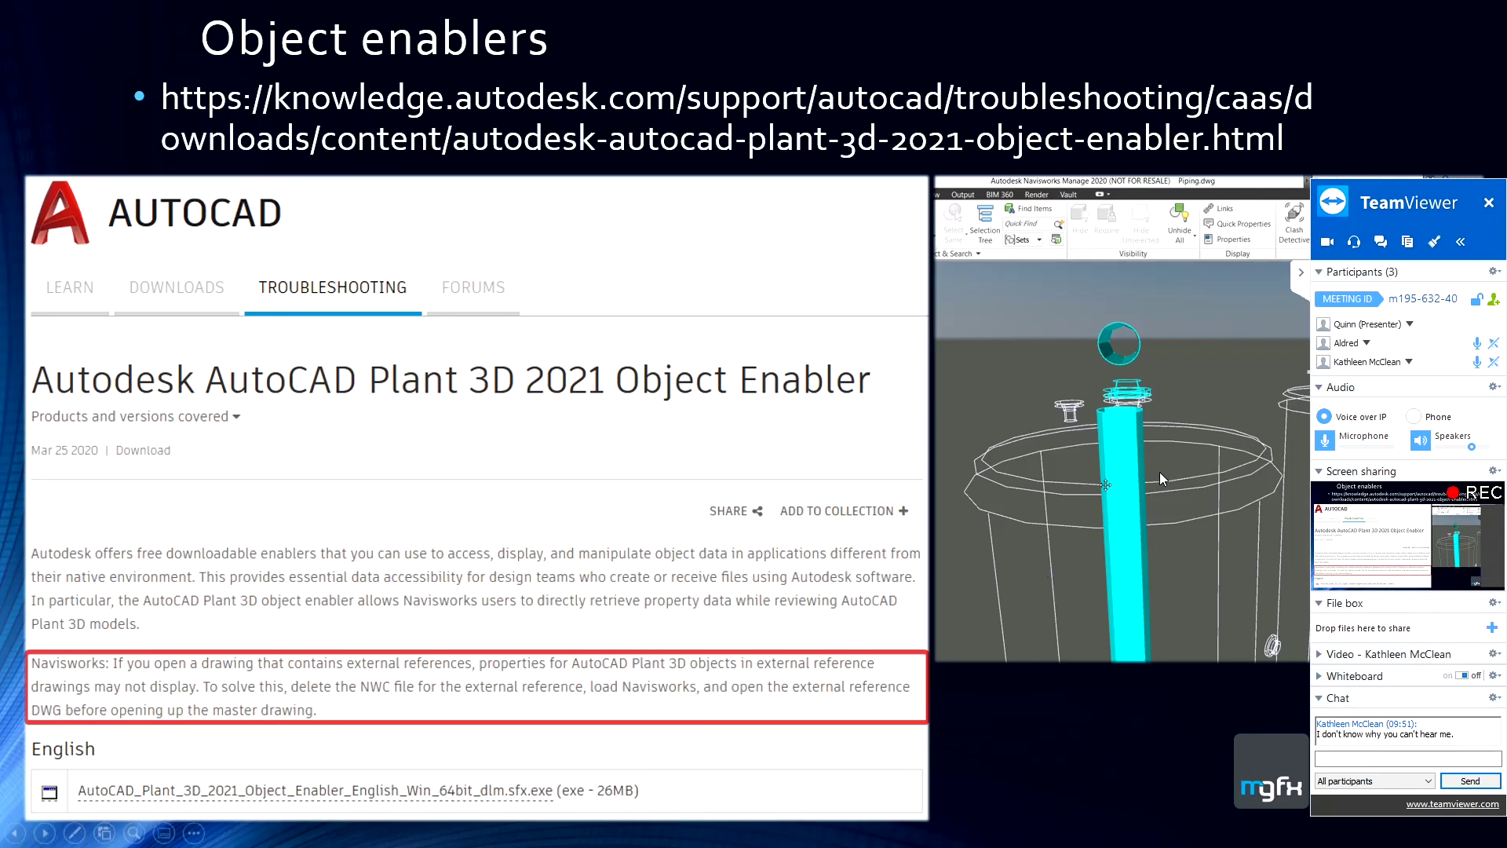
# Switch to AutoCAD Plant 3D and export the model with NWCOUT as 3D-001.nwc in the Plant3D folder, overwriting the existing file
pyautogui.hotkey('alt', 'Tab')
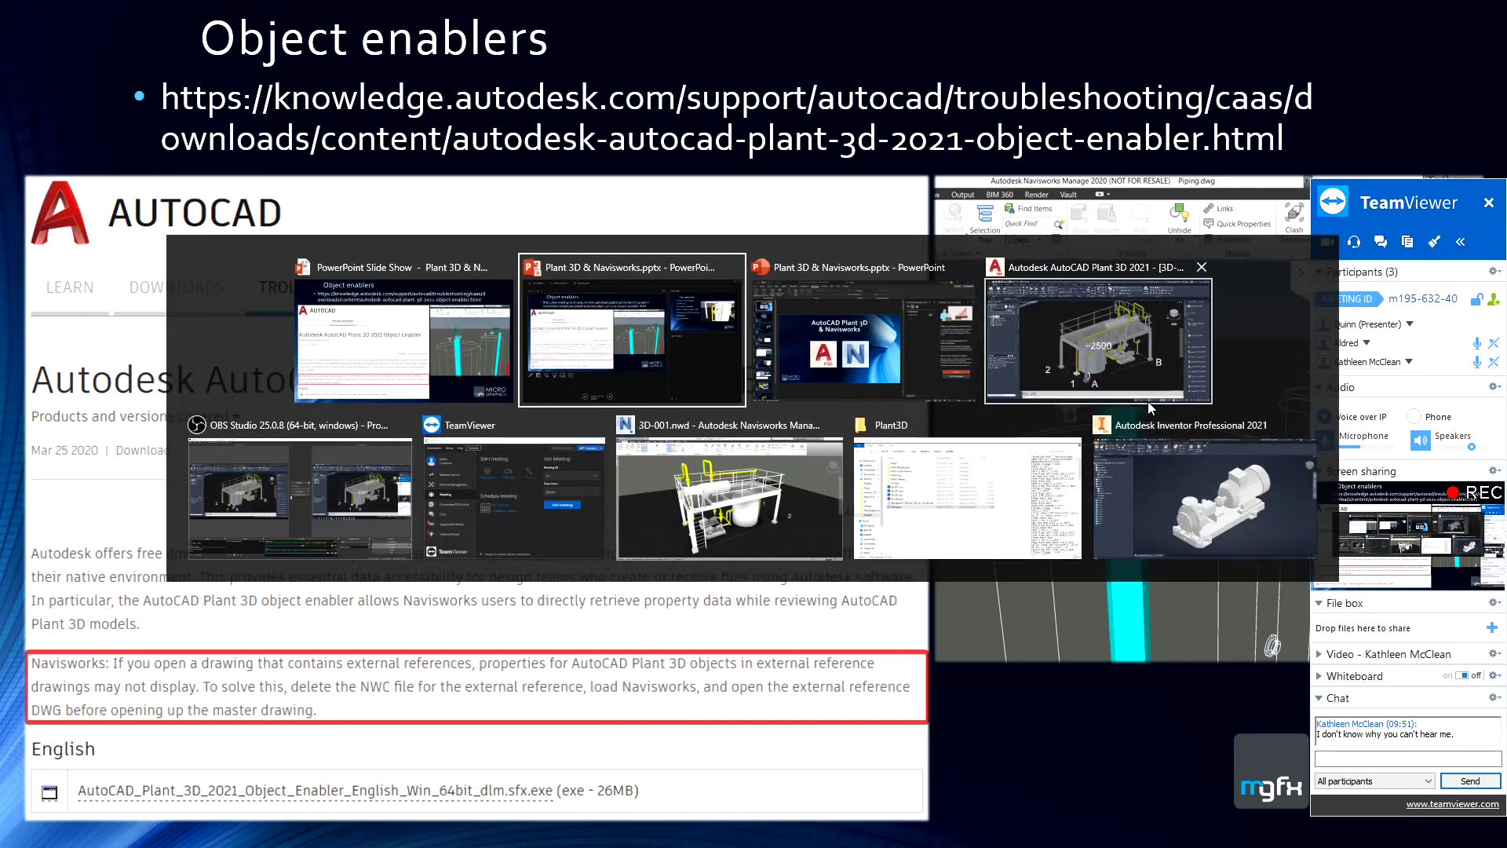
pyautogui.click(1131, 381)
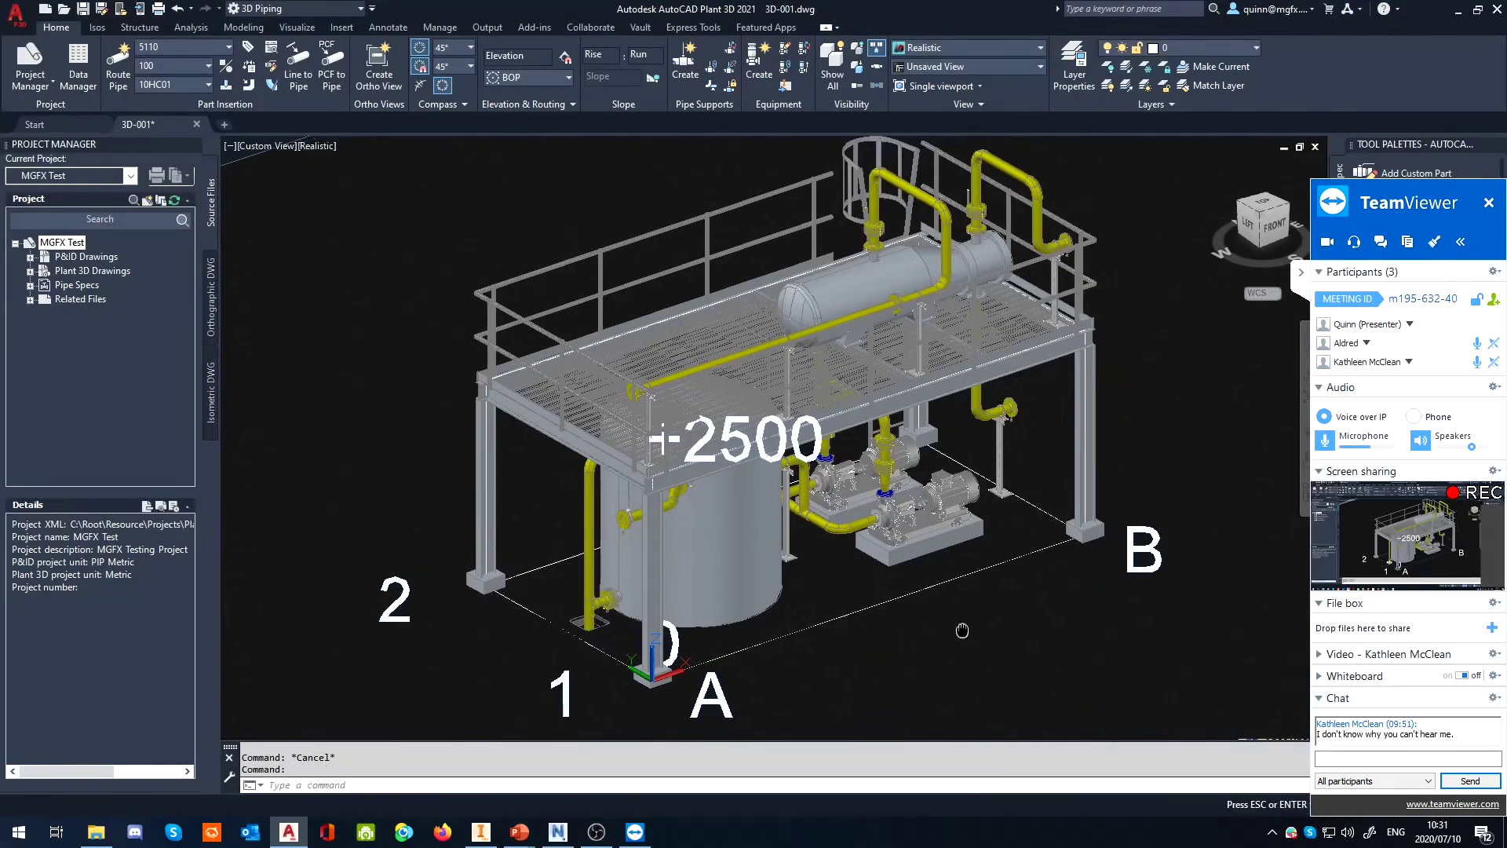
pyautogui.moveTo(988, 616)
pyautogui.mouseDown(button='middle')
pyautogui.moveTo(966, 616)
pyautogui.moveTo(1021, 626)
pyautogui.moveTo(1011, 600)
pyautogui.moveTo(935, 581)
pyautogui.mouseUp(button='middle')
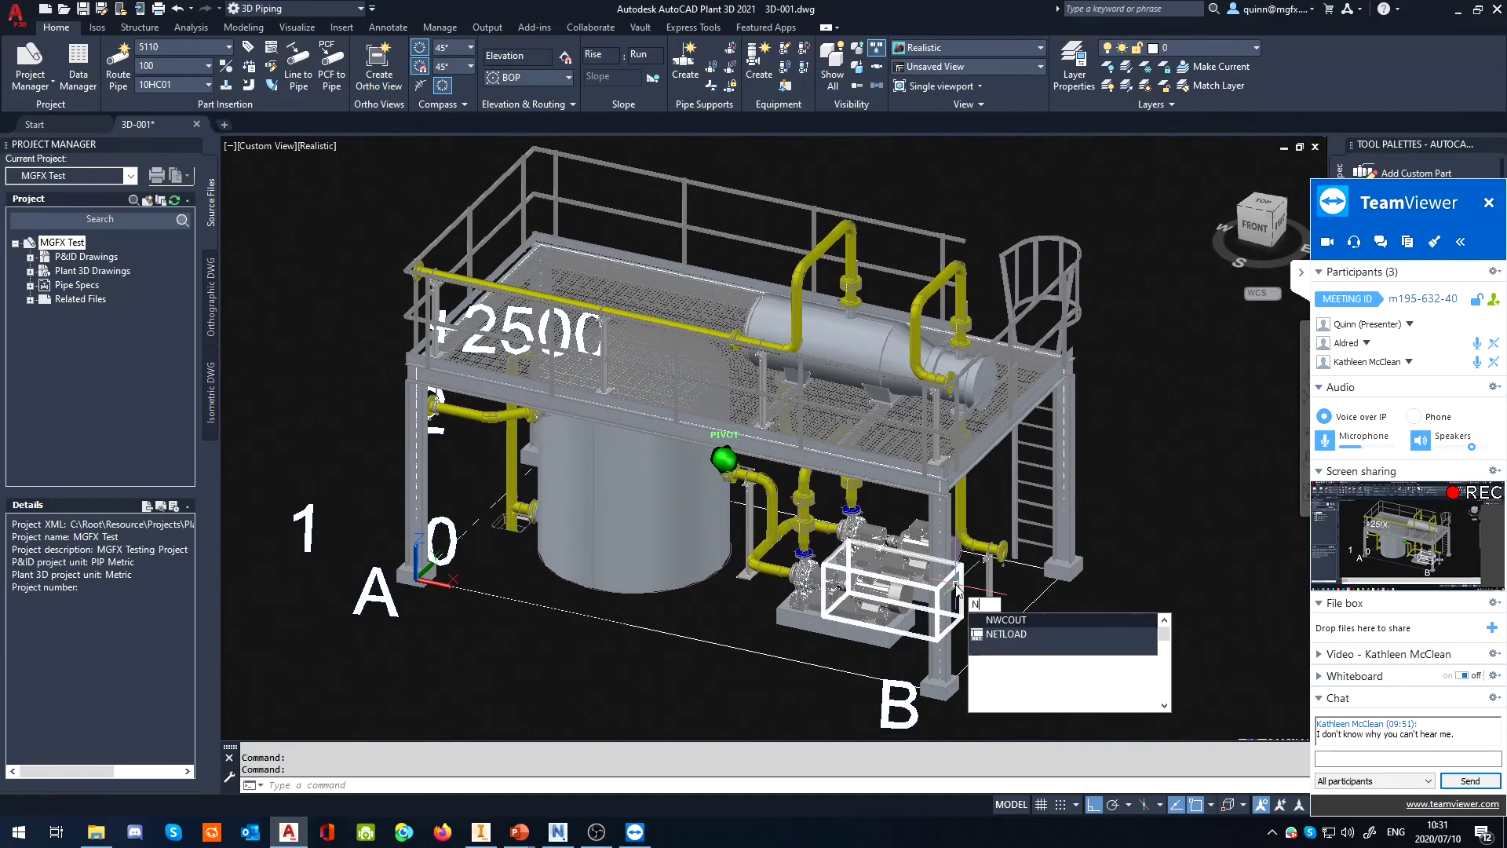
pyautogui.write('wc')
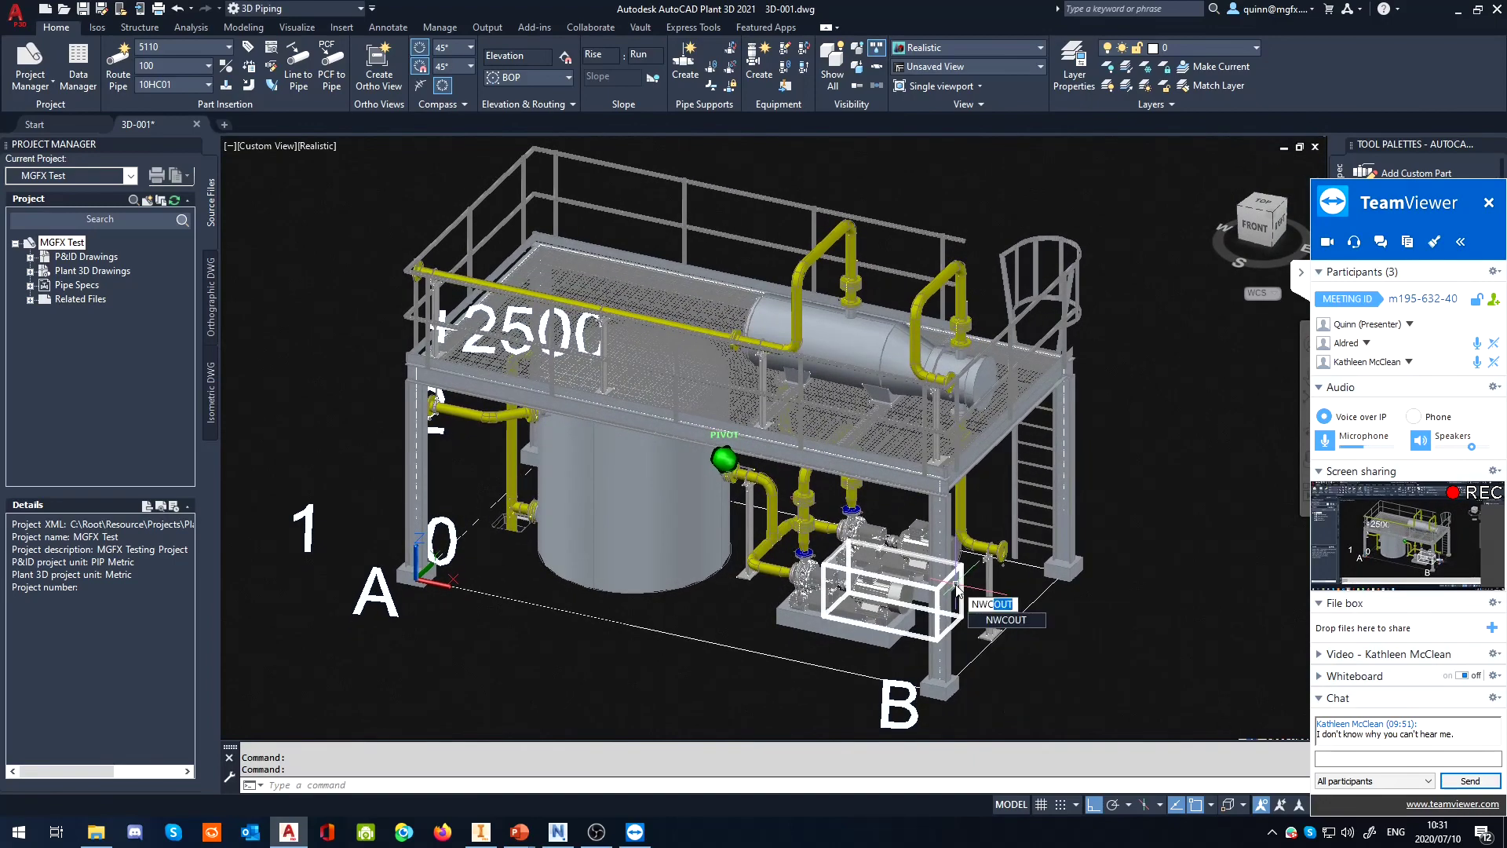
pyautogui.press('Return')
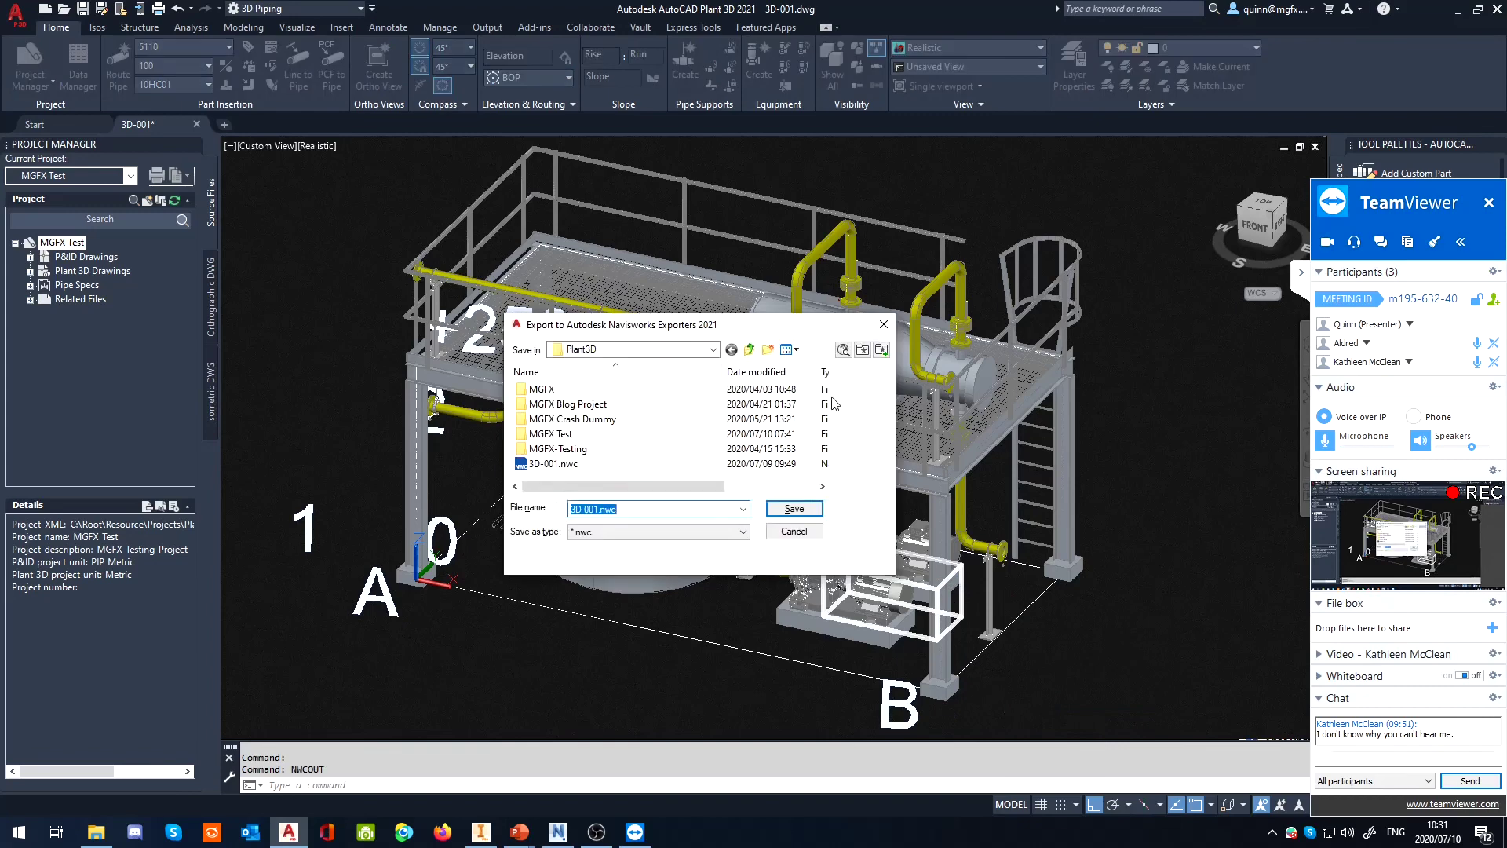
pyautogui.click(553, 464)
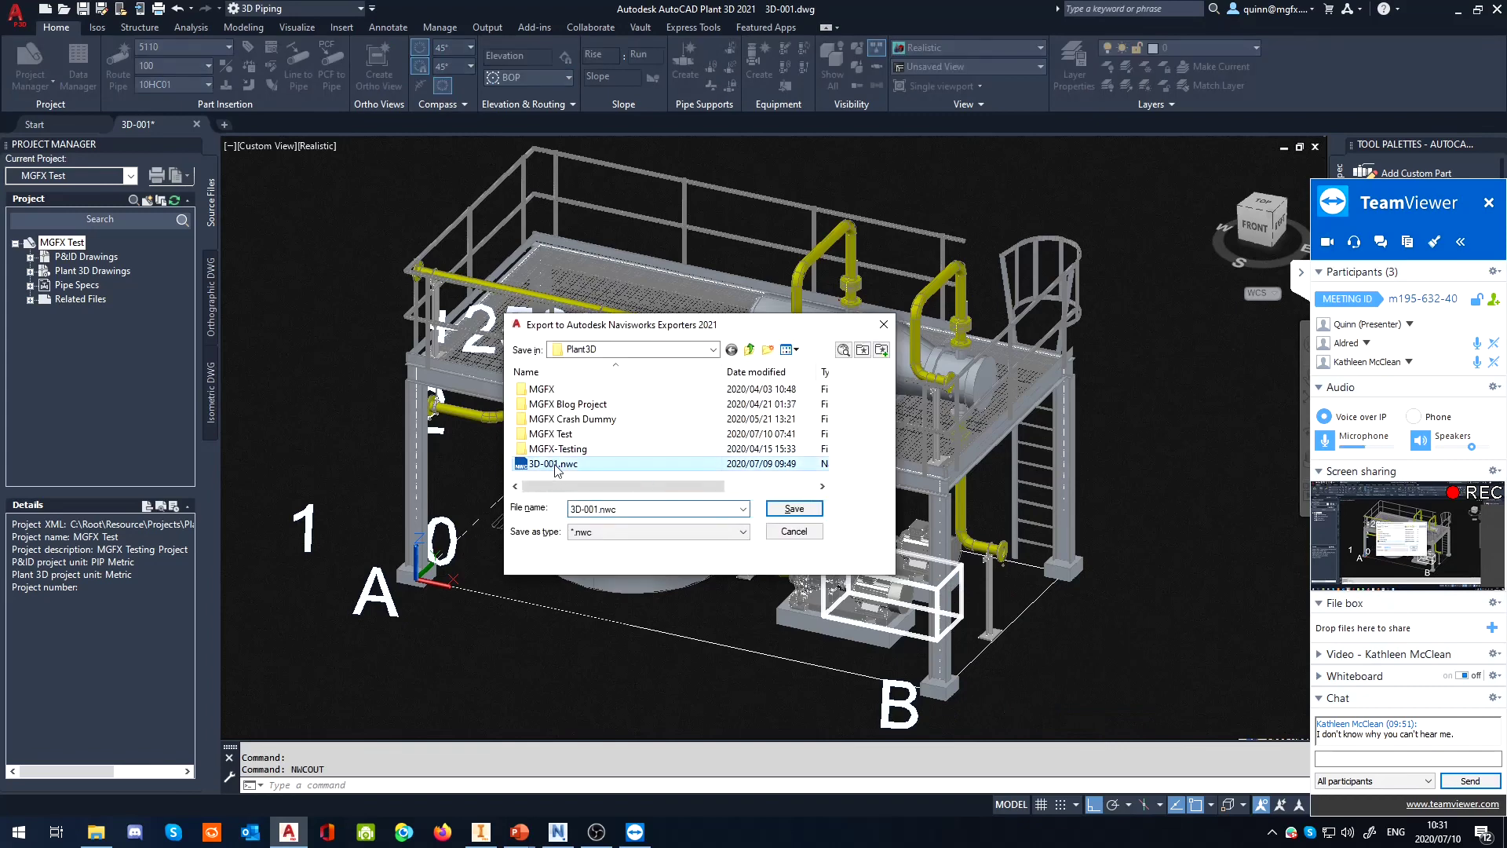
pyautogui.click(808, 510)
pyautogui.click(689, 491)
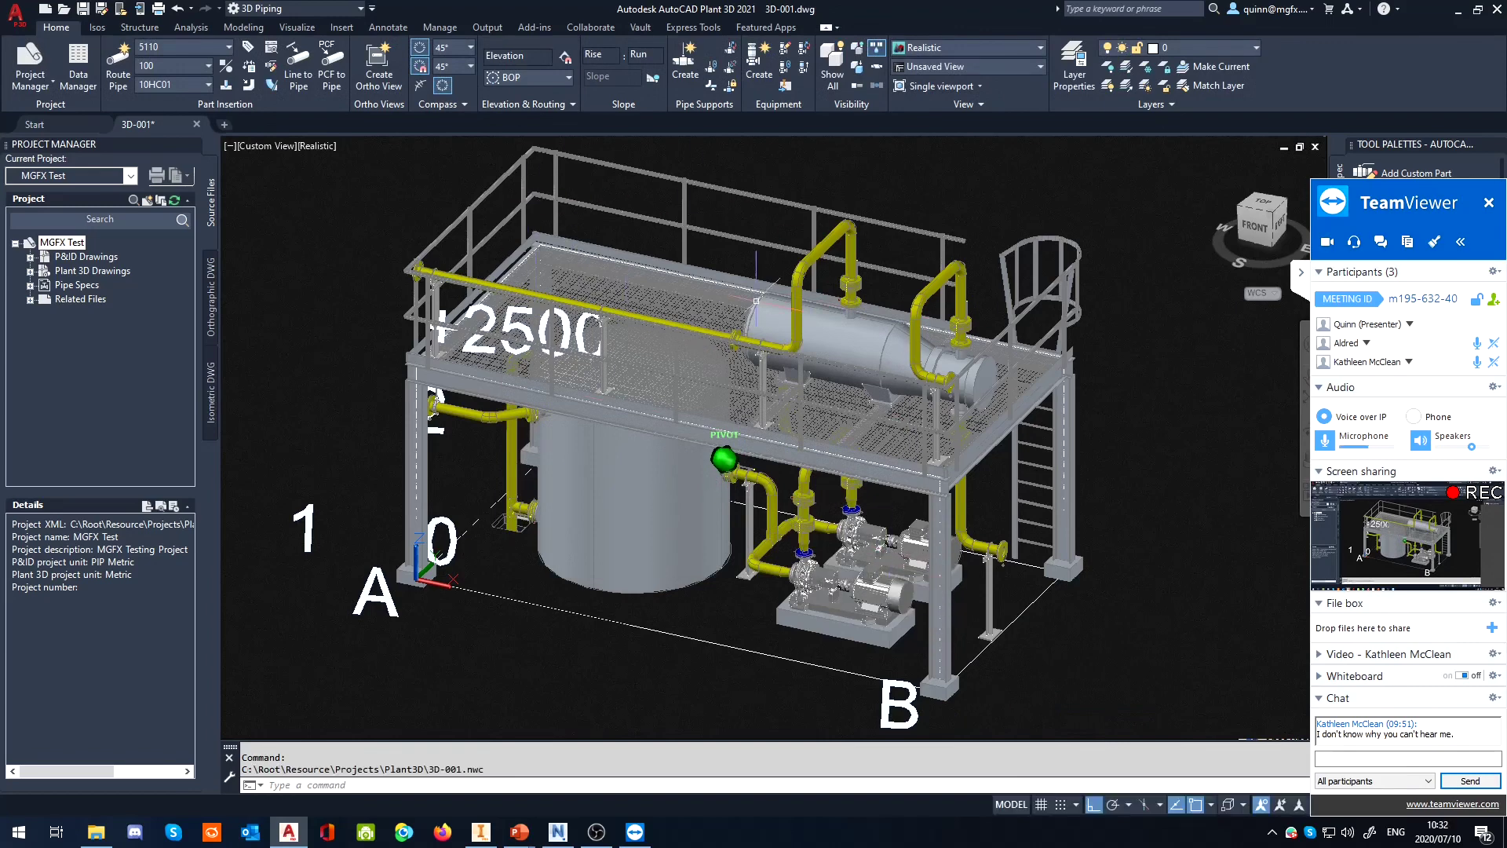
# Switch to Navisworks Manage and open the Navisworks Cache file 3D-001.nwc from the Plant3D folder
pyautogui.click(557, 832)
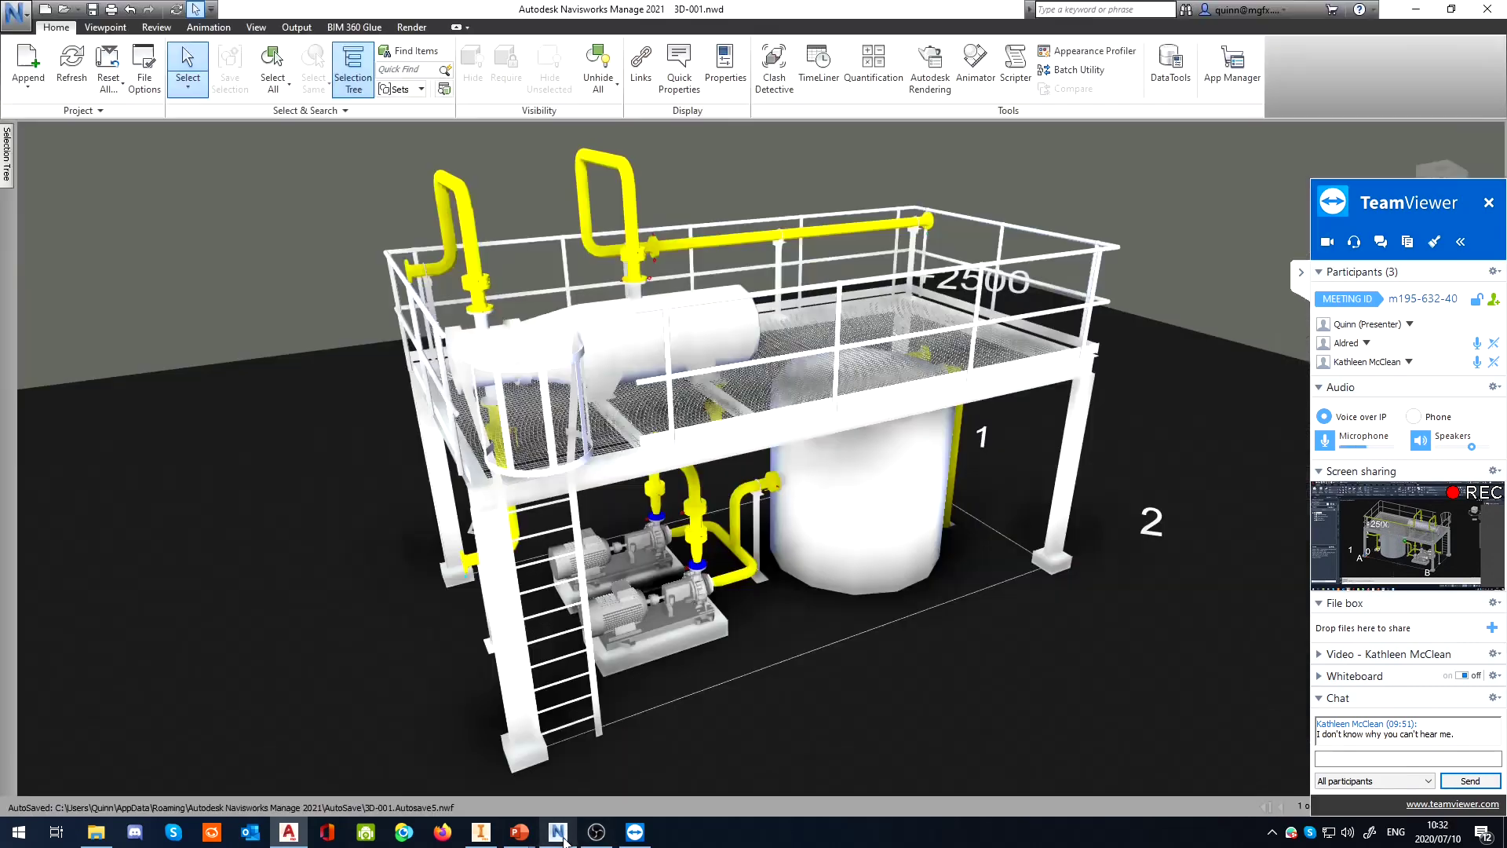
pyautogui.click(64, 8)
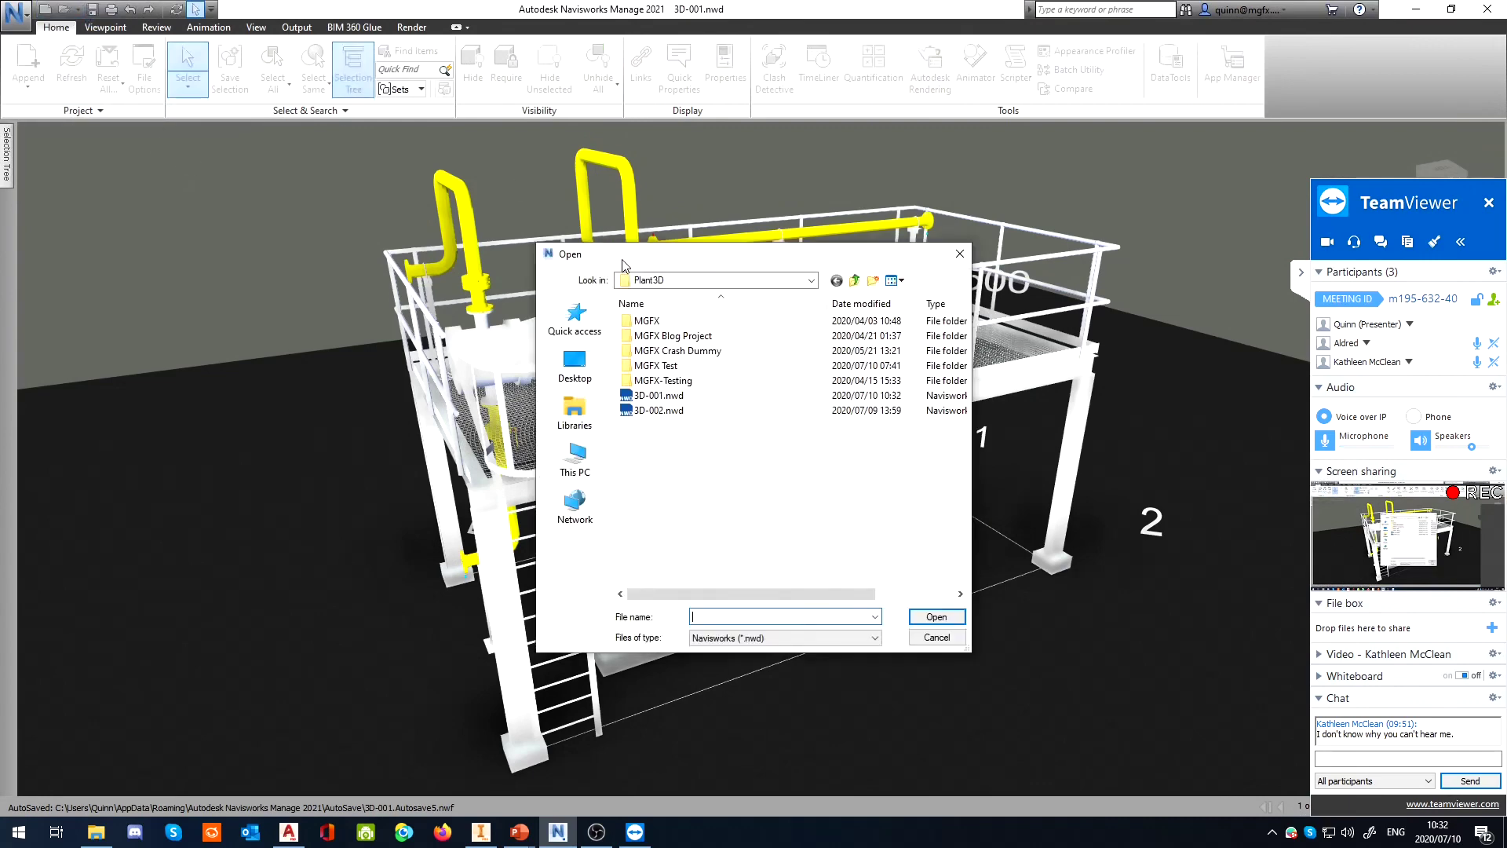
pyautogui.click(838, 638)
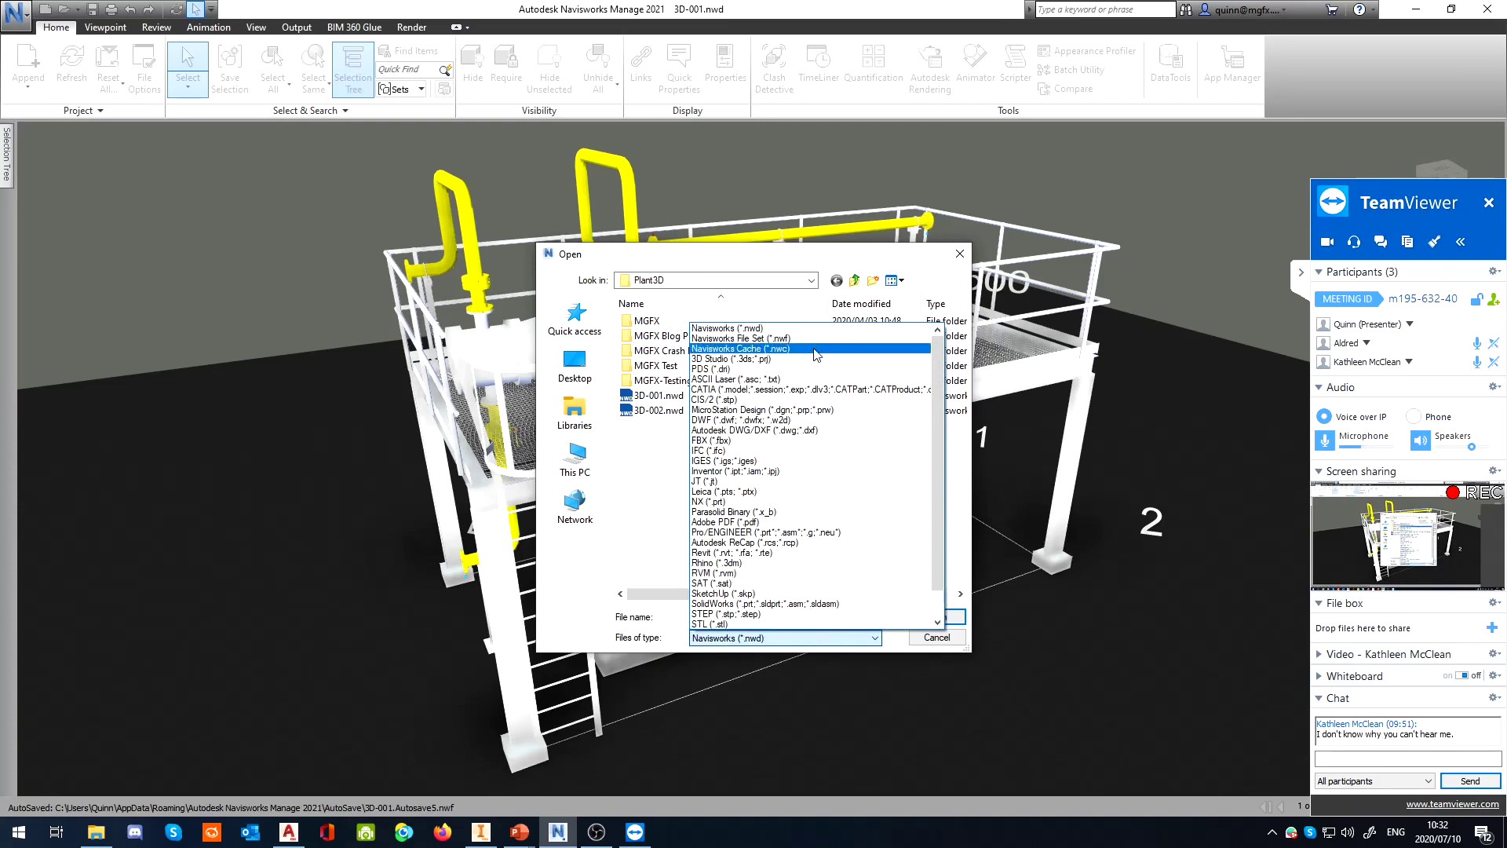
pyautogui.click(773, 348)
pyautogui.doubleClick(696, 397)
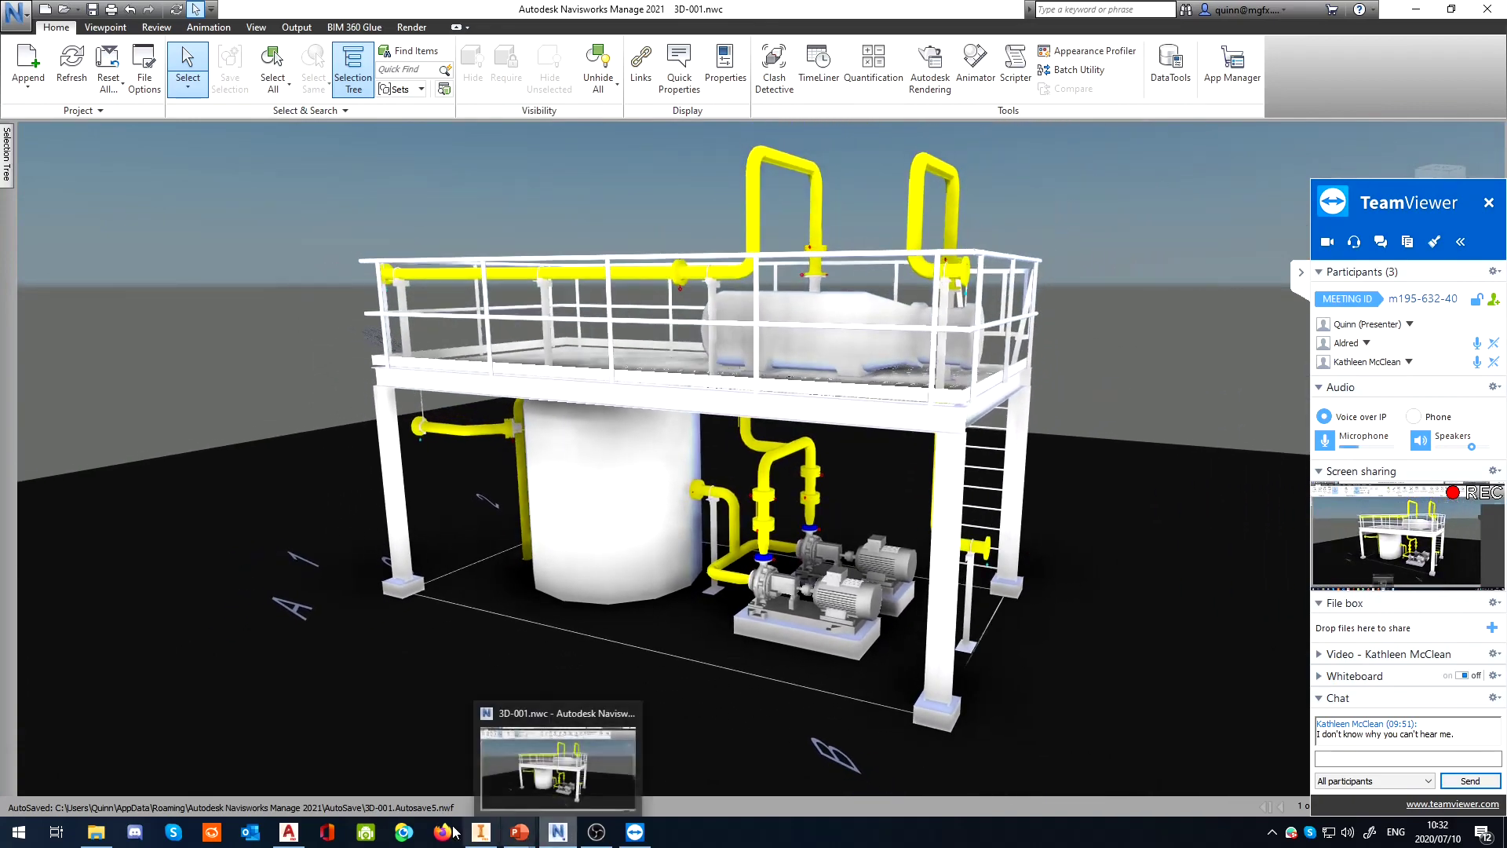
# Switch to the PowerPoint slide show at the Object enablers slide and collapse the TeamViewer meeting panel
pyautogui.click(289, 831)
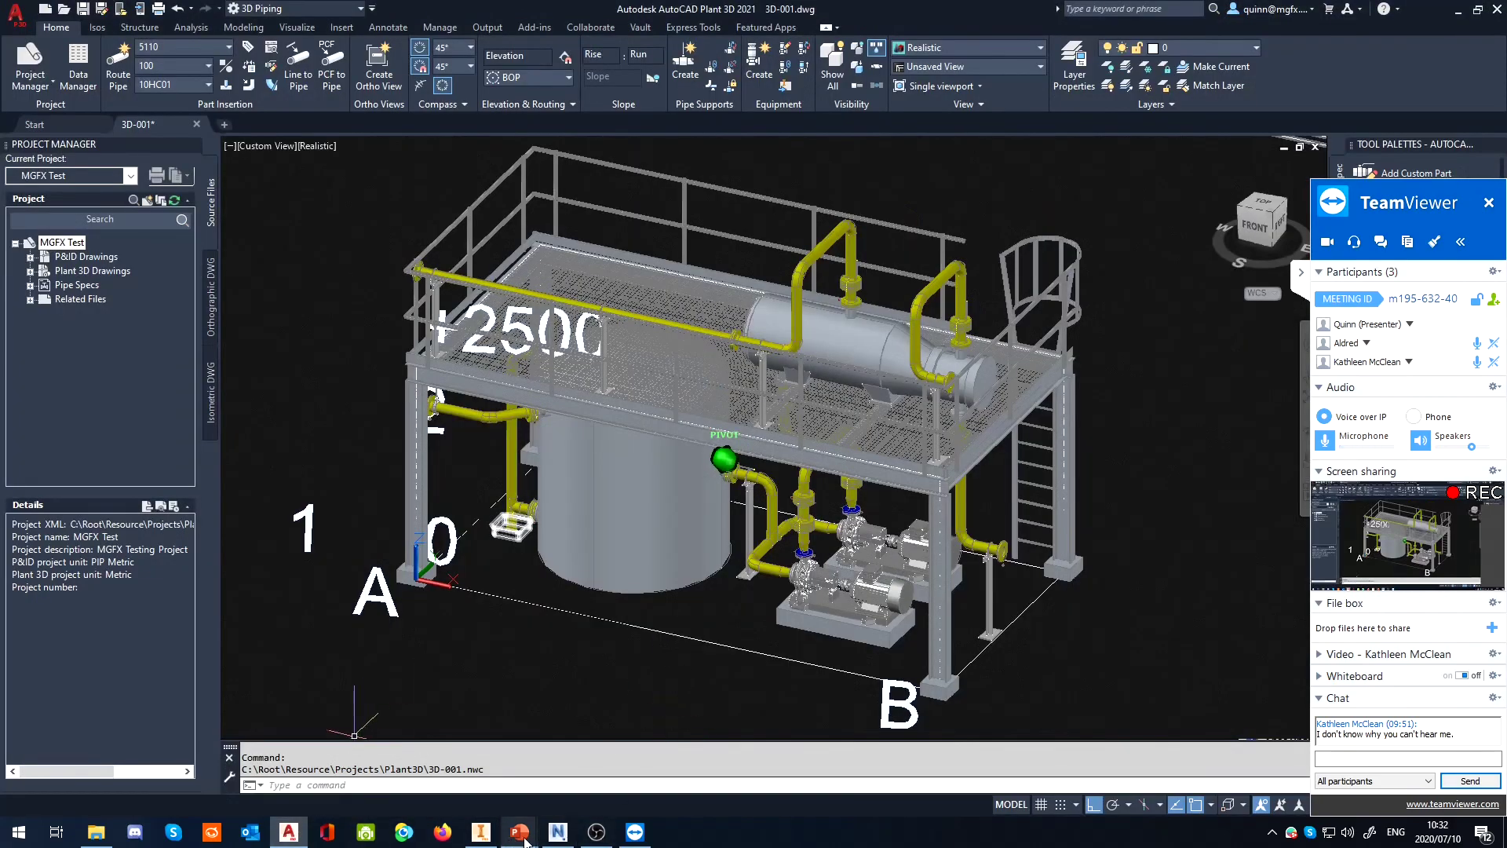
pyautogui.click(557, 834)
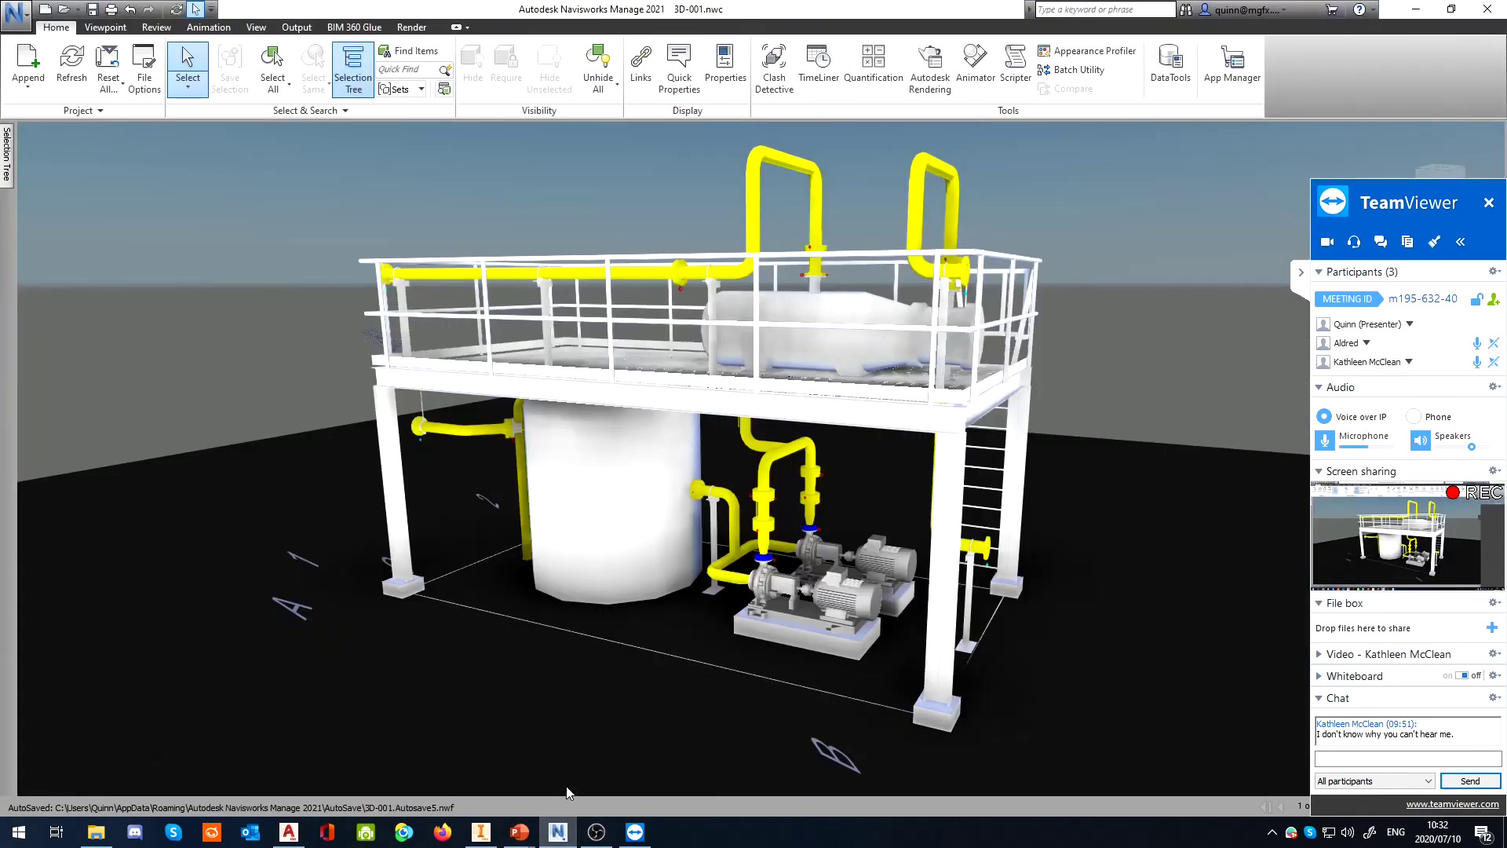
pyautogui.moveTo(520, 830)
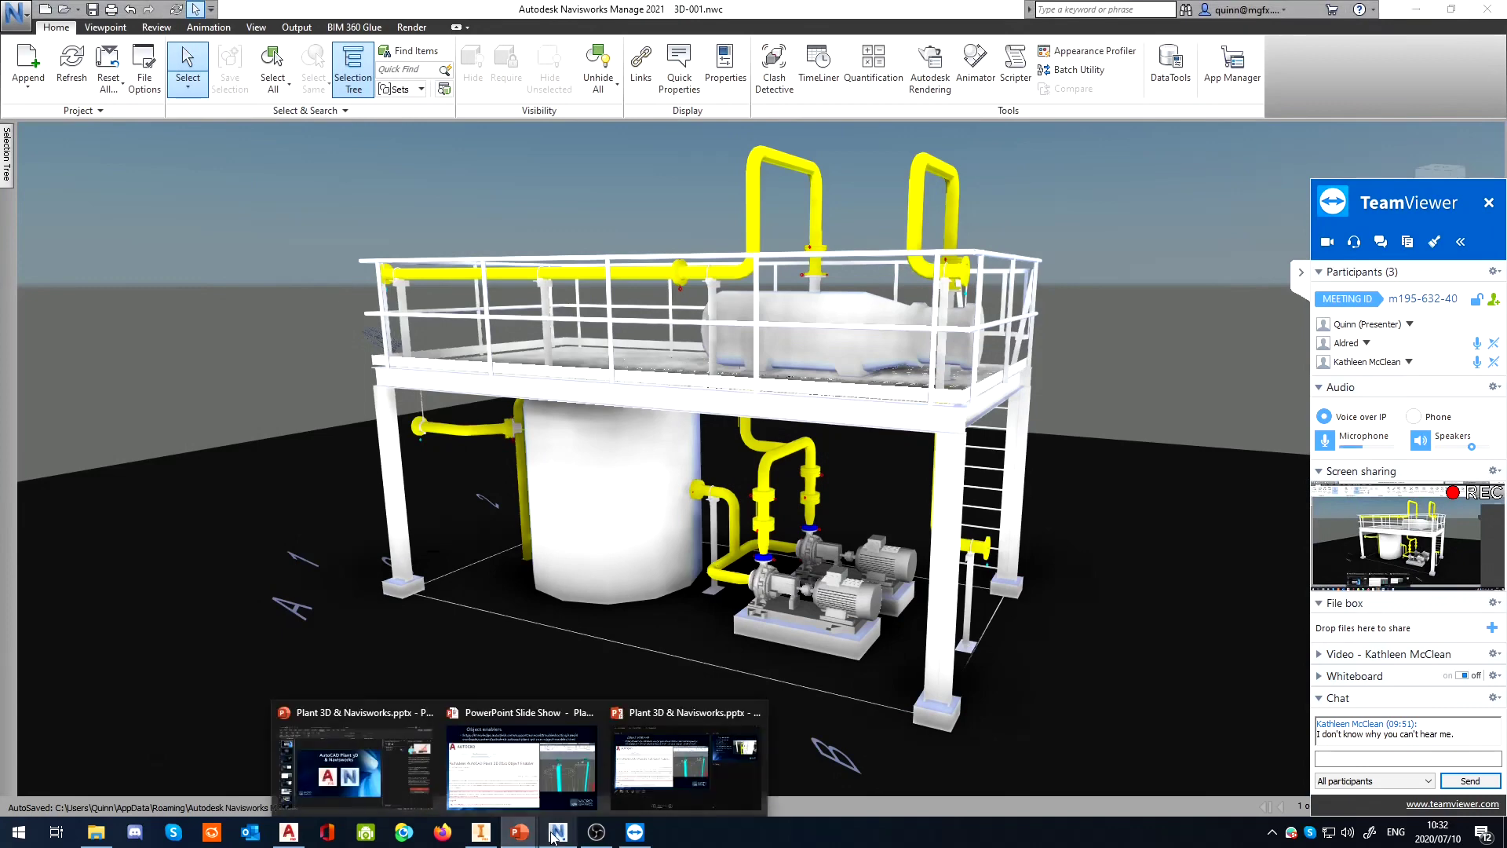
pyautogui.click(549, 791)
pyautogui.click(550, 791)
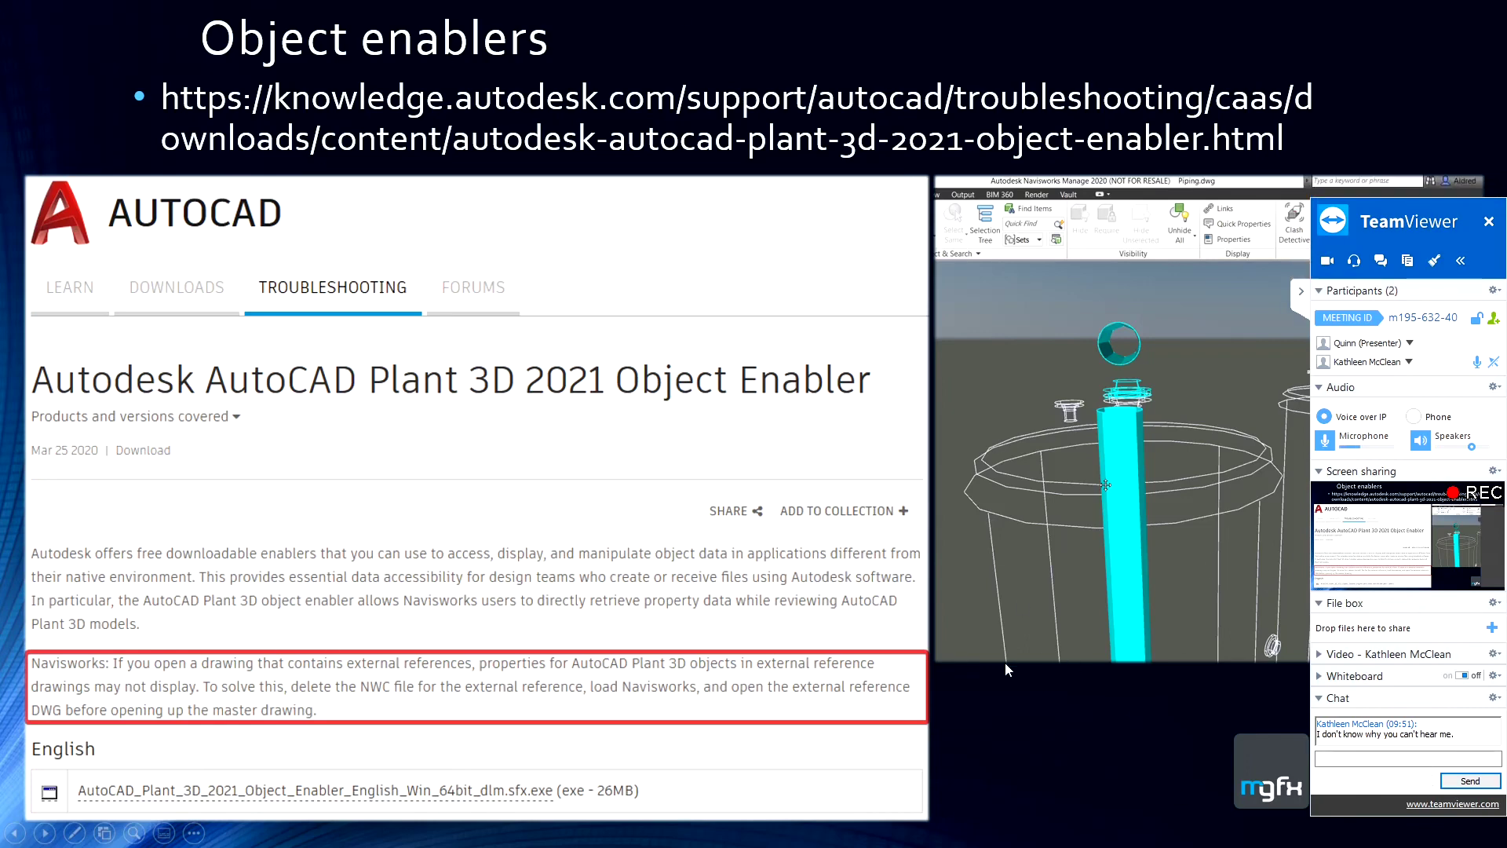
pyautogui.click(1302, 291)
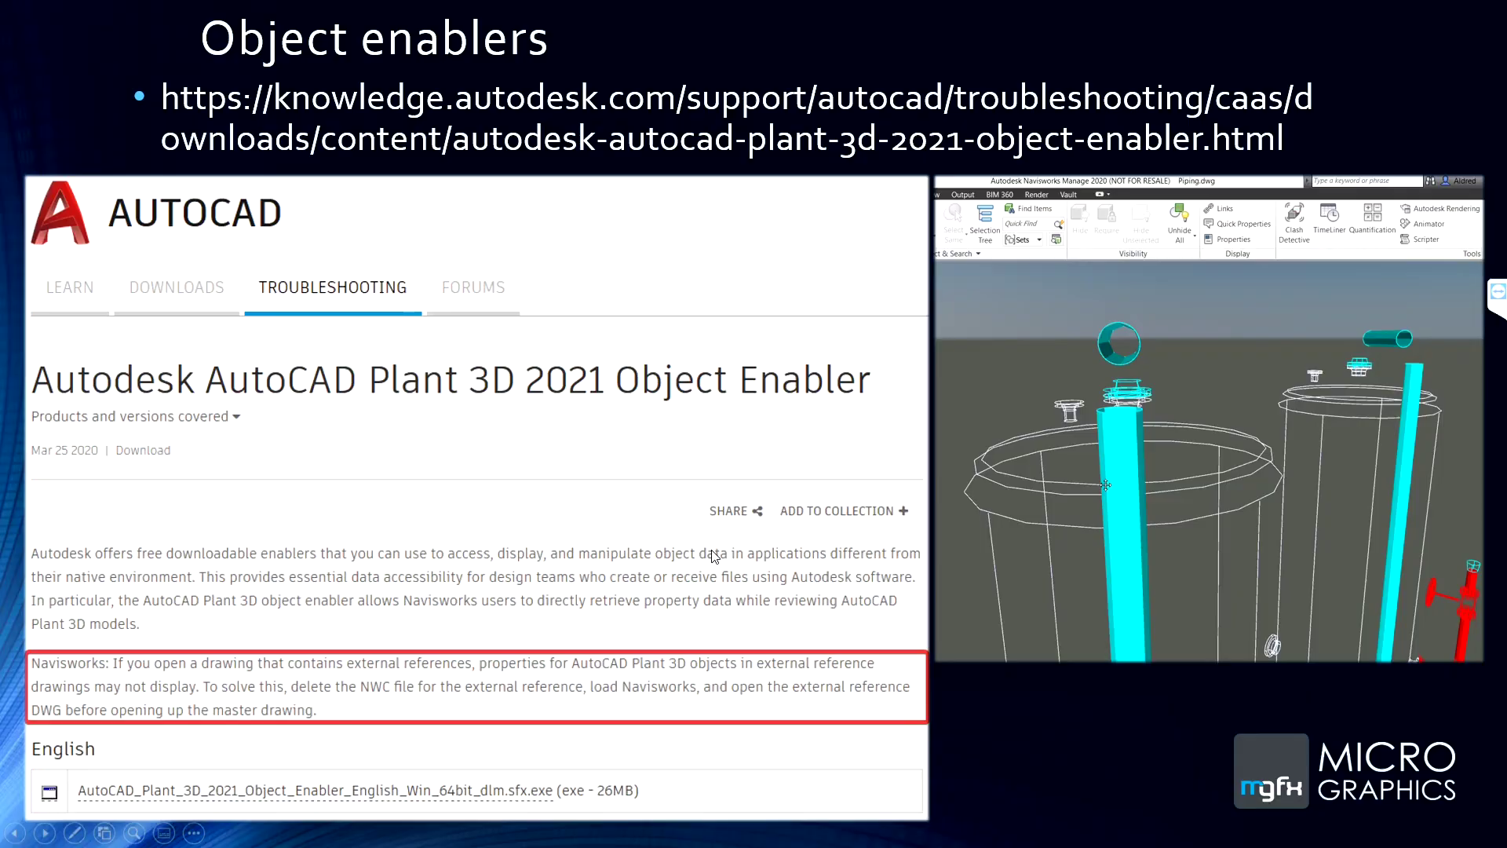
# Switch to Navisworks and look at the Append and Merge options for adding files to the model
pyautogui.hotkey('alt', 'Tab')
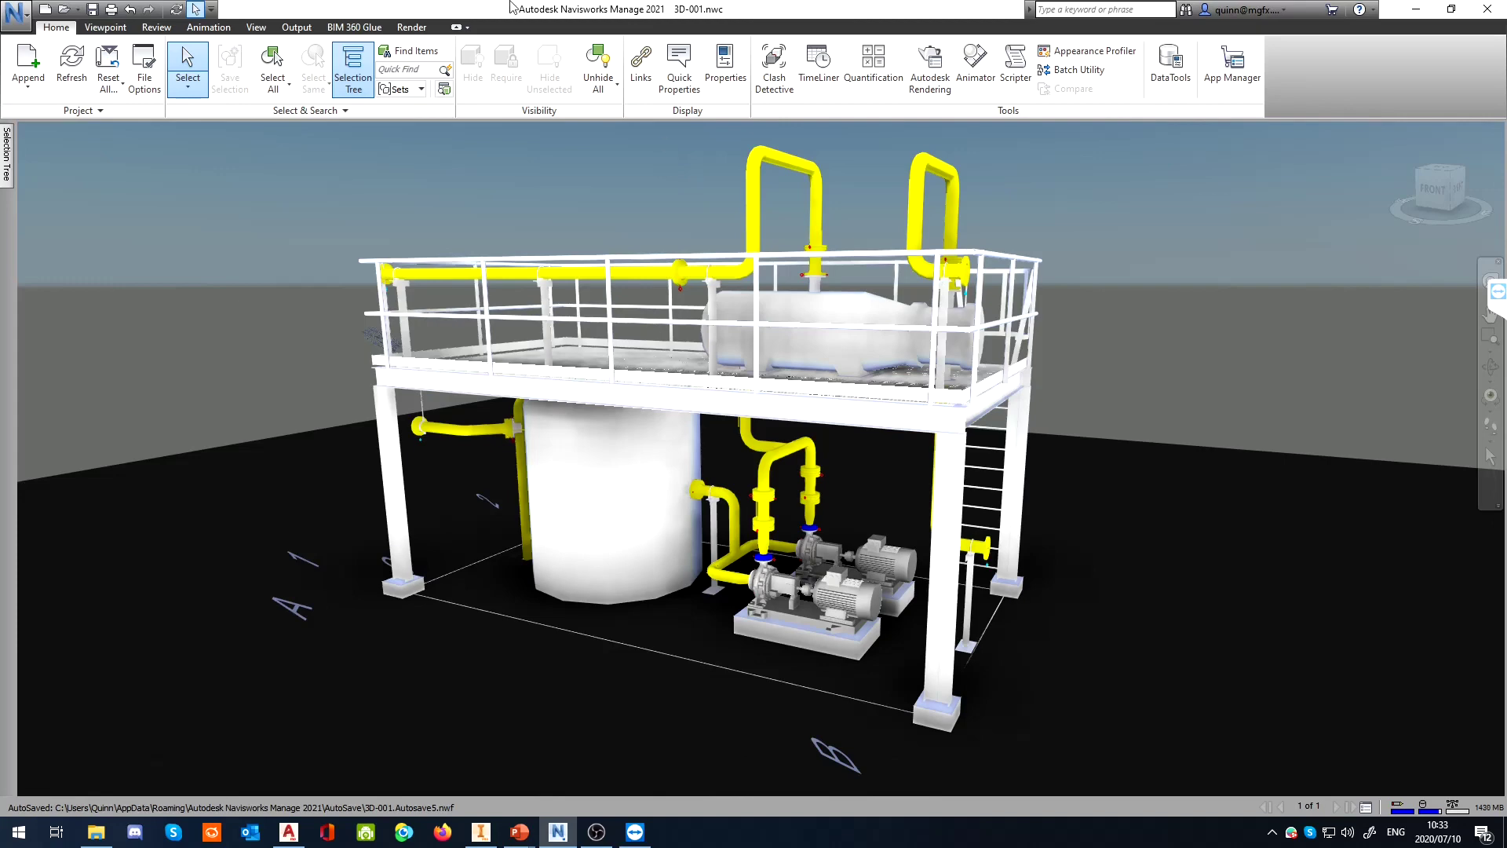
pyautogui.click(33, 86)
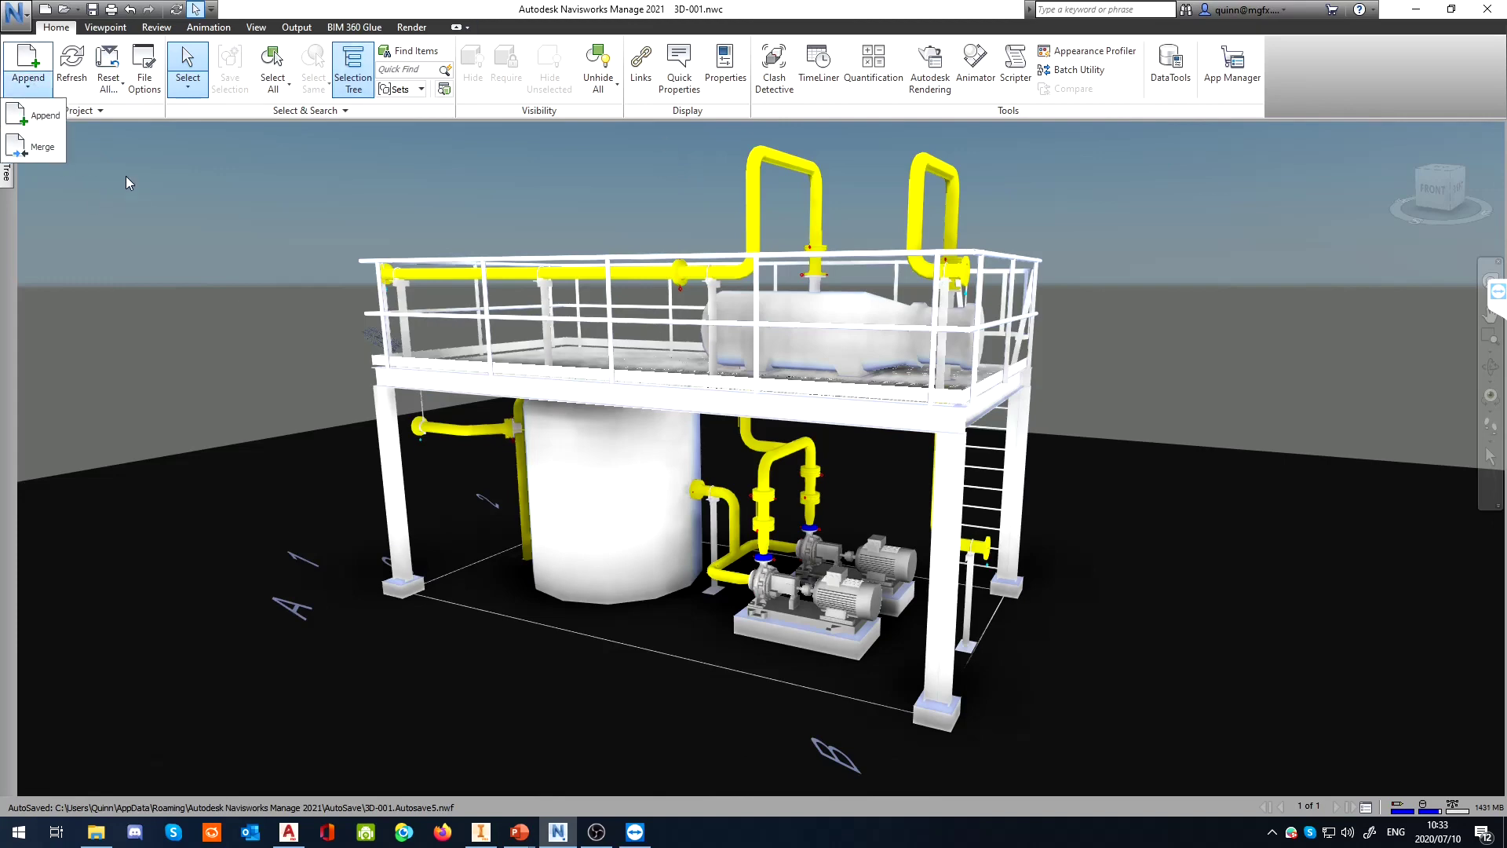
pyautogui.click(96, 135)
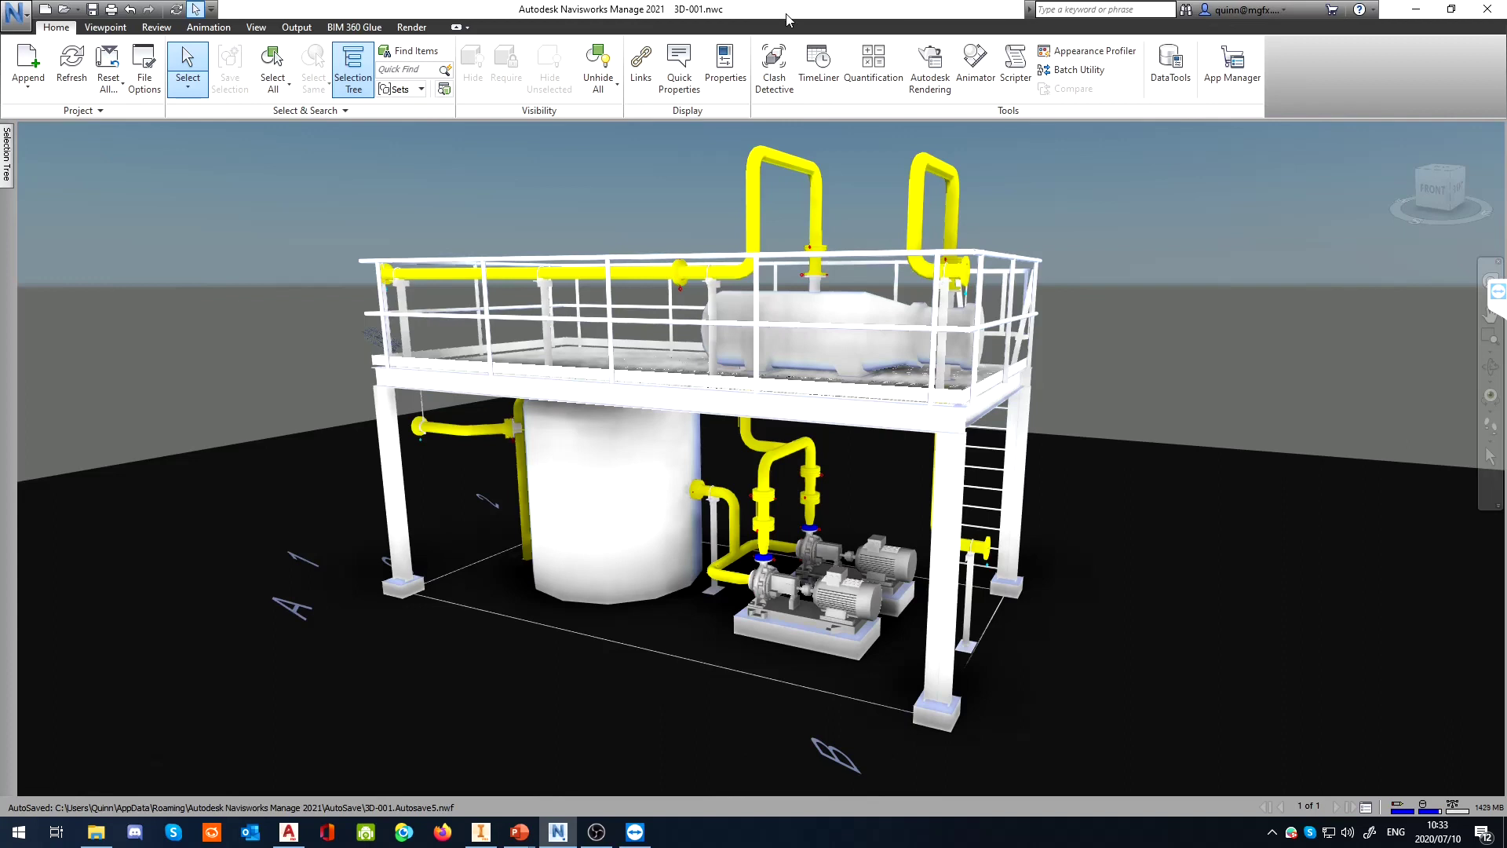
# Open the Save As dialog and review the available file types, keeping Navisworks 2016-2020 File Set (*.nwf)
pyautogui.click(26, 12)
pyautogui.click(58, 159)
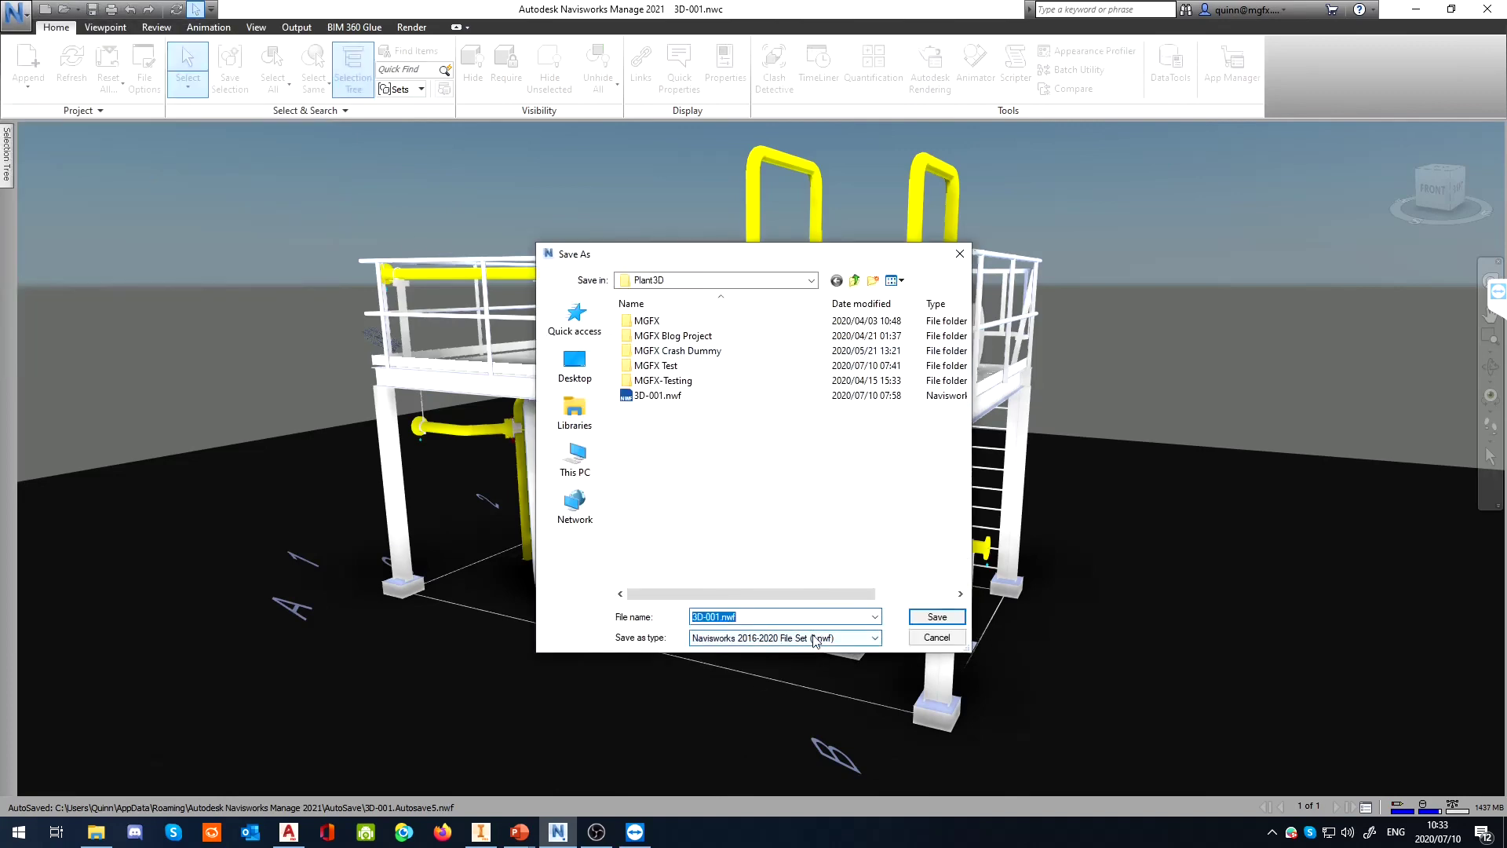
pyautogui.click(837, 644)
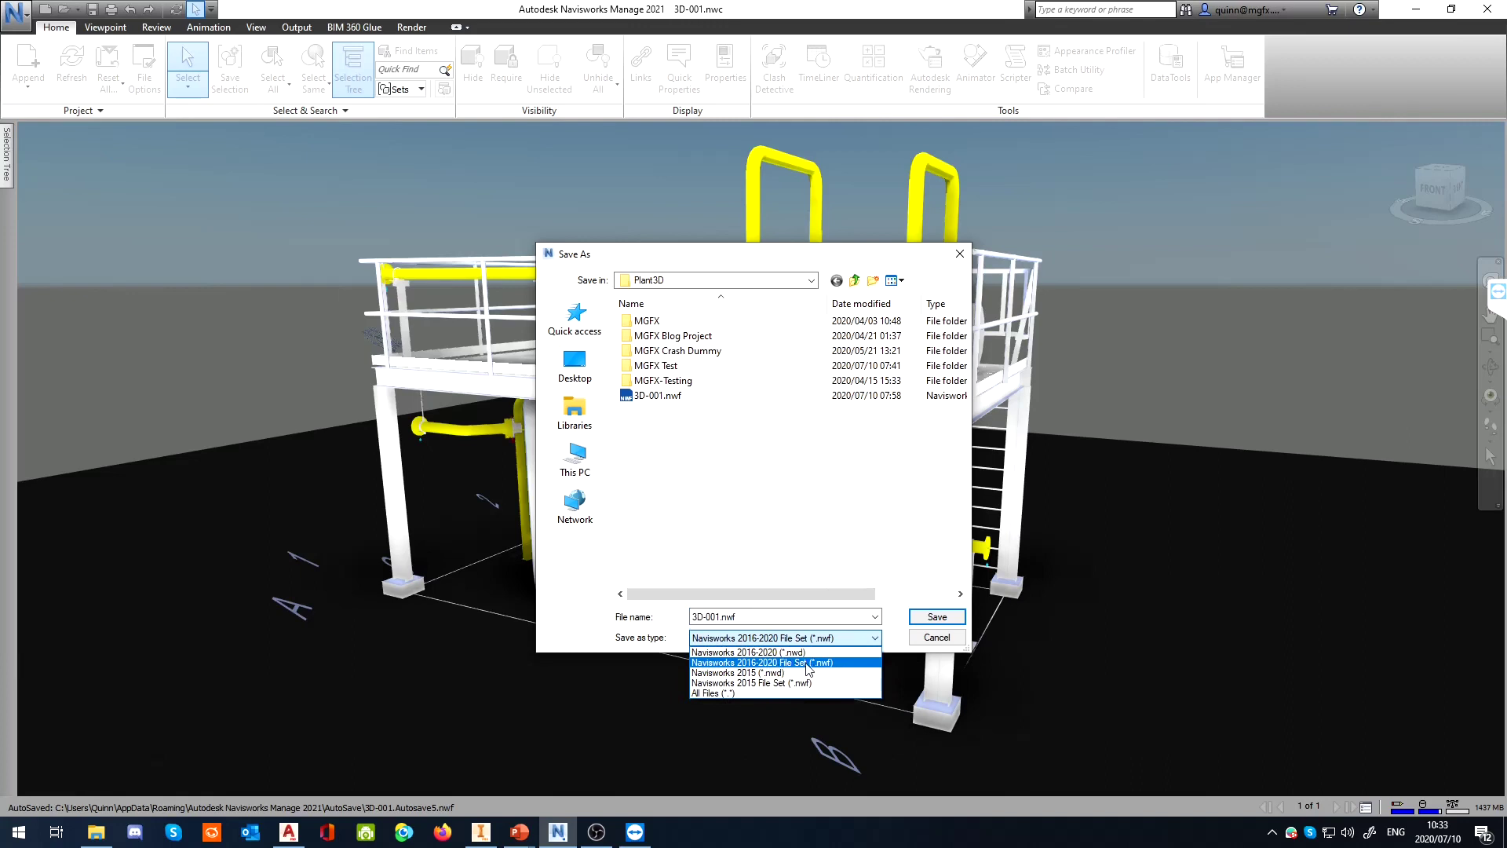
pyautogui.click(831, 458)
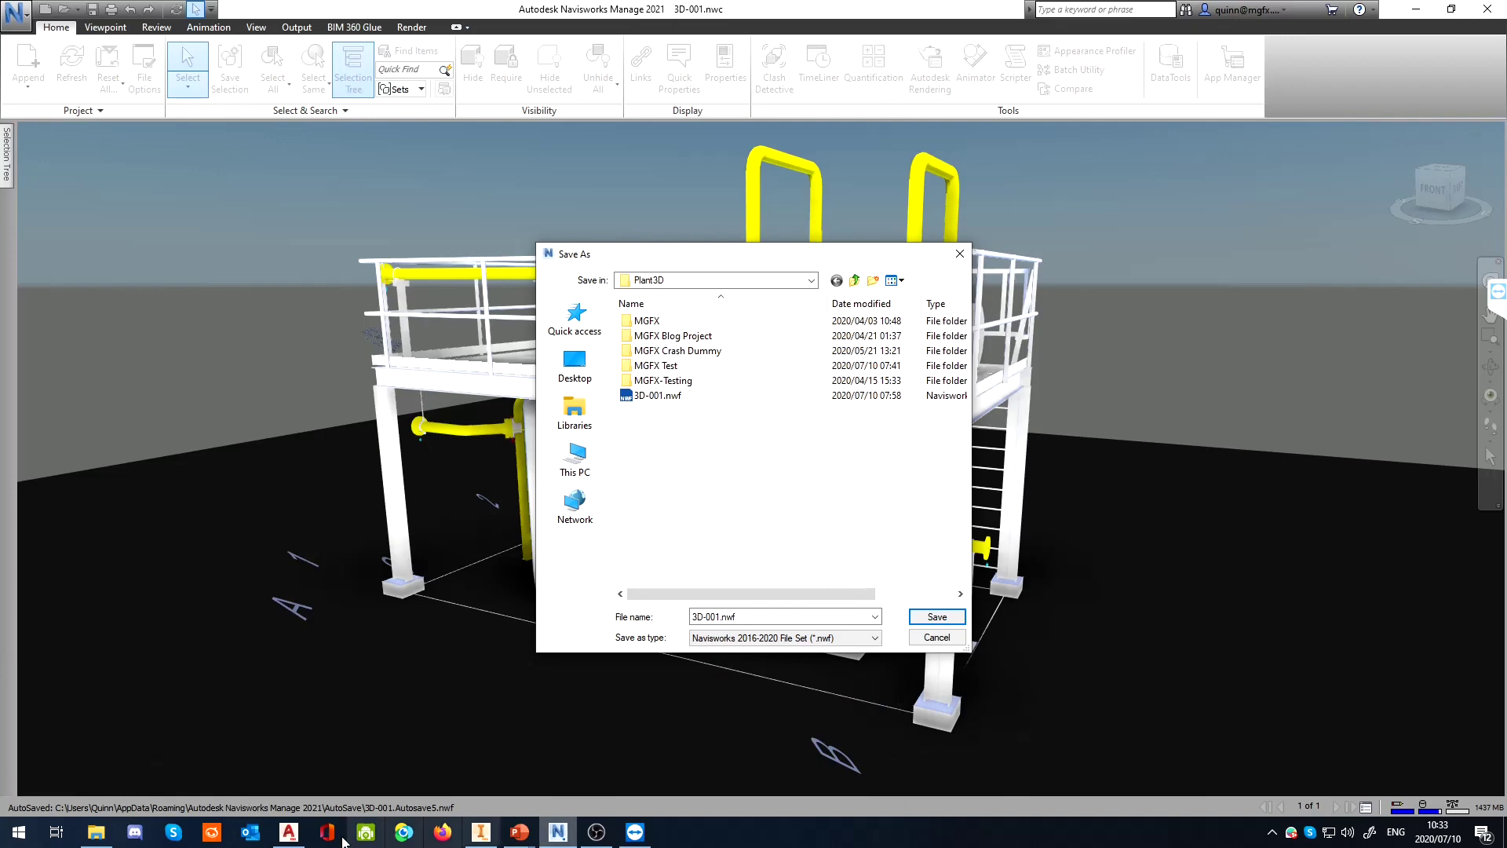
# In File Explorer, compare the types and sizes of the NWC, NWD and NWF files in the Plant3D folder
pyautogui.click(96, 832)
pyautogui.click(489, 555)
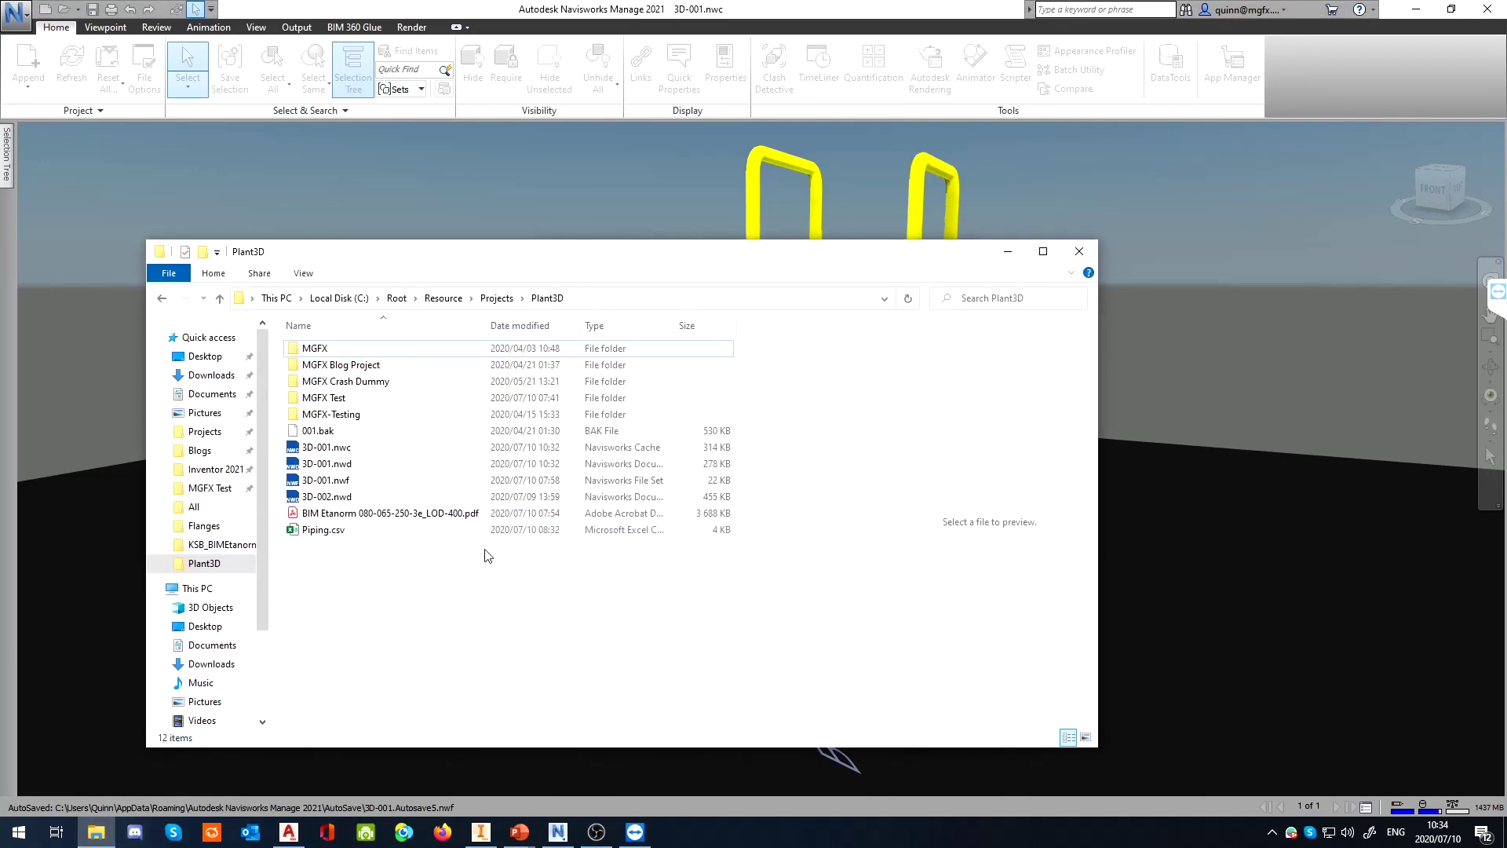
pyautogui.click(512, 500)
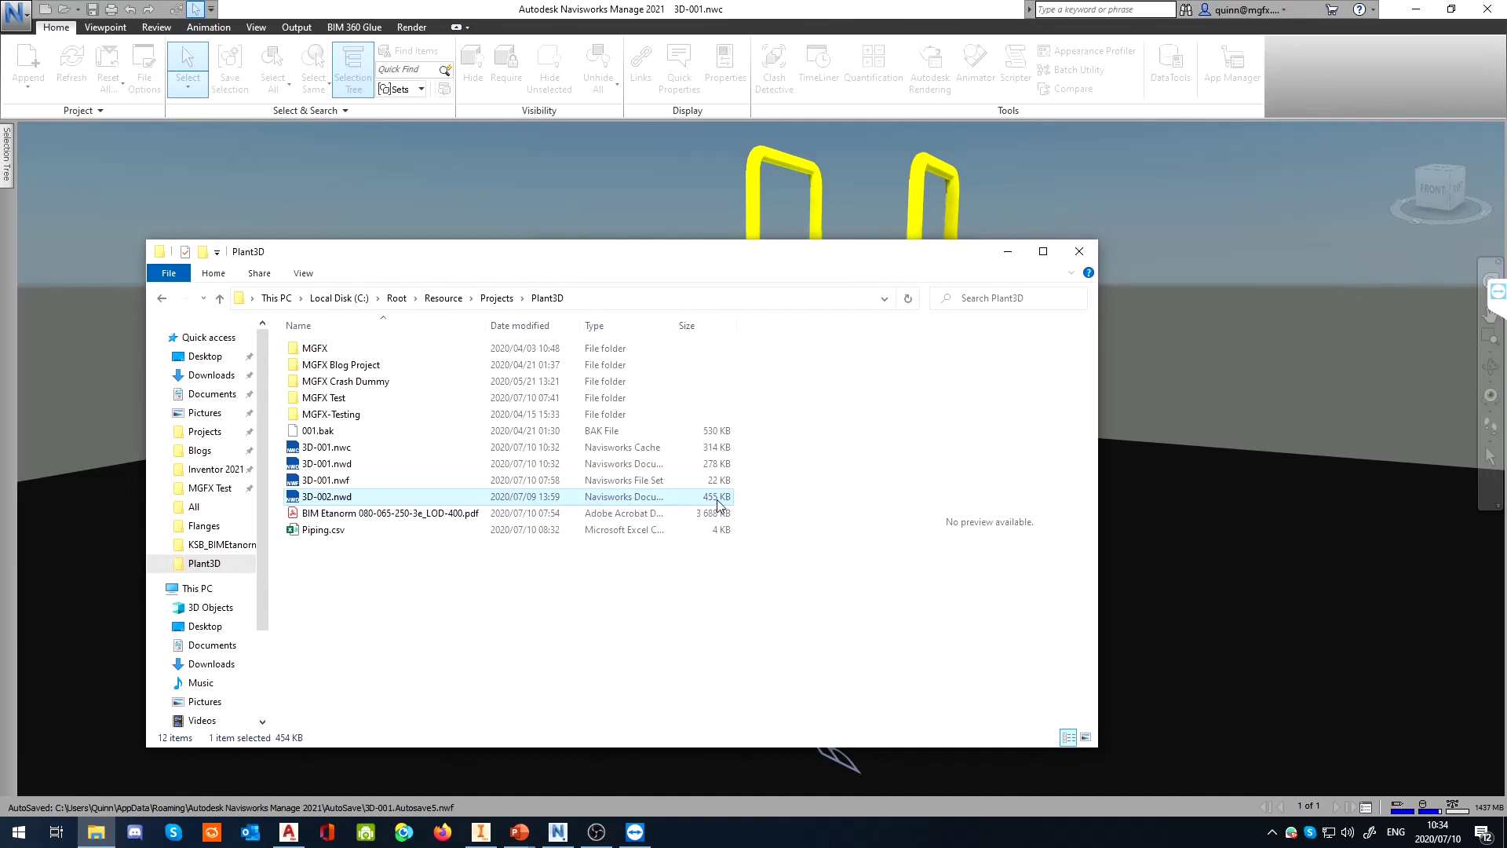
pyautogui.click(469, 463)
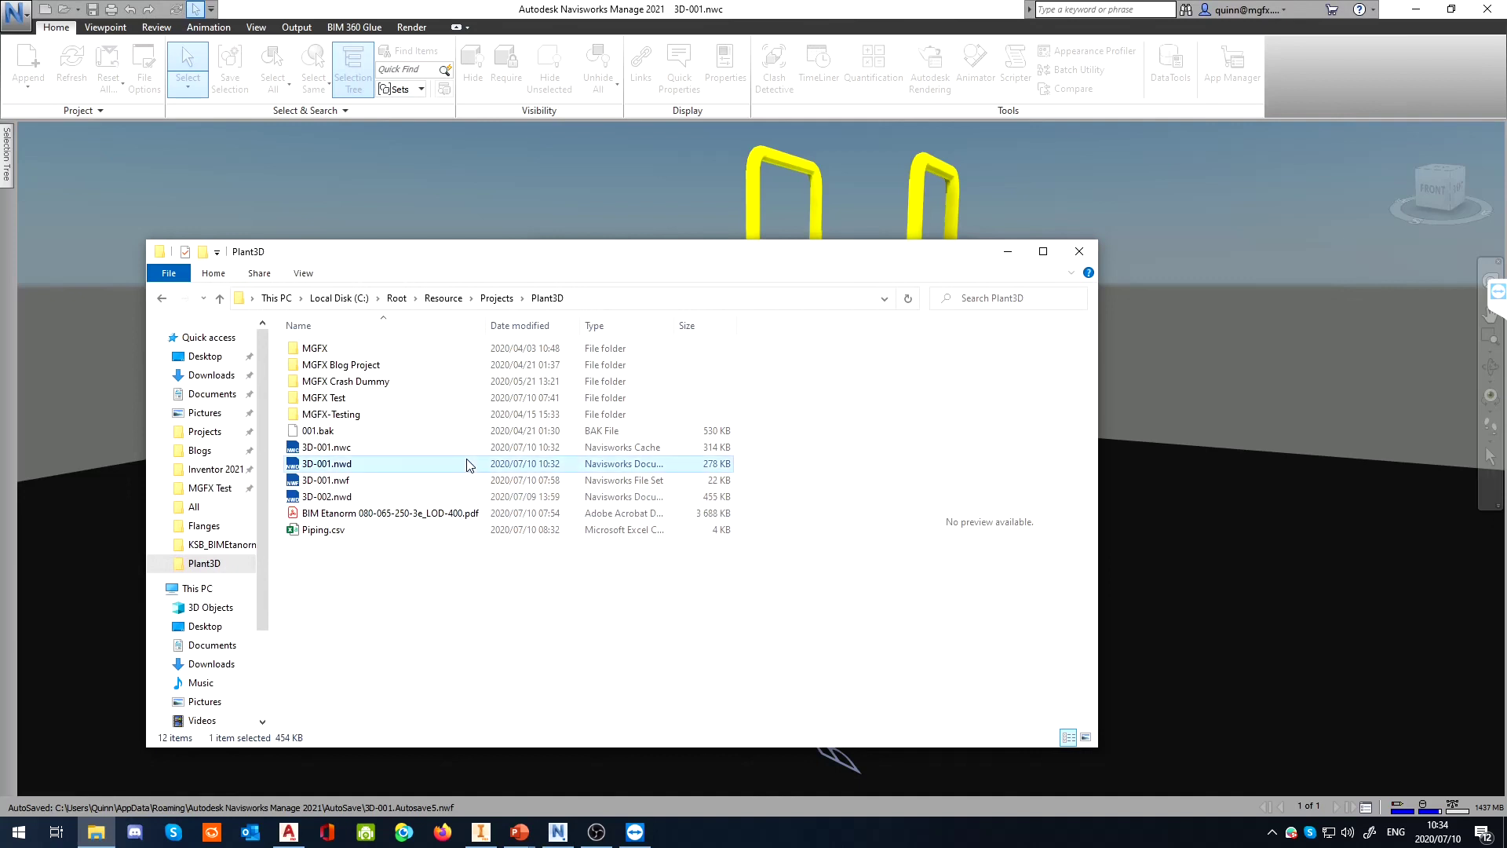
pyautogui.click(480, 448)
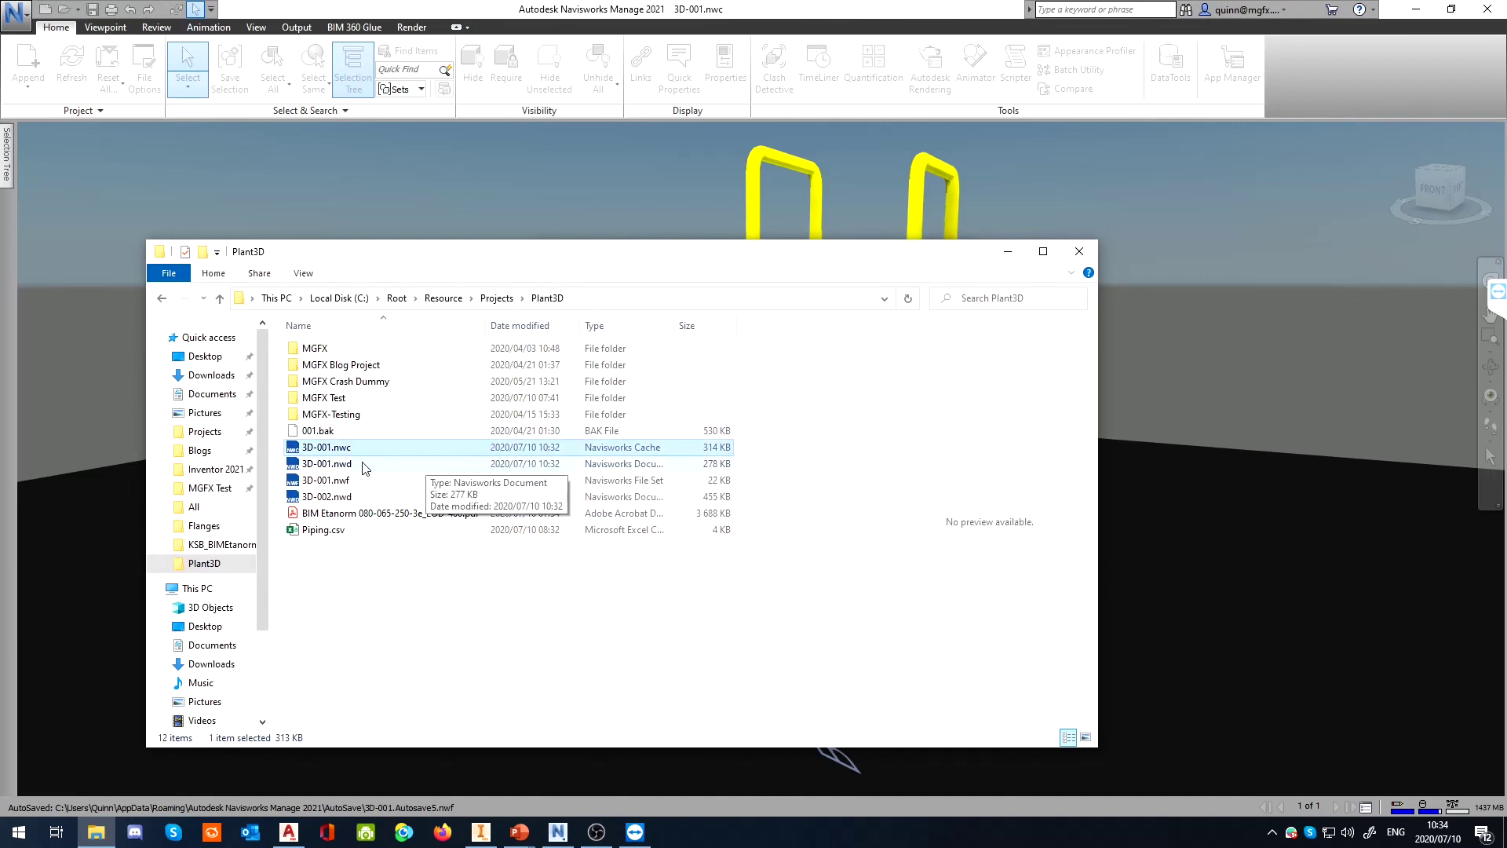
pyautogui.click(363, 482)
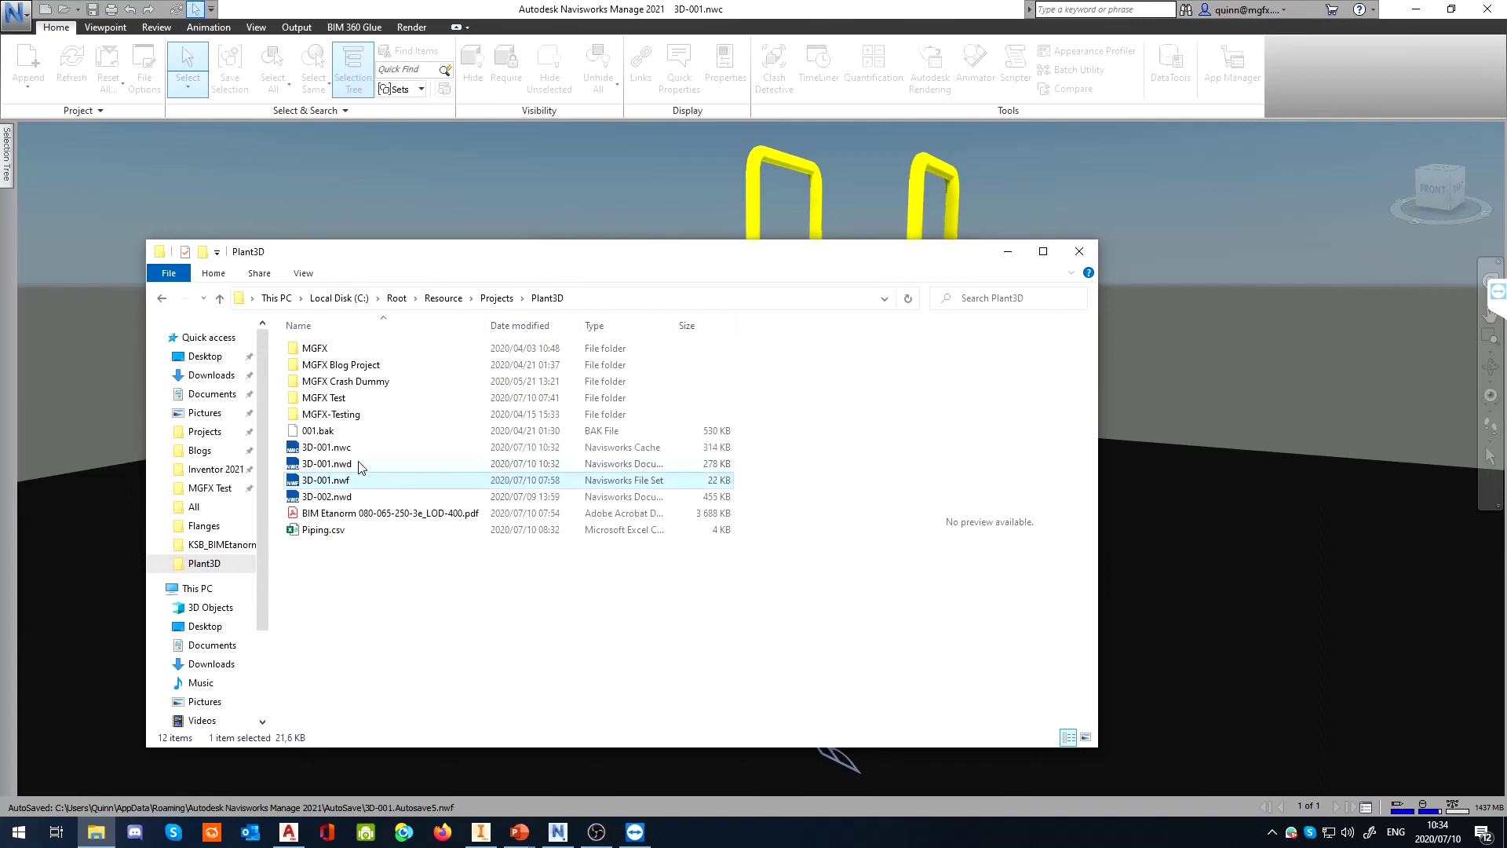
pyautogui.click(367, 450)
pyautogui.click(372, 495)
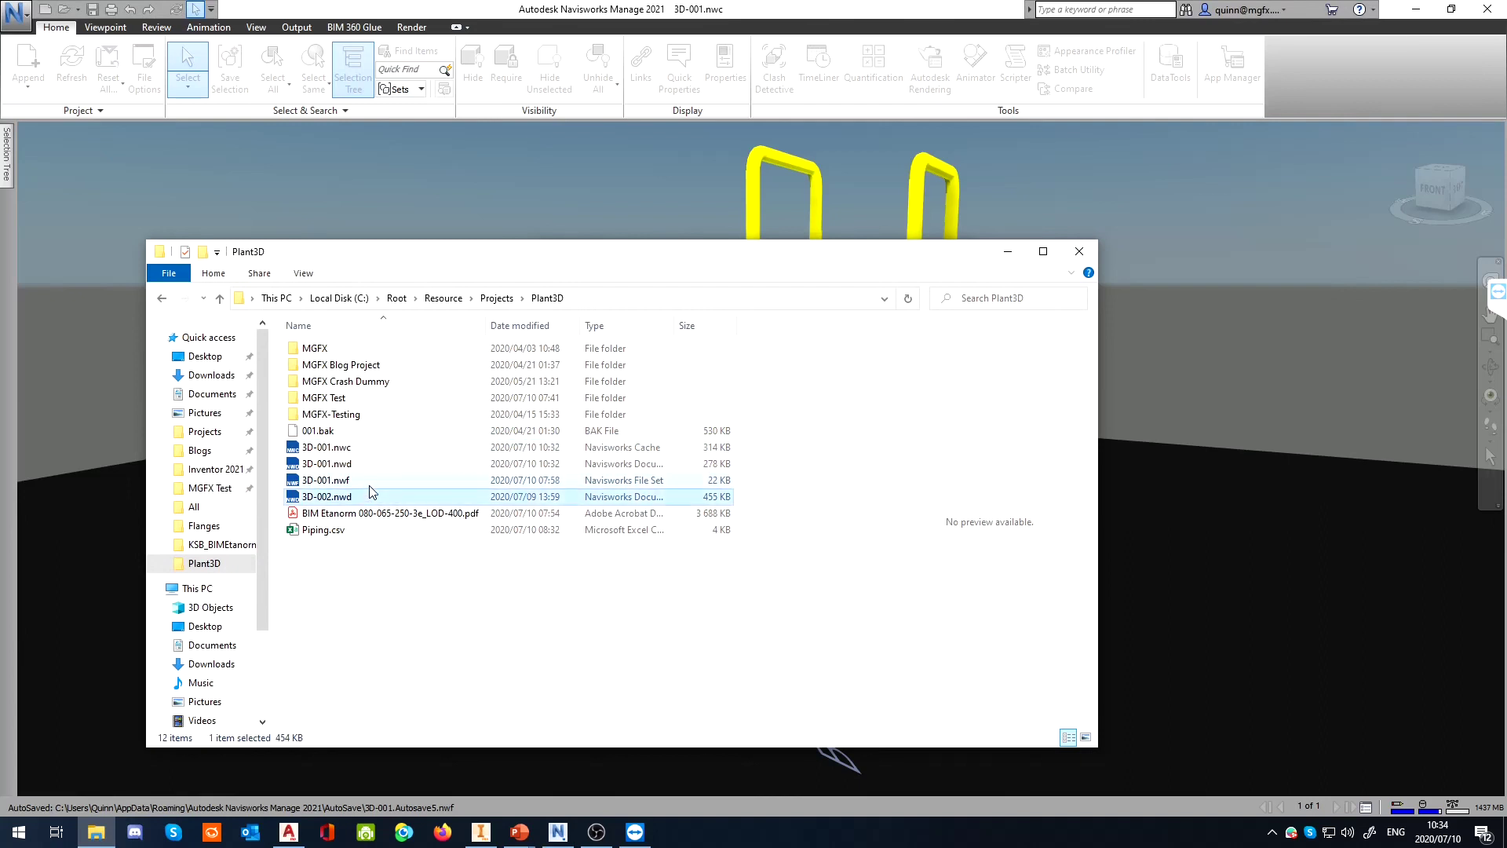
pyautogui.click(373, 482)
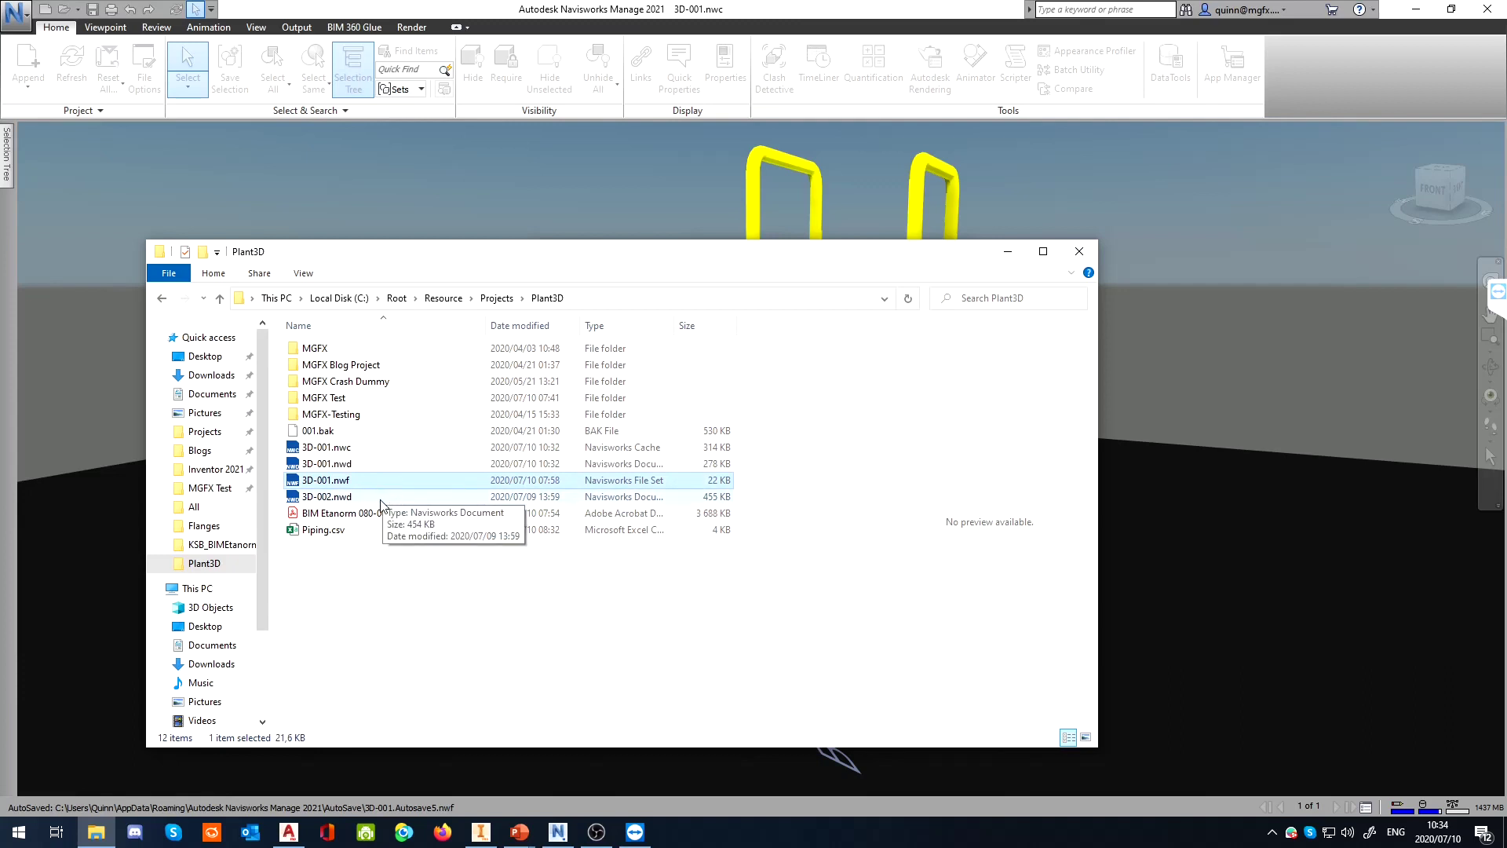
pyautogui.click(386, 497)
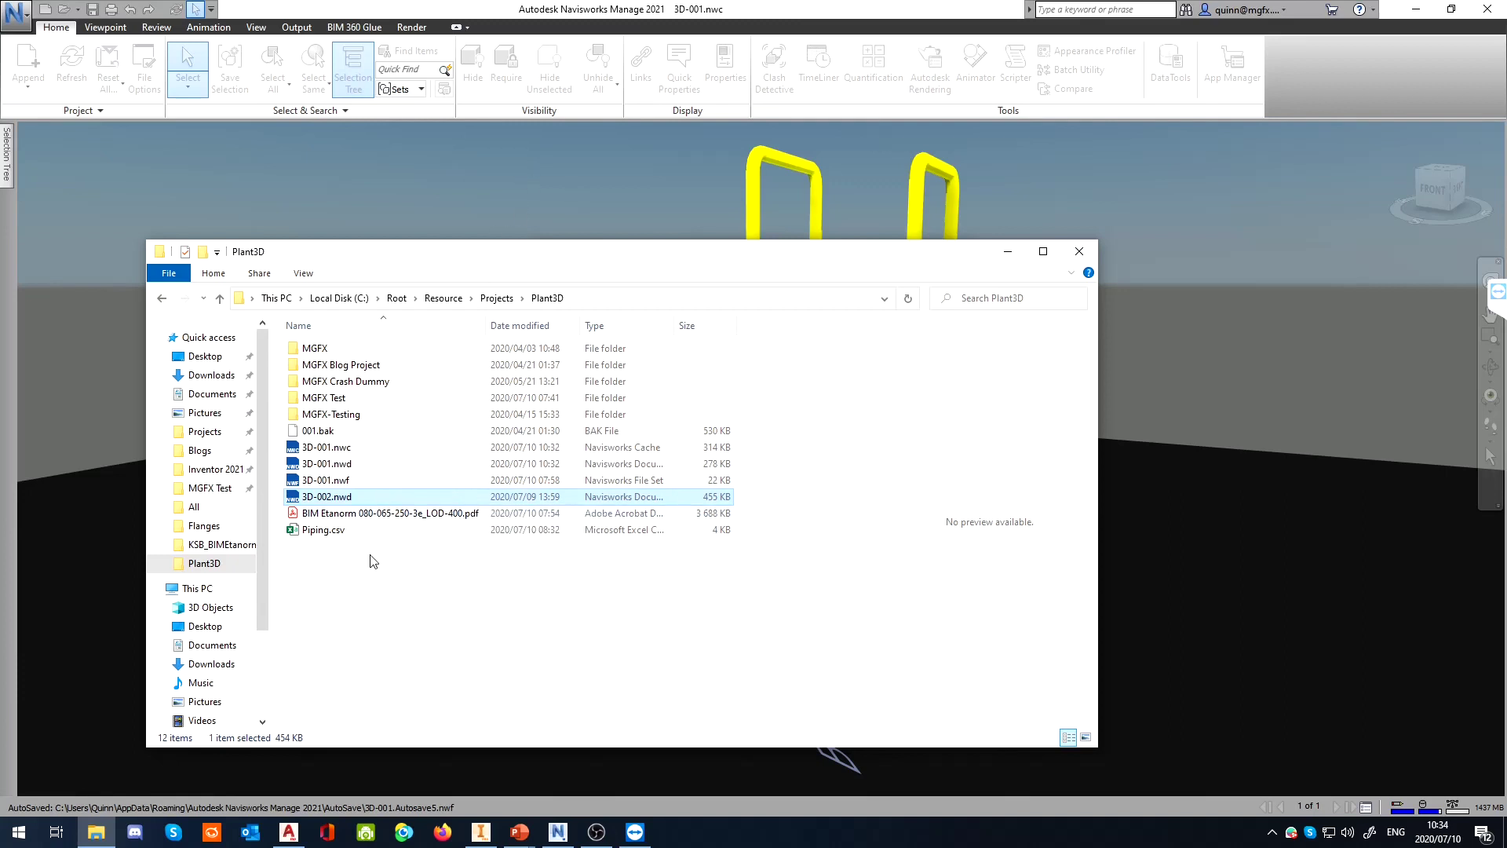
pyautogui.click(372, 453)
pyautogui.click(362, 480)
pyautogui.click(356, 498)
pyautogui.click(488, 186)
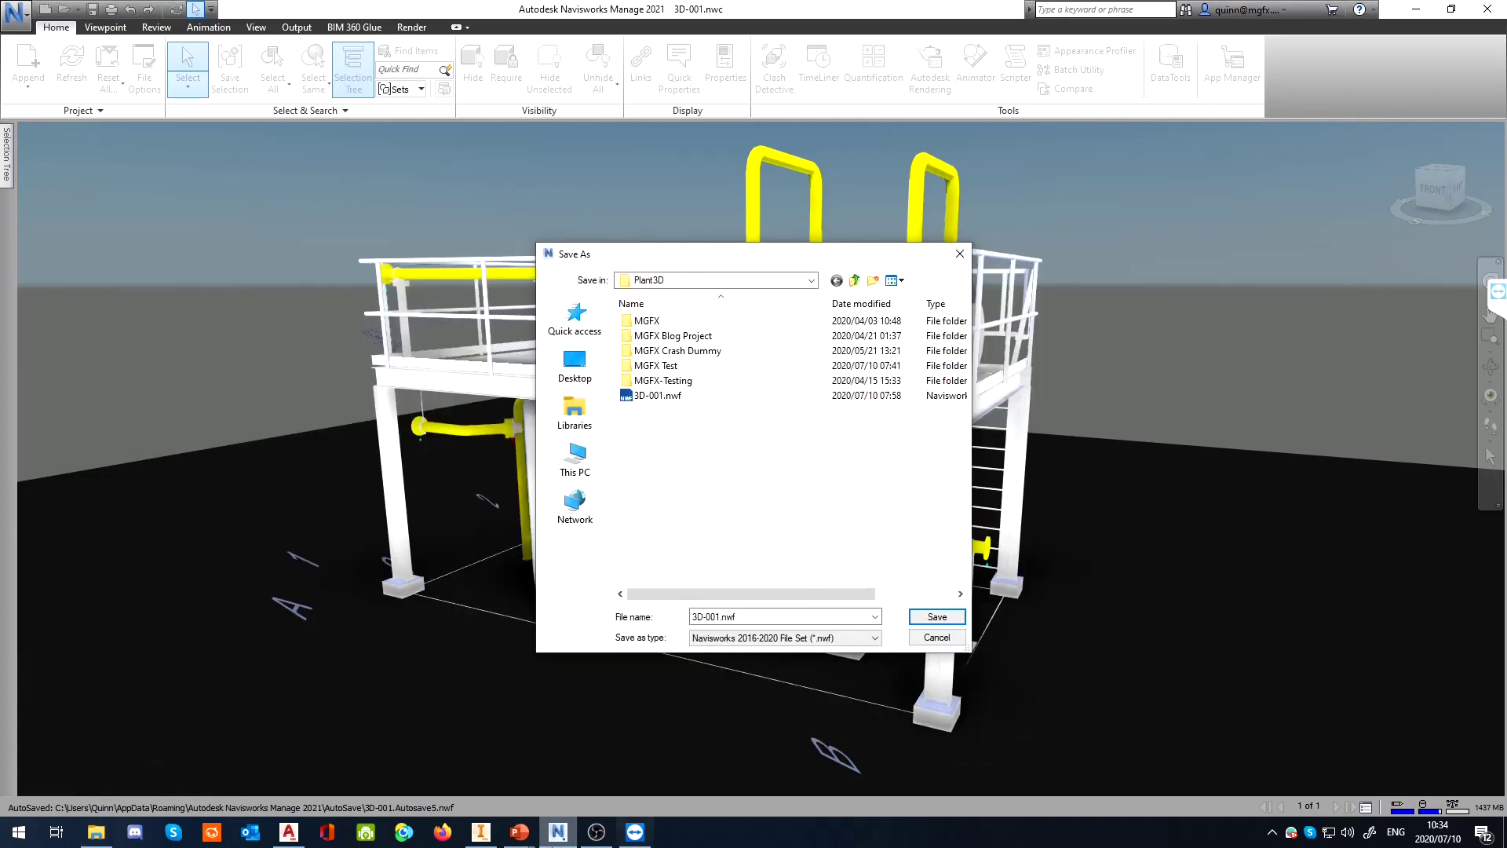
# Switch to the PowerPoint slide show and advance to the Tips and tricks slide
pyautogui.moveTo(519, 831)
pyautogui.click(675, 752)
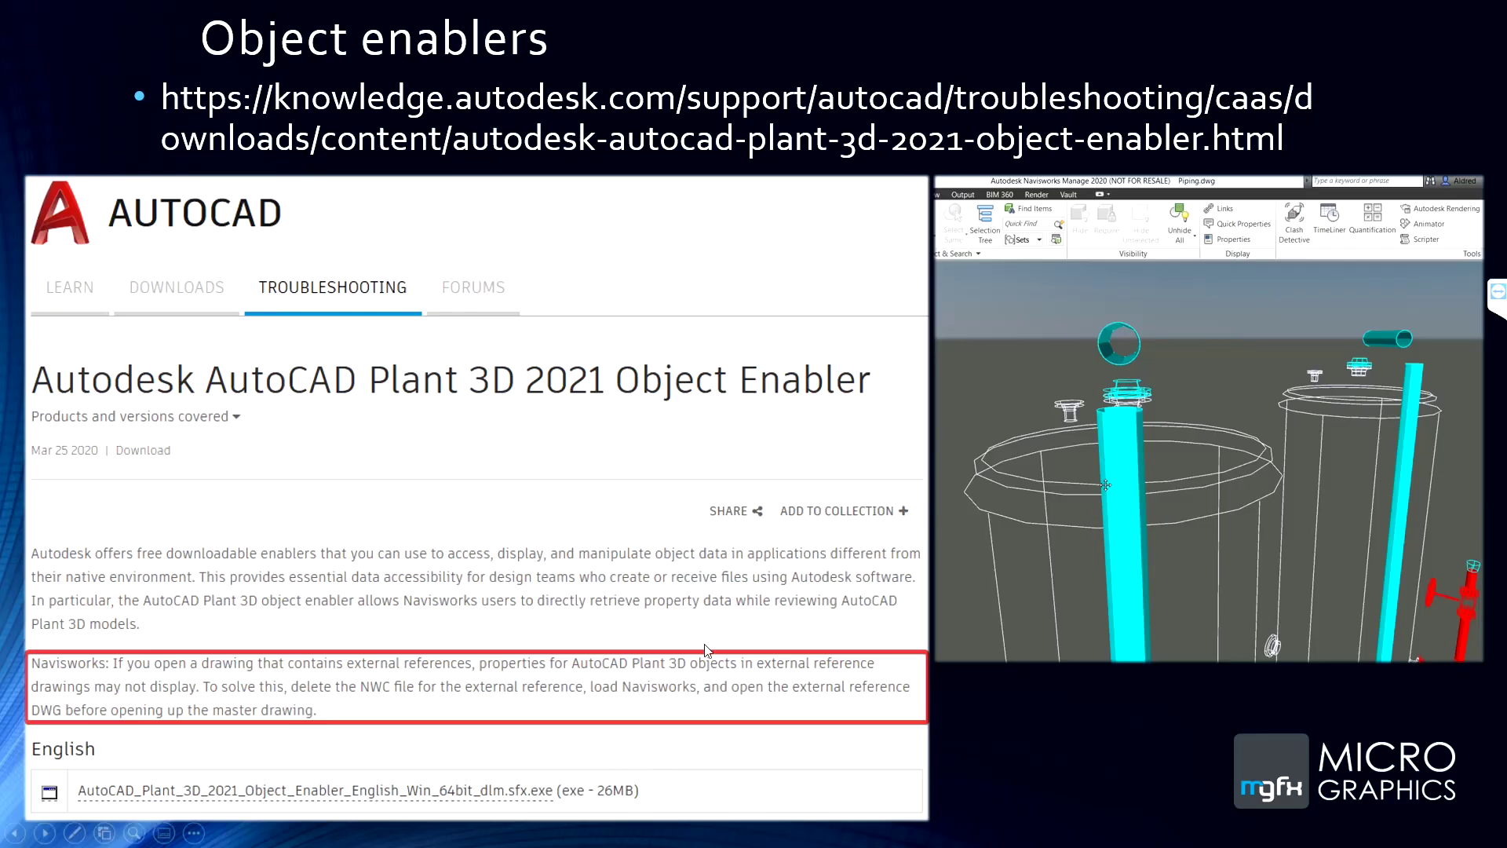
pyautogui.click(702, 613)
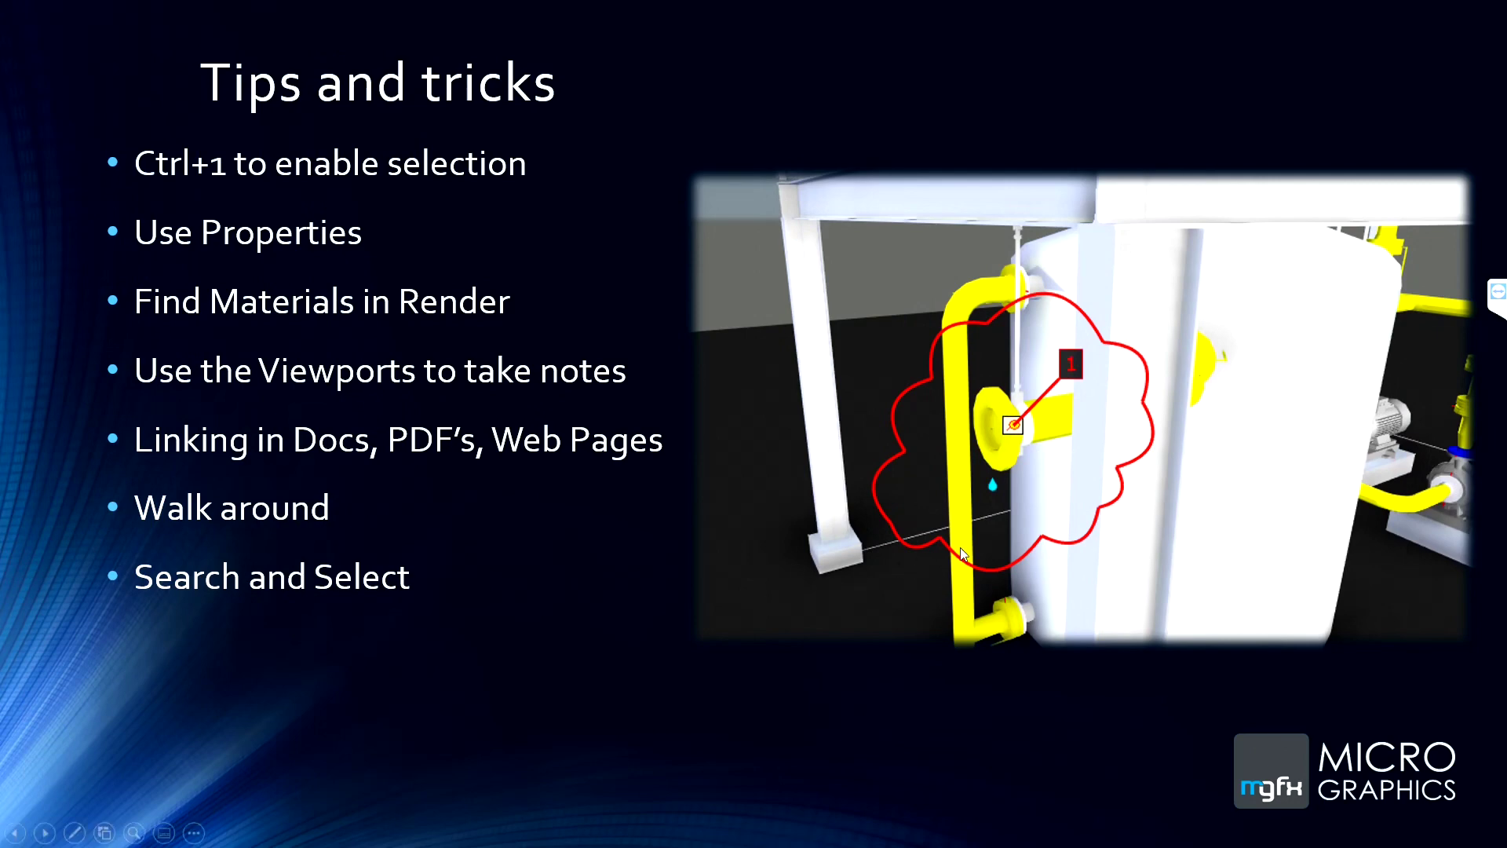
# Switch back to the 3D-001.nwc model in Navisworks Manage
pyautogui.hotkey('alt', 'Tab')
pyautogui.hotkey('alt', 'Tab')
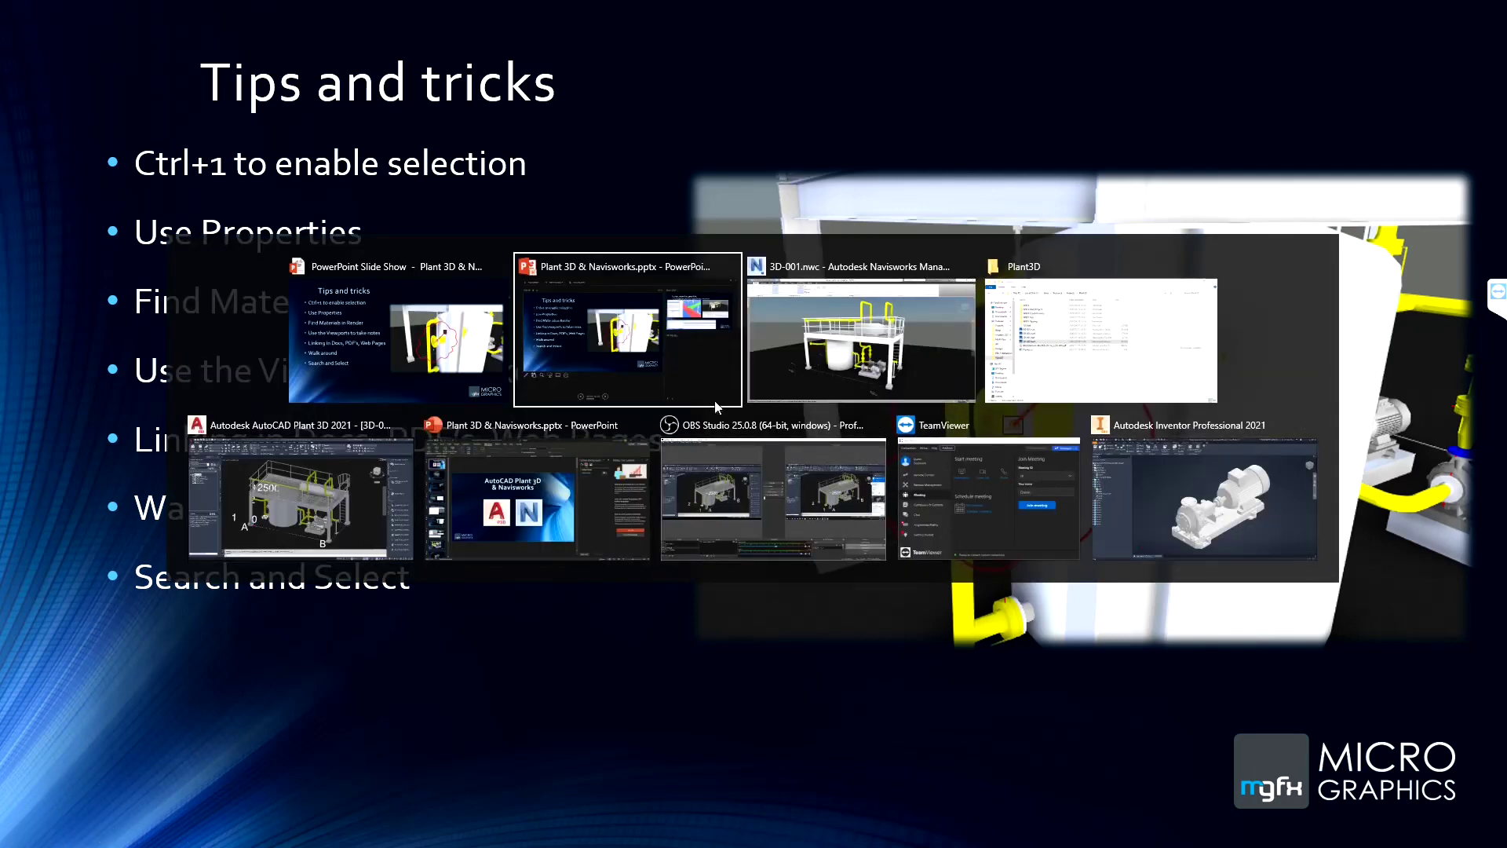
pyautogui.click(890, 380)
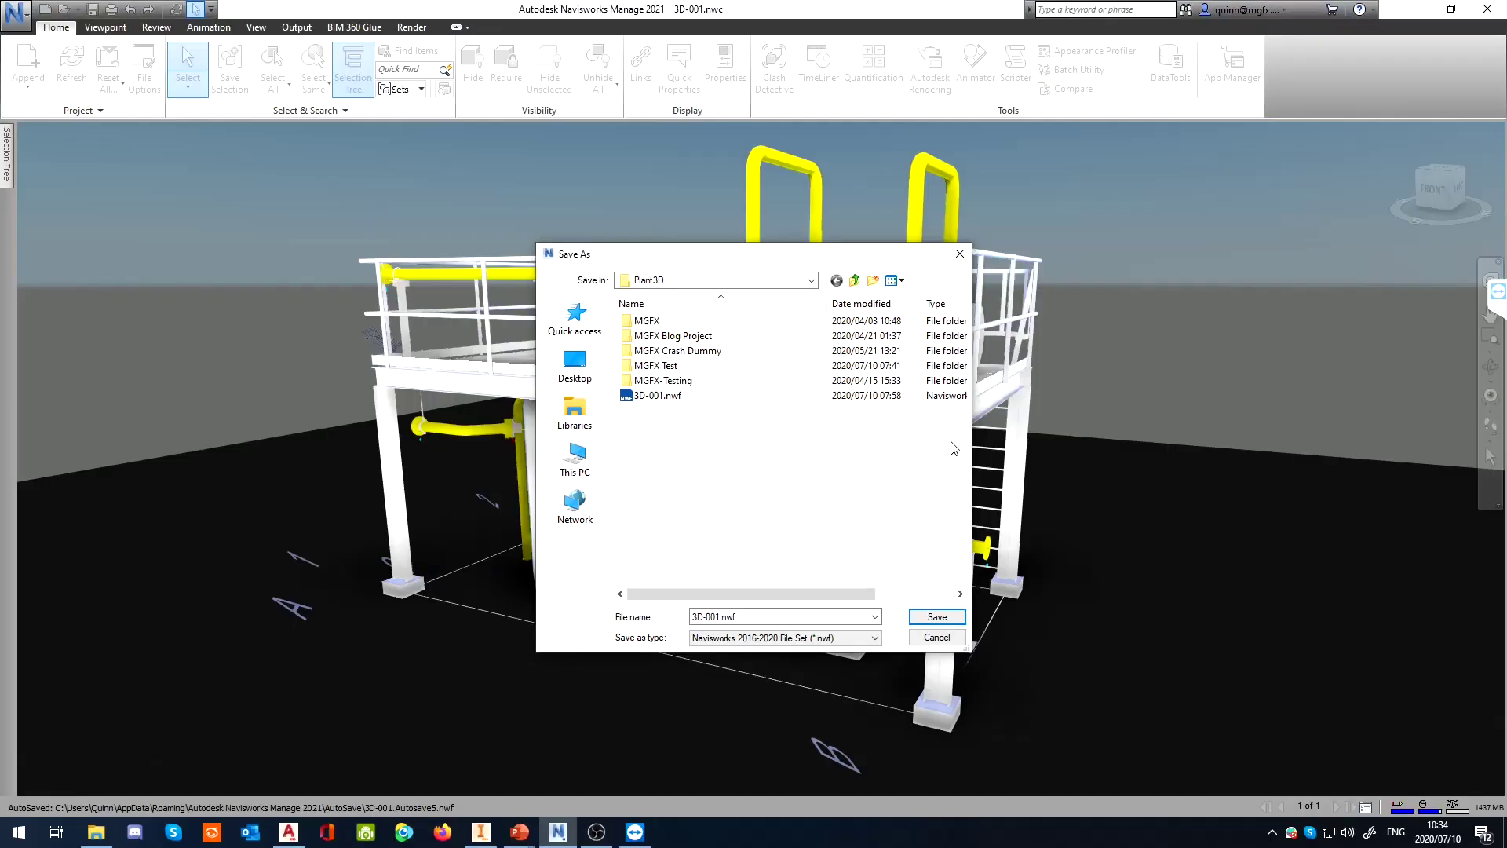
# Close the Save As dialog without saving and orient the 3D-001 model to an isometric corner view
pyautogui.click(961, 253)
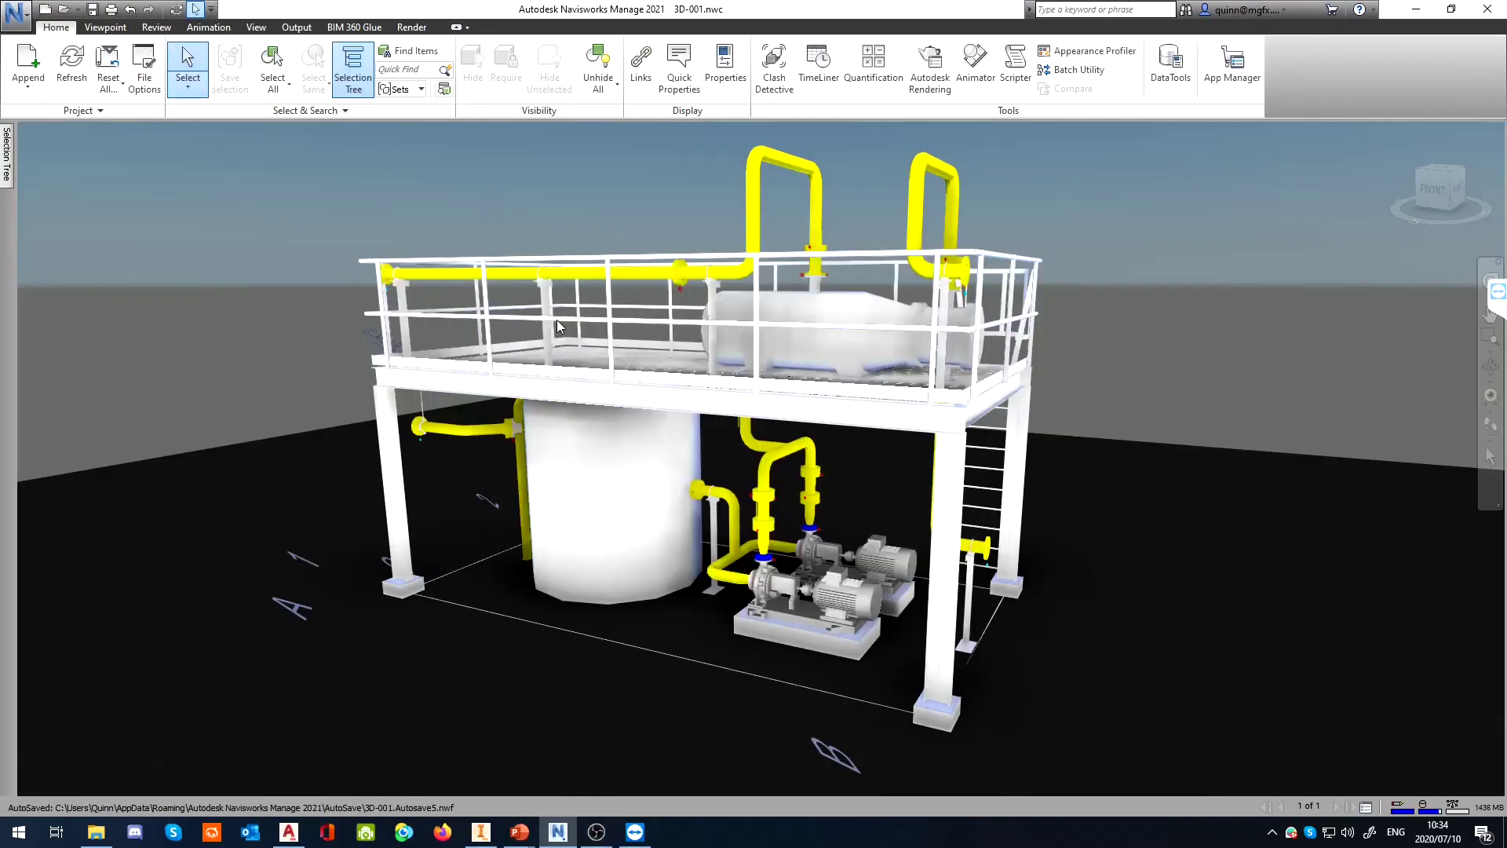
pyautogui.moveTo(1436, 188)
pyautogui.mouseDown()
pyautogui.moveTo(1455, 197)
pyautogui.moveTo(1459, 227)
pyautogui.moveTo(1399, 192)
pyautogui.moveTo(1374, 245)
pyautogui.moveTo(1441, 206)
pyautogui.moveTo(1440, 189)
pyautogui.mouseUp()
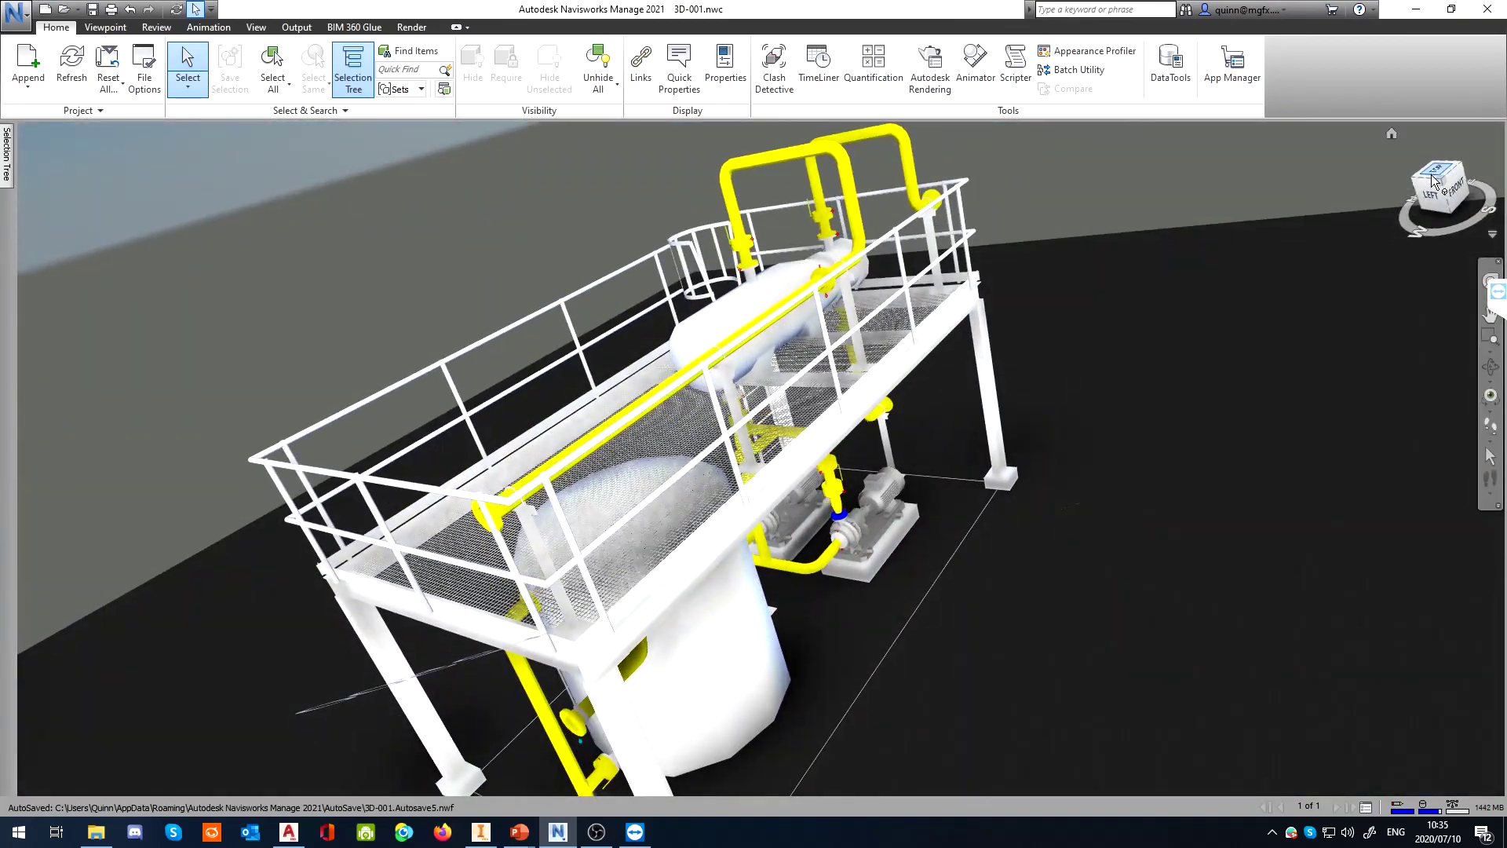
pyautogui.click(1433, 186)
pyautogui.click(1426, 190)
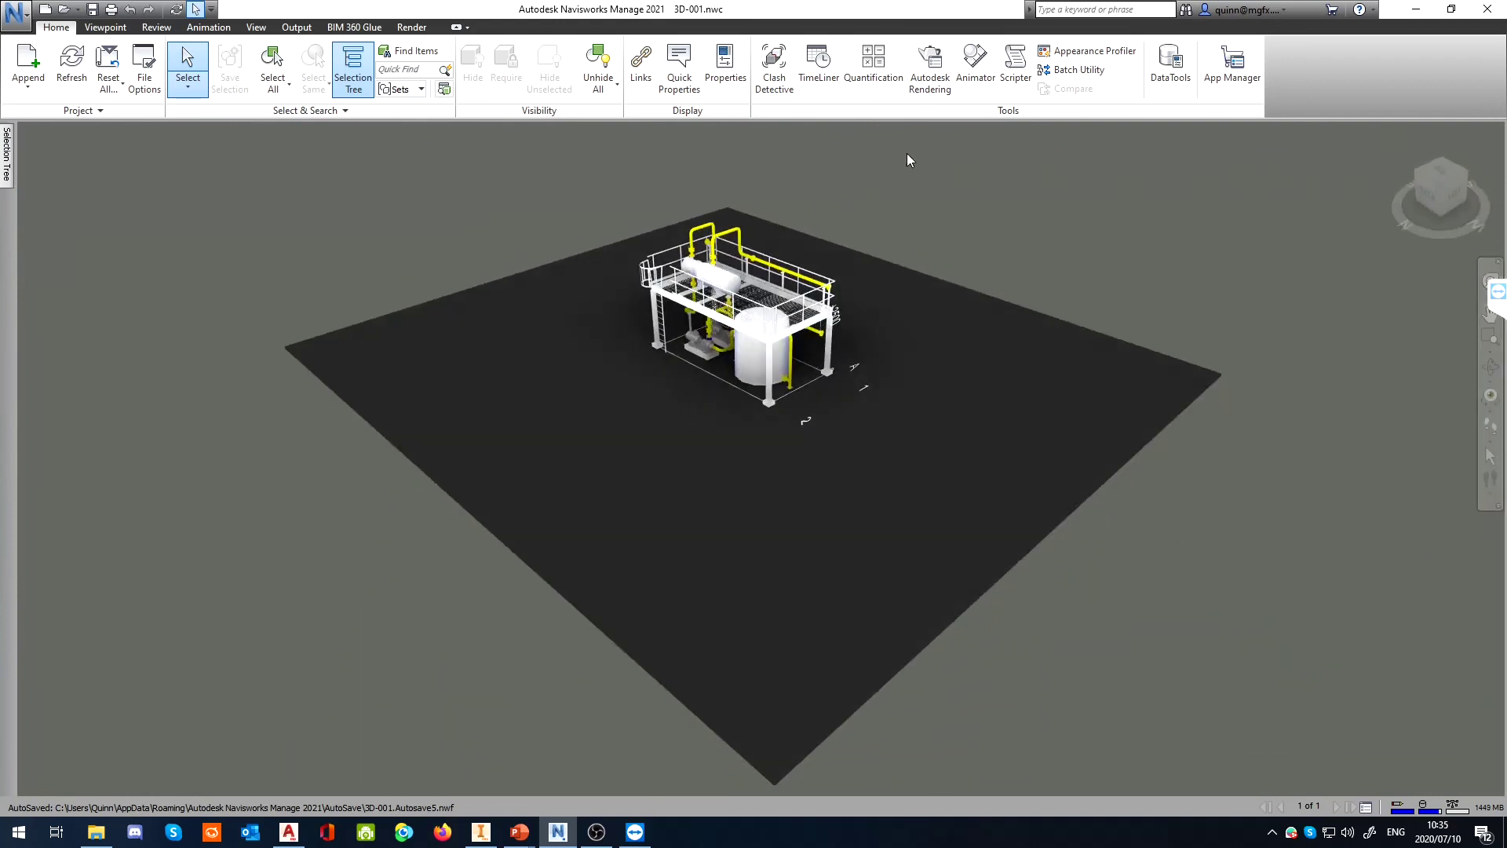
# Select the platform's long-side handrail, display its Rotate gizmo, and clear the selection
pyautogui.click(726, 305)
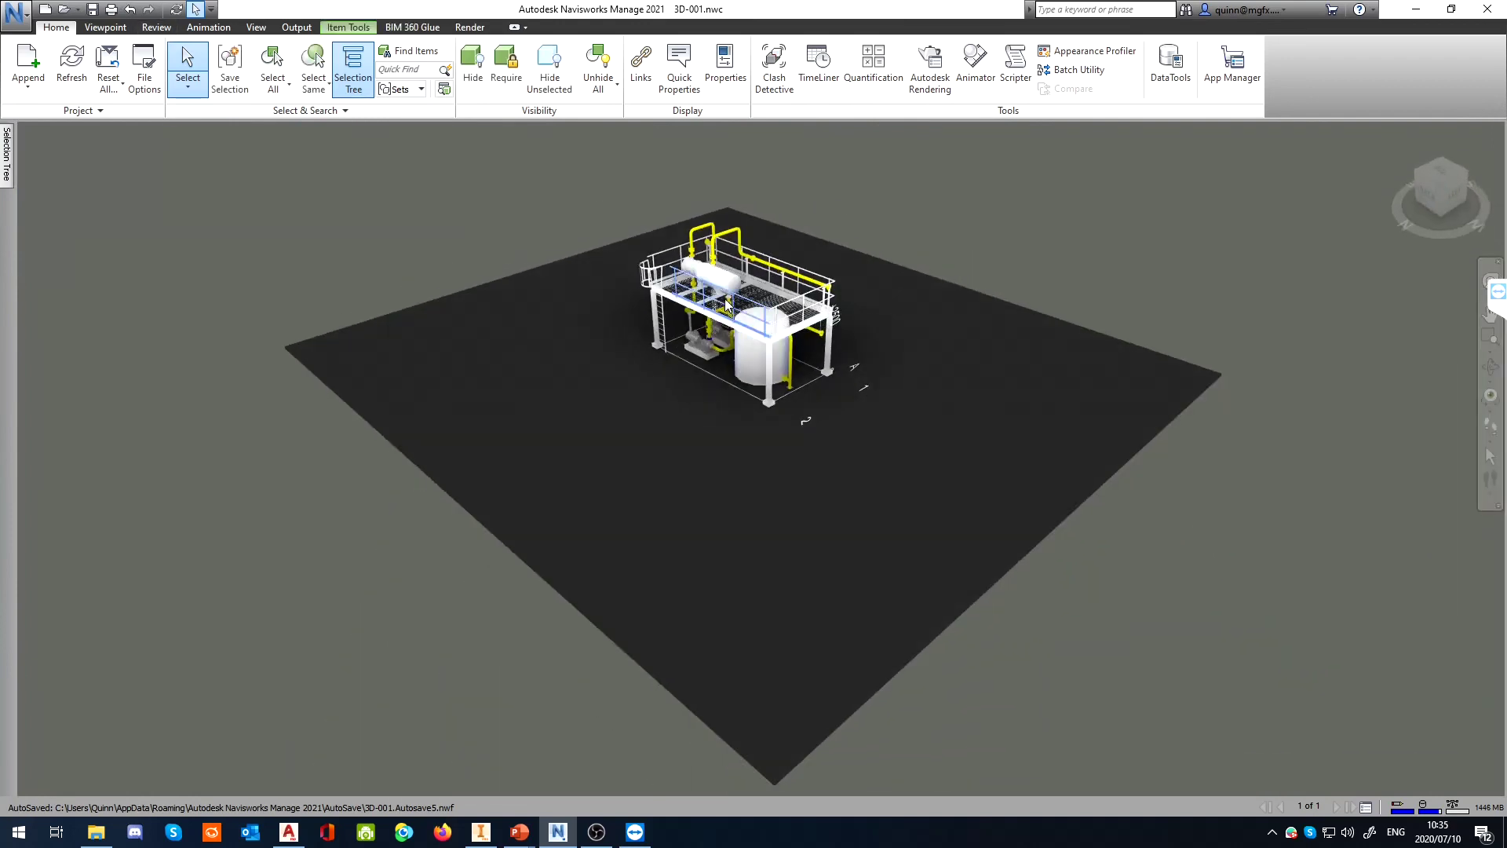
pyautogui.click(347, 27)
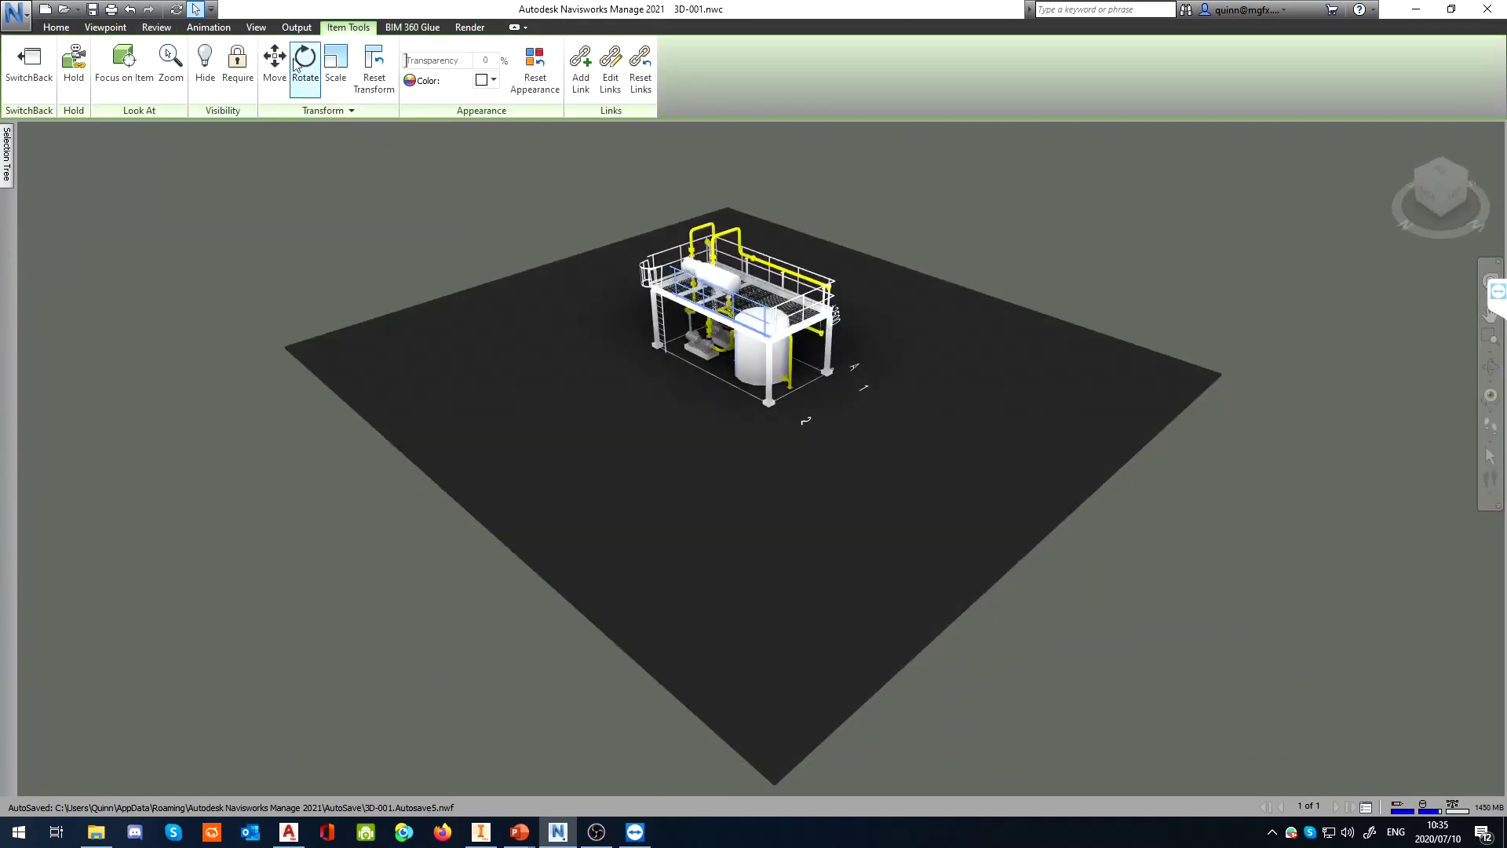
pyautogui.click(305, 65)
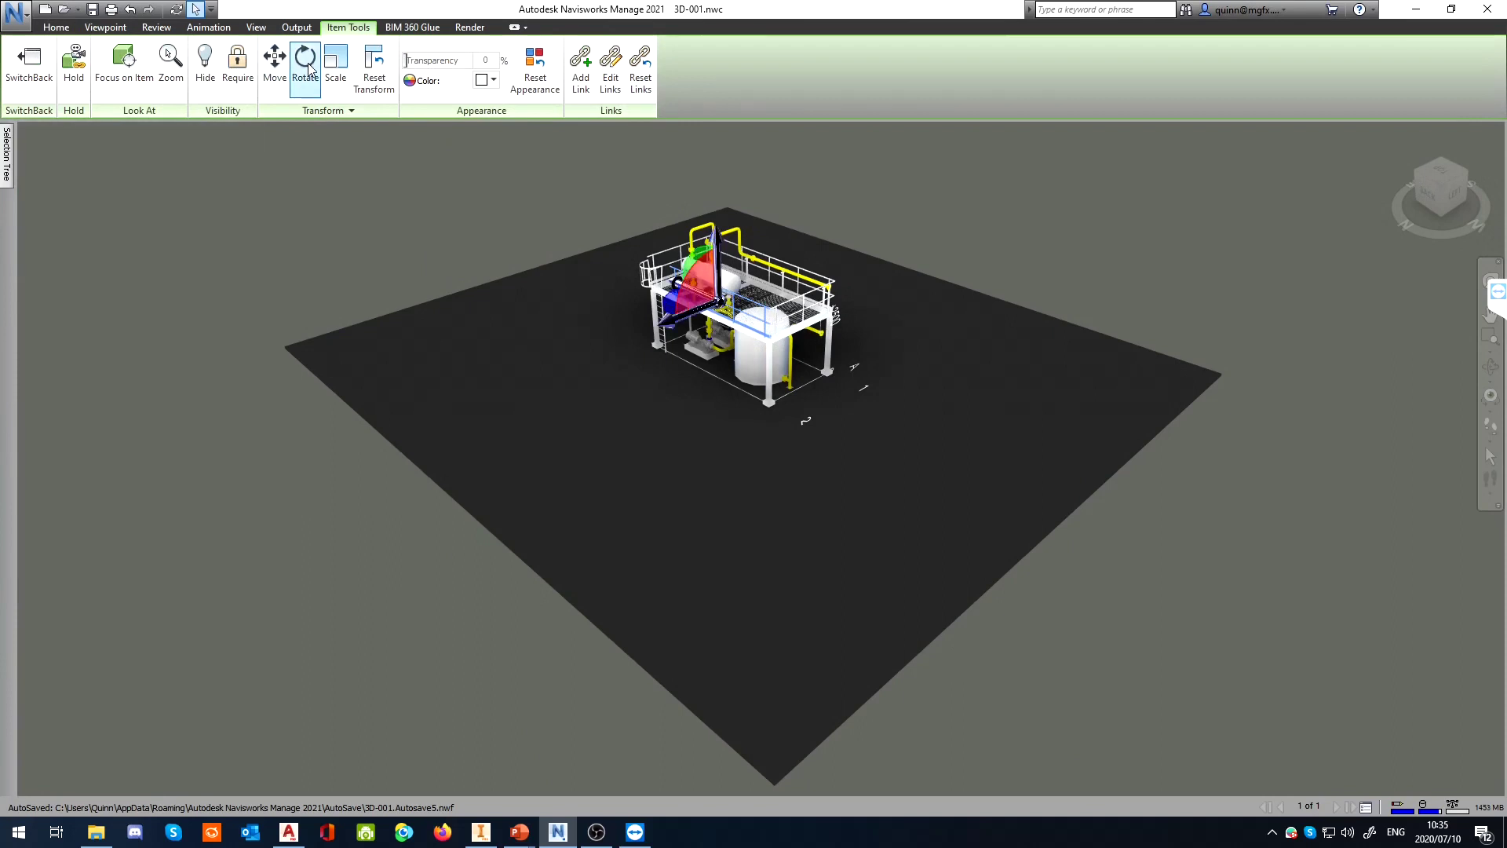
pyautogui.press('Escape')
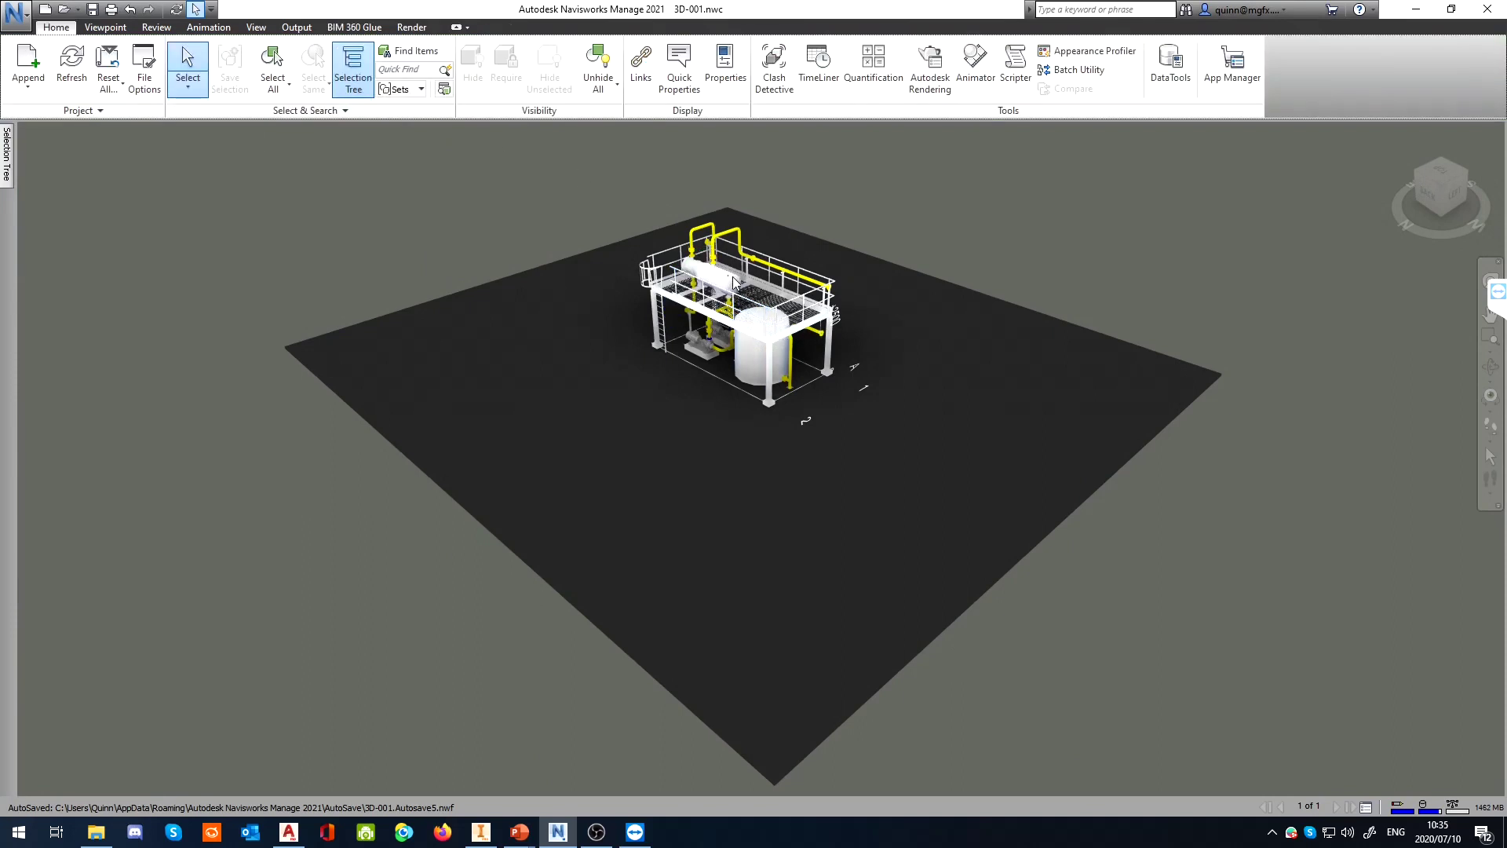
# Alternately select the ground plane and the vertical tank below the platform to demonstrate item selection
pyautogui.scroll(4, 734, 283)
pyautogui.click(803, 423)
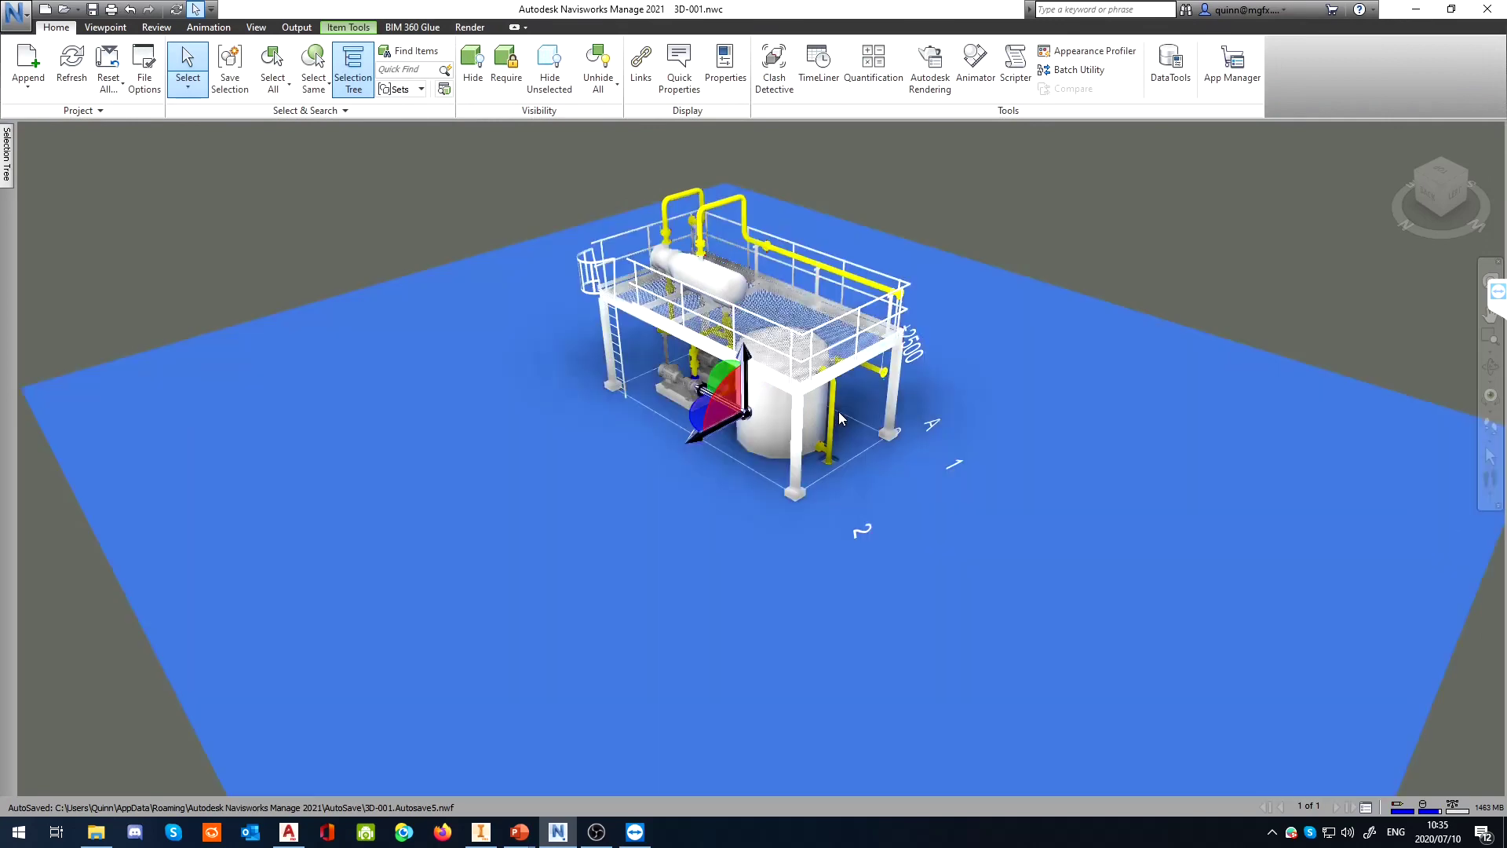
pyautogui.click(808, 412)
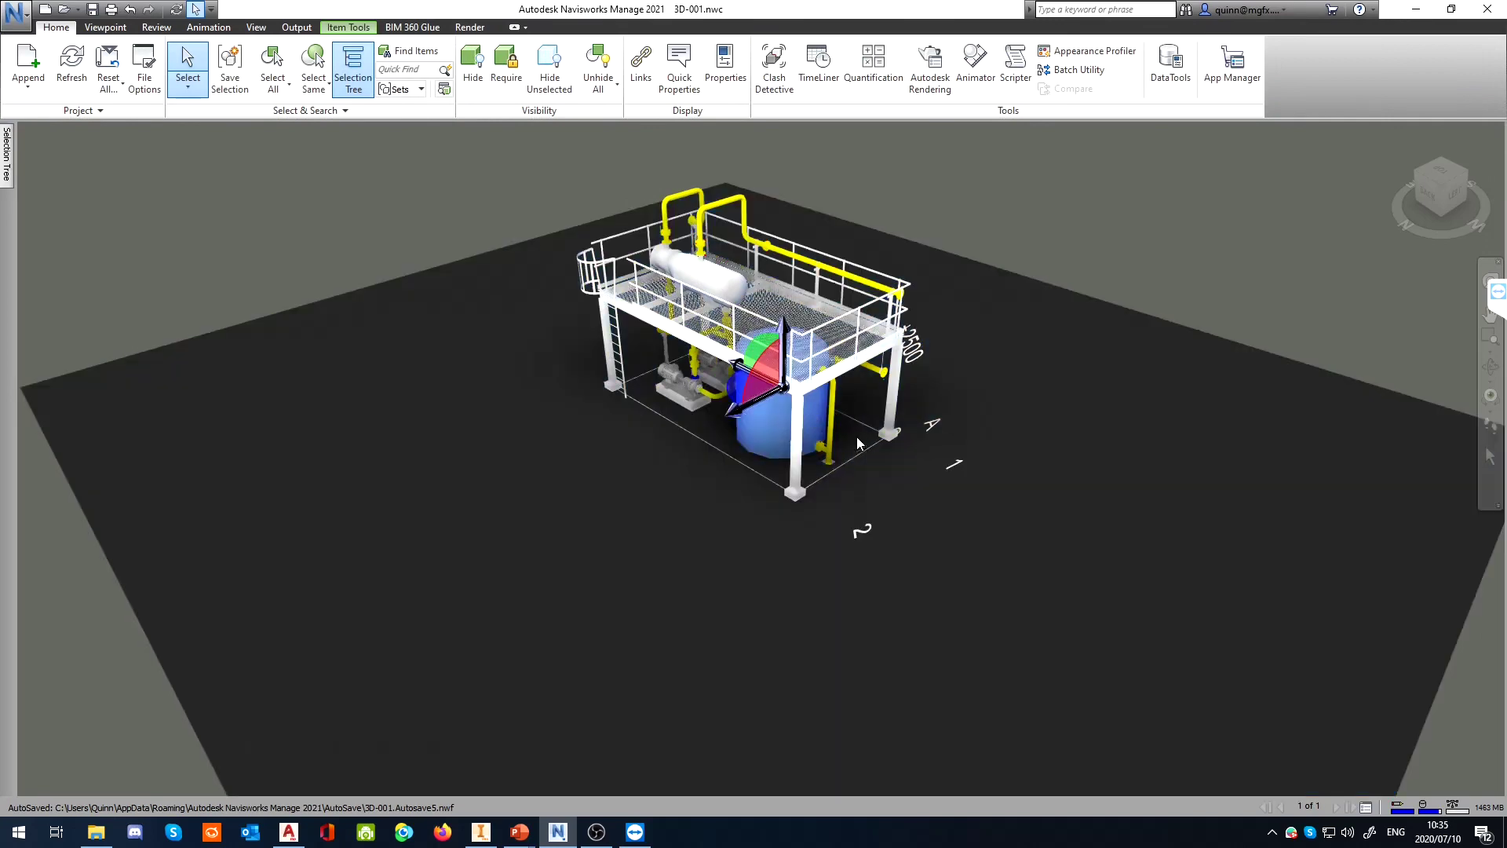
pyautogui.scroll(4, 824, 430)
pyautogui.moveTo(713, 464); pyautogui.dragTo(768, 498, button='middle')
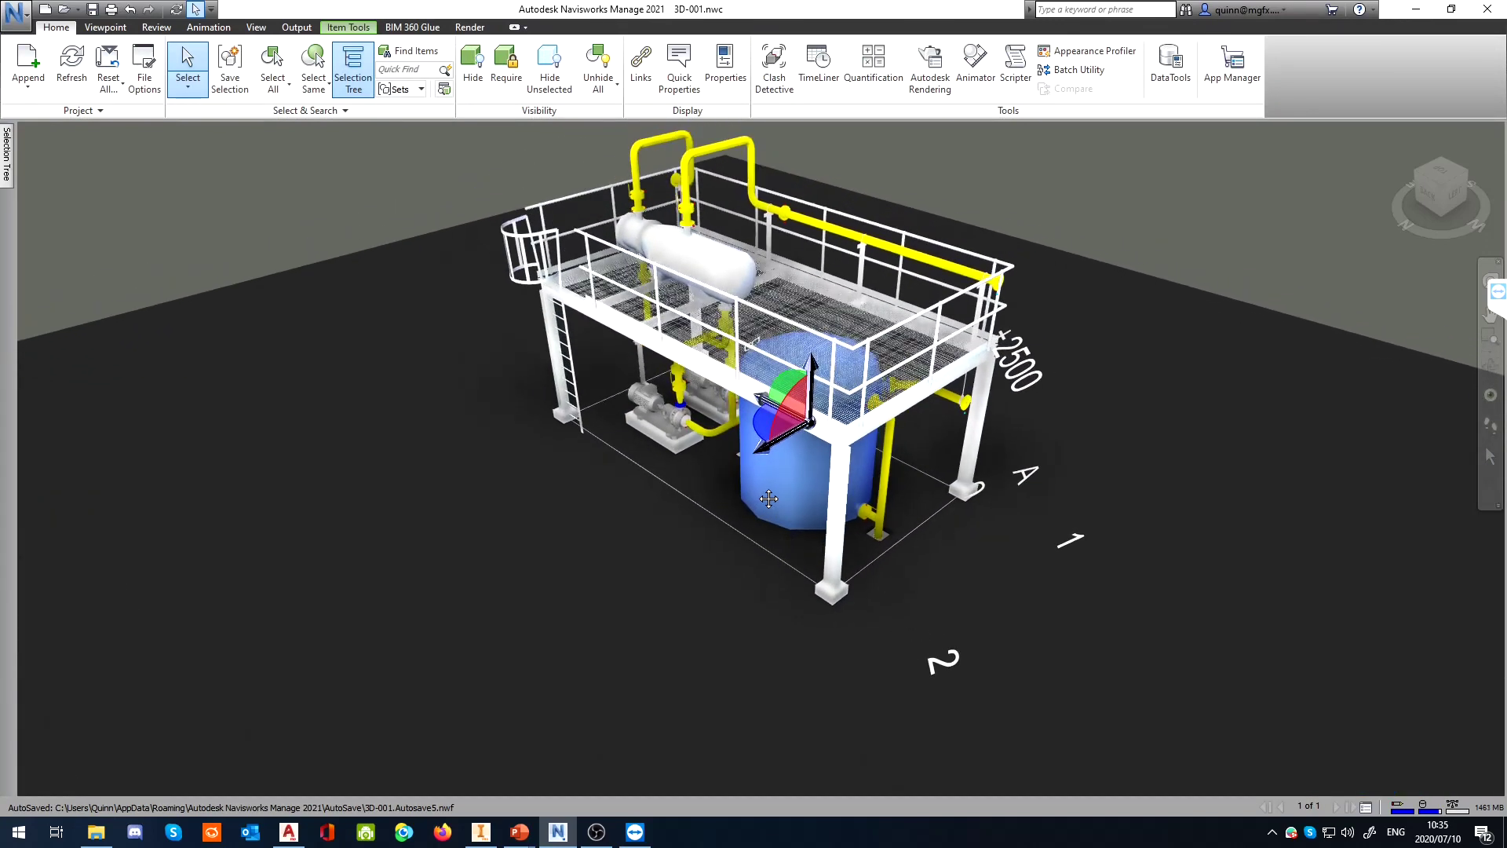
pyautogui.scroll(2, 769, 499)
pyautogui.click(668, 444)
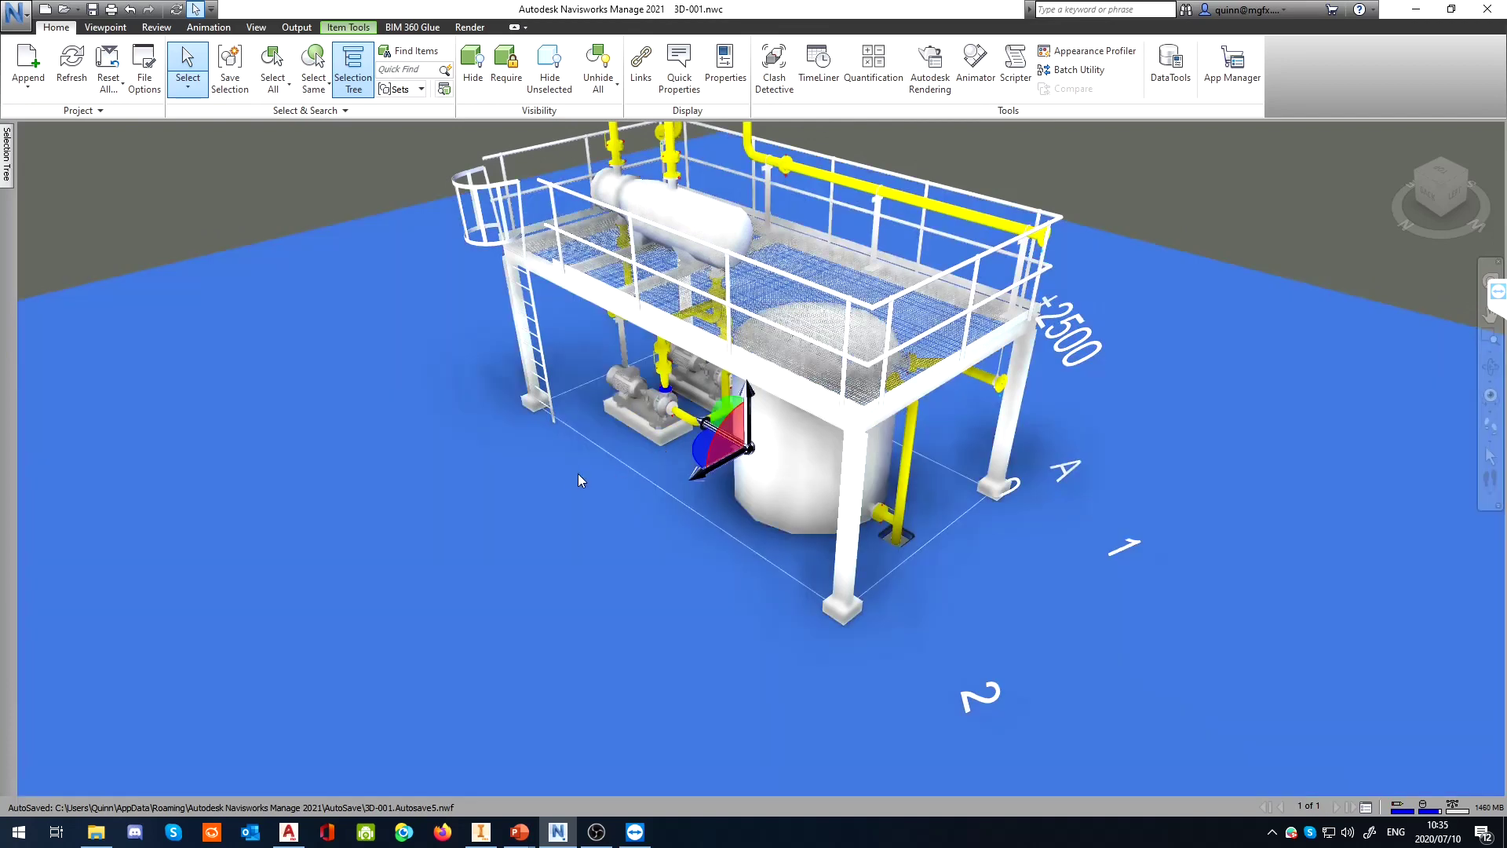
# Select the vertical tank and switch its transform gizmo to Move
pyautogui.click(778, 447)
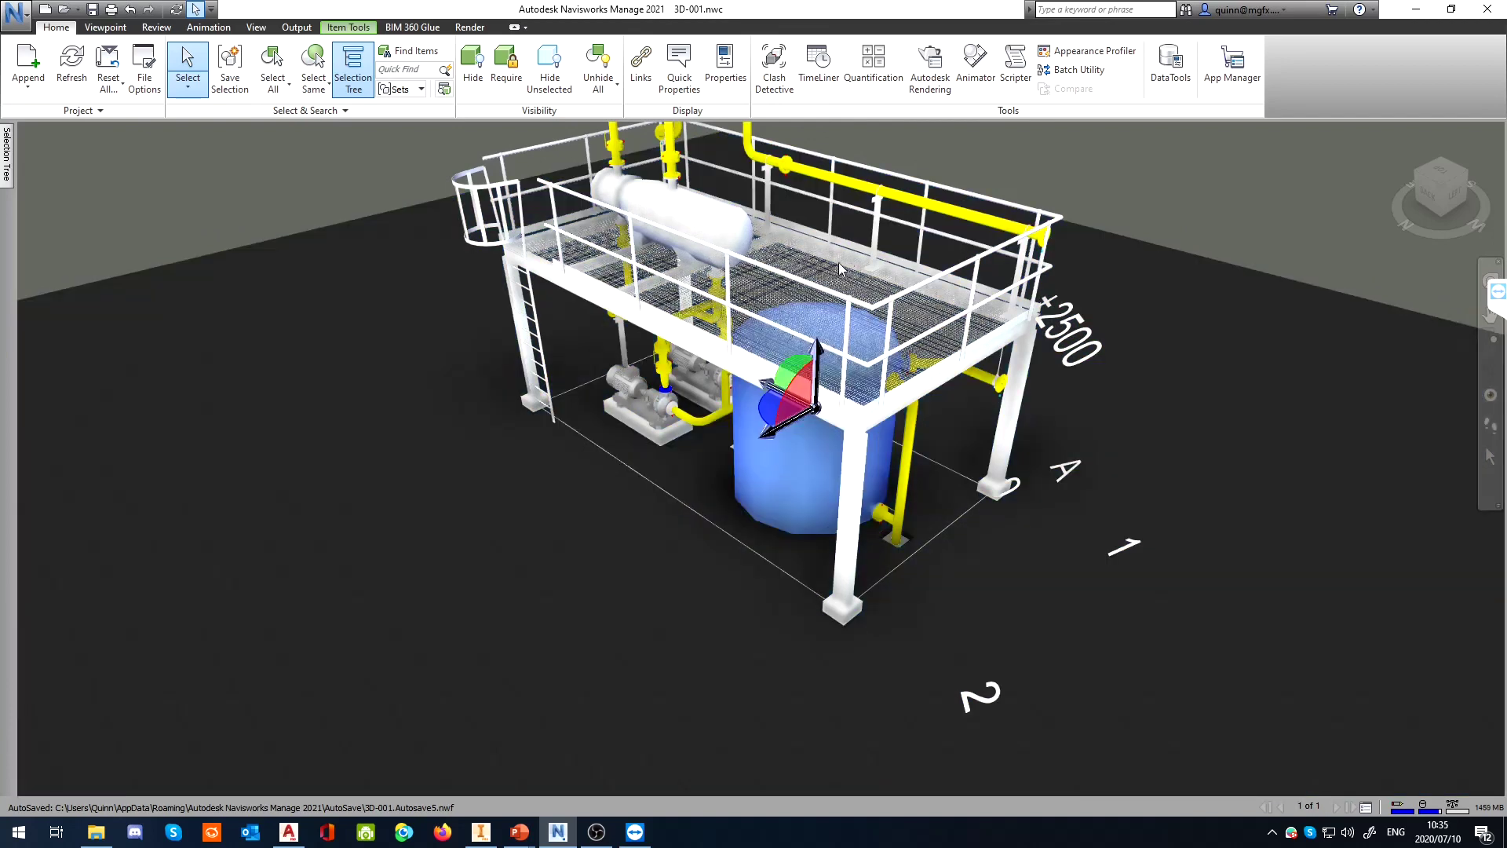
pyautogui.click(347, 26)
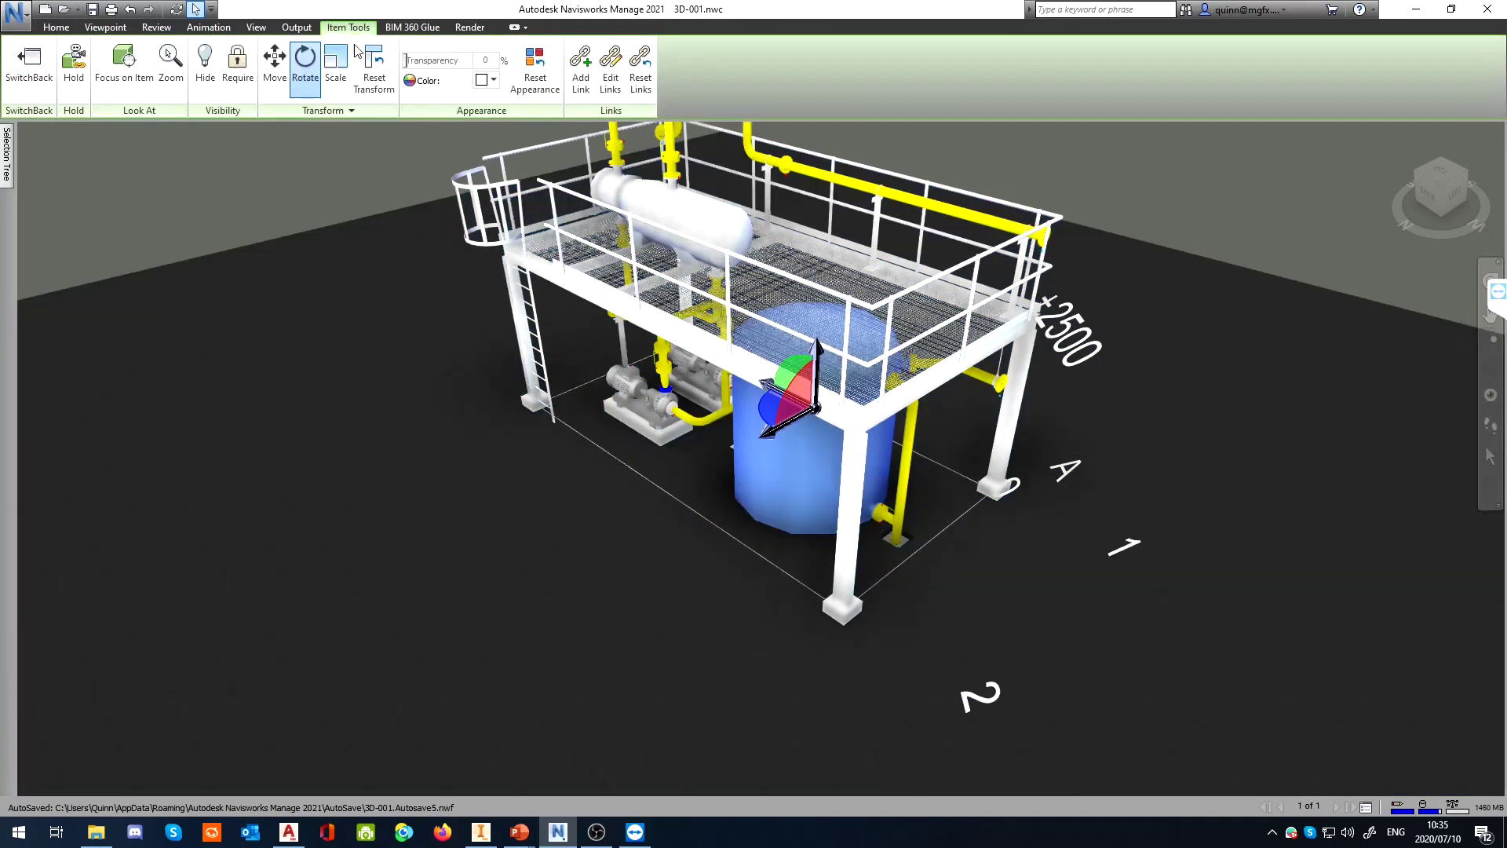
pyautogui.click(275, 66)
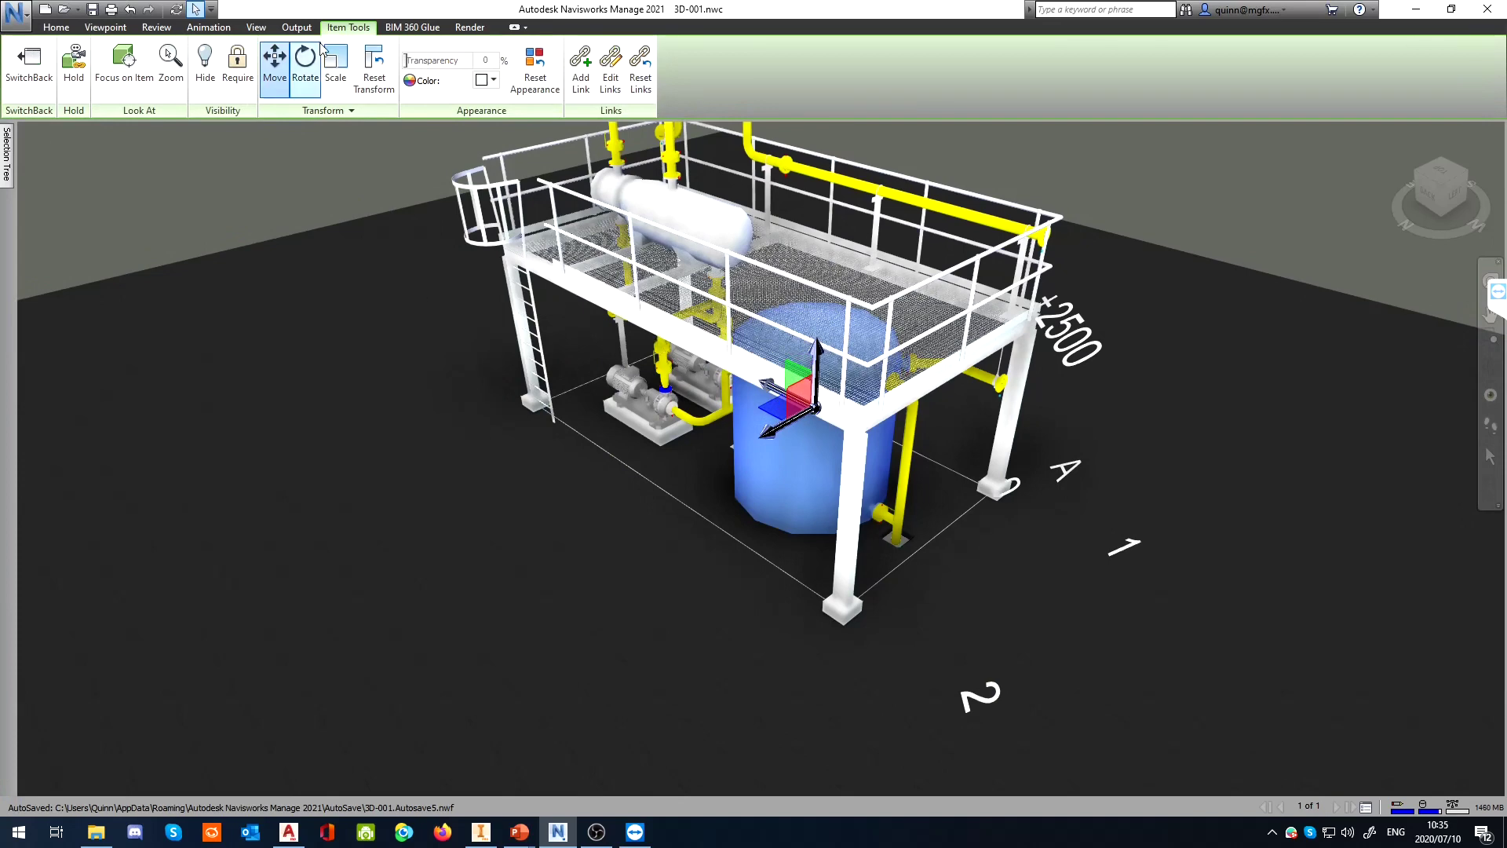
pyautogui.click(56, 27)
# Select individual items on the platform in turn, including the floor grating, the long yellow pipe and the rear handrail
pyautogui.click(866, 359)
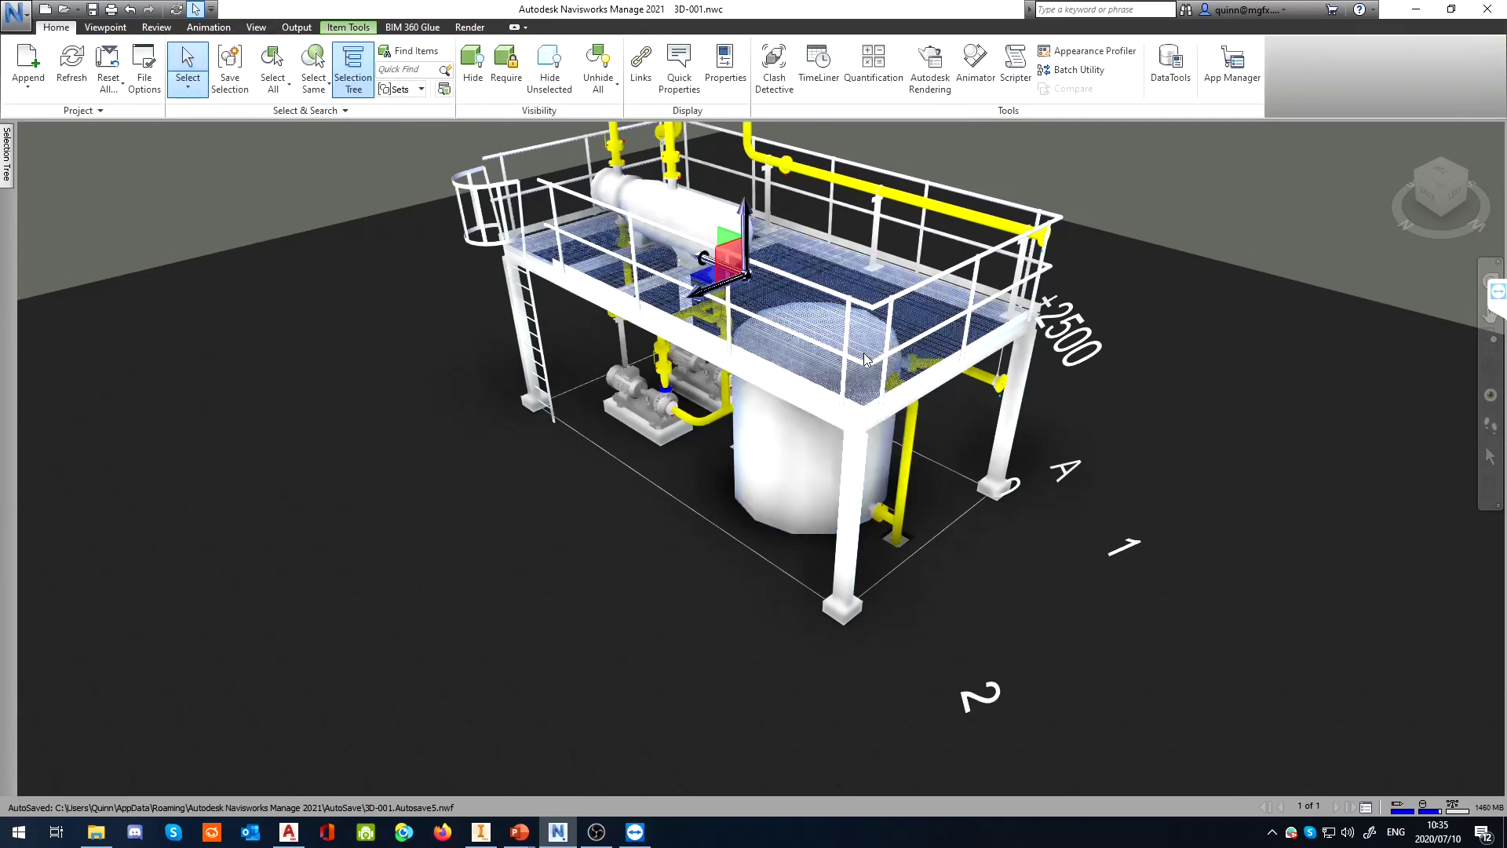
pyautogui.click(639, 306)
pyautogui.click(702, 209)
pyautogui.click(912, 206)
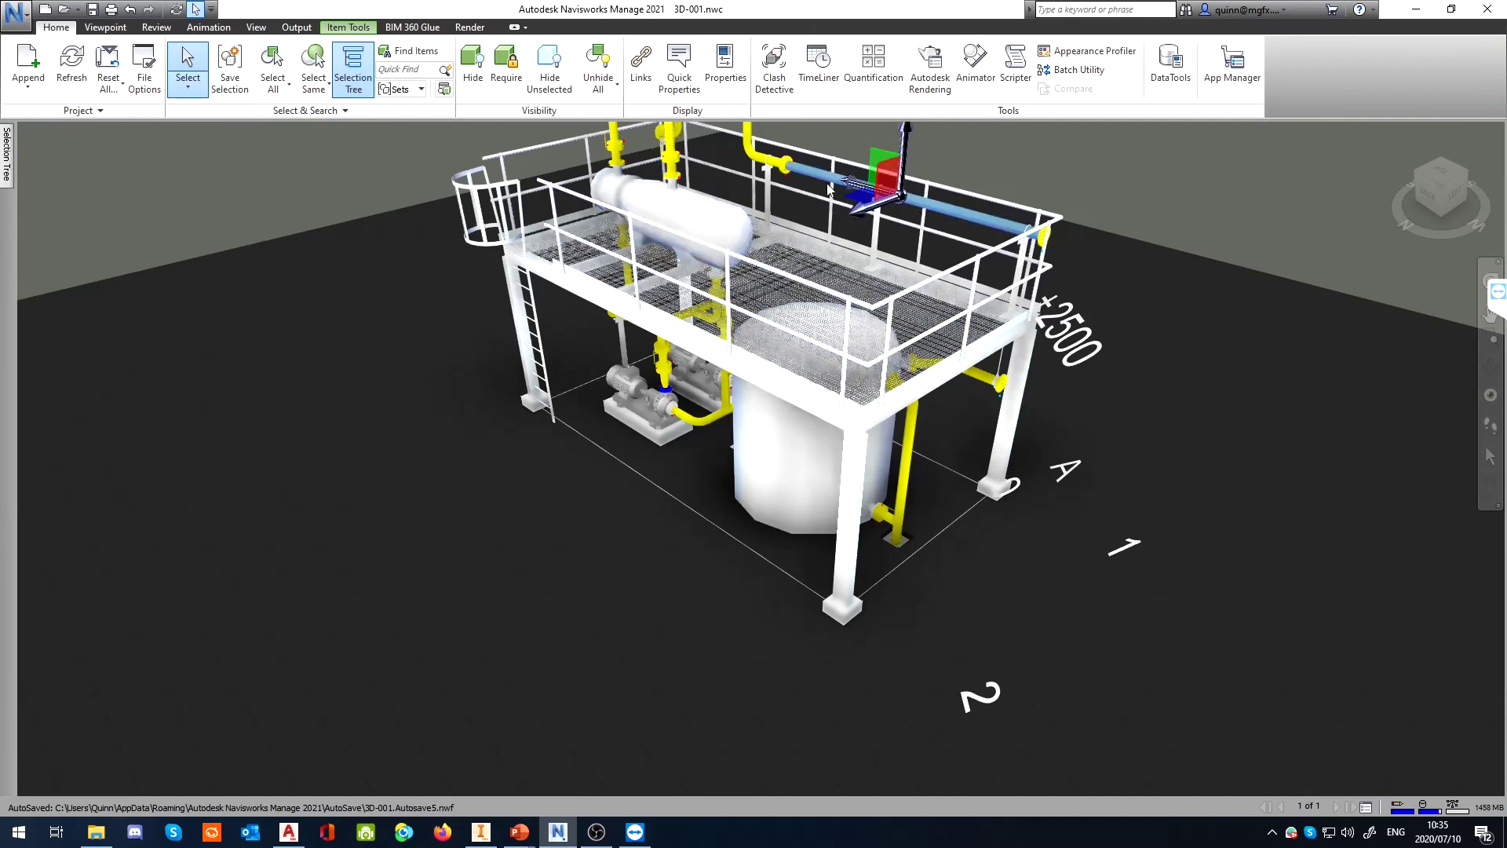
pyautogui.click(939, 288)
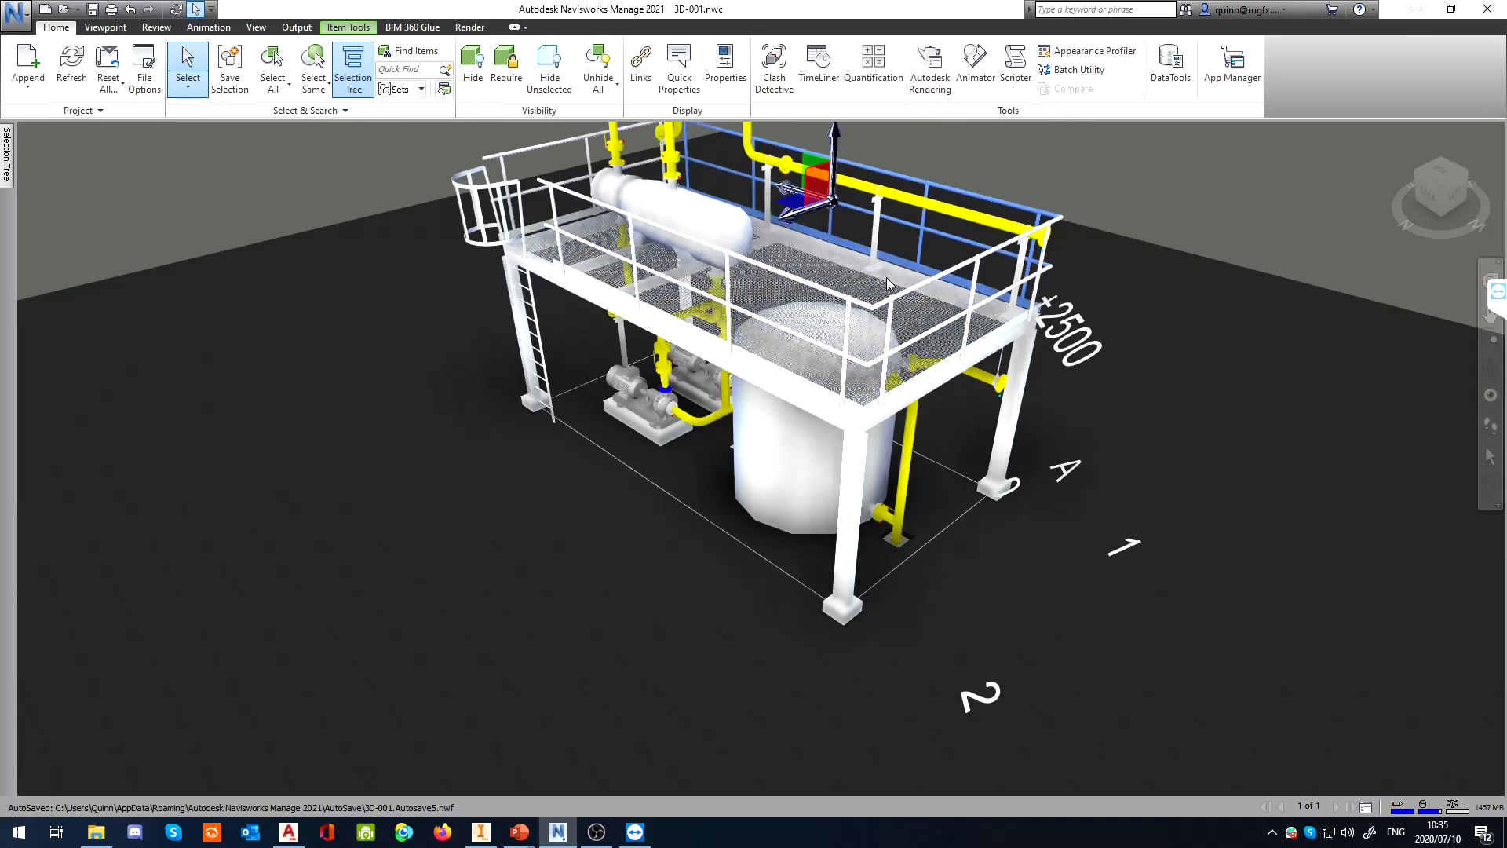
pyautogui.scroll(2, 832, 329)
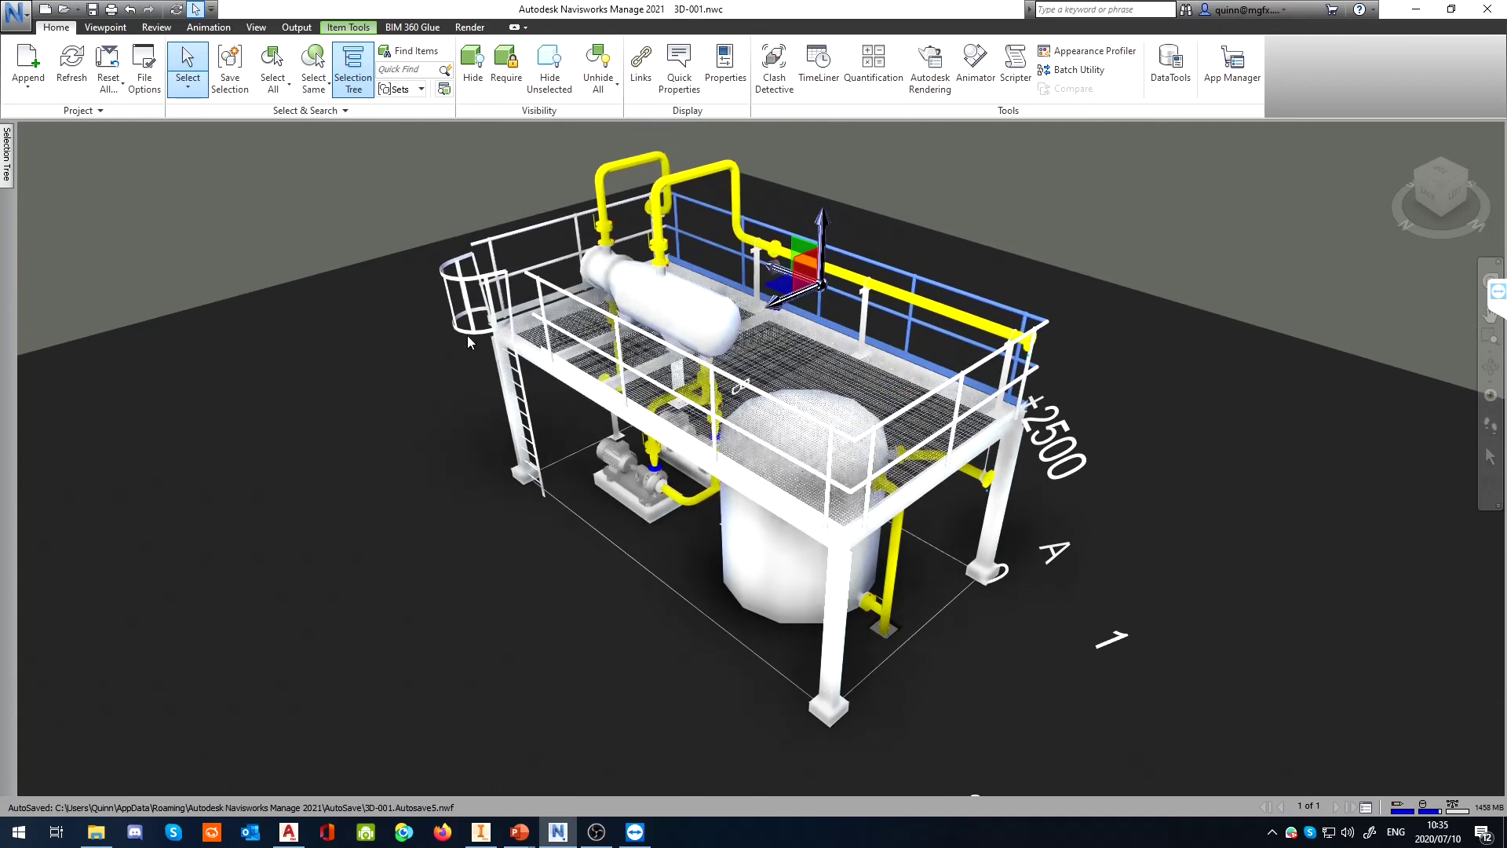
# Review the transform and appearance tools available for the rear handrail, and select the platform's floor grating
pyautogui.click(346, 26)
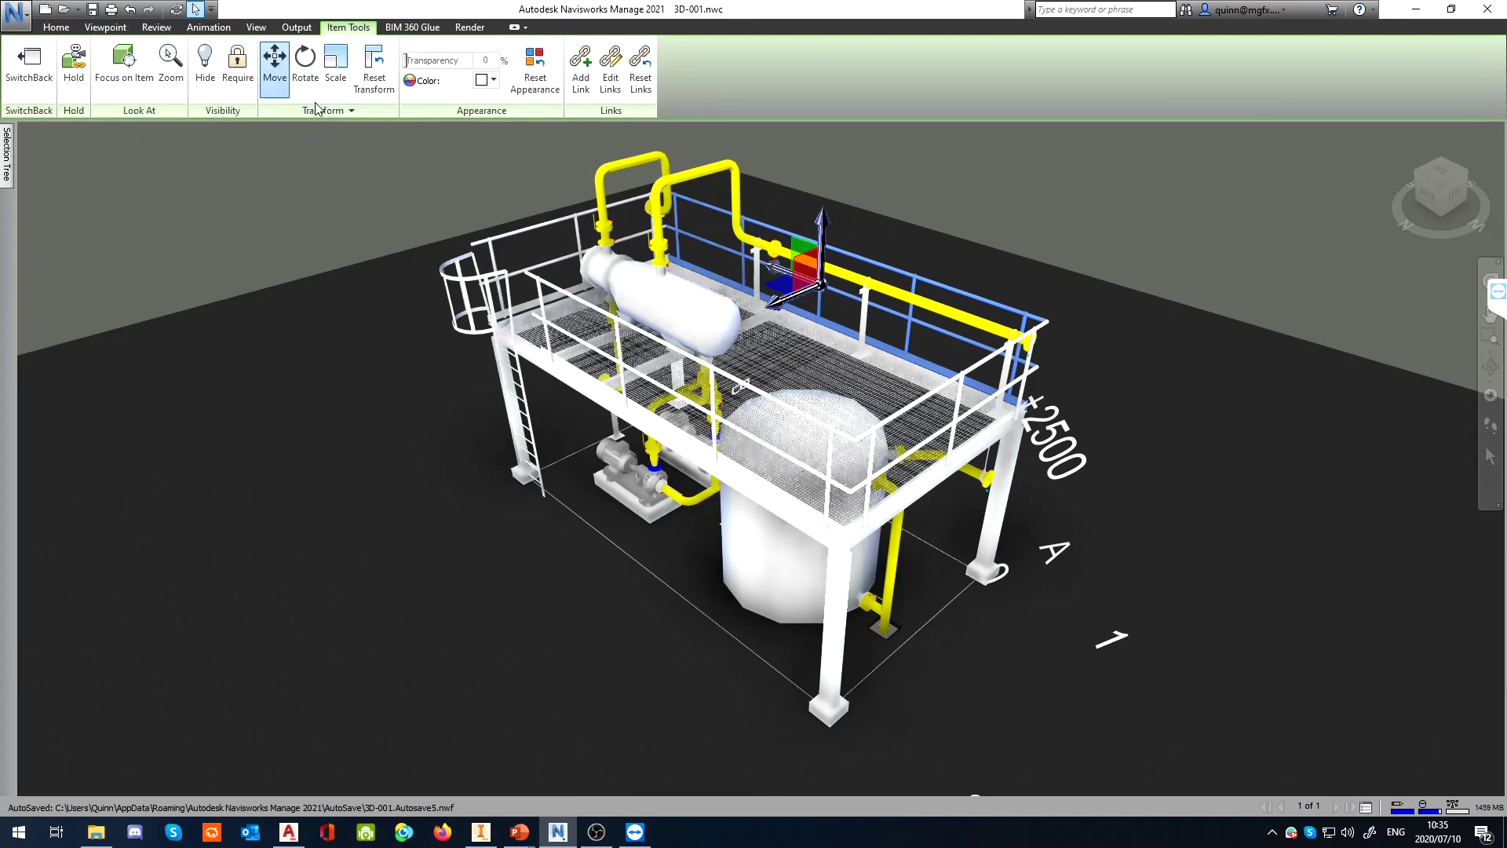
pyautogui.click(56, 27)
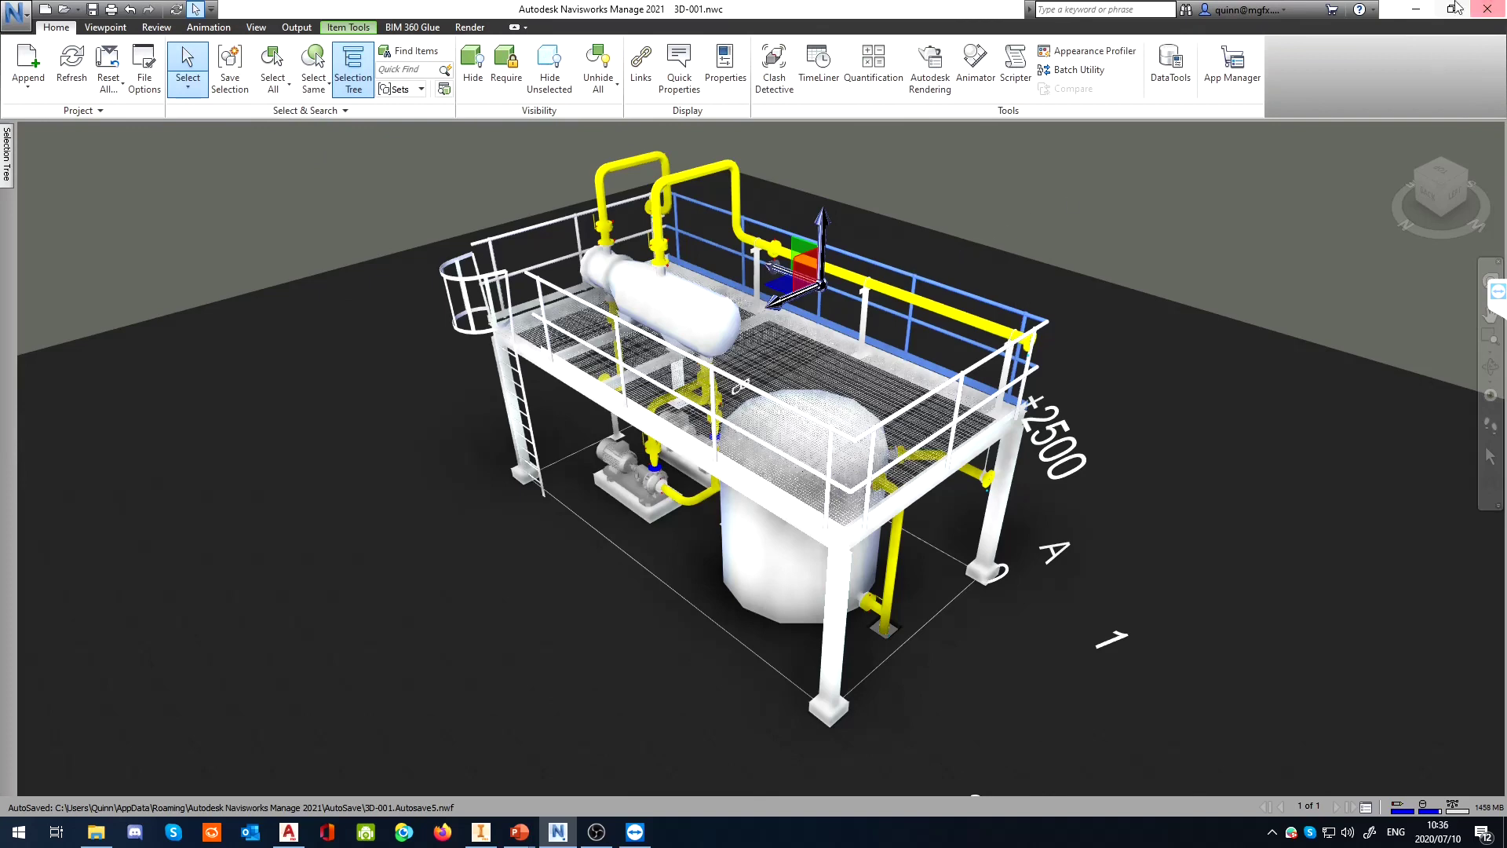
pyautogui.click(744, 406)
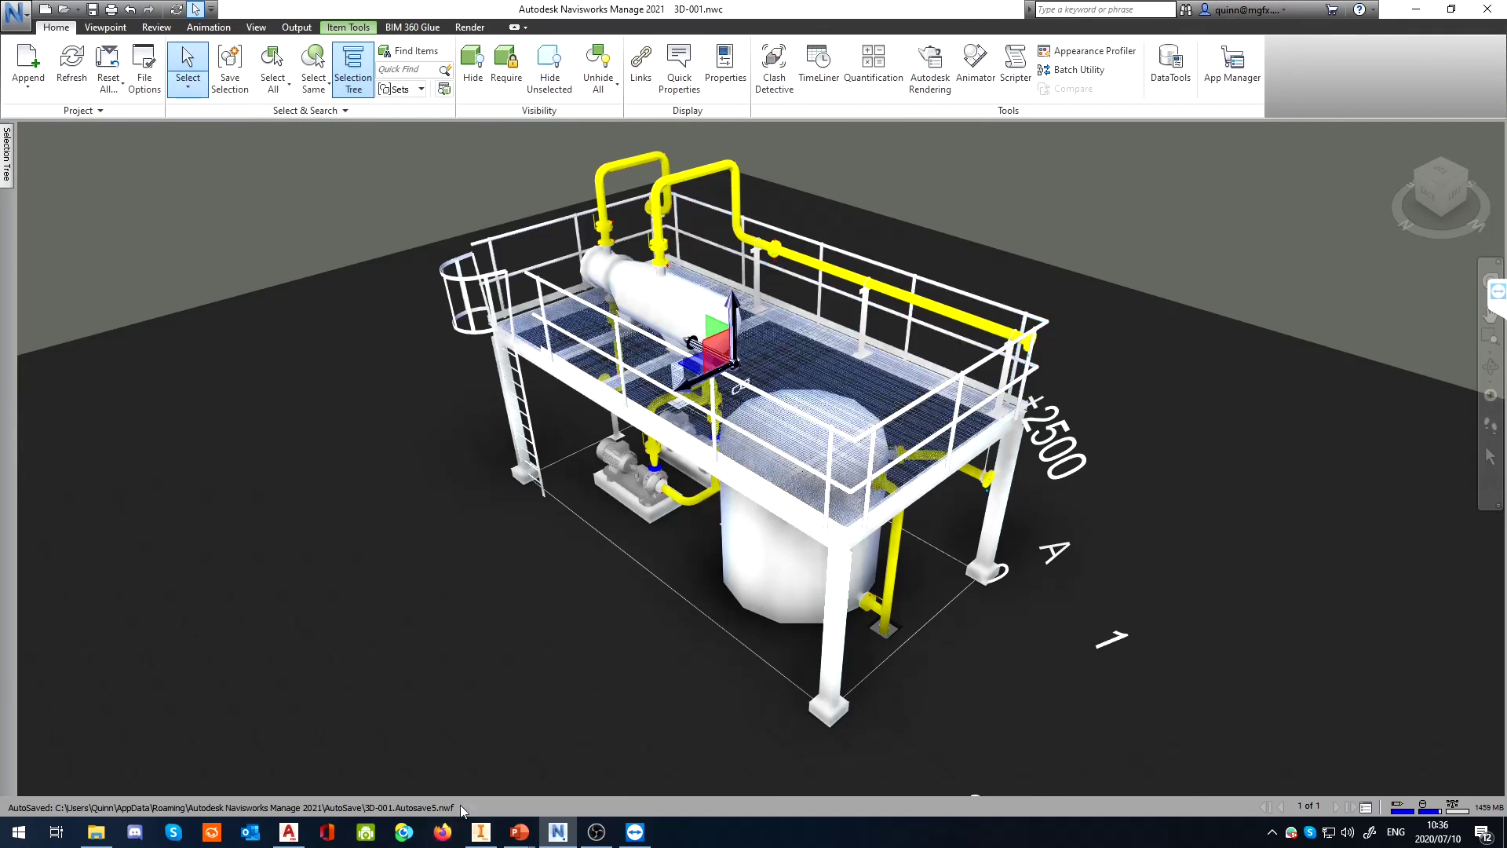
# Check the Tips and tricks slide in the PowerPoint slide show and return to the Navisworks model
pyautogui.moveTo(519, 832)
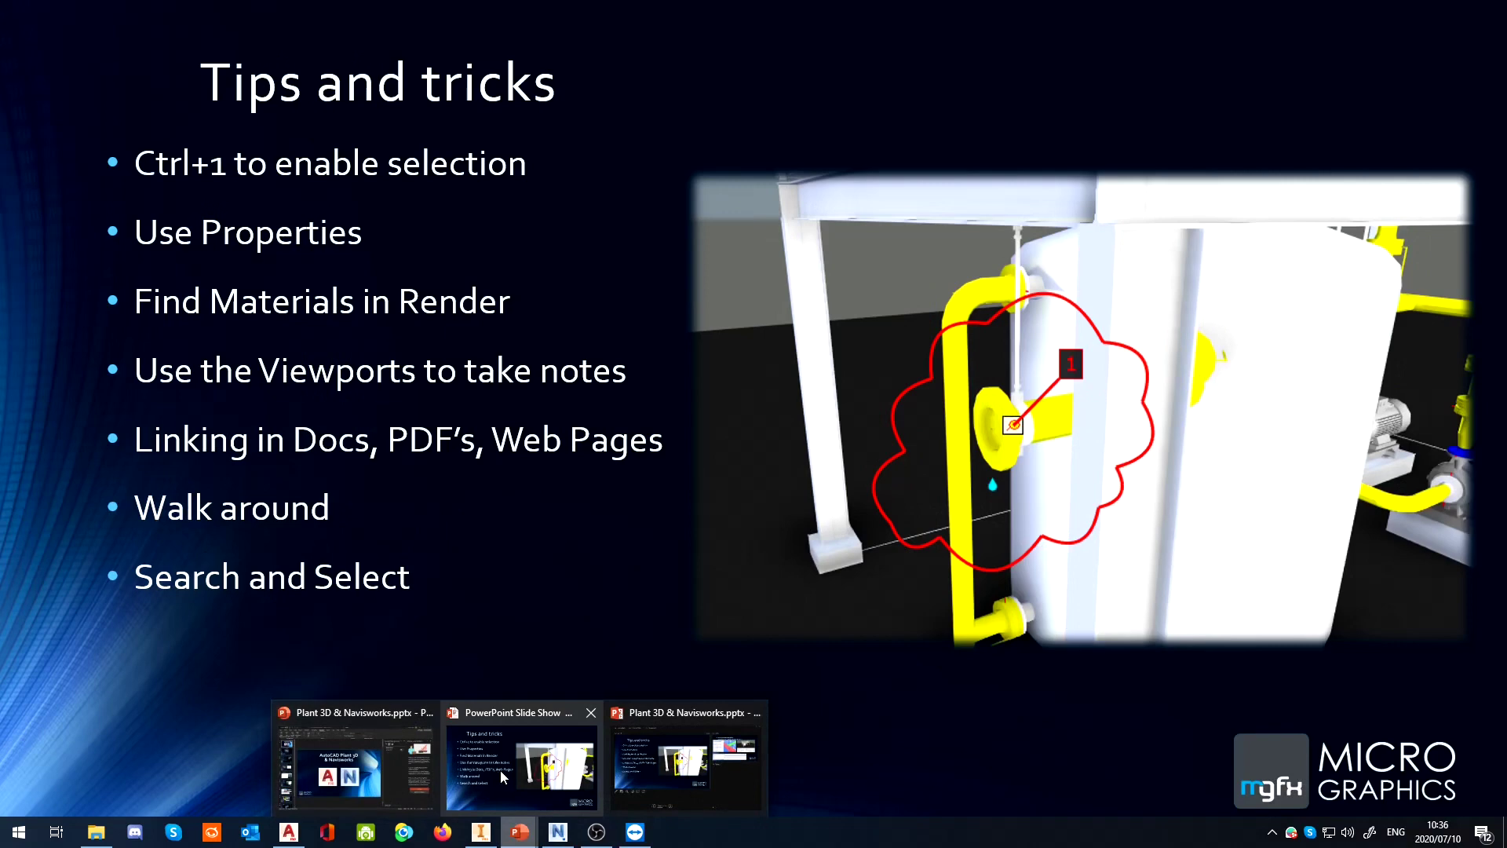
pyautogui.click(498, 777)
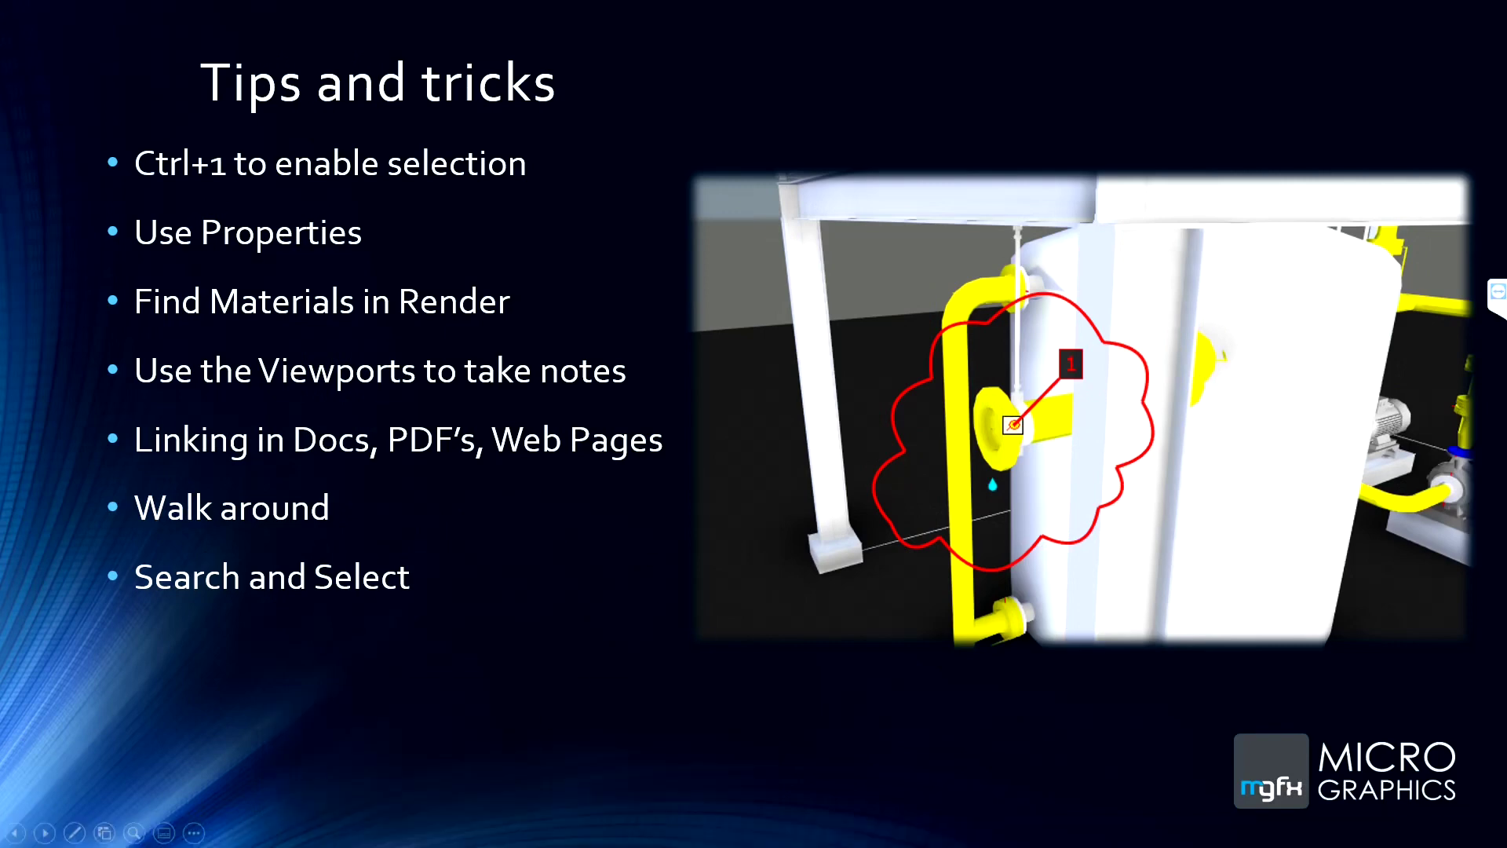
pyautogui.hotkey('alt', 'Tab')
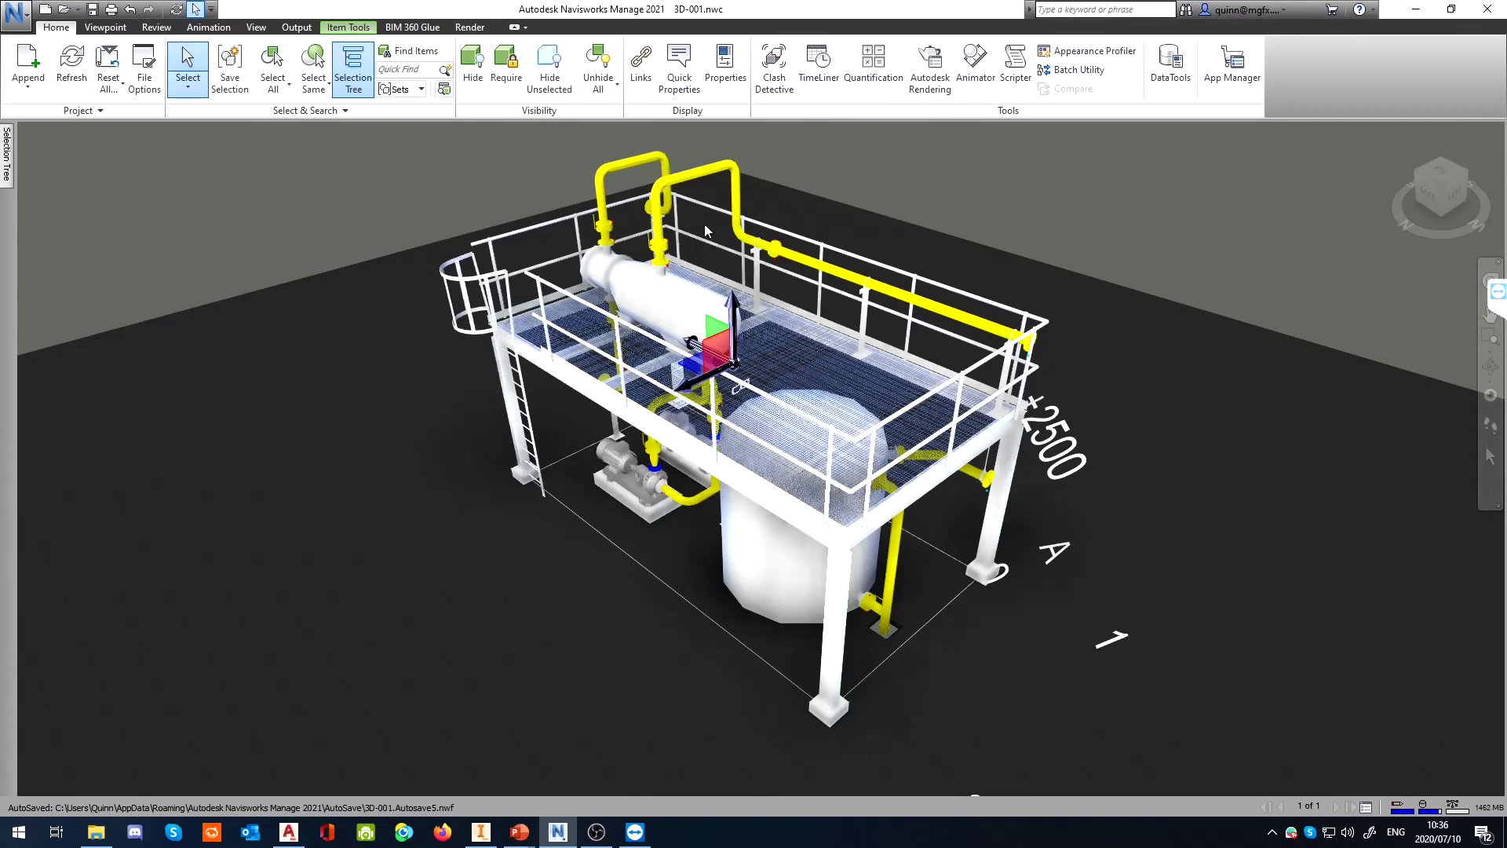
# Clear the selection and review the Select tool's options, Select and Select Box
pyautogui.press('Escape')
pyautogui.click(354, 26)
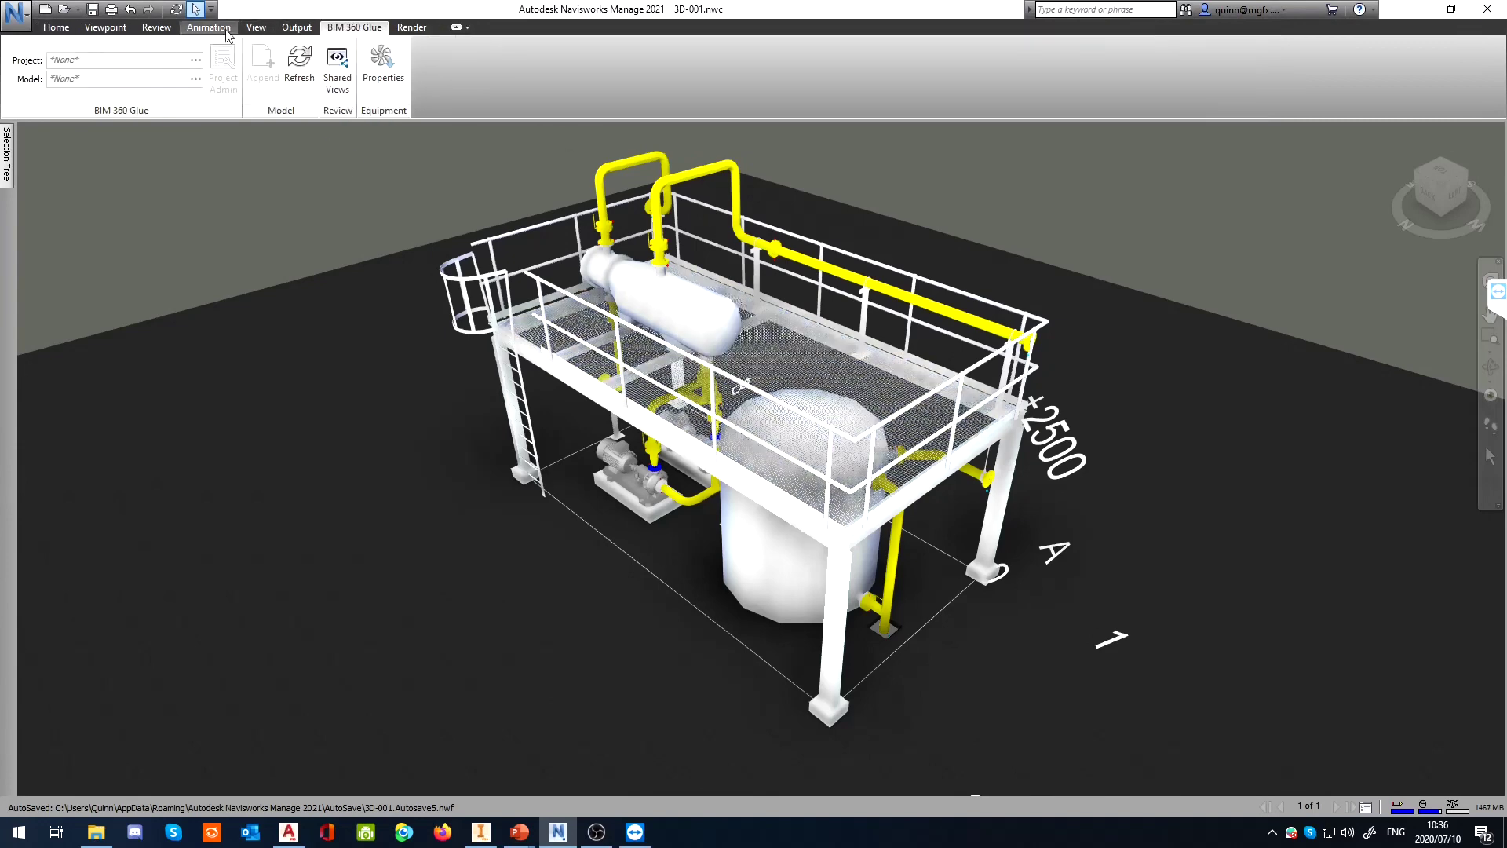
pyautogui.click(105, 26)
pyautogui.click(56, 26)
pyautogui.click(189, 77)
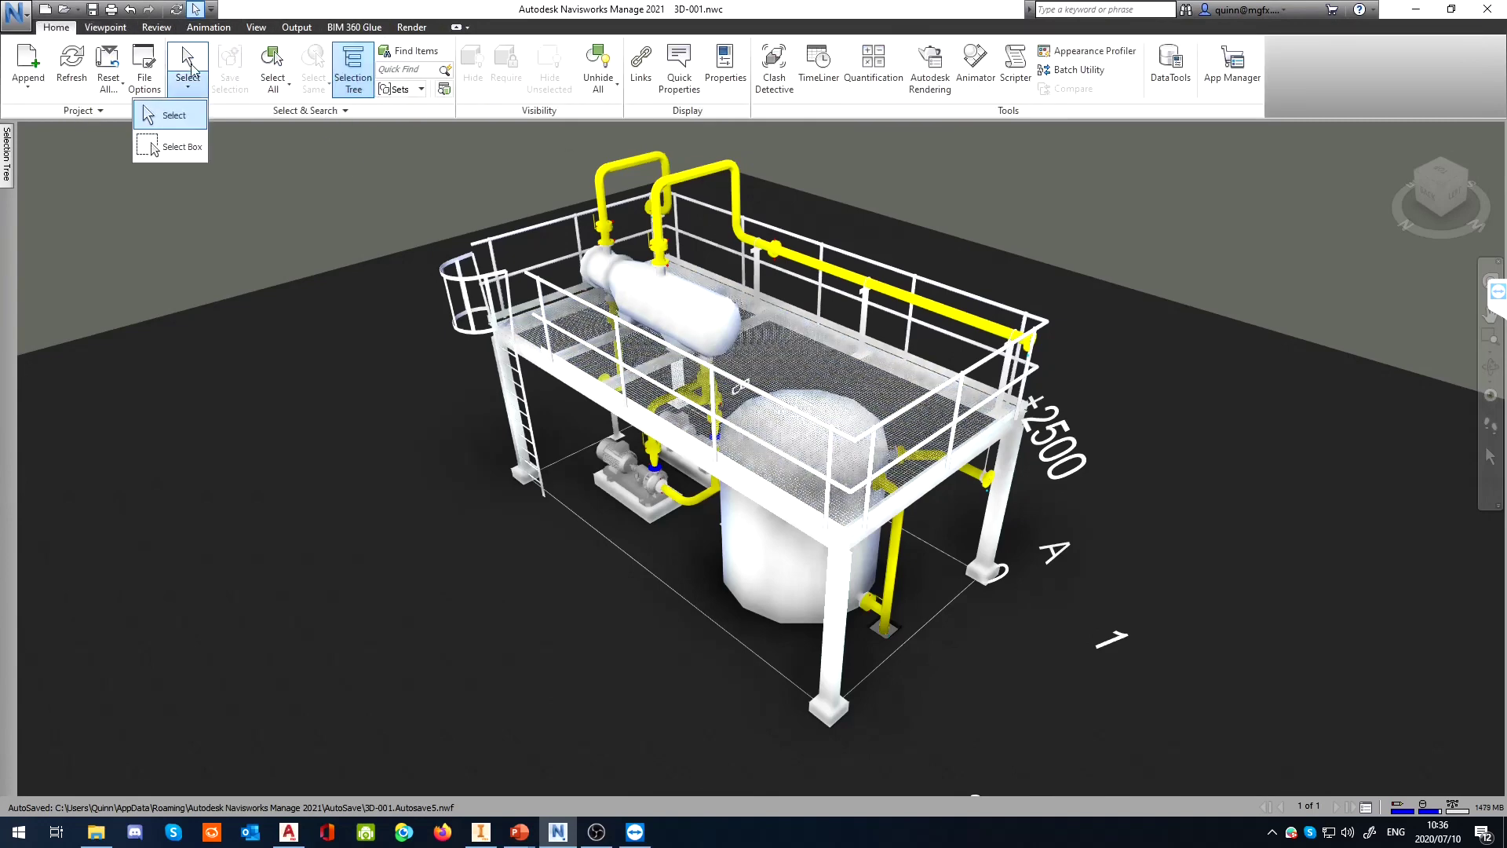
pyautogui.click(190, 63)
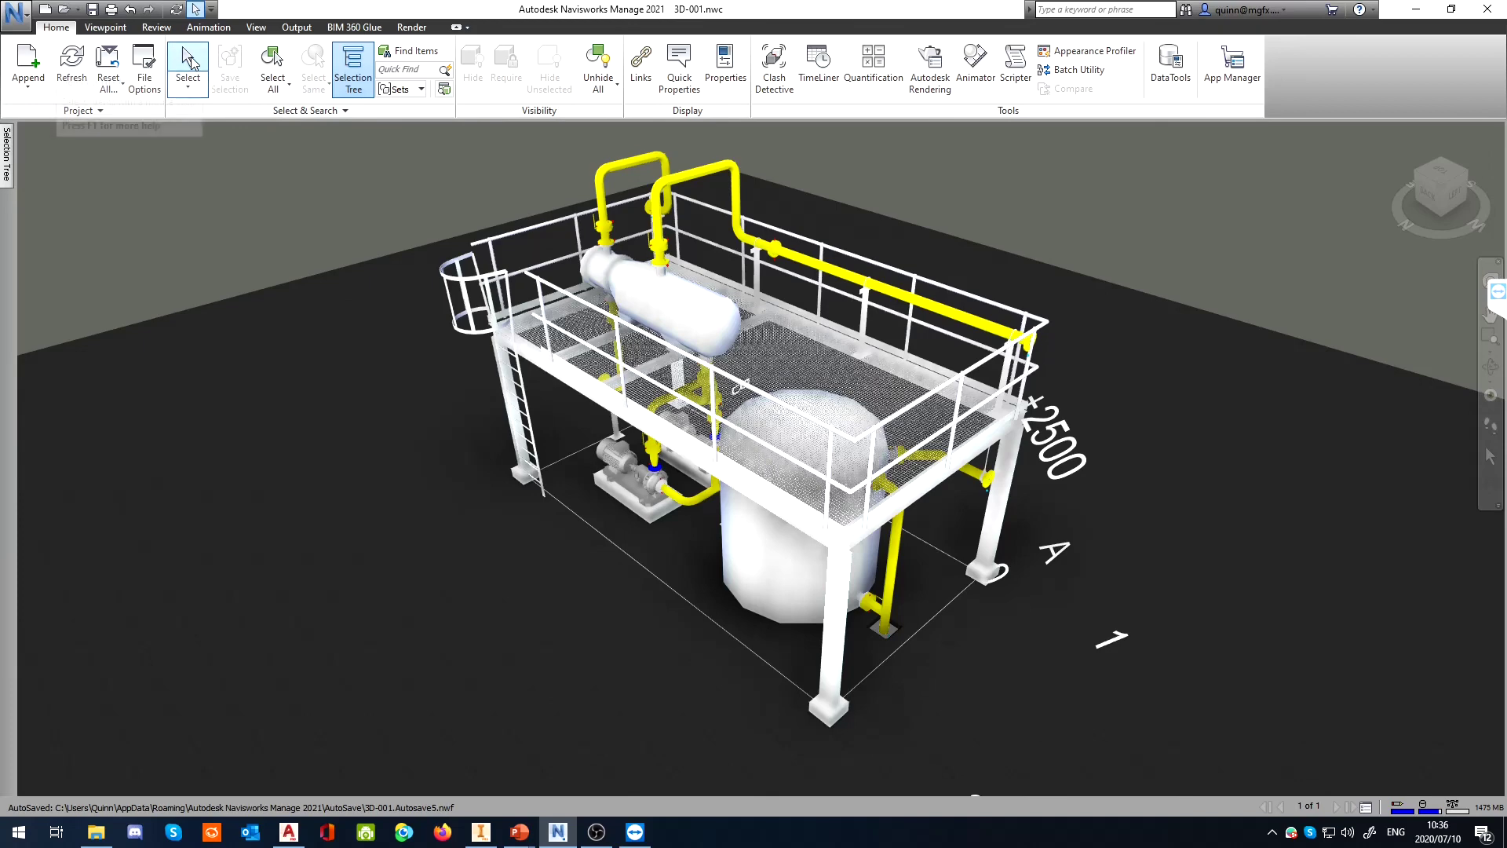
# Demonstrate selecting the ground plane and deselecting it by picking the empty background
pyautogui.click(546, 318)
pyautogui.click(496, 388)
pyautogui.click(291, 186)
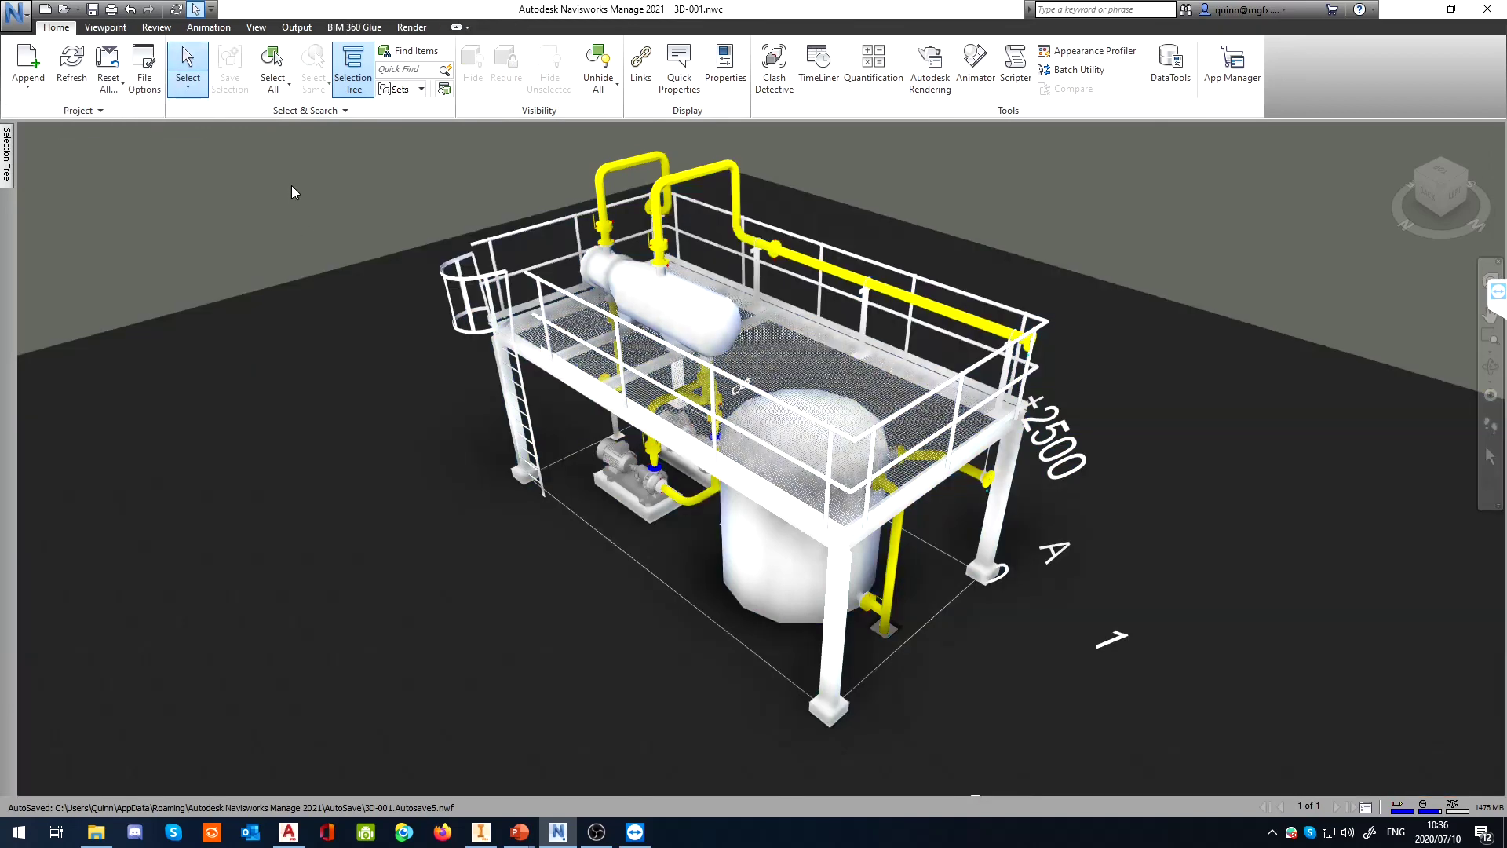
pyautogui.click(442, 283)
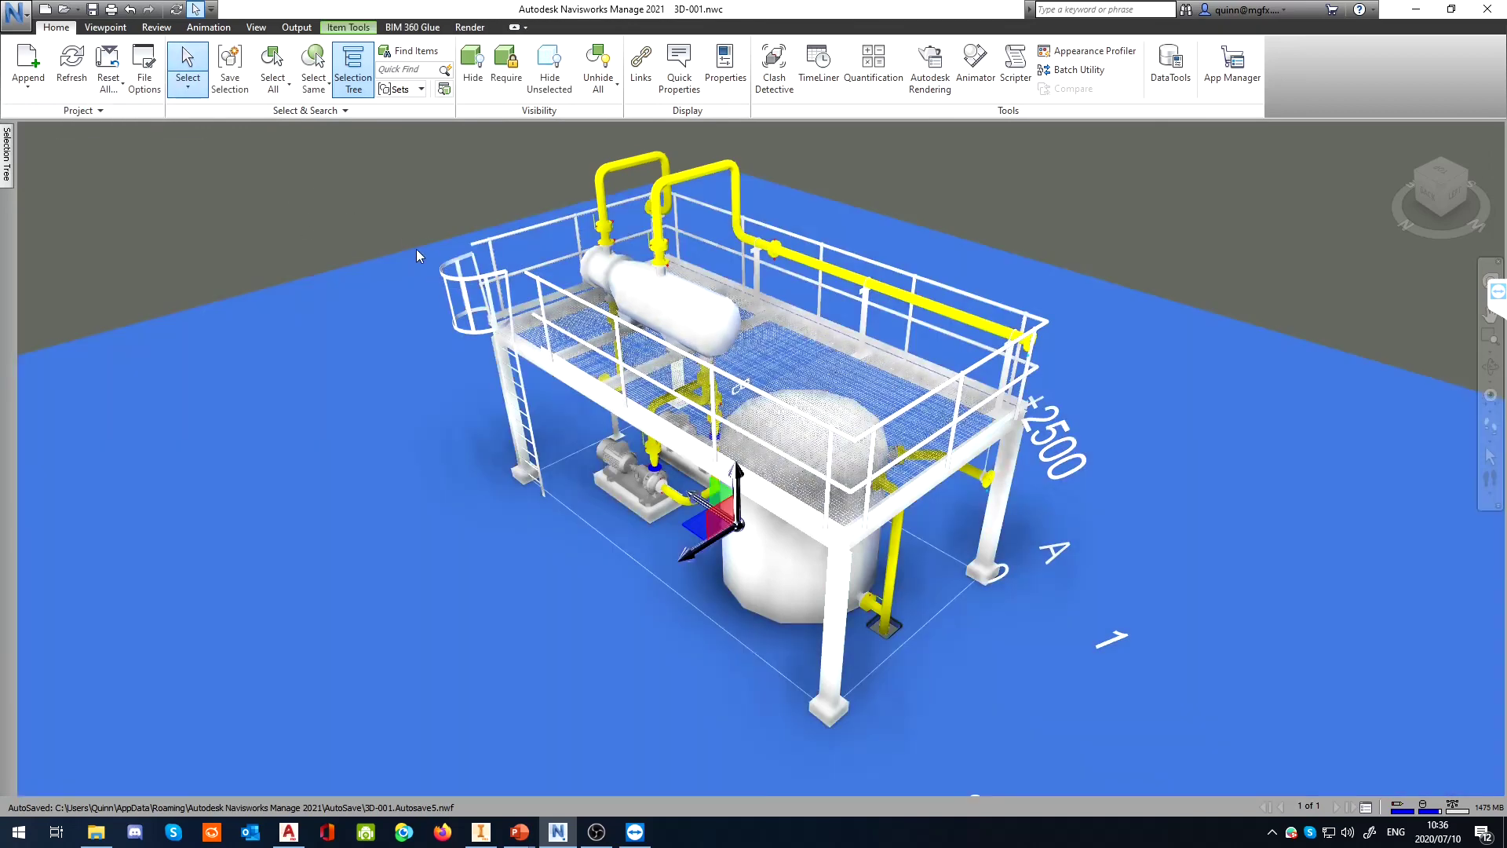
pyautogui.click(444, 146)
pyautogui.click(444, 321)
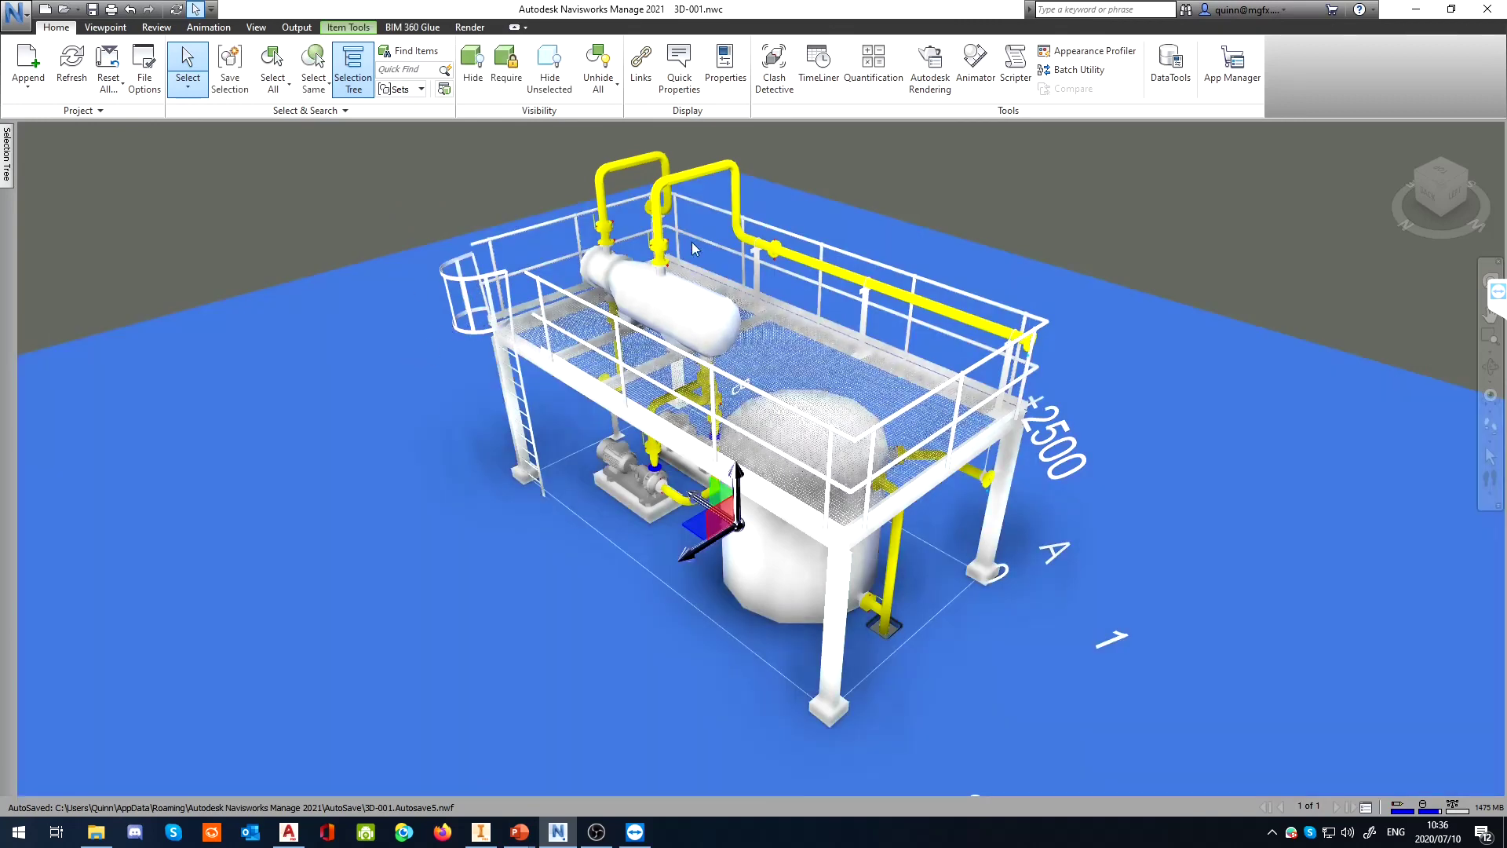
pyautogui.click(947, 206)
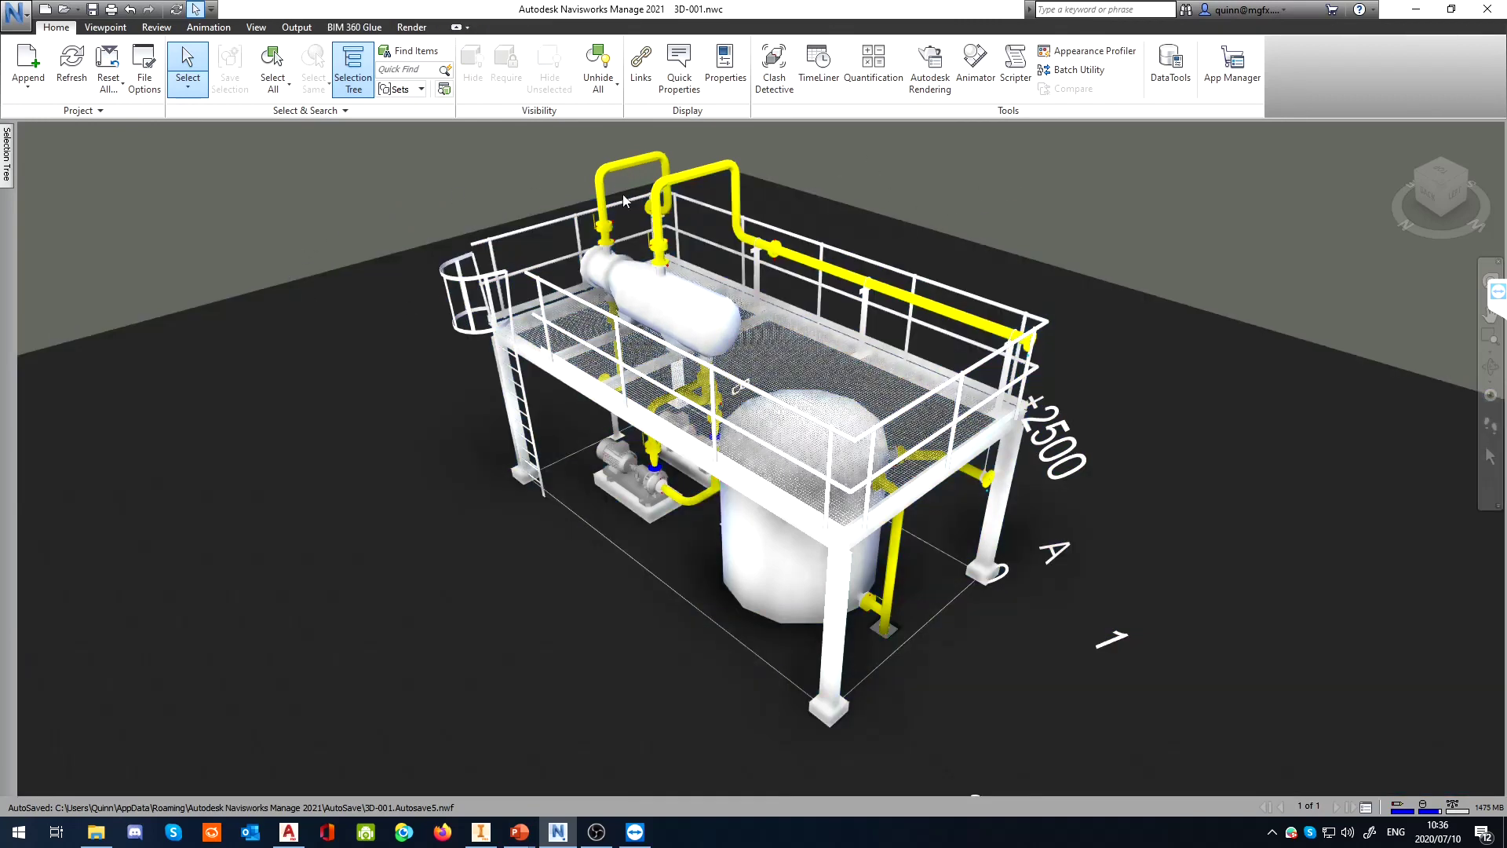
# Review the Select and Select All tools without selecting anything, keeping the platform in view
pyautogui.click(186, 90)
pyautogui.click(187, 90)
pyautogui.click(273, 63)
pyautogui.press('Escape')
pyautogui.scroll(1, 428, 220)
pyautogui.moveTo(734, 462); pyautogui.dragTo(691, 425, button='middle')
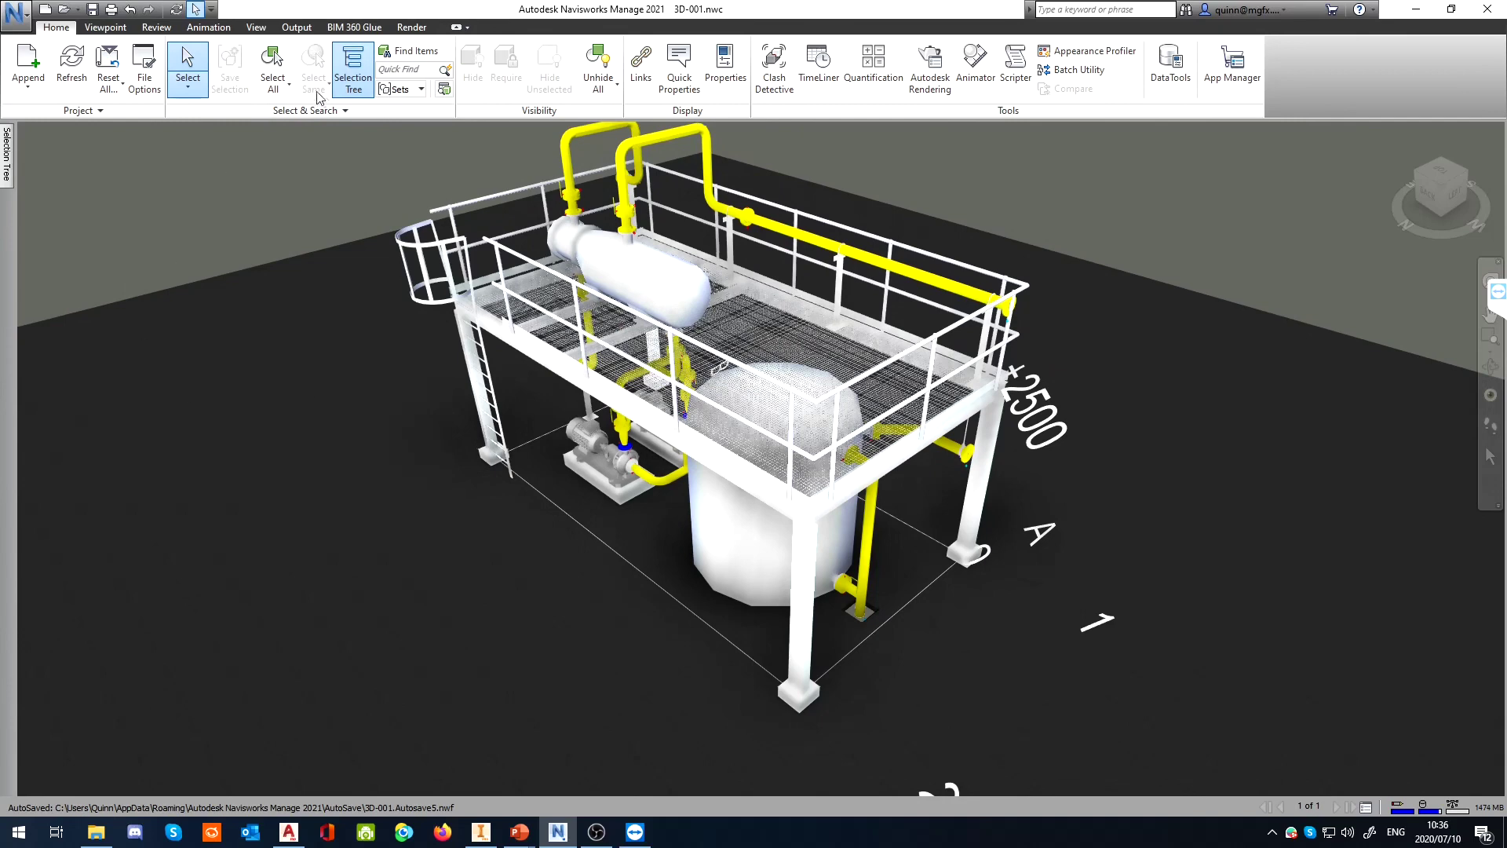
# Reread the Tips and tricks slide in PowerPoint and switch back to the 3D-001.nwc model in Navisworks
pyautogui.moveTo(537, 840)
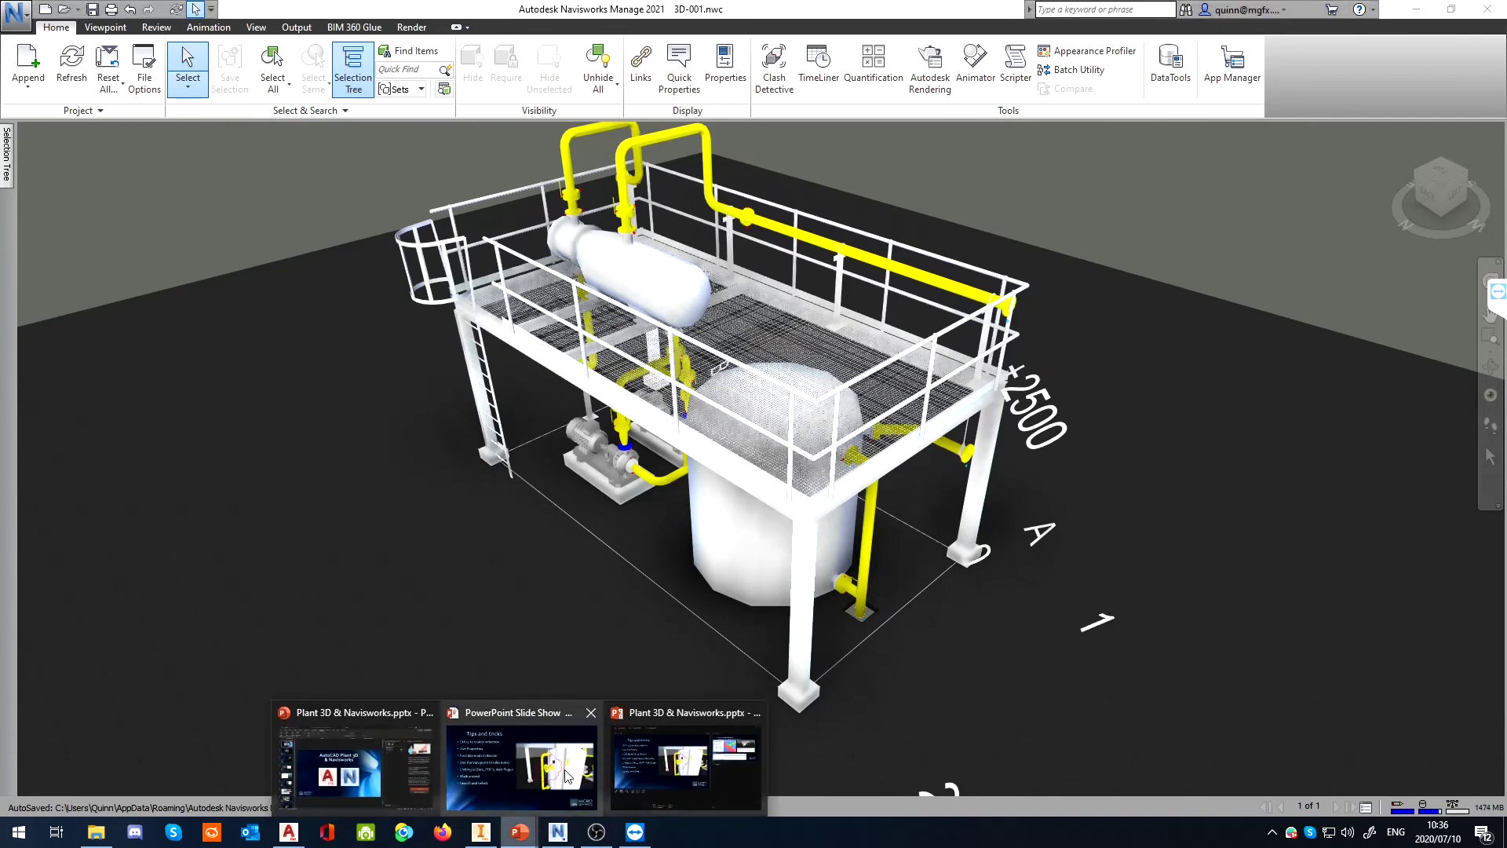
pyautogui.click(562, 771)
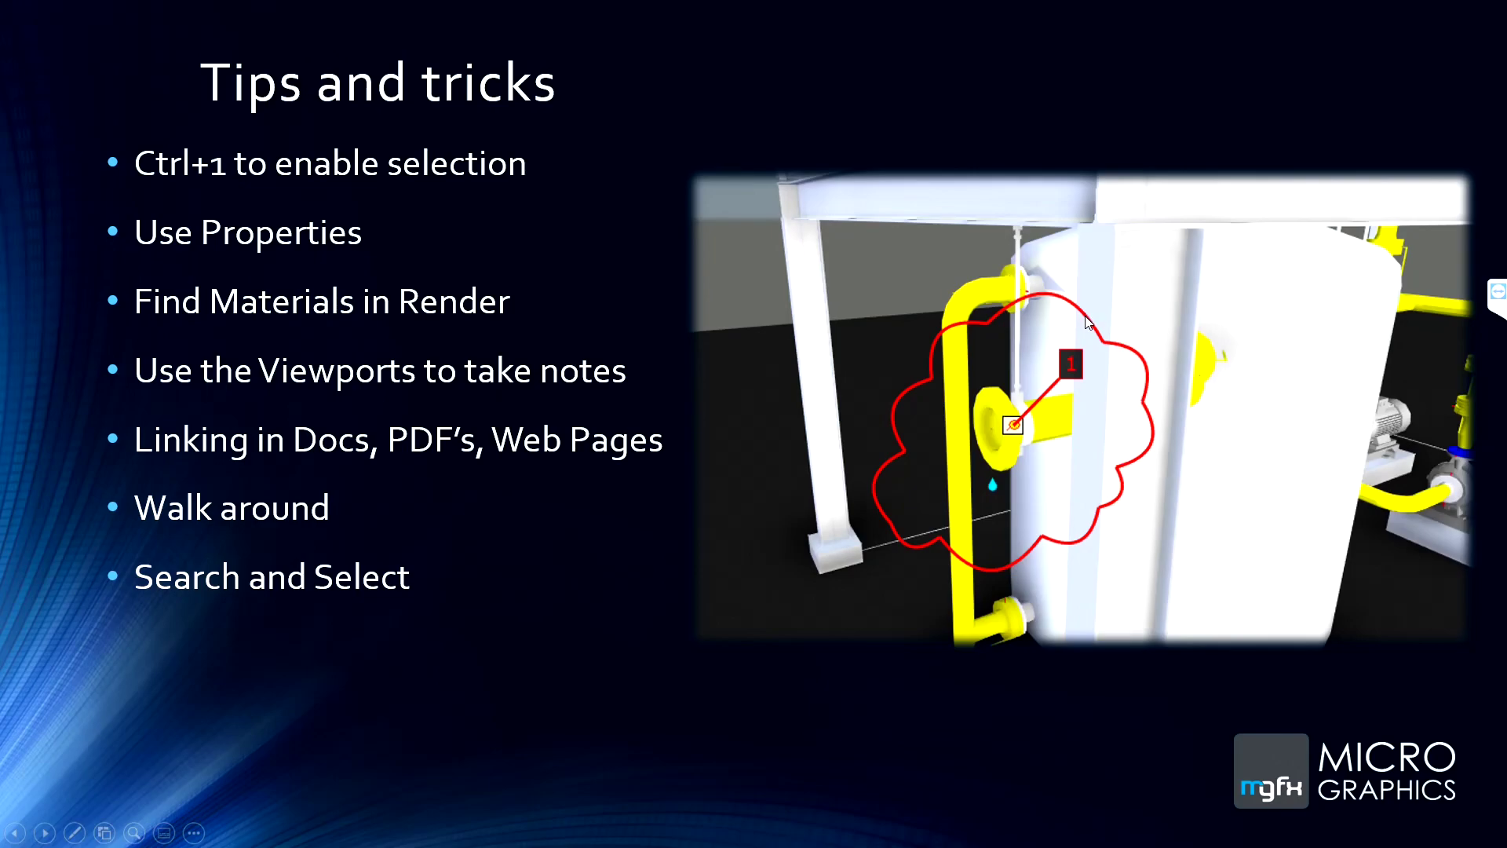
pyautogui.hotkey('alt', 'Tab')
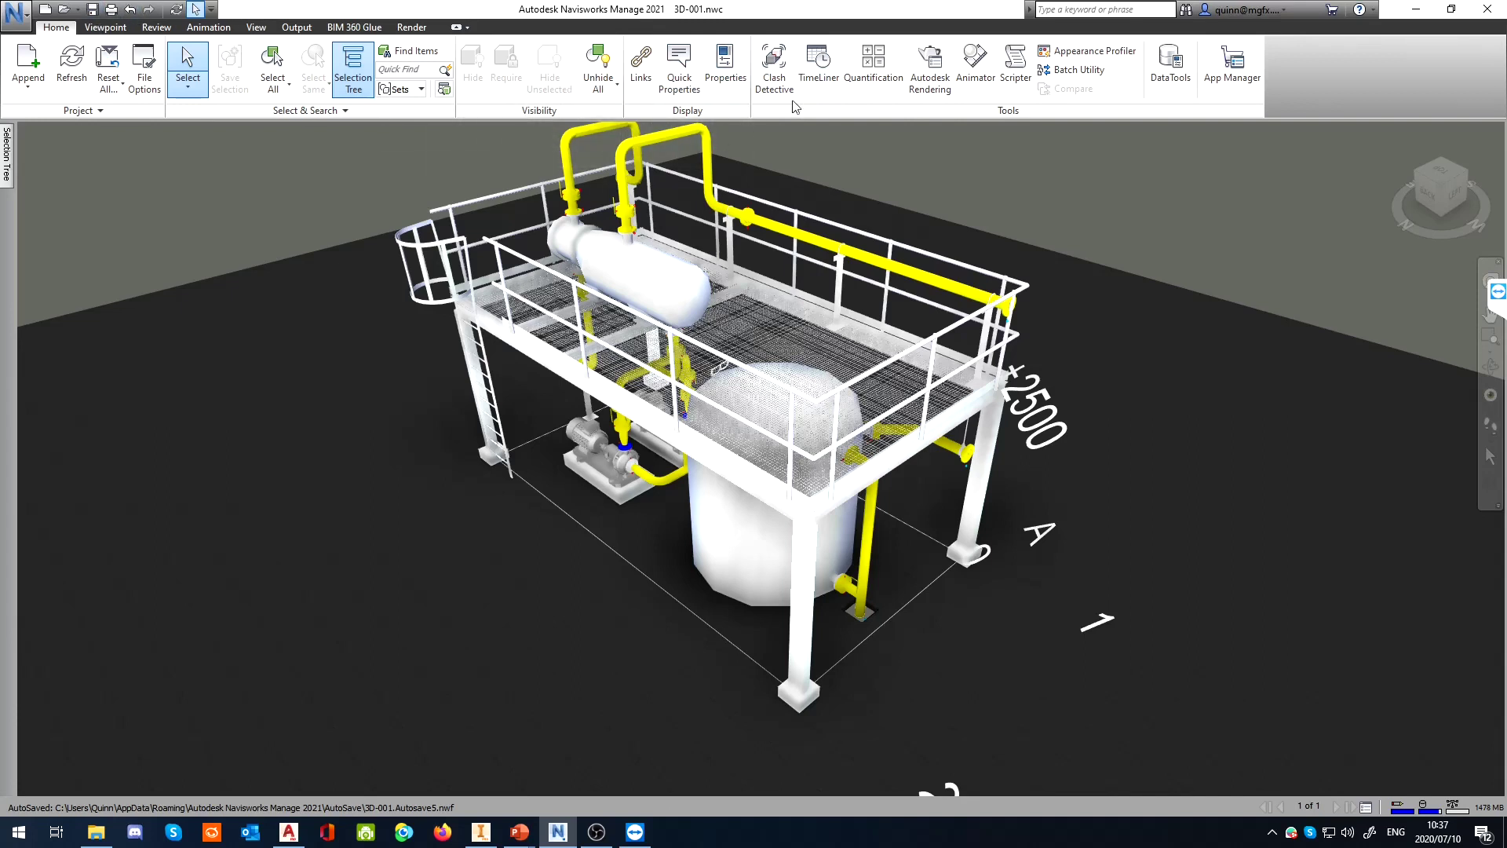
# Show the Properties window, select the horizontal heat exchanger on the platform and display its AutoCad properties
pyautogui.click(724, 70)
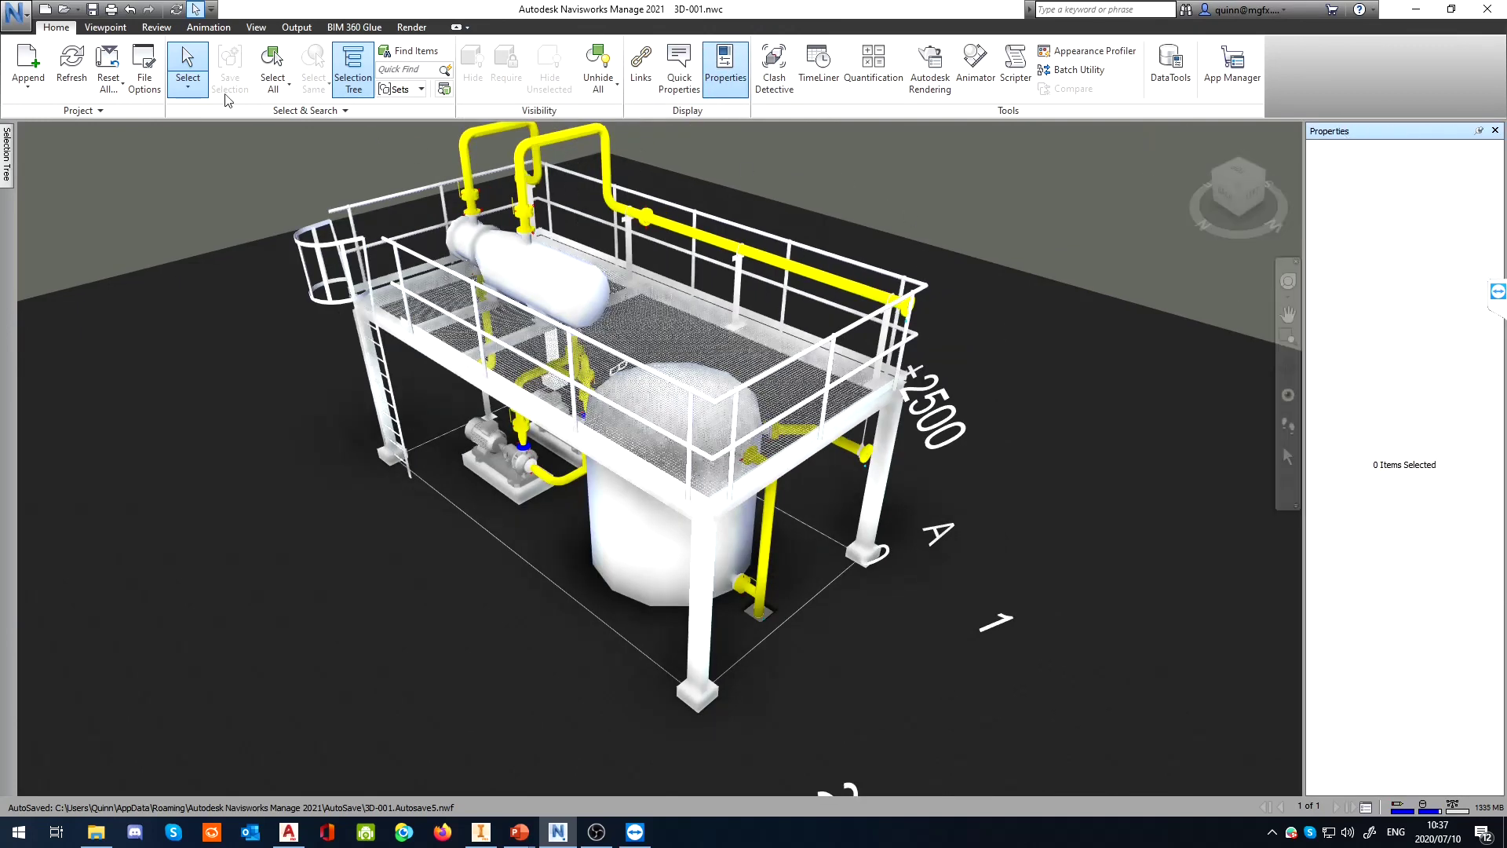
pyautogui.click(539, 286)
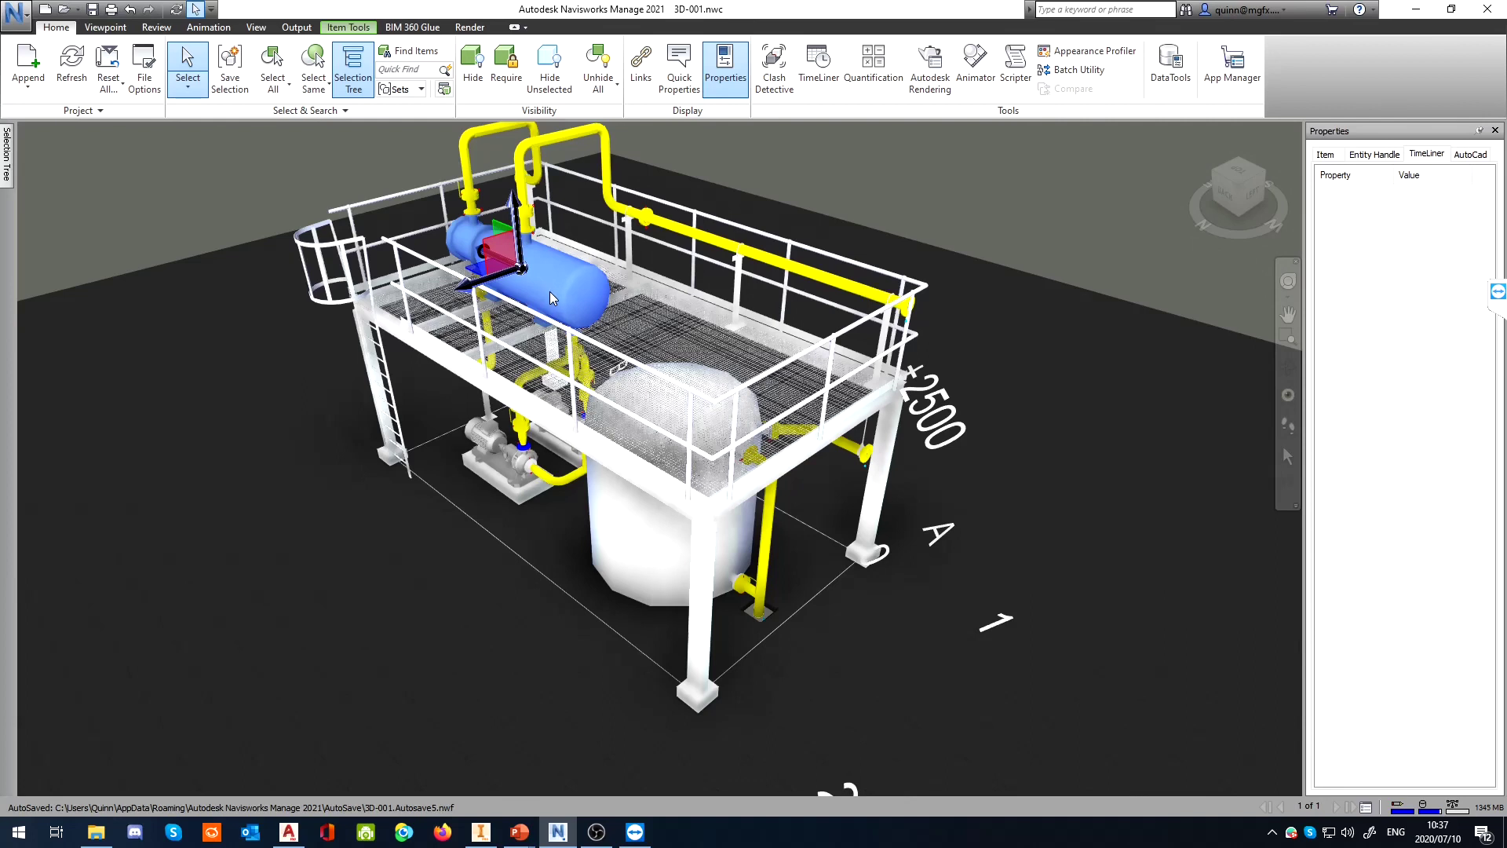
pyautogui.click(1471, 156)
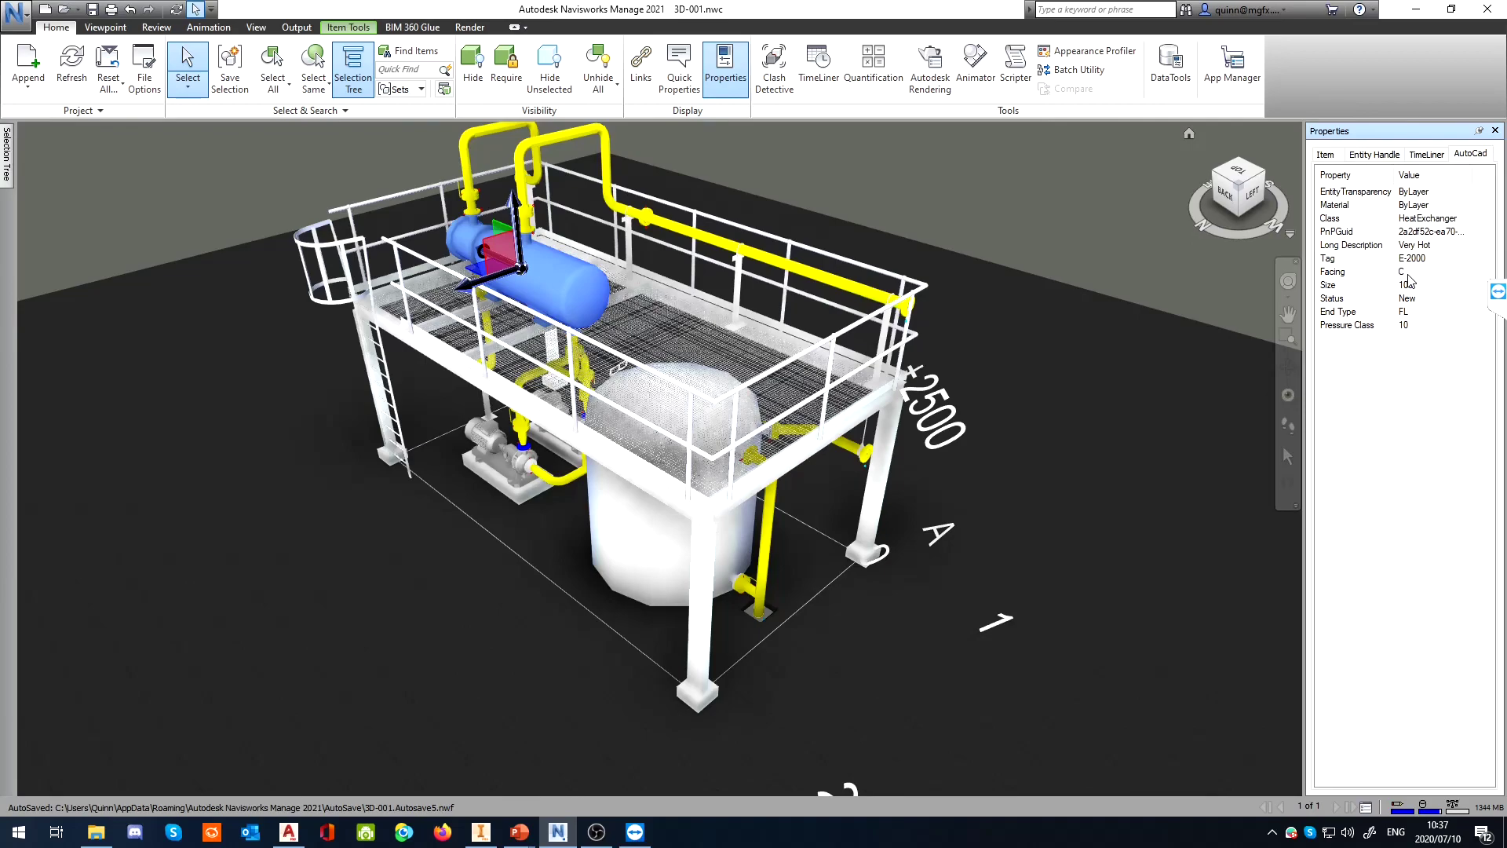
# Examine the heat exchanger's nozzles and flange connections up close against its listed size, end type and pressure class
pyautogui.scroll(10, 690, 301)
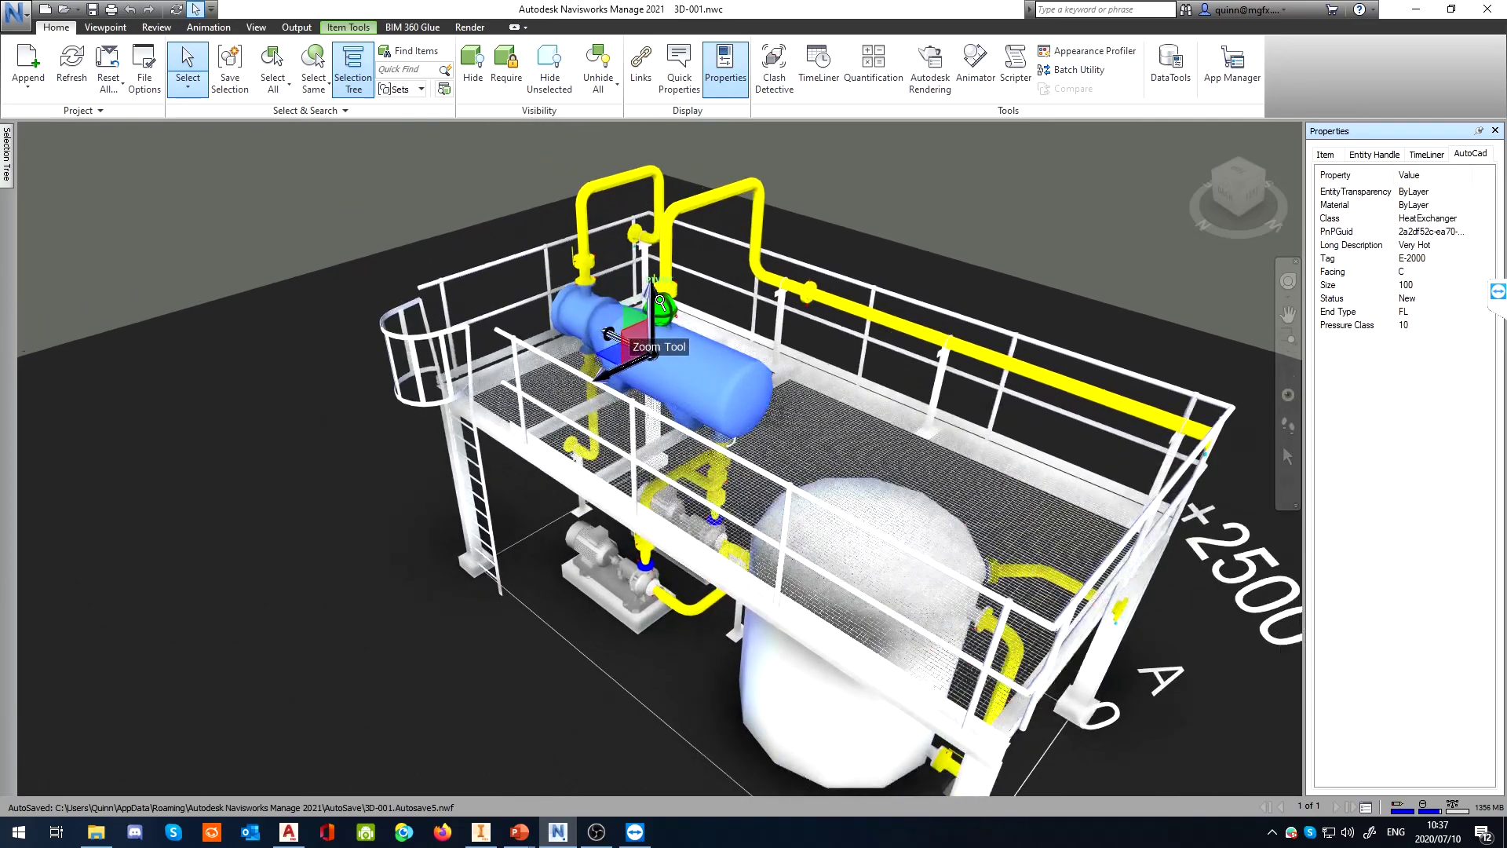
pyautogui.scroll(5, 690, 301)
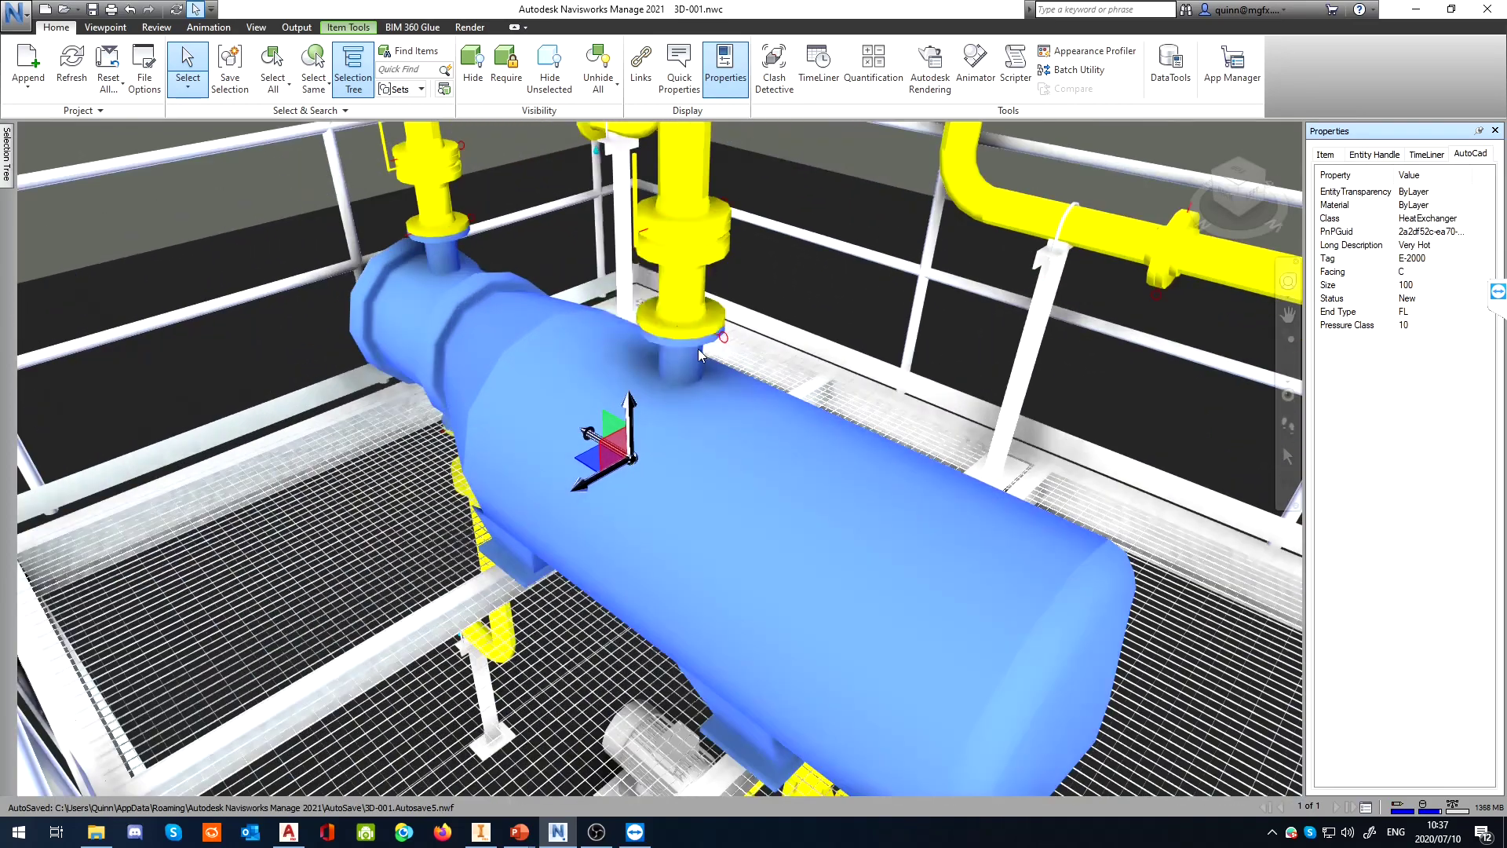
pyautogui.keyDown('shift'); pyautogui.moveTo(681, 353); pyautogui.dragTo(856, 263, button='middle'); pyautogui.keyUp('shift')
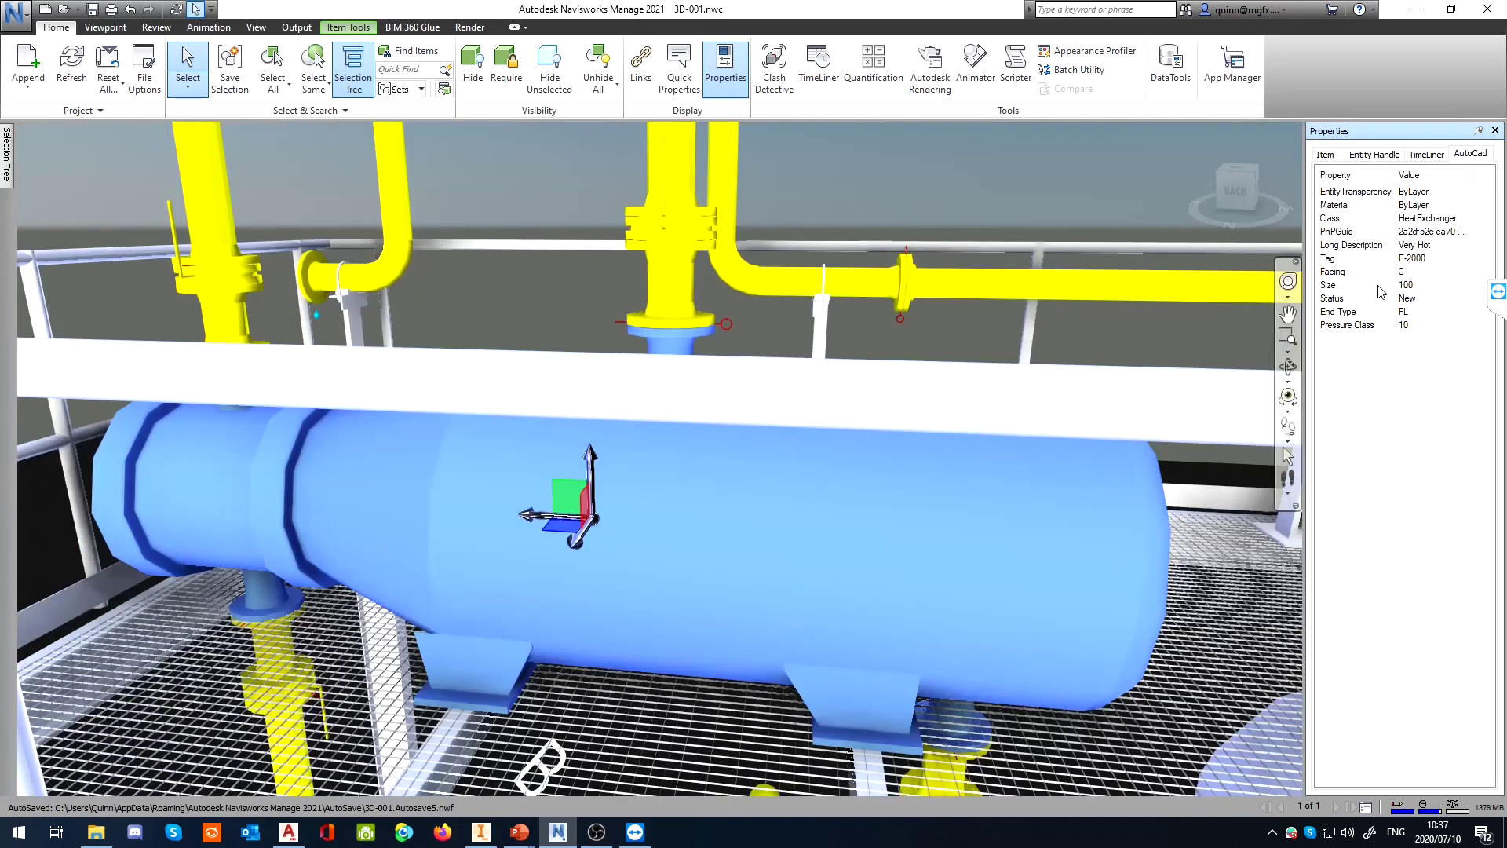
pyautogui.scroll(8, 589, 250)
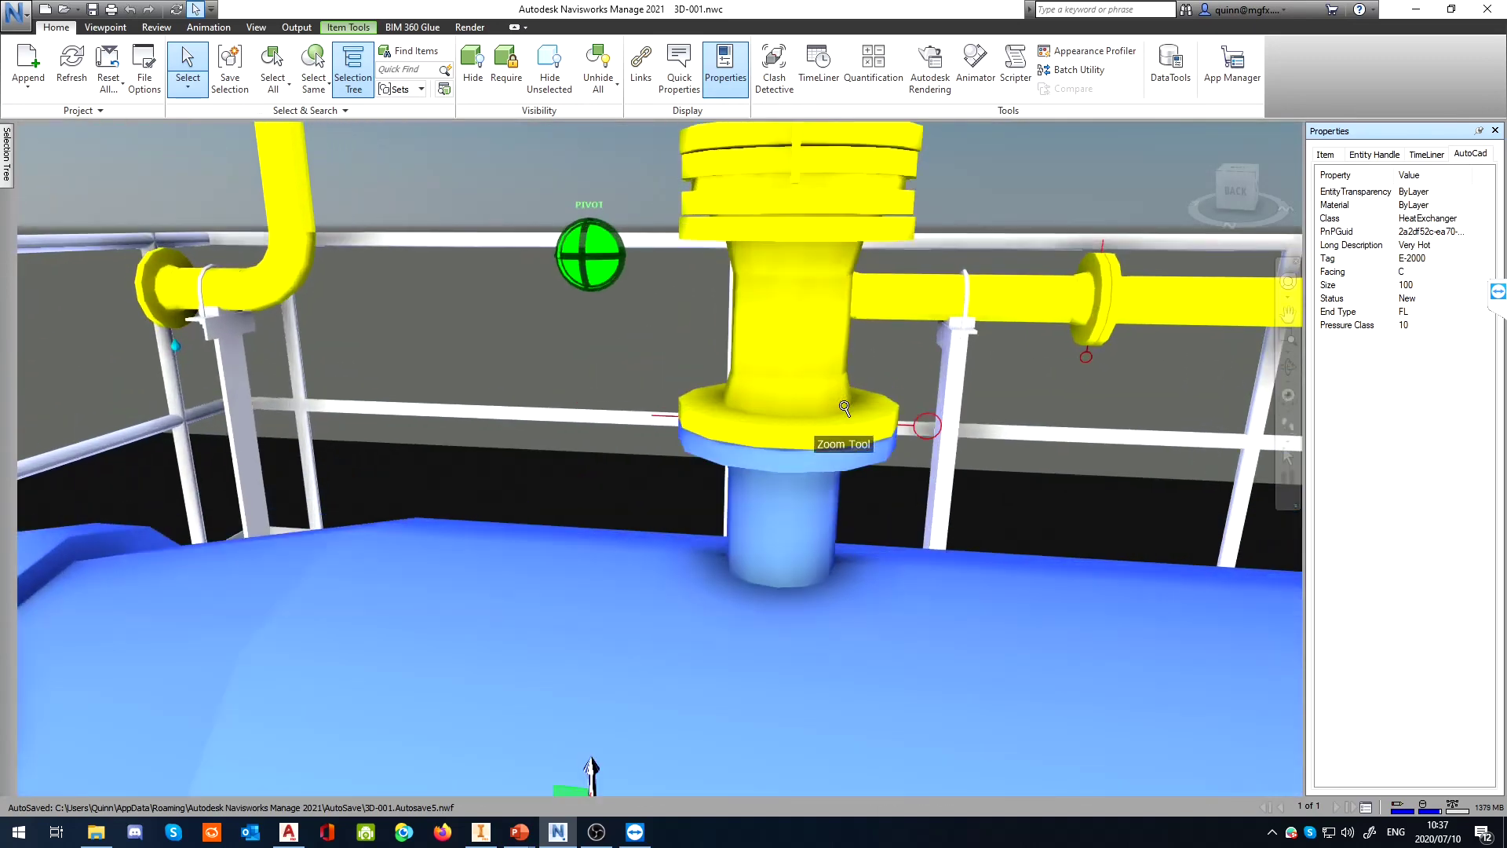
pyautogui.moveTo(809, 393); pyautogui.dragTo(894, 405, button='middle')
pyautogui.scroll(-6, 785, 385)
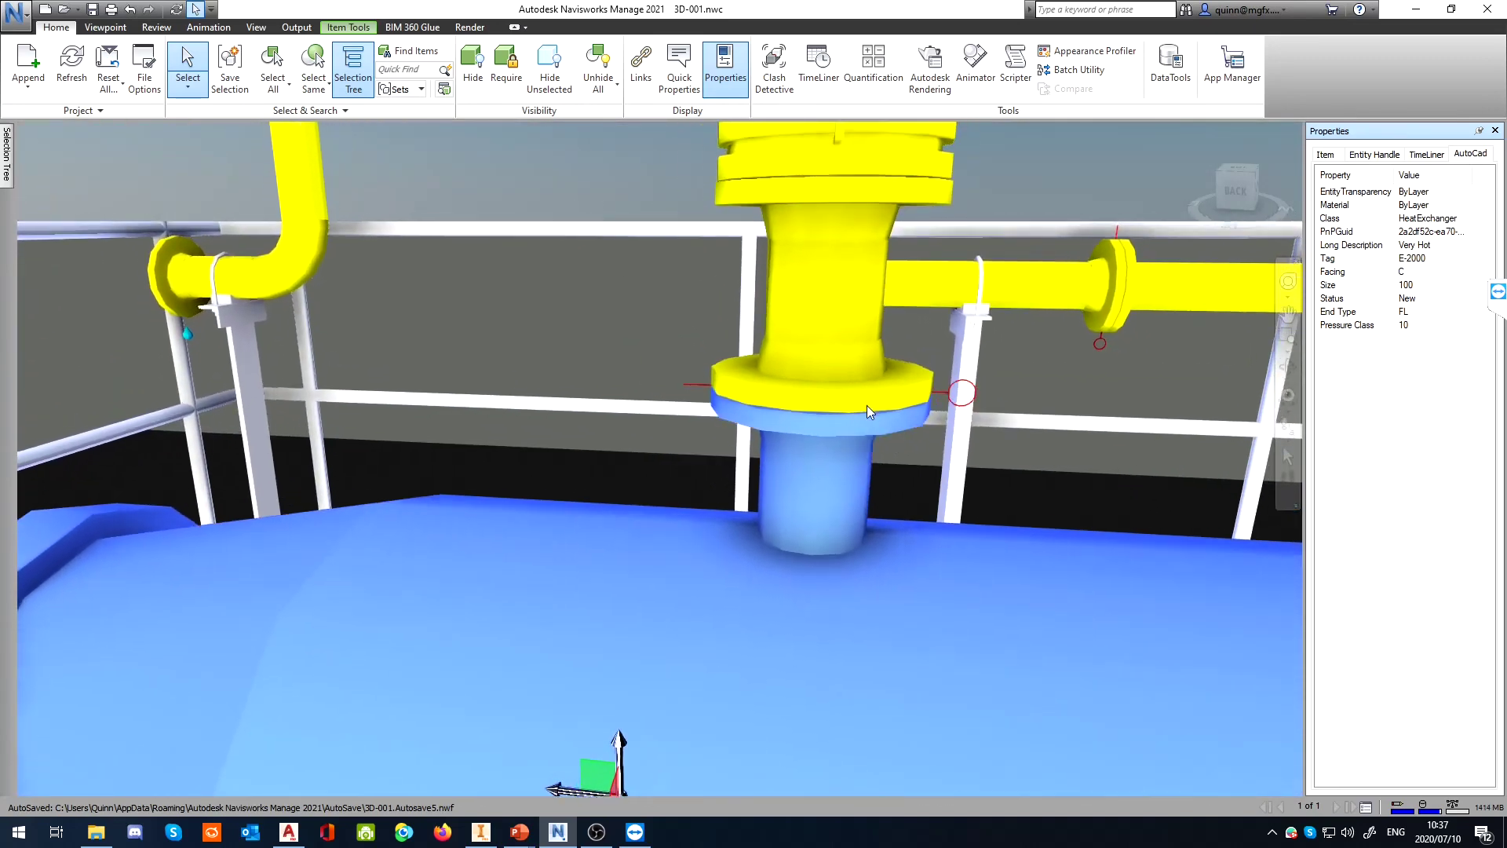
pyautogui.scroll(-4, 810, 372)
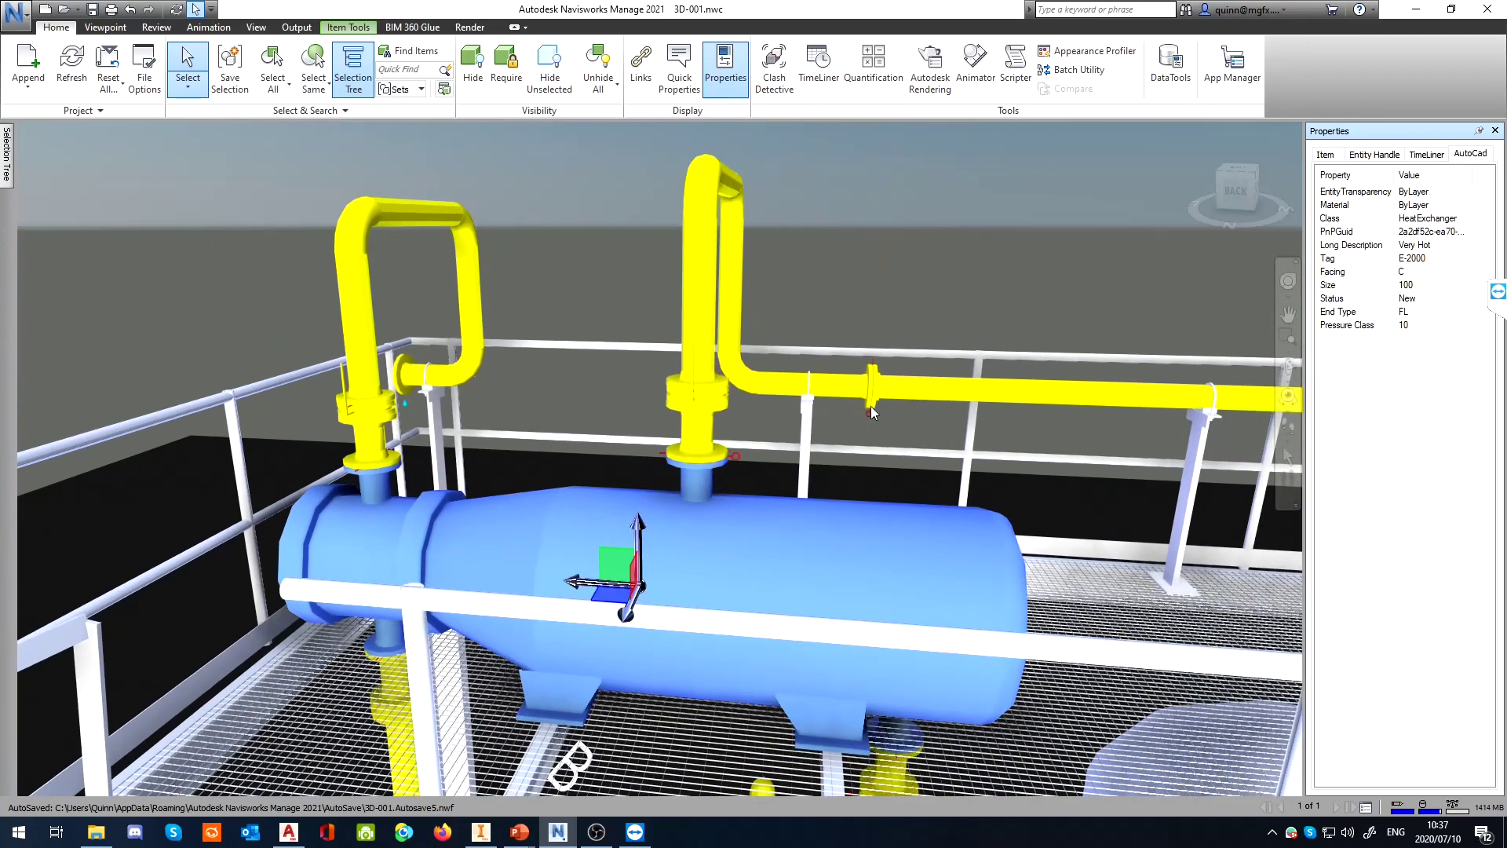
pyautogui.keyDown('shift'); pyautogui.moveTo(817, 393); pyautogui.dragTo(900, 390, button='middle'); pyautogui.keyUp('shift')
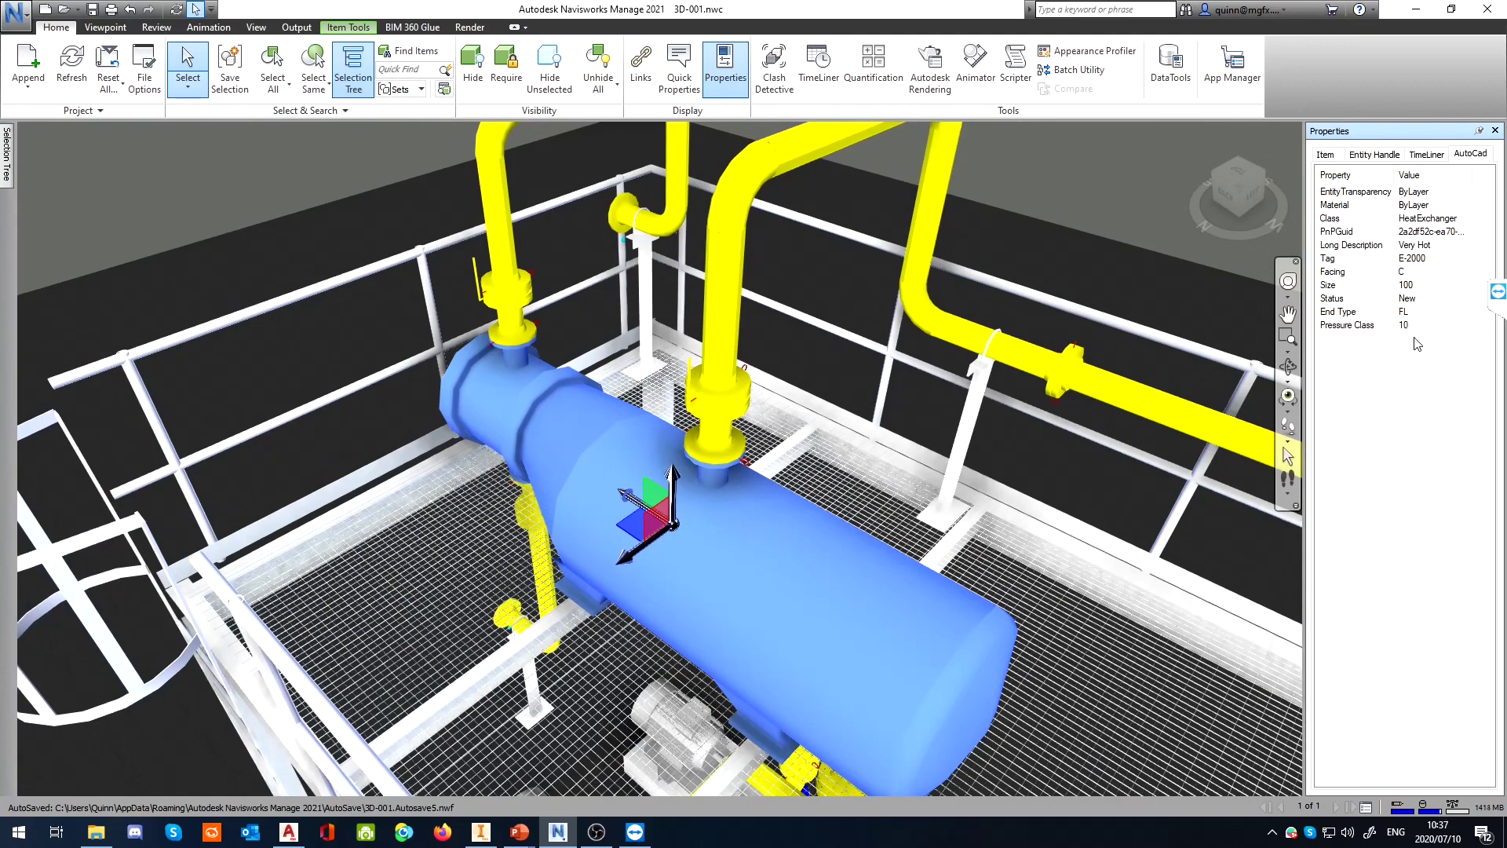
pyautogui.scroll(-3, 864, 251)
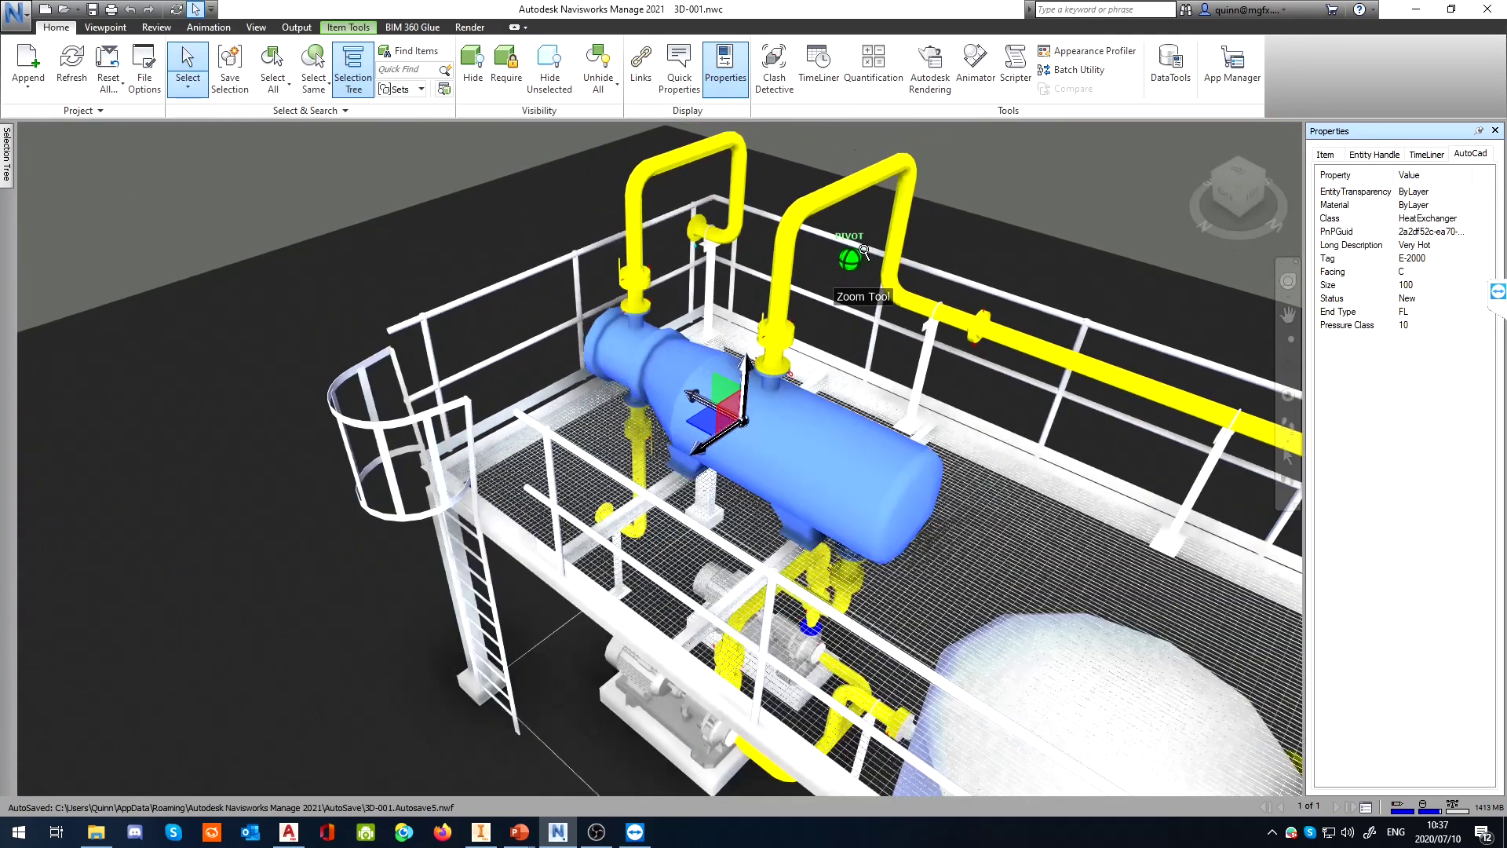
# Select the front pump below the platform and review its AutoCad, TimeLiner and Entity Handle properties
pyautogui.scroll(5, 760, 507)
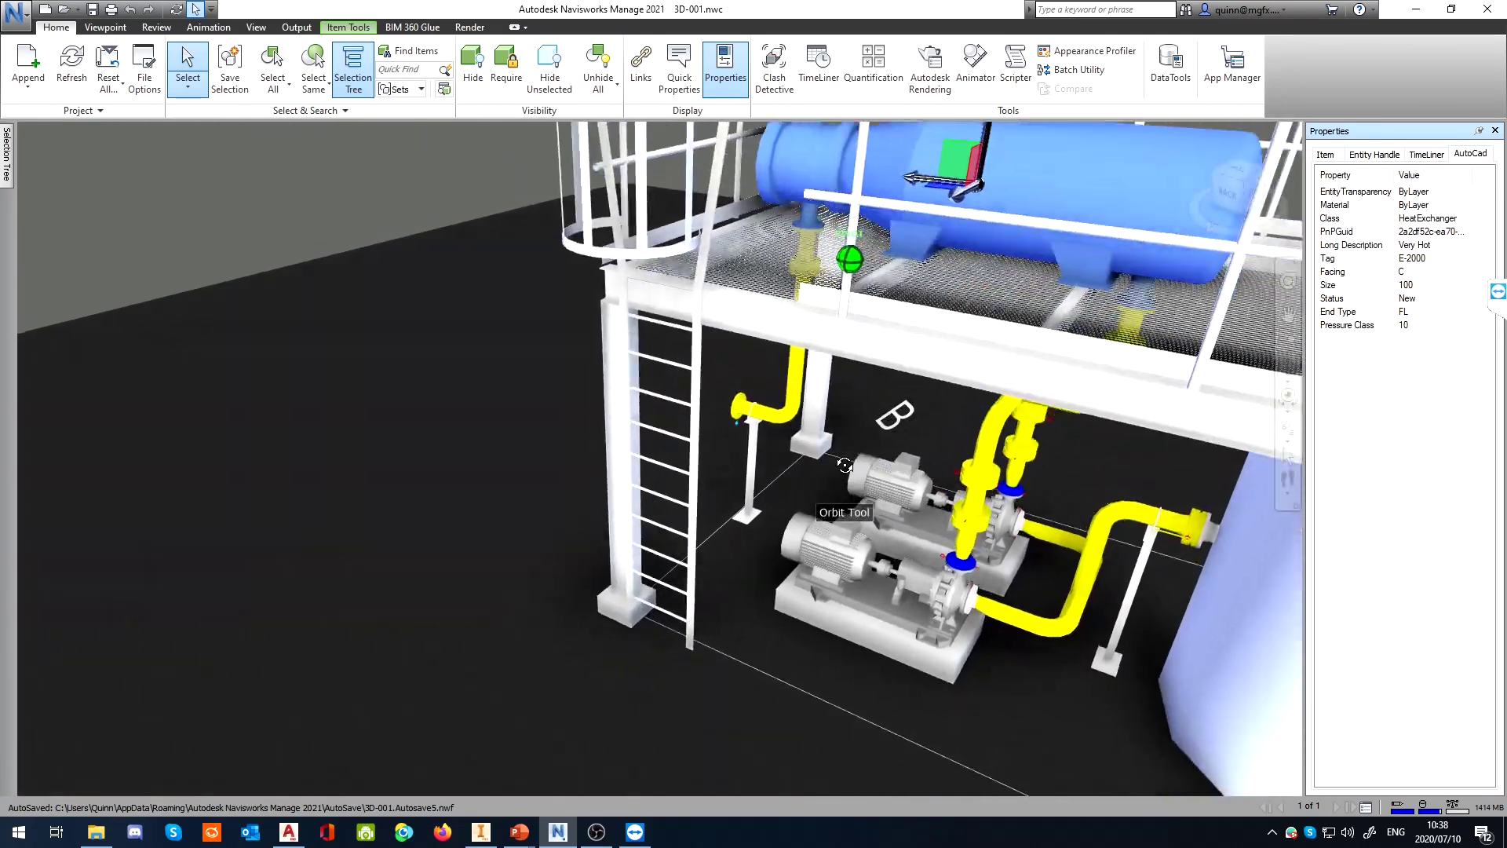
pyautogui.click(851, 568)
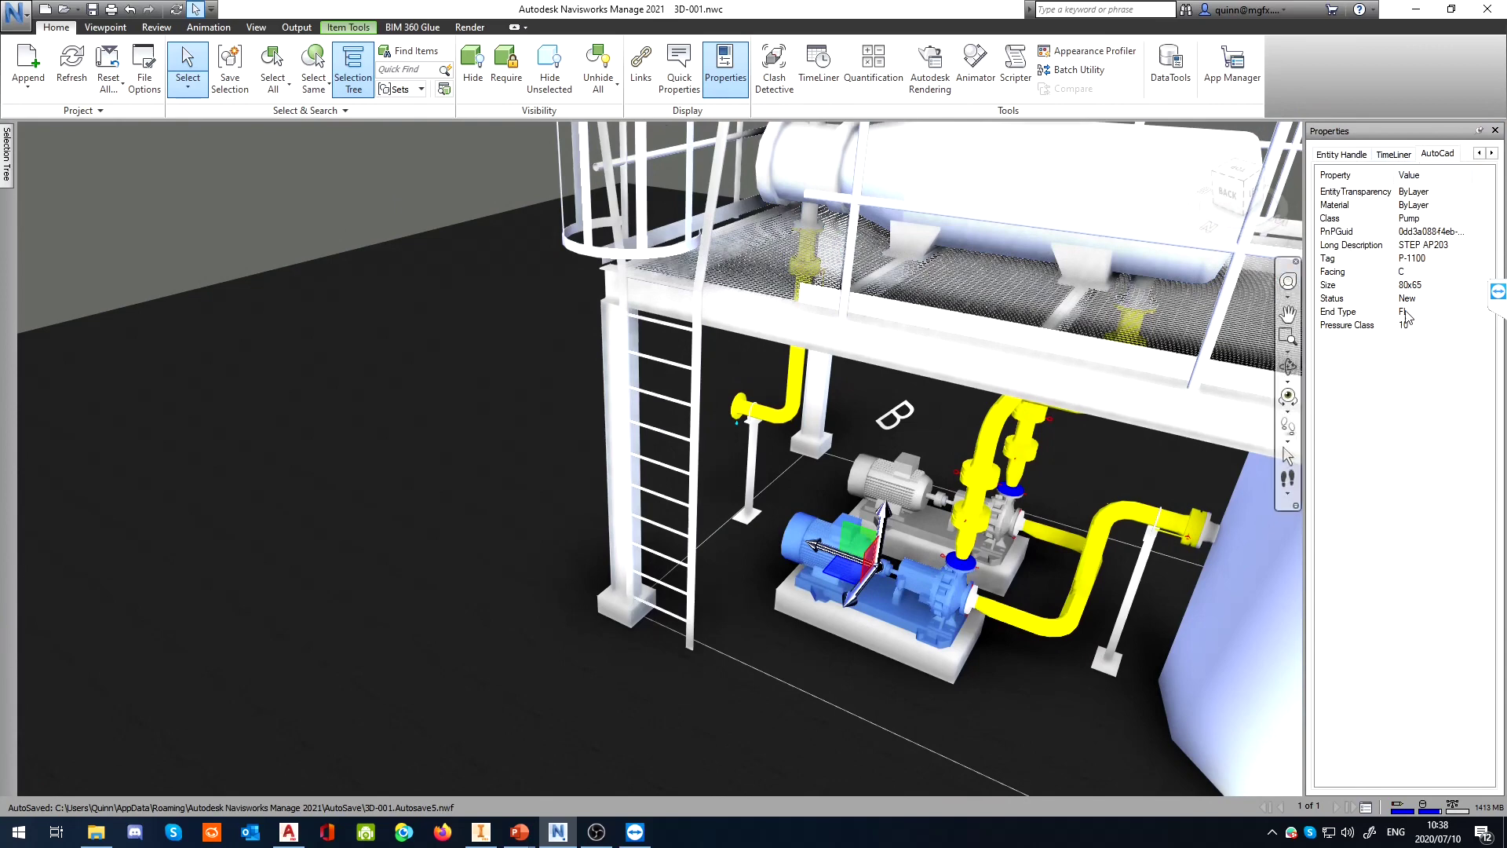
pyautogui.scroll(3, 1080, 435)
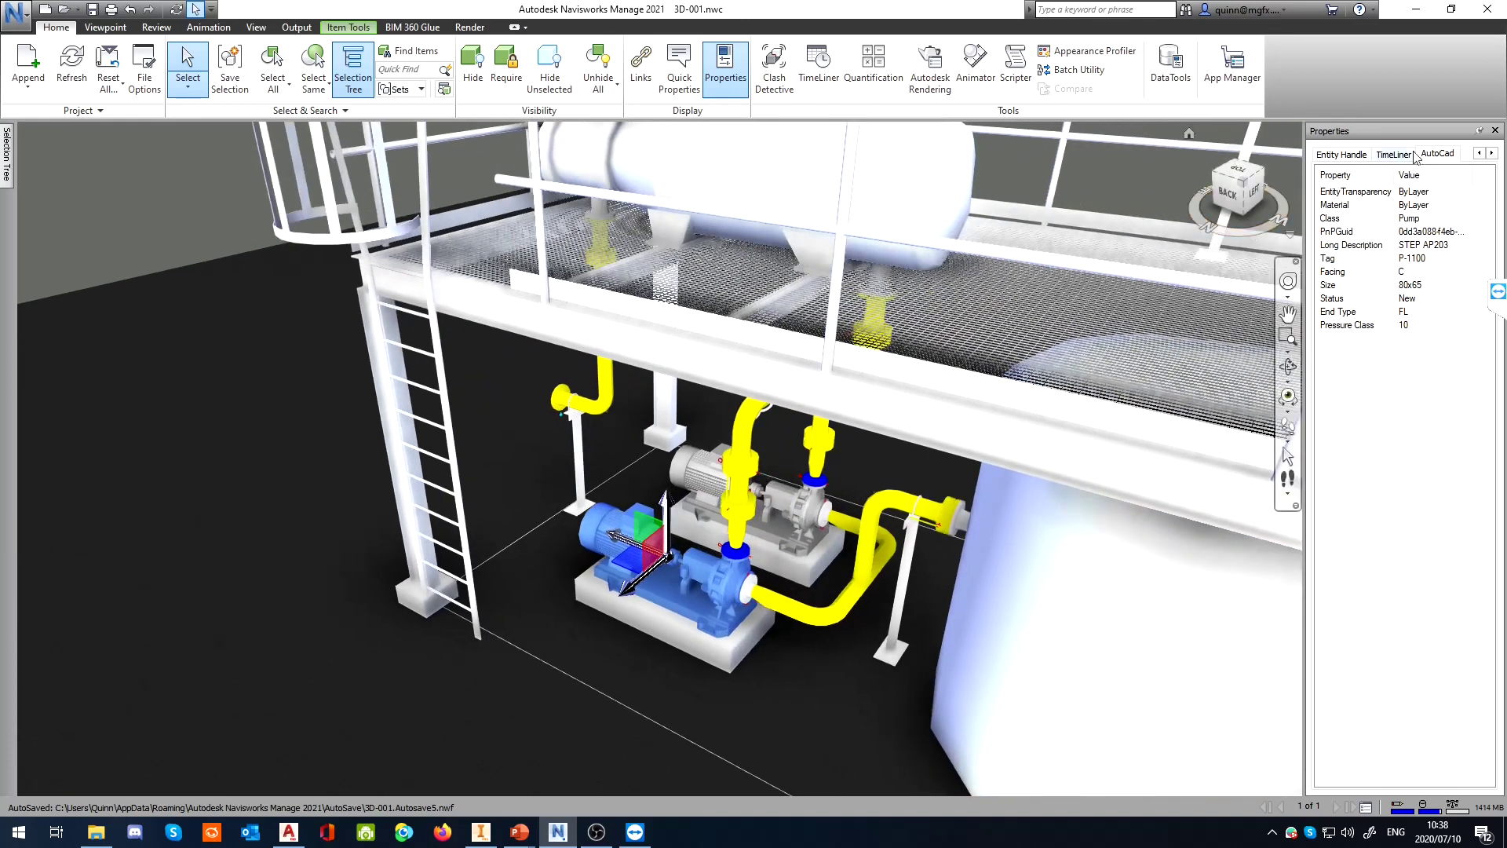
pyautogui.click(1408, 155)
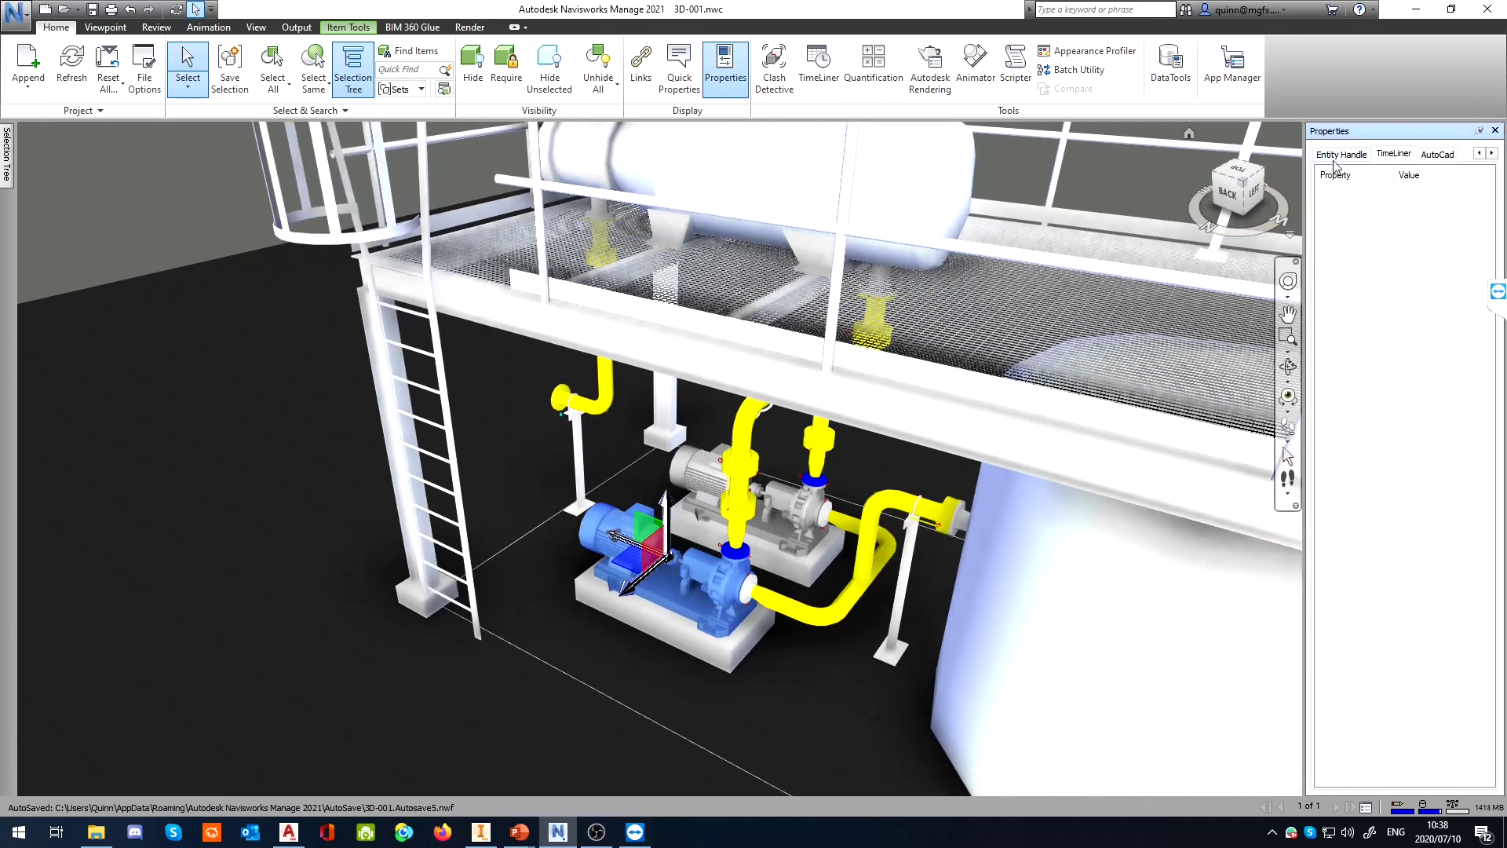
pyautogui.click(1339, 155)
pyautogui.click(1438, 154)
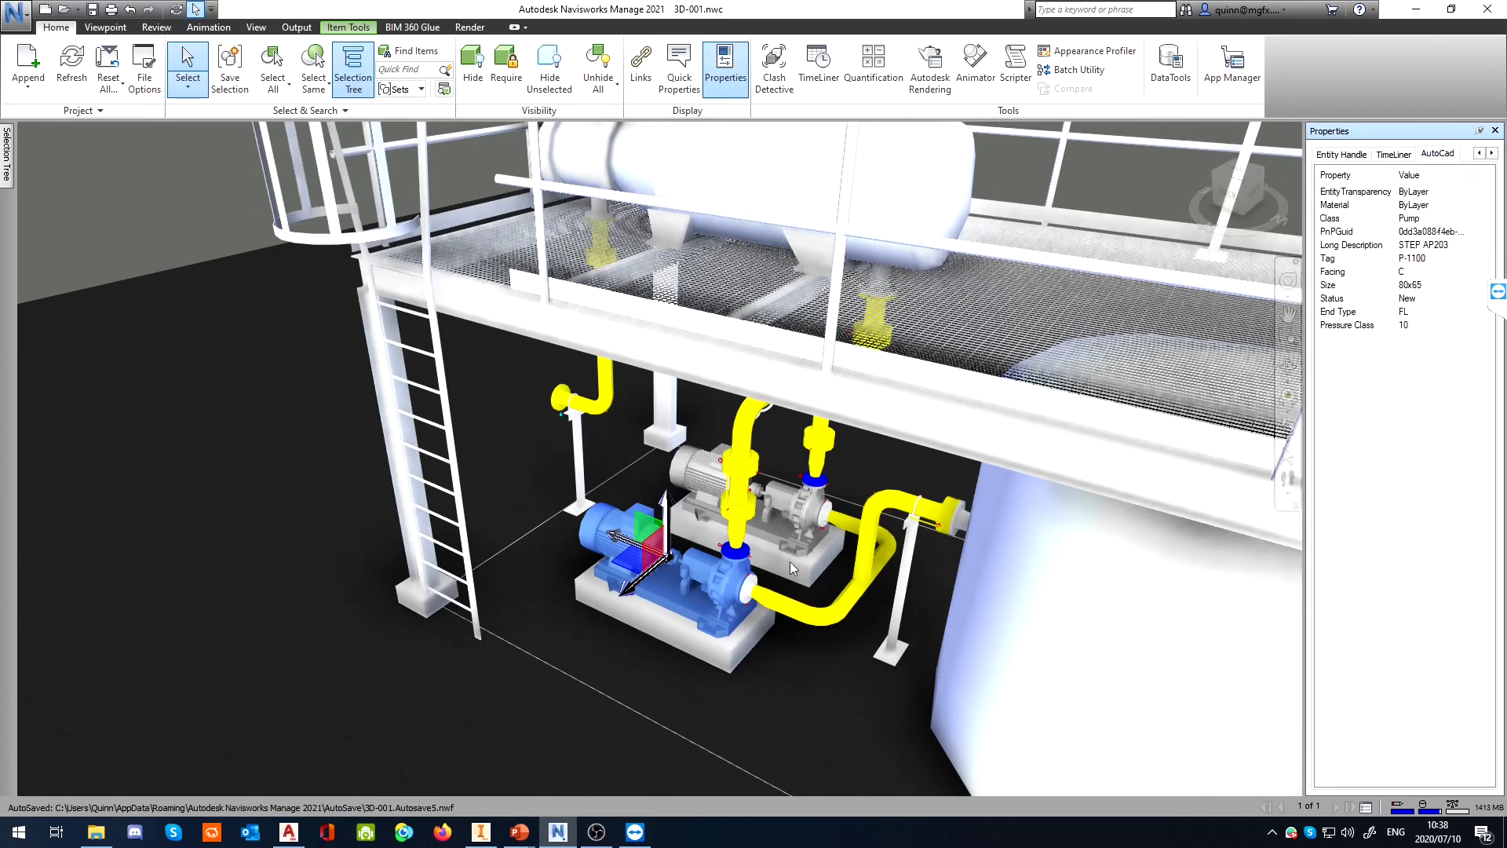
# Clear the pump selection by picking the empty background, keeping the platform and pumps in view
pyautogui.click(247, 258)
pyautogui.moveTo(756, 439); pyautogui.dragTo(630, 446, button='middle')
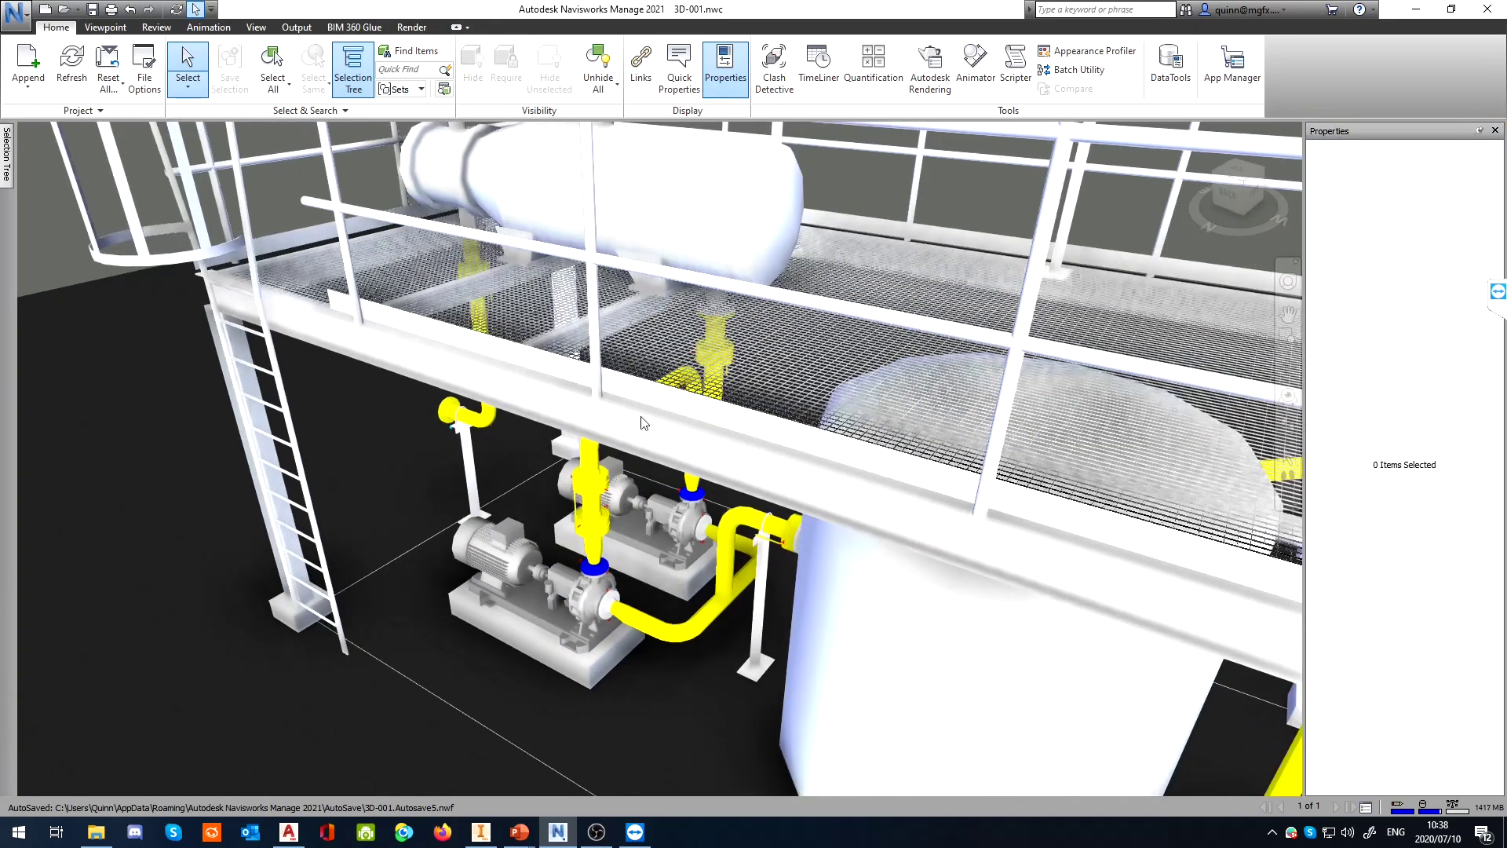
pyautogui.moveTo(631, 366); pyautogui.dragTo(645, 433, button='middle')
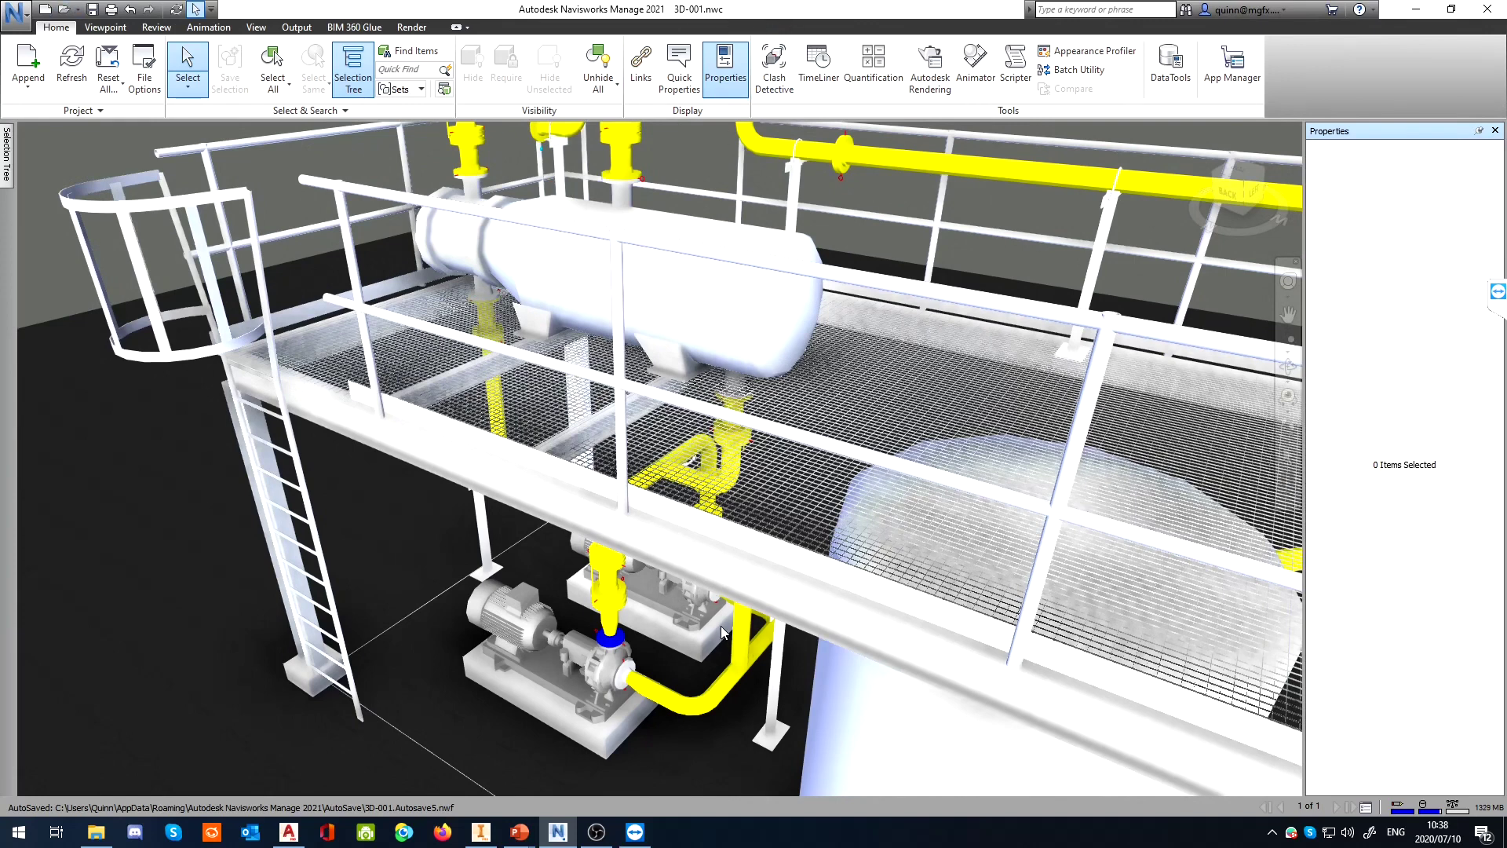
# Check the Tips and tricks slide in PowerPoint, switch back to Navisworks and review the available Render tools
pyautogui.hotkey('alt', 'Tab')
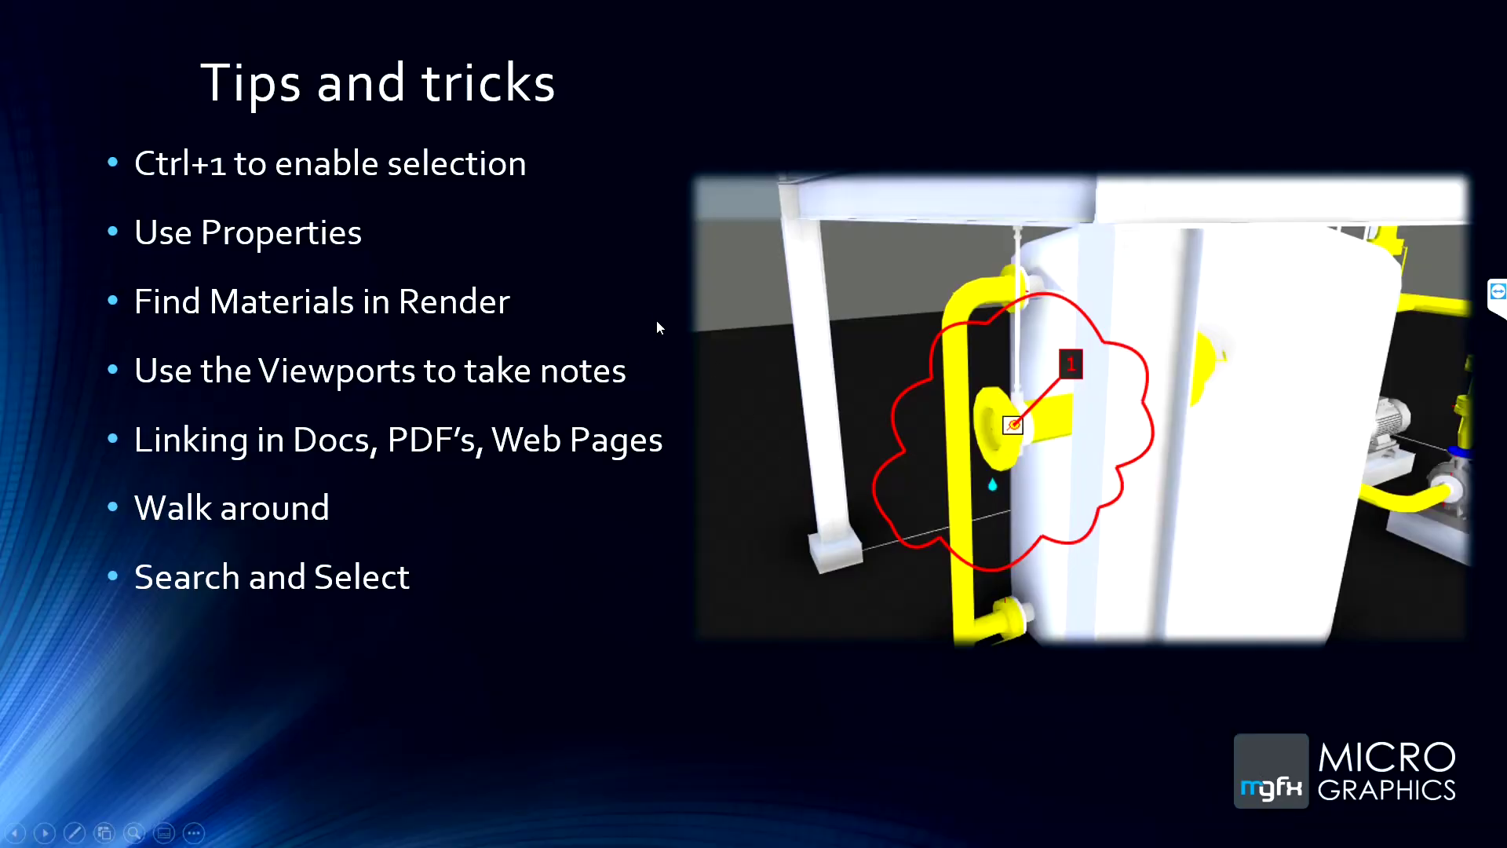
pyautogui.hotkey('alt', 'Tab')
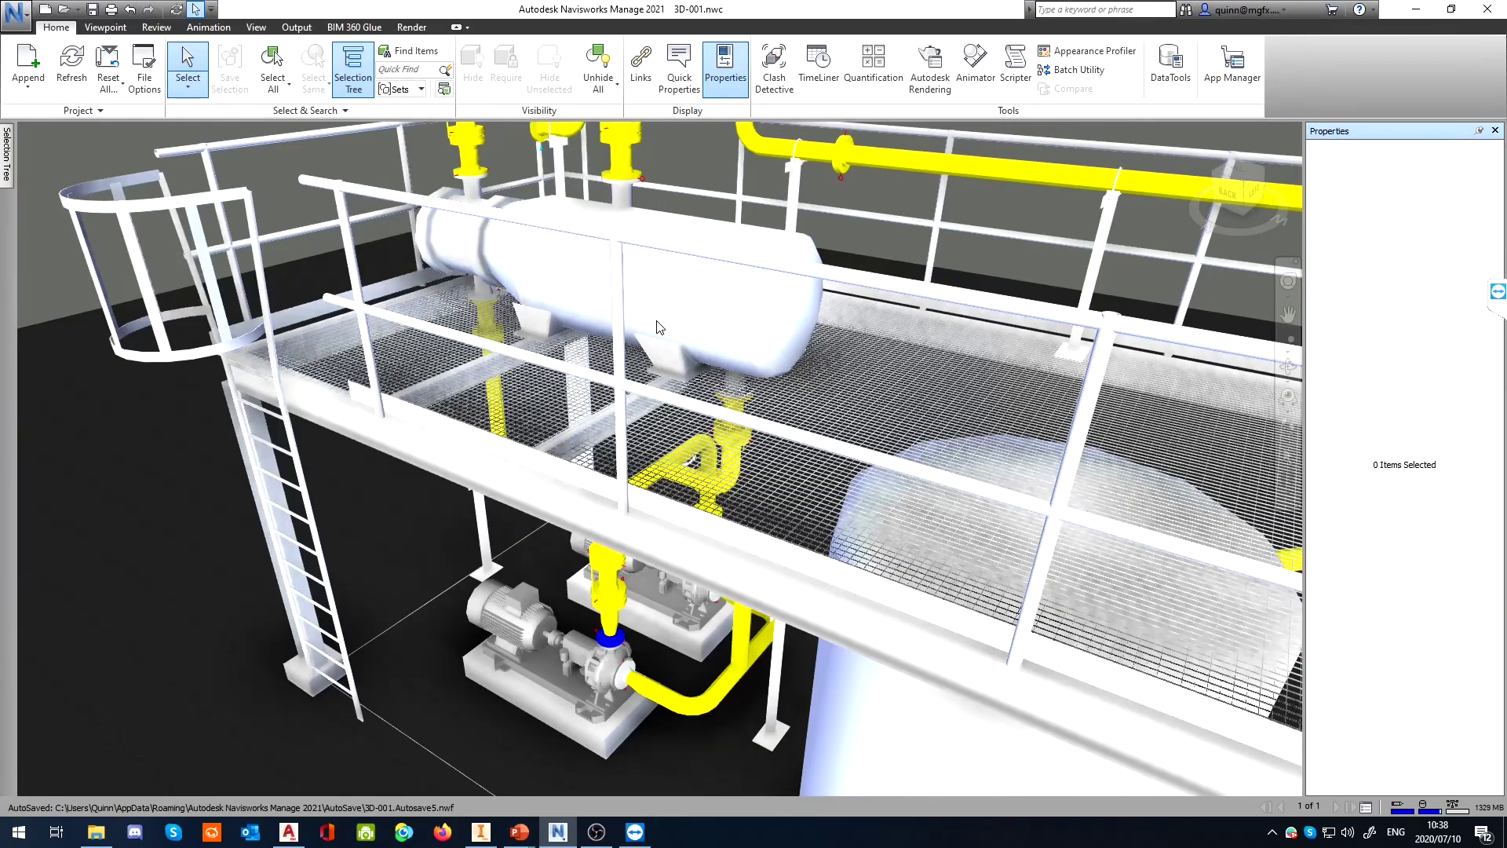
pyautogui.click(423, 28)
pyautogui.scroll(-5, 655, 548)
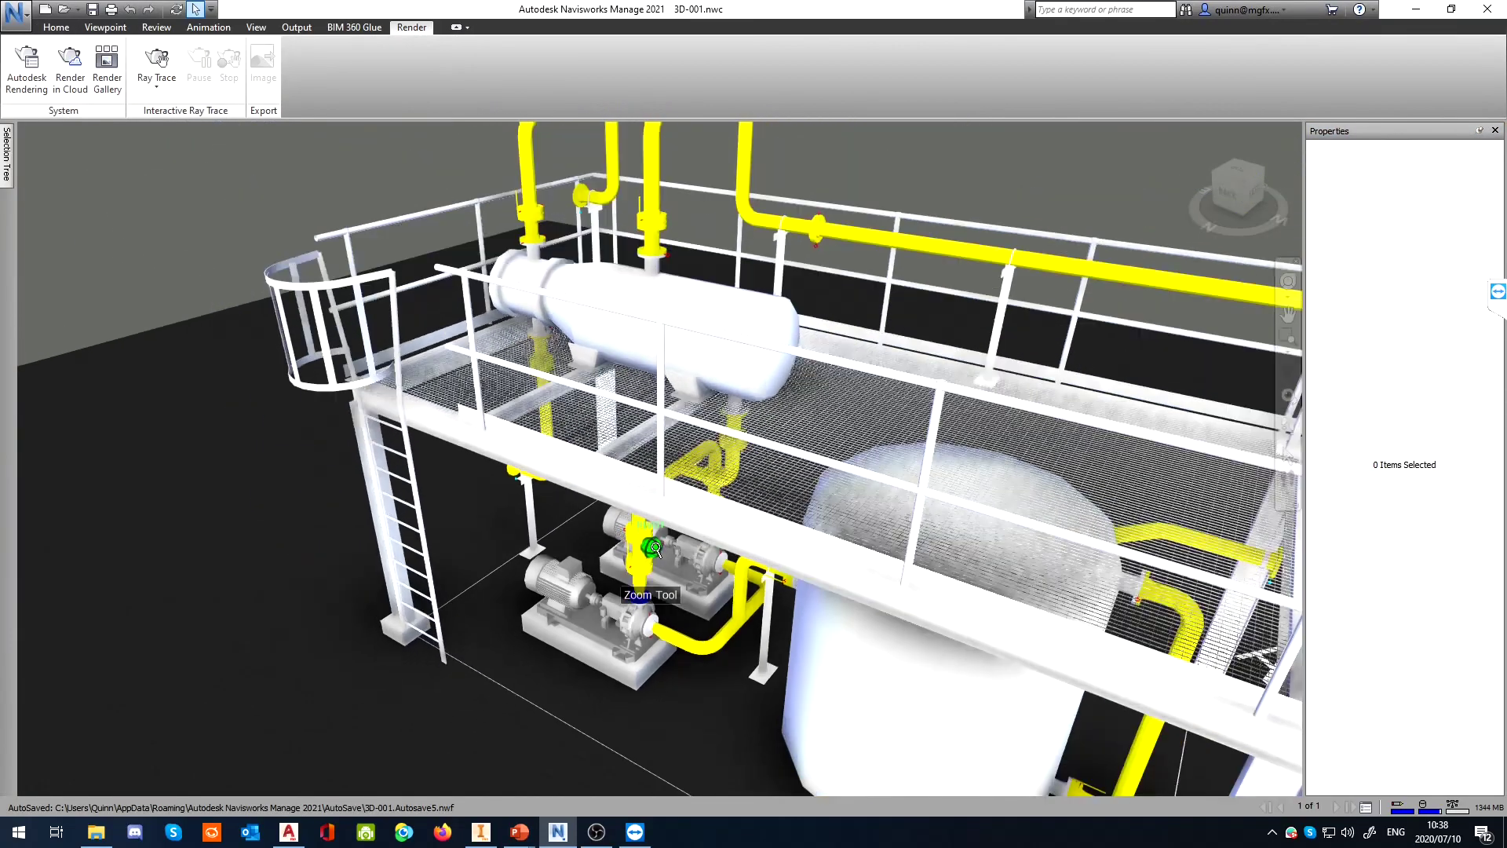
pyautogui.scroll(5, 924, 555)
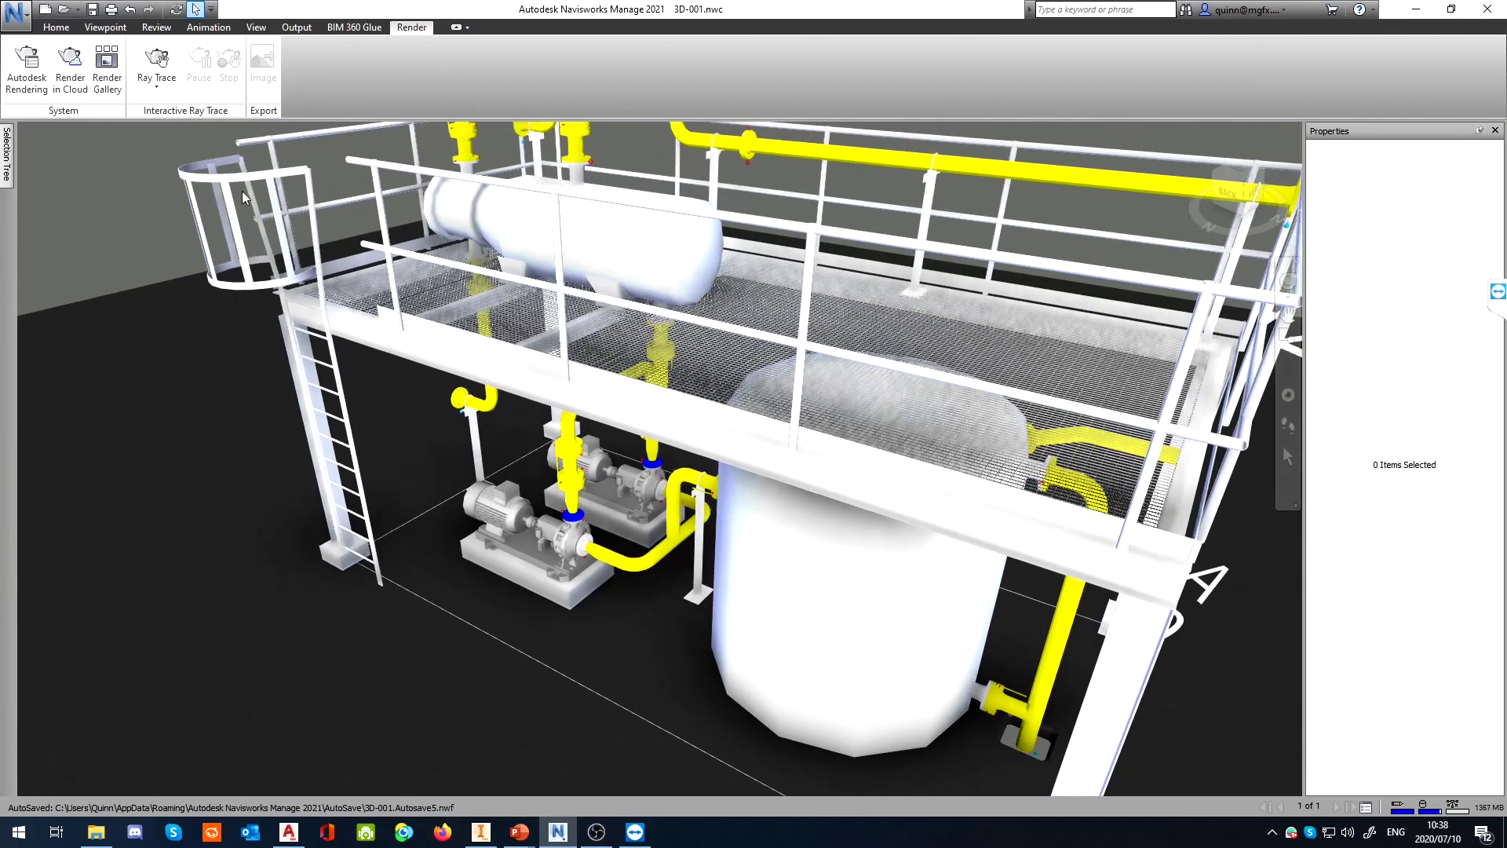
# Try out the render style modes on the platform model
pyautogui.click(116, 28)
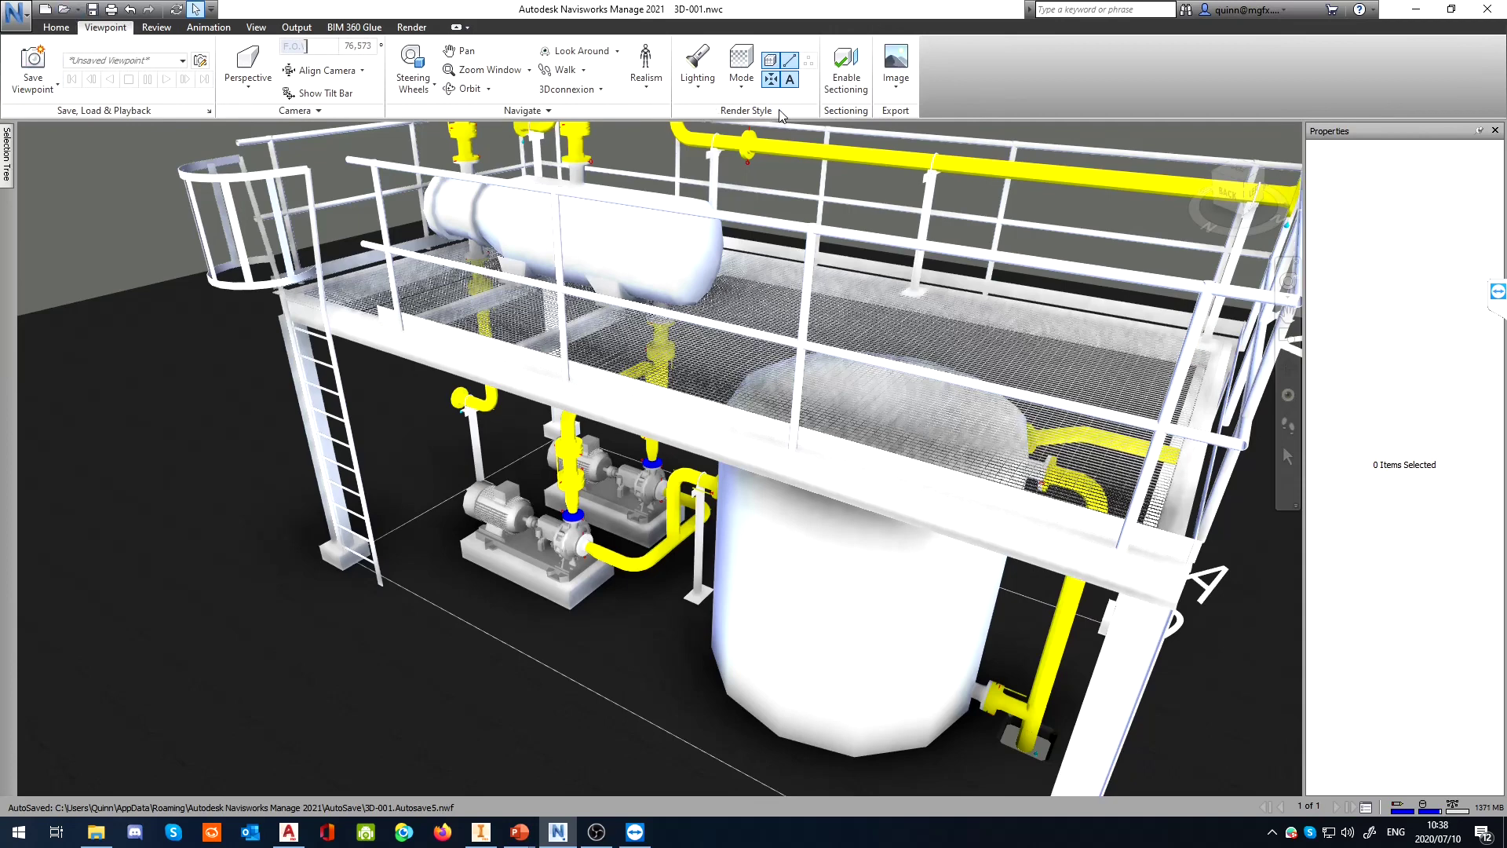
pyautogui.click(741, 79)
pyautogui.click(741, 114)
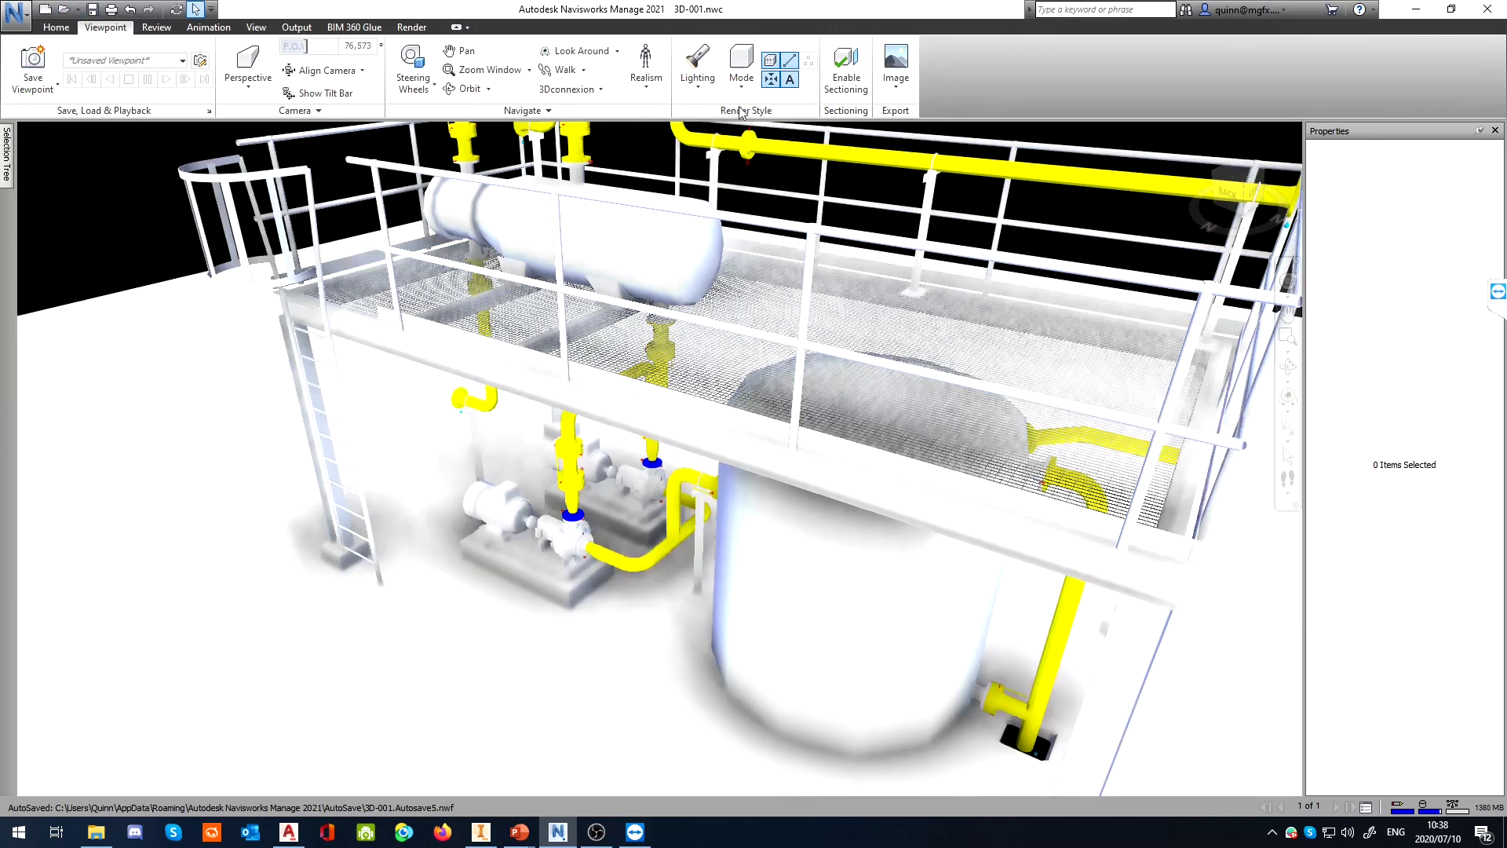
pyautogui.click(741, 79)
pyautogui.click(743, 121)
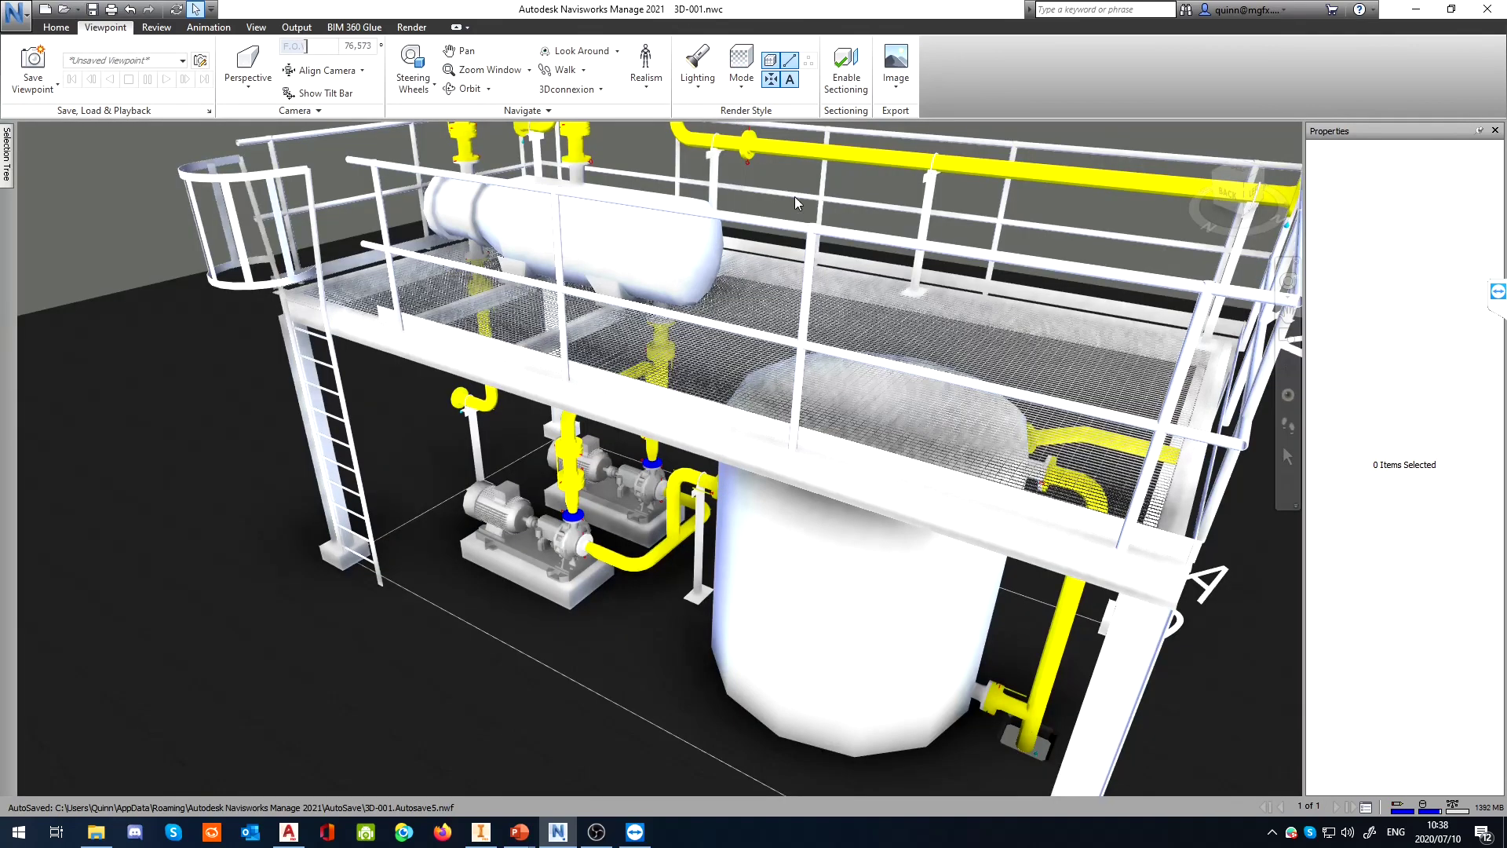
# Compare Full Lights and Scene Lights on the model and leave the lighting set to Scene Lights
pyautogui.click(697, 79)
pyautogui.click(695, 115)
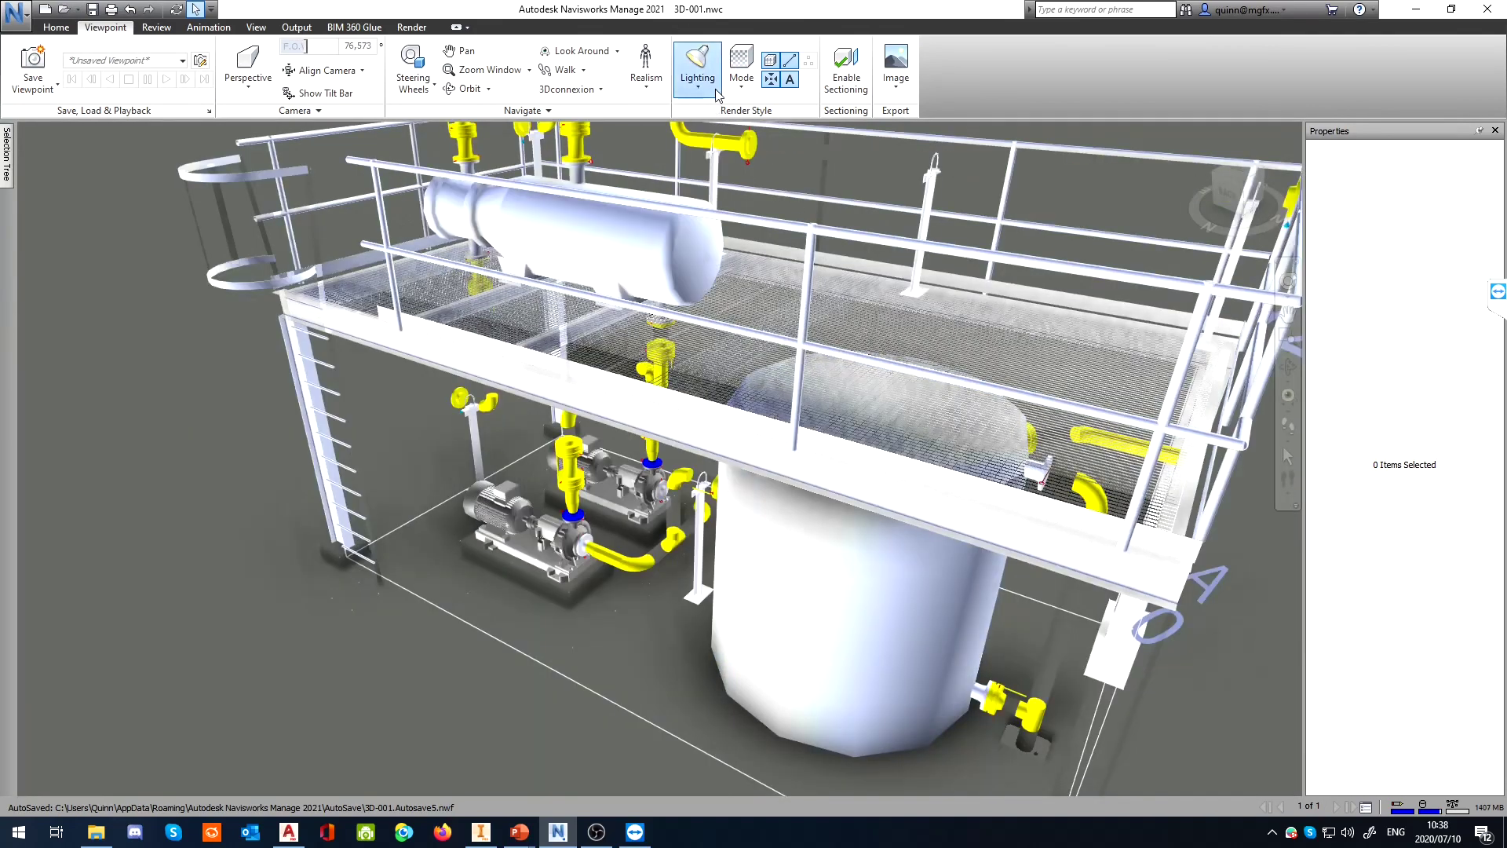
pyautogui.click(706, 86)
pyautogui.click(744, 167)
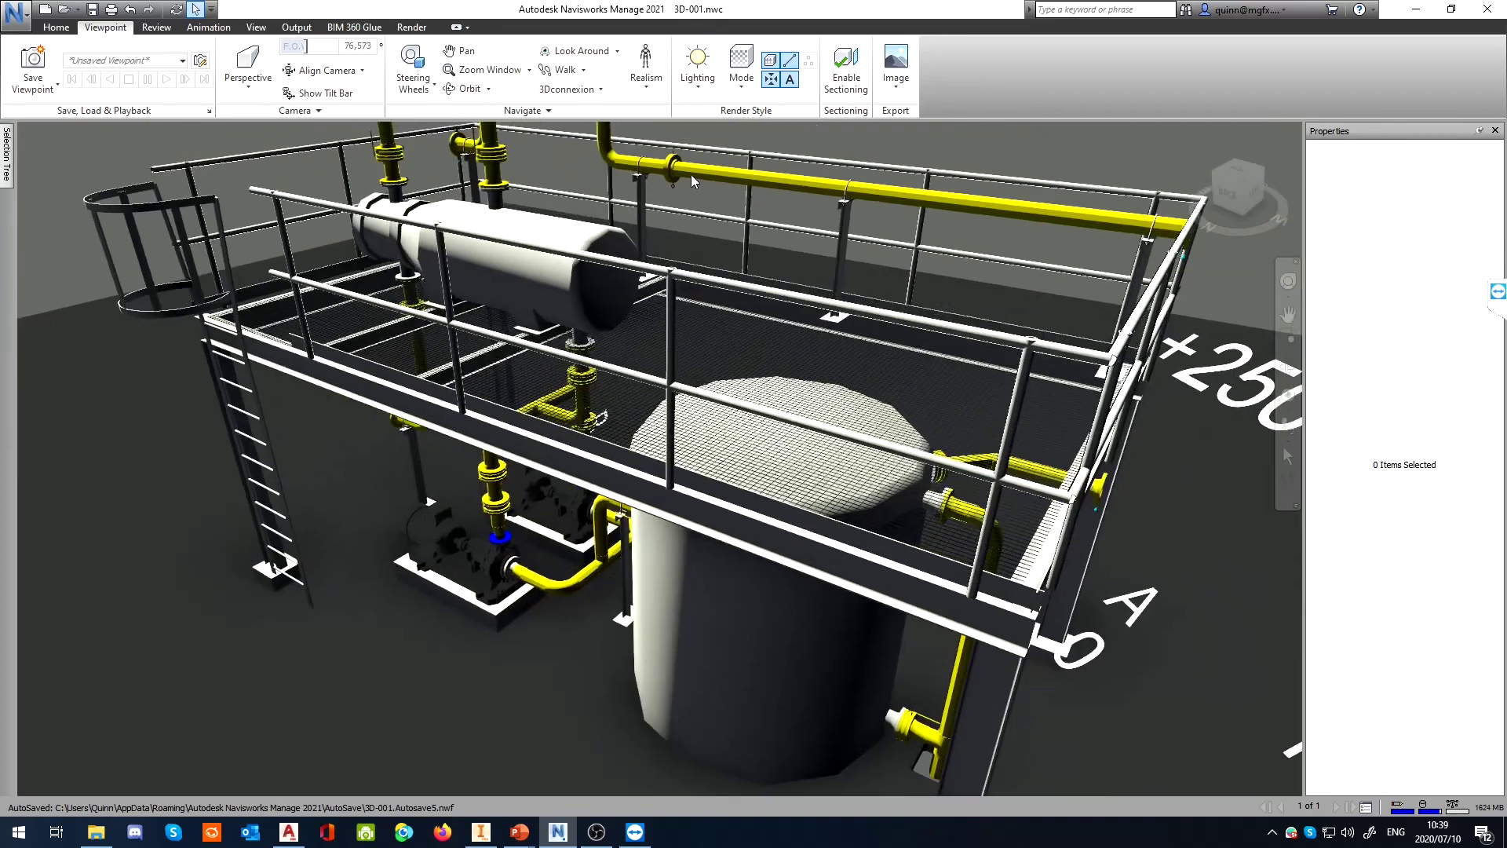
pyautogui.moveTo(622, 552)
pyautogui.keyDown('shift'); pyautogui.mouseDown(button='middle')
pyautogui.moveTo(738, 499)
pyautogui.moveTo(688, 516)
pyautogui.moveTo(625, 576)
pyautogui.mouseUp(button='middle'); pyautogui.keyUp('shift')
pyautogui.click(697, 66)
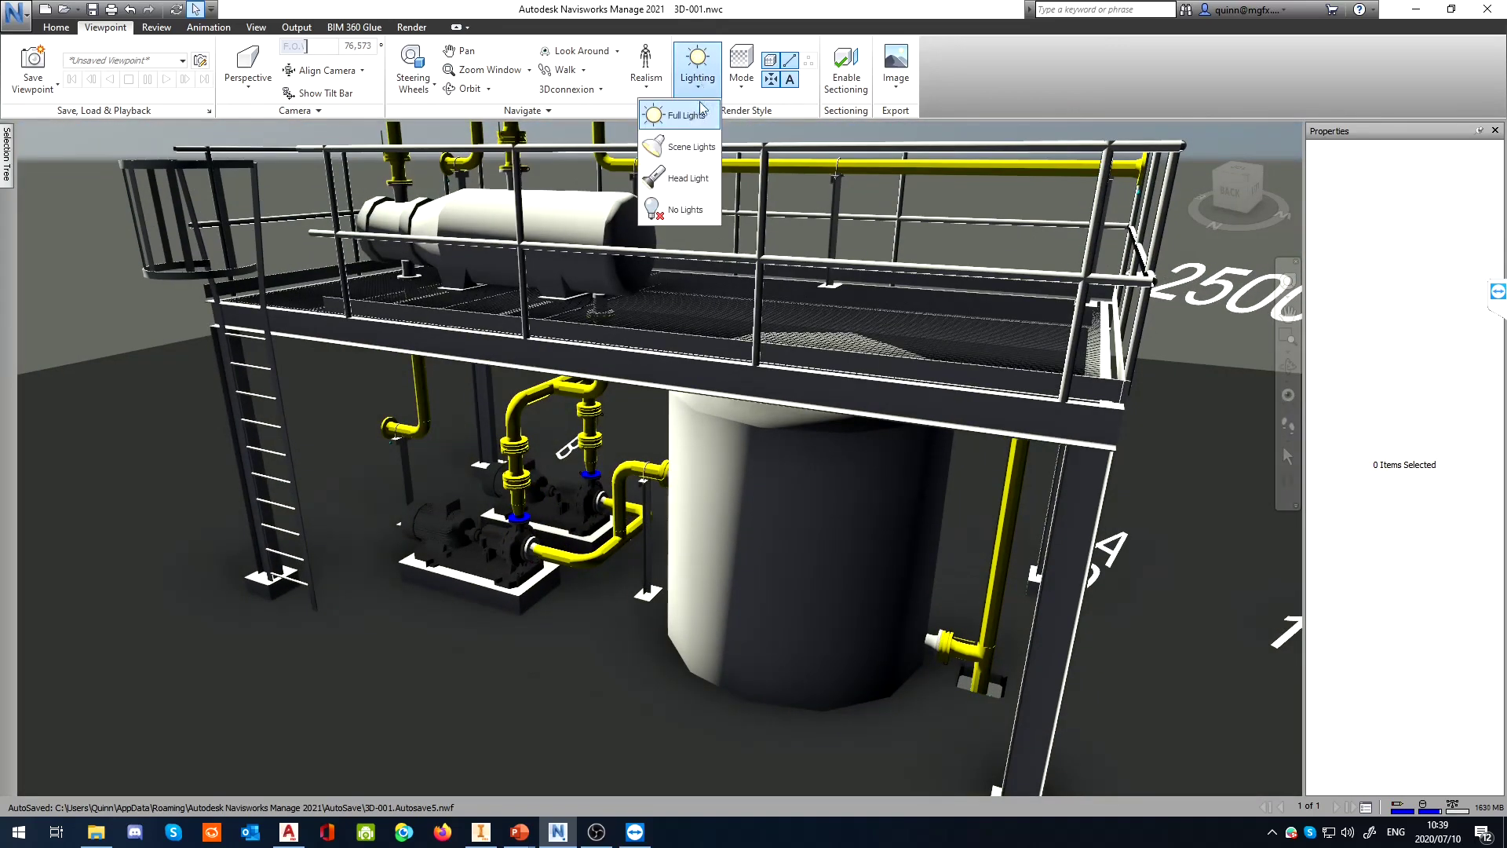
pyautogui.click(685, 148)
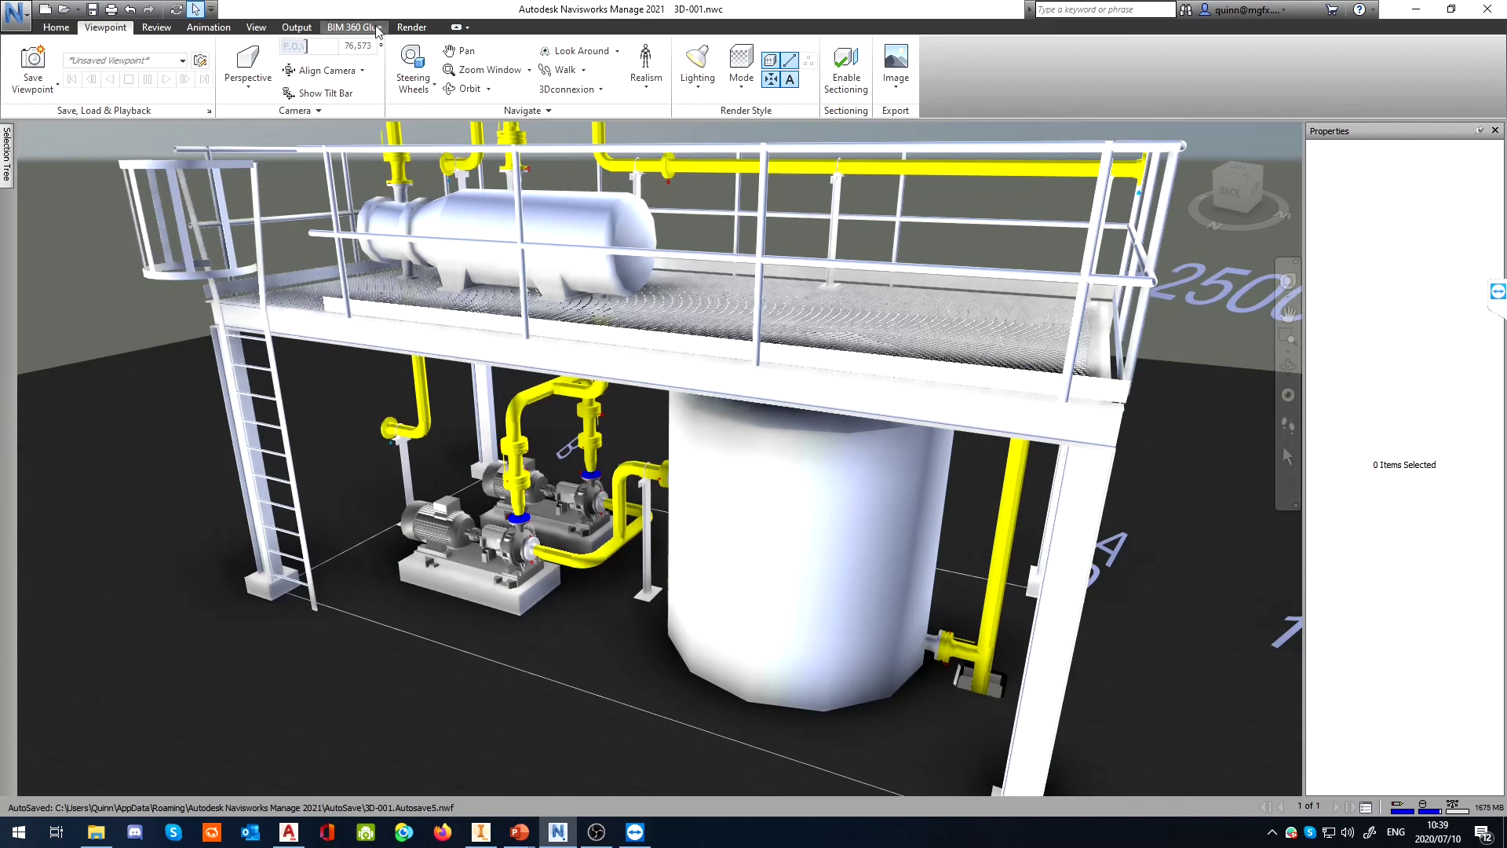
# Open the Autodesk Rendering window and move it aside to uncover more of the model
pyautogui.click(410, 29)
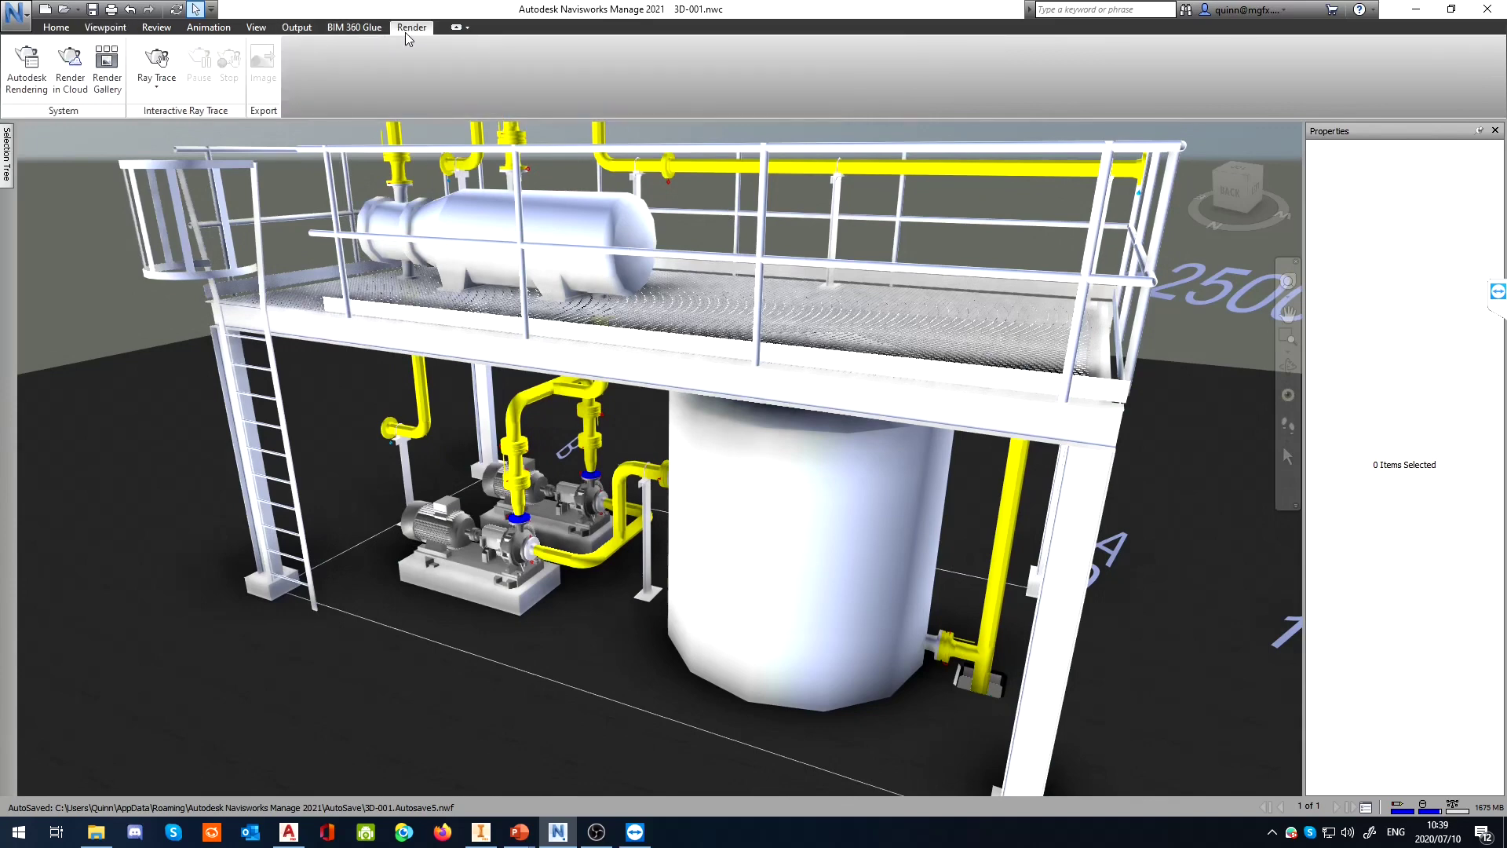
pyautogui.click(25, 83)
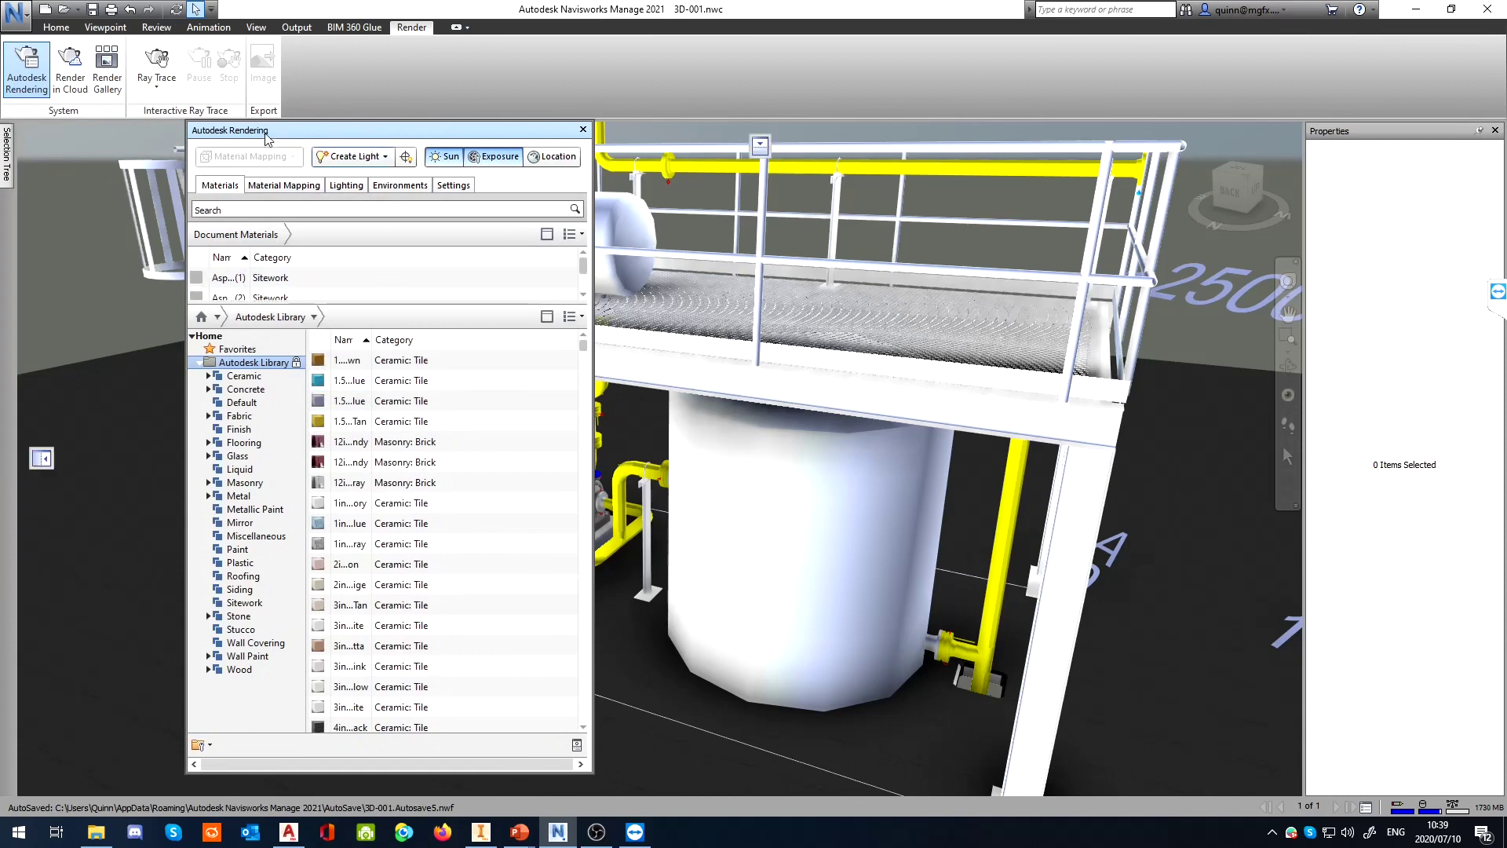
pyautogui.moveTo(286, 140); pyautogui.dragTo(215, 143)
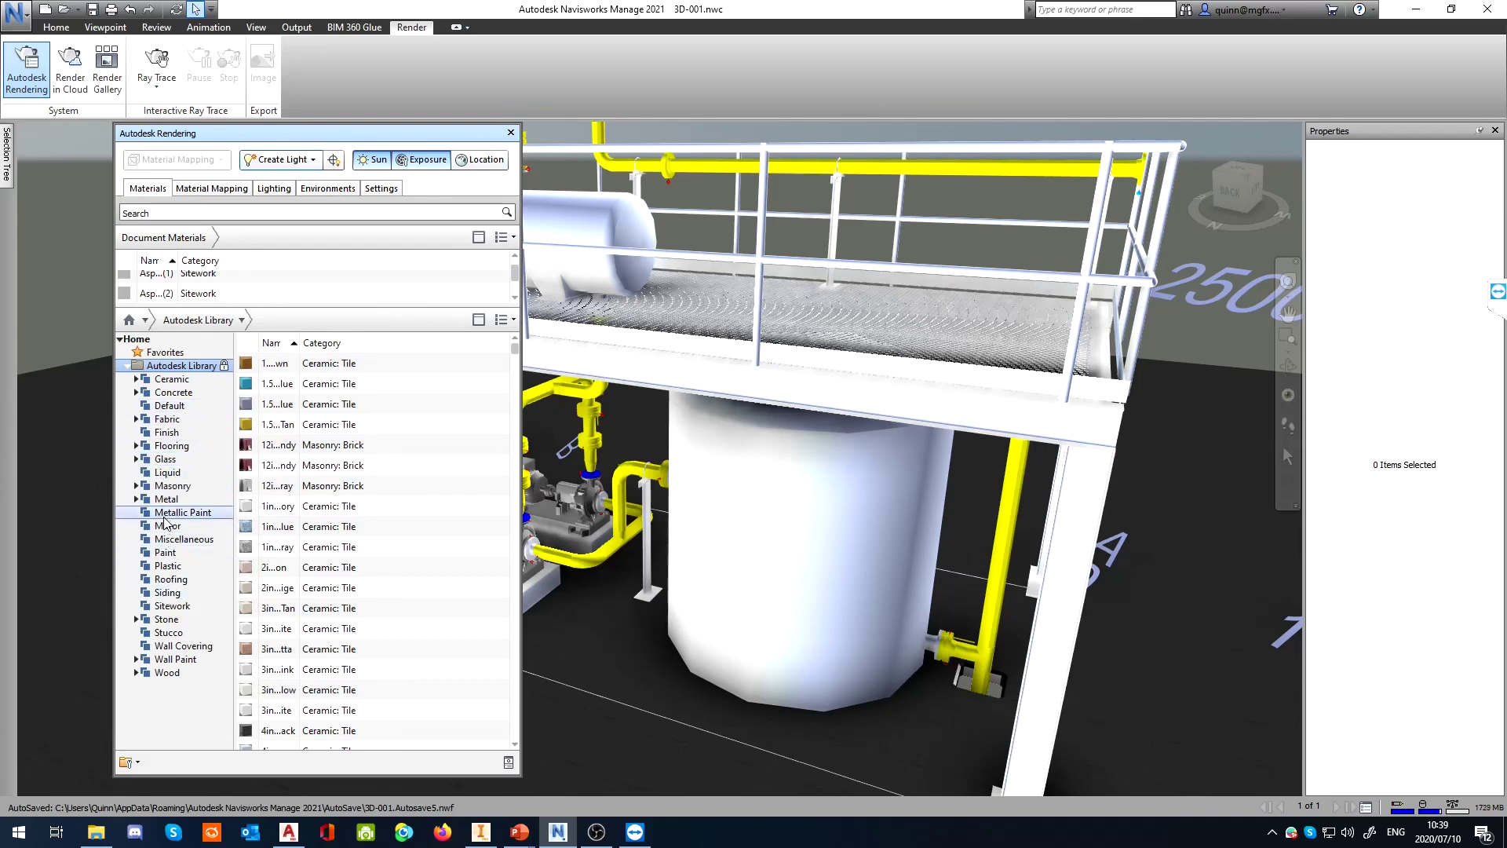
# Expand the Metal category of the Autodesk Library and browse its materials
pyautogui.click(182, 512)
pyautogui.click(165, 500)
pyautogui.click(137, 499)
pyautogui.scroll(-8, 387, 595)
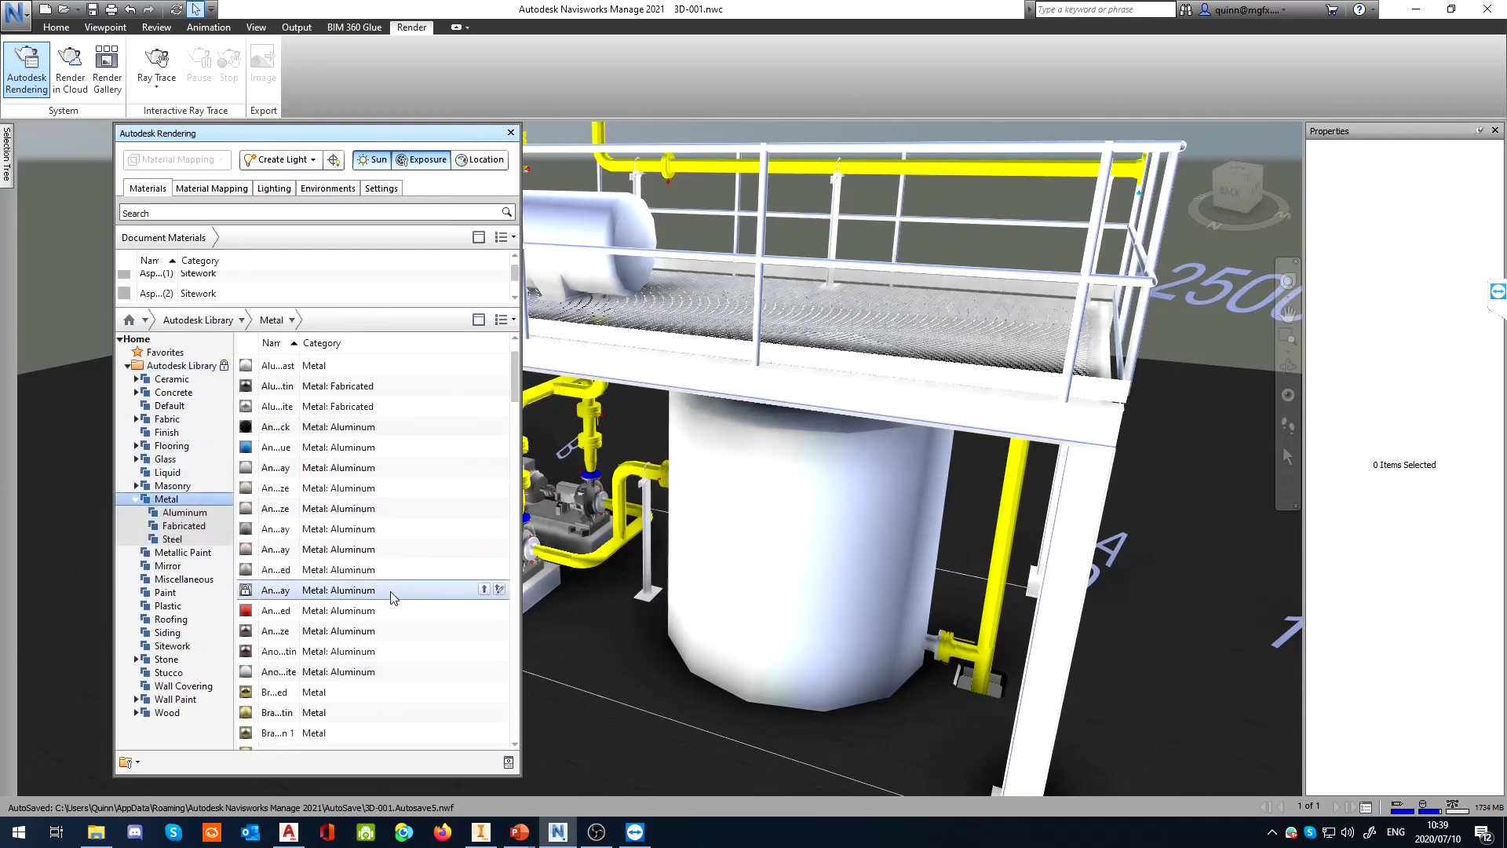
pyautogui.scroll(1, 479, 363)
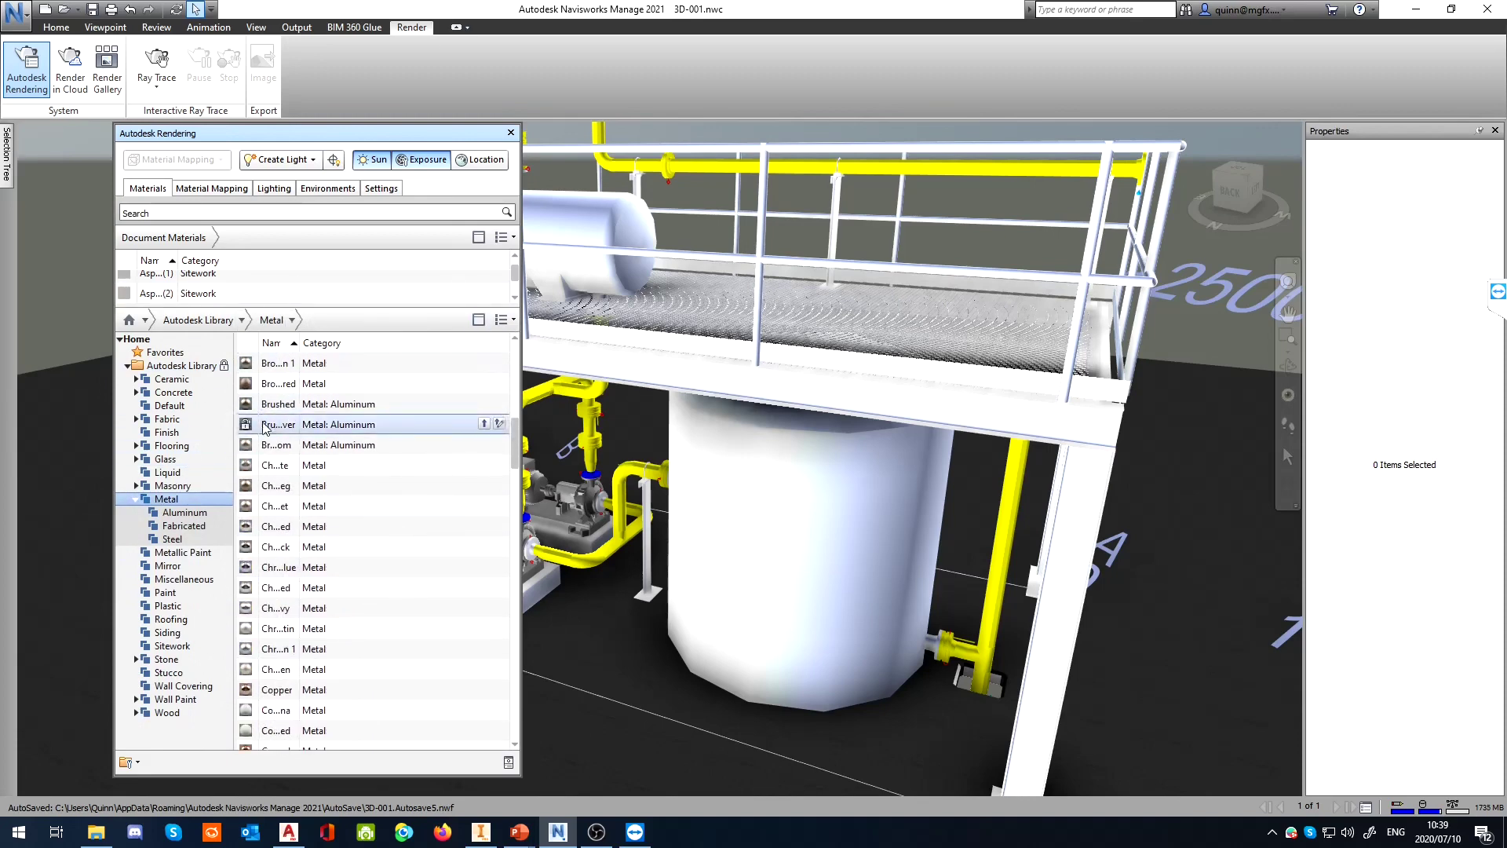
# Enlarge the library's material thumbnails, first to 64 x 64 and finally to 256 x 256, and browse the Metal previews
pyautogui.click(499, 325)
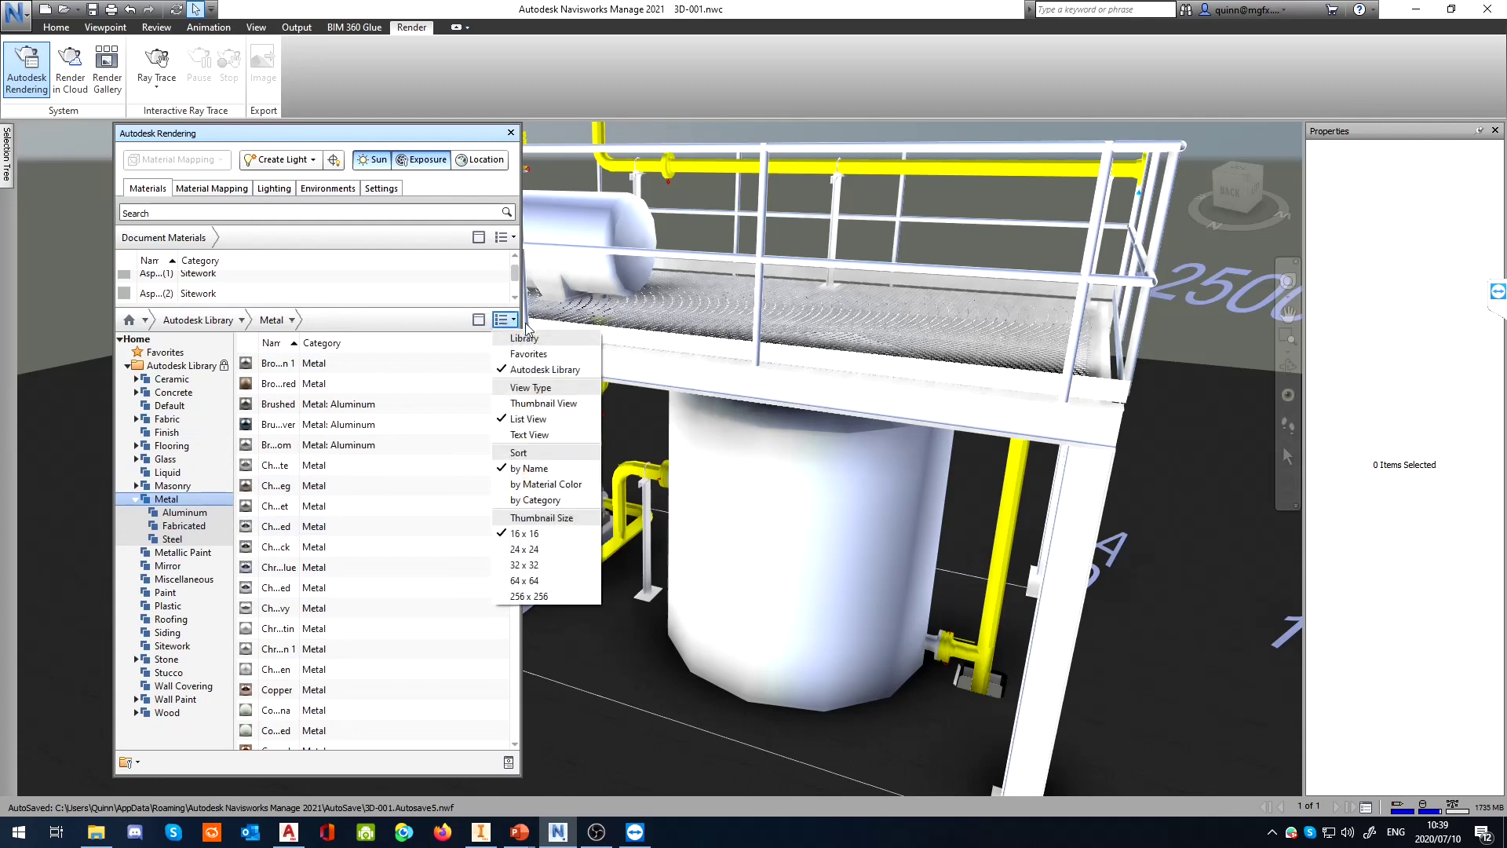
pyautogui.click(516, 578)
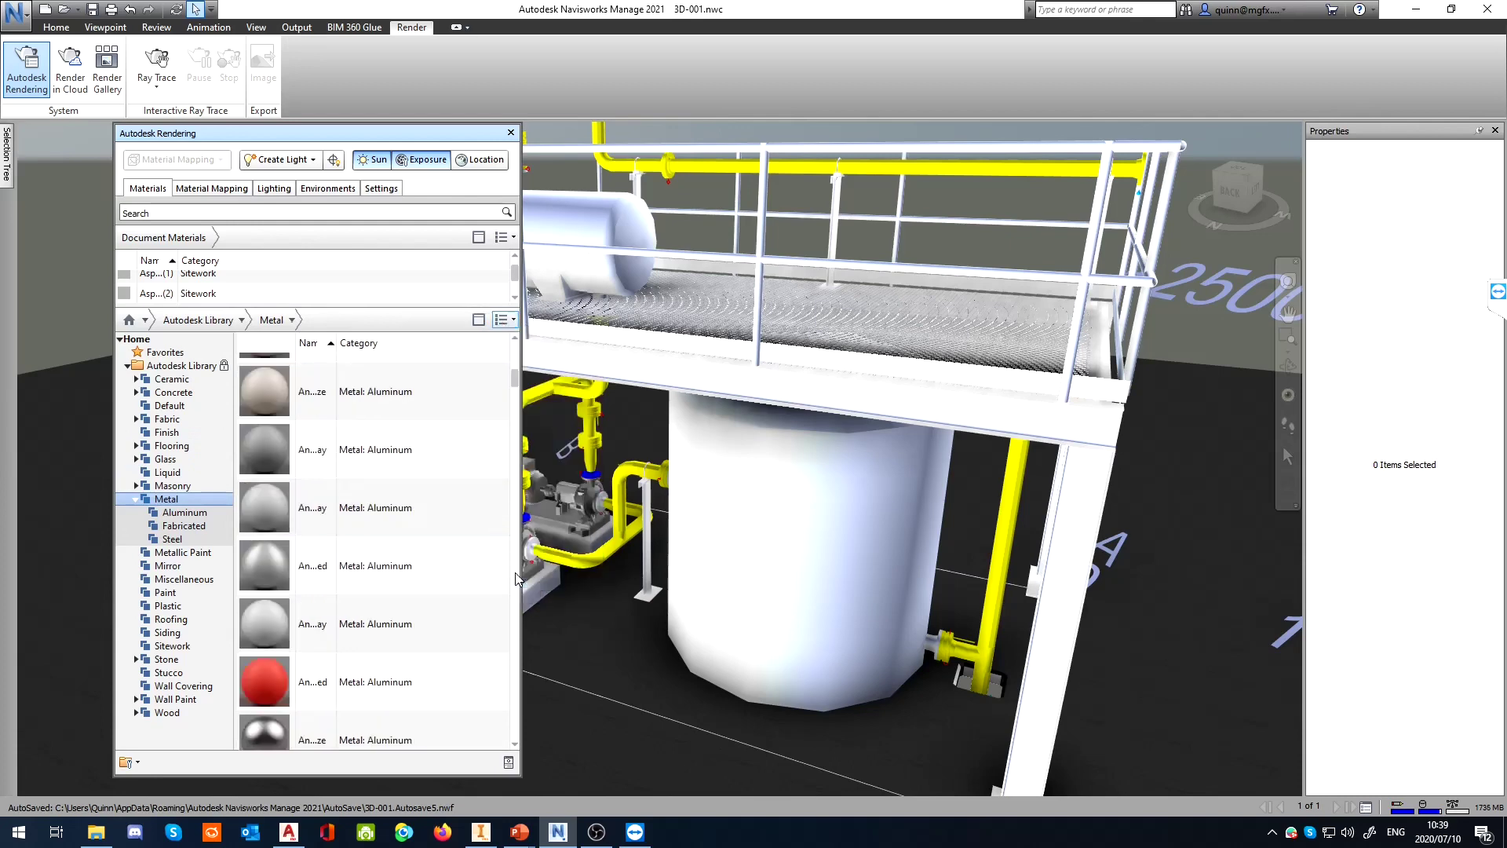
pyautogui.click(503, 319)
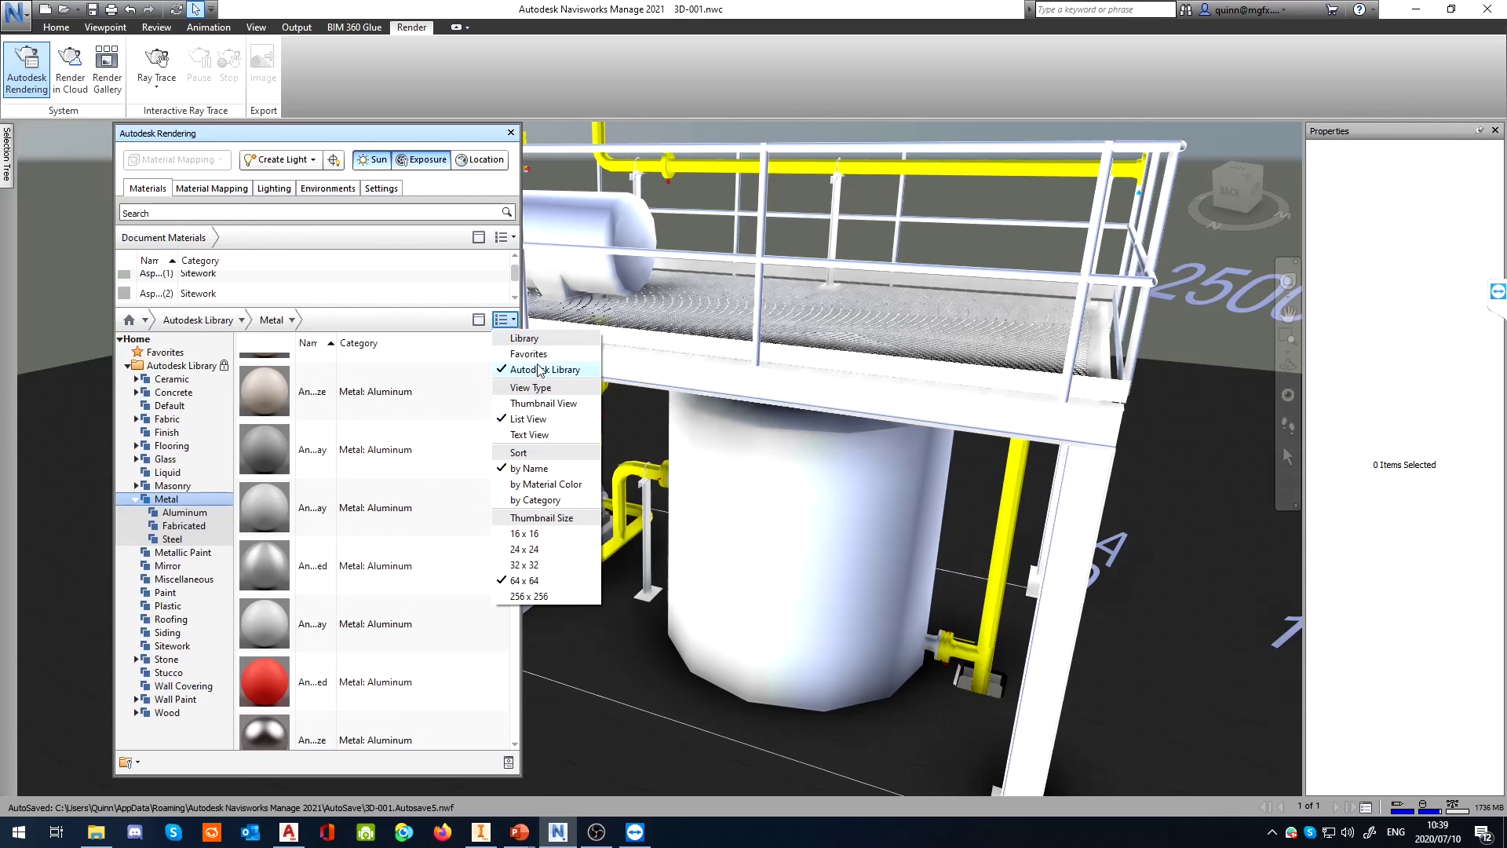
pyautogui.click(522, 595)
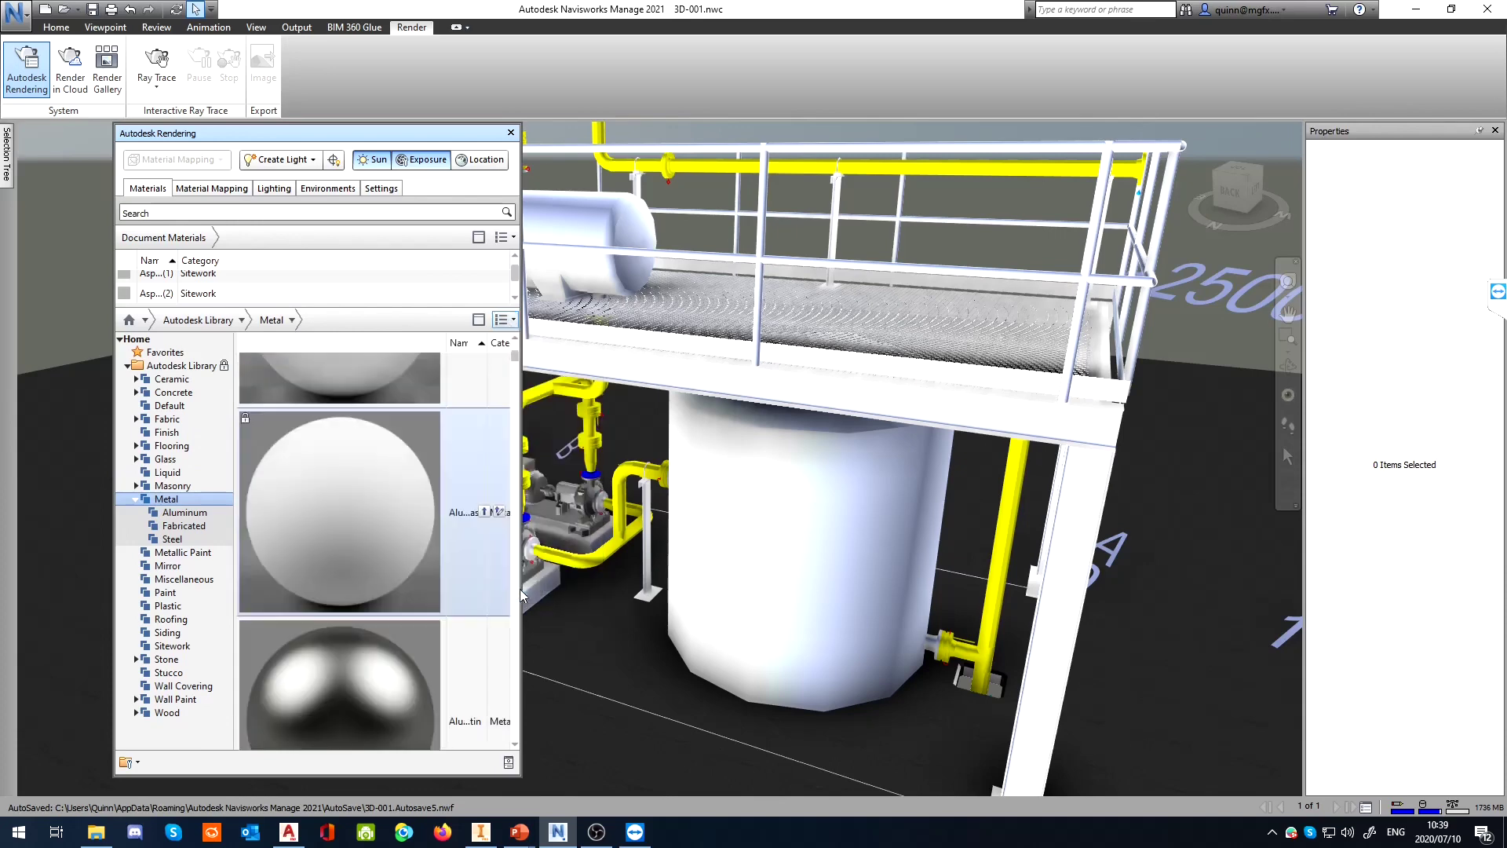
pyautogui.scroll(-3, 401, 467)
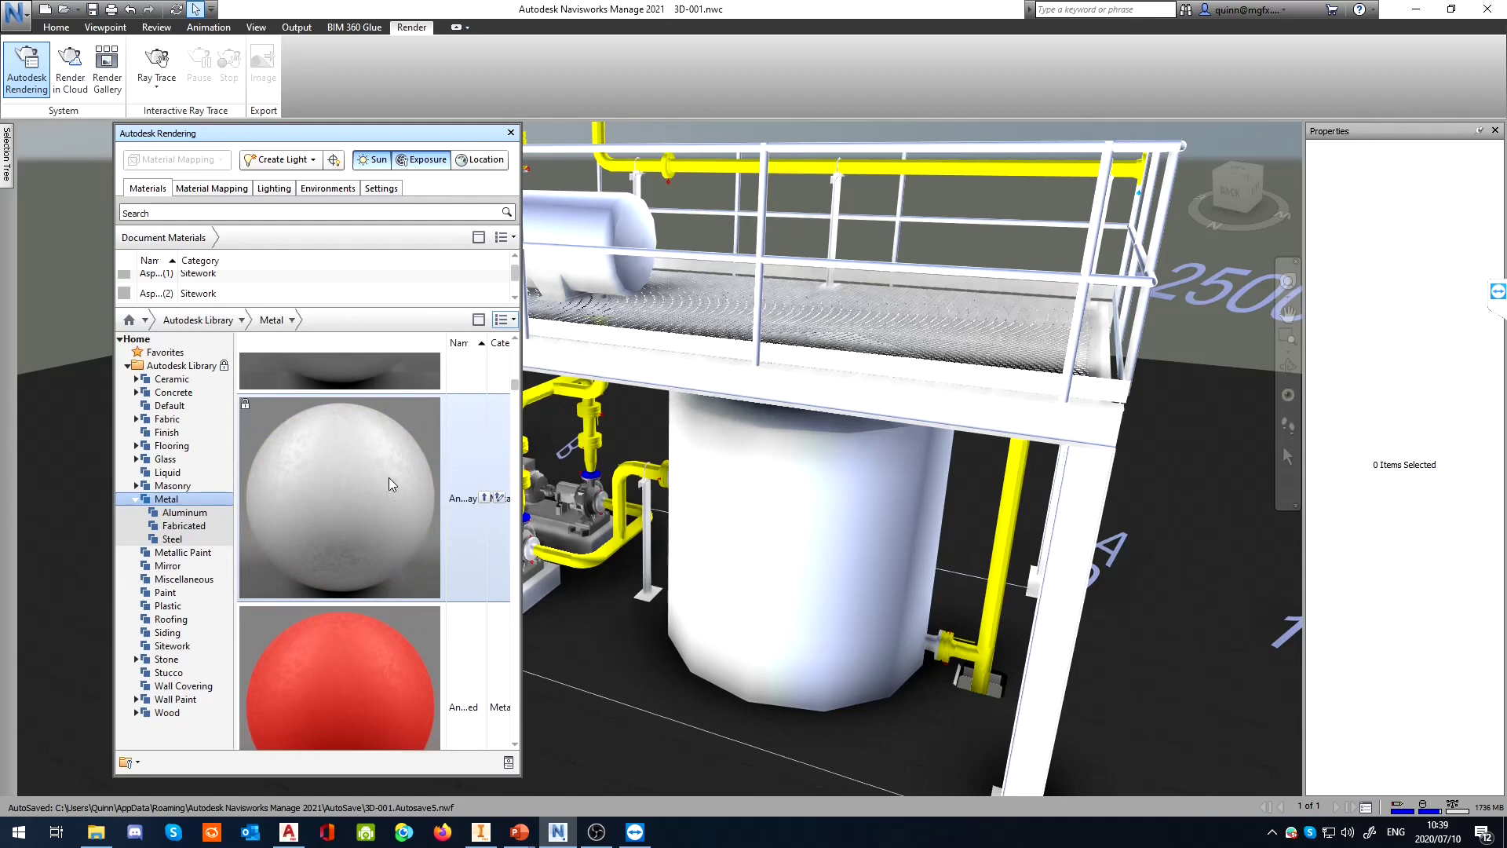
pyautogui.scroll(-1, 389, 483)
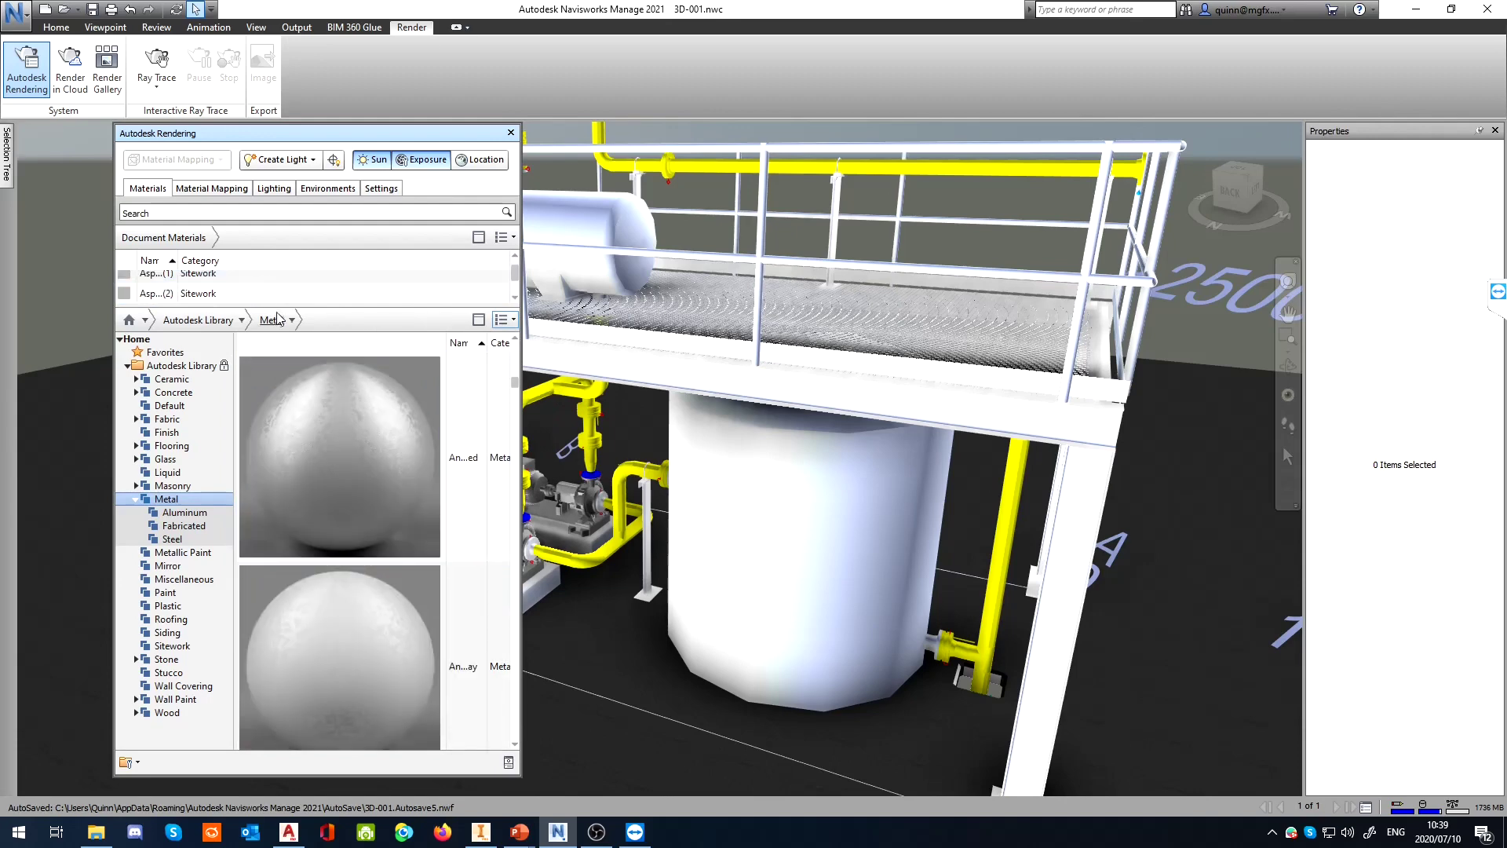
# Make more room for the Document Materials list and apply a Metal: Aluminum library material to the vertical tank under the platform
pyautogui.moveTo(278, 310); pyautogui.dragTo(269, 428)
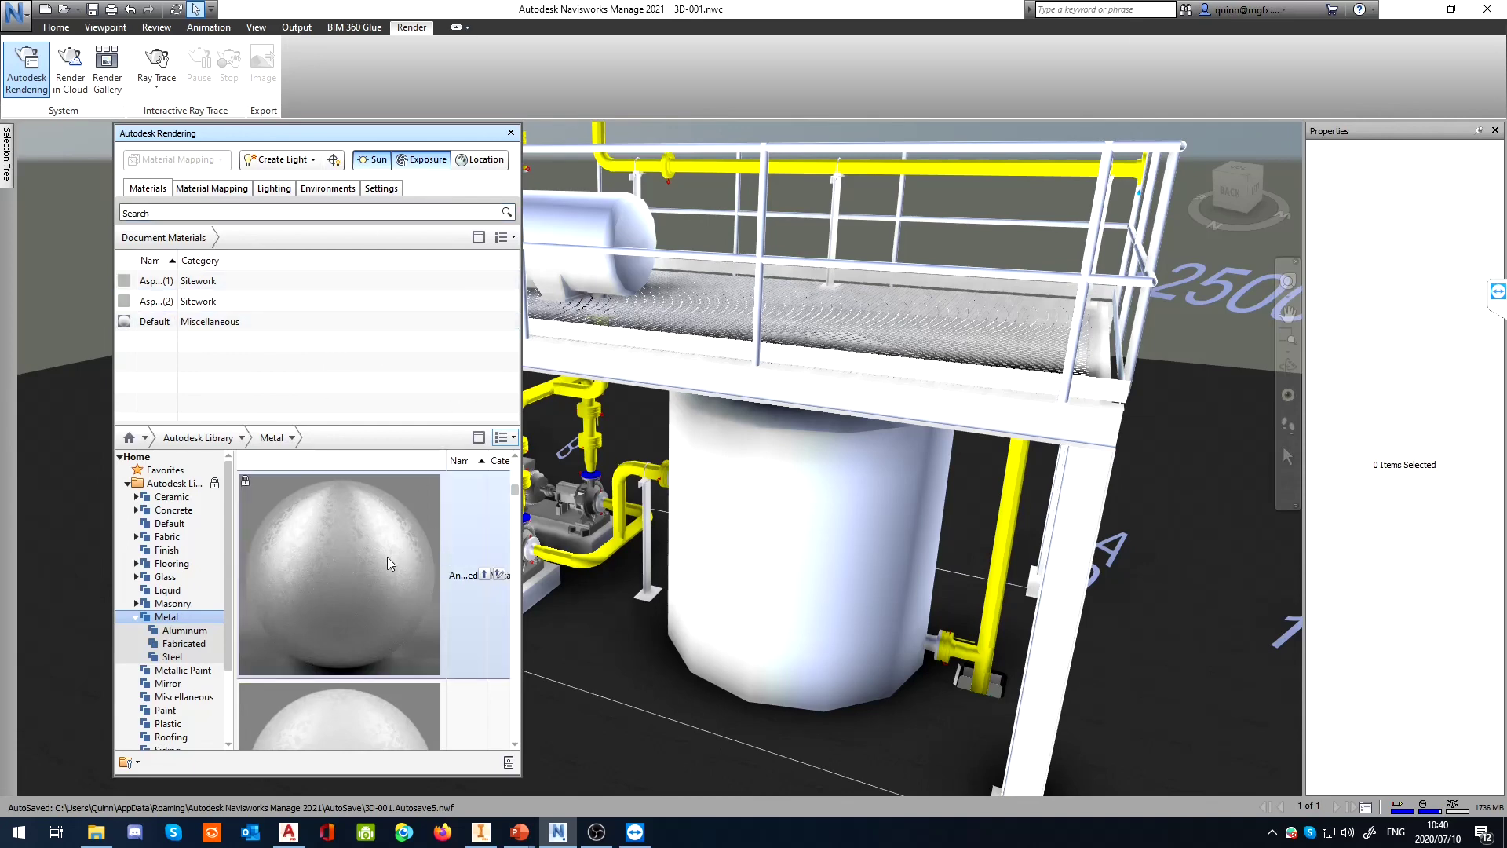
pyautogui.scroll(-3, 390, 562)
pyautogui.scroll(4, 390, 562)
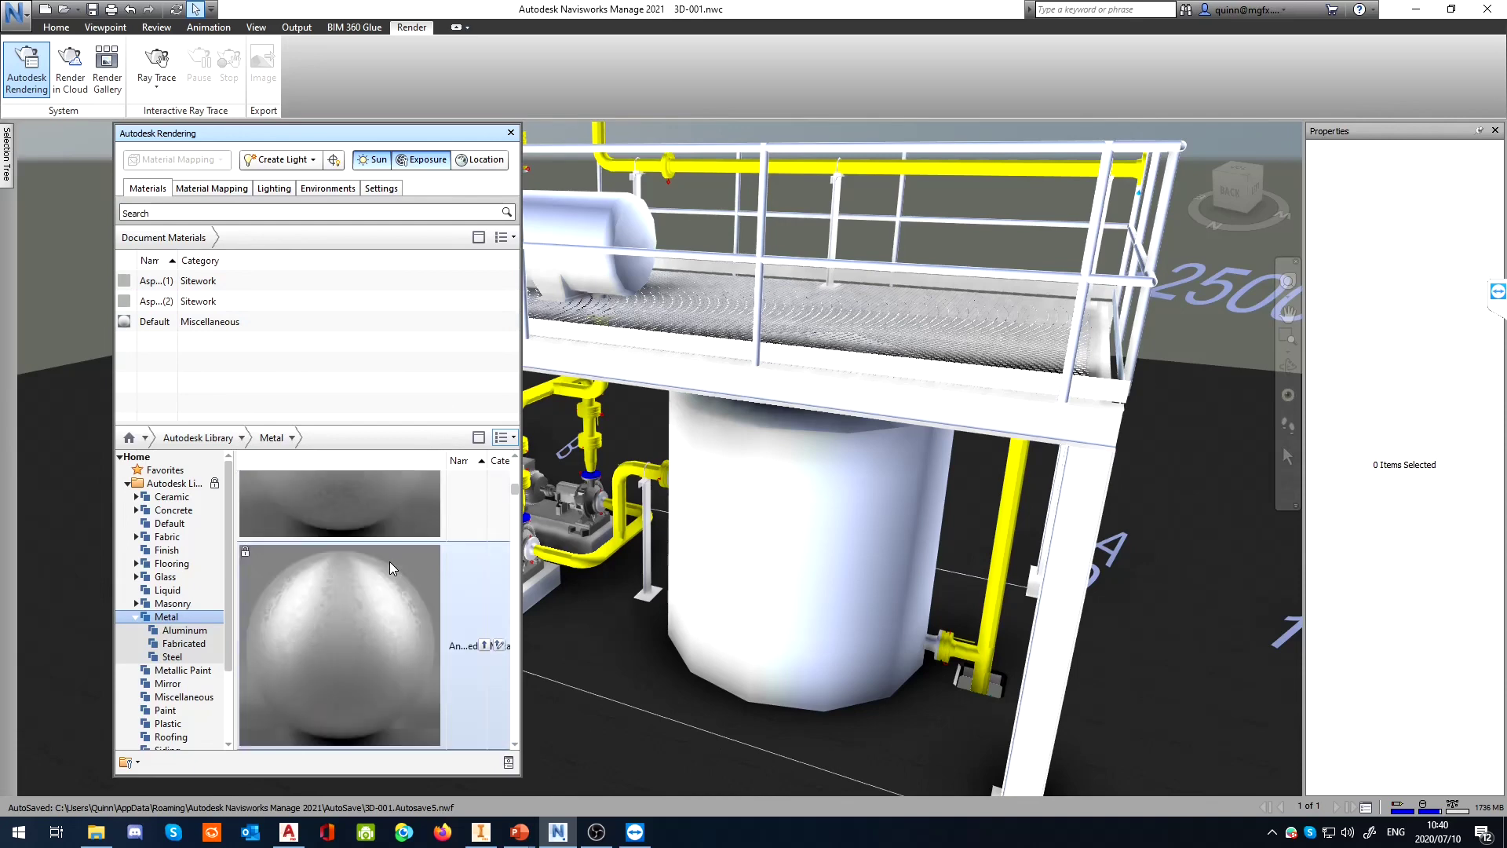
pyautogui.scroll(2, 391, 567)
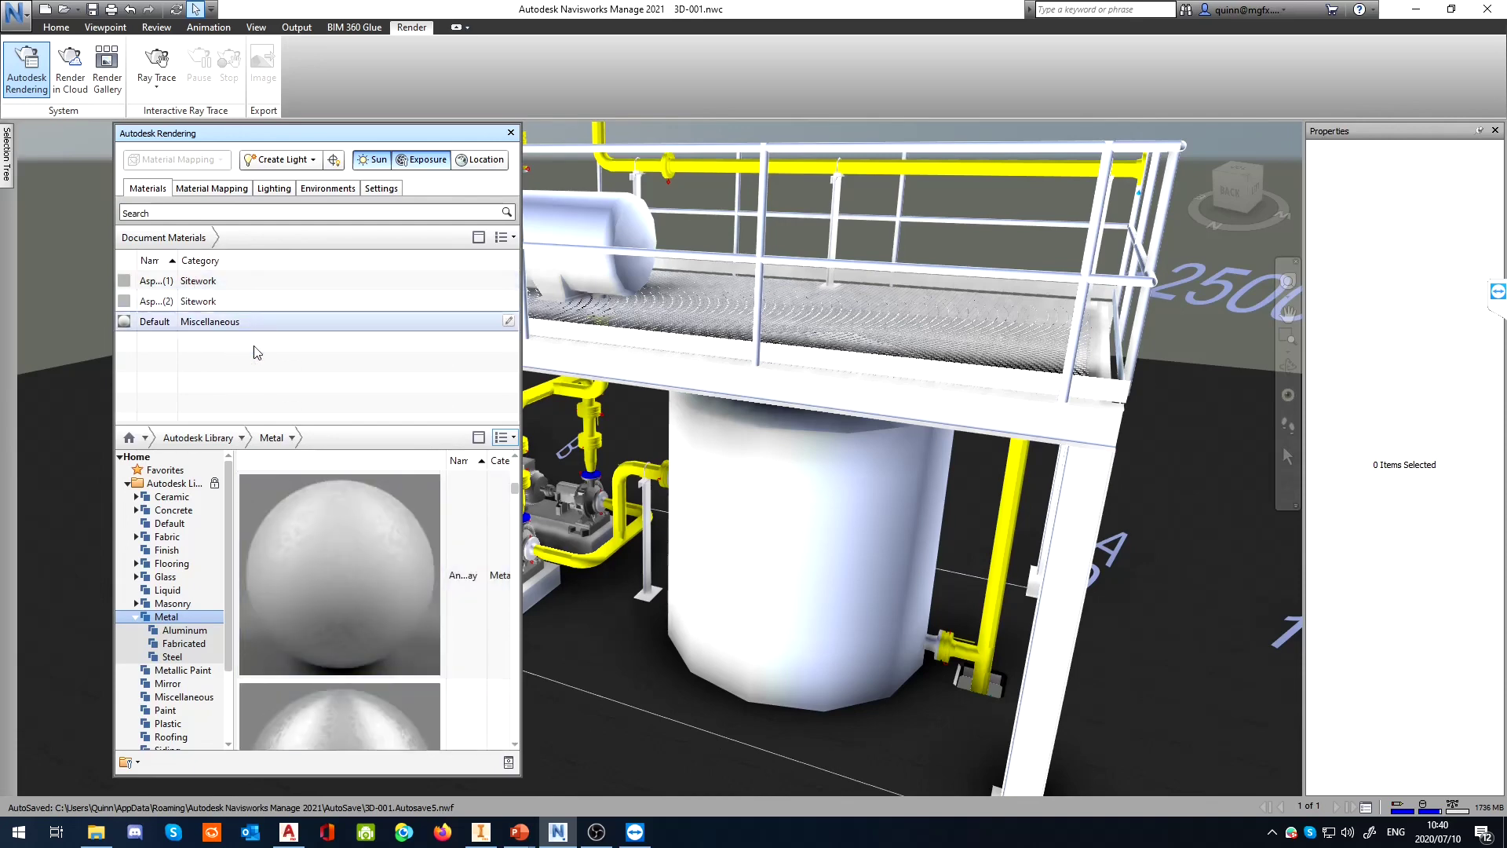
pyautogui.scroll(-2, 348, 543)
pyautogui.moveTo(336, 577); pyautogui.dragTo(787, 578)
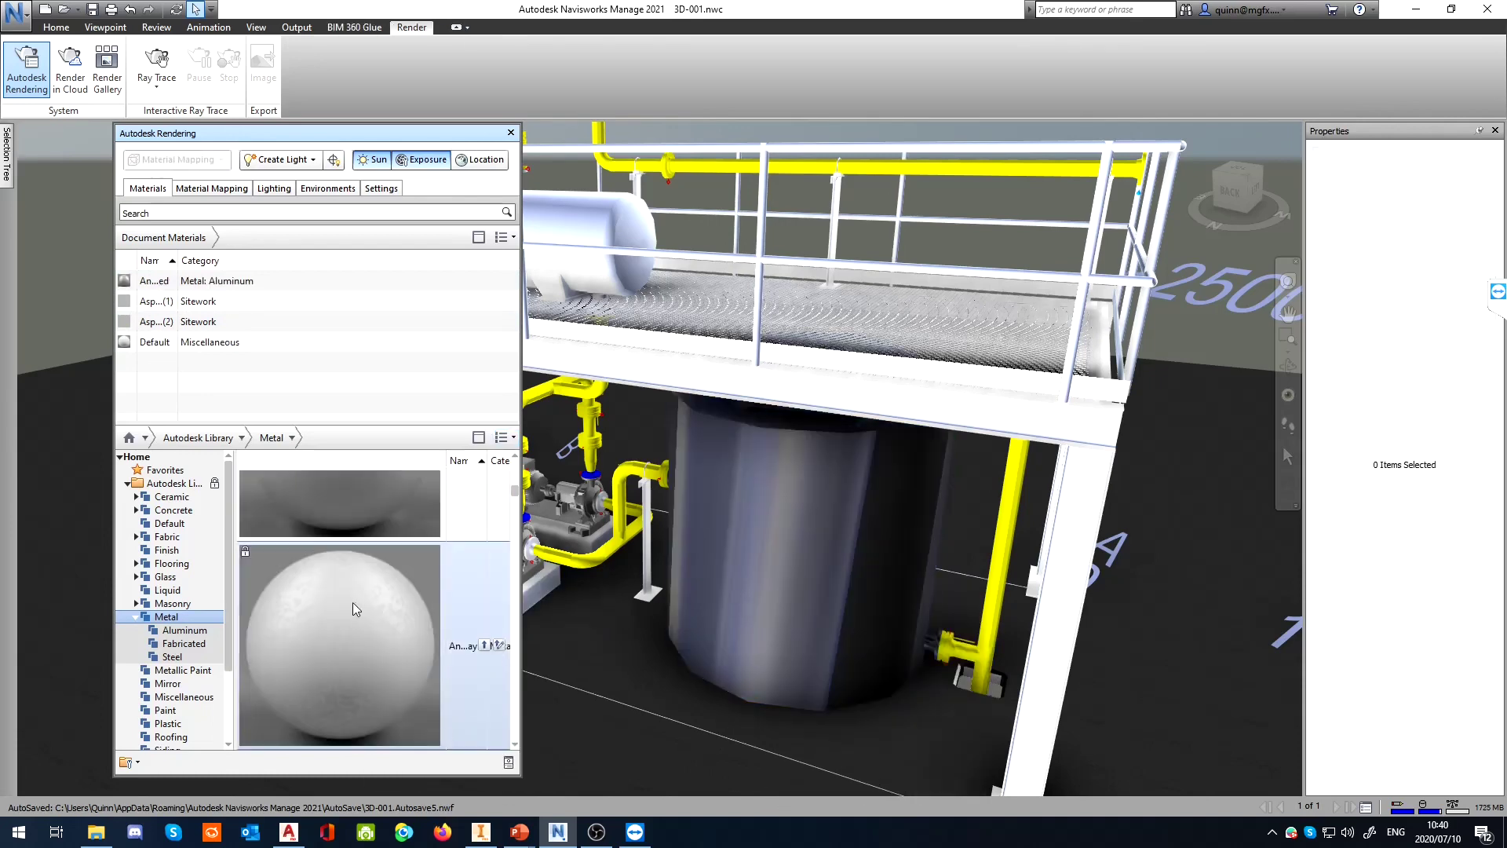
# Close the Autodesk Rendering window, preview the tank and pumps up close with Ray Trace and stop the ray tracing
pyautogui.scroll(-3, 377, 633)
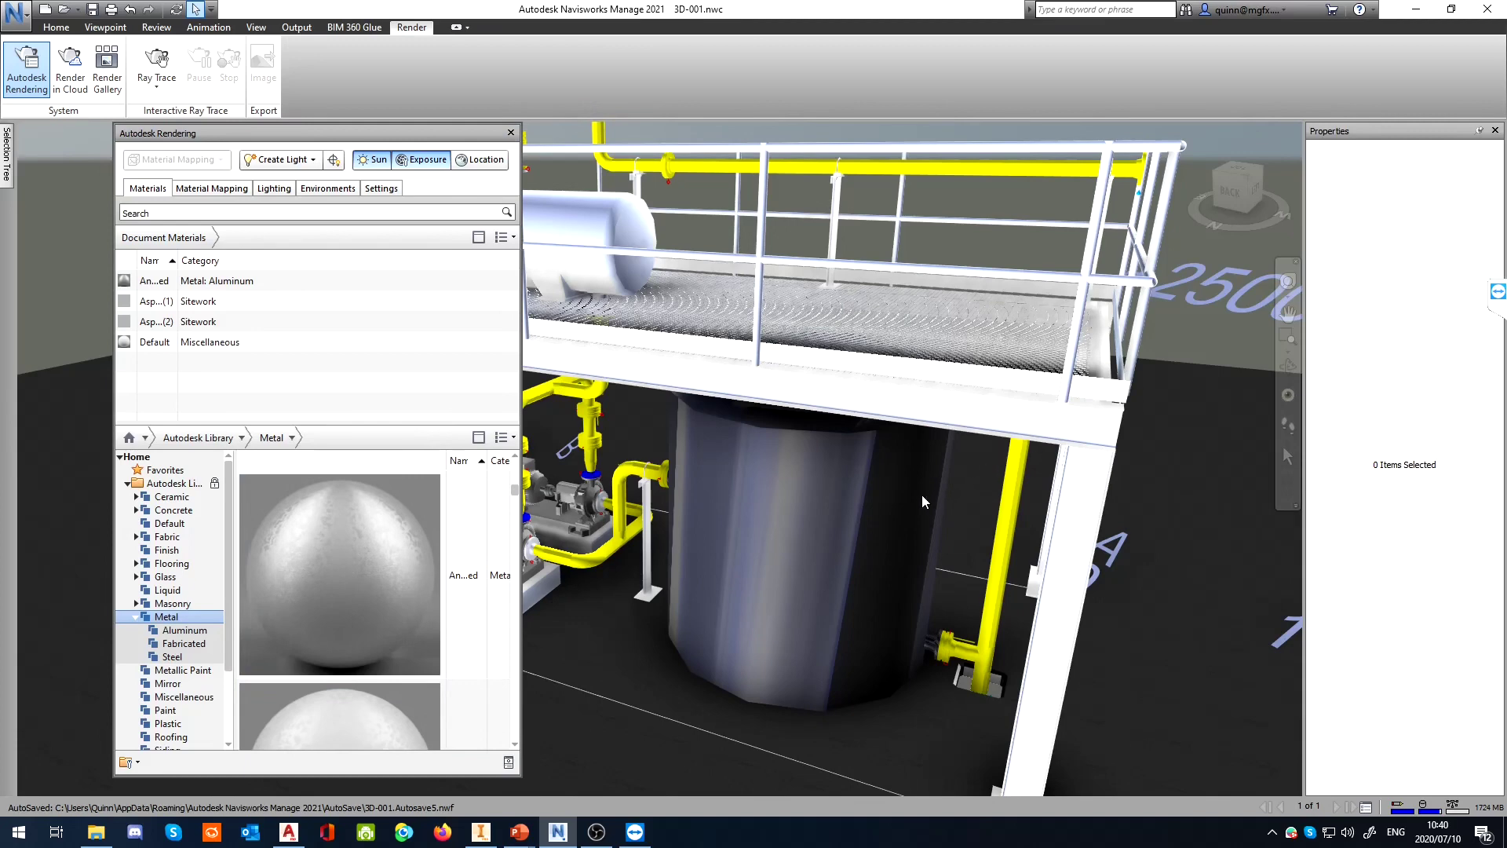
pyautogui.moveTo(861, 512); pyautogui.dragTo(869, 507, button='middle')
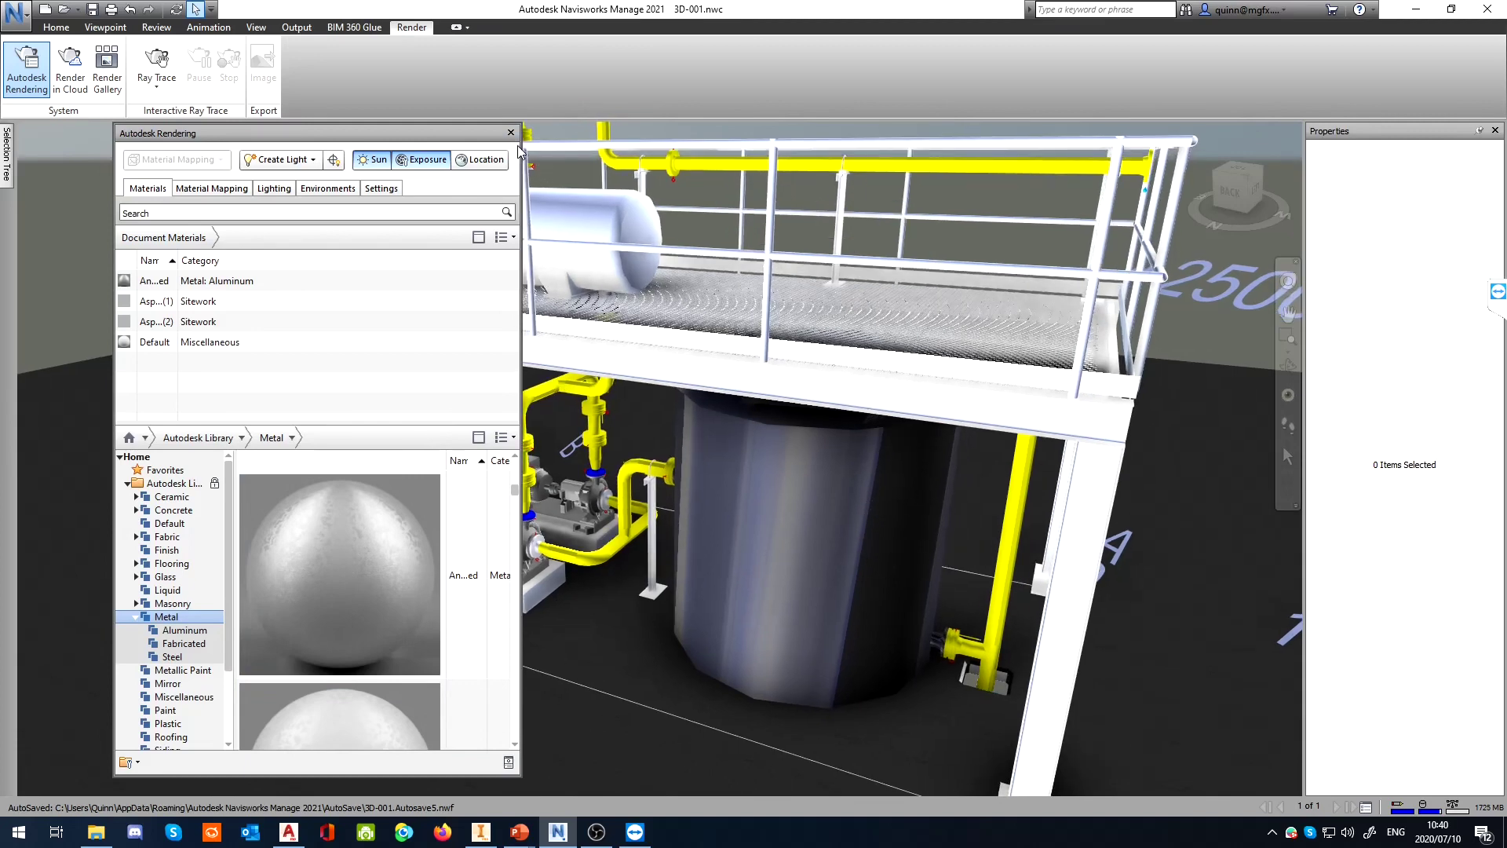
pyautogui.moveTo(808, 432); pyautogui.dragTo(820, 421, button='middle')
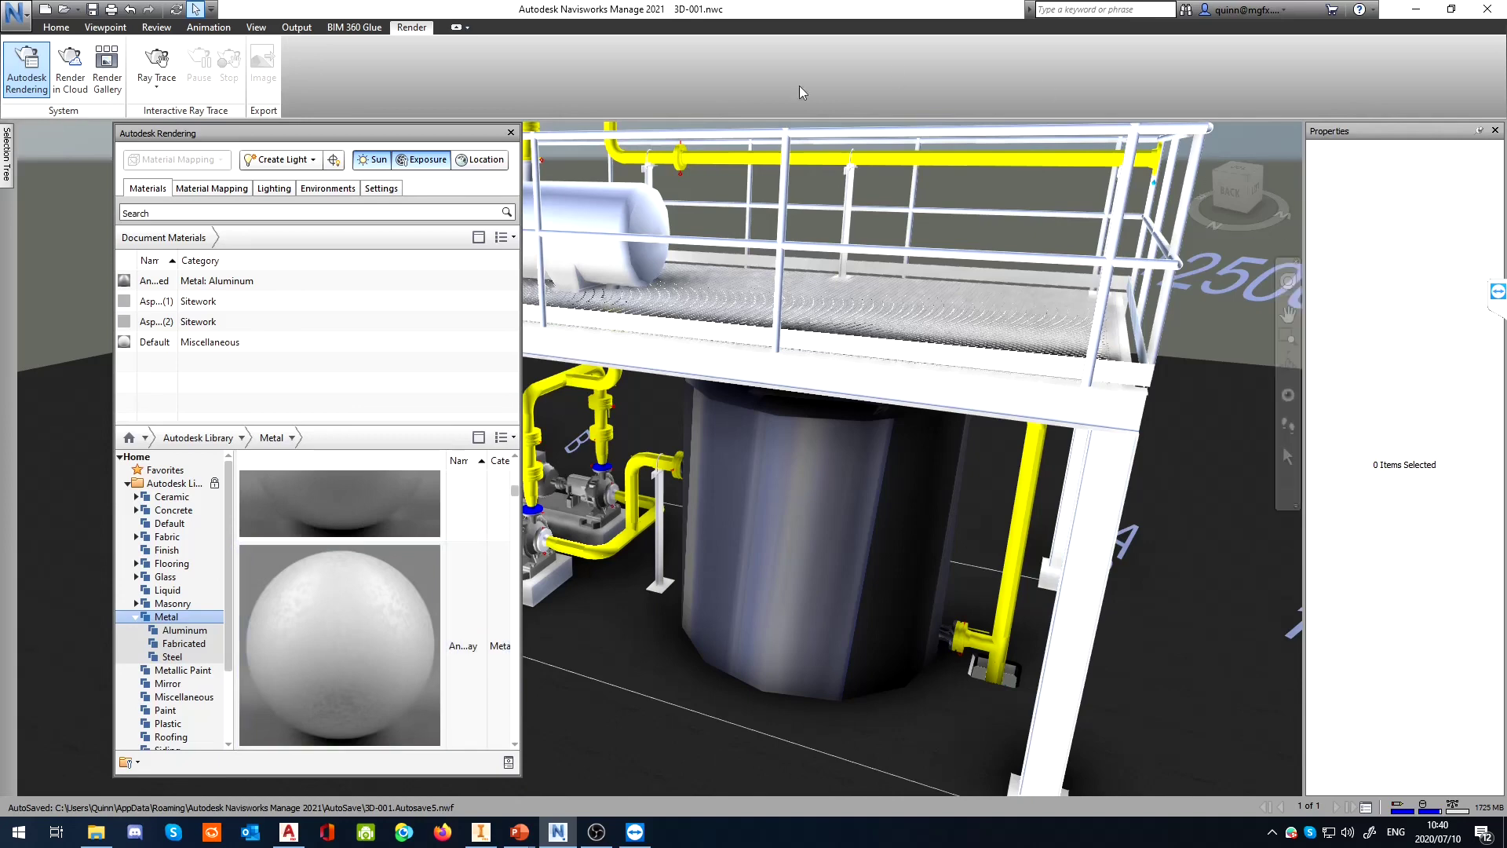
pyautogui.scroll(5, 900, 613)
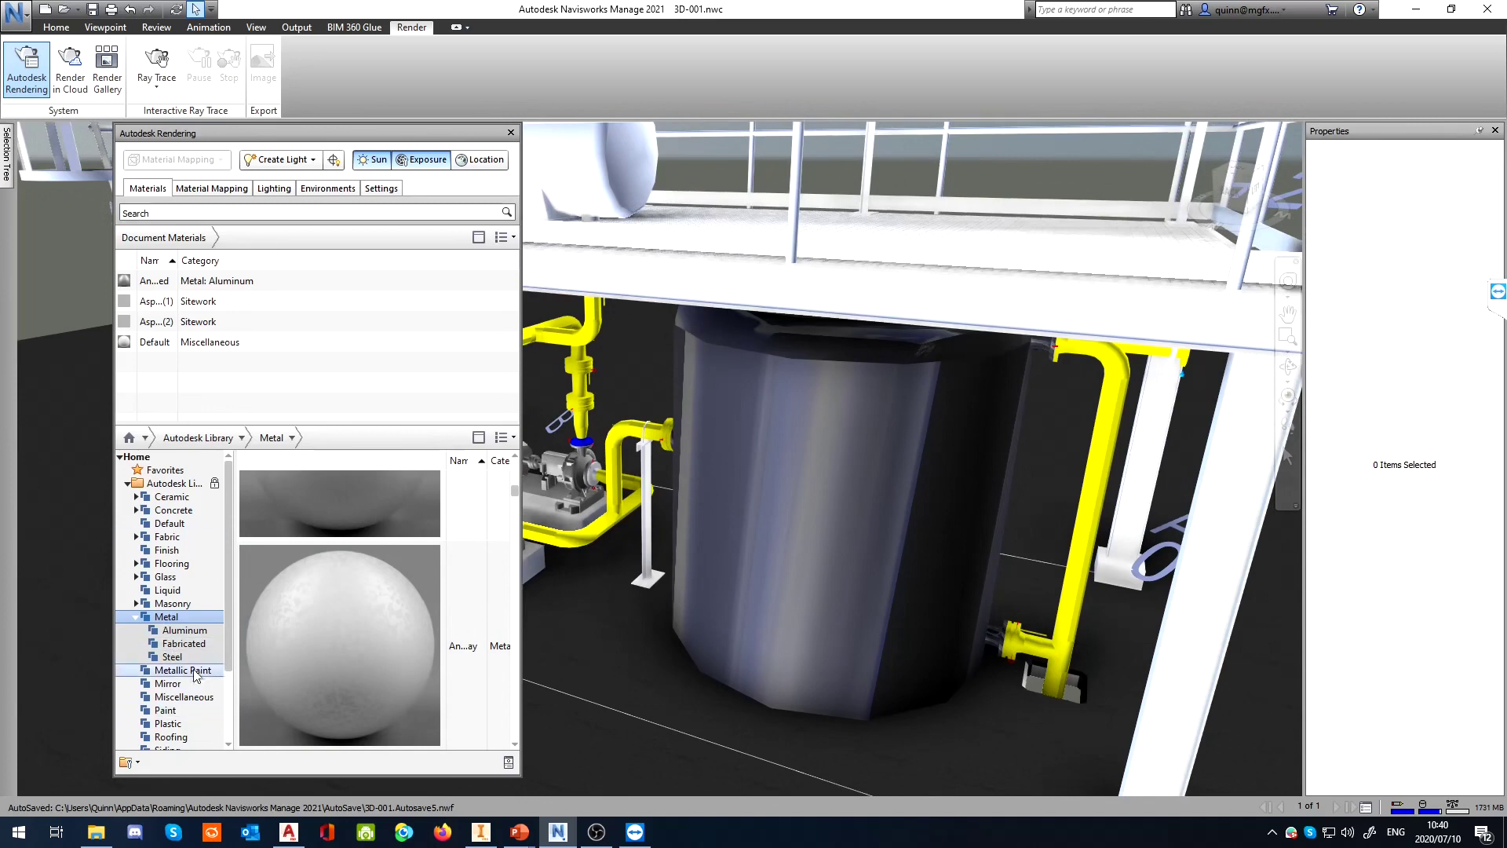
pyautogui.scroll(2, 465, 549)
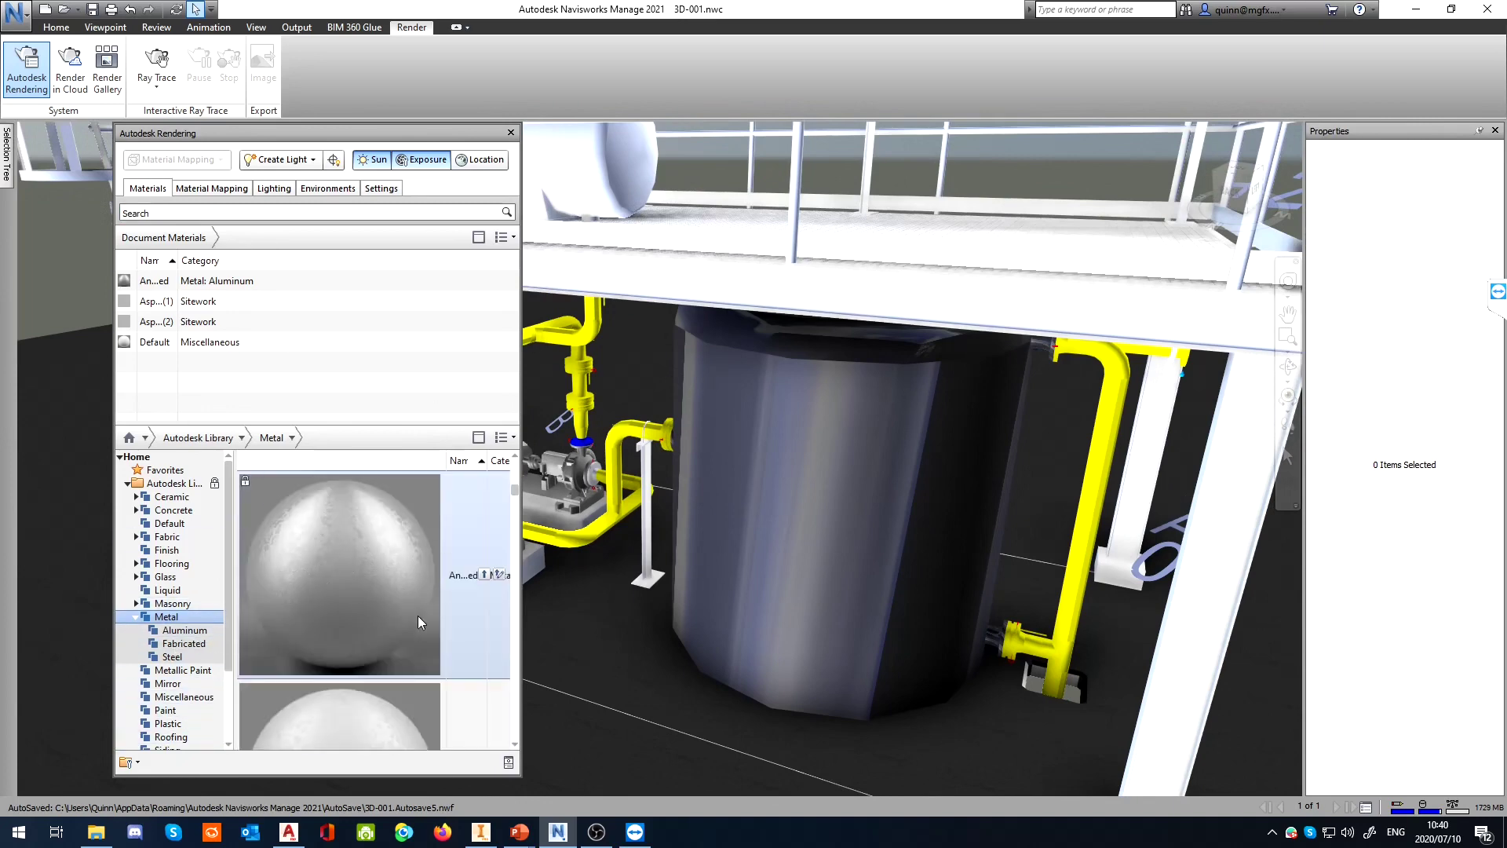
pyautogui.click(511, 134)
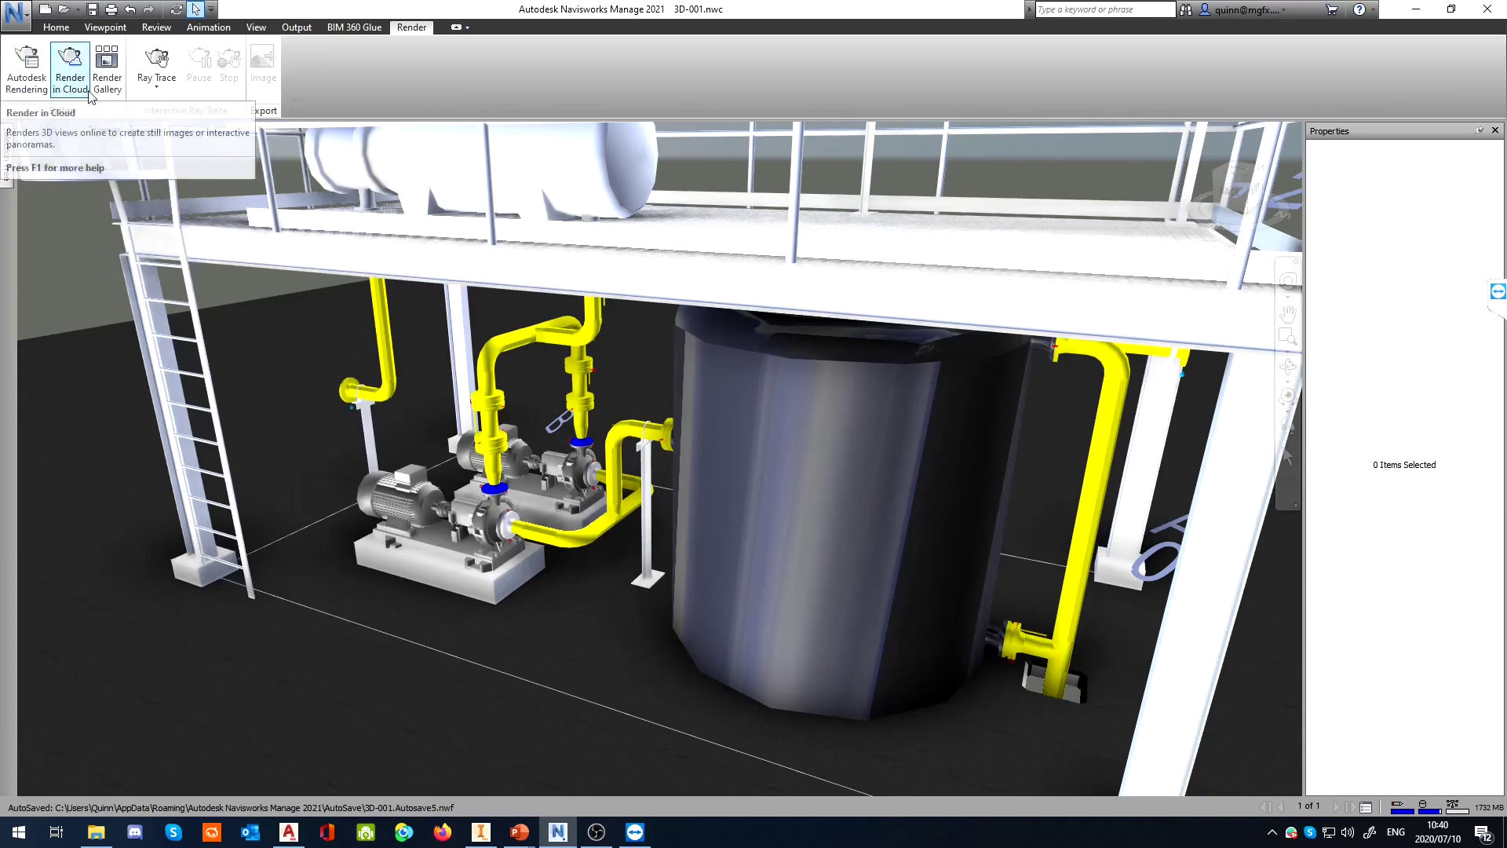
pyautogui.click(160, 86)
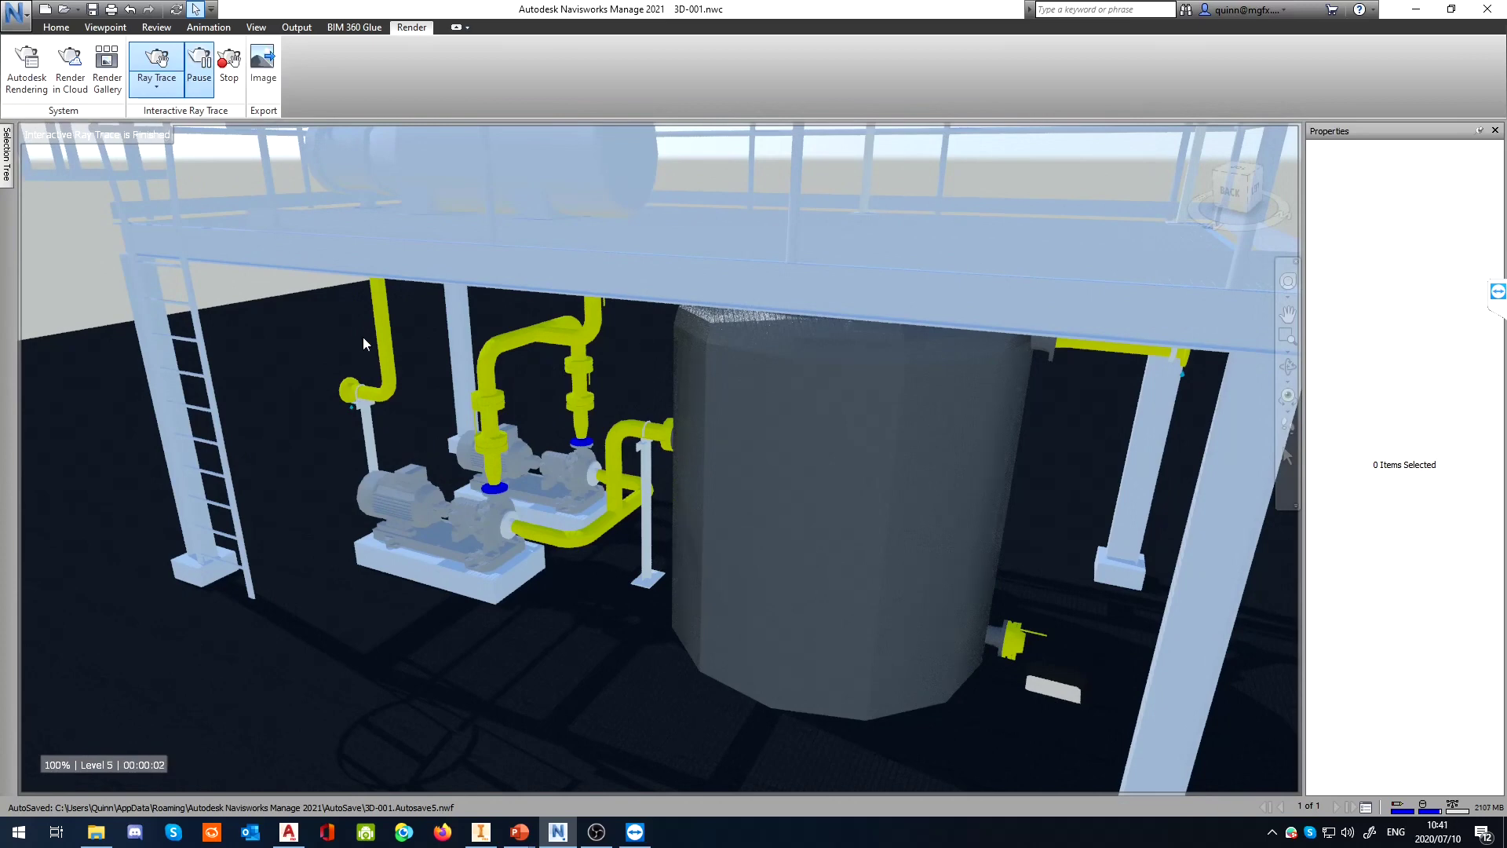
pyautogui.click(228, 63)
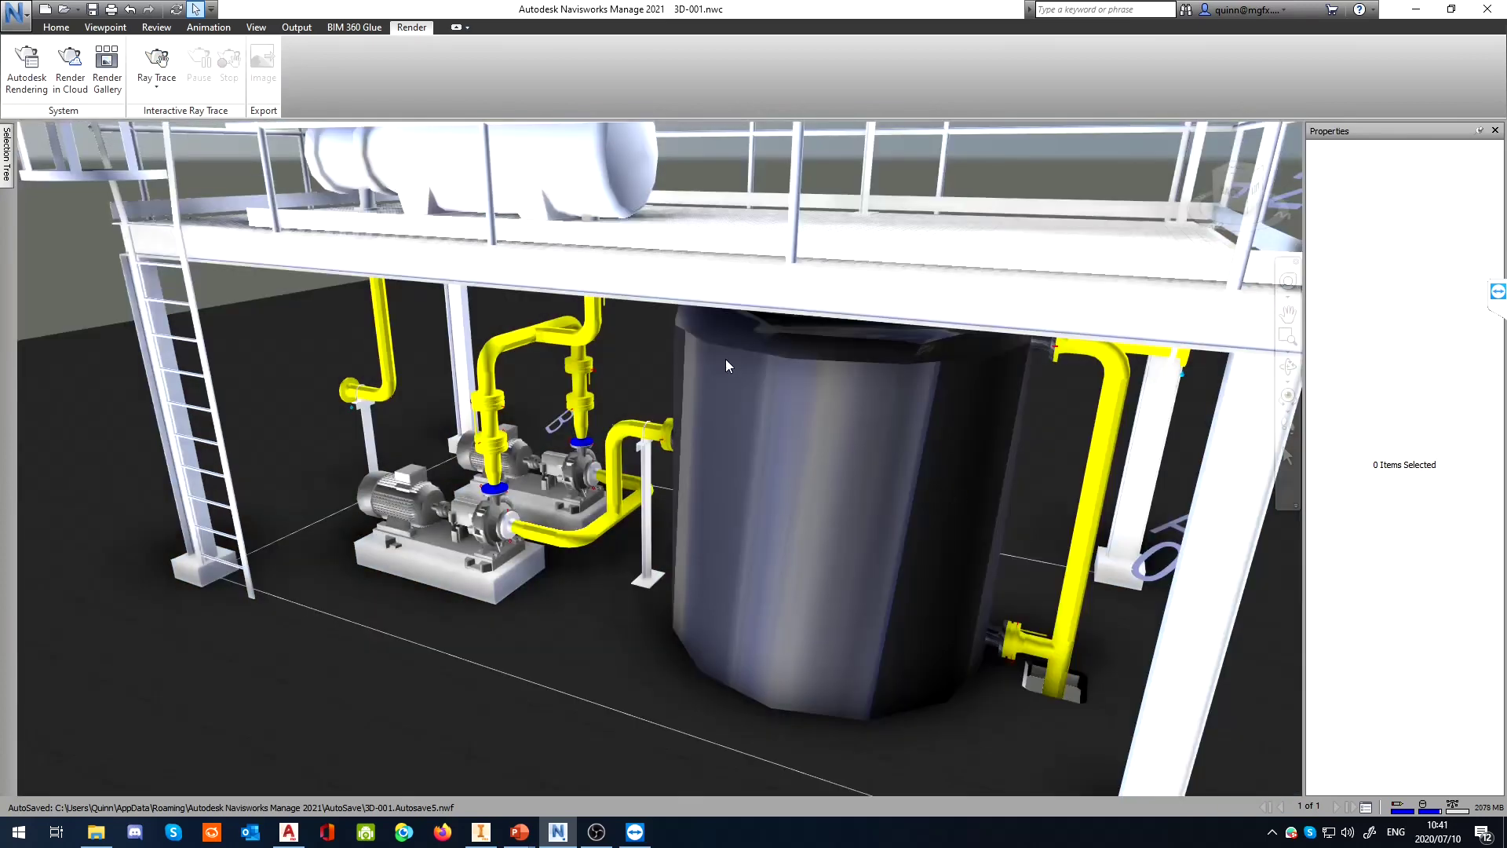
# Check the Tips and tricks slide in PowerPoint, switch back to Navisworks and look for saved viewpoints in the current file
pyautogui.click(518, 833)
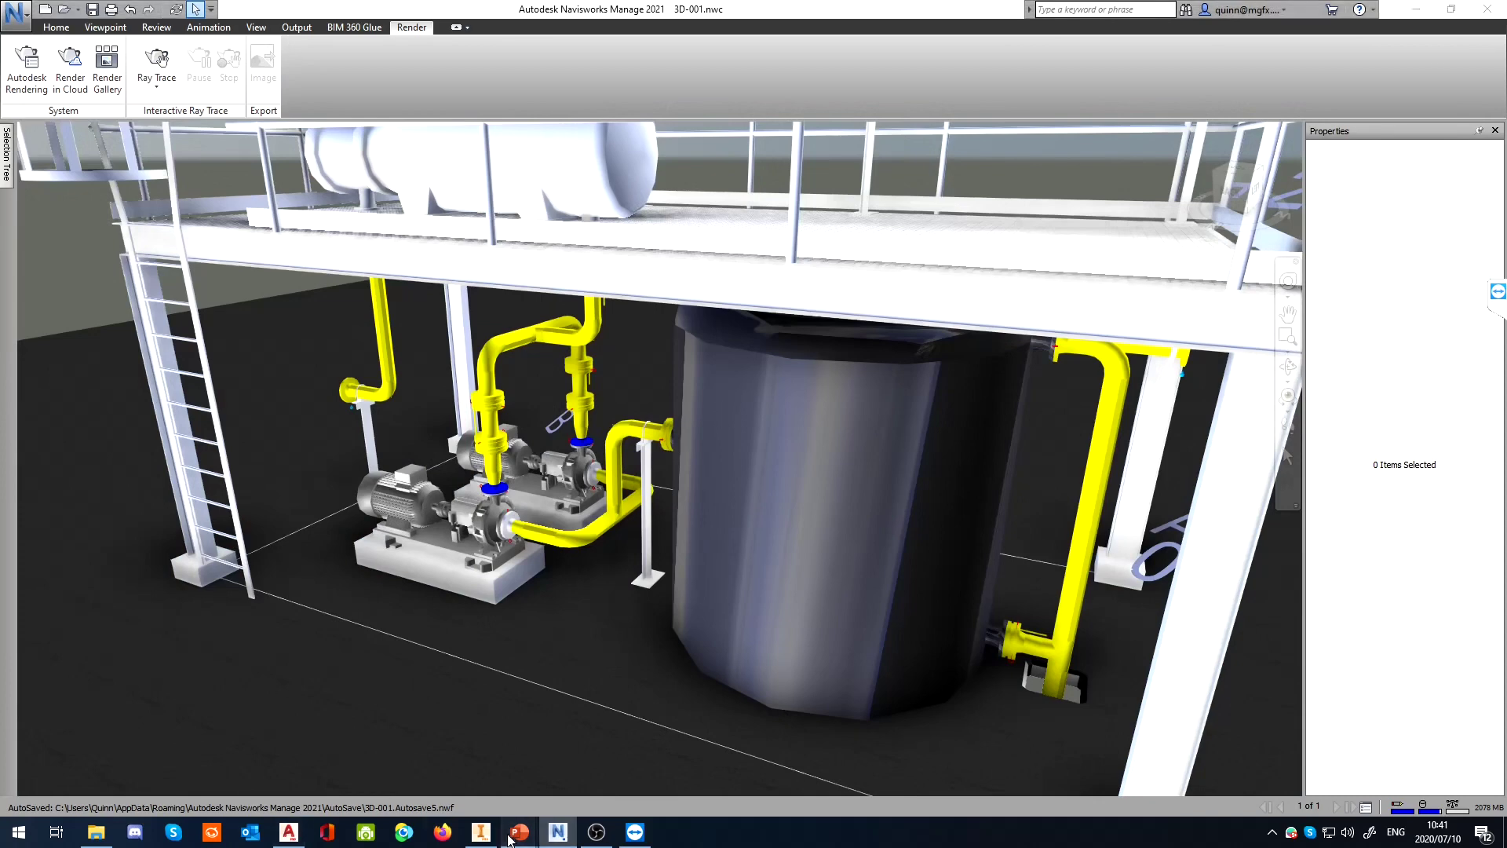
pyautogui.click(585, 779)
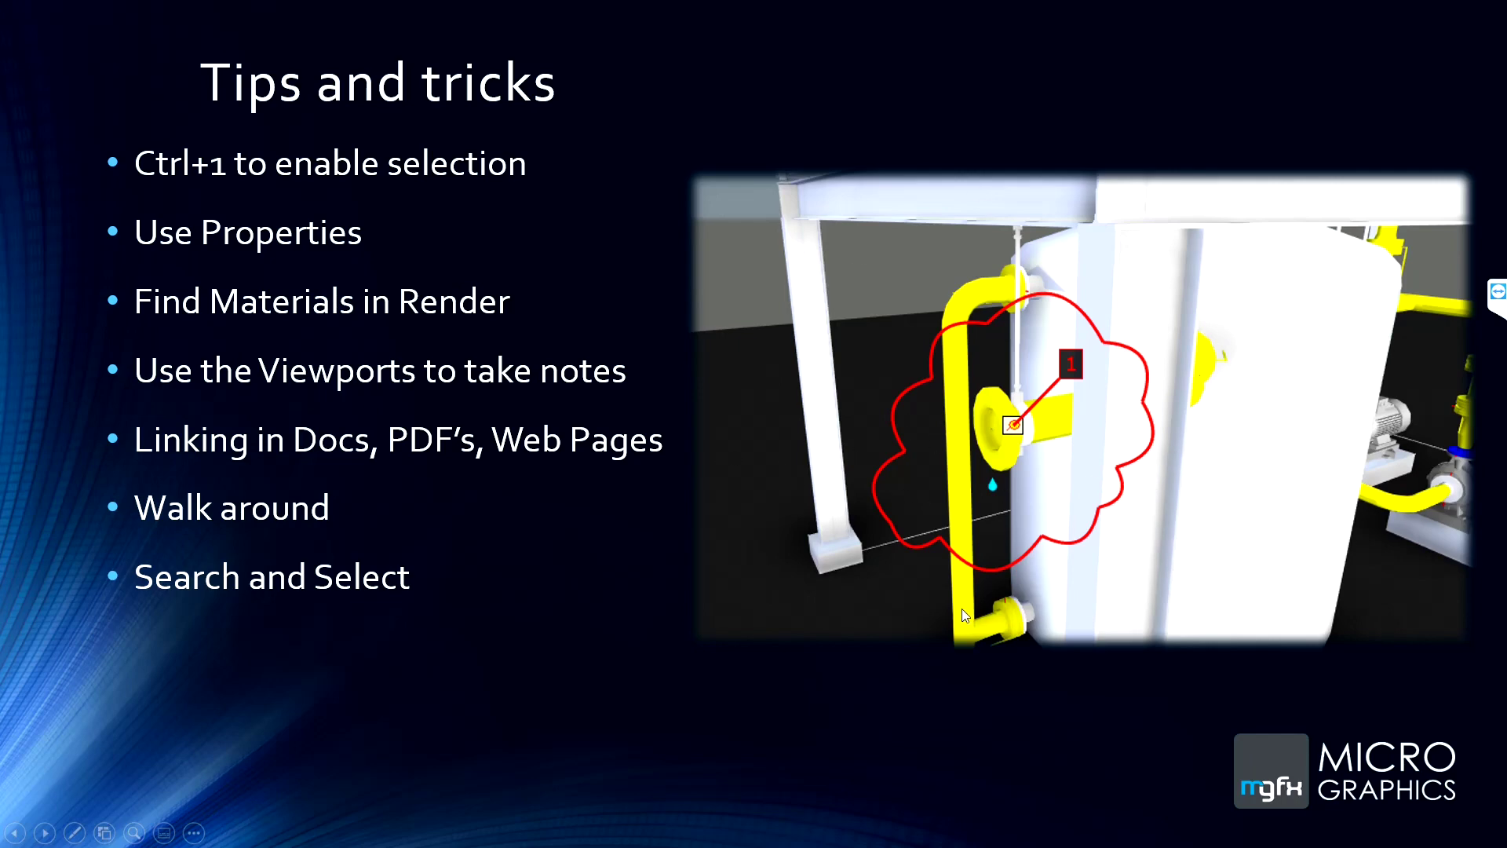
pyautogui.hotkey('alt', 'Tab')
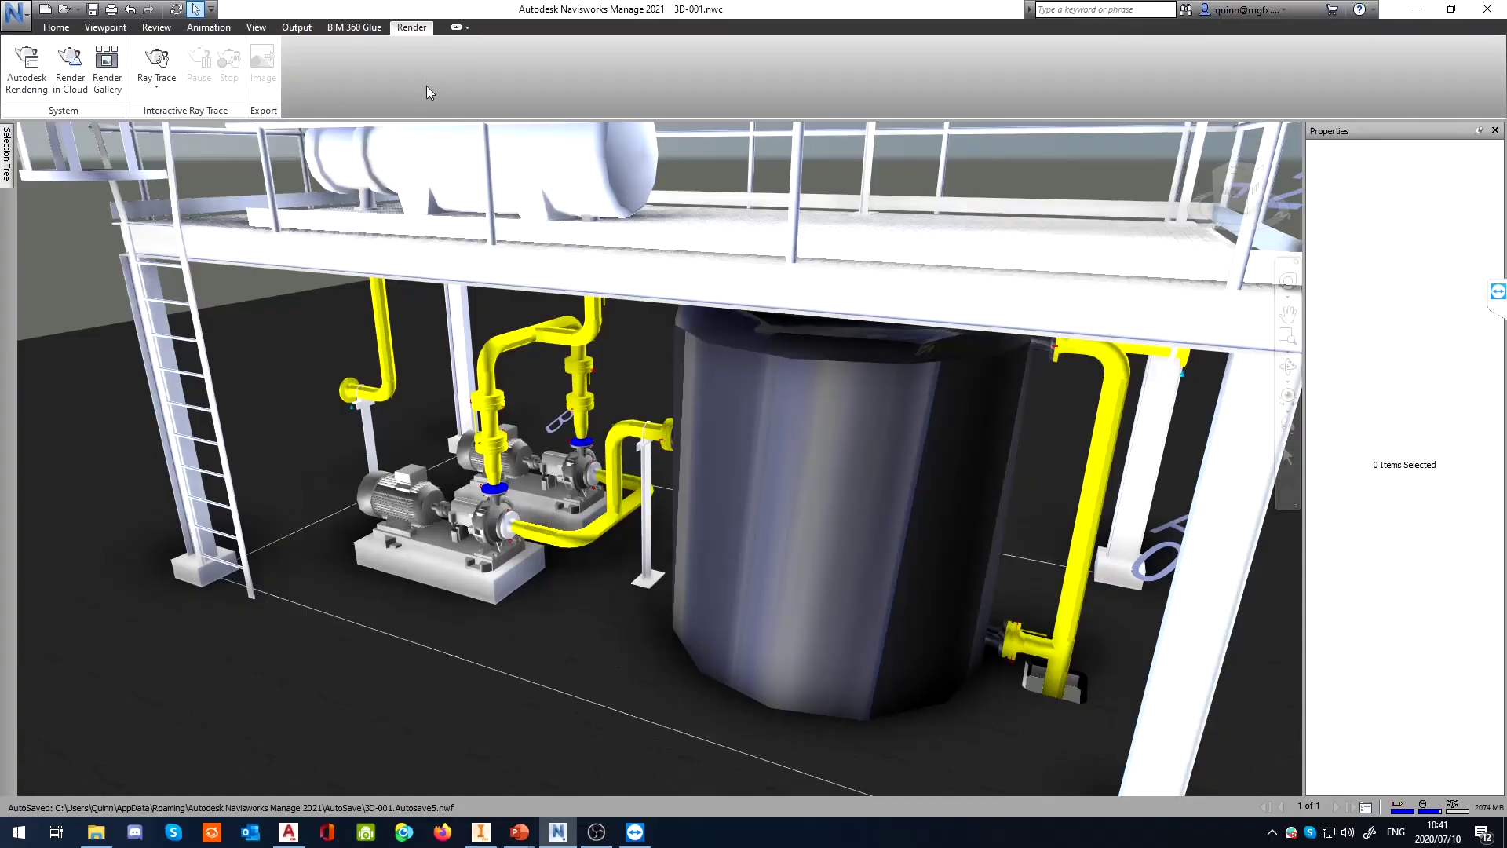
pyautogui.click(106, 27)
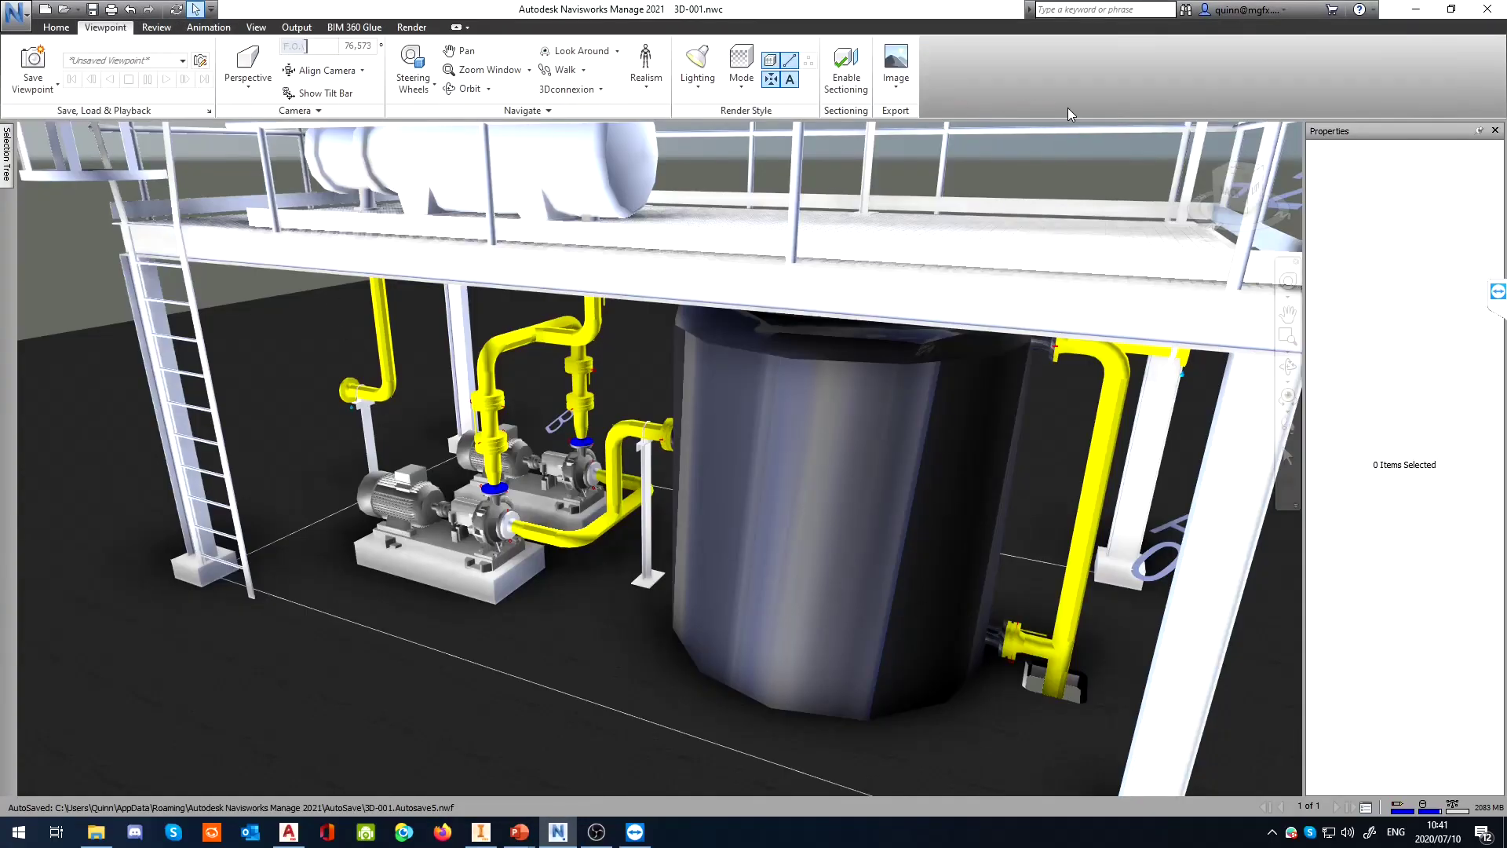
pyautogui.click(150, 61)
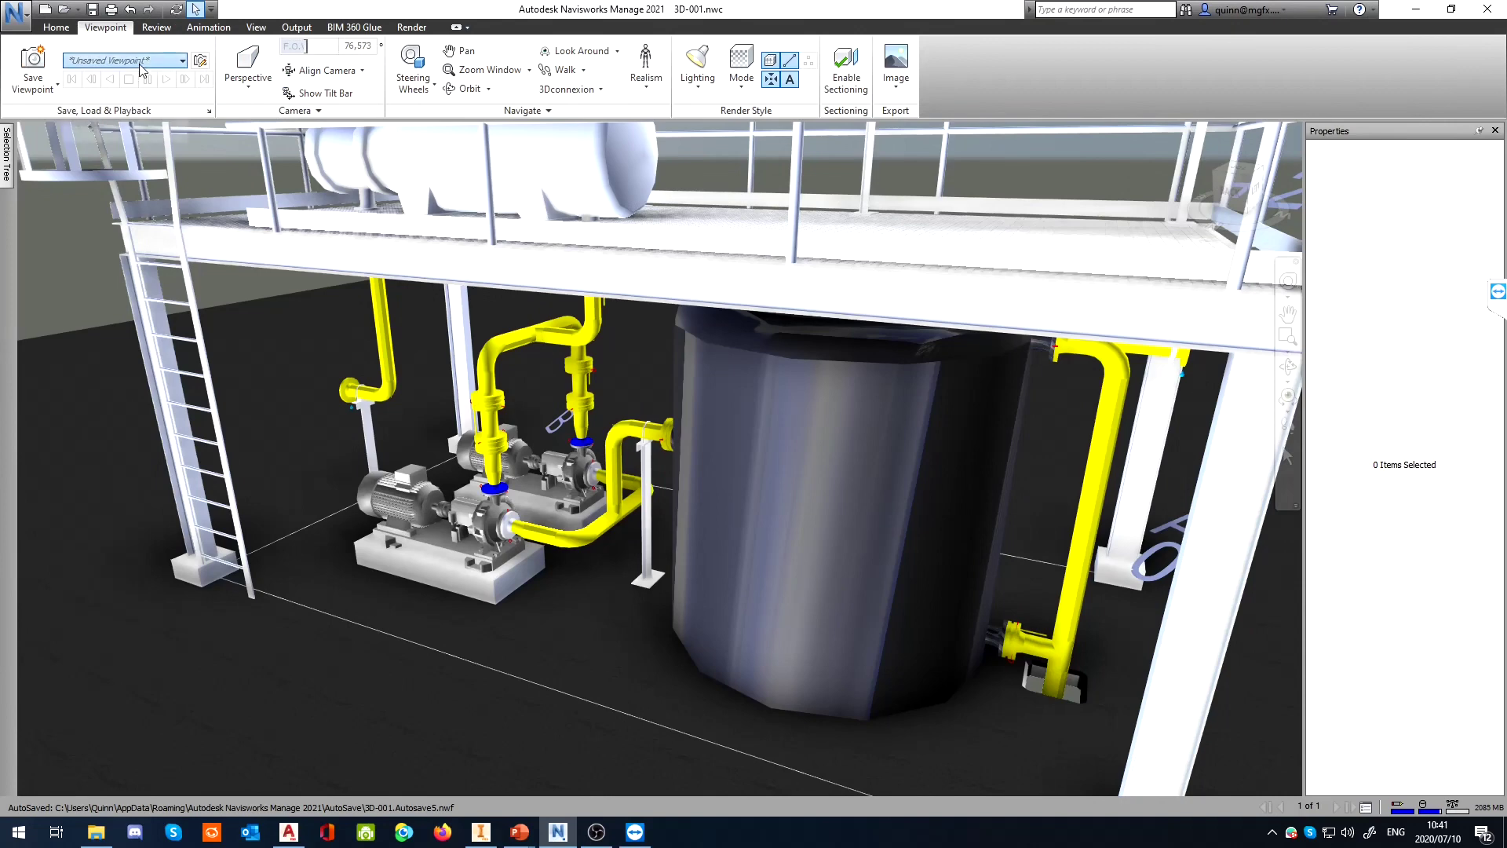
# Open 3D-001.nwd from the Plant3D folder without saving the changes to 3D-001.nwc
pyautogui.click(66, 11)
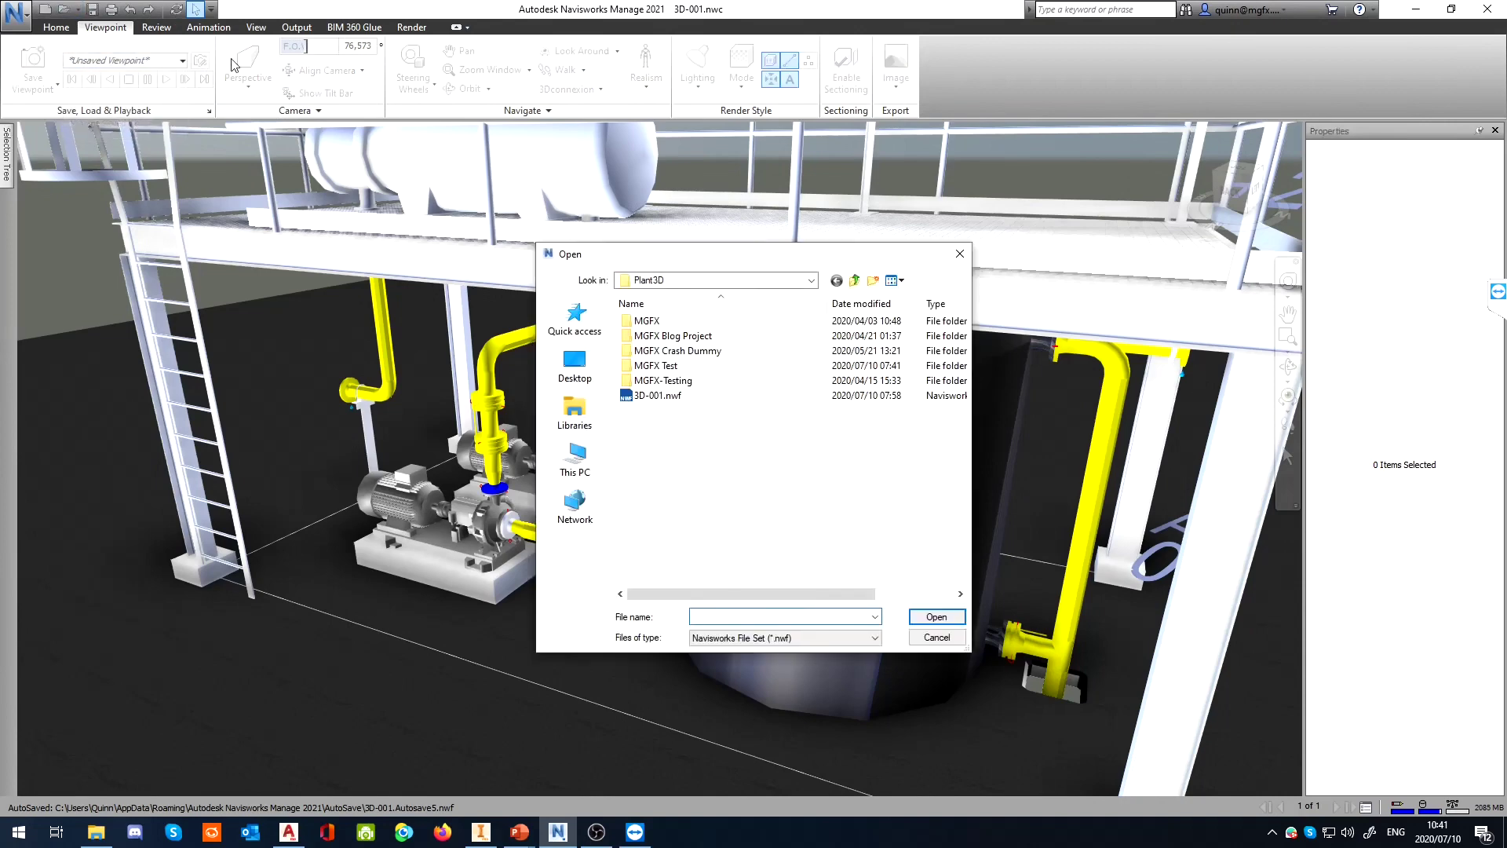
pyautogui.click(817, 638)
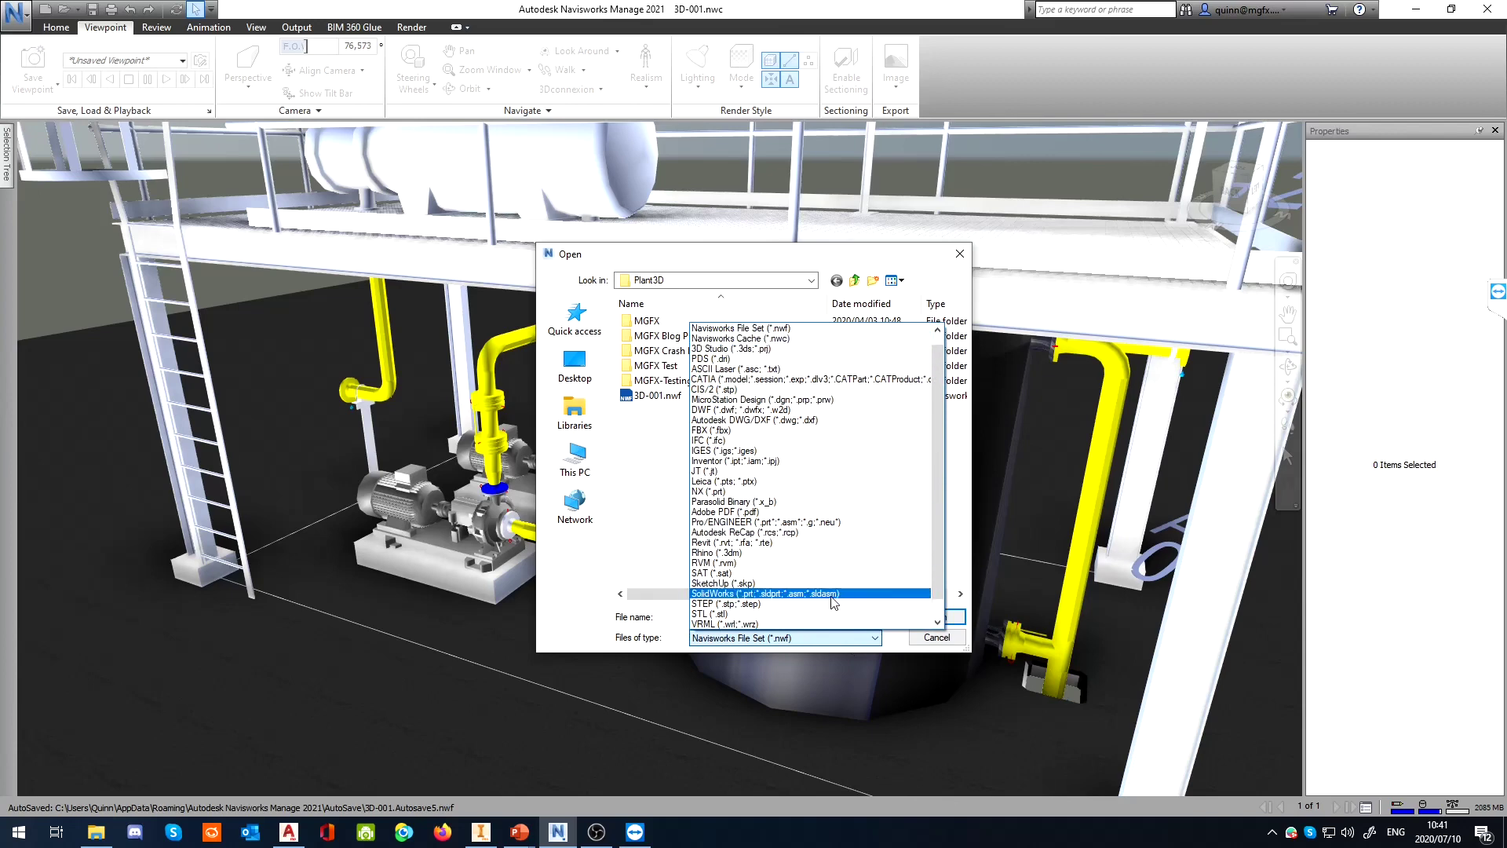
pyautogui.scroll(3, 742, 481)
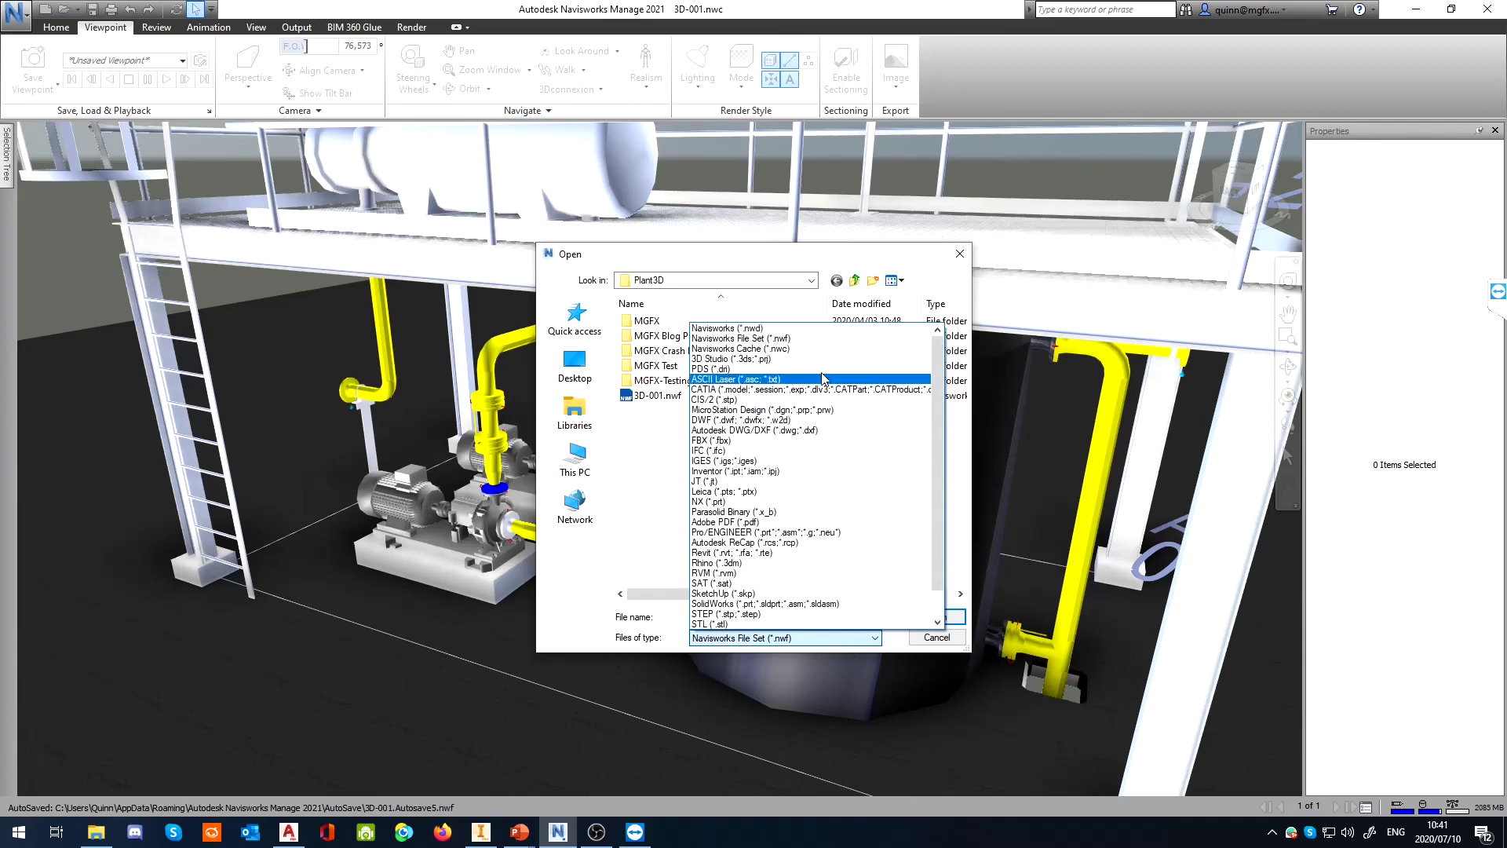
pyautogui.click(744, 417)
pyautogui.doubleClick(680, 394)
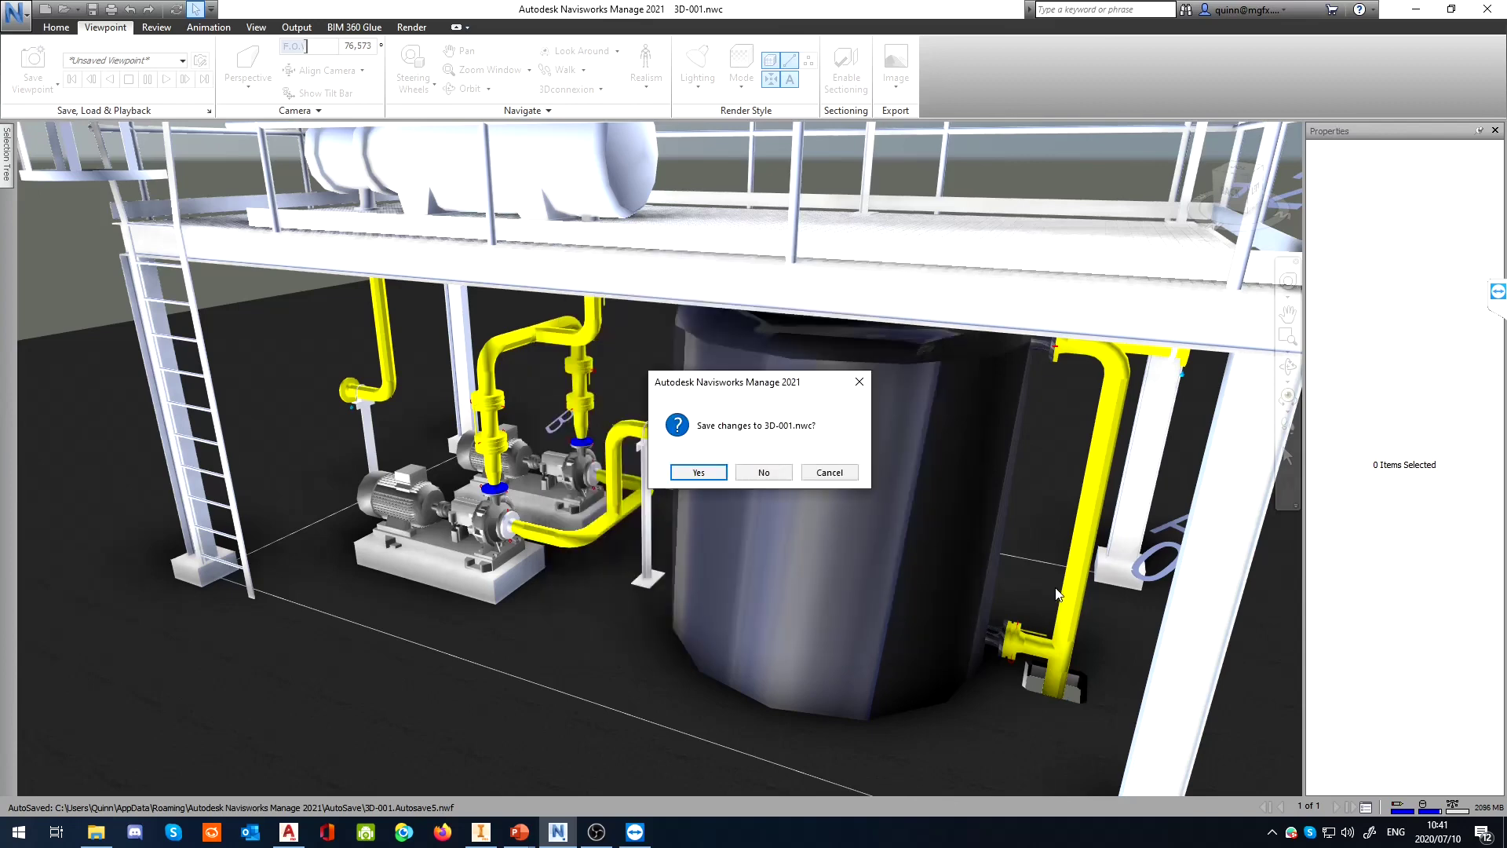
pyautogui.click(769, 475)
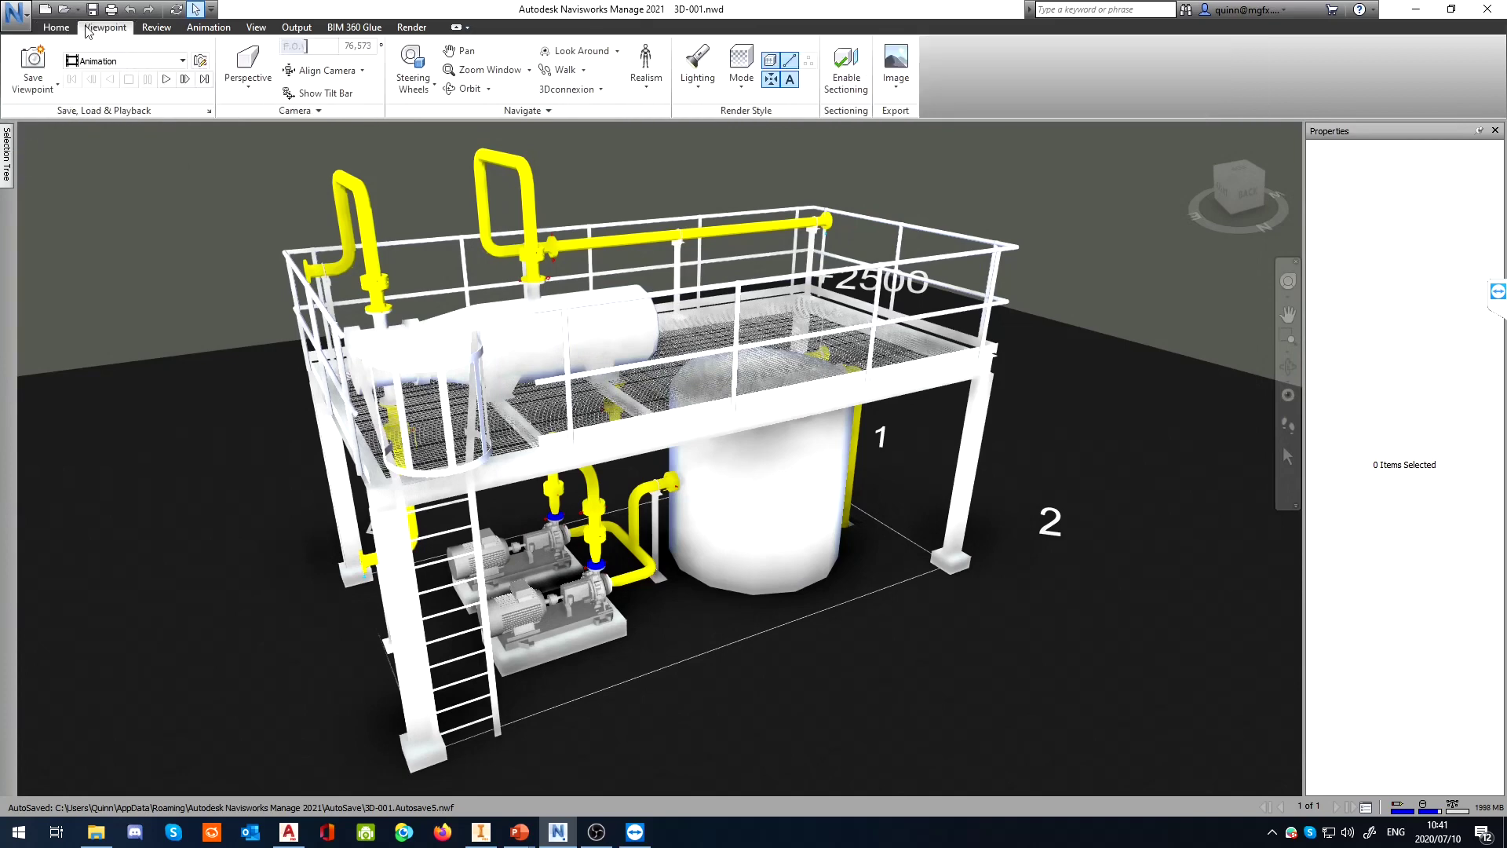
# Show the saved viewpoint View On Flange and return to the saved Animation view
pyautogui.click(174, 63)
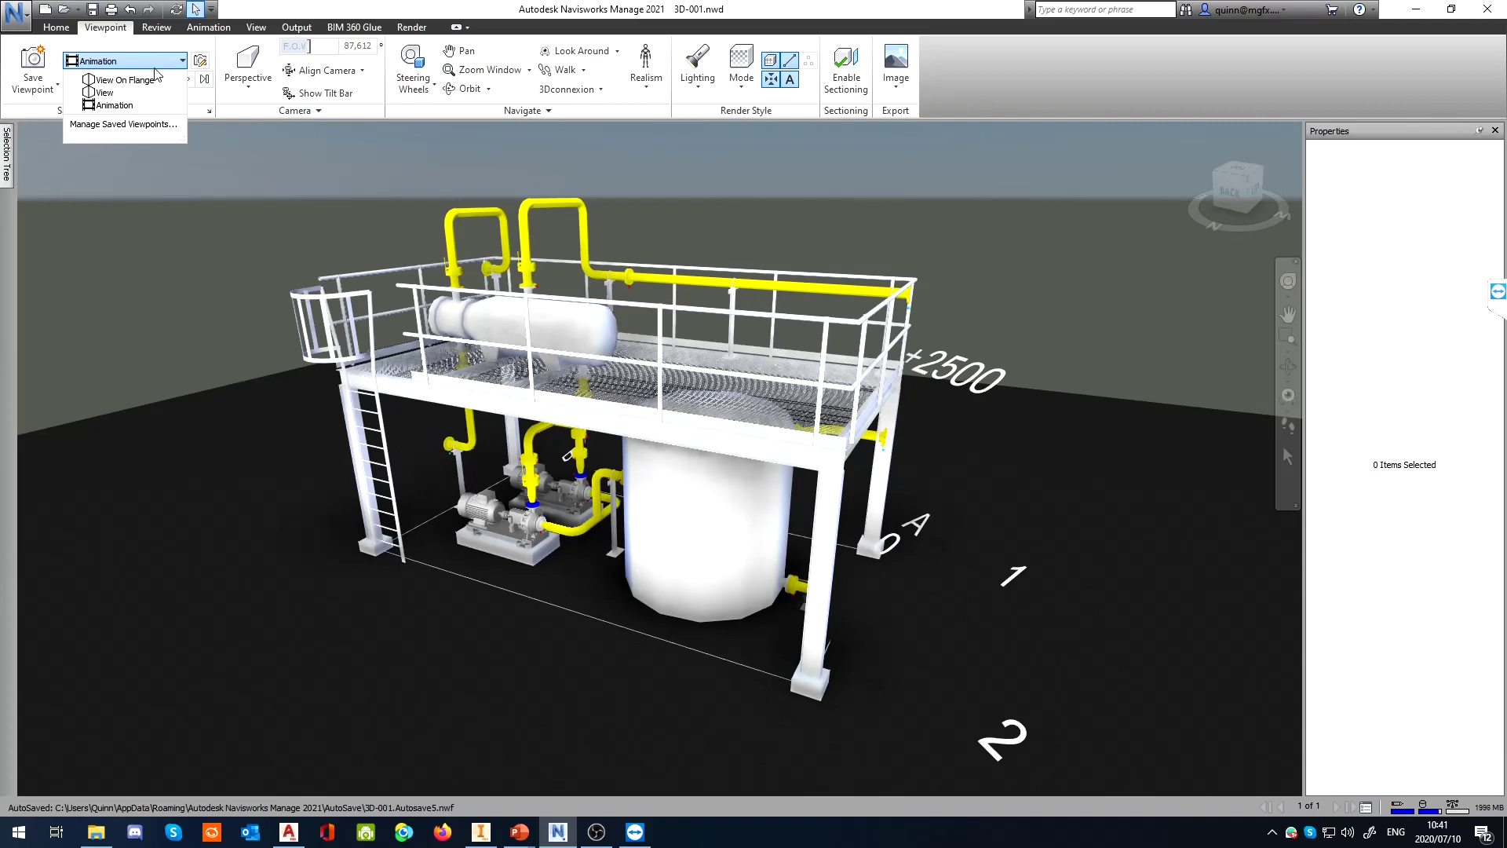
pyautogui.click(124, 80)
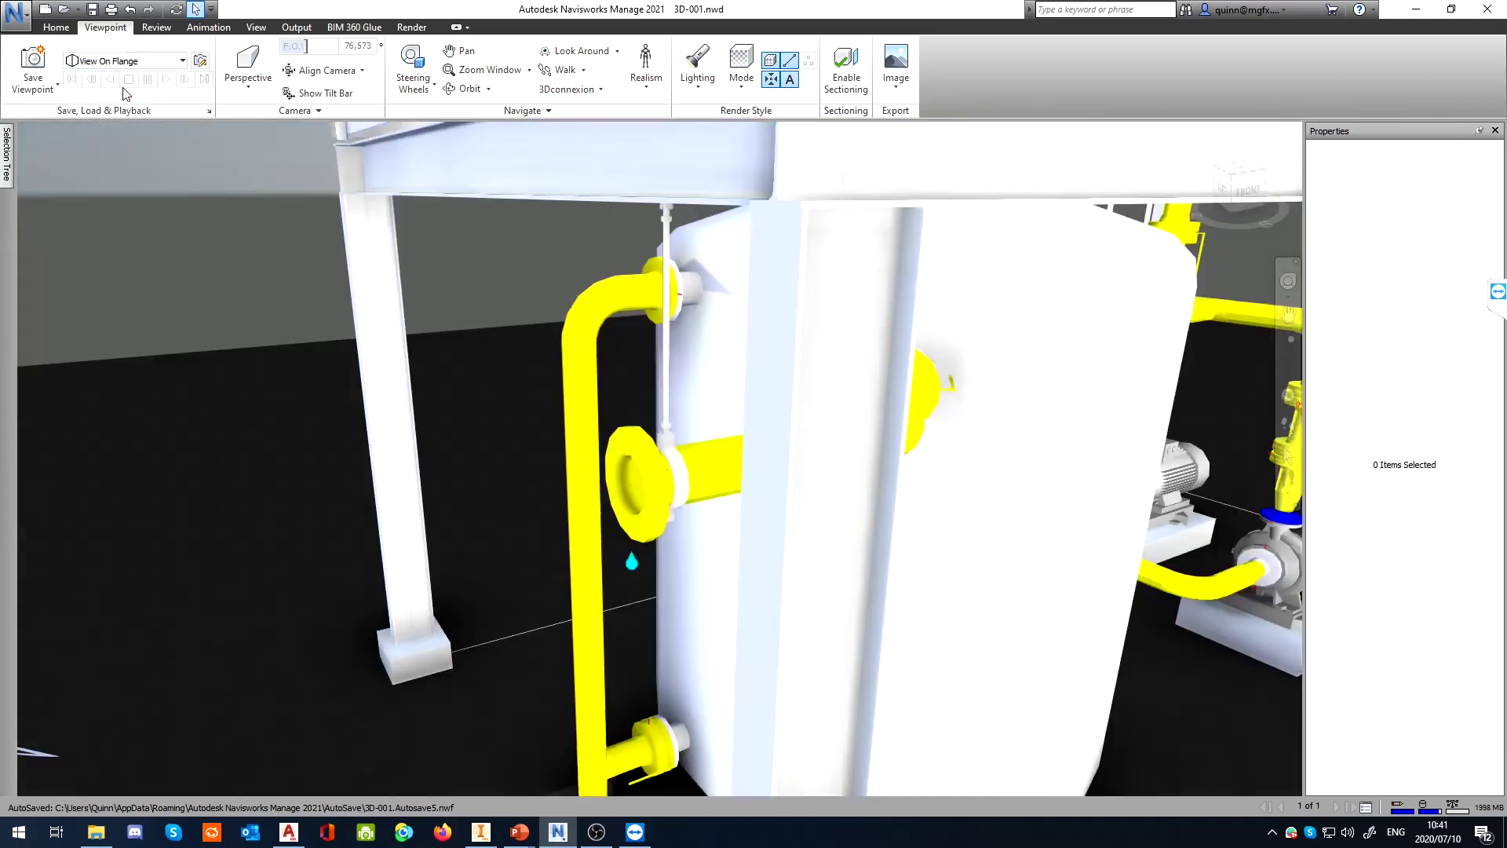
pyautogui.click(175, 62)
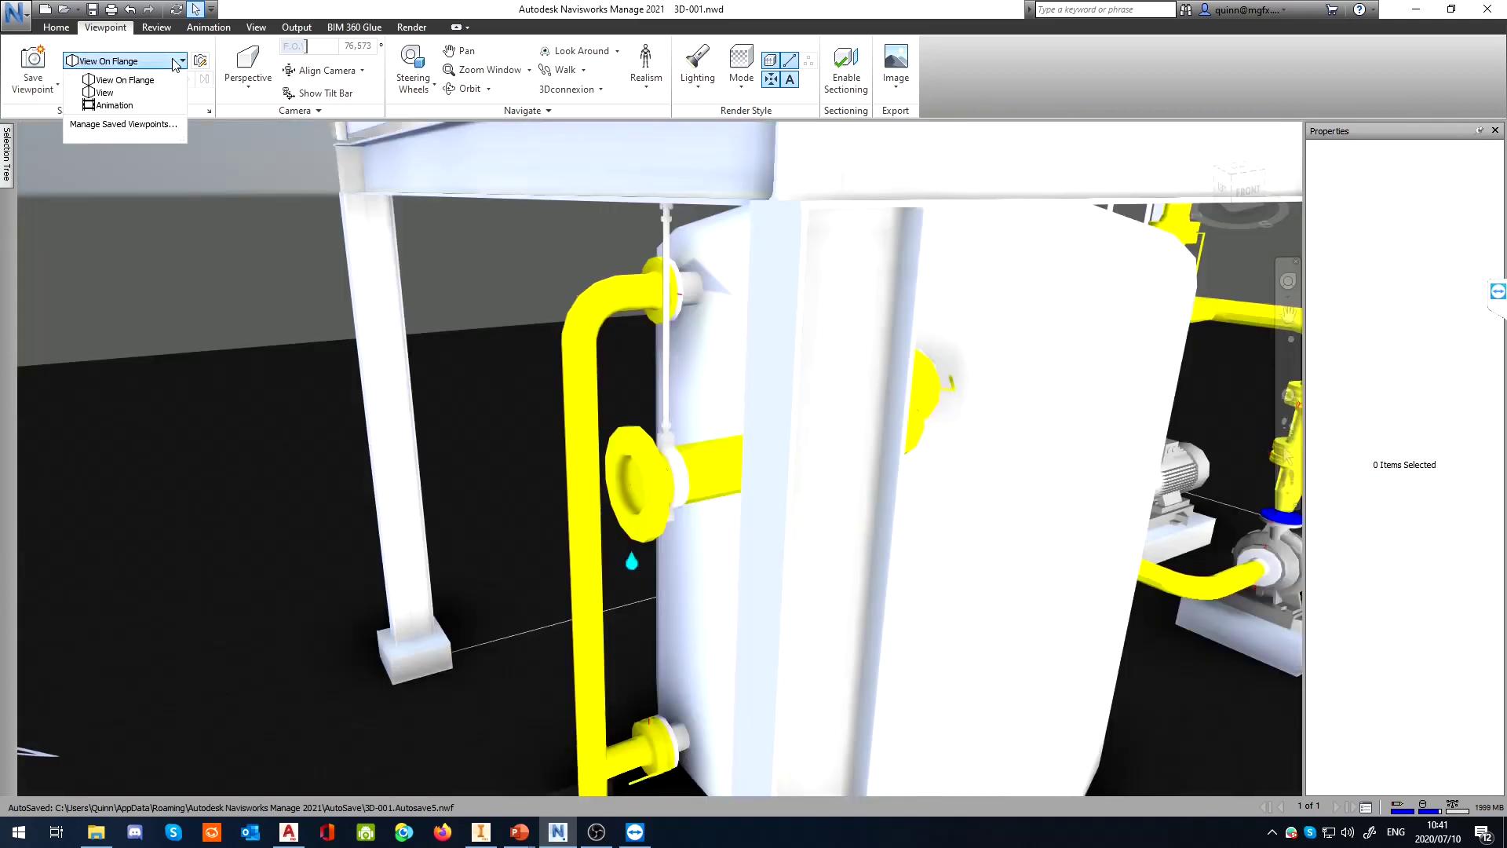
pyautogui.click(126, 80)
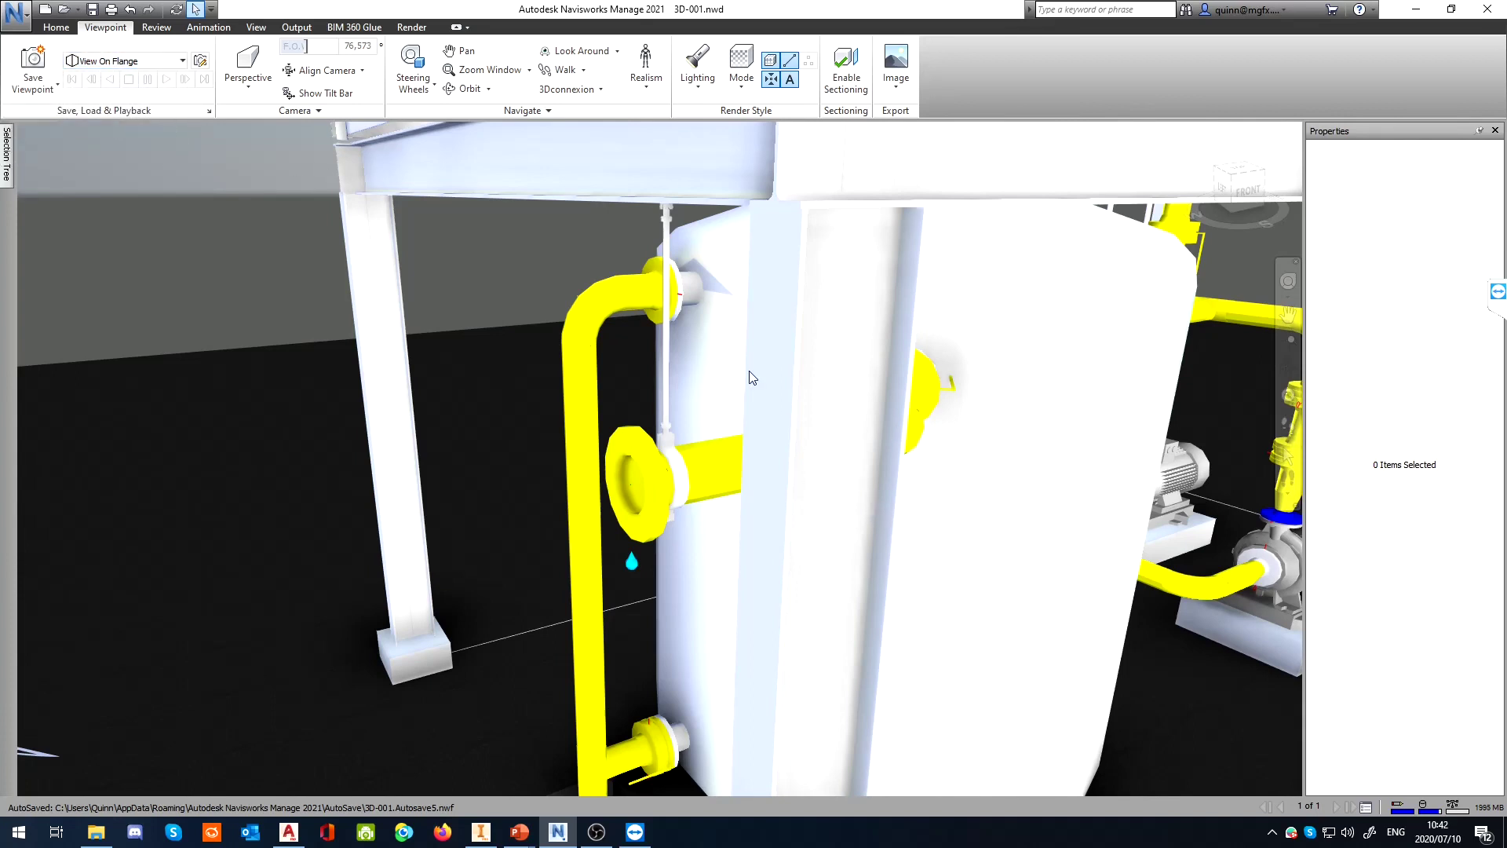
pyautogui.click(133, 60)
pyautogui.click(134, 105)
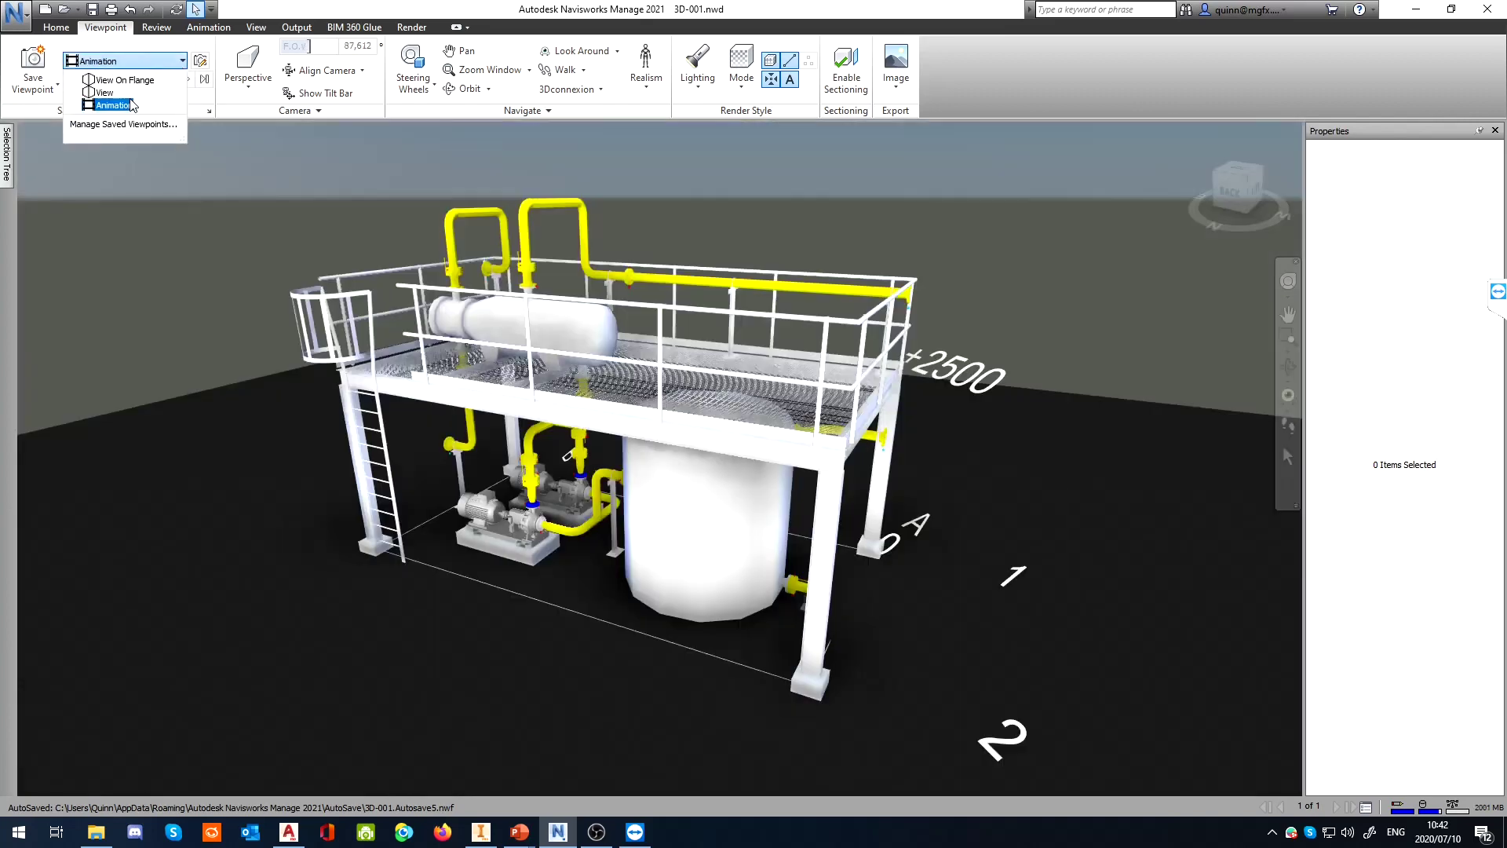
# Show the saved viewpoint View with its redline cloud, orbit away from it and return to the saved viewpoint
pyautogui.click(118, 93)
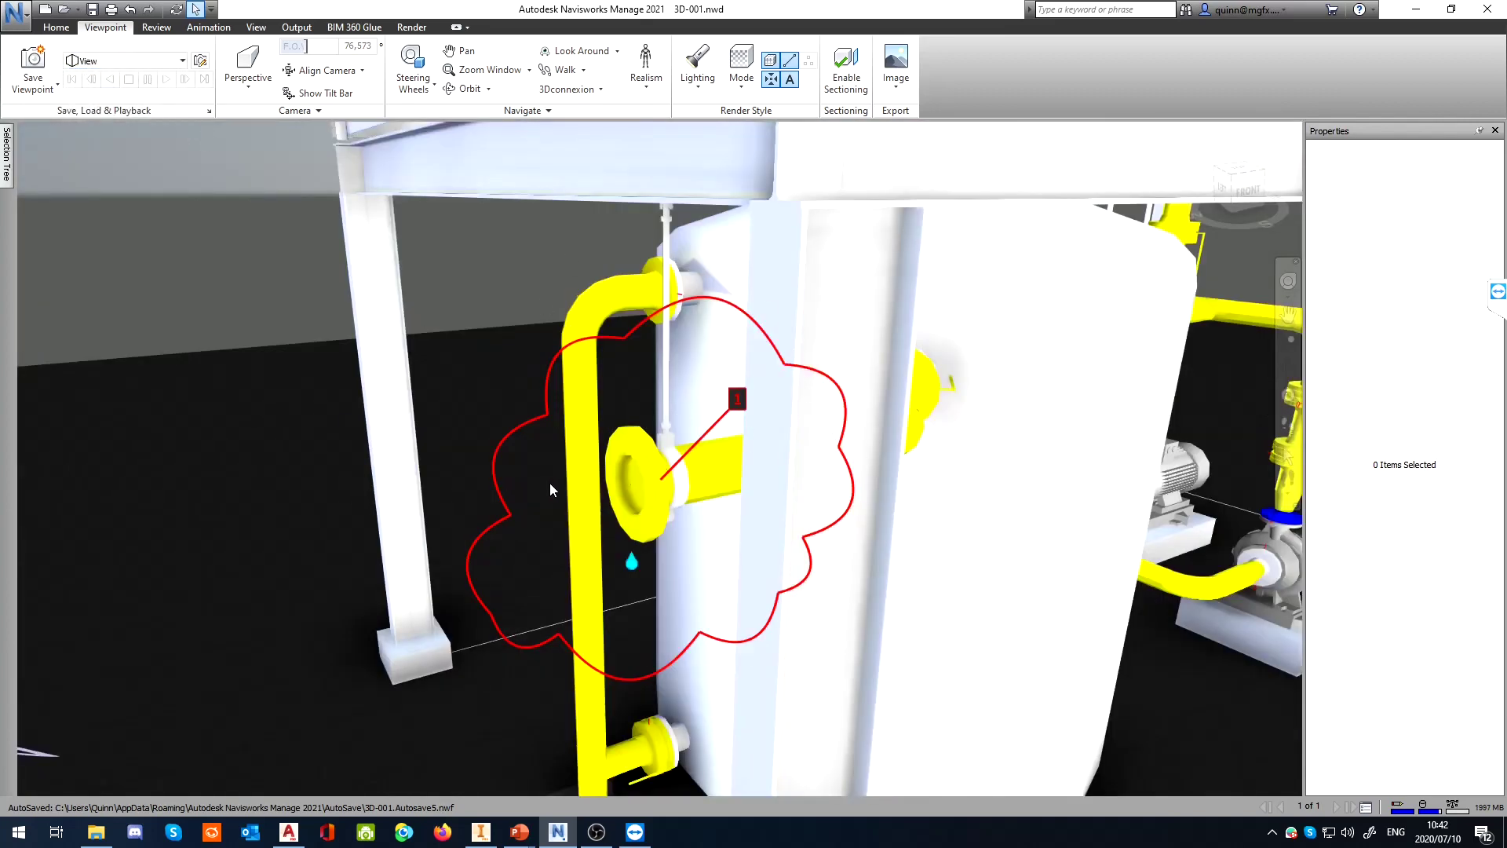
pyautogui.keyDown('shift'); pyautogui.moveTo(552, 483); pyautogui.dragTo(631, 383, button='middle'); pyautogui.keyUp('shift')
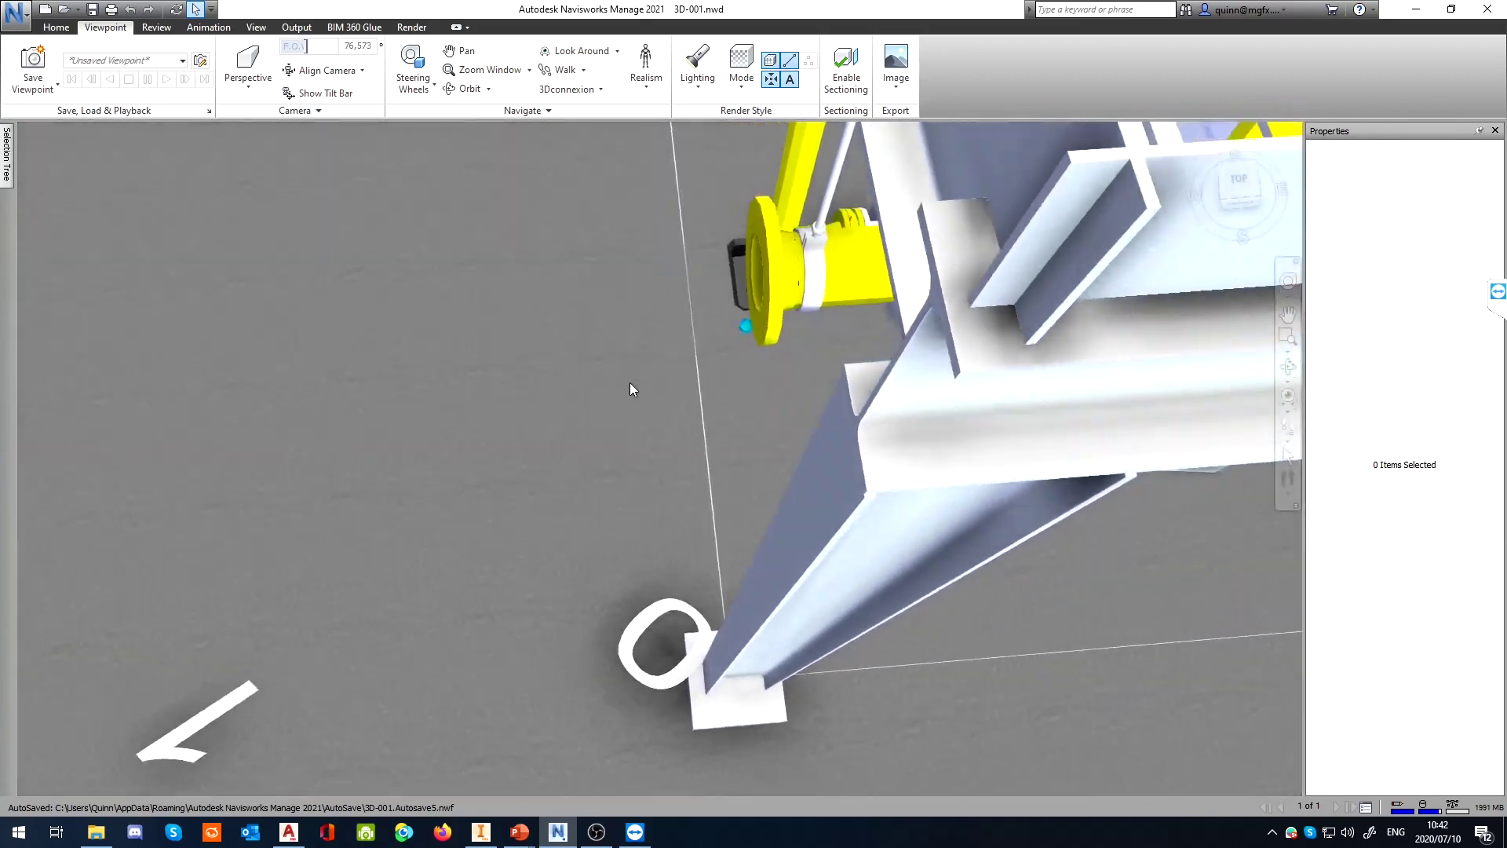
pyautogui.click(136, 65)
pyautogui.click(107, 91)
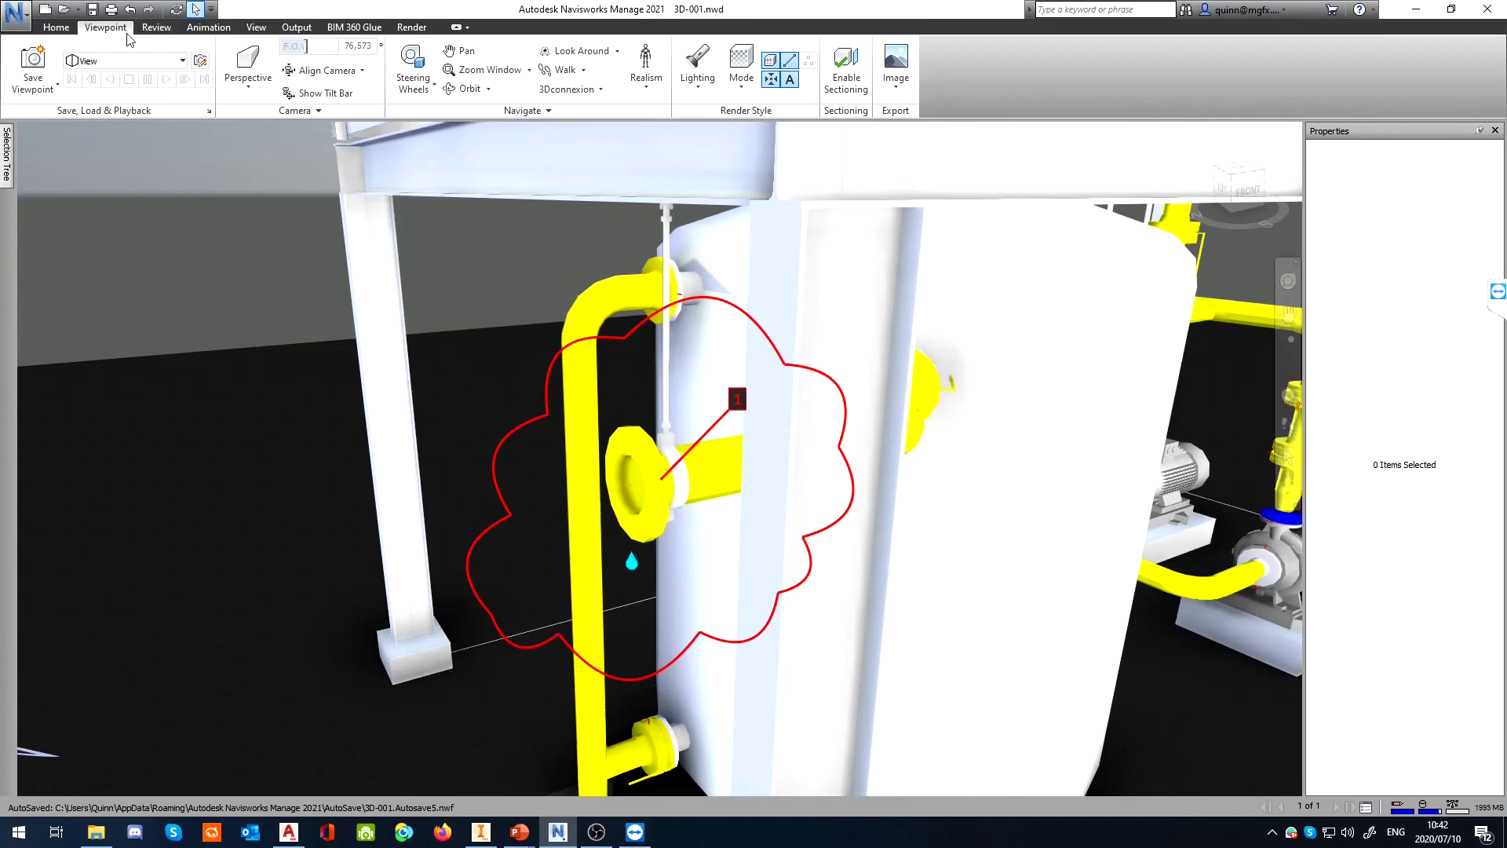
# Display the Comments and Saved Viewpoints windows
pyautogui.click(256, 28)
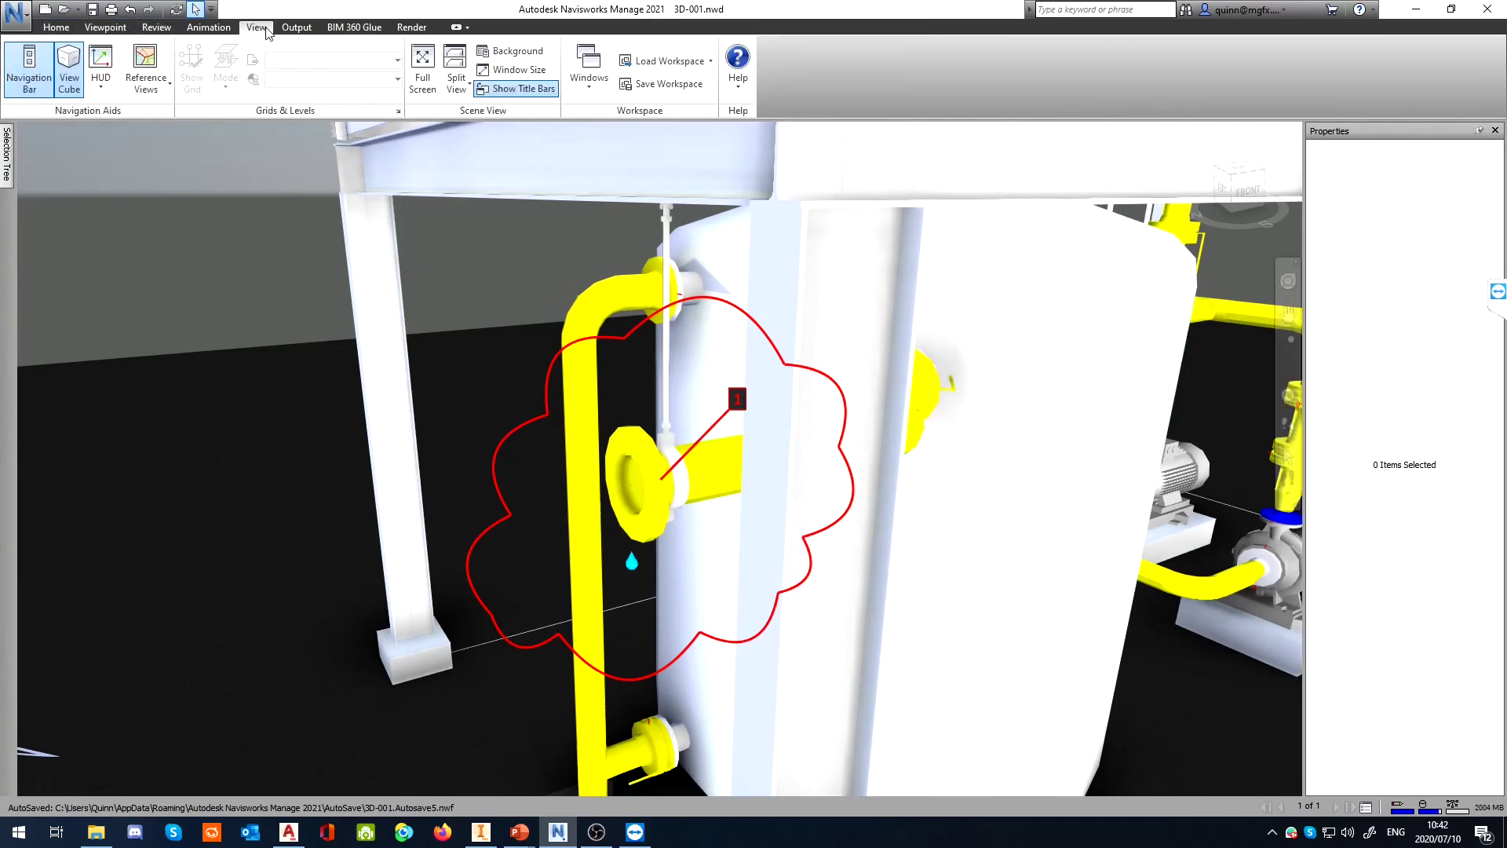
pyautogui.click(588, 92)
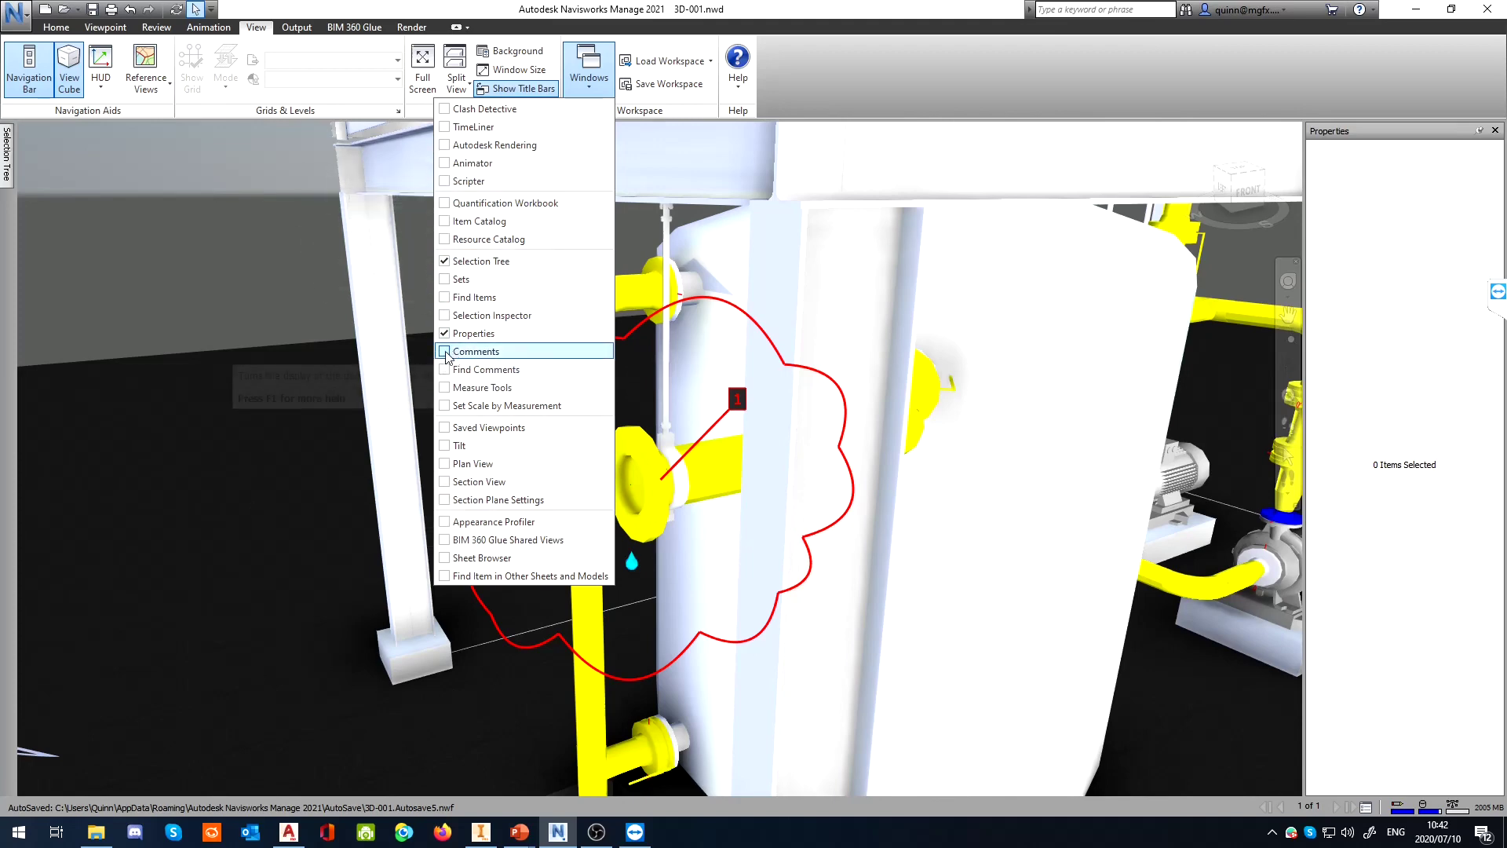
pyautogui.click(503, 351)
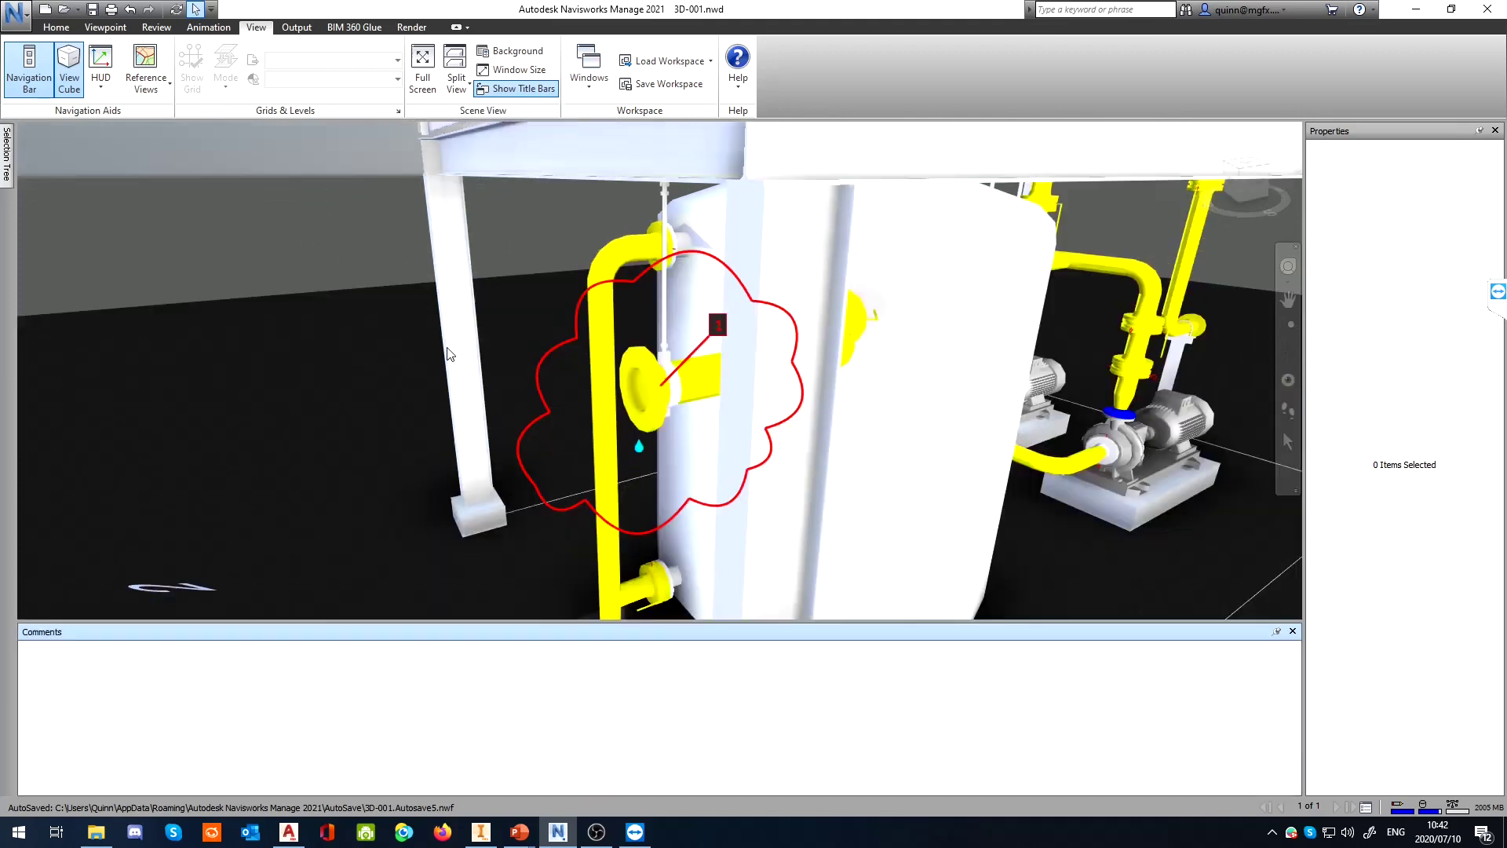
pyautogui.click(592, 89)
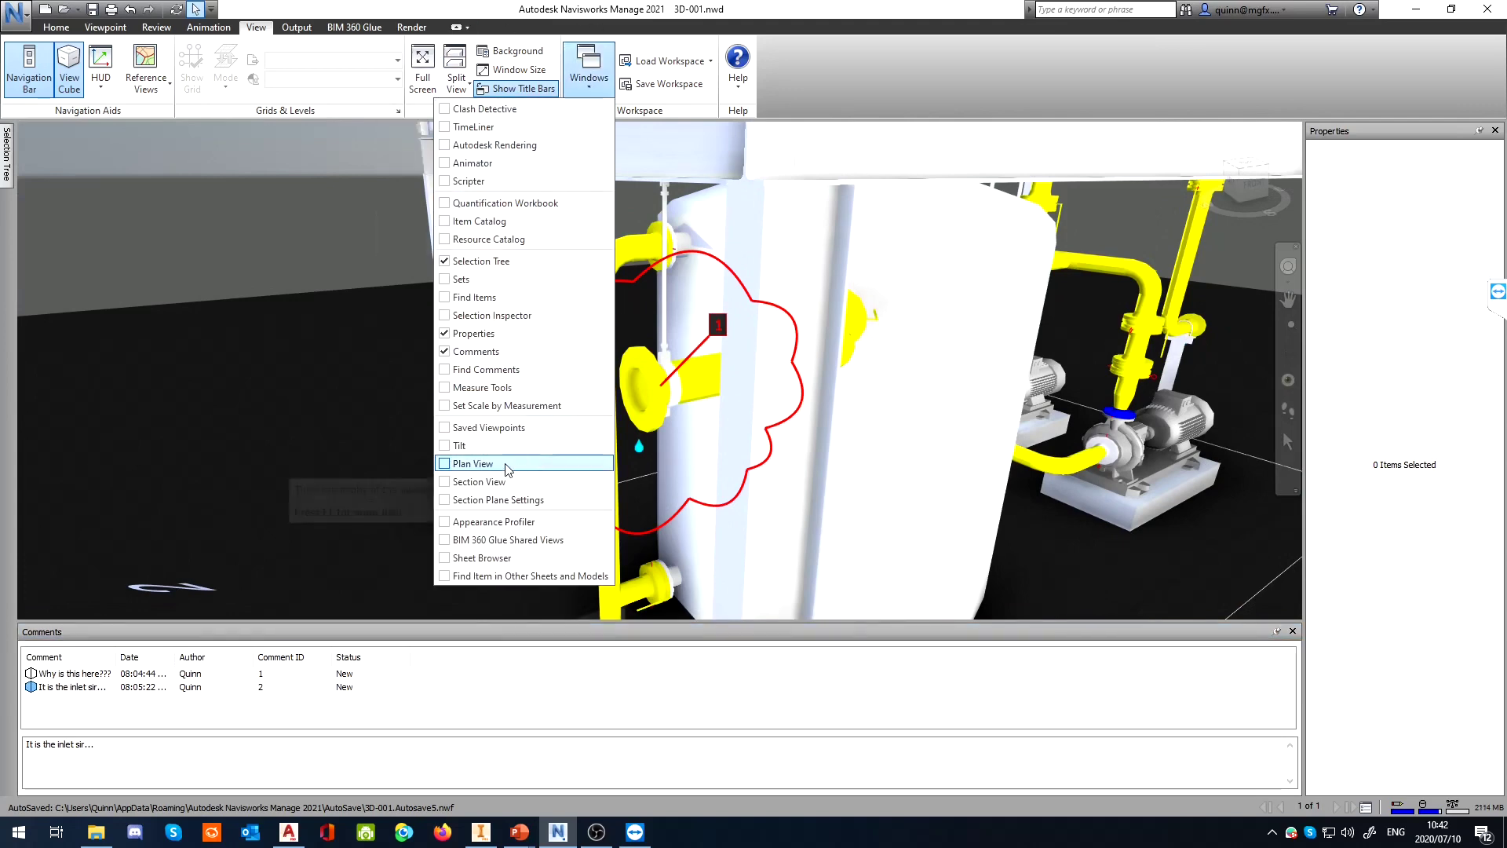
pyautogui.click(549, 427)
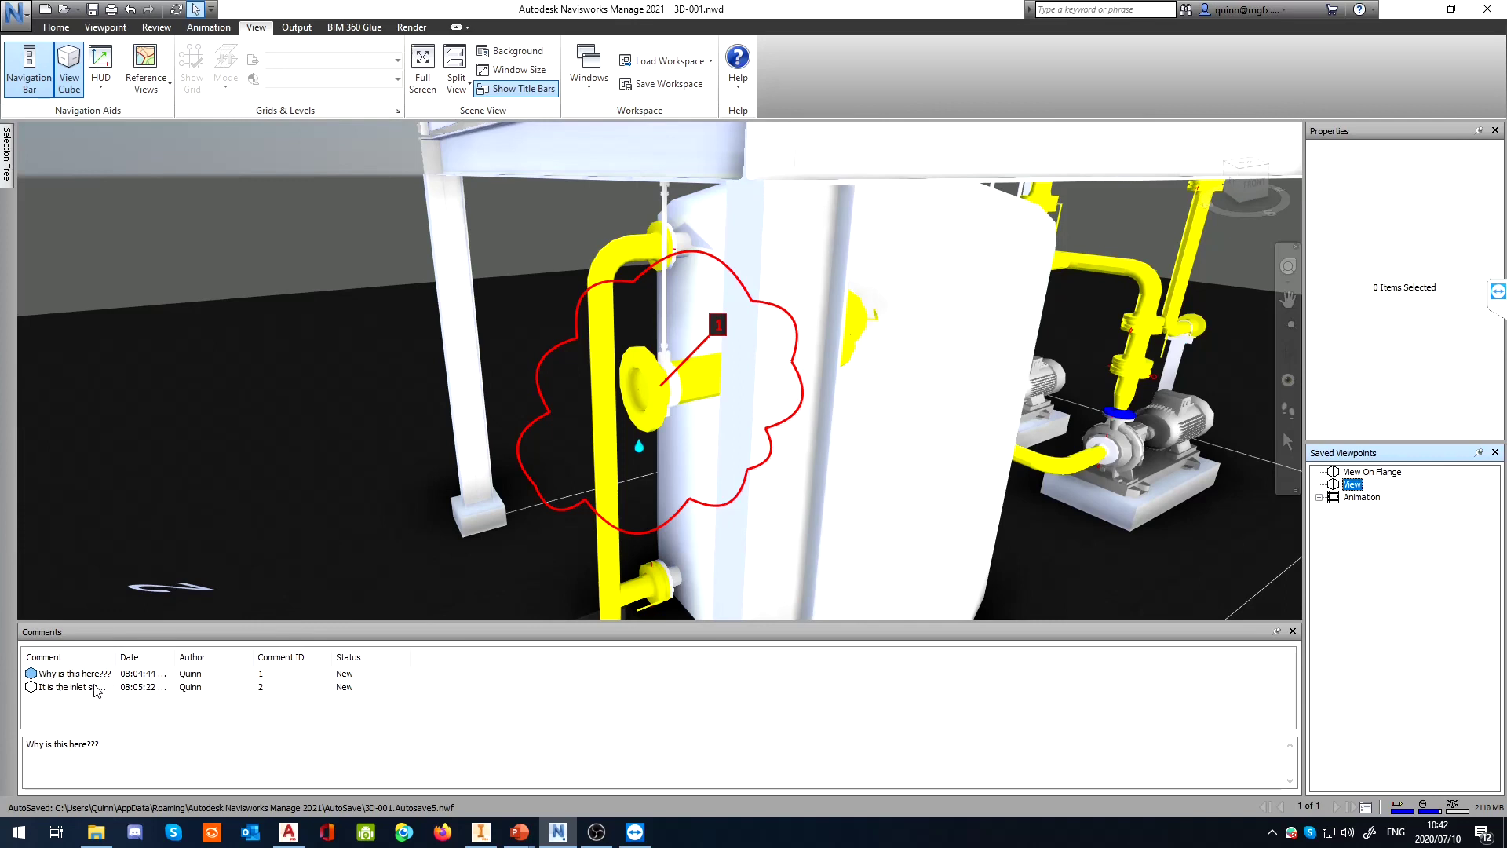
# Select the comment "Why is this here???", clear the viewpoint selection and reselect the saved viewpoint View to show its comments
pyautogui.click(121, 674)
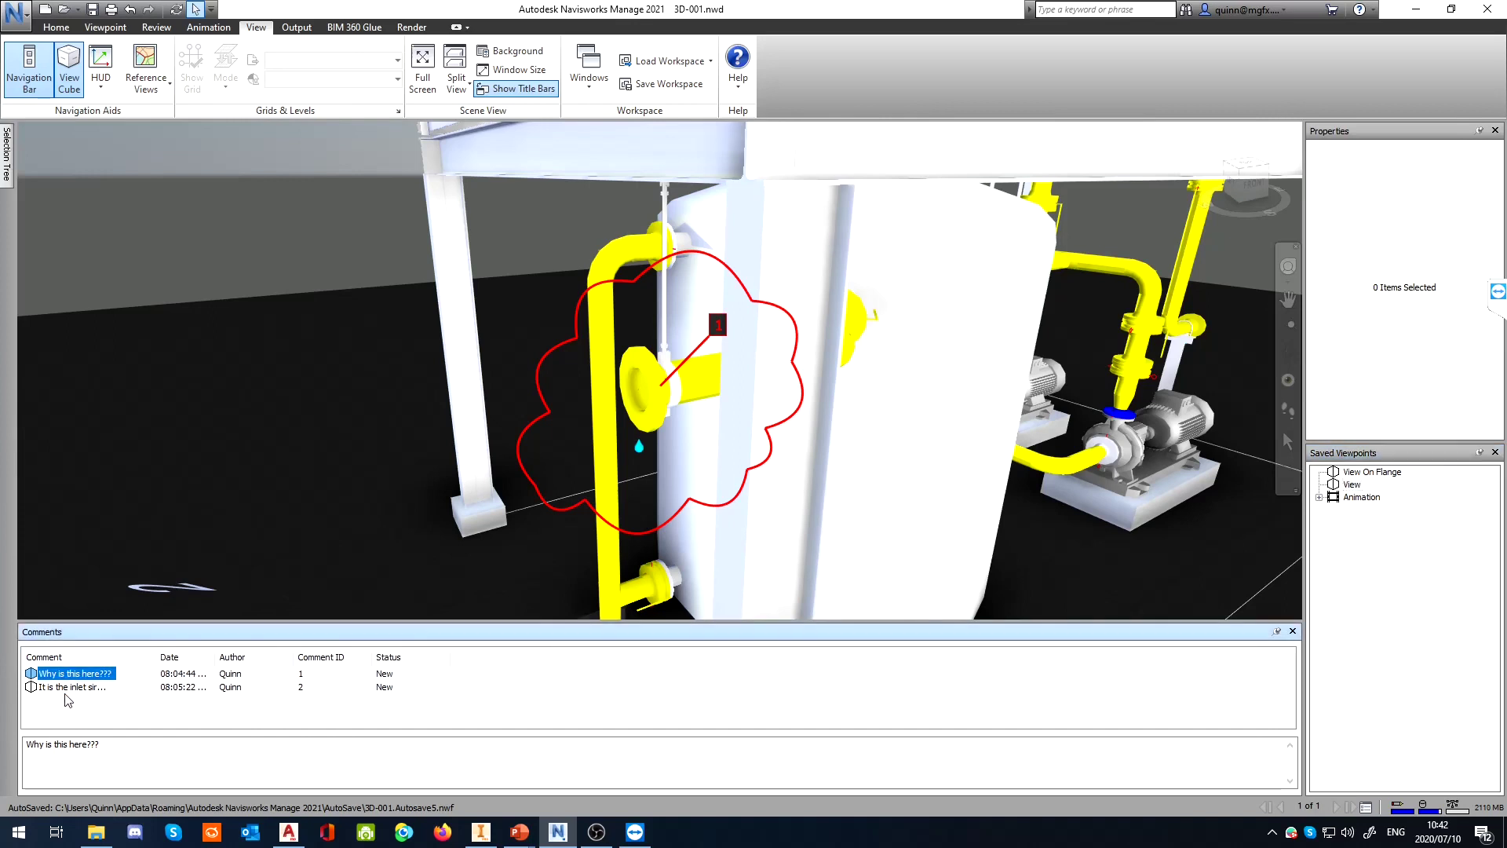
pyautogui.click(1394, 567)
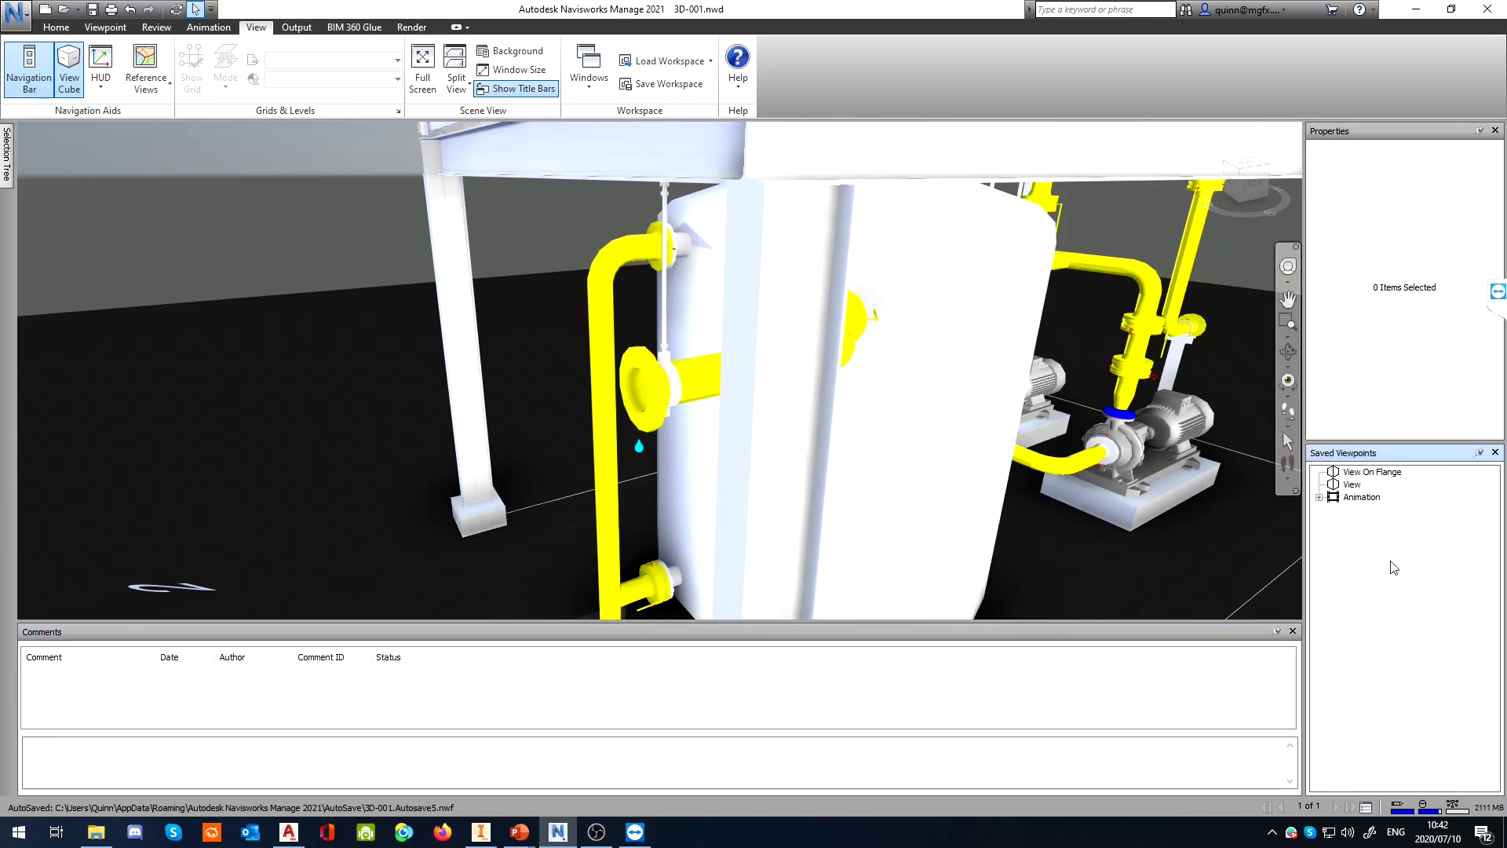
pyautogui.click(1350, 486)
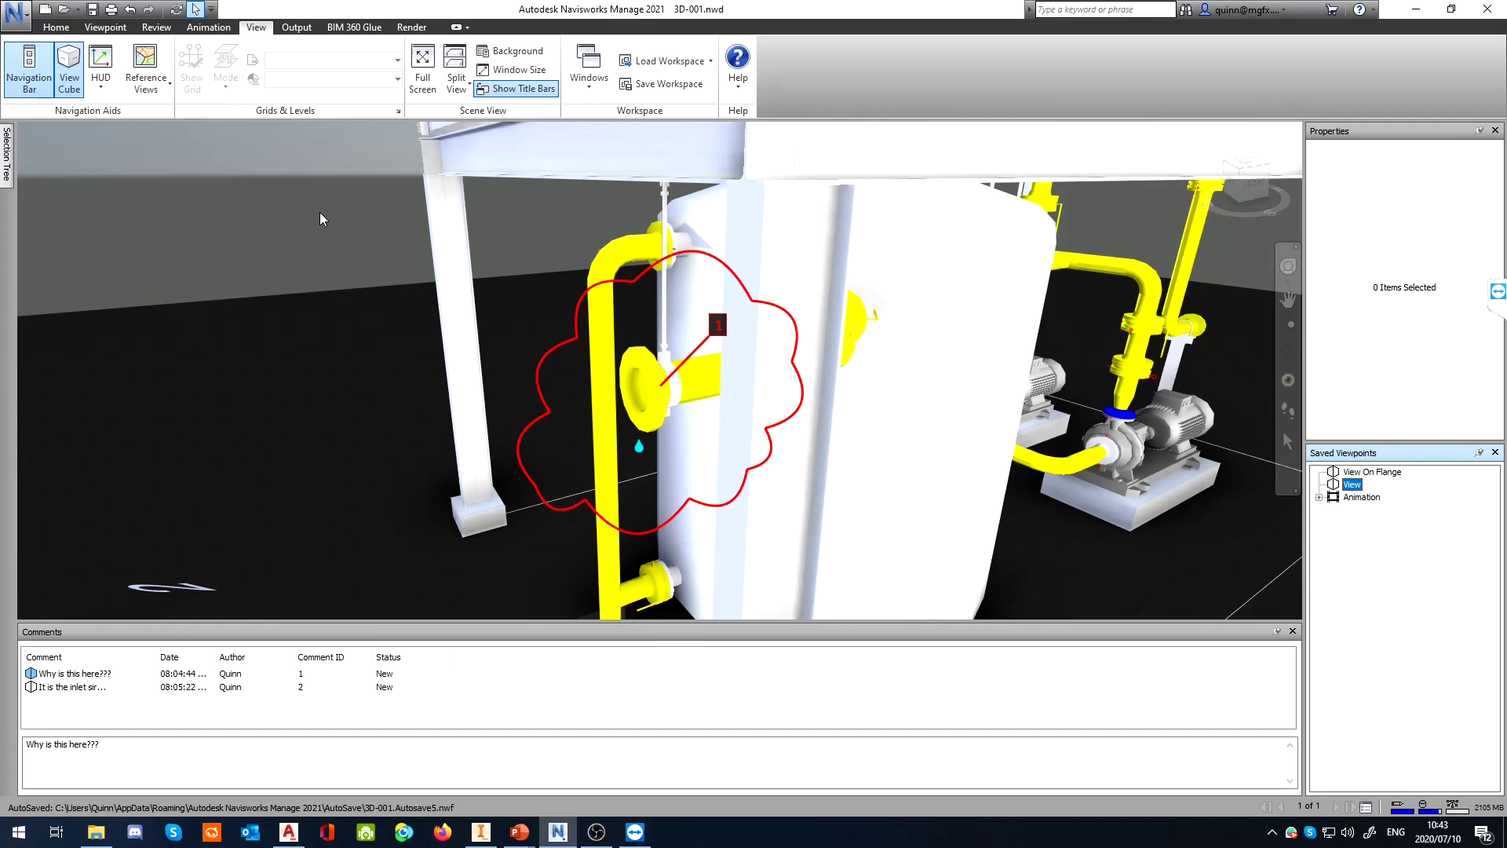
# Dismiss the SpaceMouse settings dialog and select pumps P-1100 and P-1200 in turn to inspect their properties
pyautogui.click(156, 26)
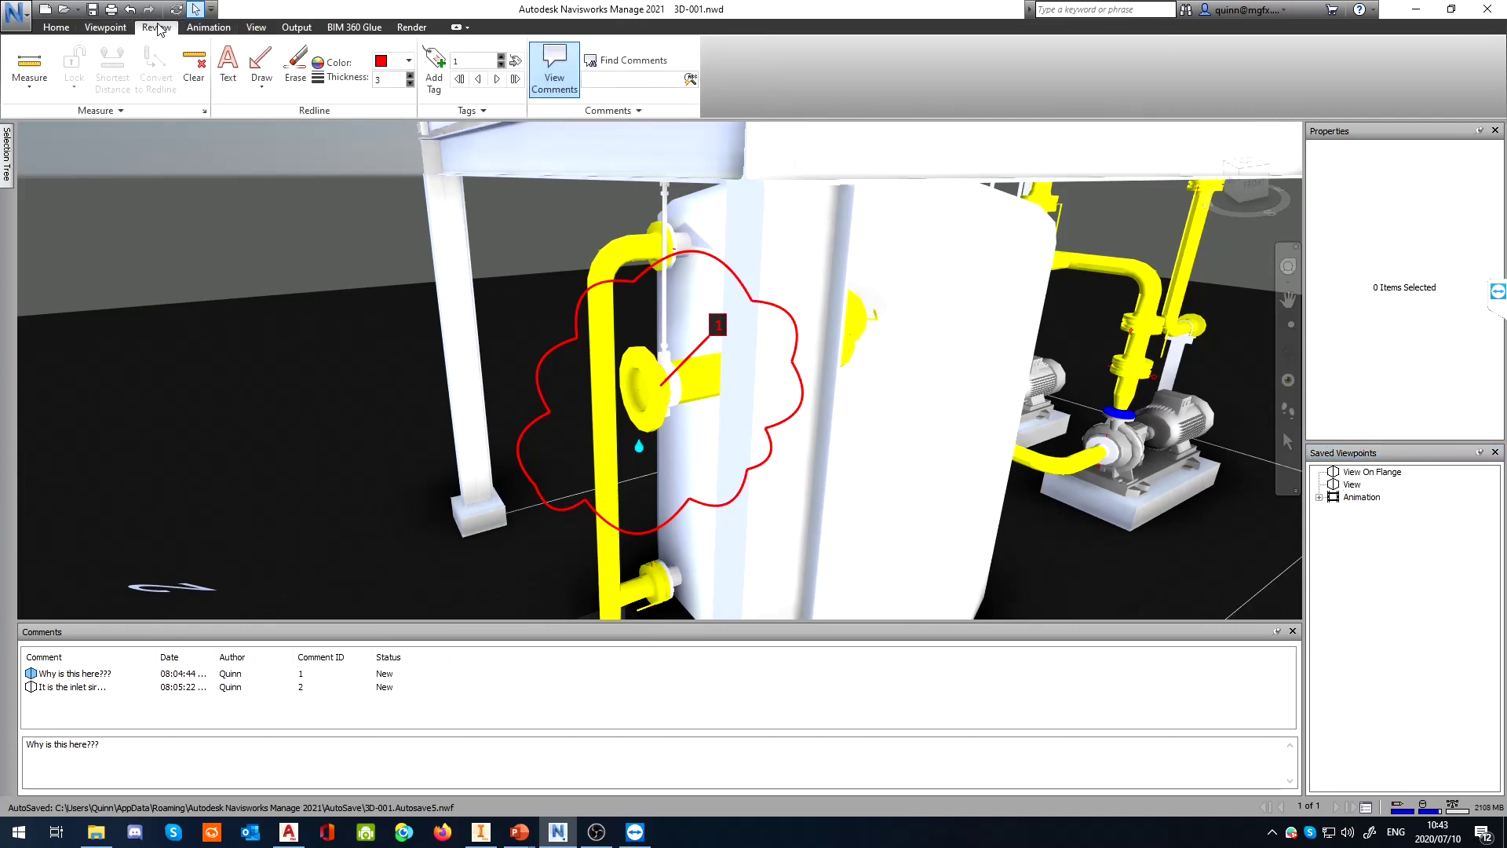
pyautogui.scroll(-1, 691, 305)
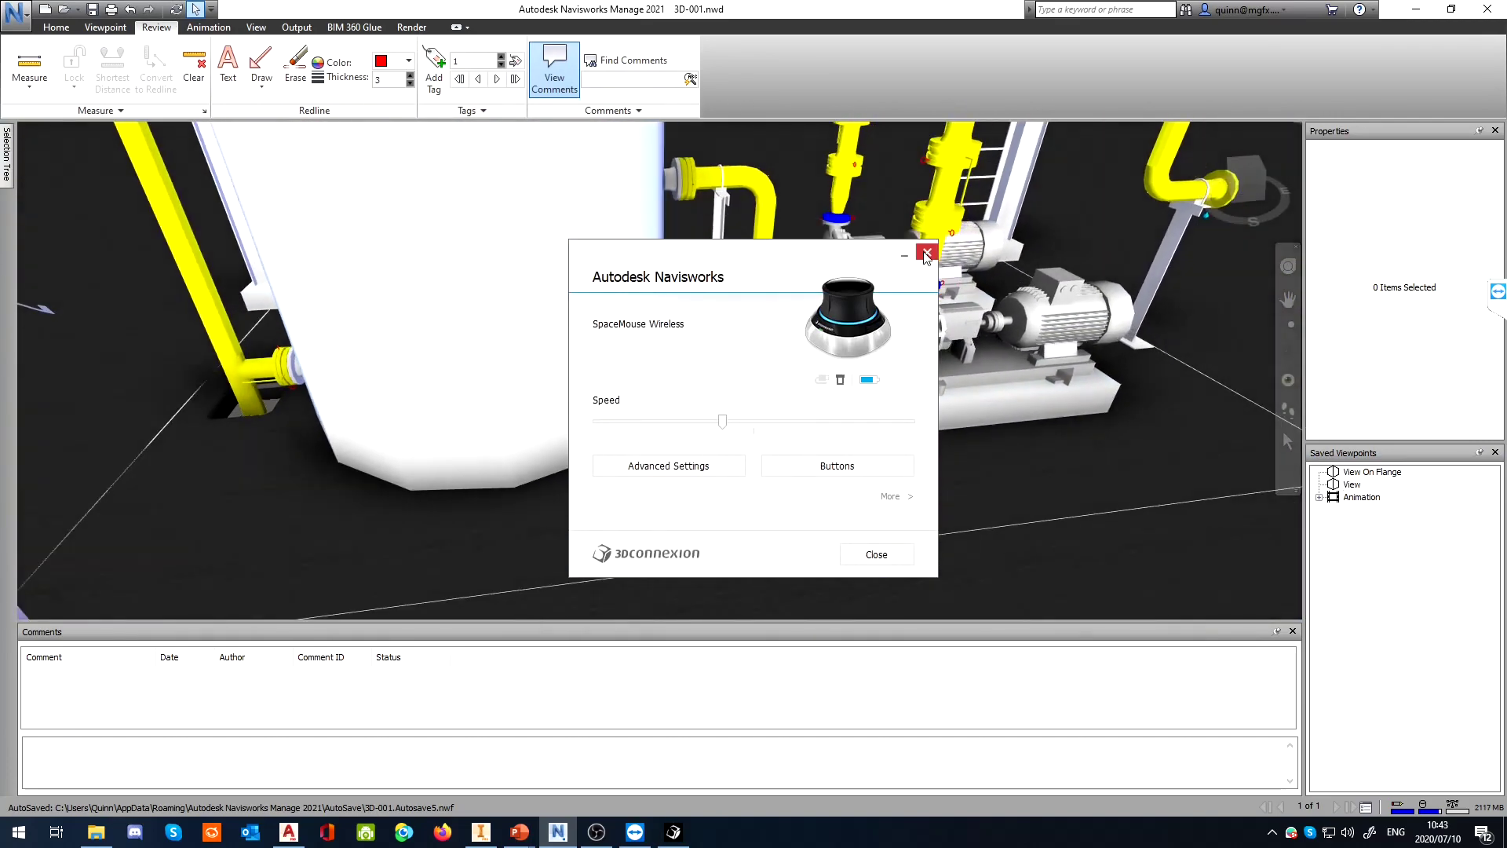
pyautogui.click(827, 209)
pyautogui.click(927, 253)
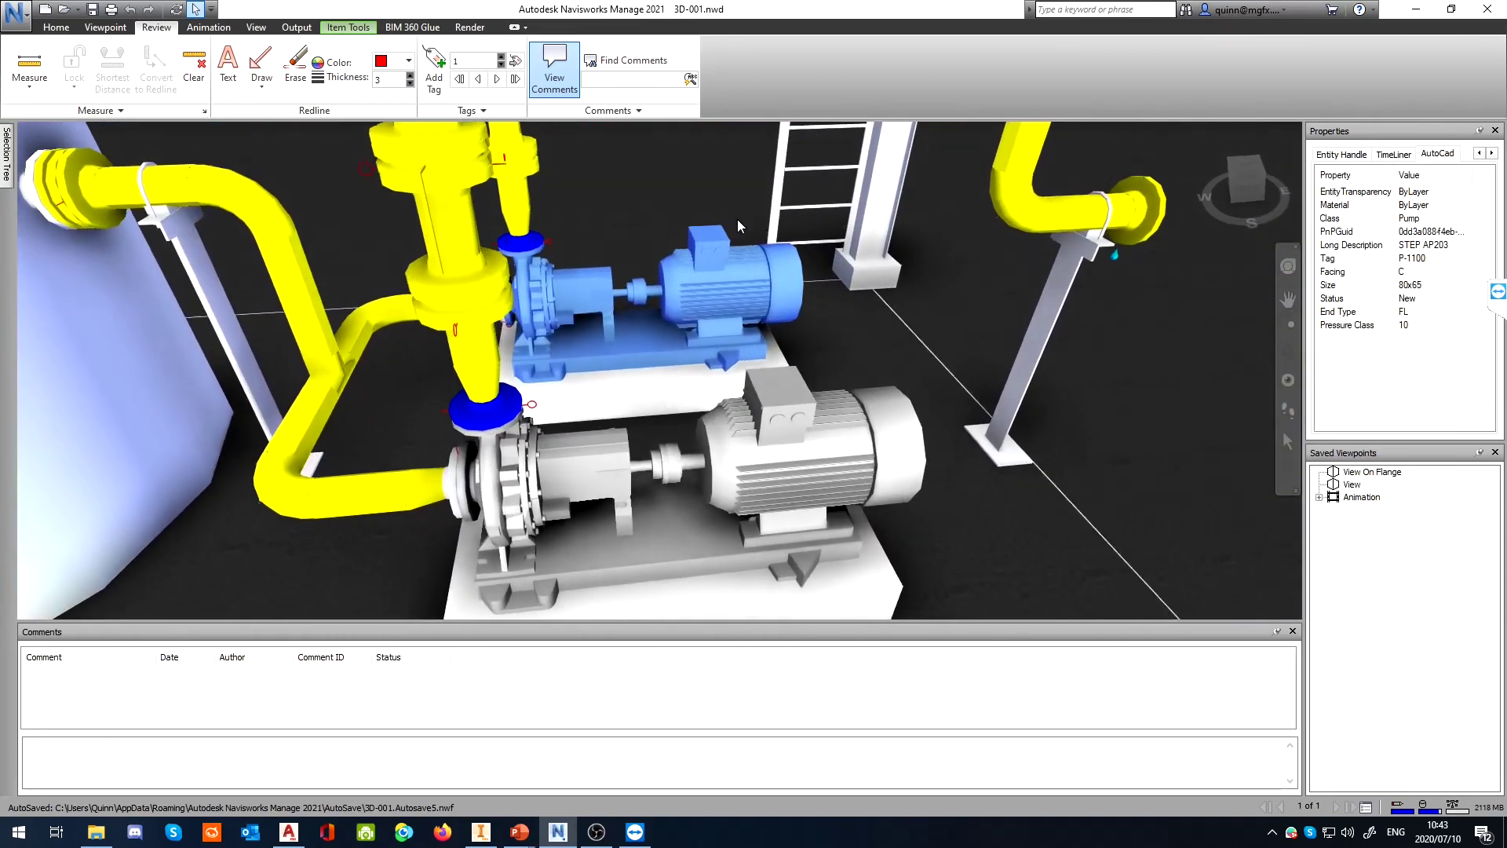
pyautogui.click(661, 156)
pyautogui.click(618, 361)
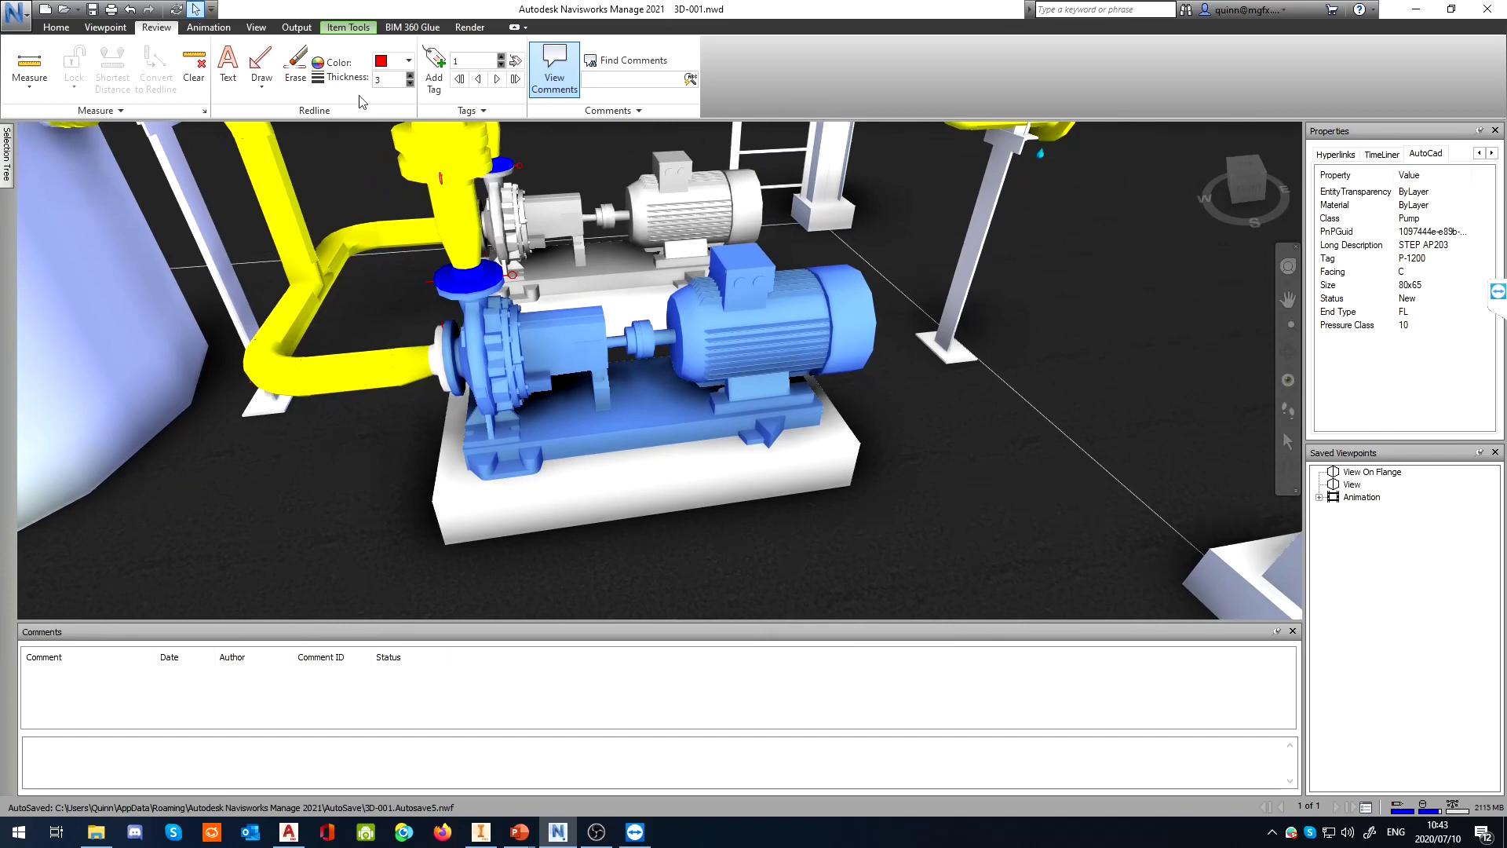
# Draw a short red redline arrow pointing at the plinth of the front pump and clear the selection
pyautogui.click(261, 67)
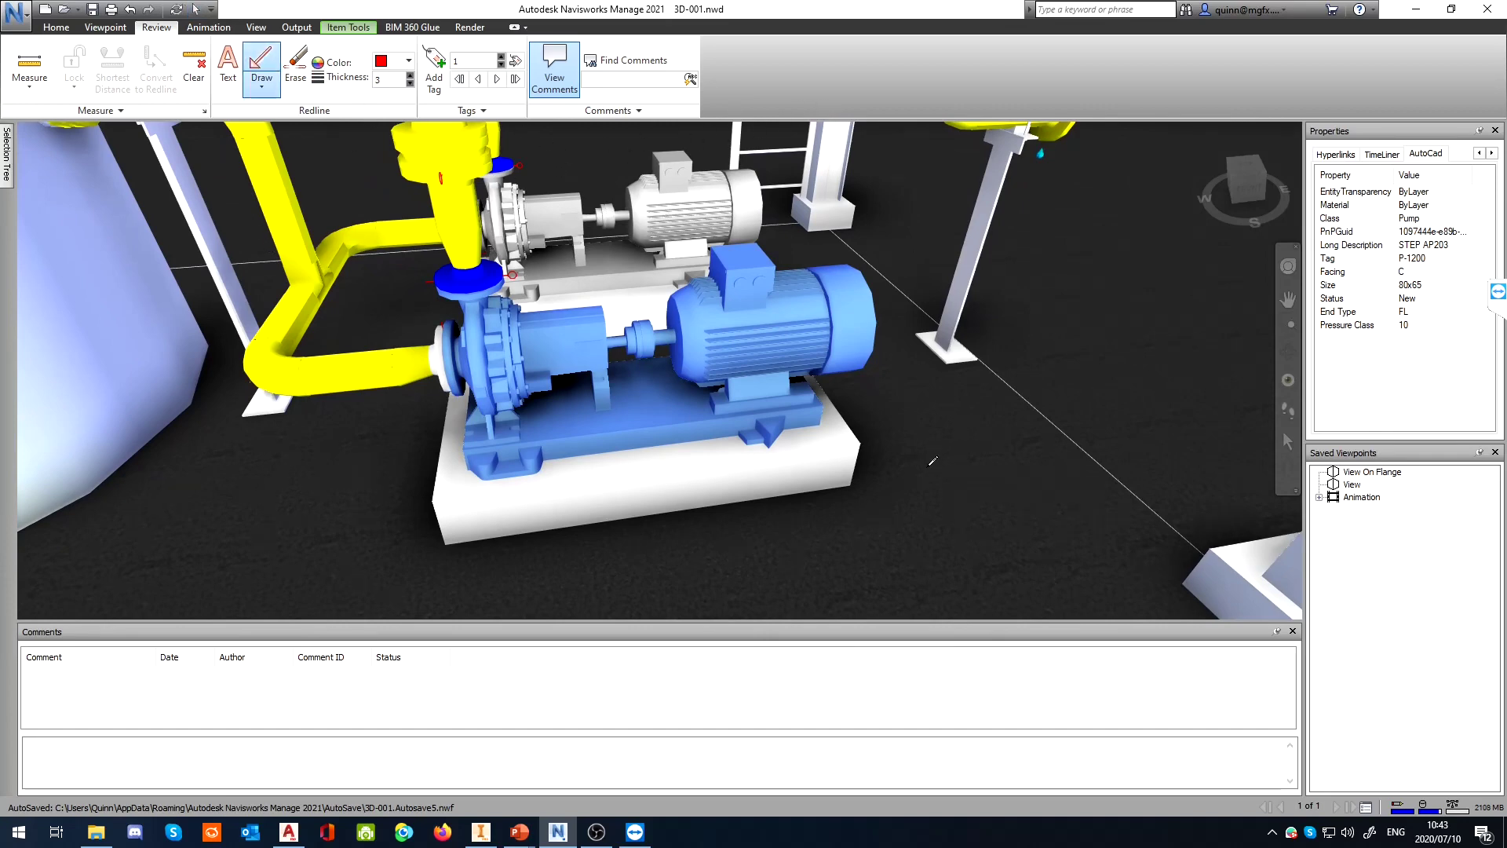
pyautogui.moveTo(926, 467); pyautogui.dragTo(891, 469)
pyautogui.press('Escape')
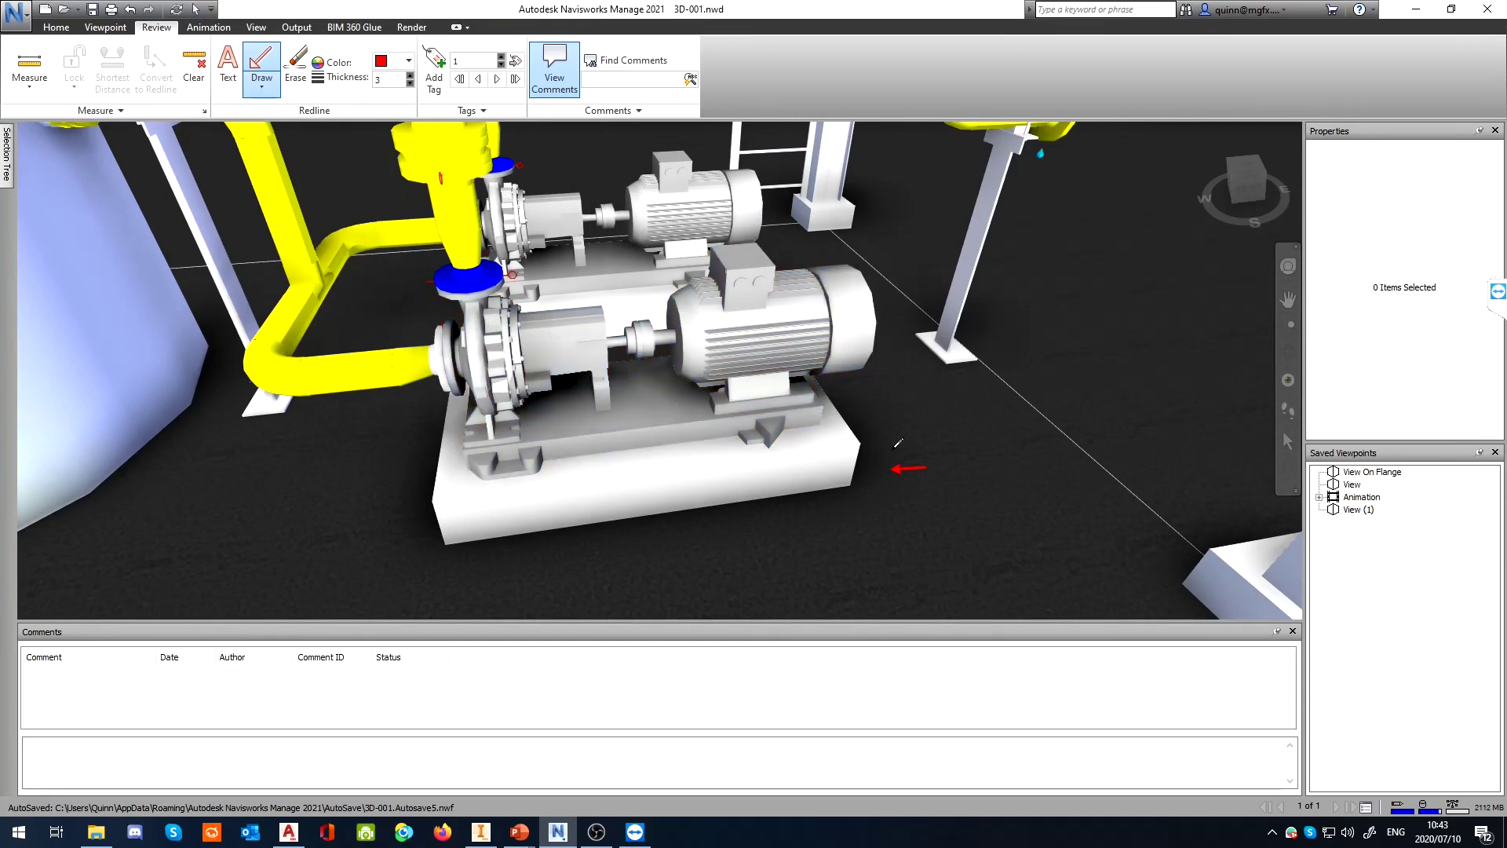
# Expand 3D-001.nwd in the Selection Tree and highlight the whole model and layer 0 in turn
pyautogui.scroll(-2, 791, 360)
pyautogui.moveTo(529, 375); pyautogui.dragTo(632, 314, button='middle')
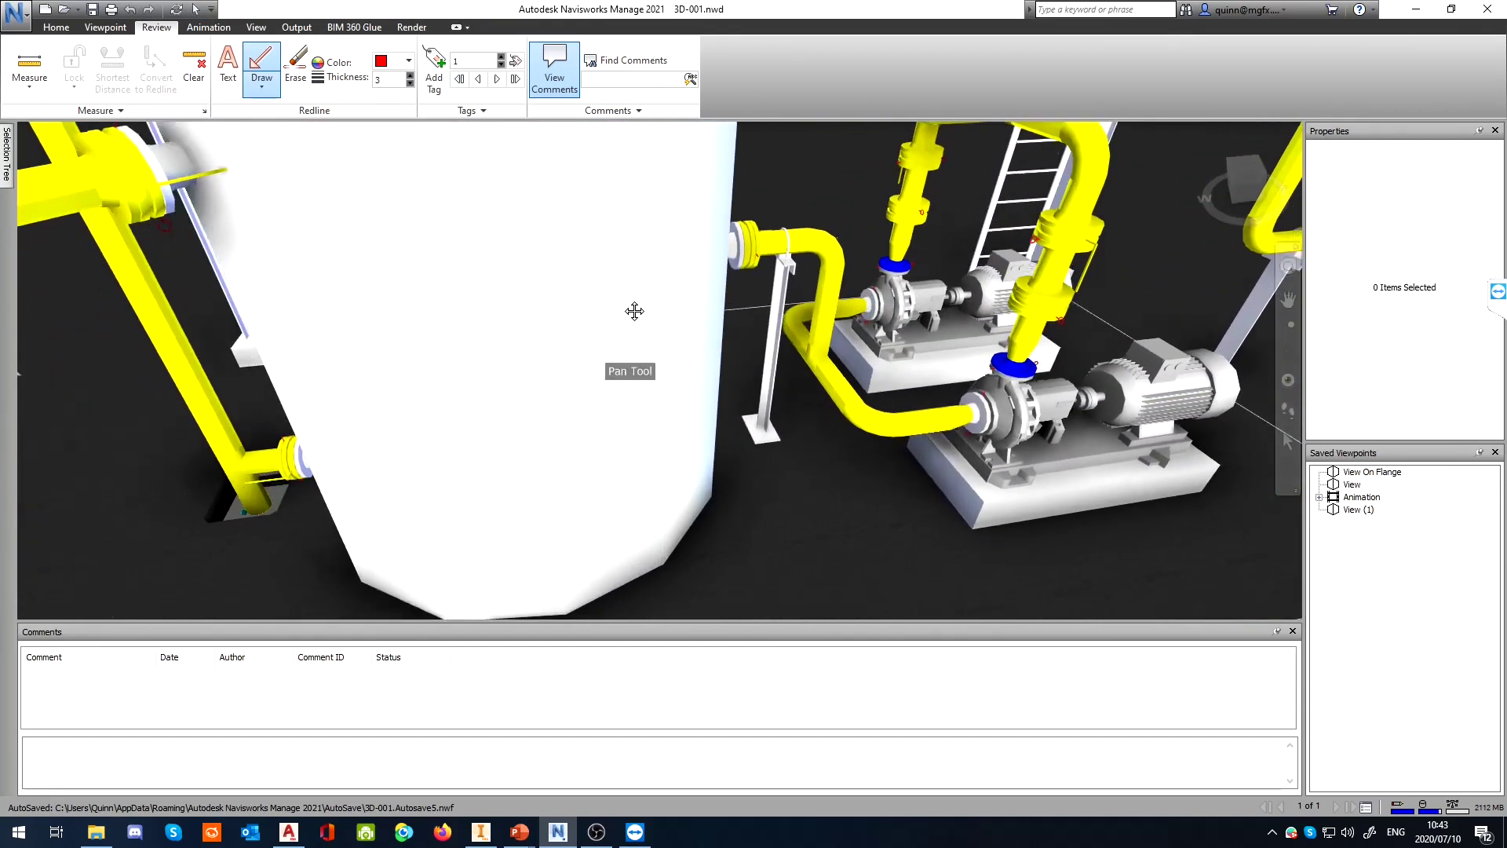
pyautogui.scroll(3, 607, 314)
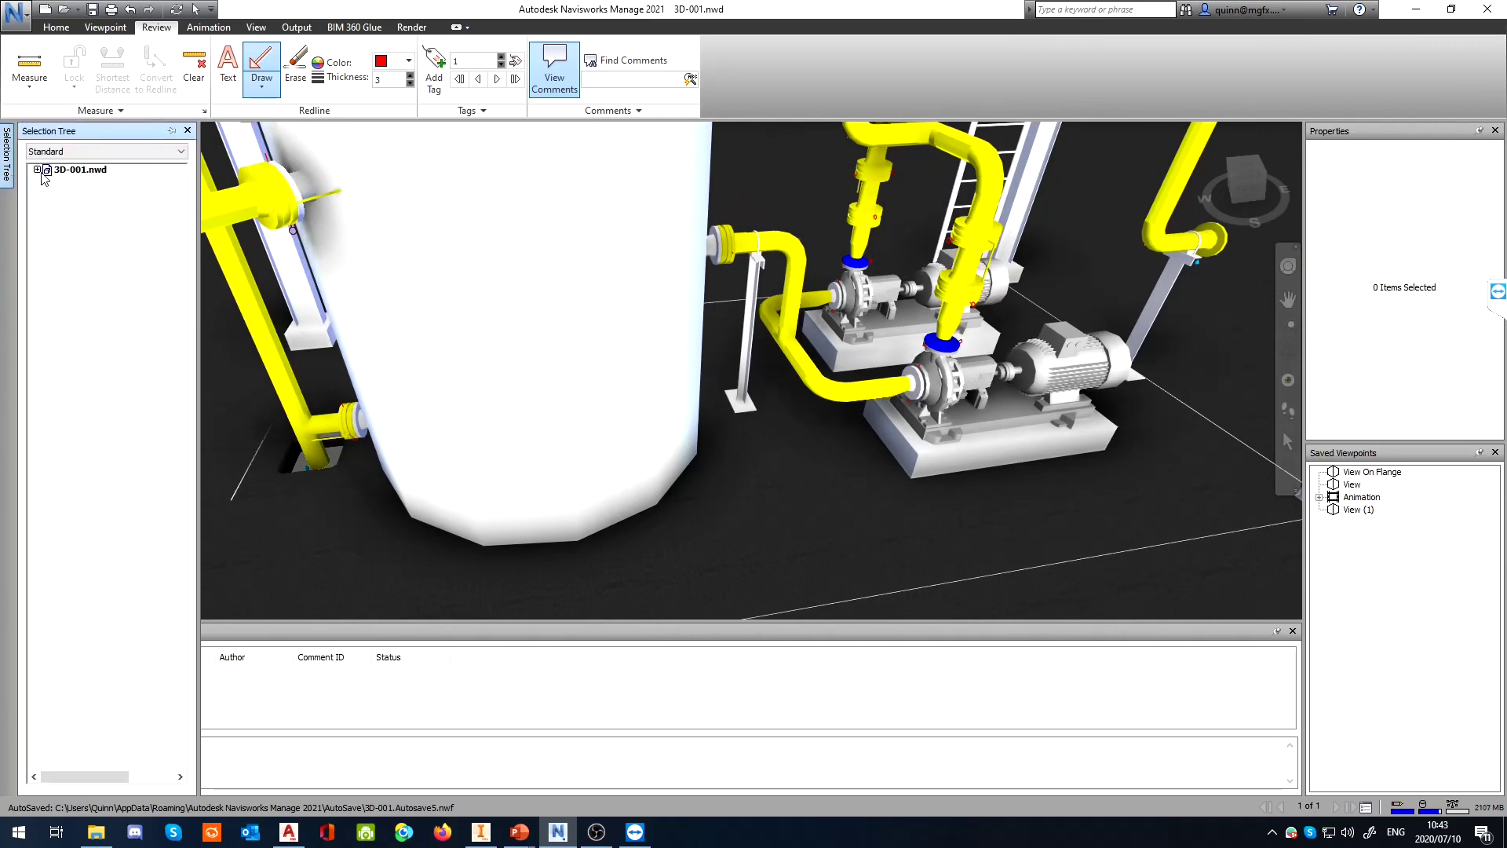
pyautogui.click(37, 170)
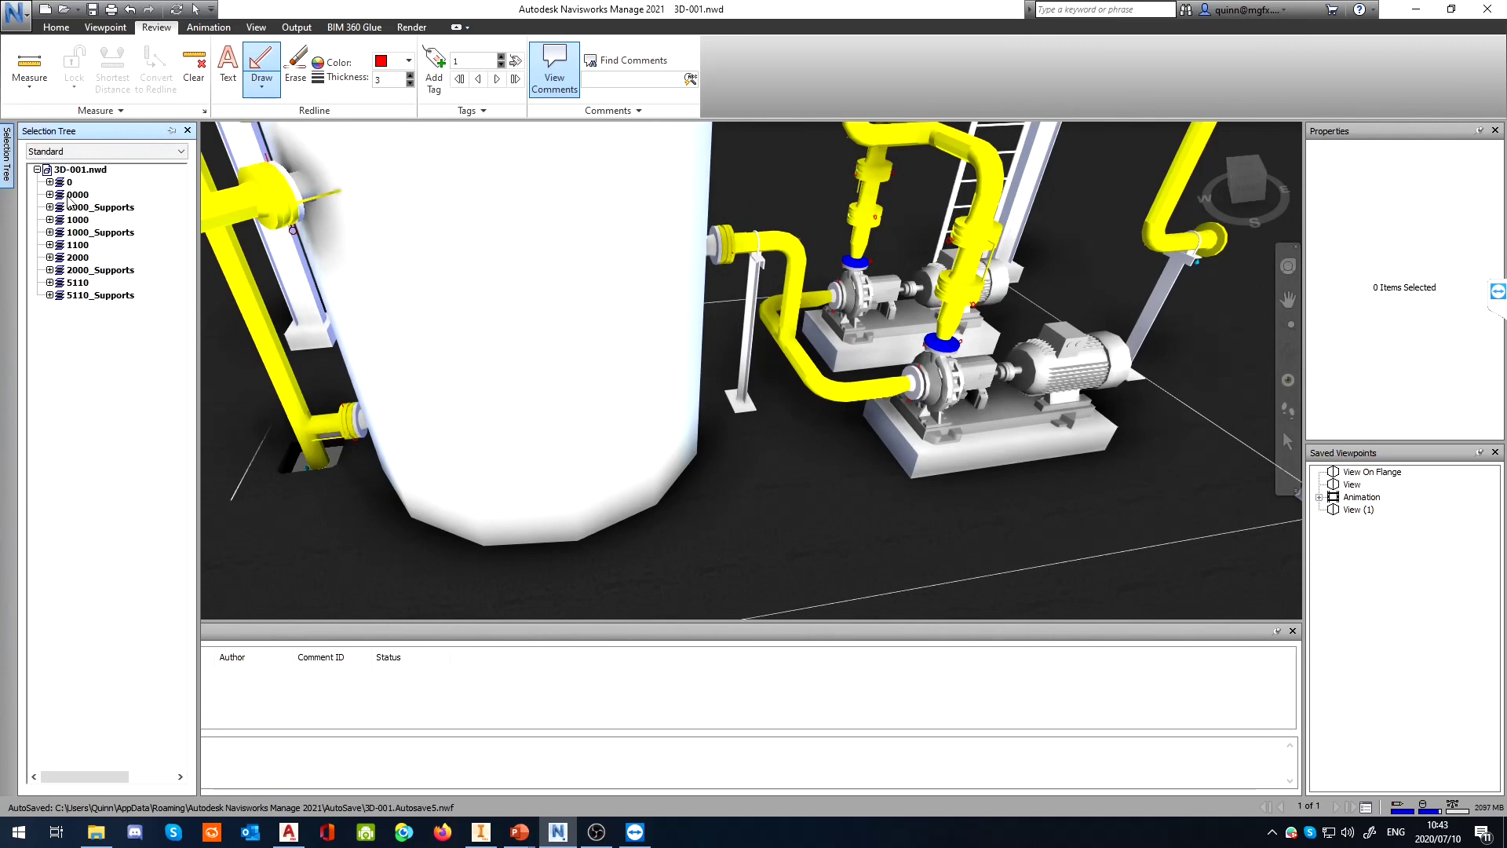
pyautogui.click(69, 172)
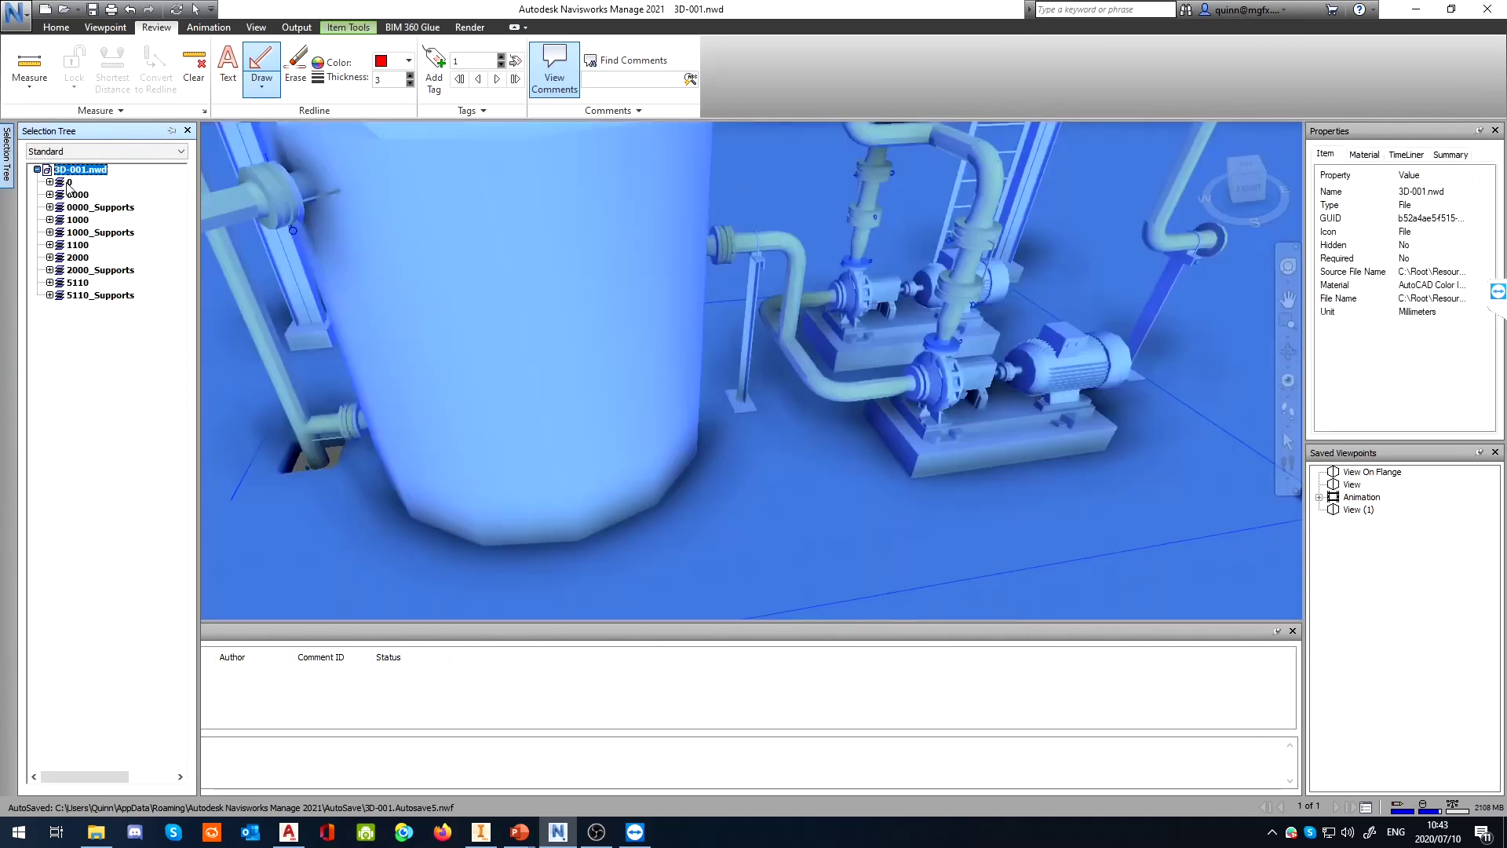
pyautogui.click(68, 182)
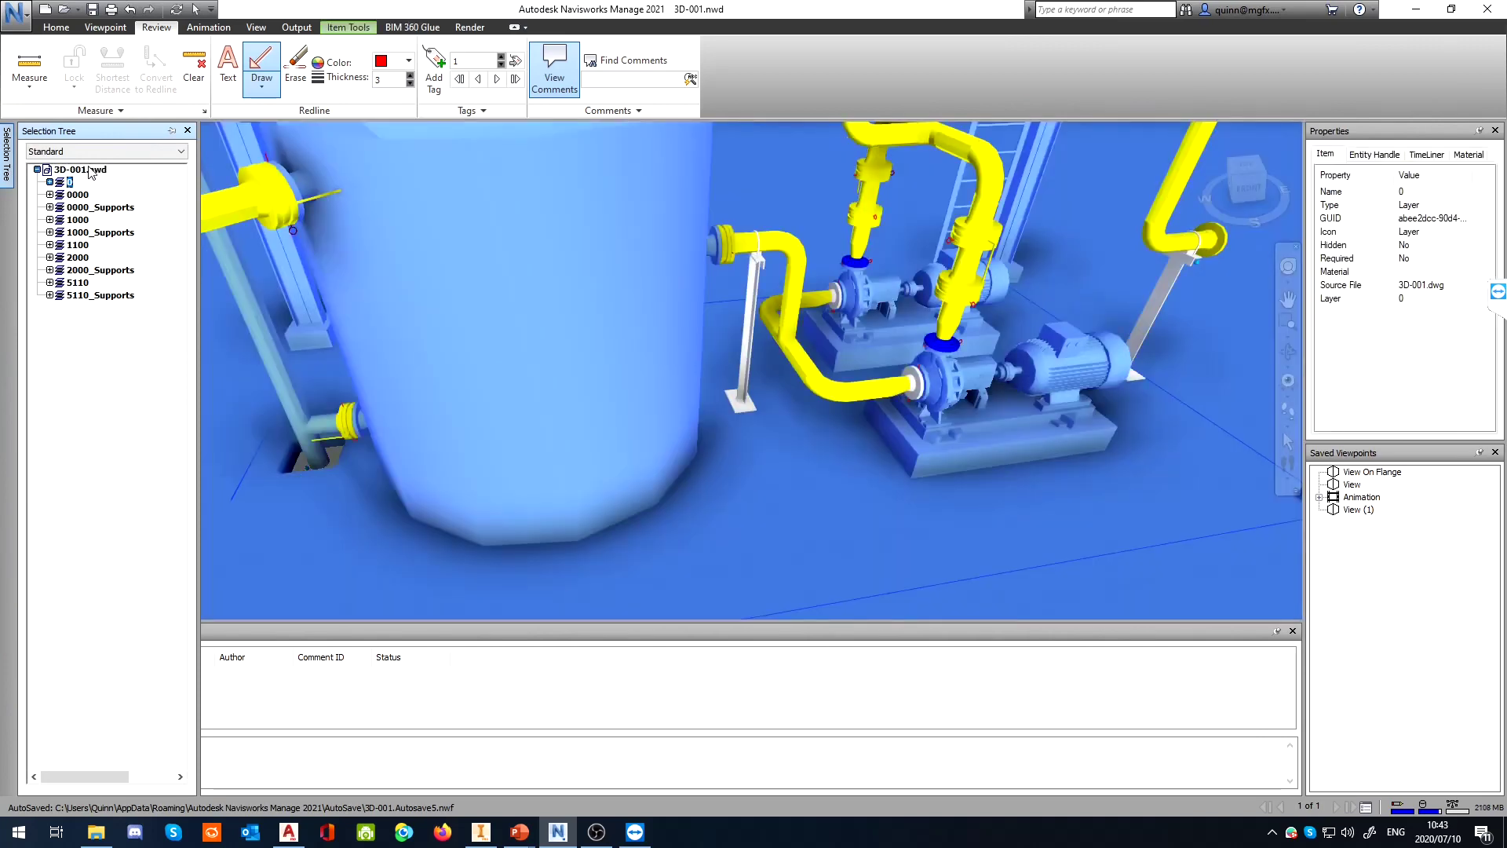
pyautogui.click(91, 170)
pyautogui.scroll(-6, 546, 284)
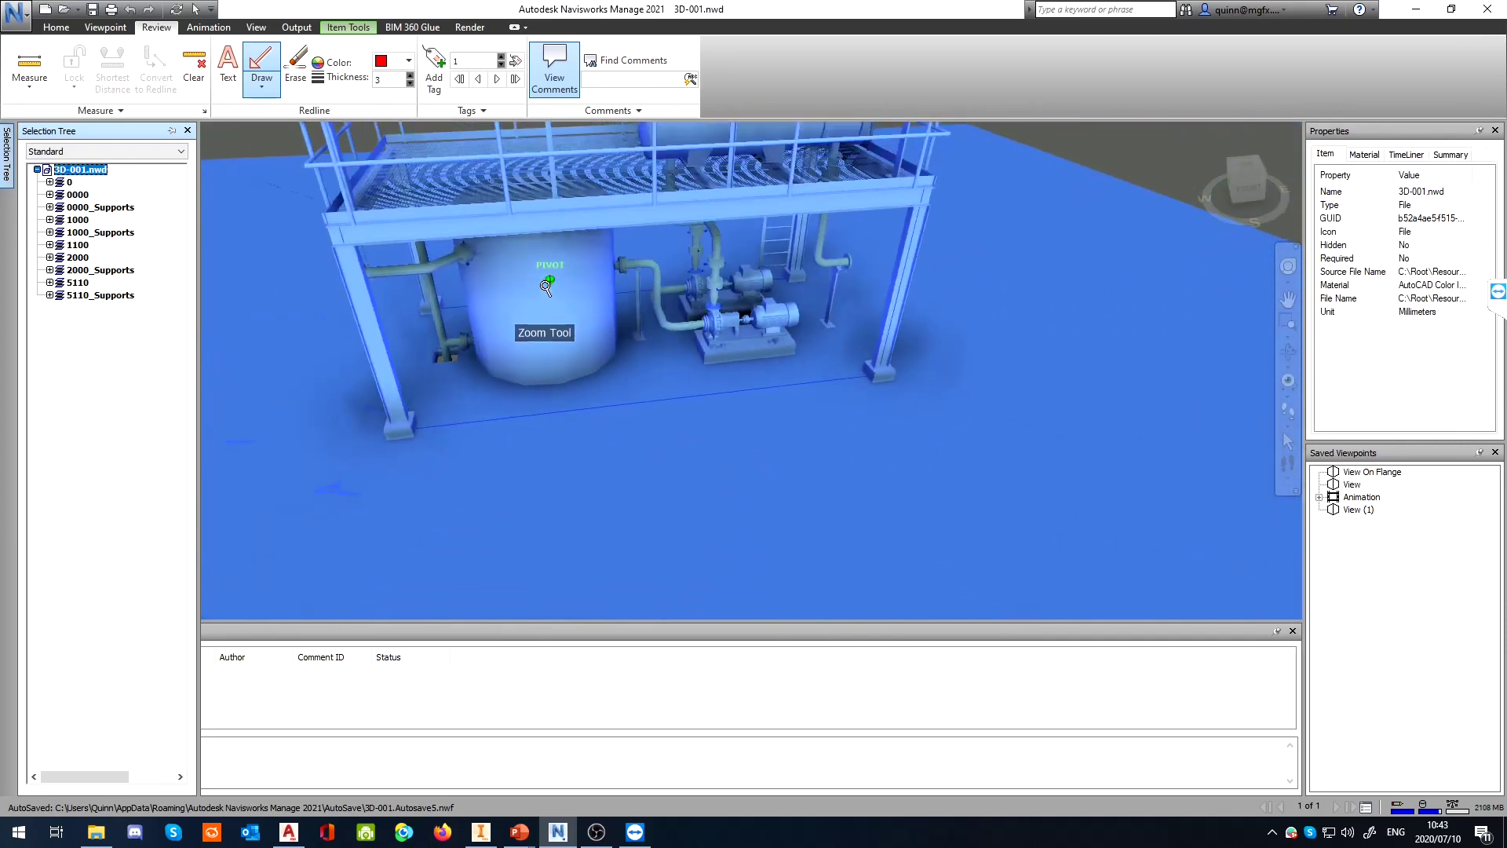
pyautogui.scroll(3, 433, 276)
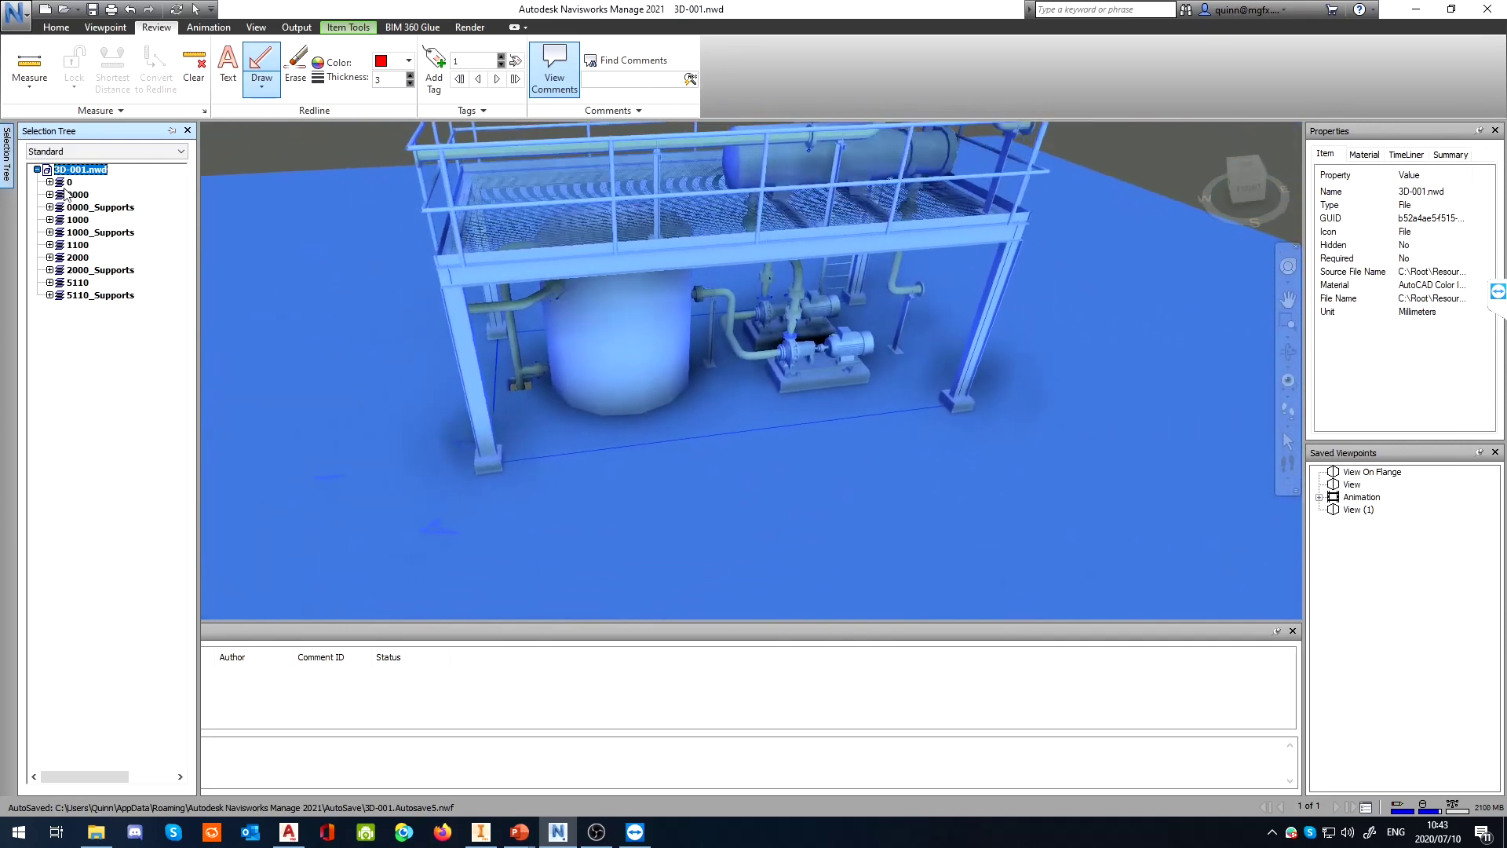
pyautogui.click(70, 183)
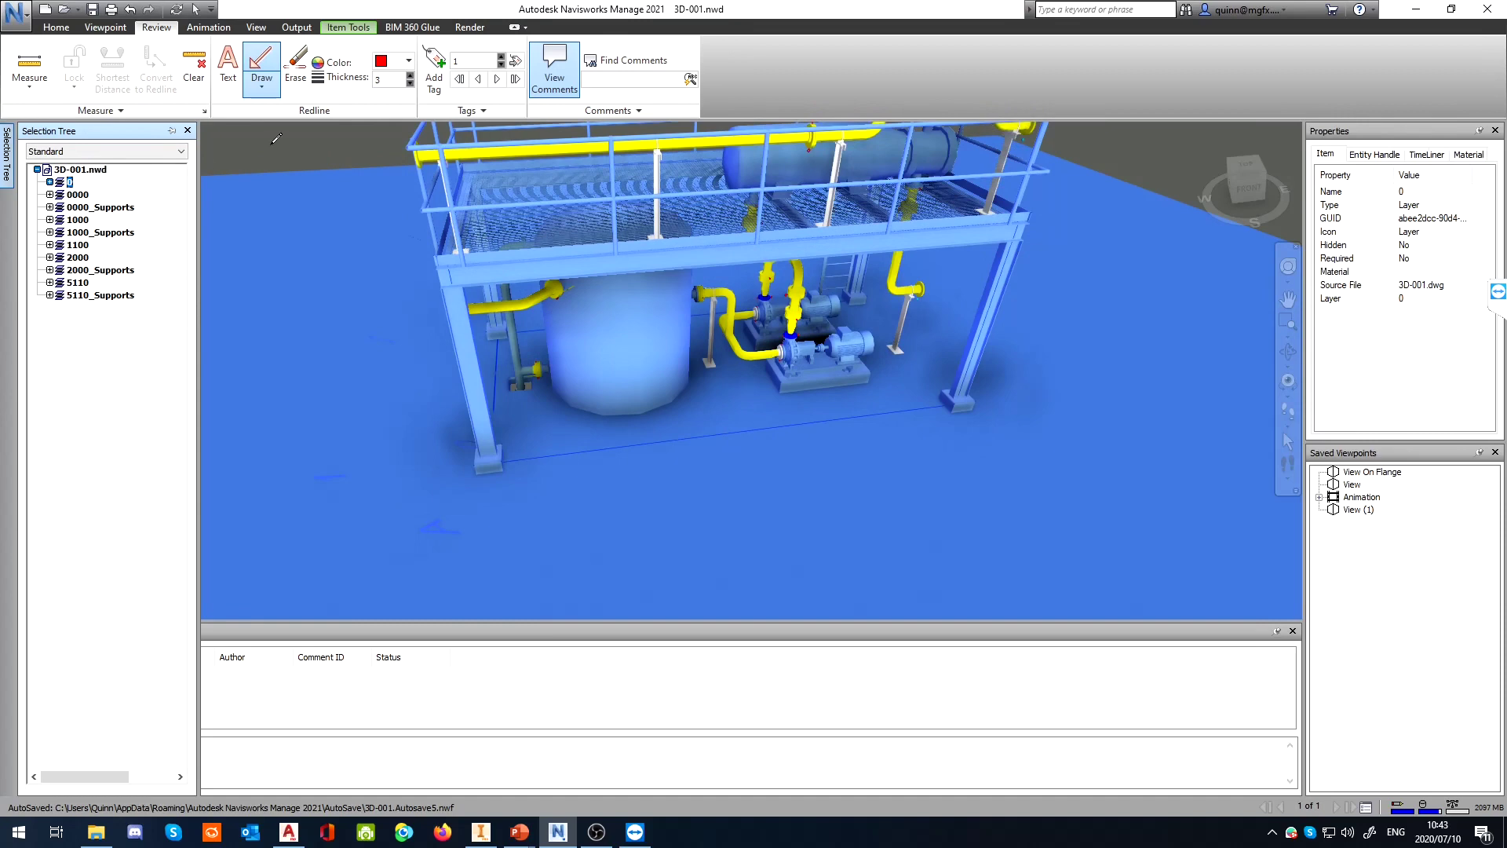
# Highlight the layers 0000, 0000_Supports and 1000 one after another to examine which piping belongs to each
pyautogui.click(81, 196)
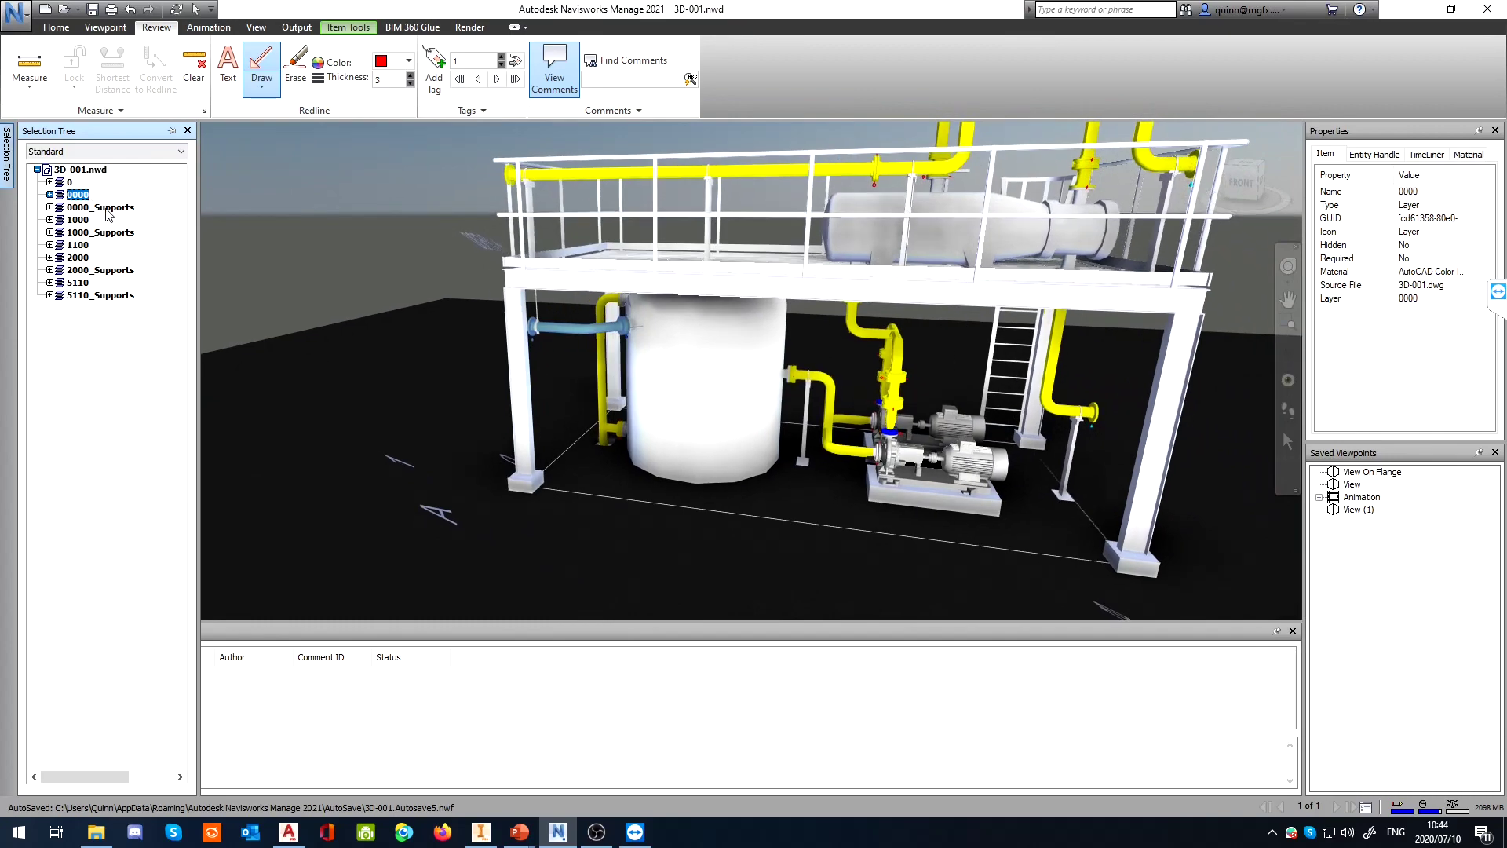
pyautogui.click(94, 207)
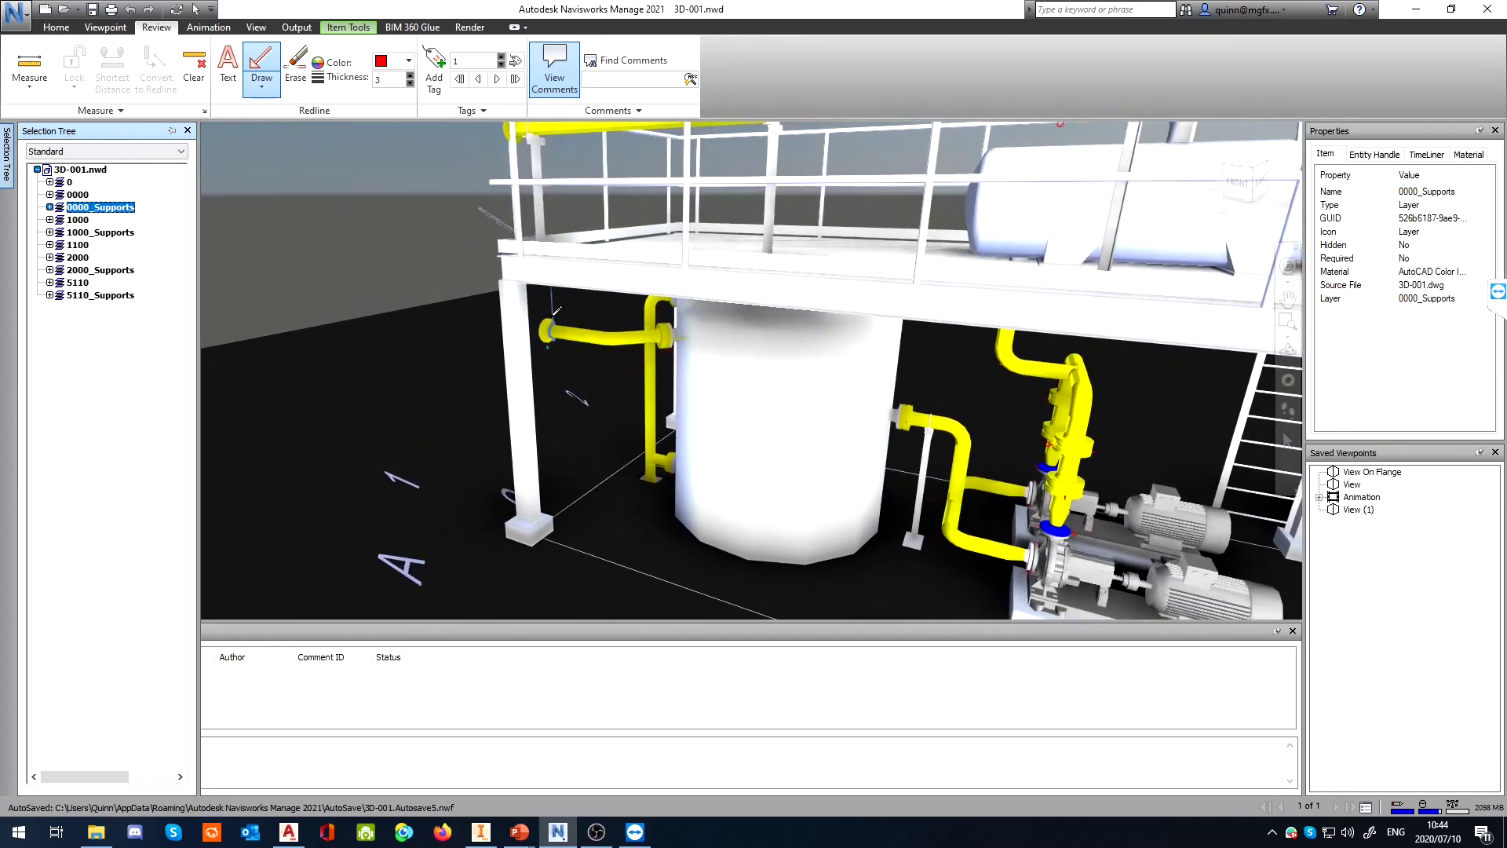
pyautogui.press('Down')
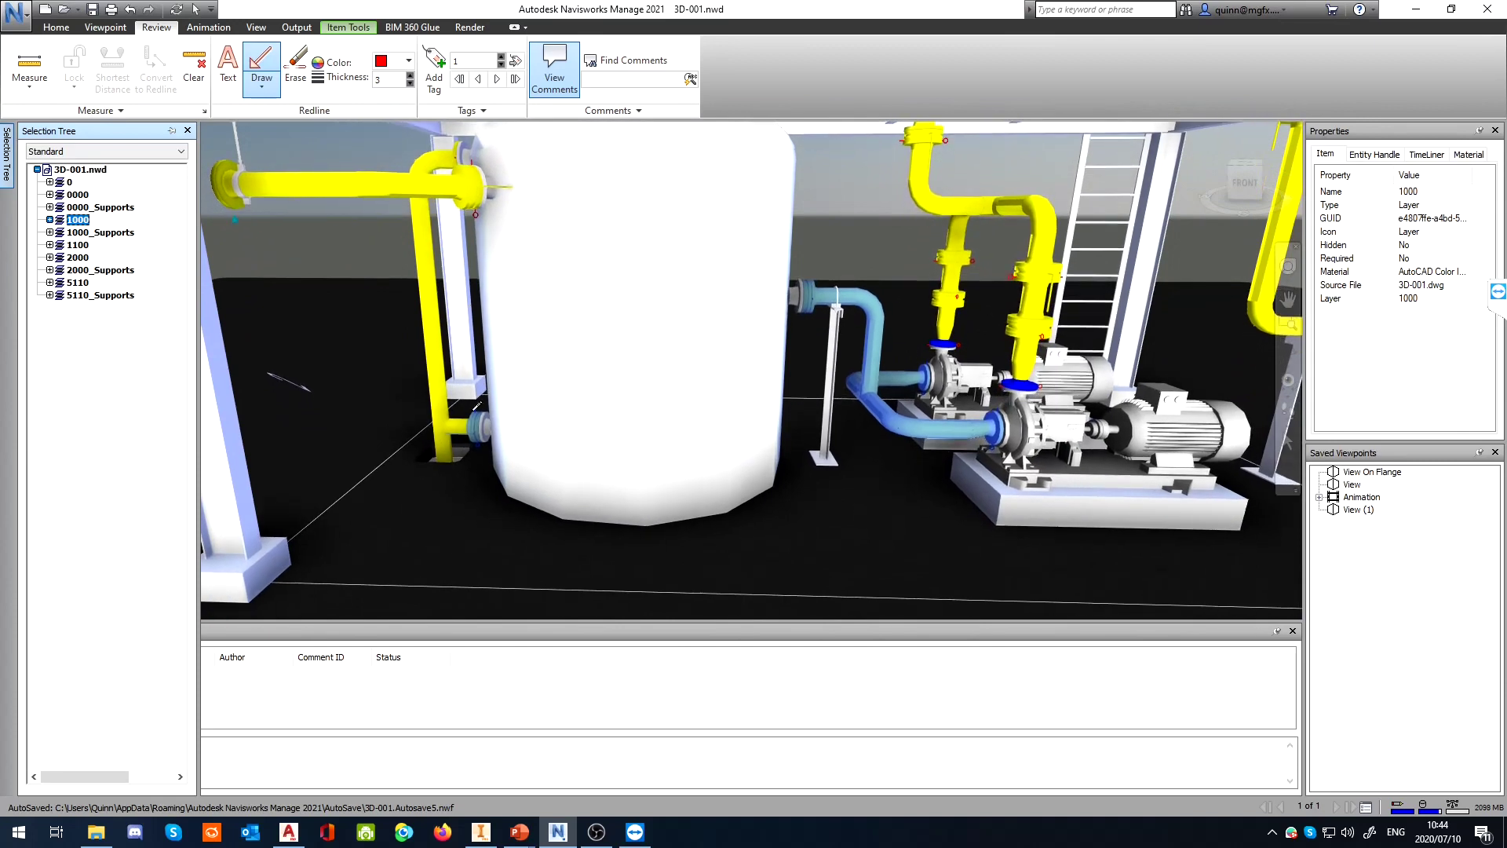
pyautogui.press('ctrl')
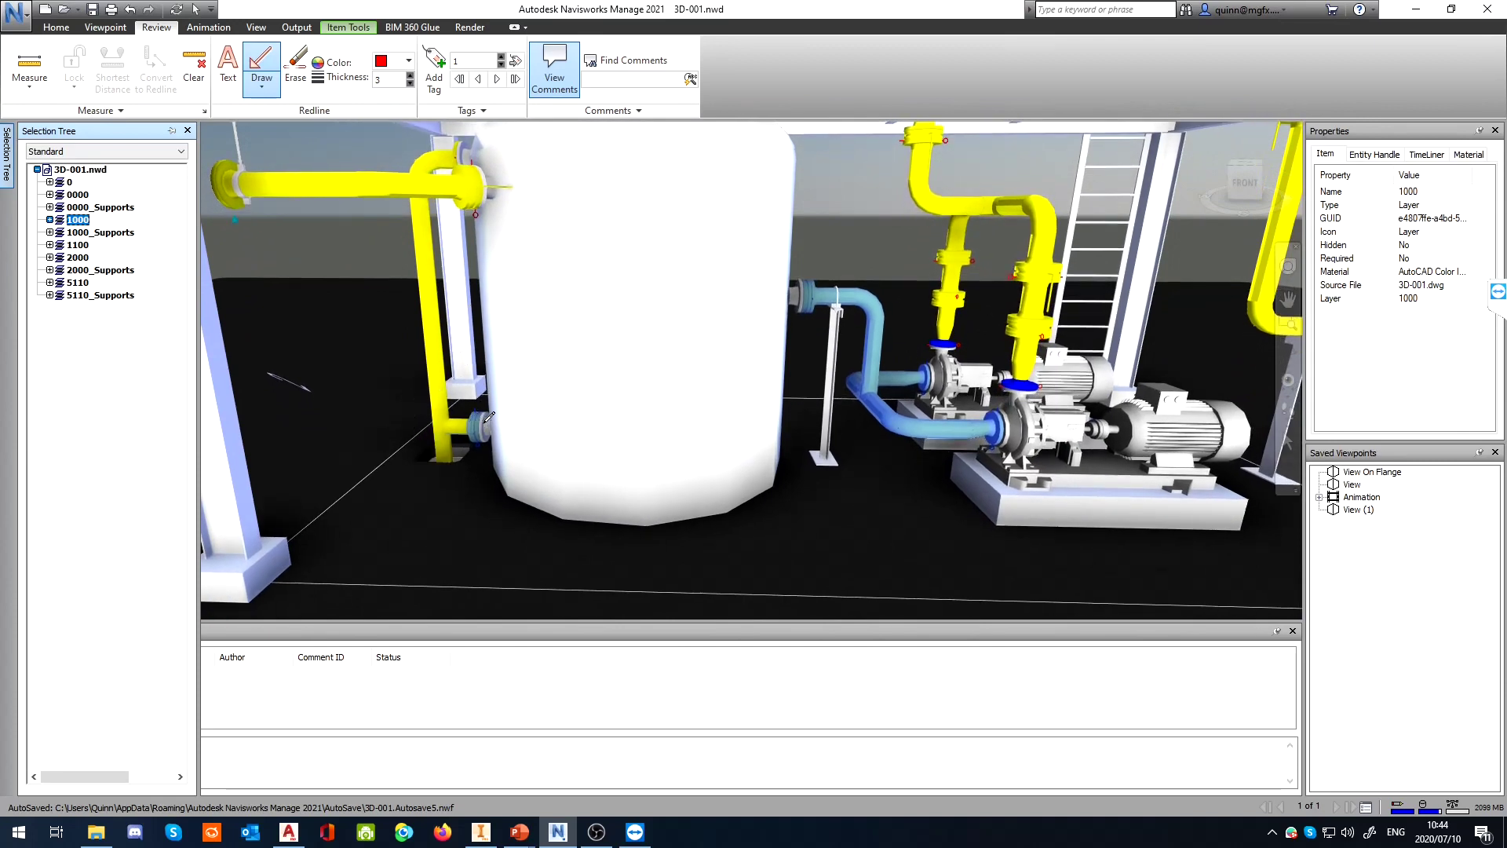
pyautogui.press('ctrl')
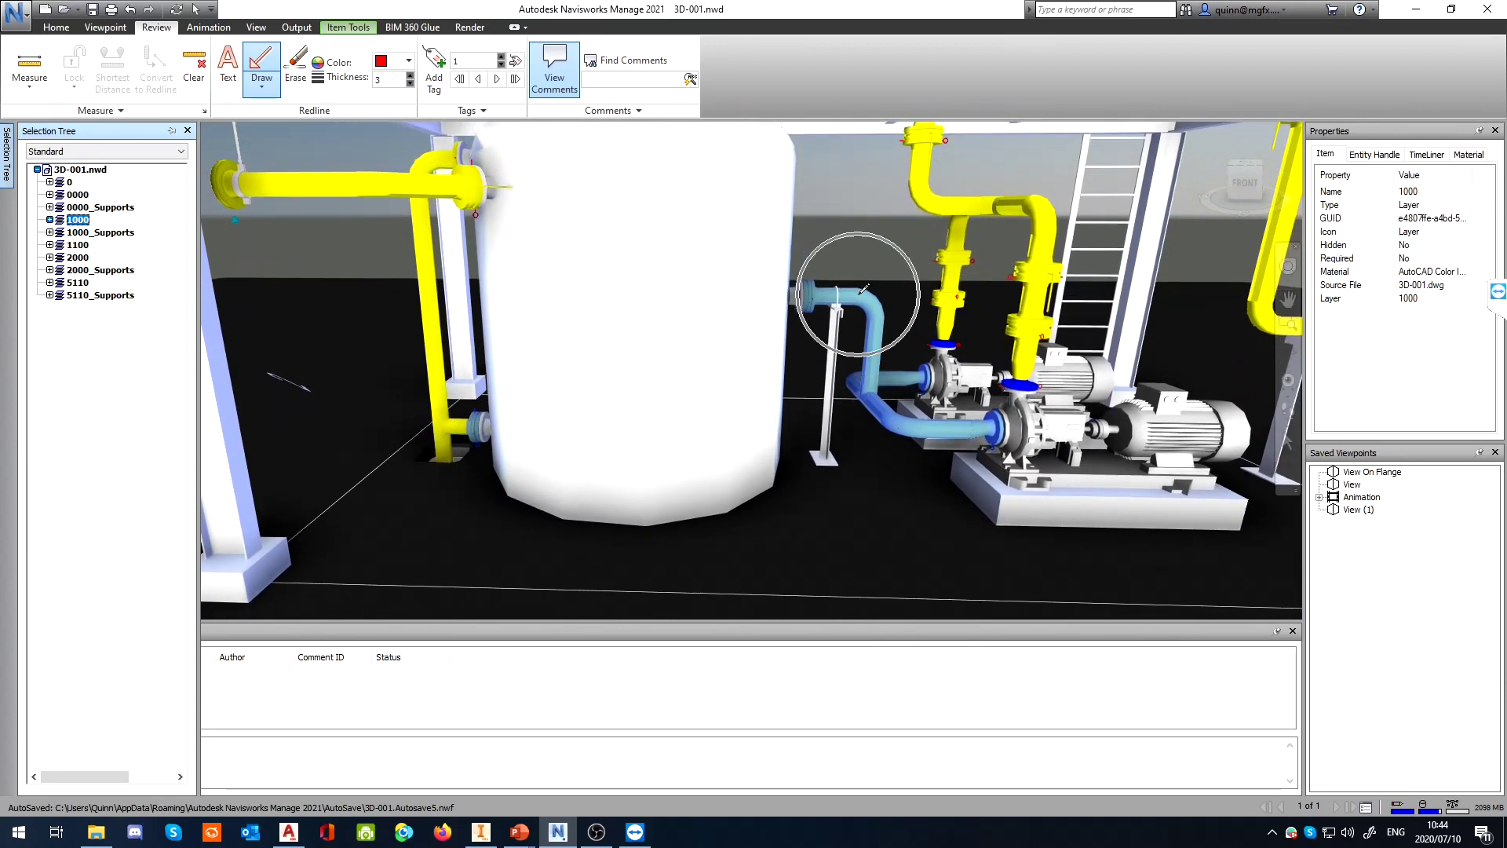
pyautogui.press('ctrl')
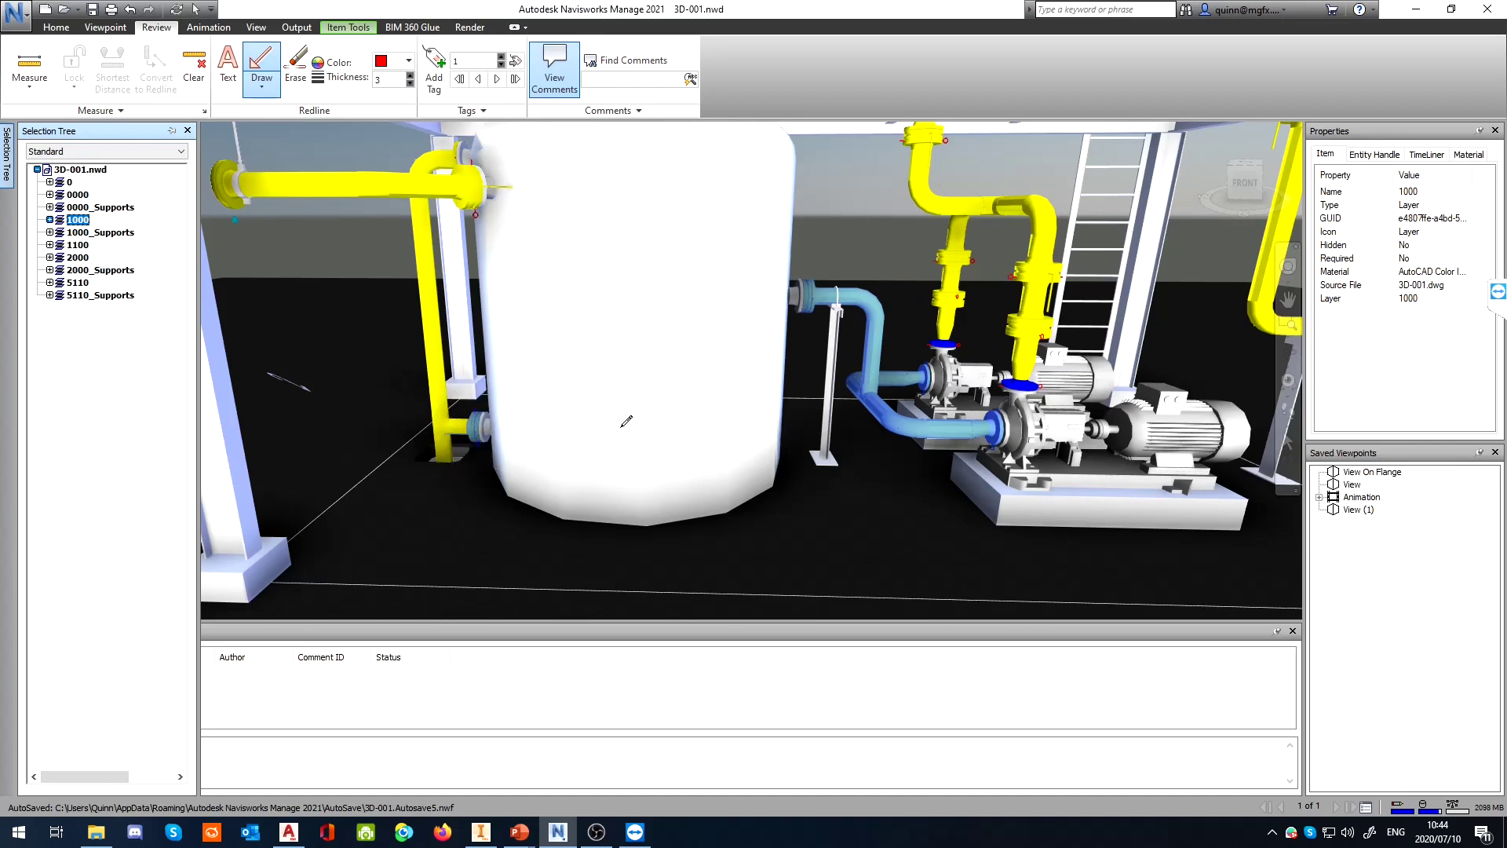
# Draw two red redline arrows from one point below the tank to its lower nozzle flange and to the pump suction piping
pyautogui.moveTo(617, 523); pyautogui.dragTo(624, 447, button='middle')
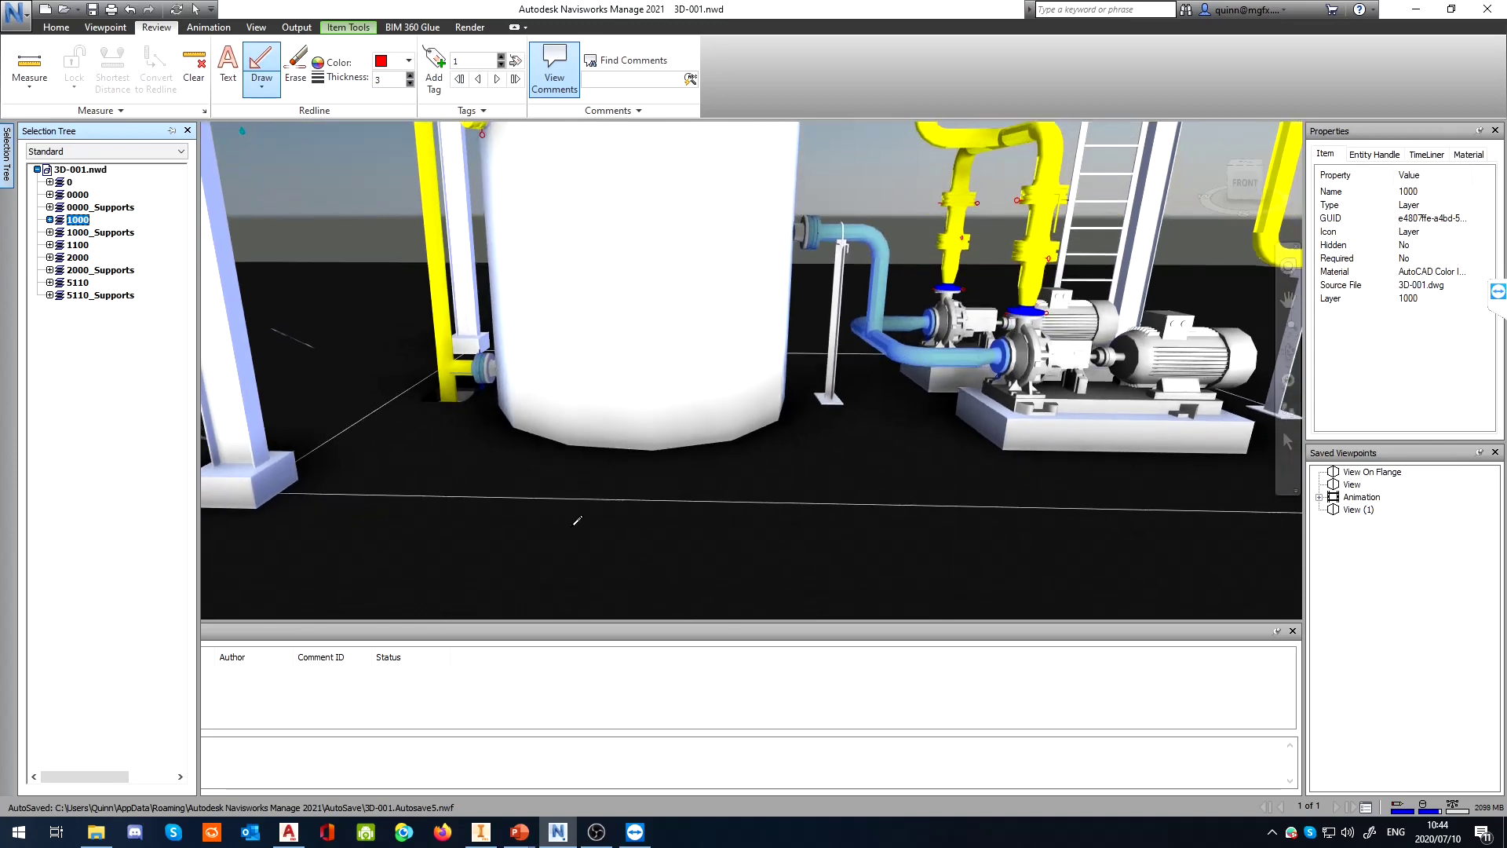
pyautogui.click(480, 372)
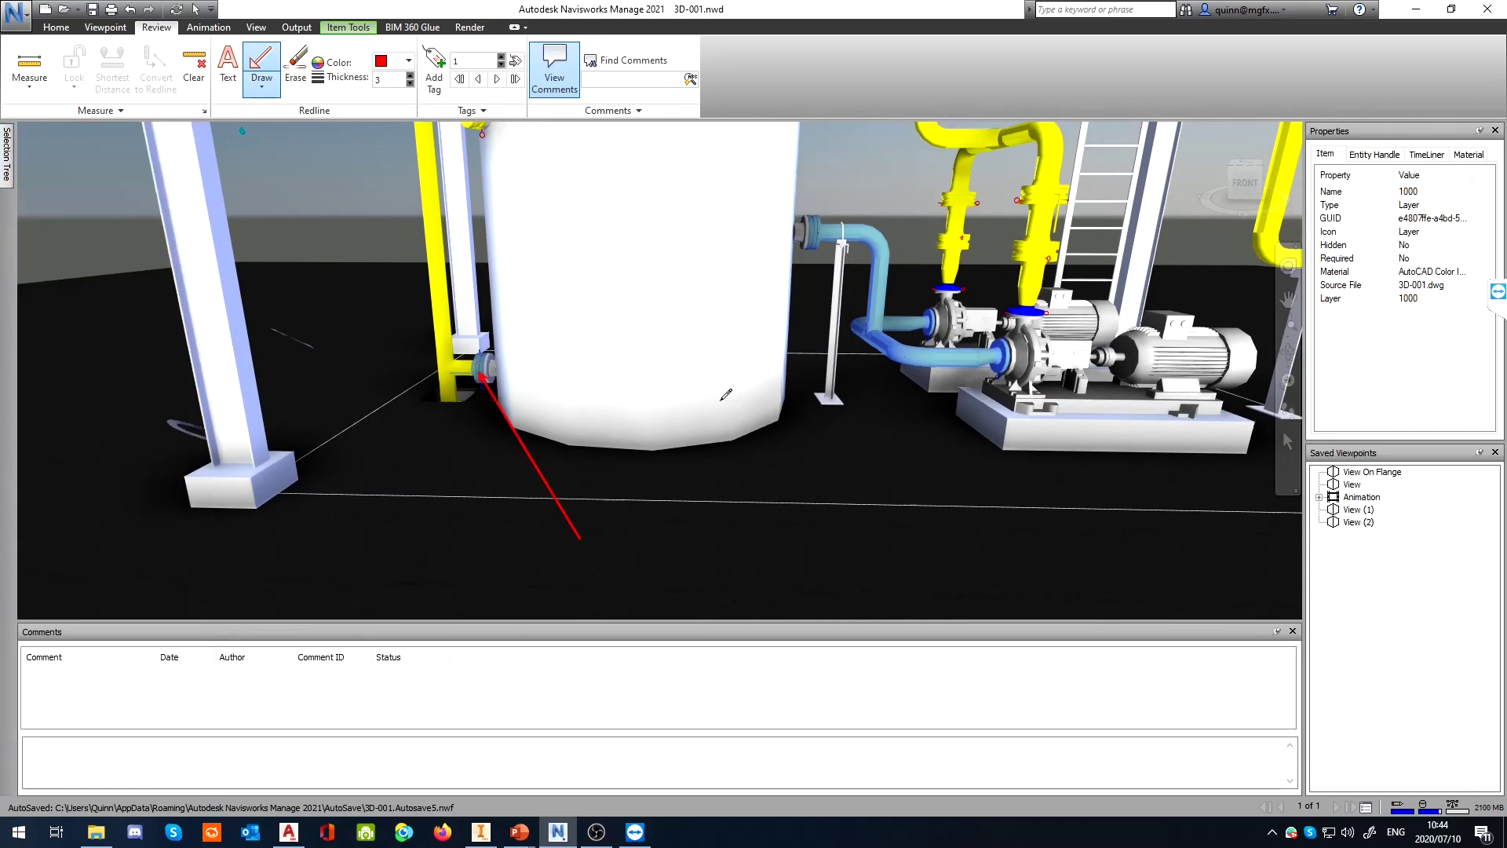
pyautogui.click(878, 315)
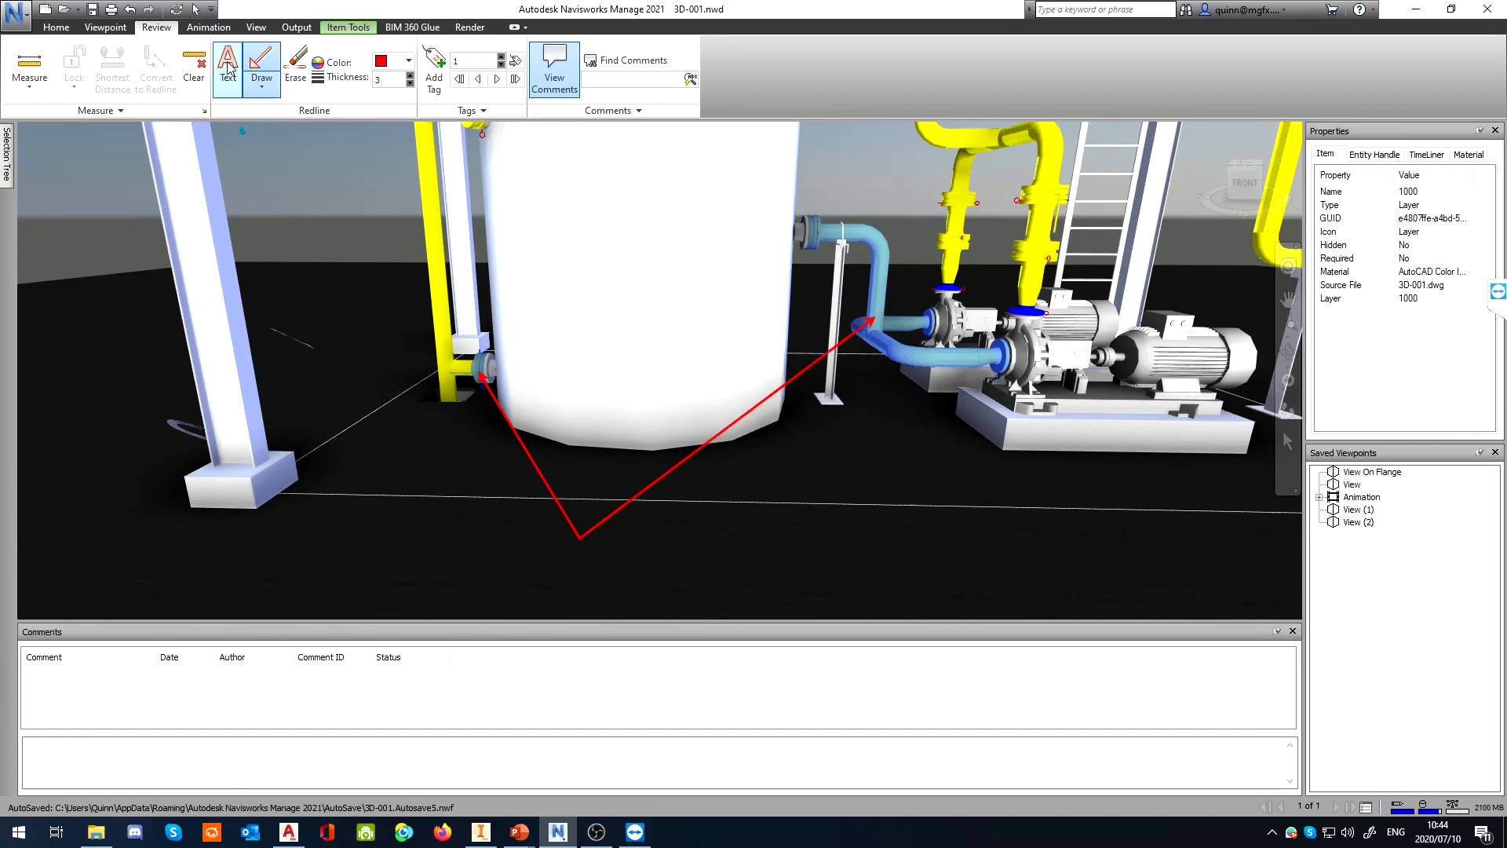
# Add the redline text "Why is this on the wrong line?" beneath the meeting point of the two arrows
pyautogui.click(226, 85)
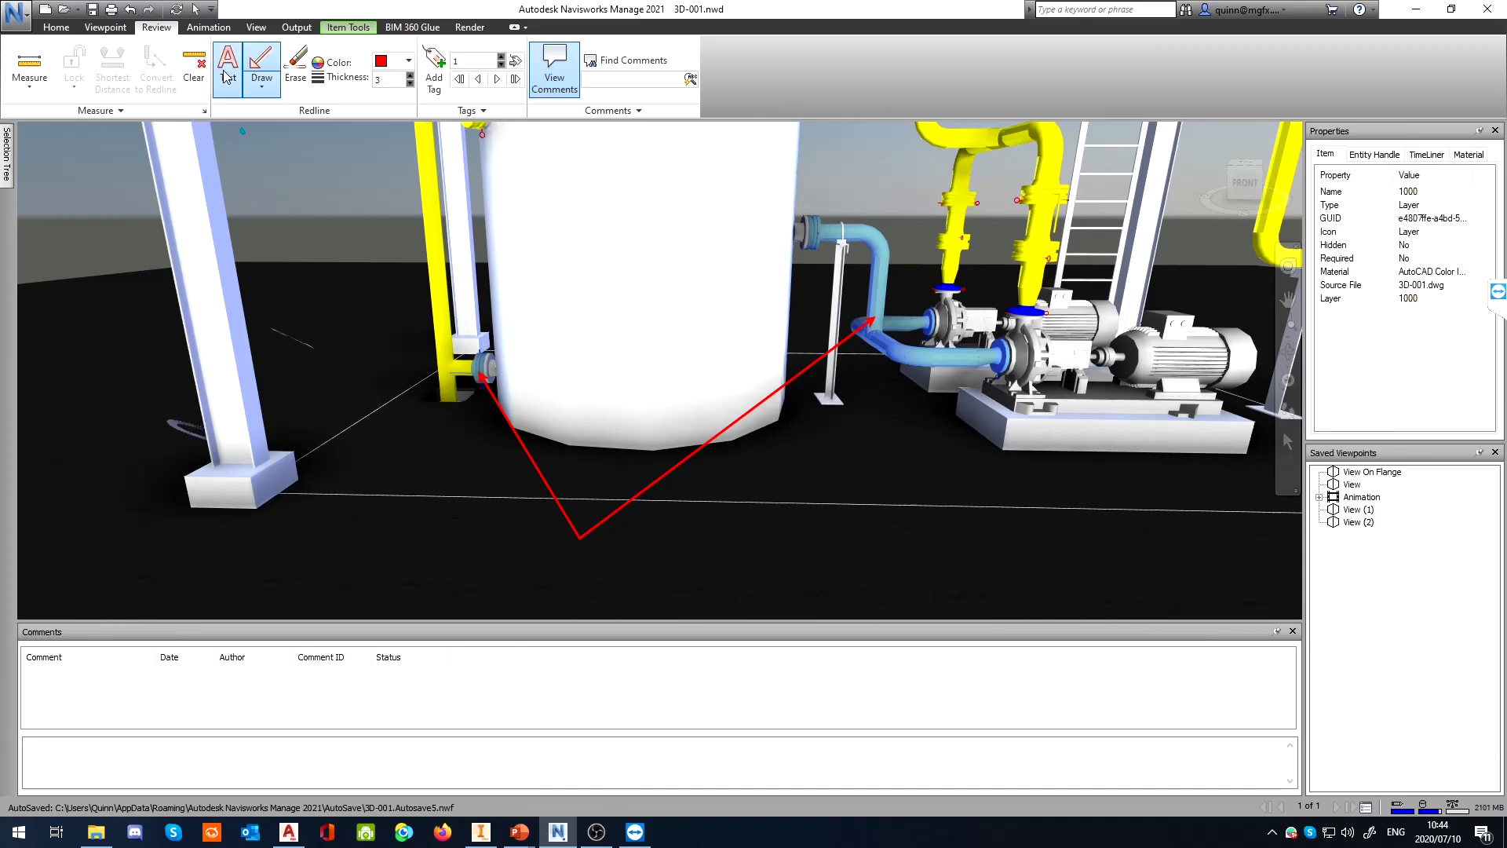
pyautogui.click(598, 565)
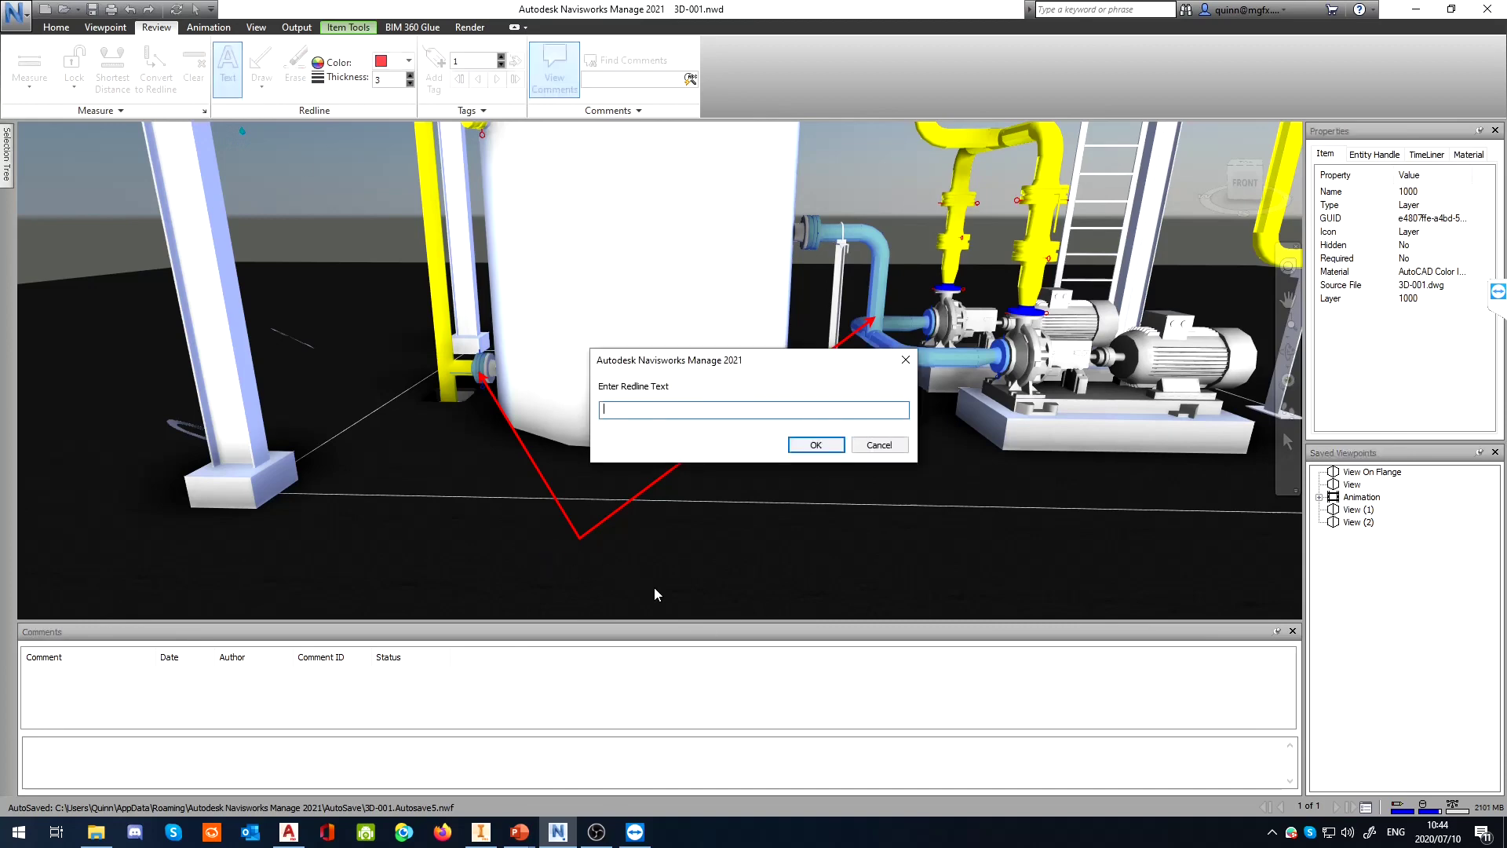
pyautogui.write('Why is this on the wrong line?')
pyautogui.click(816, 445)
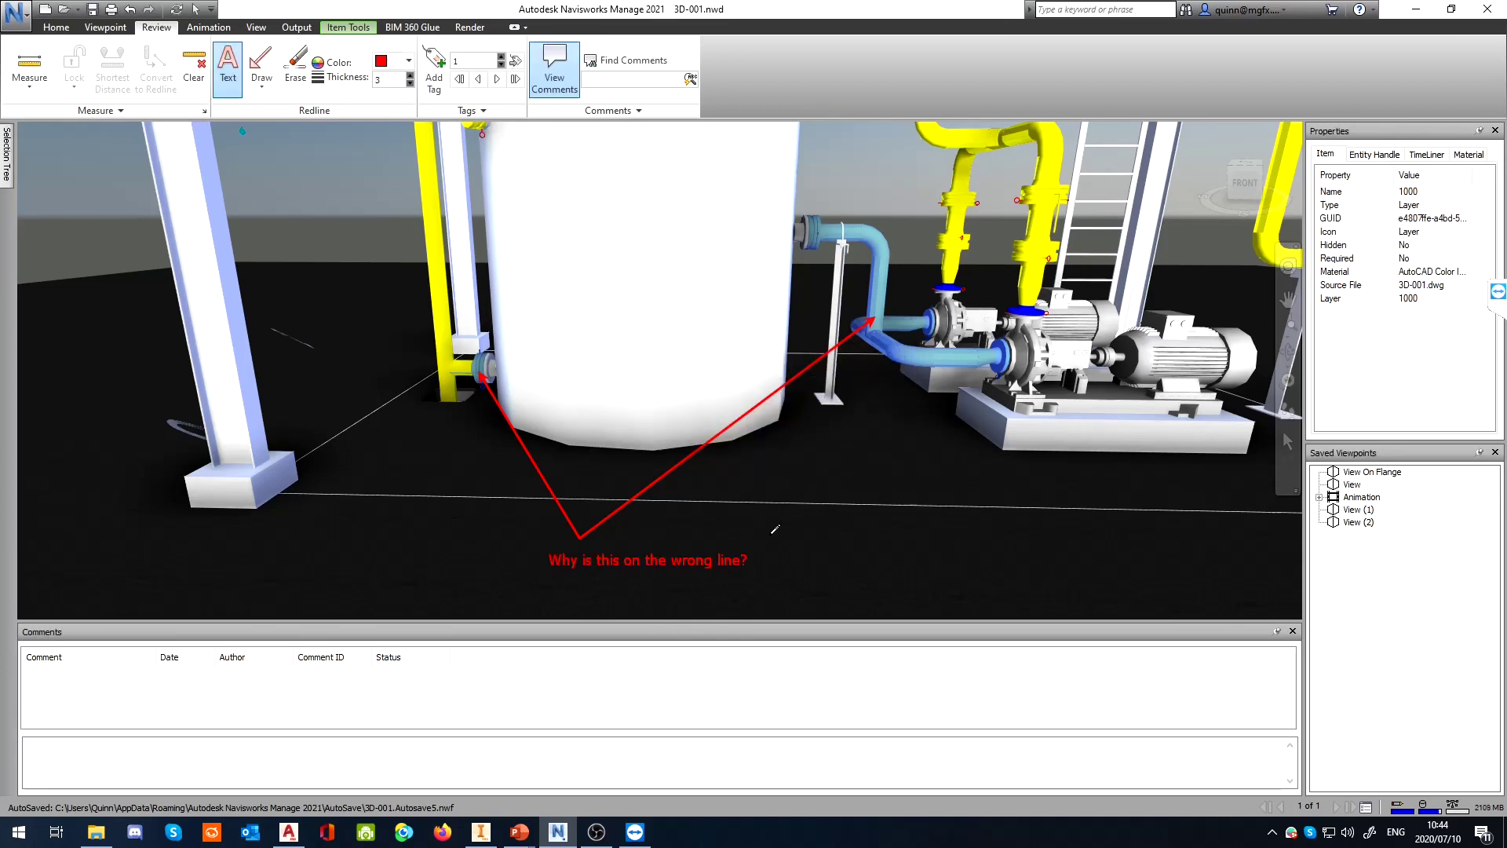
# Recall the saved viewpoints View (1), View (2), View and View On Flange to review their redlines and comments
pyautogui.click(1369, 528)
pyautogui.press('ctrl')
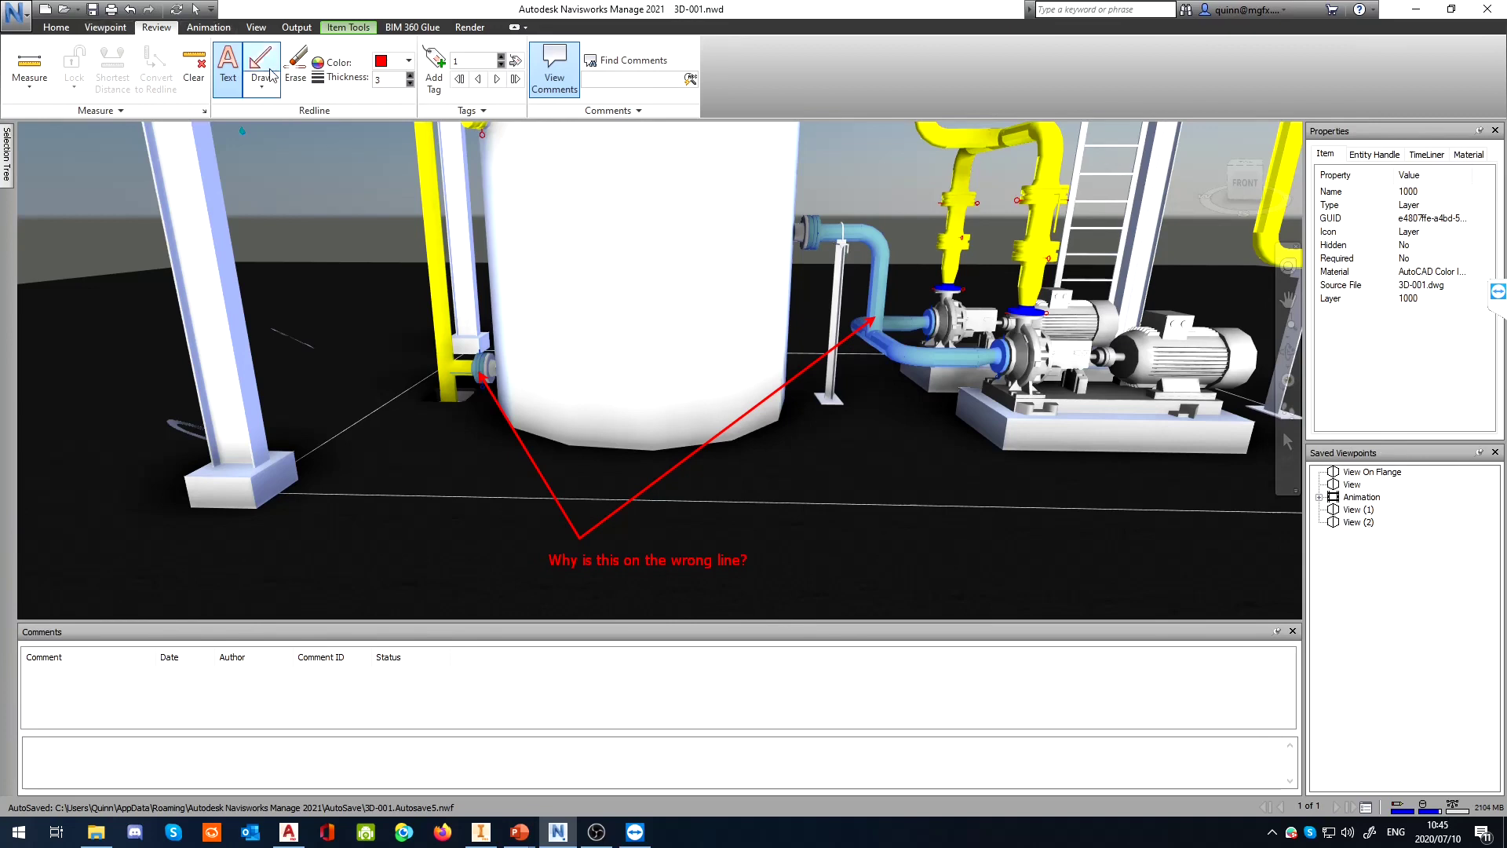
pyautogui.click(1357, 511)
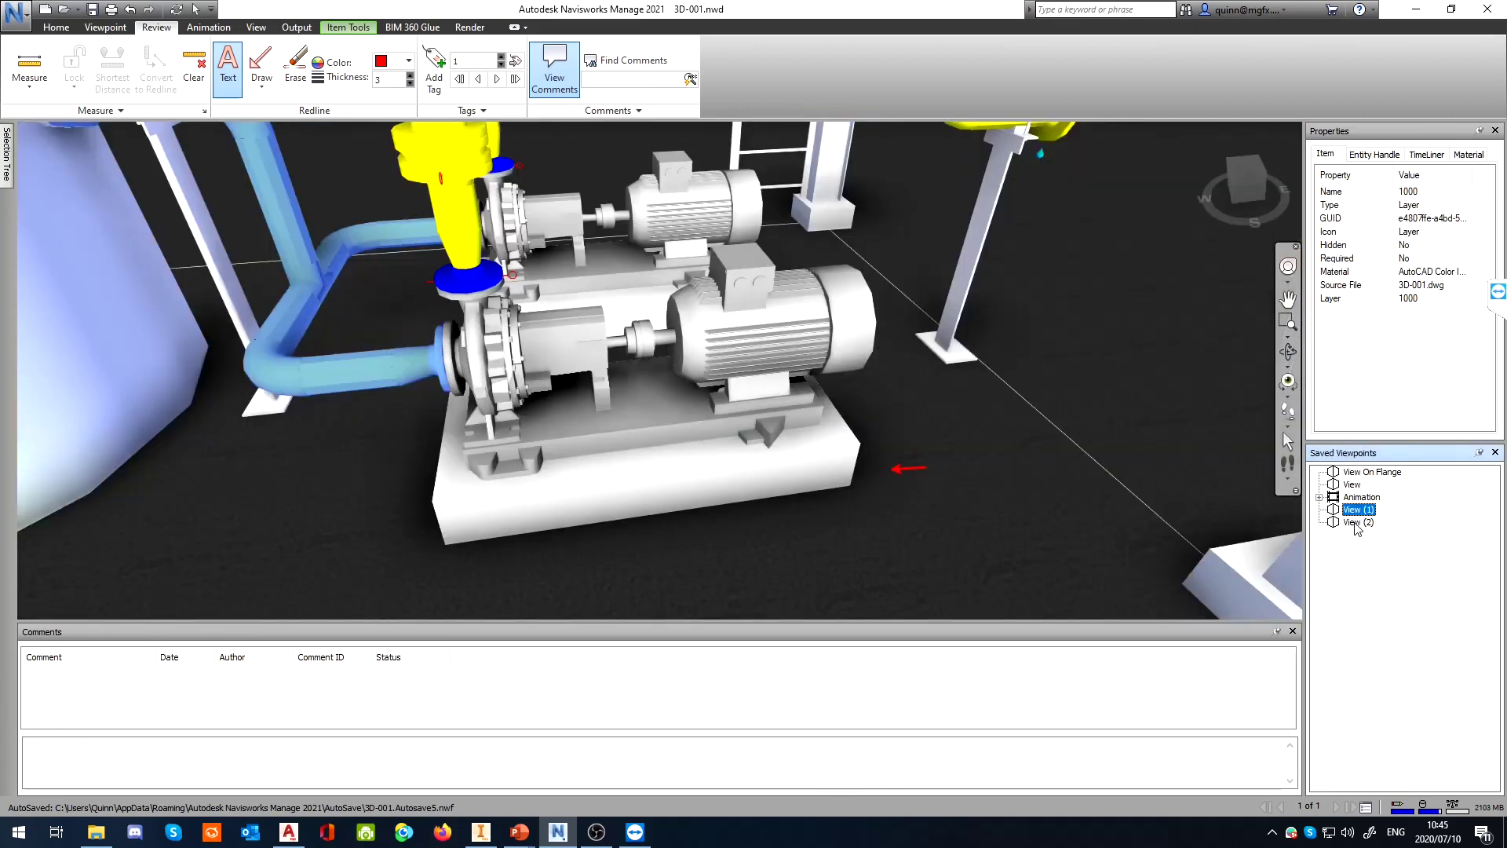
pyautogui.click(1357, 522)
pyautogui.click(1357, 510)
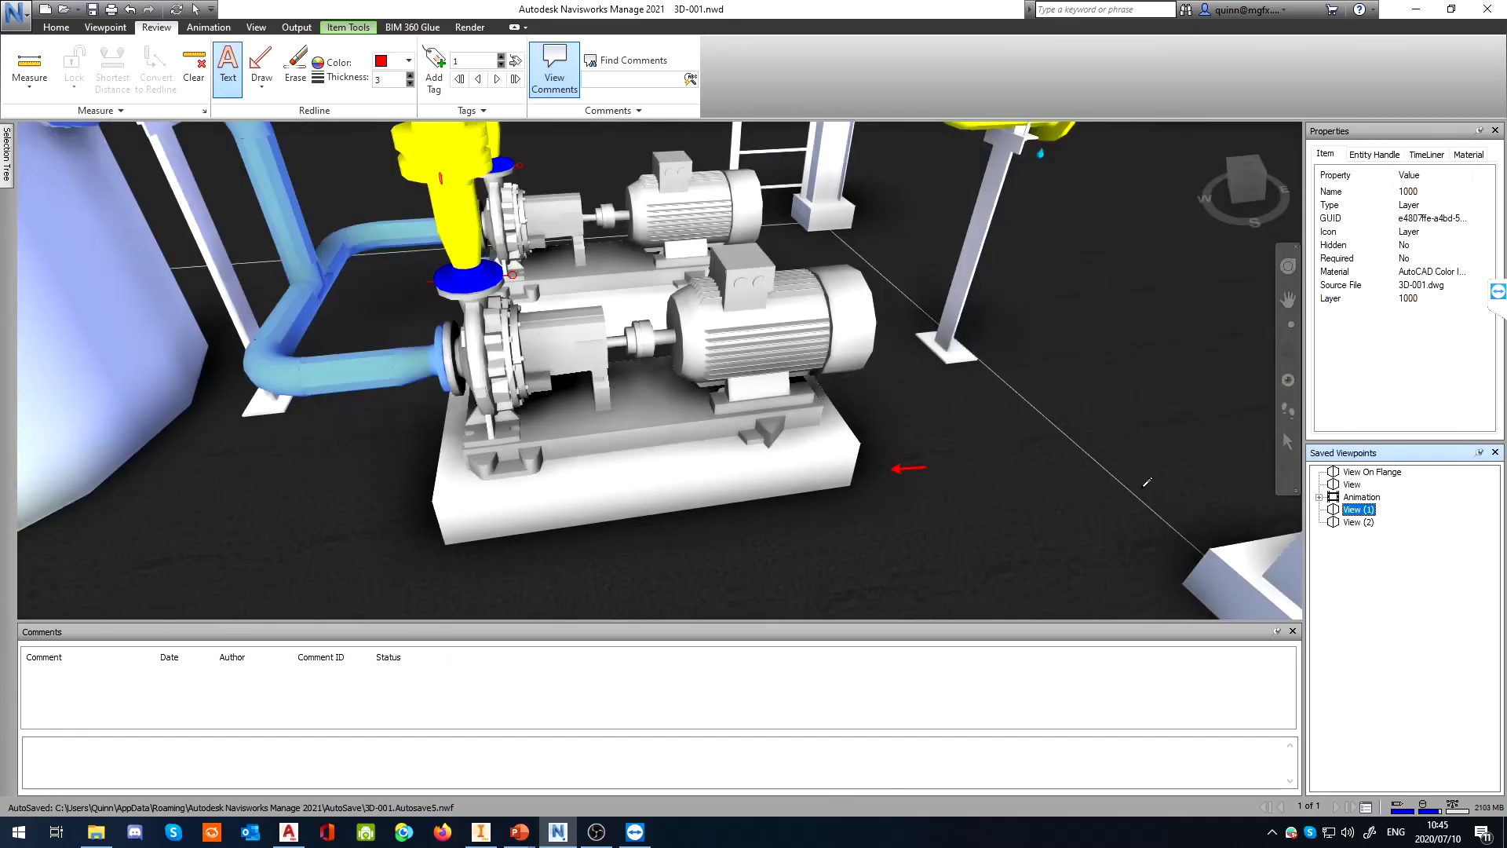
pyautogui.click(1352, 522)
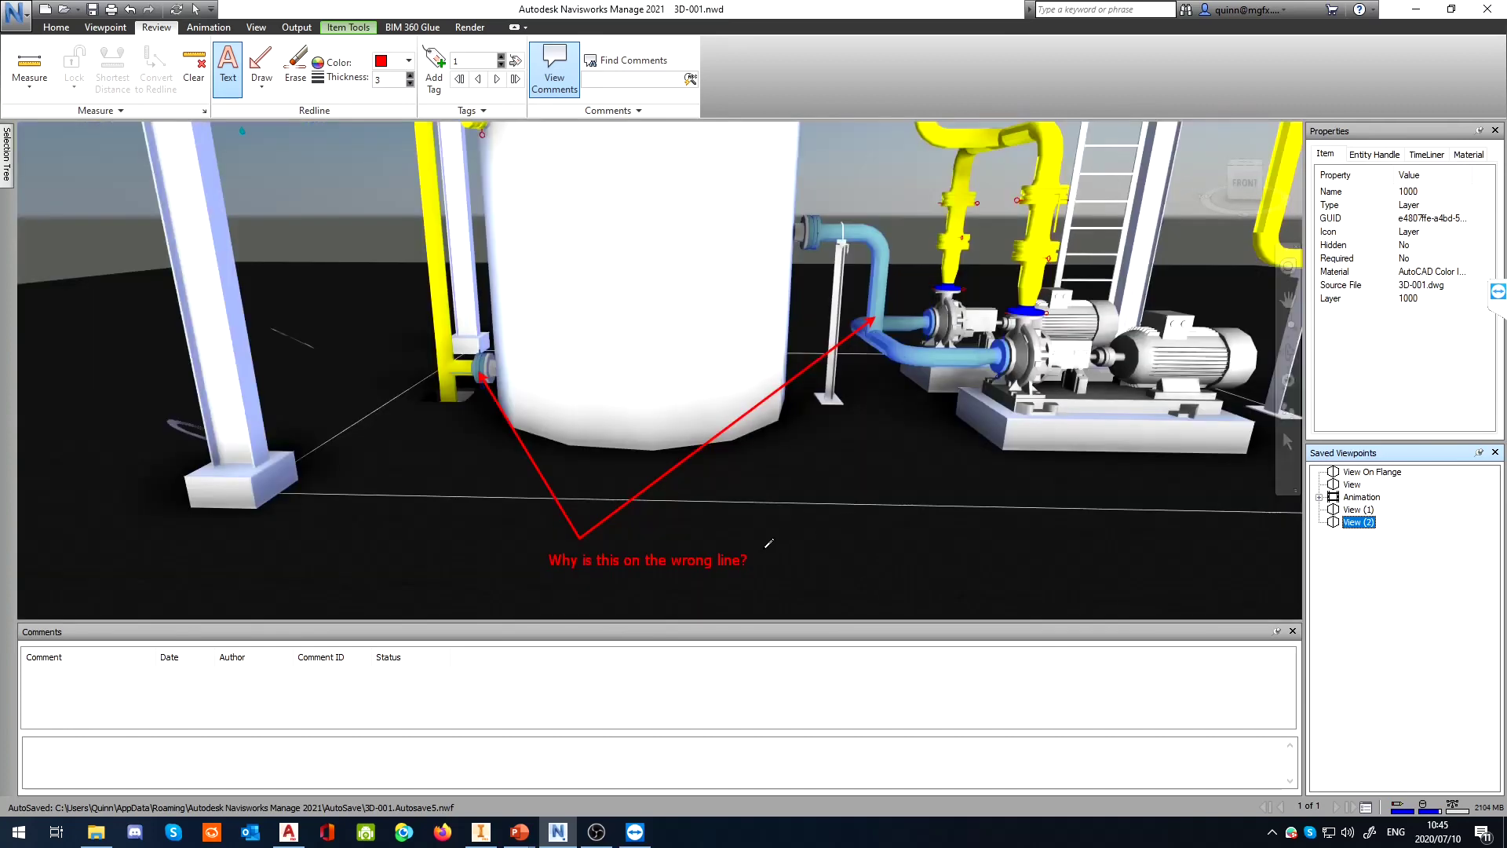
pyautogui.click(1351, 484)
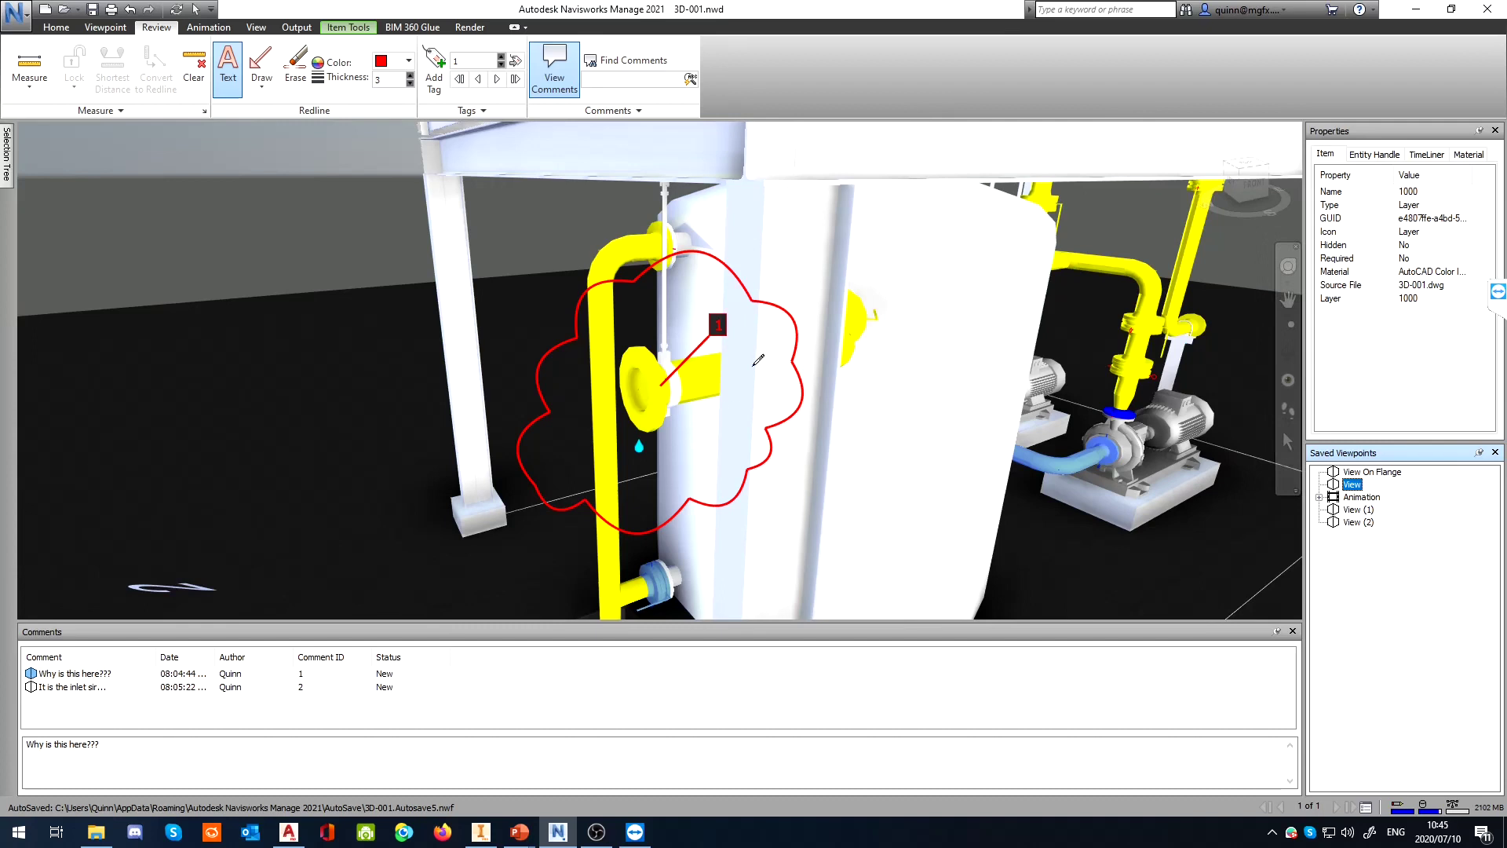
pyautogui.click(1358, 473)
pyautogui.click(1352, 485)
# Recall the saved viewpoint View and add the comment "this has to be here?" with status New
pyautogui.moveTo(668, 299)
pyautogui.keyDown('shift'); pyautogui.mouseDown(button='middle')
pyautogui.moveTo(840, 320)
pyautogui.moveTo(626, 314)
pyautogui.moveTo(671, 322)
pyautogui.mouseUp(button='middle'); pyautogui.keyUp('shift')
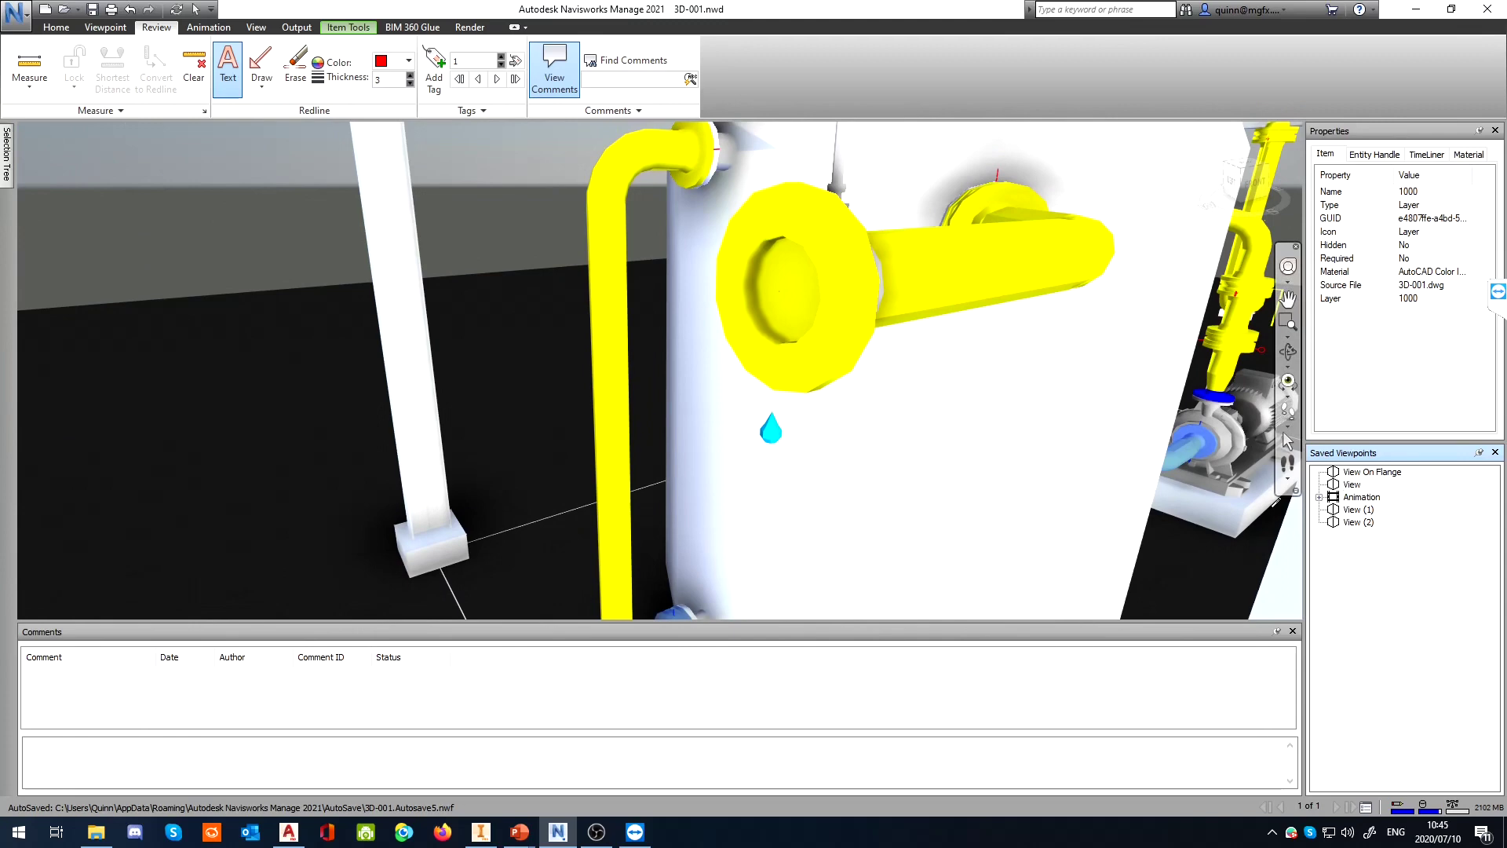
pyautogui.click(1357, 485)
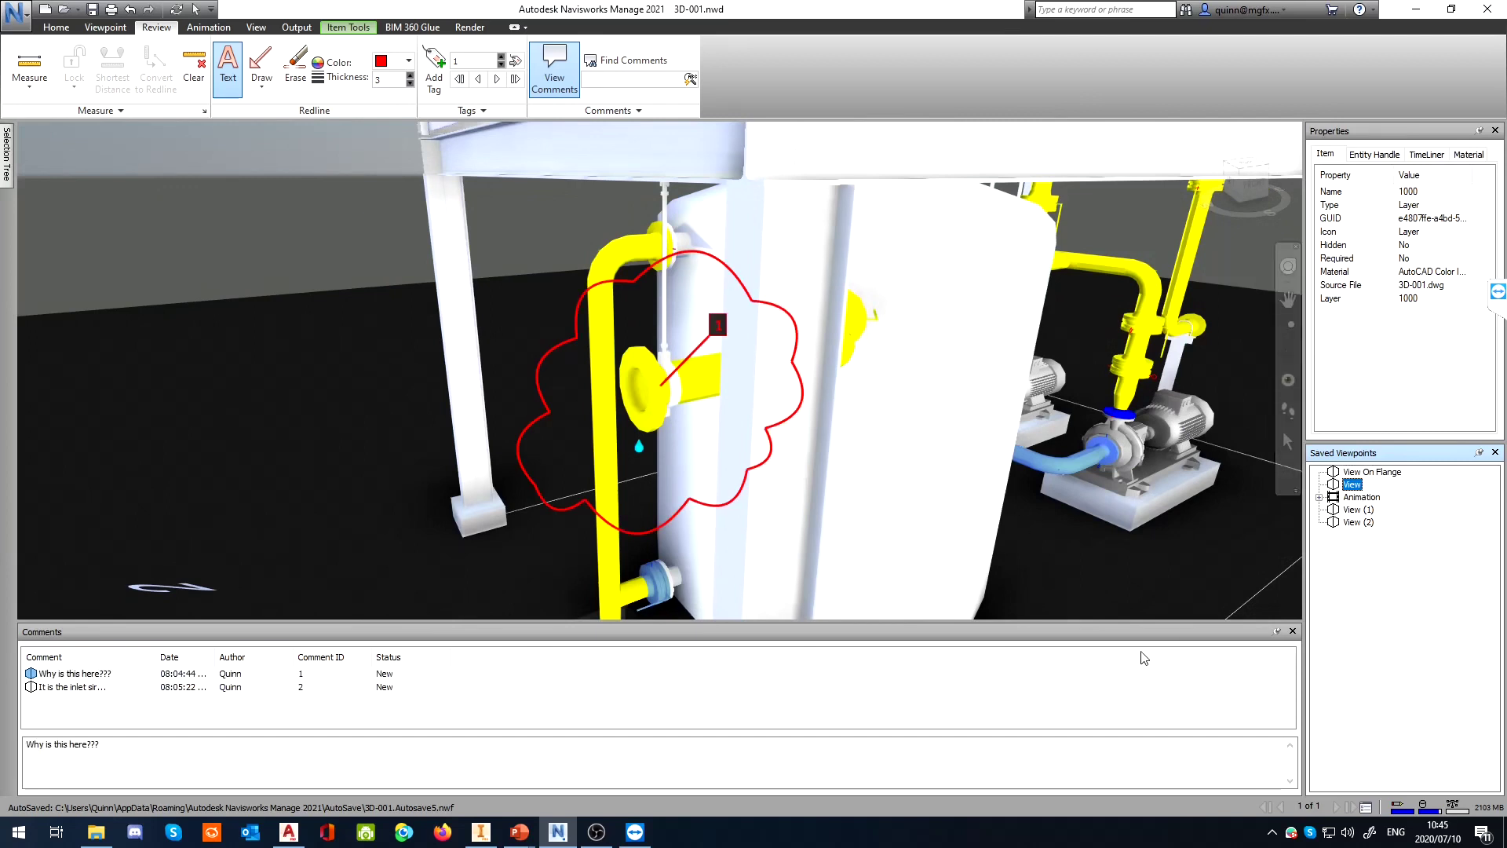
pyautogui.rightClick(84, 675)
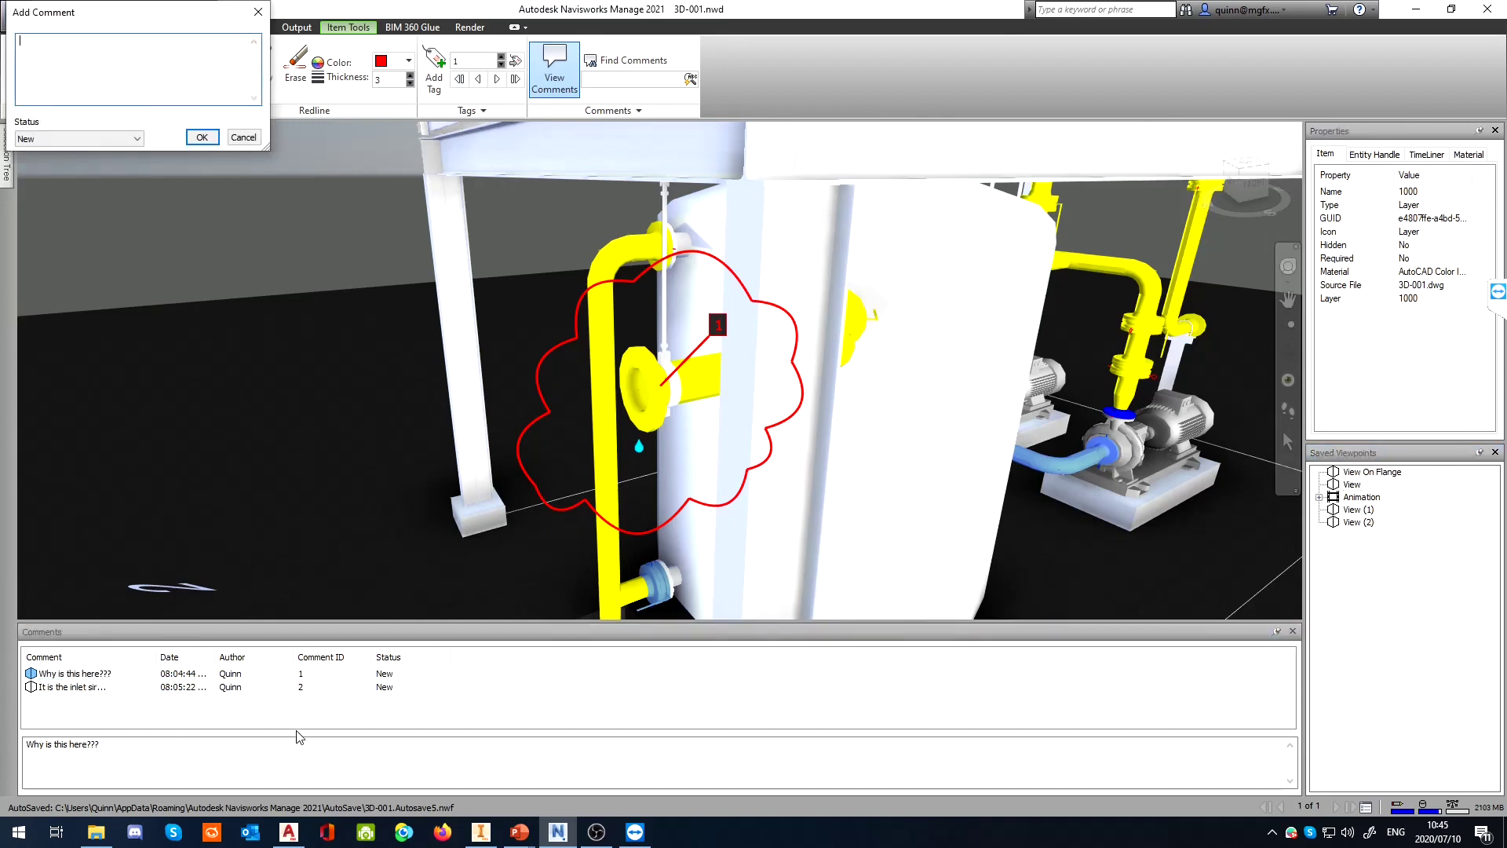
pyautogui.click(141, 708)
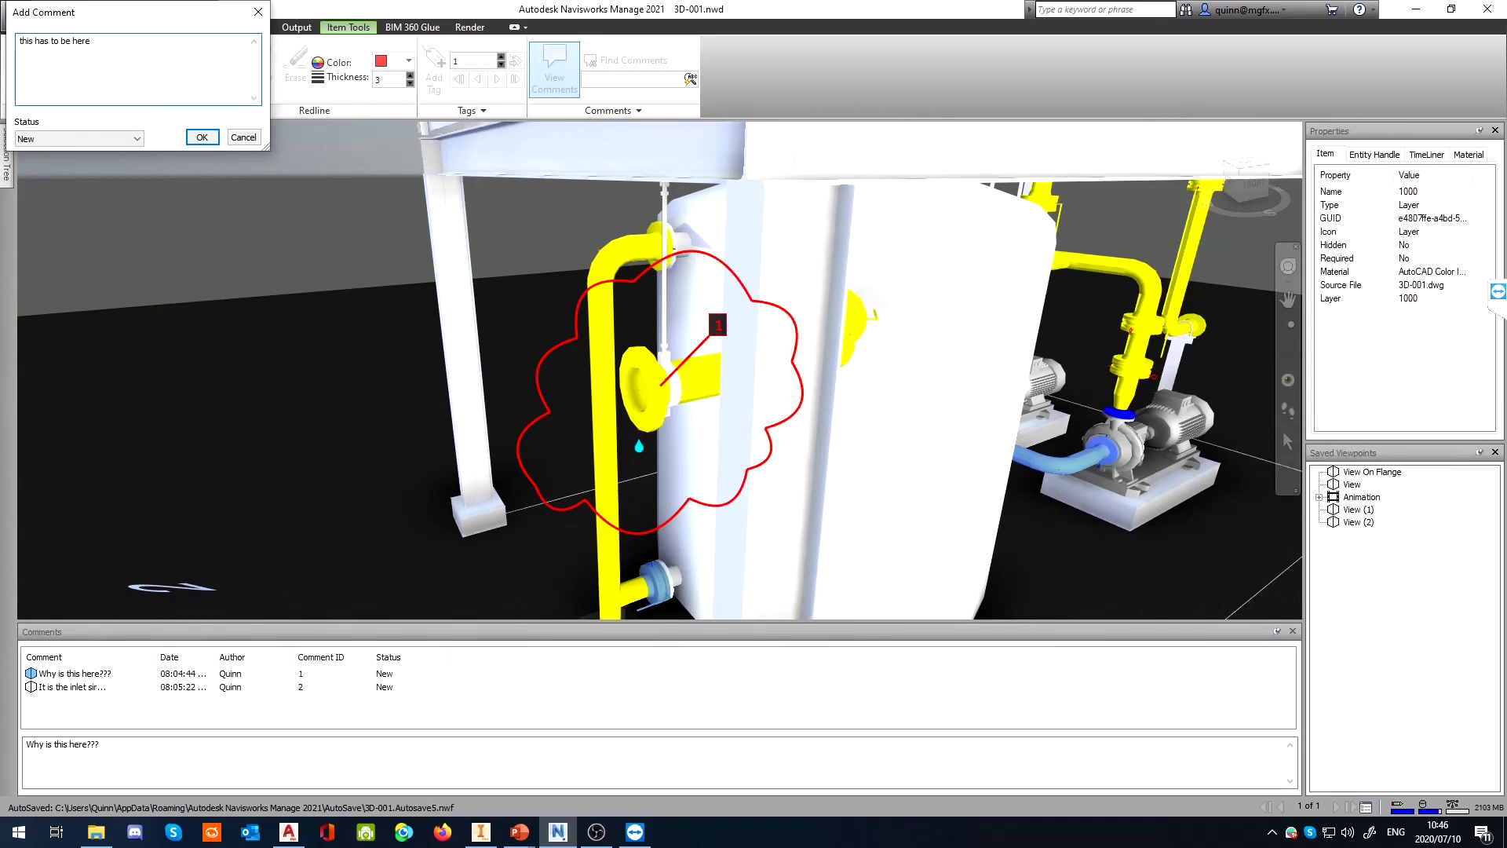
pyautogui.write('?')
pyautogui.press('Return')
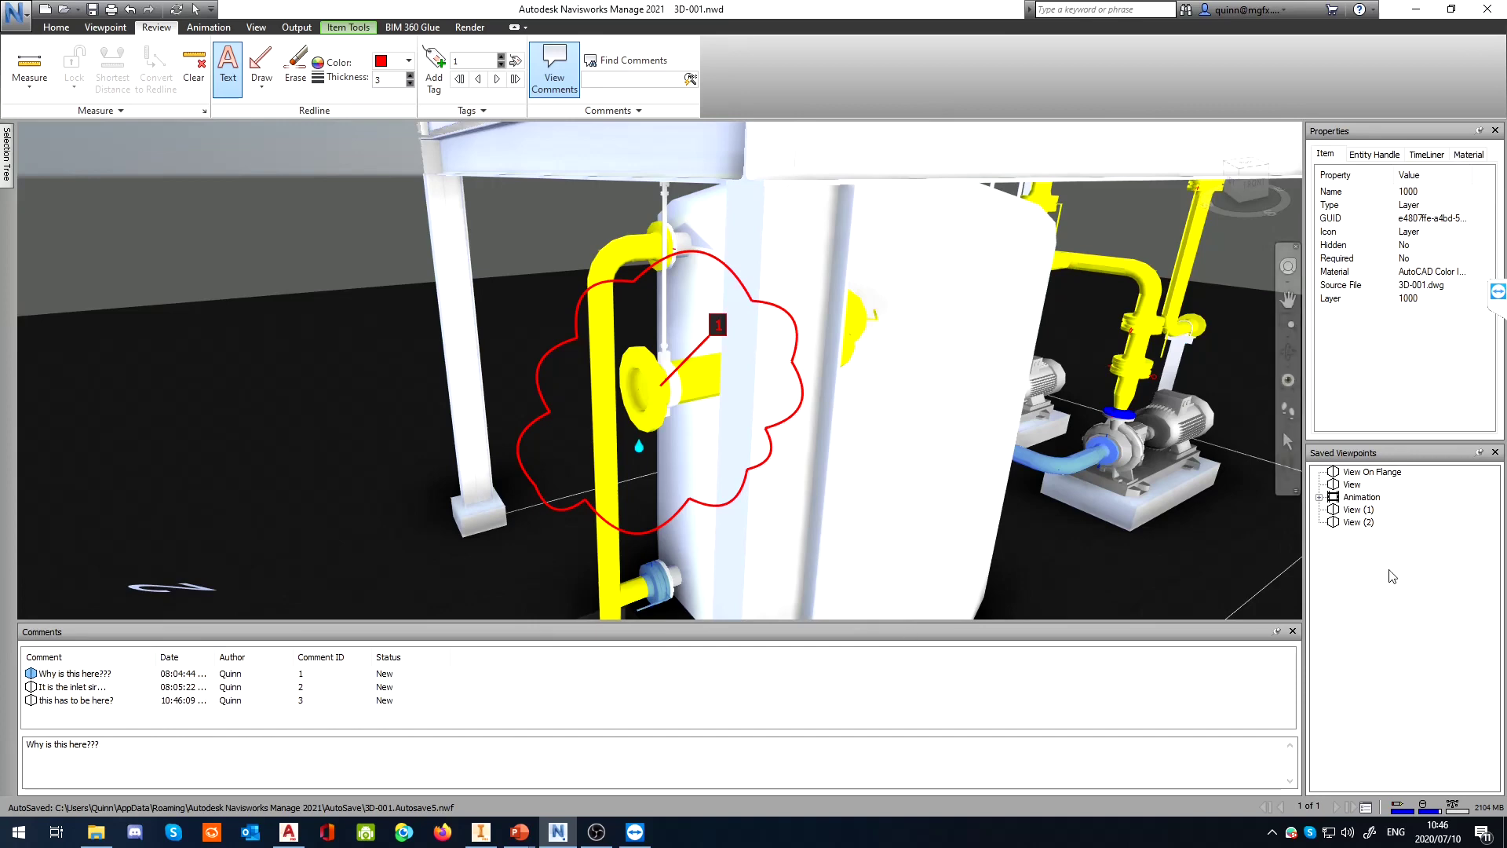
# Recall viewpoint View (1) and examine the pumps, tank and connected piping from several angles
pyautogui.click(1358, 509)
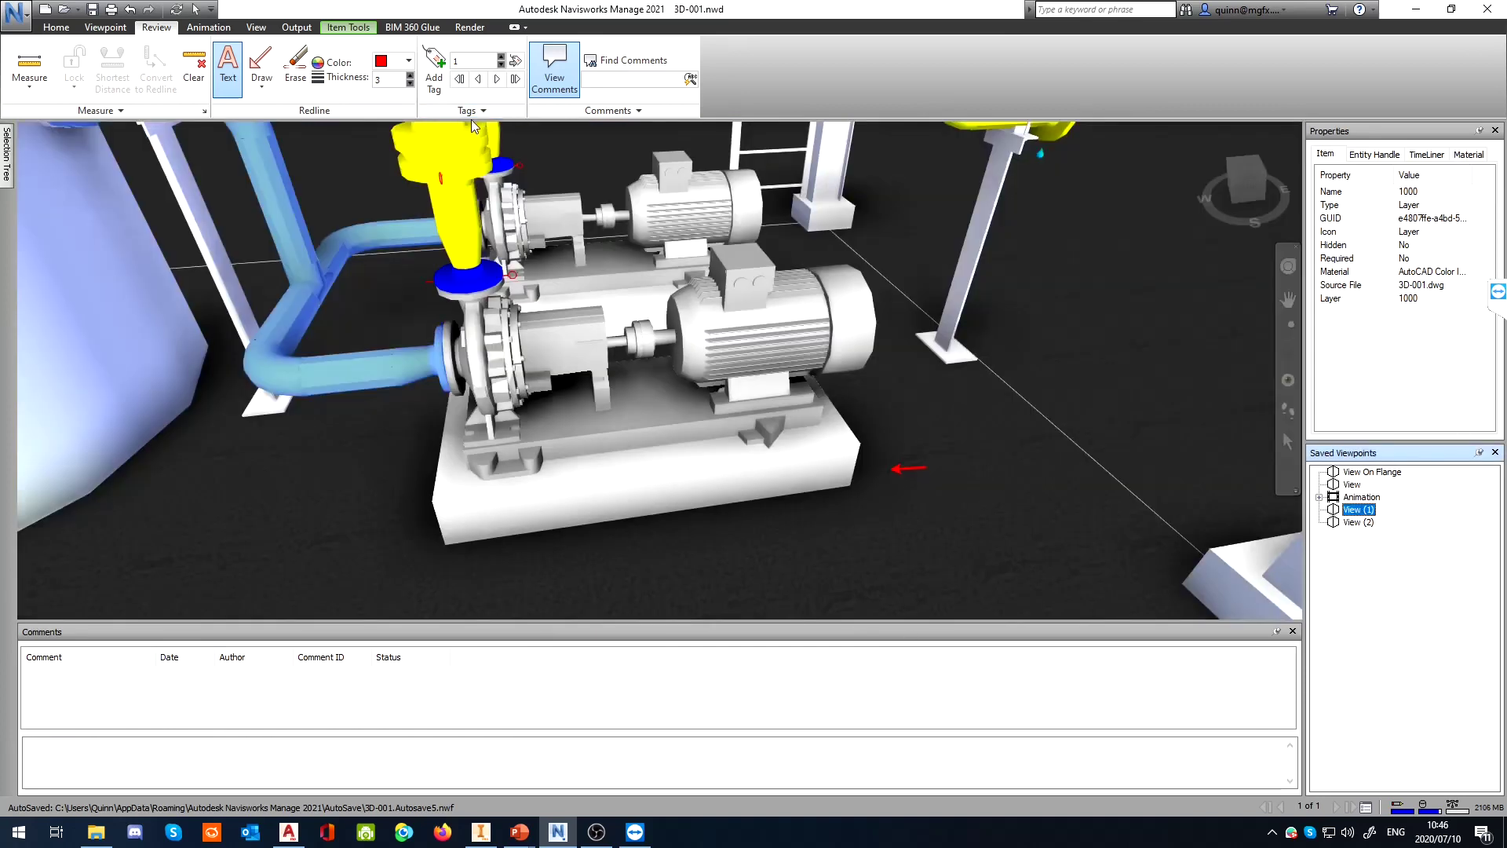
pyautogui.moveTo(325, 302); pyautogui.dragTo(440, 314, button='middle')
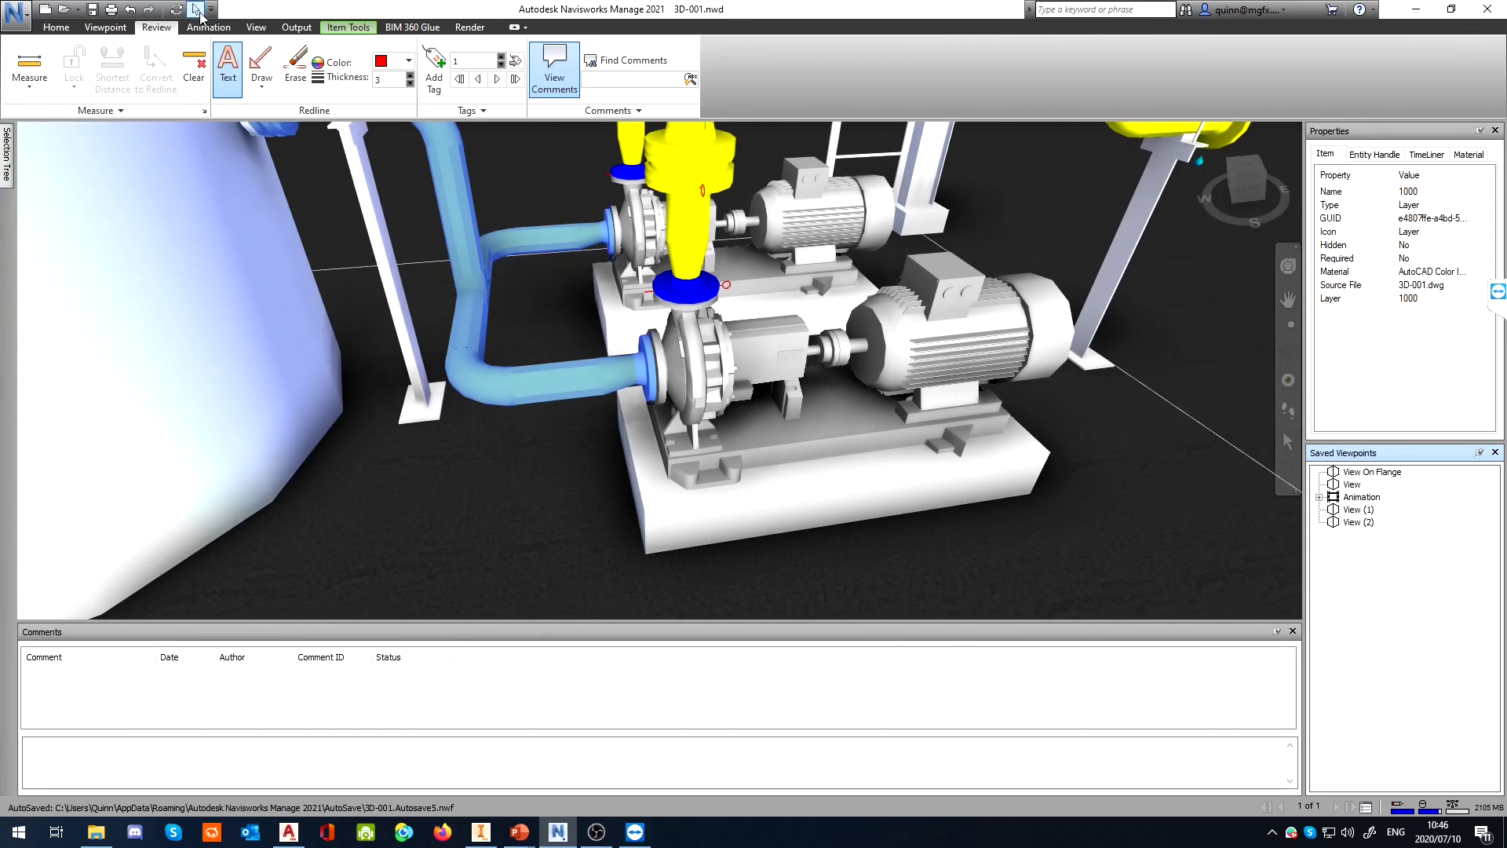
pyautogui.scroll(-2, 517, 533)
pyautogui.scroll(5, 518, 533)
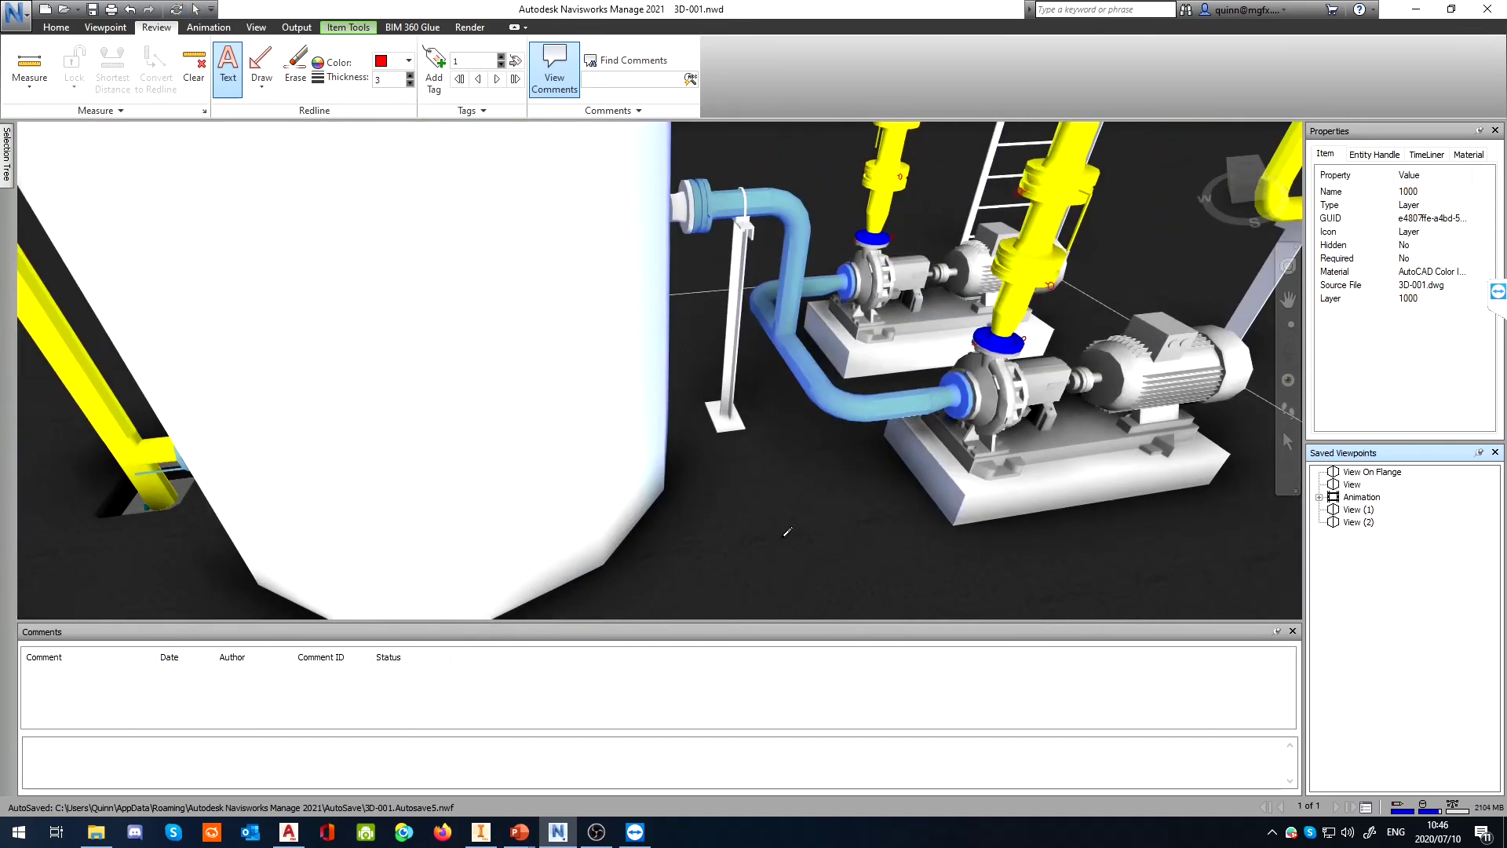
pyautogui.scroll(-1, 518, 435)
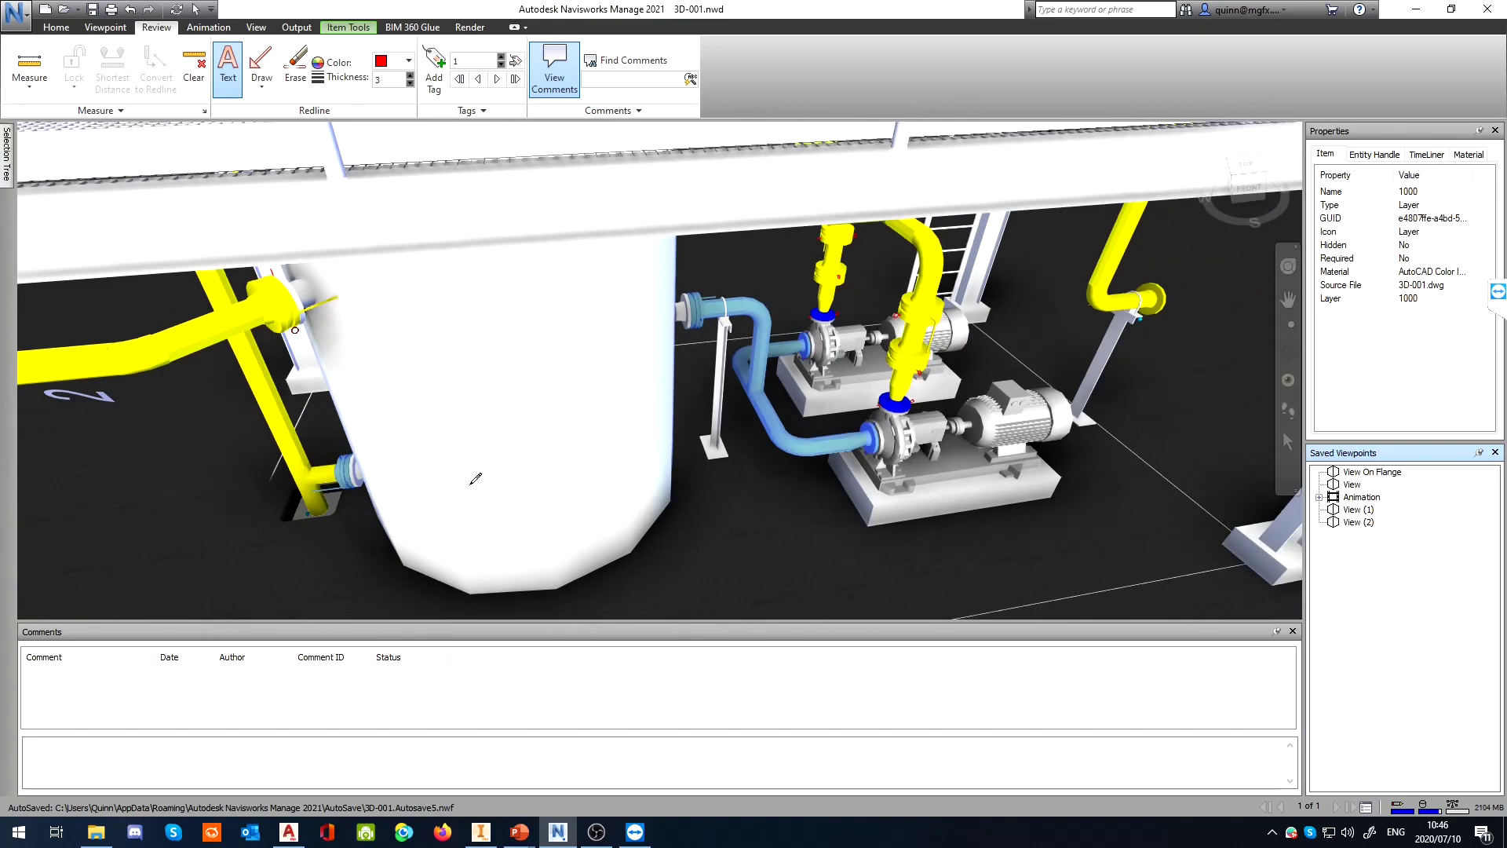
pyautogui.moveTo(475, 478)
pyautogui.keyDown('shift'); pyautogui.mouseDown(button='middle')
pyautogui.moveTo(599, 397)
pyautogui.moveTo(565, 437)
pyautogui.moveTo(599, 427)
pyautogui.mouseUp(button='middle'); pyautogui.keyUp('shift')
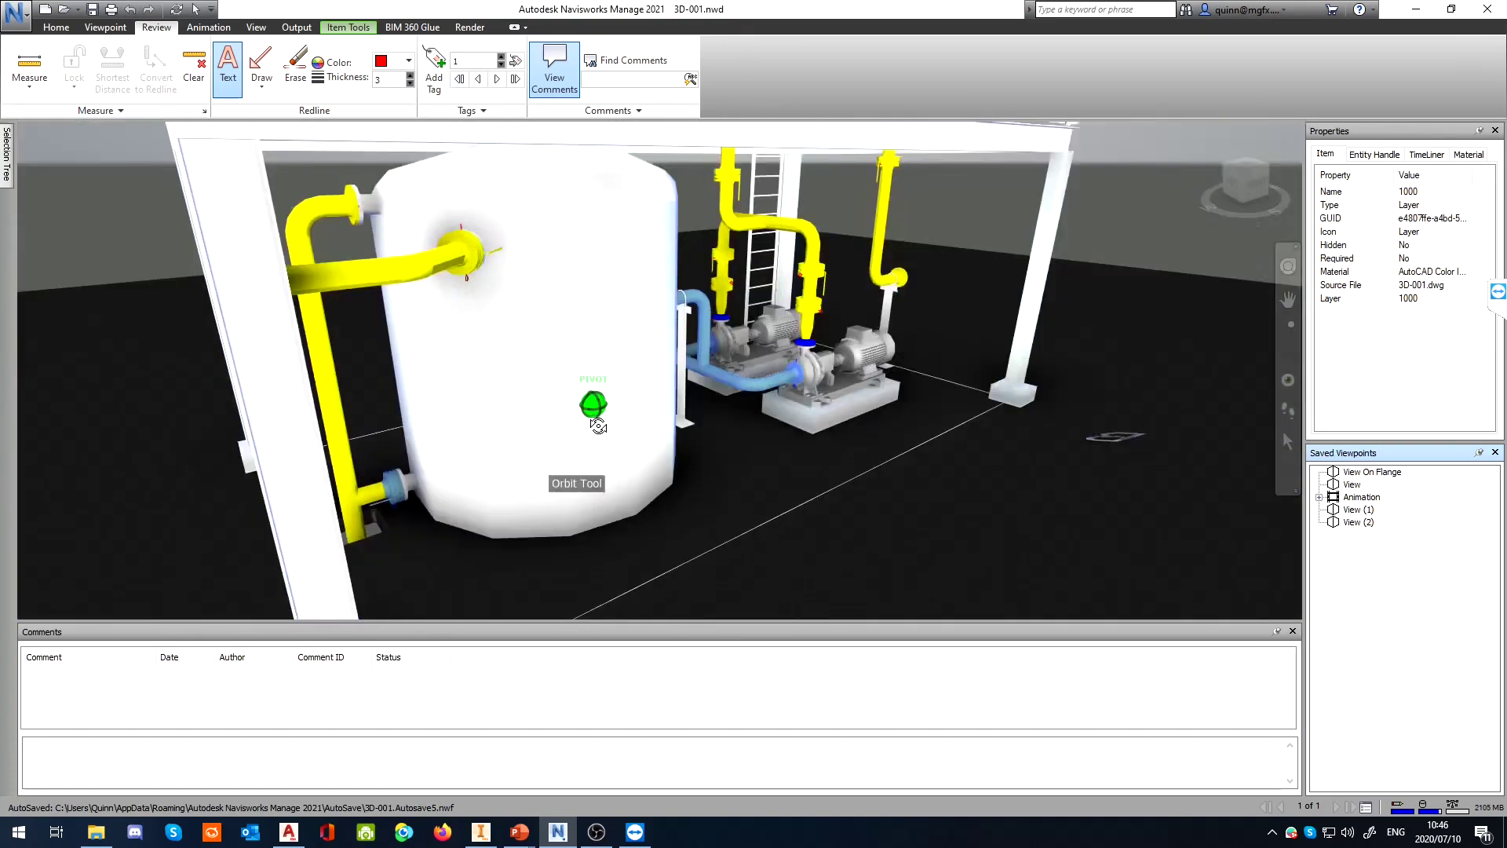
pyautogui.scroll(3, 598, 426)
pyautogui.scroll(3, 487, 387)
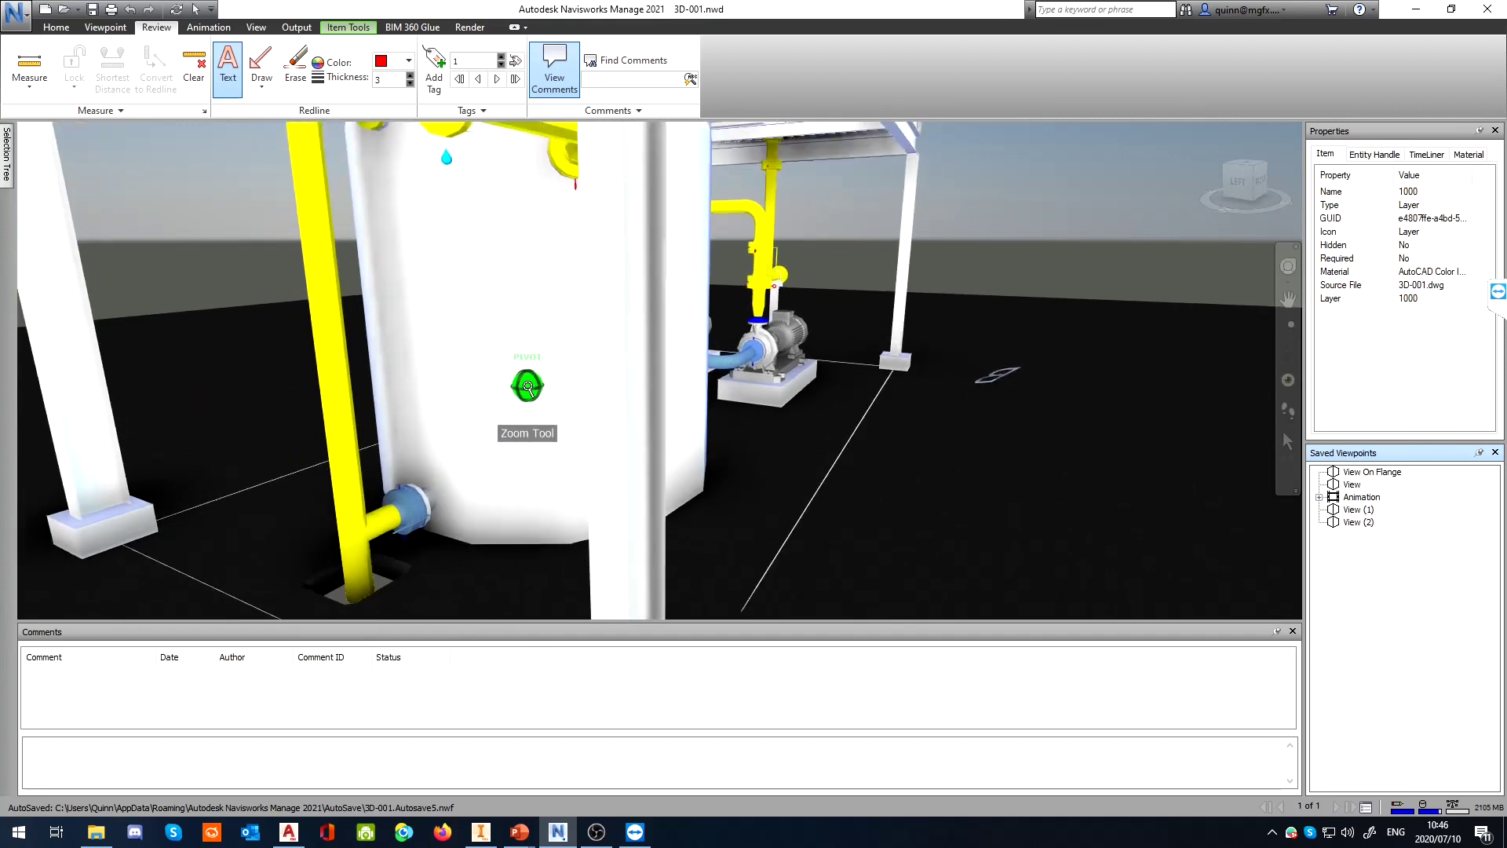
pyautogui.scroll(-3, 526, 345)
pyautogui.keyDown('shift'); pyautogui.moveTo(525, 338); pyautogui.dragTo(563, 351, button='middle'); pyautogui.keyUp('shift')
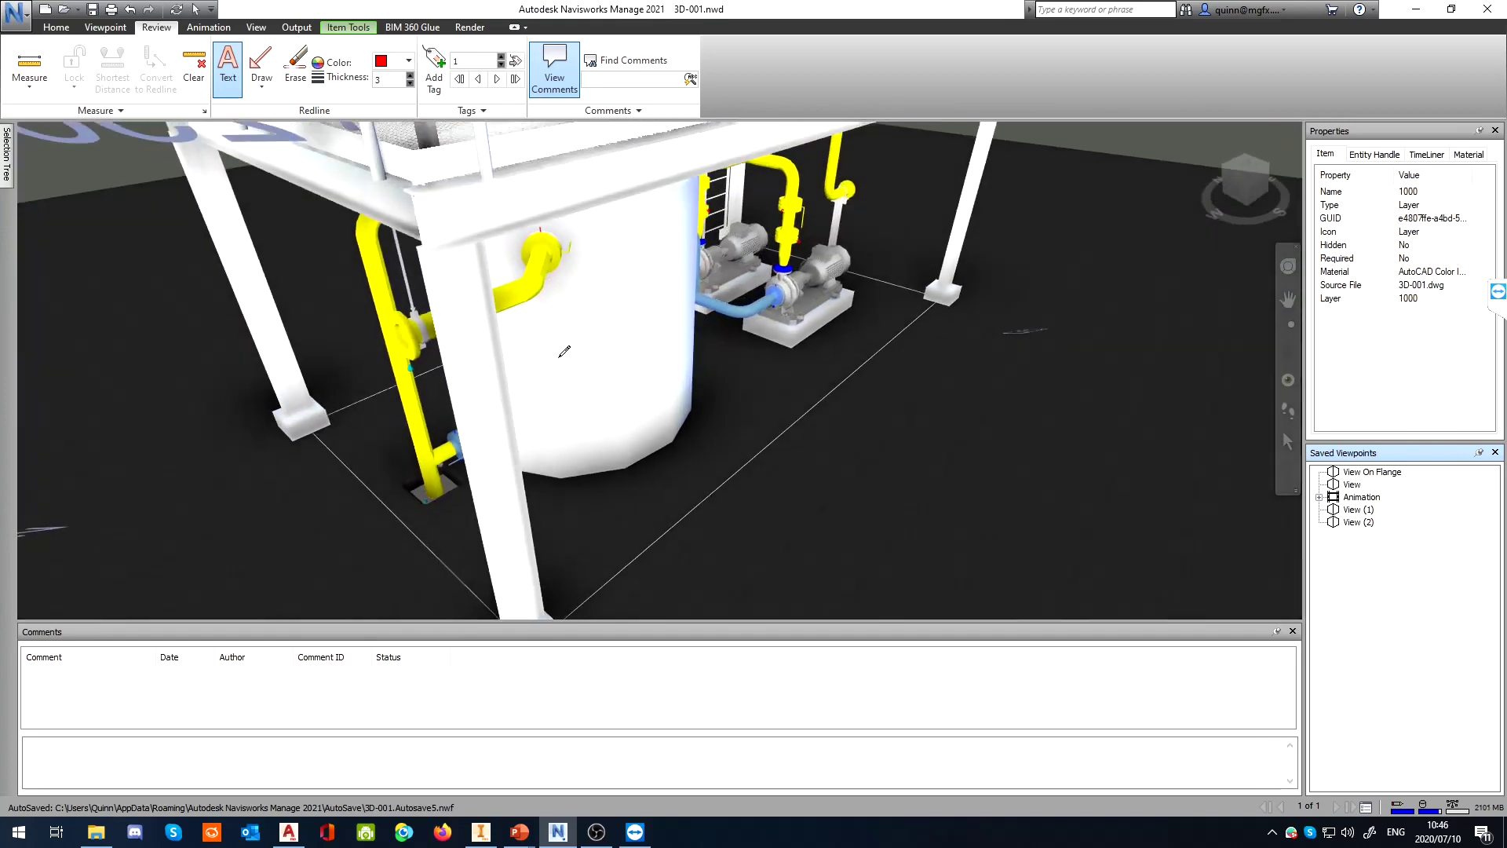
pyautogui.scroll(-5, 690, 241)
pyautogui.scroll(5, 659, 231)
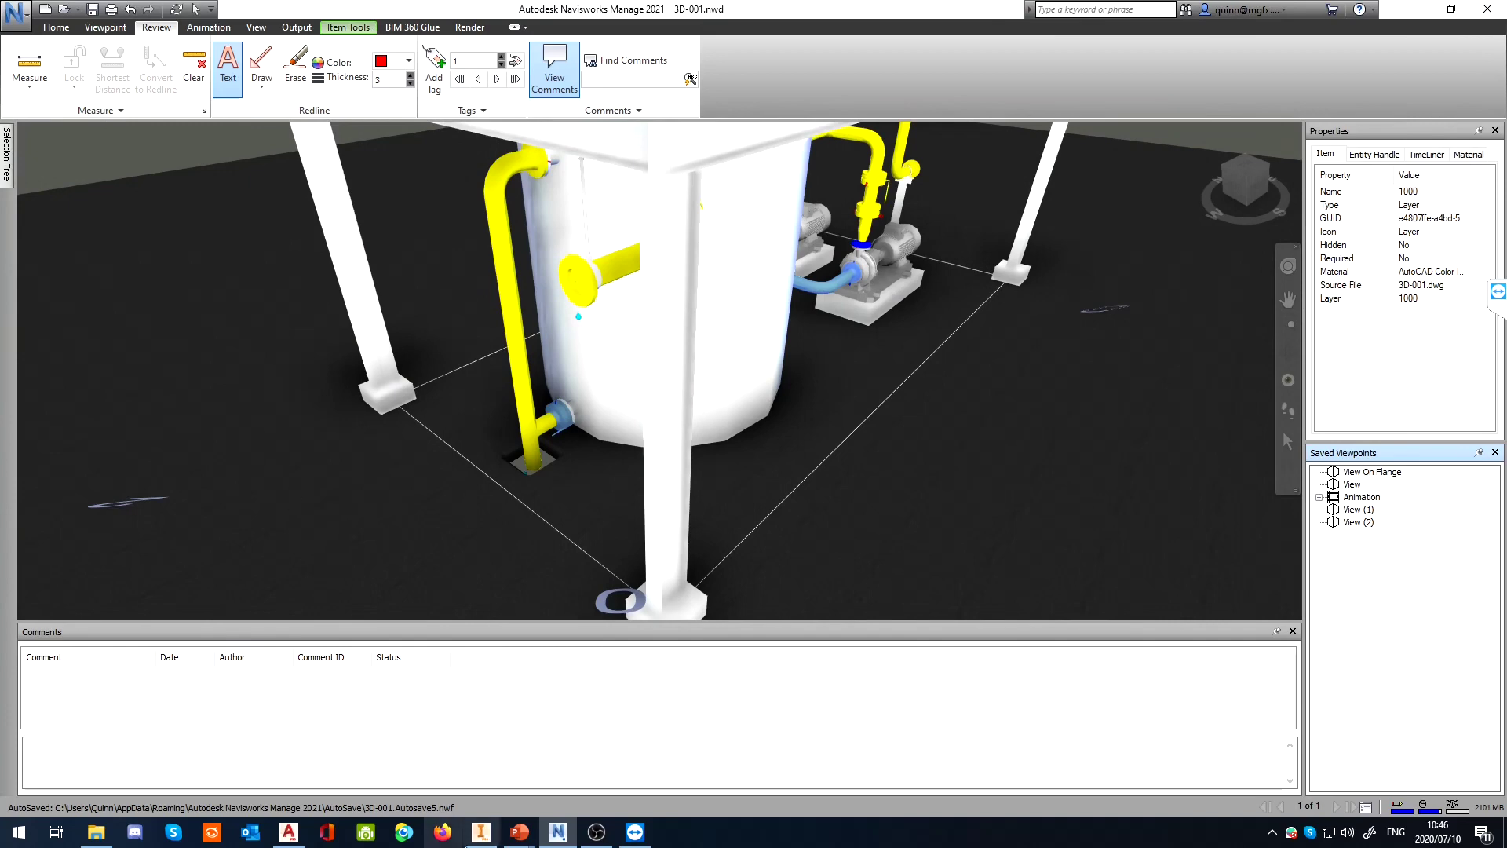
# Switch to the PowerPoint slide show to check the Tips and tricks slide, and return to Navisworks
pyautogui.moveTo(522, 835)
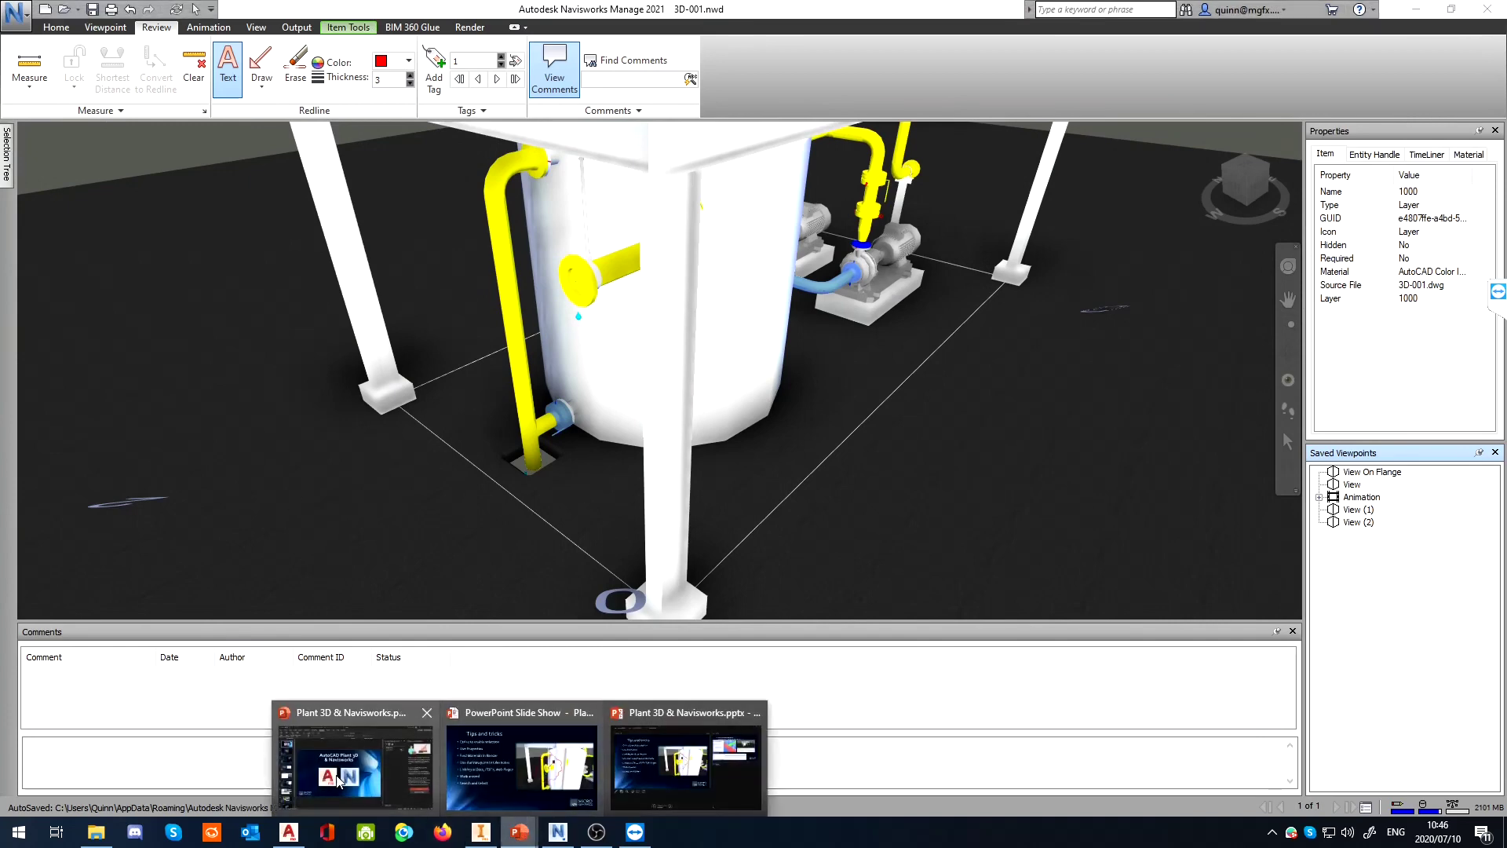
pyautogui.click(515, 765)
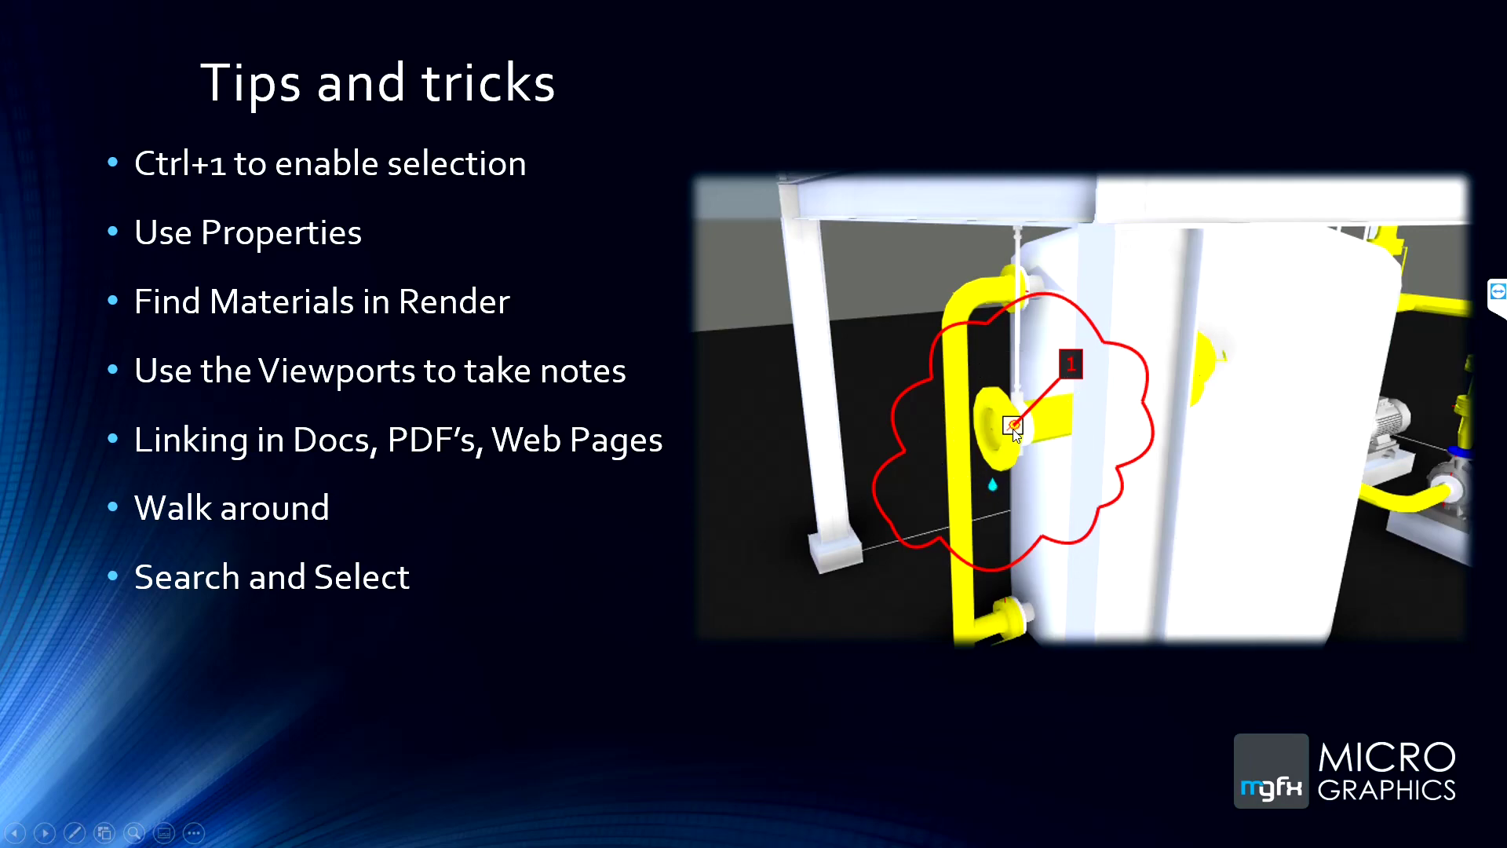
pyautogui.hotkey('alt', 'Tab')
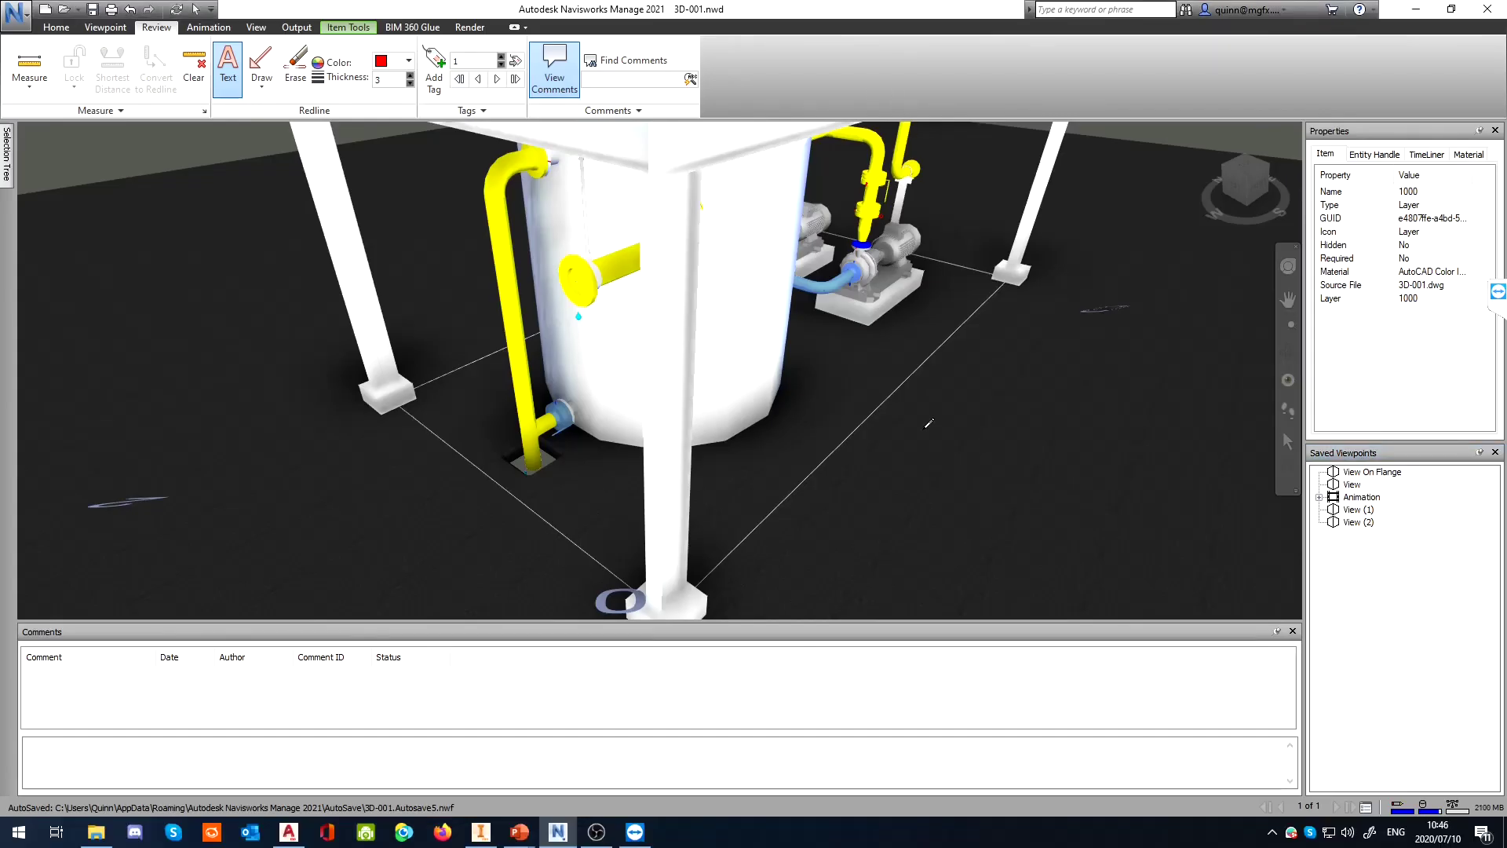
# Clear the current selection and turn on the display of links in the model
pyautogui.keyDown('shift'); pyautogui.moveTo(980, 536); pyautogui.dragTo(872, 494, button='middle'); pyautogui.keyUp('shift')
pyautogui.press('Escape')
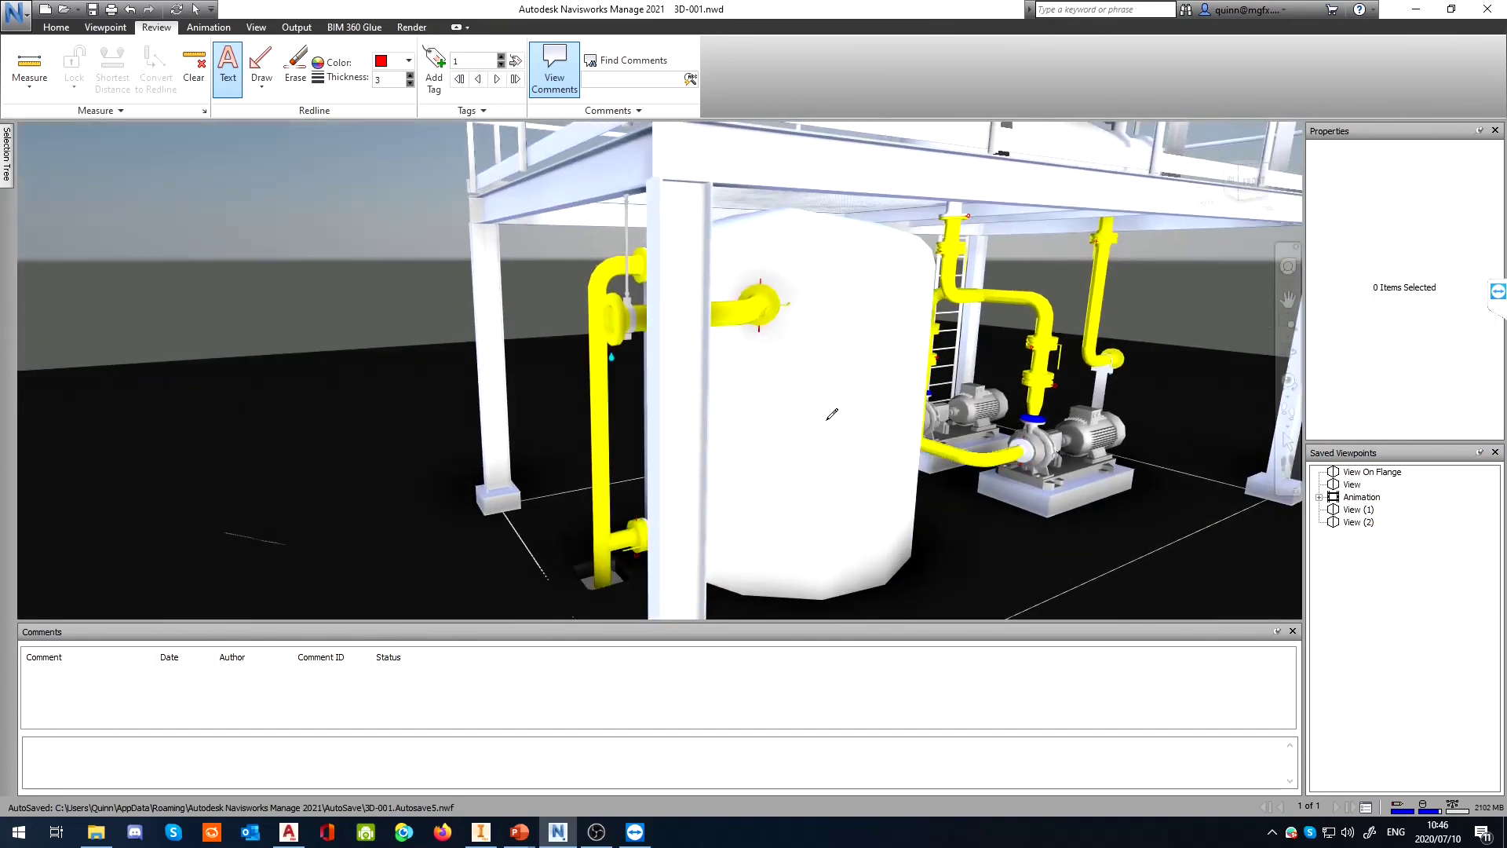
pyautogui.keyDown('shift'); pyautogui.moveTo(832, 414); pyautogui.dragTo(1086, 445, button='middle'); pyautogui.keyUp('shift')
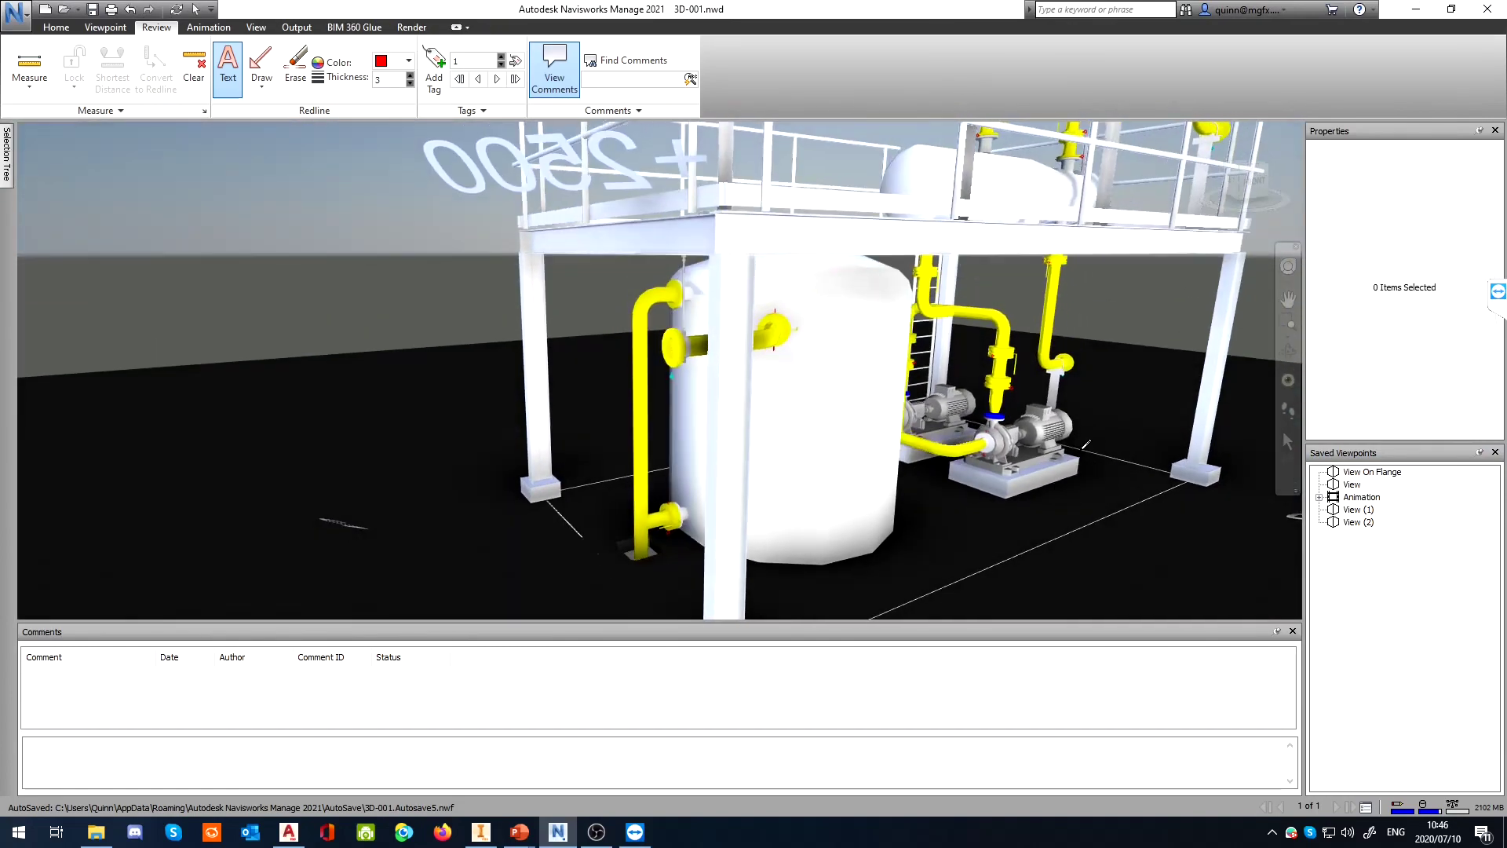
pyautogui.click(56, 27)
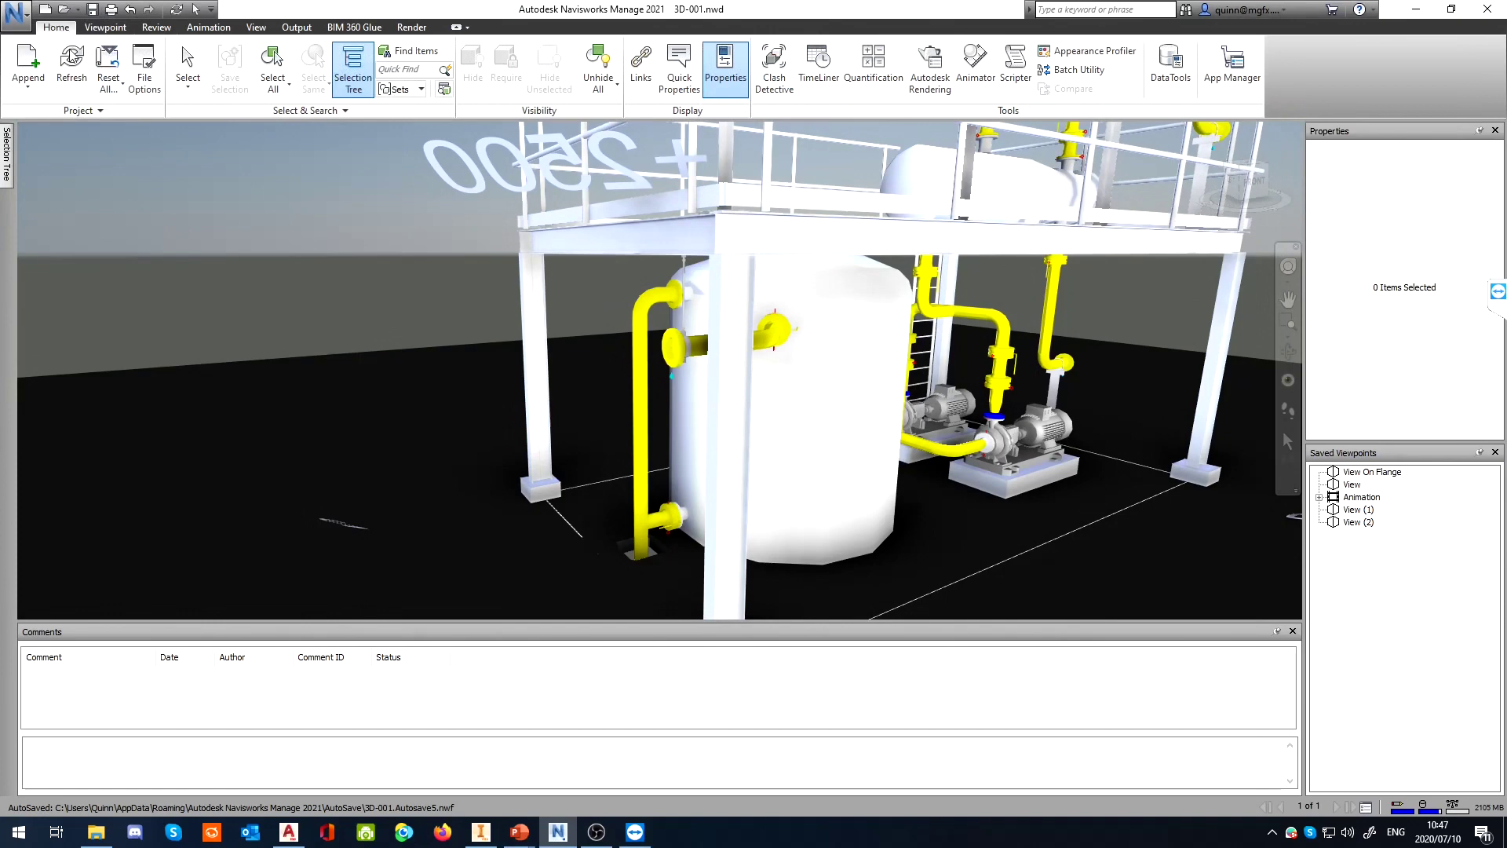
pyautogui.click(640, 94)
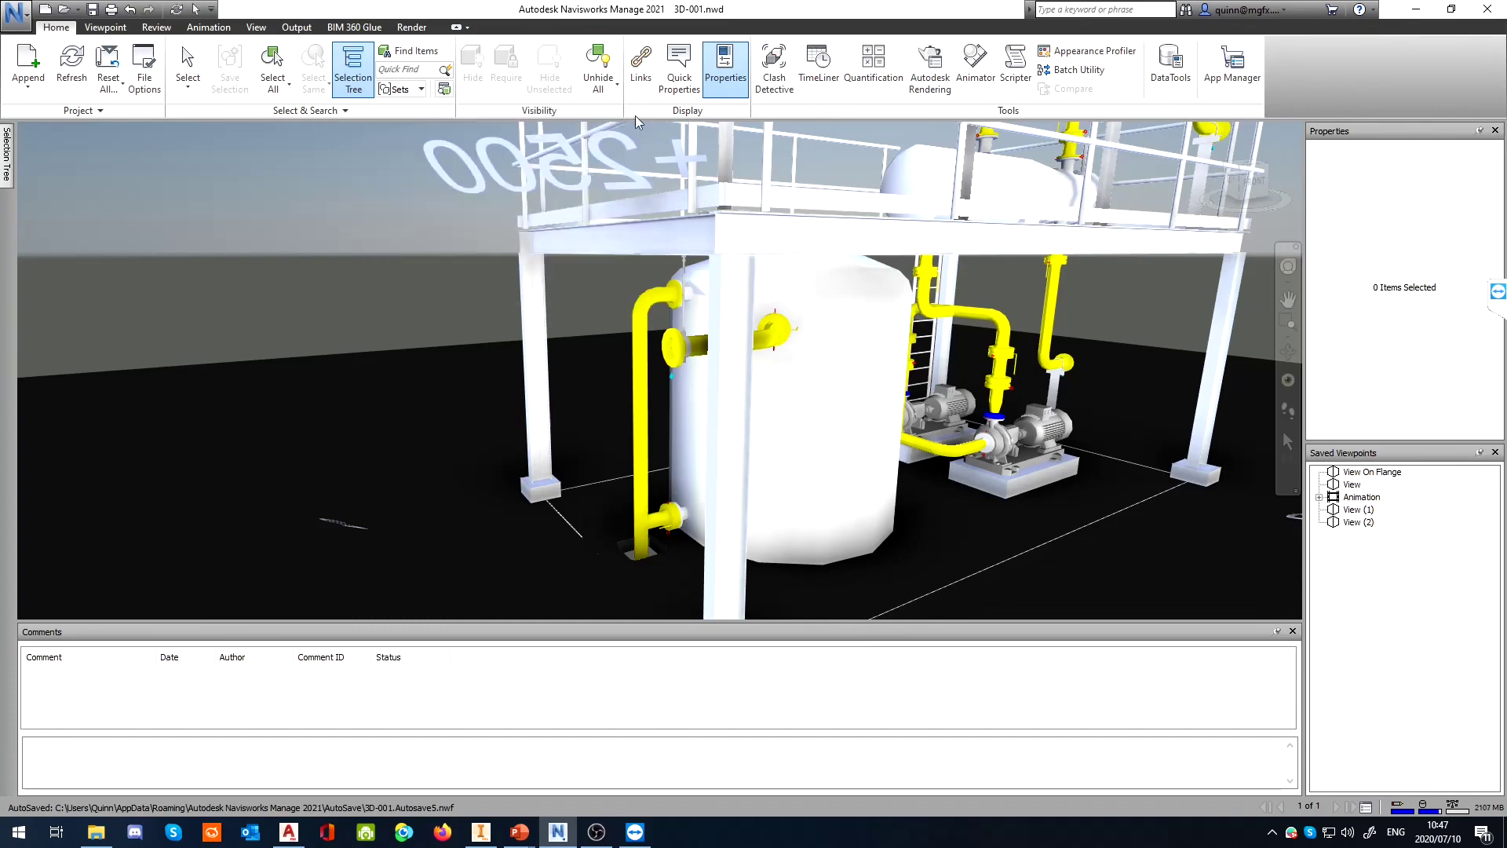
pyautogui.click(640, 90)
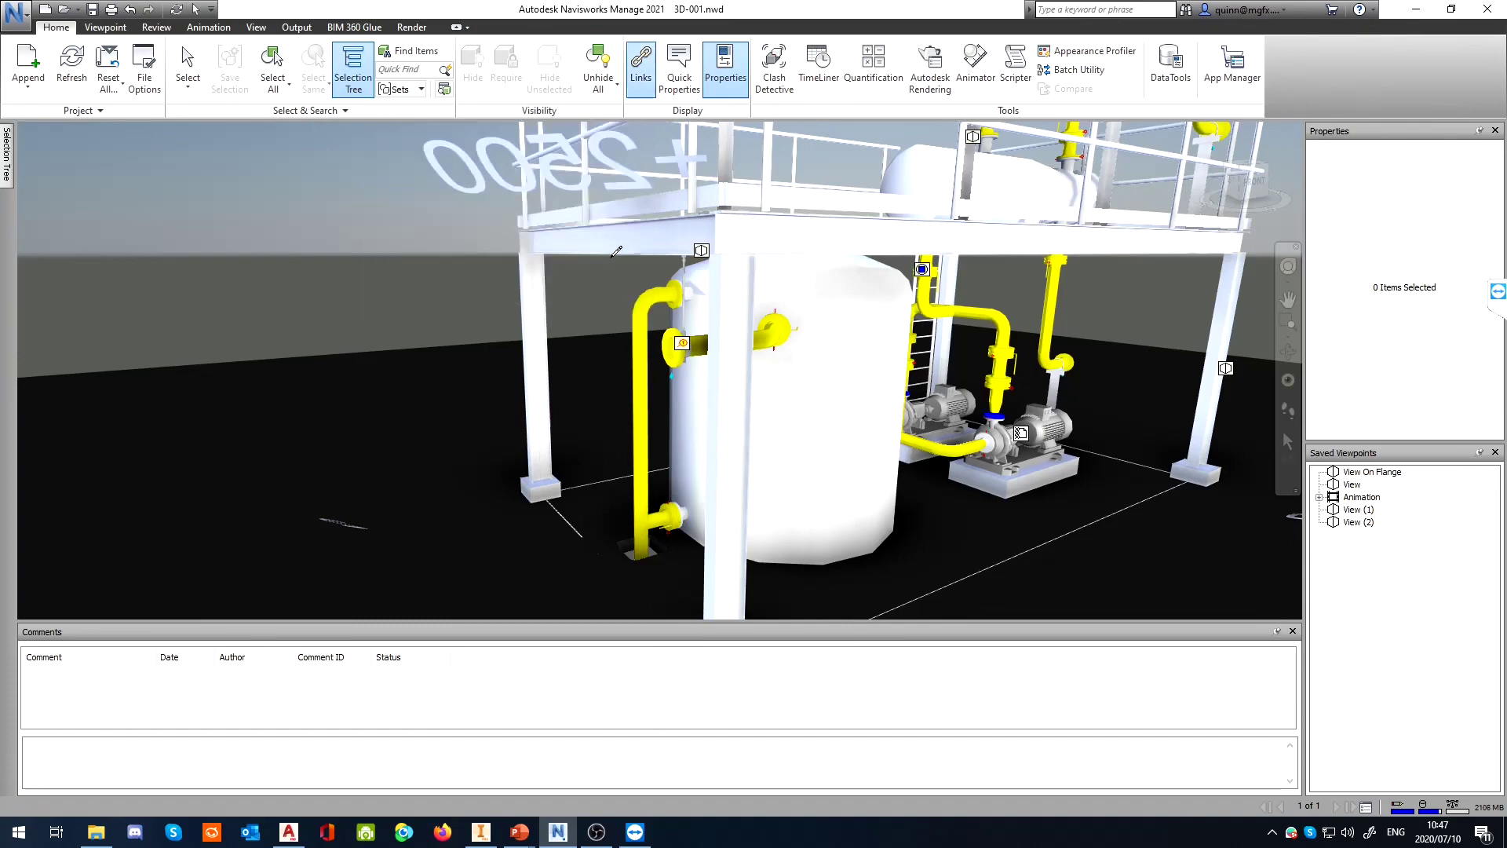
# Examine the link markers across the whole model and follow the comment link at the clouded inlet flange
pyautogui.moveTo(852, 373)
pyautogui.keyDown('shift'); pyautogui.mouseDown(button='middle')
pyautogui.moveTo(887, 430)
pyautogui.moveTo(820, 424)
pyautogui.moveTo(802, 394)
pyautogui.moveTo(883, 393)
pyautogui.moveTo(852, 416)
pyautogui.moveTo(1147, 427)
pyautogui.moveTo(1095, 423)
pyautogui.moveTo(1083, 391)
pyautogui.moveTo(960, 367)
pyautogui.moveTo(1001, 362)
pyautogui.moveTo(769, 352)
pyautogui.moveTo(775, 369)
pyautogui.moveTo(959, 365)
pyautogui.mouseUp(button='middle'); pyautogui.keyUp('shift')
pyautogui.scroll(3, 960, 366)
pyautogui.scroll(-4, 960, 367)
pyautogui.scroll(-5, 960, 367)
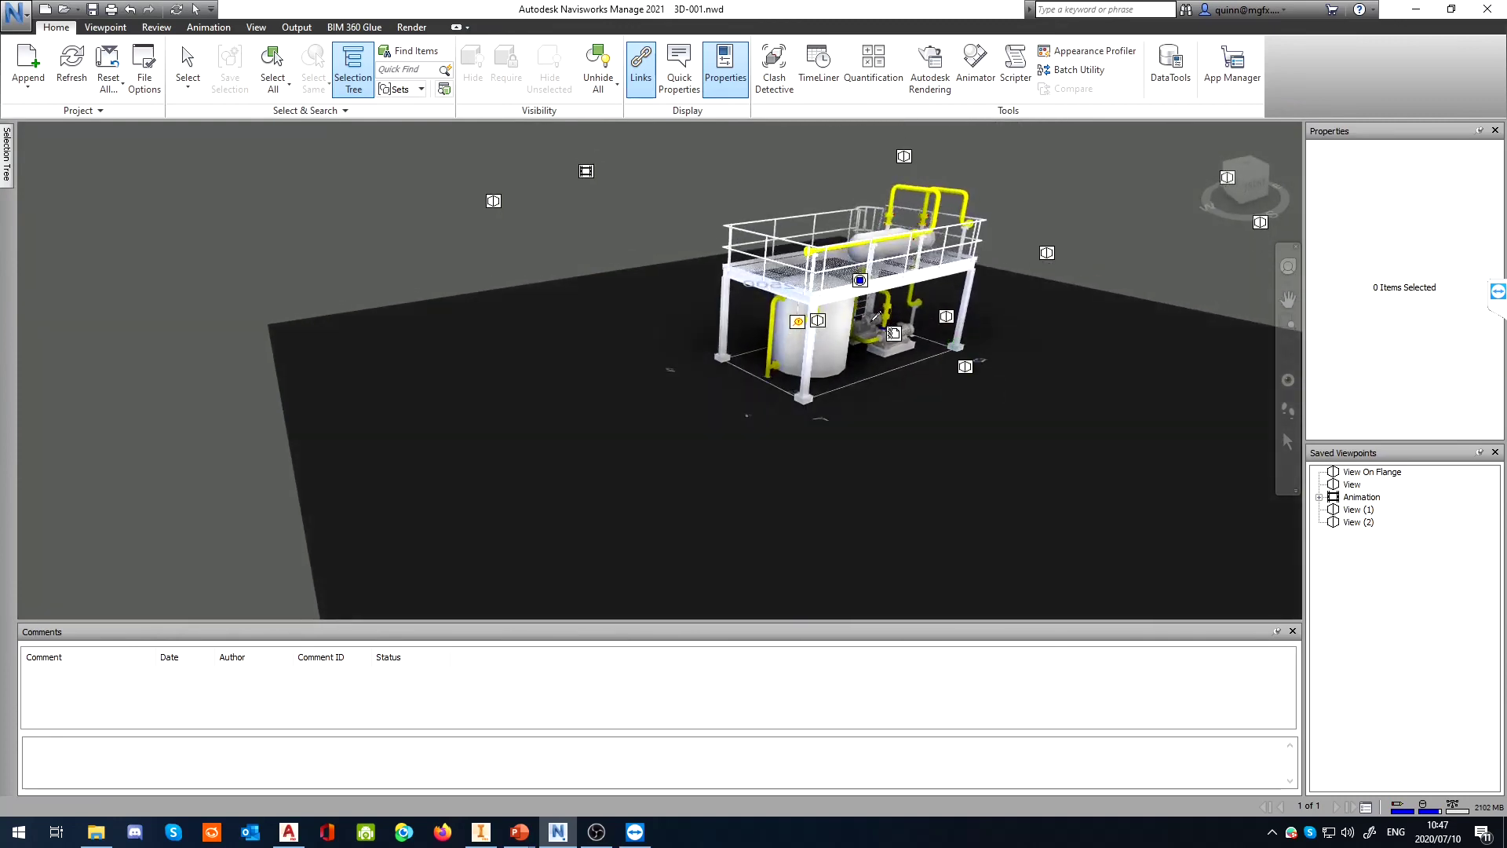
pyautogui.click(798, 322)
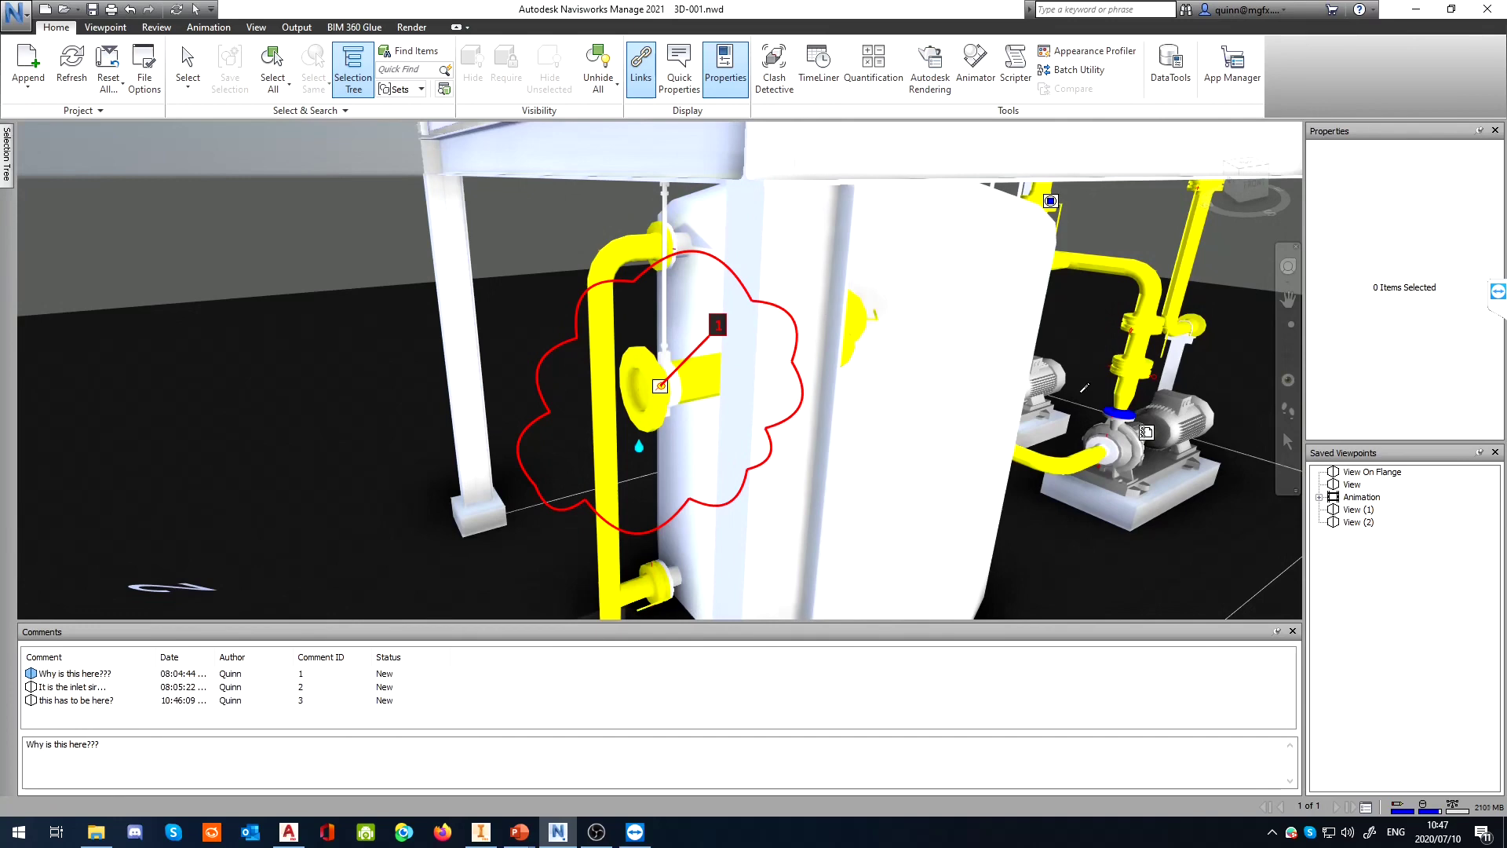
pyautogui.moveTo(1103, 326); pyautogui.dragTo(1034, 404, button='middle')
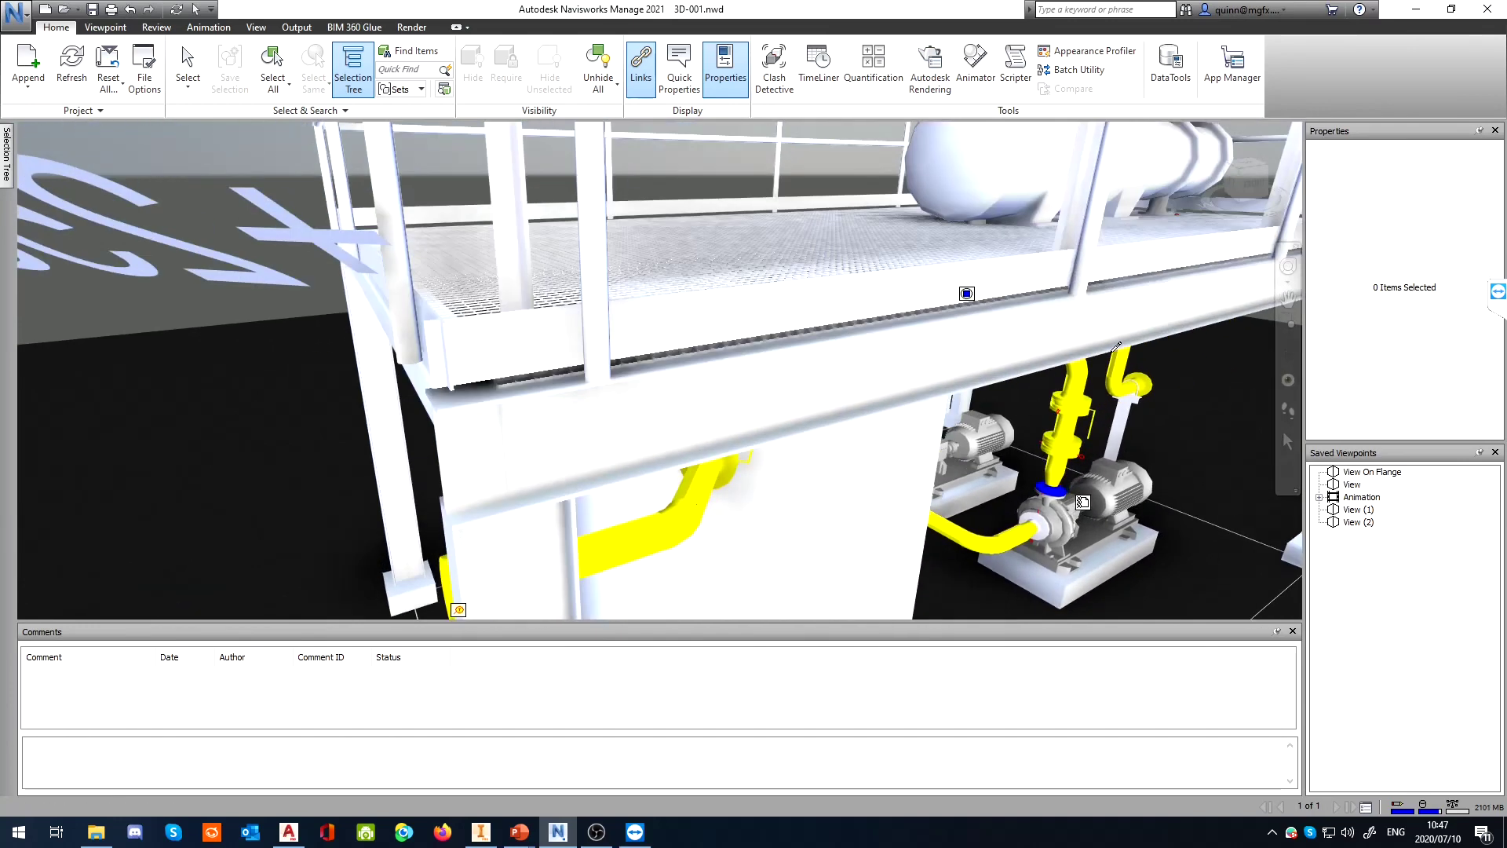
# Follow the viewpoint link in front of the pumps and examine the pump and motor assemblies
pyautogui.keyDown('shift'); pyautogui.moveTo(1111, 351); pyautogui.dragTo(1043, 340, button='middle'); pyautogui.keyUp('shift')
pyautogui.moveTo(1154, 542); pyautogui.dragTo(880, 285, button='middle')
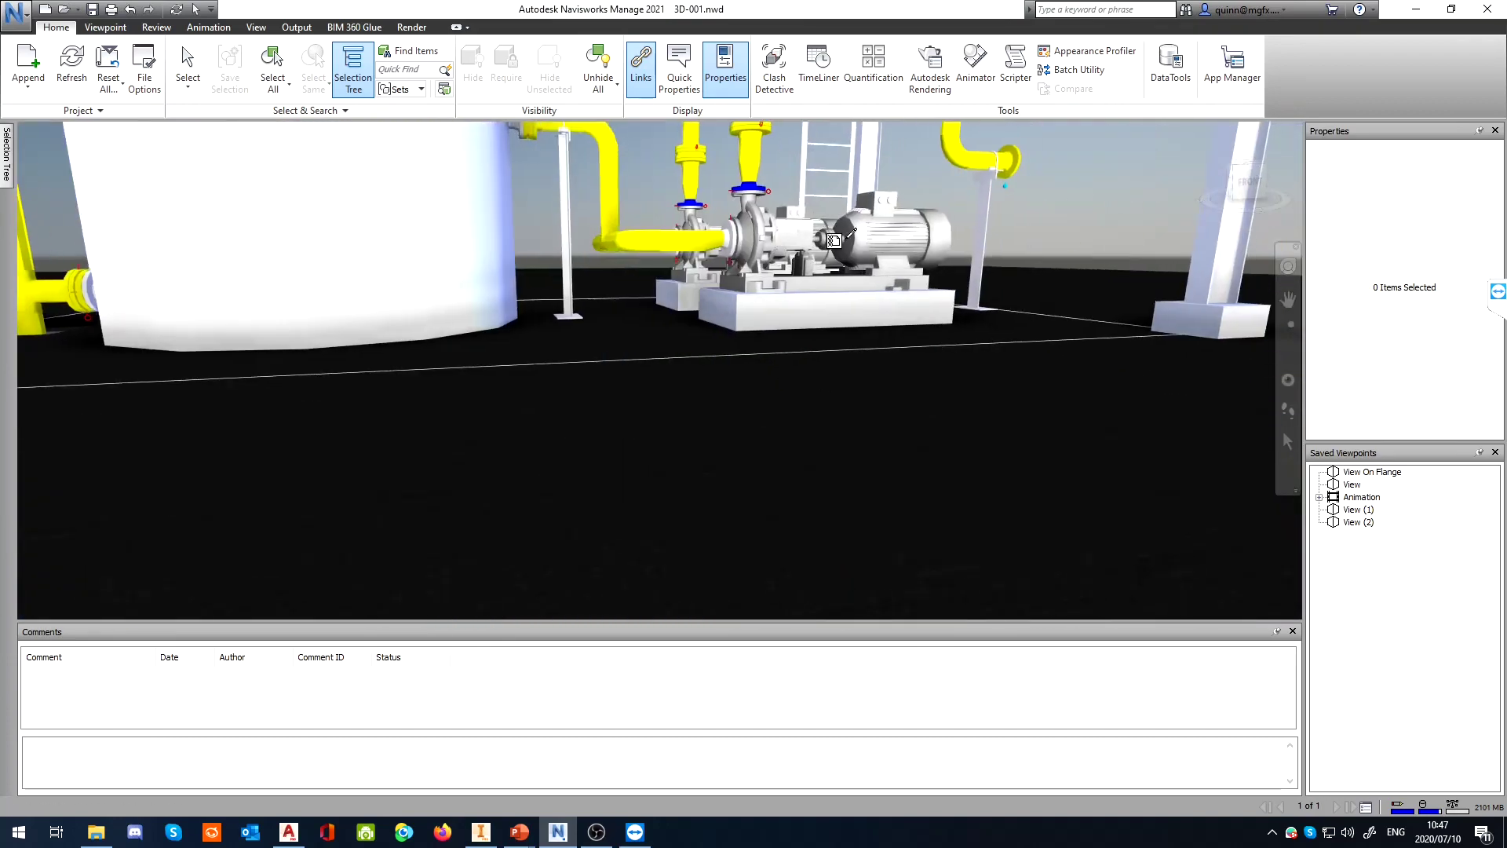
pyautogui.moveTo(830, 343); pyautogui.dragTo(820, 522, button='middle')
pyautogui.moveTo(911, 212); pyautogui.dragTo(889, 412, button='middle')
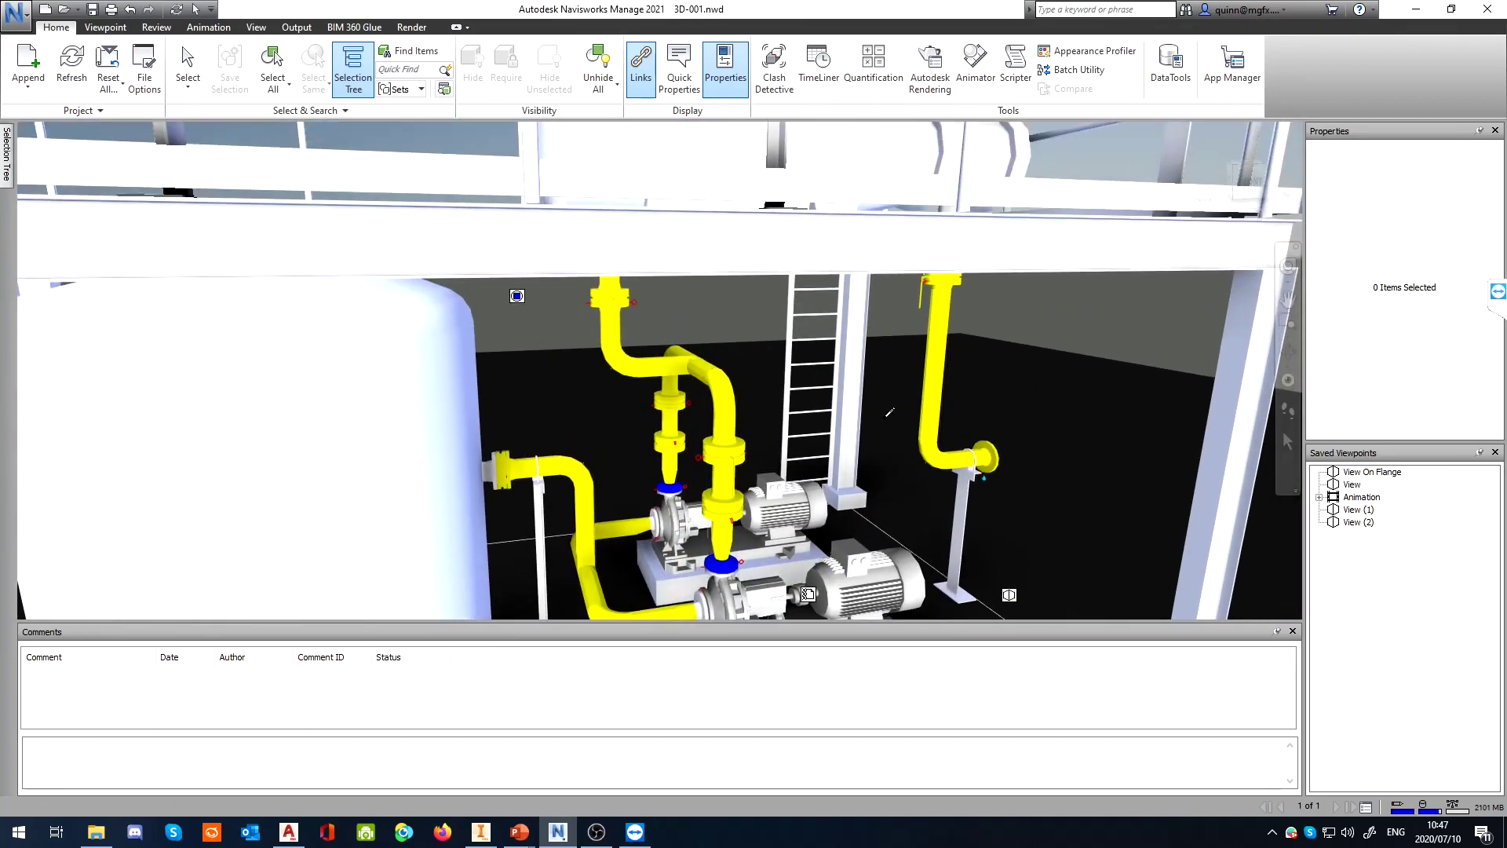
pyautogui.click(1010, 594)
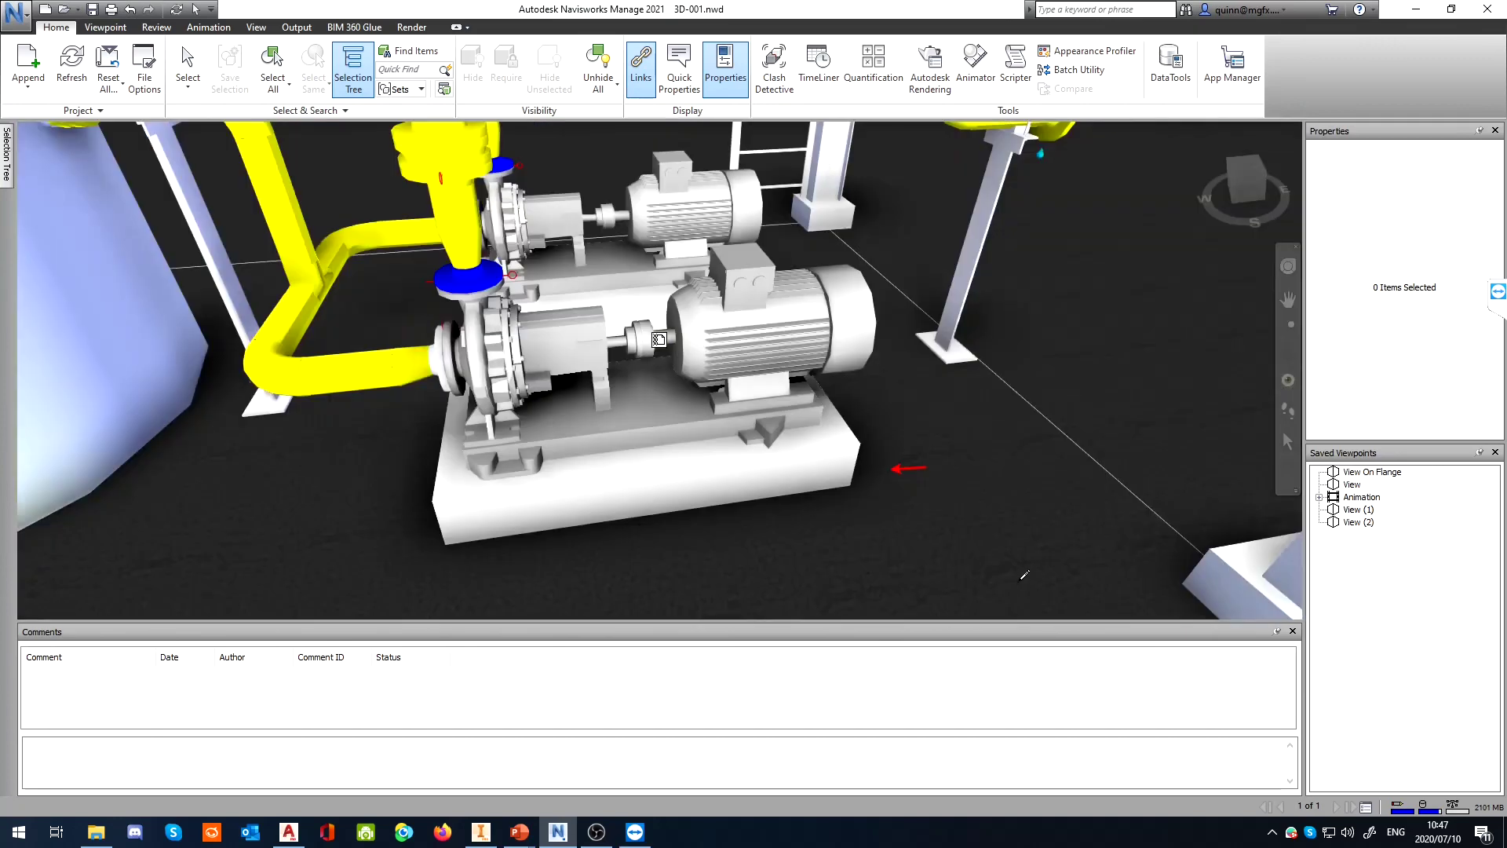
pyautogui.scroll(-5, 929, 404)
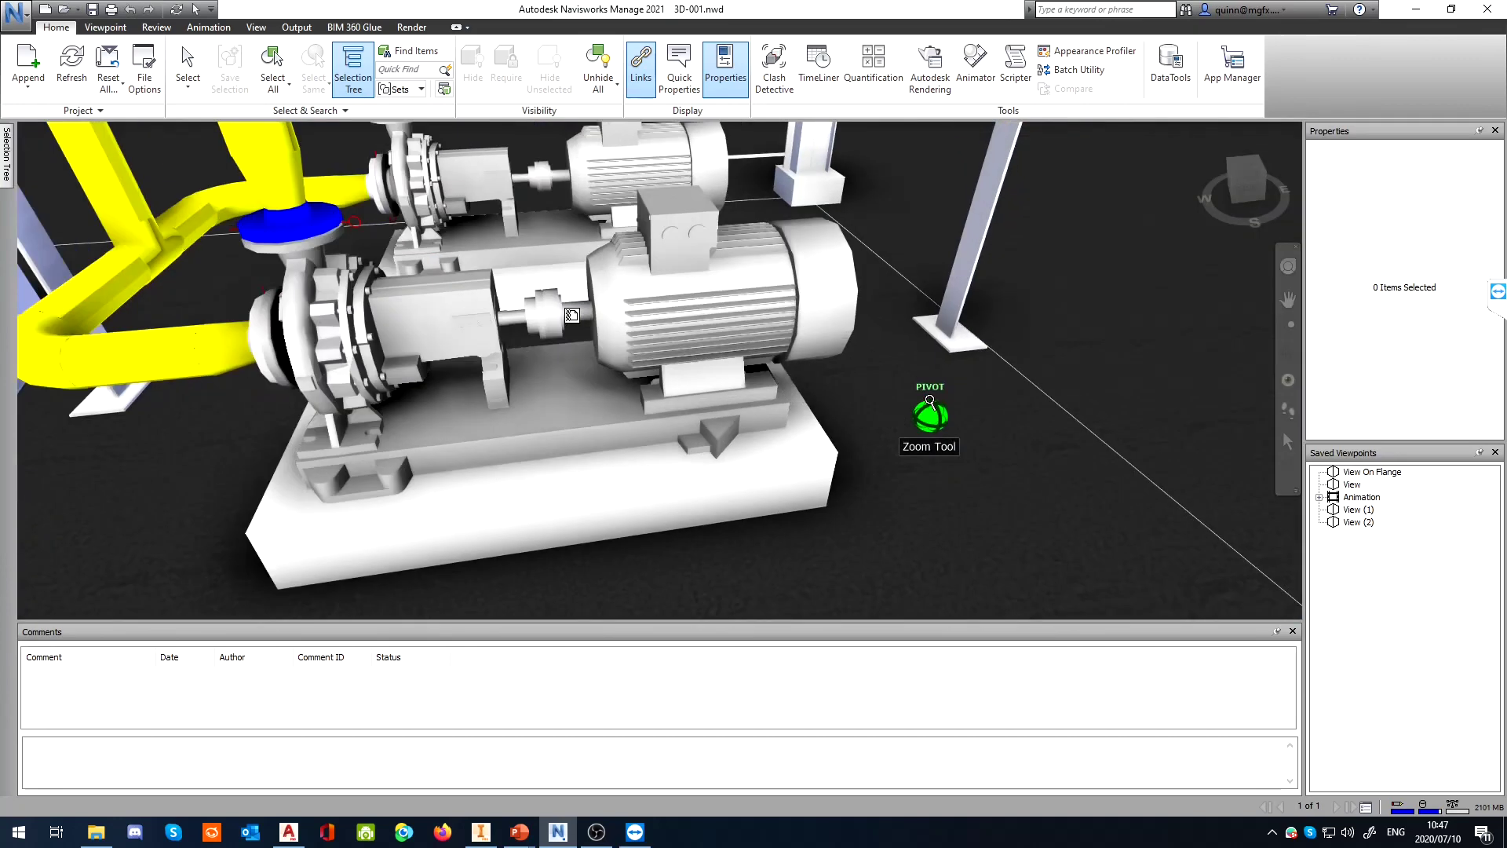
pyautogui.scroll(-5, 928, 404)
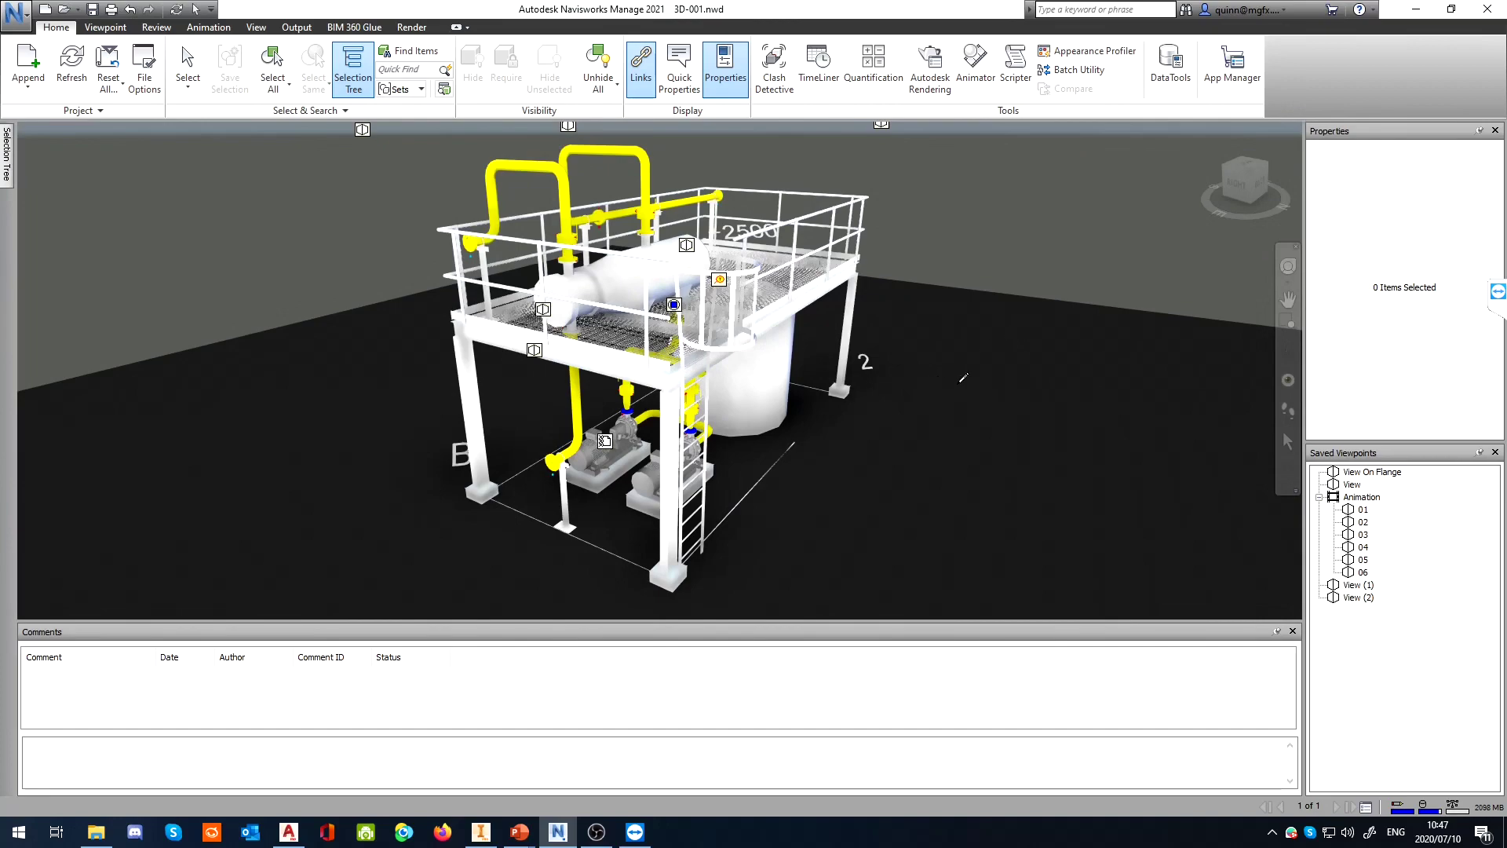
# Examine the whole model and its link markers from several angles, and clear the piping selection
pyautogui.moveTo(964, 377)
pyautogui.keyDown('shift'); pyautogui.mouseDown(button='middle')
pyautogui.moveTo(973, 394)
pyautogui.moveTo(858, 408)
pyautogui.moveTo(871, 327)
pyautogui.moveTo(989, 378)
pyautogui.mouseUp(button='middle'); pyautogui.keyUp('shift')
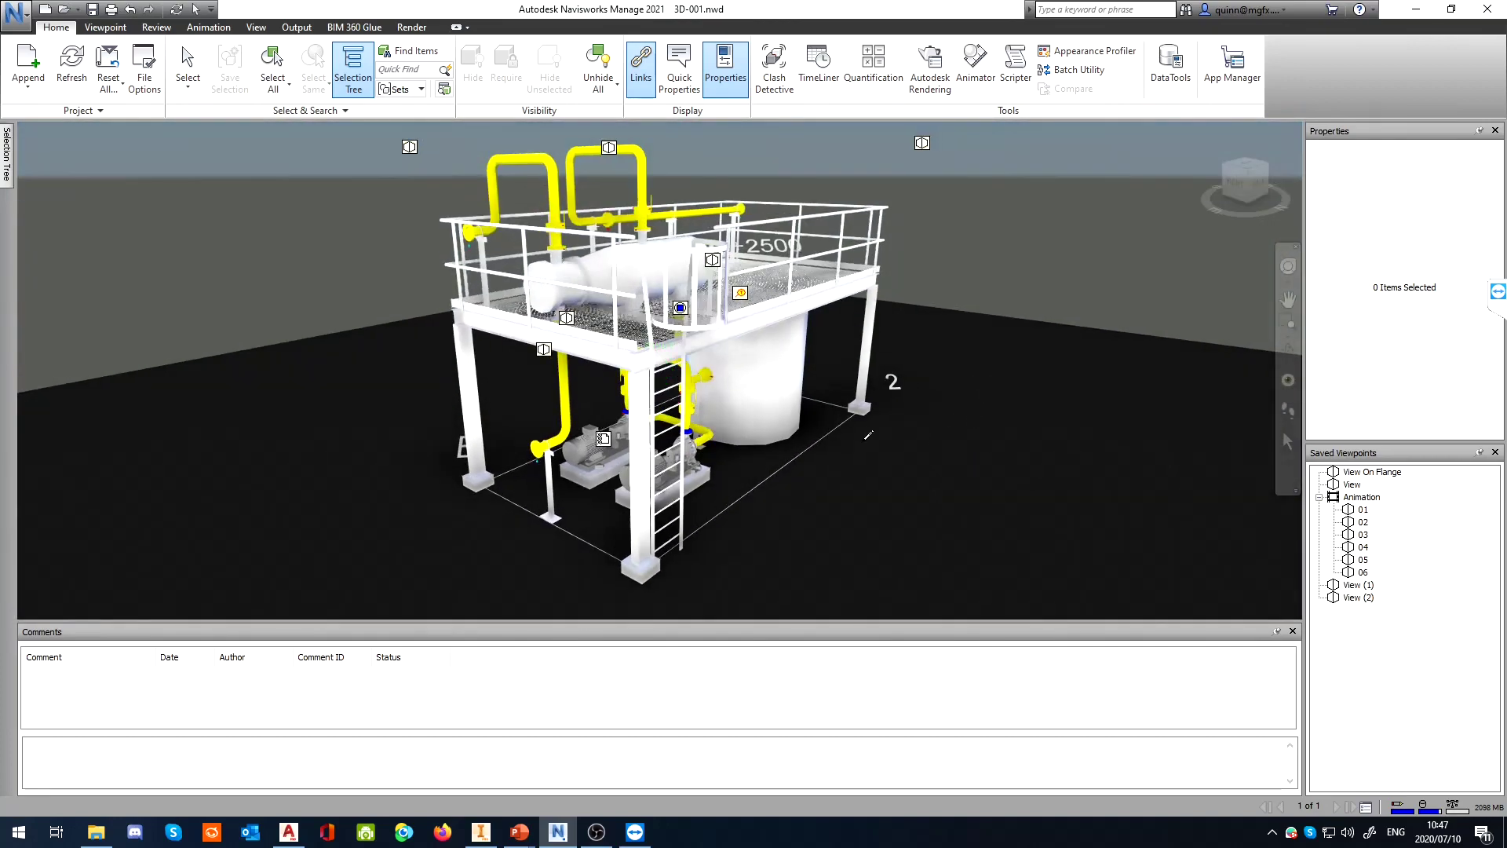
pyautogui.moveTo(869, 435)
pyautogui.keyDown('shift'); pyautogui.mouseDown(button='middle')
pyautogui.moveTo(825, 359)
pyautogui.moveTo(845, 350)
pyautogui.moveTo(806, 435)
pyautogui.mouseUp(button='middle'); pyautogui.keyUp('shift')
pyautogui.moveTo(918, 282); pyautogui.dragTo(828, 387, button='middle')
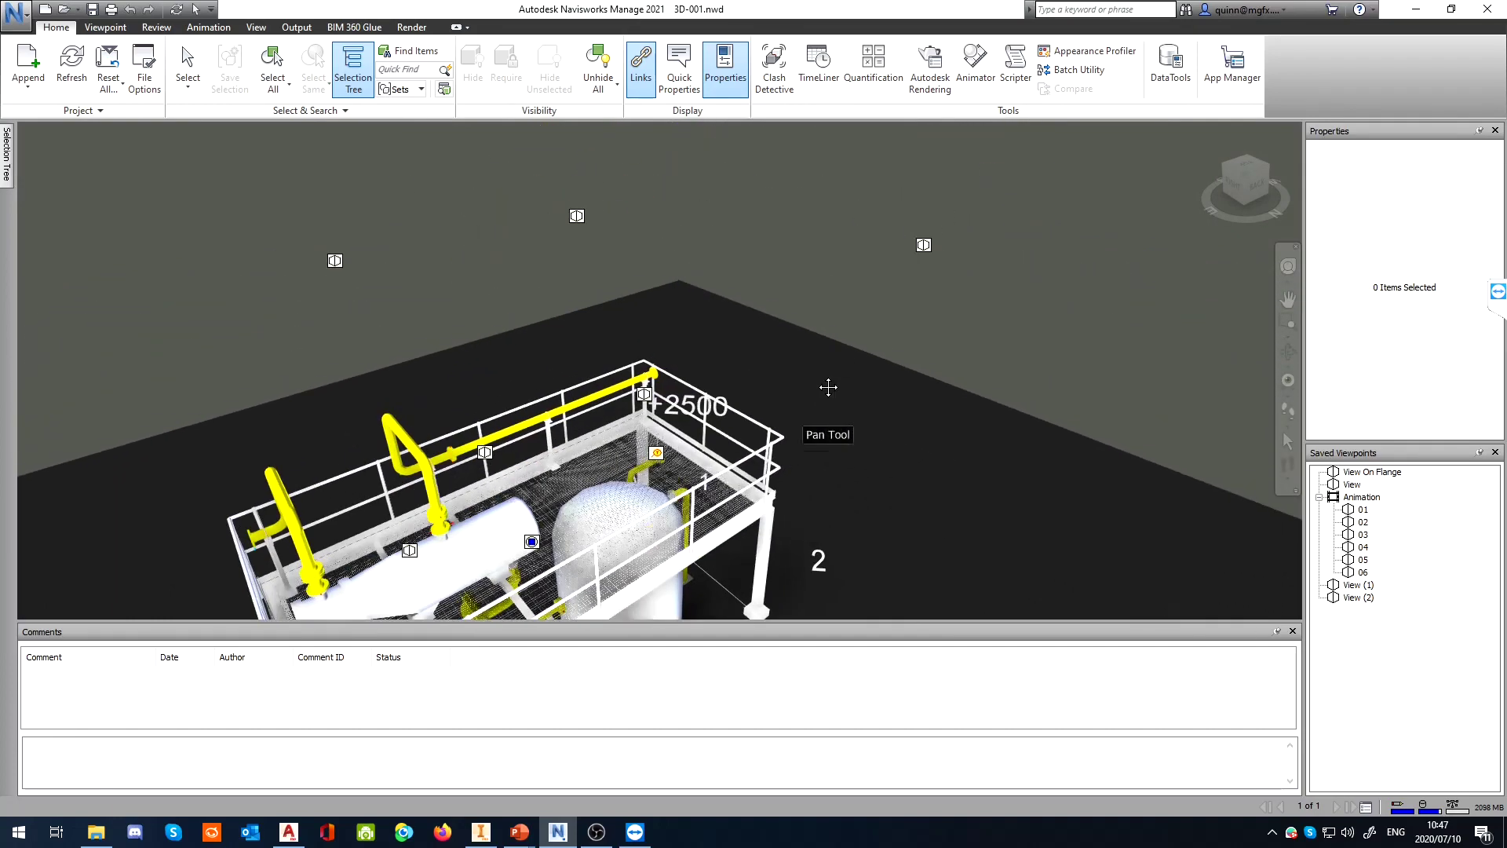
pyautogui.keyDown('shift'); pyautogui.moveTo(959, 389); pyautogui.dragTo(971, 271, button='middle'); pyautogui.keyUp('shift')
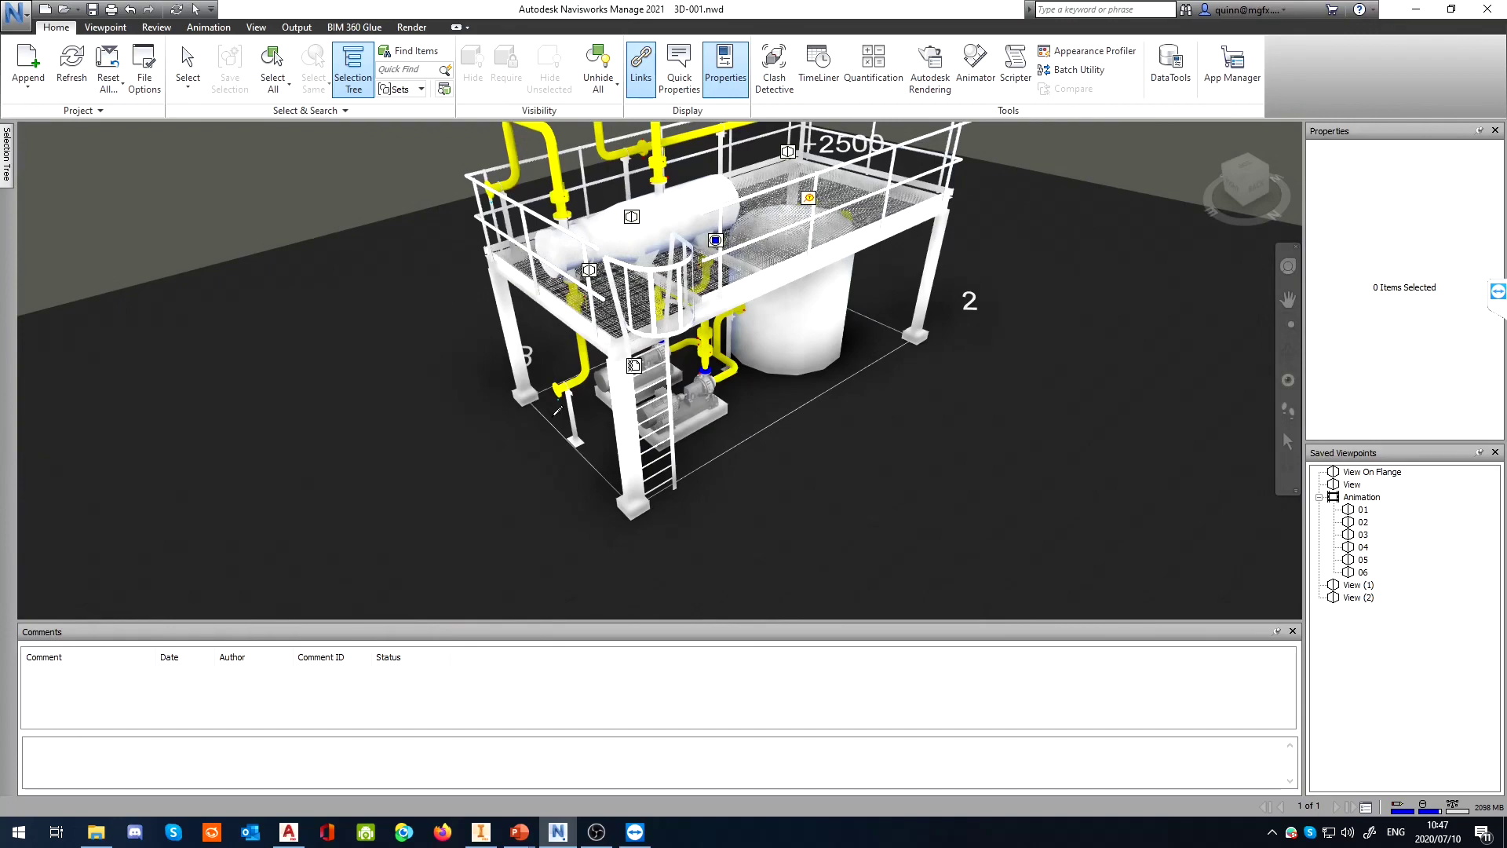
pyautogui.keyDown('shift'); pyautogui.moveTo(661, 372); pyautogui.dragTo(837, 364, button='middle'); pyautogui.keyUp('shift')
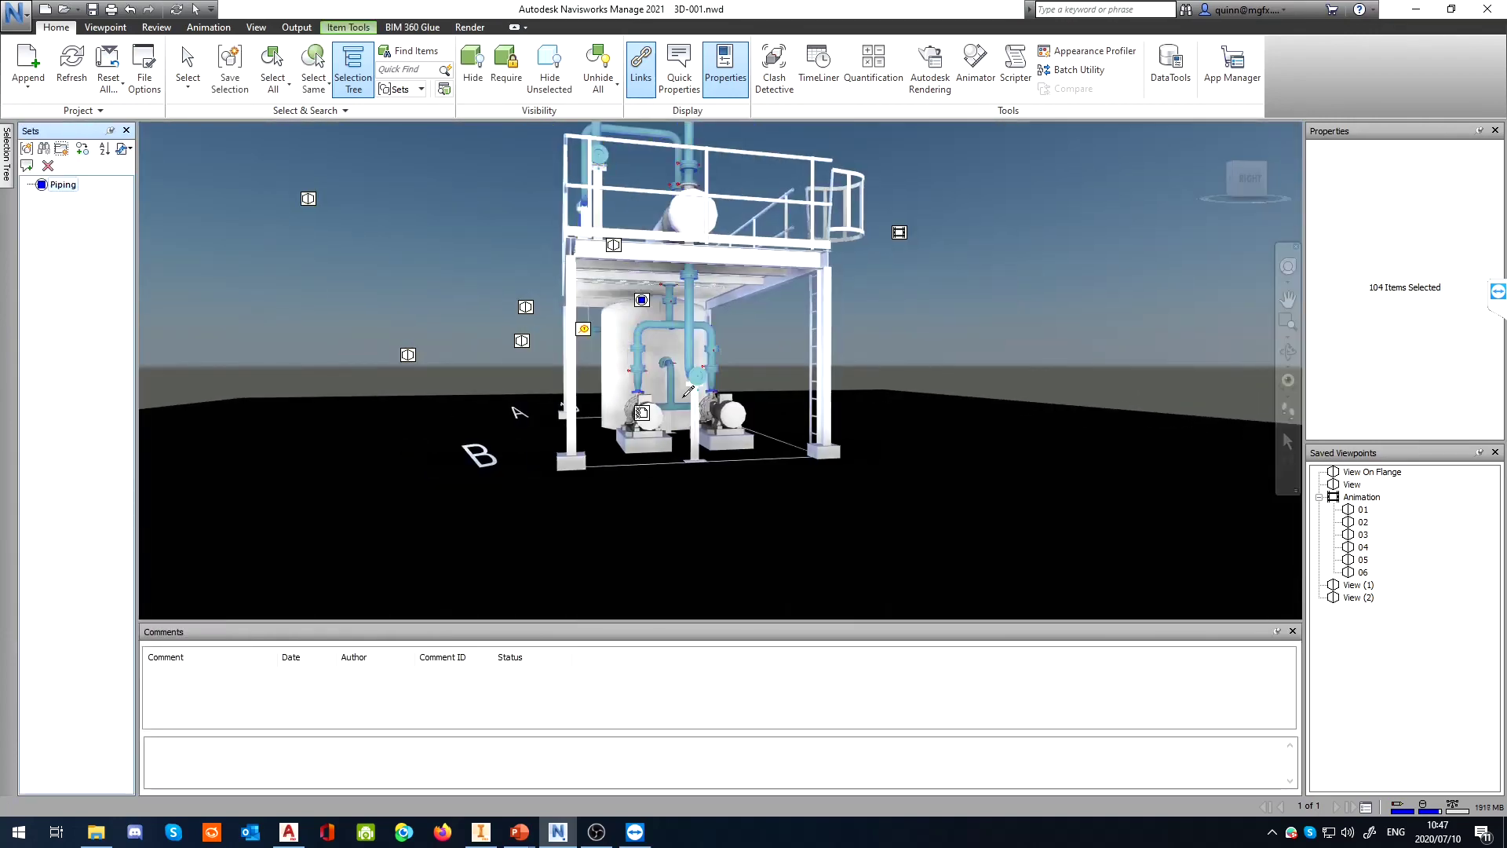
pyautogui.keyDown('shift'); pyautogui.moveTo(689, 390); pyautogui.dragTo(701, 448, button='middle'); pyautogui.keyUp('shift')
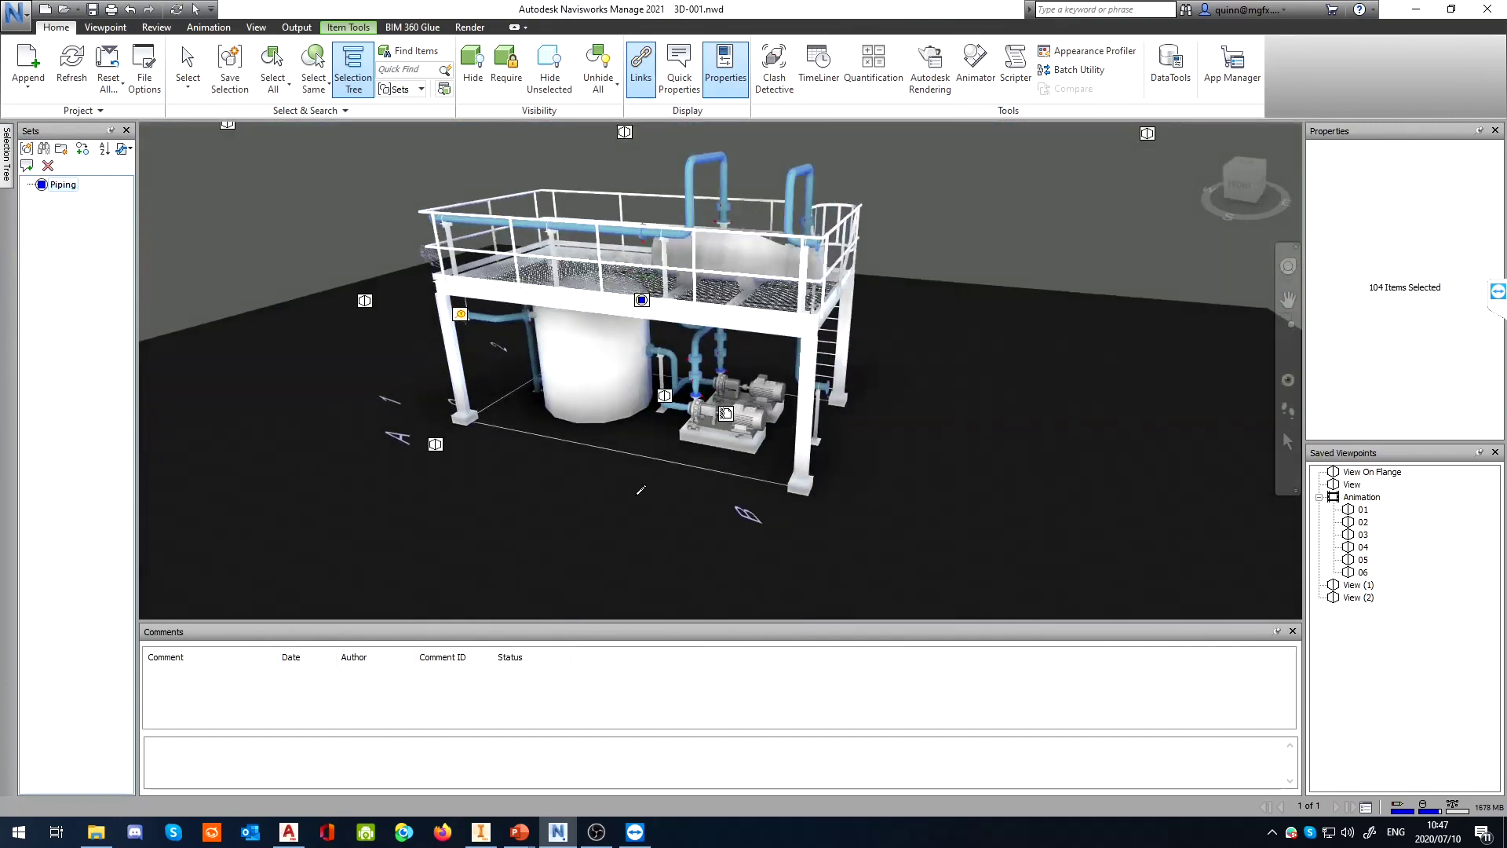
pyautogui.click(882, 313)
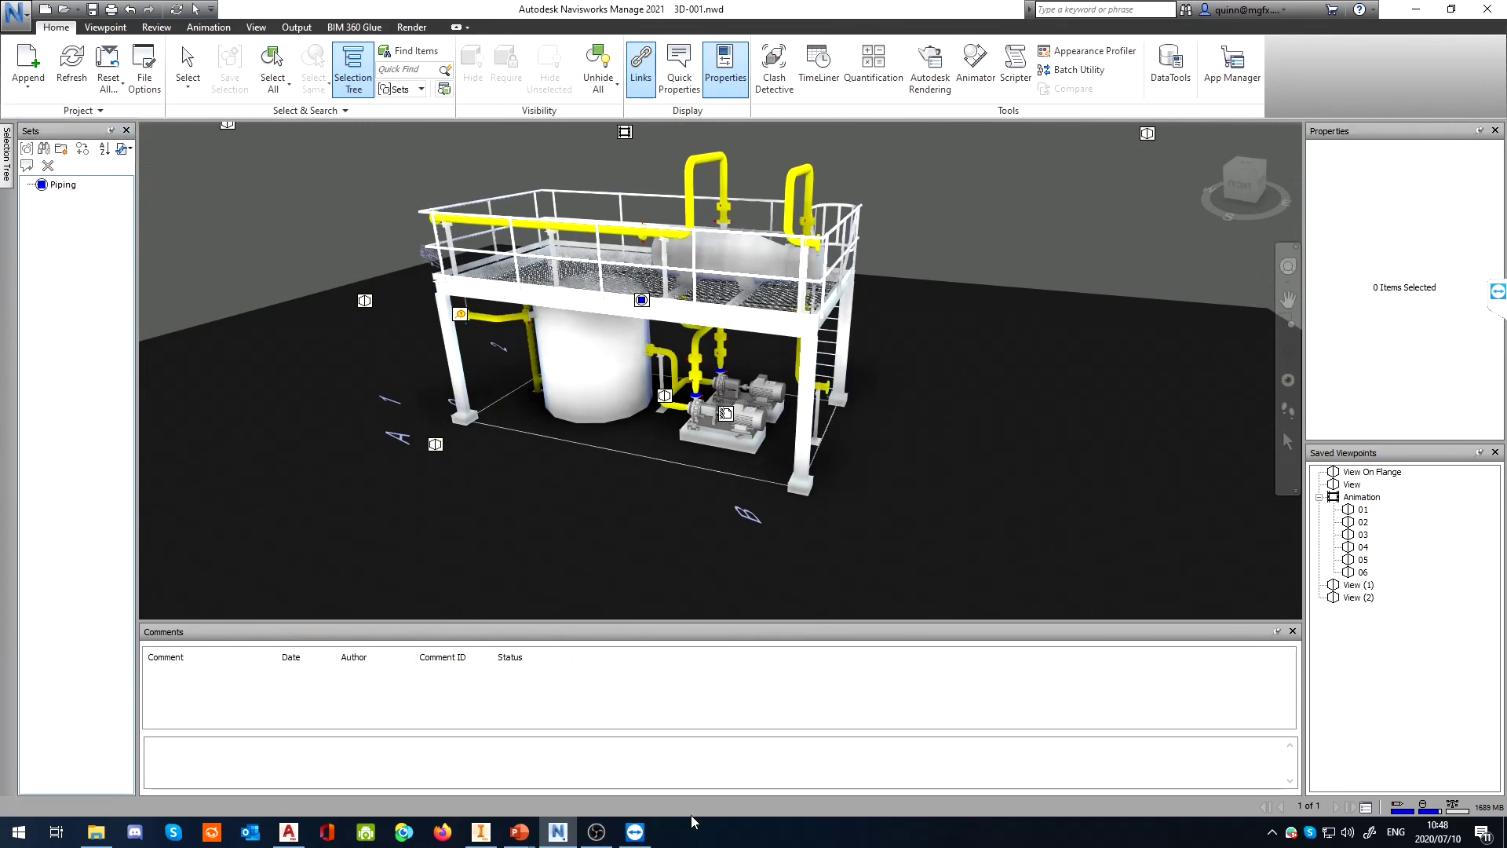
# Switch to the PowerPoint slide show to check the Navisworks benefits and Tips and tricks slides, and return to Navisworks
pyautogui.moveTo(520, 832)
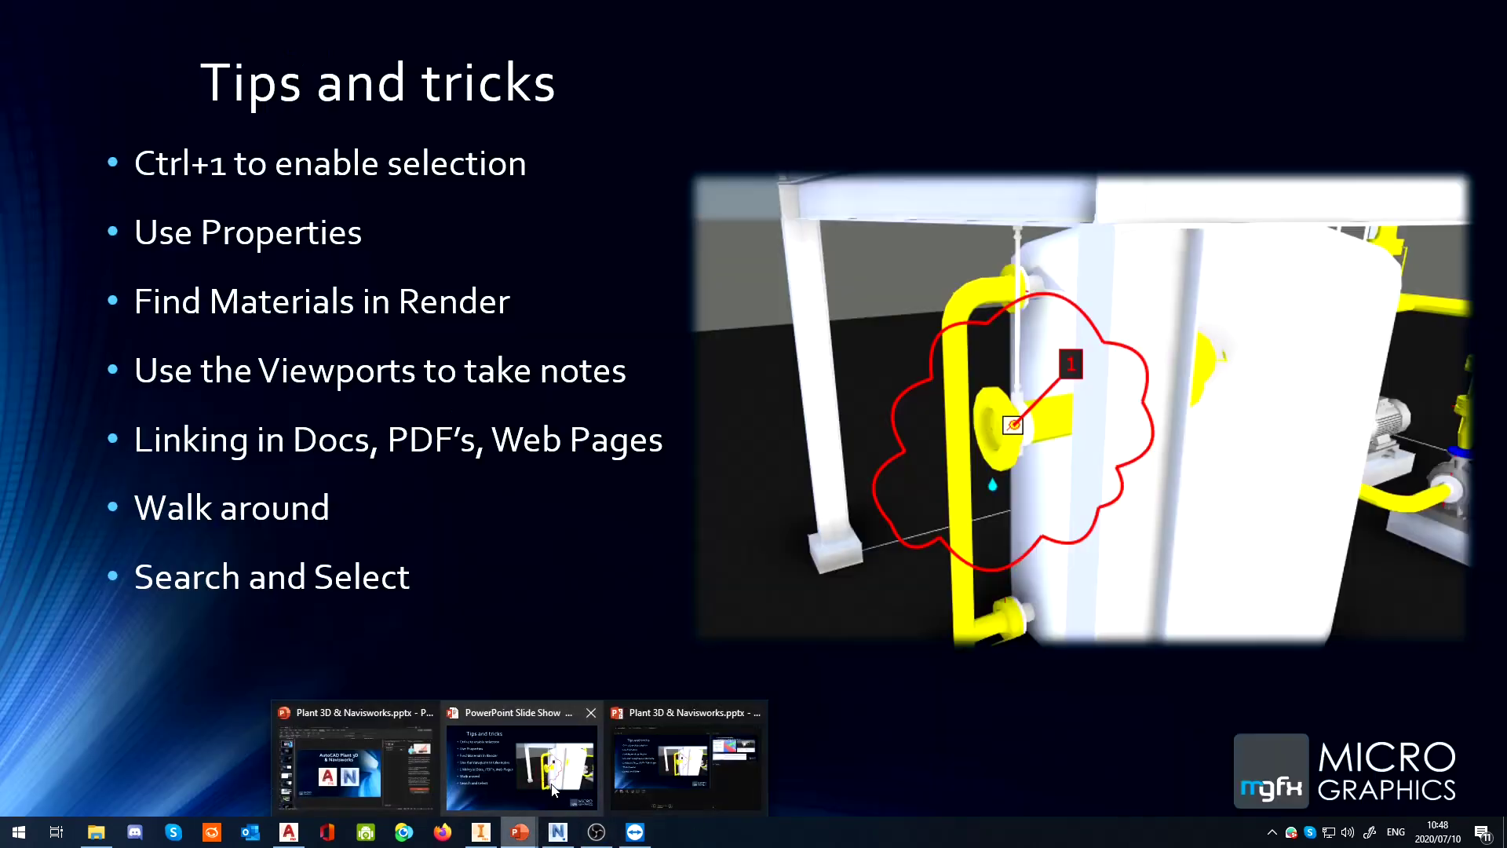
pyautogui.click(521, 754)
pyautogui.click(482, 388)
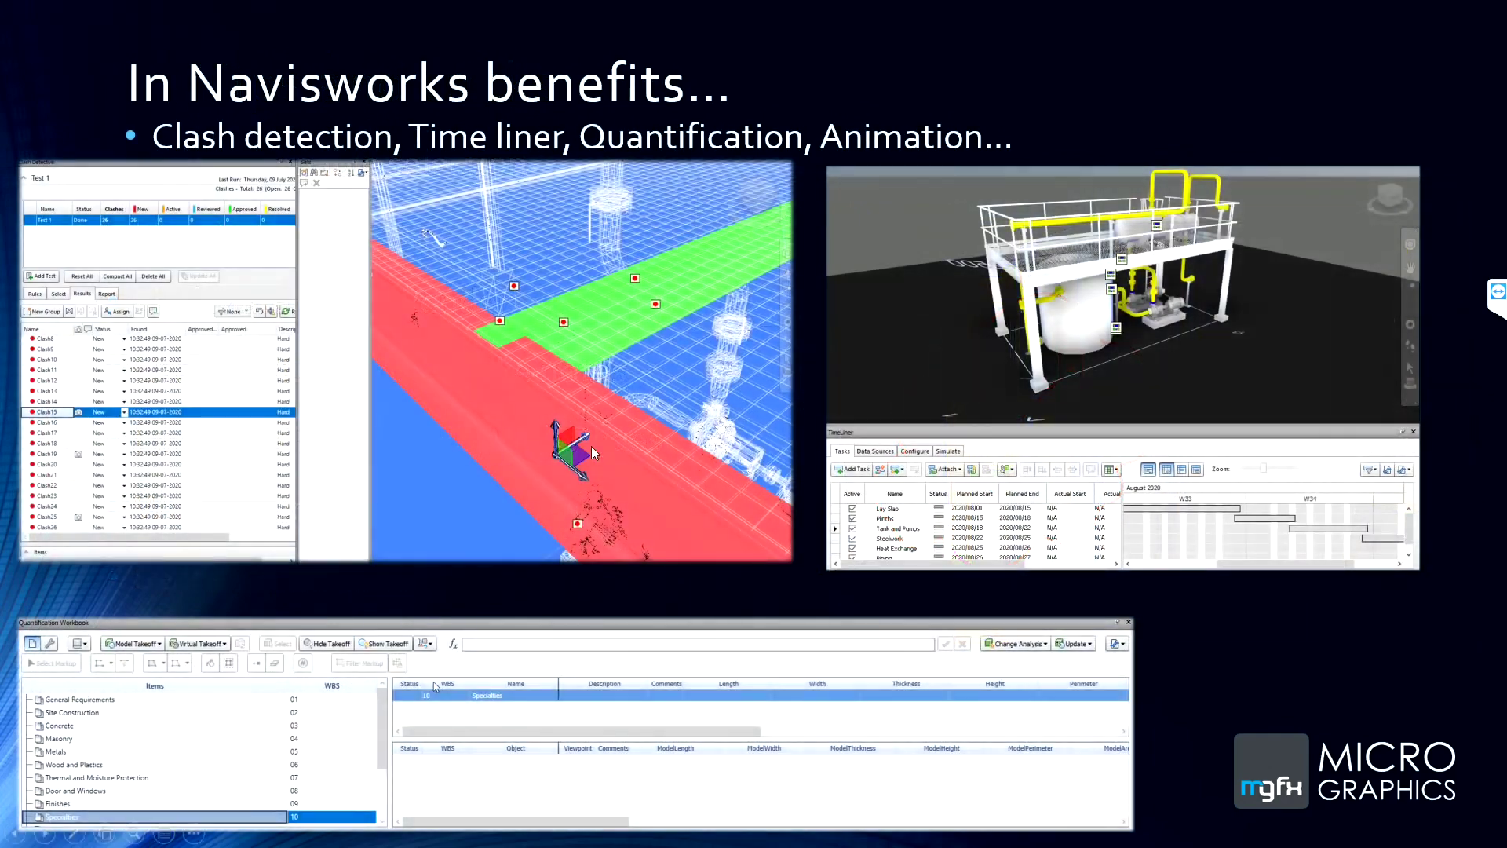
pyautogui.rightClick(691, 444)
pyautogui.click(763, 110)
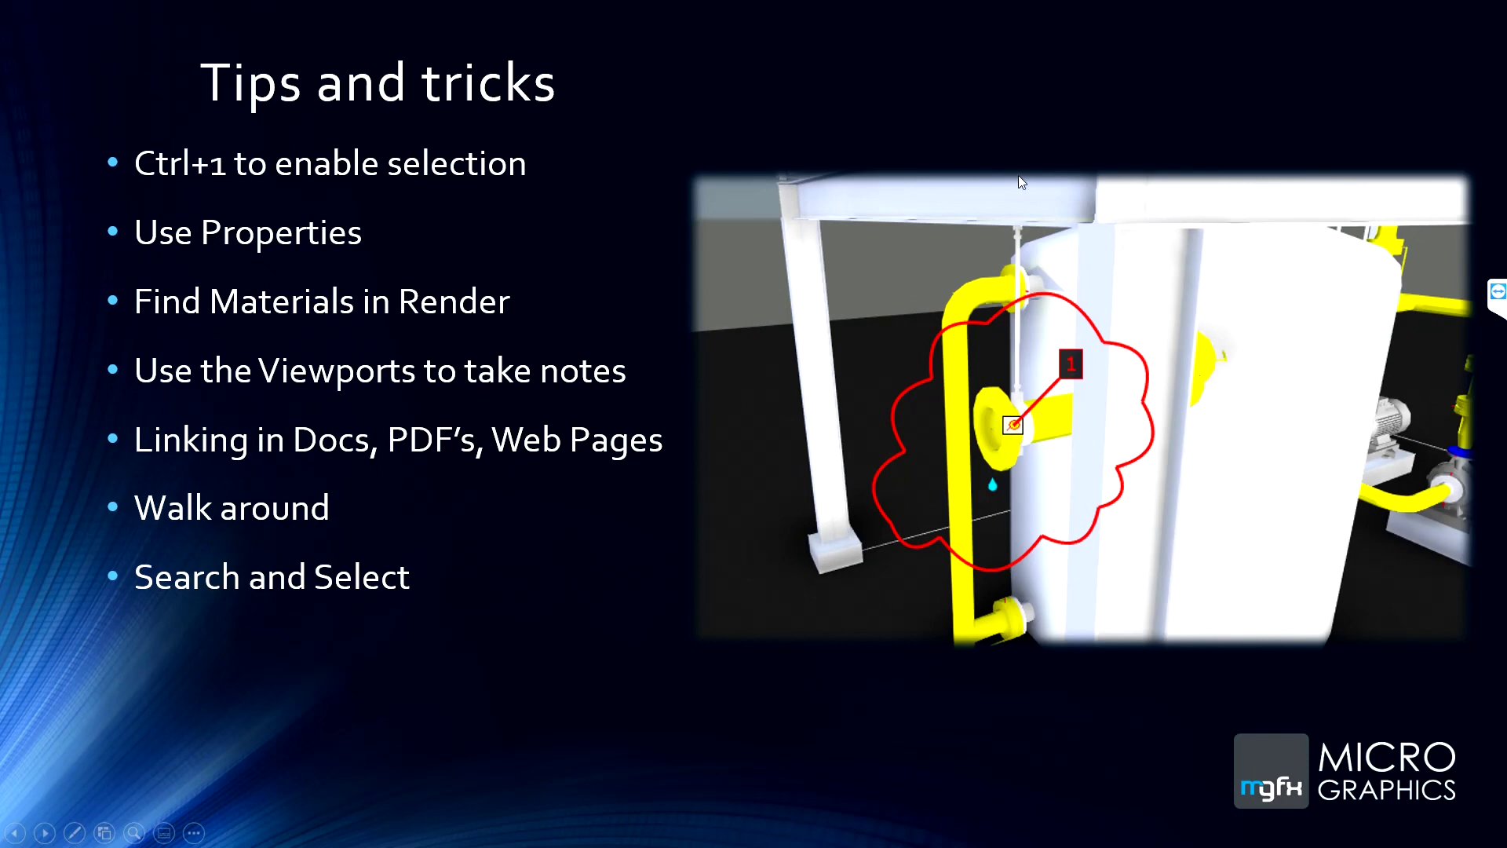
pyautogui.hotkey('alt', 'Tab')
# Follow the Pump PDF link on the pump to open its datasheet in Adobe Acrobat
pyautogui.scroll(5, 694, 484)
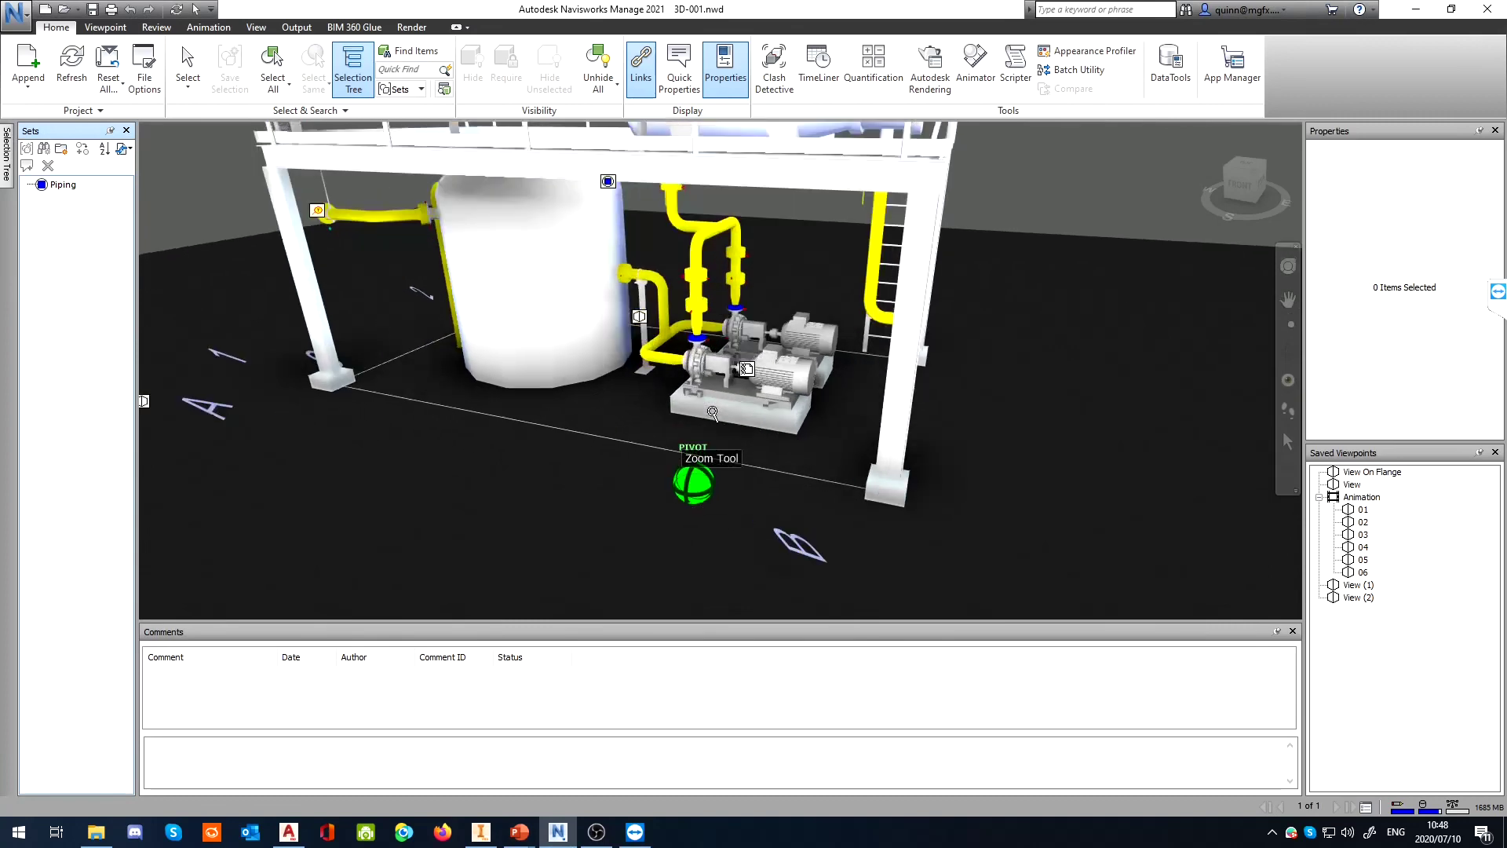
pyautogui.keyDown('shift'); pyautogui.moveTo(649, 417); pyautogui.dragTo(750, 420, button='middle'); pyautogui.keyUp('shift')
pyautogui.scroll(5, 663, 342)
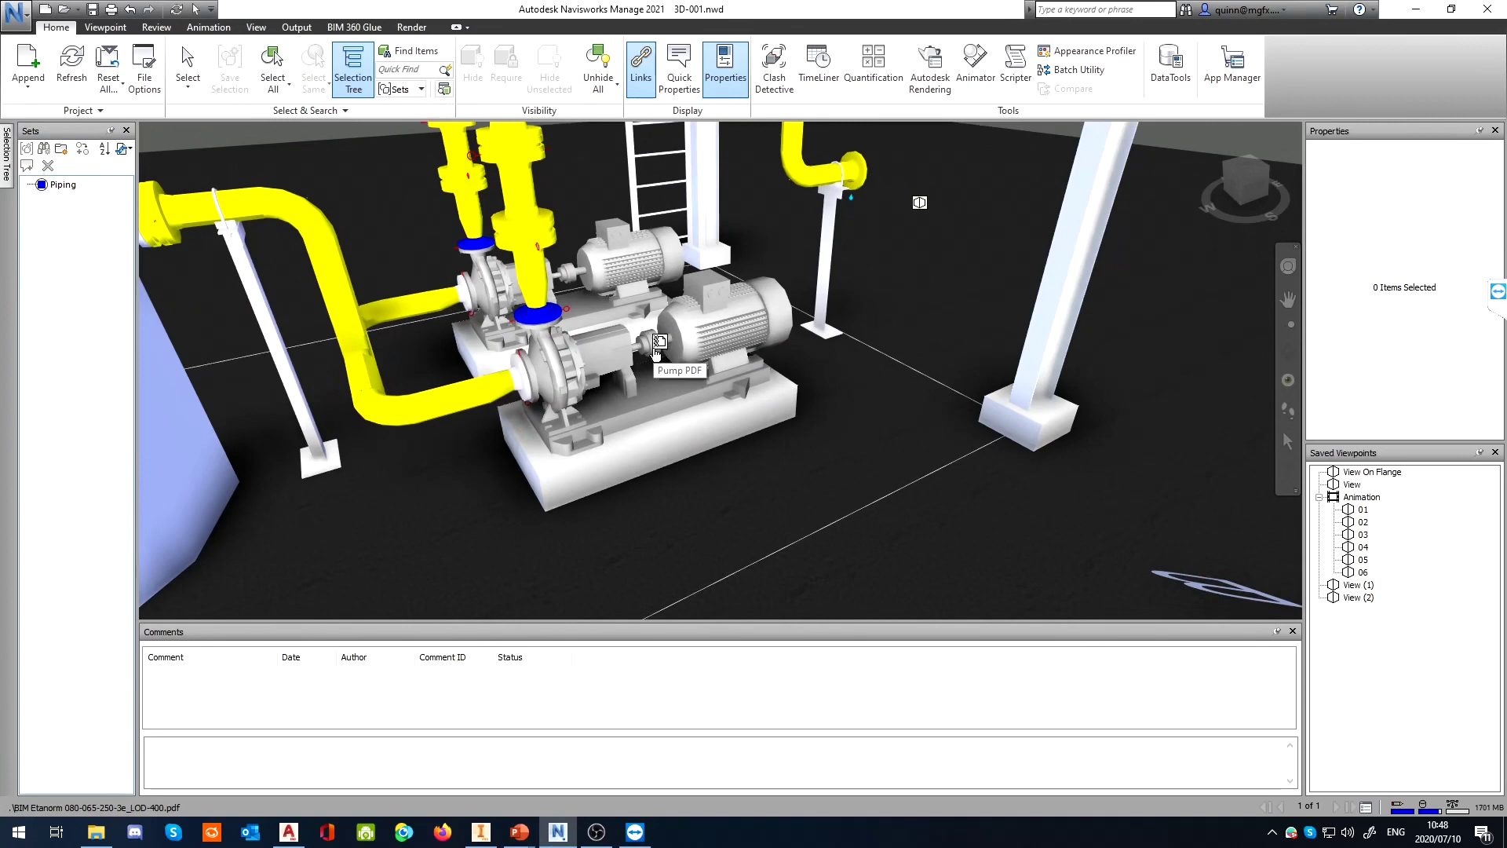
pyautogui.scroll(3, 656, 353)
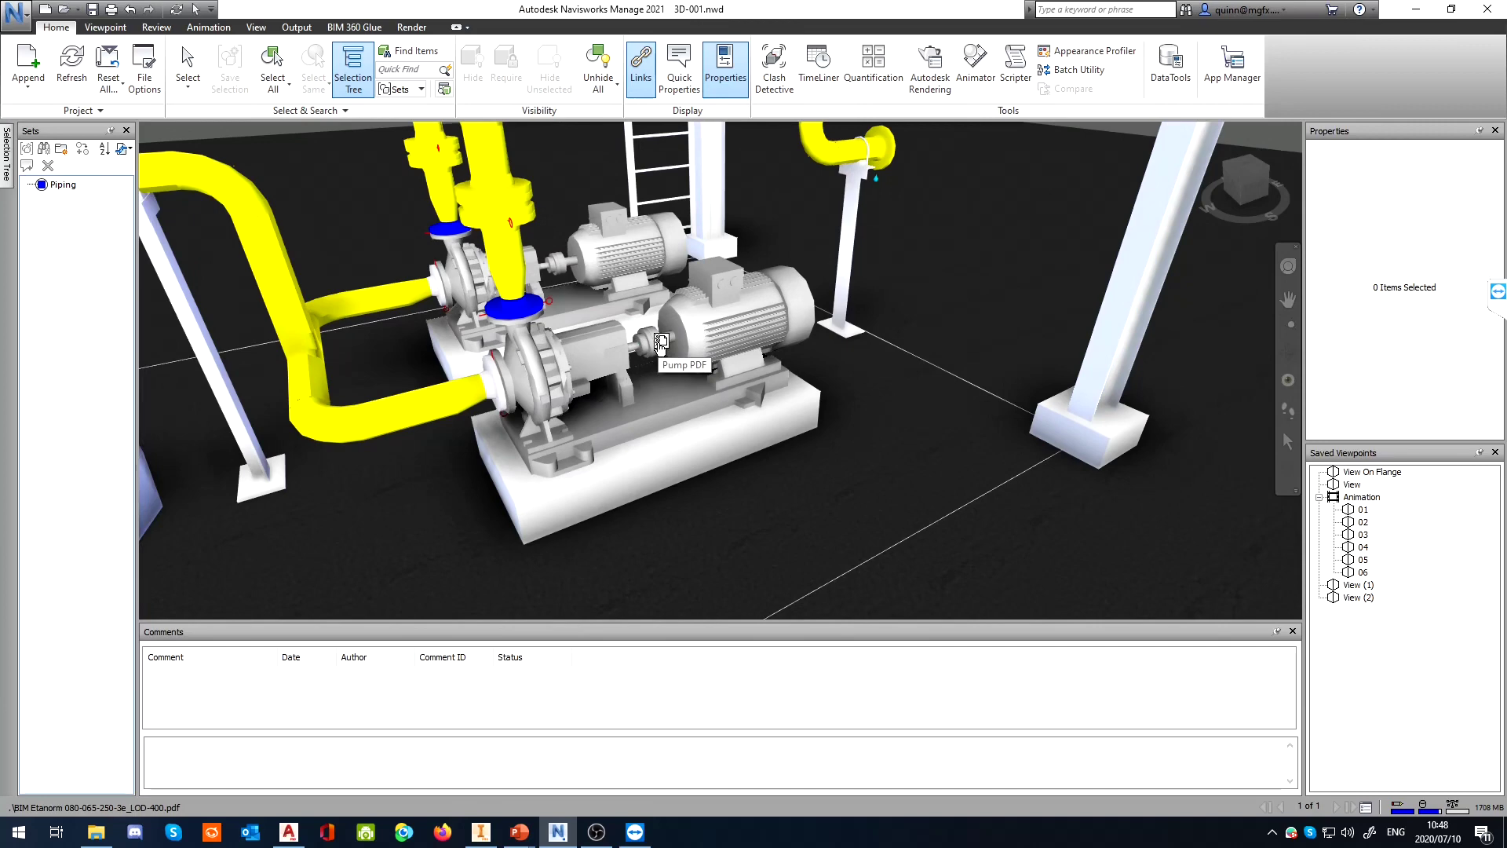
pyautogui.click(661, 342)
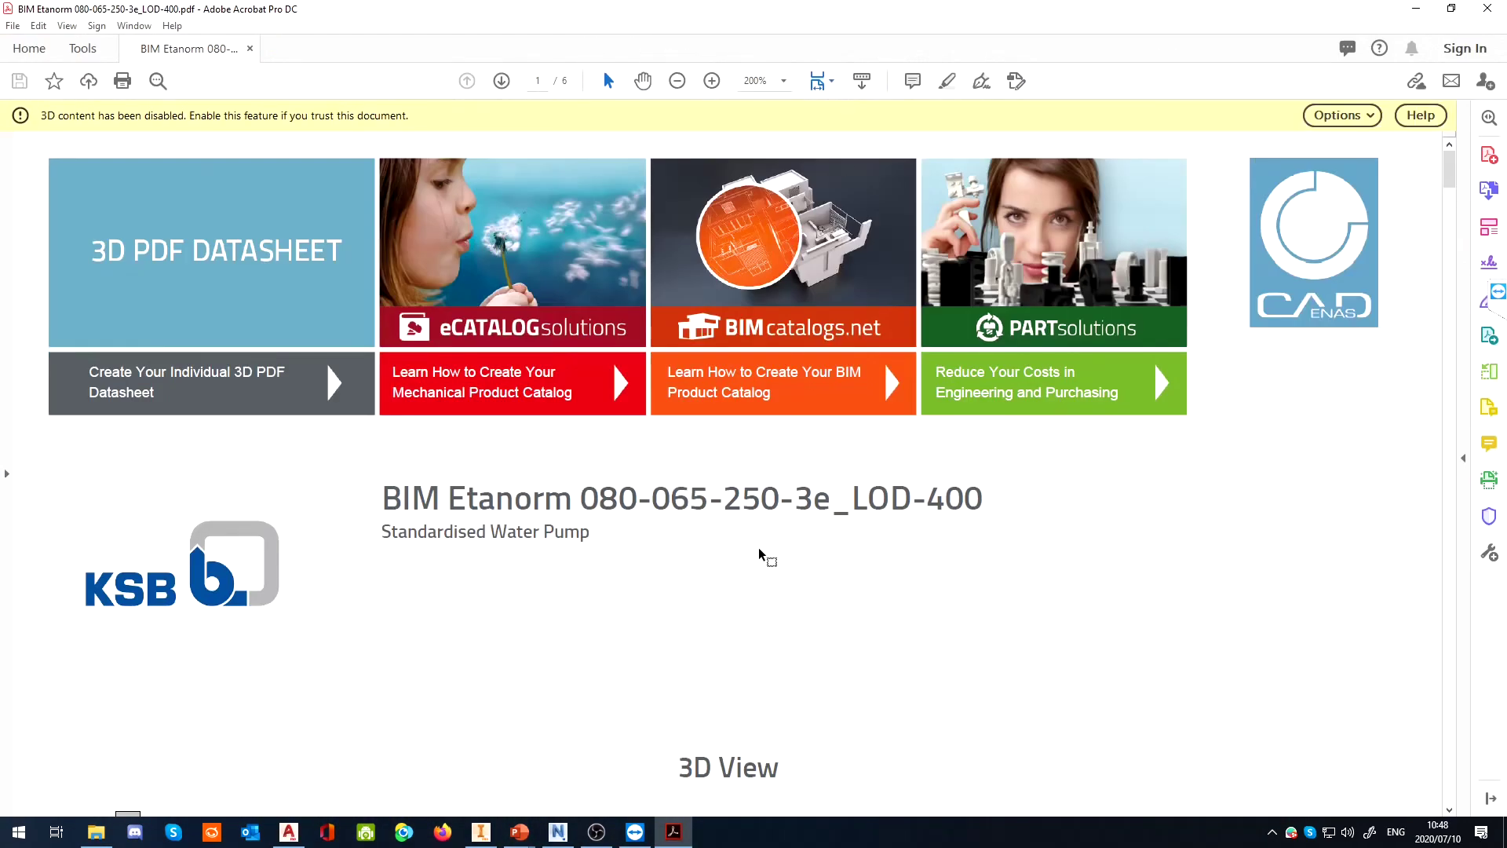
# Look through the pump datasheet's 3D view, dimensioned drawings and technical data, and close it to return to the model
pyautogui.scroll(-10, 636, 446)
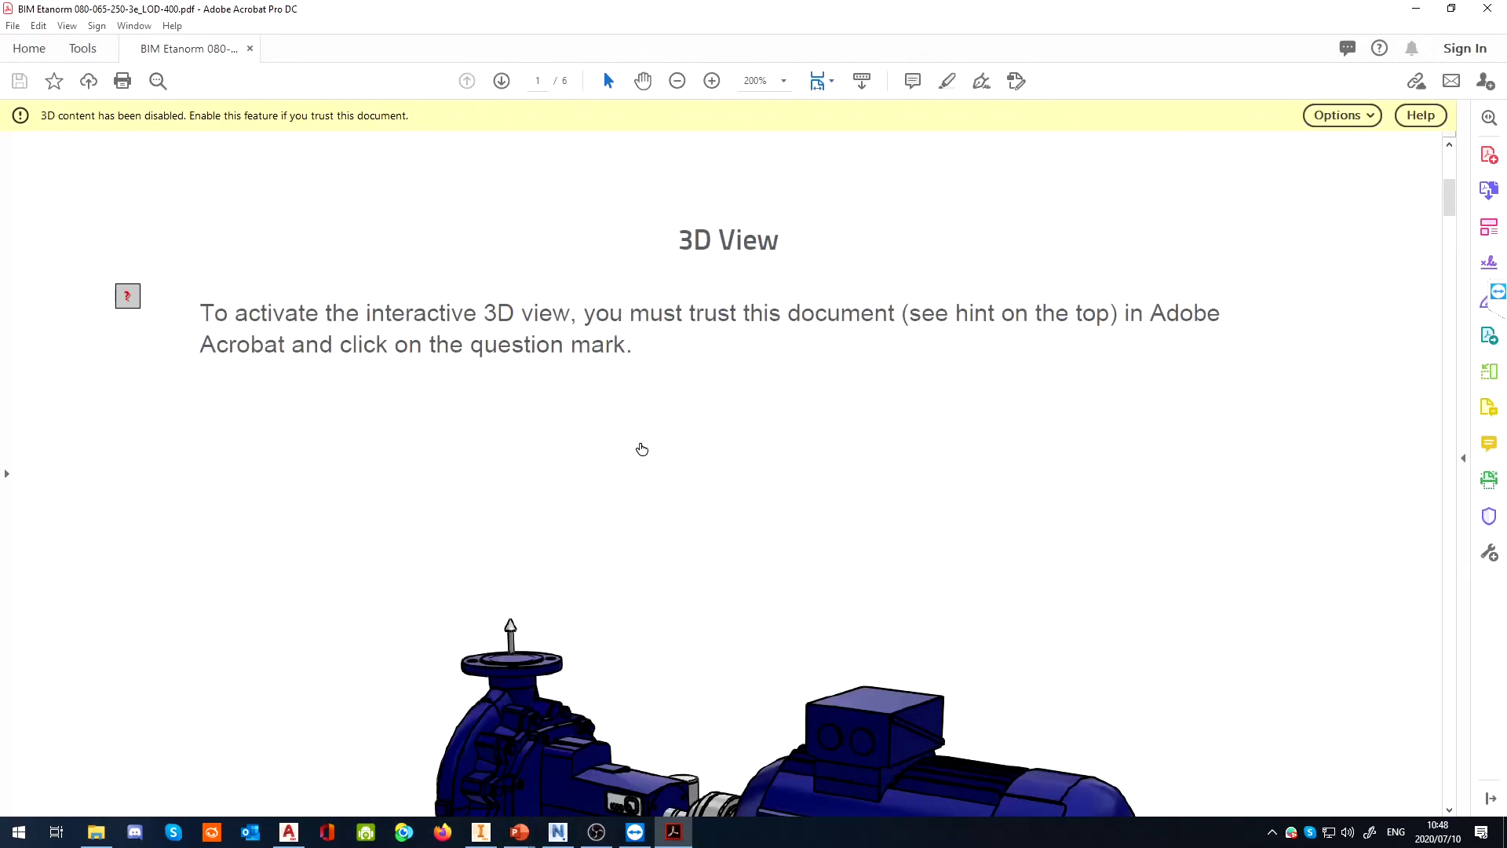
pyautogui.scroll(-10, 642, 442)
pyautogui.scroll(8, 643, 539)
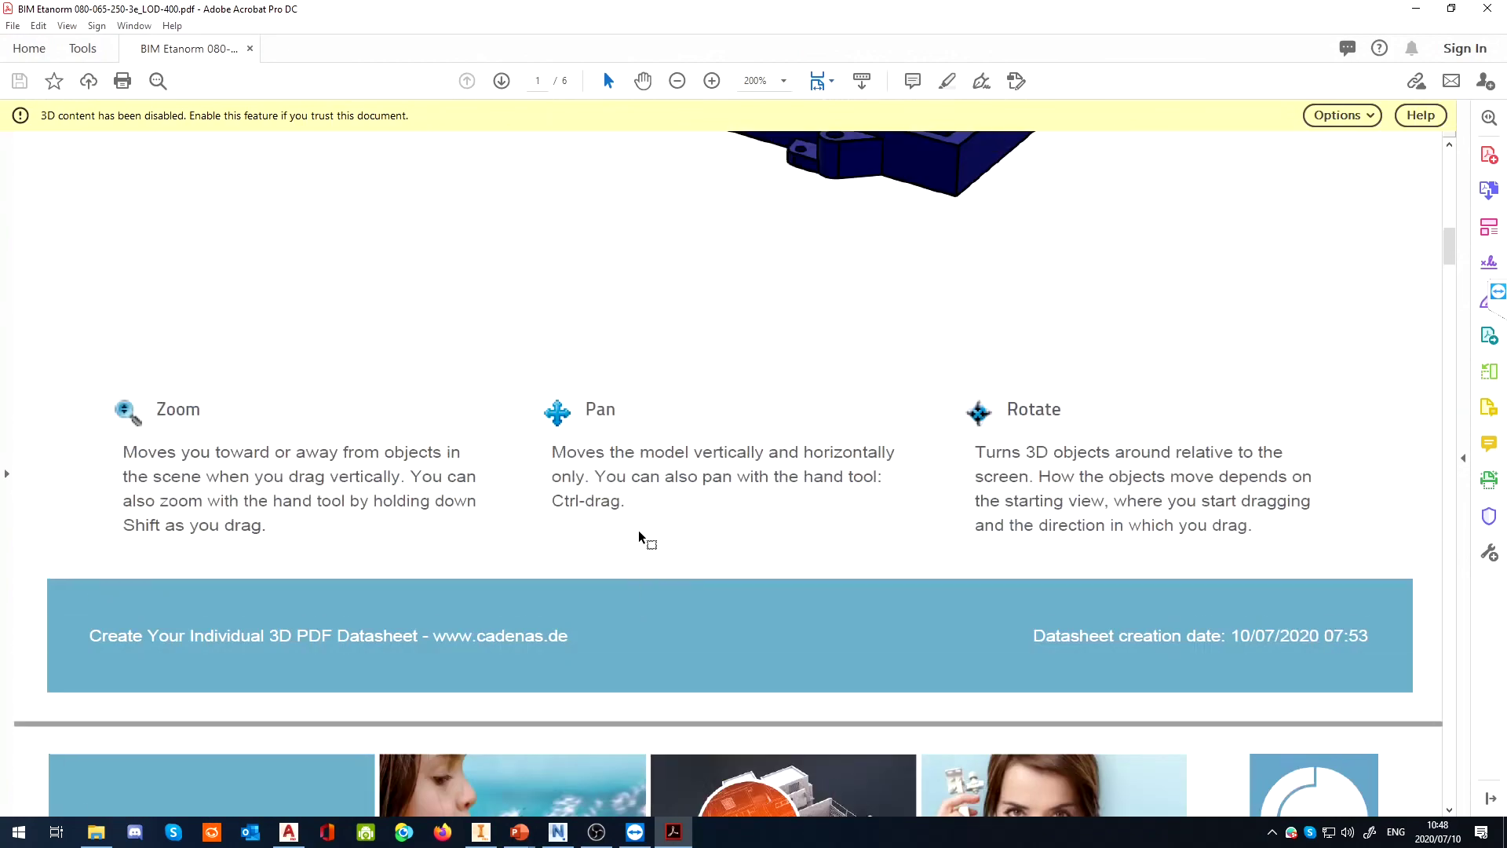
pyautogui.scroll(5, 625, 521)
pyautogui.keyDown('ctrl'); pyautogui.scroll(-7, 626, 521); pyautogui.keyUp('ctrl')
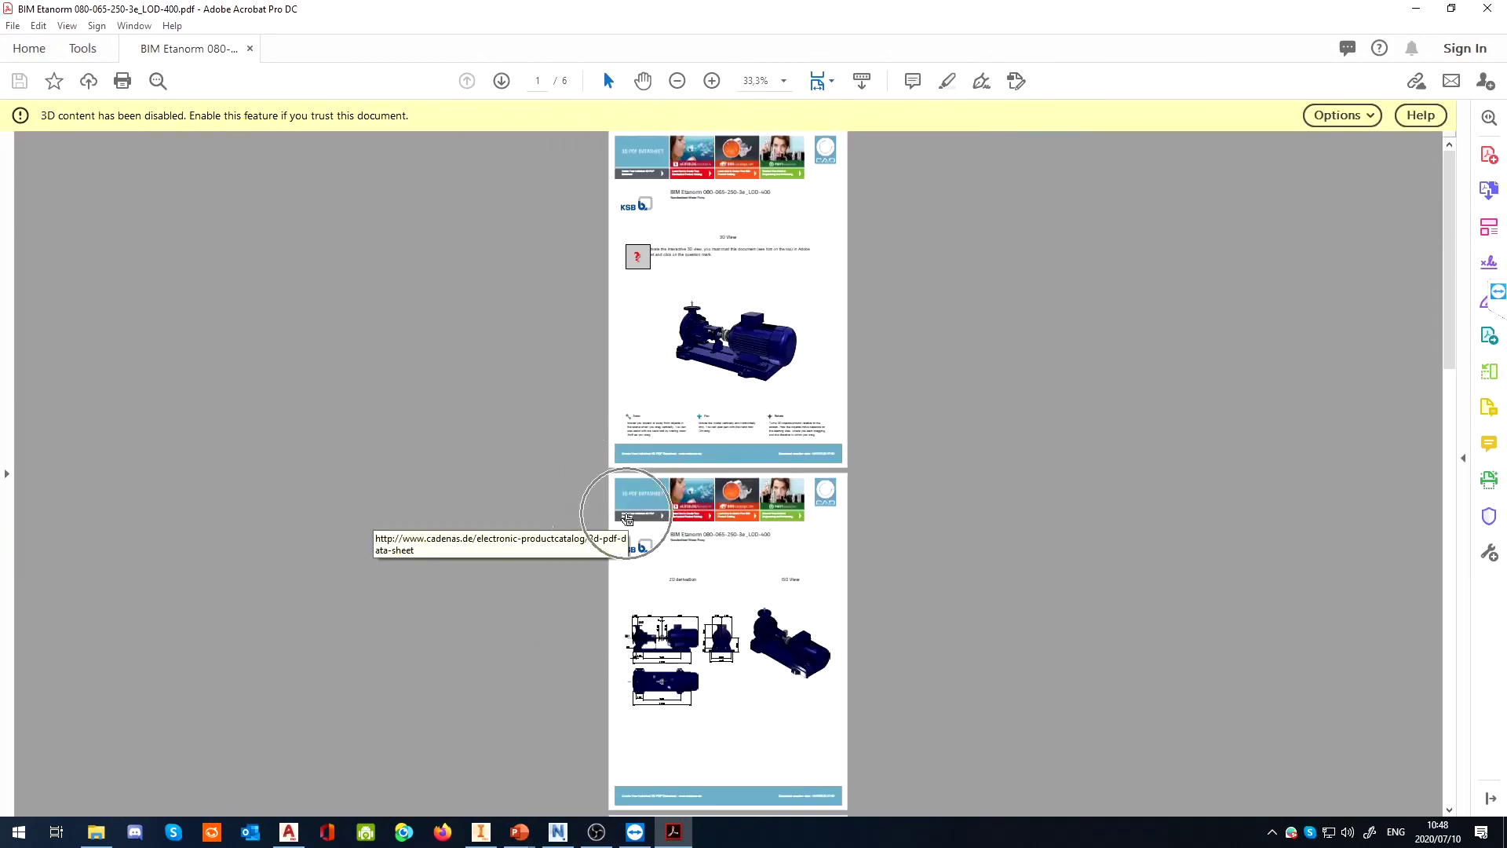
pyautogui.scroll(-3, 710, 556)
pyautogui.keyDown('ctrl'); pyautogui.scroll(5, 709, 511); pyautogui.keyUp('ctrl')
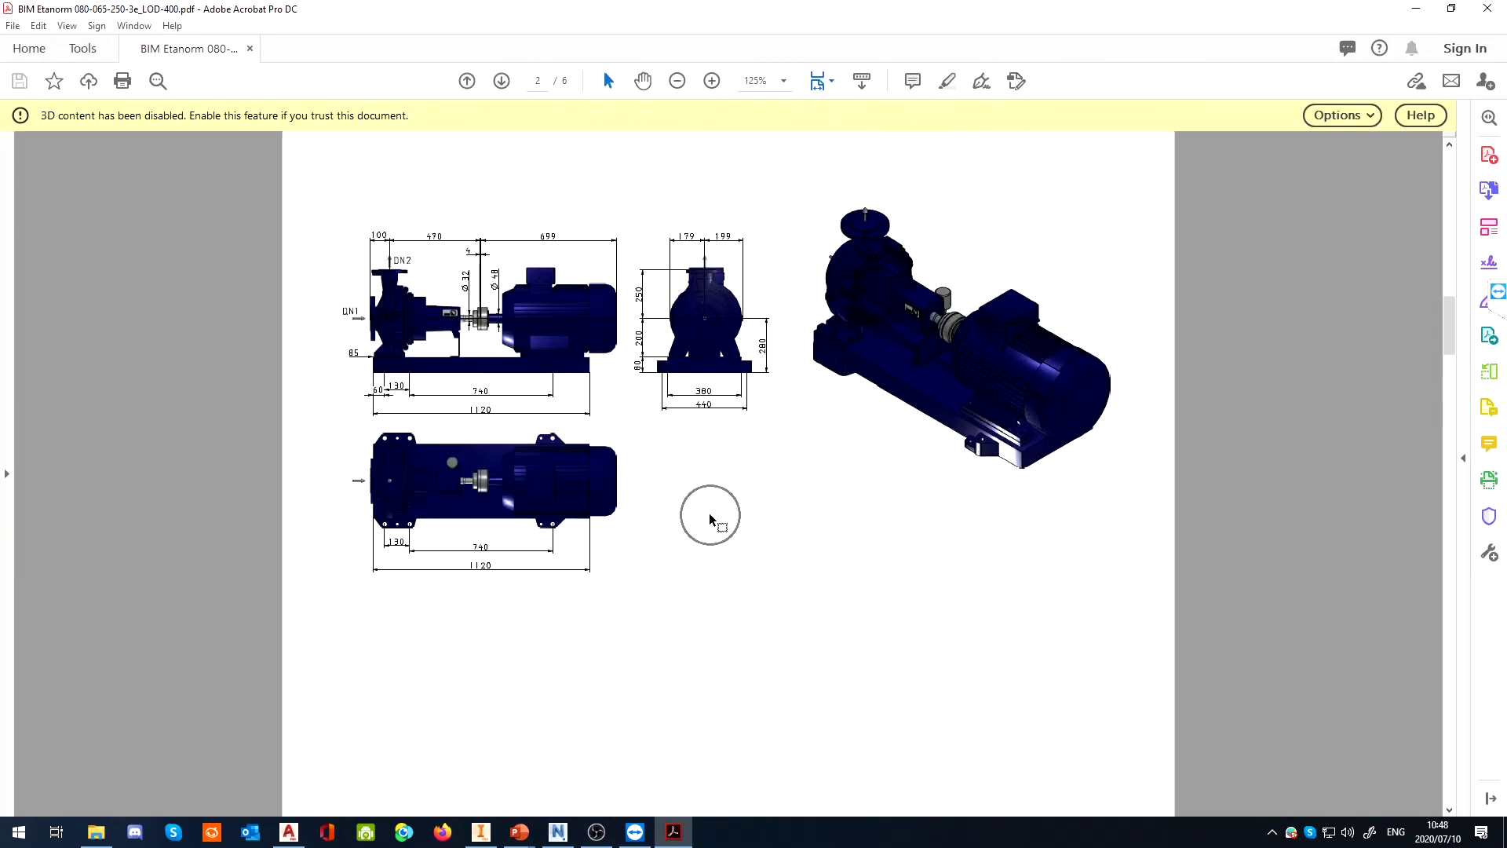
pyautogui.scroll(-15, 709, 512)
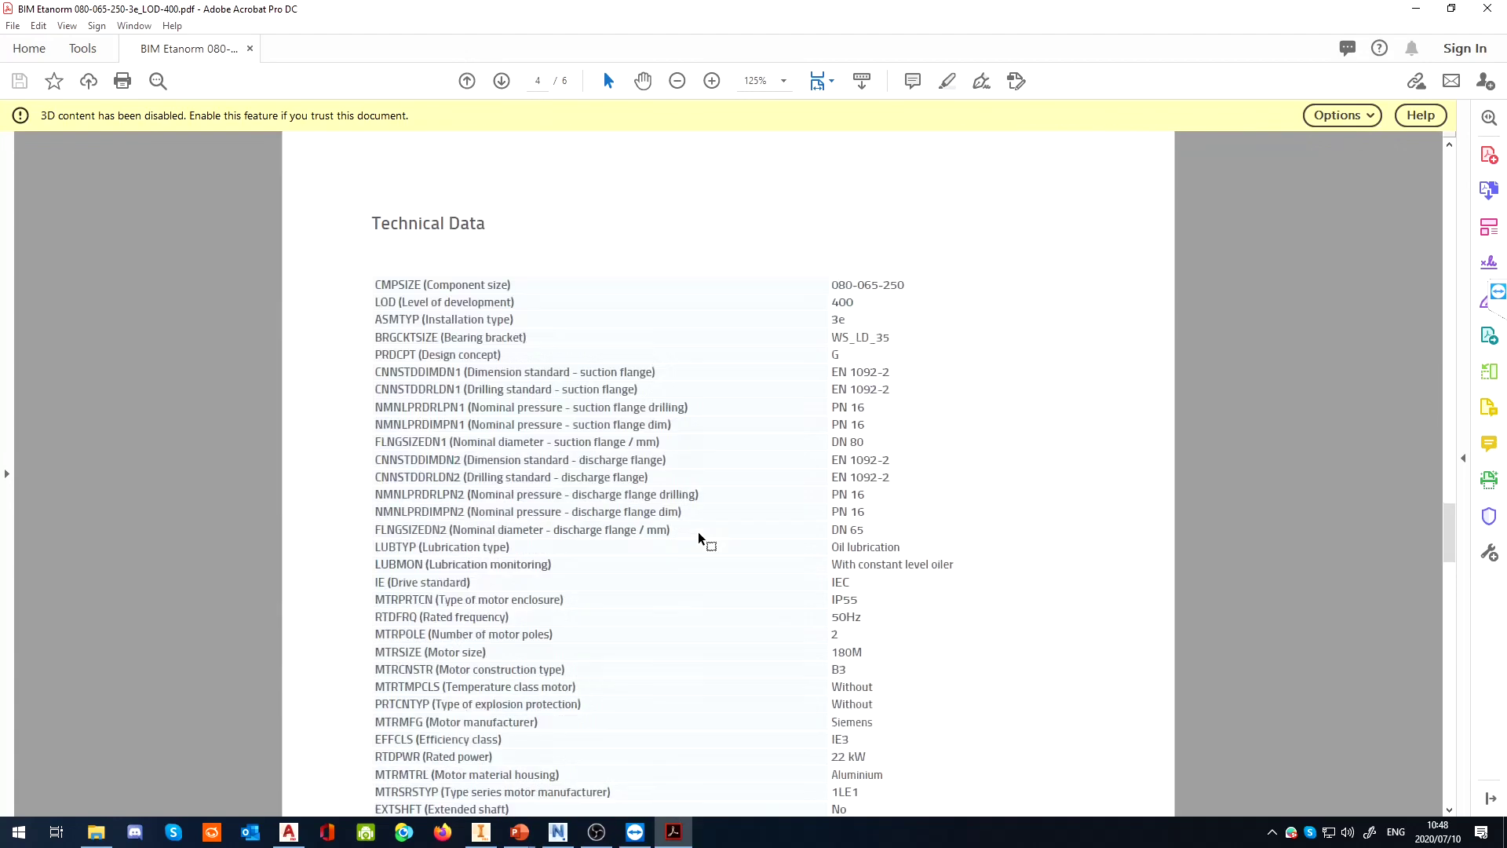
pyautogui.scroll(-6, 703, 538)
pyautogui.scroll(3, 738, 546)
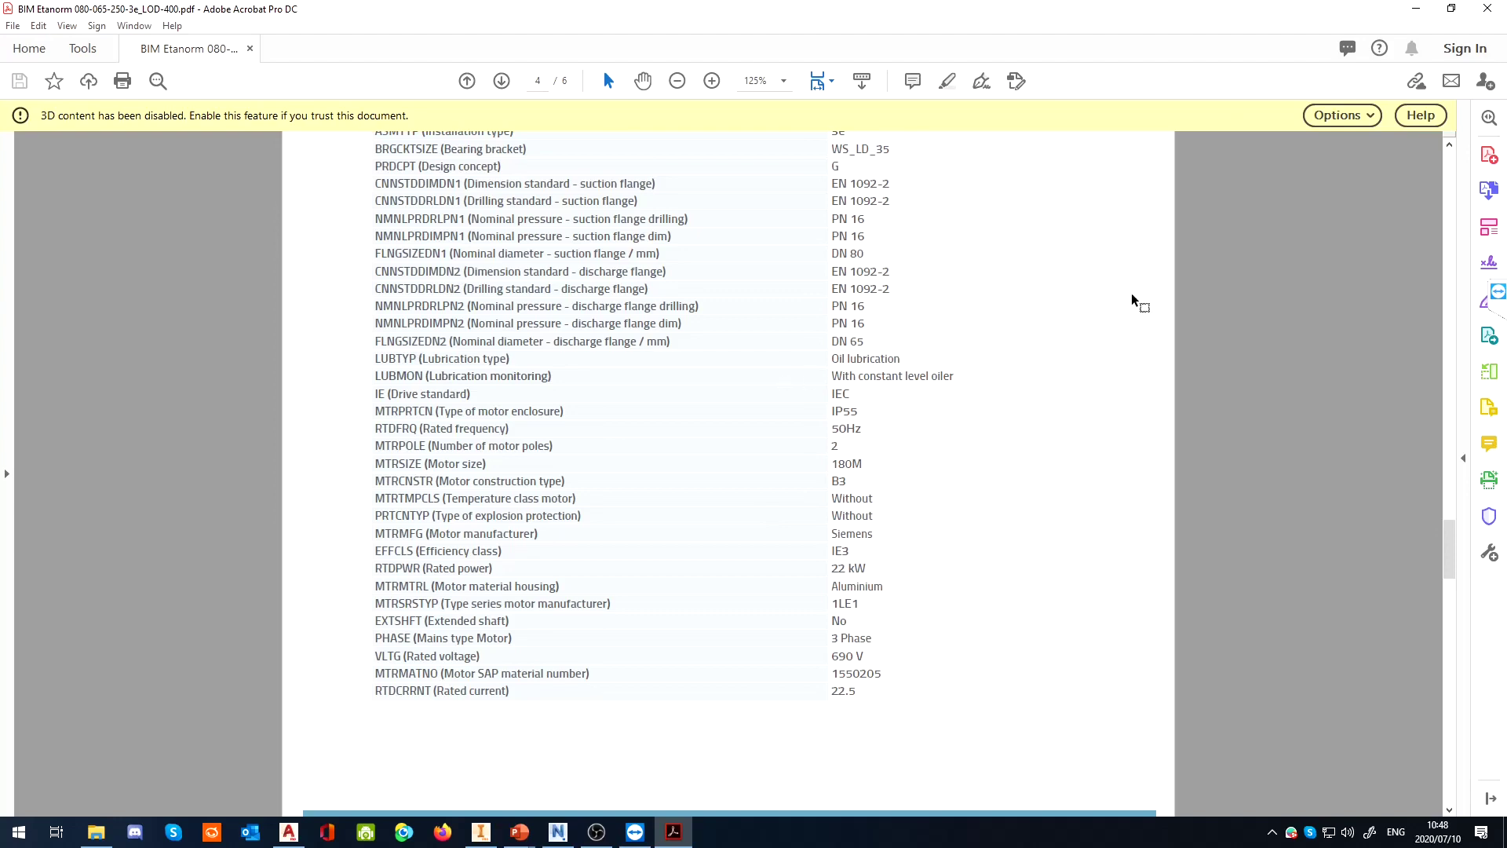
pyautogui.click(1488, 9)
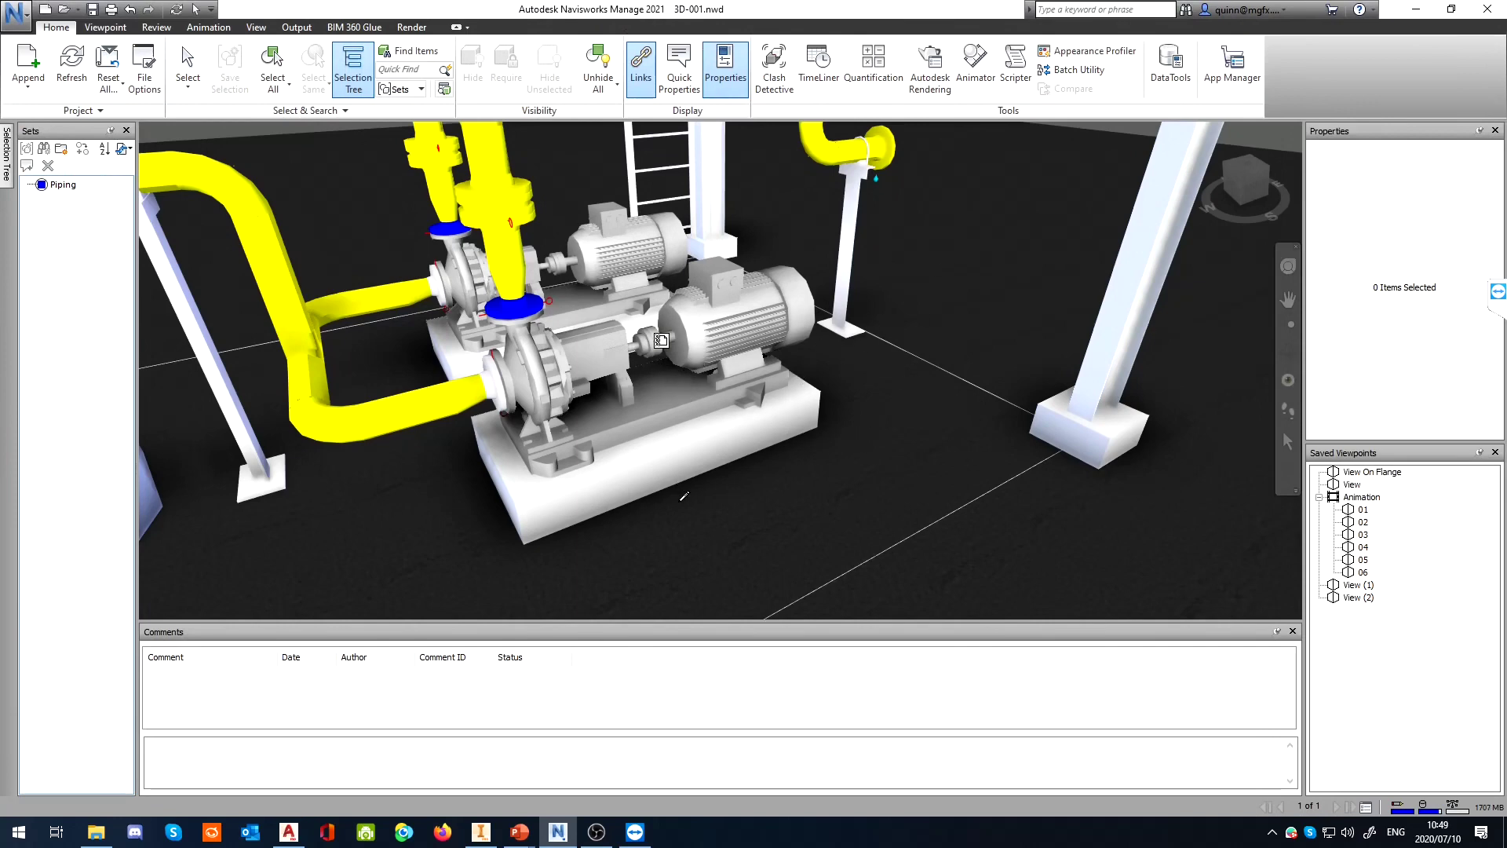
# Activate the Select tool and try it on the floor surface, leaving nothing selected
pyautogui.hotkey('ctrl', '1')
pyautogui.click(863, 551)
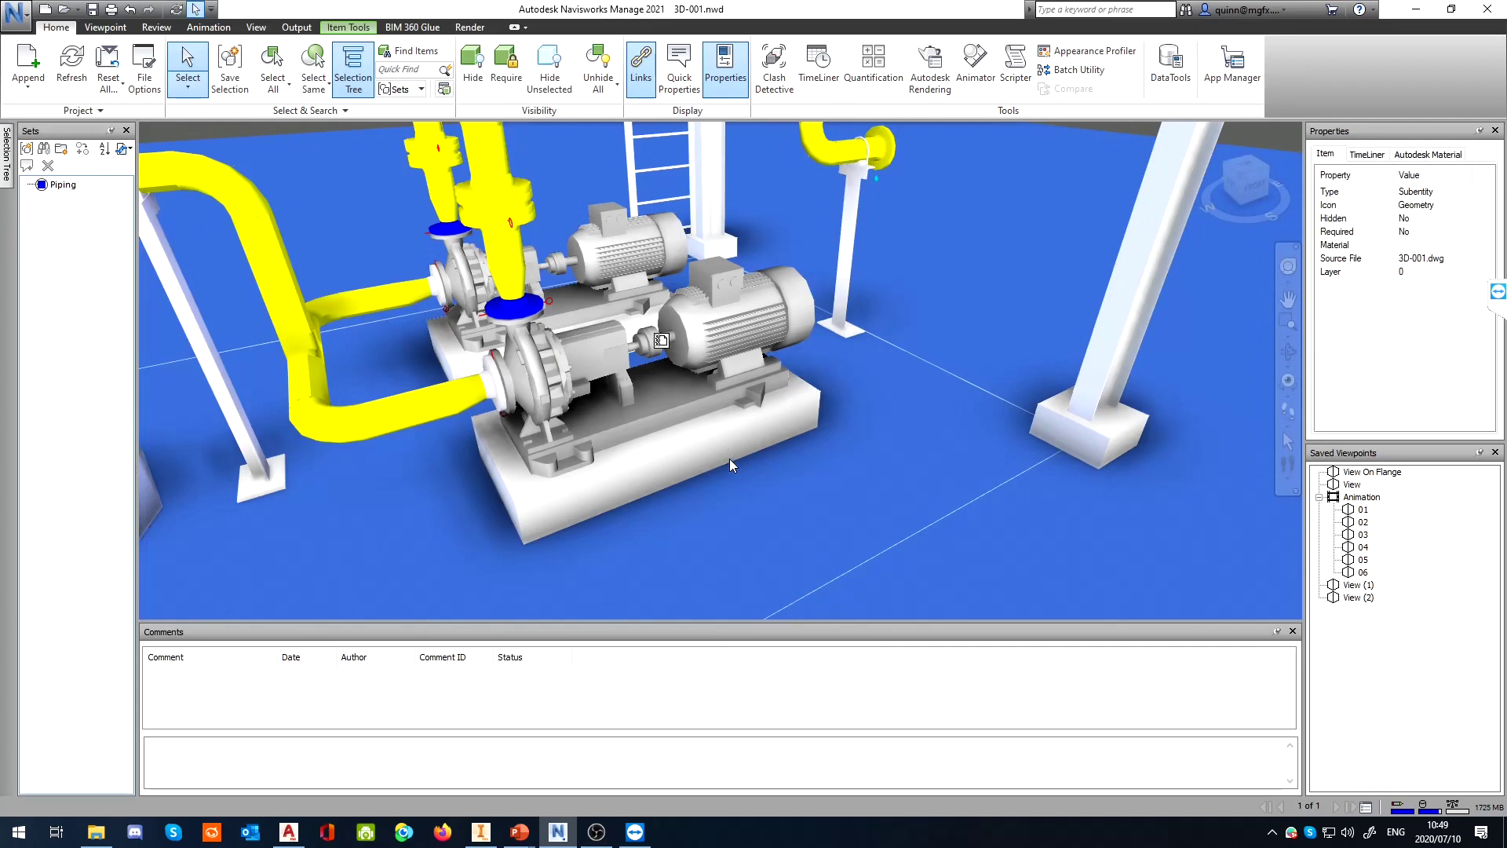
pyautogui.press('Escape')
pyautogui.click(778, 500)
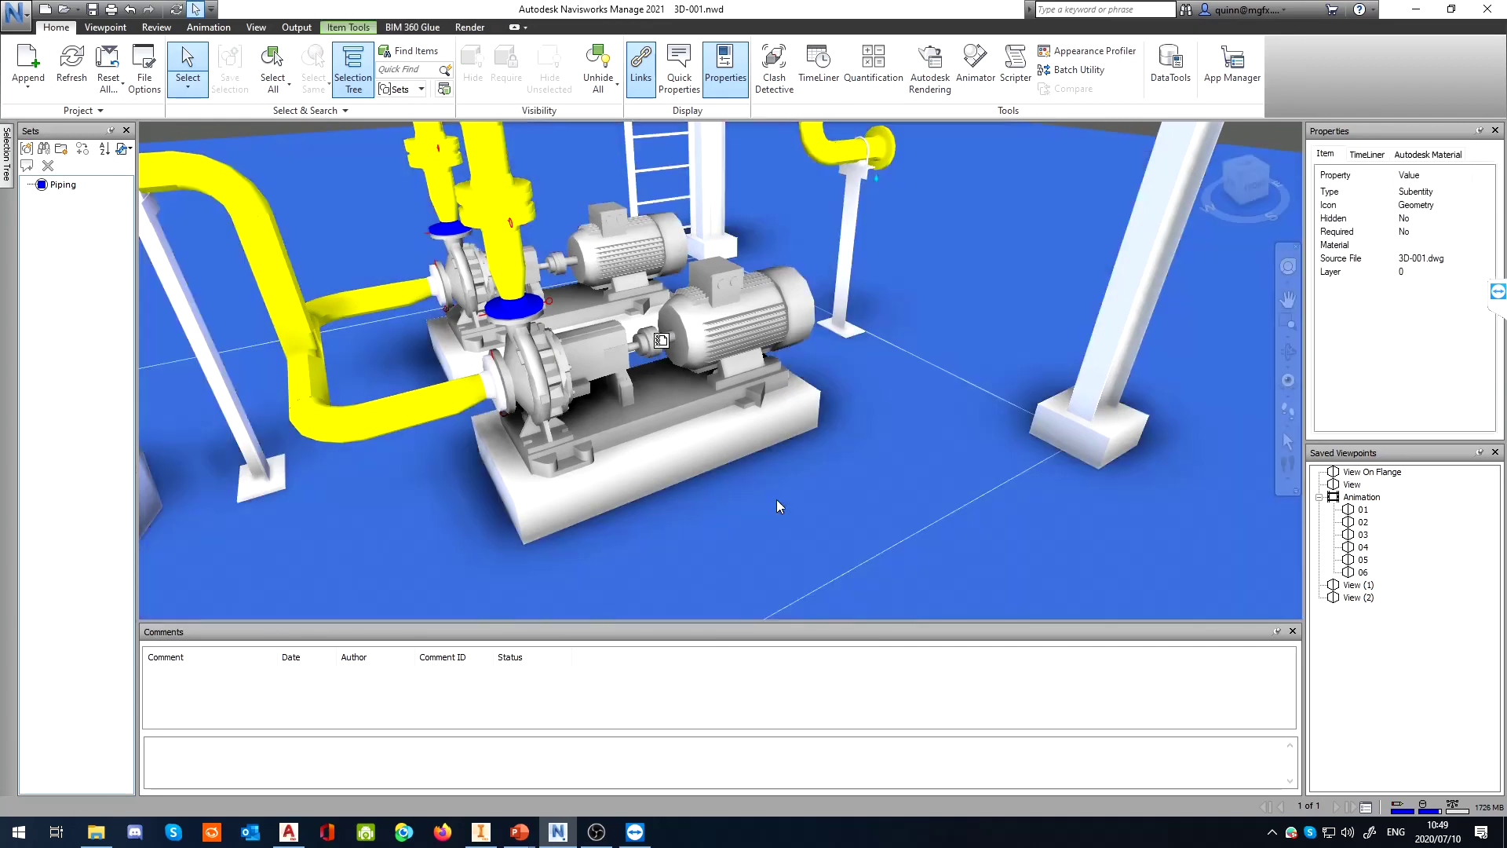
pyautogui.press('Escape')
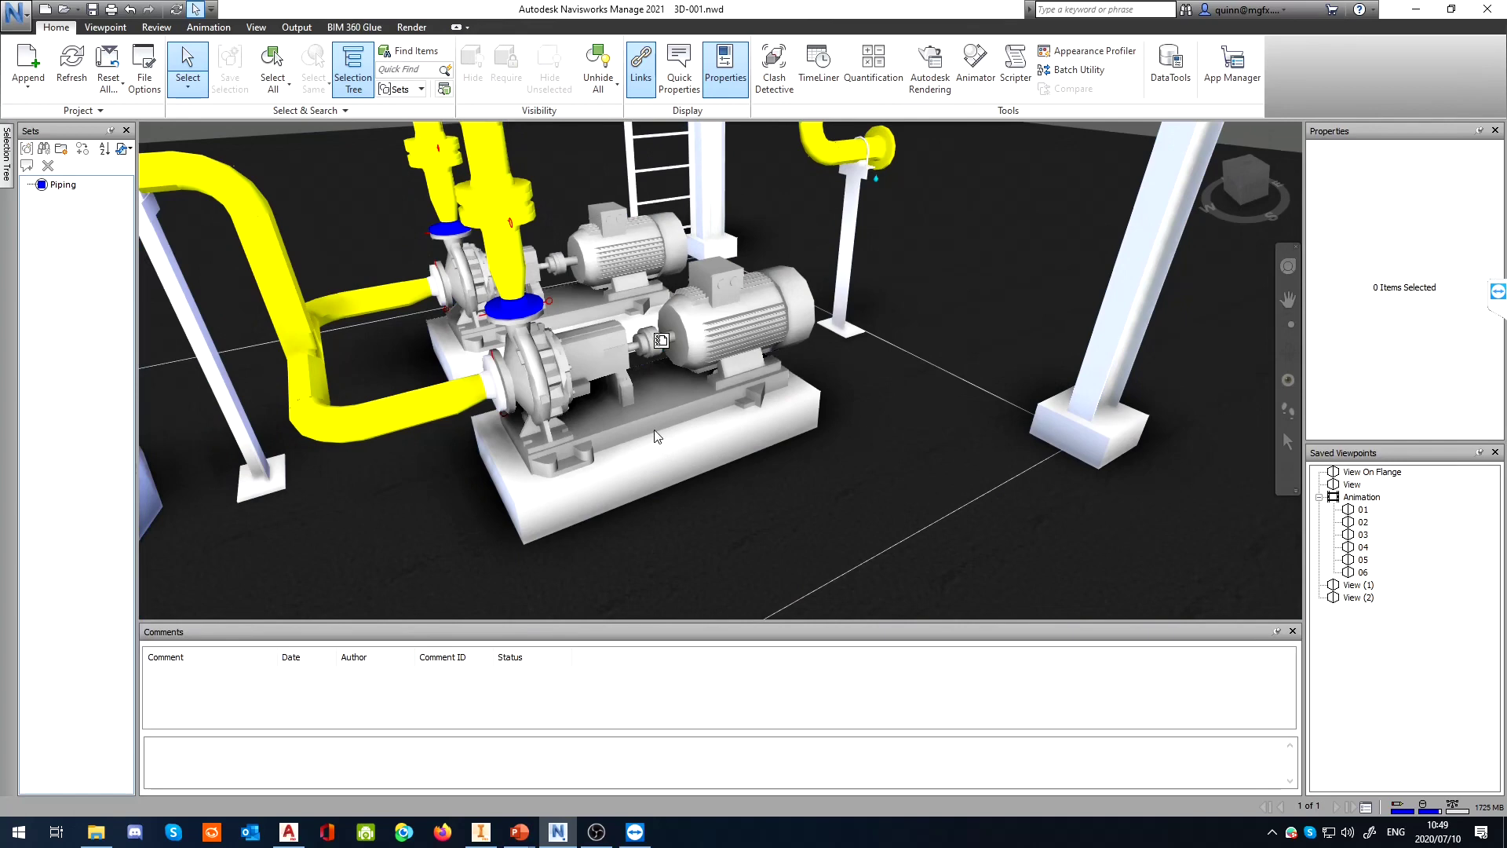
# Select the pump that carries the link marker and check which links are attached to it
pyautogui.click(651, 418)
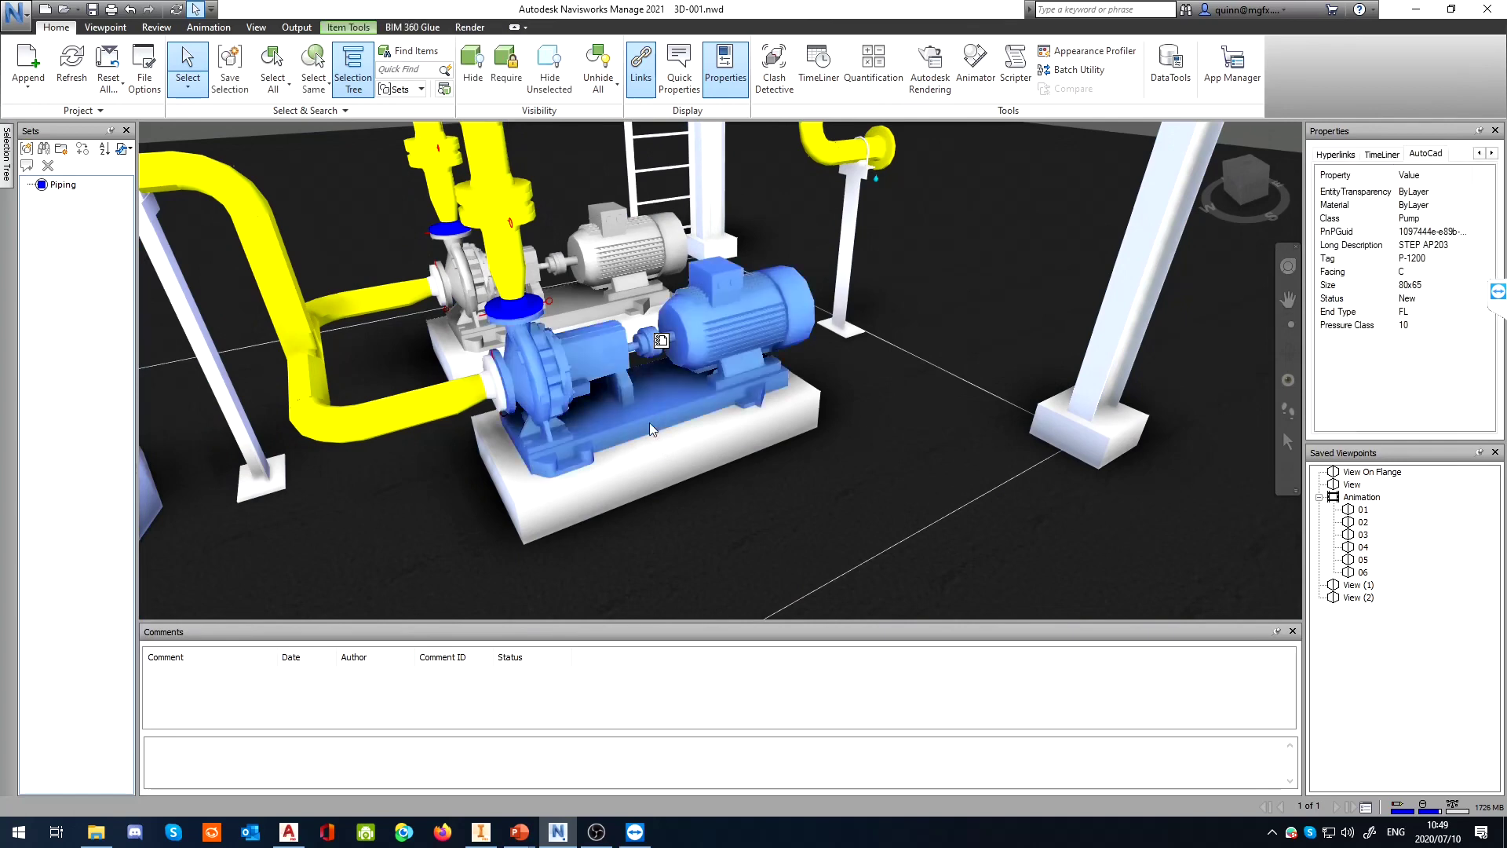
pyautogui.rightClick(642, 401)
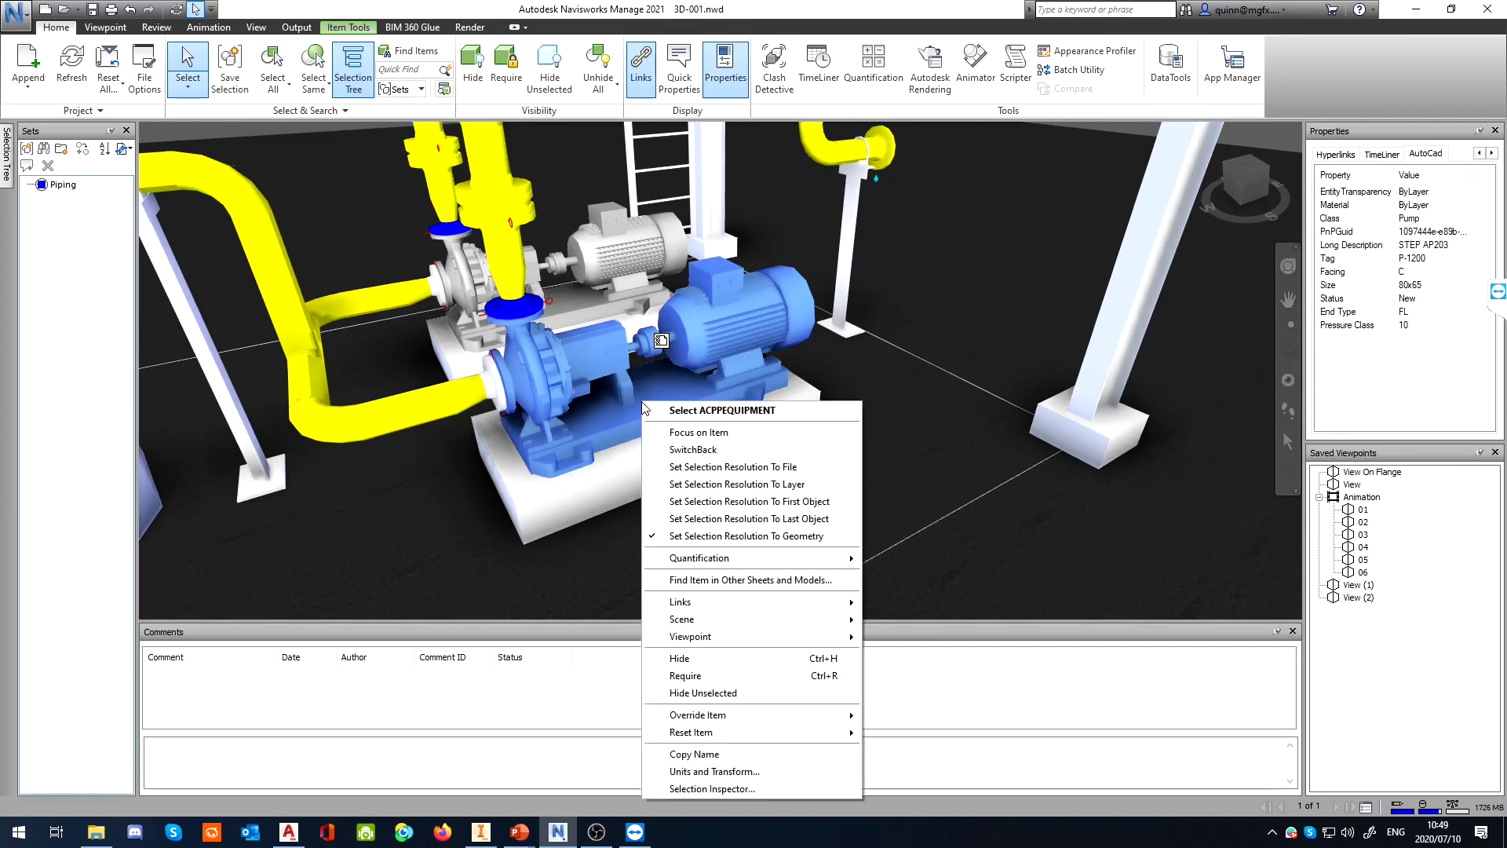
pyautogui.moveTo(780, 609)
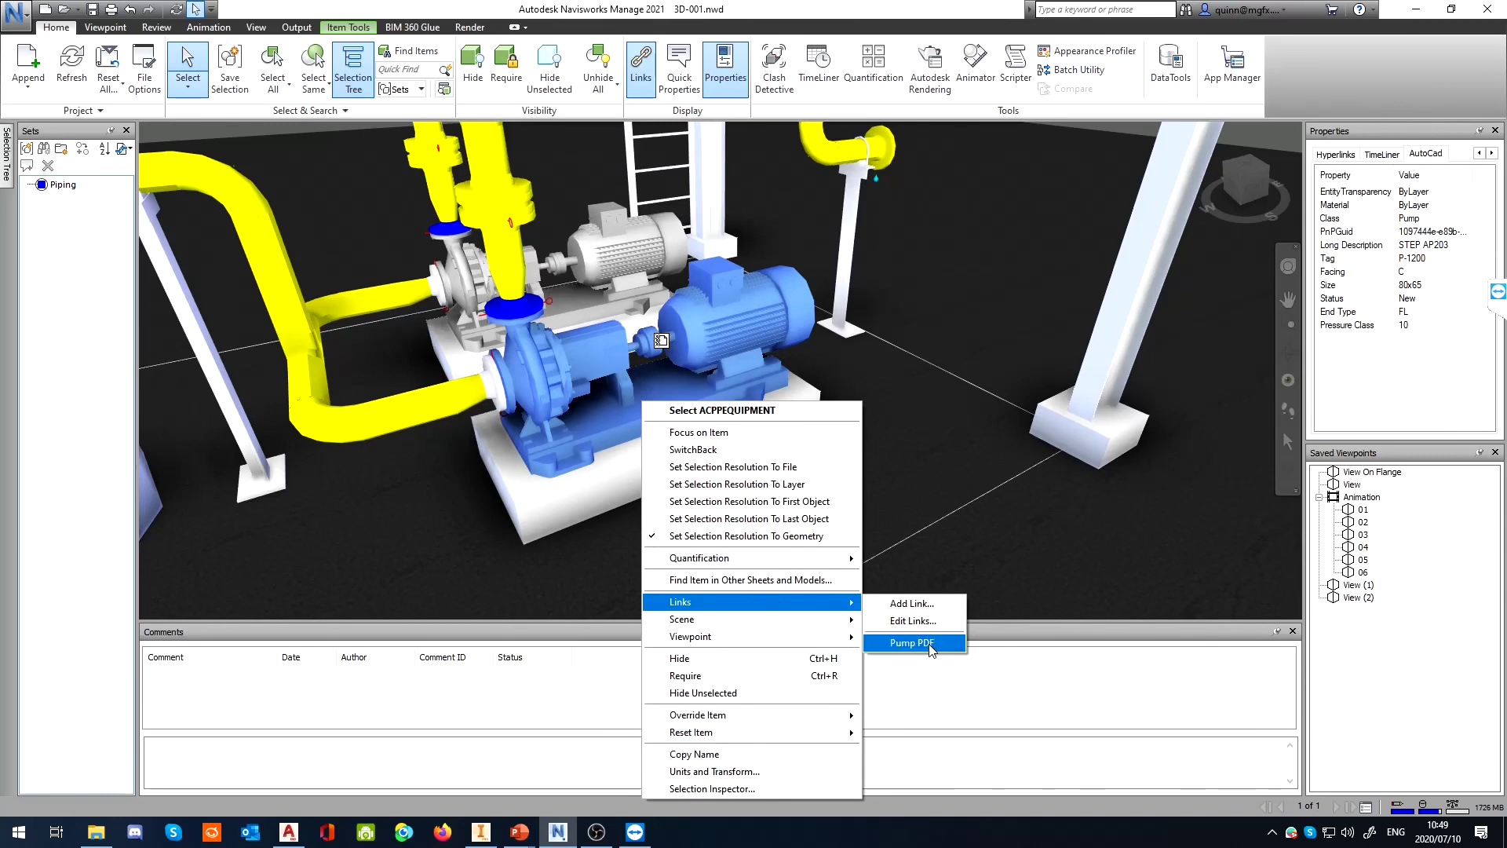
pyautogui.press('Escape')
pyautogui.press('Escape')
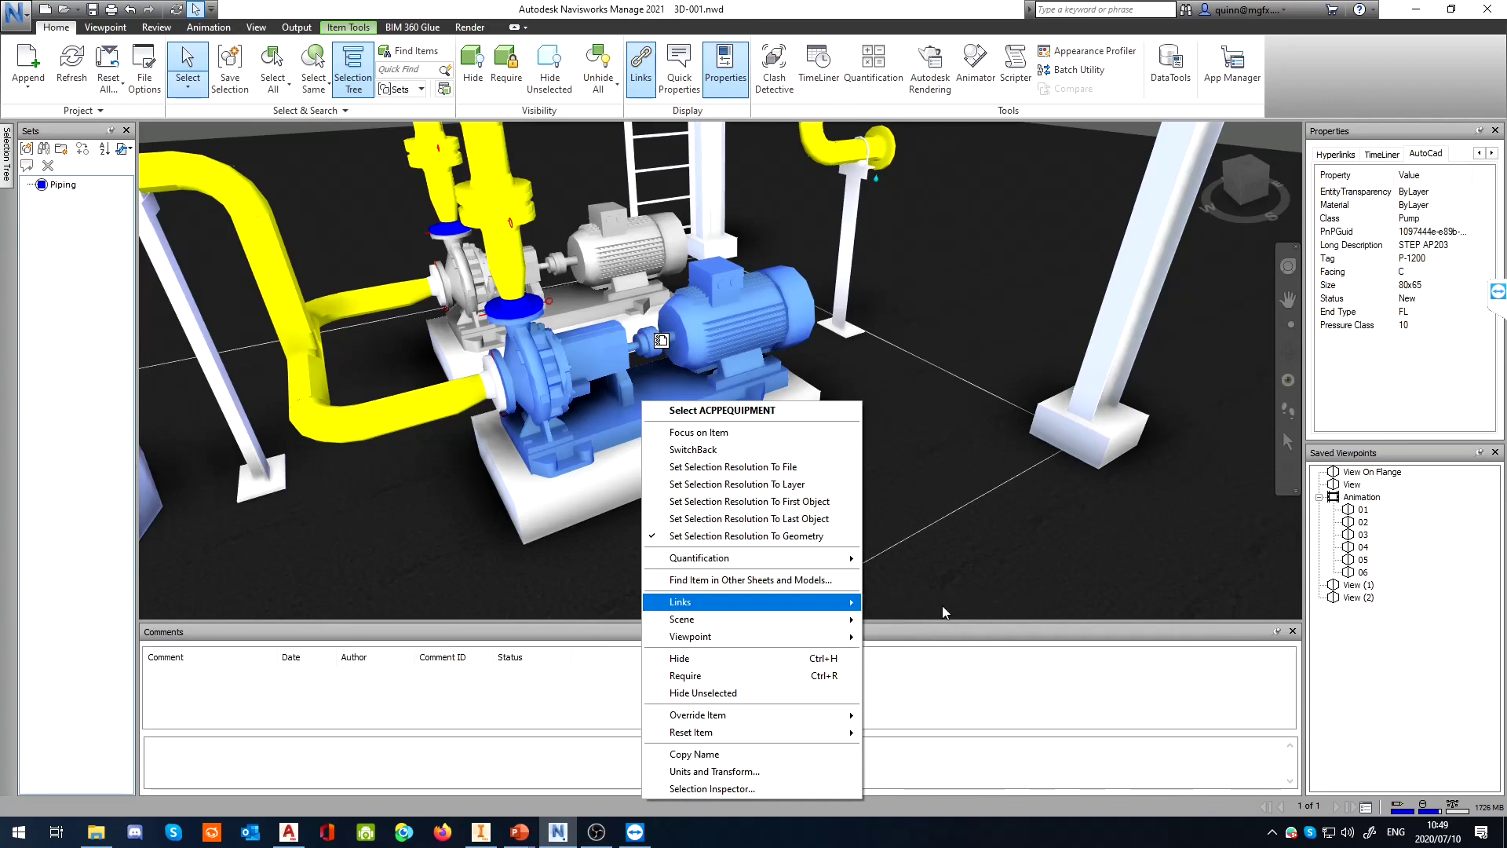
# Select the unlinked pump beside the one already linked and start a new link on it named KSB Pump
pyautogui.keyDown('shift'); pyautogui.moveTo(947, 428); pyautogui.dragTo(676, 426, button='middle'); pyautogui.keyUp('shift')
pyautogui.click(681, 430)
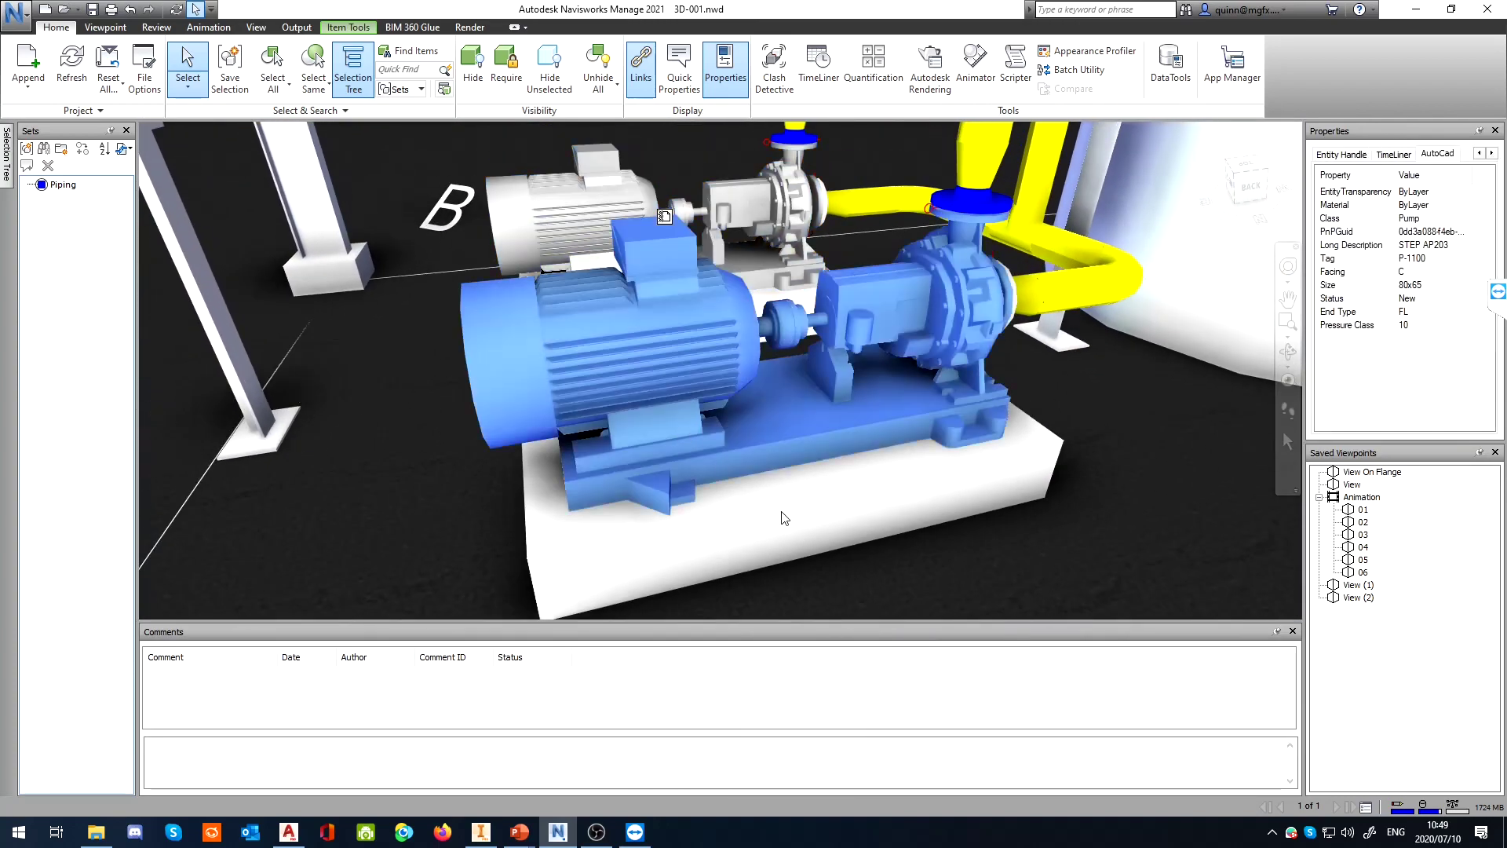
pyautogui.rightClick(771, 419)
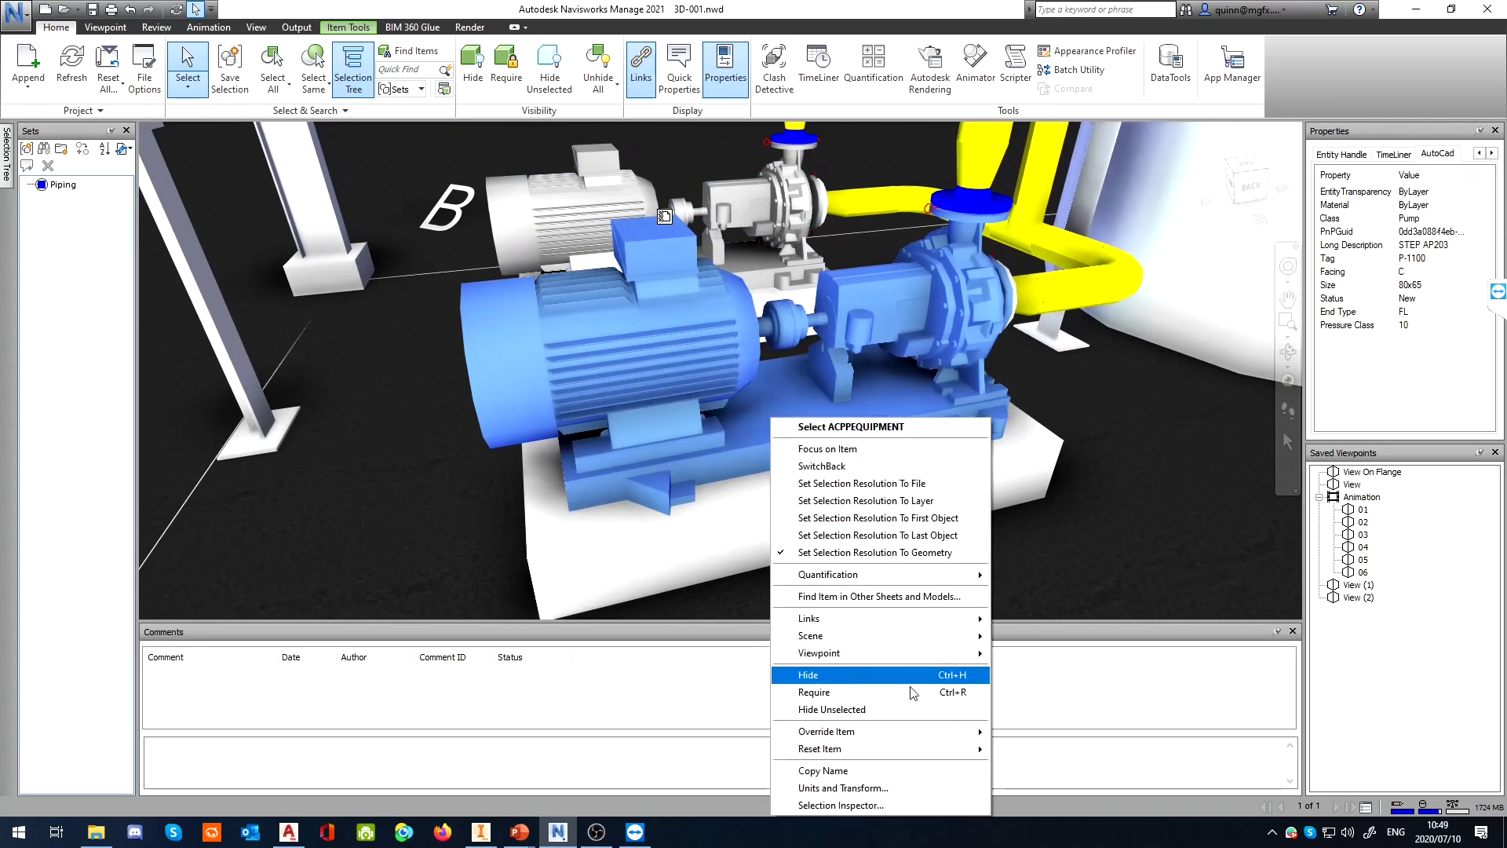
pyautogui.moveTo(912, 627)
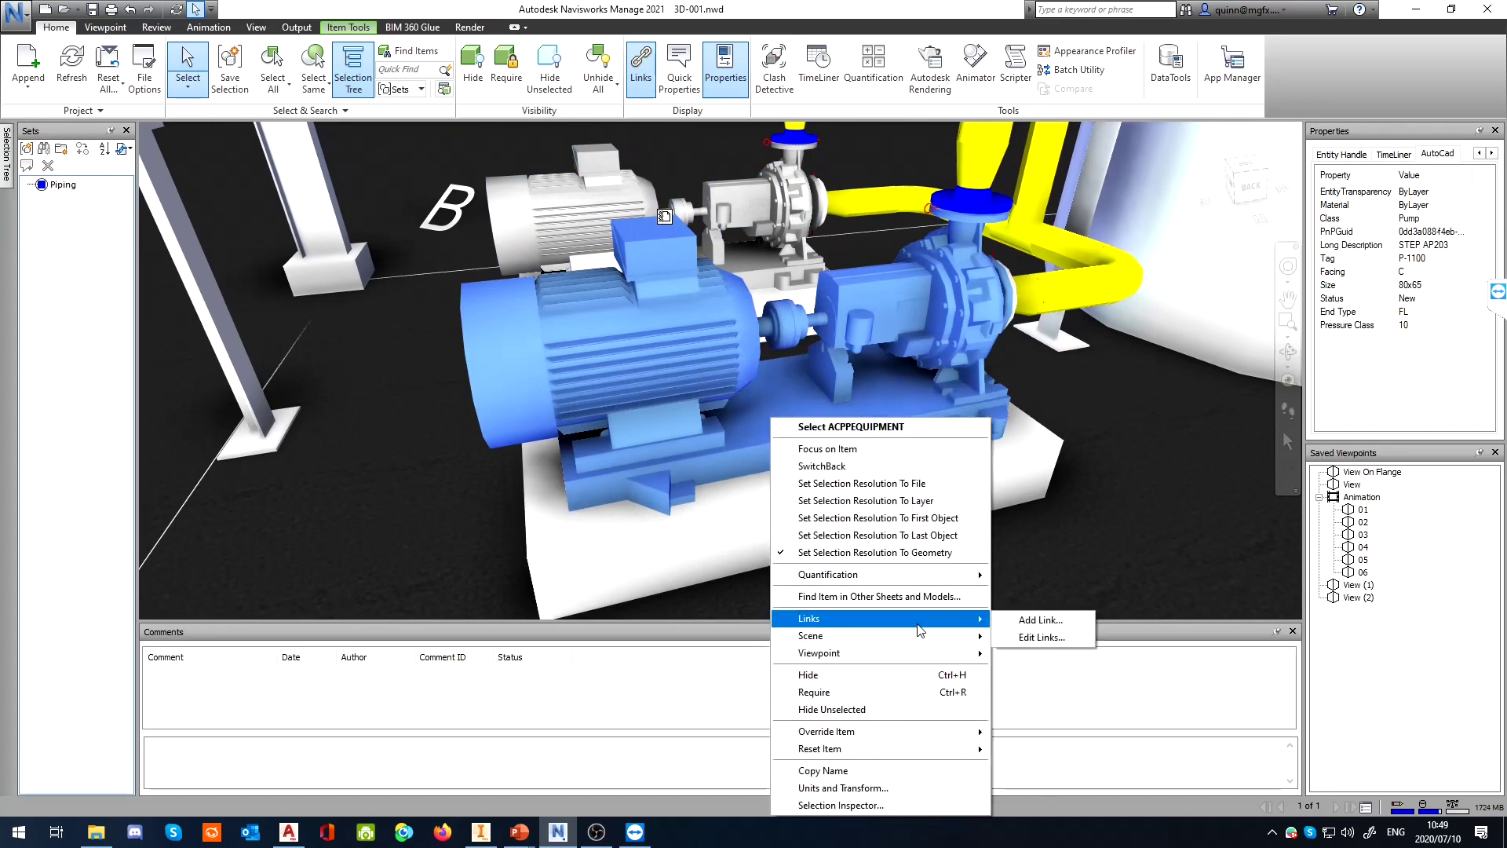
pyautogui.click(1041, 620)
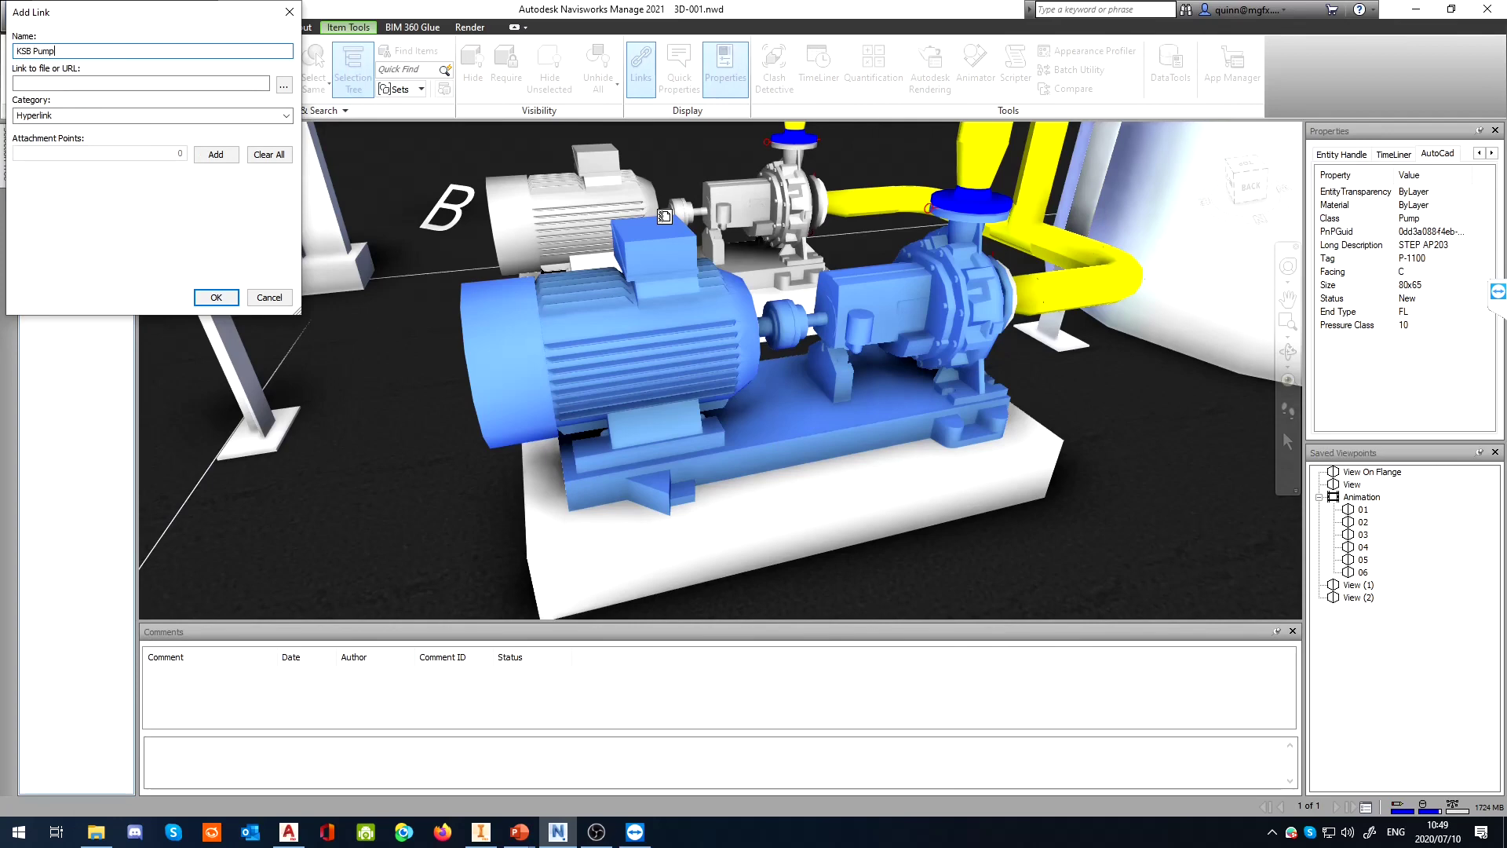
pyautogui.click(151, 82)
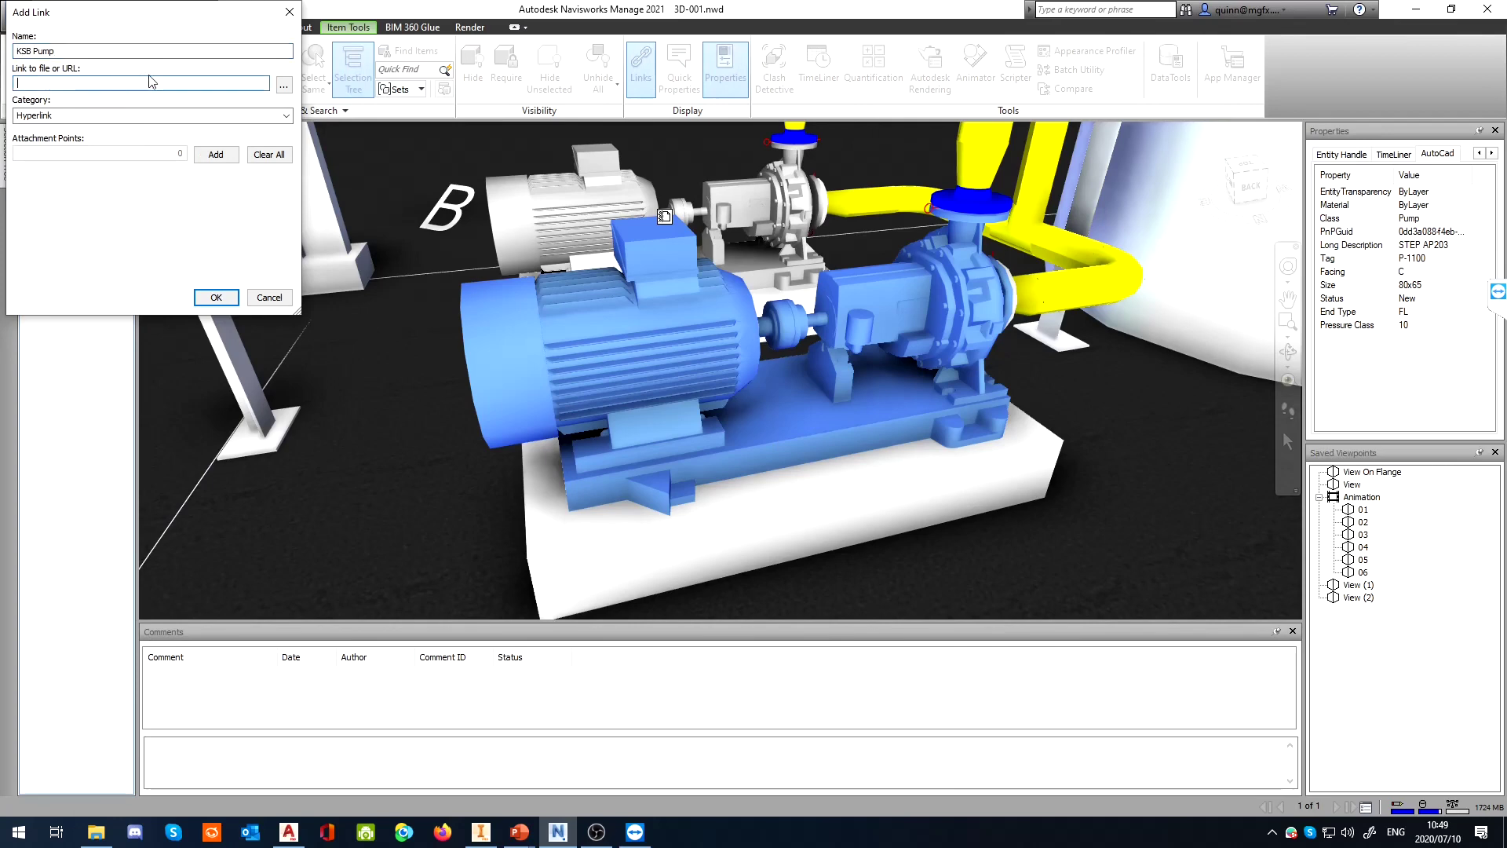
pyautogui.click(283, 85)
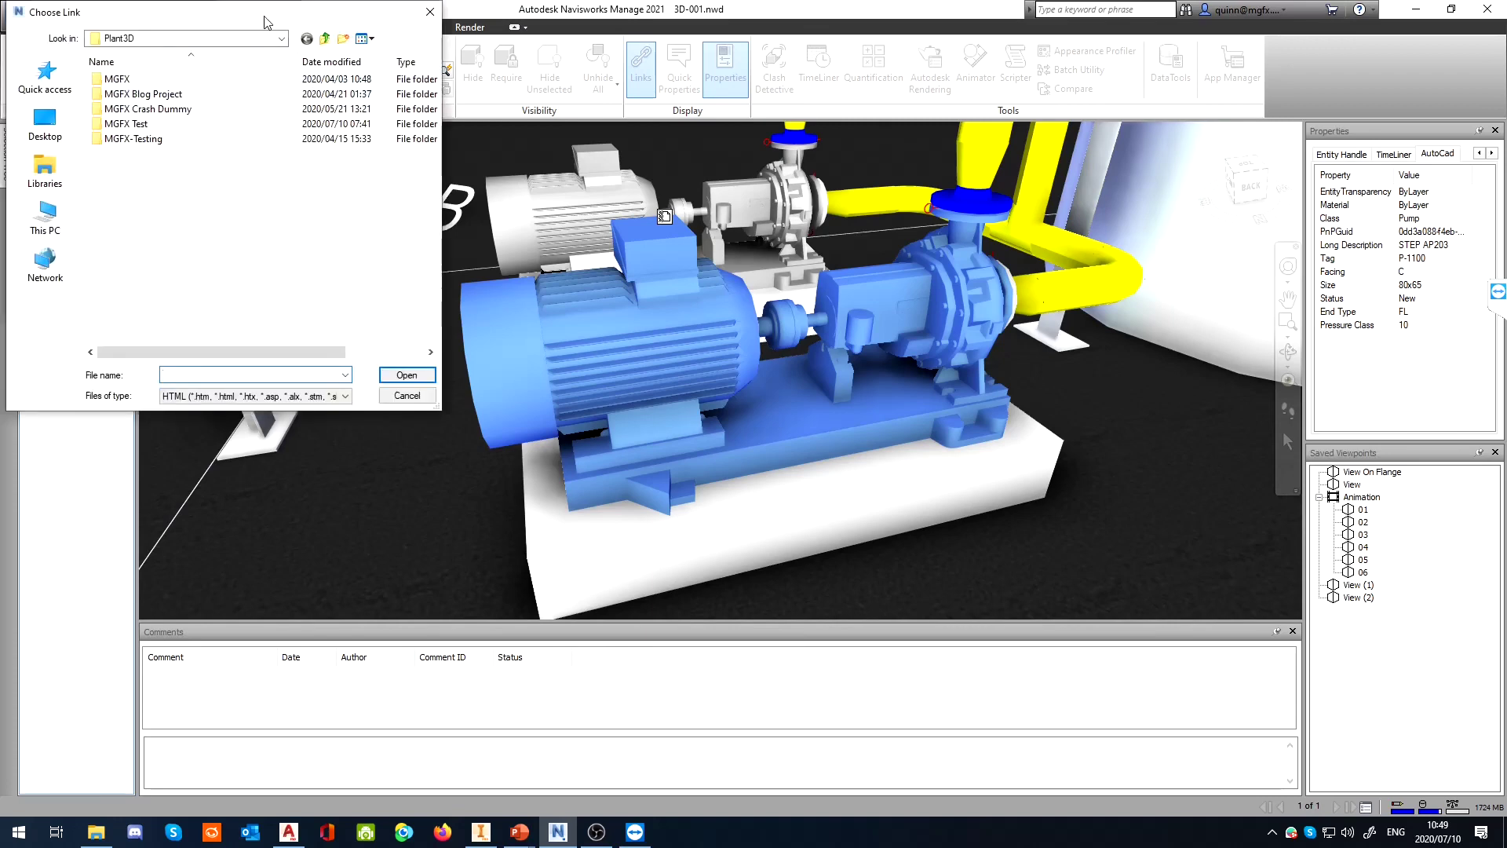
pyautogui.moveTo(264, 22); pyautogui.dragTo(499, 71)
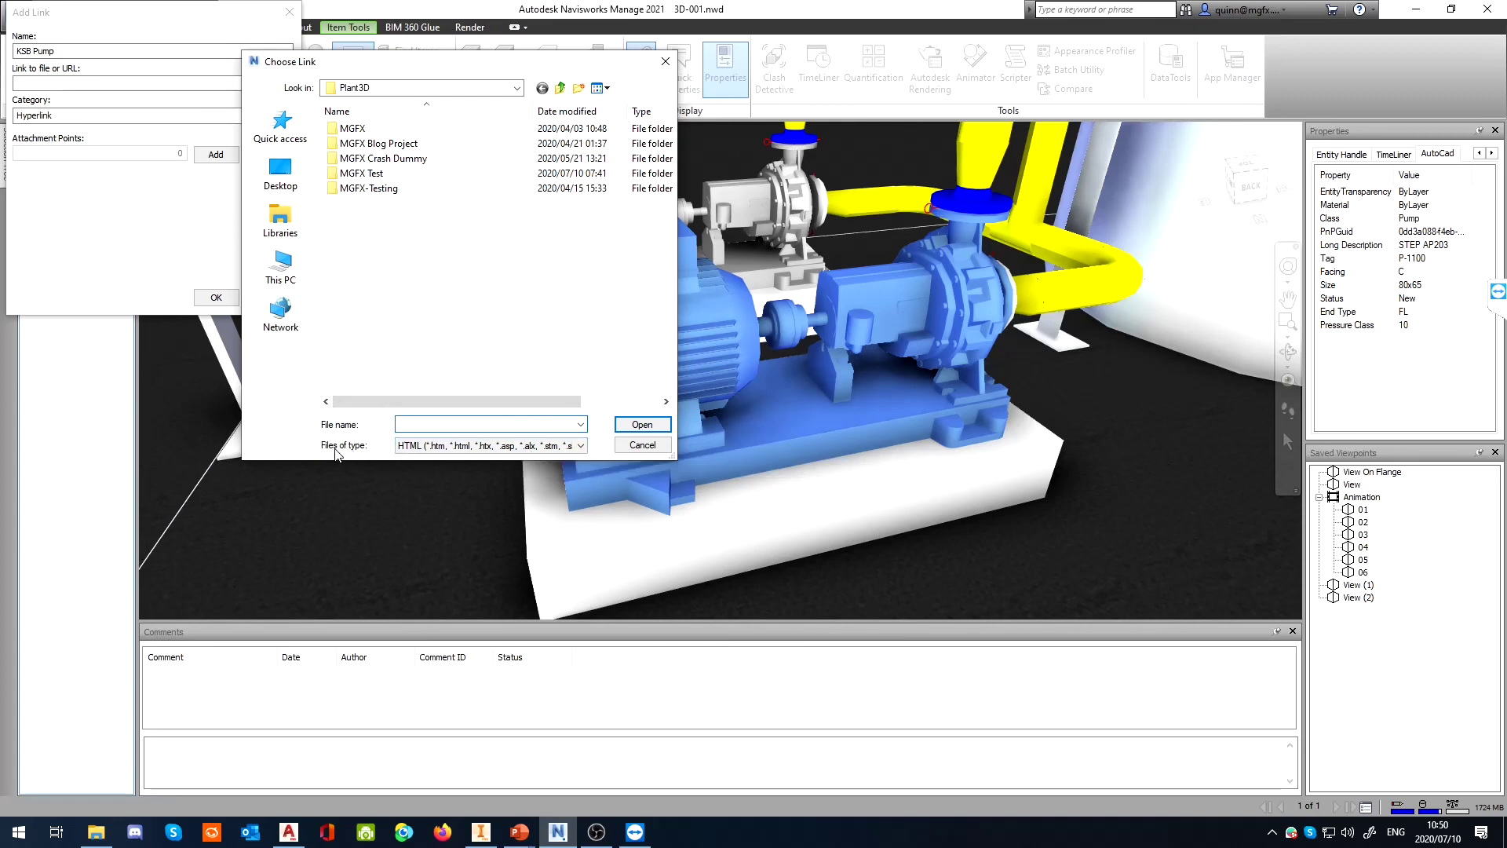
pyautogui.click(479, 446)
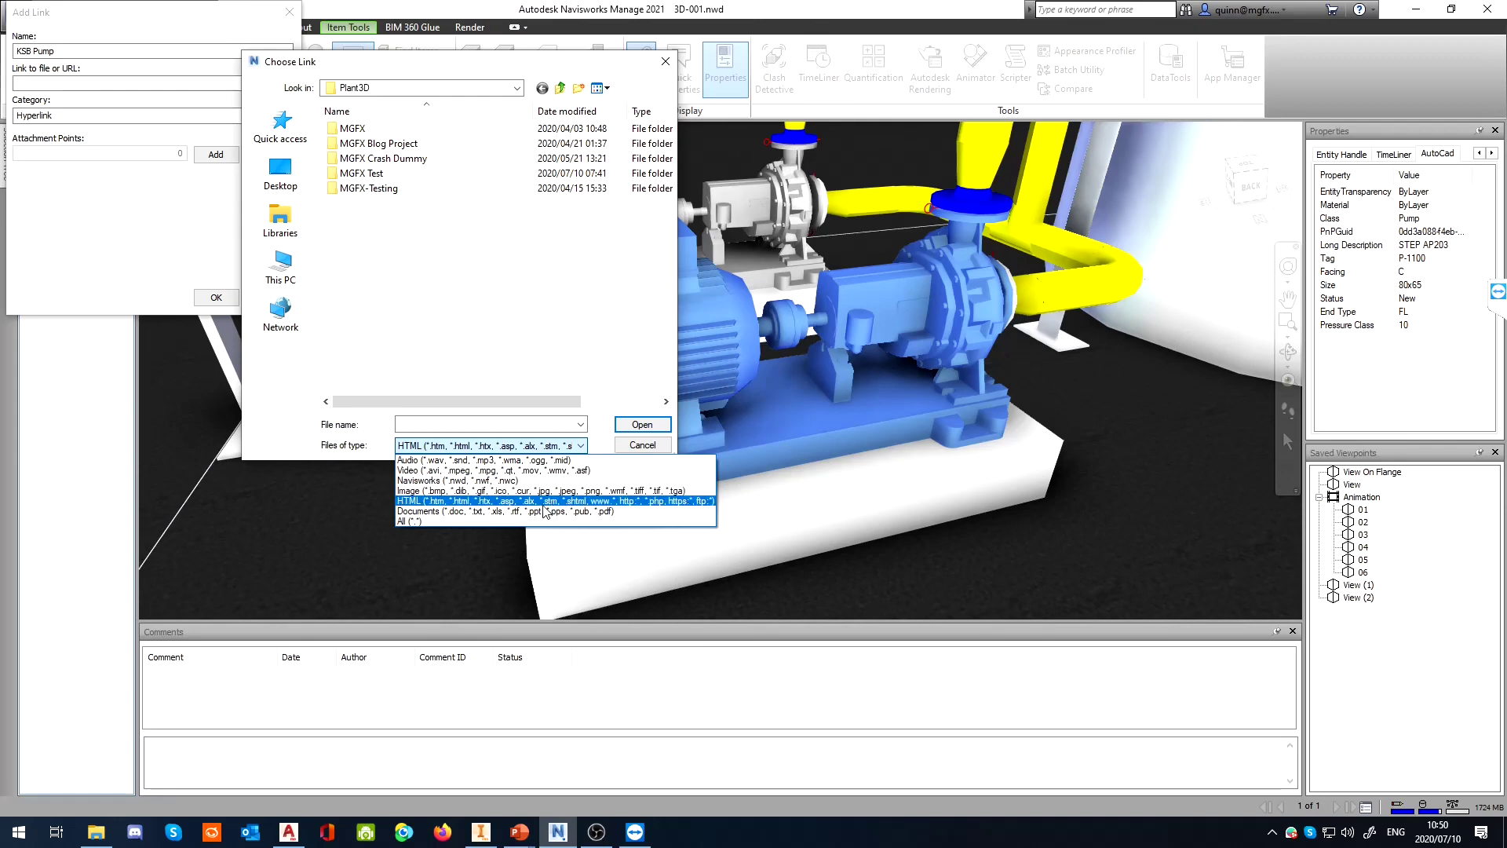
pyautogui.click(434, 514)
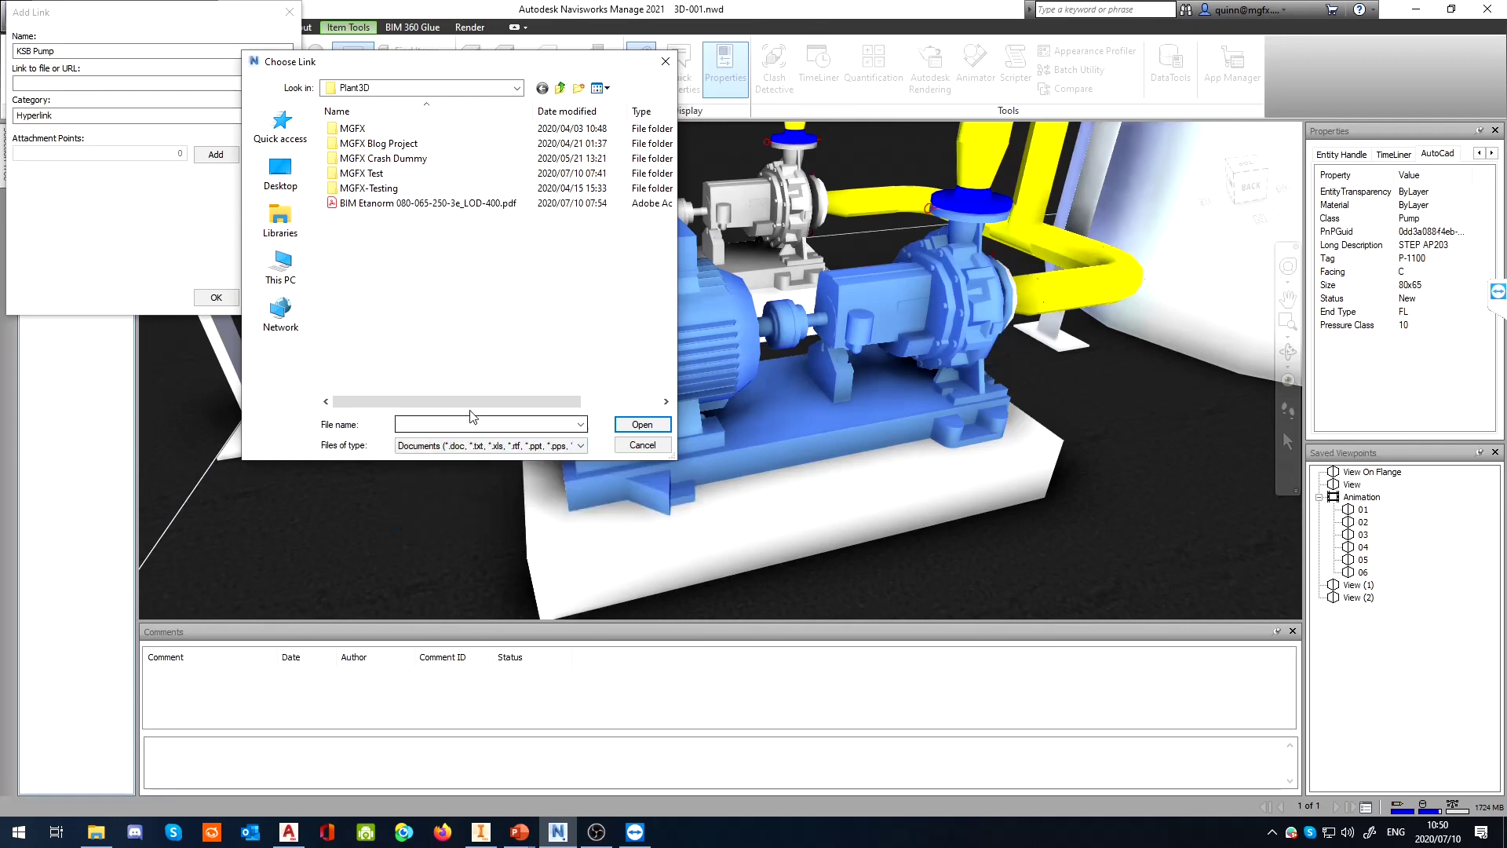
pyautogui.click(390, 204)
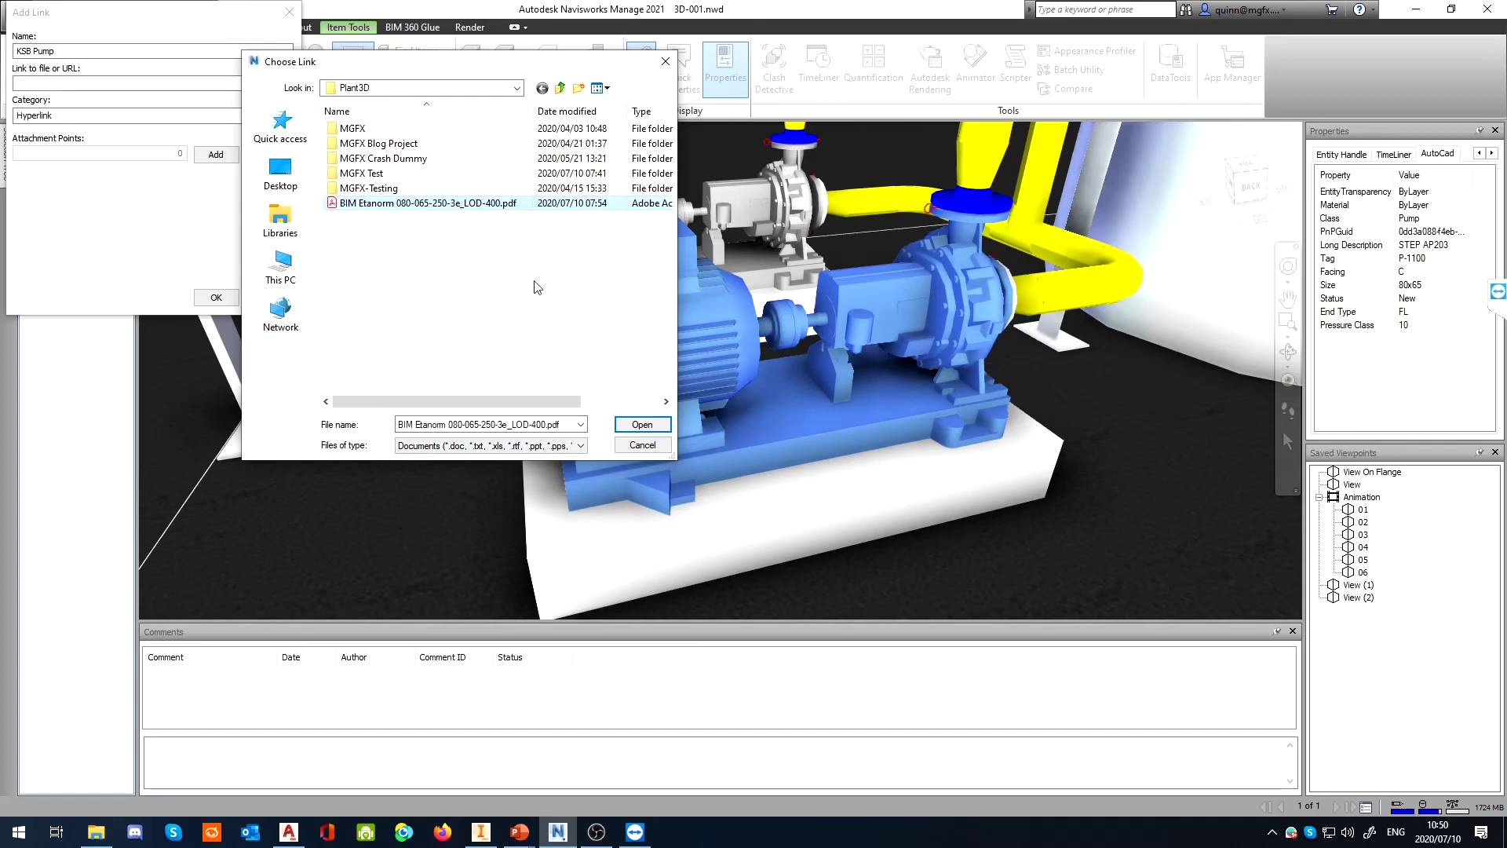
pyautogui.click(635, 425)
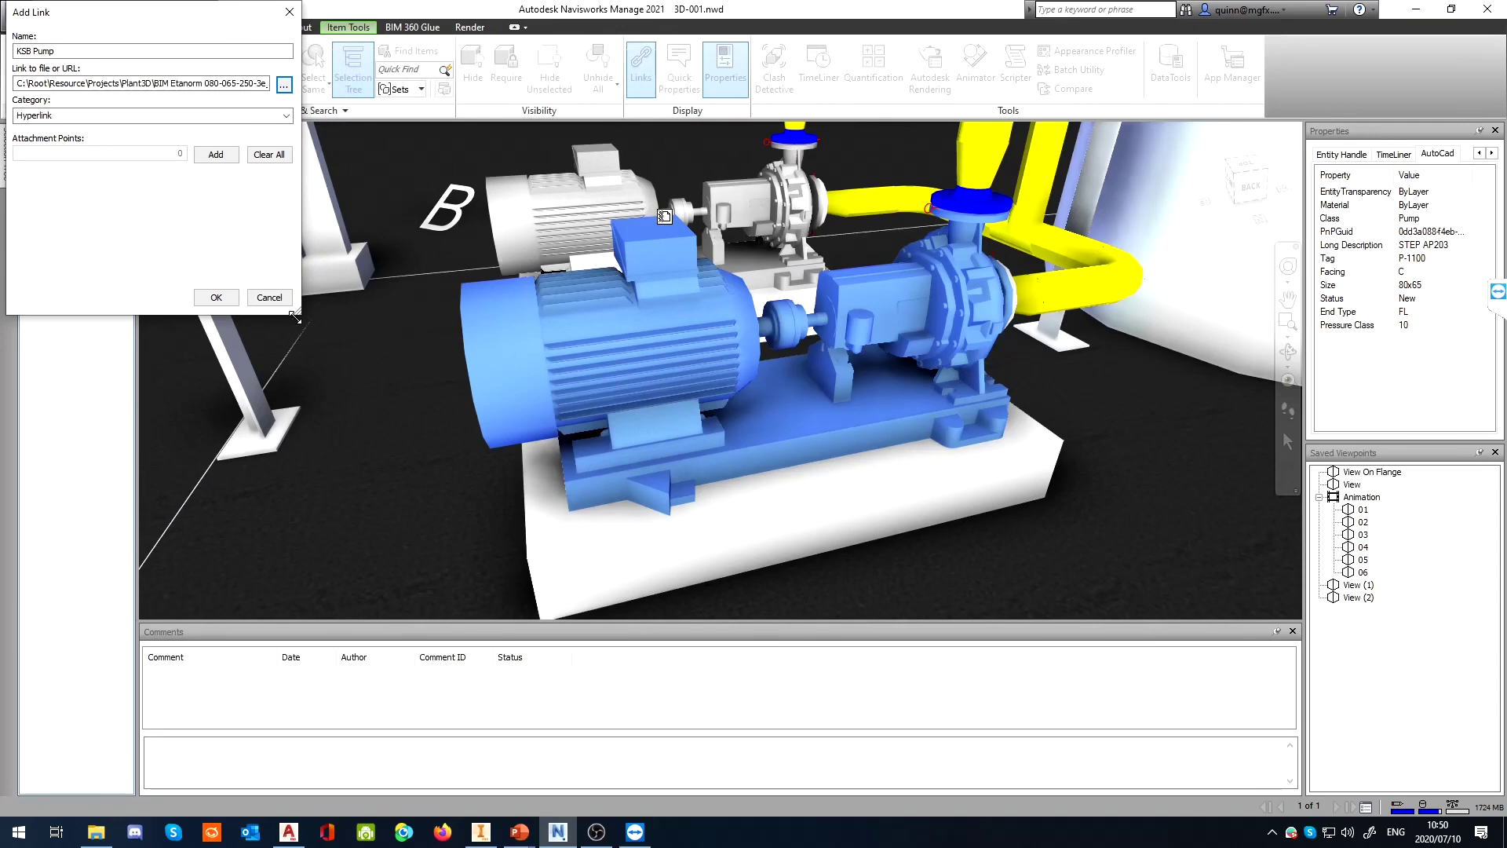
# Replace the folder part of the link's path with .\ so it becomes relative, and add the link to the pump
pyautogui.moveTo(295, 316); pyautogui.dragTo(391, 447)
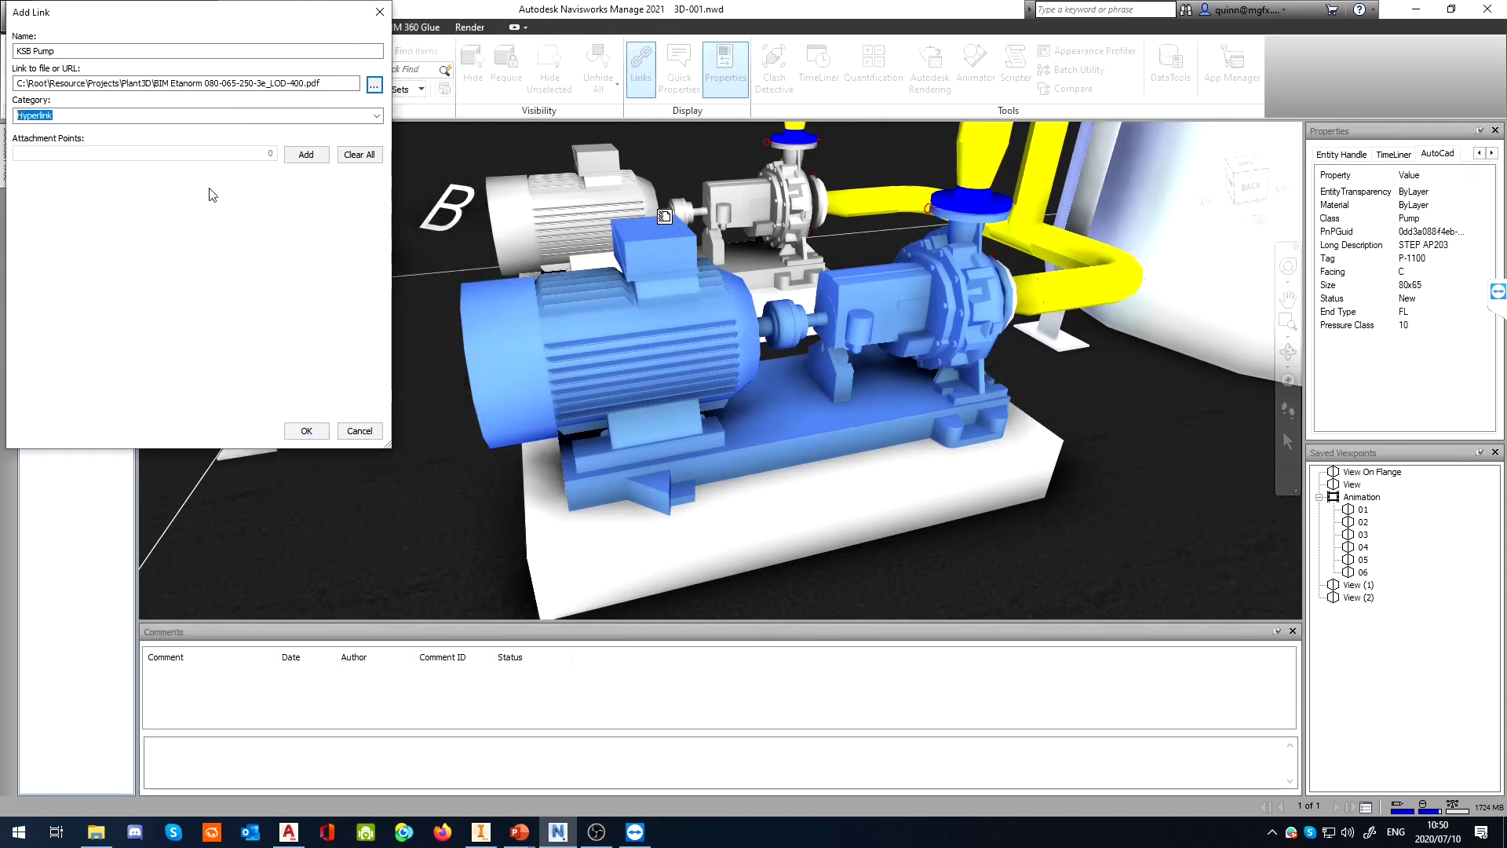
pyautogui.click(256, 86)
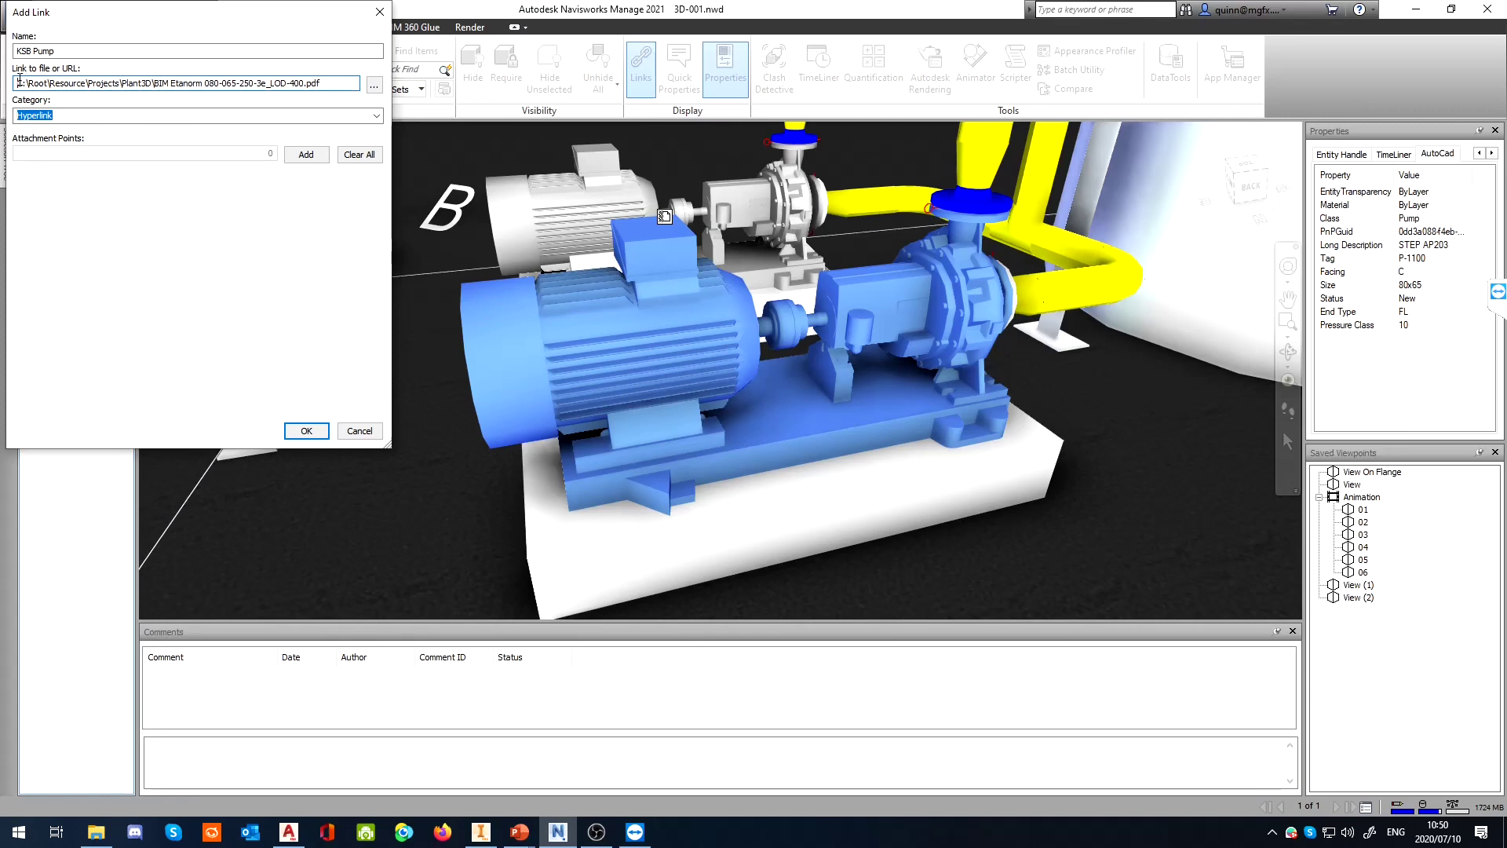
pyautogui.moveTo(19, 82); pyautogui.dragTo(298, 81)
pyautogui.click(332, 85)
pyautogui.moveTo(153, 84); pyautogui.dragTo(16, 83)
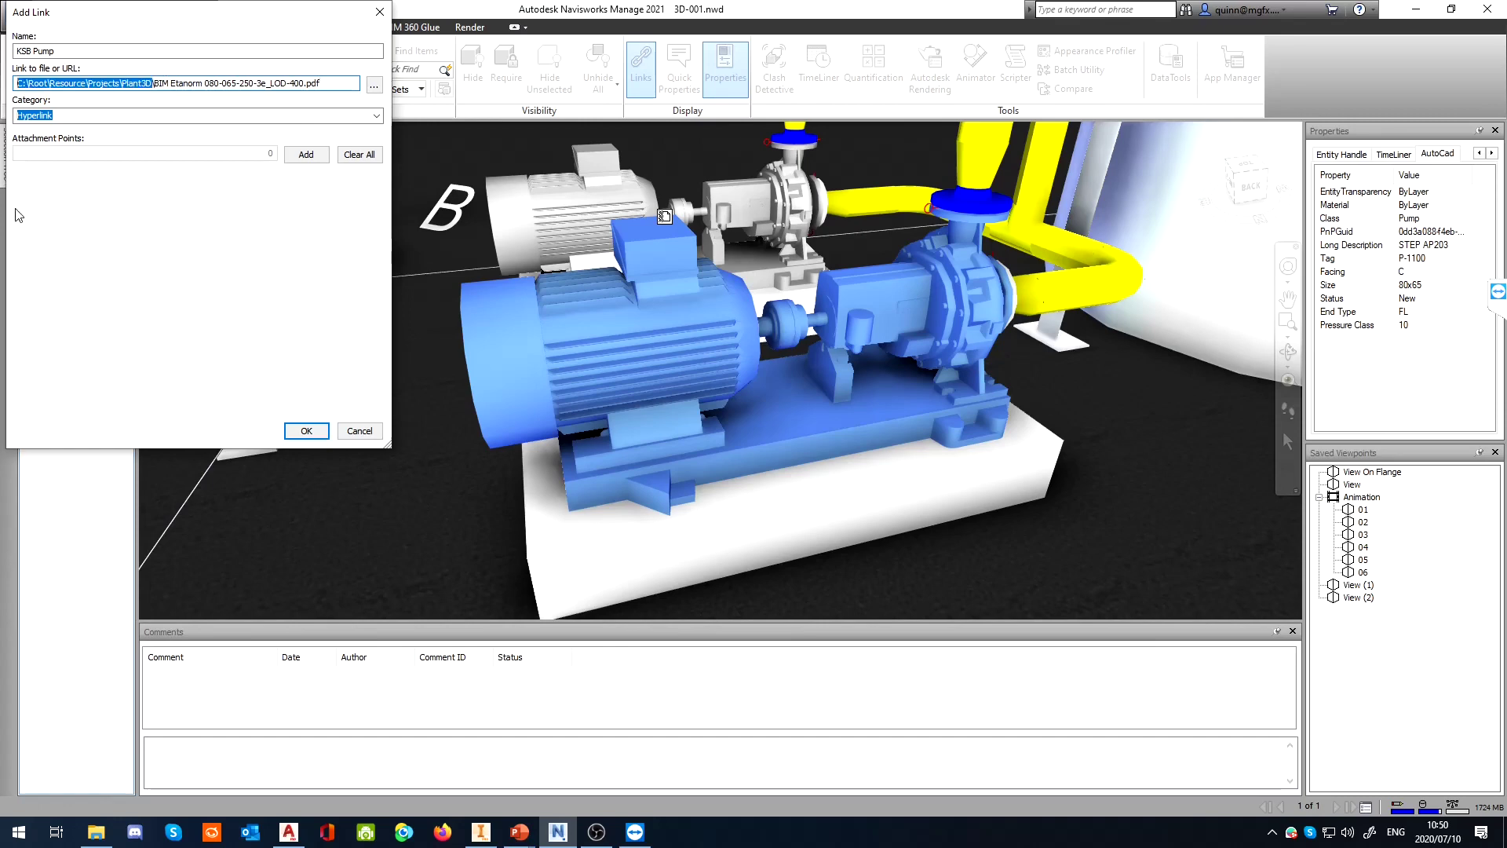
pyautogui.write('.\\')
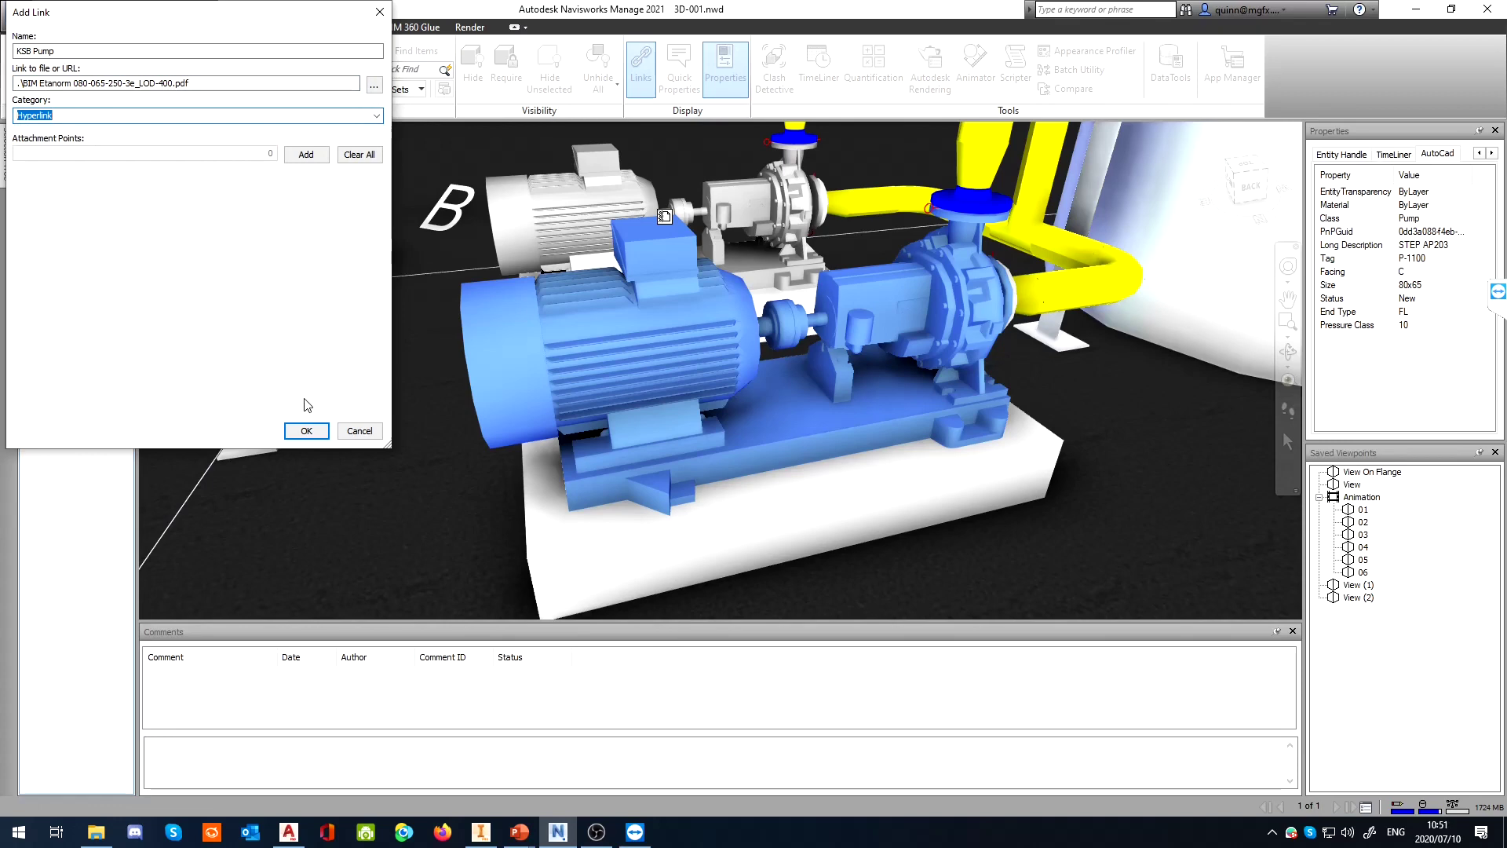
pyautogui.click(306, 431)
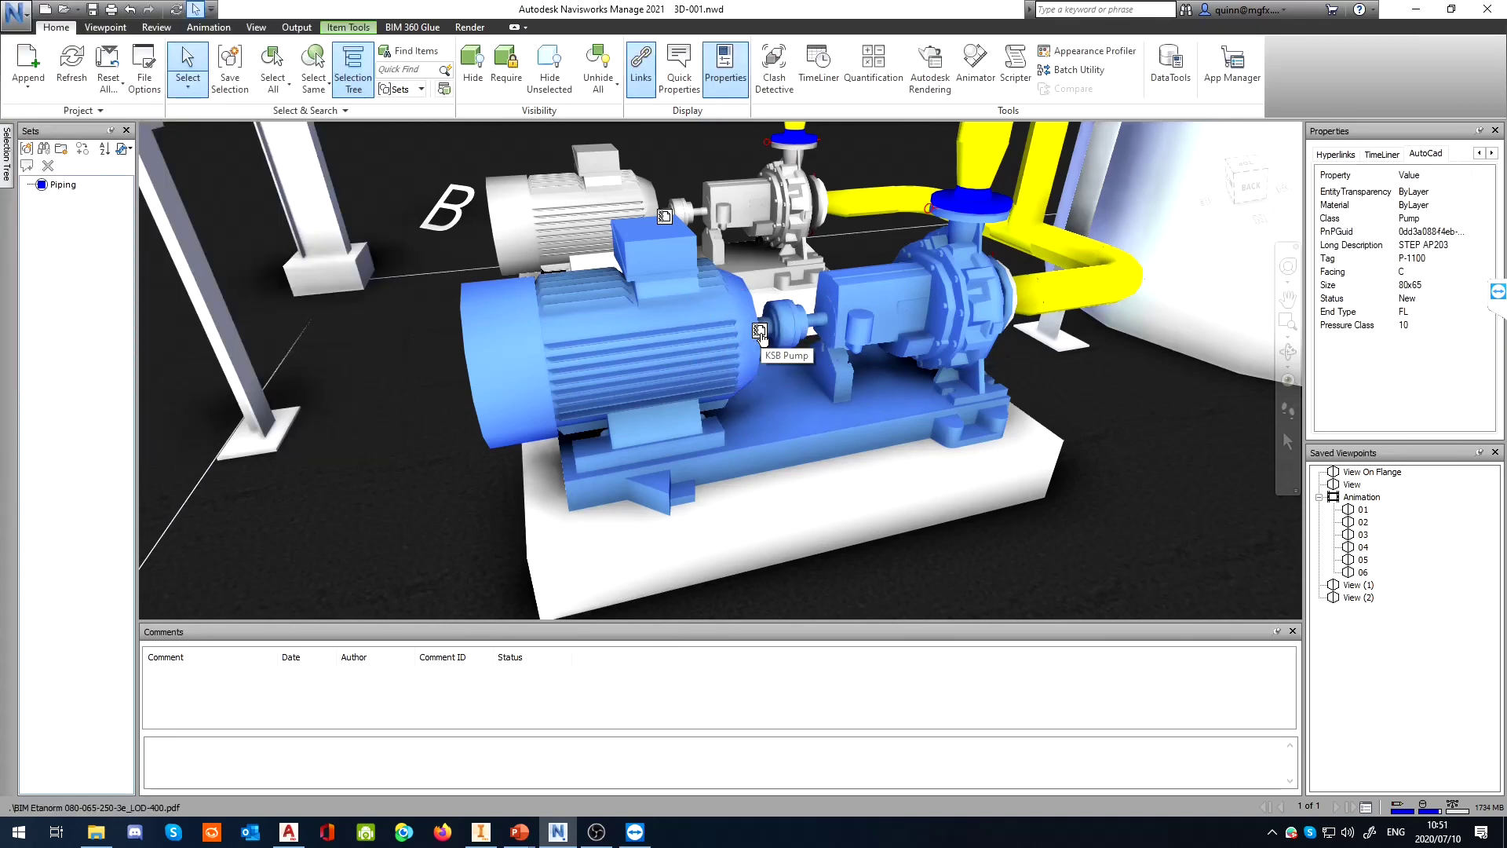
# Toggle the display of links in the model off and back on
pyautogui.scroll(4, 758, 331)
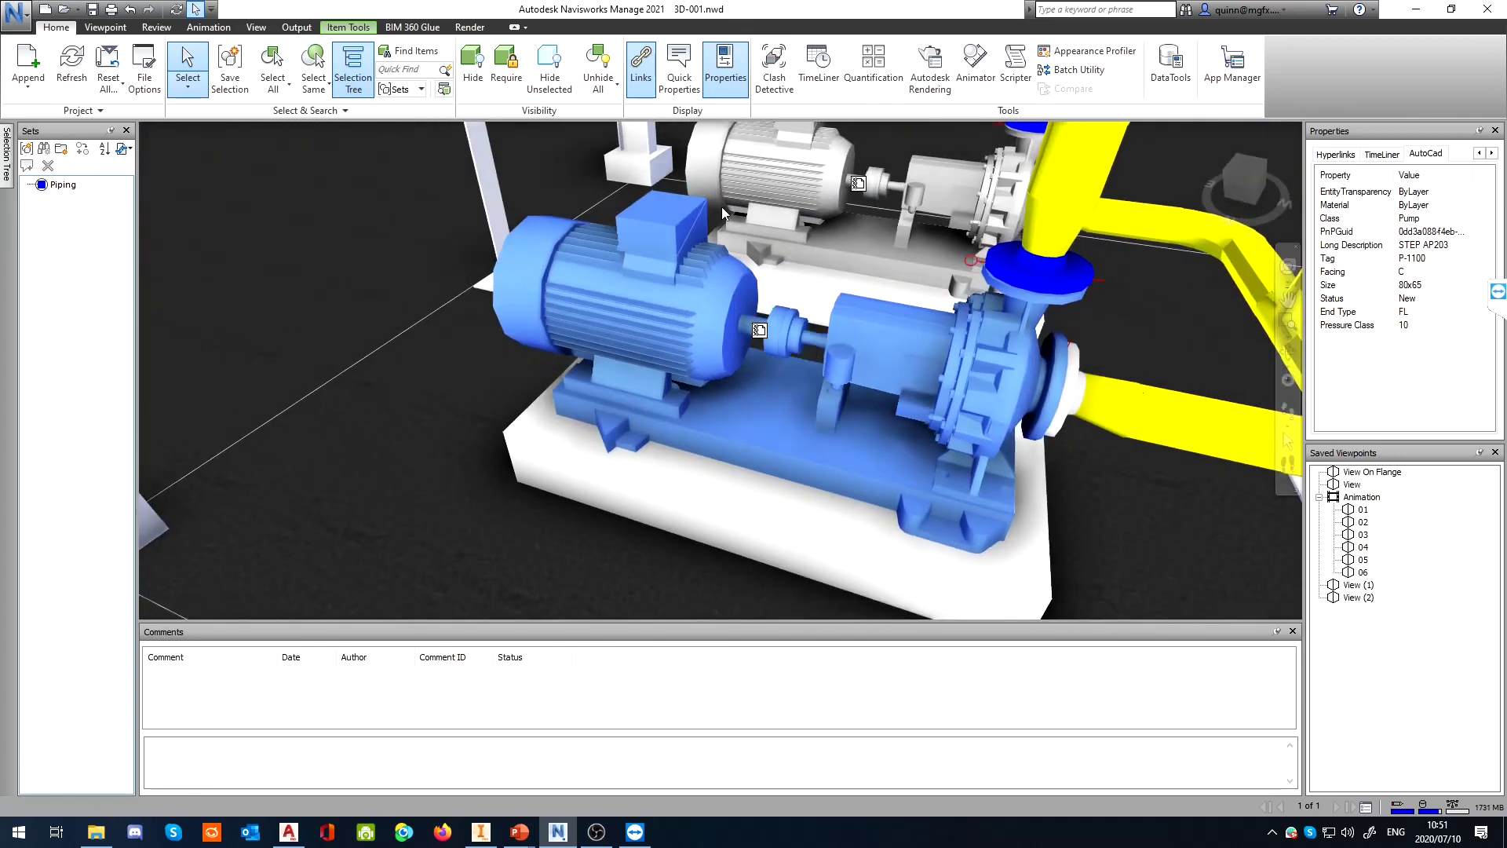
pyautogui.click(655, 81)
pyautogui.click(654, 82)
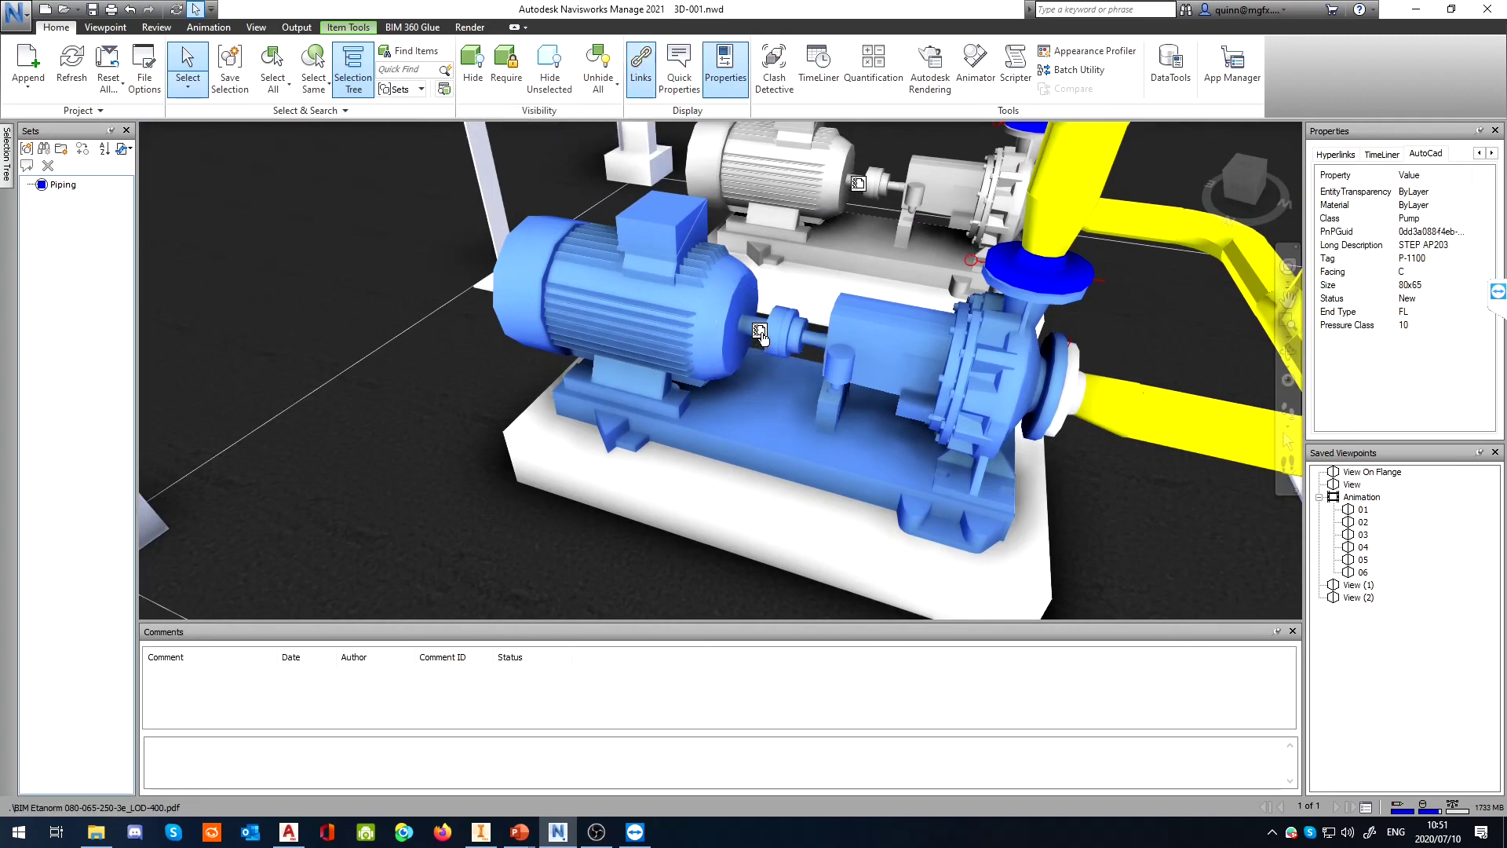
# Follow the KSB Pump link to its PDF datasheet in Adobe Acrobat, skim the pages and close it
pyautogui.click(760, 332)
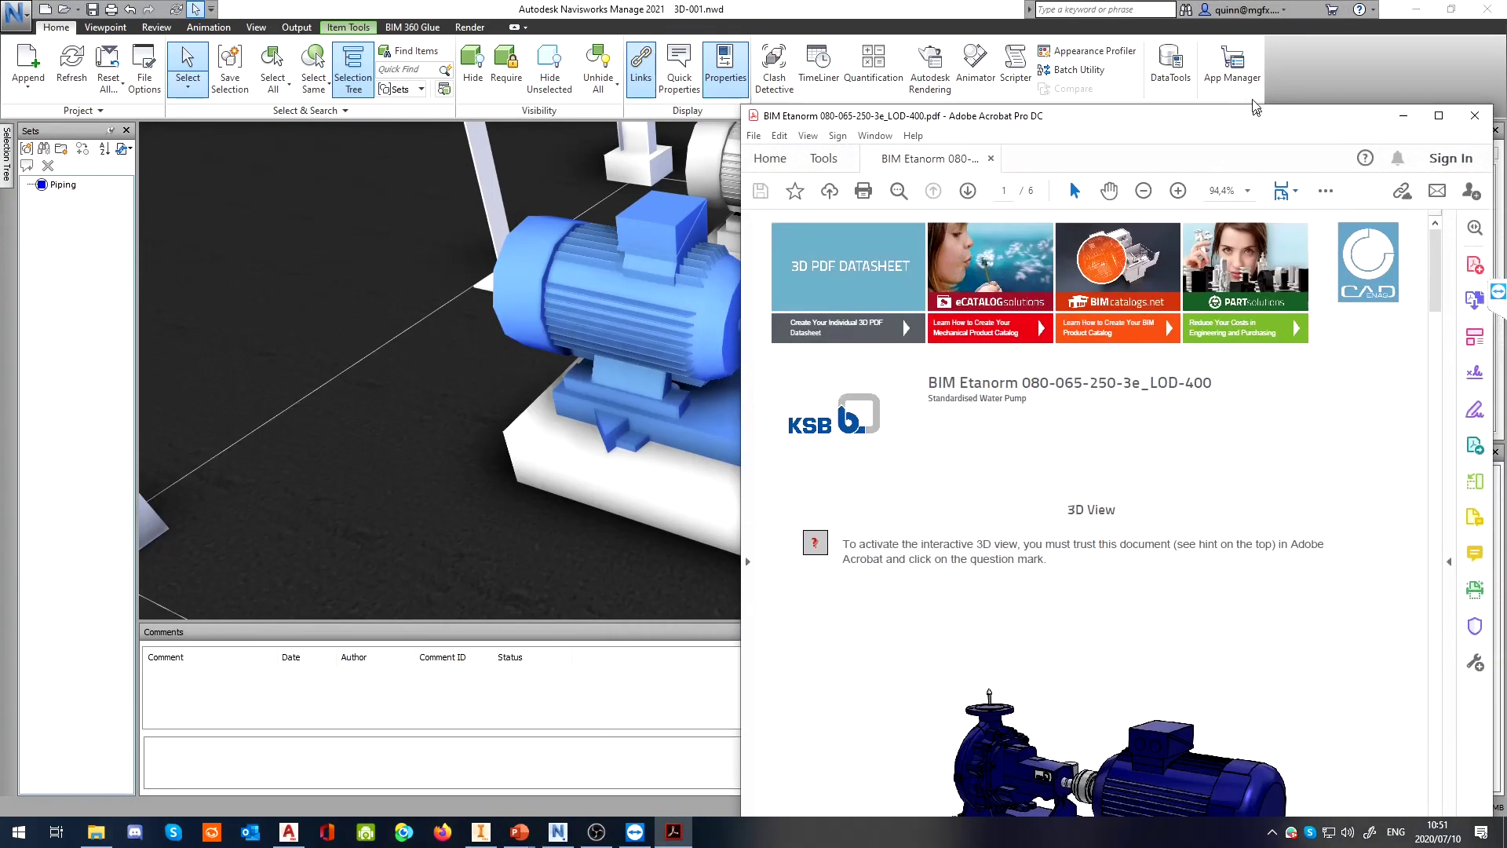
pyautogui.moveTo(1255, 113); pyautogui.dragTo(813, 0)
pyautogui.scroll(-5, 1014, 397)
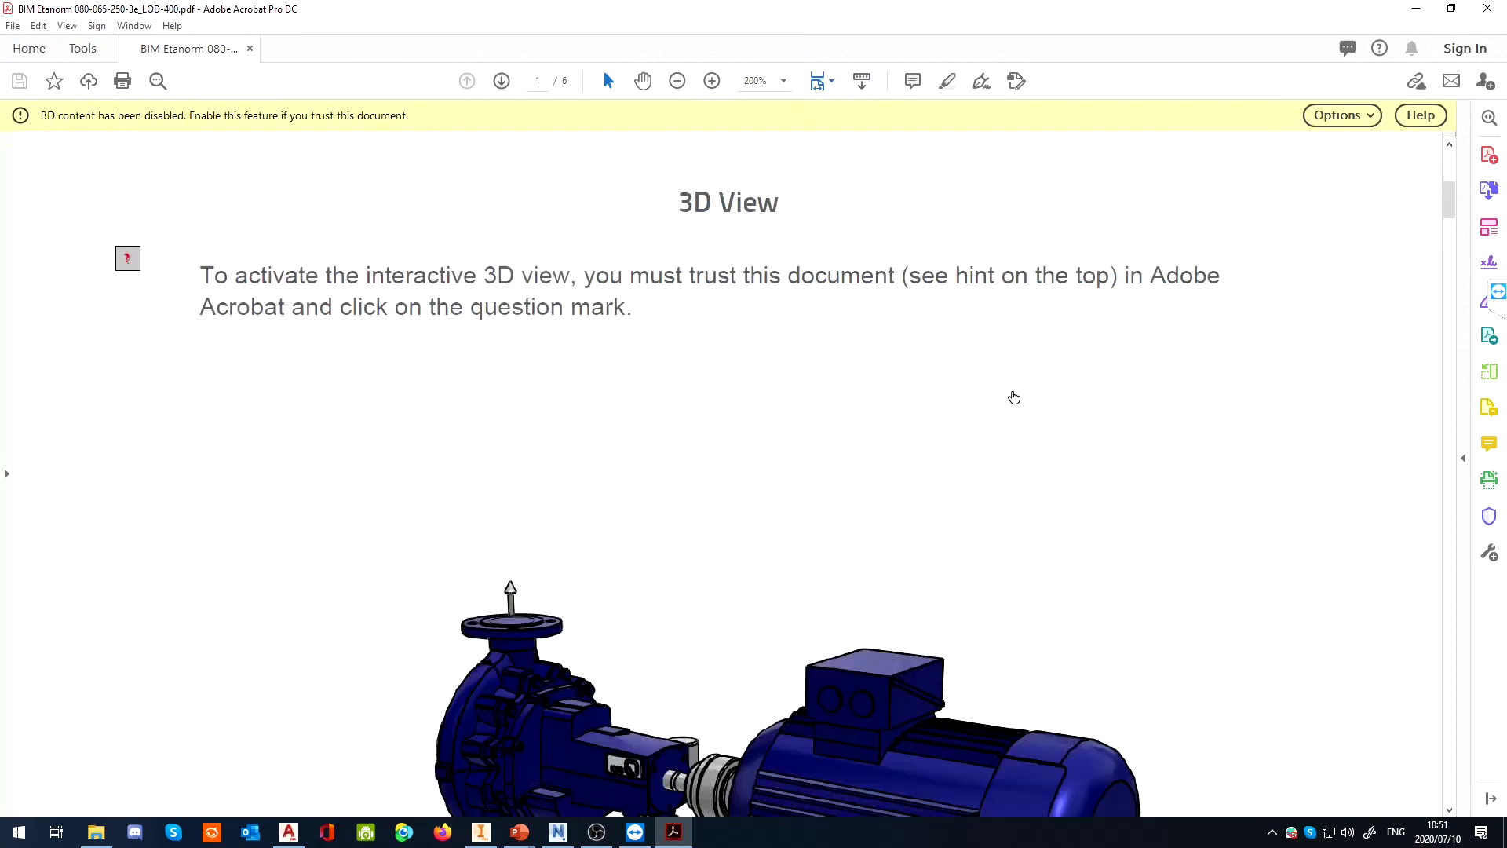
pyautogui.scroll(-20, 1014, 397)
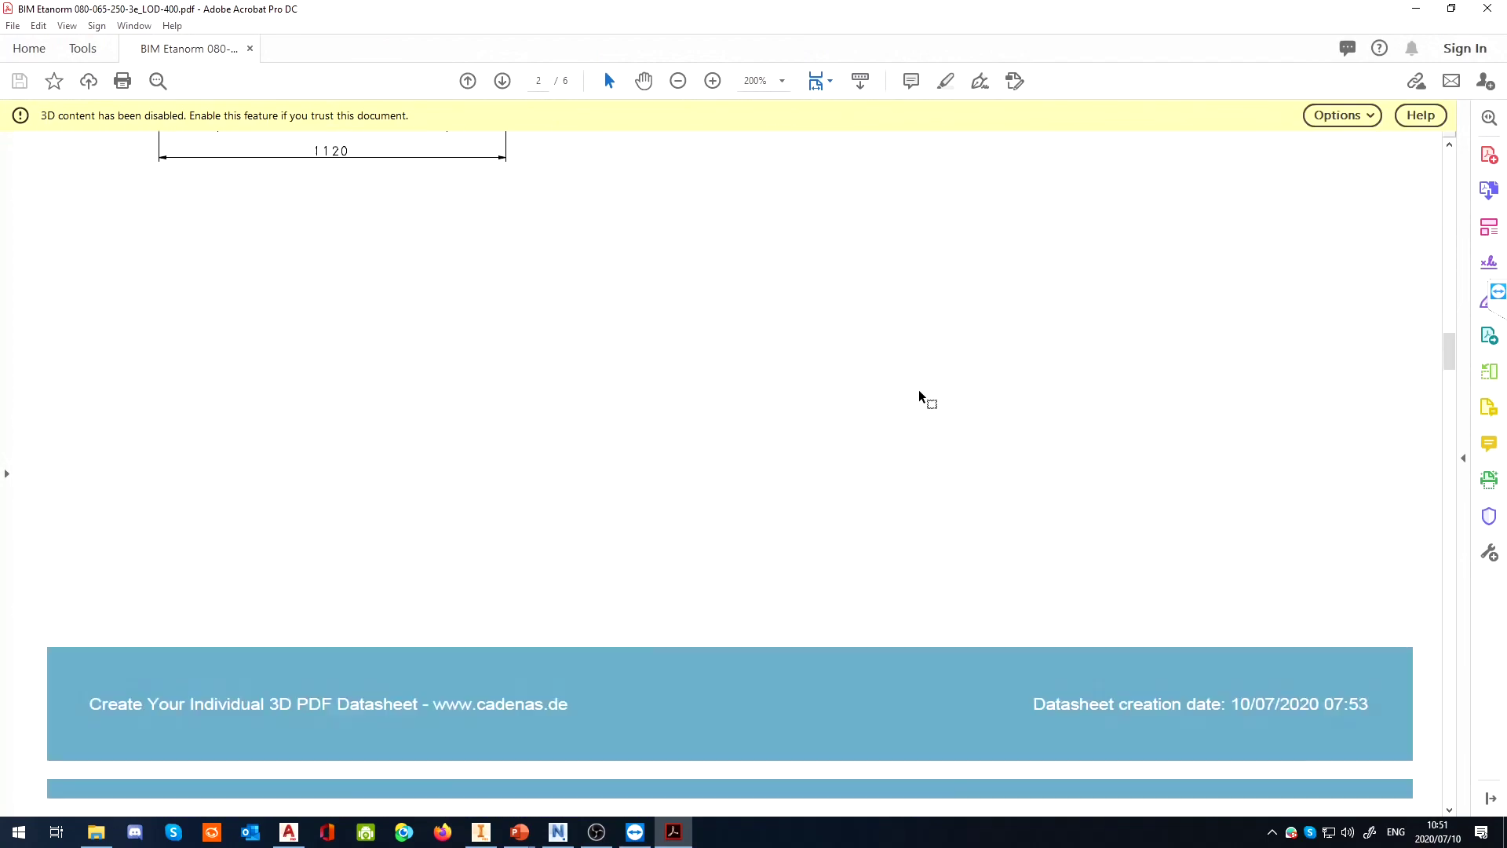
pyautogui.scroll(-4, 920, 396)
pyautogui.click(1487, 8)
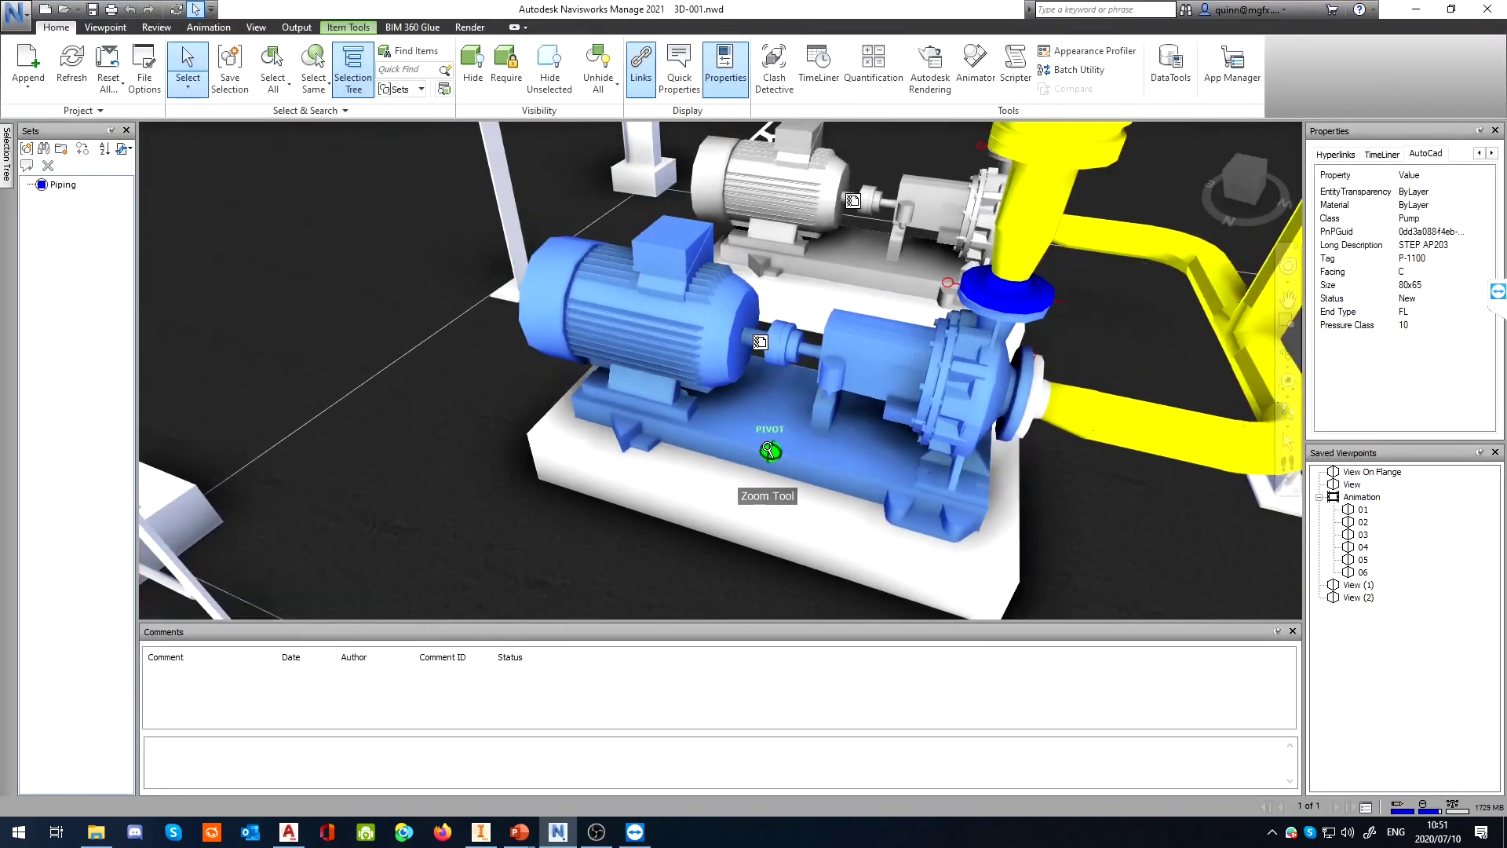
# Inspect the linked pump's hyperlink properties and the commands available for its URL, and clear the selection
pyautogui.scroll(-3, 767, 449)
pyautogui.keyDown('shift'); pyautogui.moveTo(769, 449); pyautogui.dragTo(1223, 455, button='middle'); pyautogui.keyUp('shift')
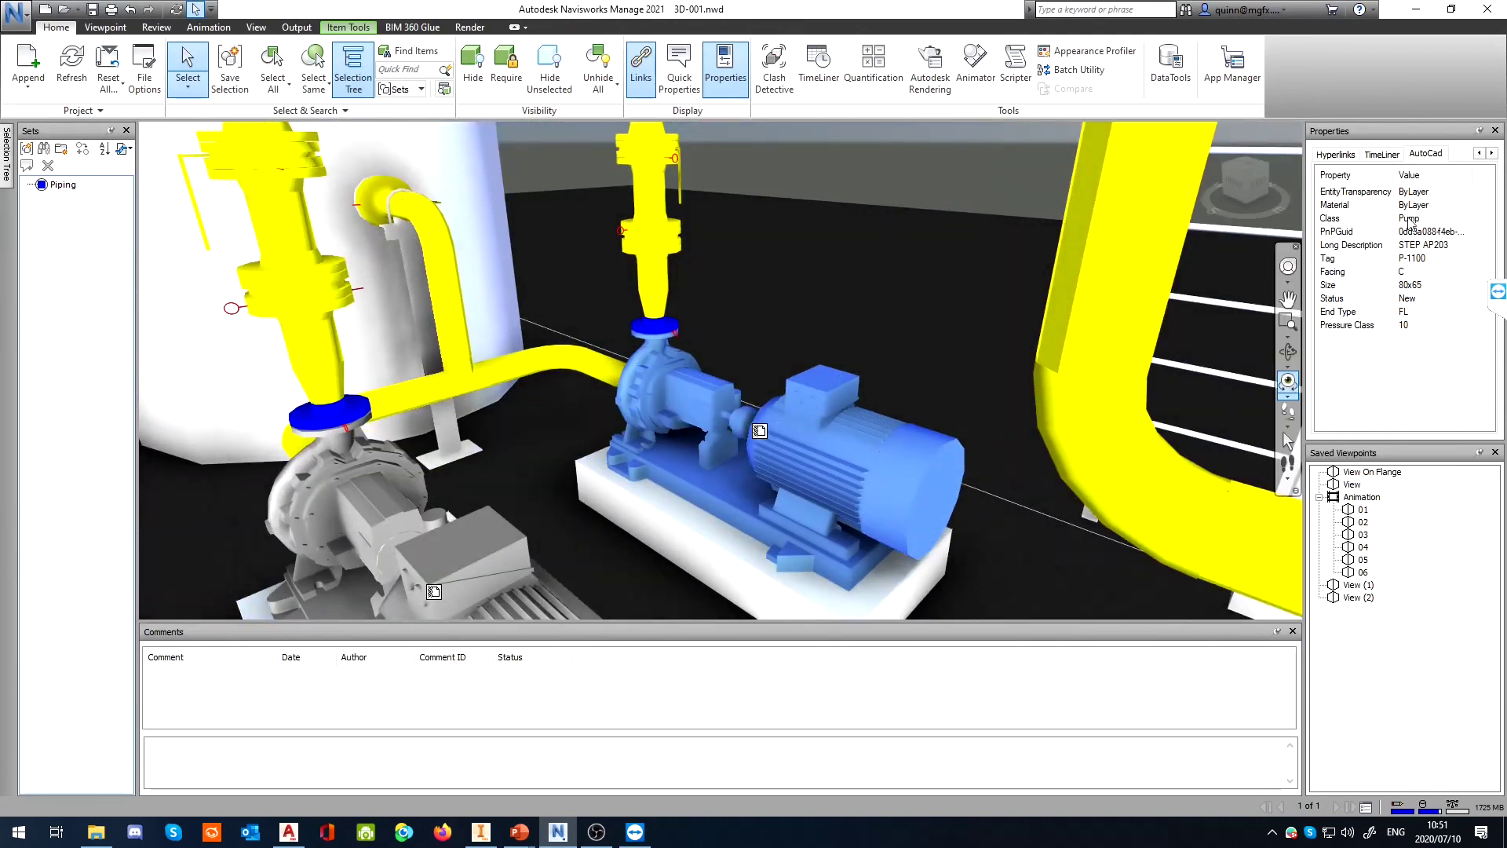
pyautogui.moveTo(817, 556); pyautogui.dragTo(864, 470, button='middle')
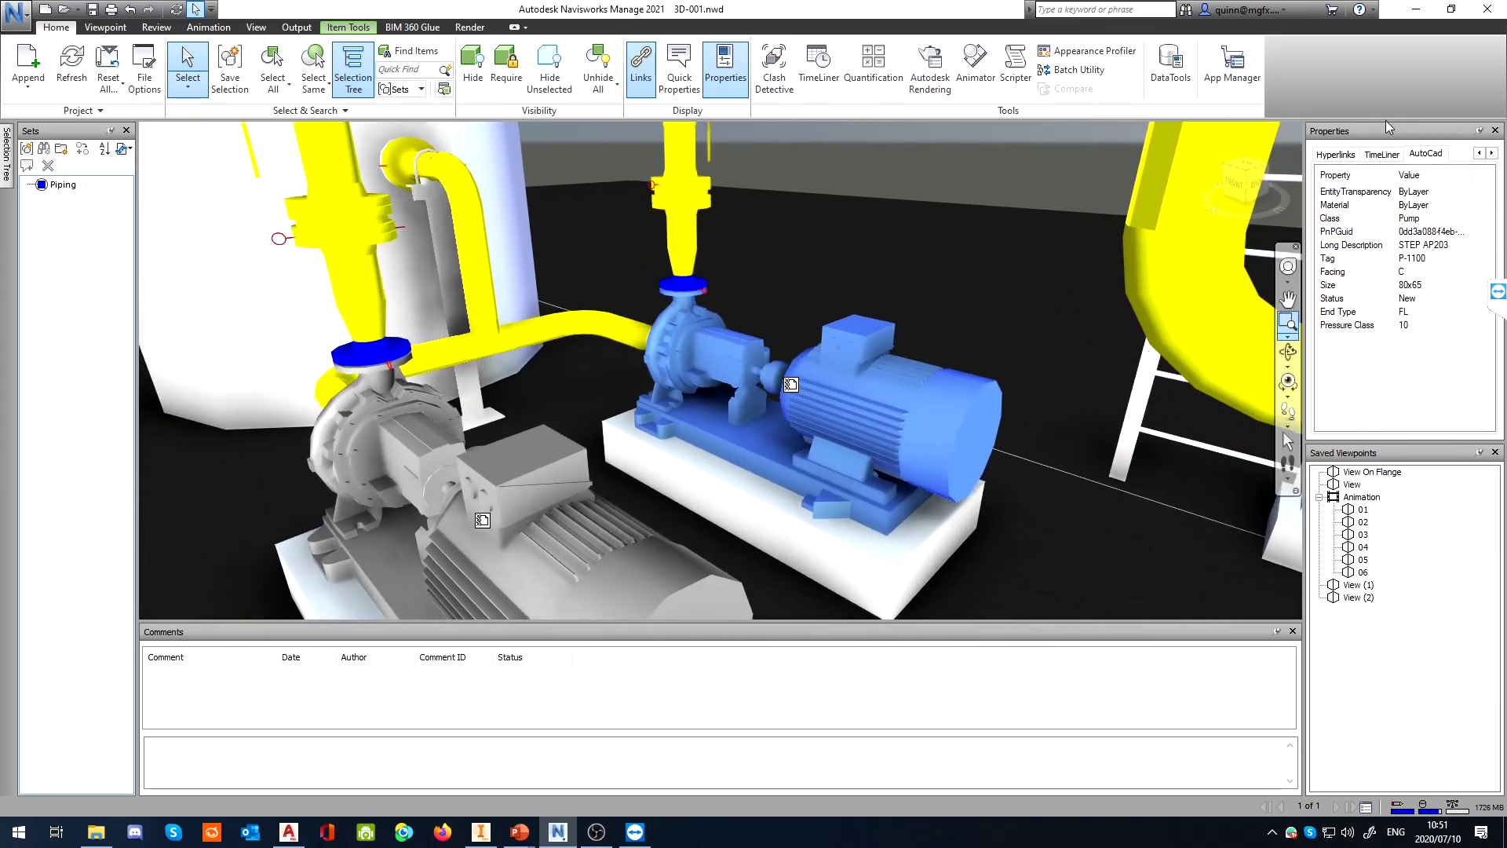
pyautogui.click(1335, 154)
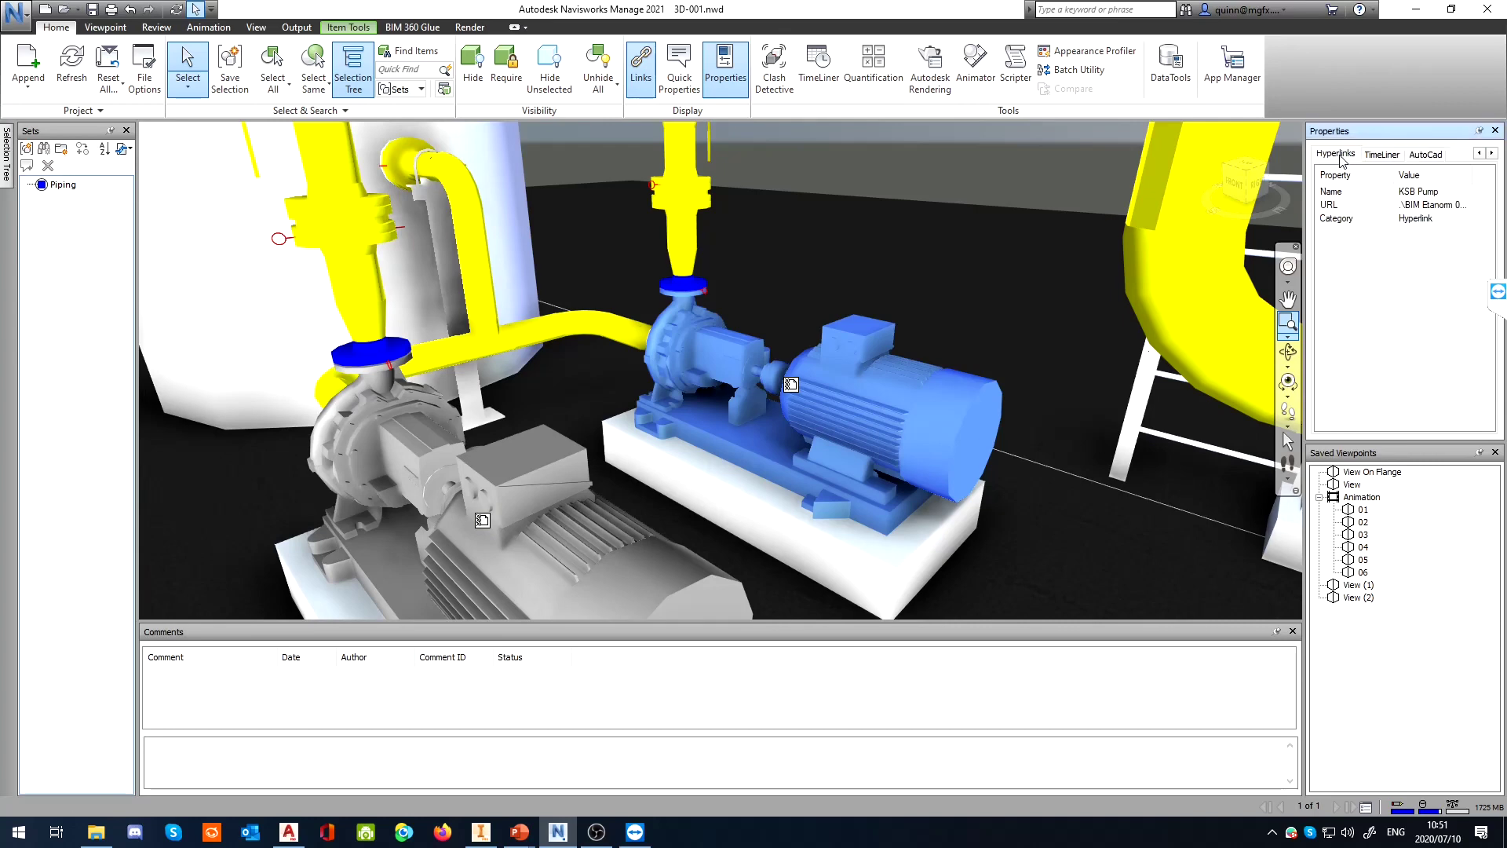
pyautogui.rightClick(1428, 204)
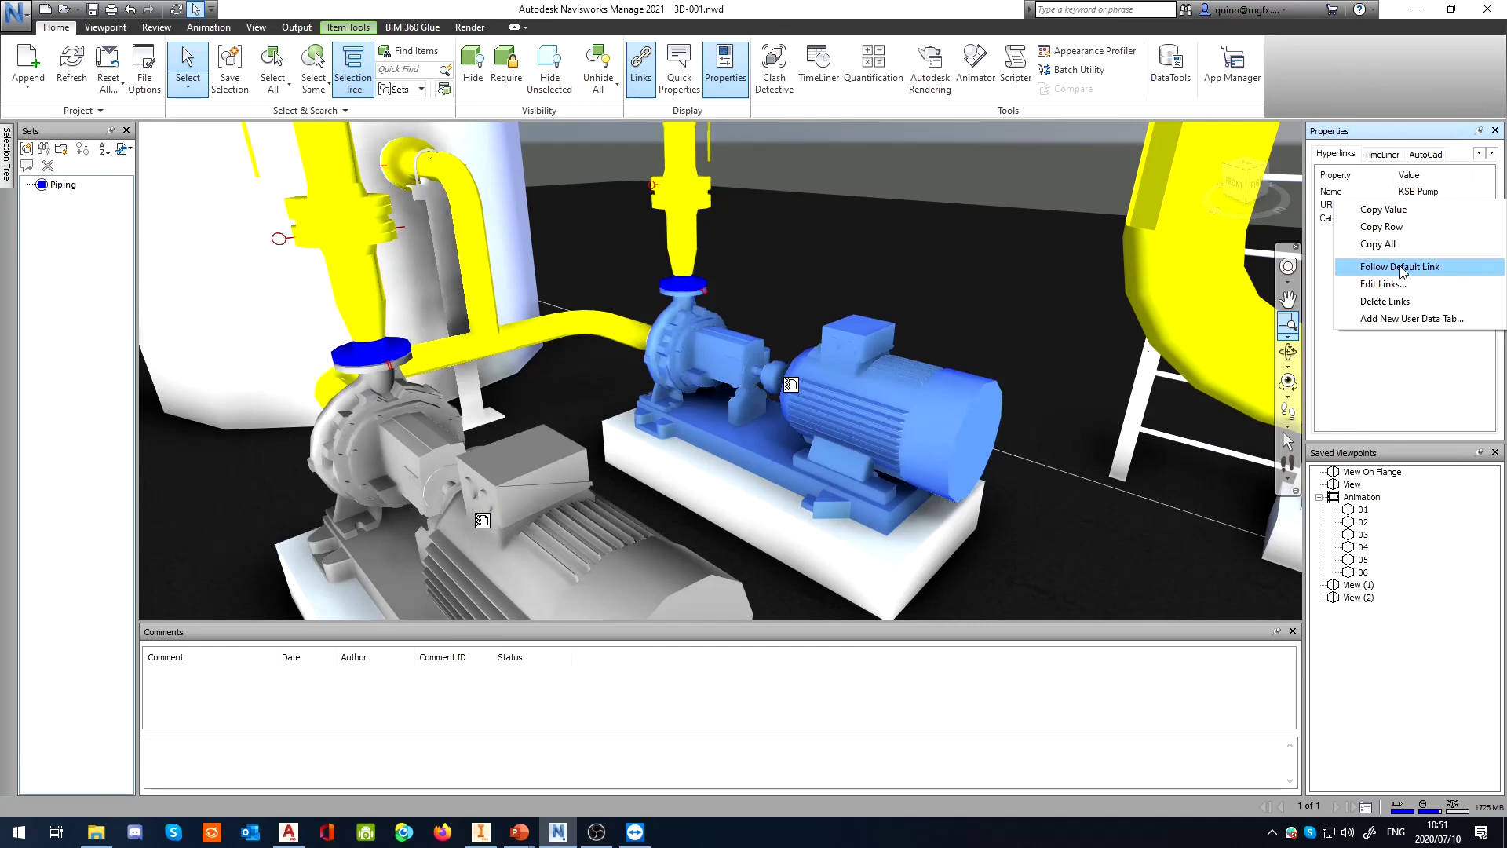
pyautogui.click(1027, 280)
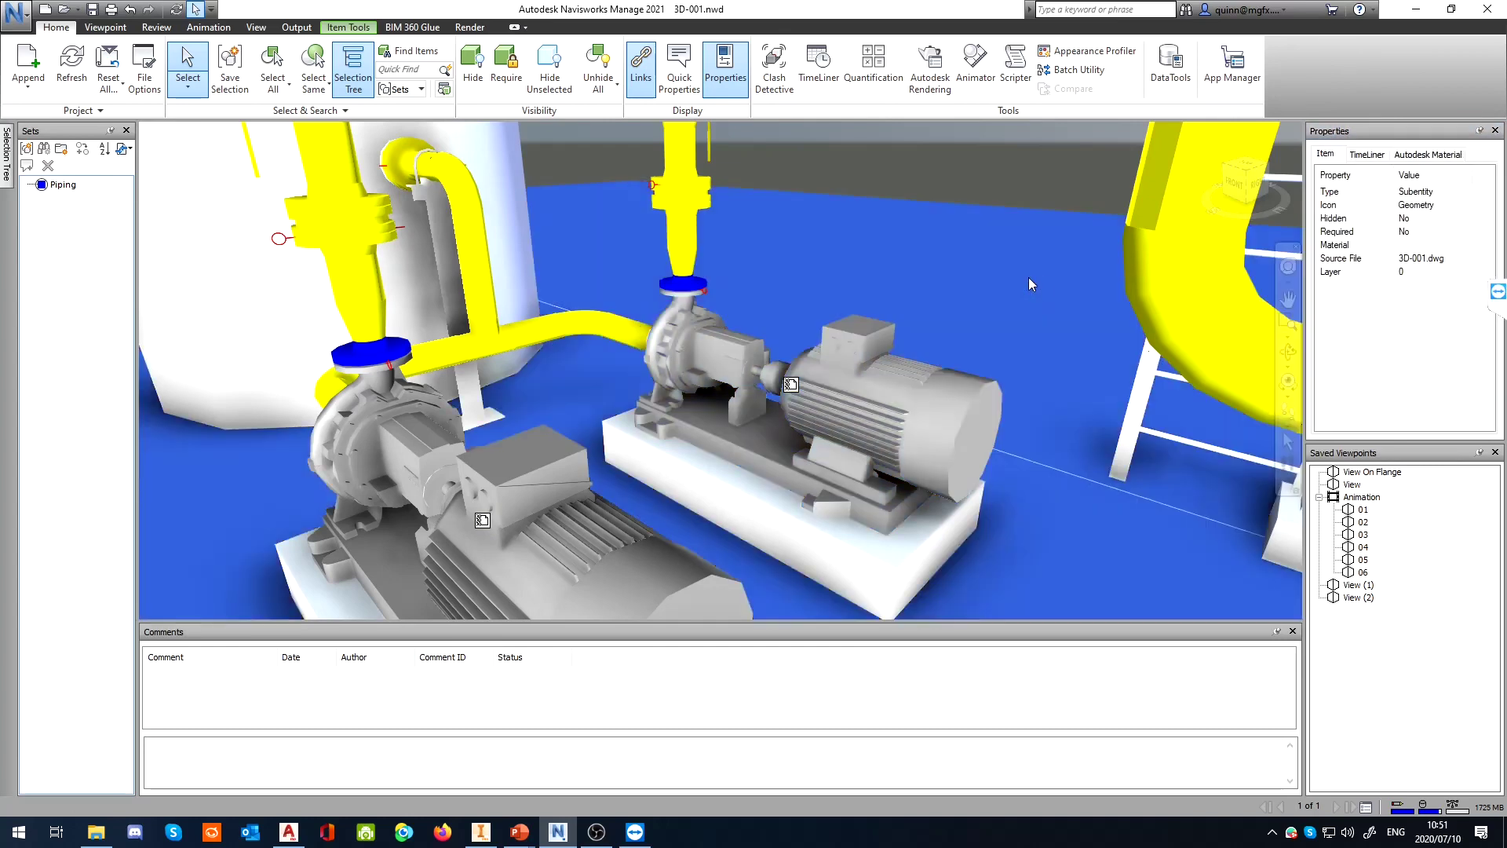
pyautogui.click(1001, 183)
# Switch to the PowerPoint slide show to review the tips and tricks list, and return to the Navisworks model
pyautogui.scroll(2, 934, 220)
pyautogui.scroll(-3, 935, 220)
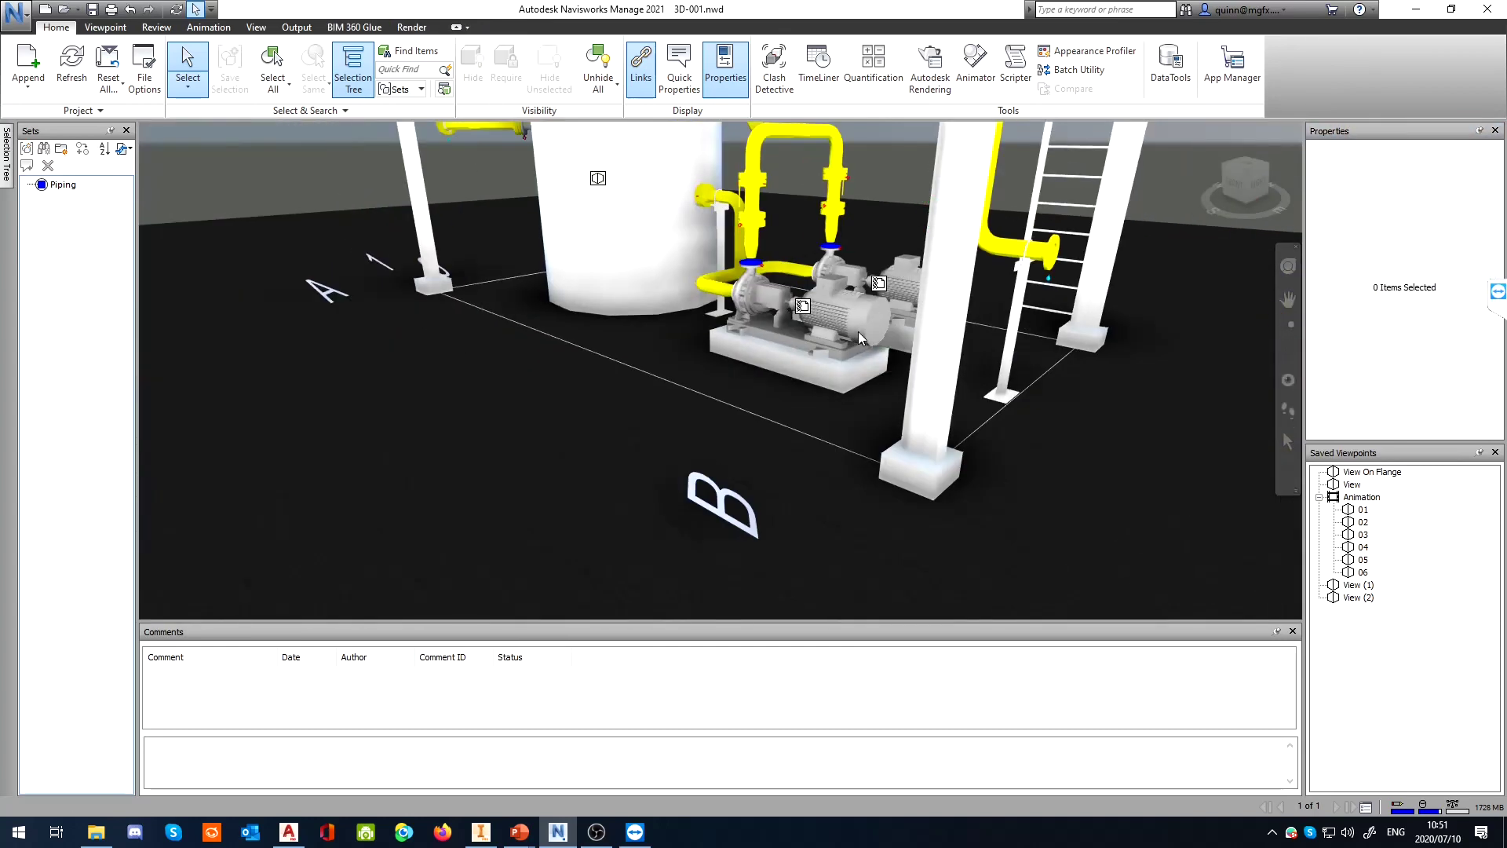
pyautogui.keyDown('shift'); pyautogui.moveTo(749, 356); pyautogui.dragTo(703, 270, button='middle'); pyautogui.keyUp('shift')
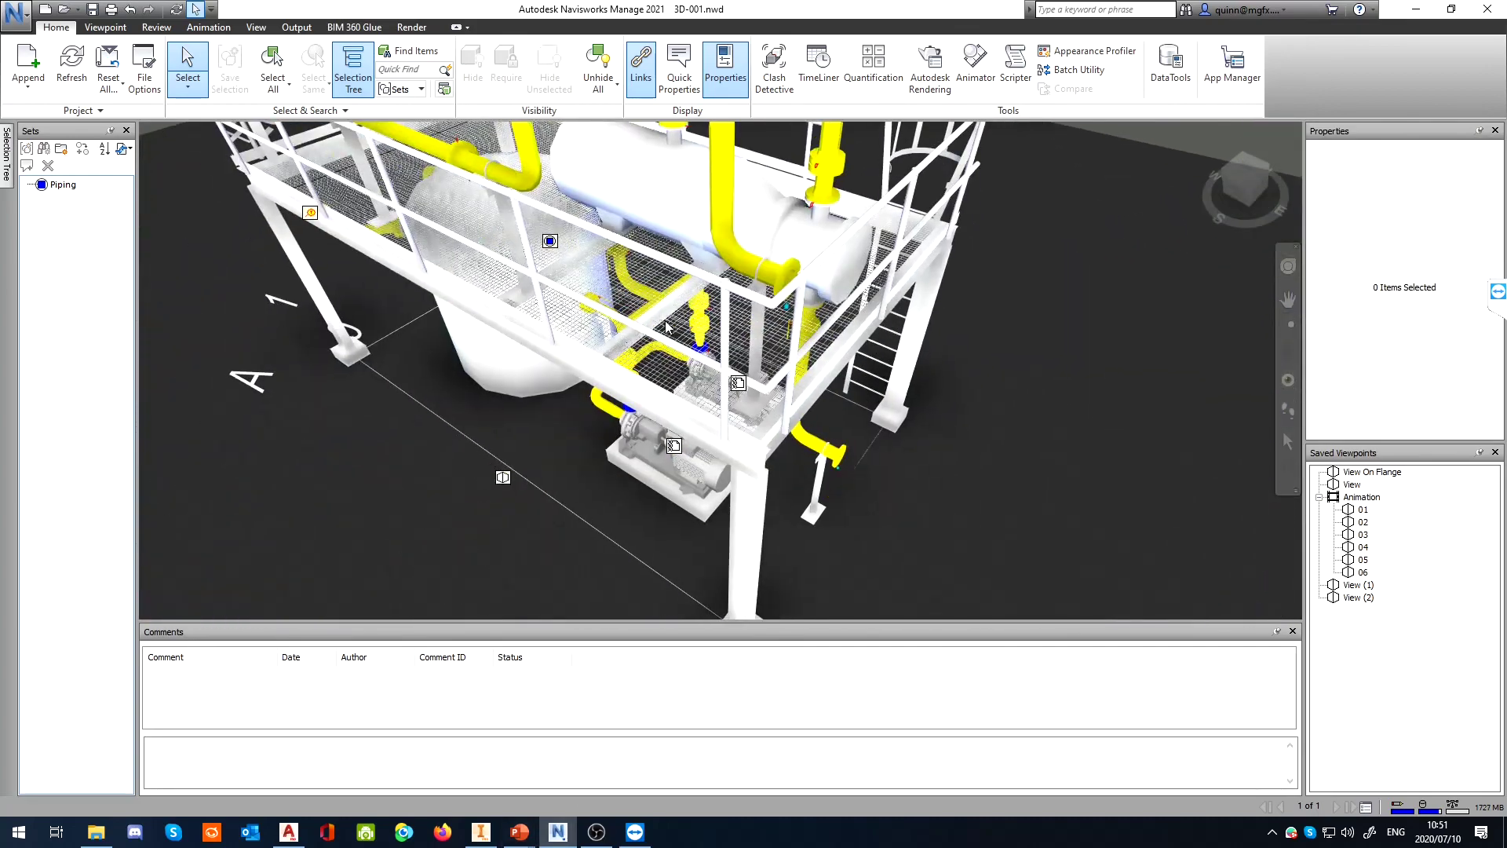
pyautogui.moveTo(702, 350); pyautogui.dragTo(716, 382, button='middle')
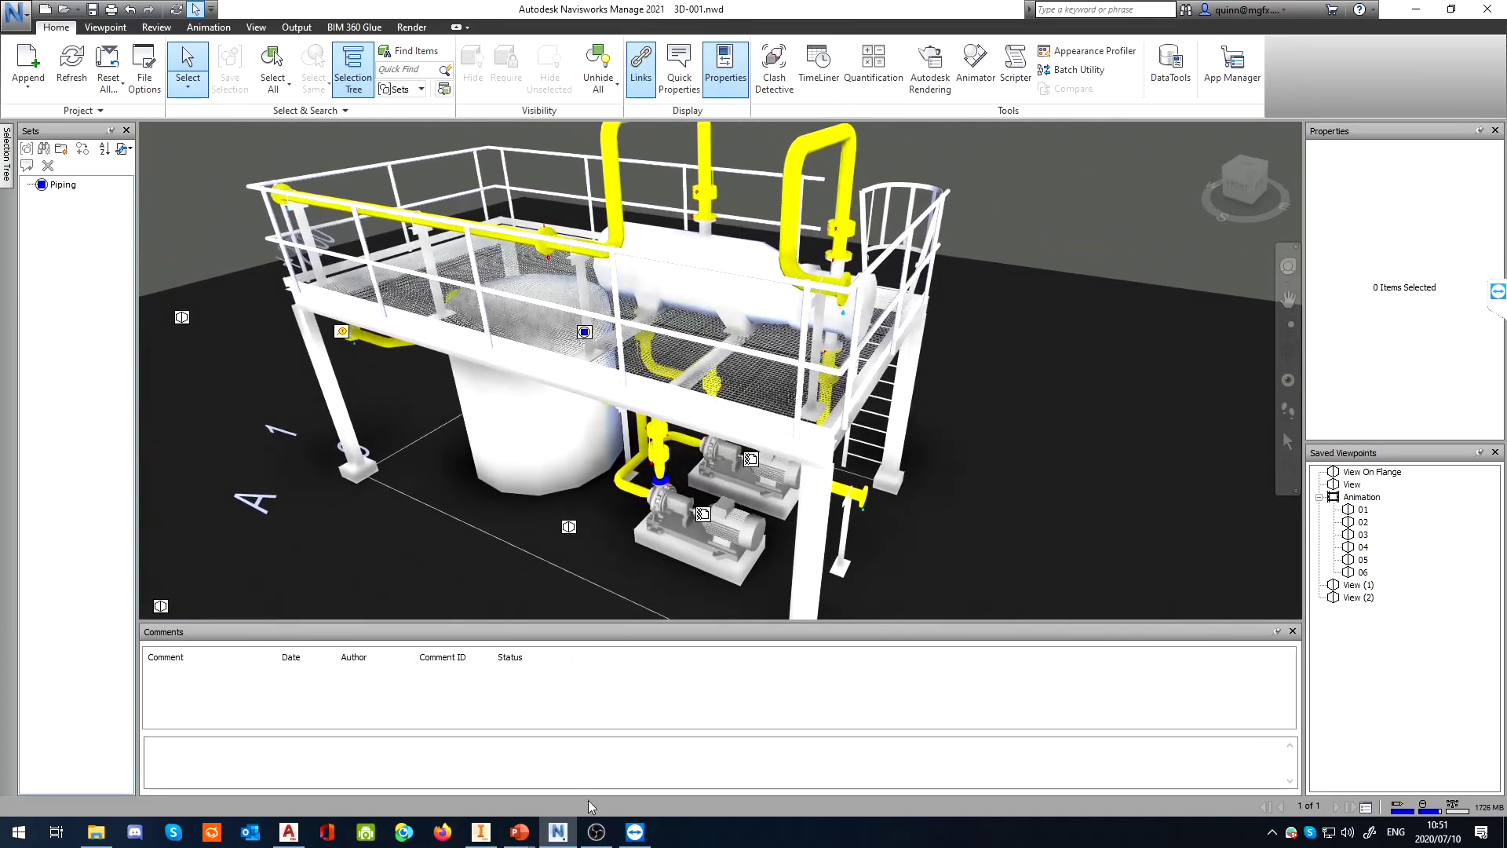
pyautogui.moveTo(522, 831)
pyautogui.click(546, 797)
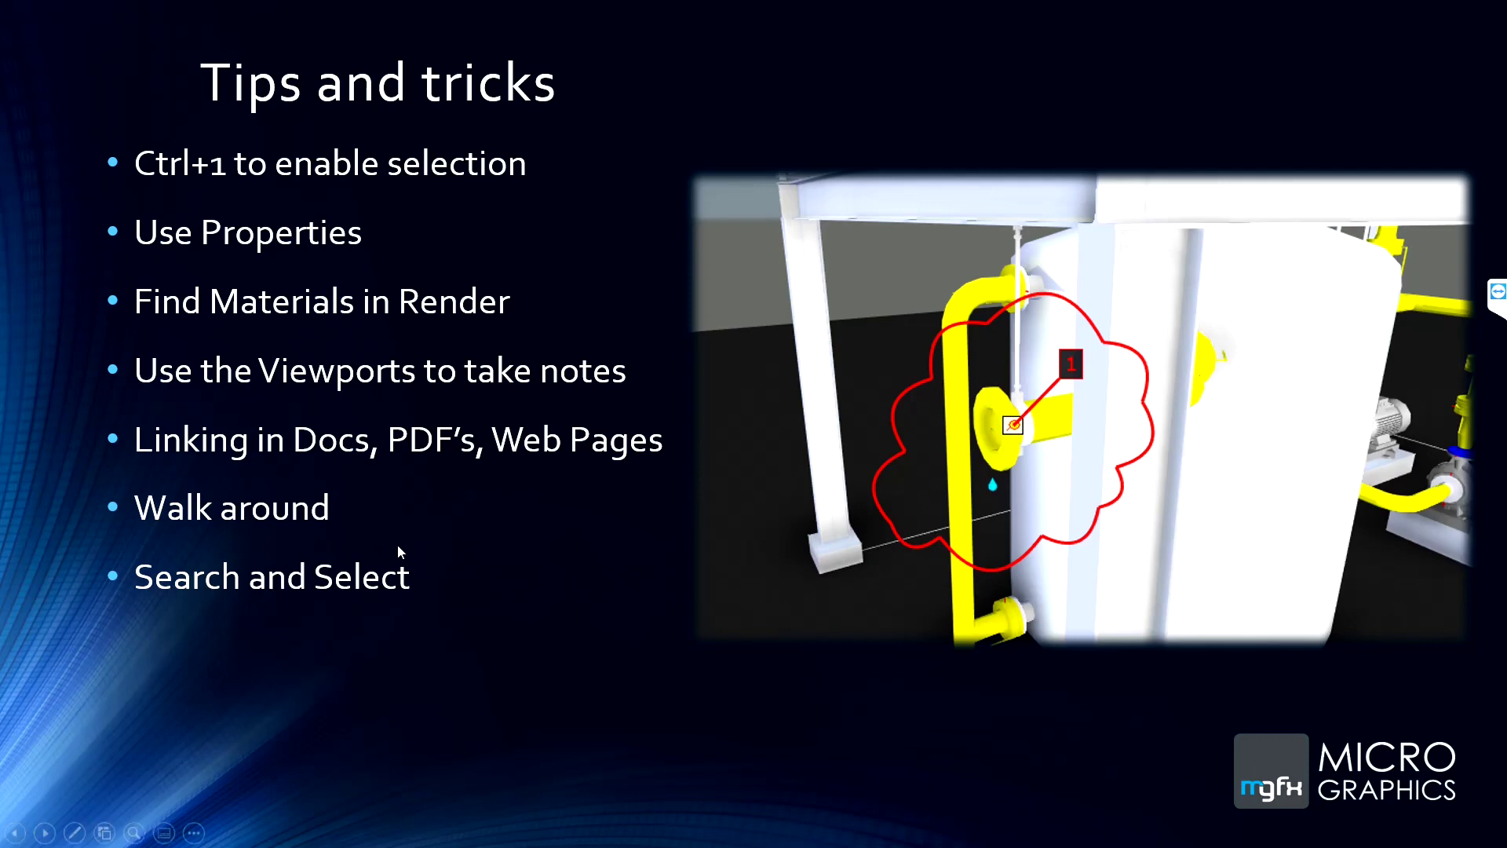
pyautogui.hotkey('alt', 'Tab')
# Close the Comments, Properties, Saved Viewpoints and Sets windows to enlarge the model view
pyautogui.moveTo(691, 455); pyautogui.dragTo(717, 436, button='middle')
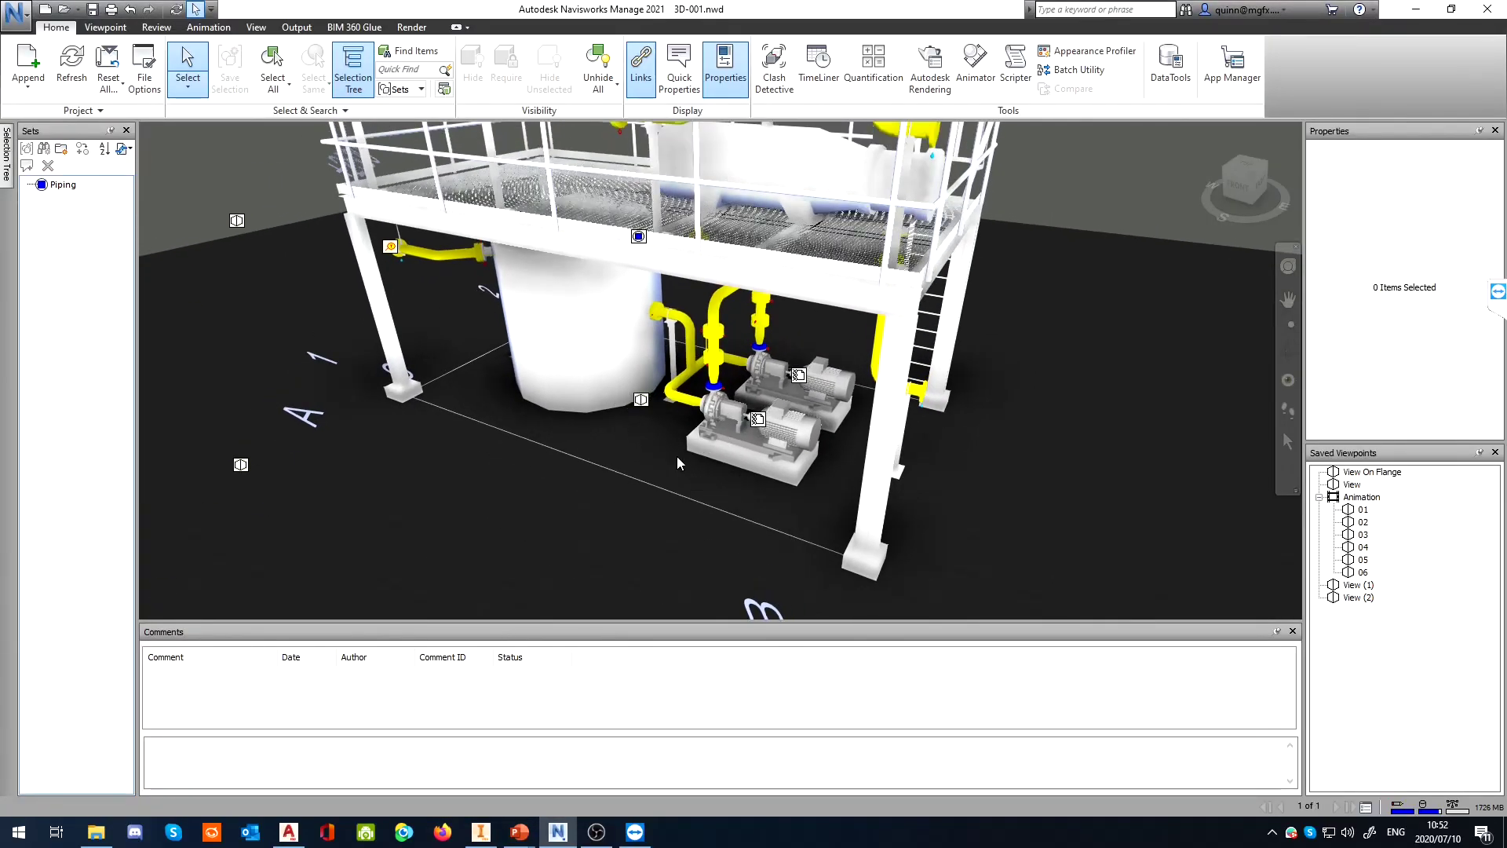
pyautogui.click(1293, 631)
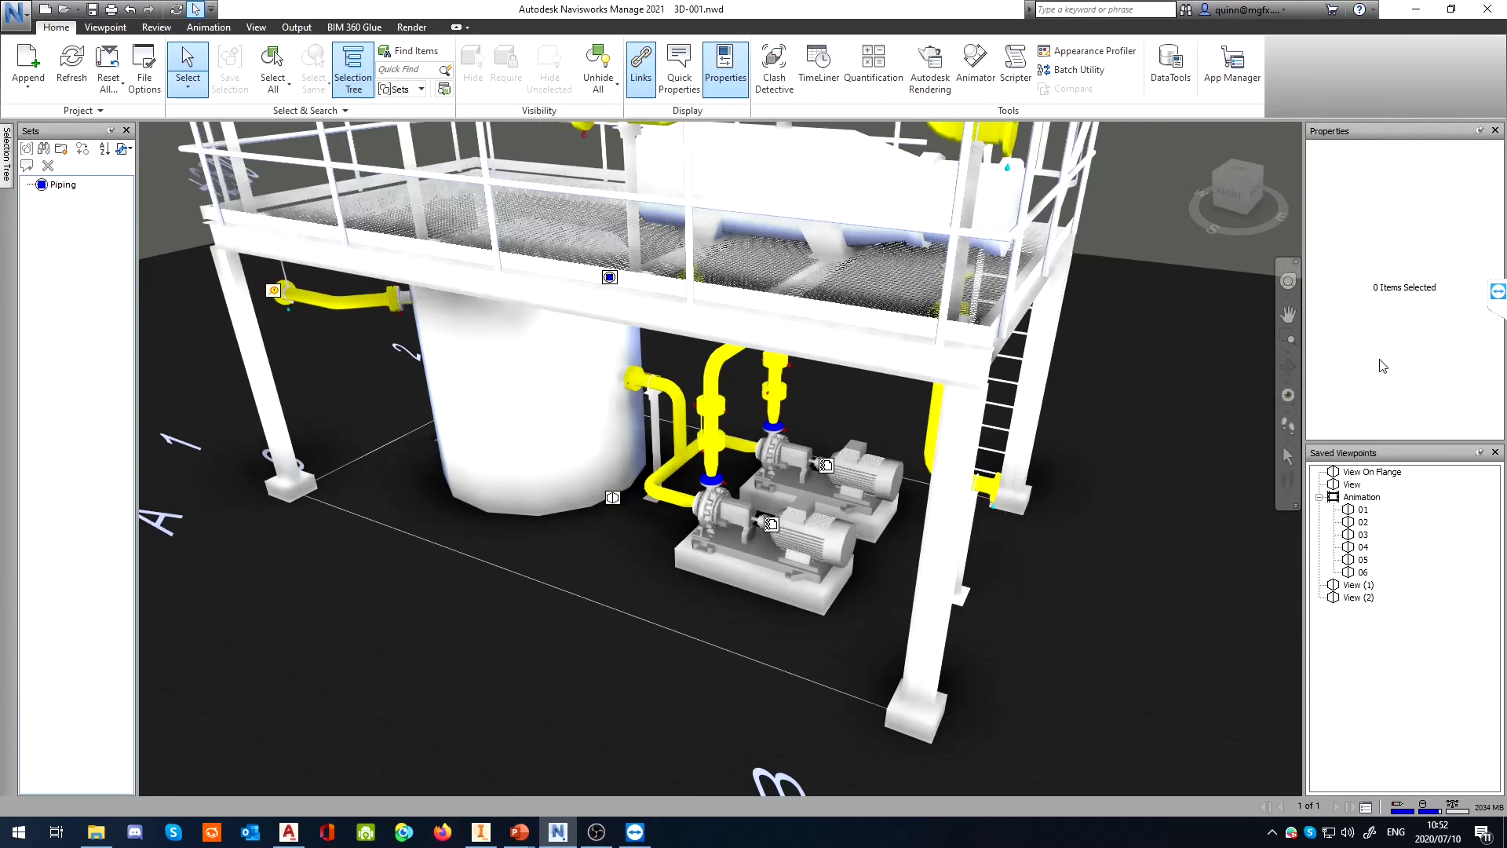
pyautogui.click(1495, 130)
pyautogui.click(1495, 130)
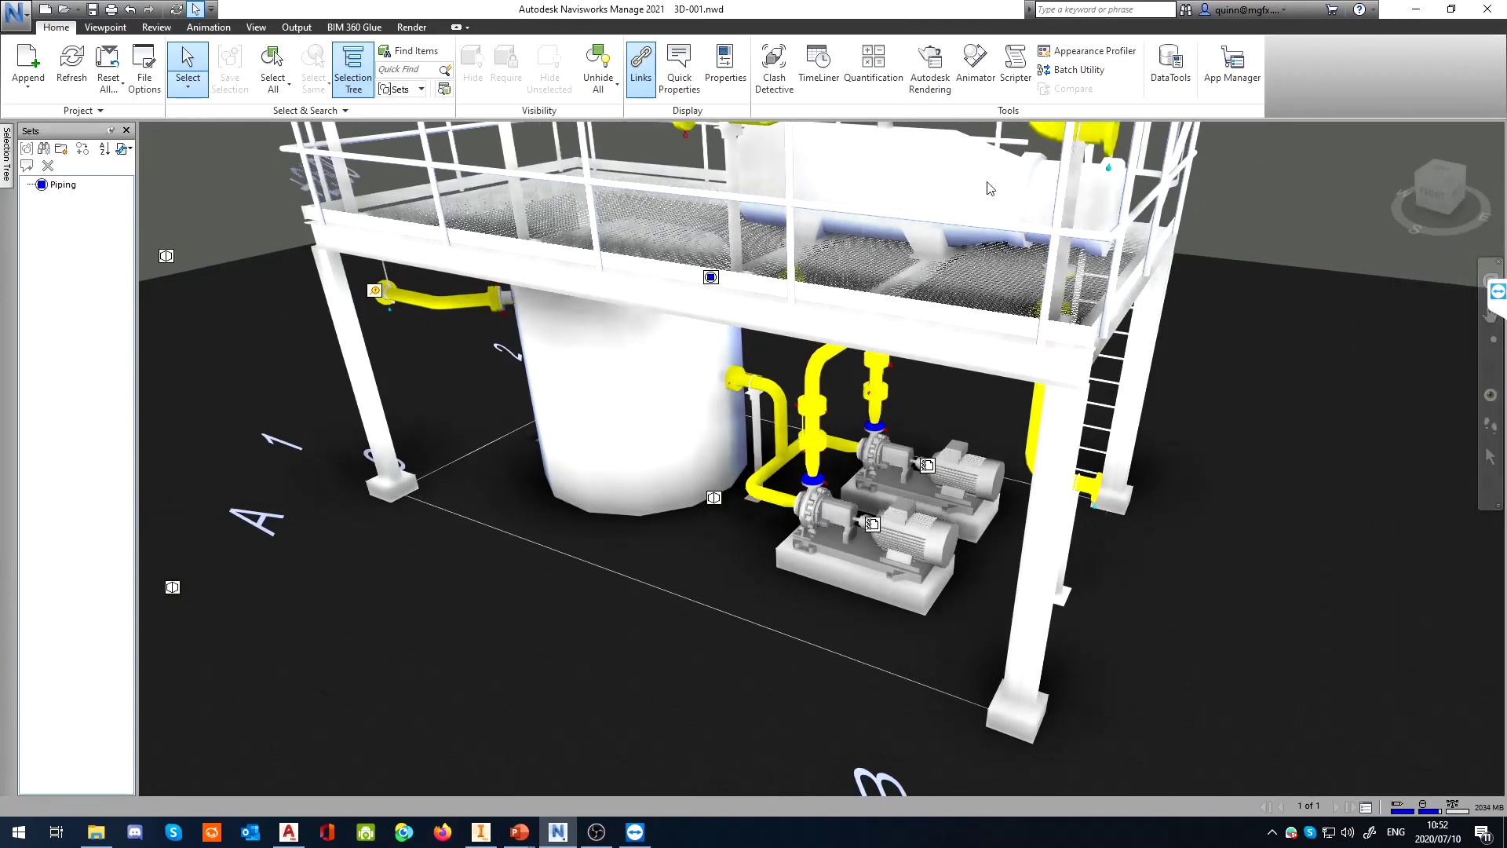
pyautogui.click(126, 130)
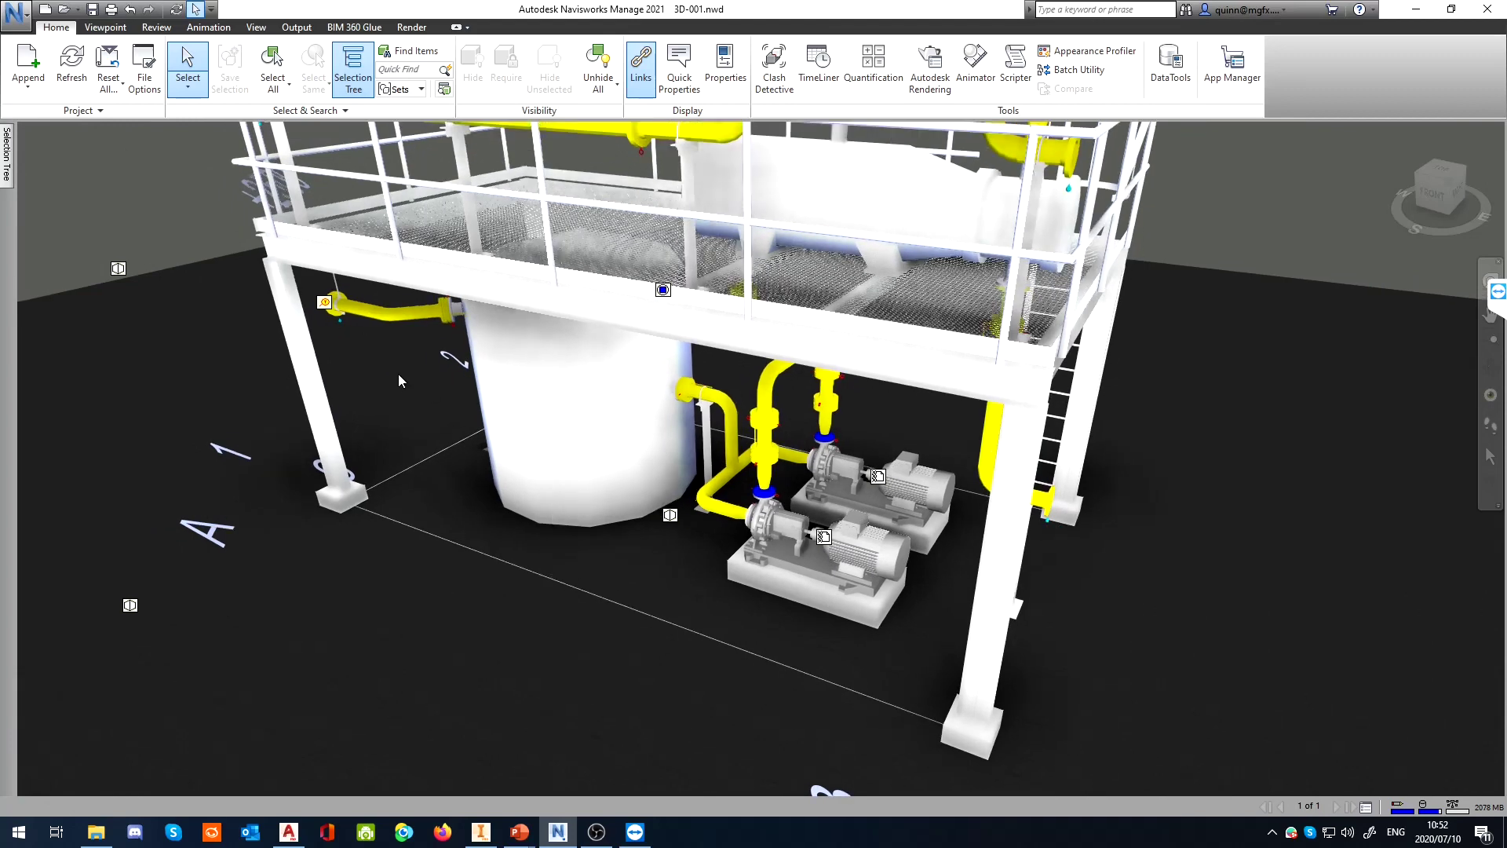
# Turn off the display of link icons across the whole model
pyautogui.scroll(-6, 814, 335)
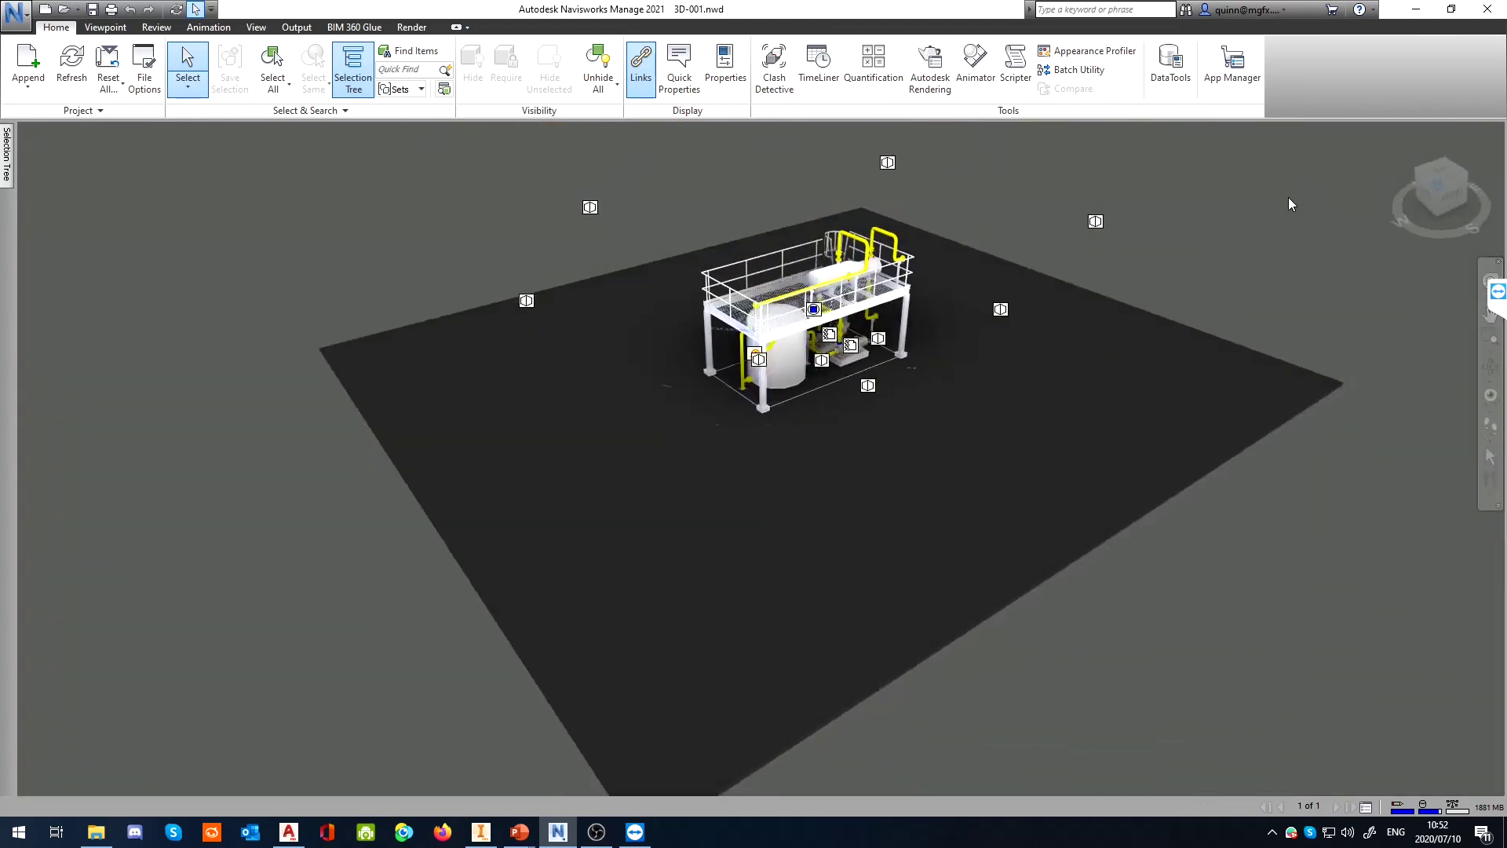
pyautogui.scroll(2, 820, 337)
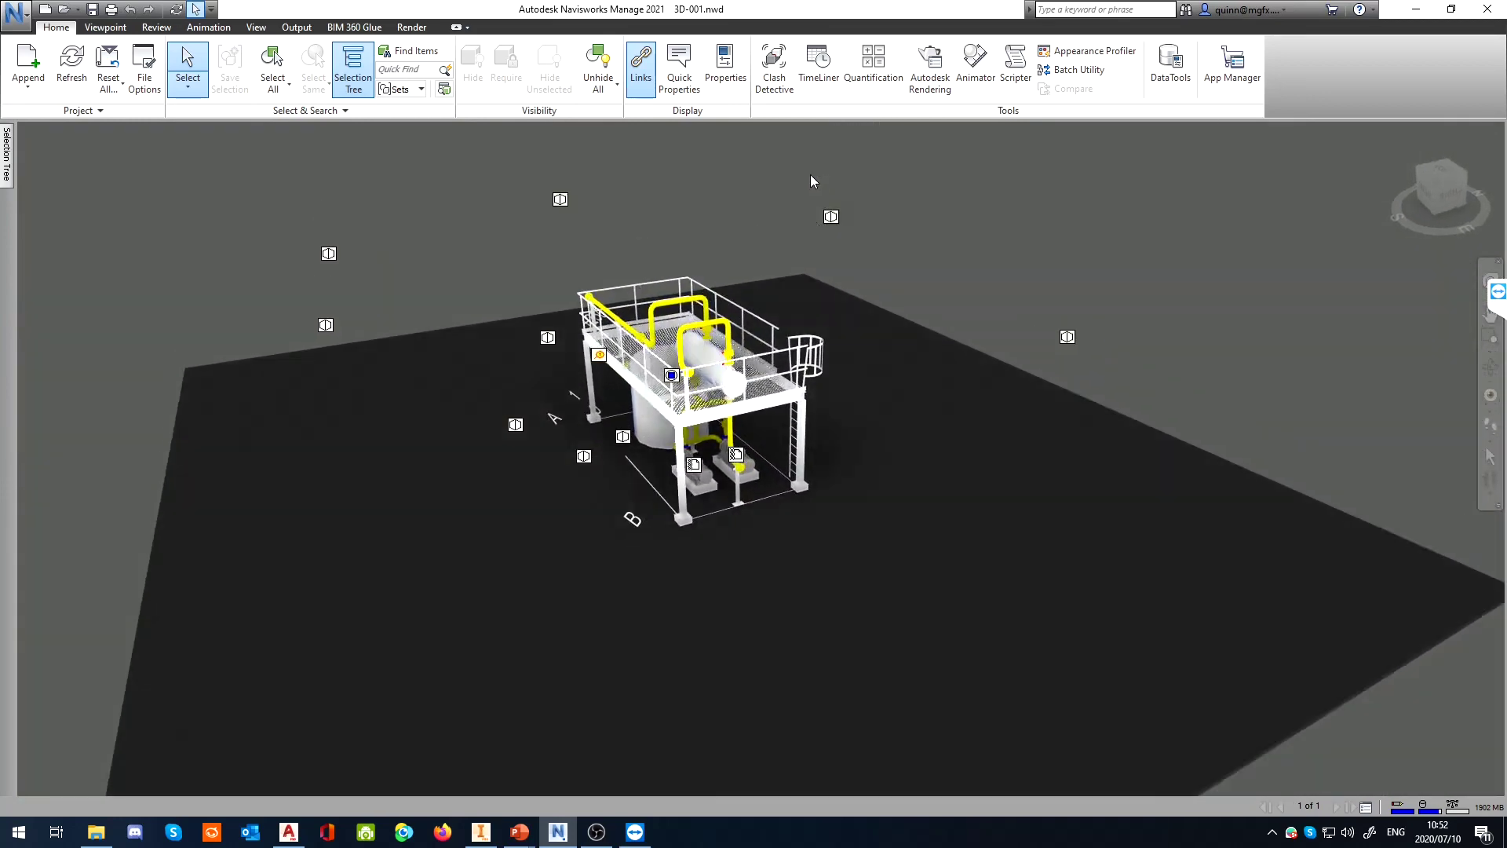
pyautogui.click(638, 81)
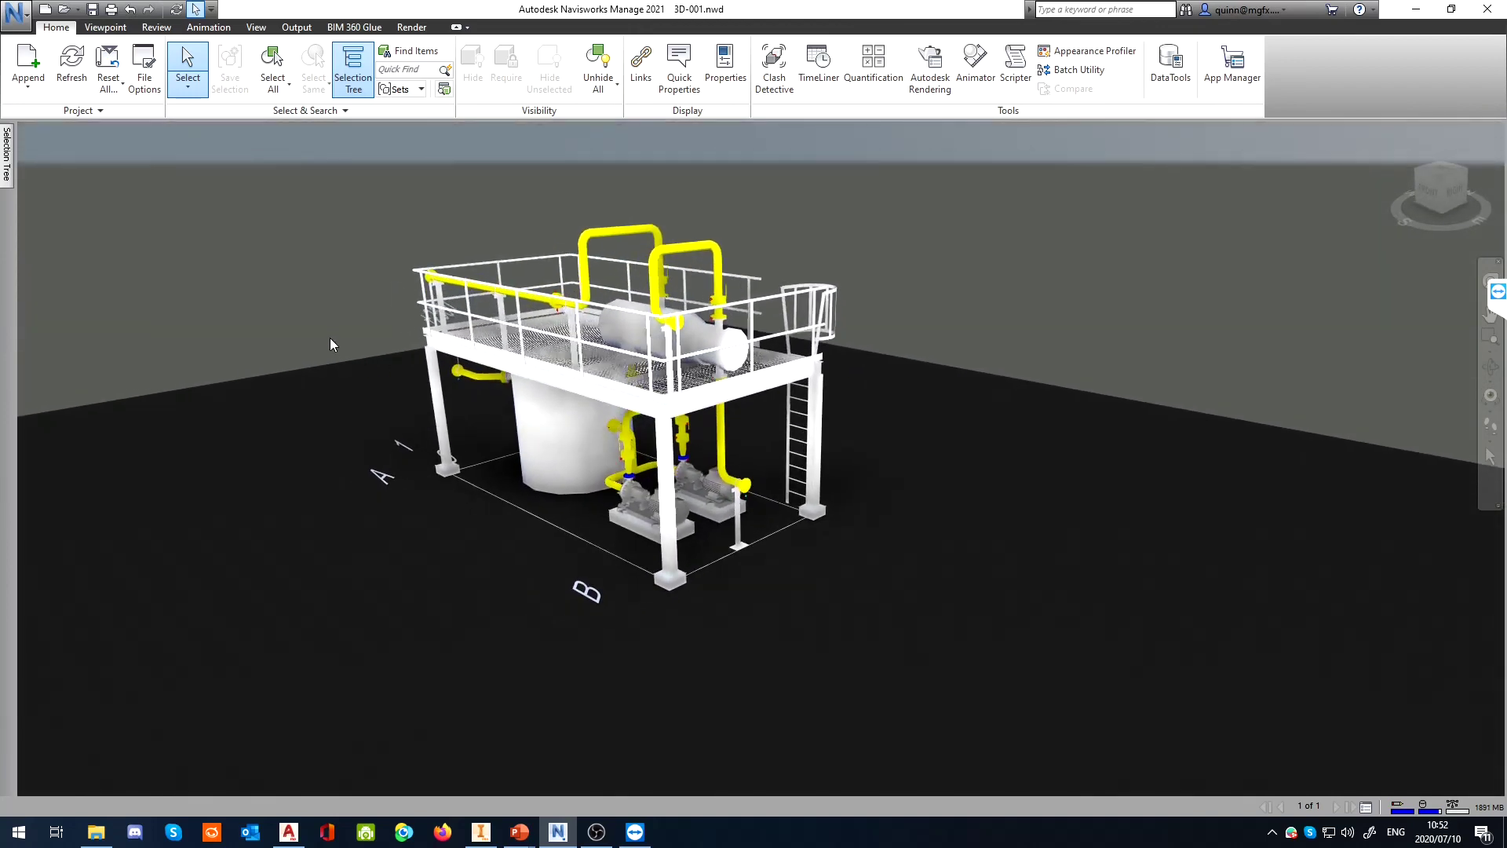
# Activate the Walk tool with the Gravity, Crouch and Third Person realism options enabled
pyautogui.click(107, 28)
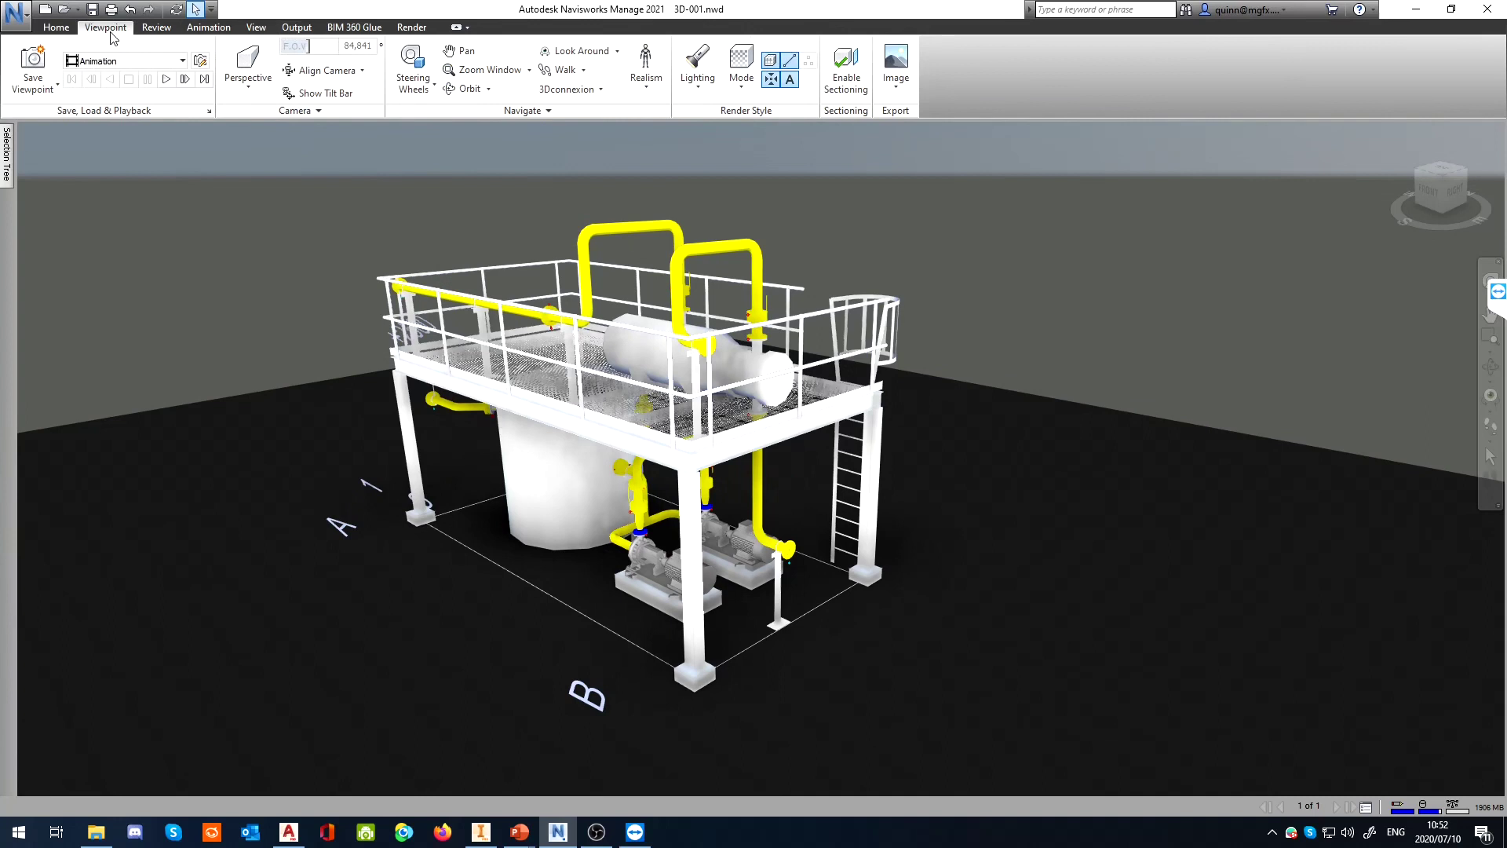
pyautogui.click(554, 70)
pyautogui.click(644, 93)
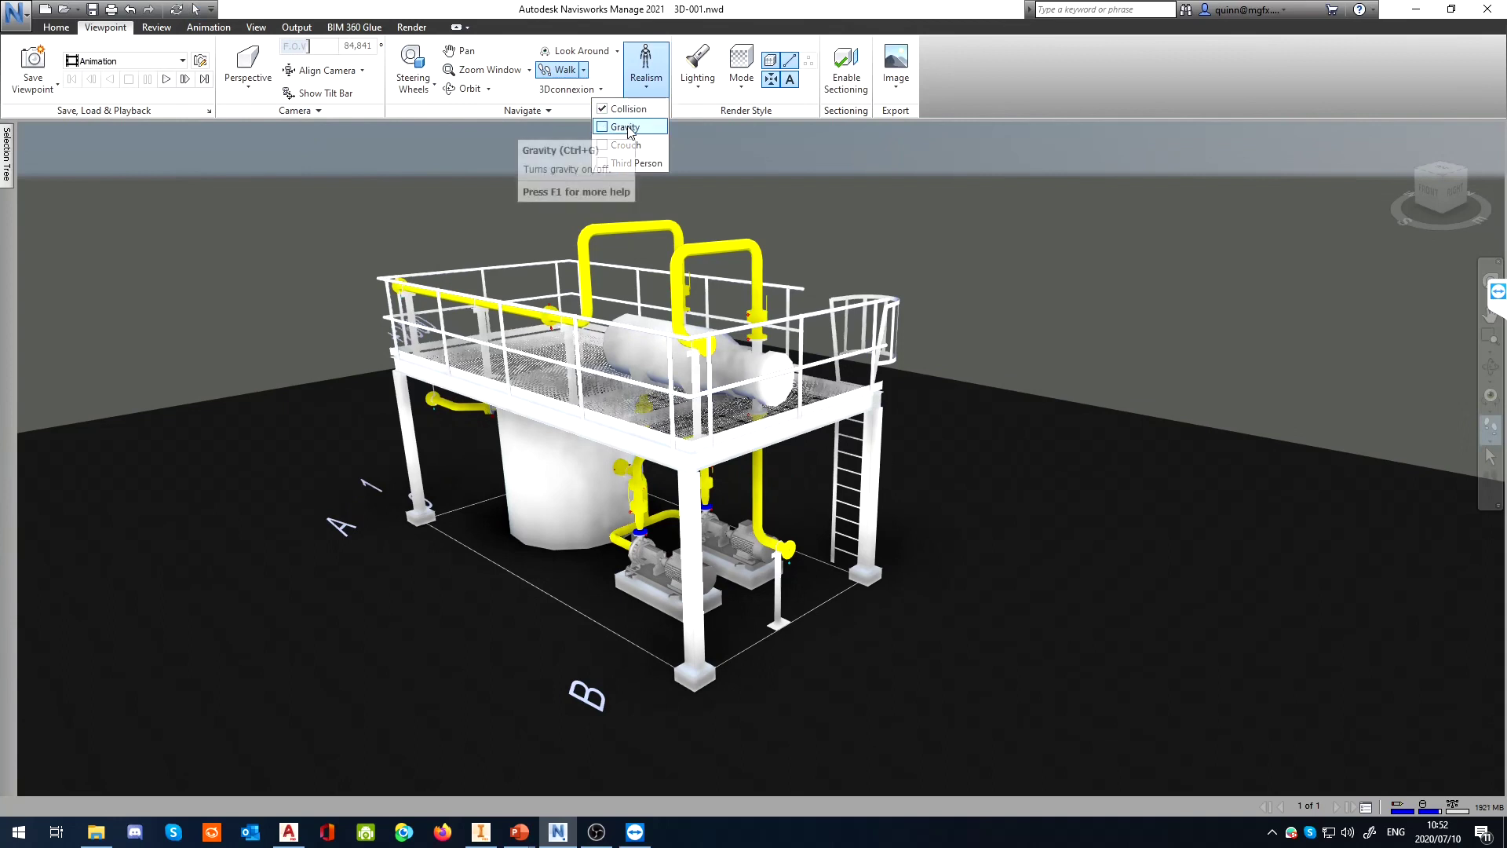
pyautogui.click(626, 126)
pyautogui.click(626, 144)
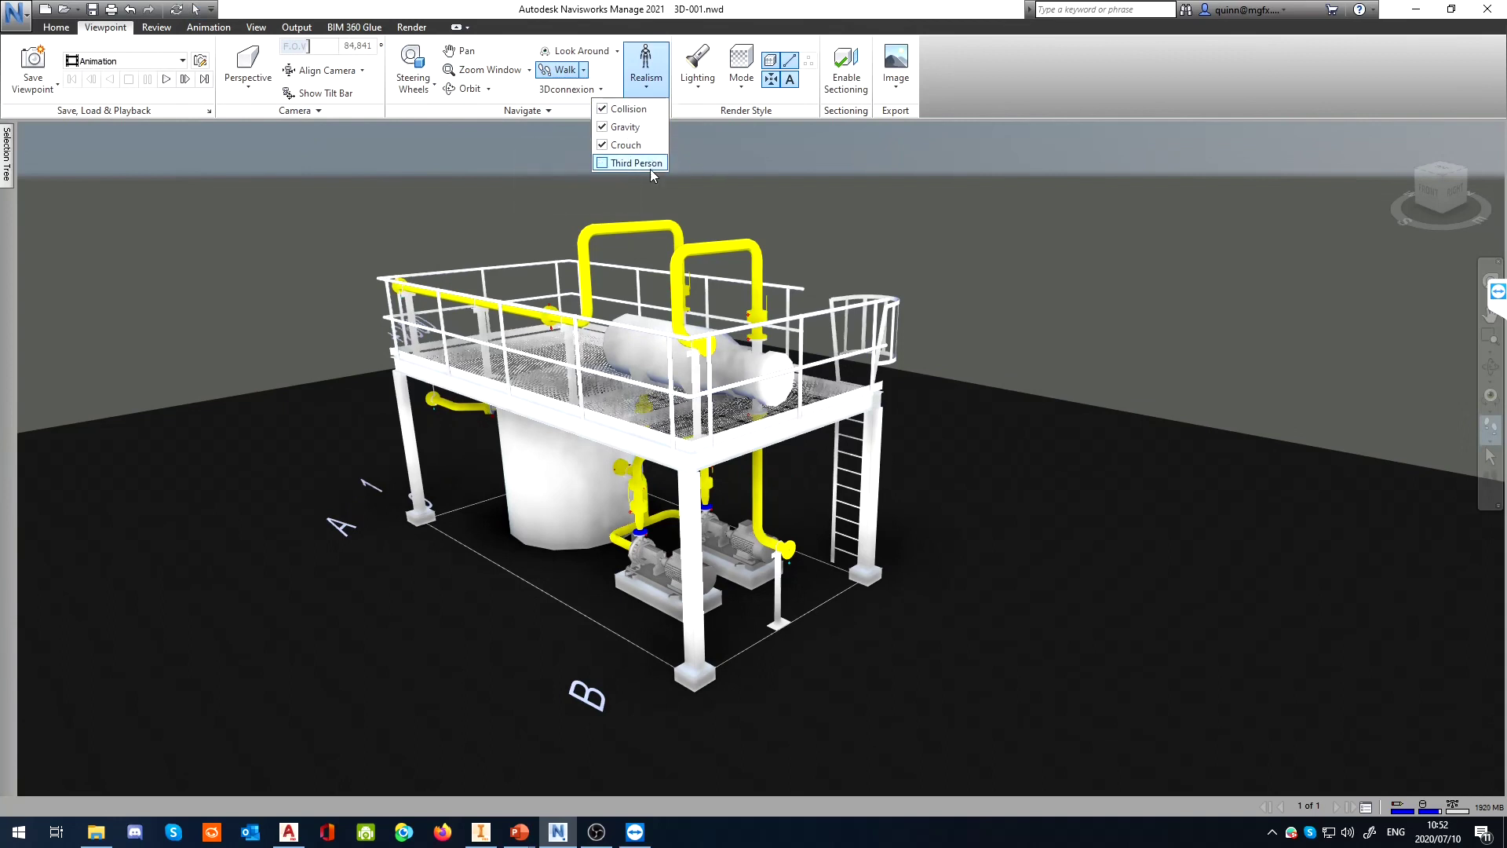
pyautogui.click(650, 165)
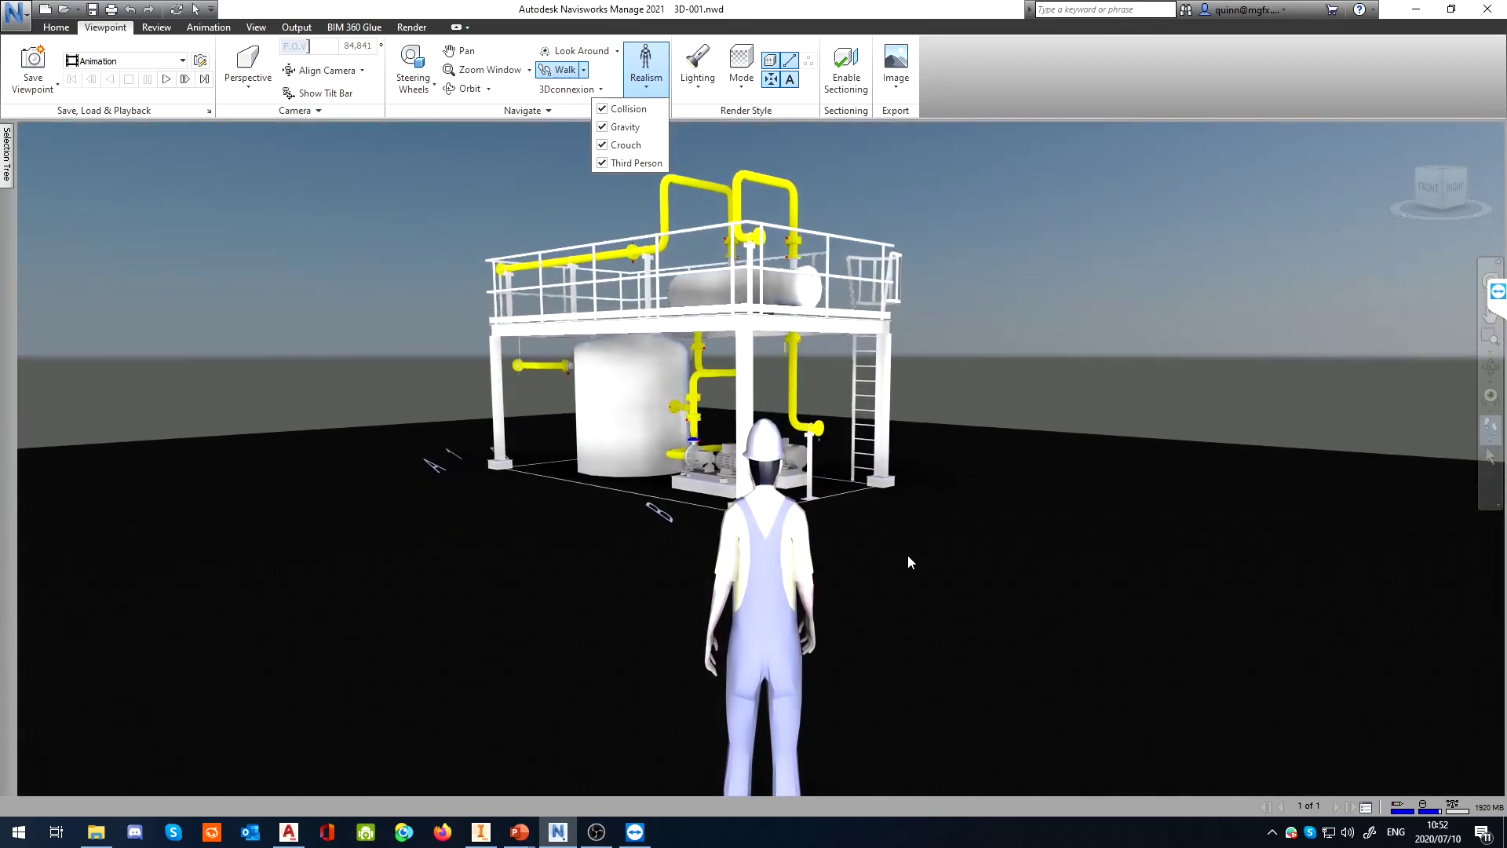
# Turn the third-person avatar beside the platform structure to try out walking through the model
pyautogui.press('Left')
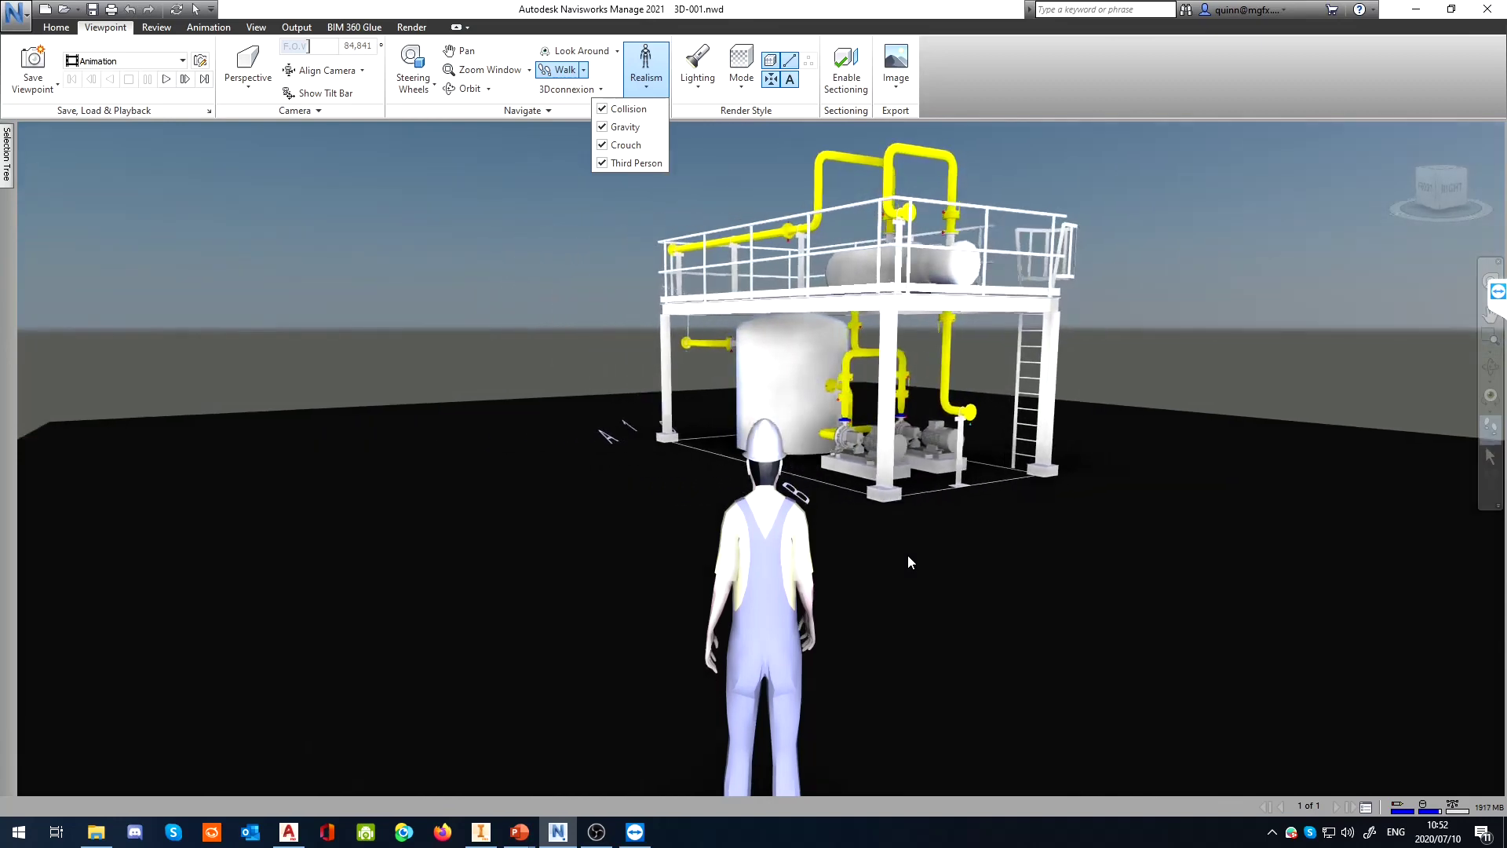
pyautogui.press('Left')
pyautogui.scroll(2, 911, 552)
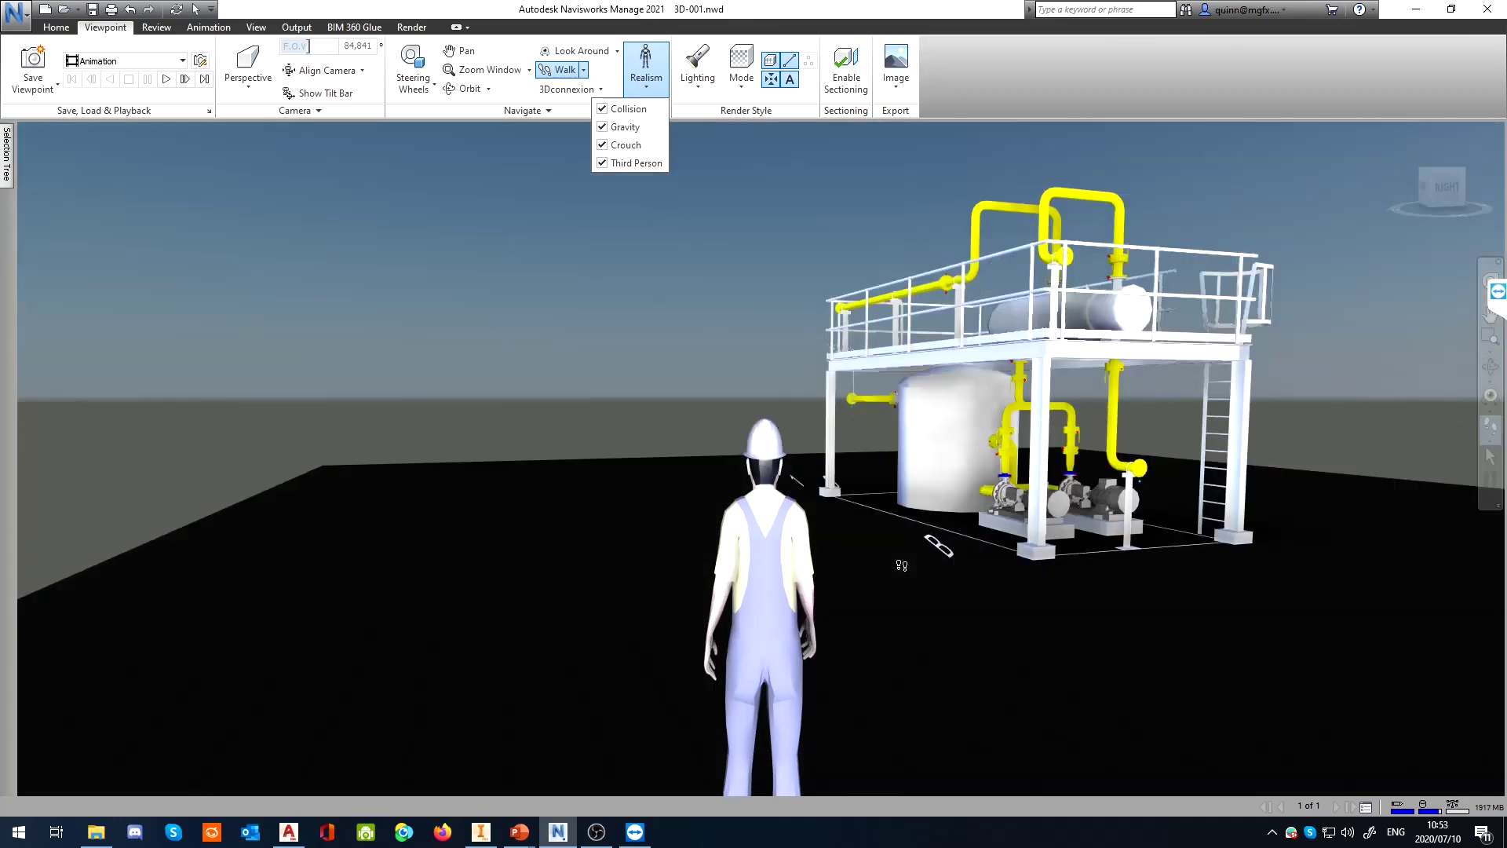
pyautogui.click(741, 458)
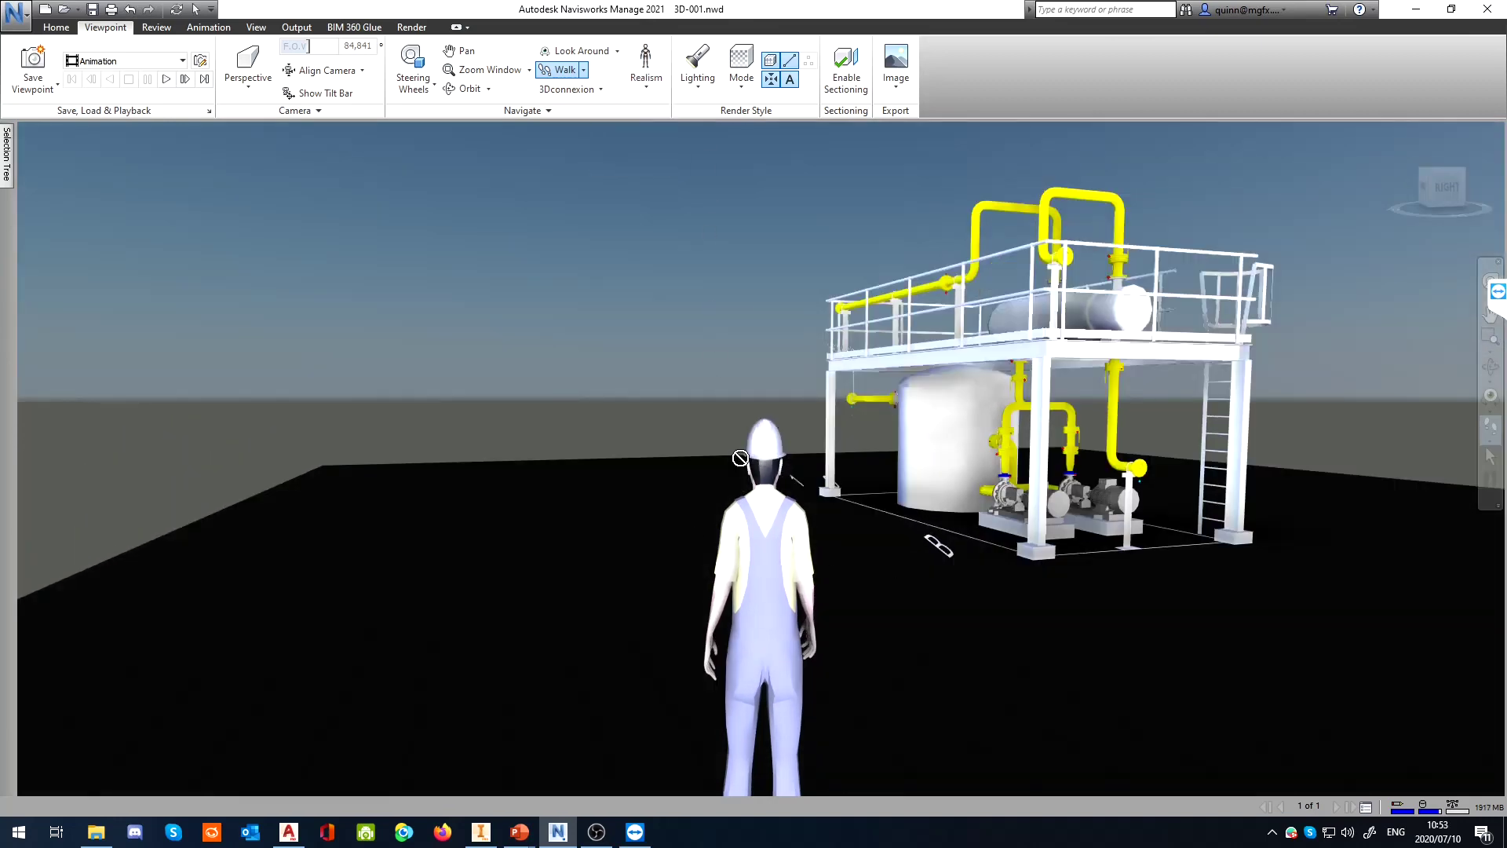
# Compare the third-person and first-person walking views, leaving Third Person switched off
pyautogui.click(654, 85)
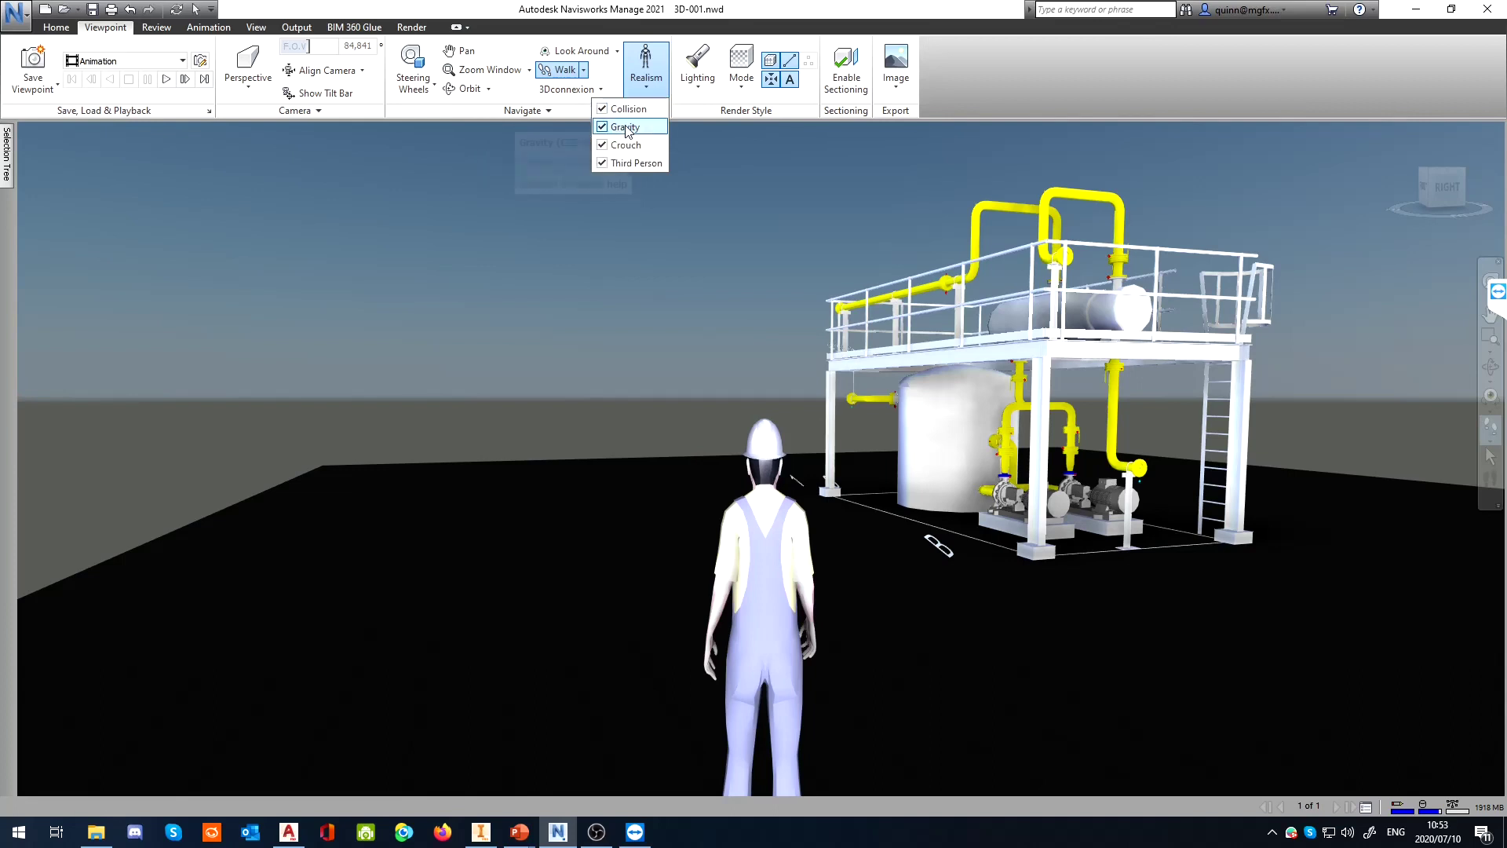
pyautogui.click(639, 163)
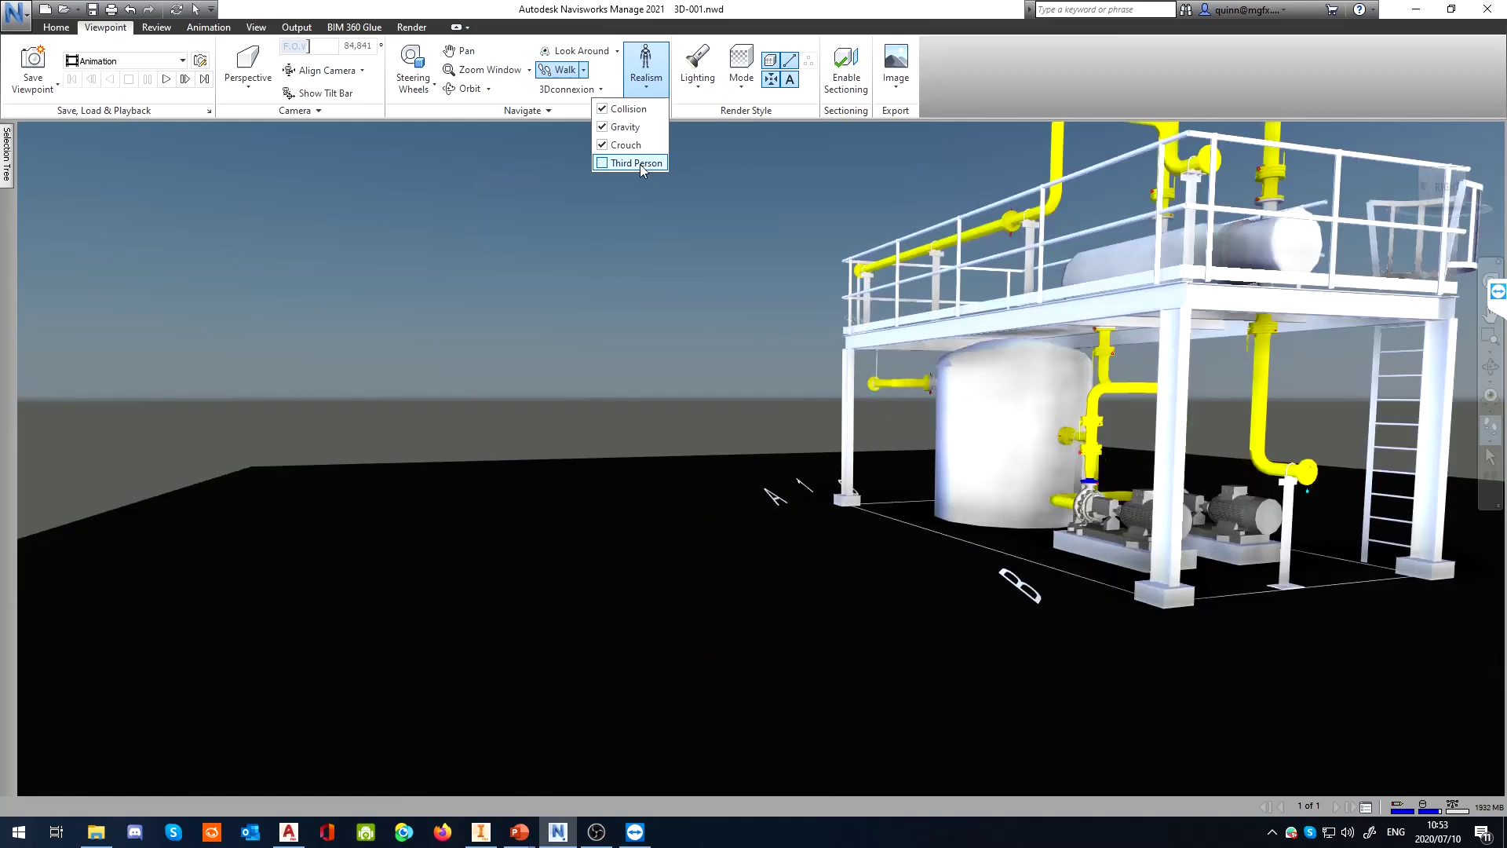
pyautogui.click(639, 163)
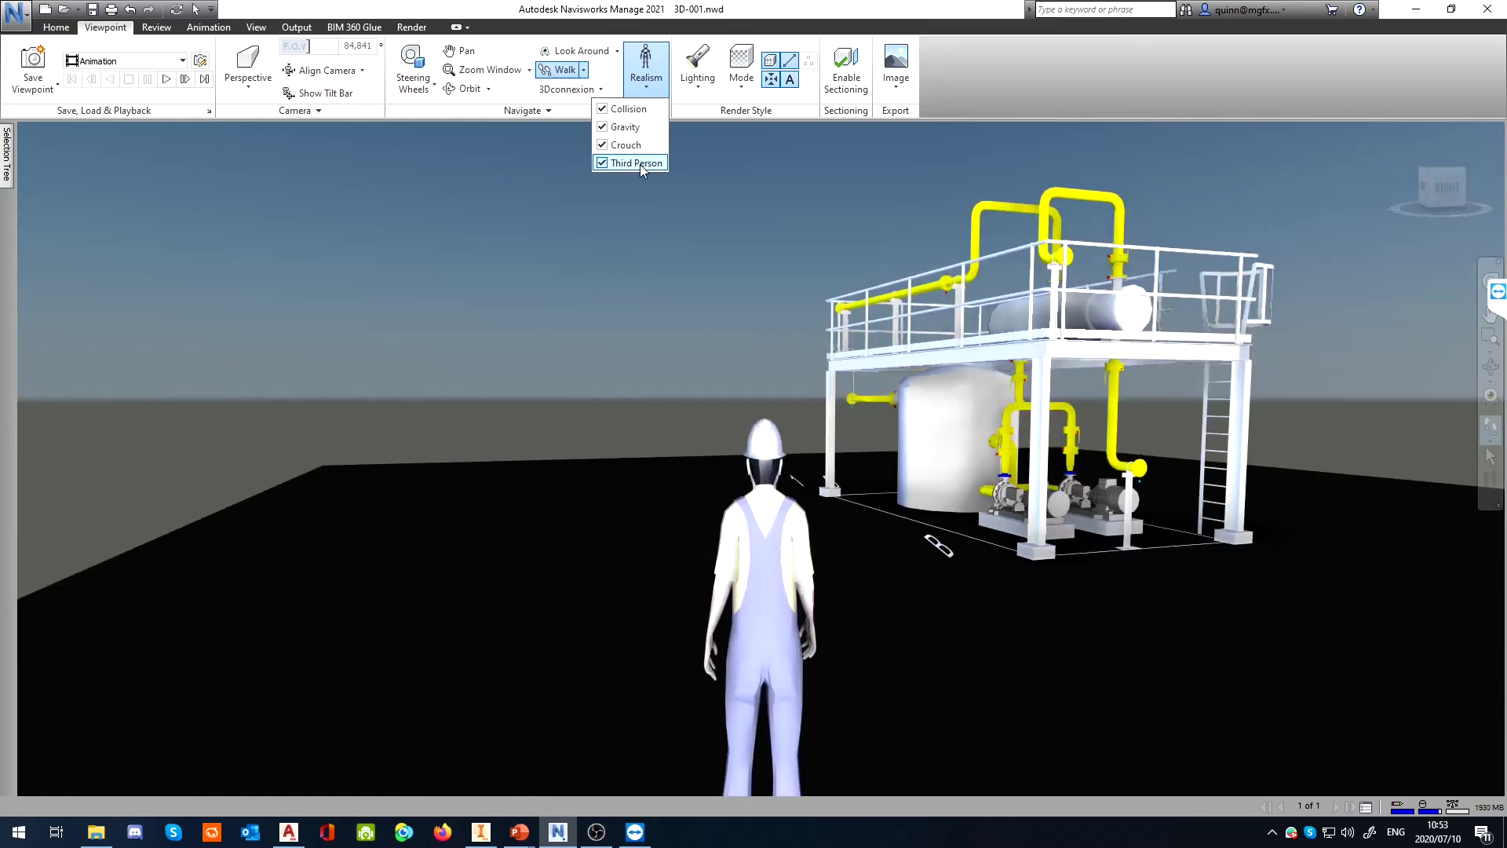
pyautogui.click(639, 163)
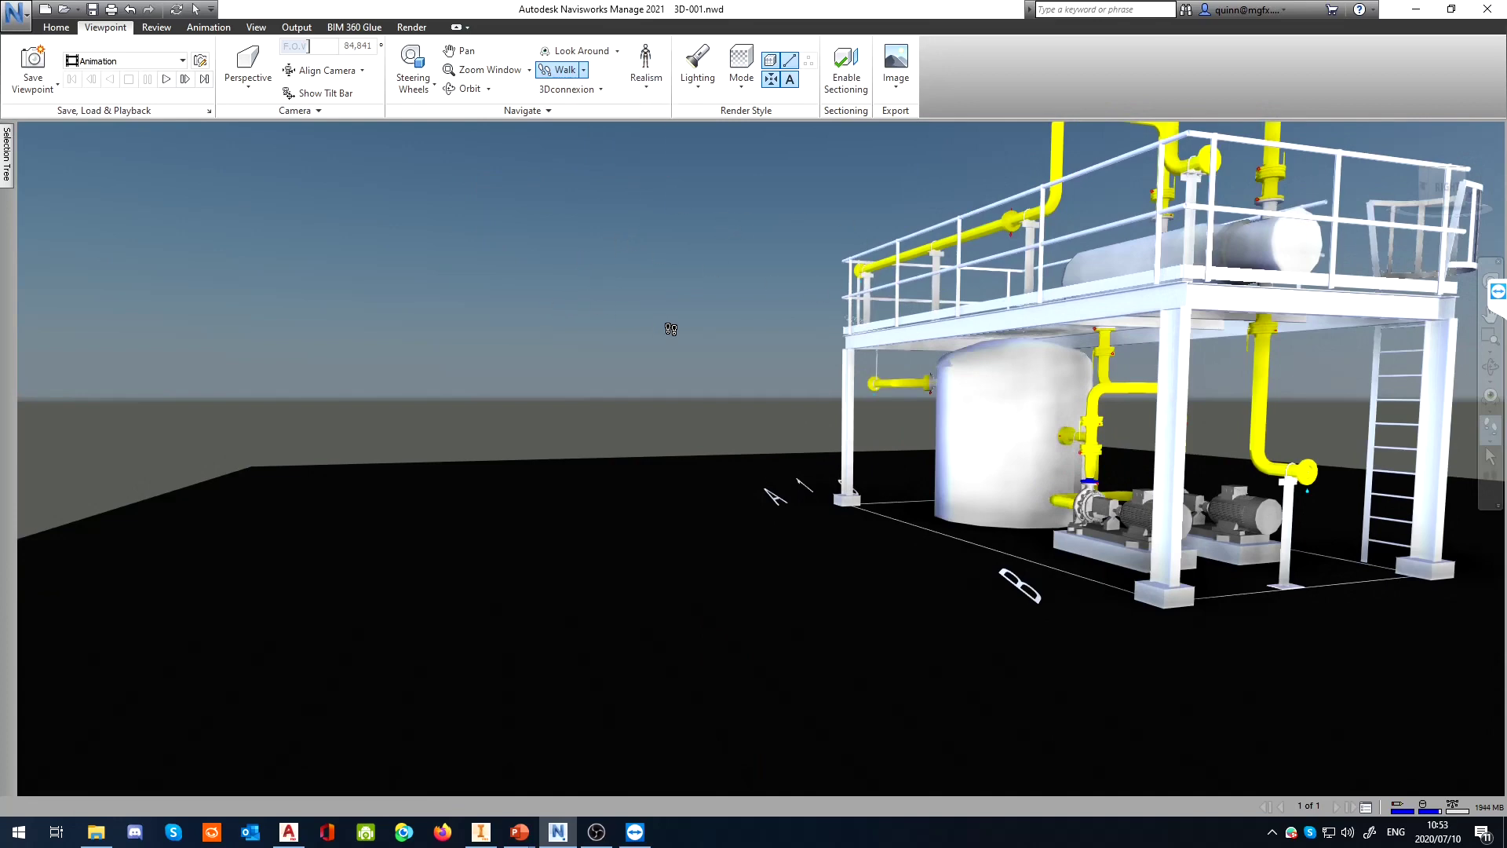
# Walk in first person from outside the structure to the pumps beneath the platform, tilting the view along the way
pyautogui.press('Down')
pyautogui.press('Right')
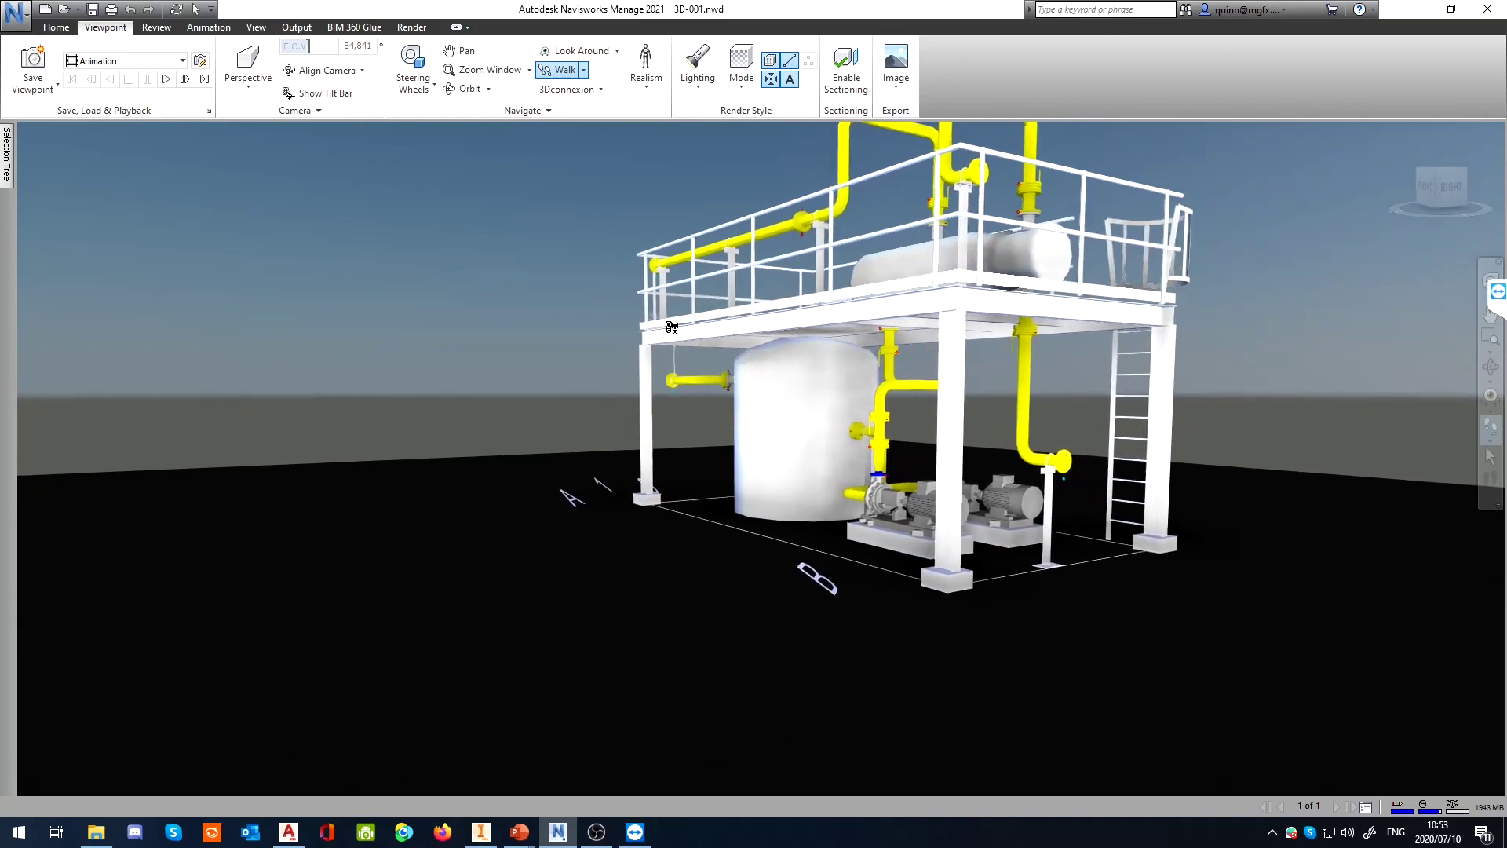
pyautogui.press('Up')
pyautogui.press('Up')
pyautogui.press('Right')
pyautogui.scroll(-5, 671, 327)
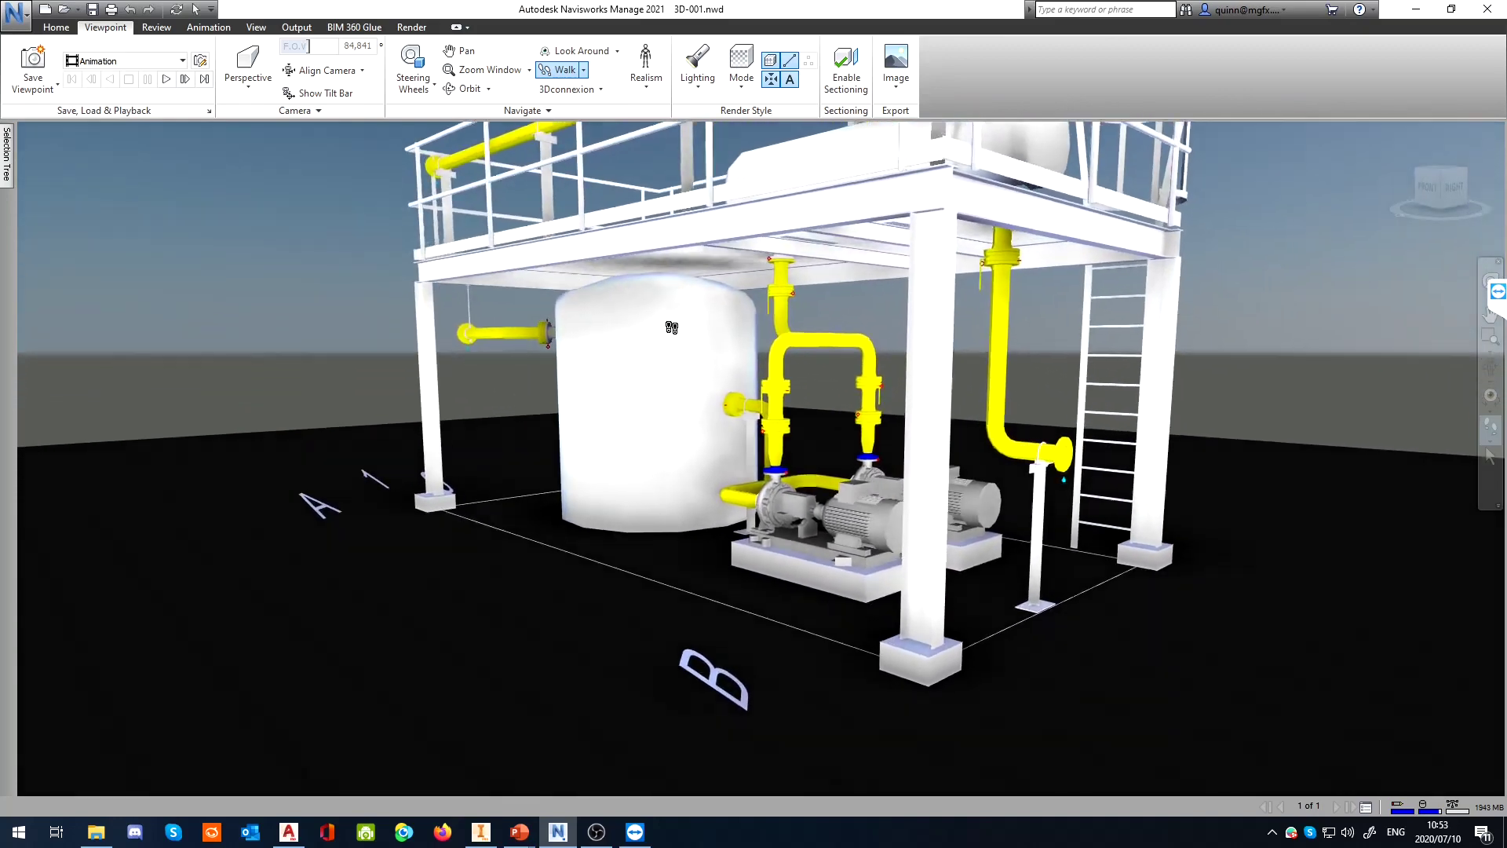
pyautogui.press('Up')
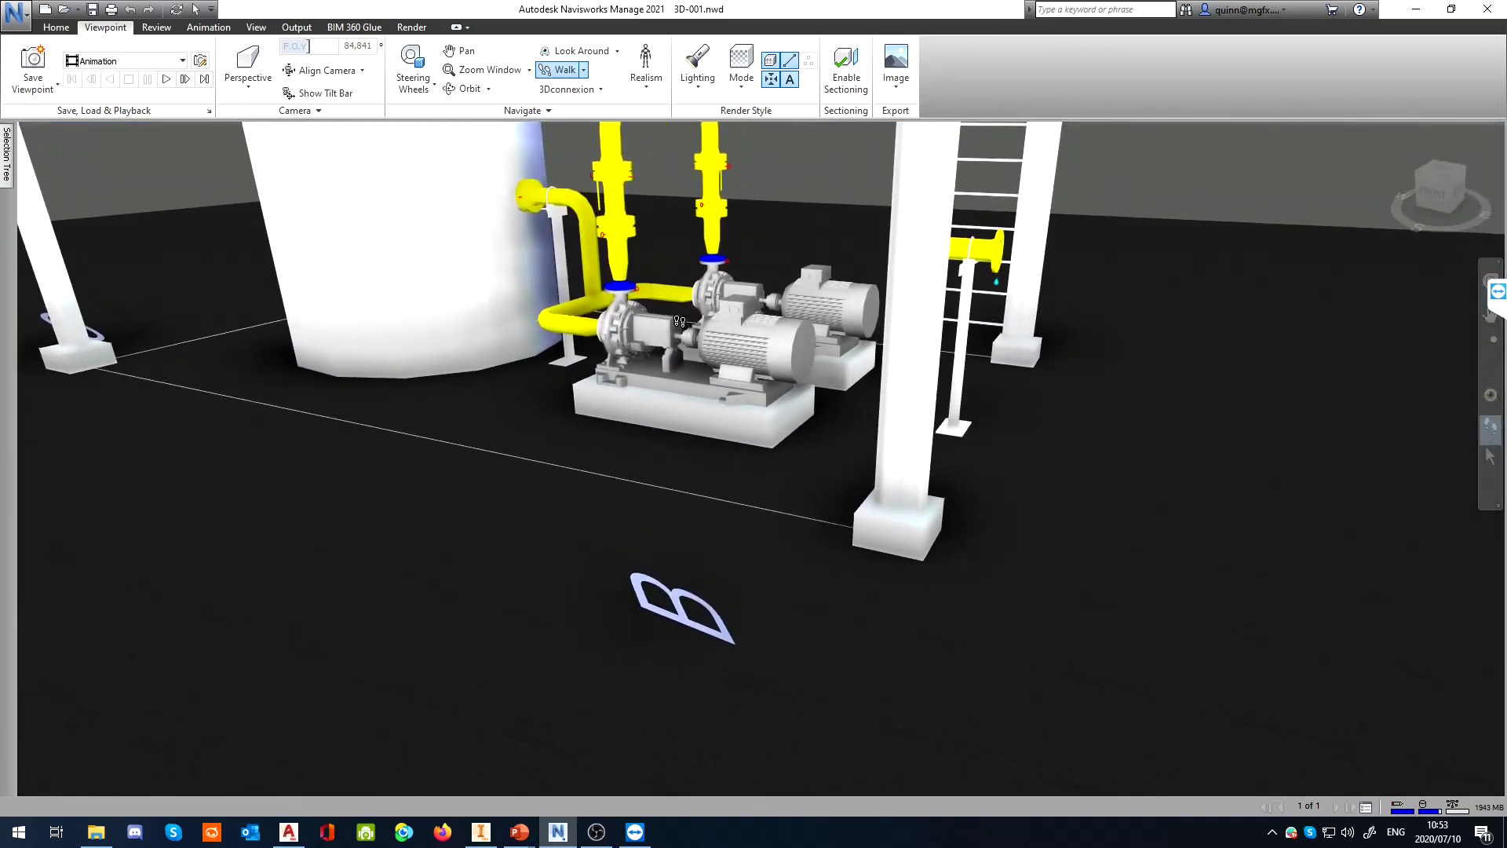
pyautogui.scroll(5, 680, 321)
pyautogui.press('Up')
pyautogui.press('Right')
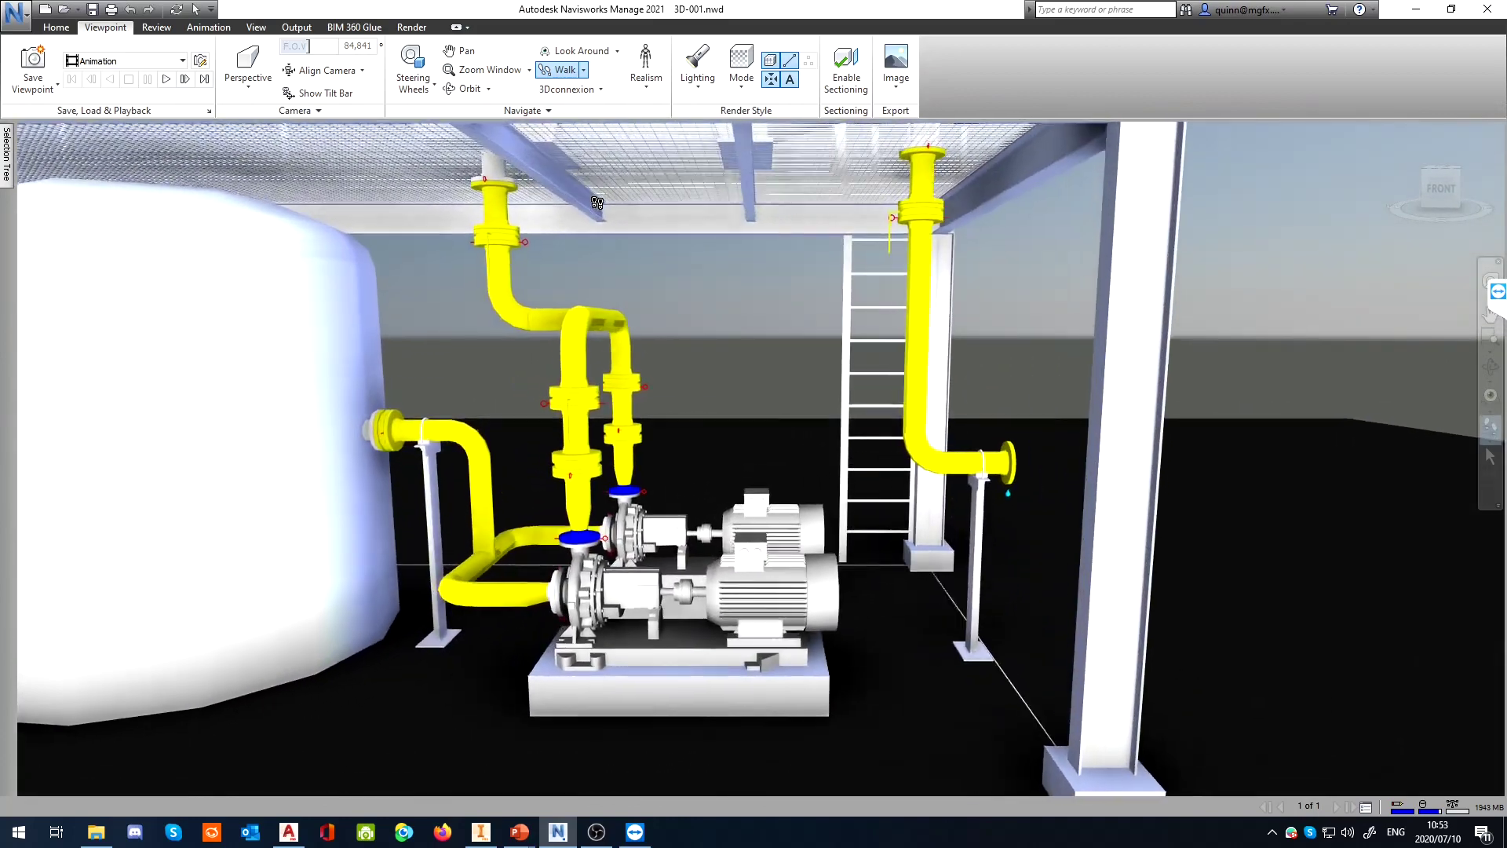
# Review the 3Dconnexion navigation modes and walk up close to the front pump
pyautogui.click(579, 90)
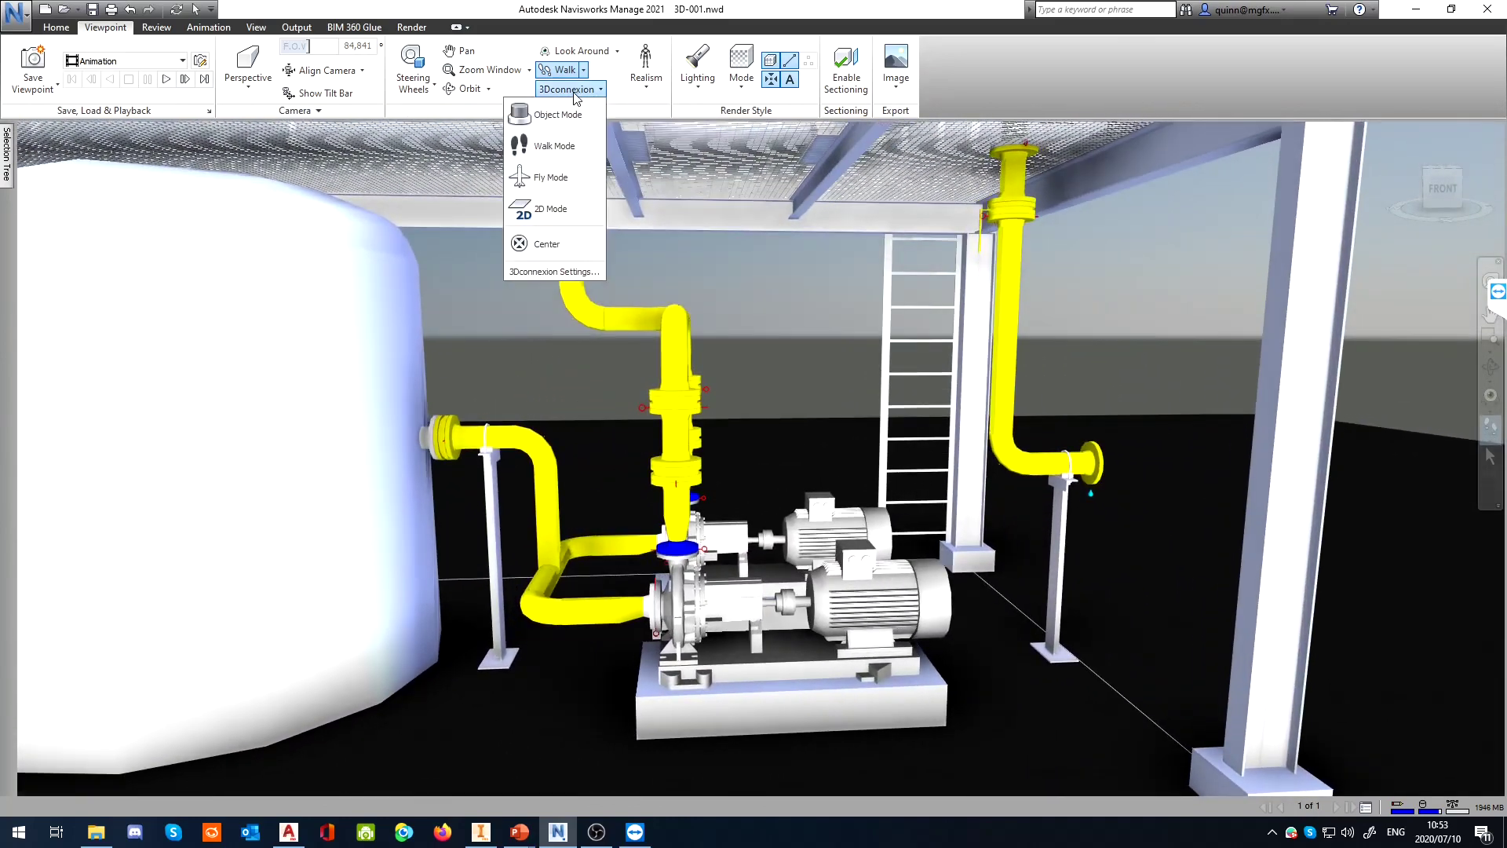
pyautogui.click(574, 93)
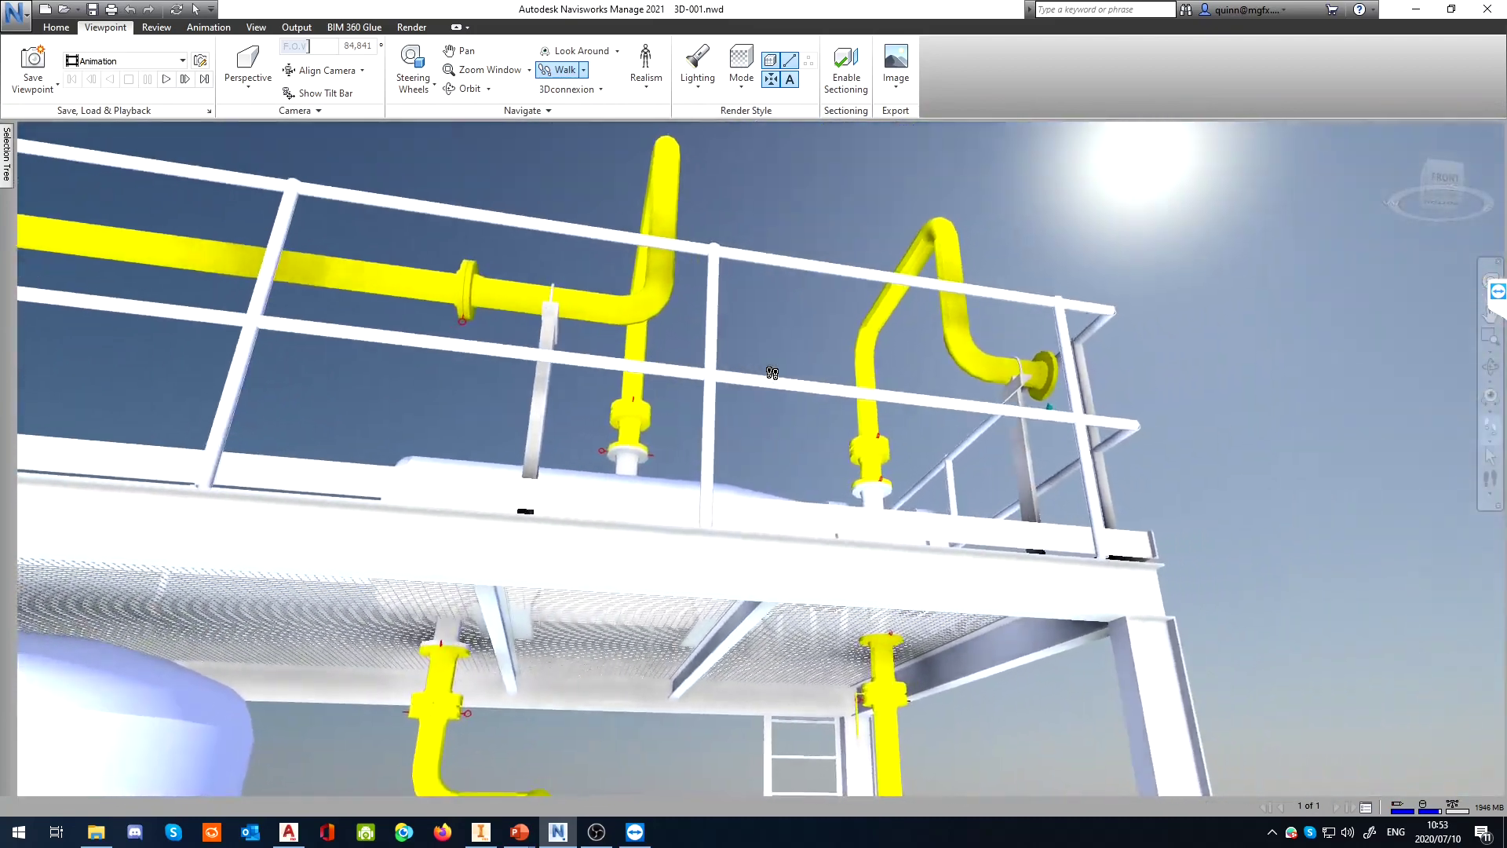
pyautogui.moveTo(772, 373); pyautogui.dragTo(672, 428)
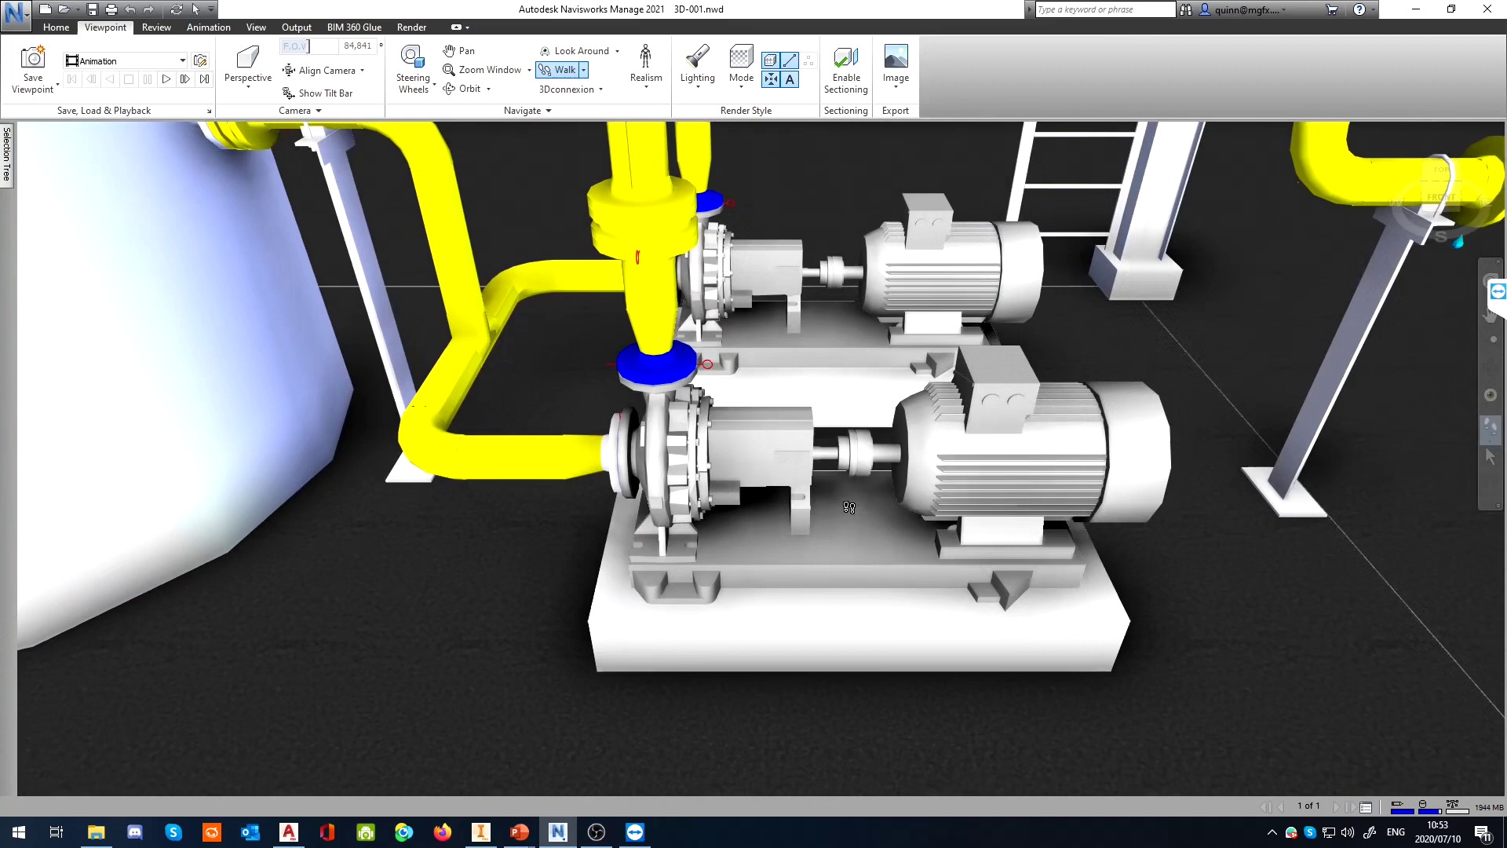
# Select the front pump while in Walk mode and review the commands available for it
pyautogui.rightClick(936, 469)
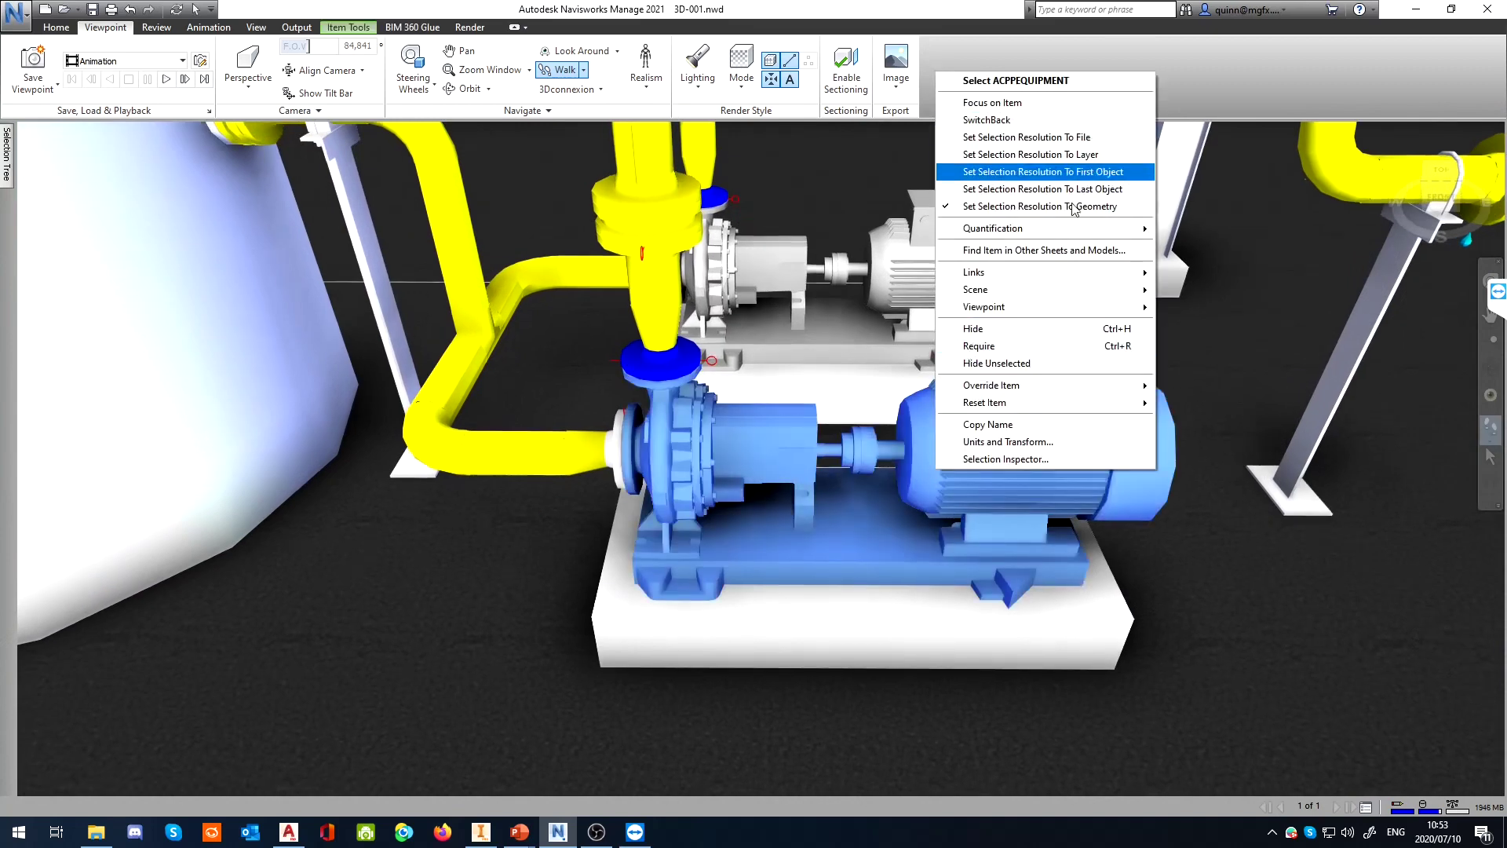
pyautogui.moveTo(1044, 271)
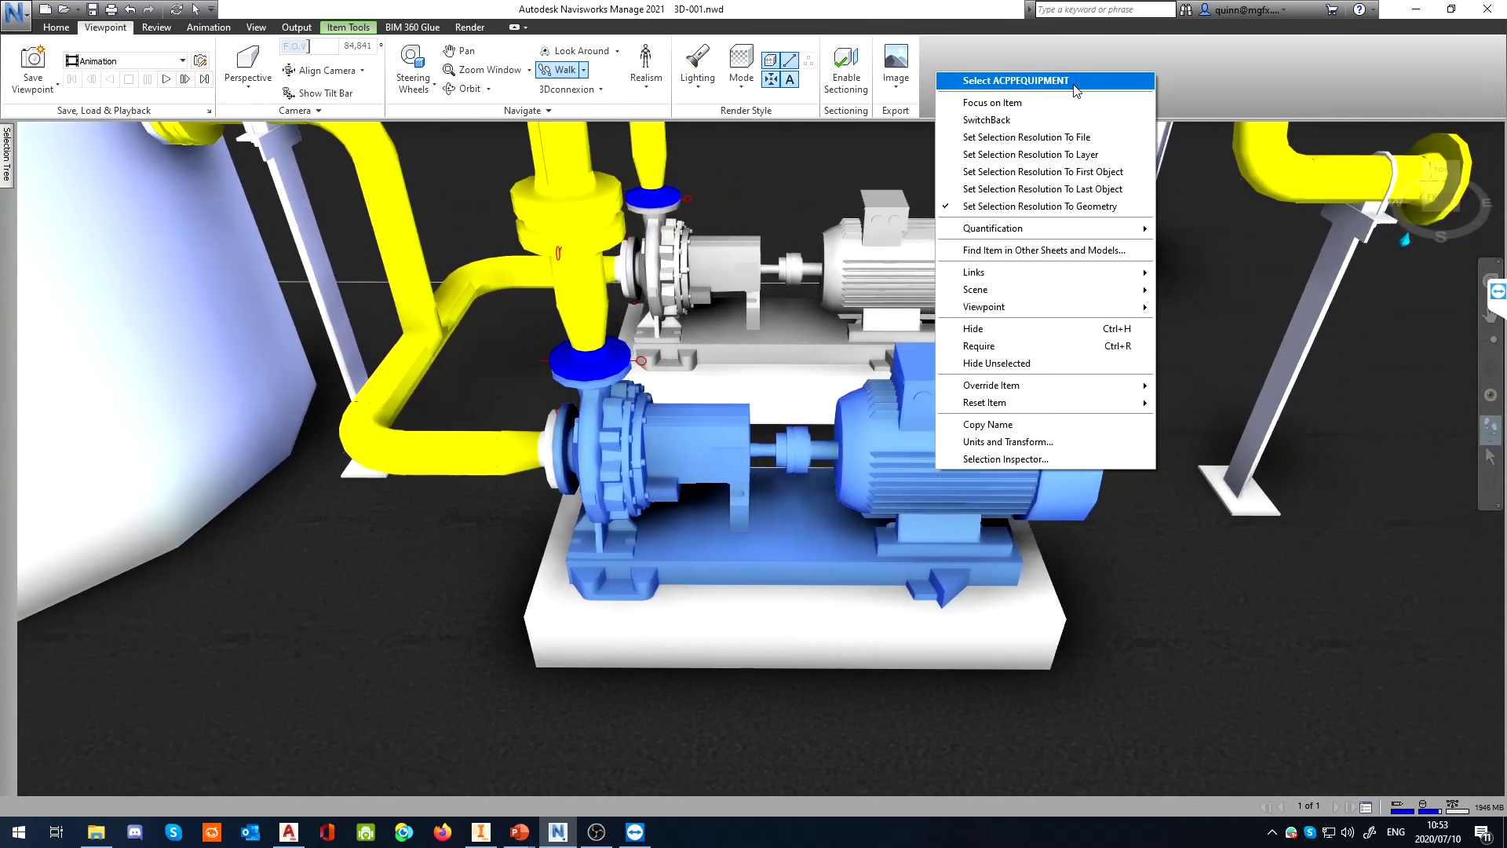
pyautogui.click(916, 76)
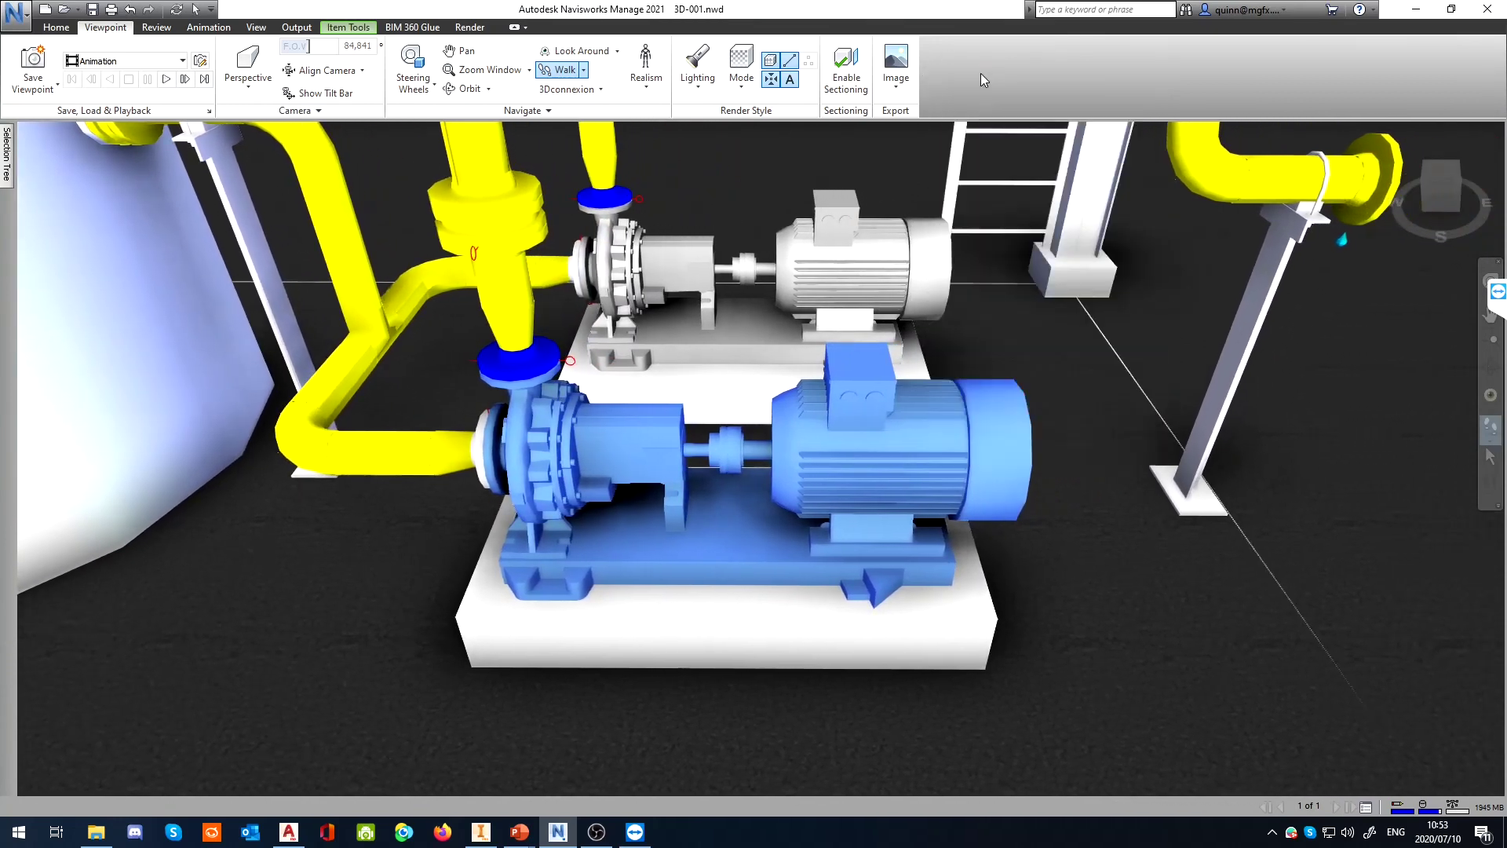
# Show the Properties window for the selected front pump
pyautogui.click(149, 30)
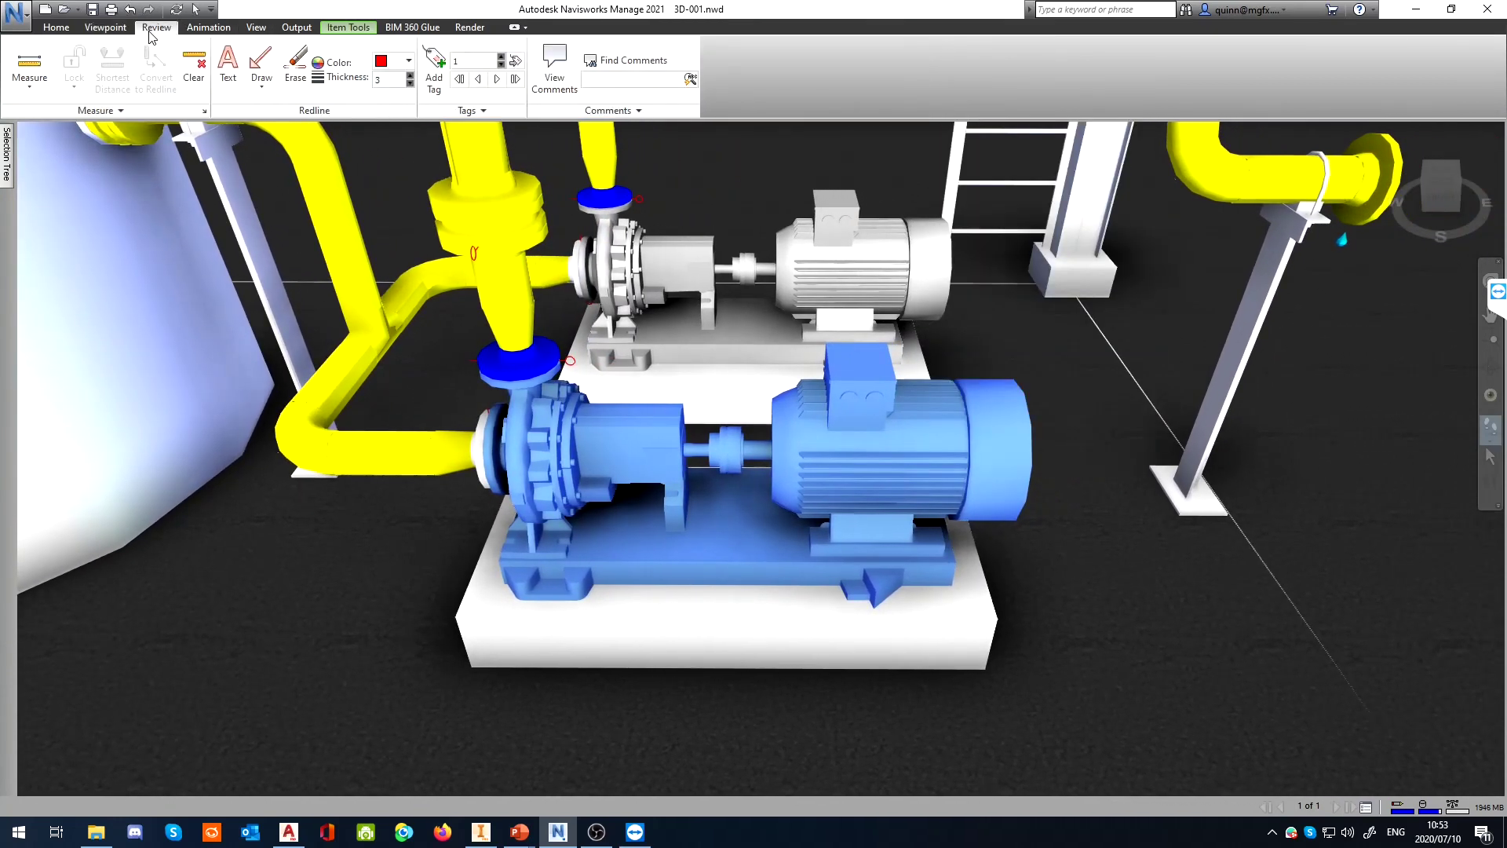
pyautogui.click(96, 28)
pyautogui.click(56, 28)
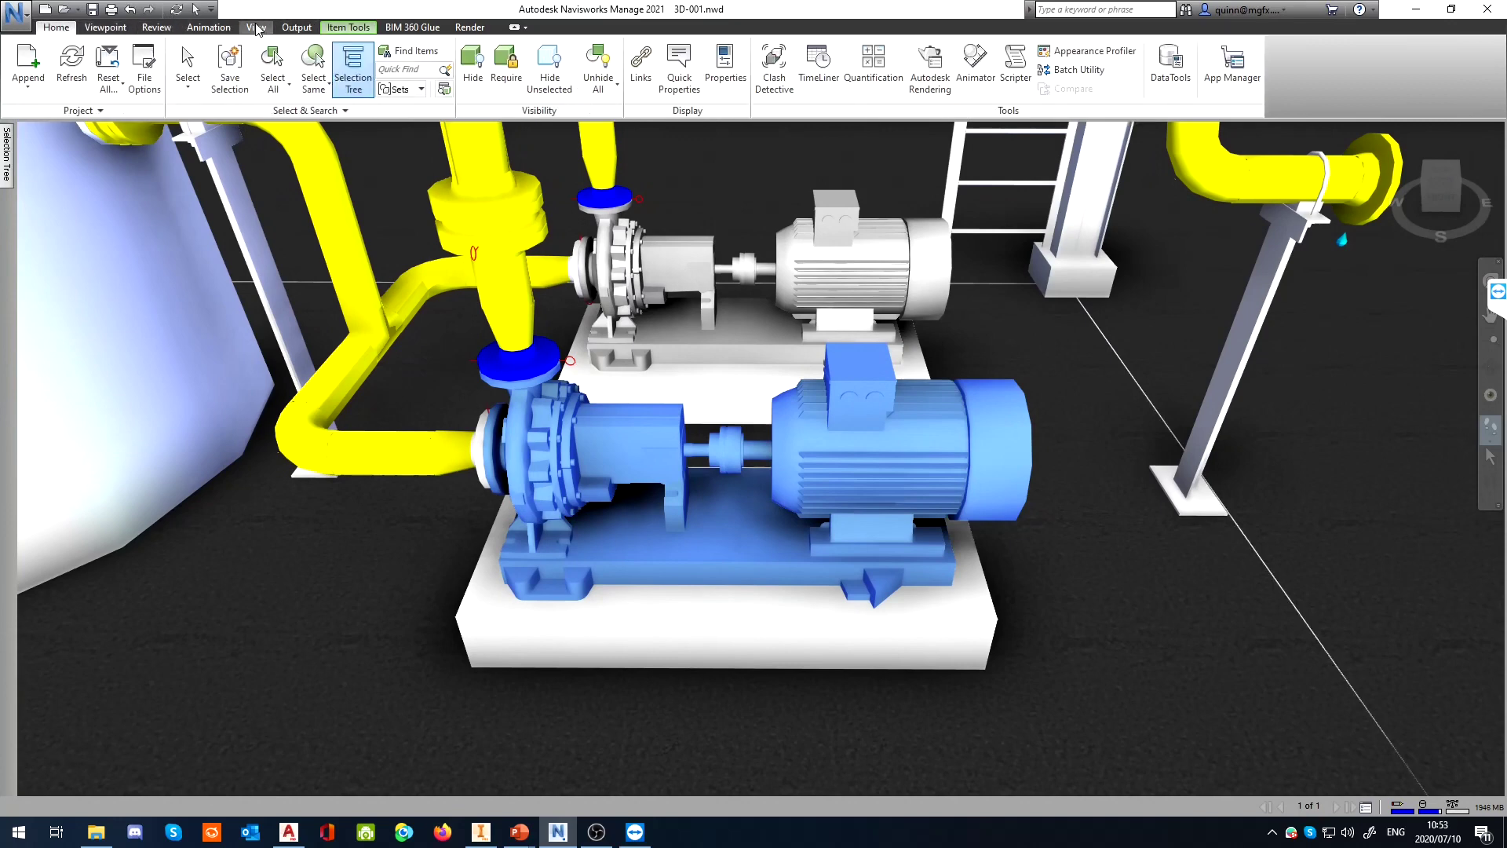
pyautogui.click(256, 28)
pyautogui.click(156, 27)
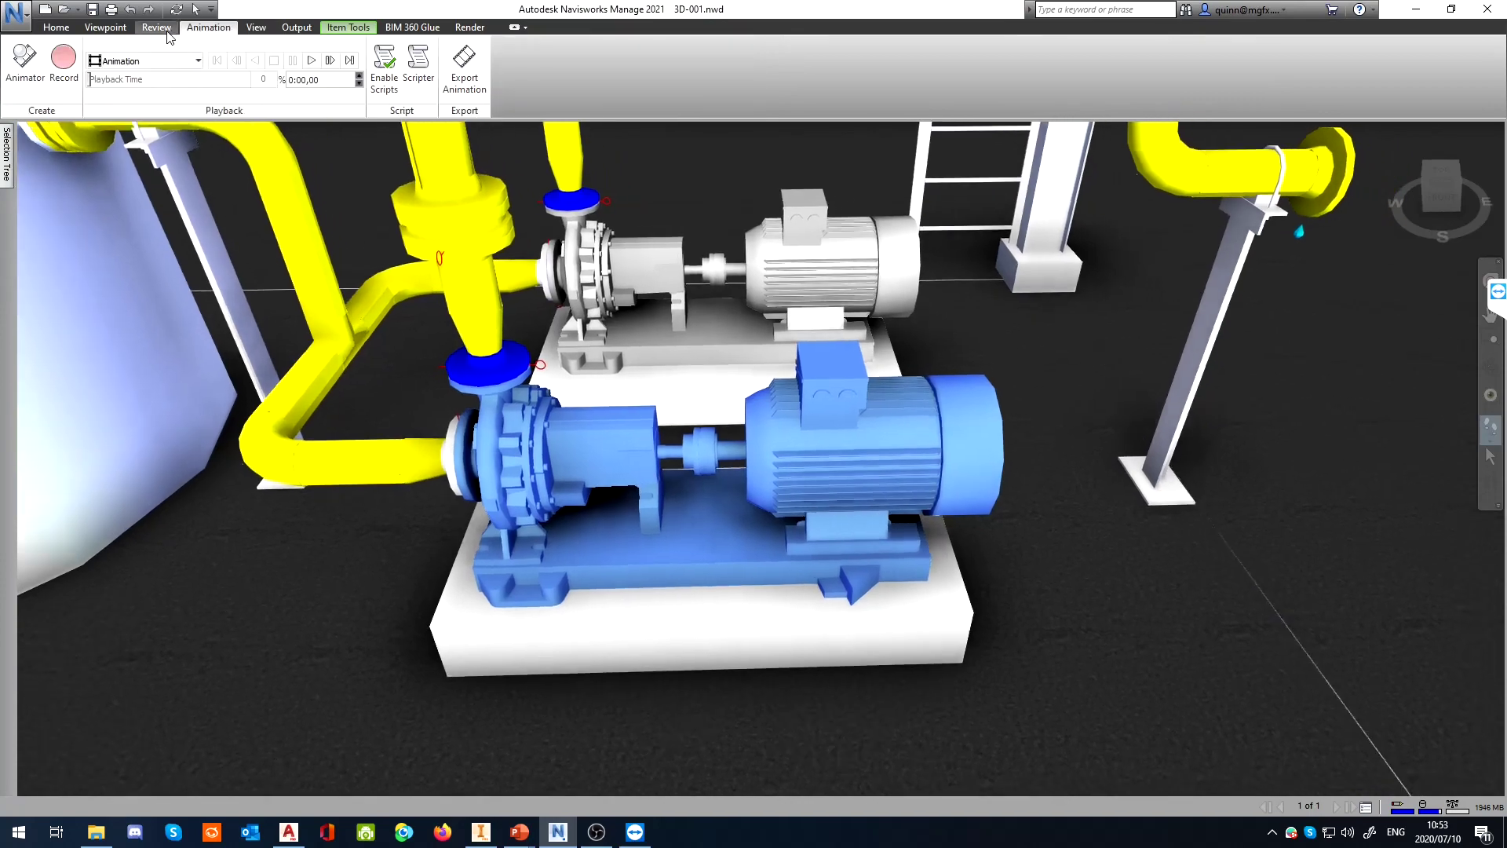
pyautogui.click(105, 28)
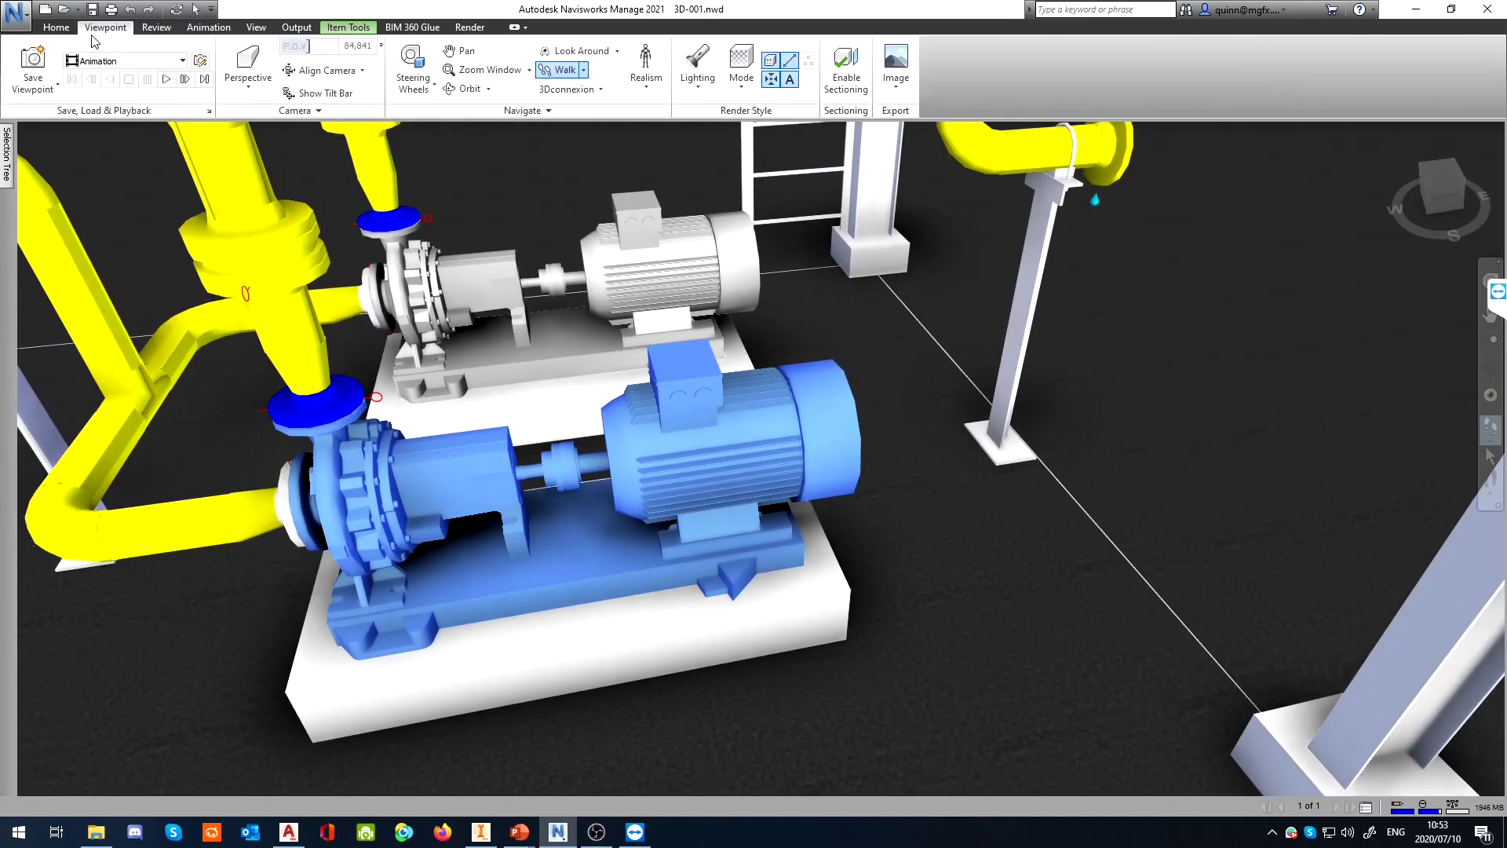
pyautogui.click(56, 28)
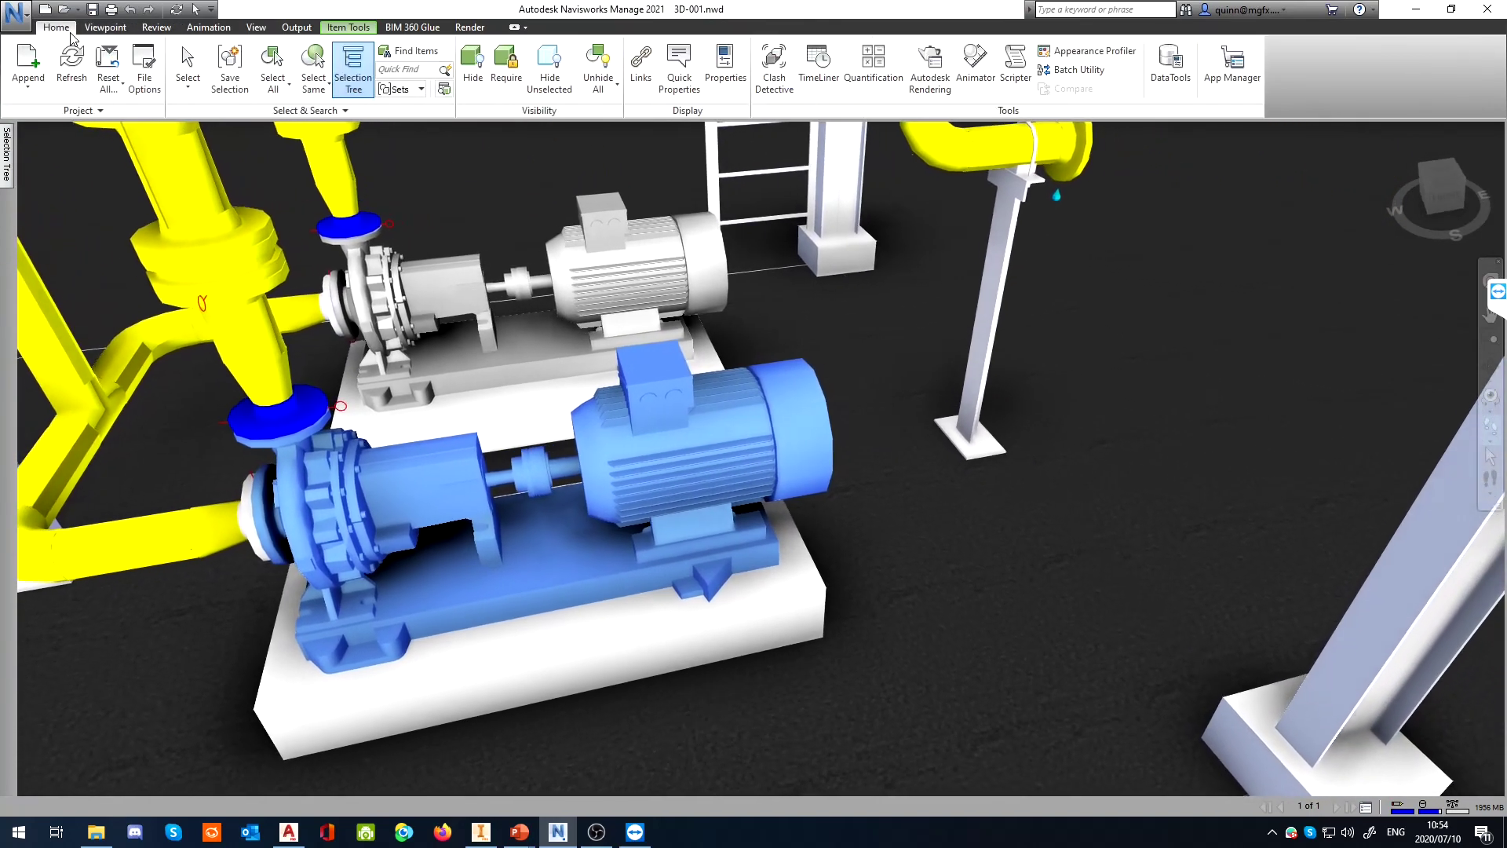
pyautogui.click(725, 67)
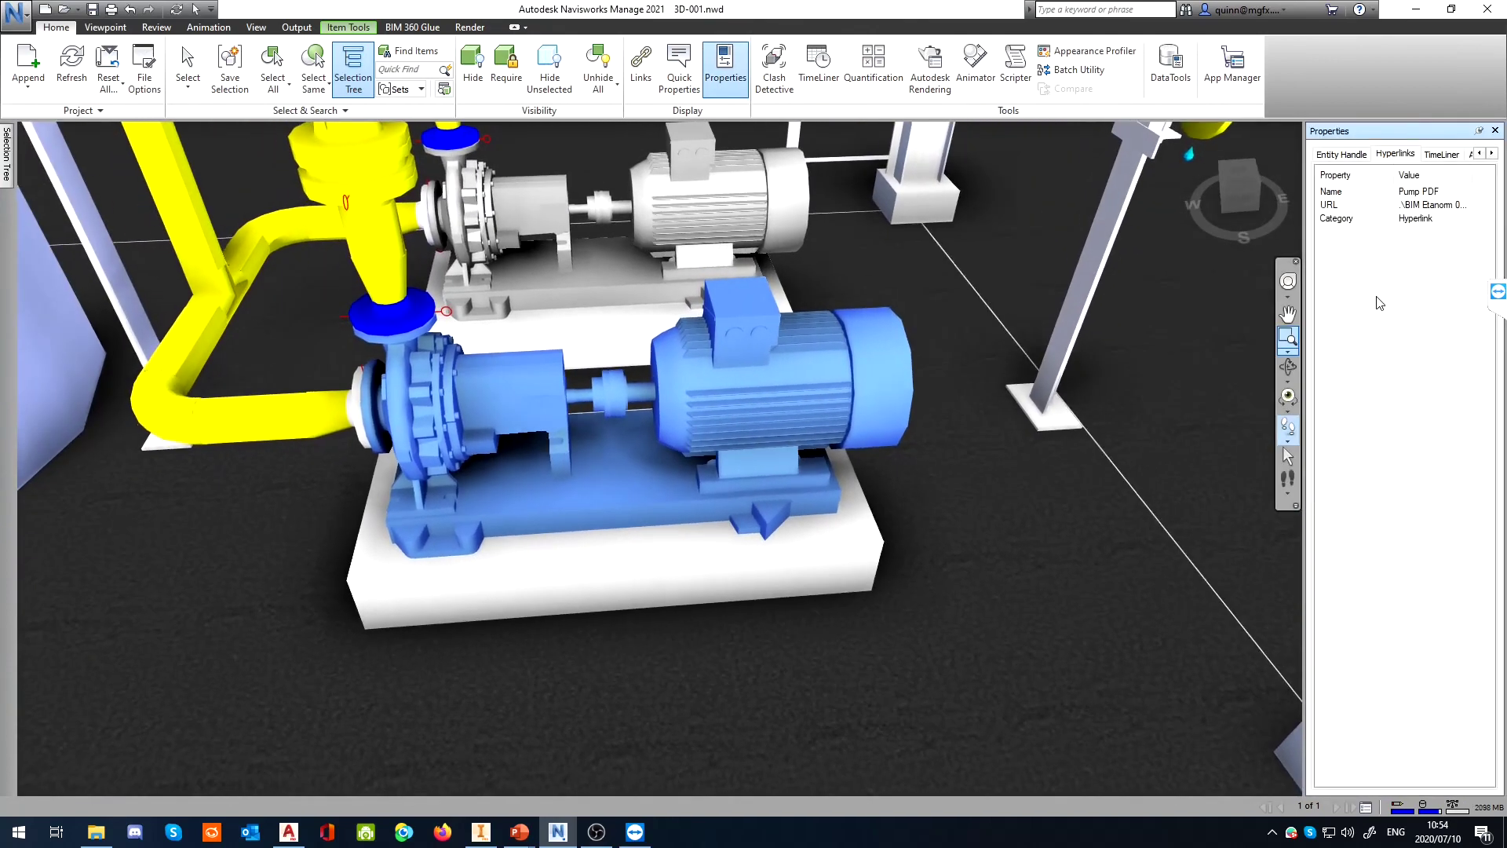
# Walk to the vertical tank beneath the platform and select it to show its item properties
pyautogui.moveTo(839, 352); pyautogui.dragTo(898, 336)
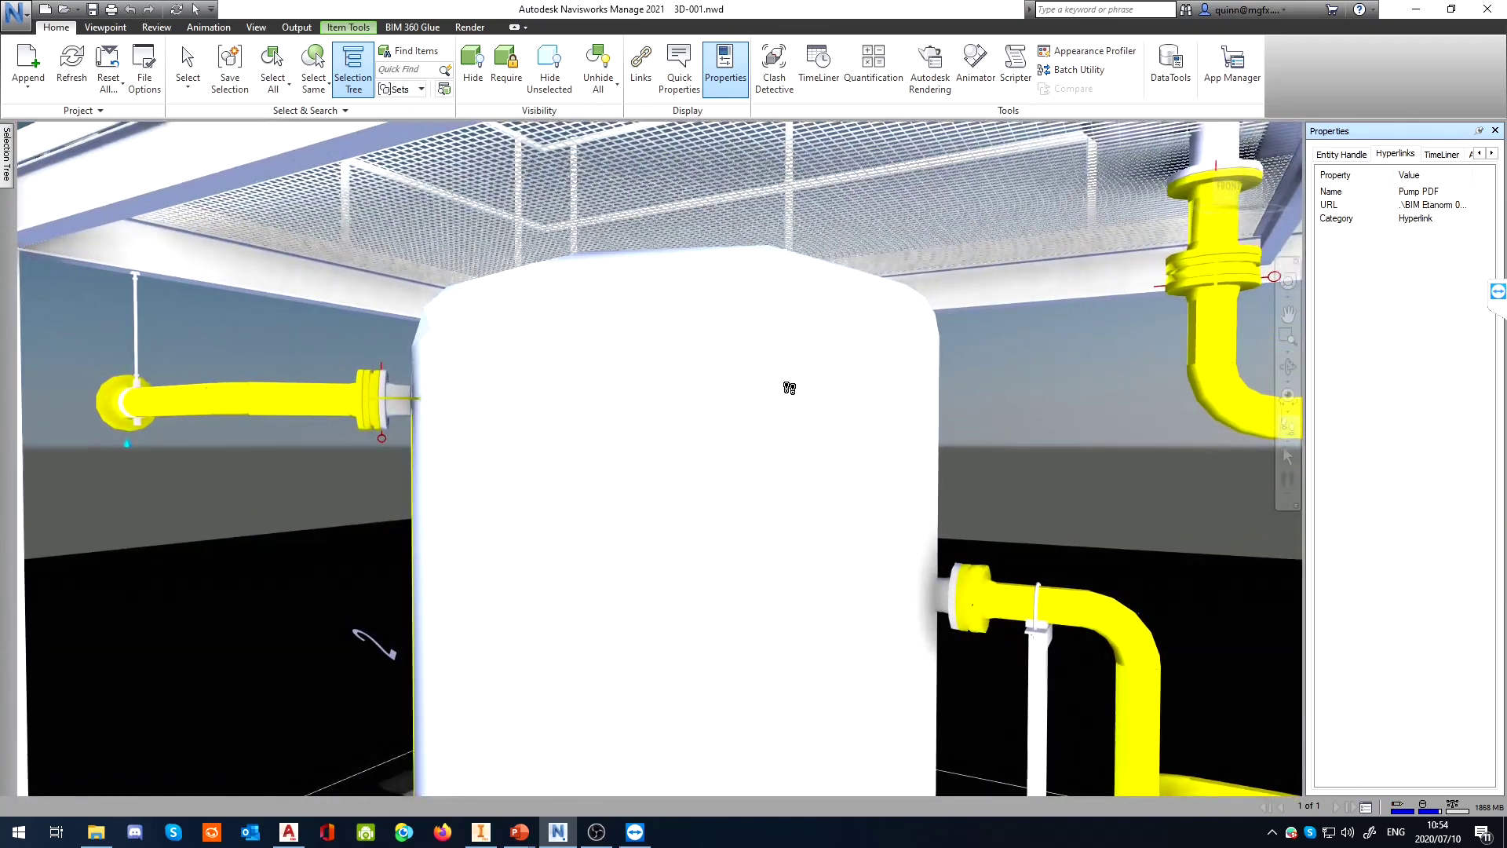
pyautogui.rightClick(733, 415)
pyautogui.click(1426, 340)
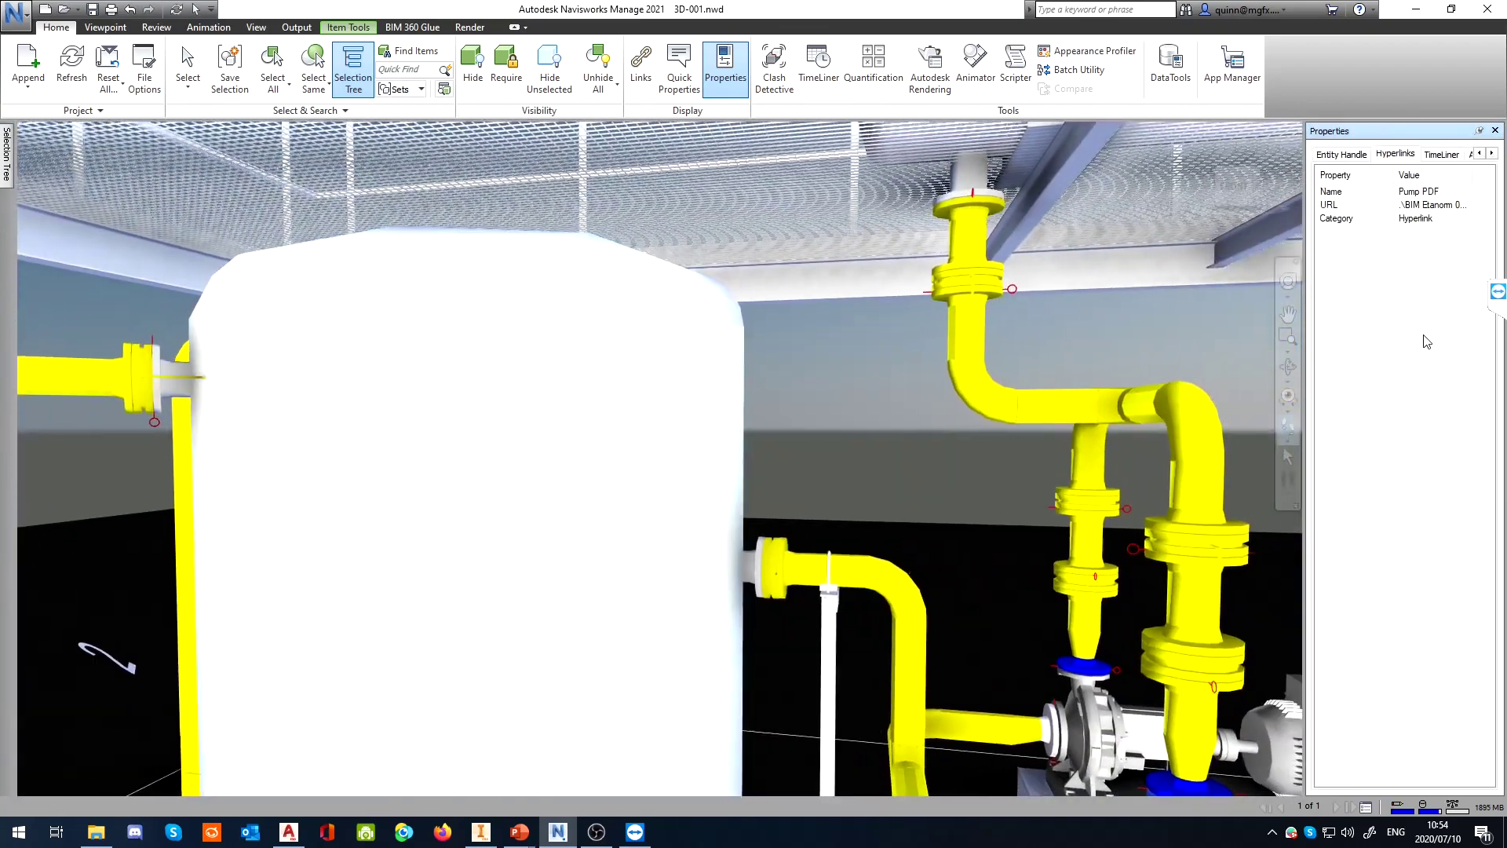
pyautogui.rightClick(646, 420)
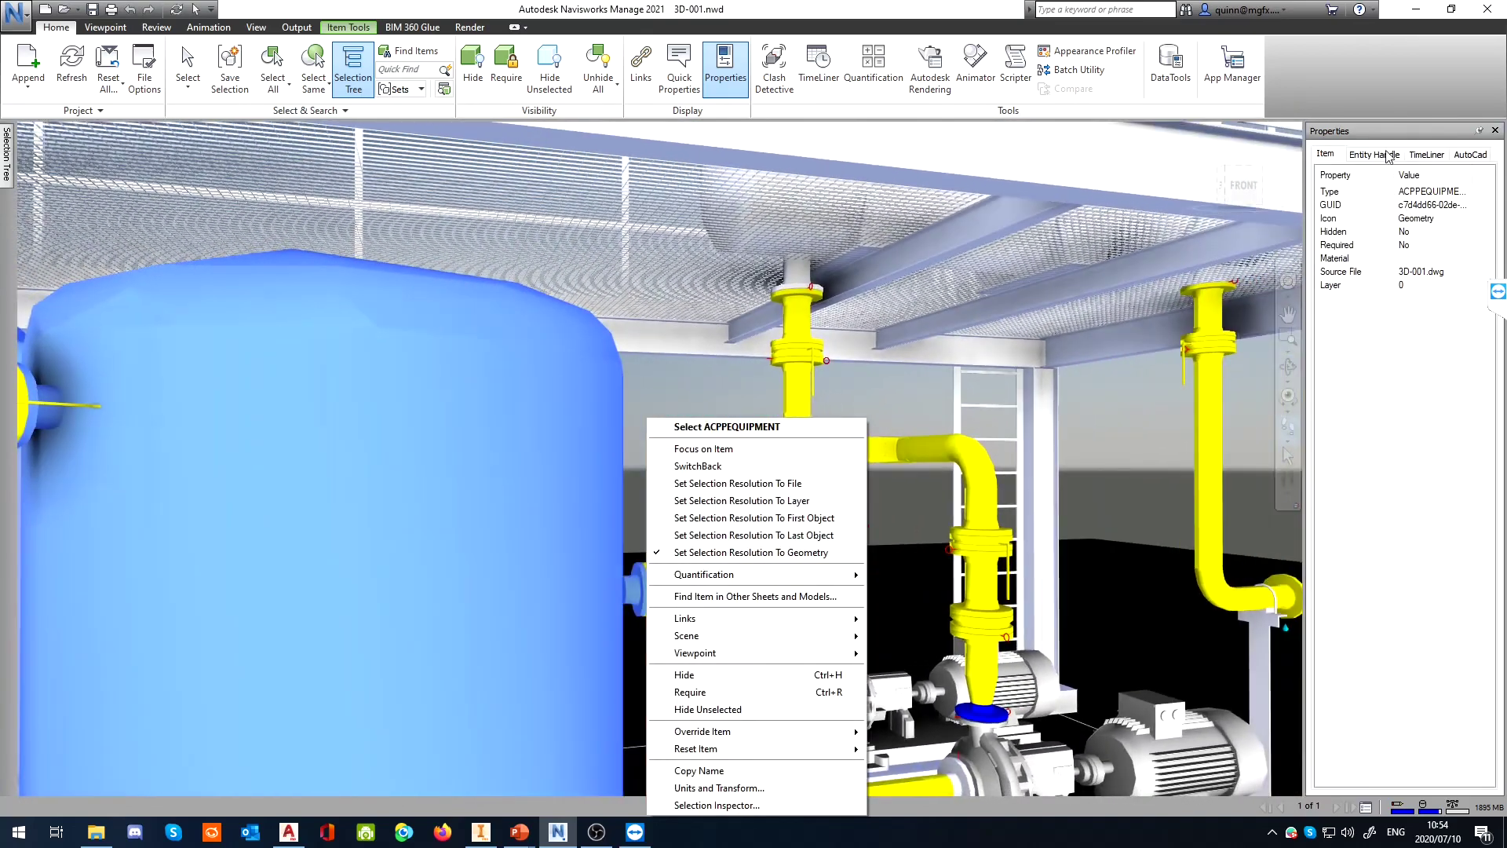
# Inspect the AutoCad properties of the front pump, including its class, tag, size and pressure class
pyautogui.click(1388, 155)
pyautogui.click(1454, 156)
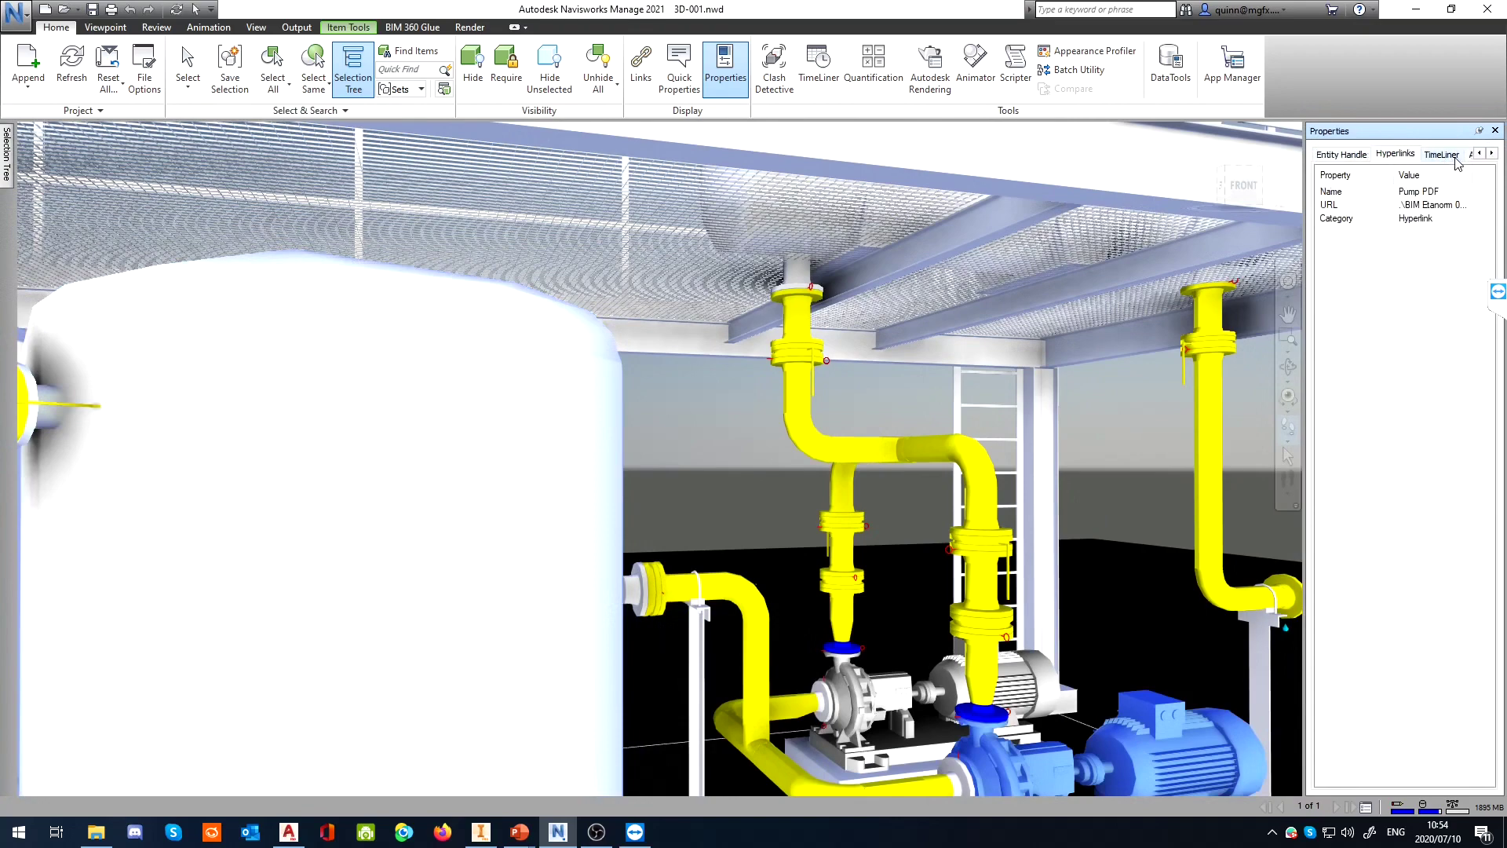
pyautogui.click(1472, 156)
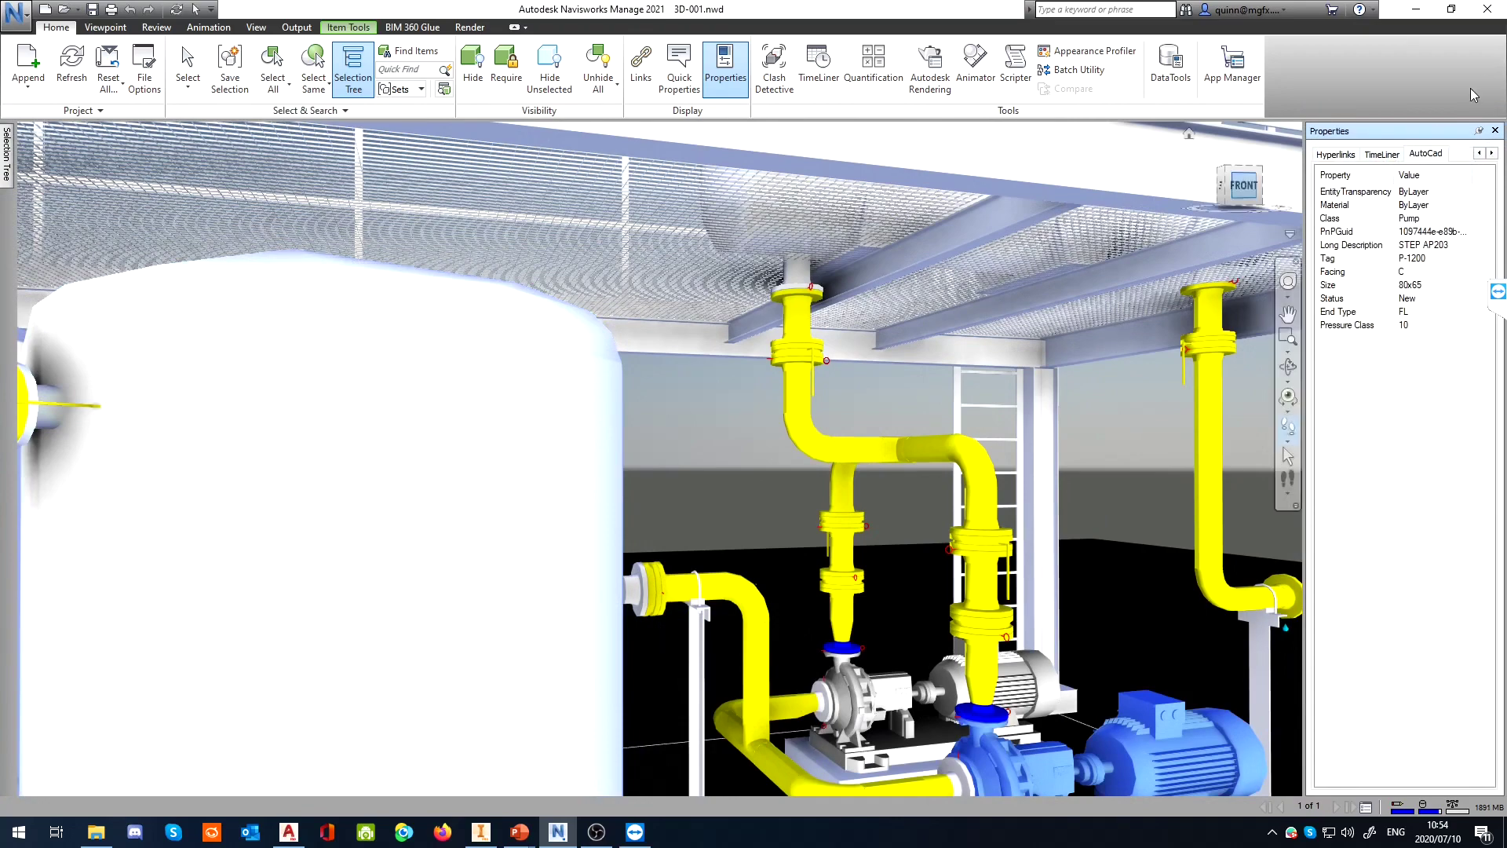
# Close the Properties window, walk around to the ladder side of the platform, and clear the pump selection
pyautogui.click(1495, 130)
pyautogui.moveTo(800, 475); pyautogui.dragTo(722, 321)
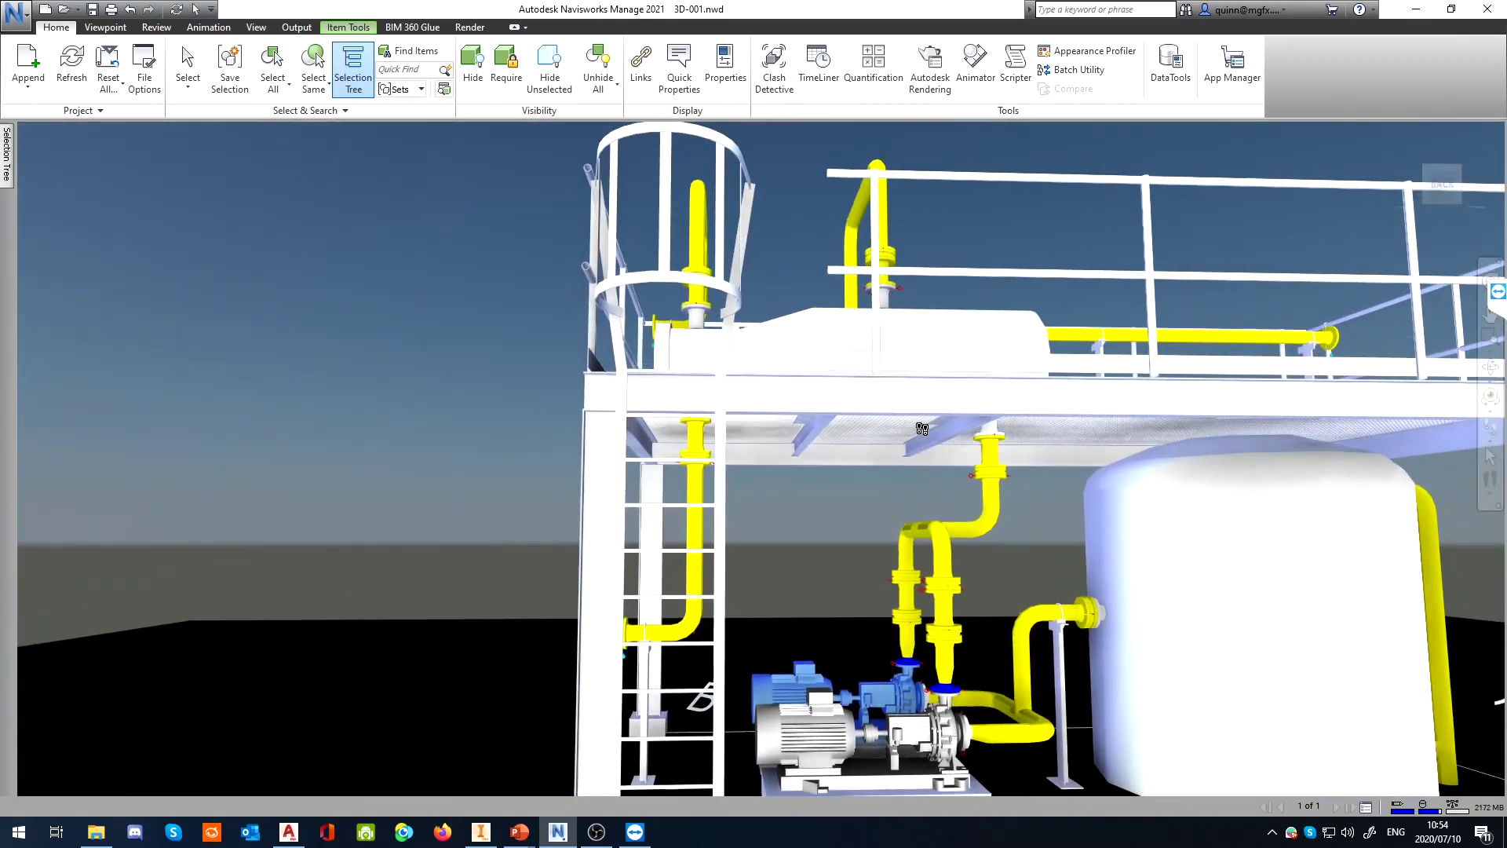
pyautogui.moveTo(943, 453); pyautogui.dragTo(941, 448)
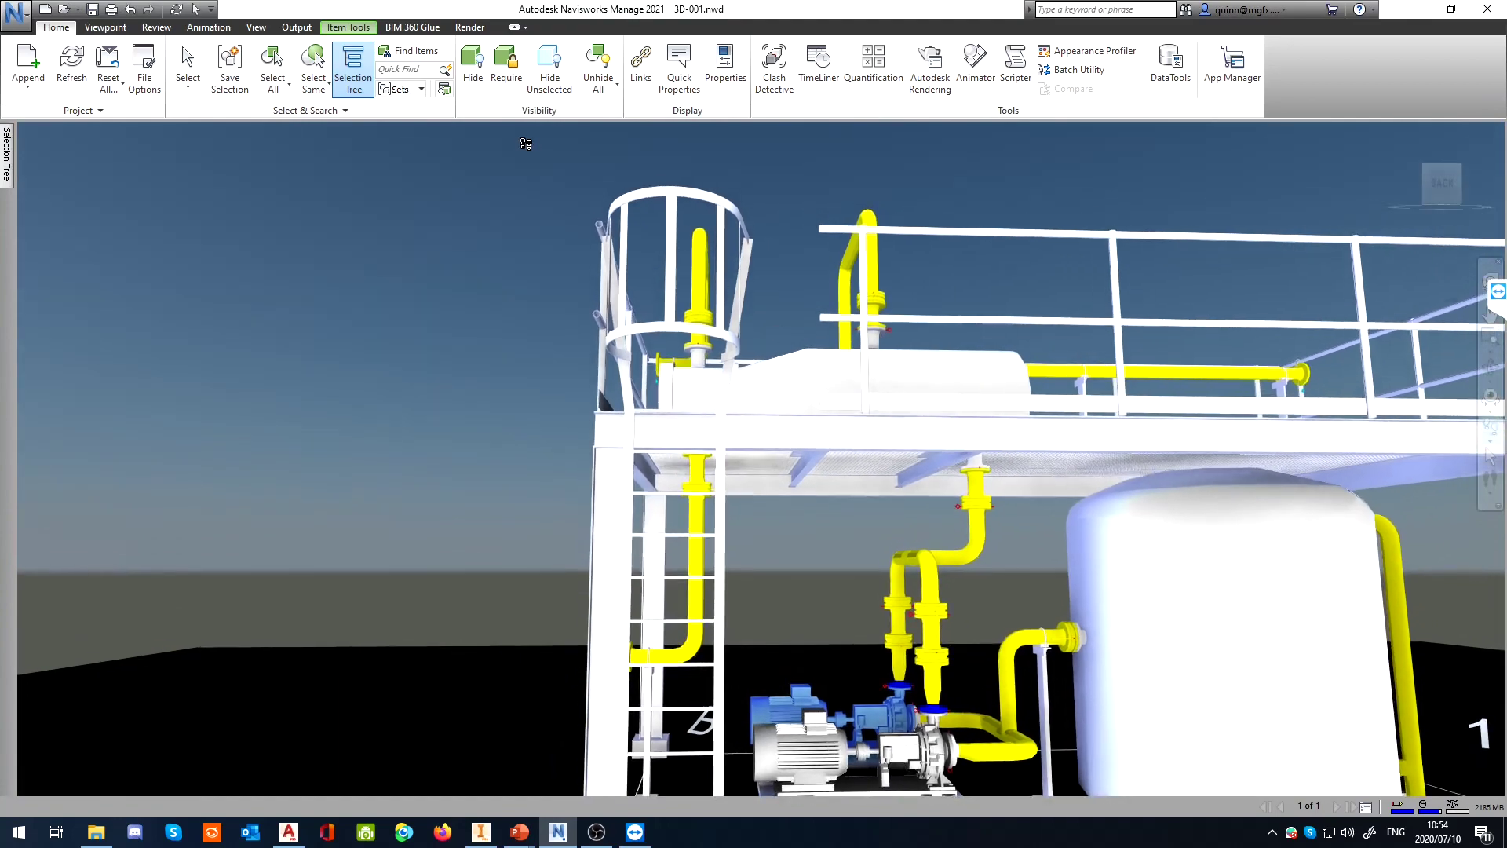
pyautogui.moveTo(821, 311); pyautogui.dragTo(861, 234)
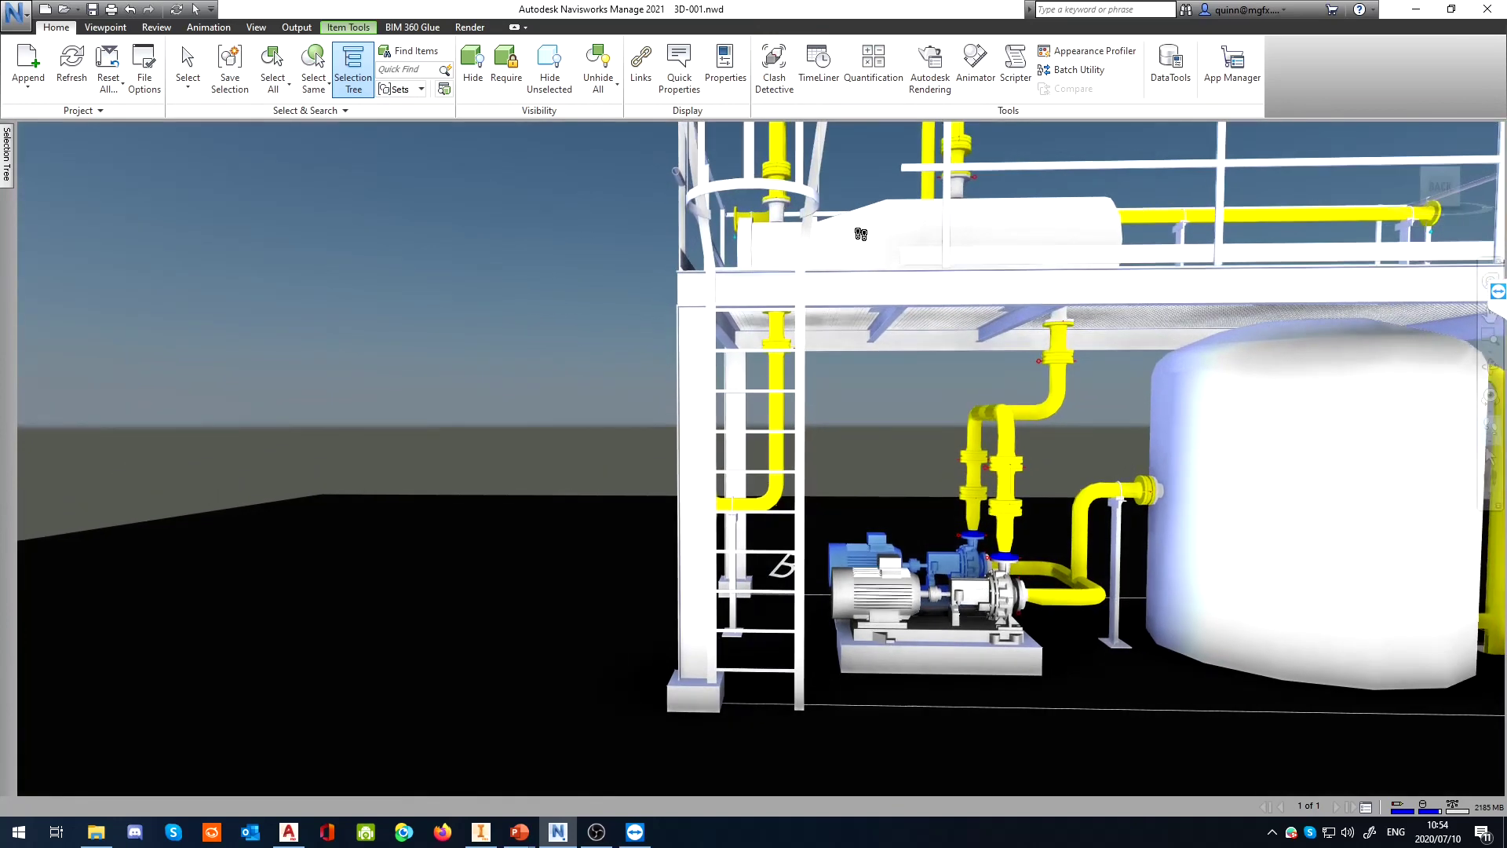
pyautogui.press('Escape')
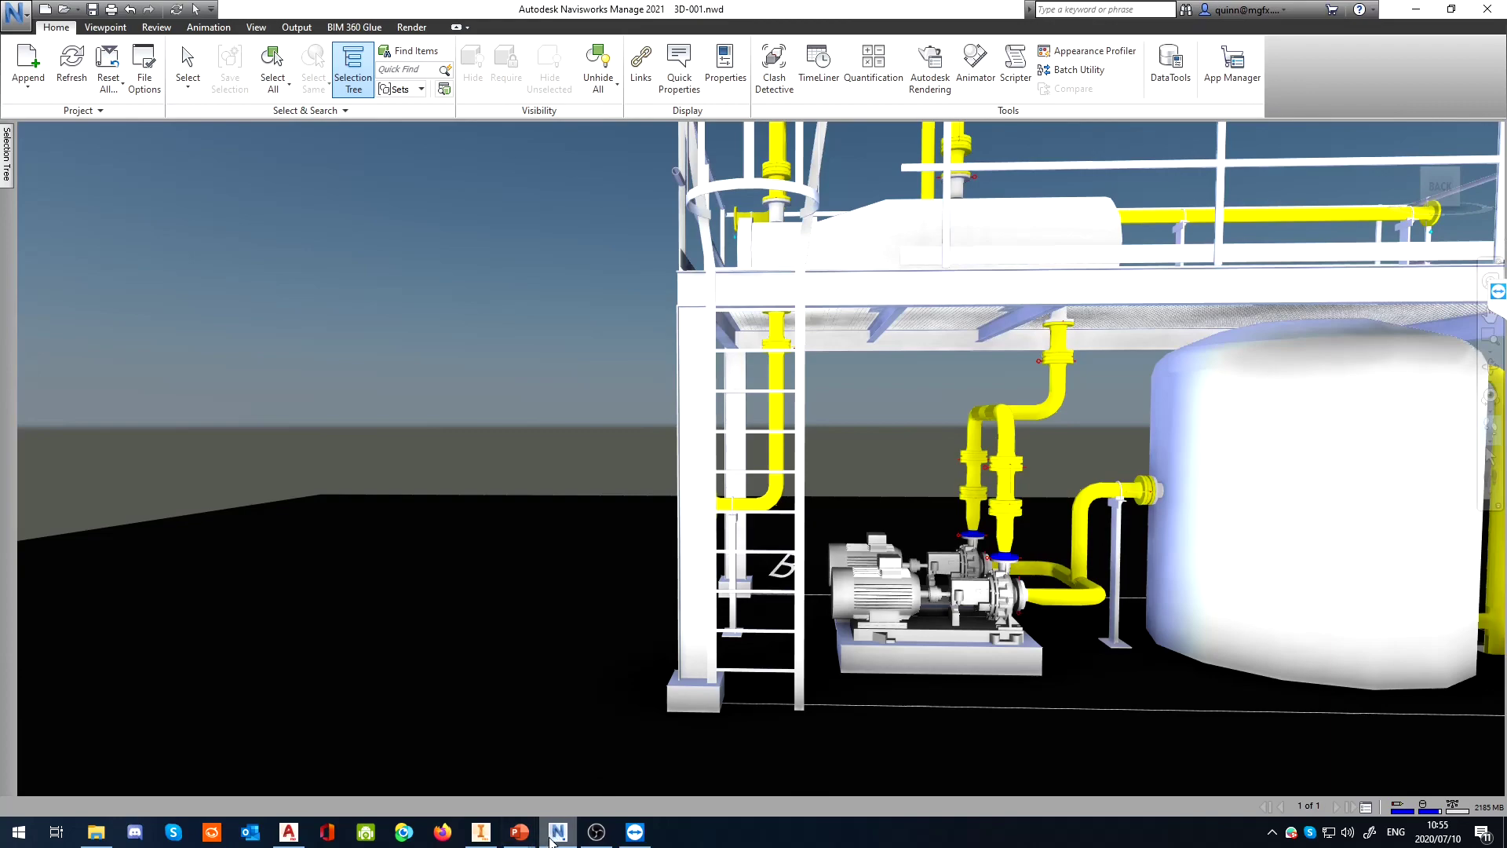
# Switch to the PowerPoint slide show and review the Tips and tricks slide
pyautogui.moveTo(552, 840)
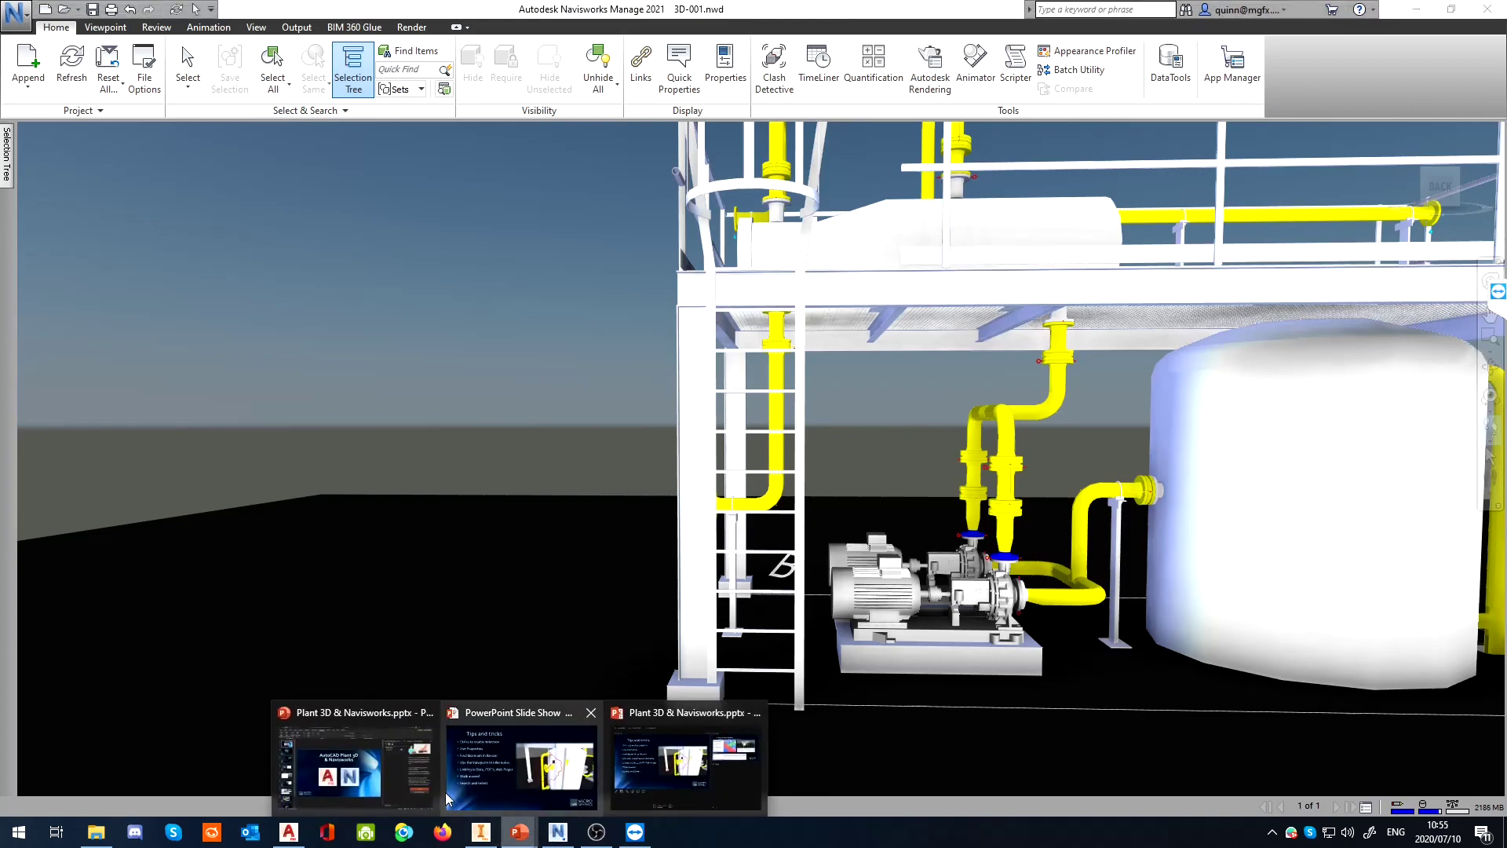
pyautogui.click(463, 763)
pyautogui.click(582, 567)
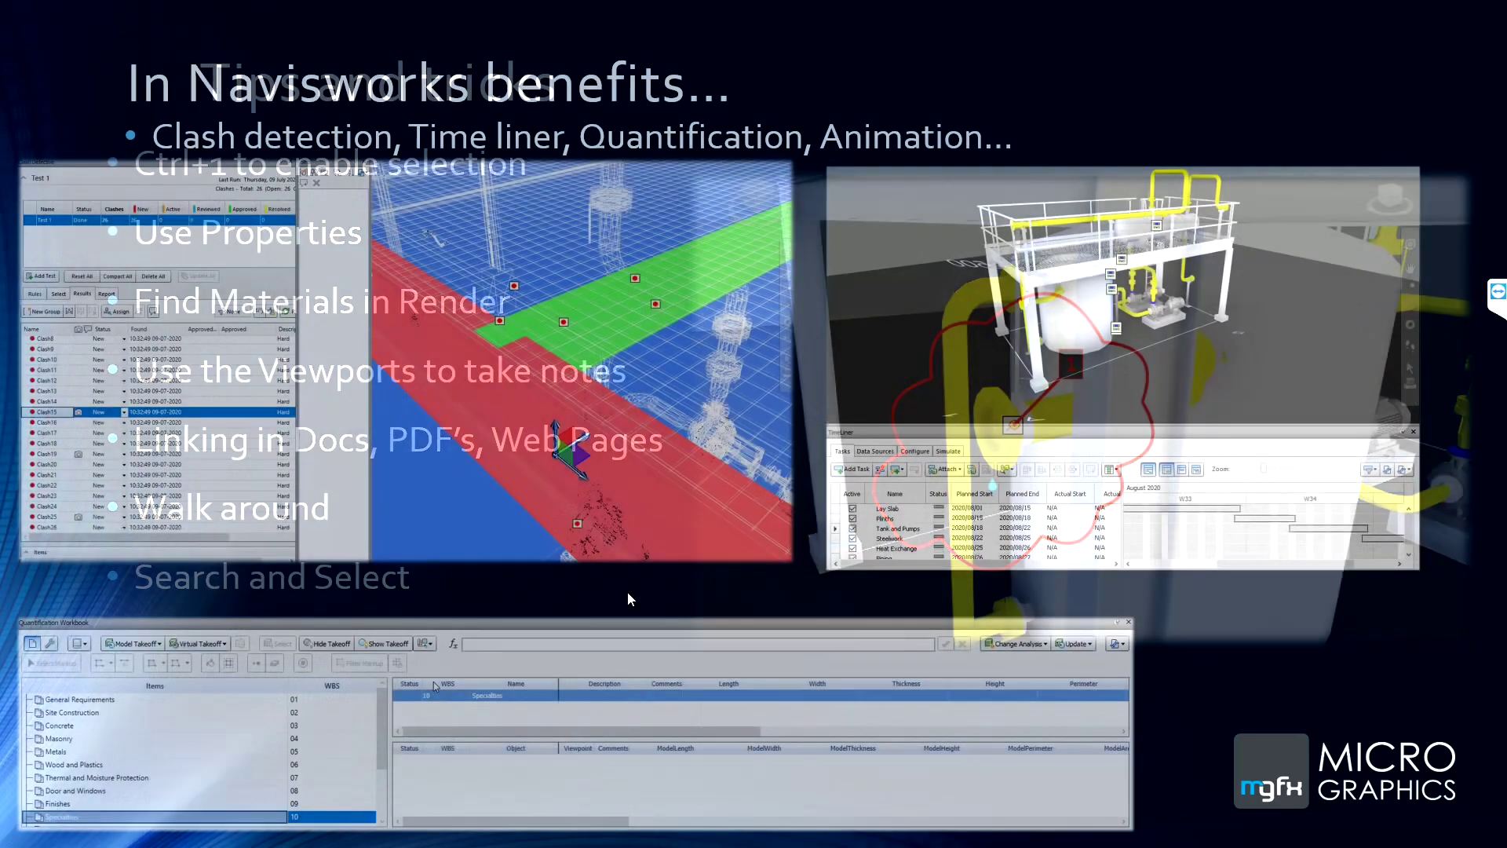
pyautogui.rightClick(628, 590)
pyautogui.click(709, 252)
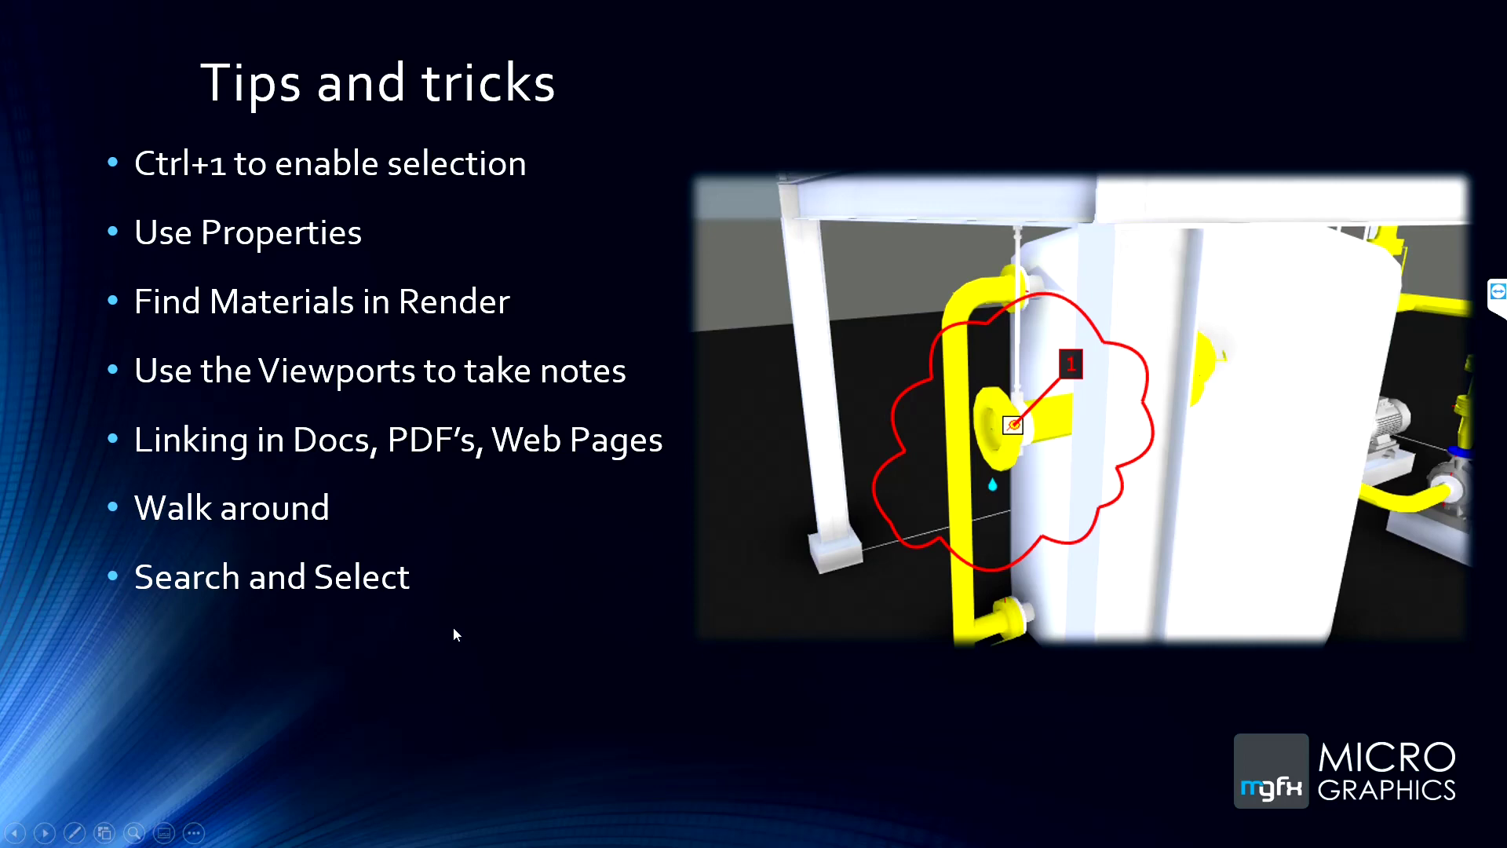
# Switch back to Navisworks, collapse layer 0 in the Selection Tree, and select that layer to see which items it contains
pyautogui.hotkey('alt', 'Tab')
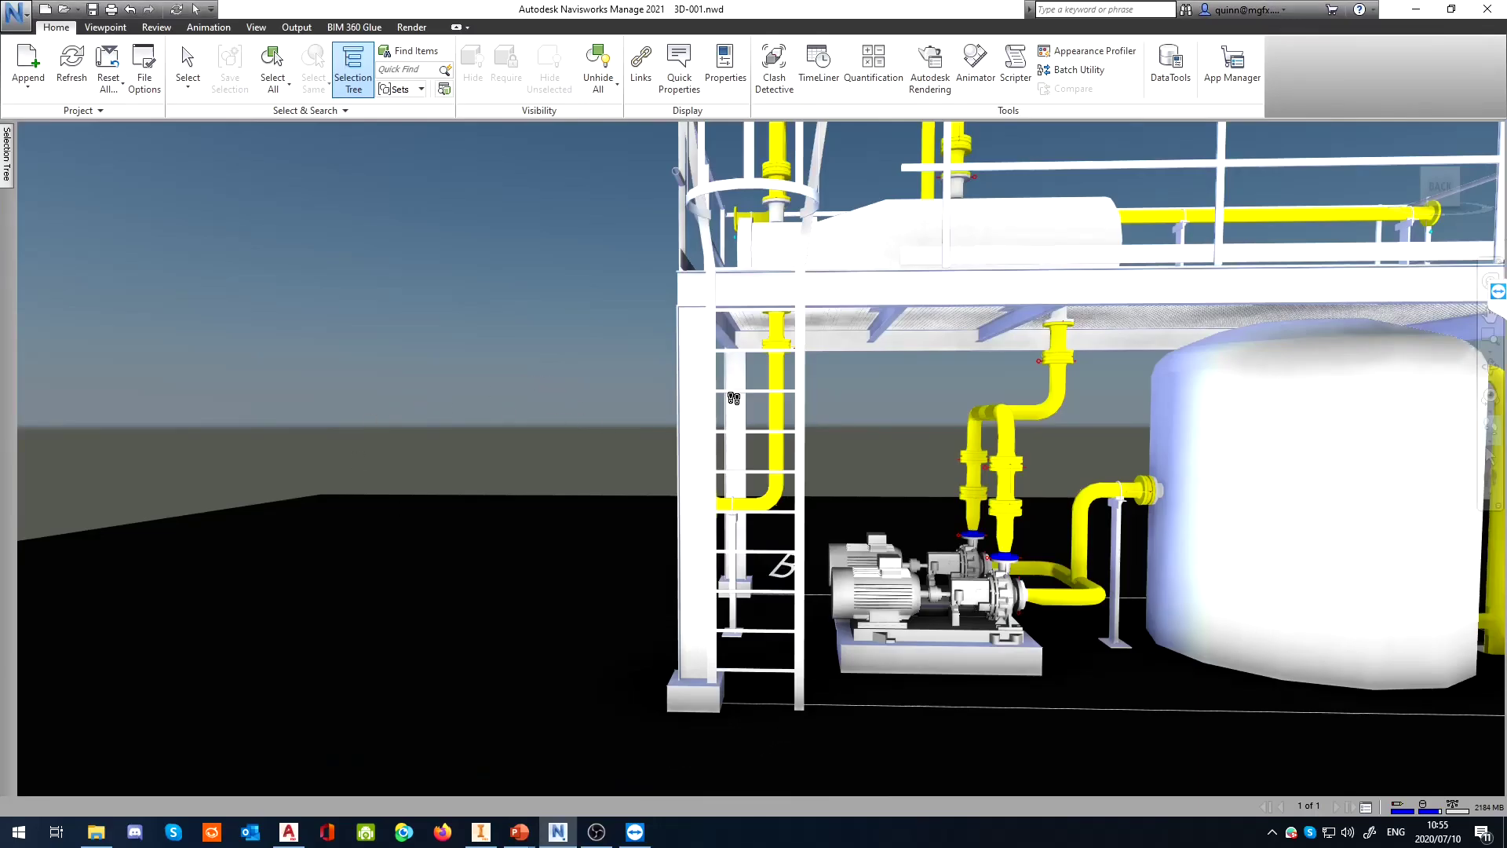
pyautogui.moveTo(812, 415); pyautogui.dragTo(1033, 452, button='middle')
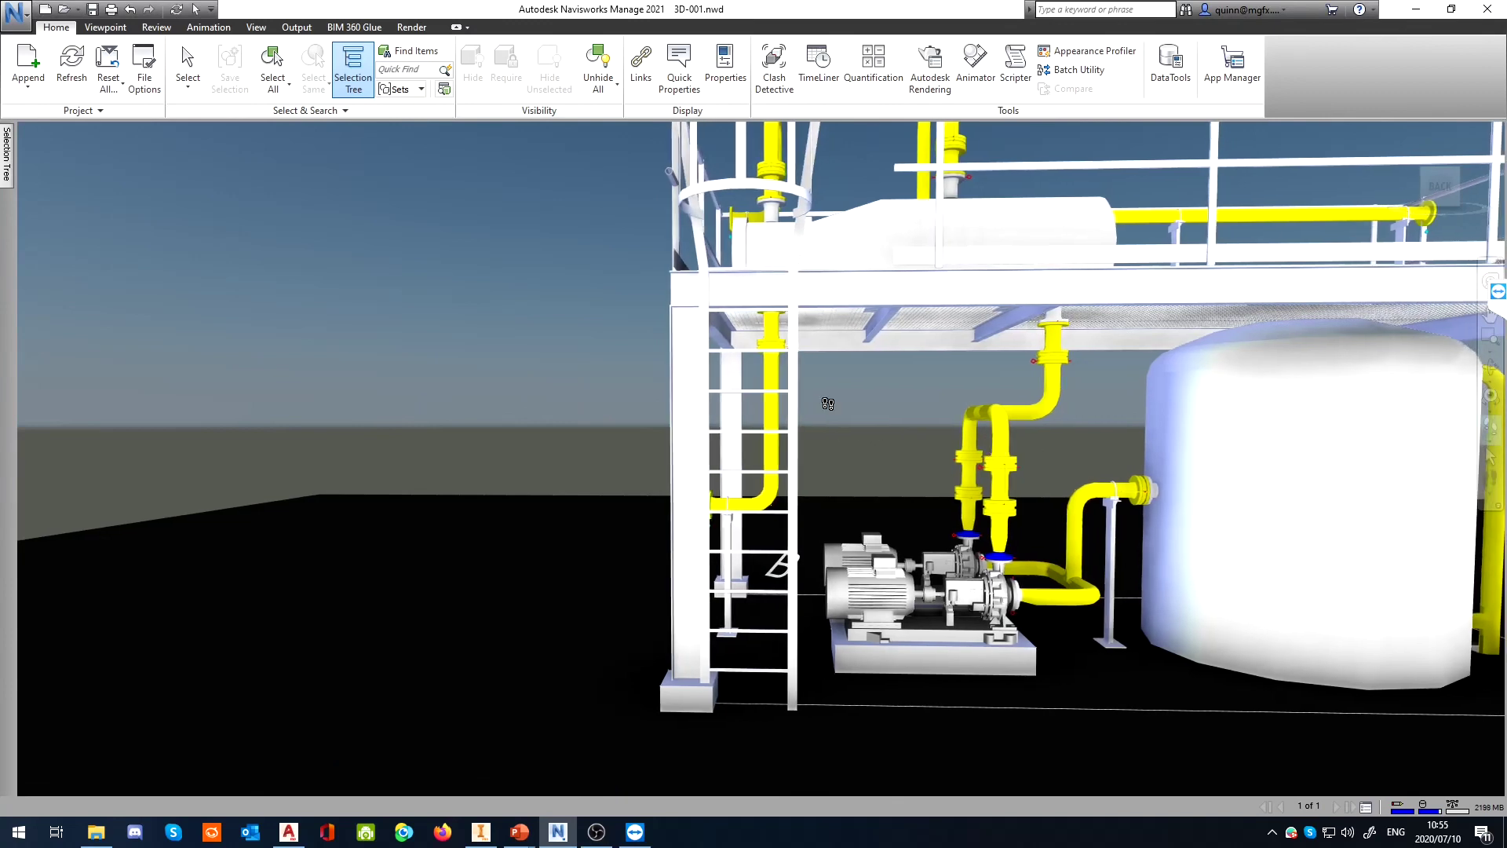
pyautogui.moveTo(9, 157)
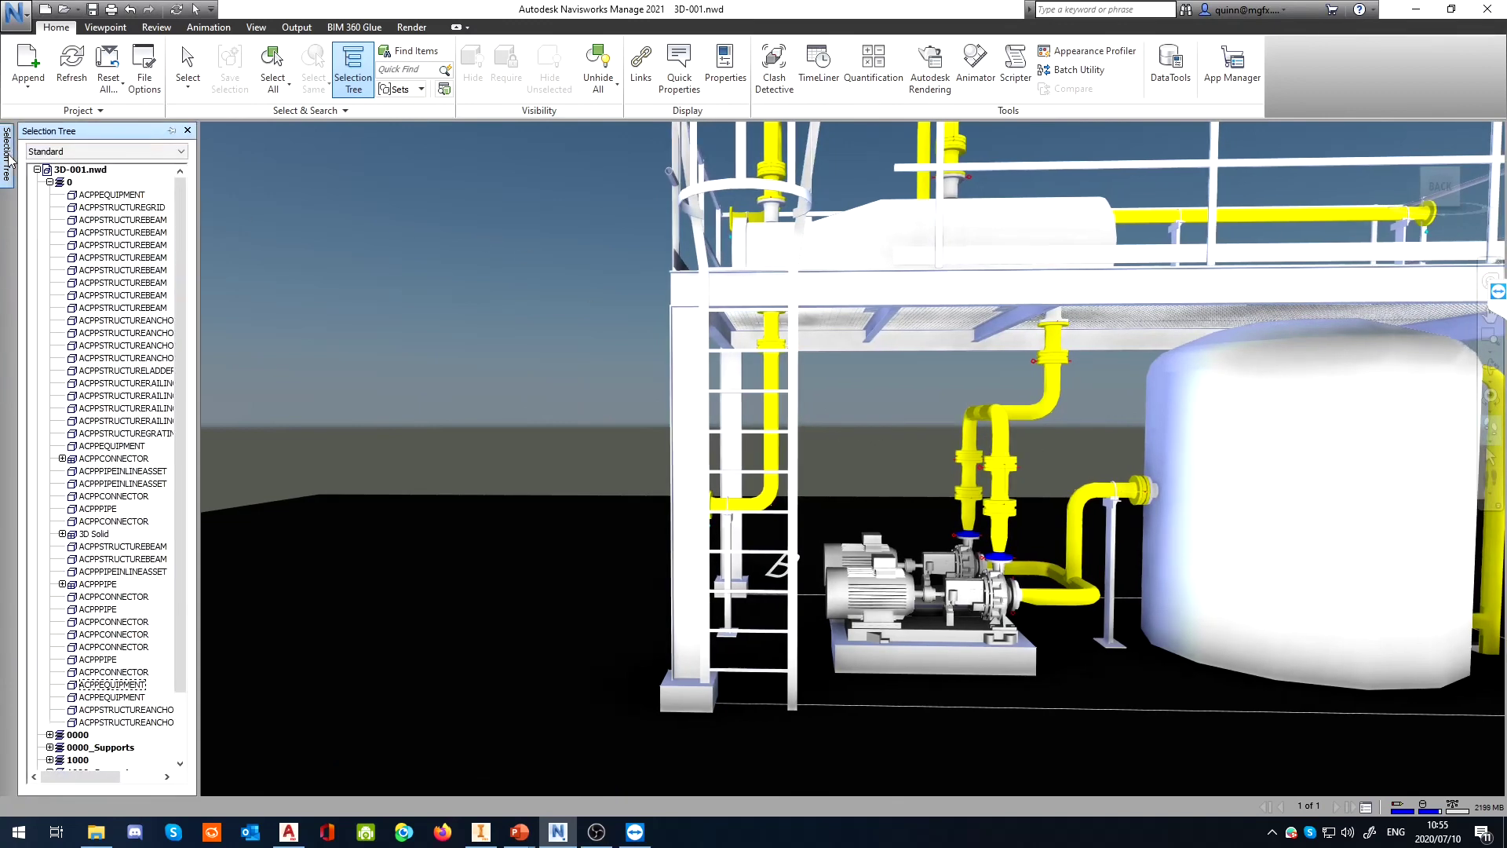
pyautogui.click(69, 182)
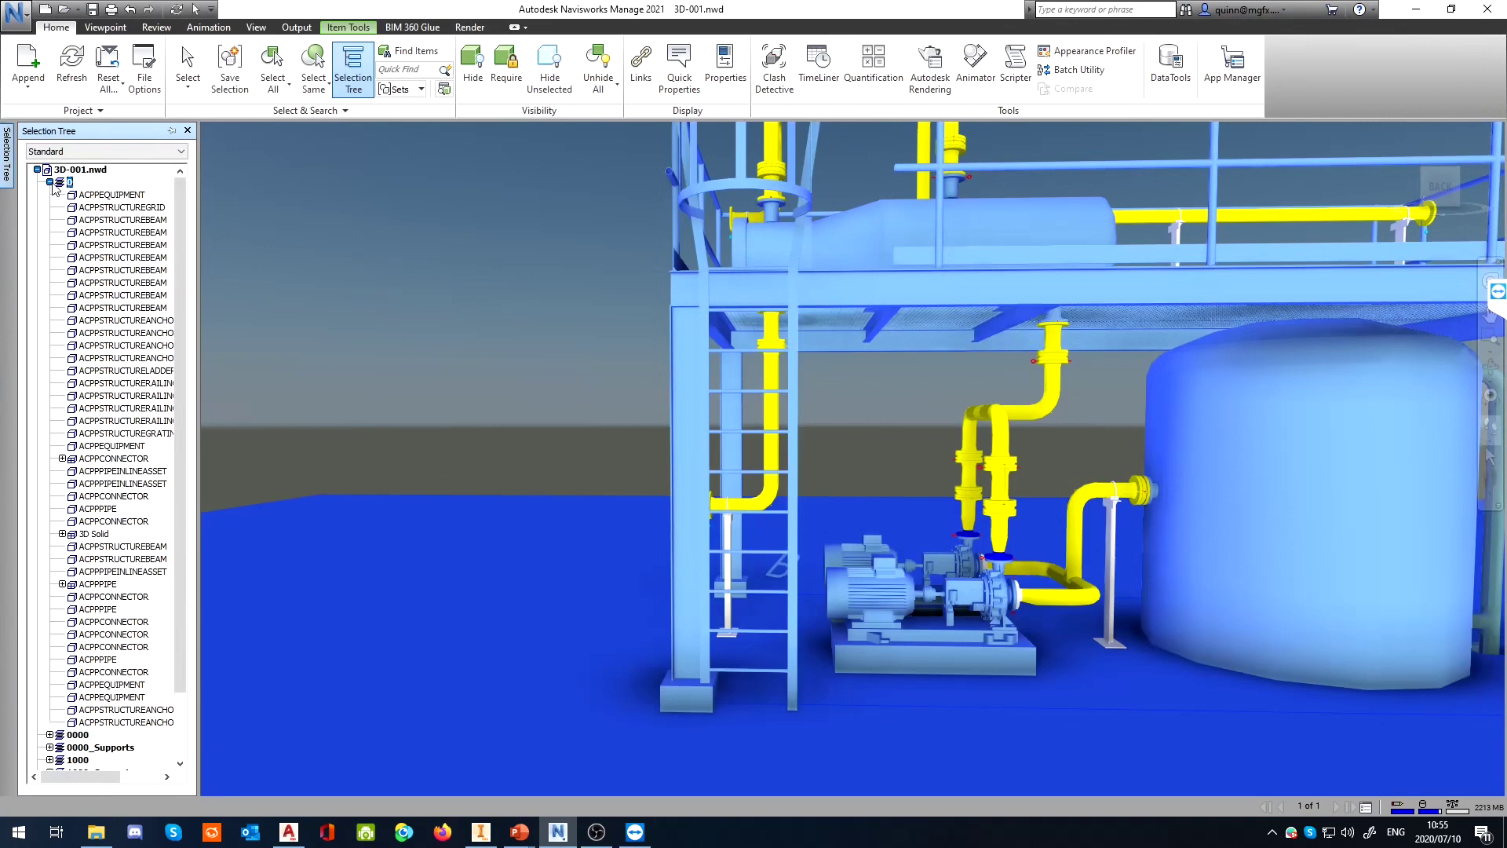
pyautogui.click(50, 182)
pyautogui.click(83, 195)
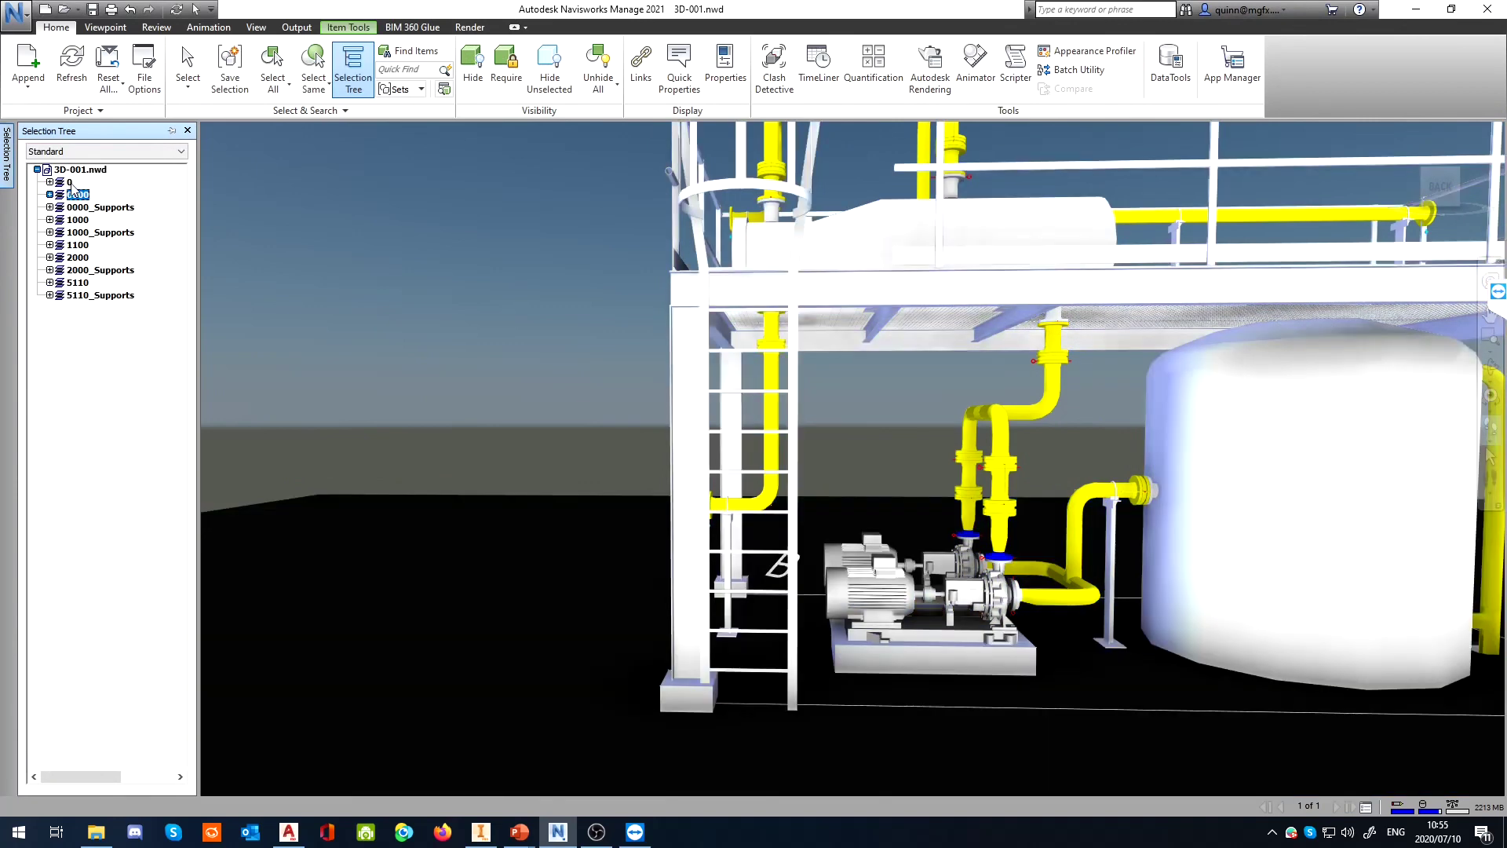
pyautogui.click(71, 184)
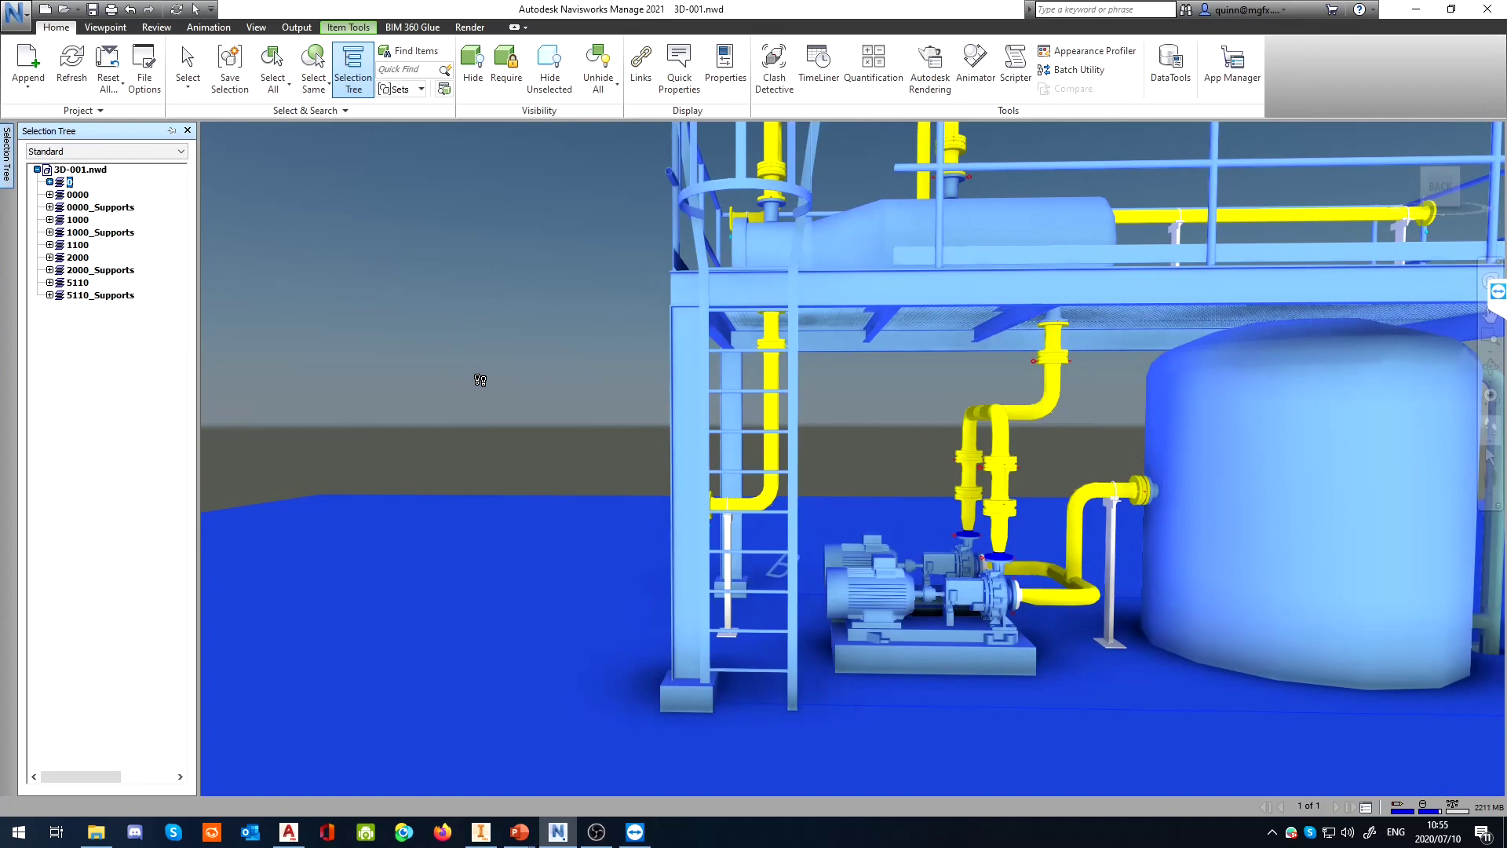
pyautogui.moveTo(480, 380); pyautogui.dragTo(240, 310)
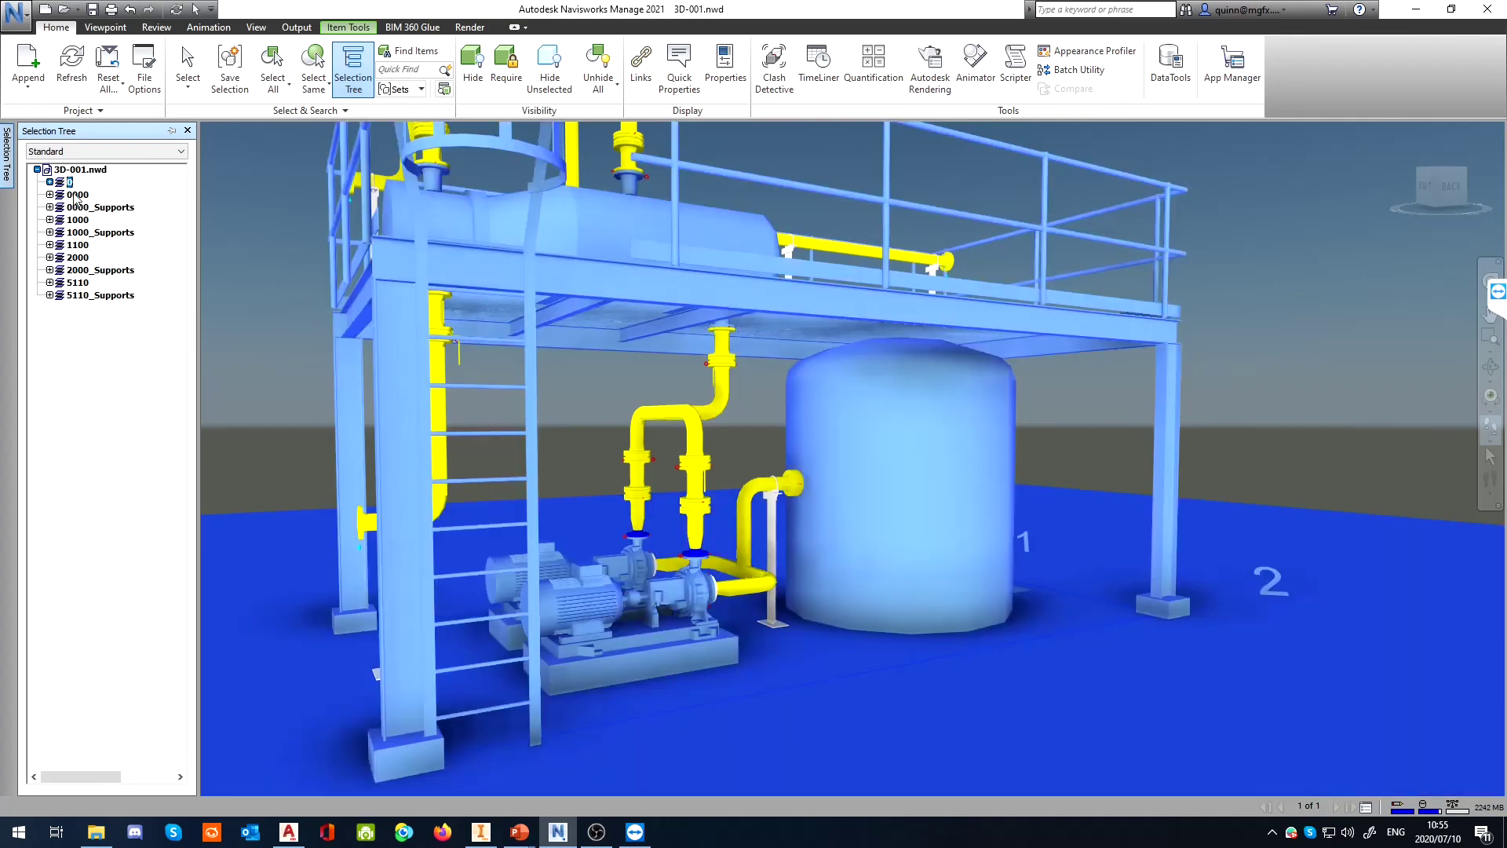
# Highlight the pipe line and support layers one after another in the Selection Tree, then the whole 3D-001.nwd model, and clear the selection
pyautogui.click(75, 195)
pyautogui.click(80, 216)
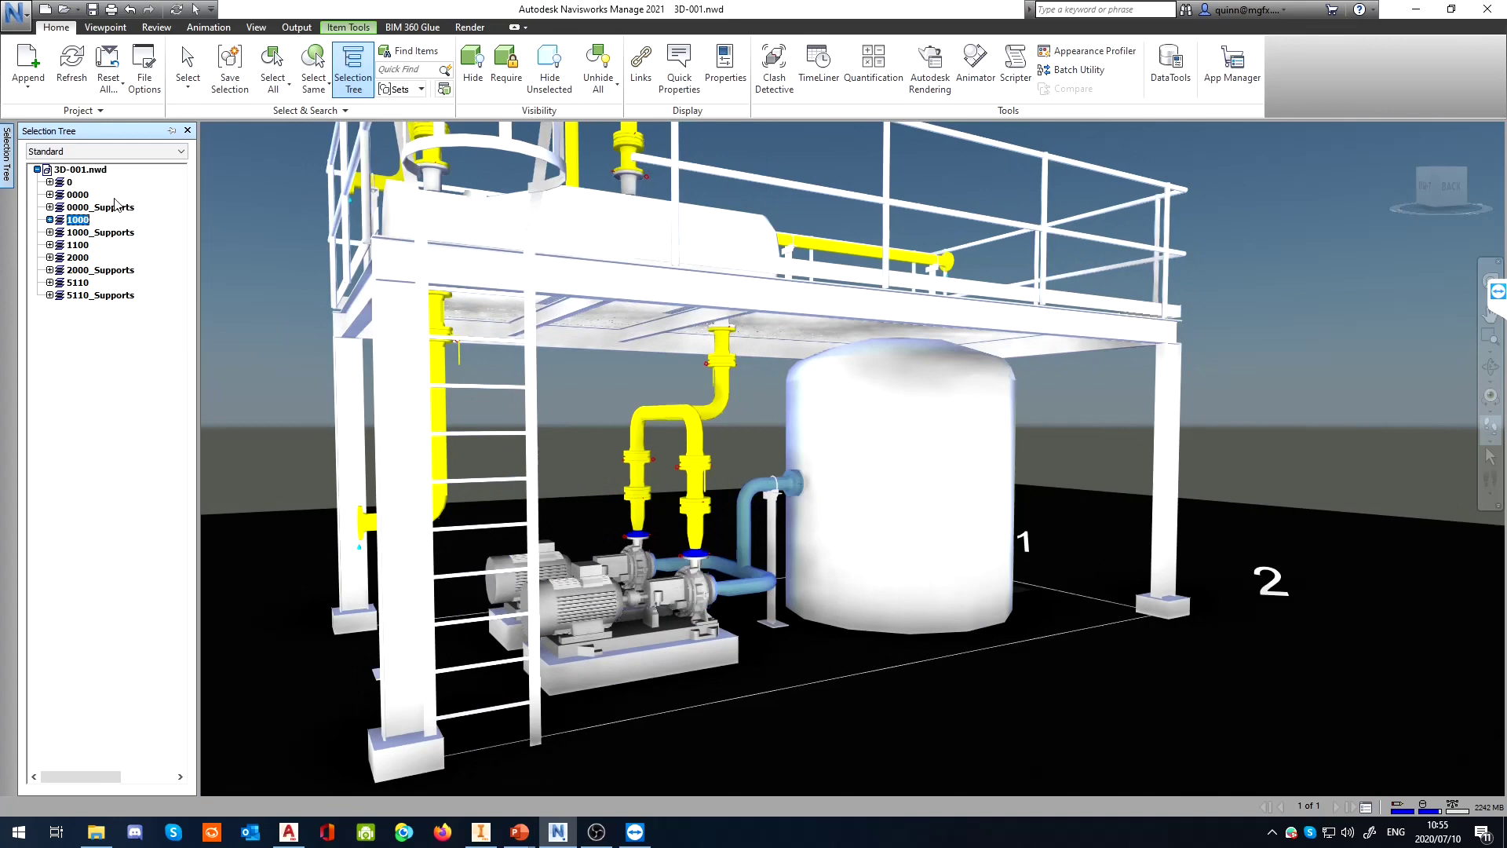
pyautogui.click(82, 233)
pyautogui.click(82, 258)
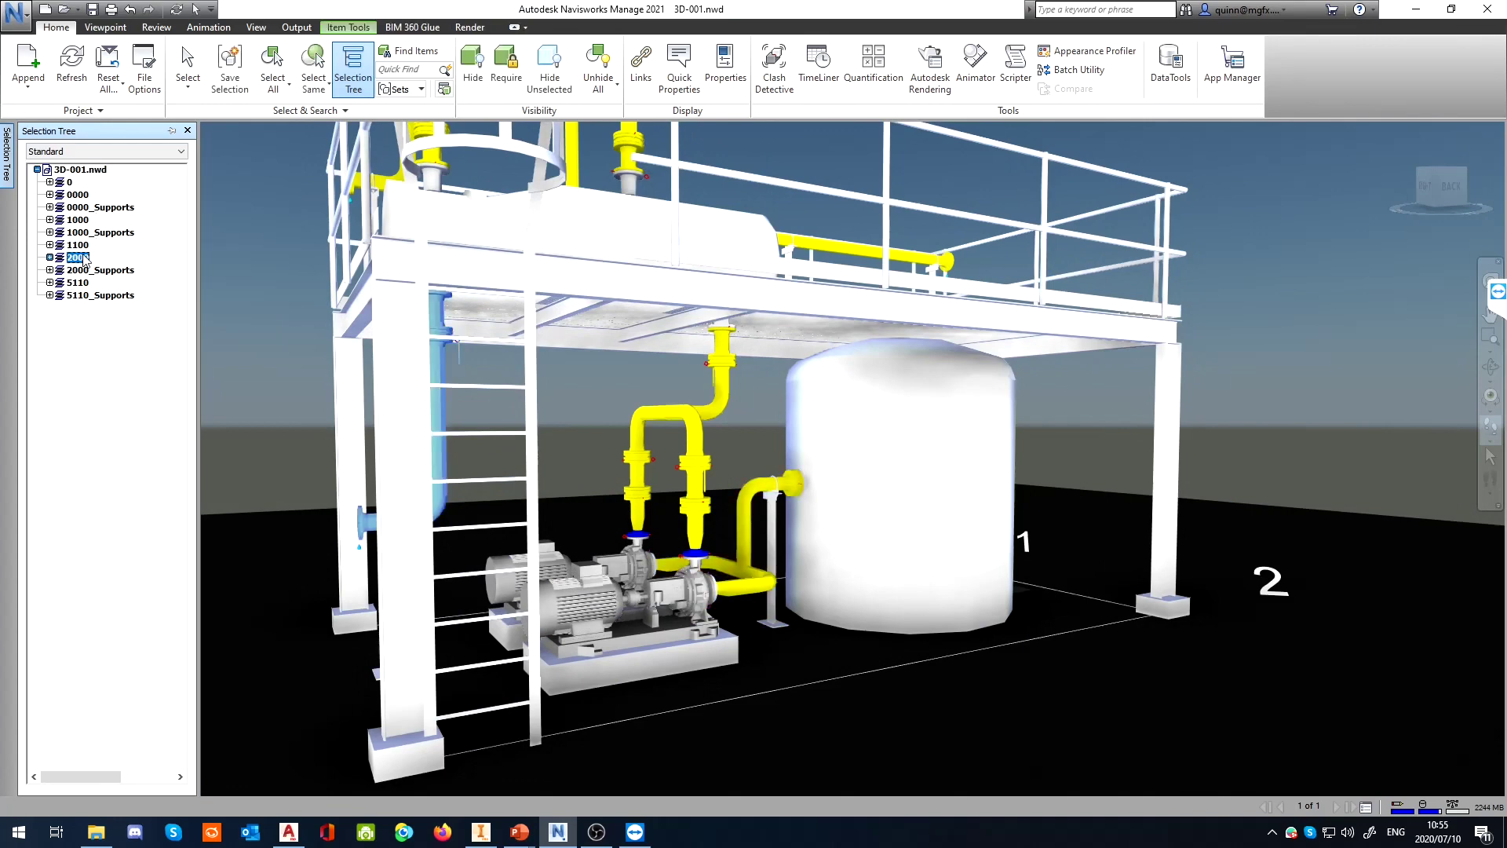
pyautogui.click(88, 252)
pyautogui.click(77, 281)
pyautogui.click(77, 294)
pyautogui.click(84, 268)
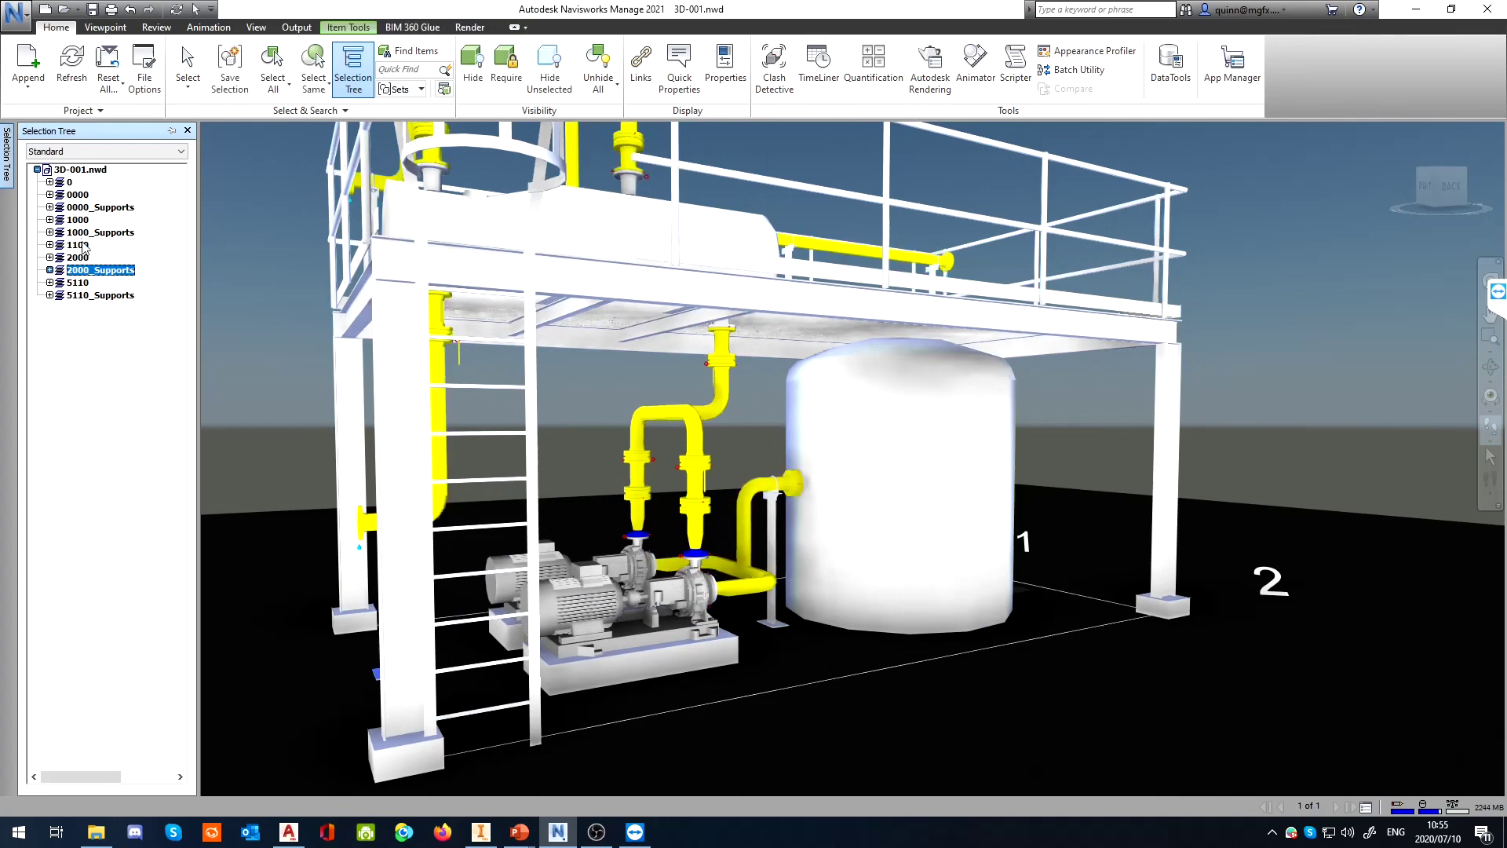
pyautogui.click(77, 170)
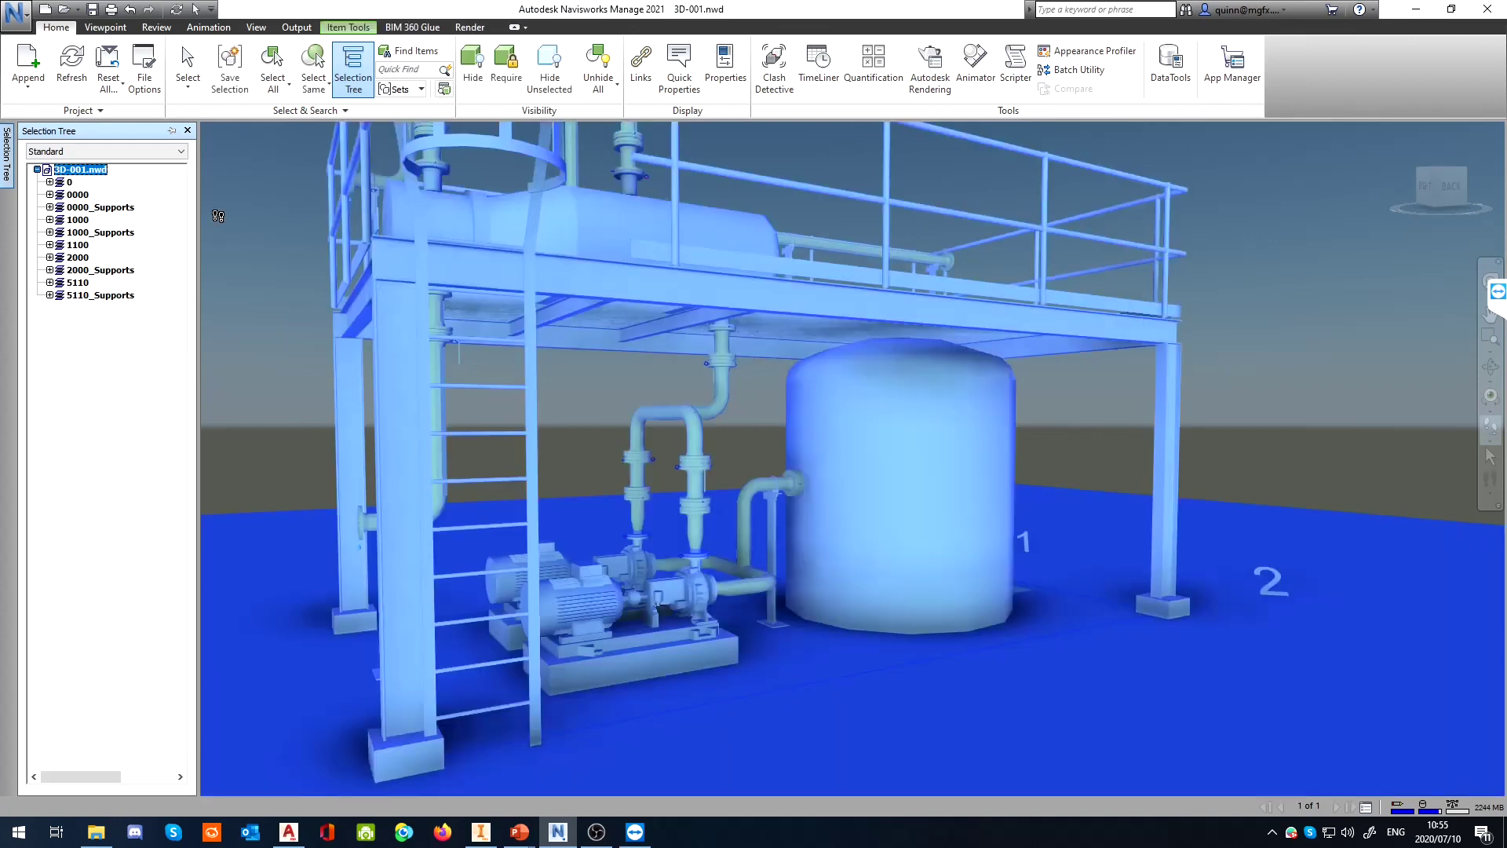
pyautogui.press('Escape')
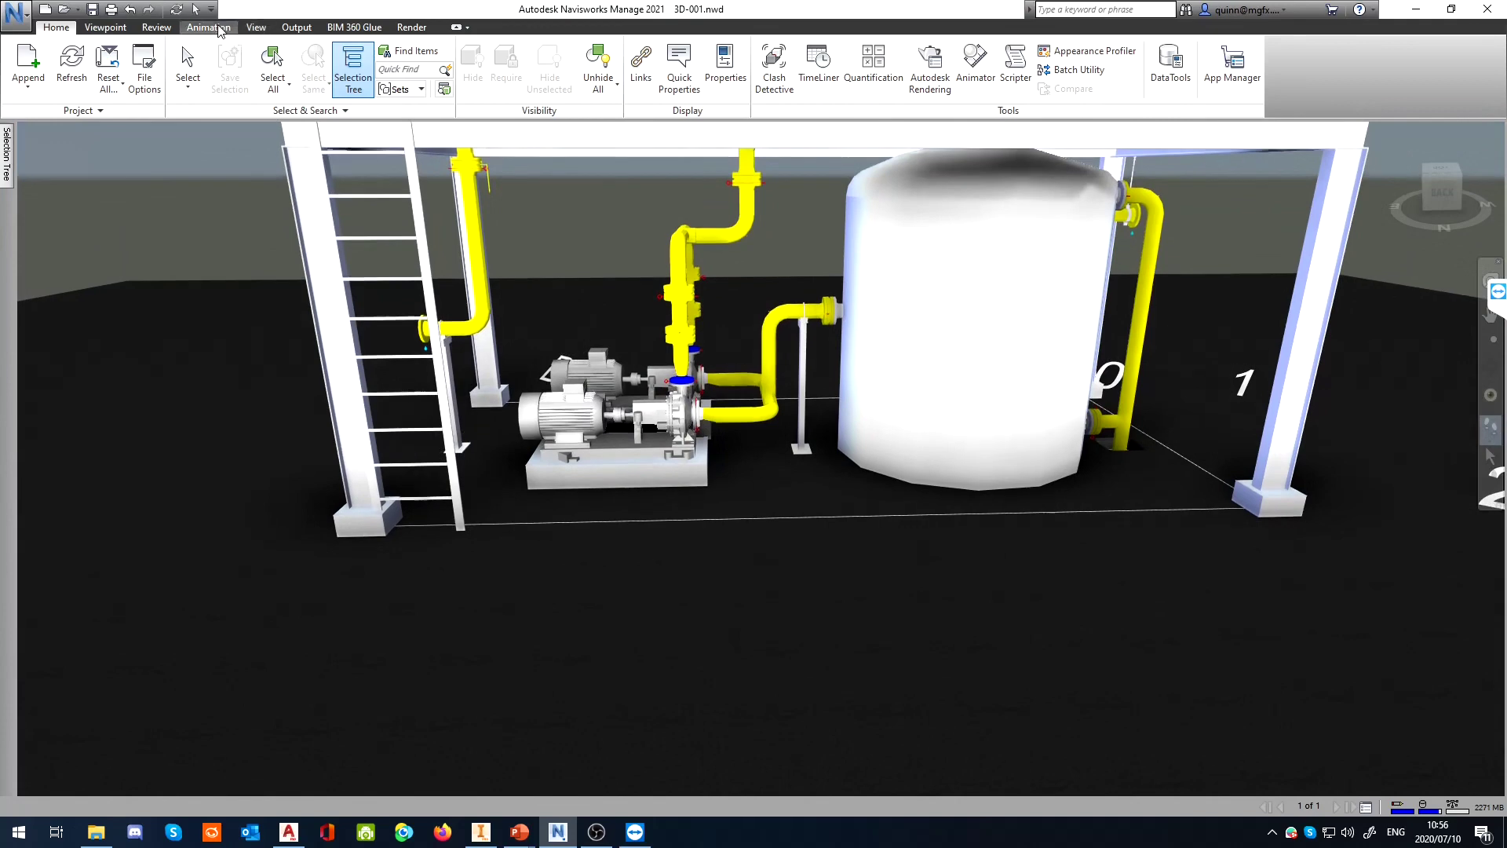
# Switch navigation from Walk to Fly, use Look Around to view the upper platform, and return to Select mode
pyautogui.click(208, 26)
pyautogui.click(156, 27)
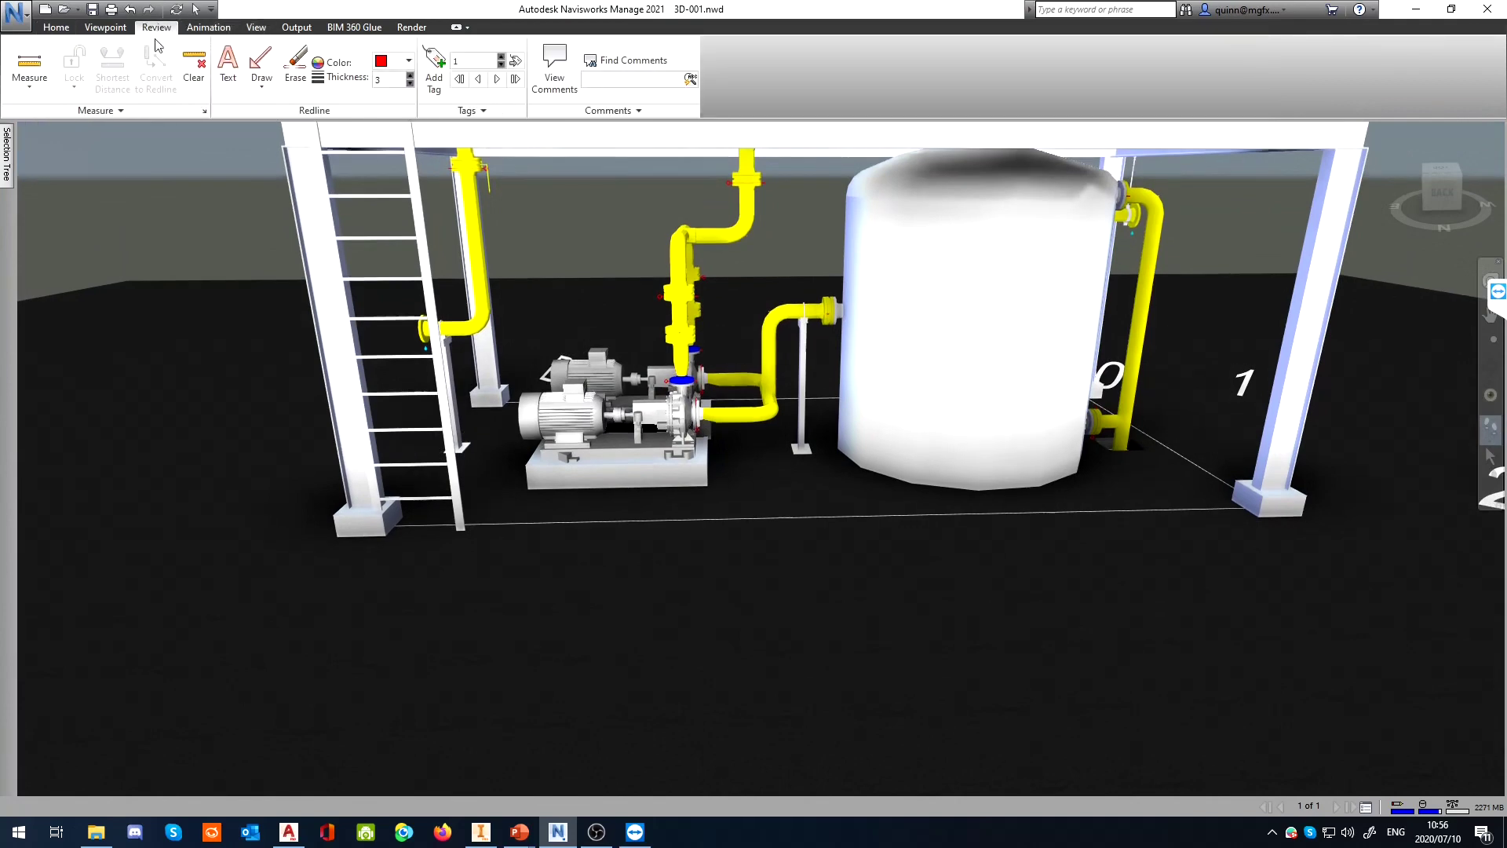
pyautogui.click(110, 28)
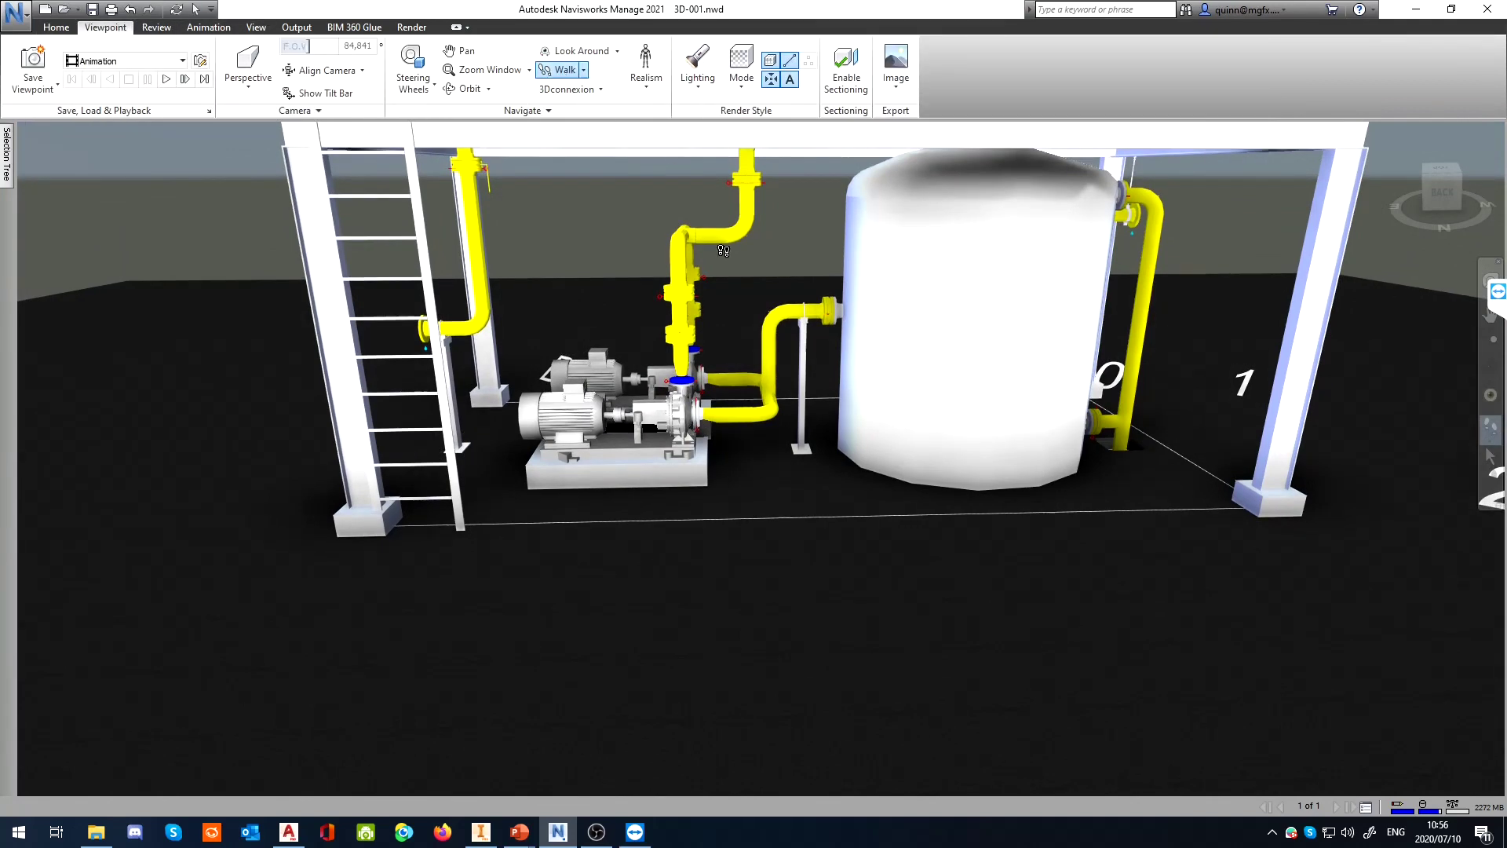
pyautogui.click(583, 70)
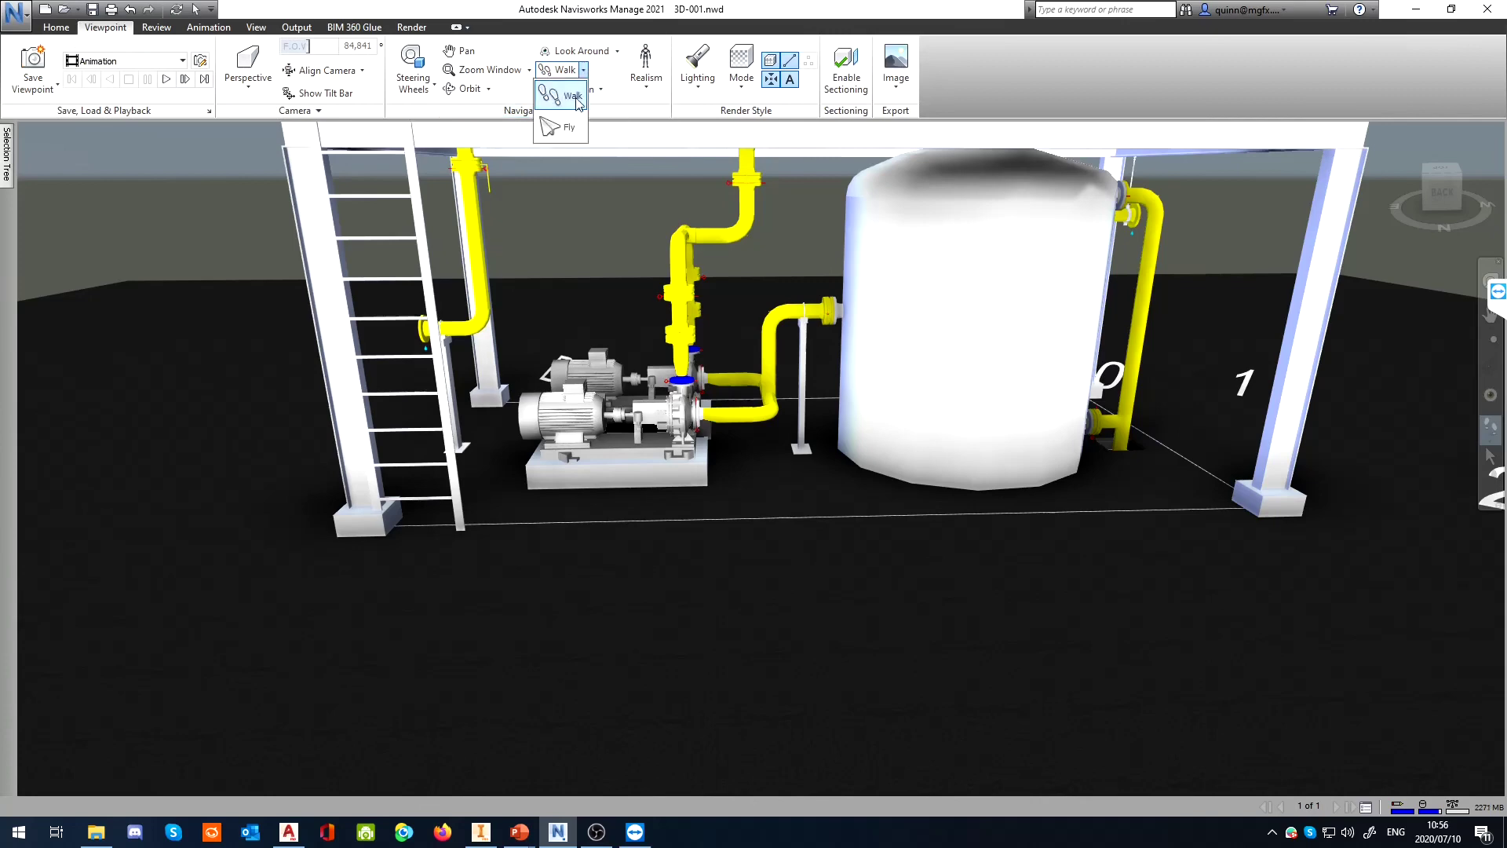
pyautogui.click(574, 127)
pyautogui.click(587, 52)
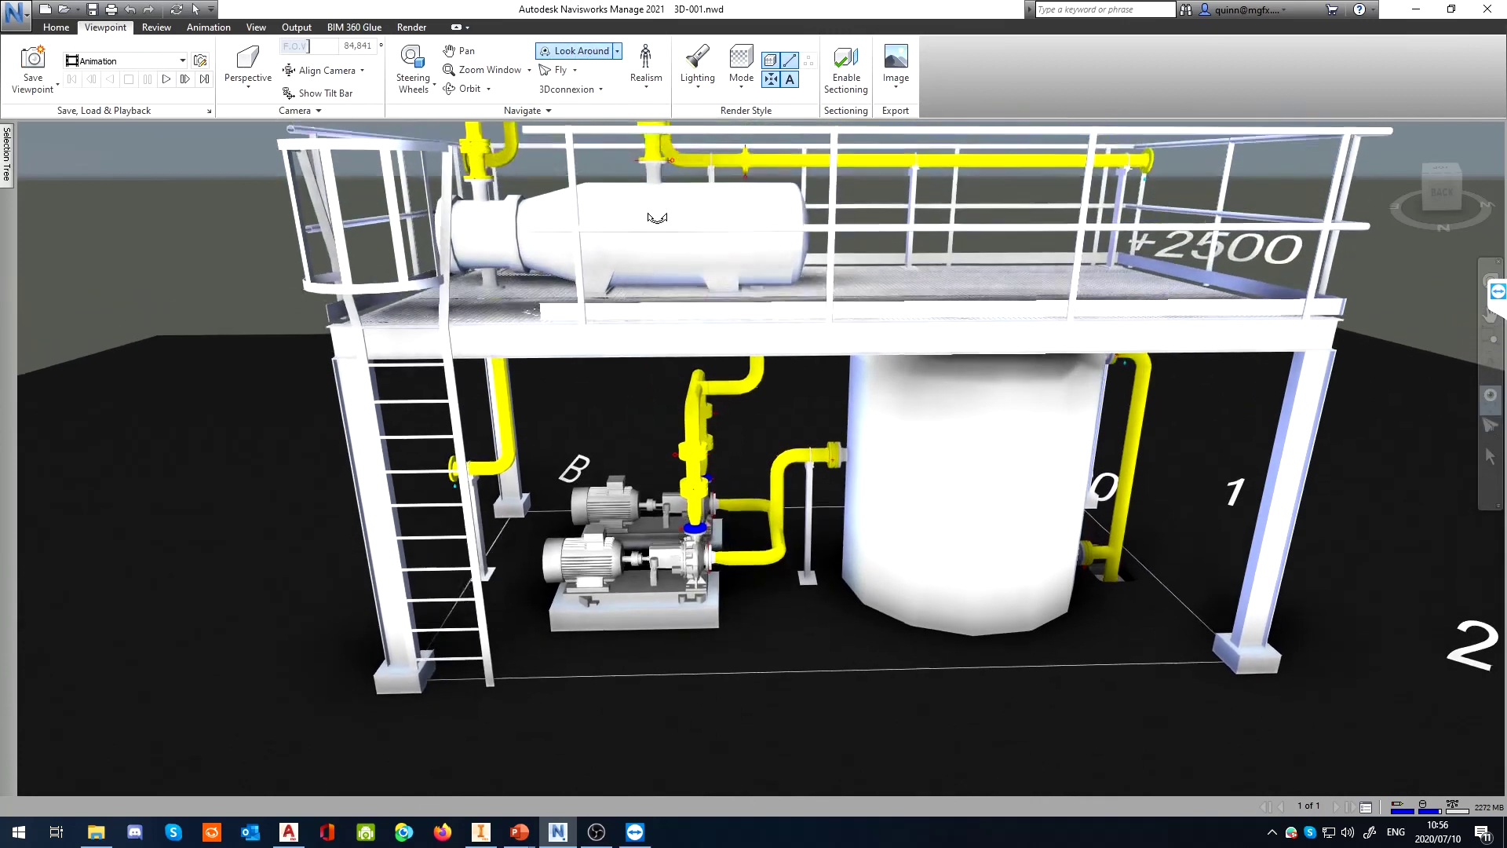
pyautogui.moveTo(657, 217); pyautogui.dragTo(518, 488)
pyautogui.press('Escape')
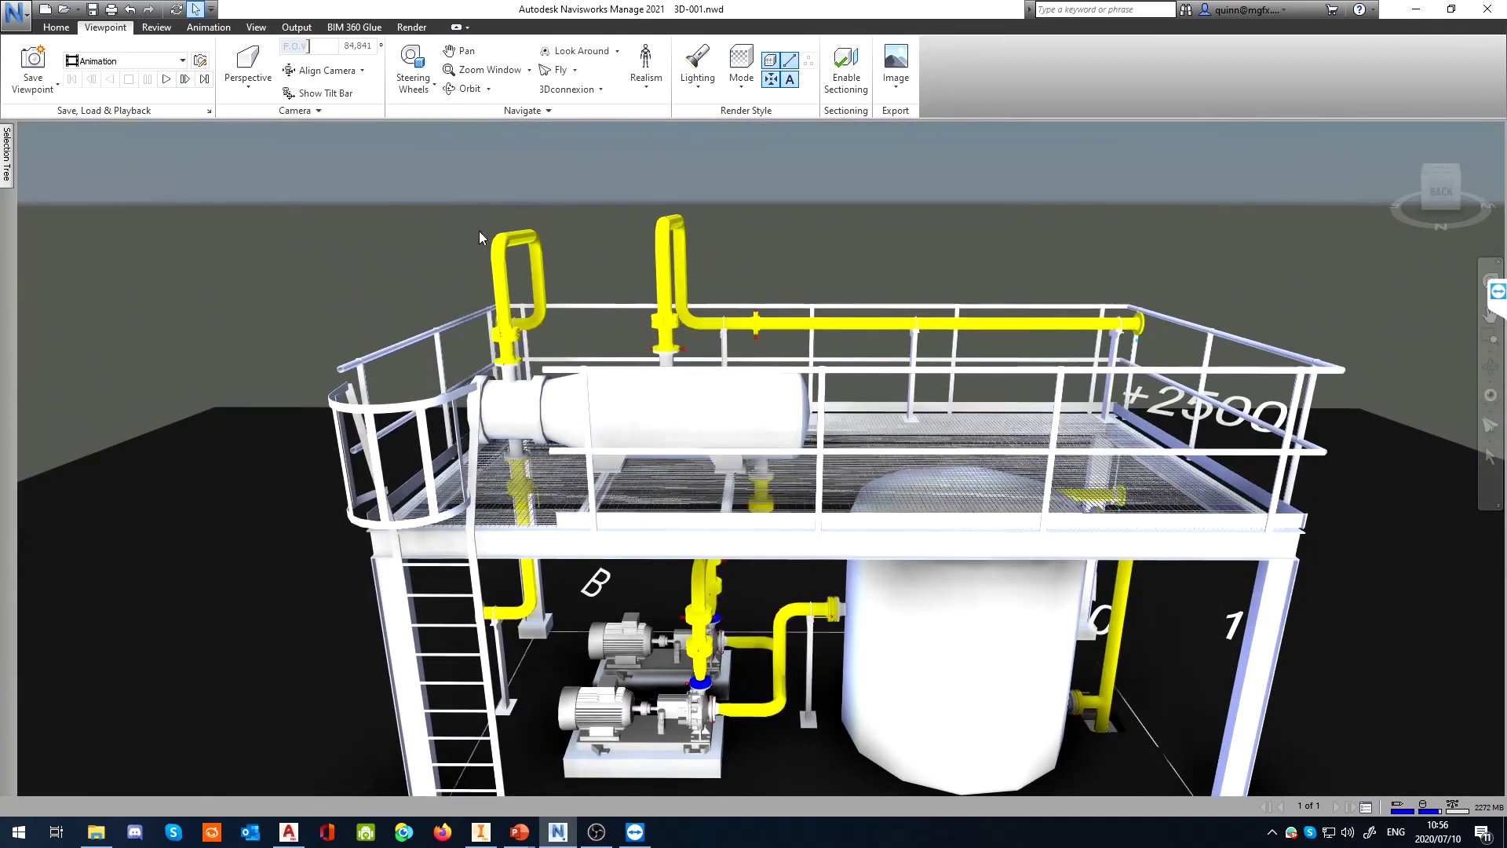
pyautogui.click(71, 29)
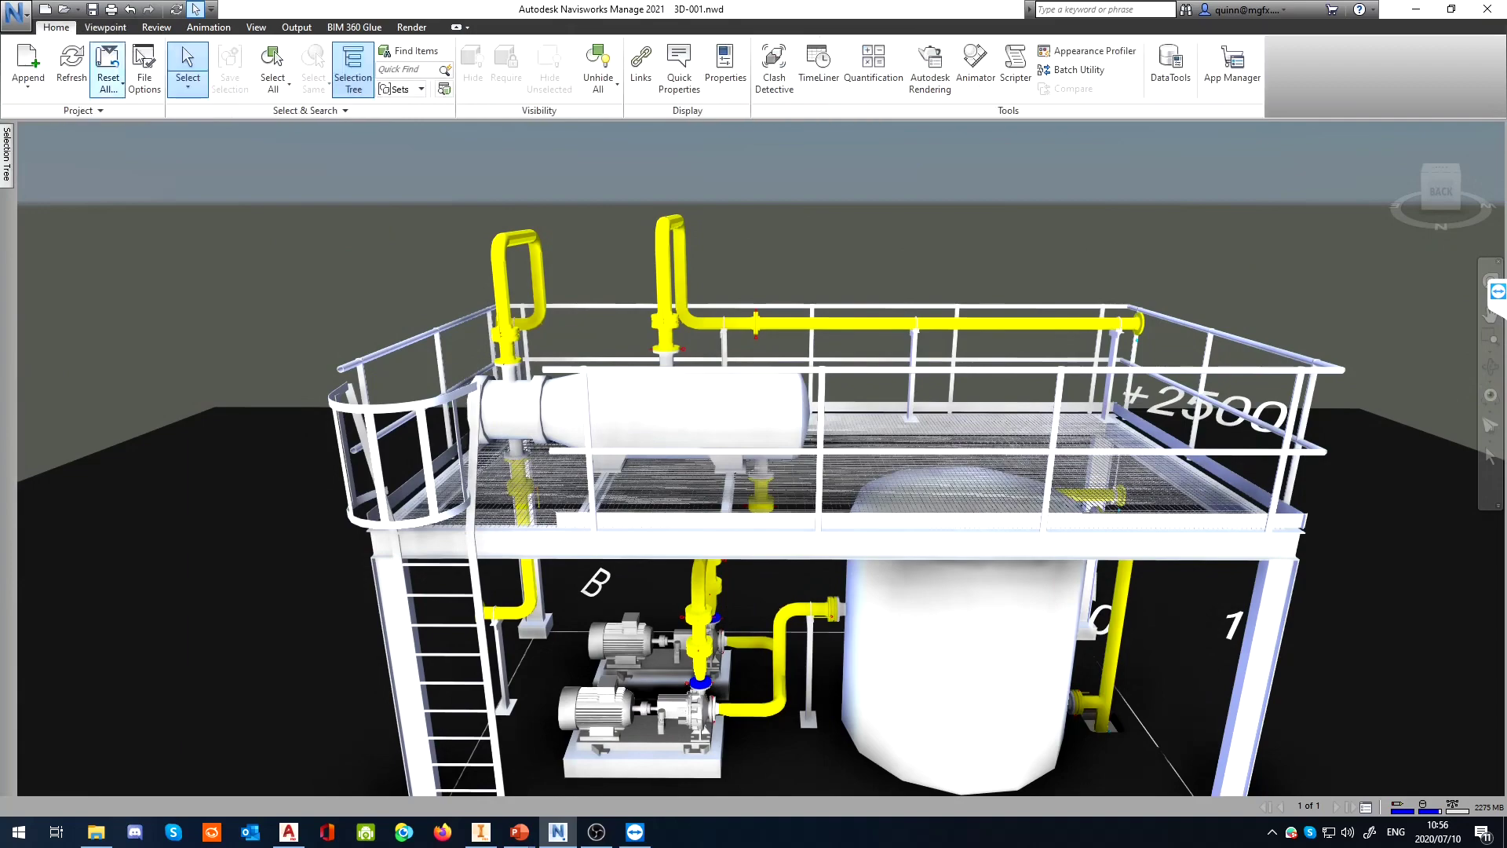
# Open Find Items and set the whole 3D-001.nwd model as the search scope
pyautogui.moveTo(400, 267); pyautogui.dragTo(353, 165, button='middle')
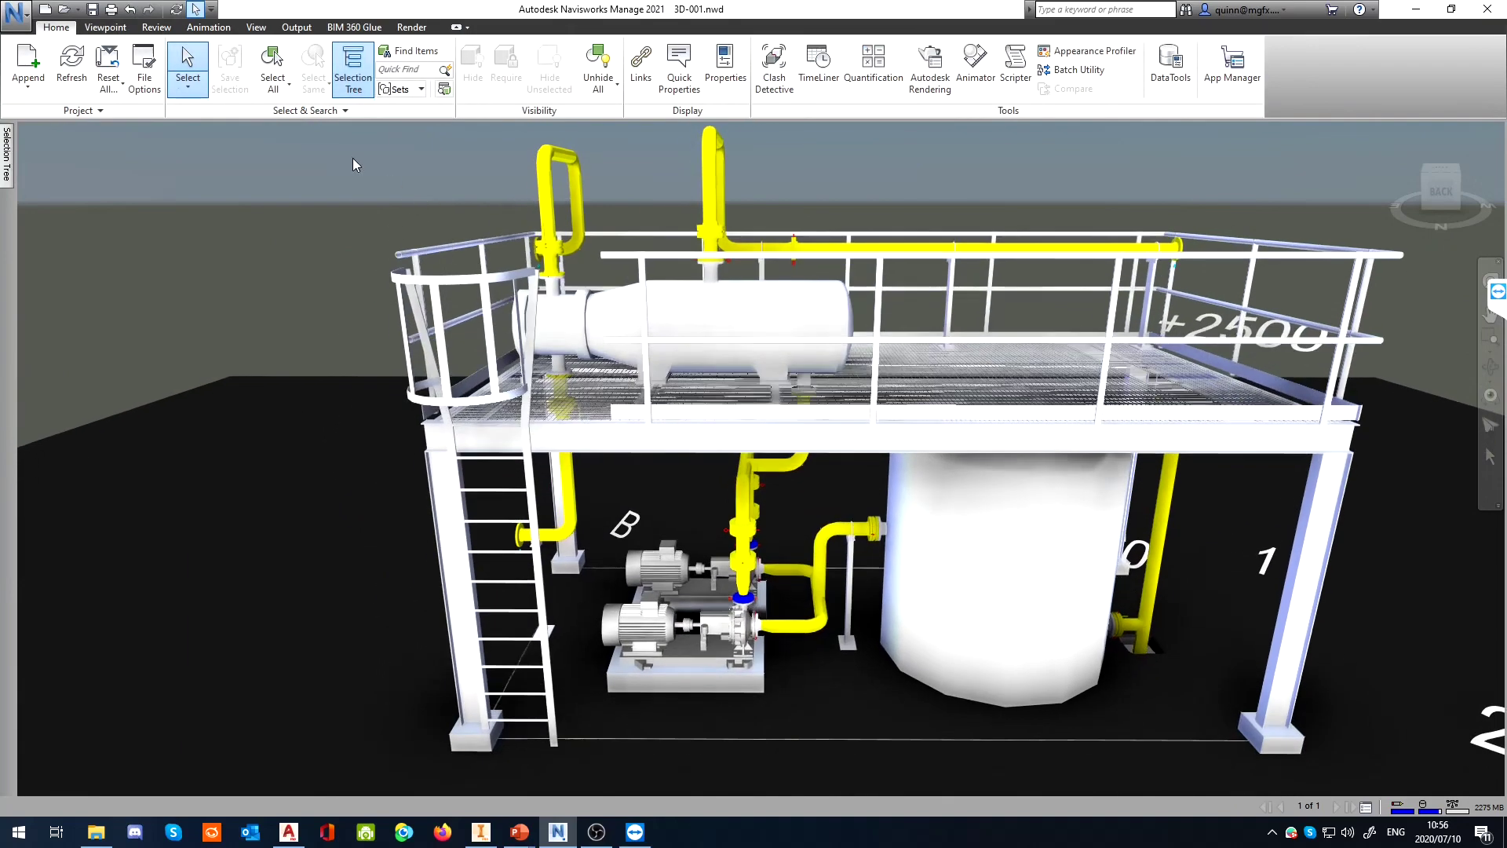
pyautogui.click(410, 51)
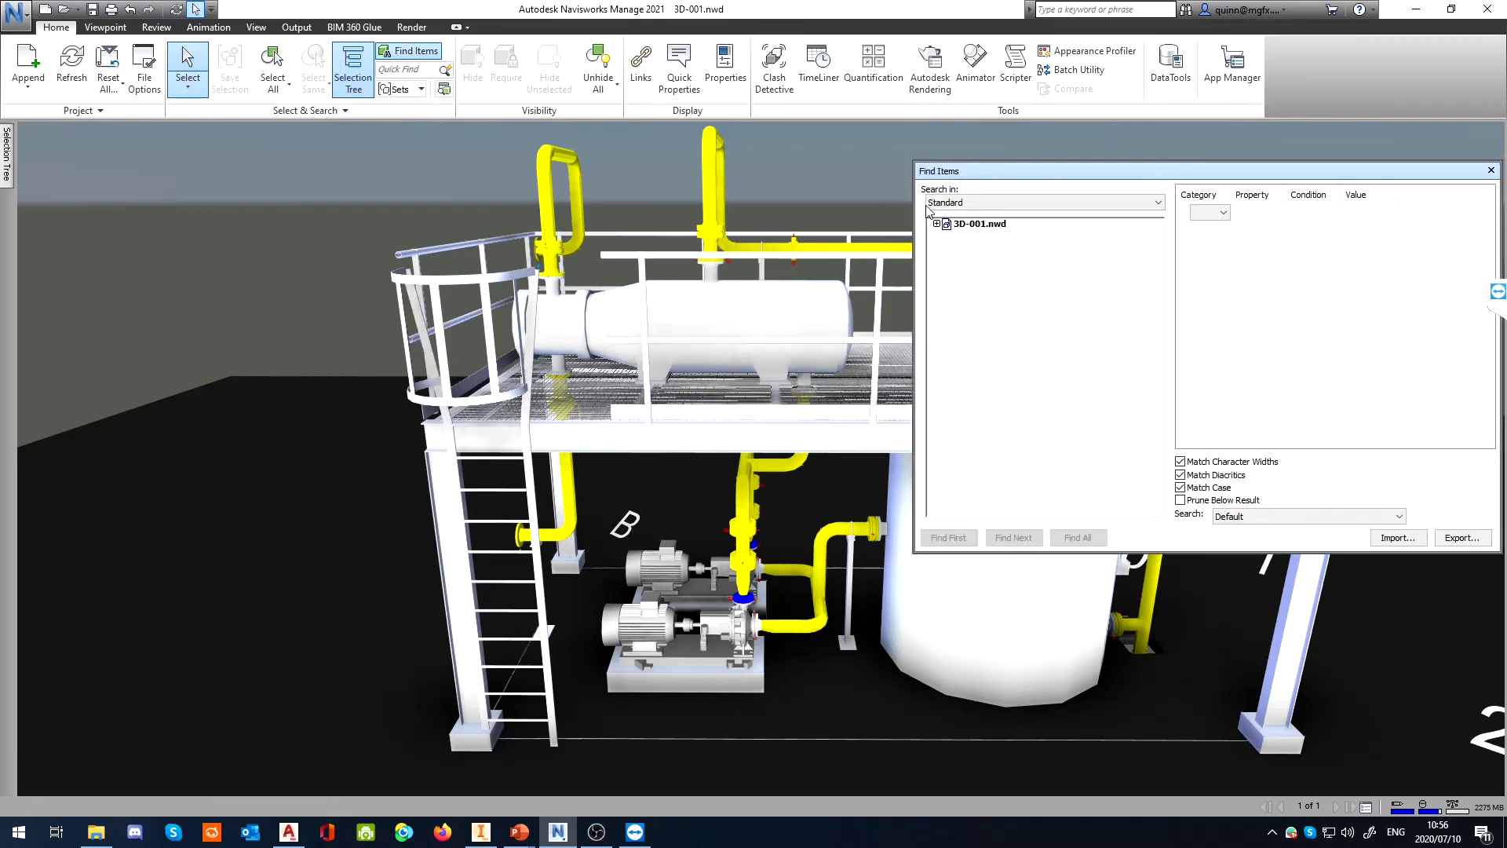
pyautogui.moveTo(1062, 165); pyautogui.dragTo(909, 171)
pyautogui.click(783, 230)
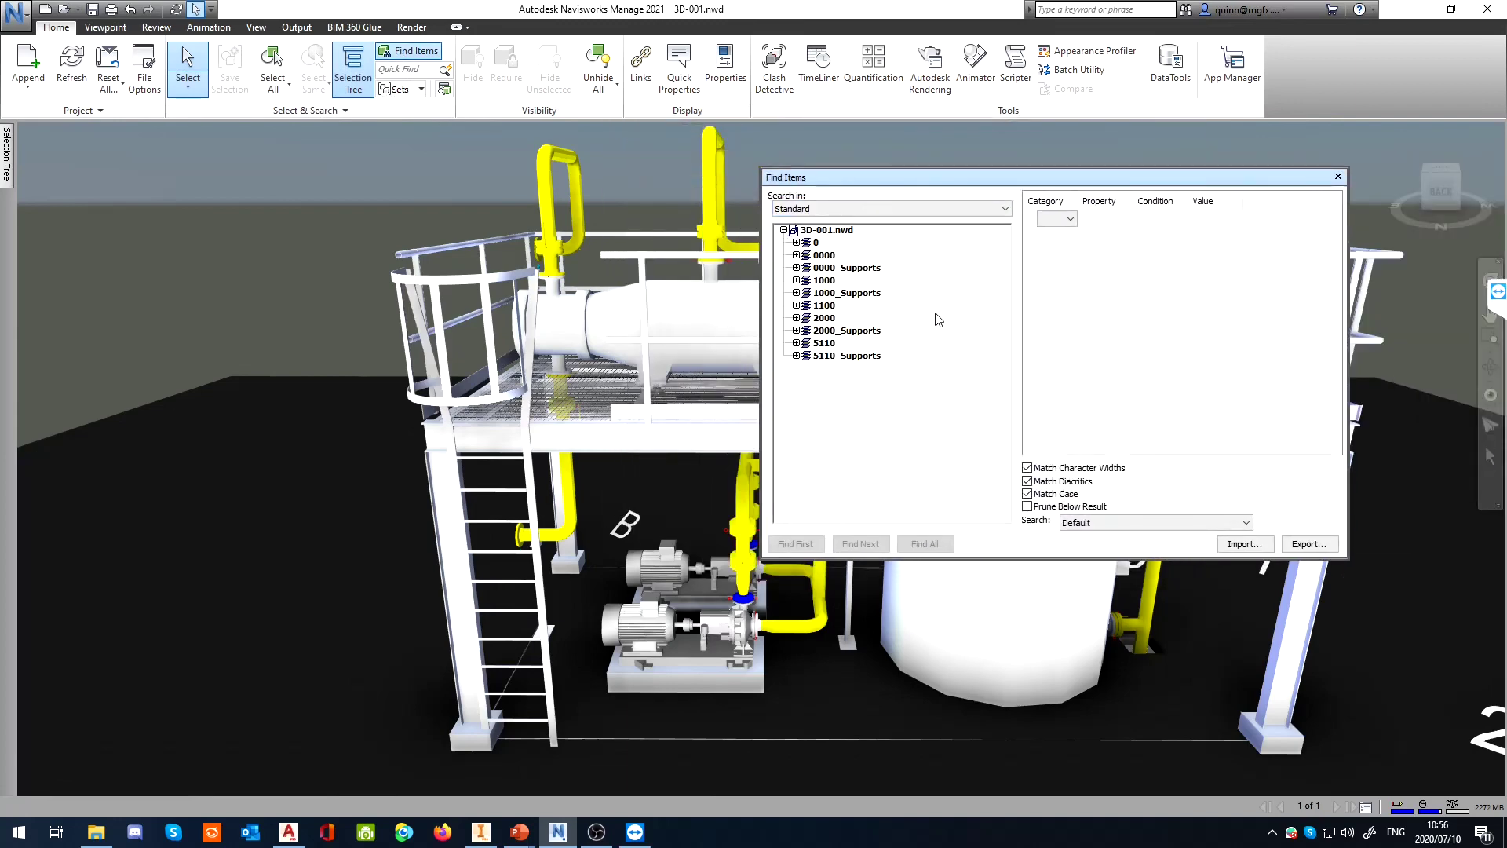
pyautogui.click(842, 230)
# Find all items in the model whose Item Type contains ACPPP
pyautogui.click(1068, 219)
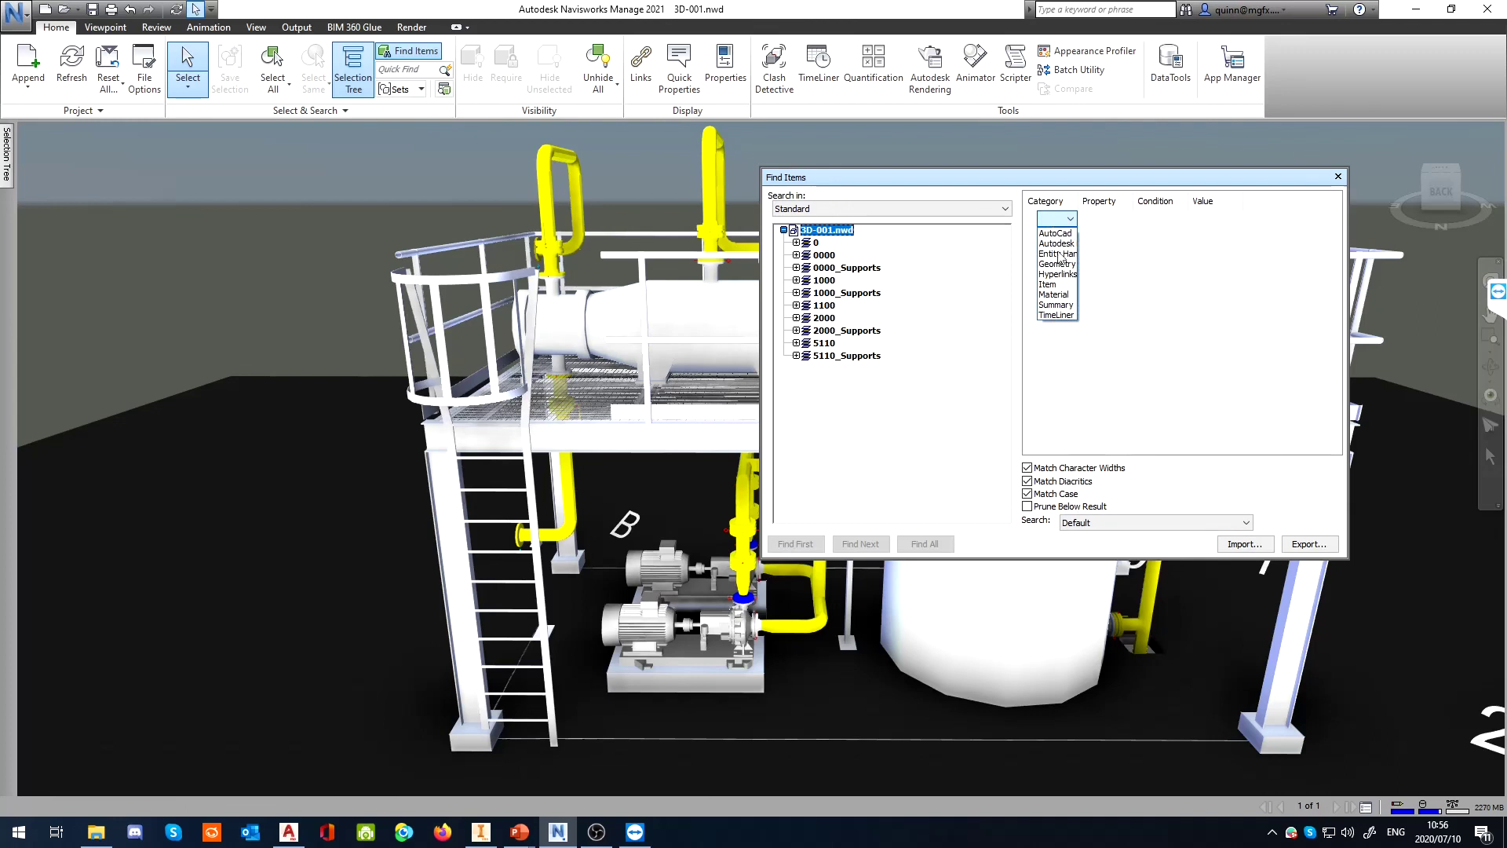
pyautogui.click(1066, 286)
pyautogui.click(1125, 220)
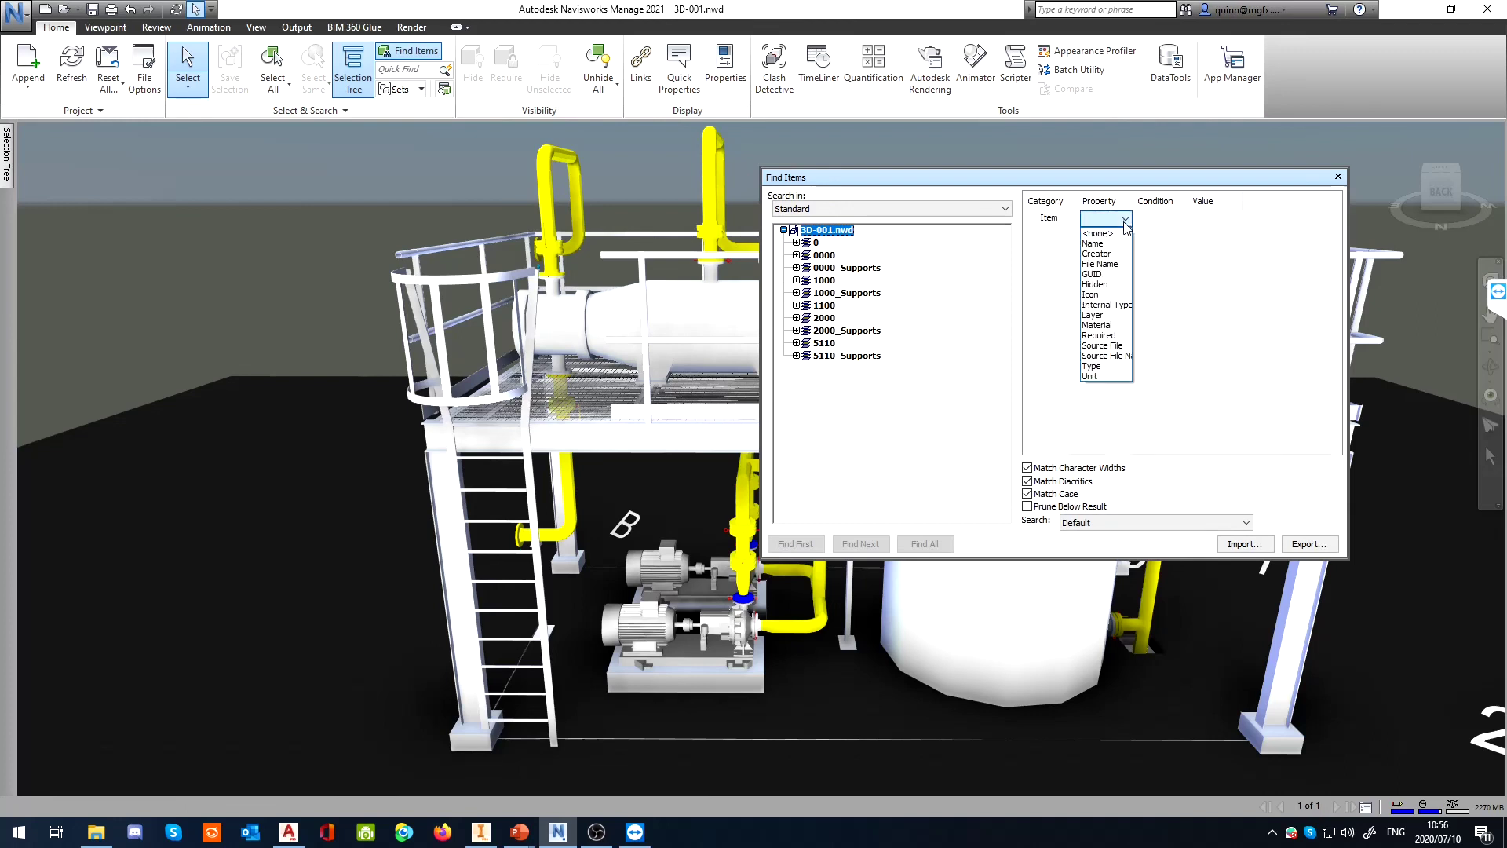
pyautogui.click(1092, 366)
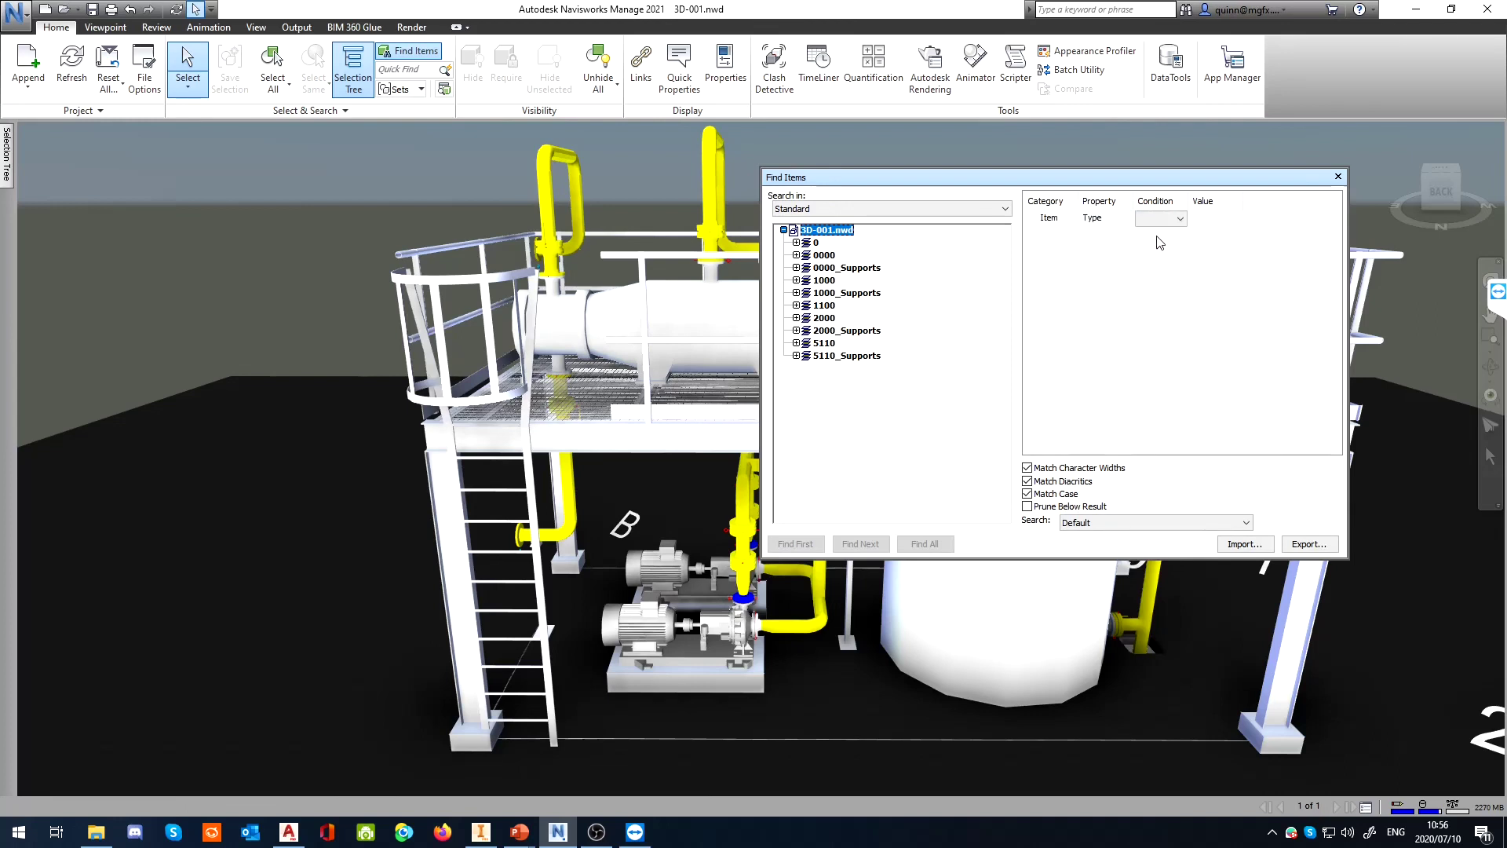
pyautogui.click(1178, 217)
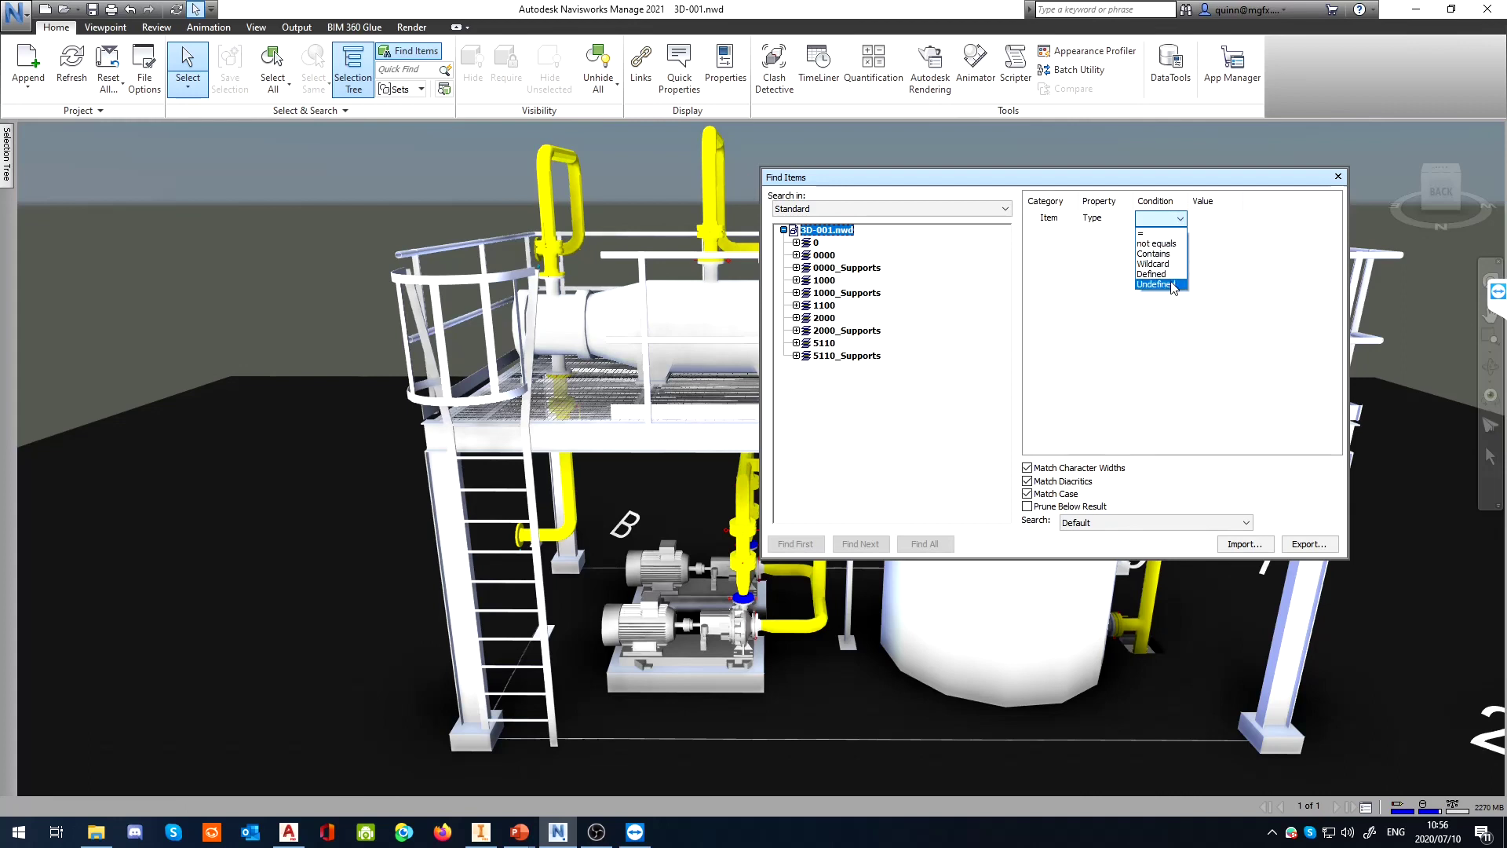
pyautogui.click(1153, 254)
pyautogui.click(1210, 220)
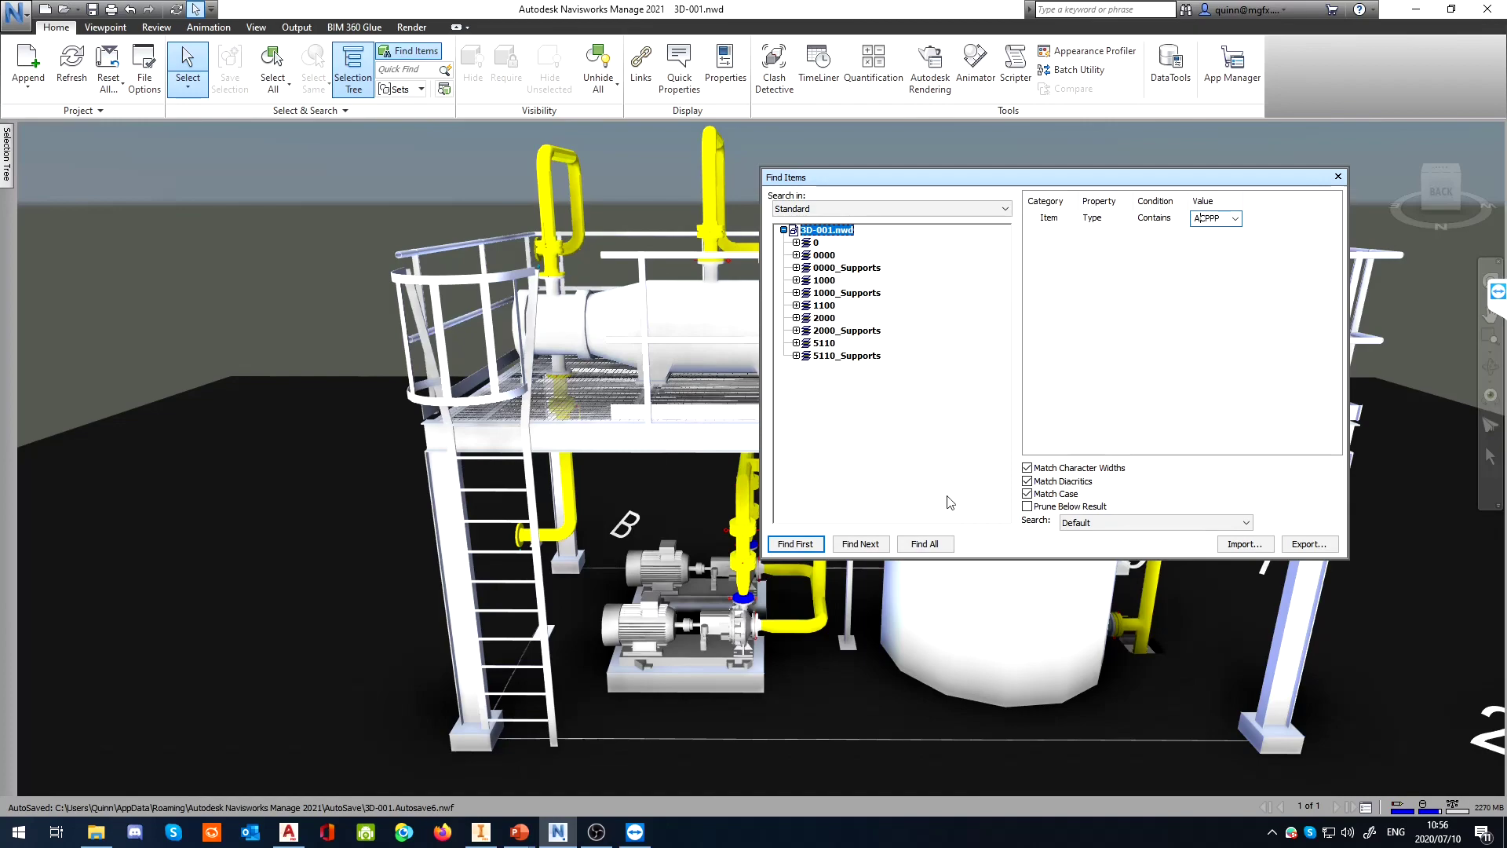
pyautogui.click(925, 543)
# Open the export of the search criteria as an XML file and cancel it
pyautogui.moveTo(612, 304); pyautogui.dragTo(96, 343, button='middle')
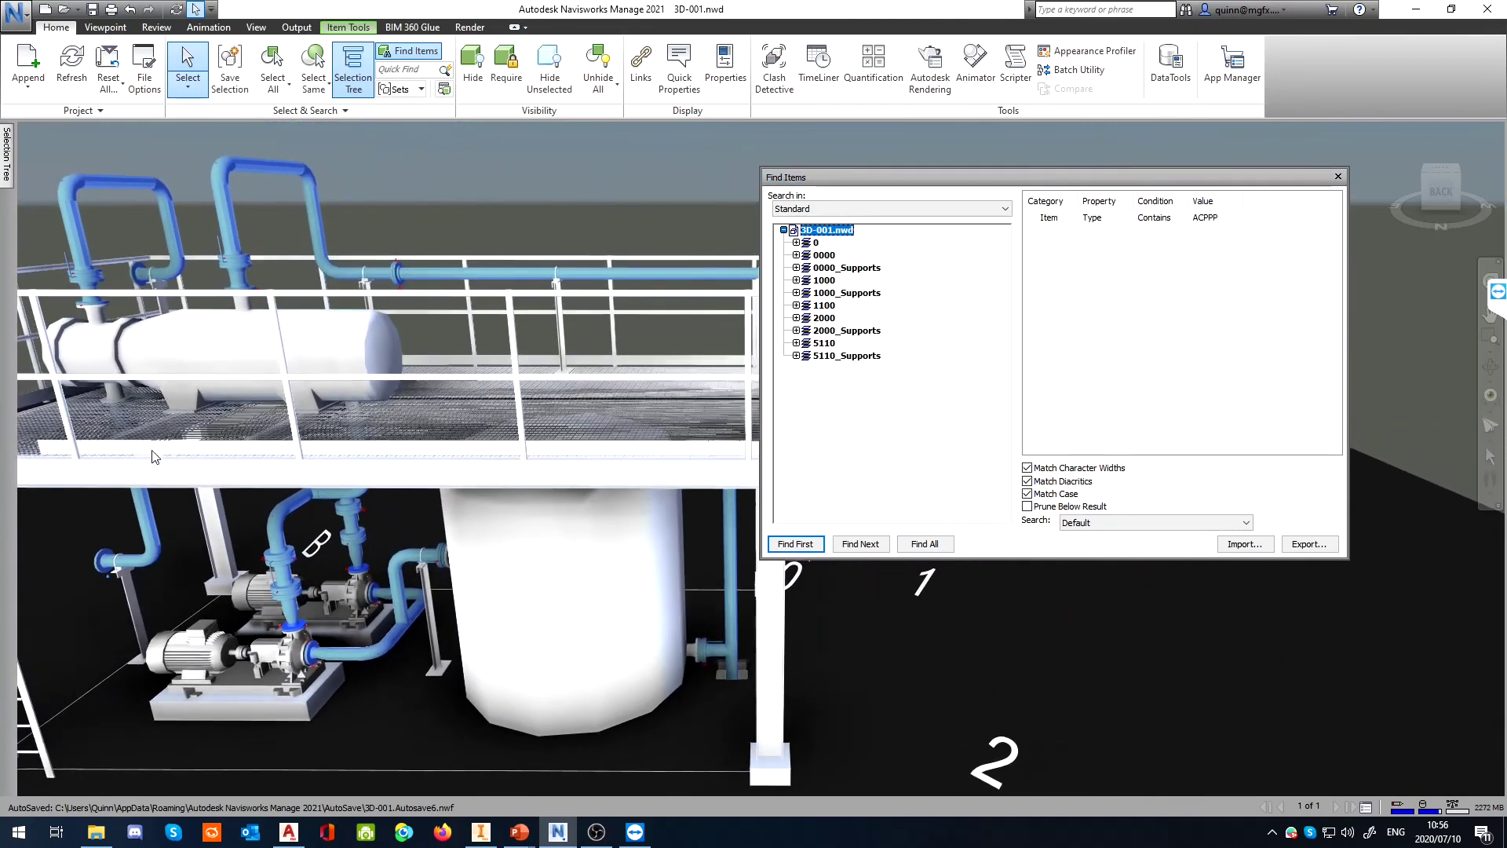
pyautogui.keyDown('shift'); pyautogui.moveTo(153, 457); pyautogui.dragTo(1268, 601, button='middle'); pyautogui.keyUp('shift')
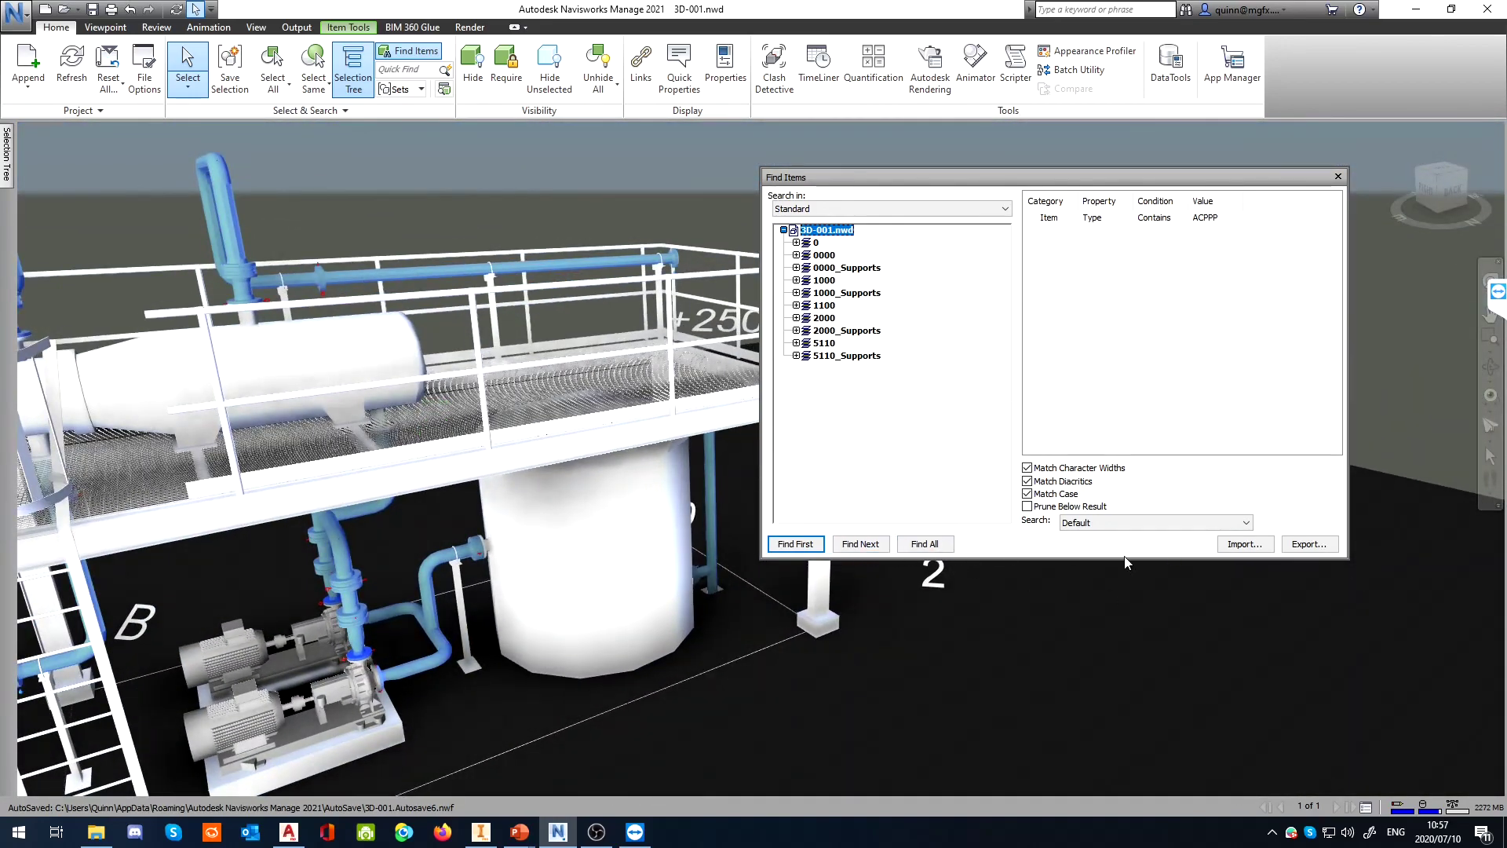
pyautogui.moveTo(310, 422); pyautogui.dragTo(521, 394, button='middle')
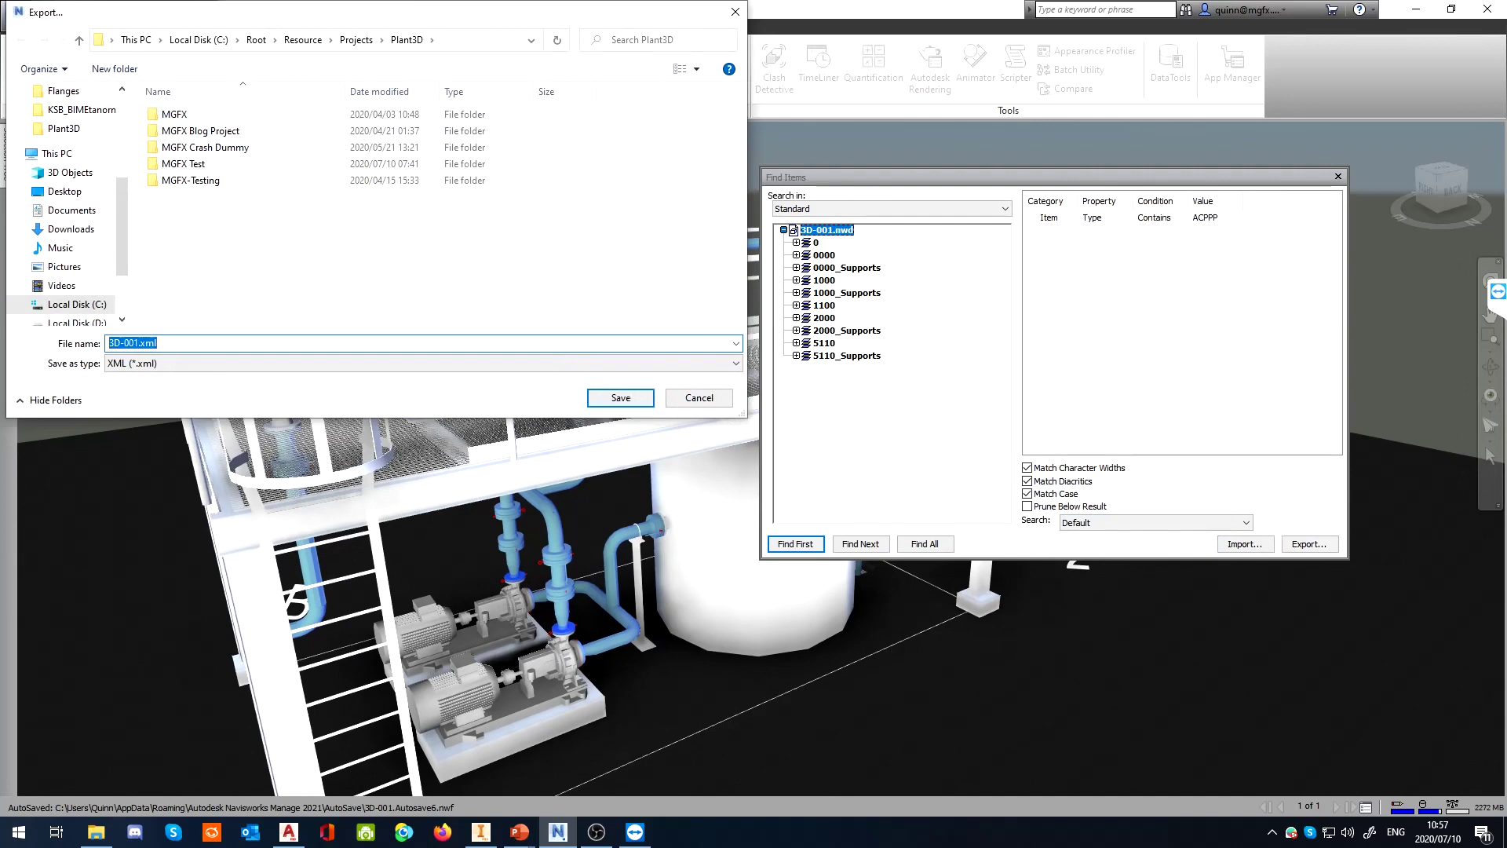
pyautogui.click(705, 404)
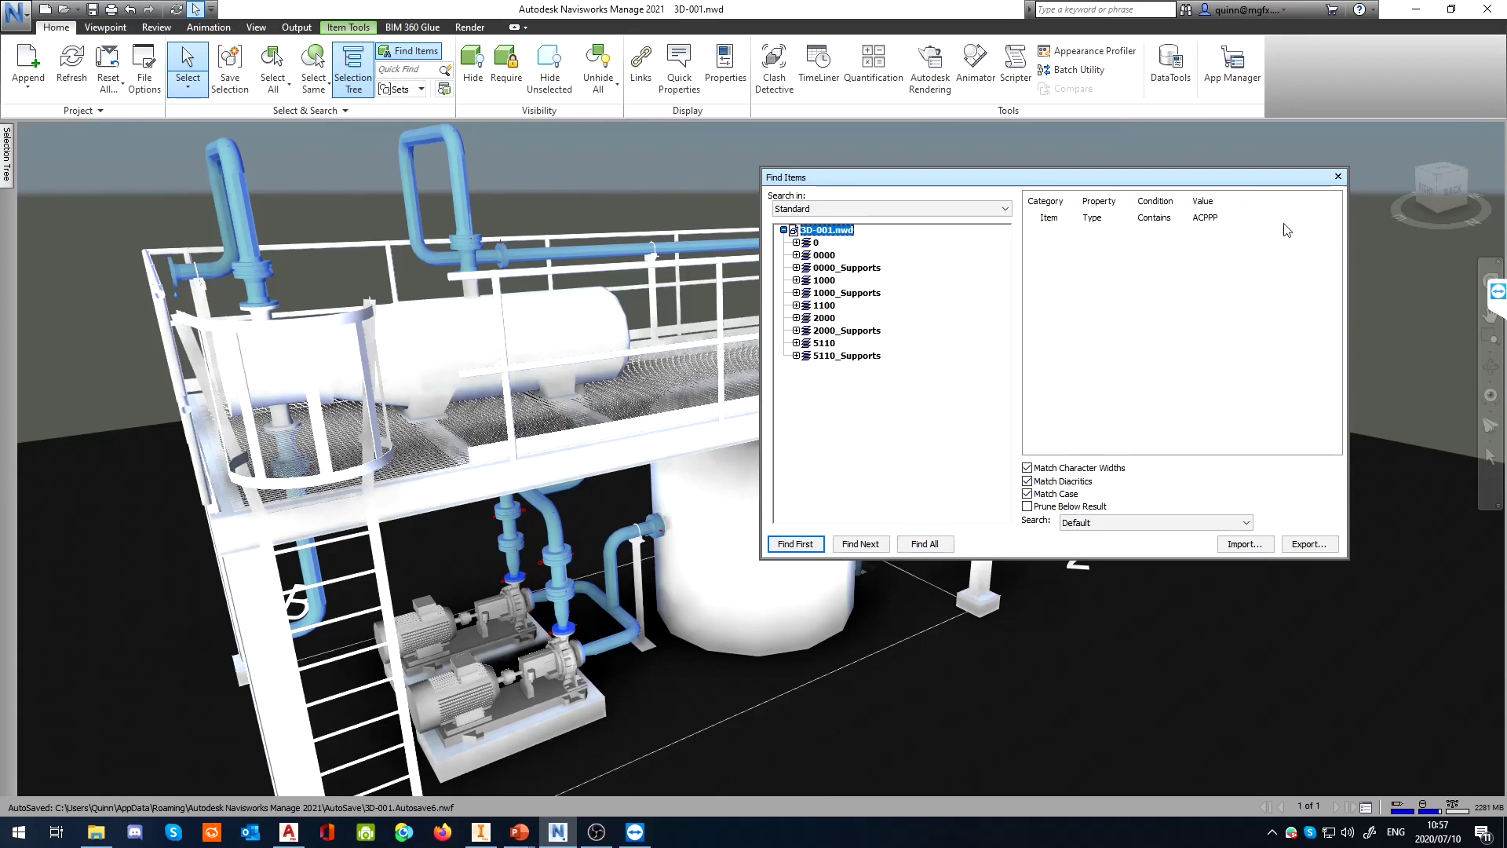
# Close the item search and check the selected piping briefly in the Selection Inspector
pyautogui.click(1337, 176)
pyautogui.keyDown('shift'); pyautogui.moveTo(1124, 351); pyautogui.dragTo(471, 416, button='middle'); pyautogui.keyUp('shift')
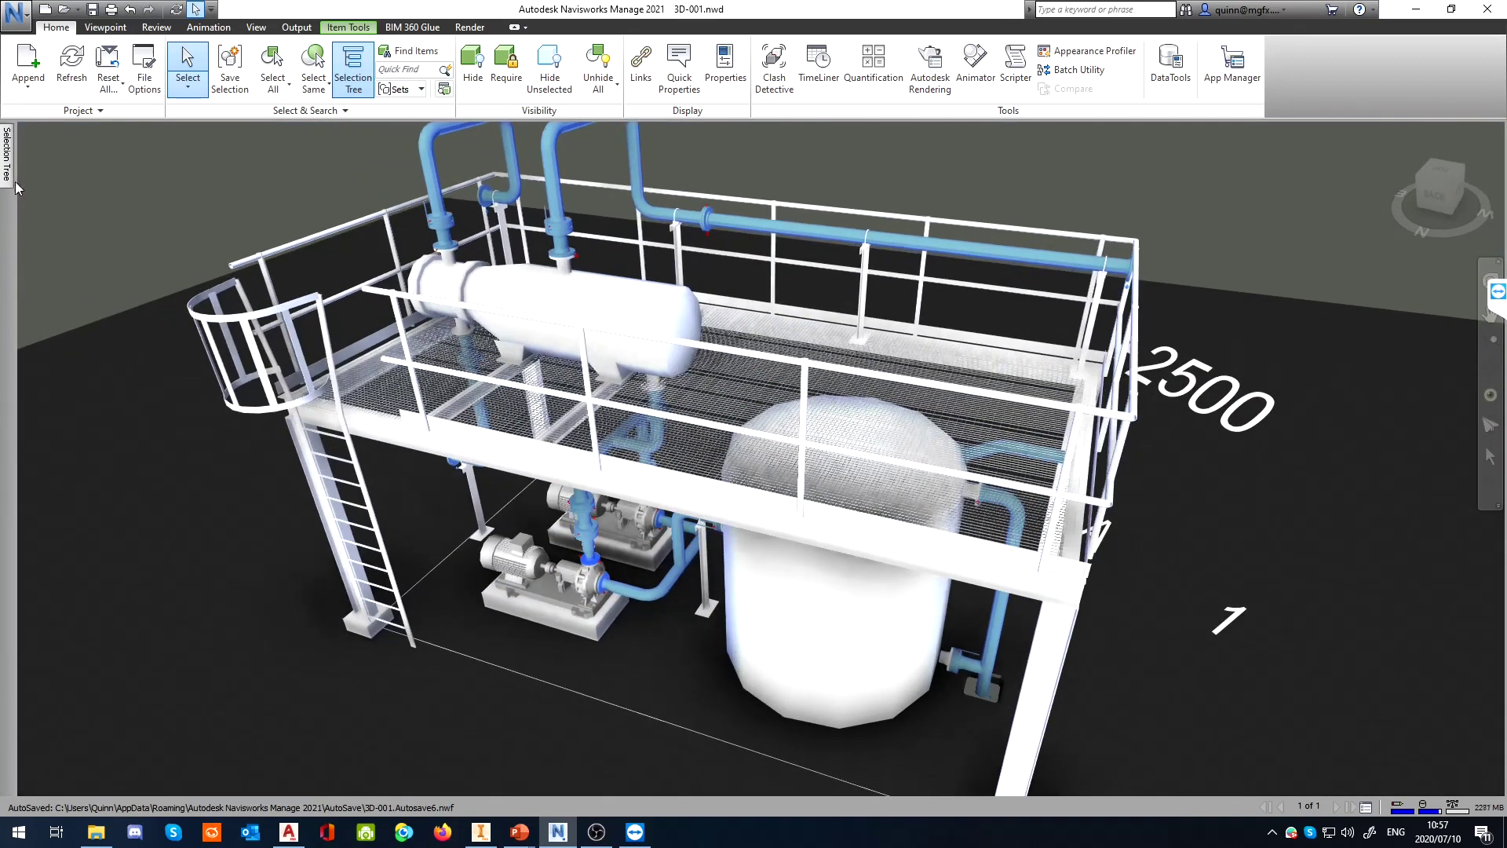
pyautogui.click(444, 90)
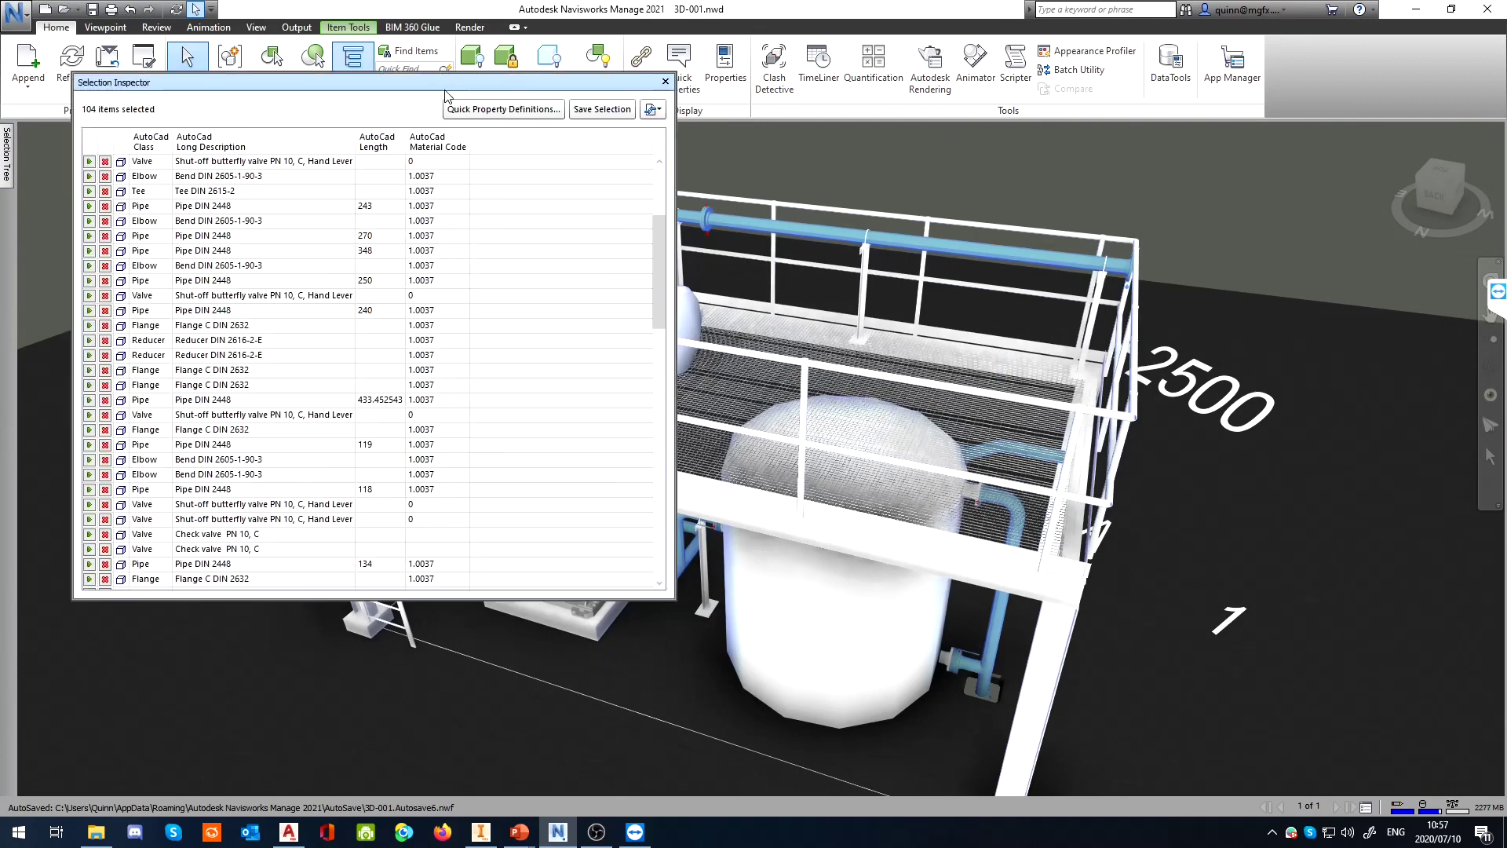
pyautogui.click(665, 81)
# Open the management of saved sets beside the model
pyautogui.click(398, 89)
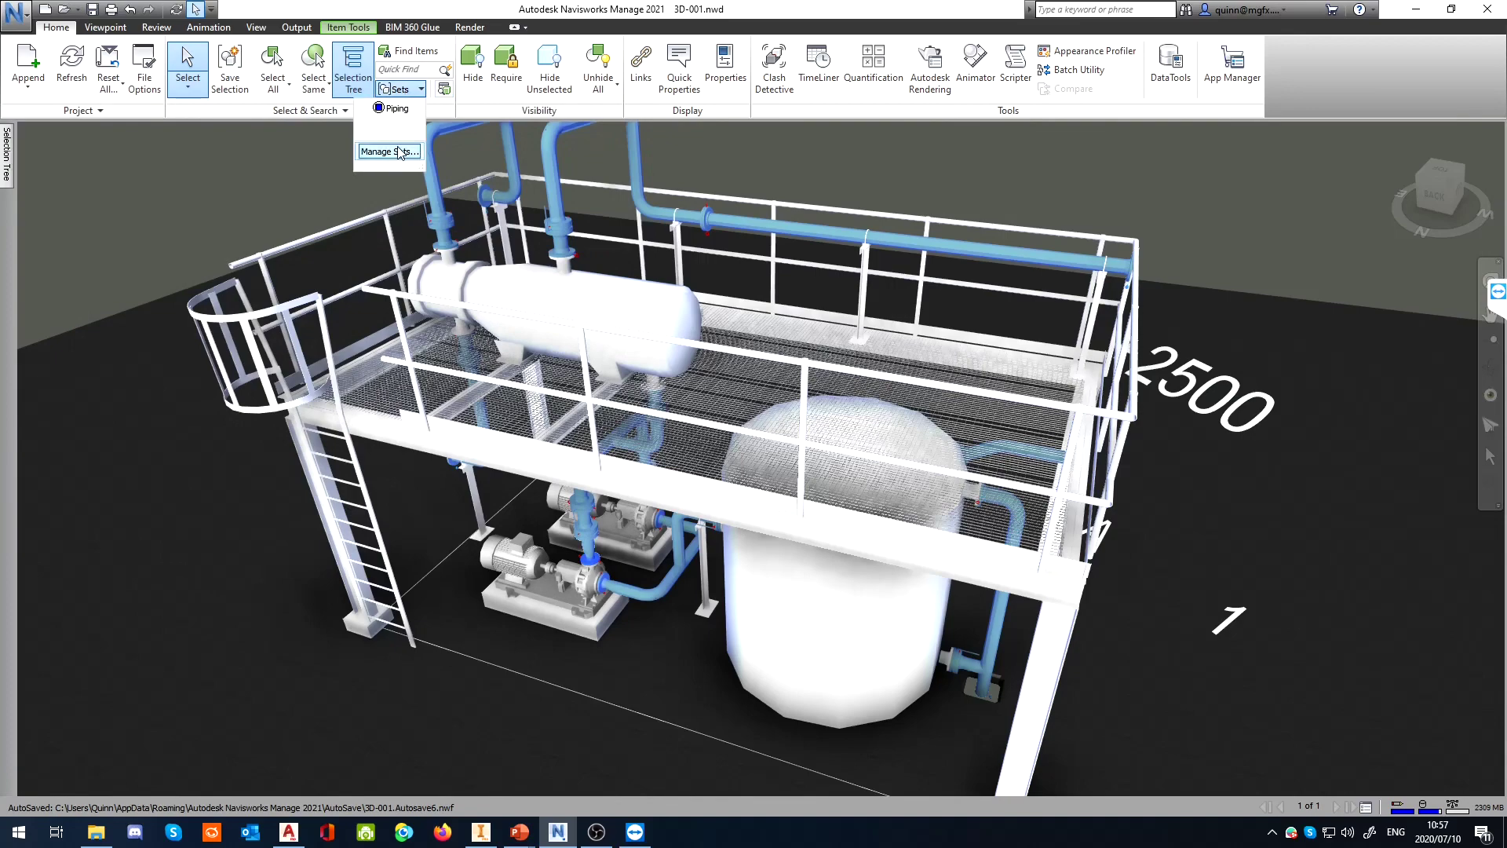
pyautogui.click(390, 152)
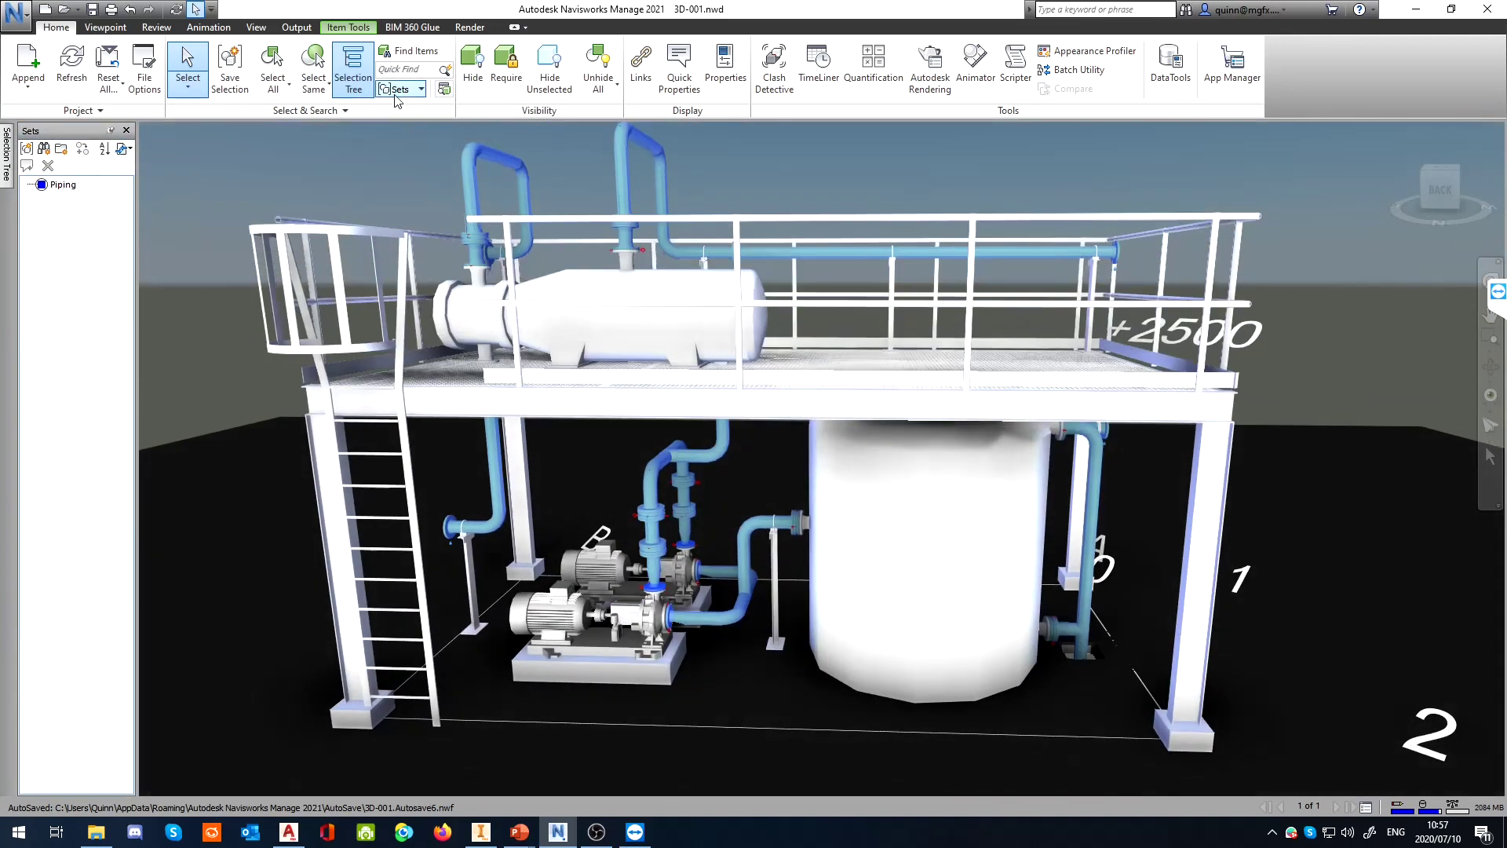
pyautogui.click(396, 93)
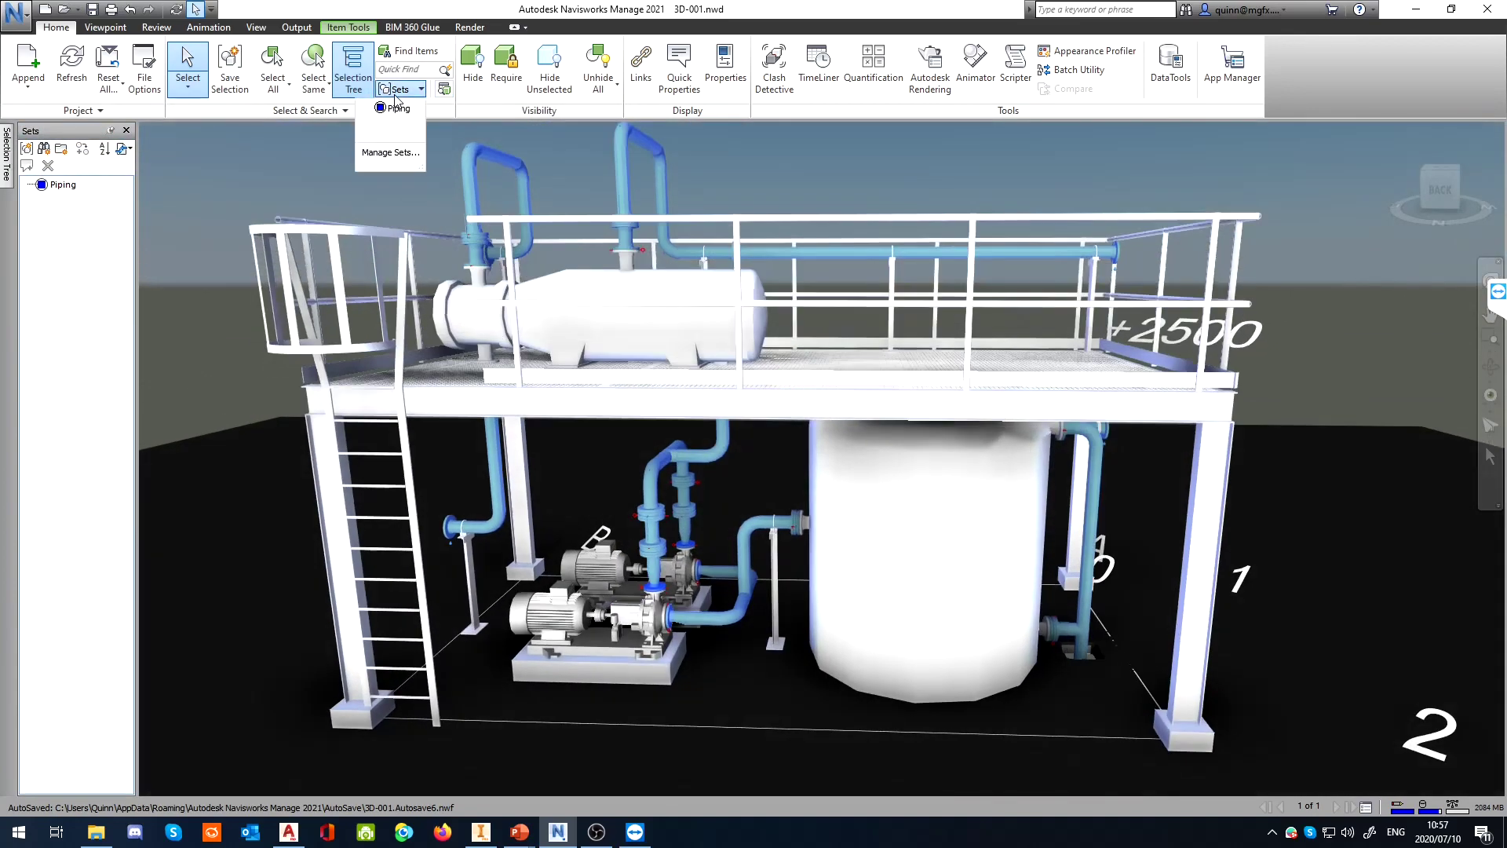
pyautogui.click(55, 267)
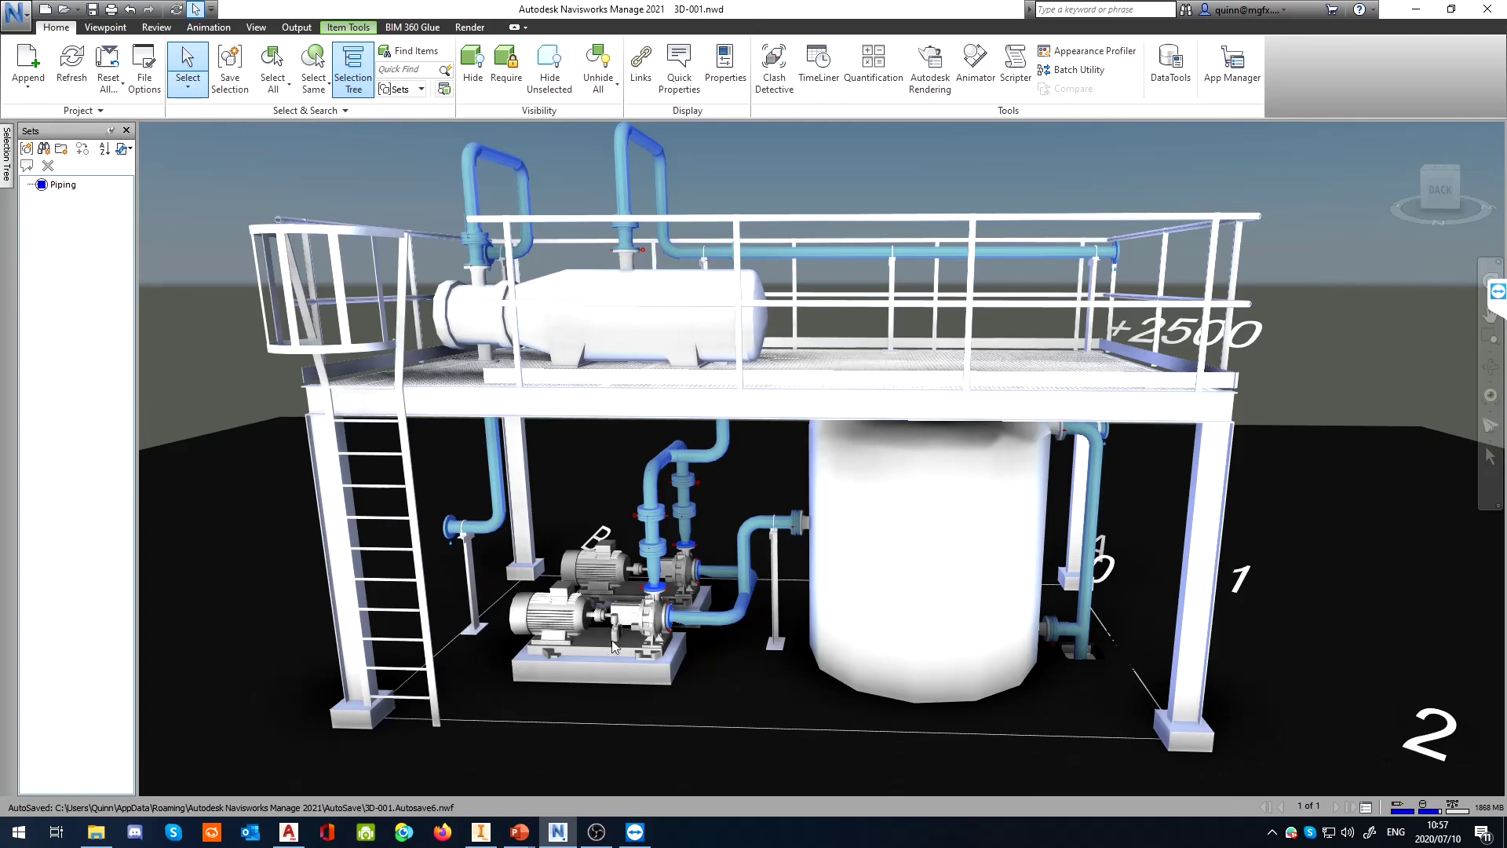
# Select both pumps under the platform and save them as a selection set named Pumps
pyautogui.click(596, 588)
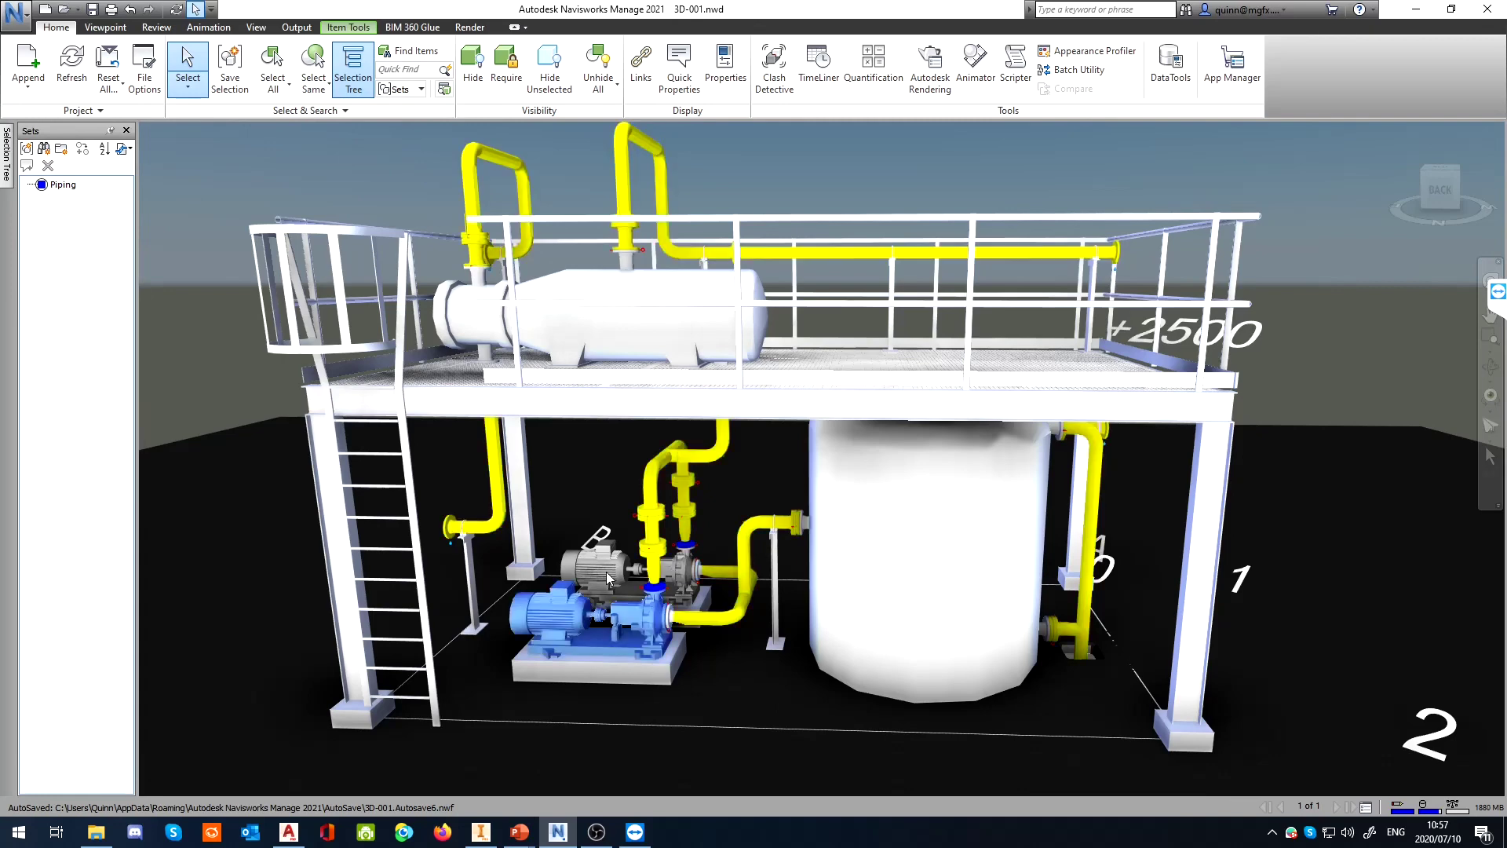
pyautogui.keyDown('ctrl'); pyautogui.click(608, 579); pyautogui.keyUp('ctrl')
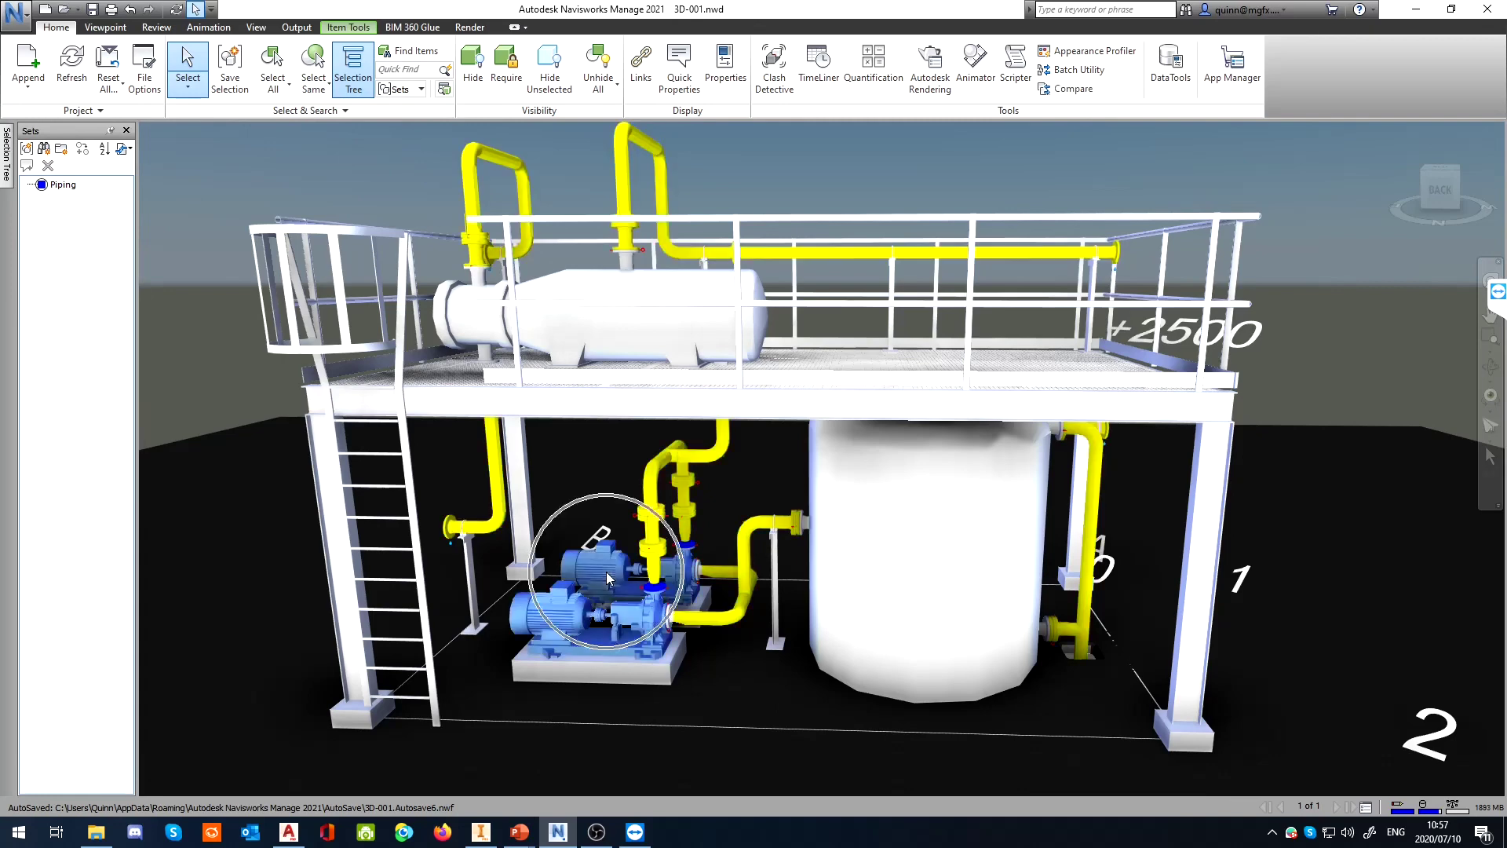
pyautogui.click(26, 149)
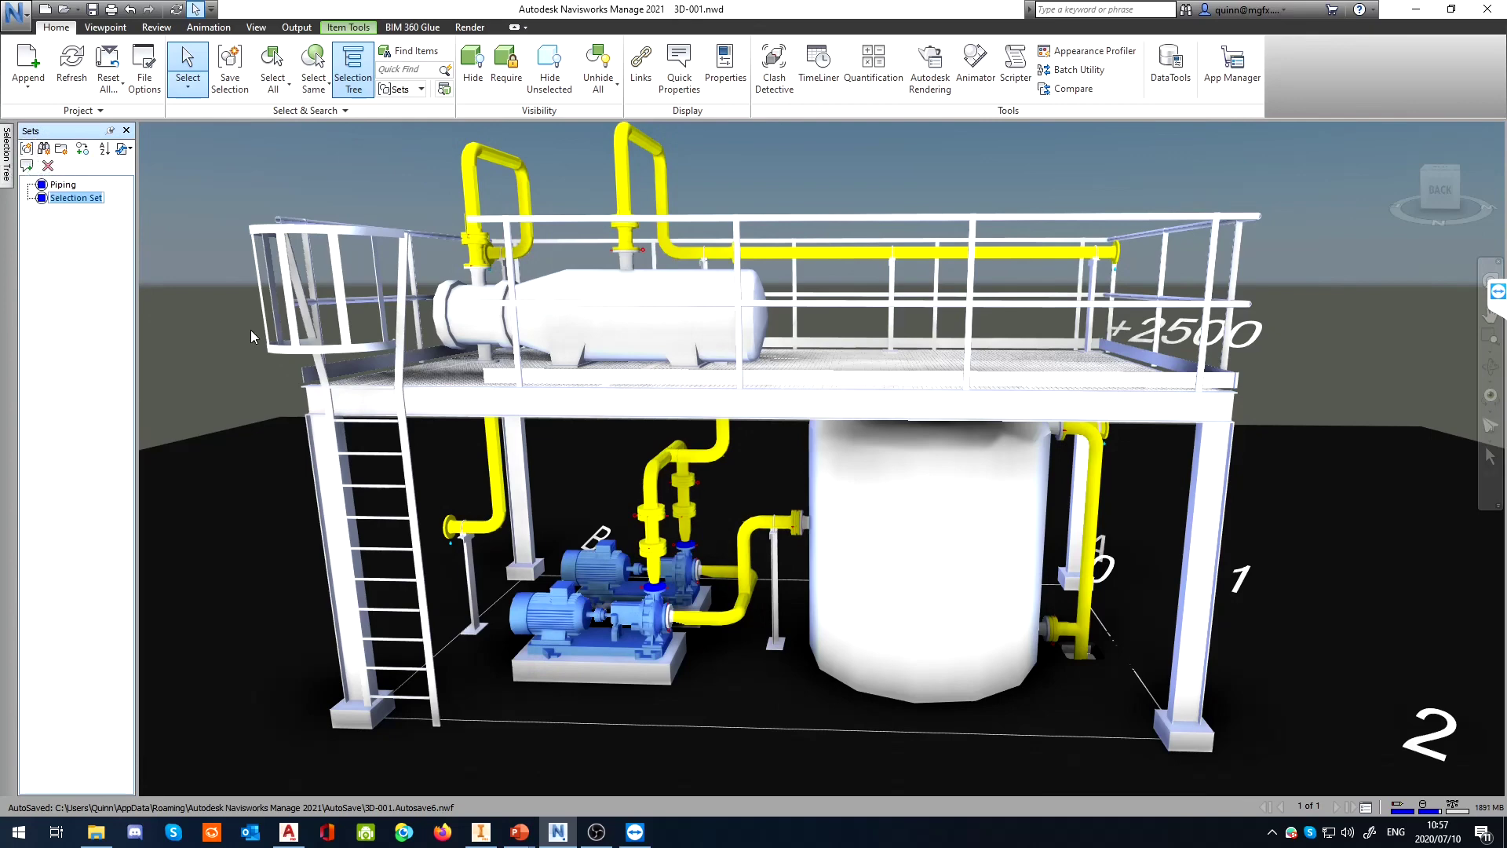
pyautogui.write('Pumps')
pyautogui.click(251, 330)
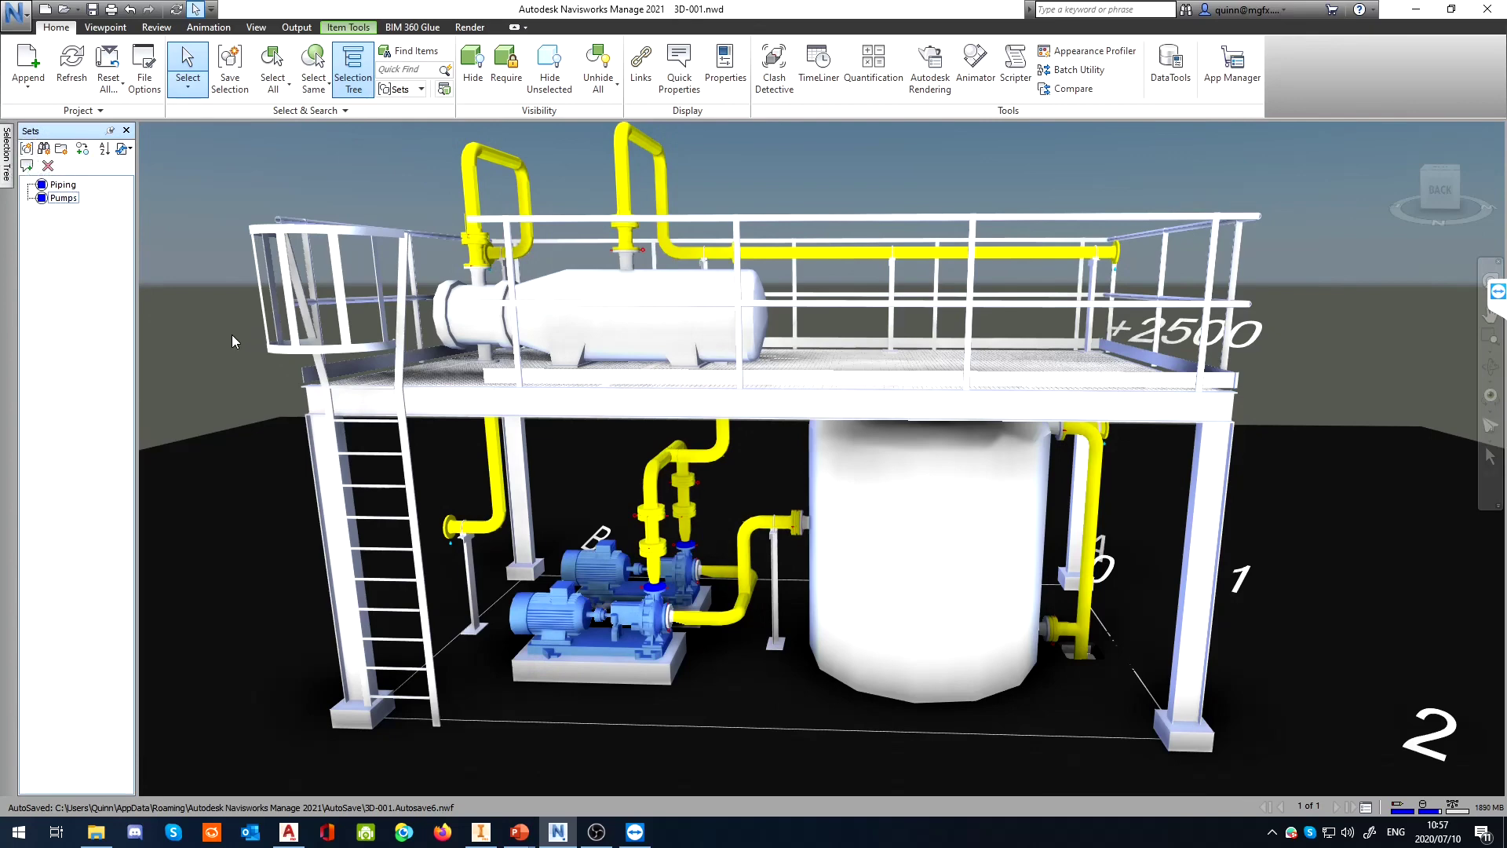
# Recall the Pumps set, switch to the Piping set, and read through its items in an enlarged Selection Inspector
pyautogui.click(61, 200)
pyautogui.click(63, 185)
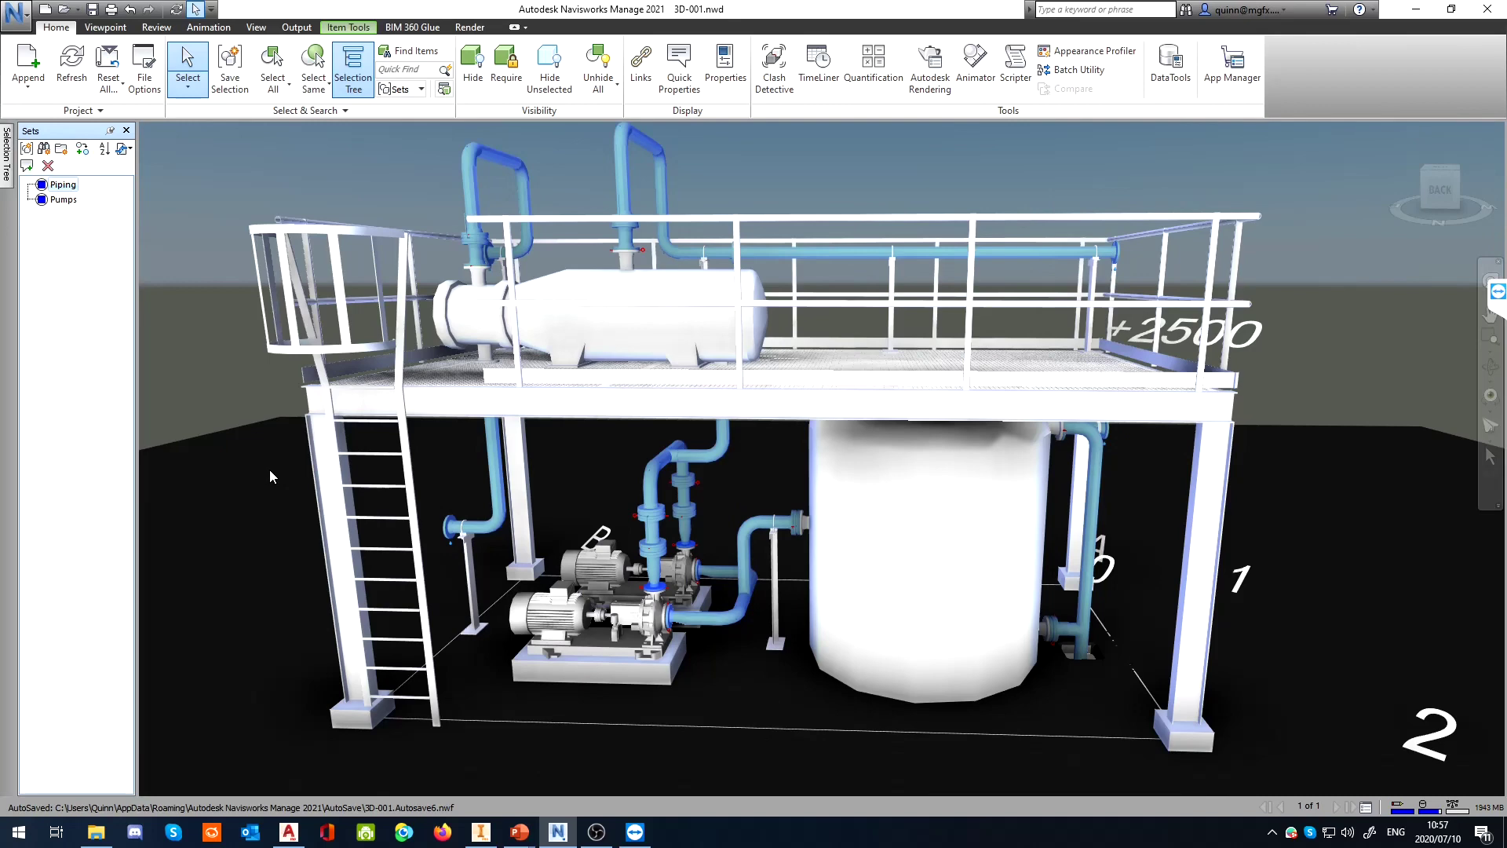
pyautogui.click(445, 89)
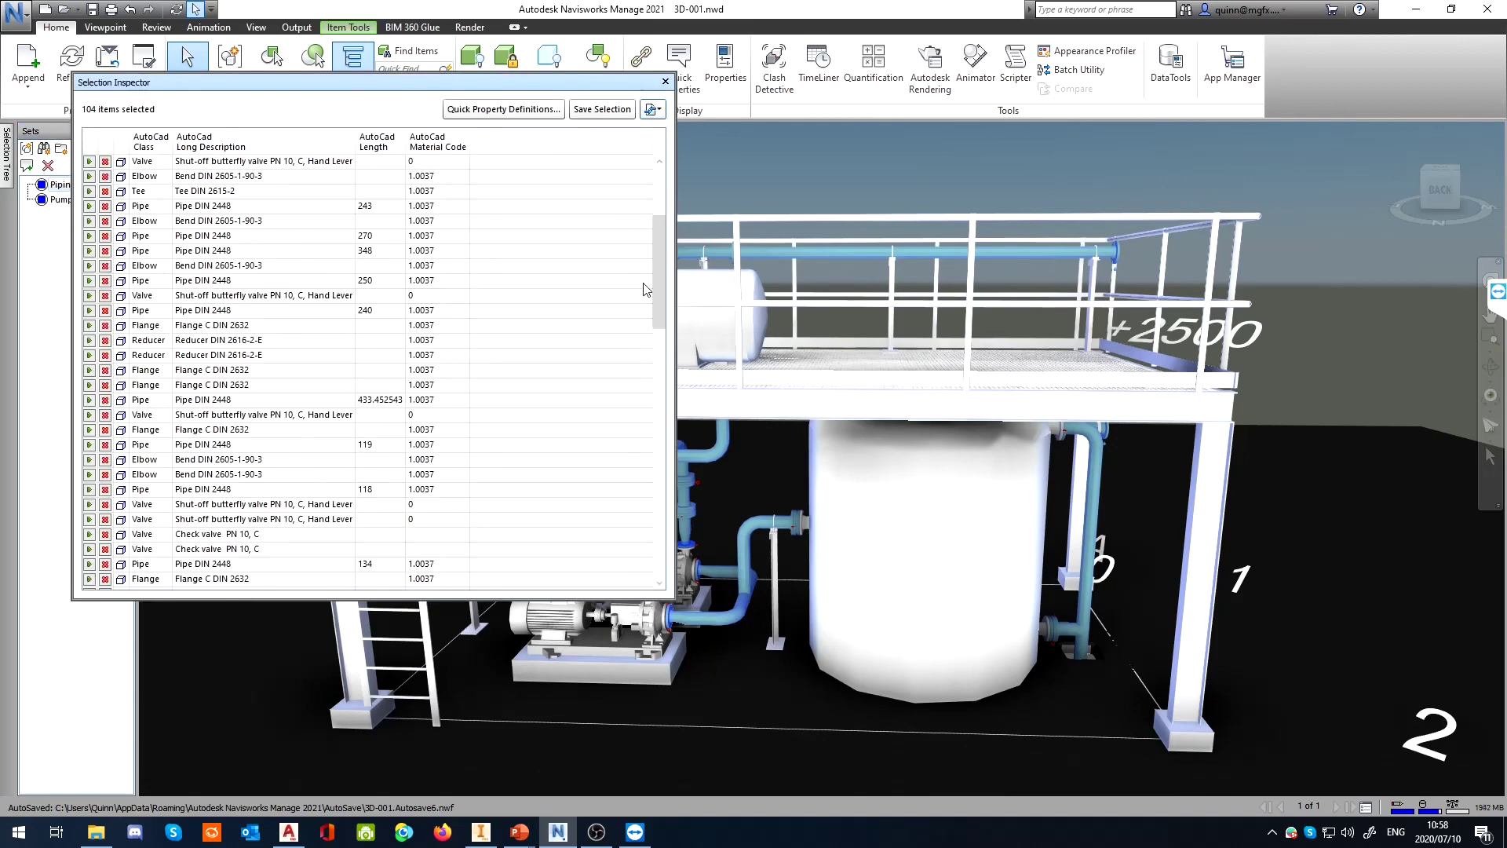
pyautogui.moveTo(366, 86); pyautogui.dragTo(563, 52)
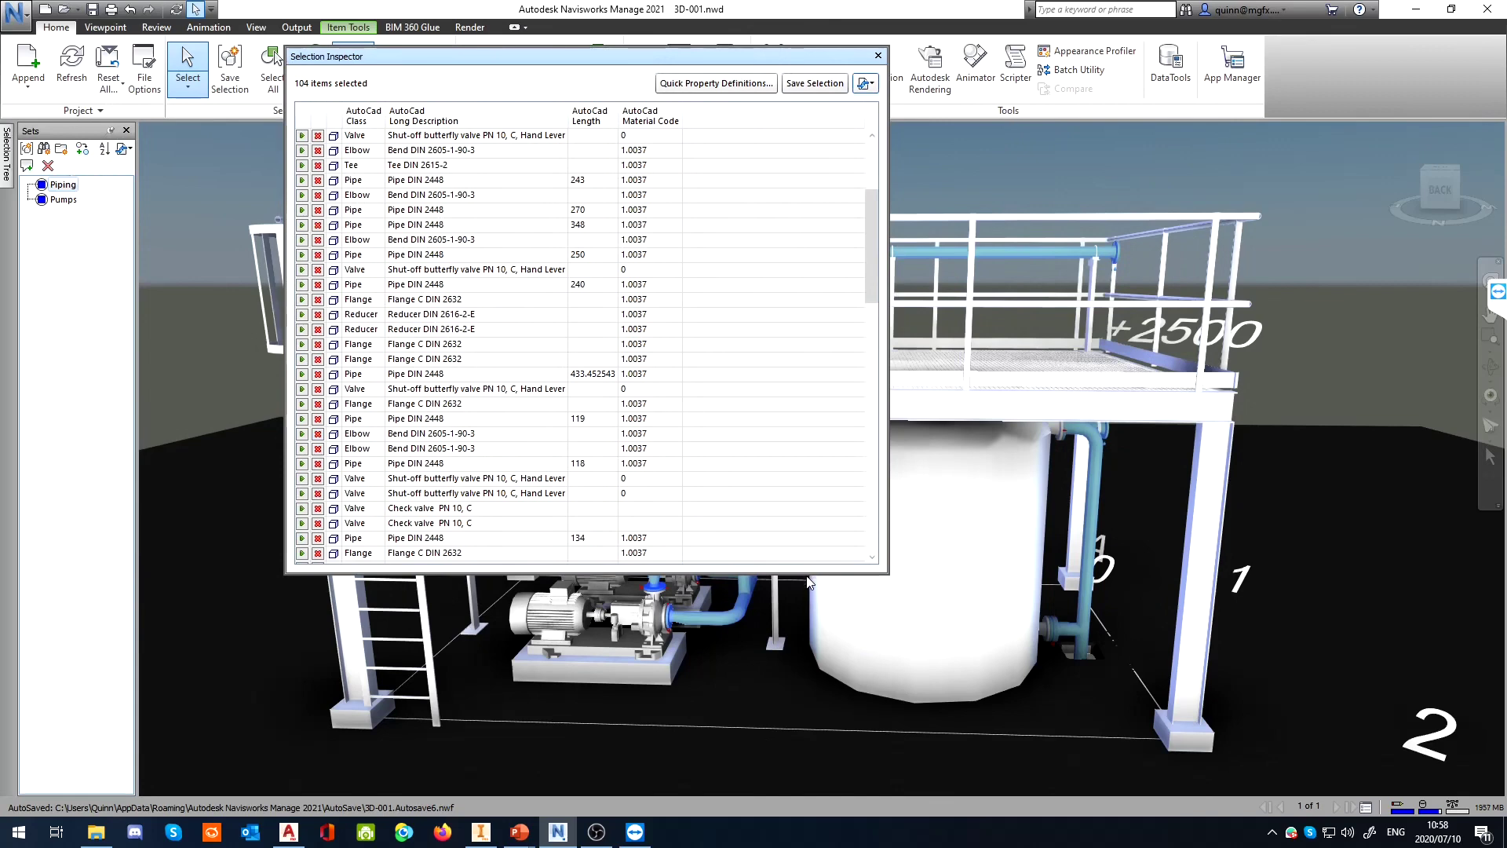
pyautogui.moveTo(808, 575); pyautogui.dragTo(809, 688)
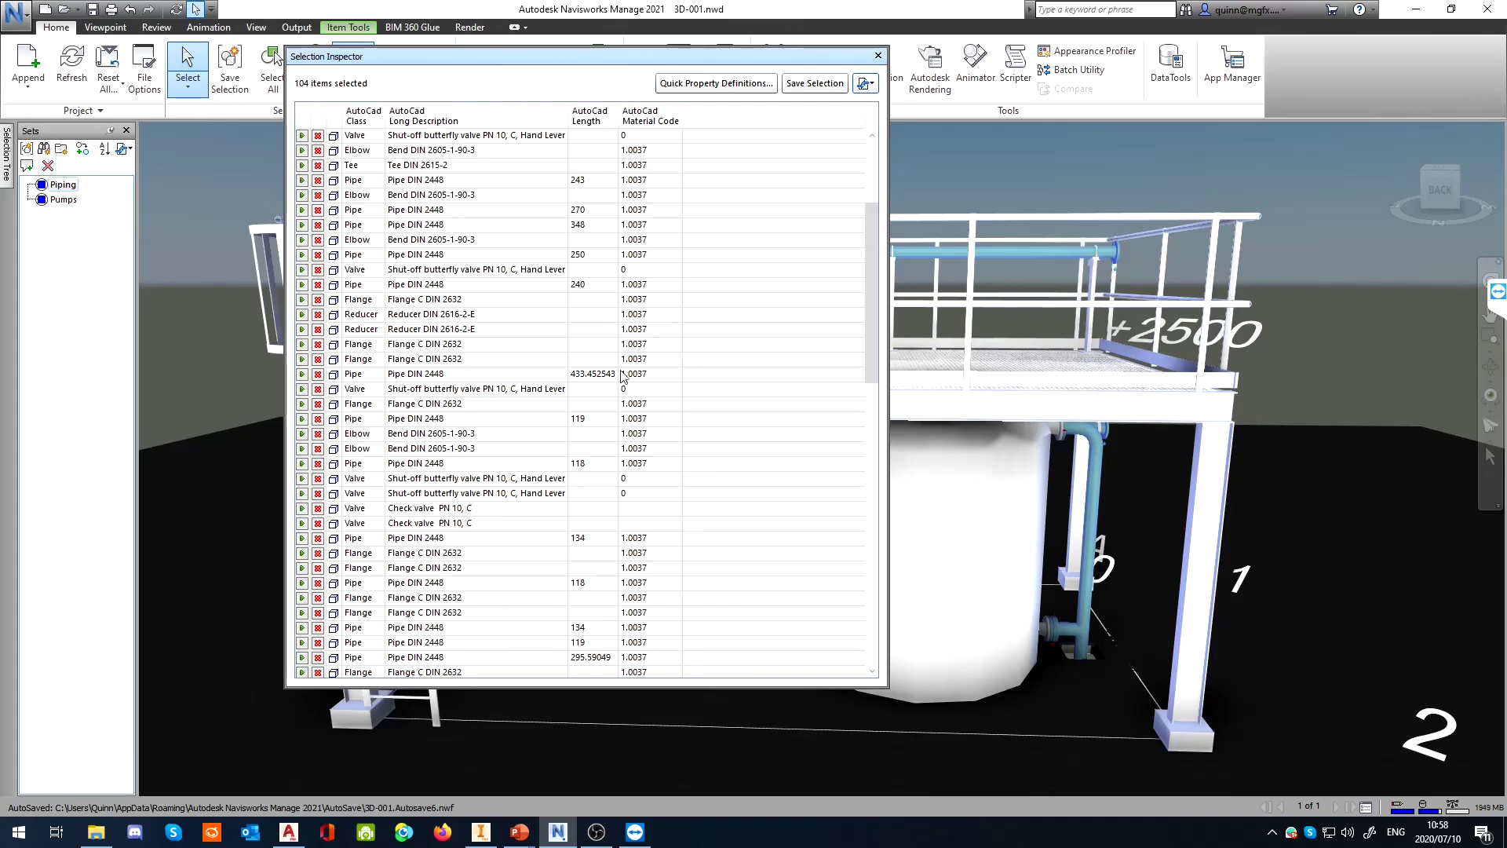
pyautogui.scroll(-6, 597, 445)
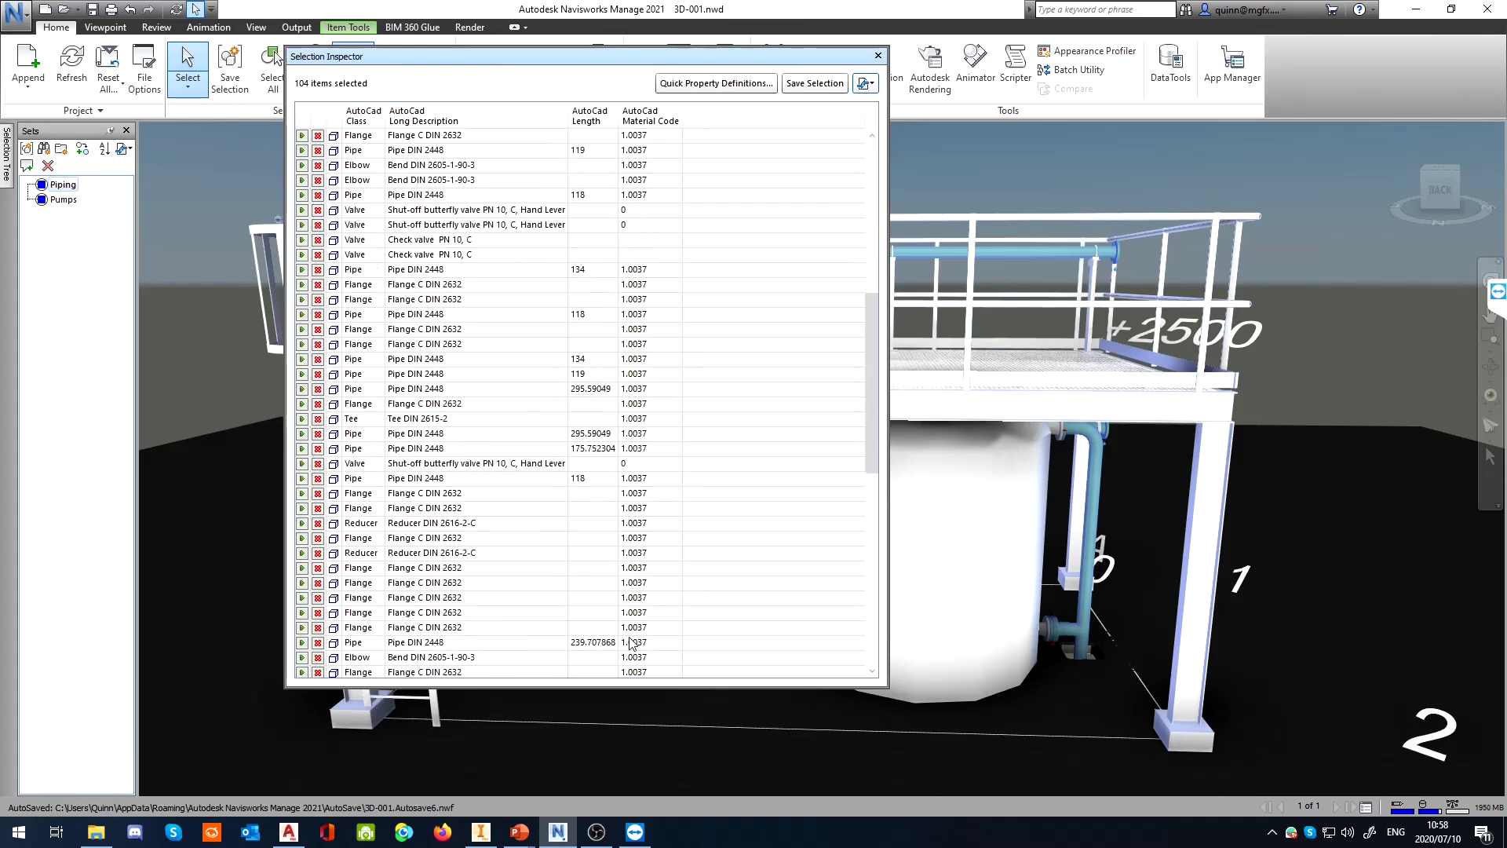
pyautogui.scroll(3, 642, 527)
pyautogui.scroll(6, 650, 409)
pyautogui.scroll(1, 660, 412)
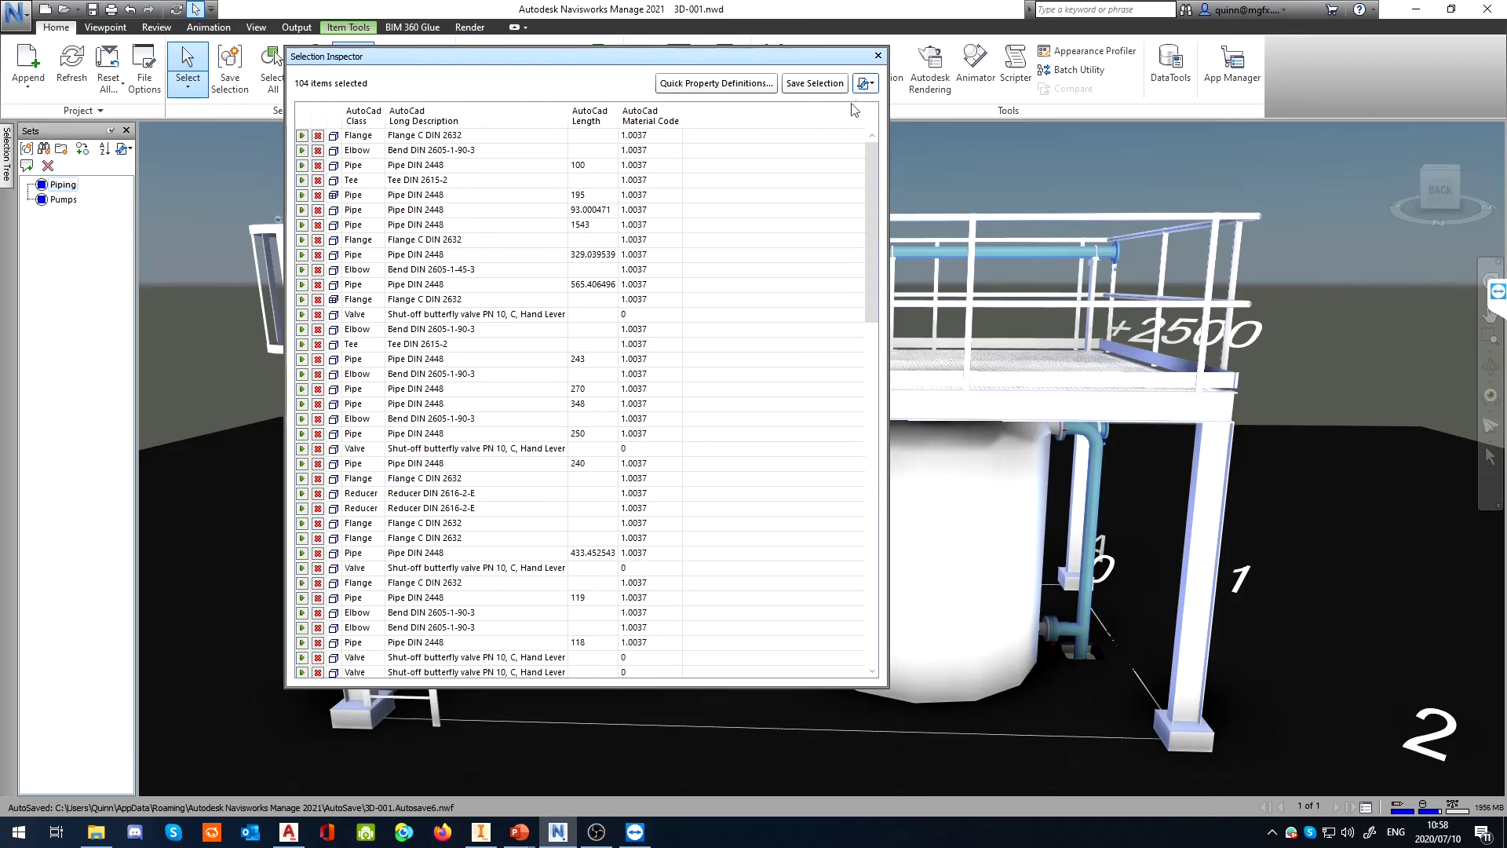
# Change the fourth quick property definition to the AutoCad Pressure Class property and review the updated item list in the Selection Inspector
pyautogui.click(724, 85)
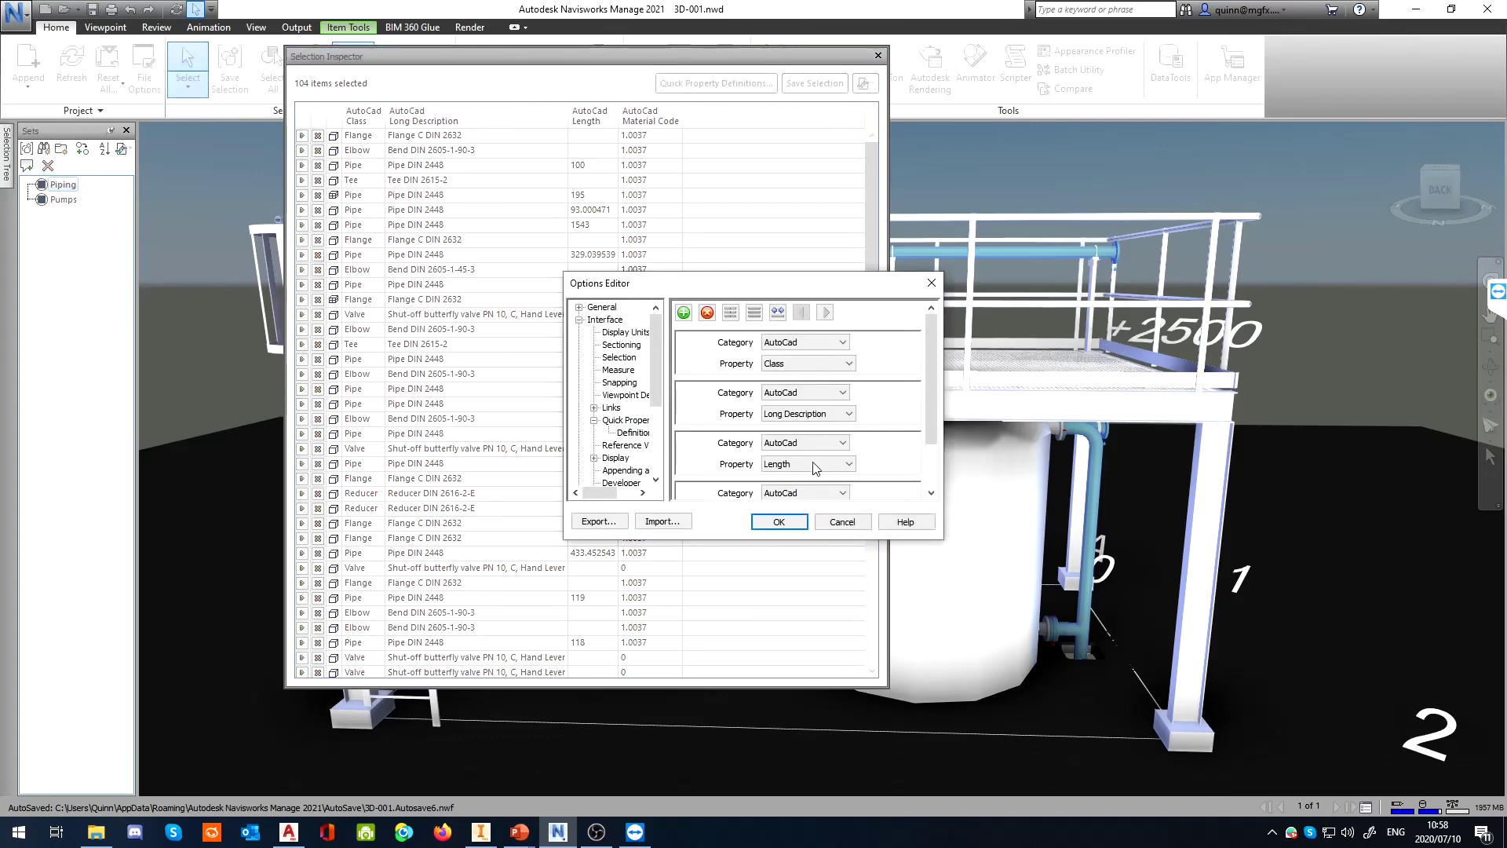
pyautogui.moveTo(933, 545); pyautogui.dragTo(923, 774)
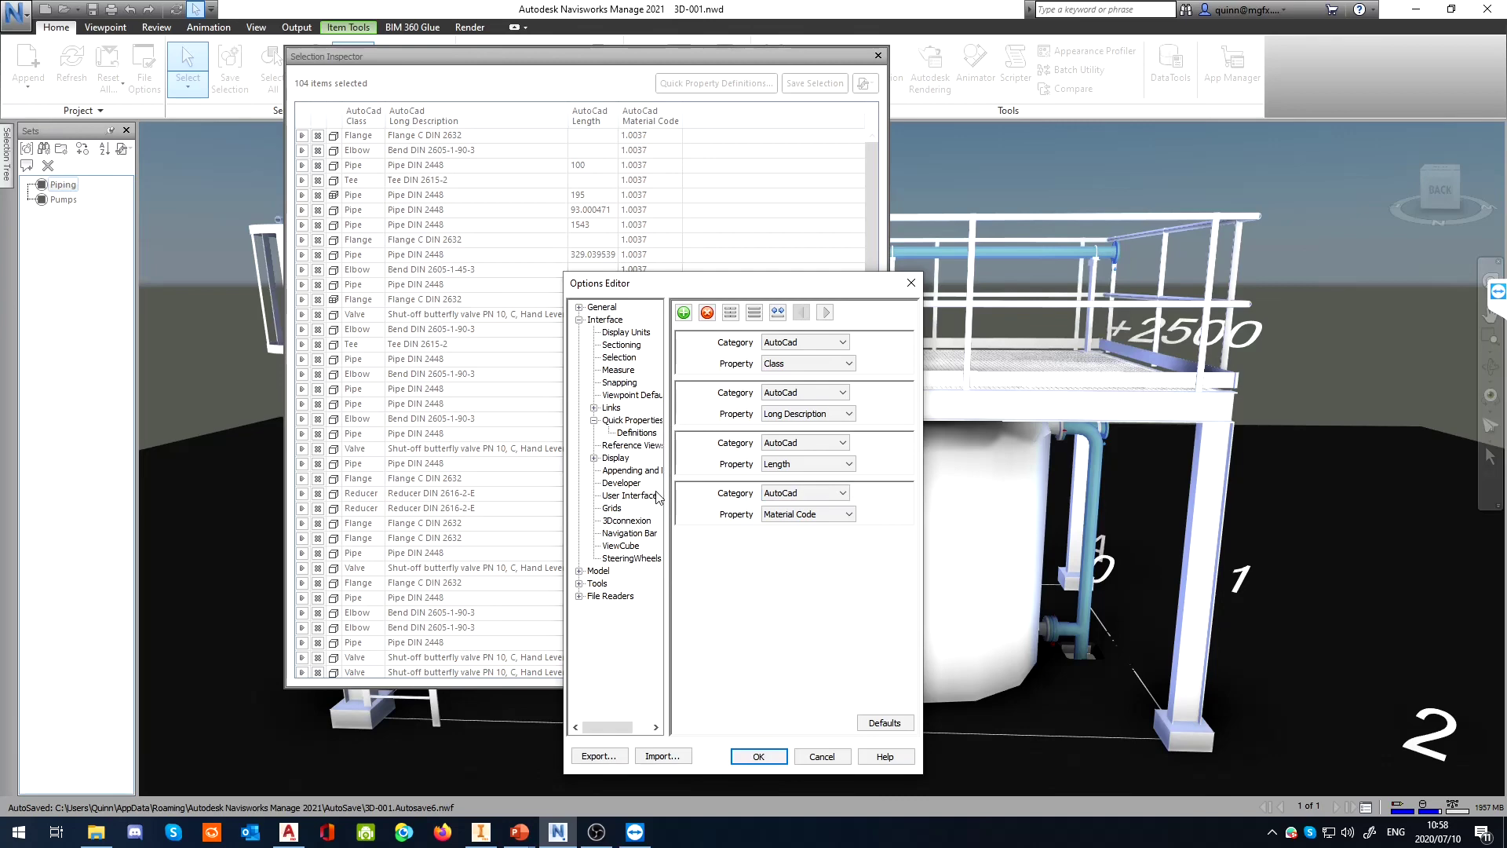
pyautogui.click(831, 347)
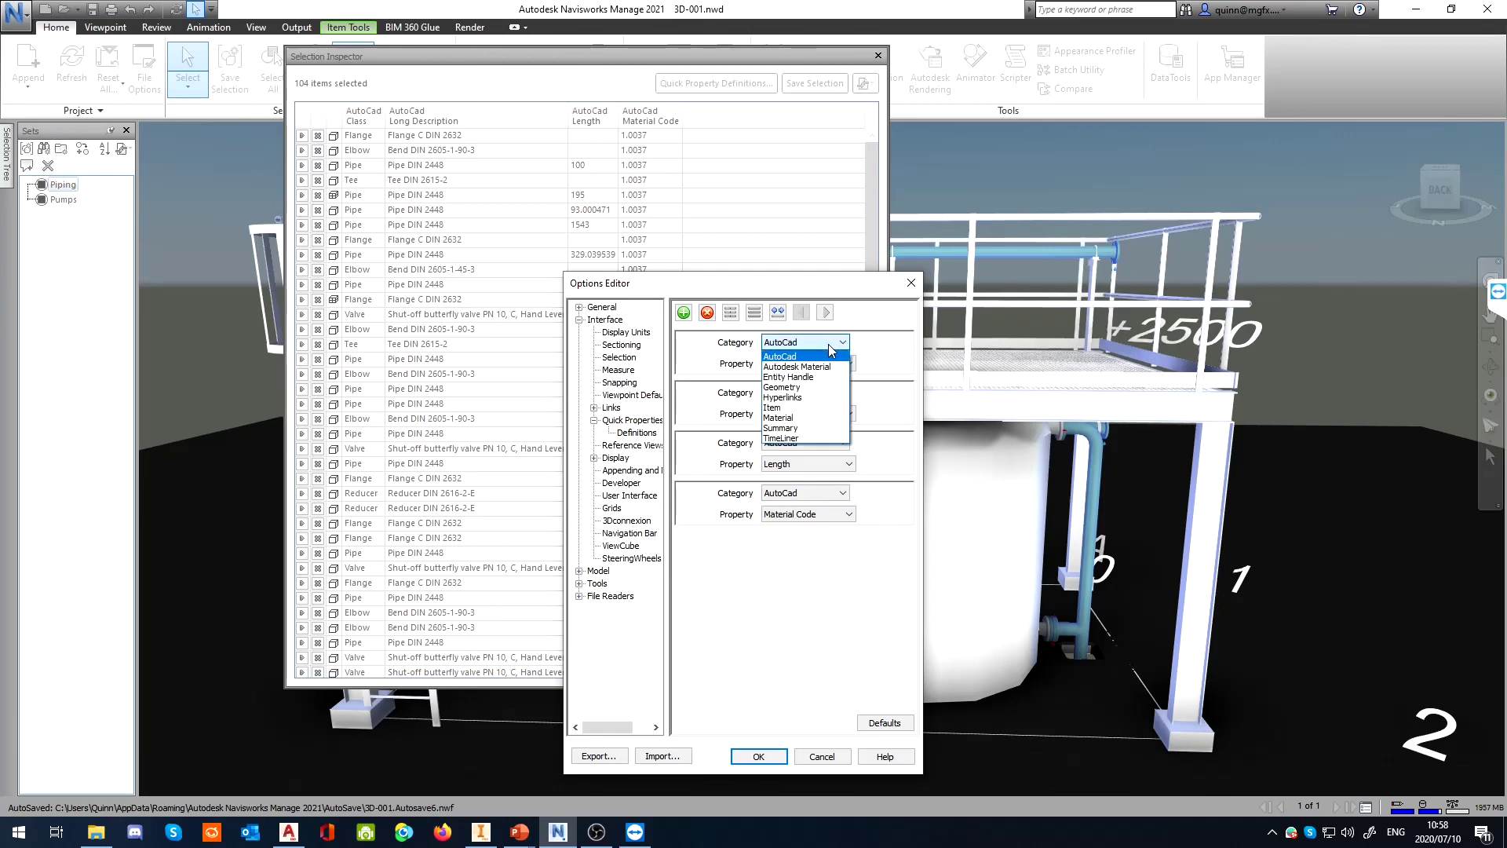
pyautogui.click(831, 348)
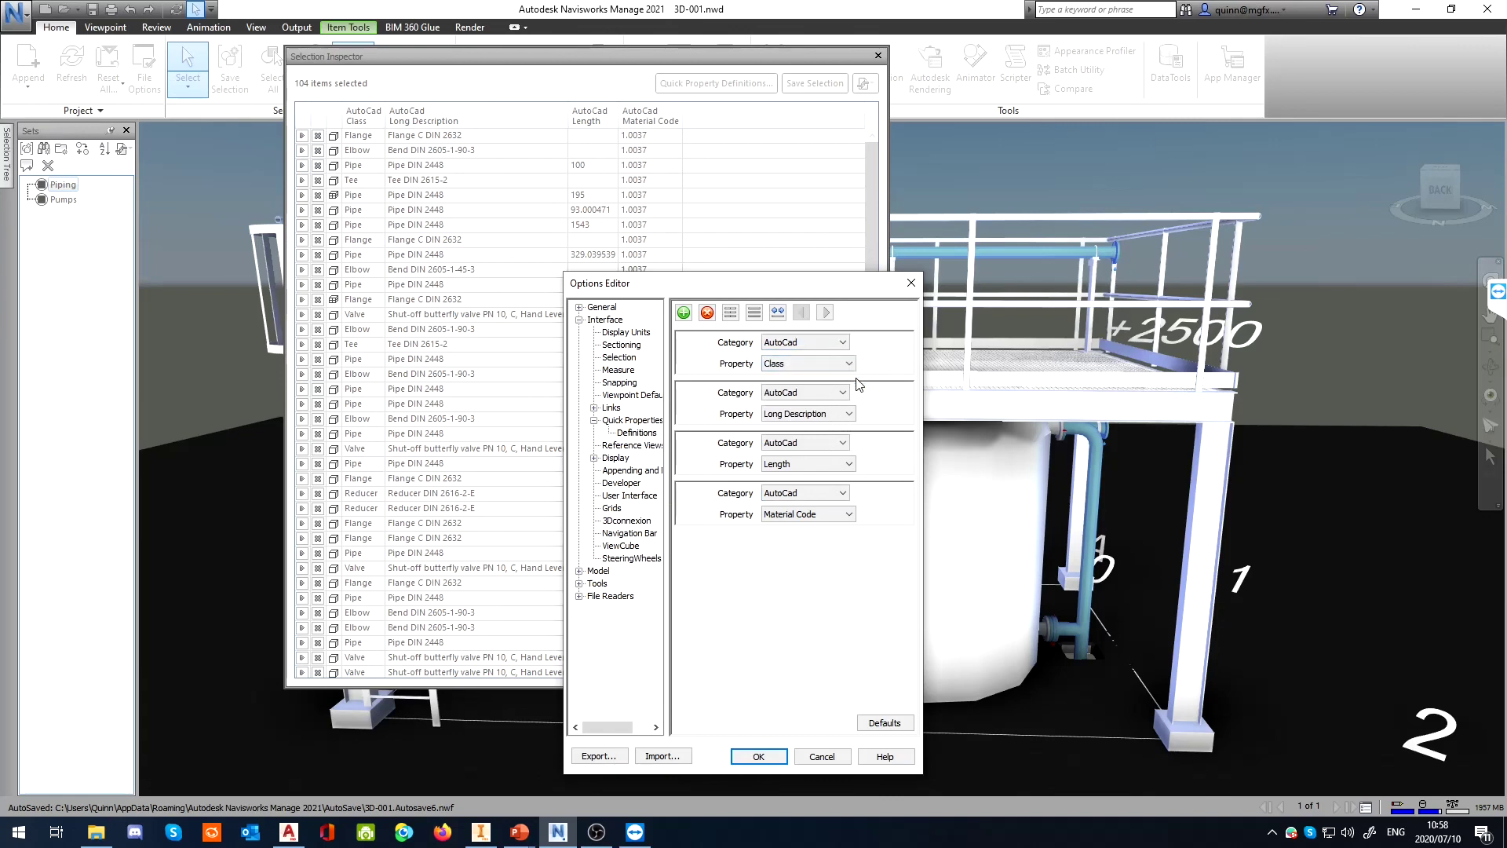
pyautogui.click(844, 366)
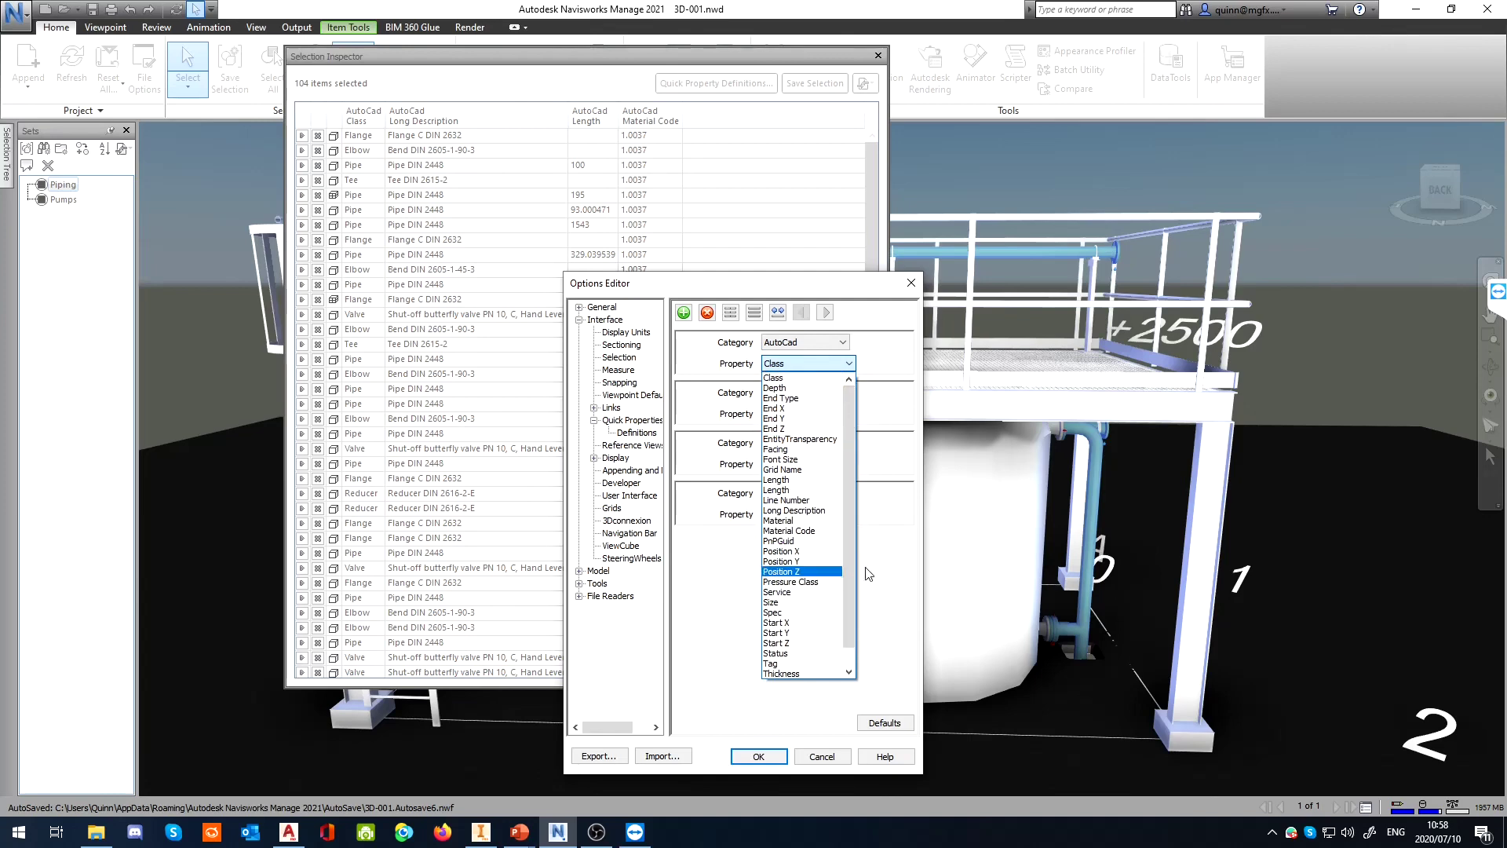
pyautogui.click(884, 549)
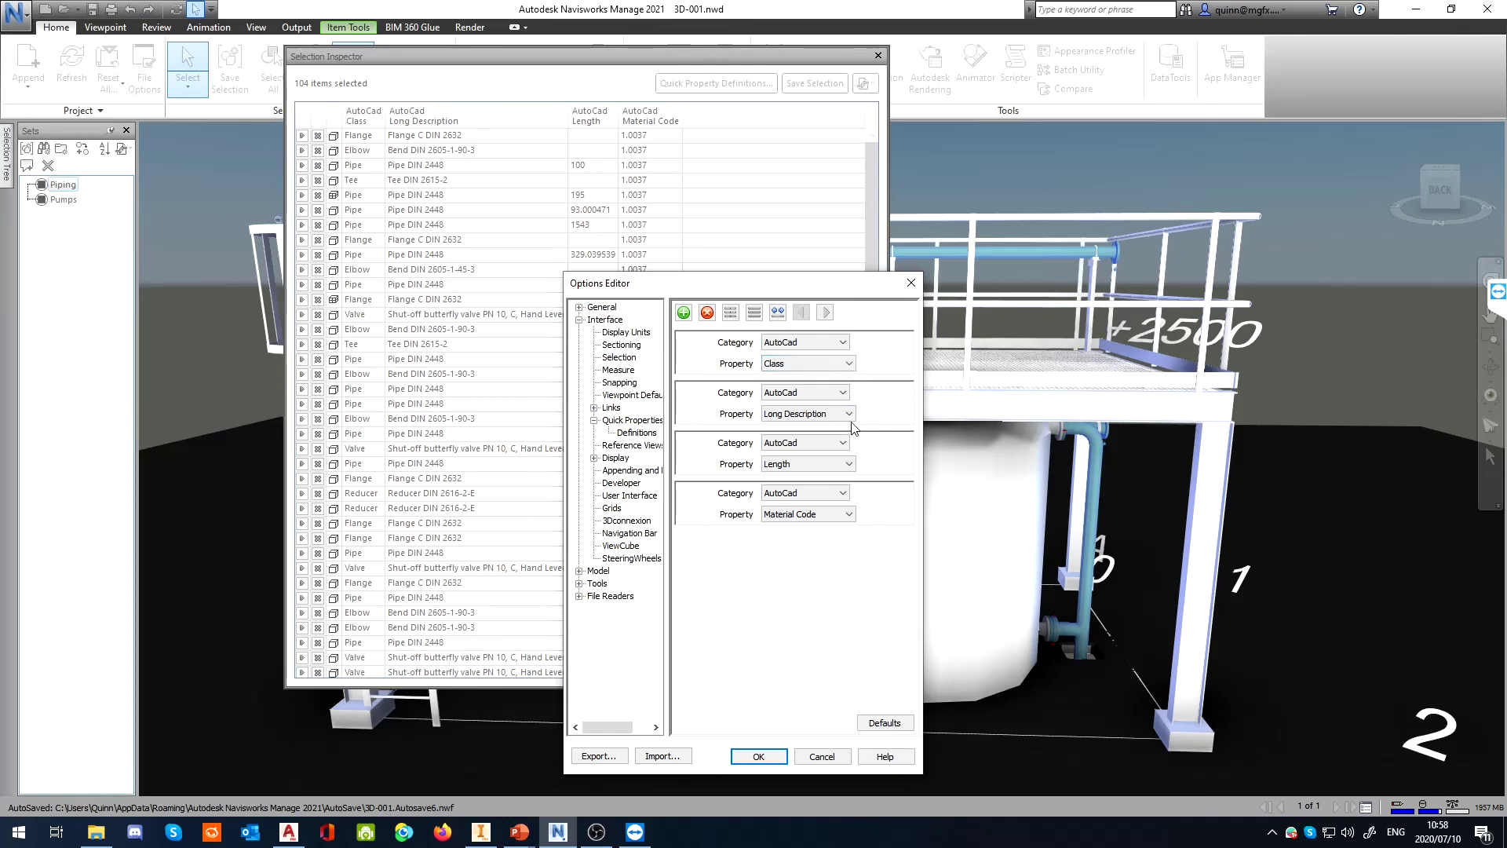
pyautogui.click(844, 515)
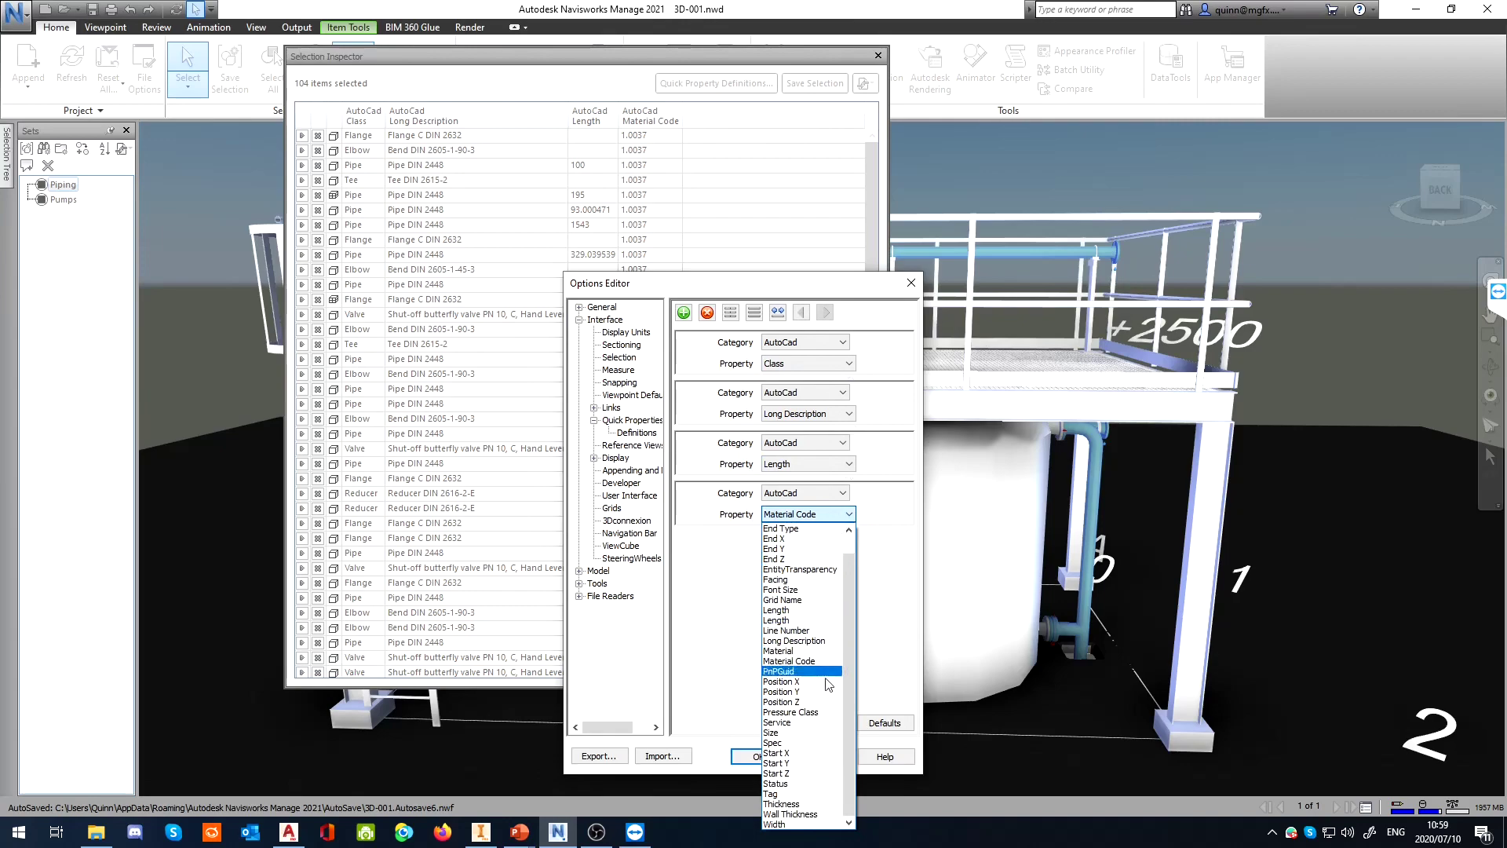
pyautogui.click(833, 712)
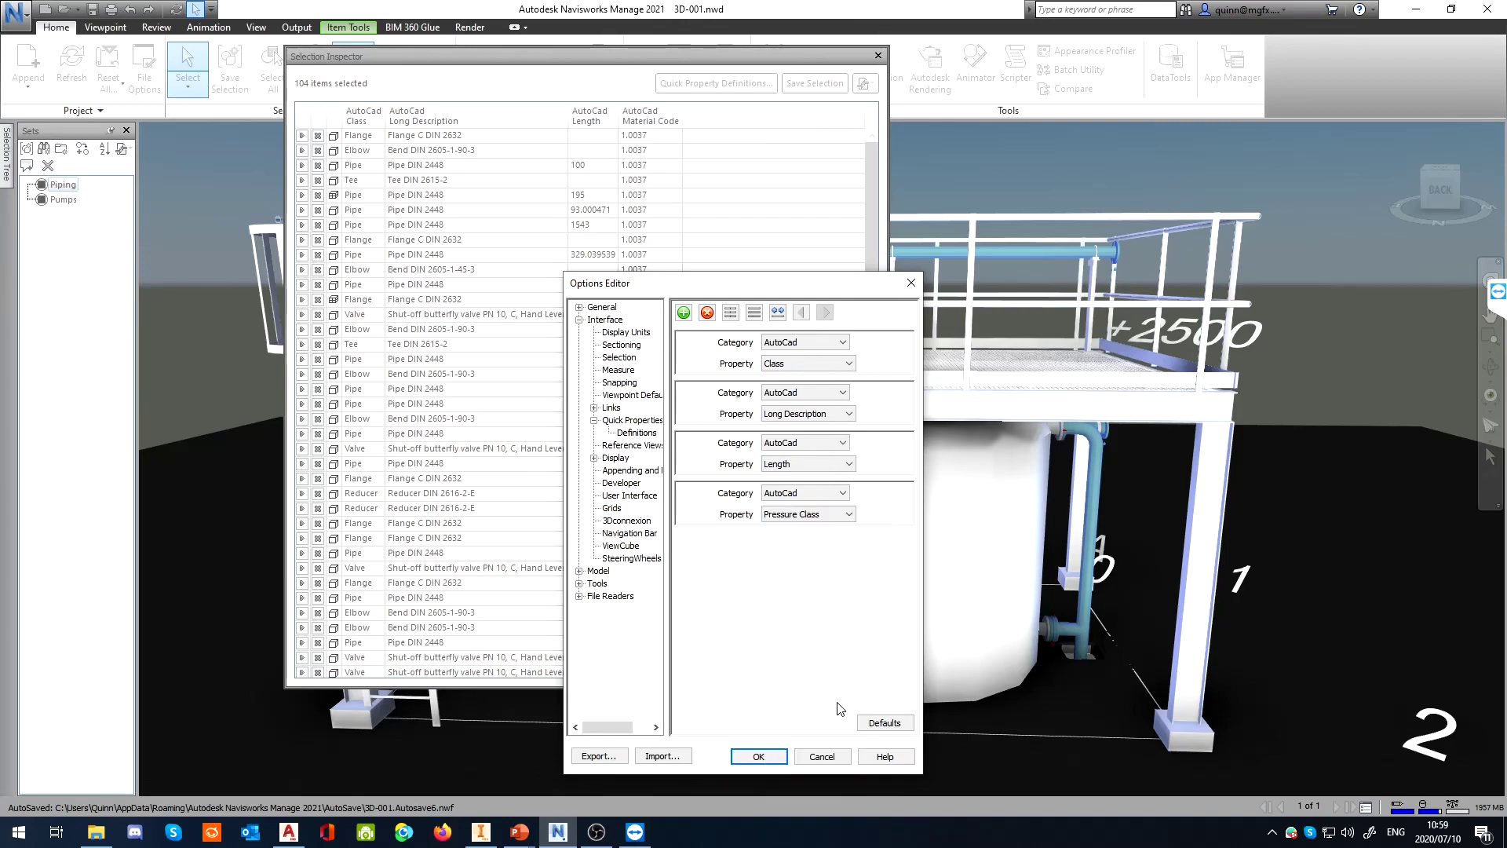
pyautogui.click(760, 757)
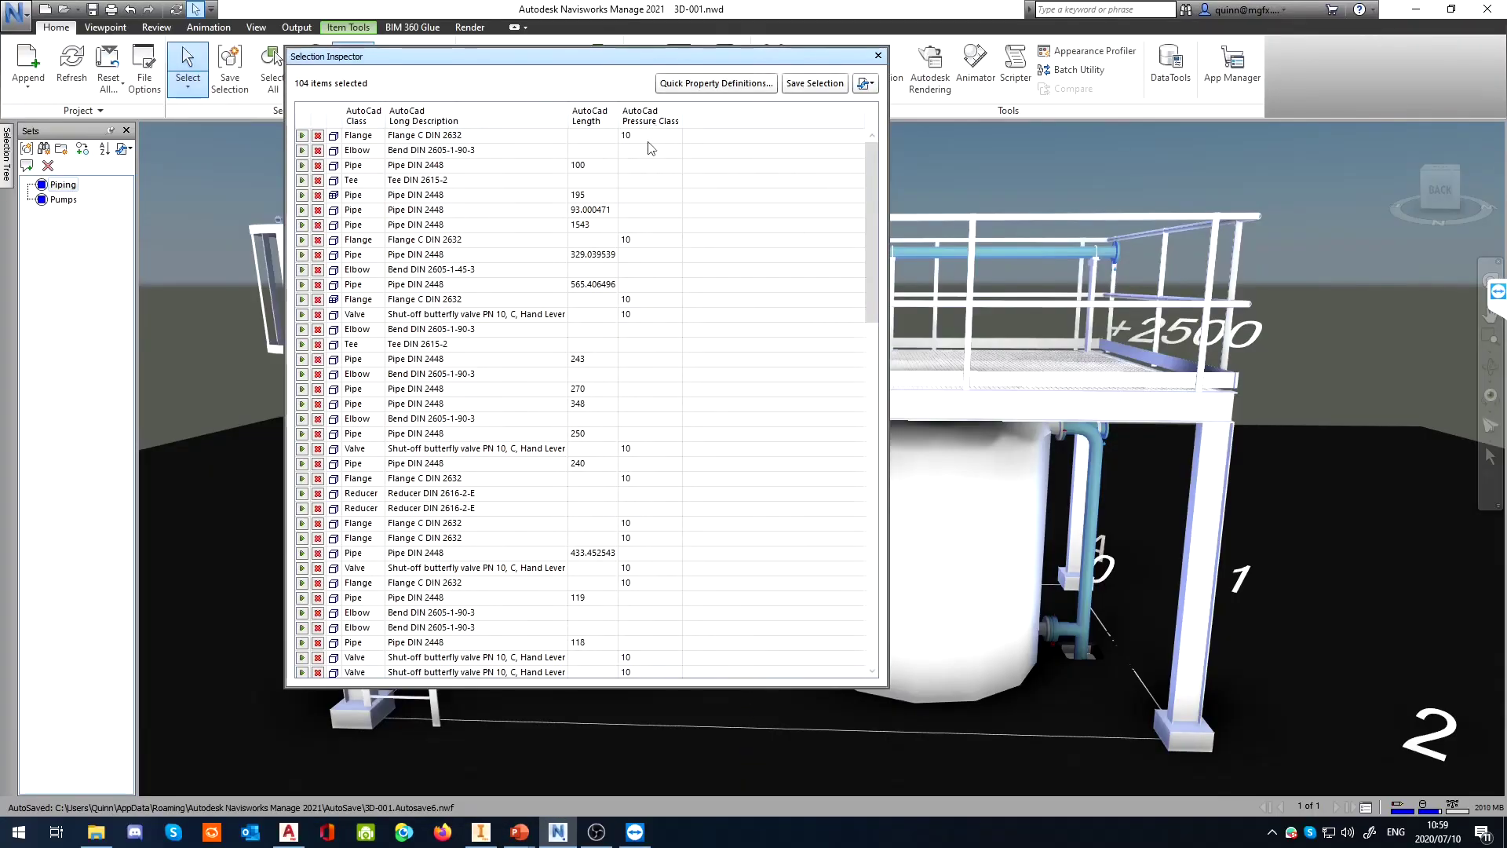
pyautogui.scroll(-20, 673, 306)
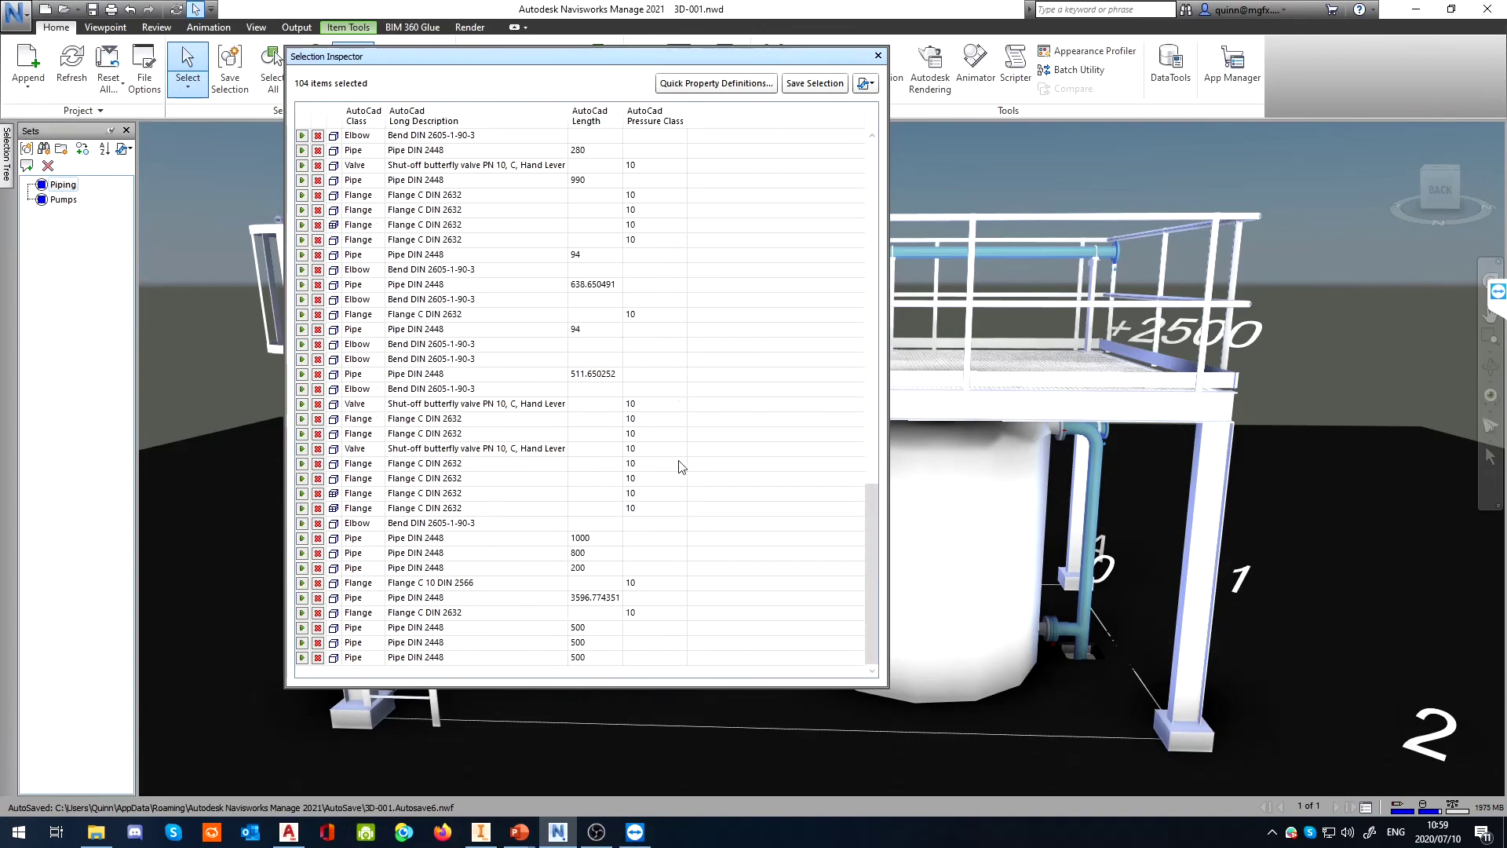
pyautogui.scroll(20, 667, 399)
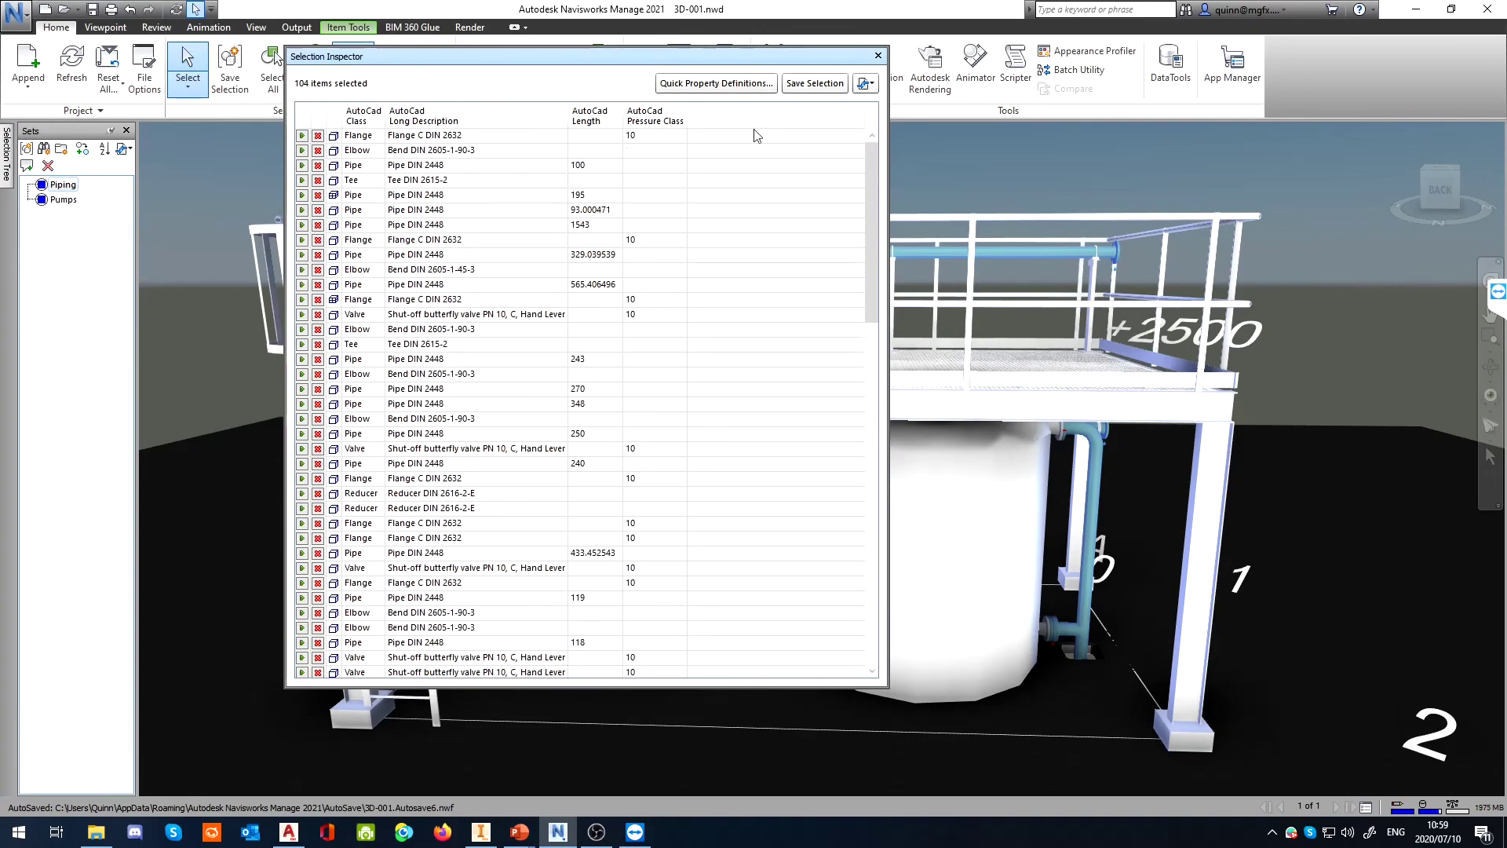
# Save the inspected items as a new selection set and export their list to CSV, replacing the existing Piping.csv
pyautogui.click(789, 89)
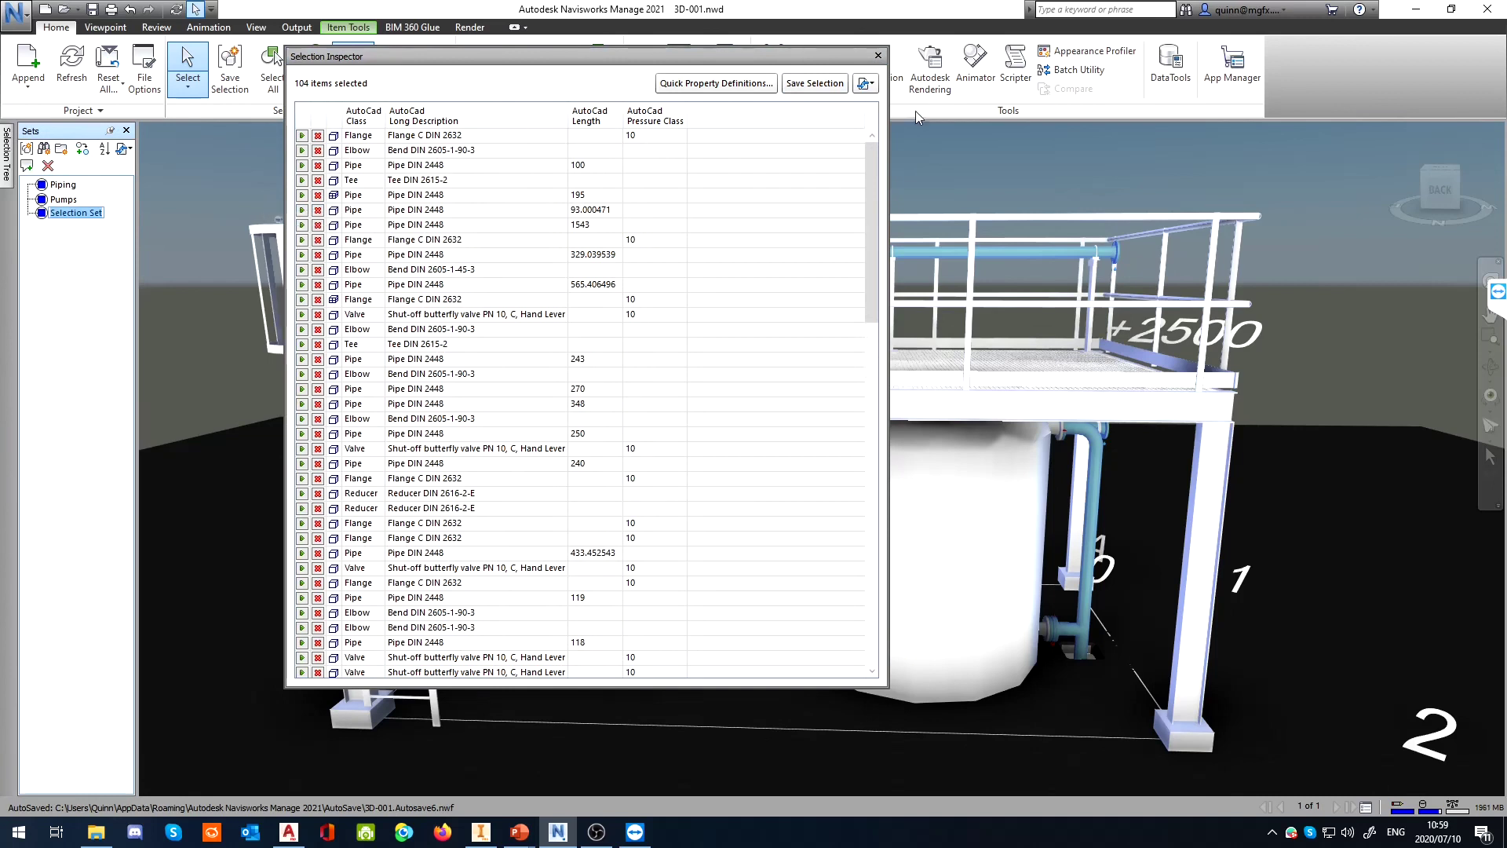
pyautogui.click(878, 84)
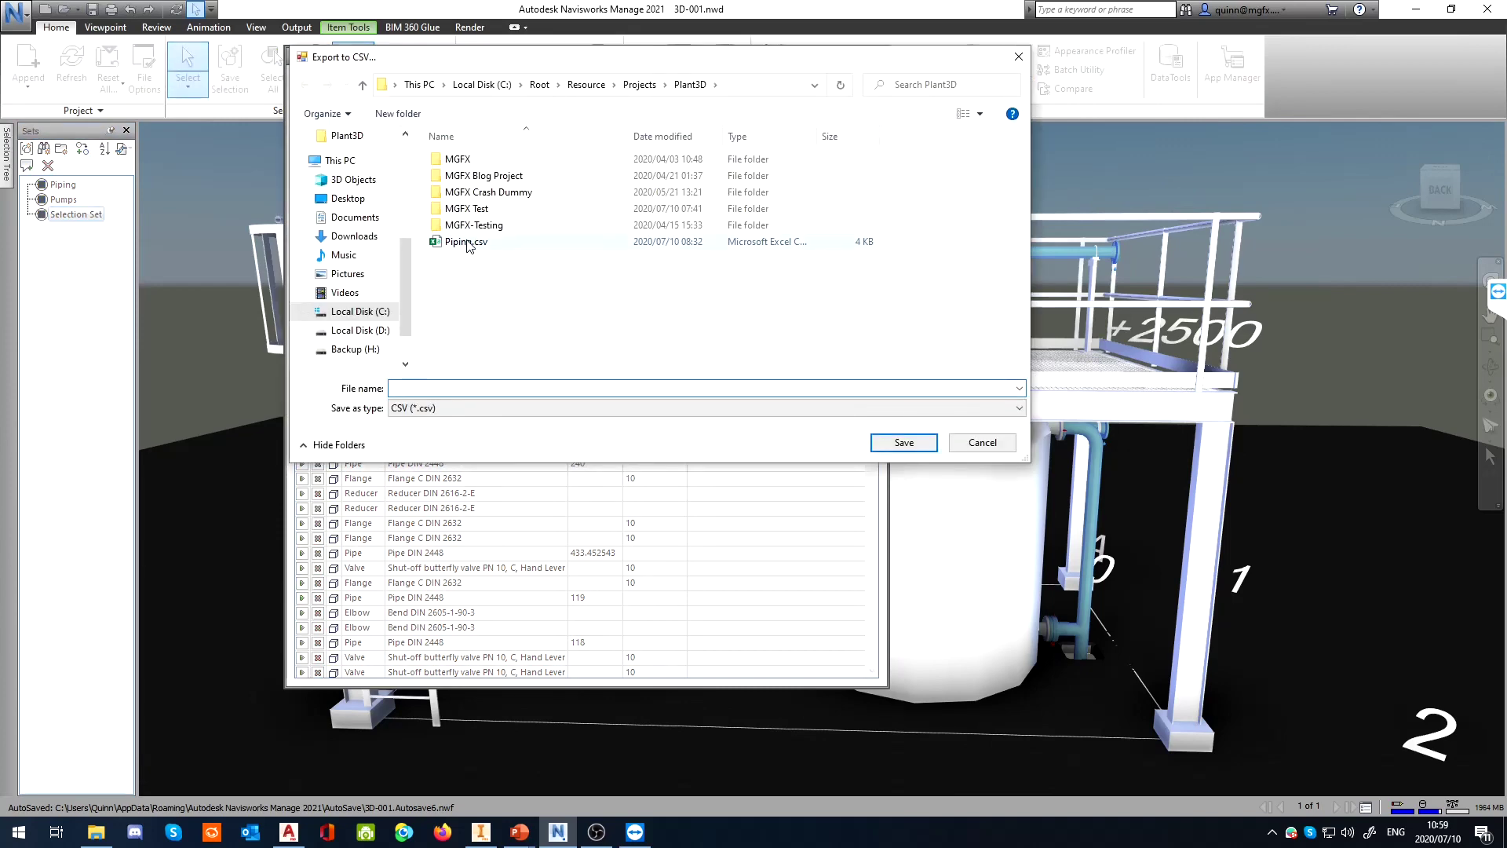
pyautogui.click(466, 242)
pyautogui.click(903, 442)
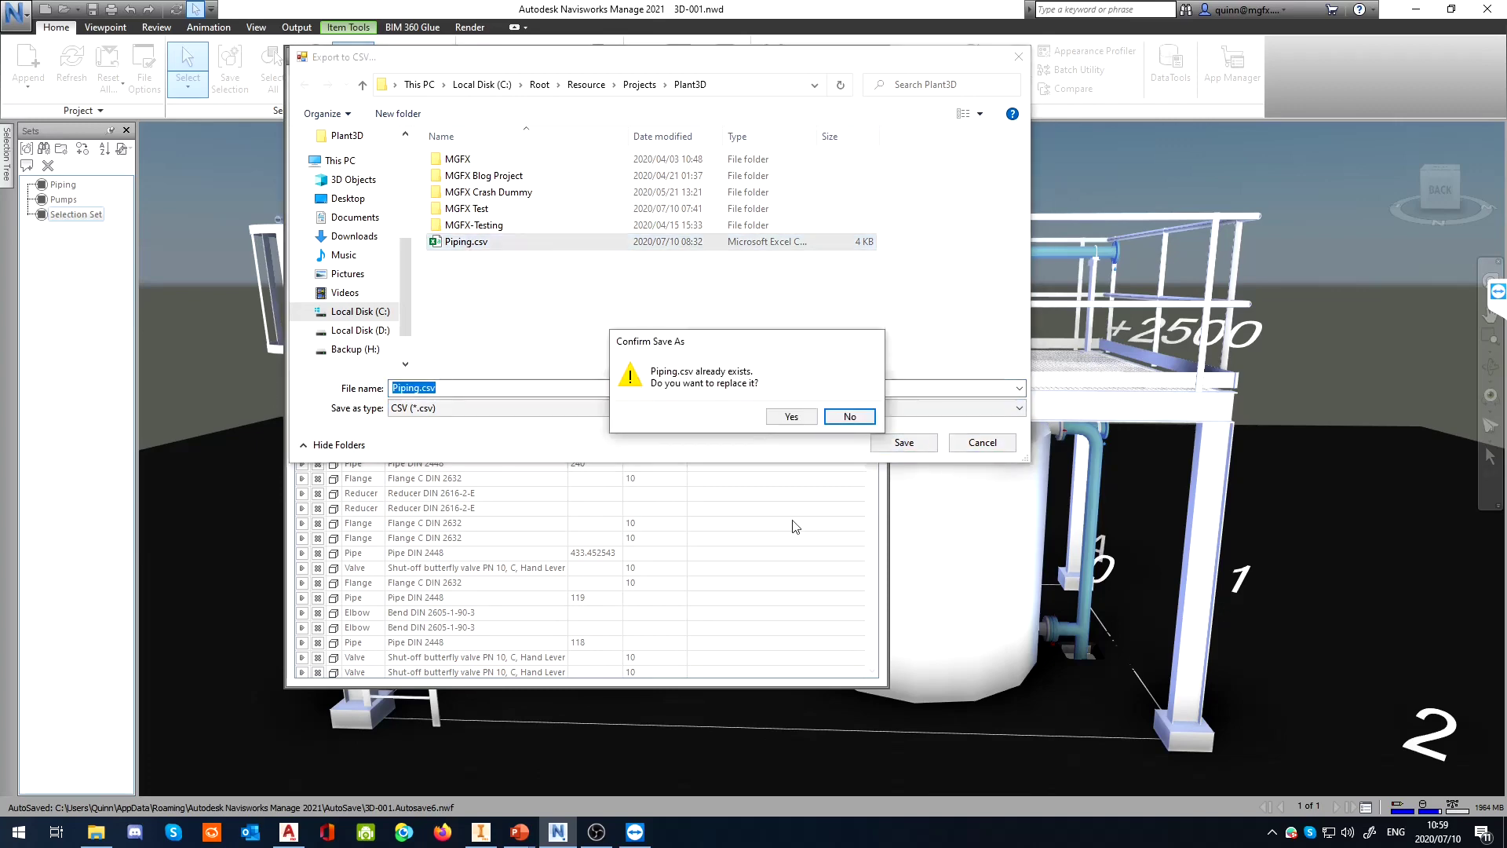
pyautogui.click(791, 417)
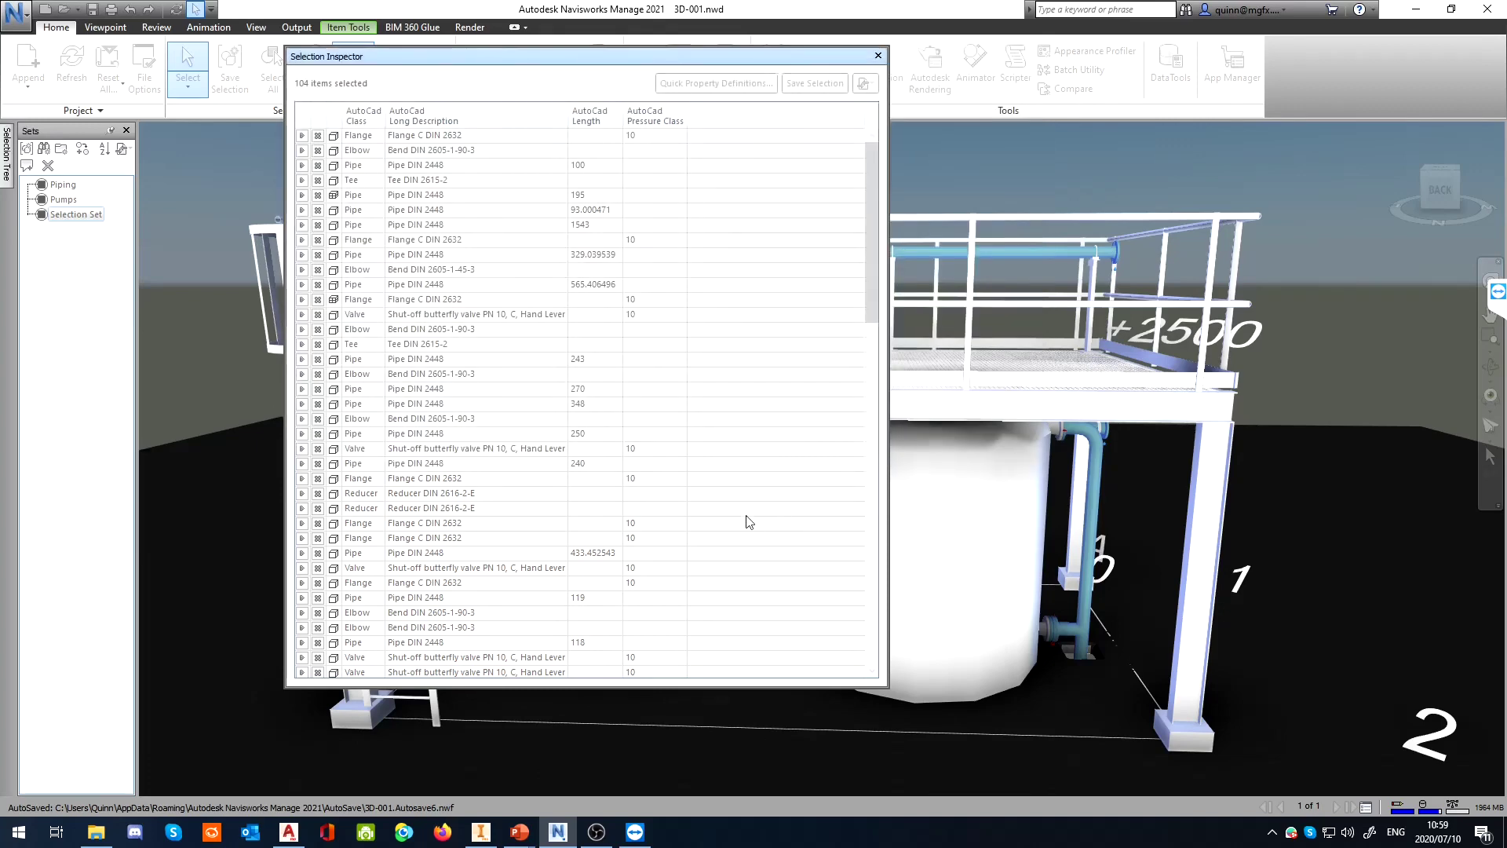
pyautogui.click(878, 57)
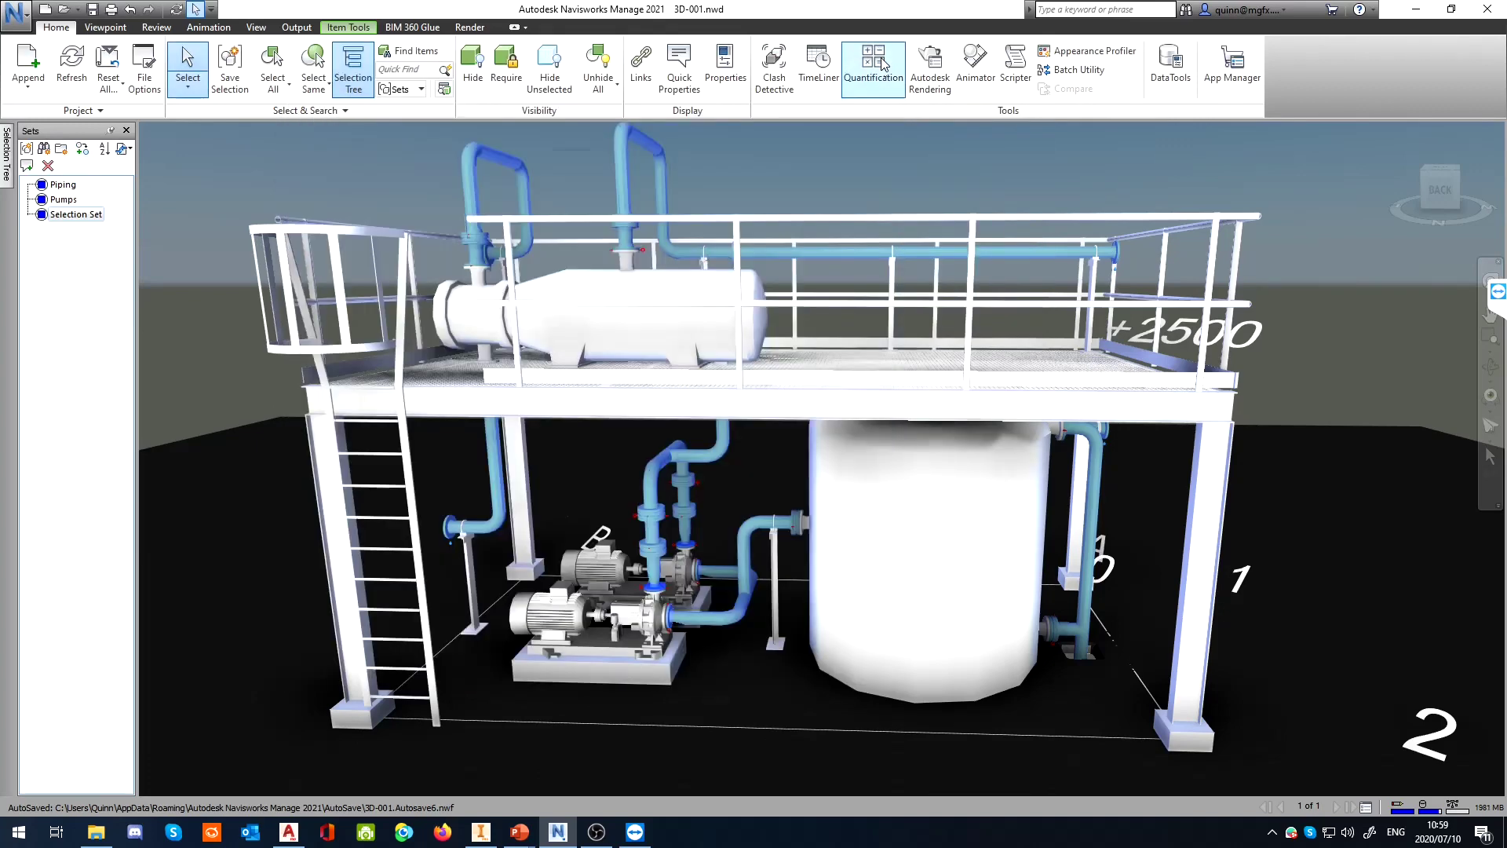
# Open the exported Piping.csv in Excel from the Plant3D project folder
pyautogui.click(96, 832)
pyautogui.click(350, 531)
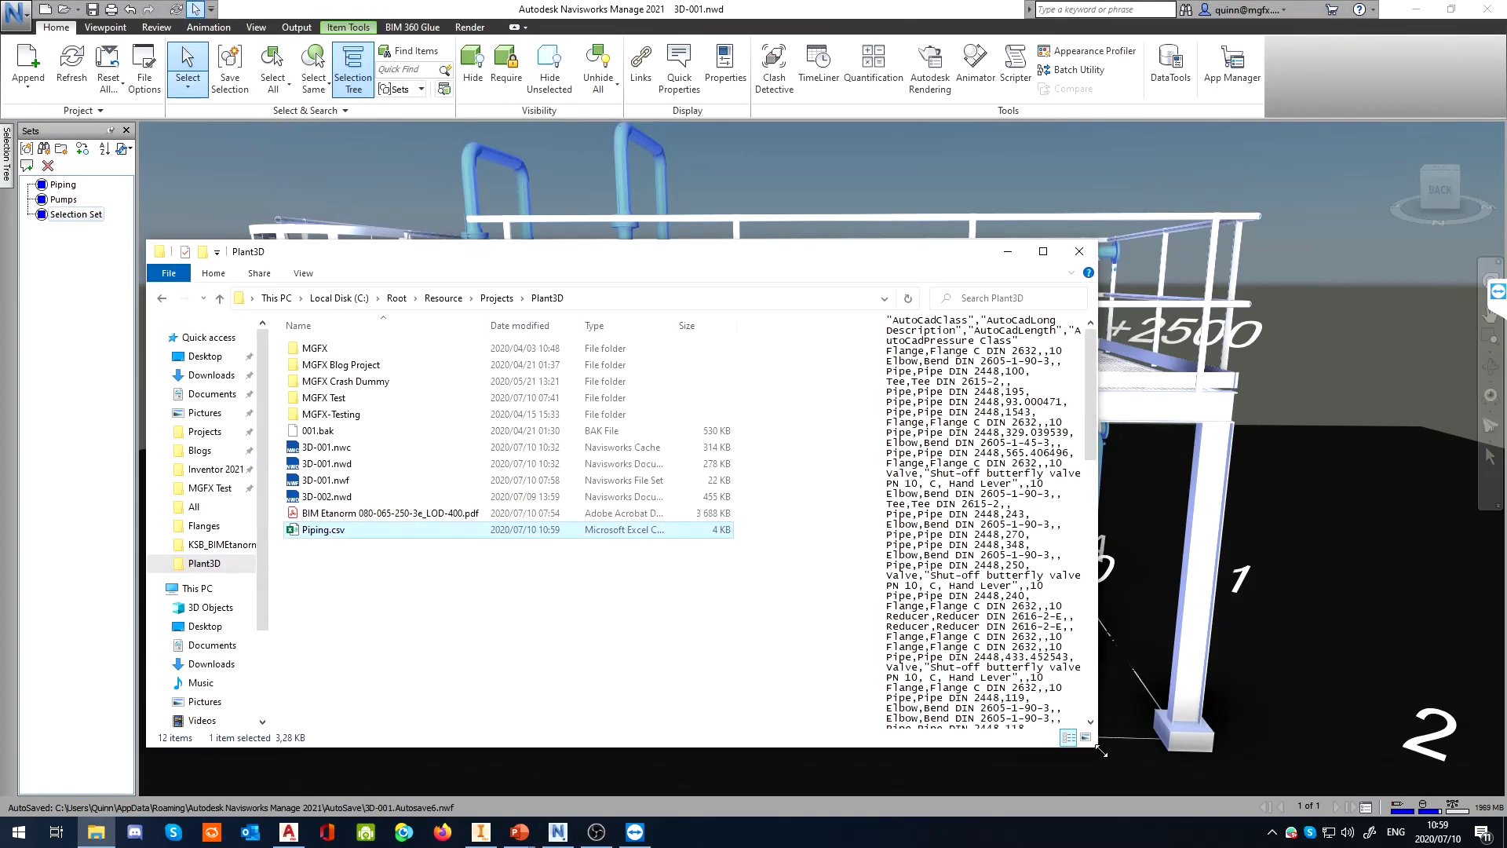
pyautogui.moveTo(1102, 751); pyautogui.dragTo(1279, 771)
pyautogui.rightClick(343, 531)
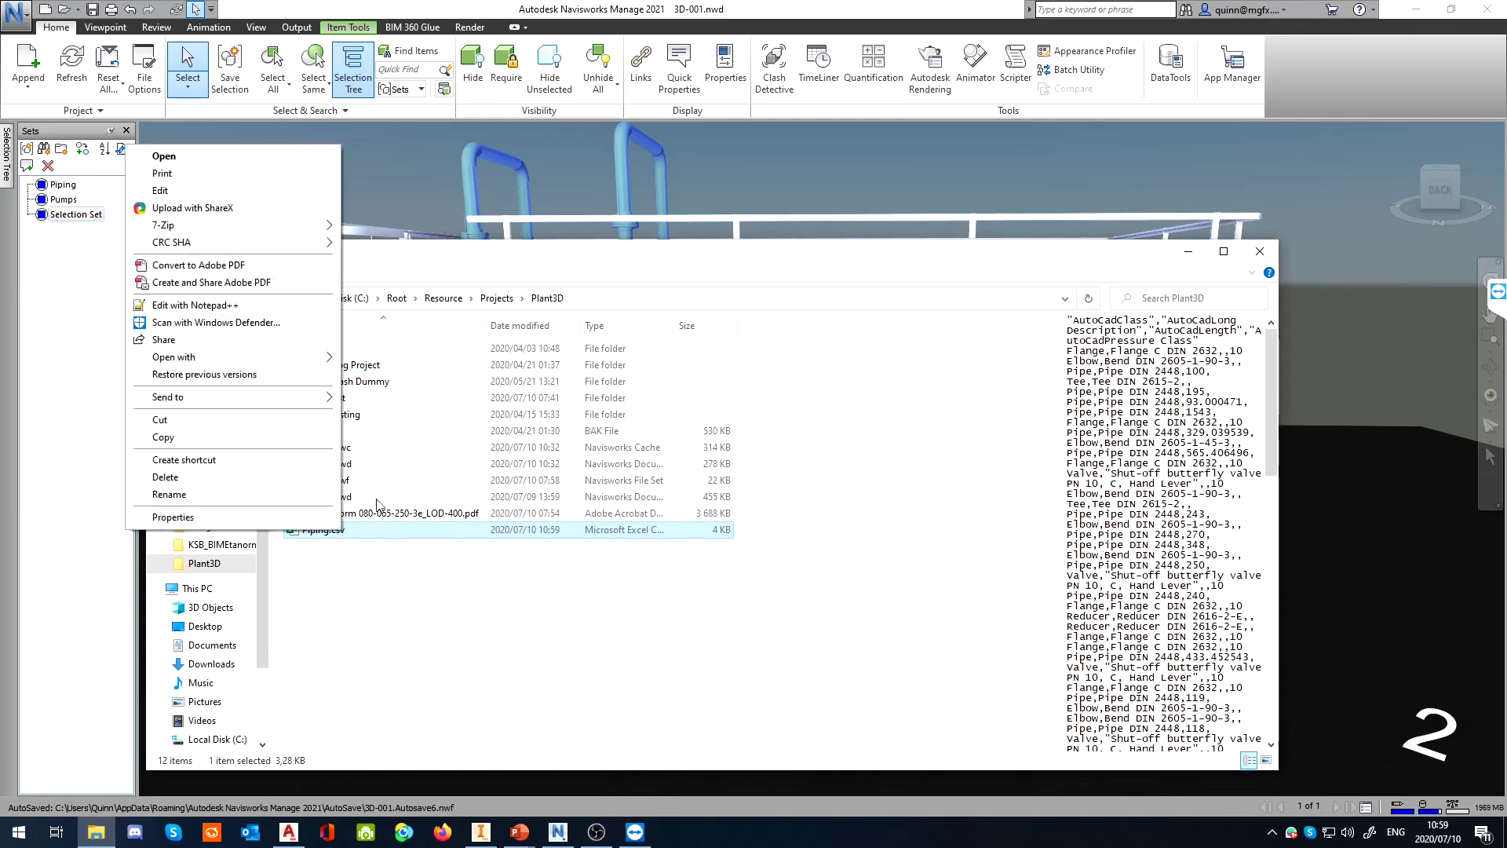
pyautogui.doubleClick(384, 534)
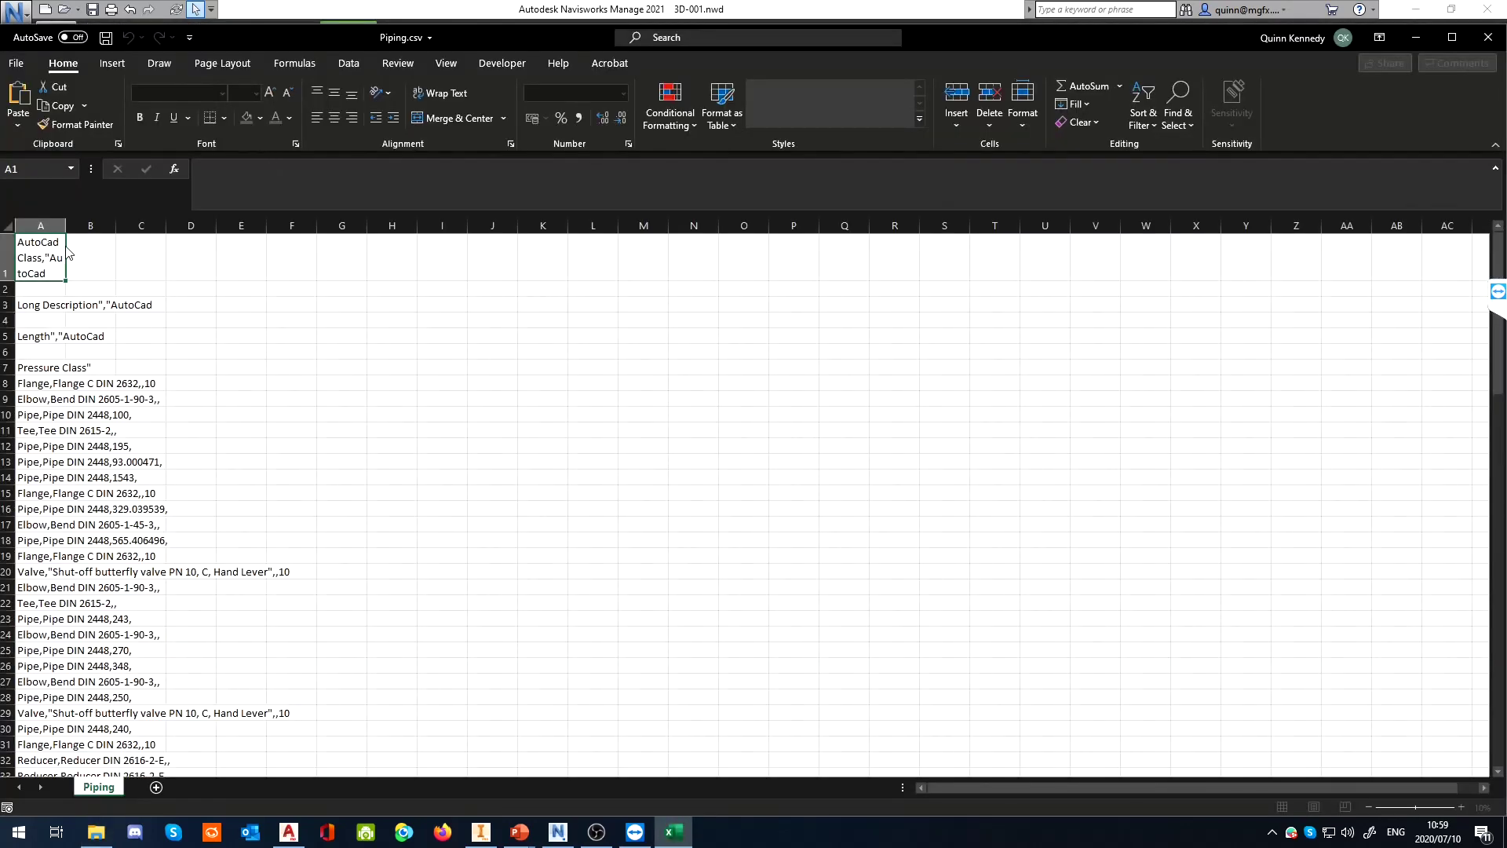
# Fit column A to its contents, read through the exported piping rows, and close Piping.csv without saving
pyautogui.click(88, 226)
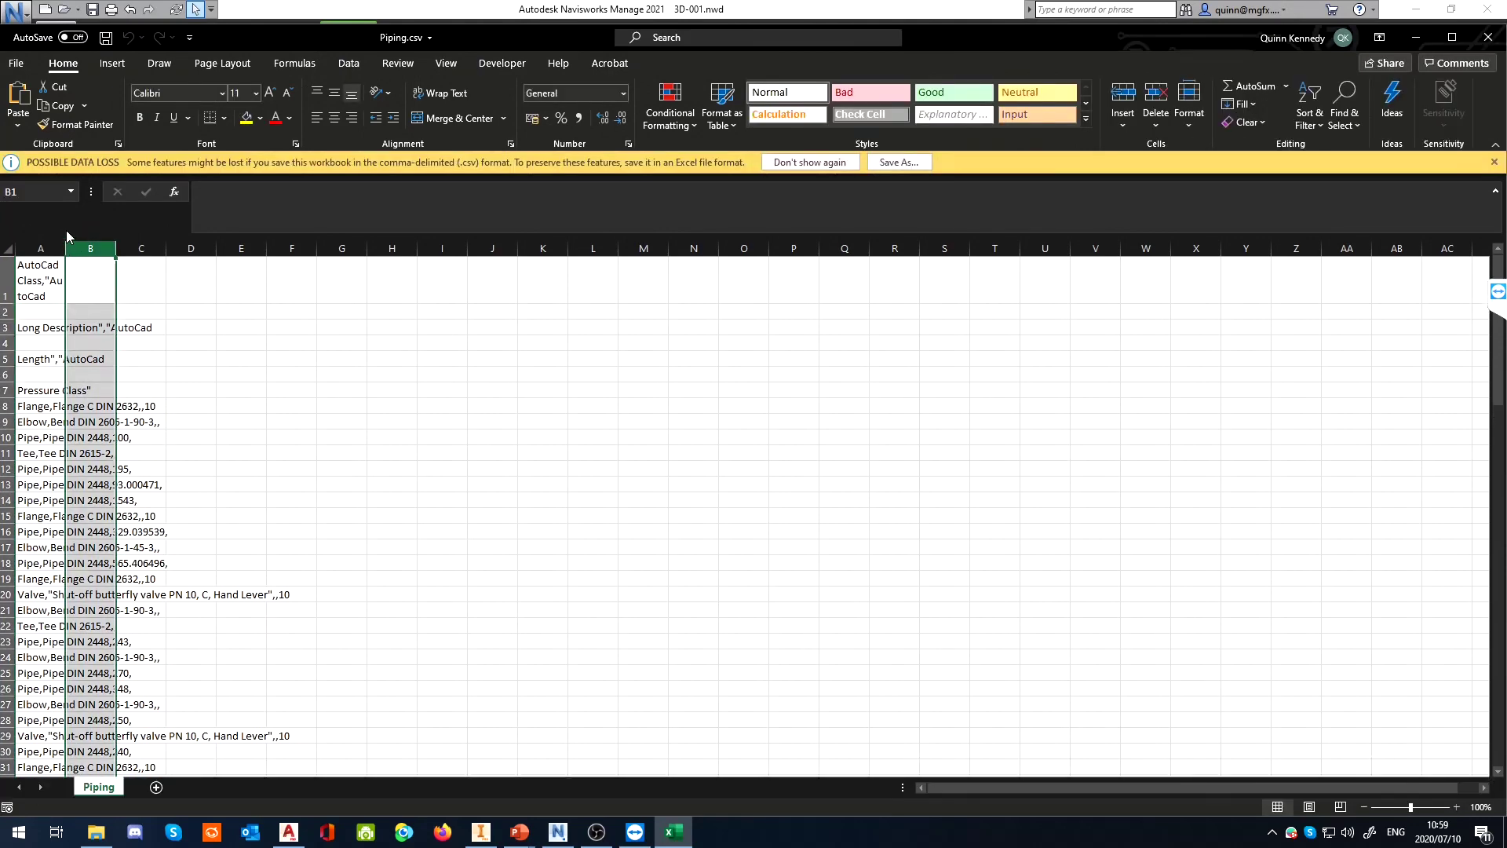
pyautogui.doubleClick(67, 248)
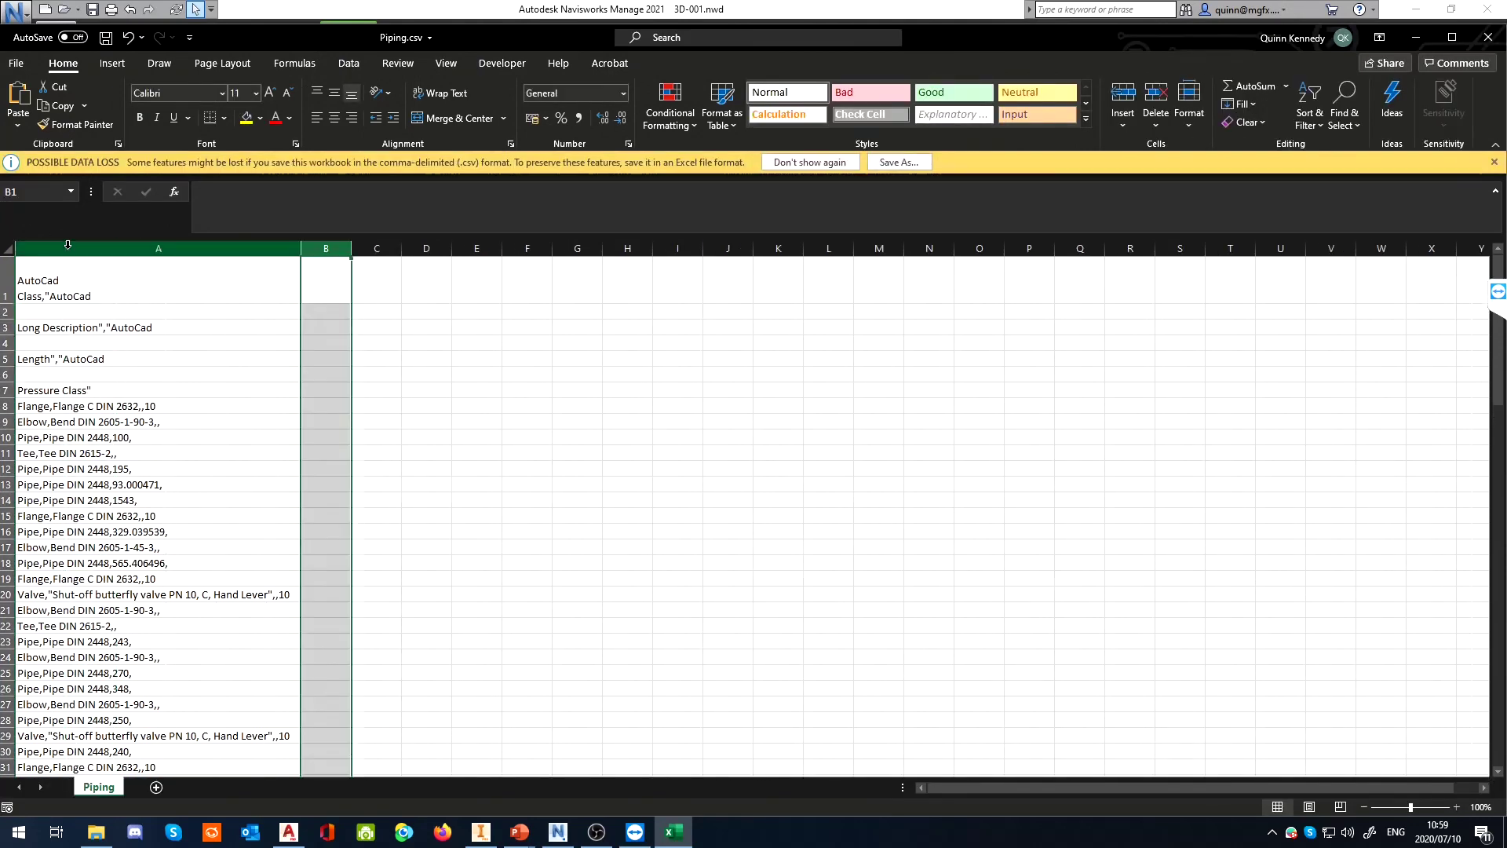
pyautogui.scroll(-4, 154, 592)
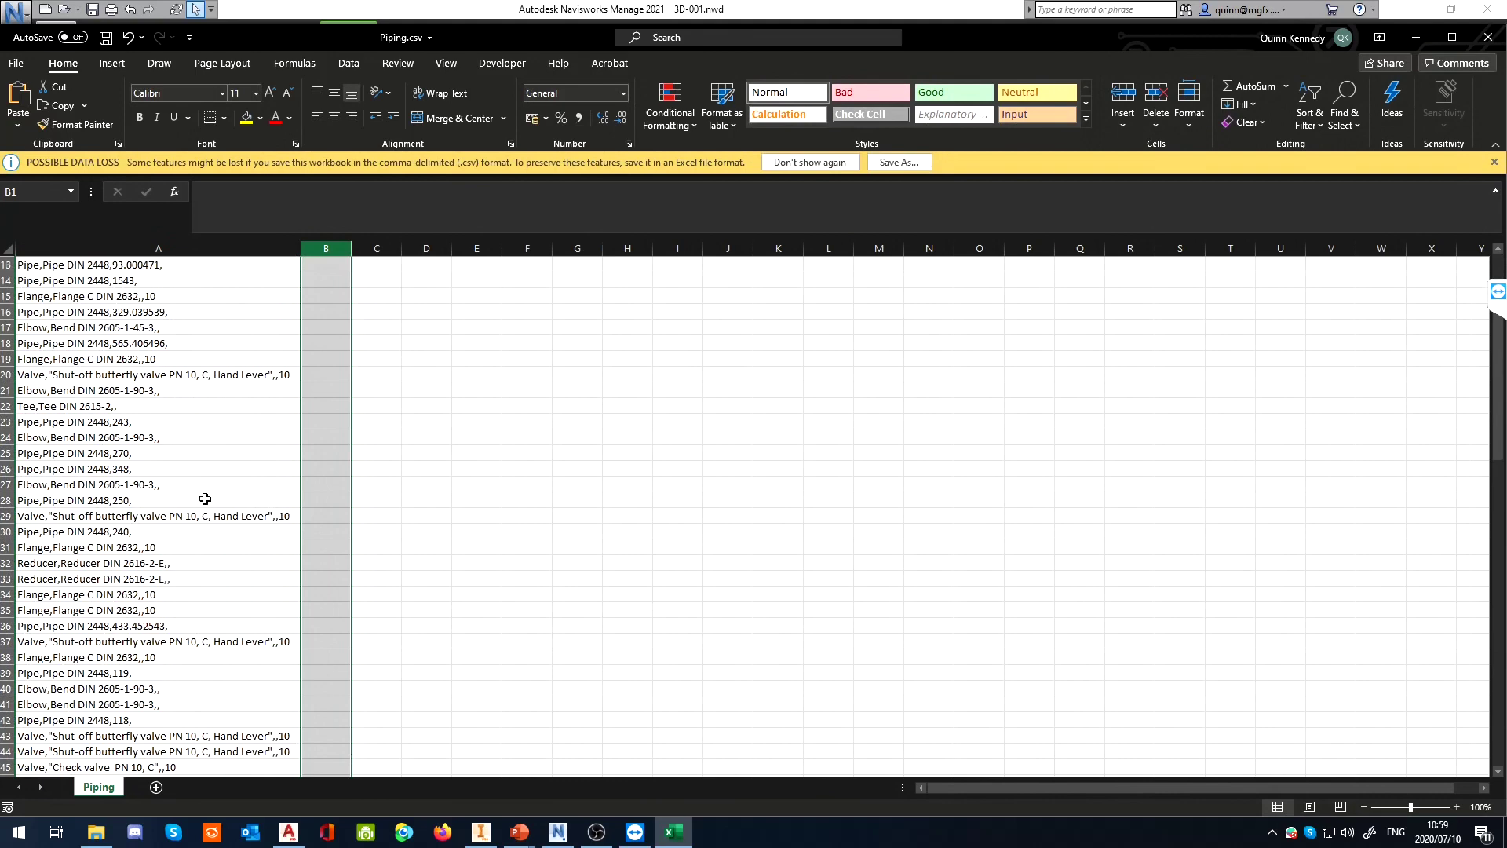
pyautogui.scroll(3, 204, 502)
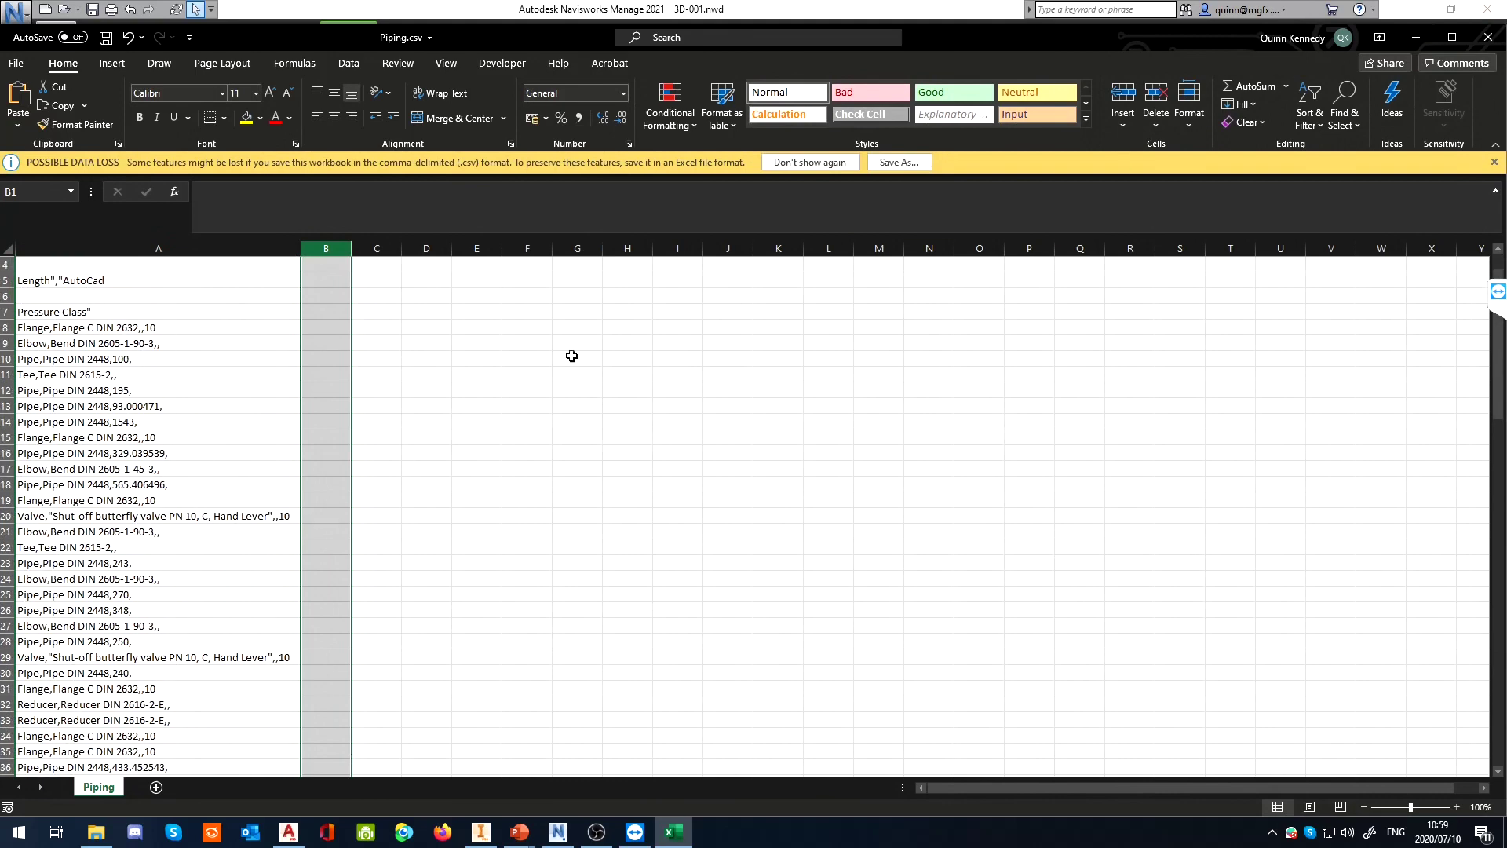
pyautogui.click(1495, 17)
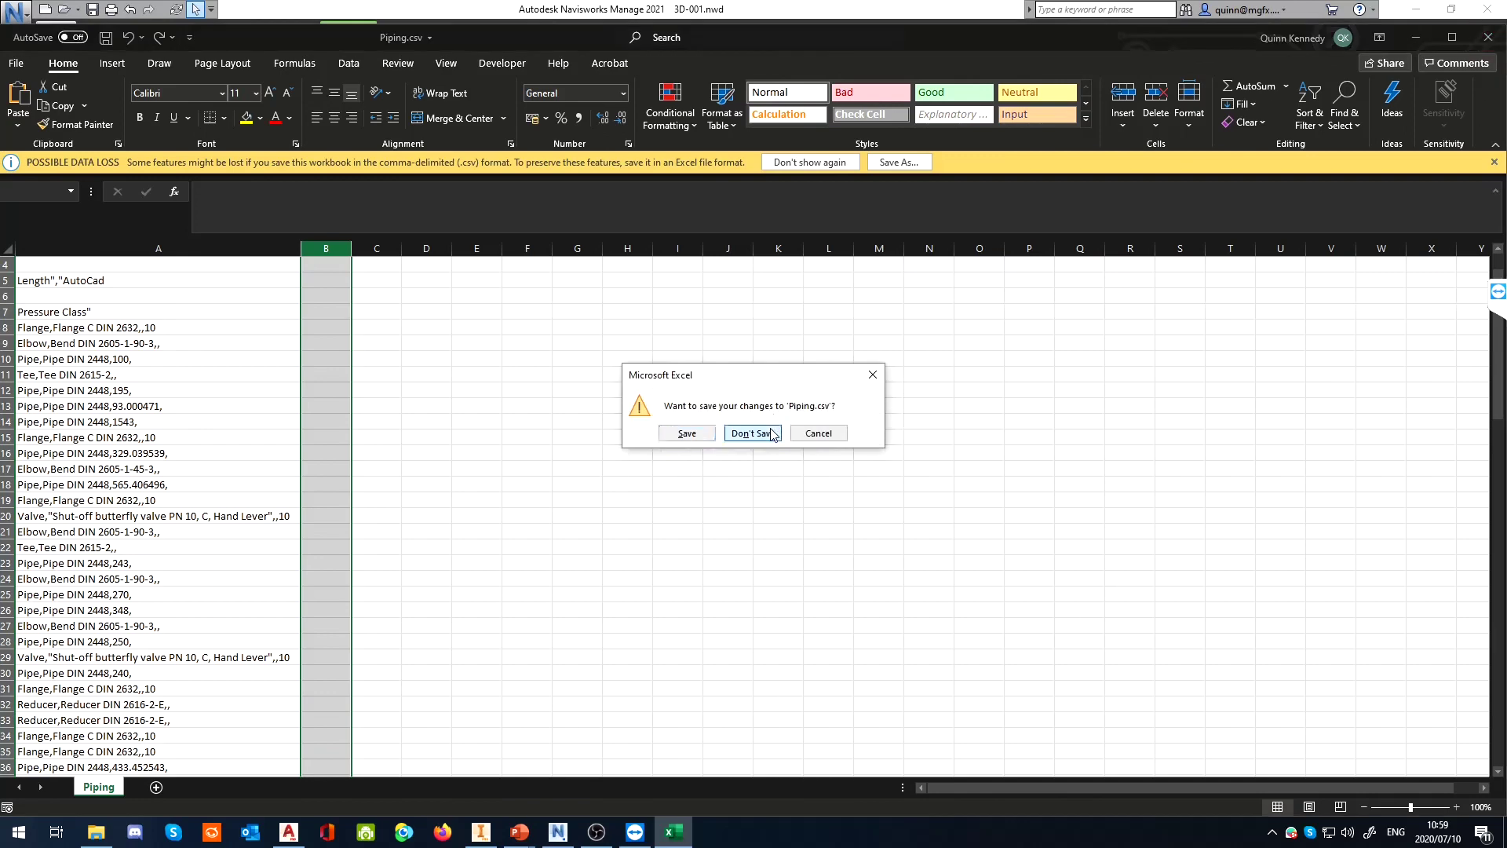
pyautogui.click(752, 433)
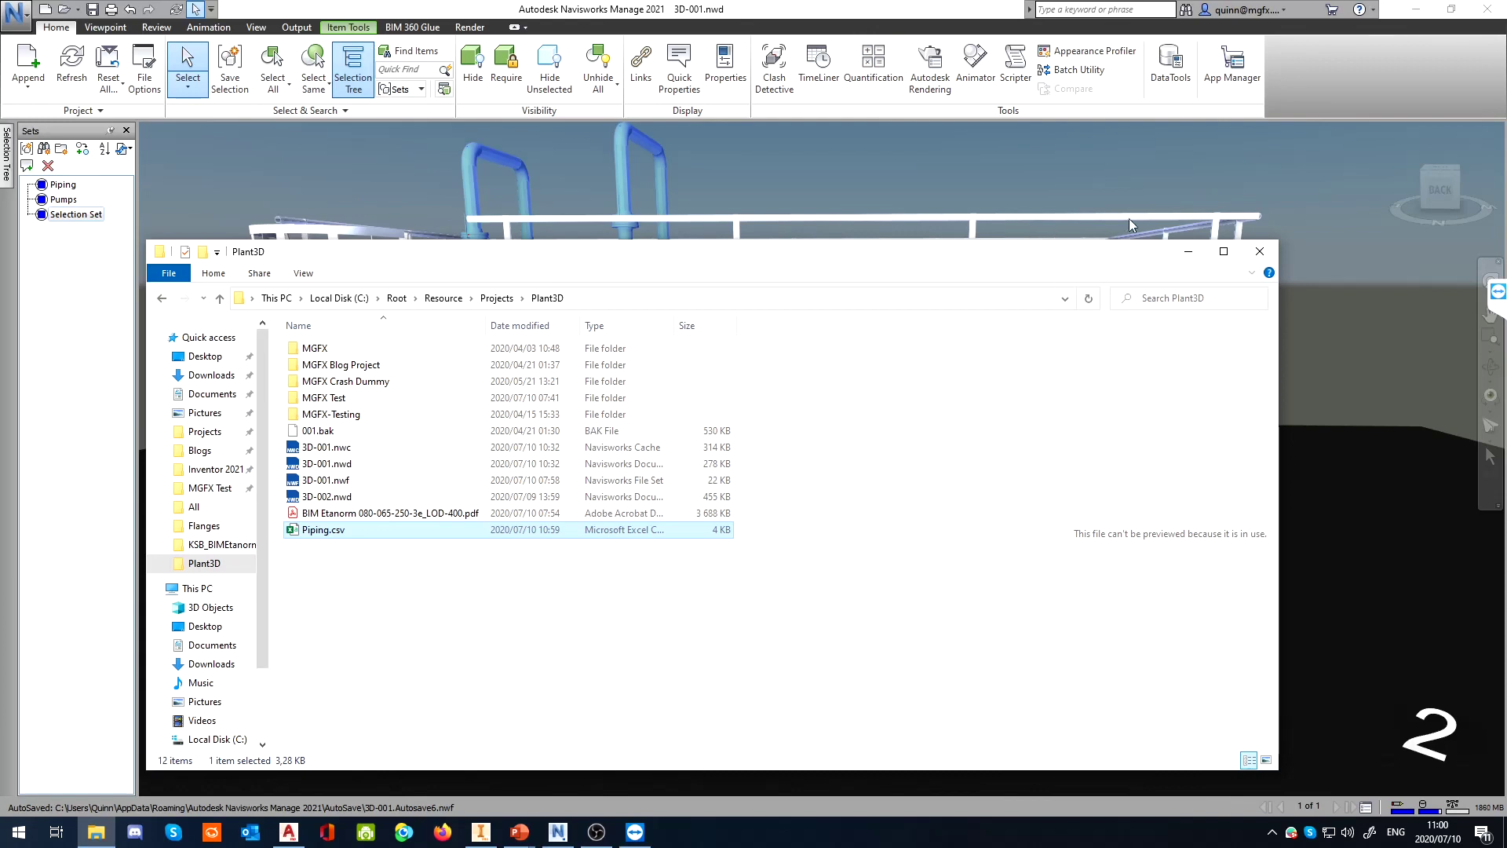
# Close the Plant3D folder window and clear the piping selection in the Navisworks model
pyautogui.click(1256, 253)
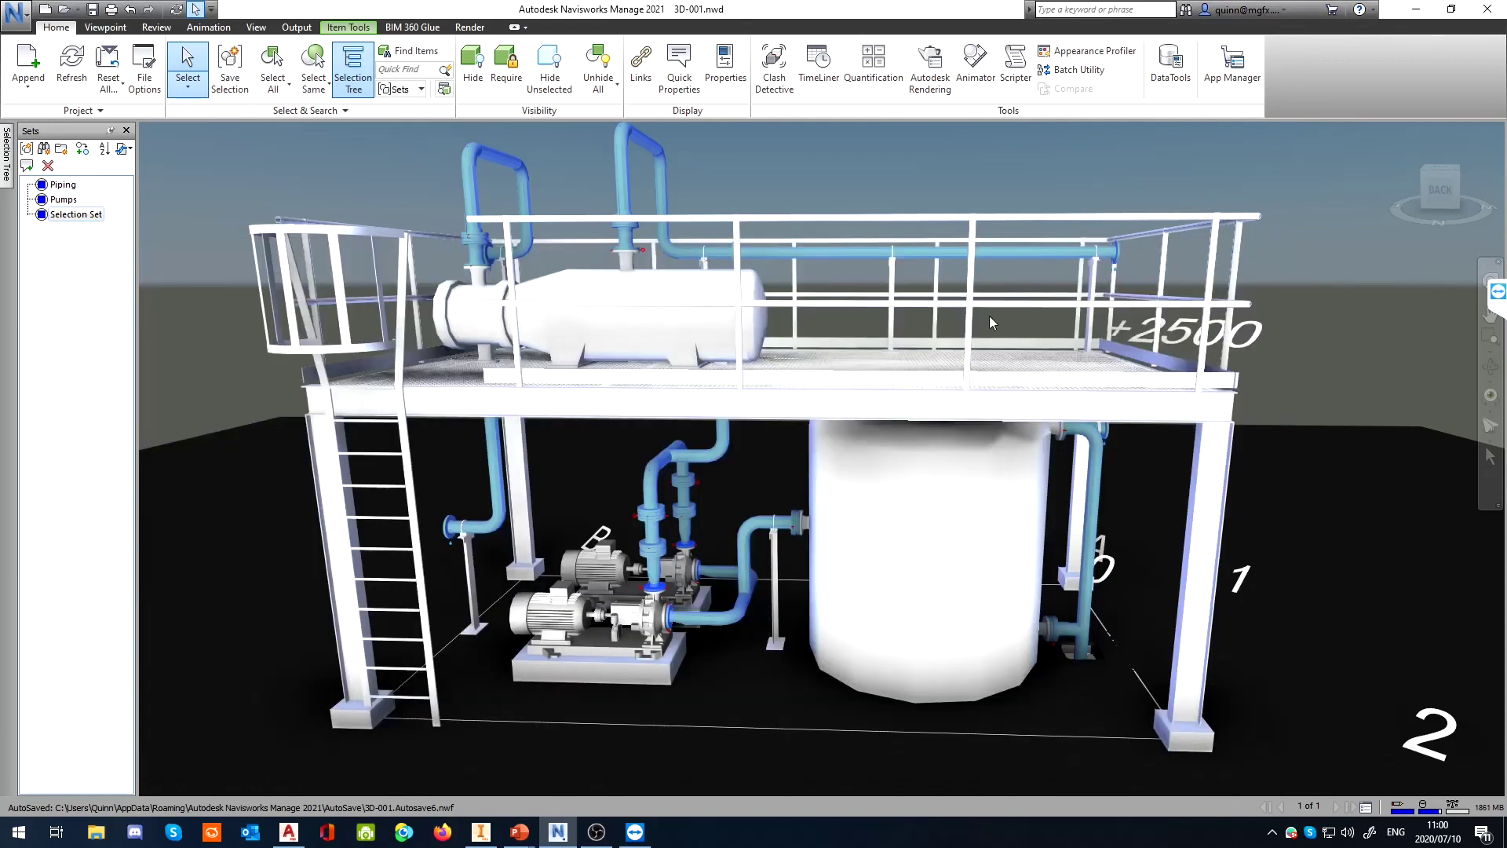
pyautogui.click(986, 169)
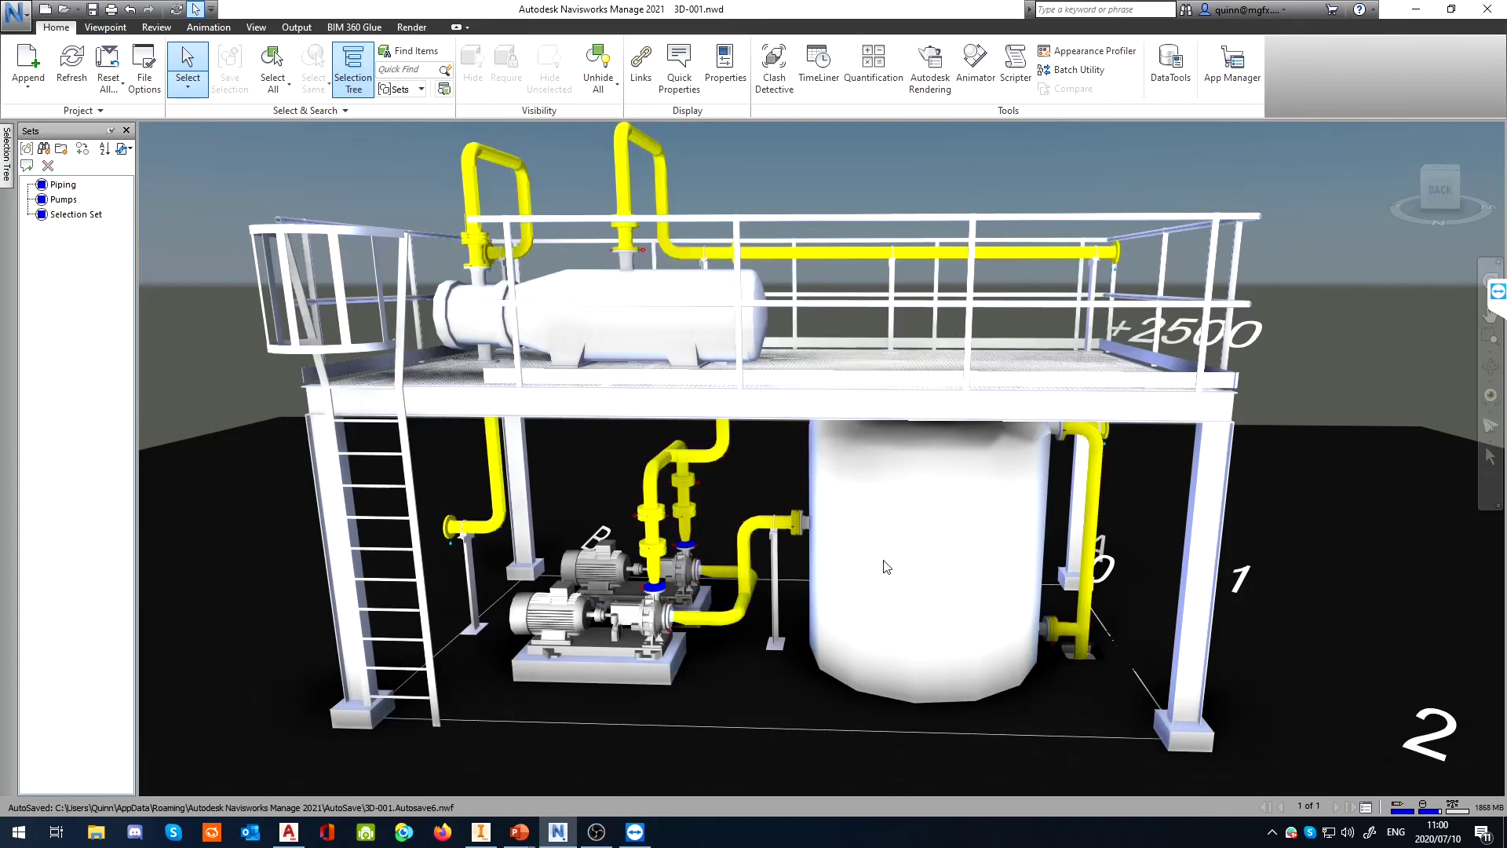
pyautogui.moveTo(612, 608); pyautogui.dragTo(637, 545, button='middle')
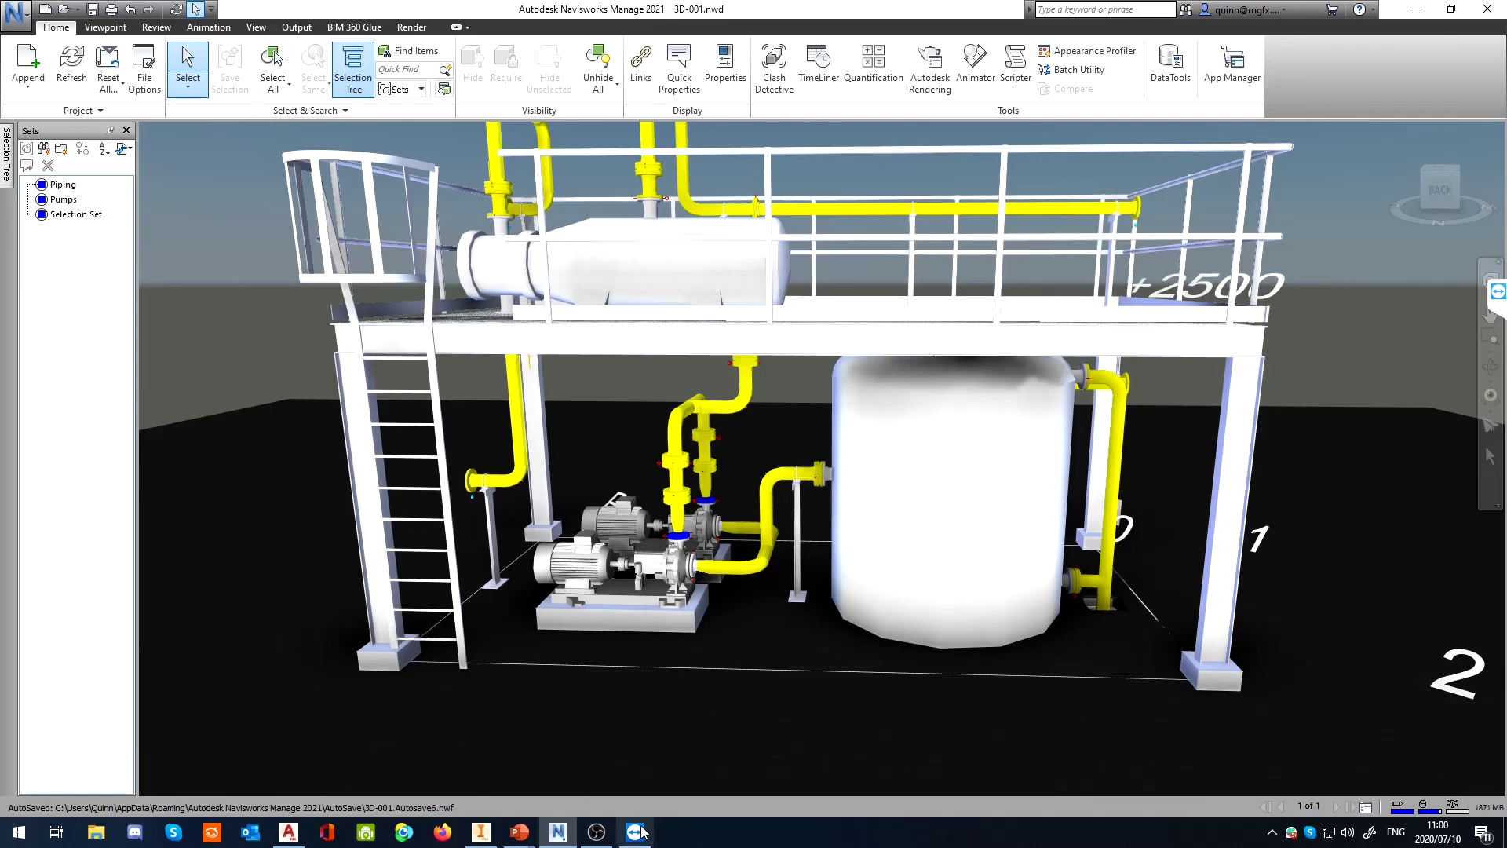
# Switch to the PowerPoint slide show, view the Navisworks benefits slide, and return to the Navisworks model
pyautogui.moveTo(520, 832)
pyautogui.click(554, 774)
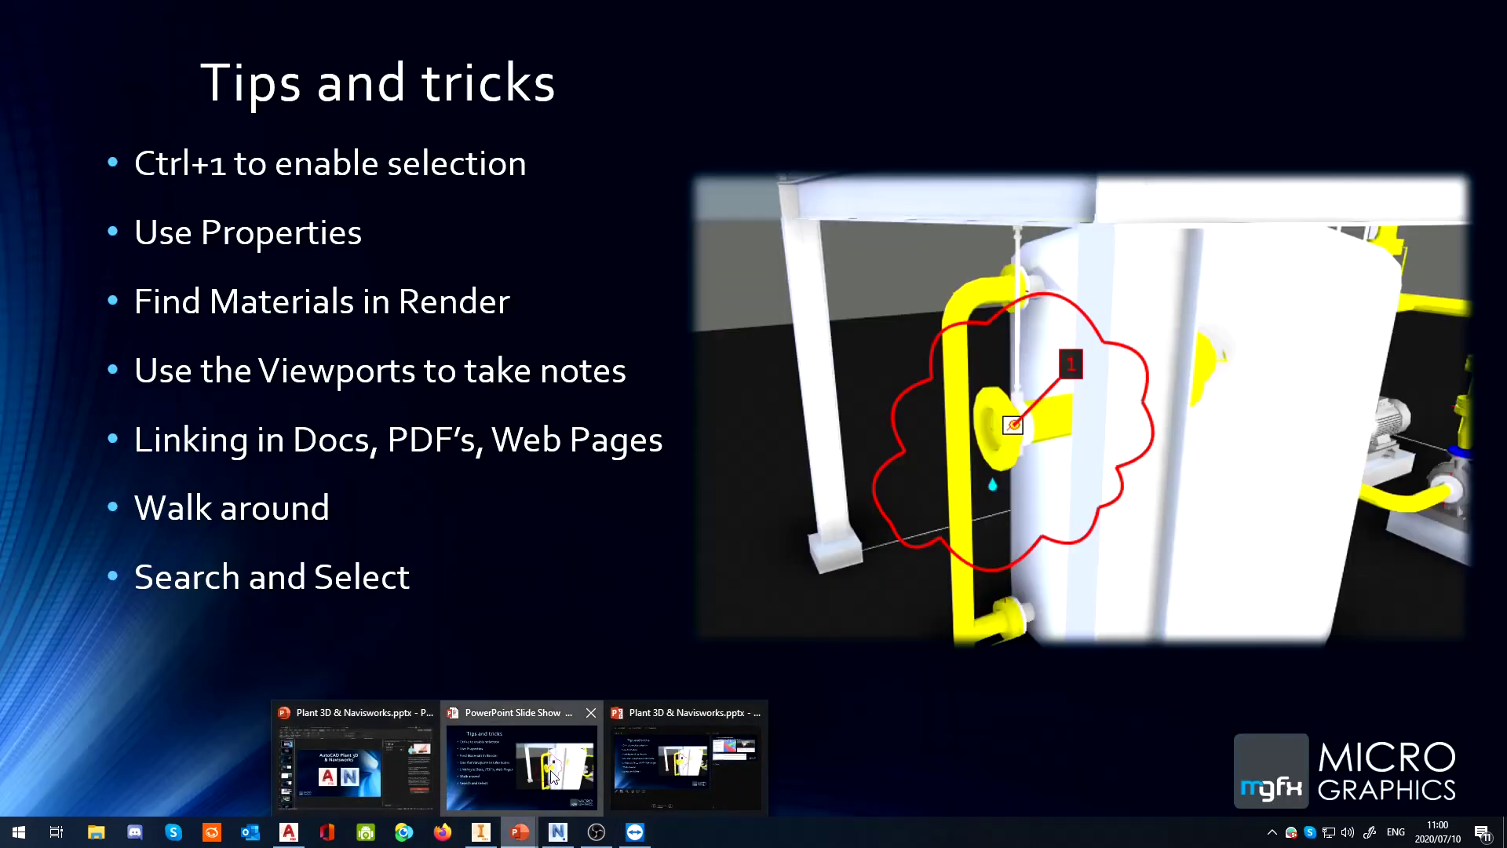
pyautogui.click(357, 629)
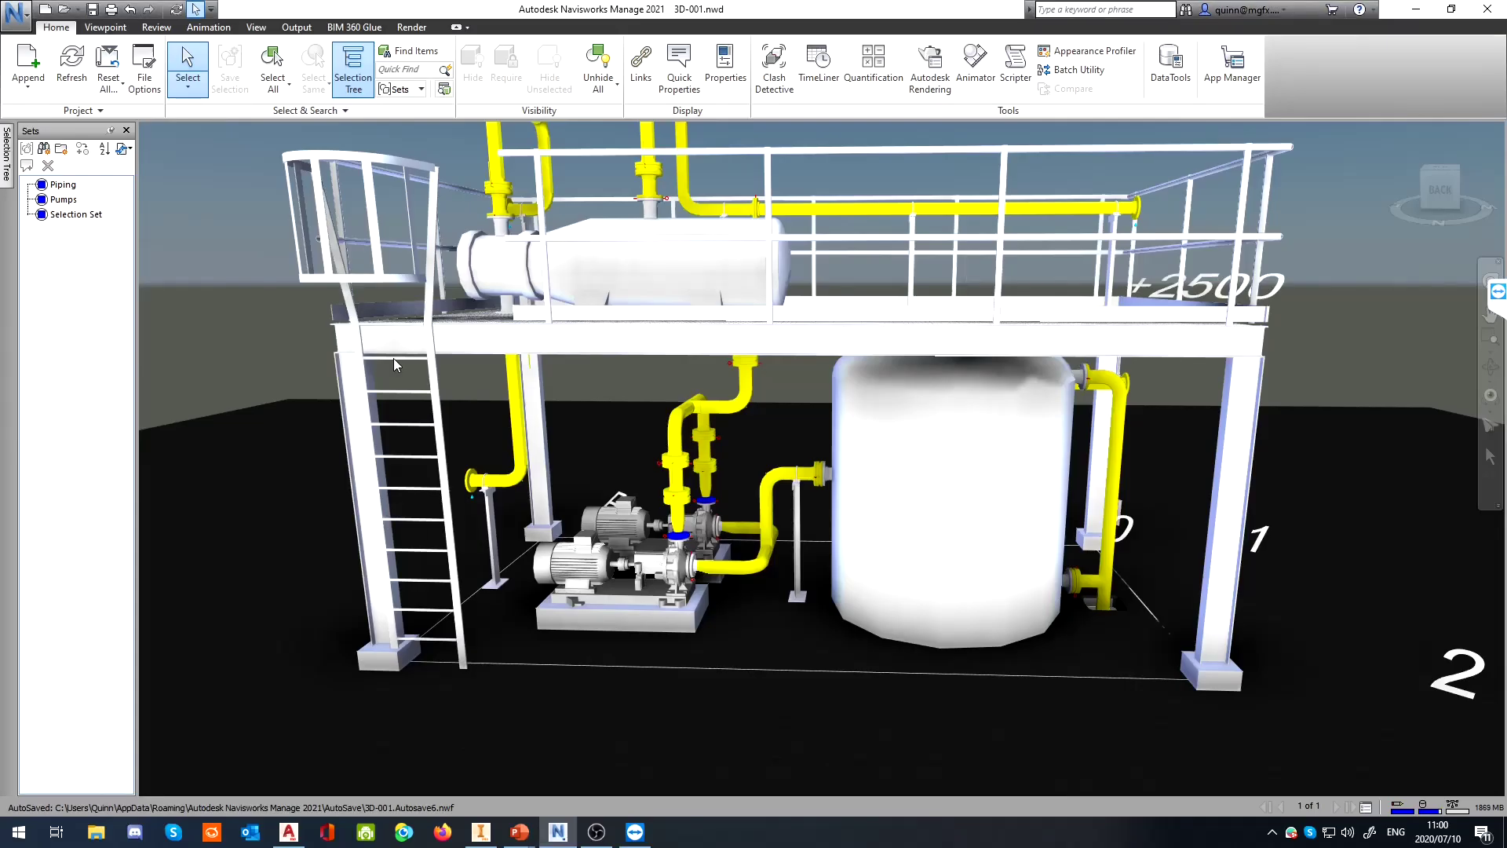
pyautogui.hotkey('alt', 'Tab')
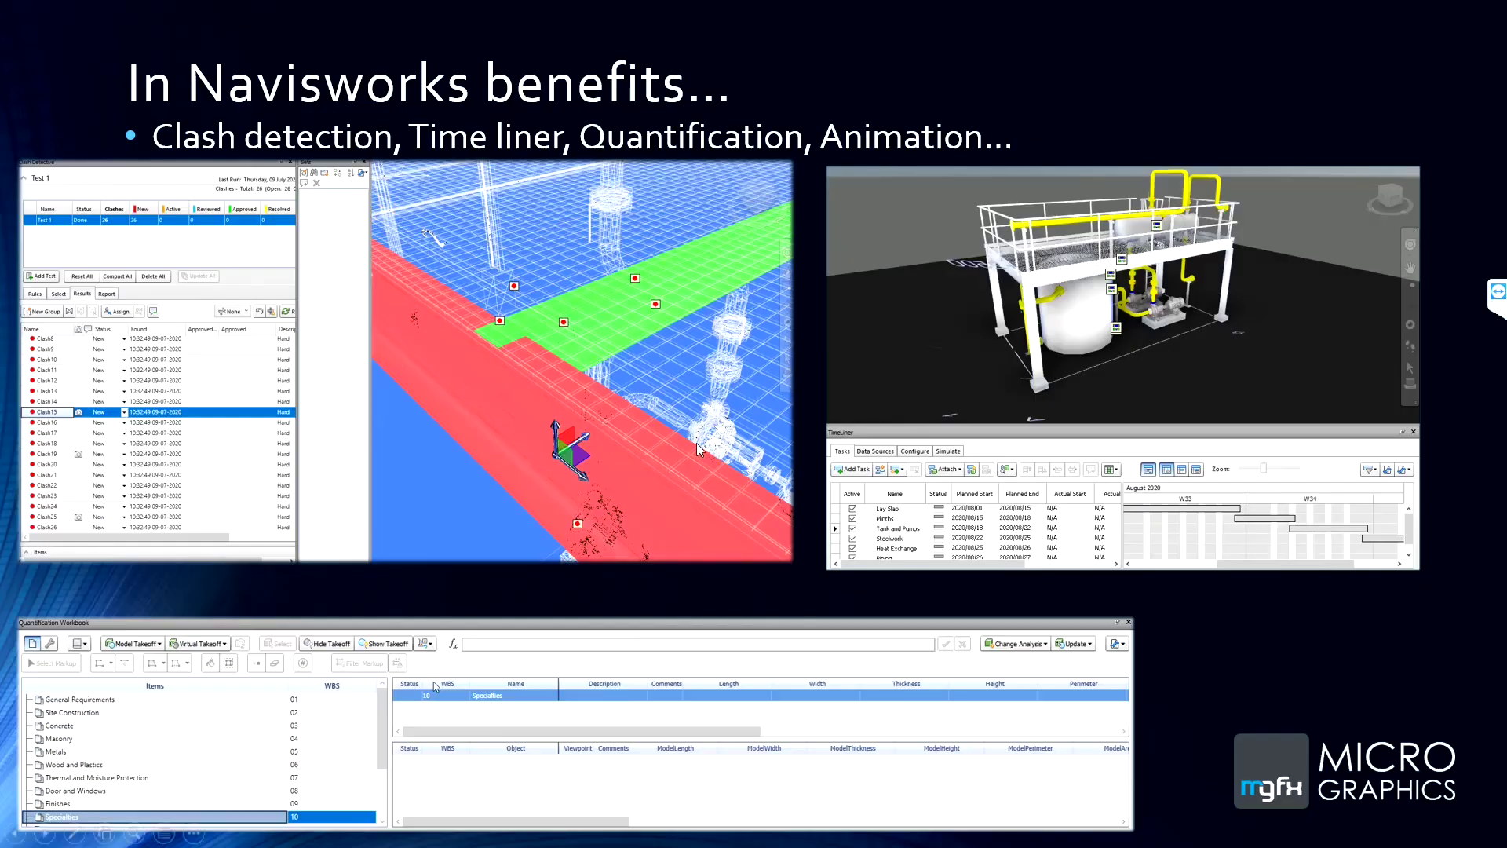
pyautogui.hotkey('alt', 'Tab')
# Open Clash Detective beside the model and close the Sets window
pyautogui.keyDown('shift'); pyautogui.moveTo(1215, 348); pyautogui.dragTo(1096, 412, button='middle'); pyautogui.keyUp('shift')
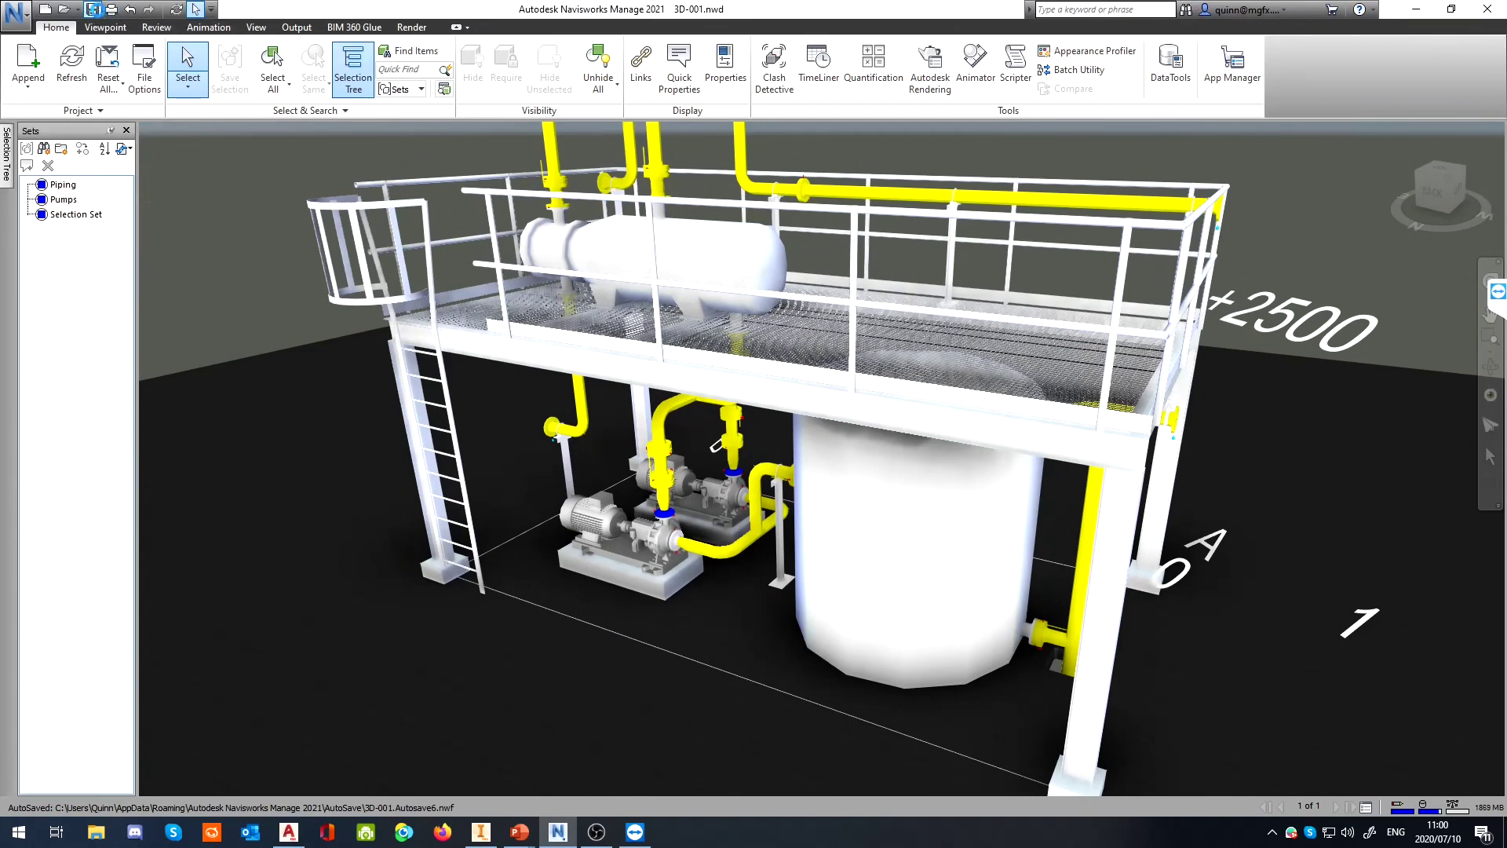
pyautogui.scroll(1, 778, 162)
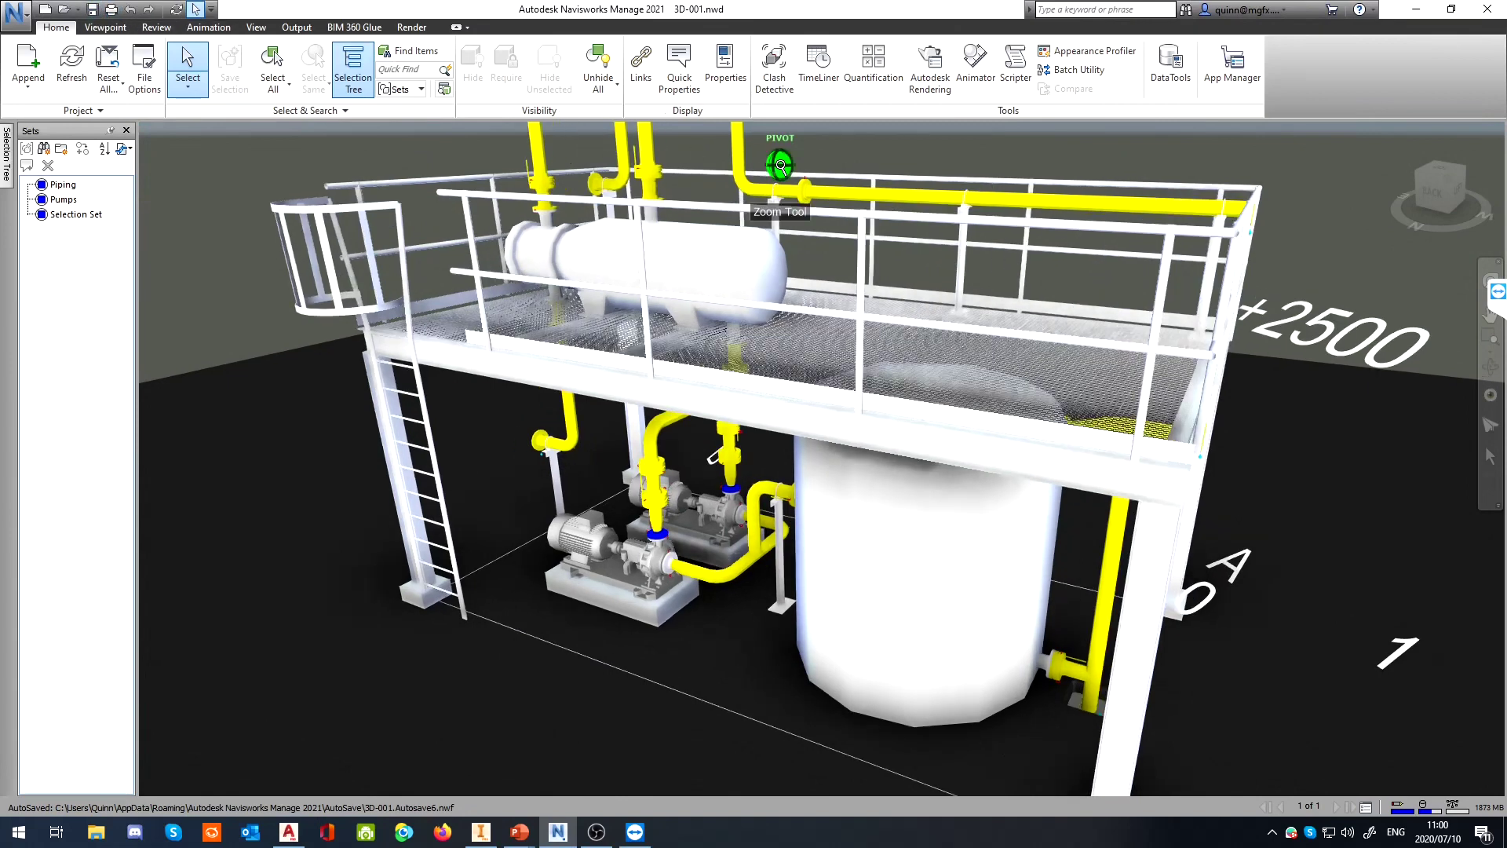
pyautogui.scroll(-3, 779, 162)
pyautogui.click(773, 86)
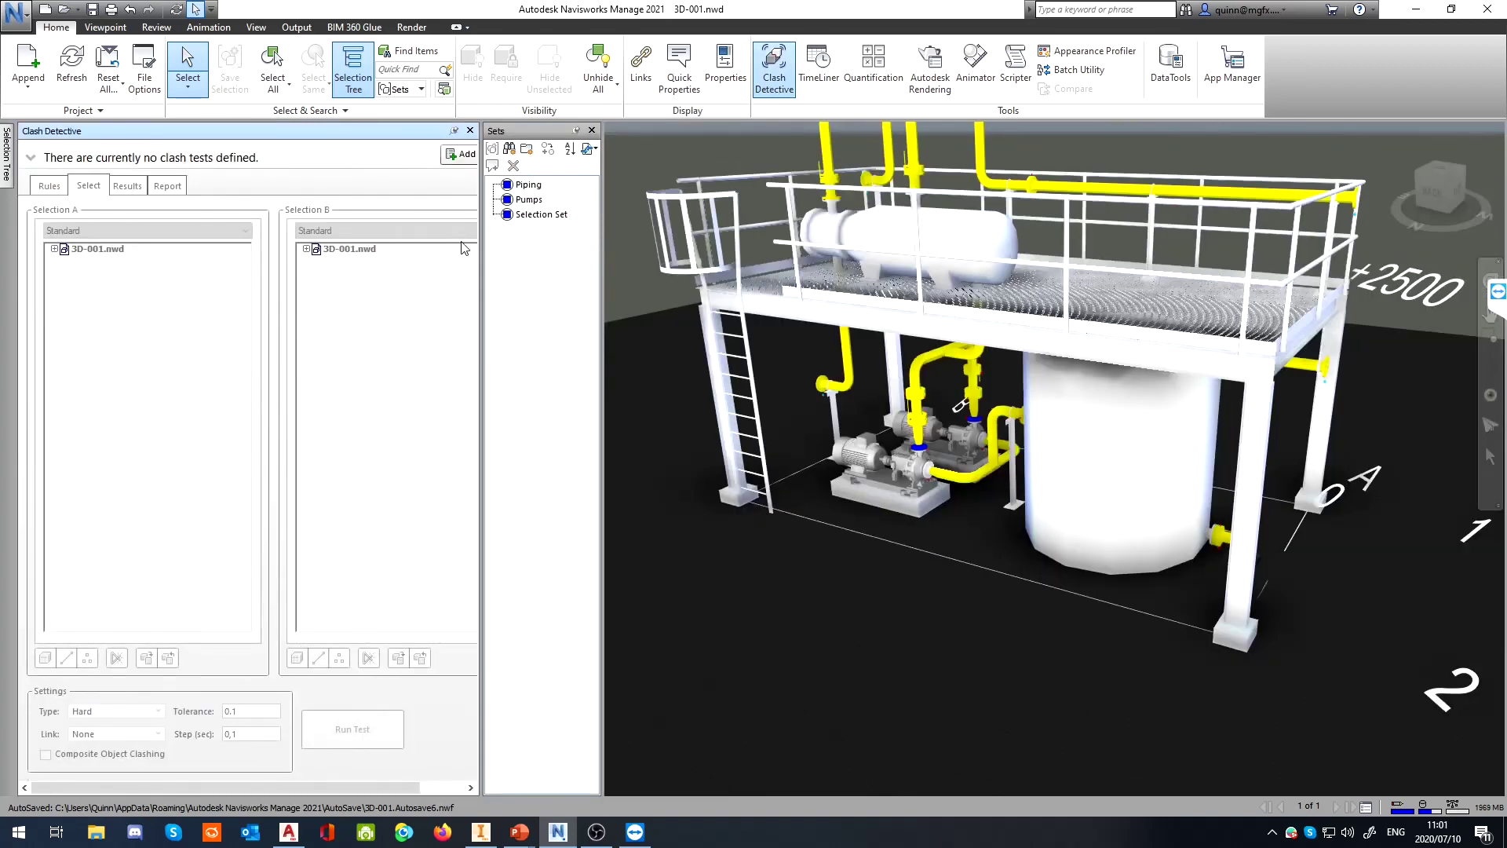
pyautogui.click(584, 137)
pyautogui.click(591, 130)
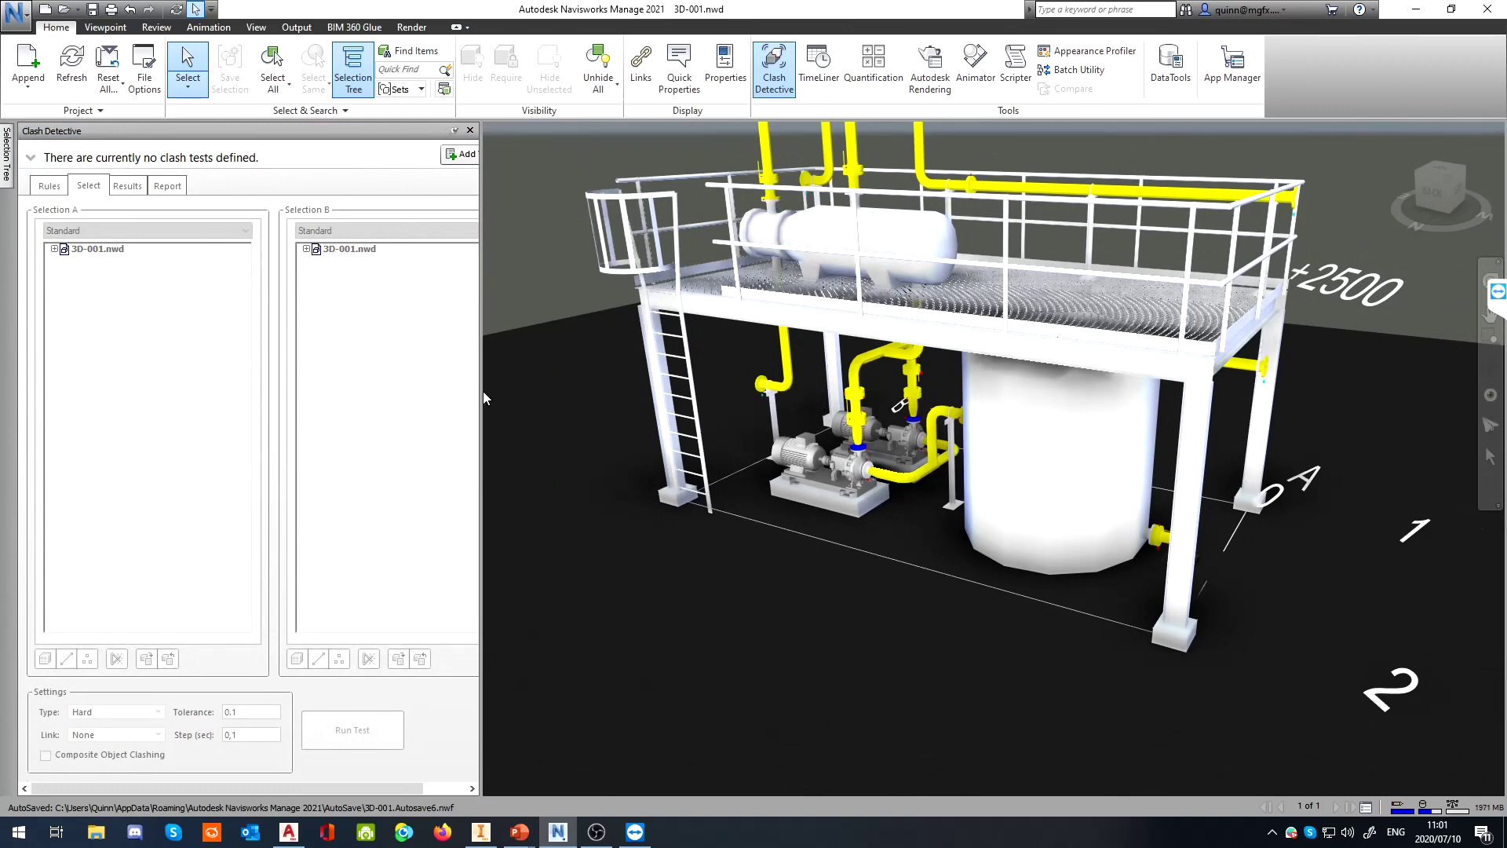
# Widen the Clash Detective window until both selection trees fit, and add a new clash test with its default name
pyautogui.moveTo(481, 389); pyautogui.dragTo(541, 392)
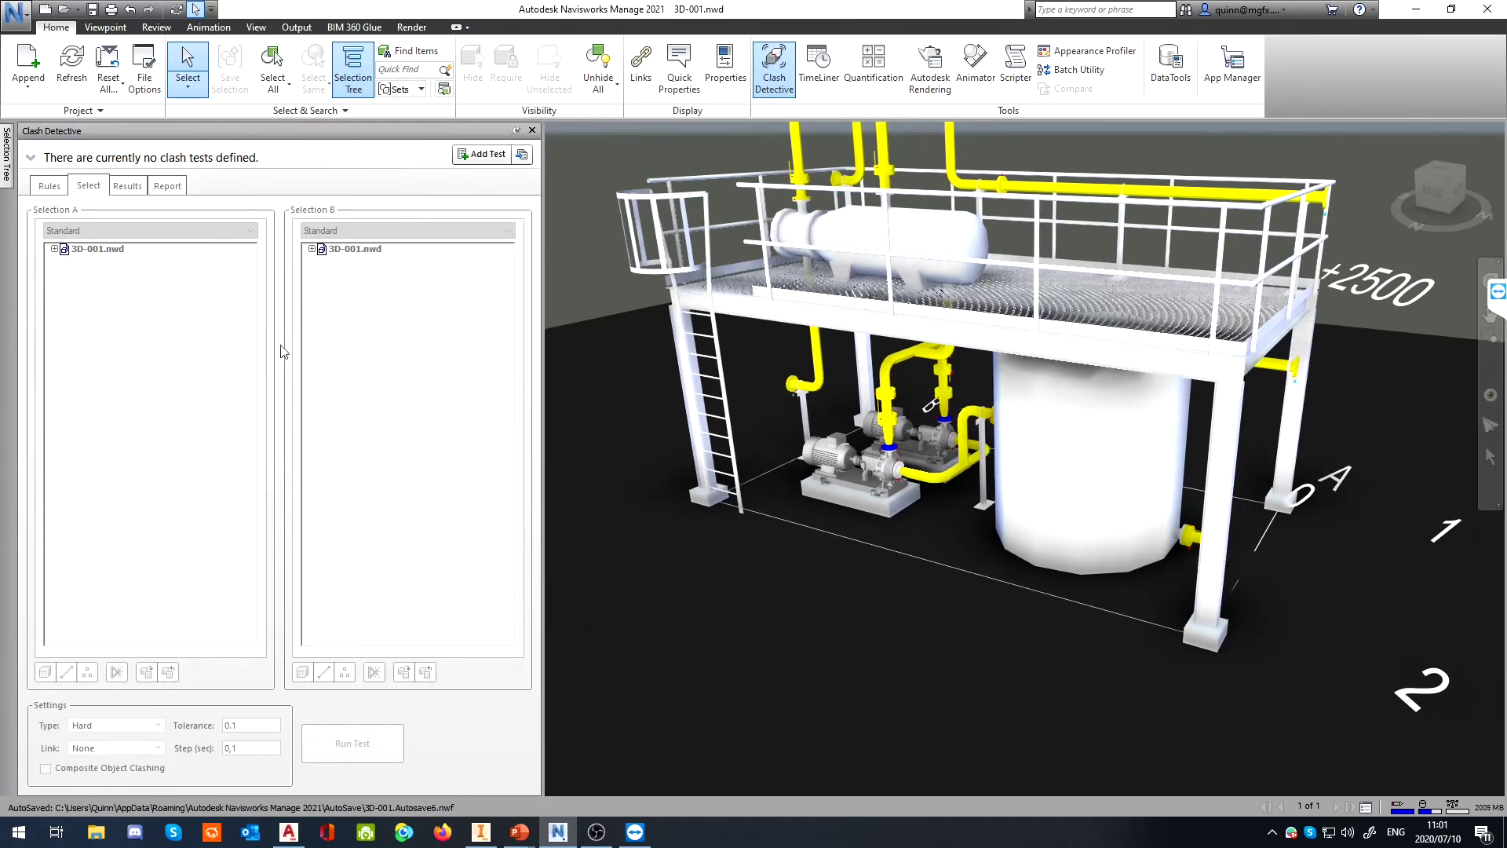
pyautogui.click(122, 259)
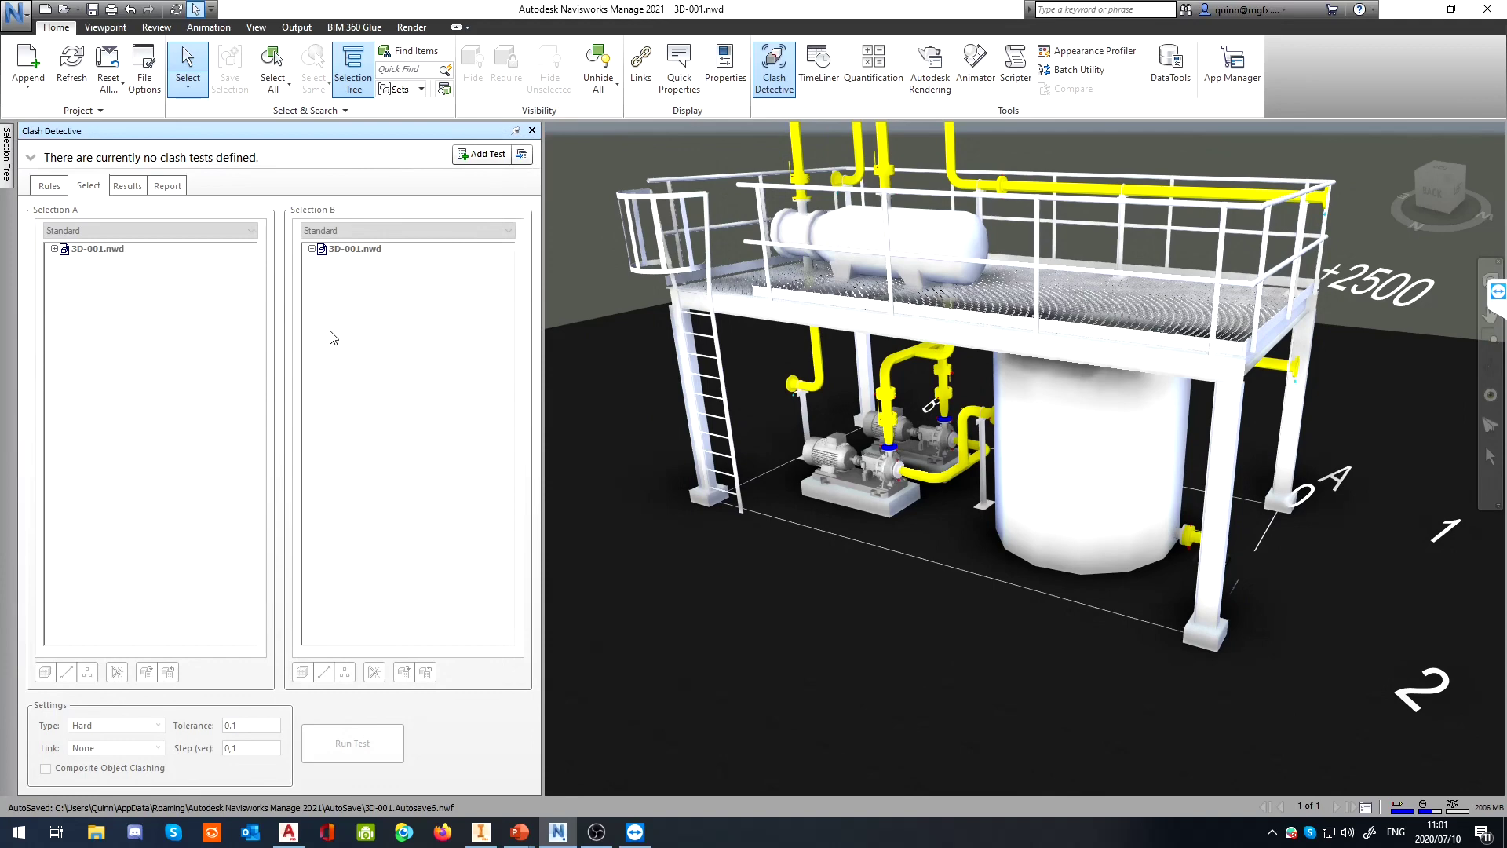
pyautogui.click(482, 154)
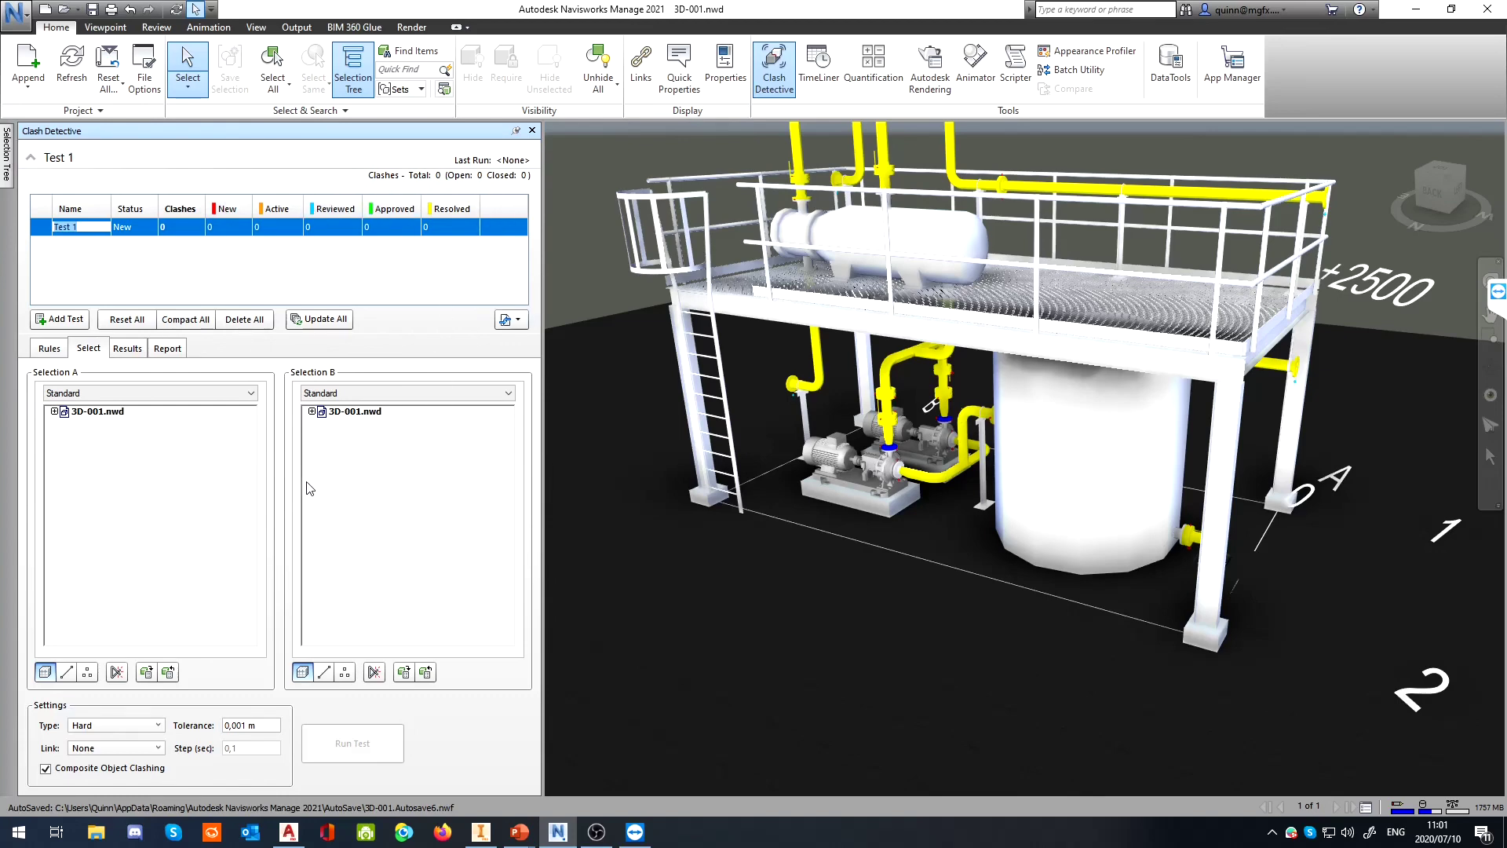
pyautogui.click(191, 506)
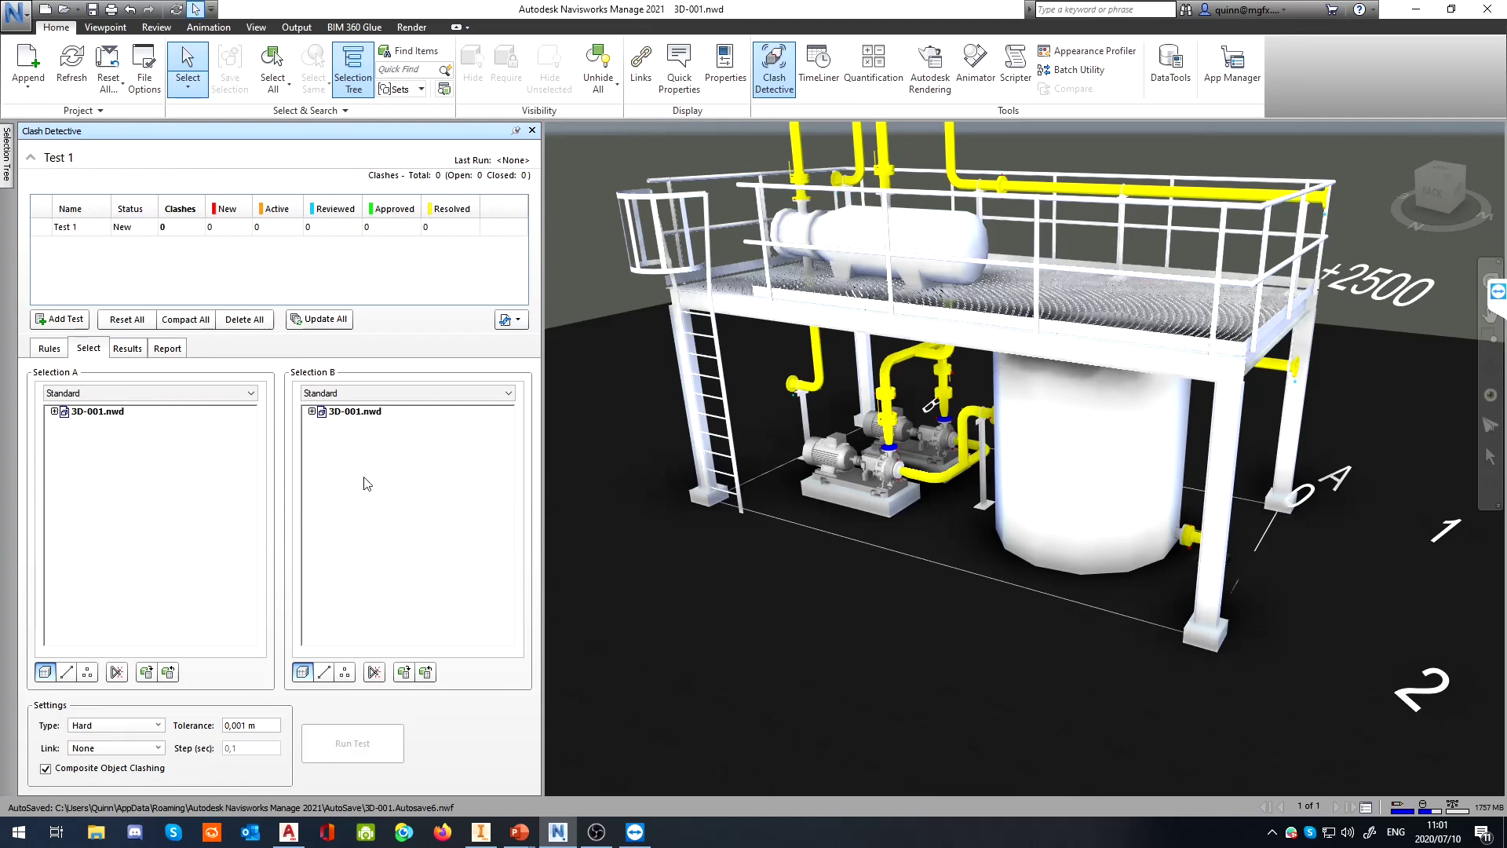
# Choose 3D-001.nwd for both Selection A and Selection B of the clash test, keeping the Standard tree listing
pyautogui.click(112, 412)
pyautogui.click(358, 413)
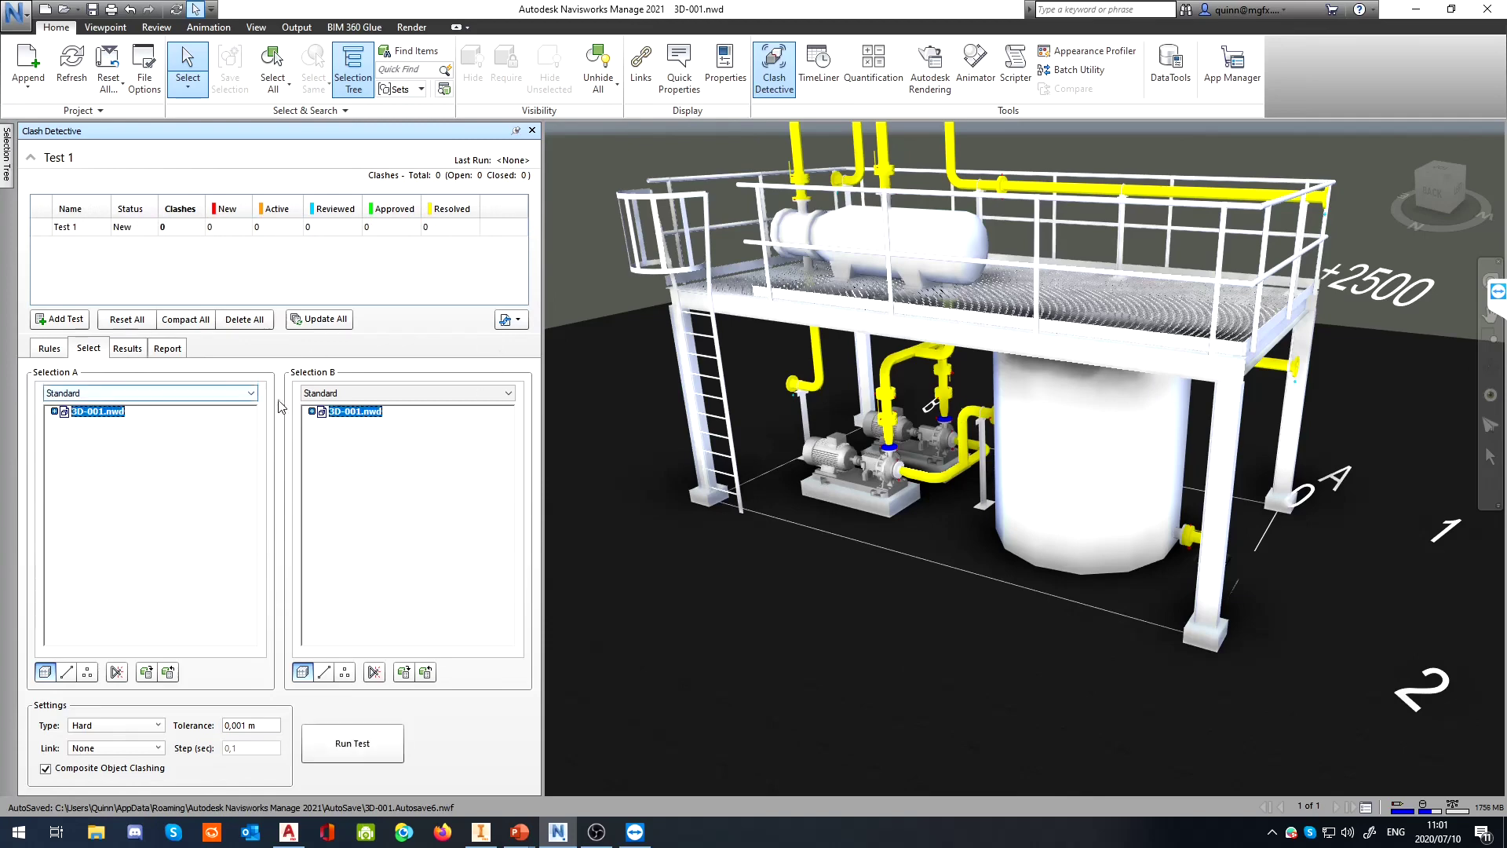
pyautogui.click(212, 398)
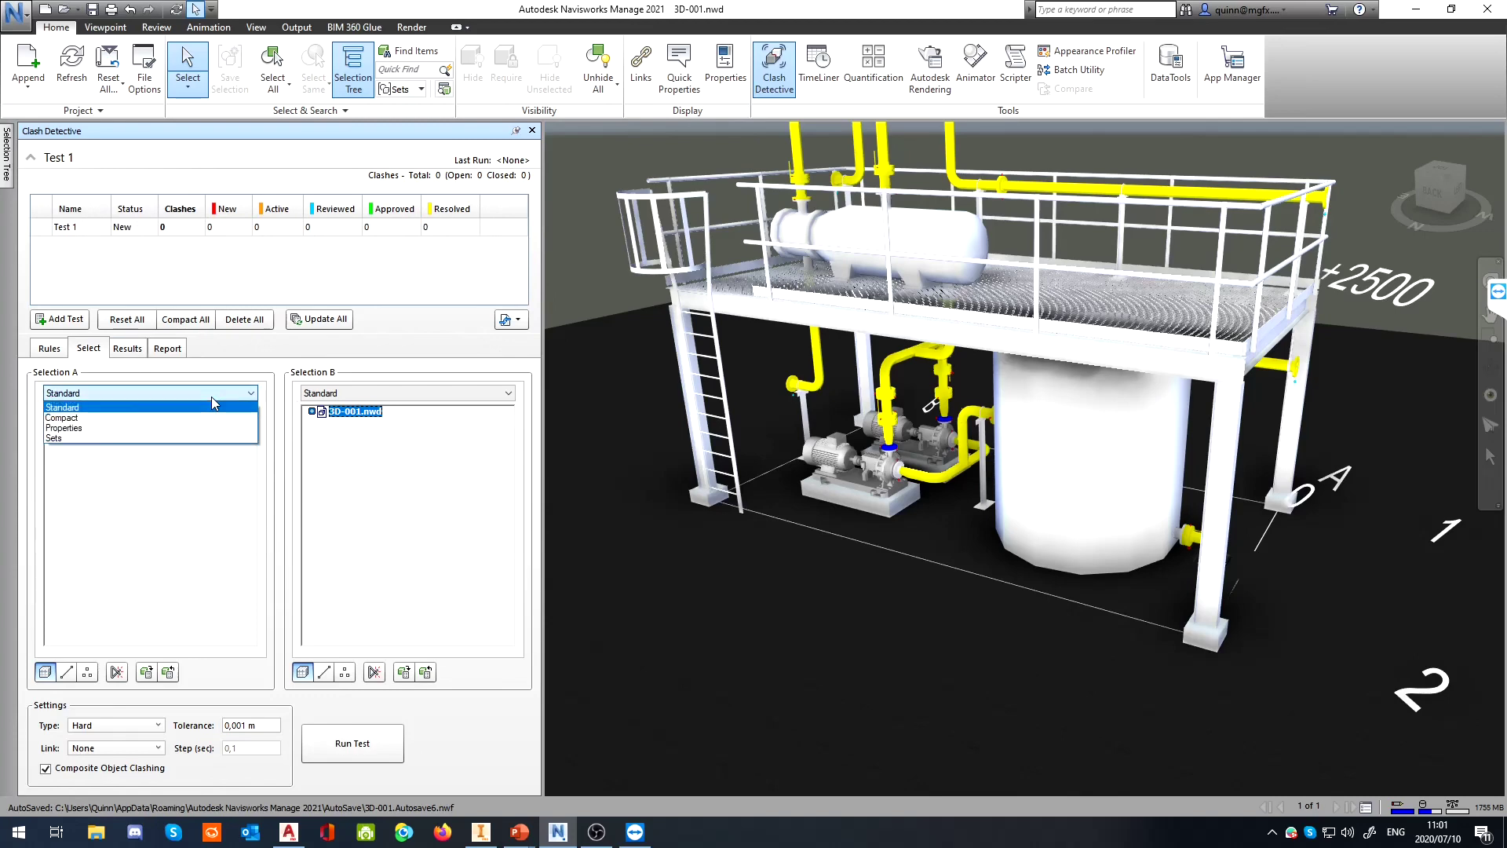
pyautogui.click(211, 398)
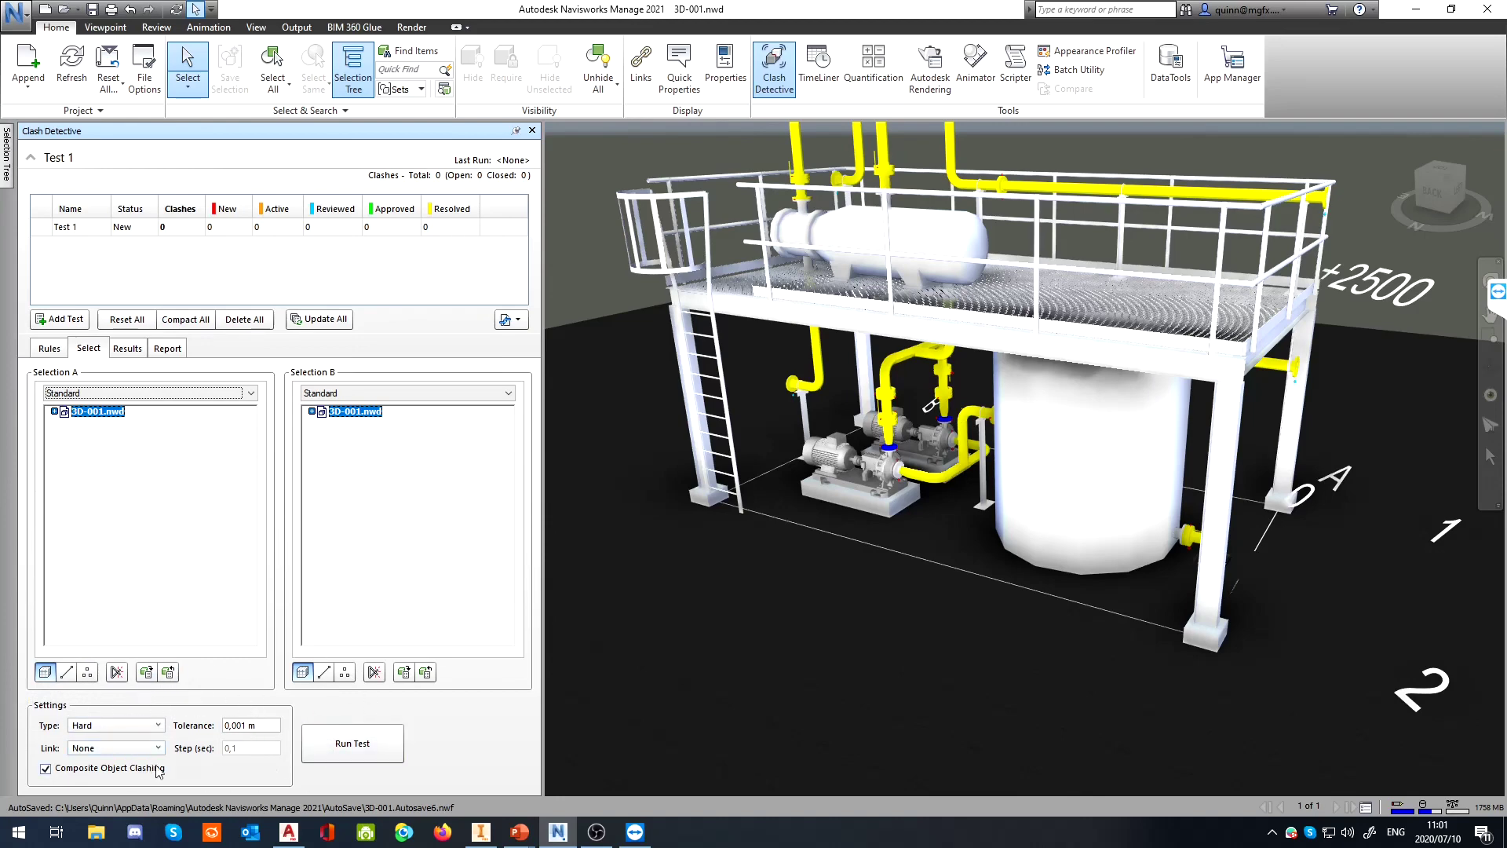
# Run the Hard clash test with a tolerance of 0,001 m and the link left at None
pyautogui.click(246, 725)
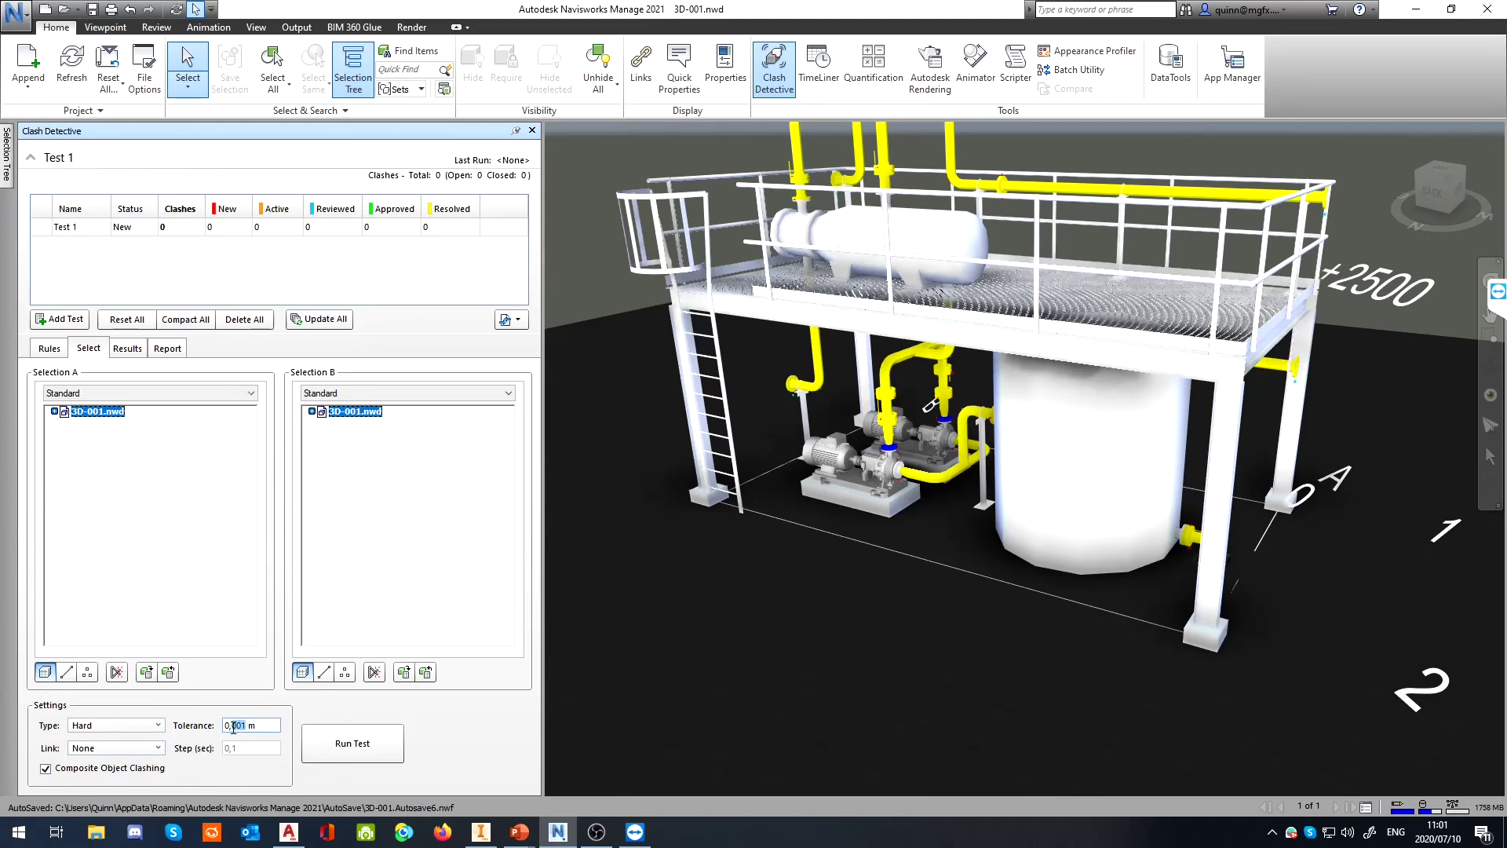
pyautogui.write('1')
pyautogui.write('0')
pyautogui.click(158, 747)
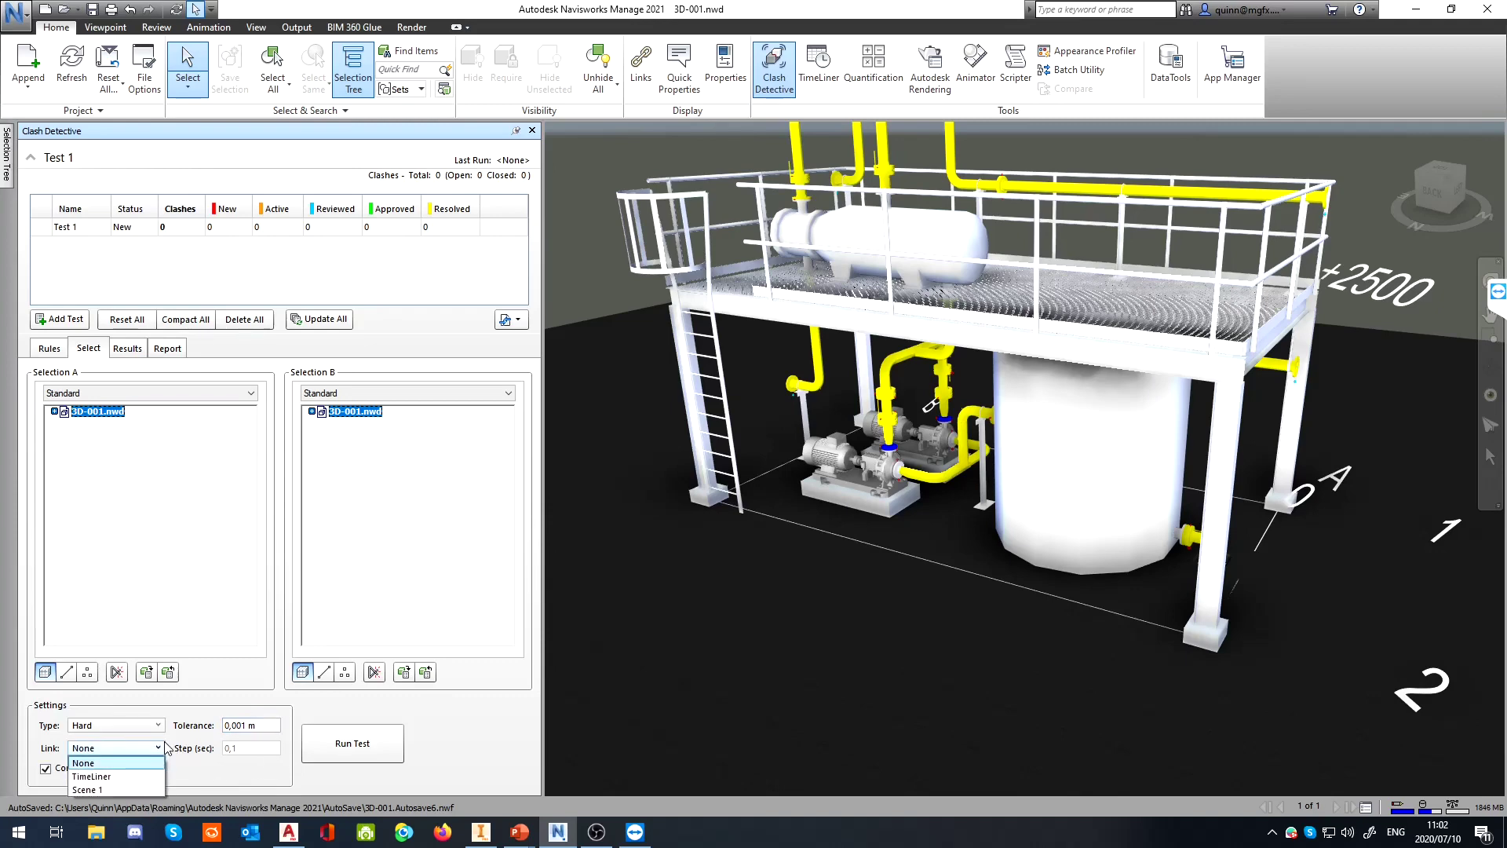
pyautogui.click(165, 747)
pyautogui.click(163, 747)
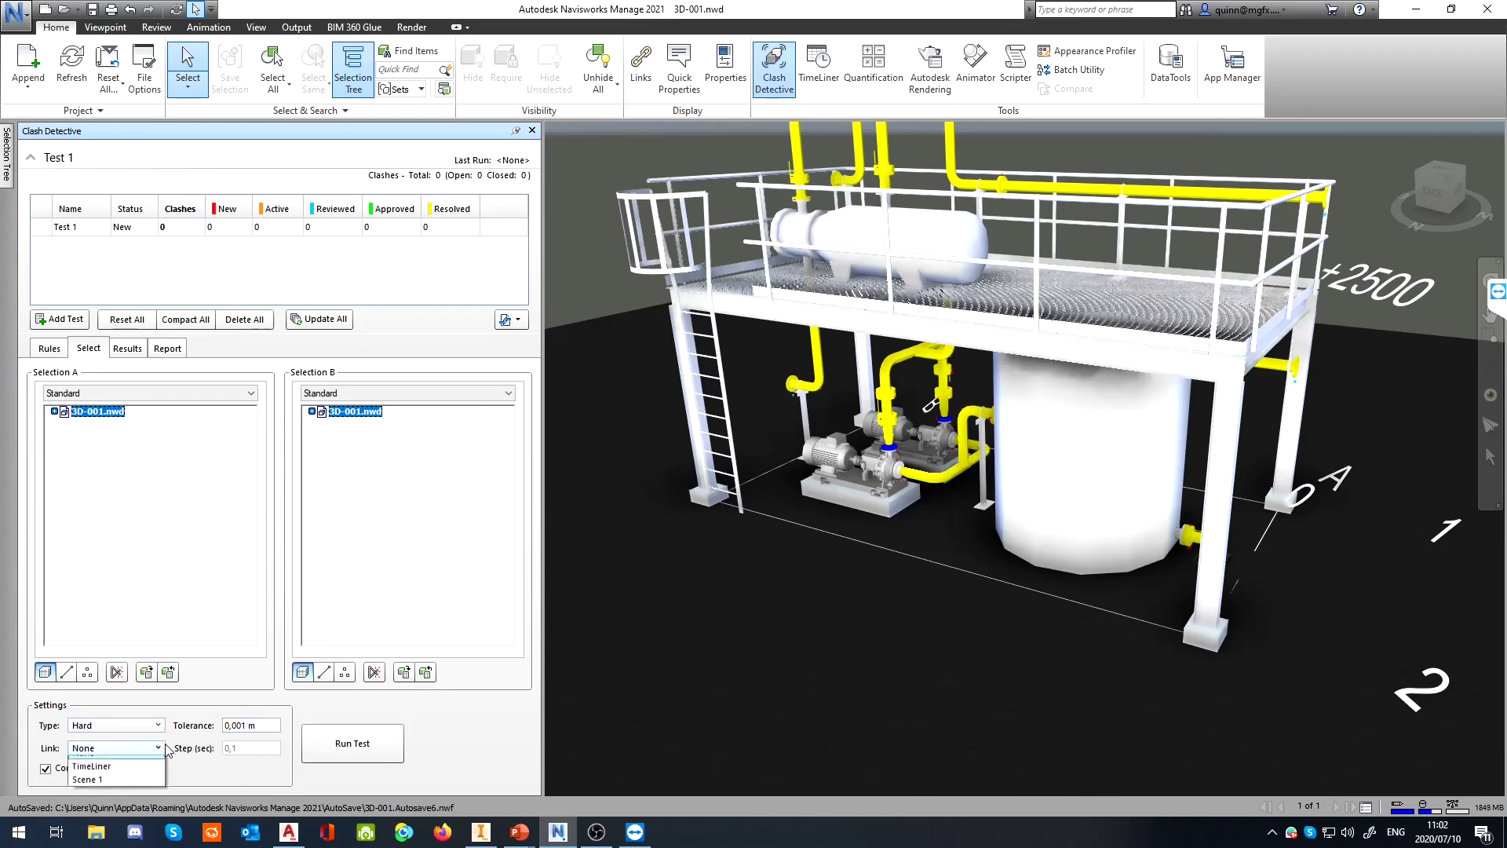
pyautogui.click(173, 736)
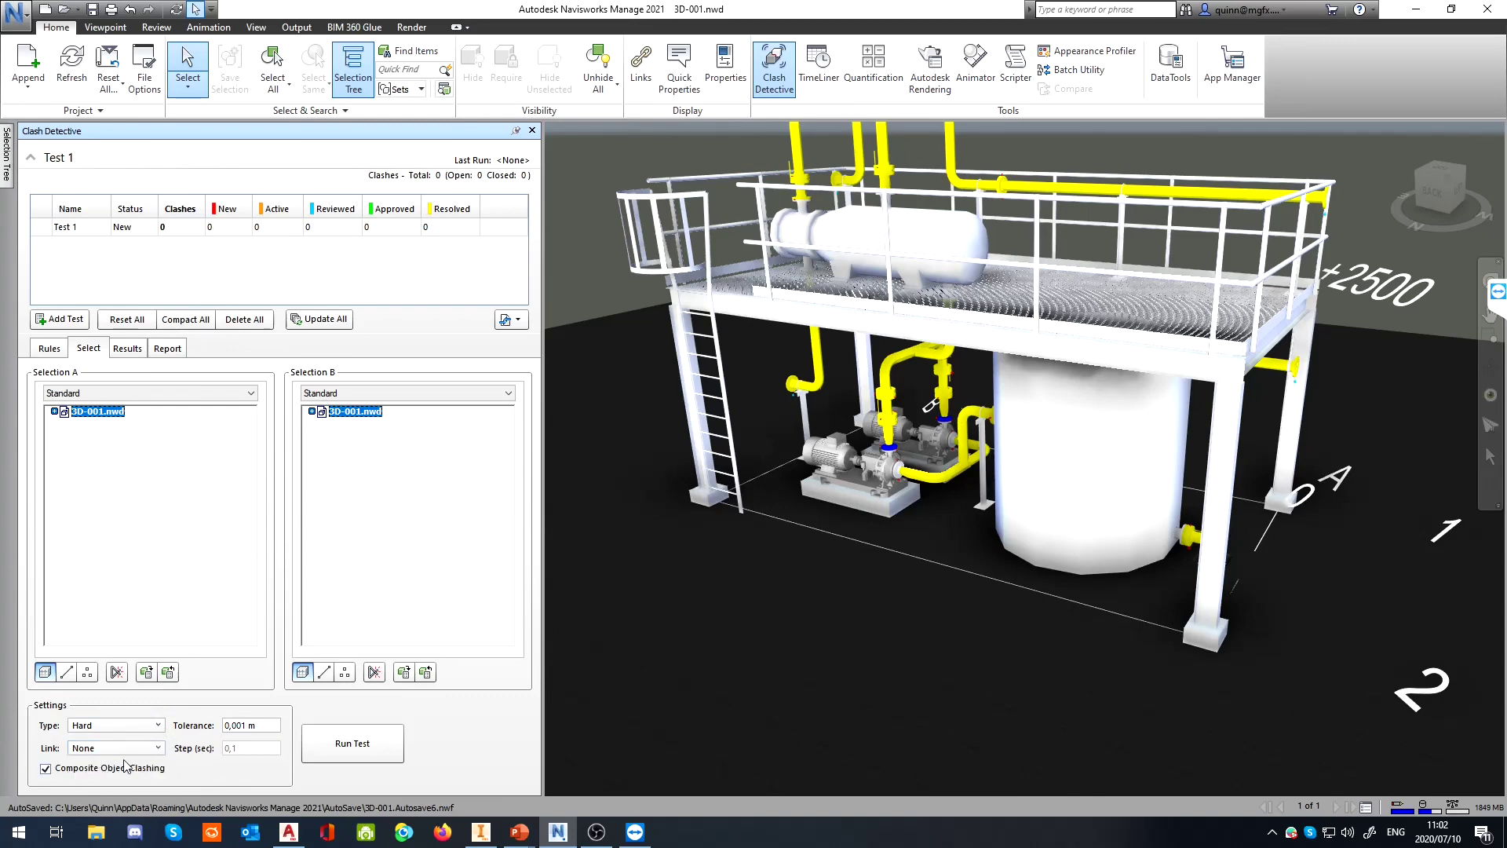
pyautogui.click(328, 750)
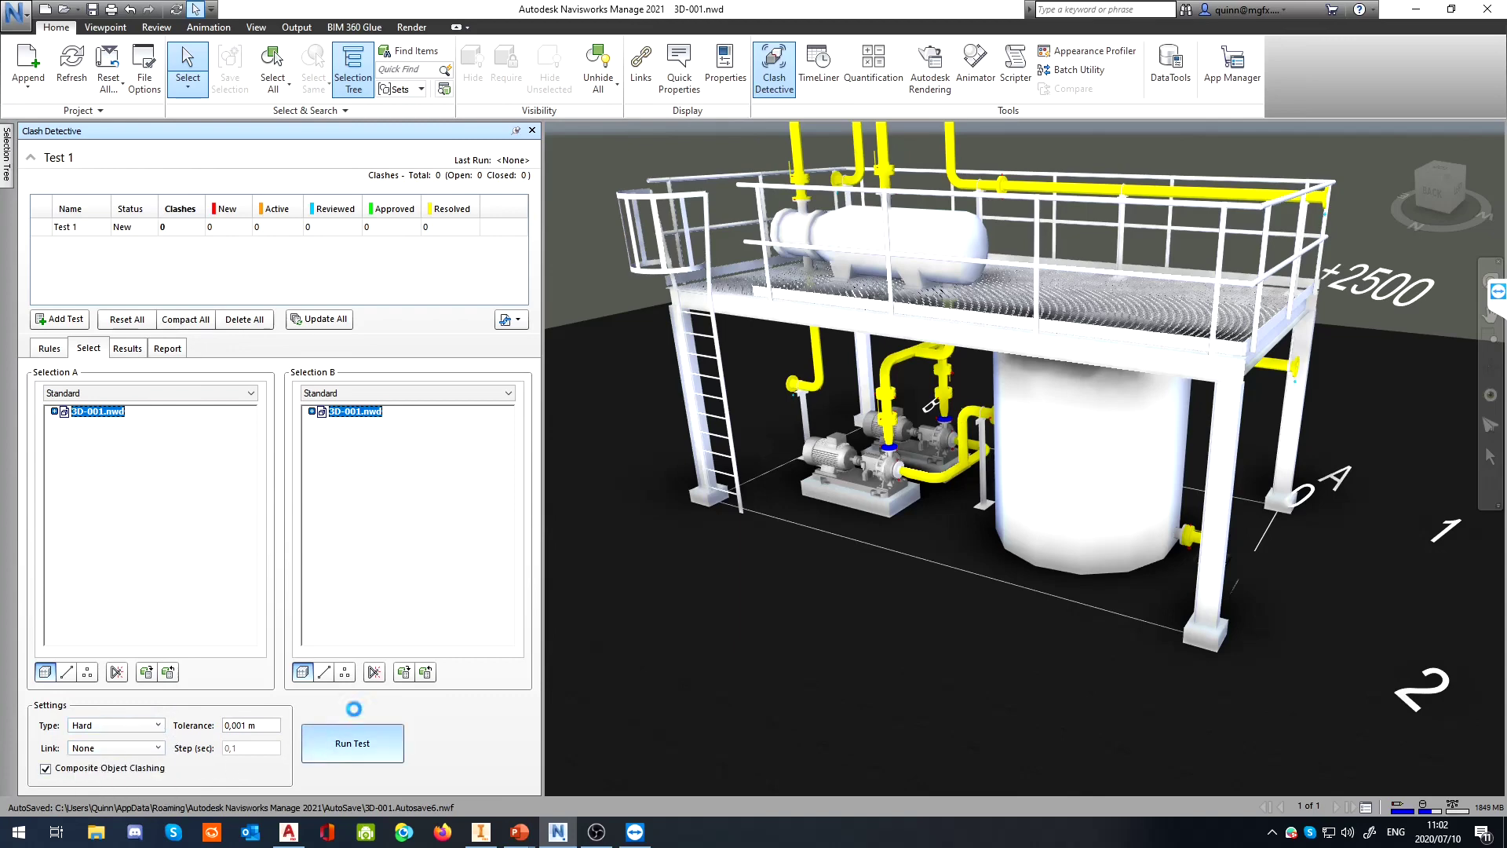
# Examine Clash1 in the model from several angles, checking the pump base and the ground surface as the two clashing items
pyautogui.scroll(-10, 888, 542)
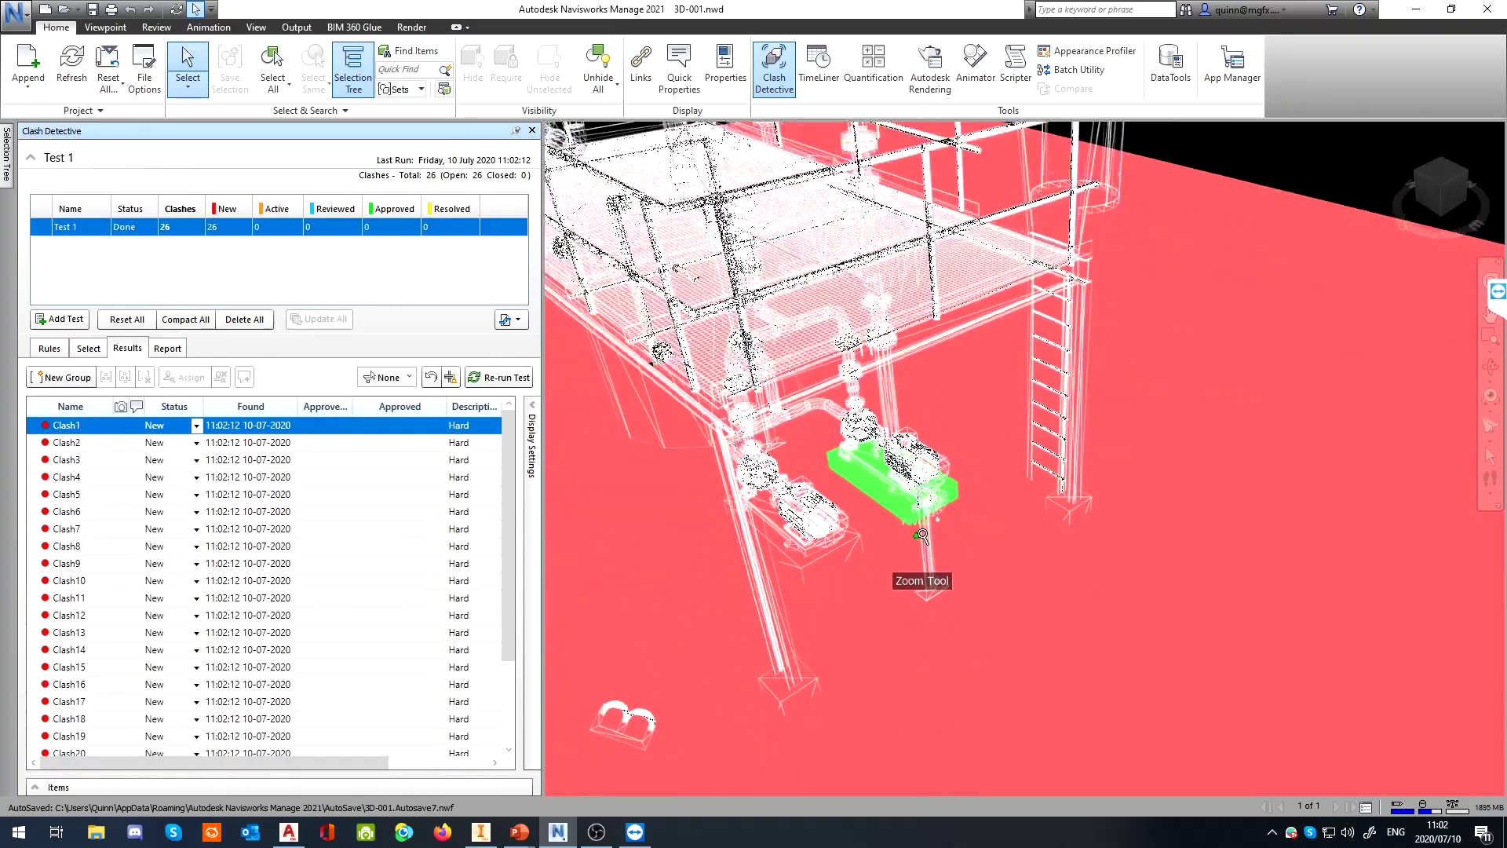
pyautogui.keyDown('shift'); pyautogui.moveTo(849, 645); pyautogui.dragTo(642, 553, button='middle'); pyautogui.keyUp('shift')
pyautogui.scroll(5, 1248, 596)
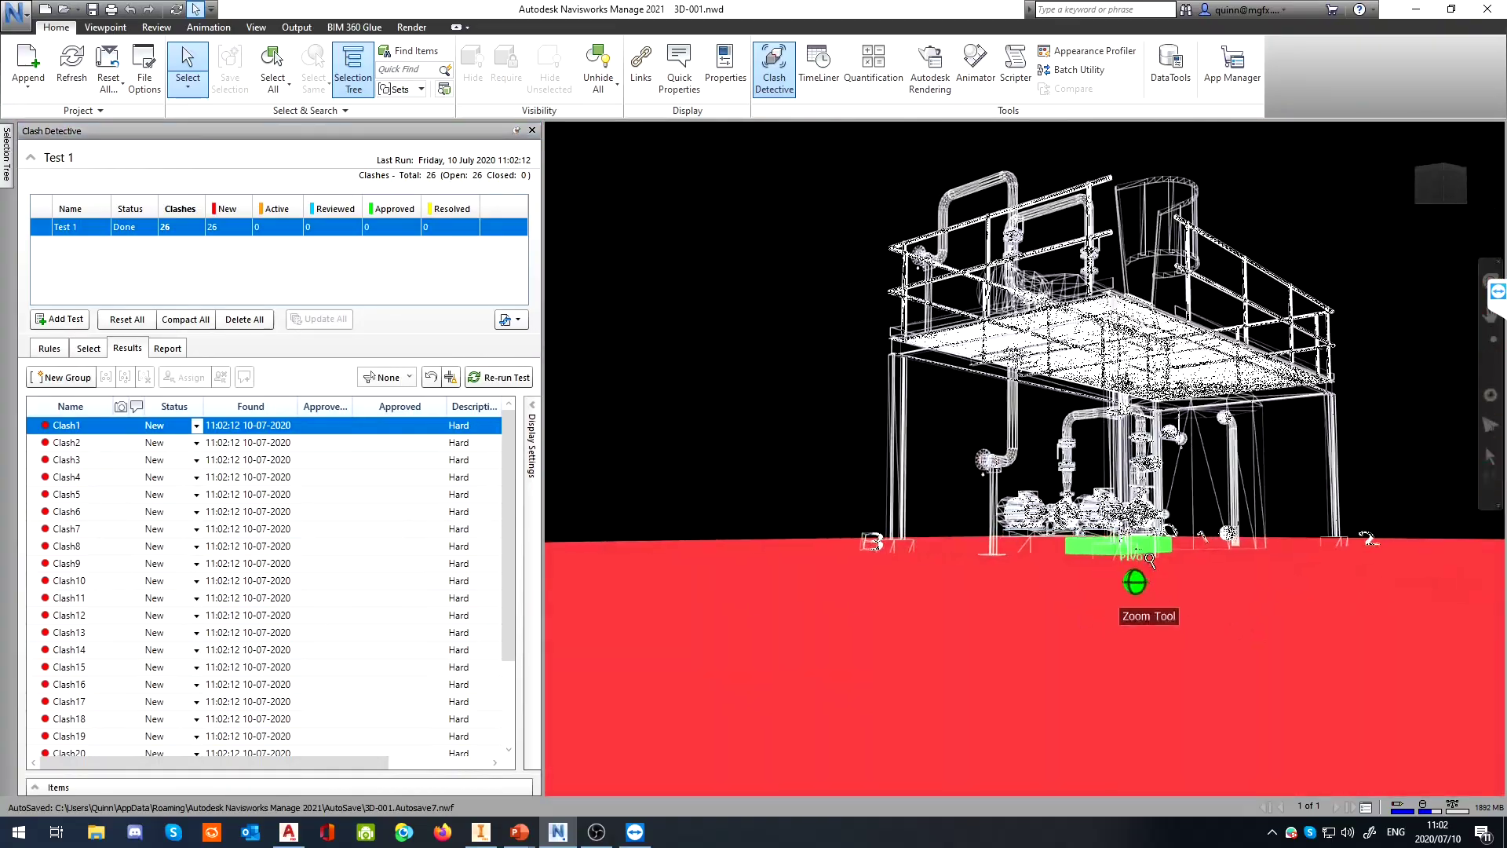
pyautogui.keyDown('shift'); pyautogui.moveTo(1256, 547); pyautogui.dragTo(1009, 583, button='middle'); pyautogui.keyUp('shift')
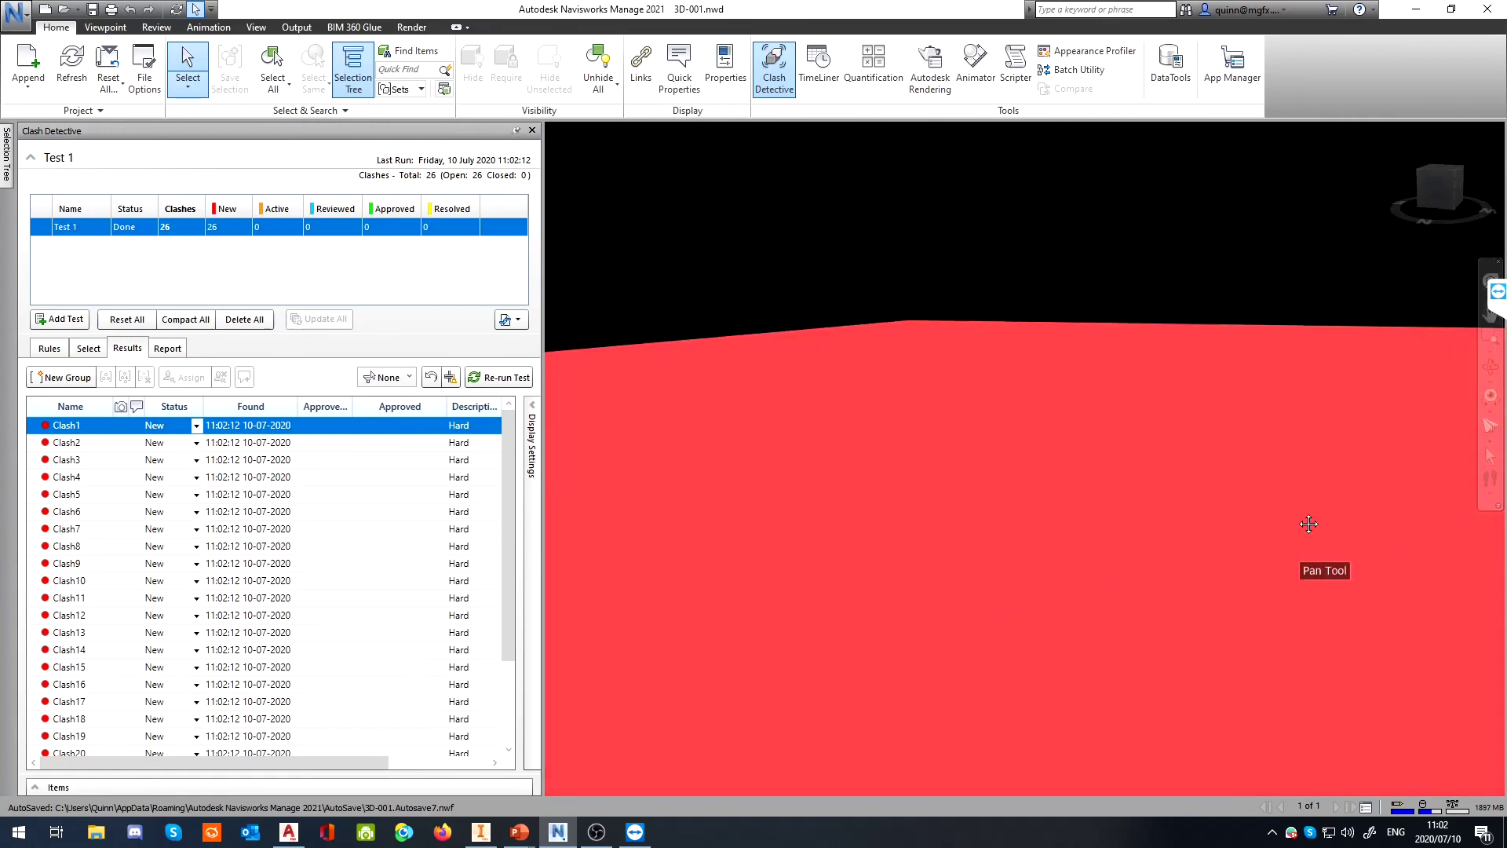
pyautogui.moveTo(1309, 521); pyautogui.dragTo(713, 487, button='middle')
pyautogui.moveTo(1467, 474); pyautogui.dragTo(934, 468, button='middle')
pyautogui.keyDown('shift'); pyautogui.moveTo(1248, 389); pyautogui.dragTo(1192, 439, button='middle'); pyautogui.keyUp('shift')
pyautogui.click(991, 469)
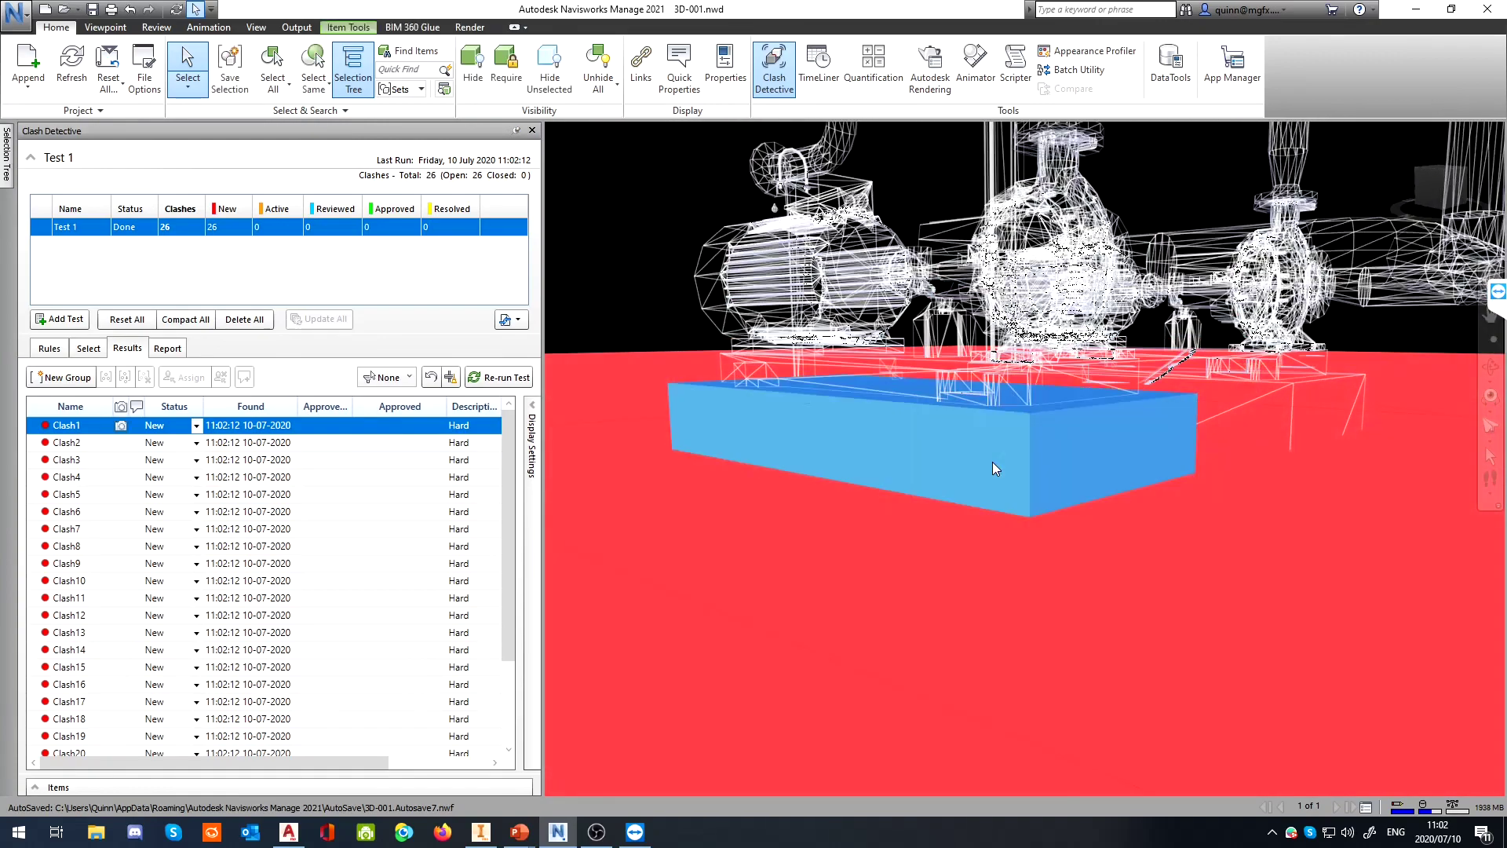
pyautogui.click(769, 625)
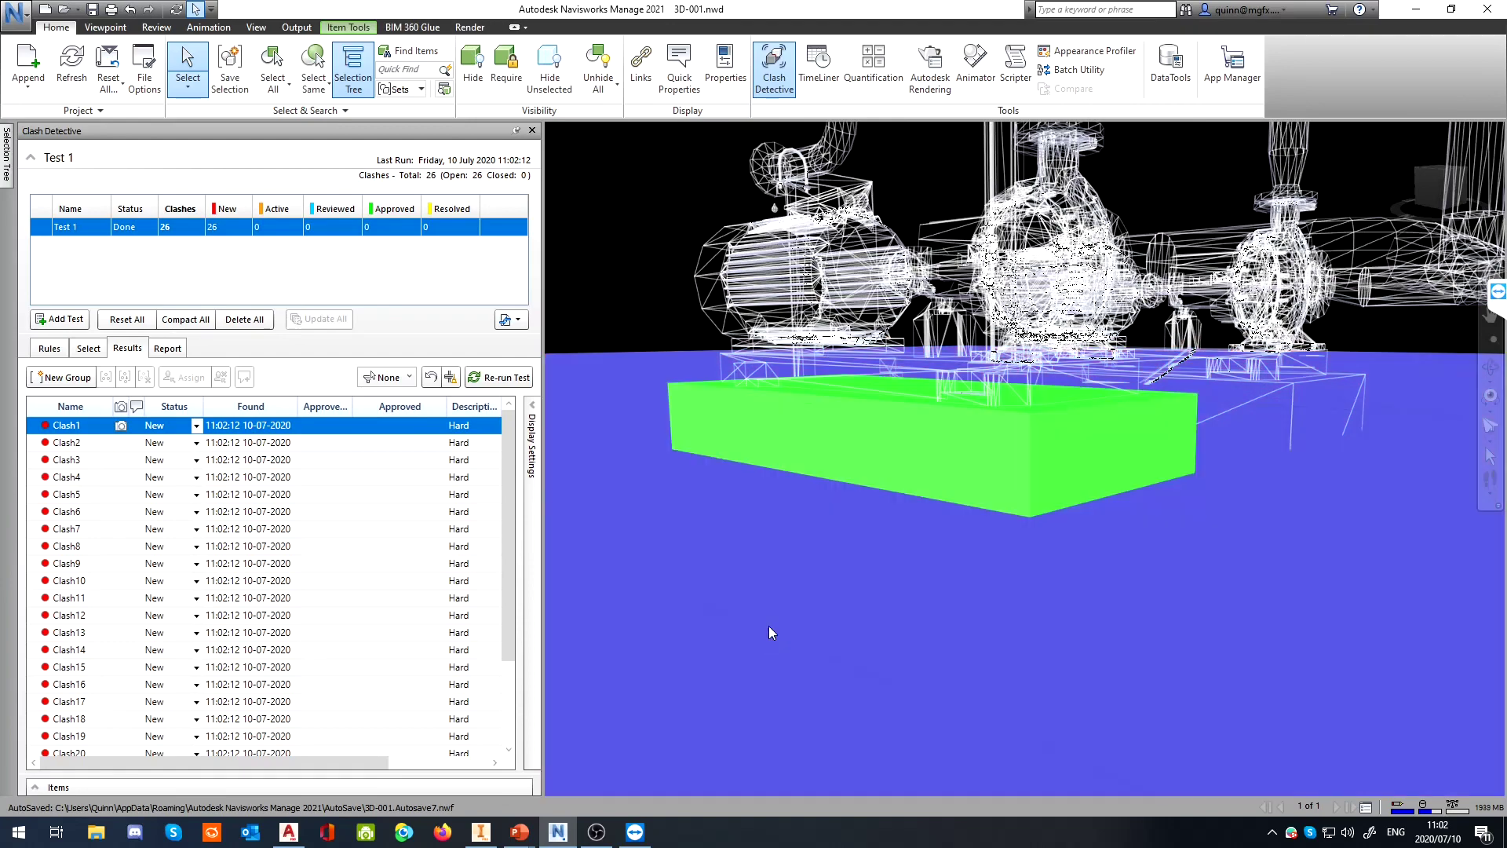
pyautogui.keyDown('shift'); pyautogui.moveTo(934, 601); pyautogui.dragTo(1077, 567, button='middle'); pyautogui.keyUp('shift')
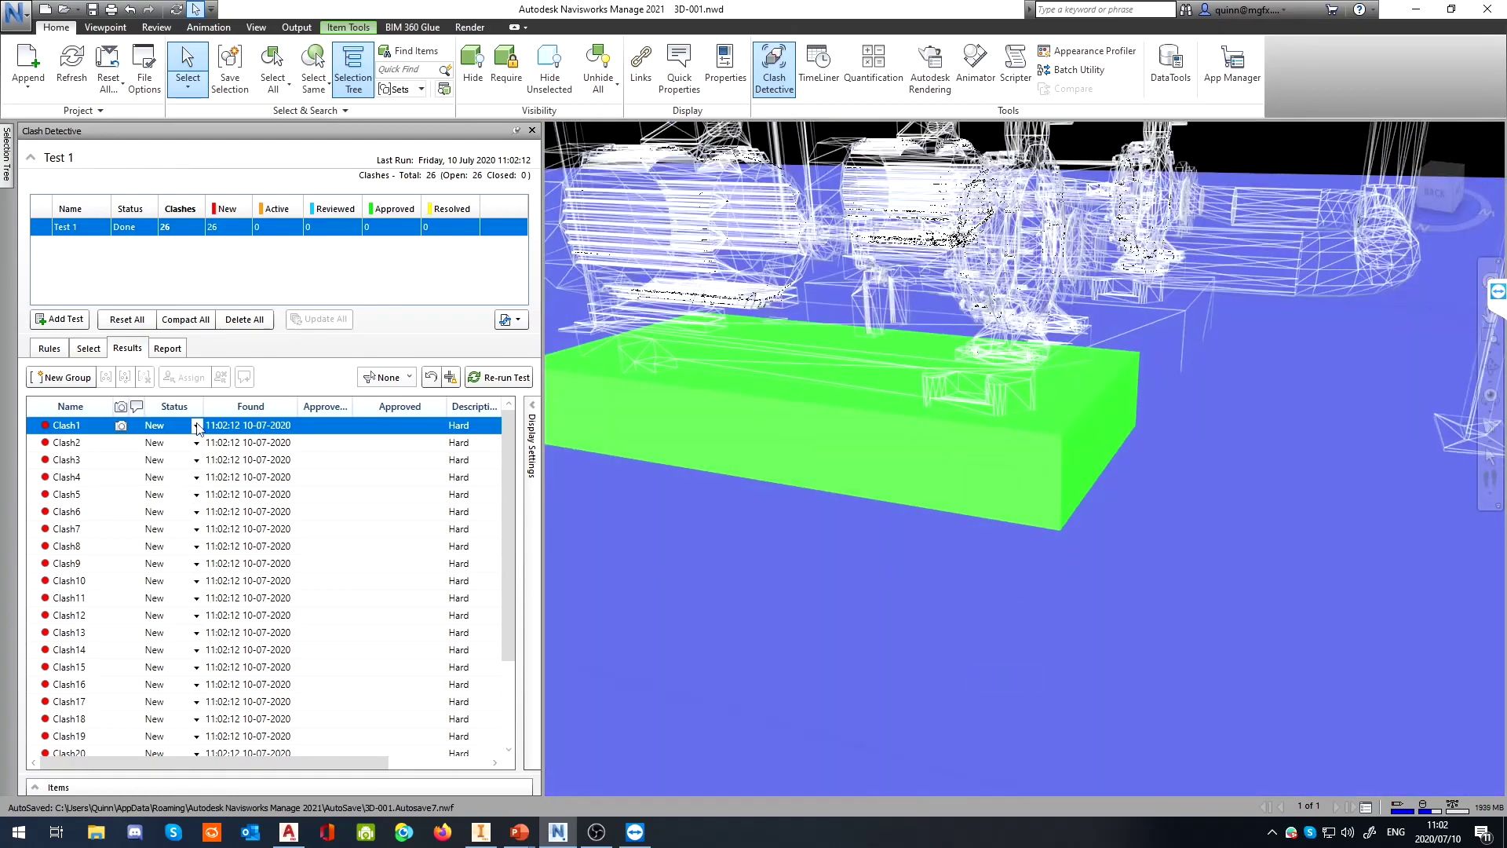
# Set the status of Clash1 and Clash2 to Approved
pyautogui.click(197, 426)
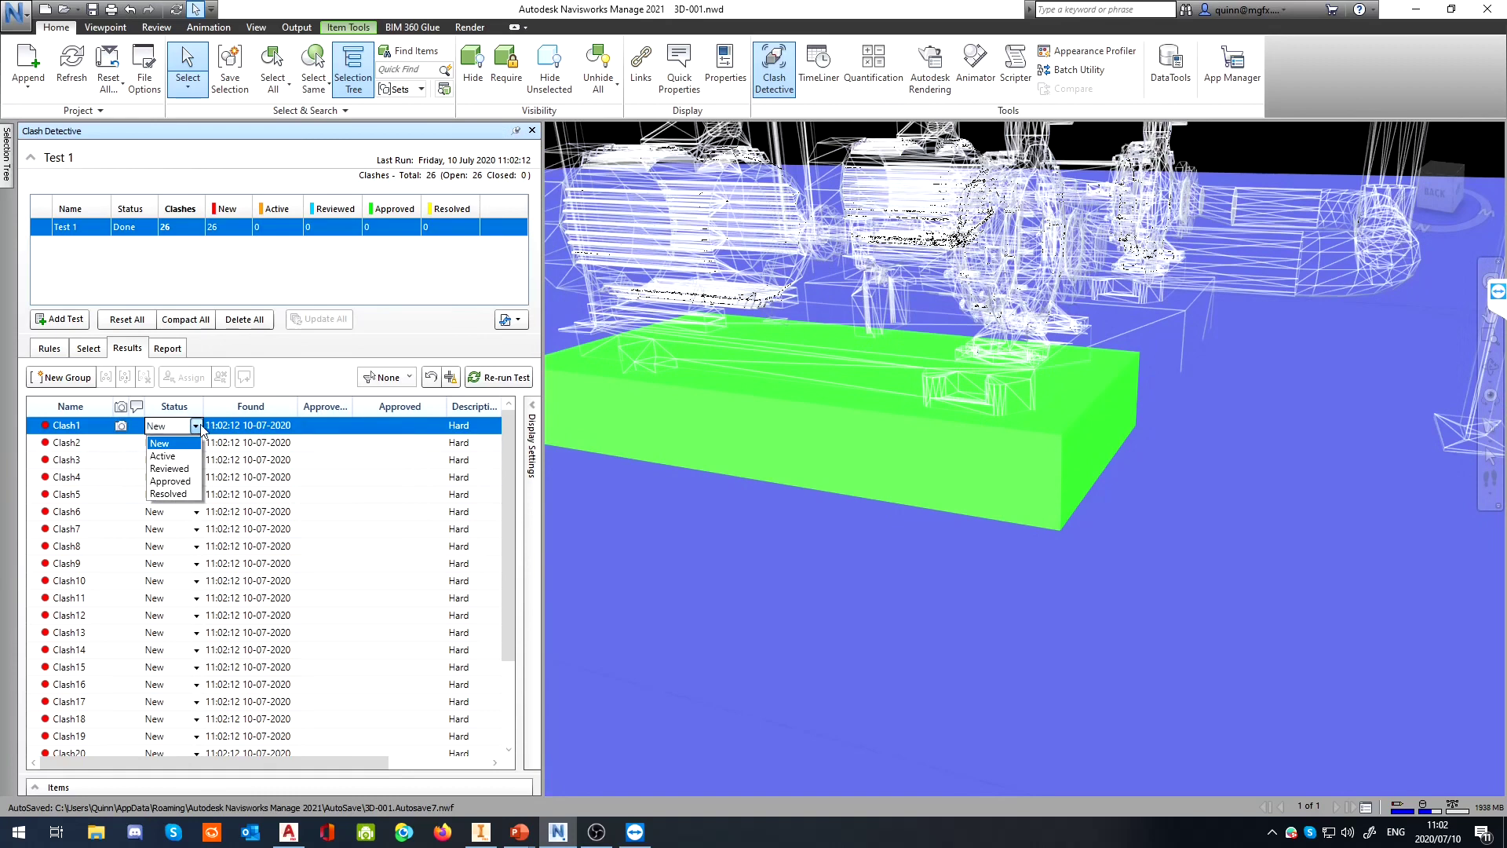
pyautogui.click(173, 481)
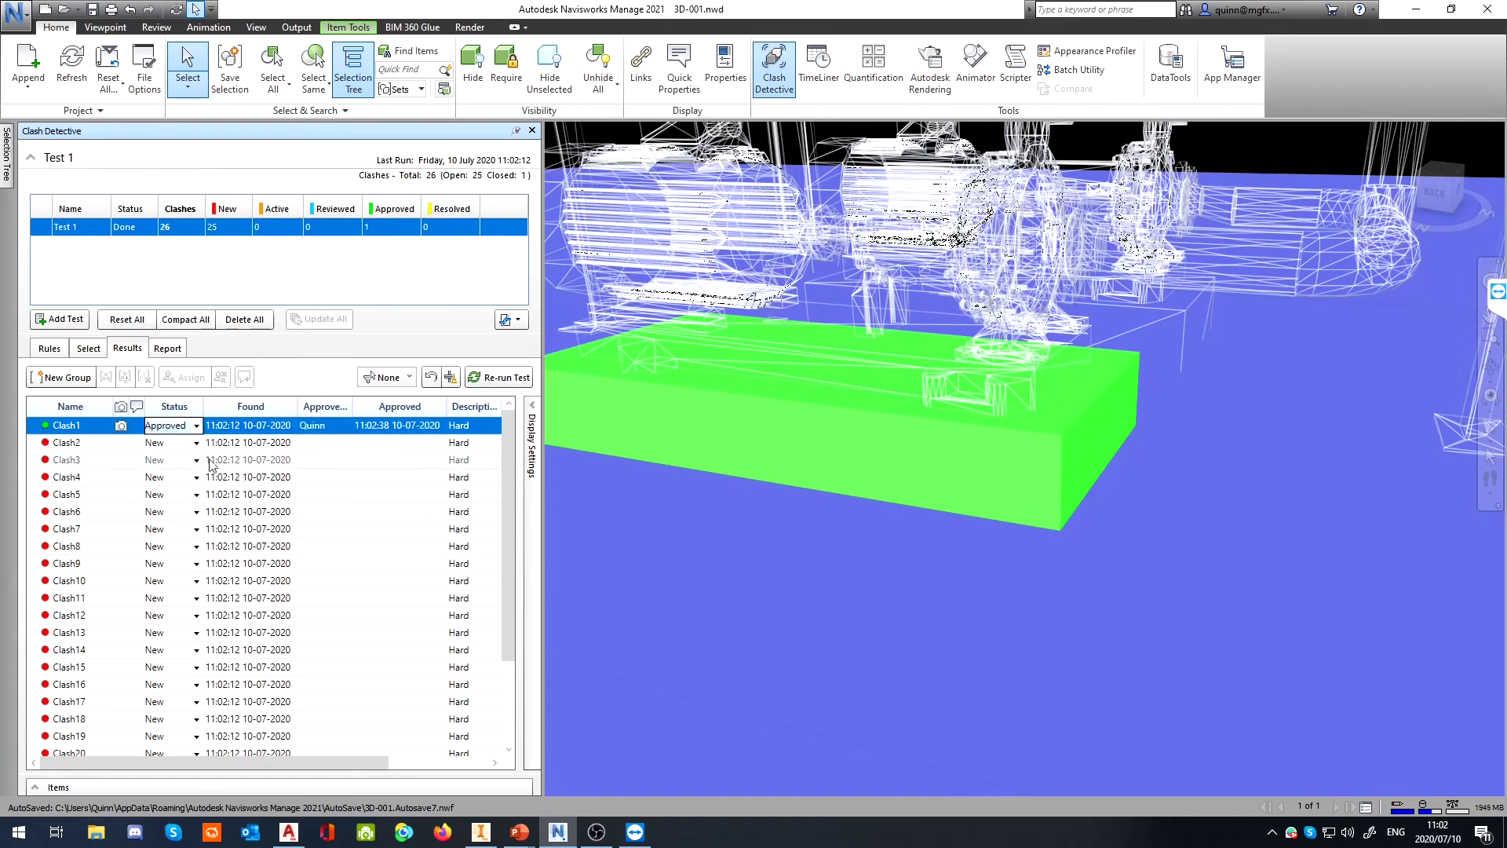
pyautogui.click(197, 444)
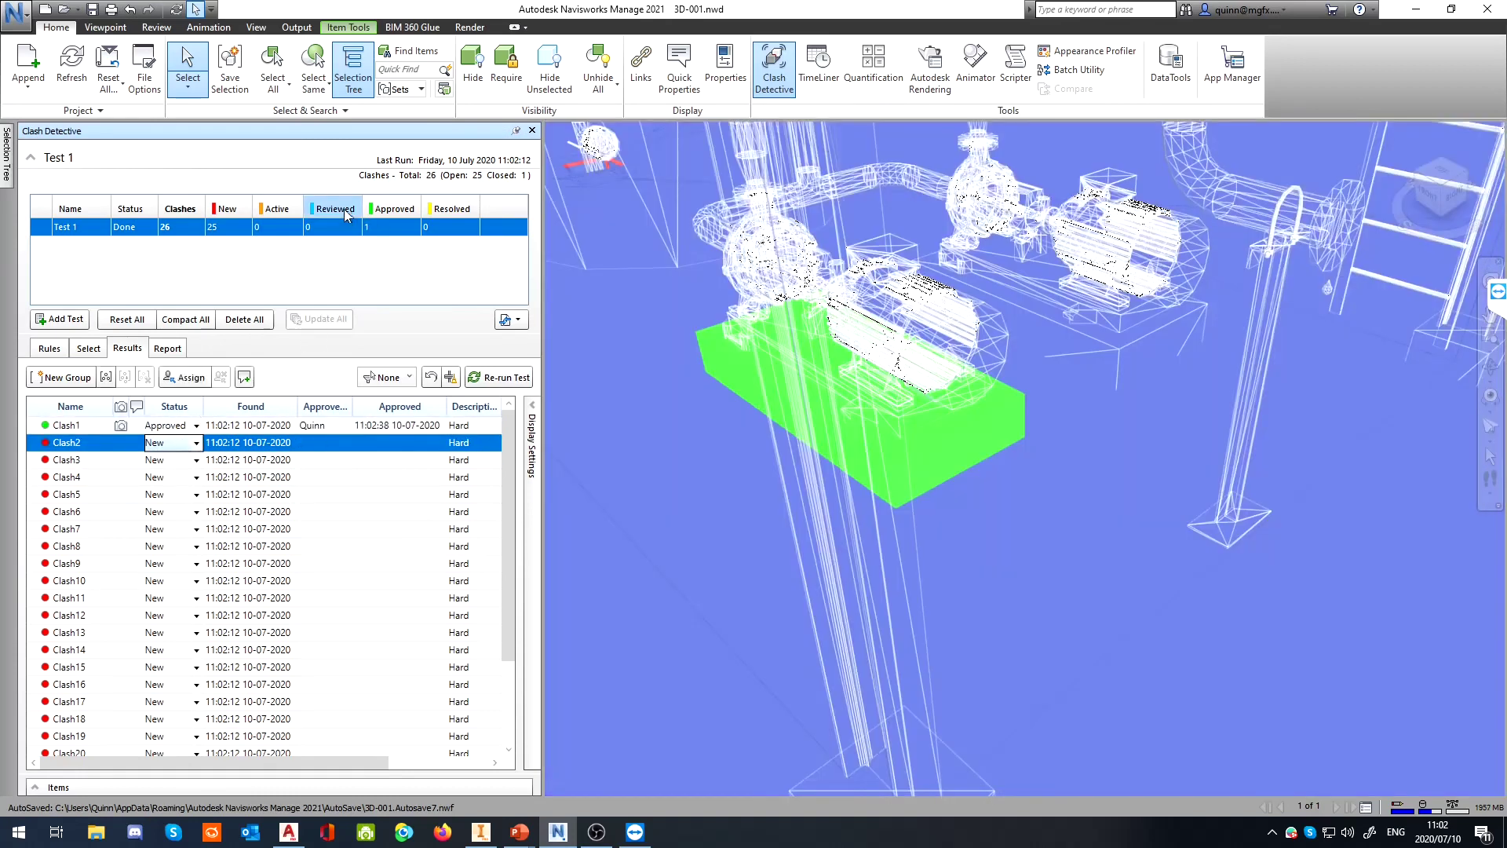
pyautogui.click(379, 233)
pyautogui.press('ctrl')
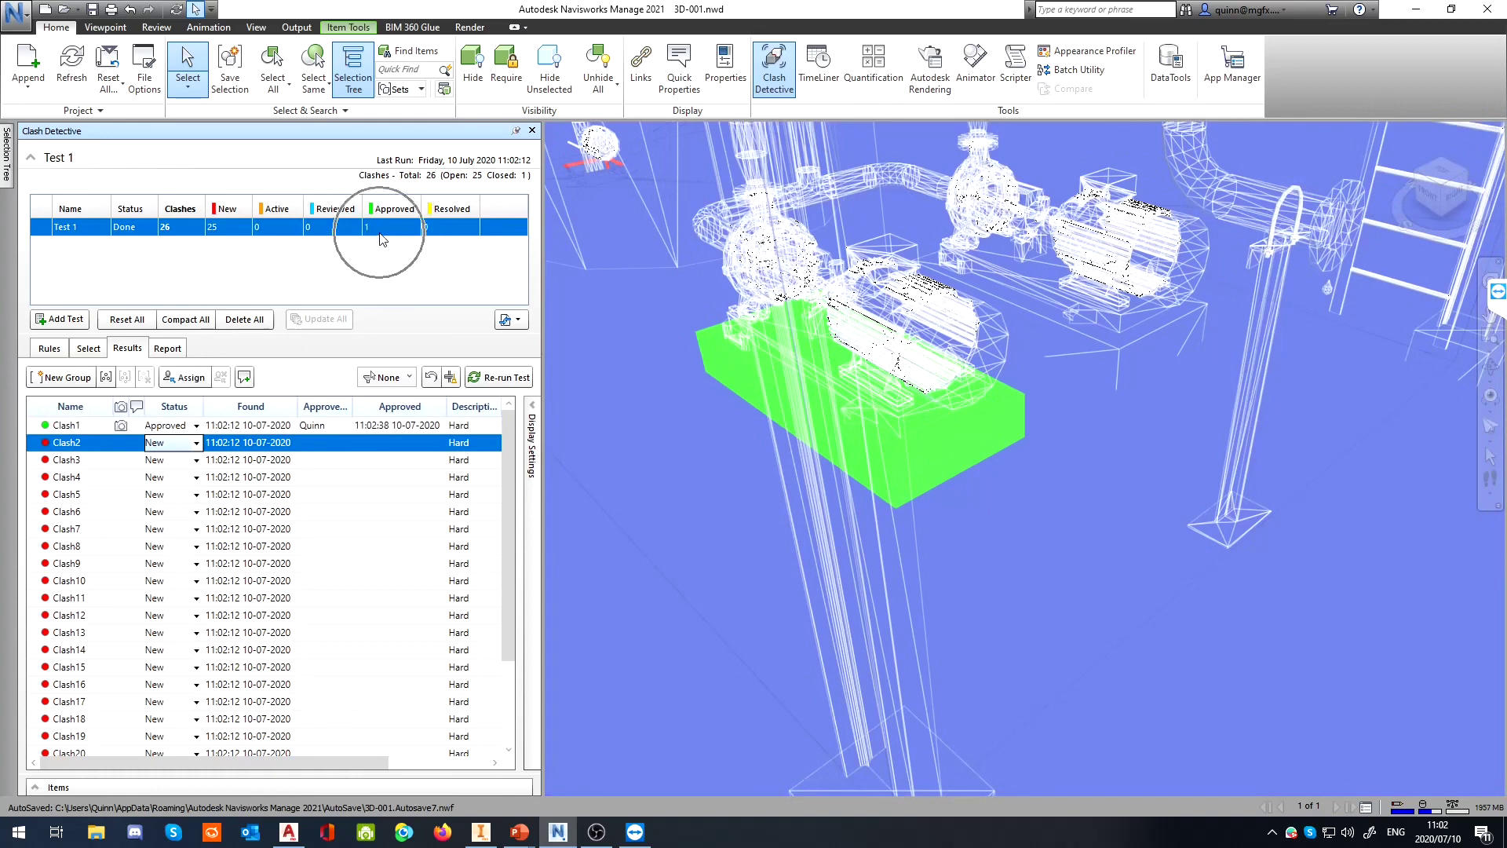
pyautogui.click(195, 444)
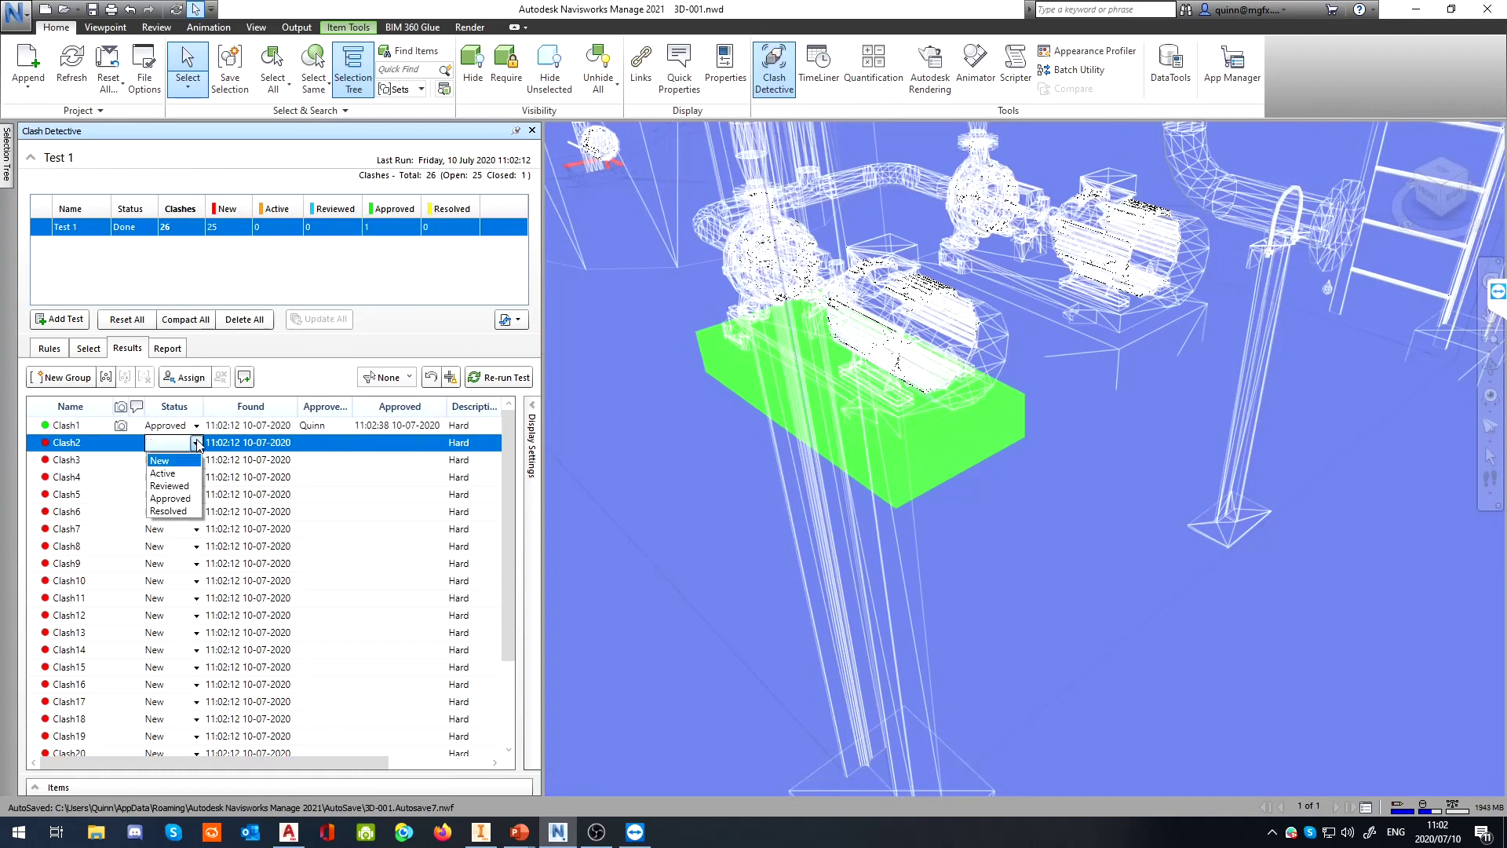
pyautogui.click(186, 507)
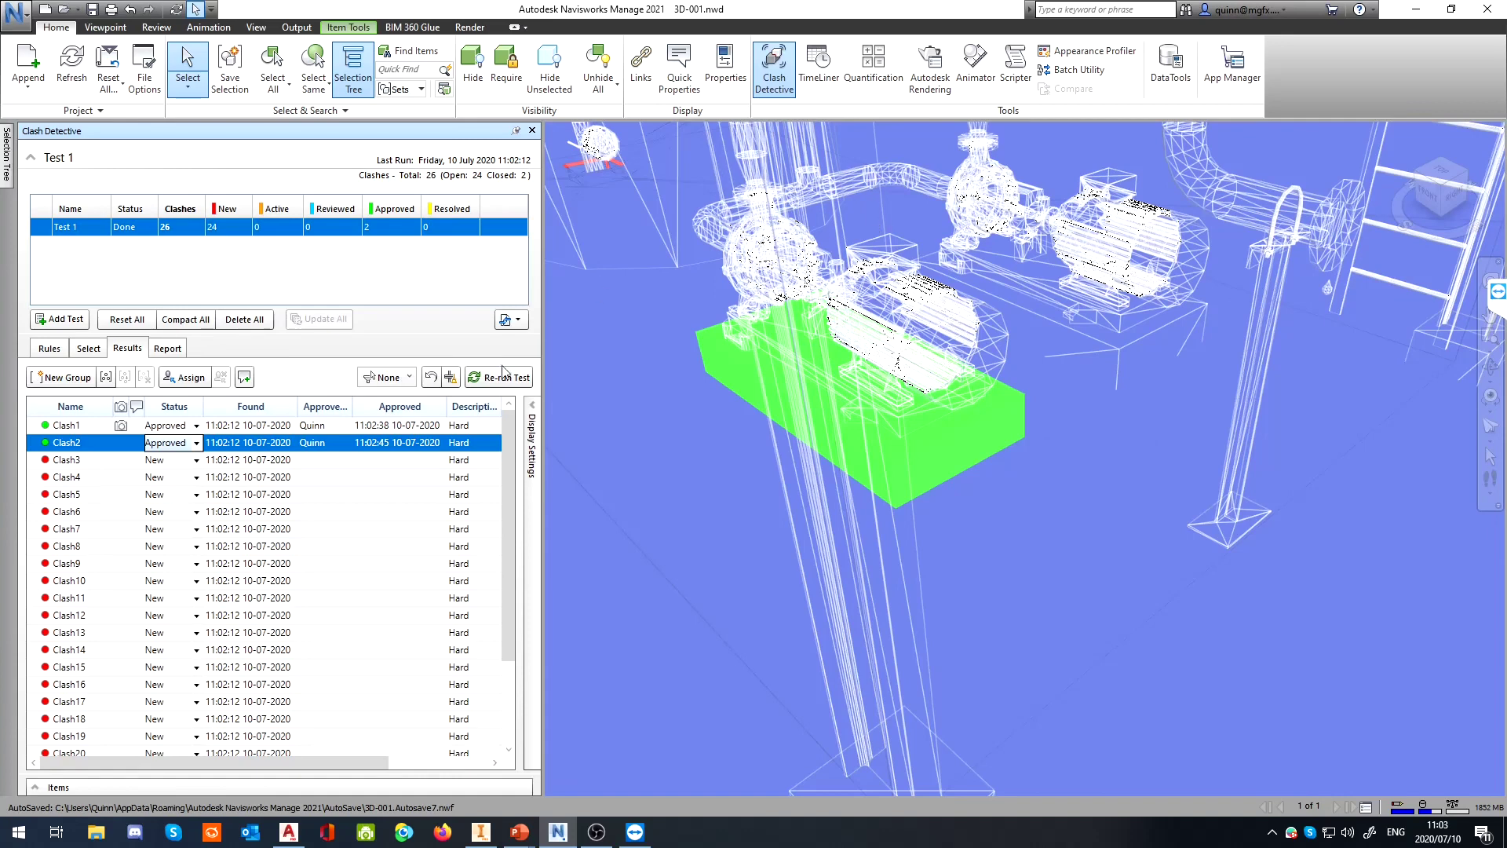
# View Clash3 and Clash4 at the column bases and set the status of both to Approved
pyautogui.click(68, 462)
pyautogui.click(69, 445)
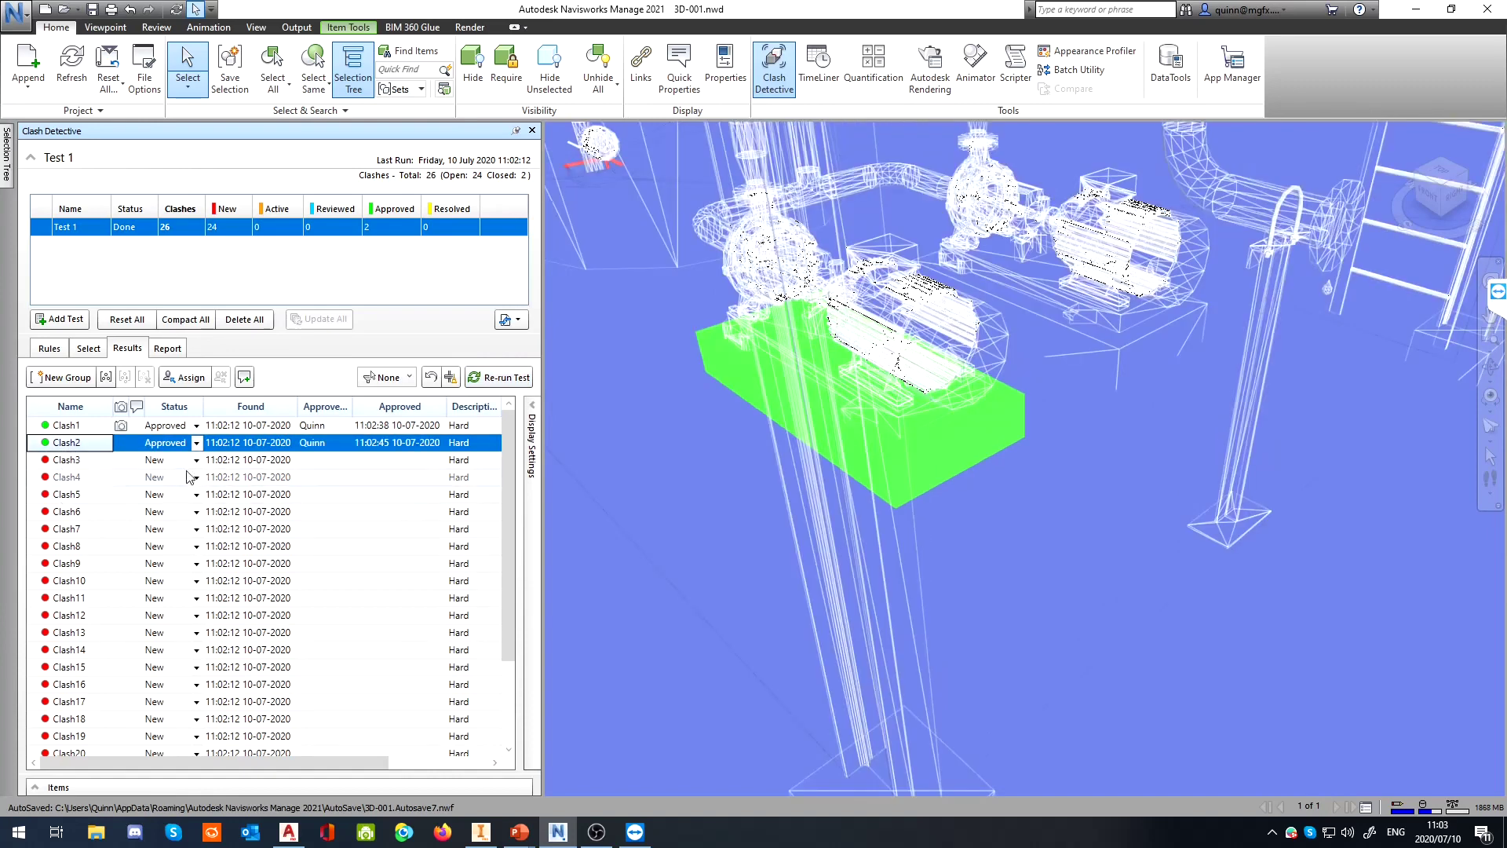
pyautogui.click(101, 462)
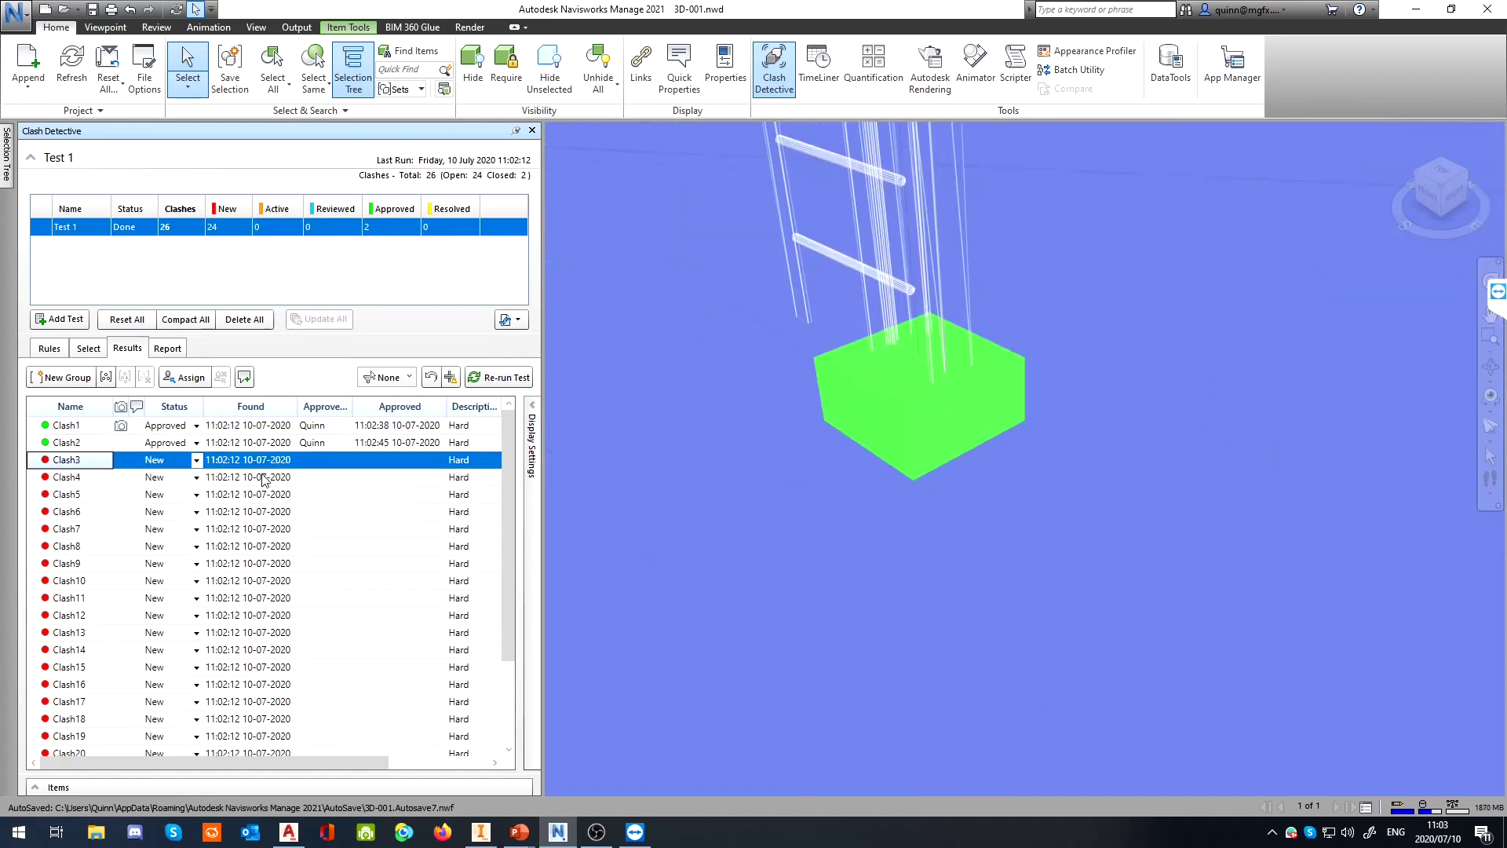
pyautogui.click(197, 460)
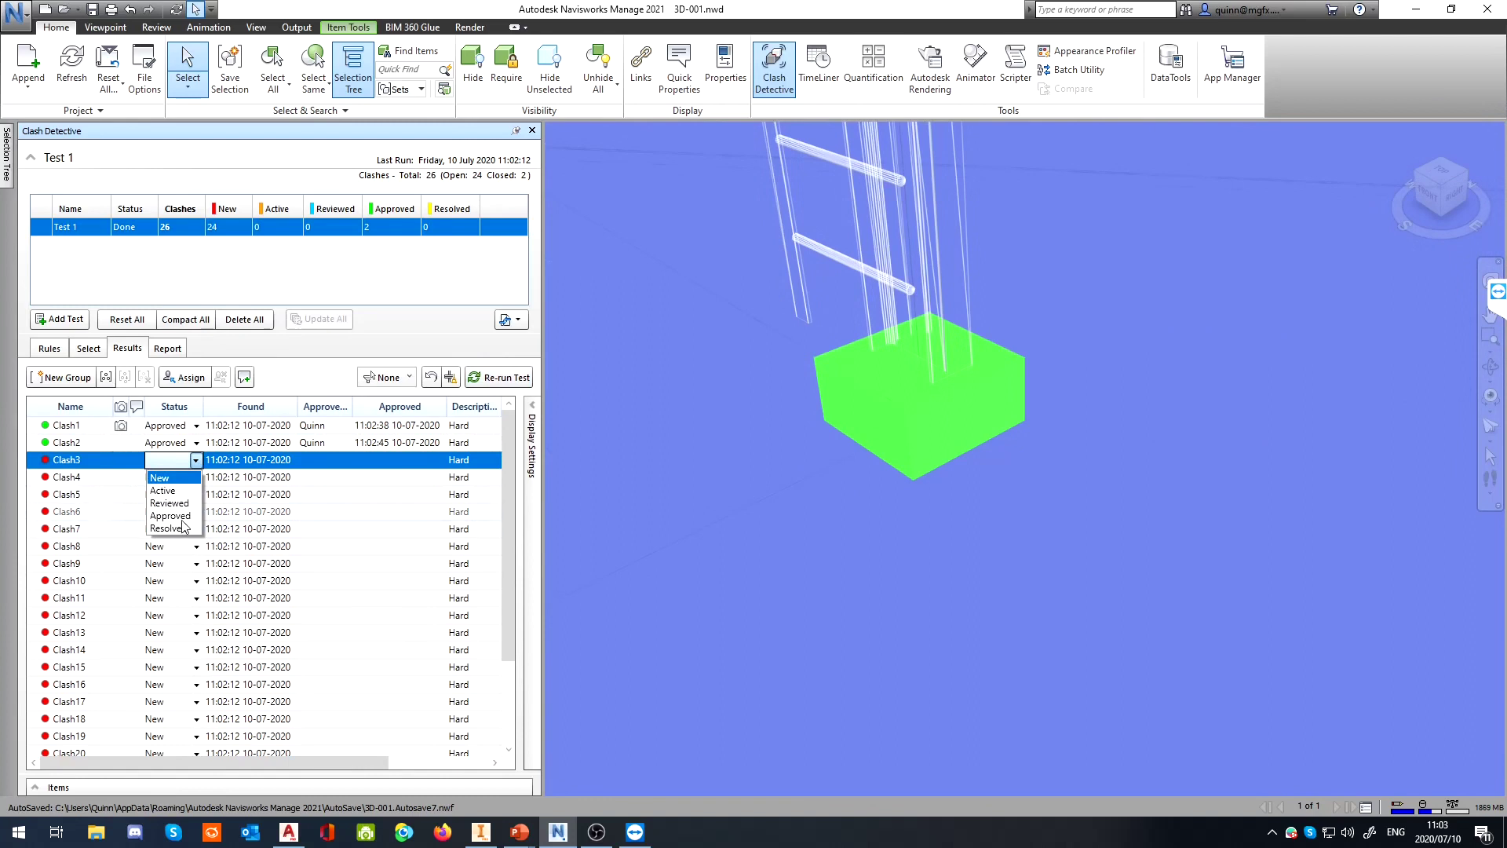
pyautogui.click(179, 517)
pyautogui.click(141, 477)
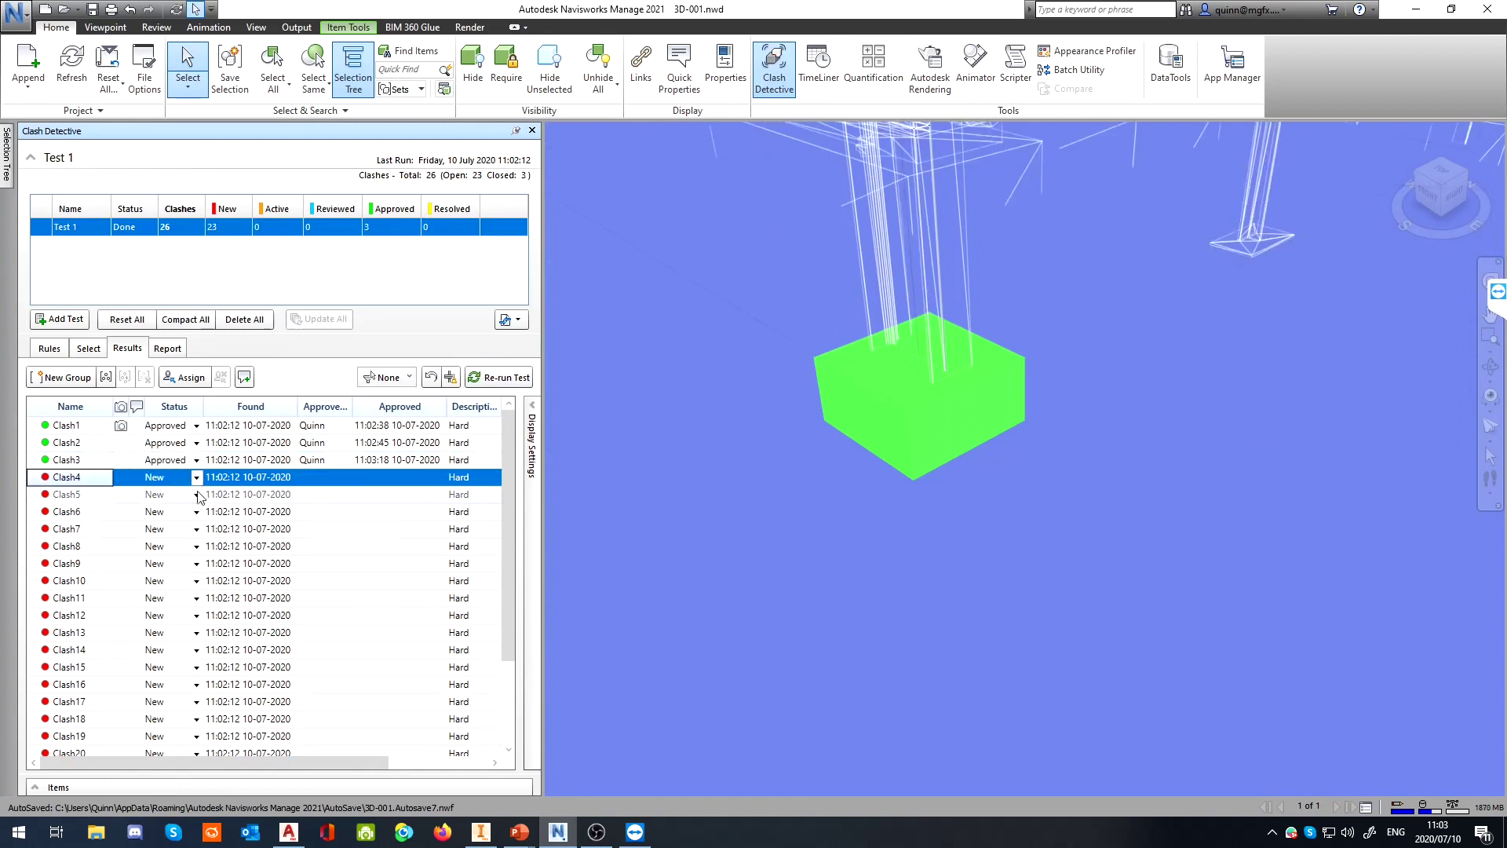
pyautogui.click(196, 477)
pyautogui.click(171, 534)
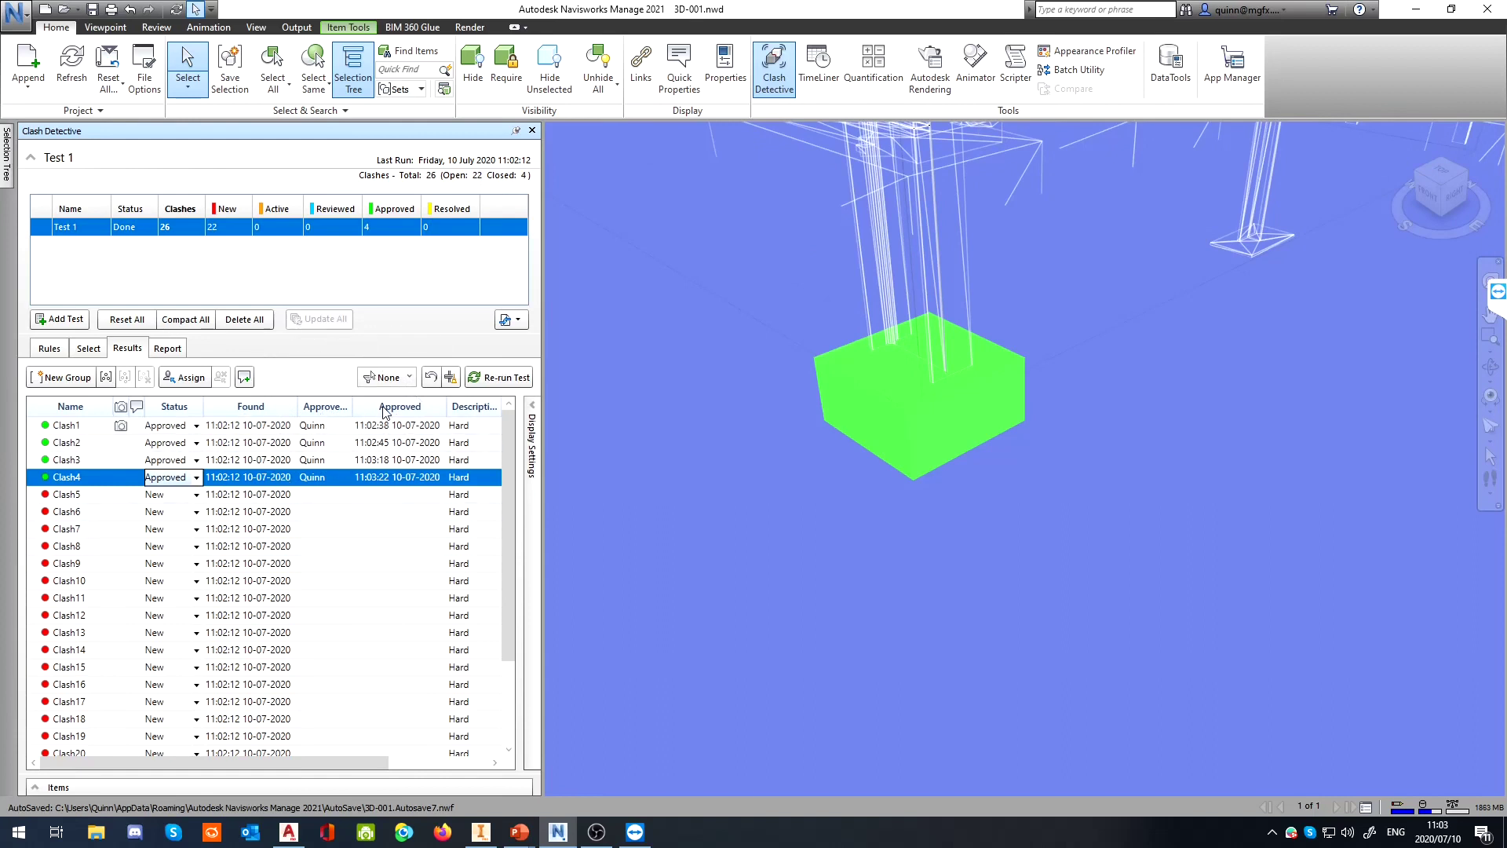
# Widen the Clash Detective window until the Distance column of the results fits
pyautogui.press('ctrl')
pyautogui.press('ctrl')
pyautogui.moveTo(586, 769); pyautogui.dragTo(705, 761)
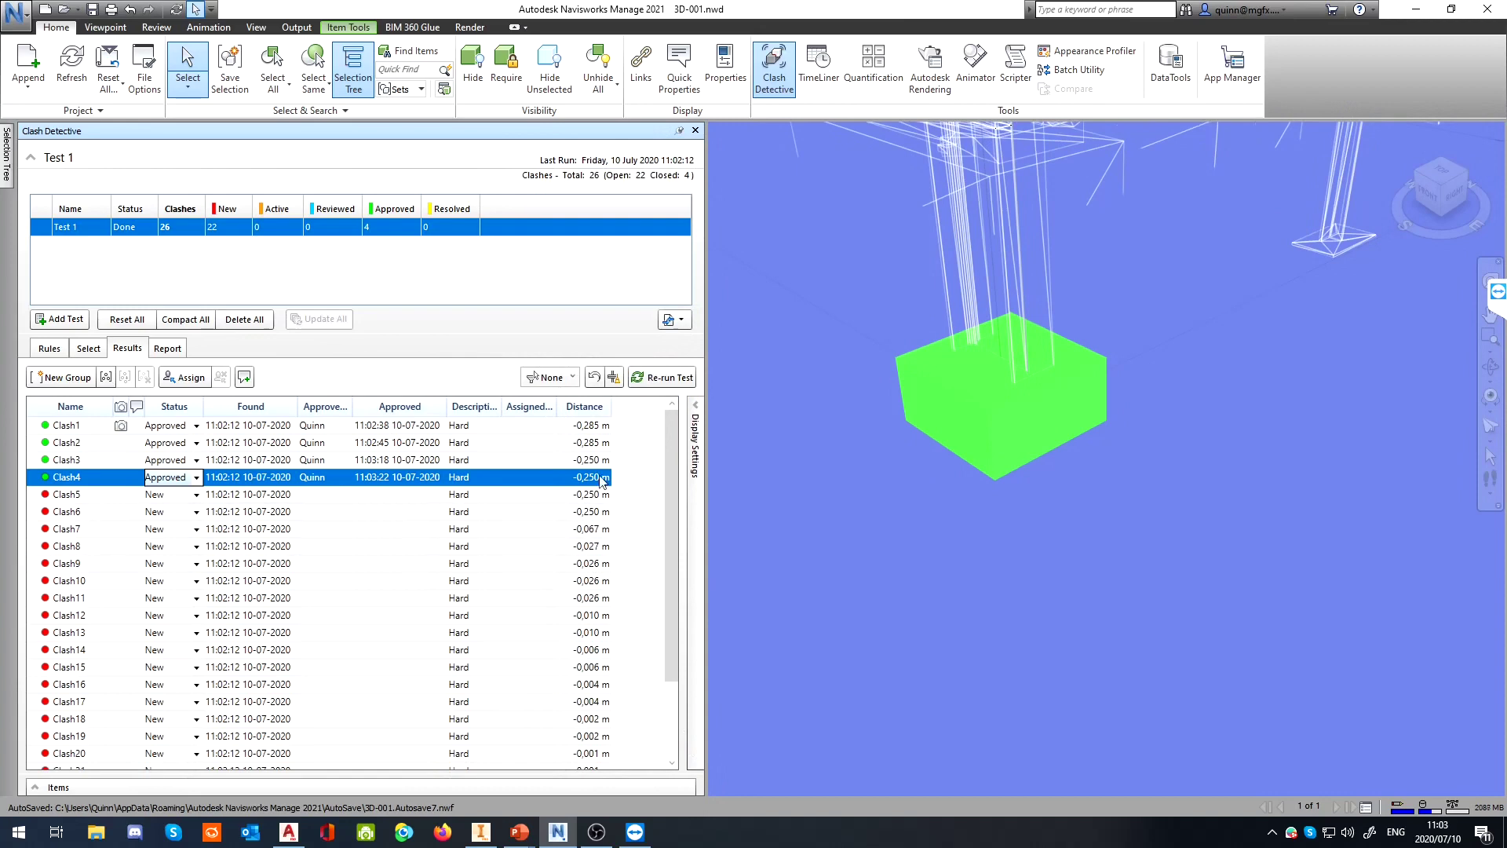
# View Clash5 and Clash6 and set the status of both to Approved
pyautogui.click(108, 496)
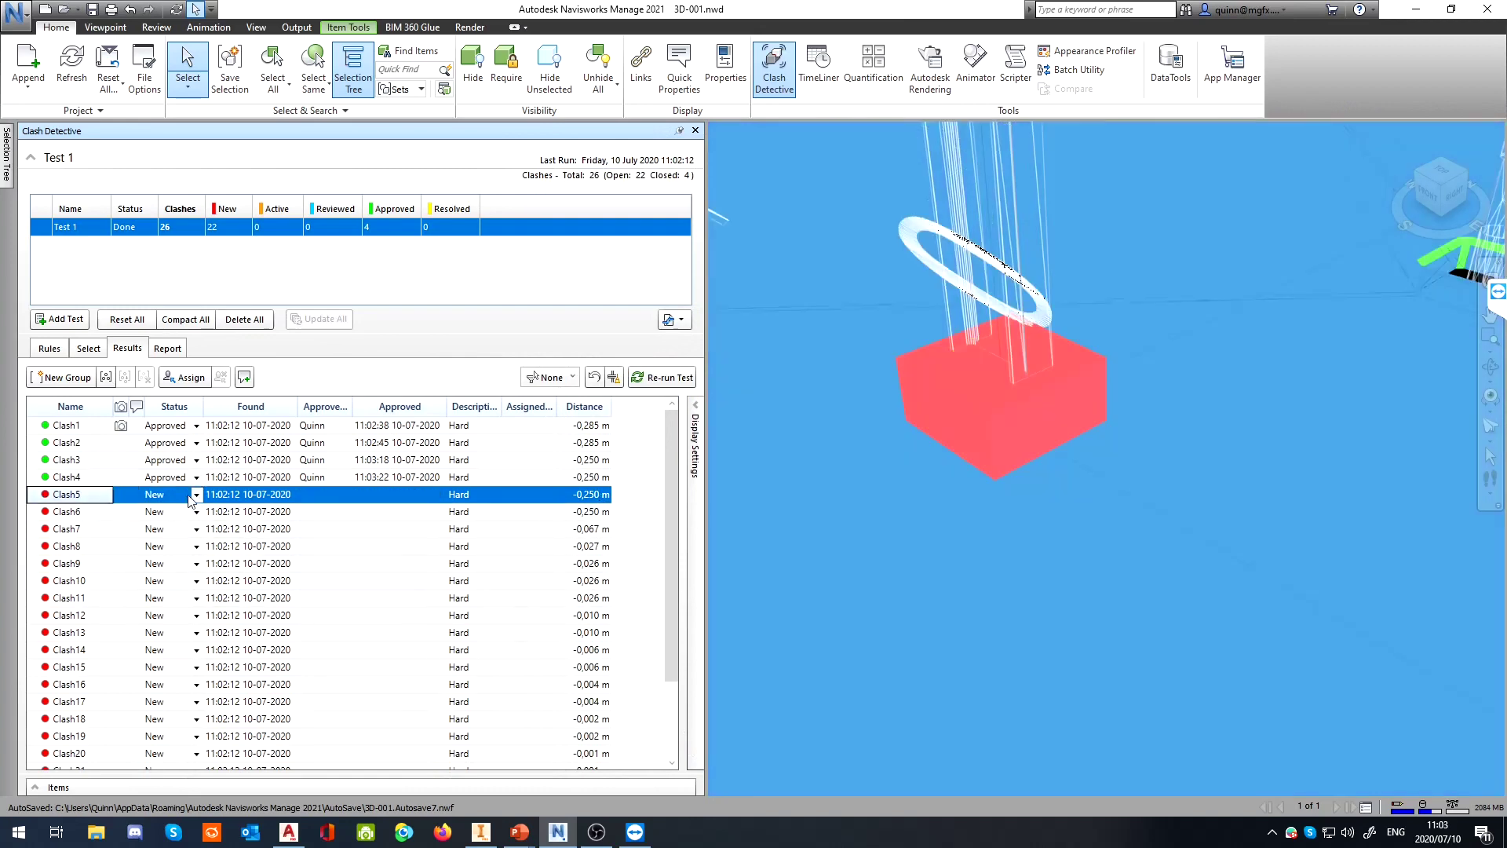
pyautogui.click(172, 494)
pyautogui.click(170, 550)
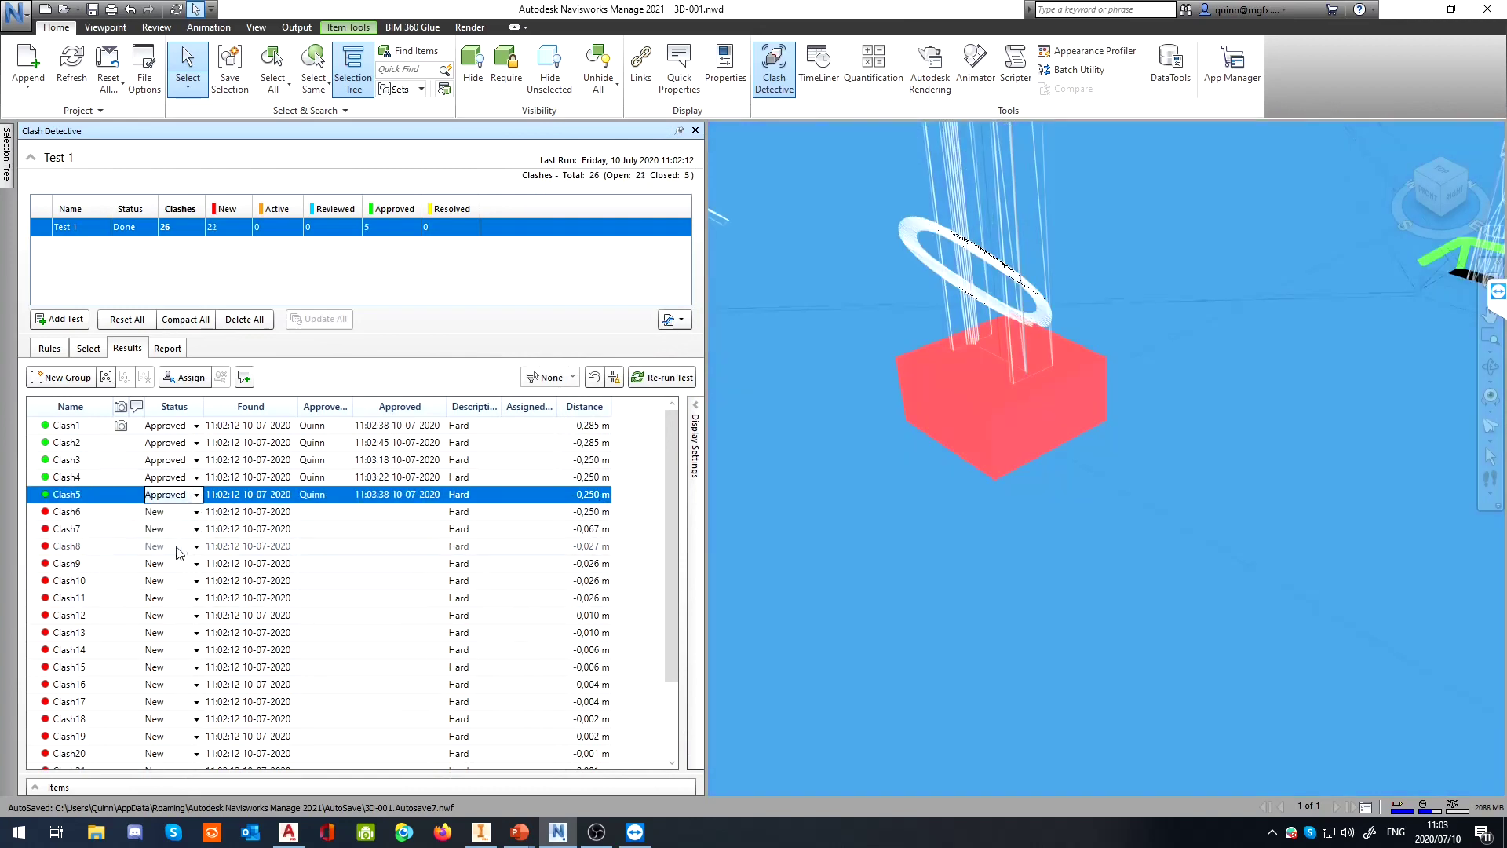
pyautogui.click(165, 512)
pyautogui.click(181, 511)
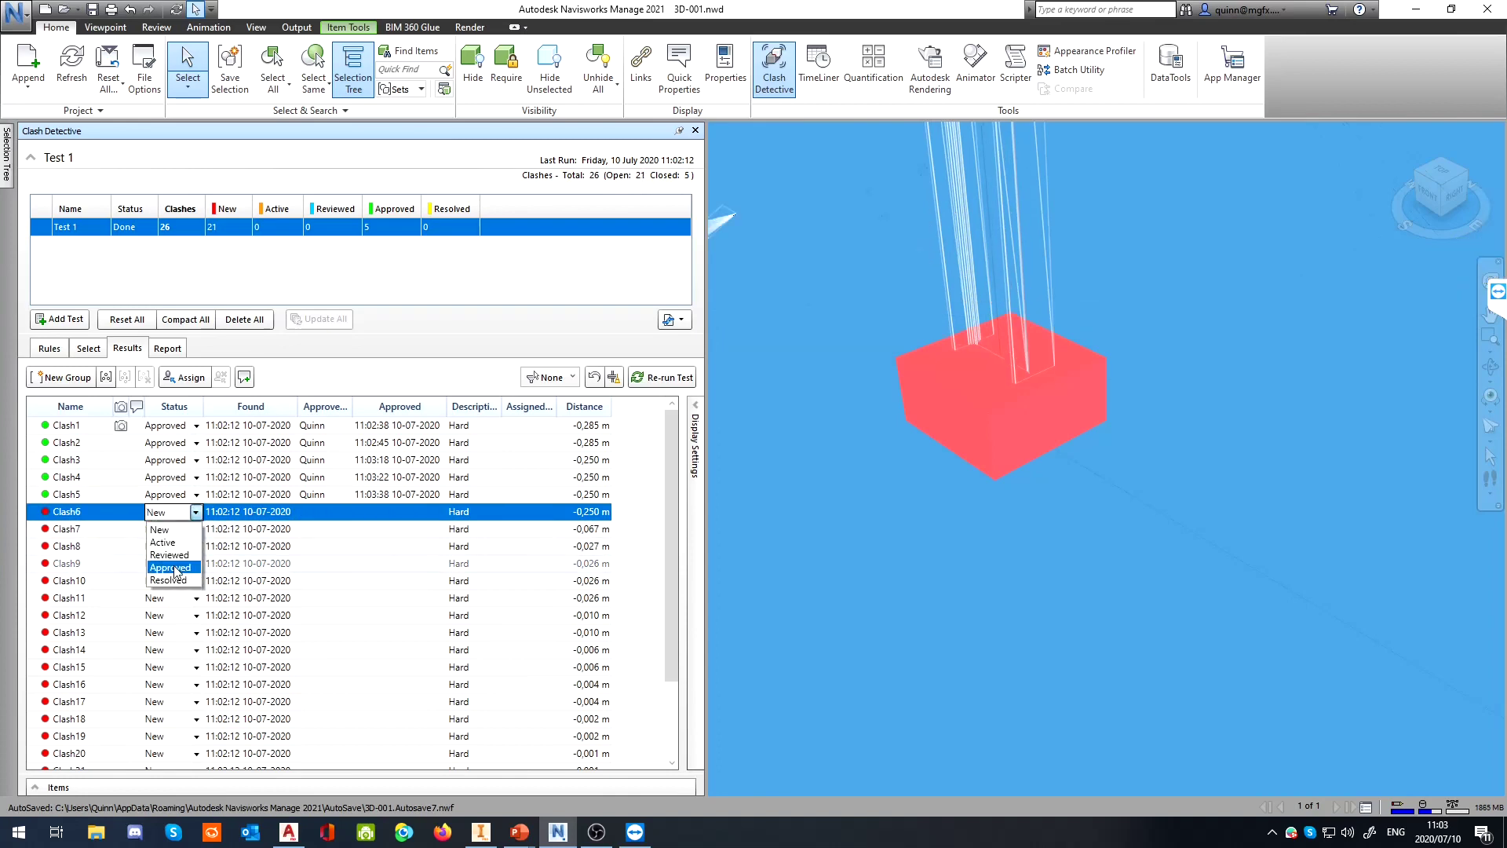
pyautogui.click(170, 567)
# Go to the end of the clash results and show Clash26 in the model
pyautogui.scroll(-2, 196, 585)
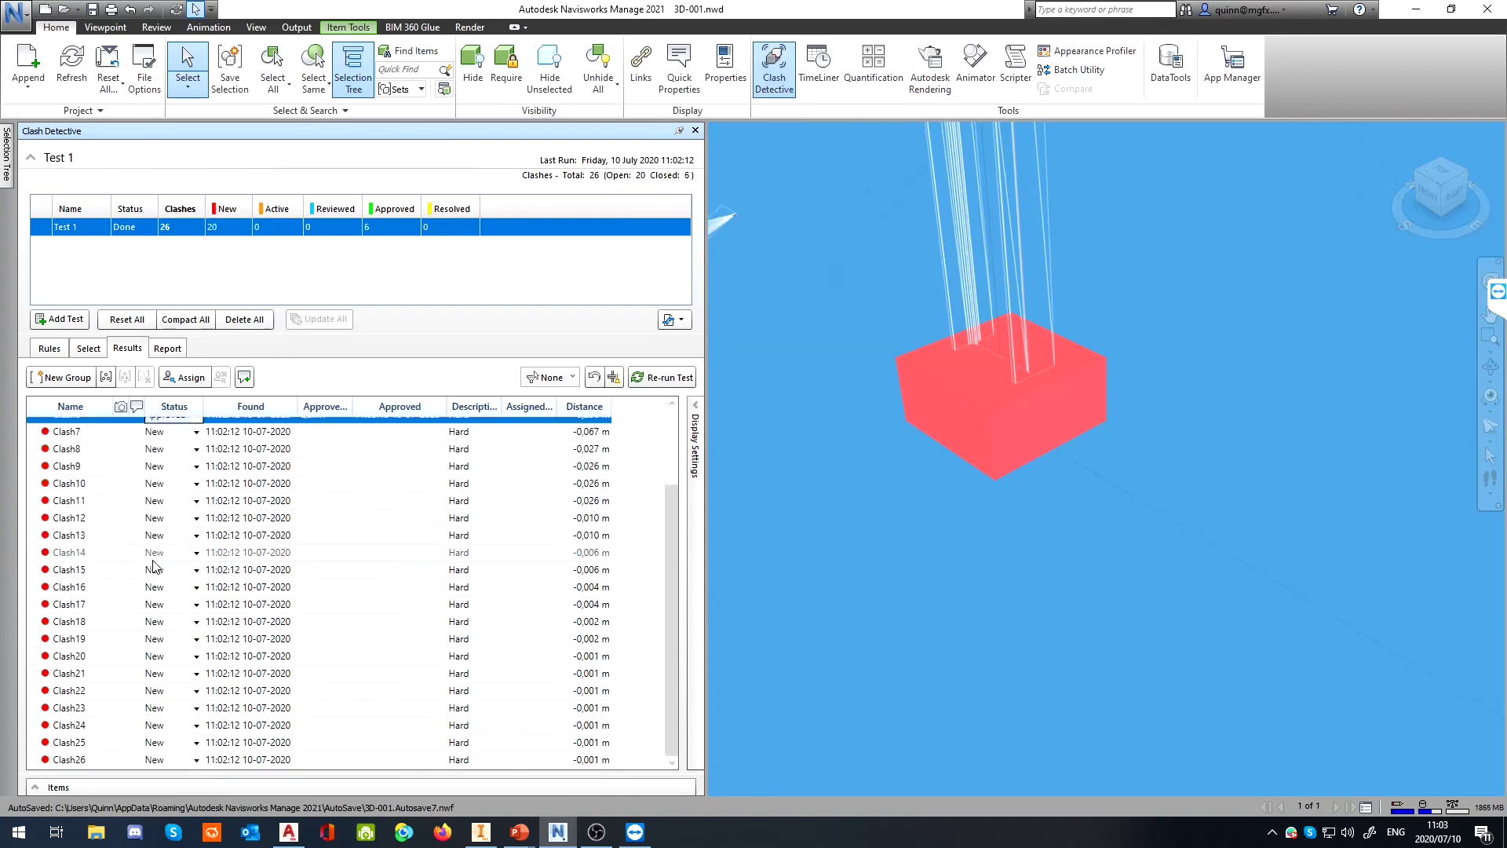
pyautogui.click(77, 759)
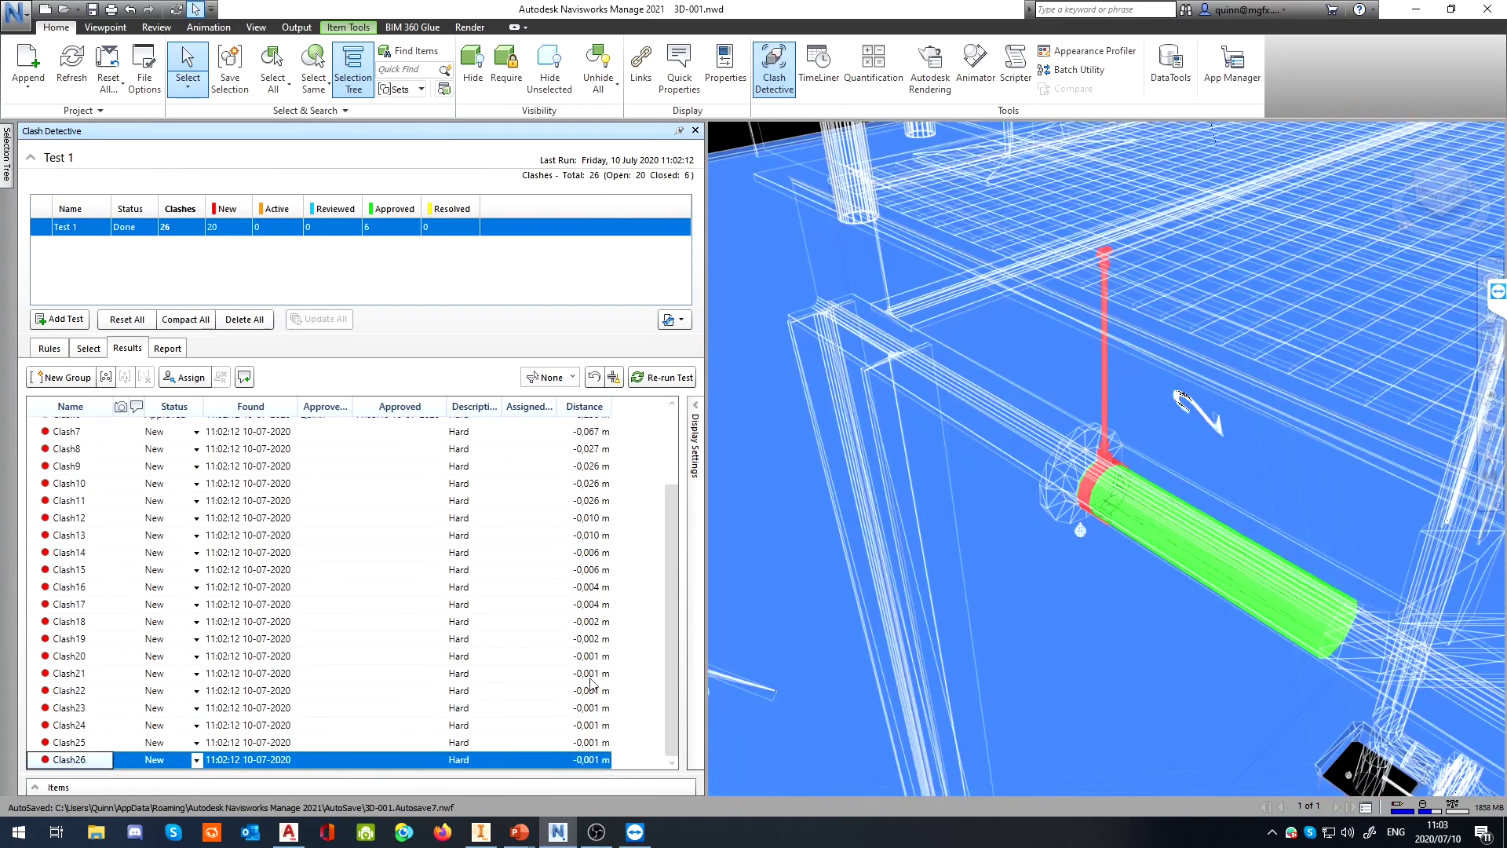
# Examine Clash26 up close and go back through the clash results from Clash25 to Clash16 in the model
pyautogui.scroll(5, 1200, 480)
pyautogui.moveTo(1199, 480); pyautogui.dragTo(1140, 527, button='middle')
pyautogui.scroll(-3, 1020, 604)
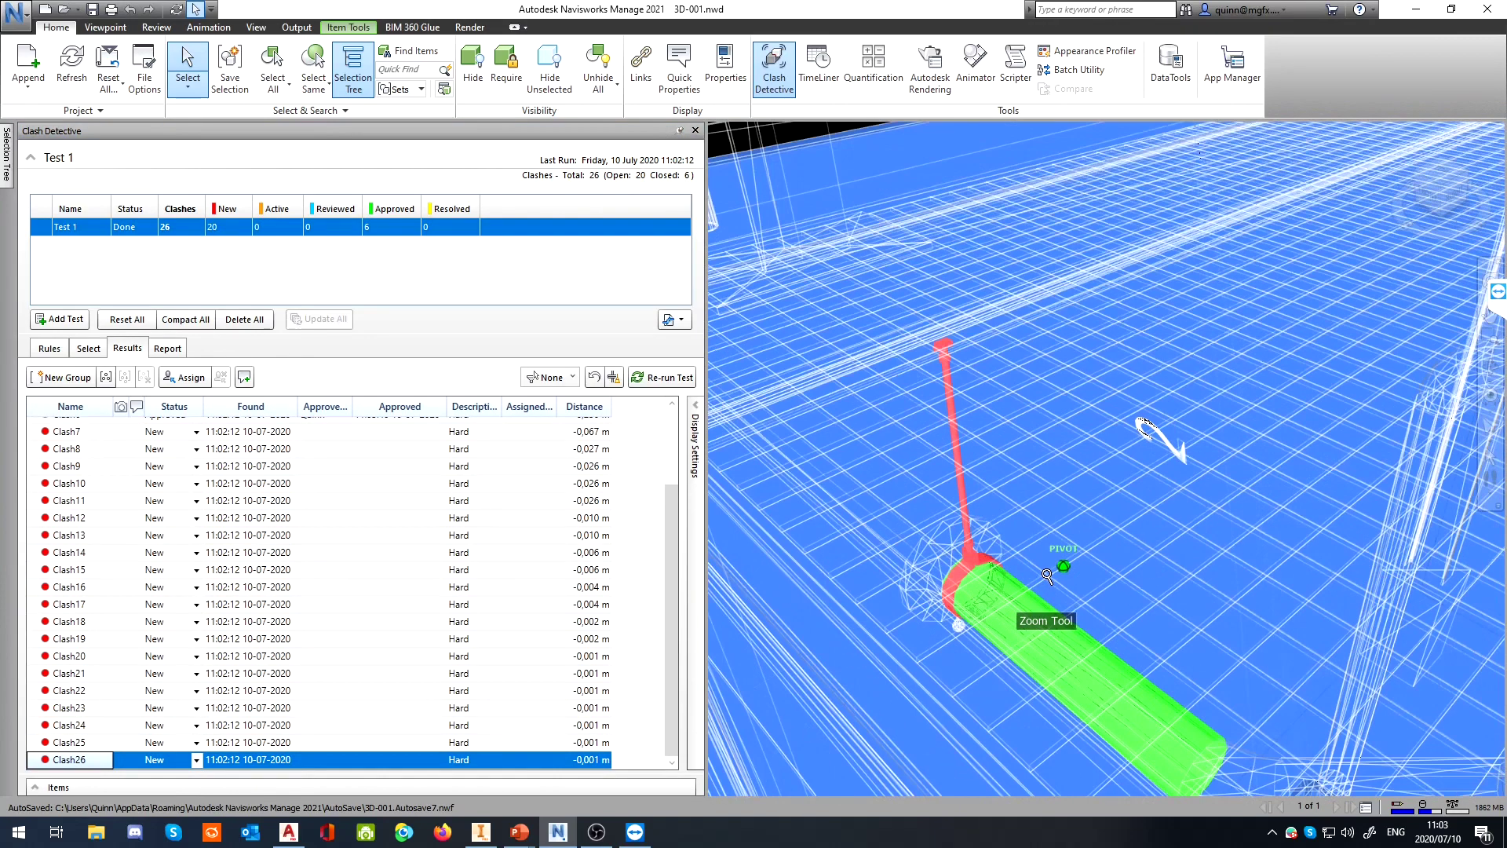
pyautogui.click(67, 722)
pyautogui.click(68, 708)
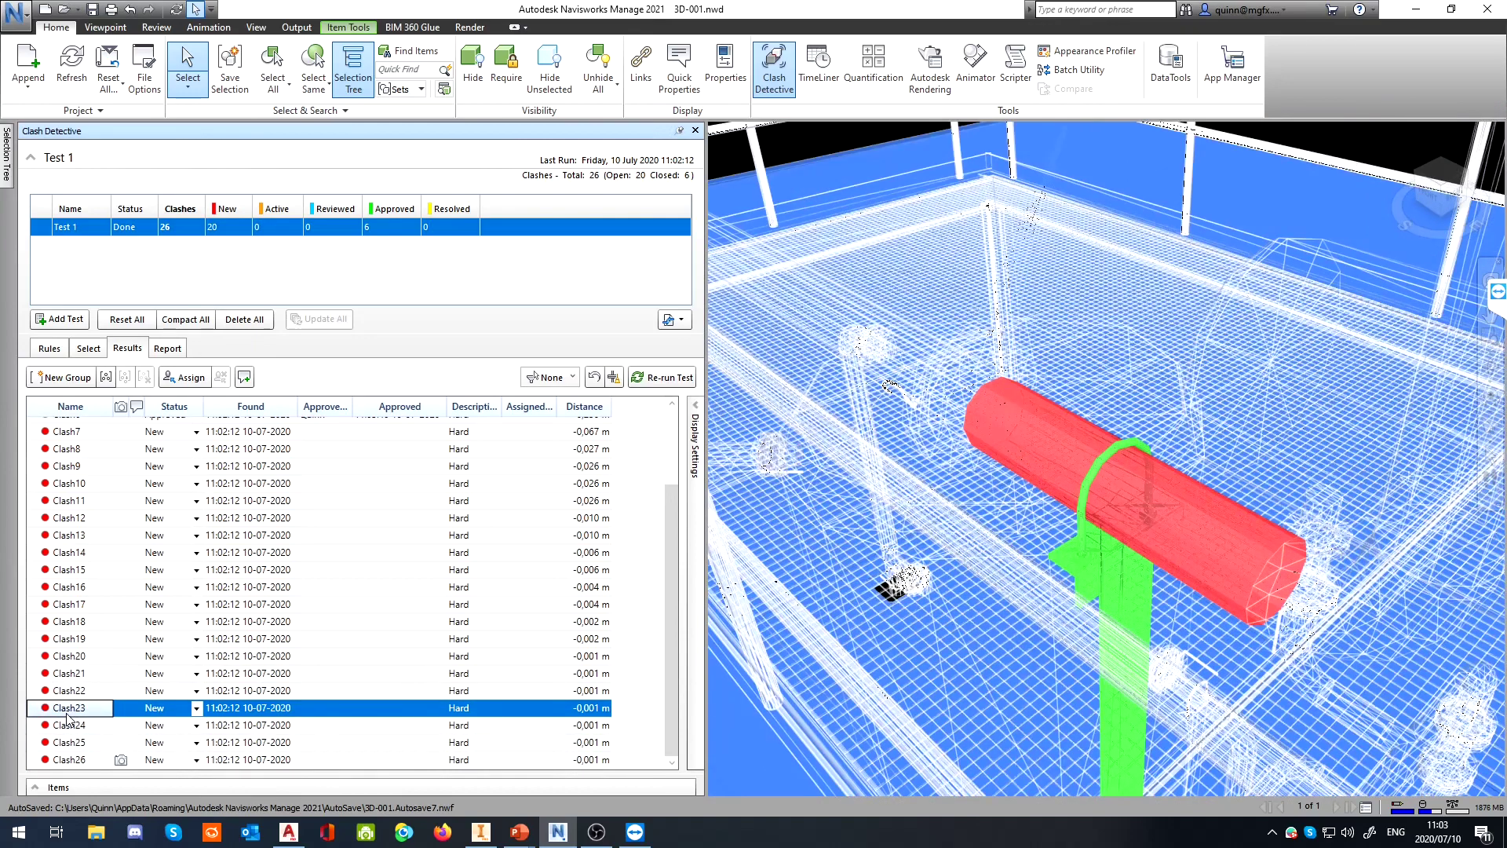
pyautogui.click(73, 691)
pyautogui.click(79, 675)
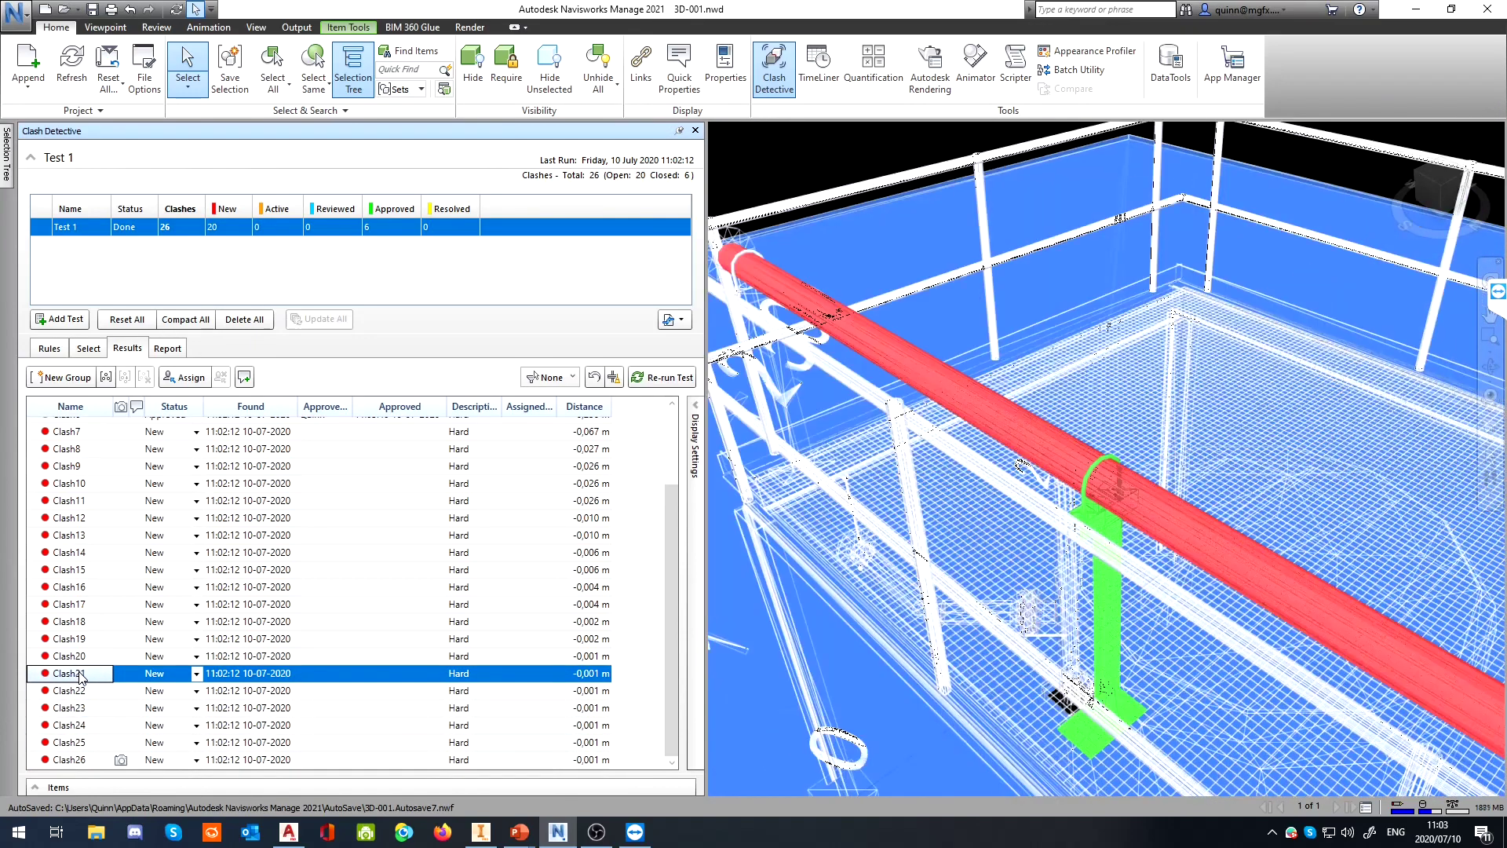
pyautogui.click(86, 657)
pyautogui.click(88, 640)
pyautogui.click(91, 622)
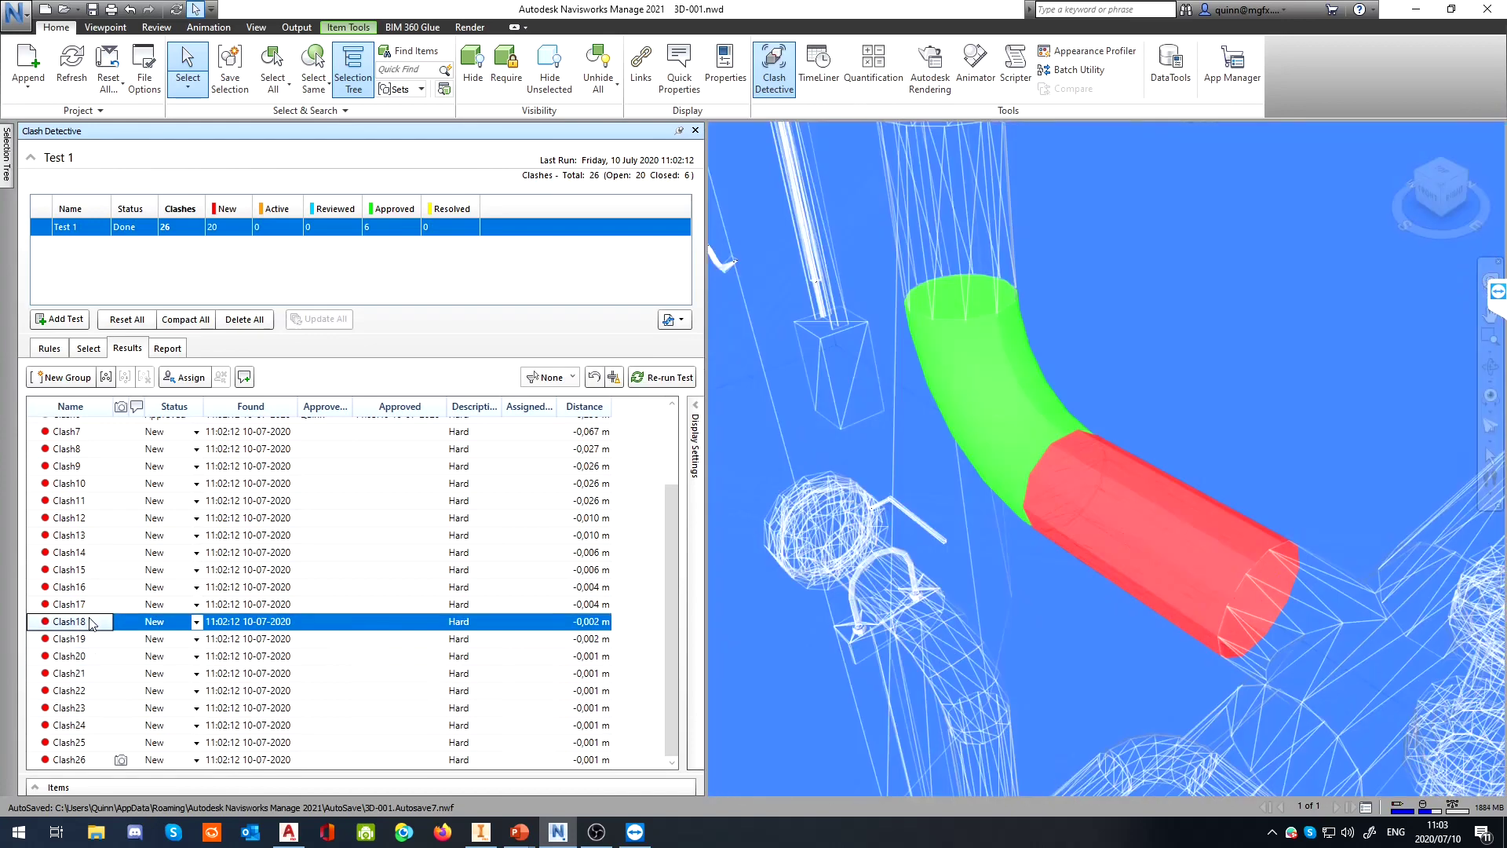
pyautogui.click(90, 605)
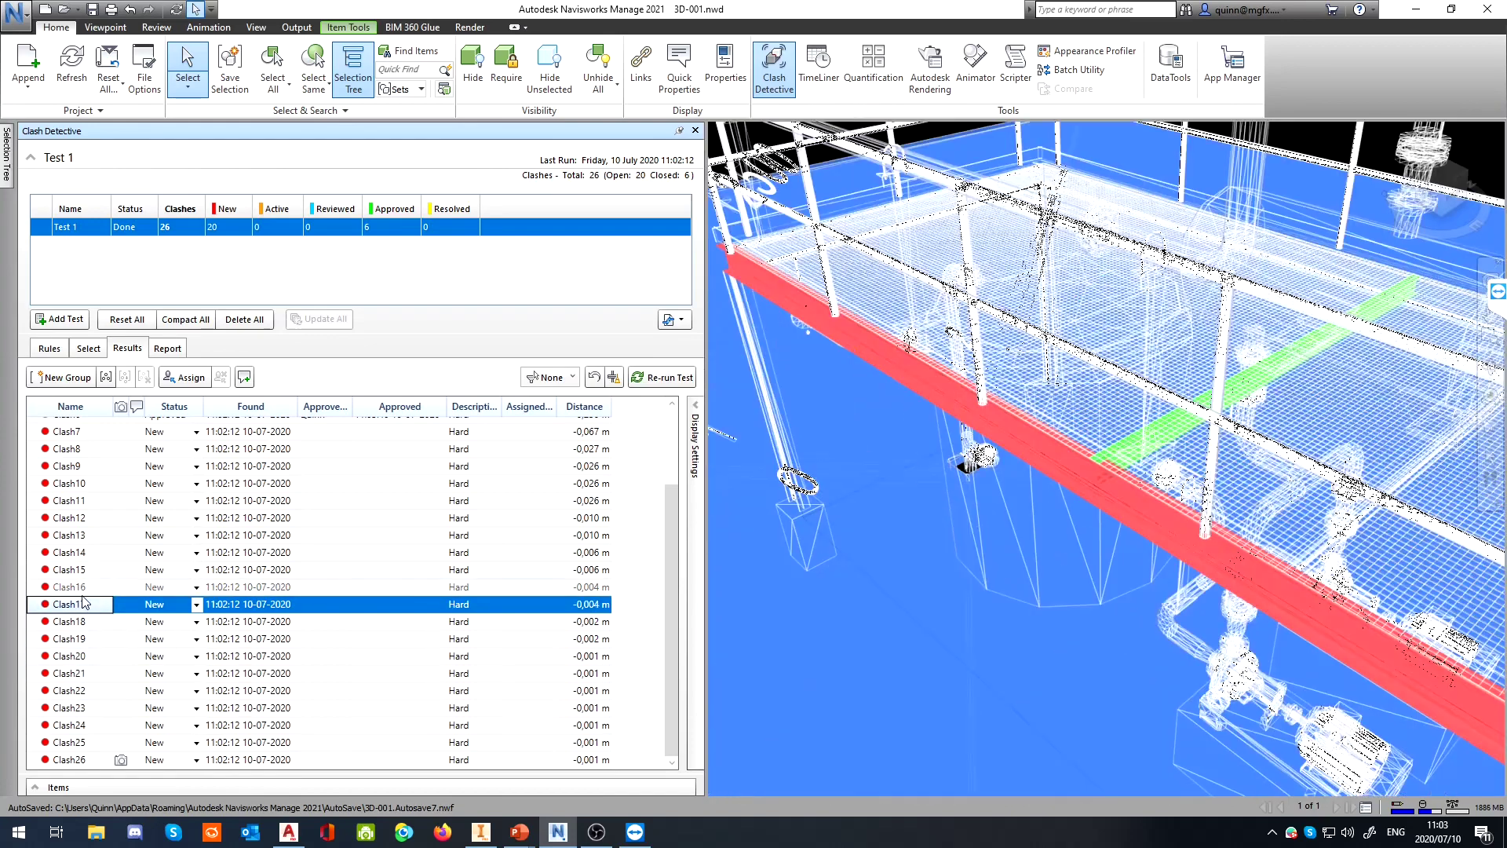
pyautogui.click(86, 589)
pyautogui.click(87, 620)
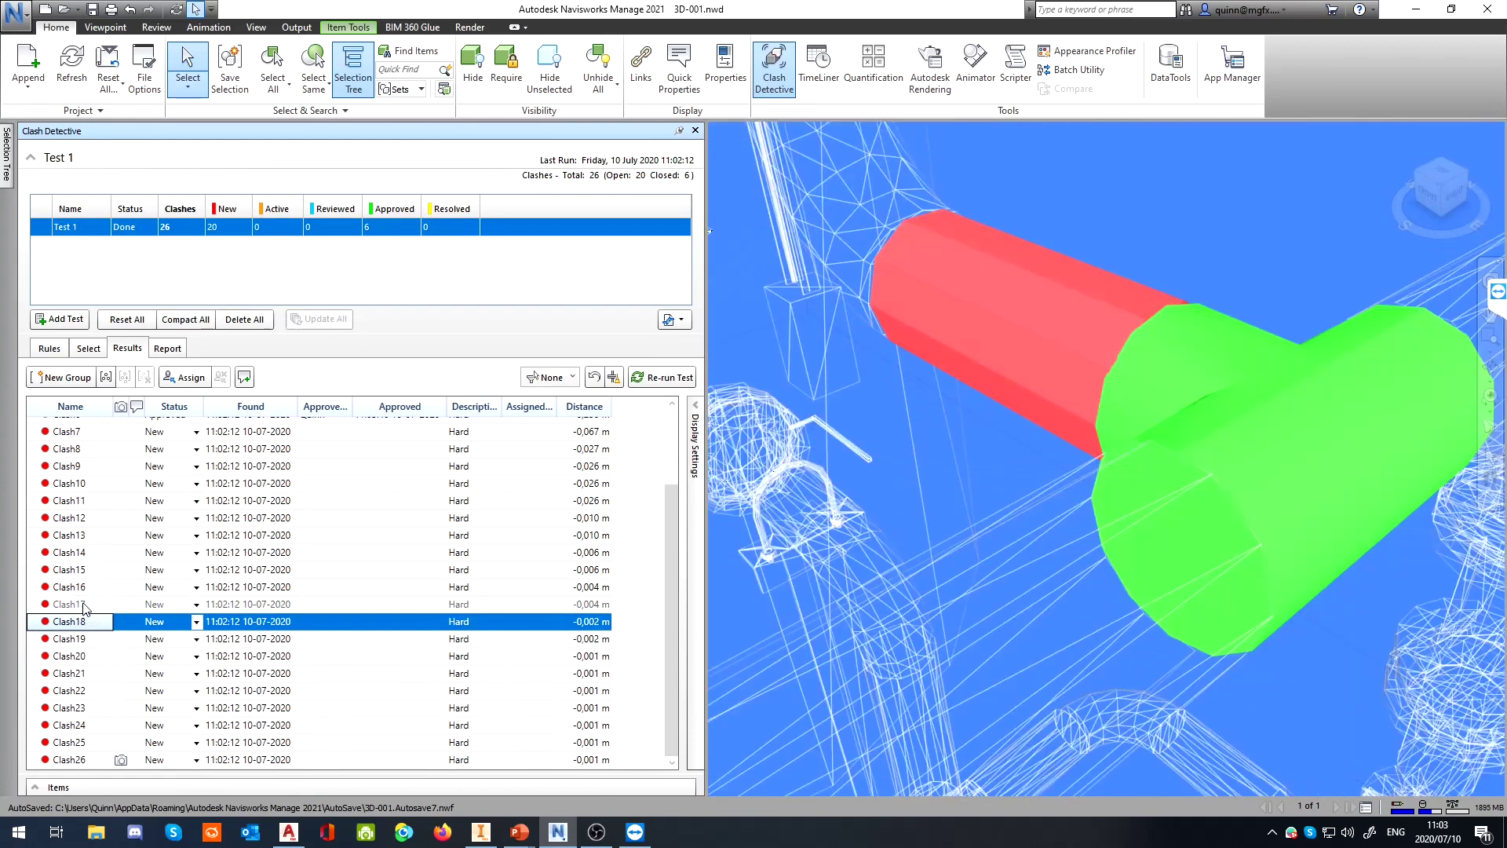
# Inspect Clash17 up close where the two beams meet, set its status to Active, and set Clash16 to Reviewed
pyautogui.click(87, 604)
pyautogui.scroll(3, 977, 488)
pyautogui.scroll(5, 1132, 433)
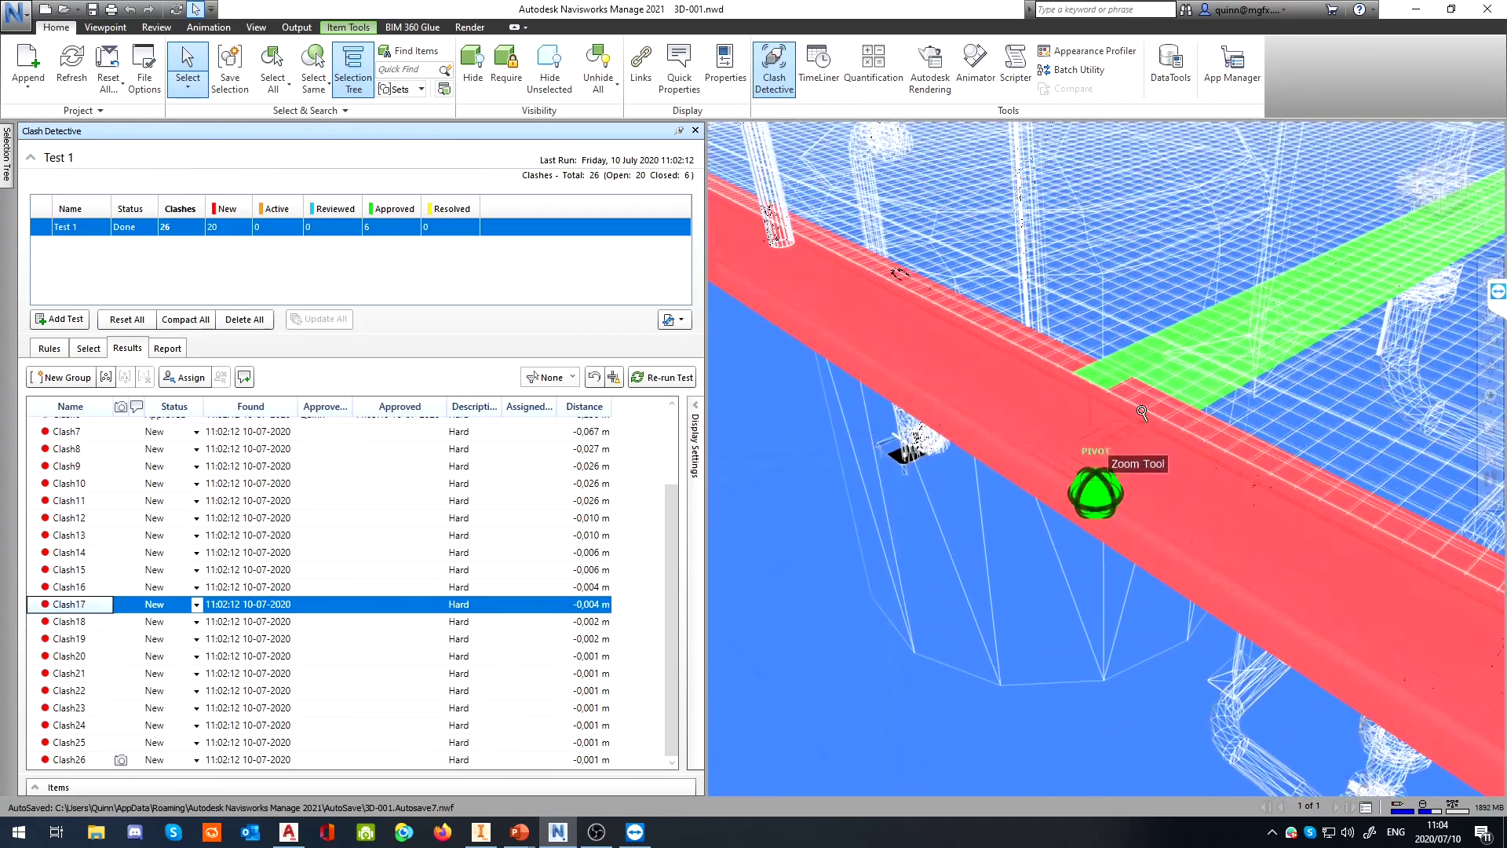
pyautogui.moveTo(1181, 328); pyautogui.dragTo(1062, 476, button='middle')
pyautogui.scroll(1, 1062, 477)
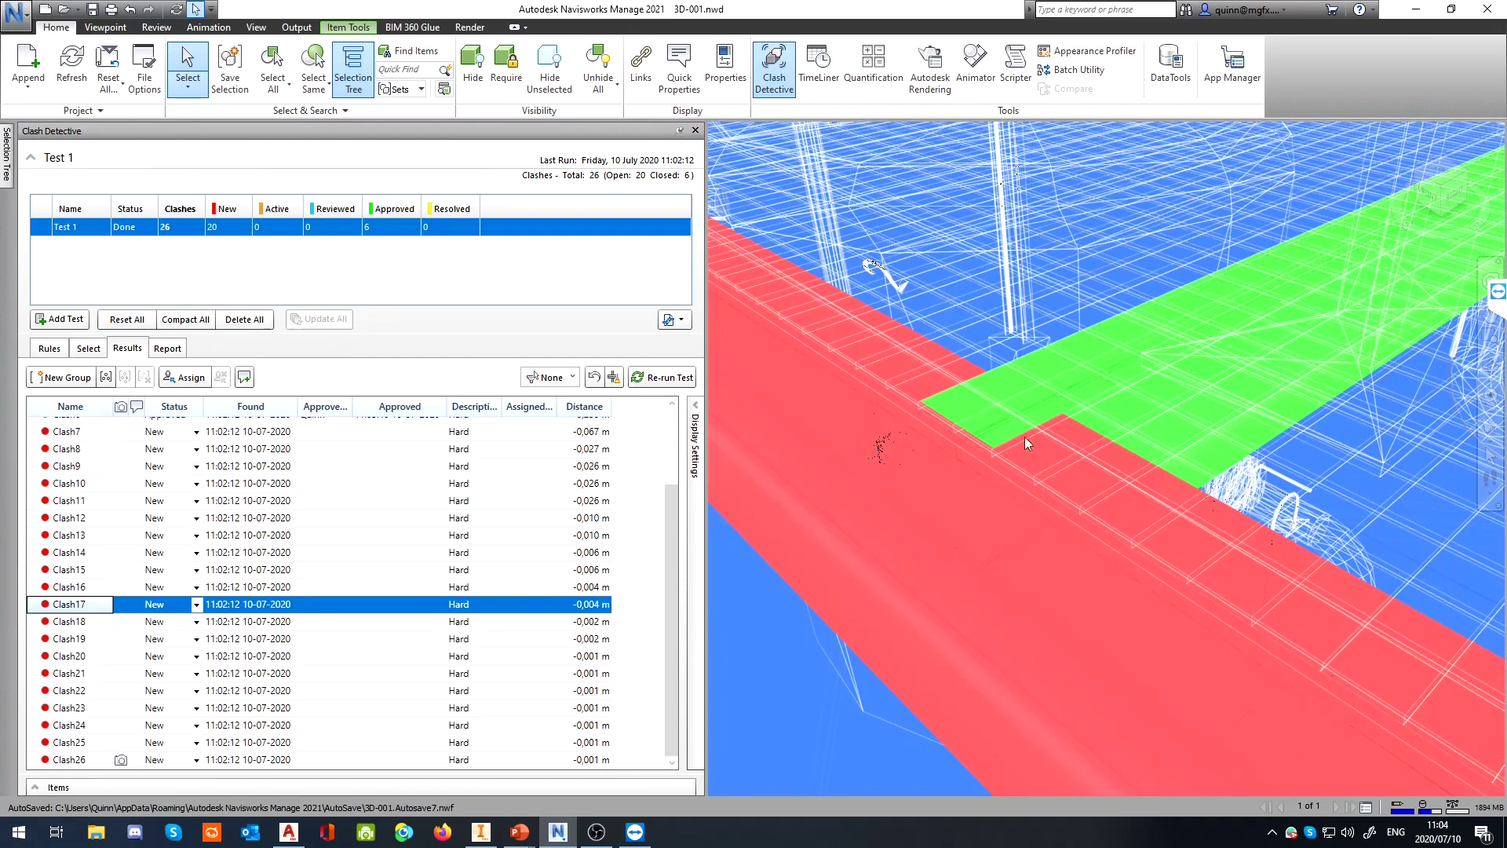
pyautogui.click(197, 605)
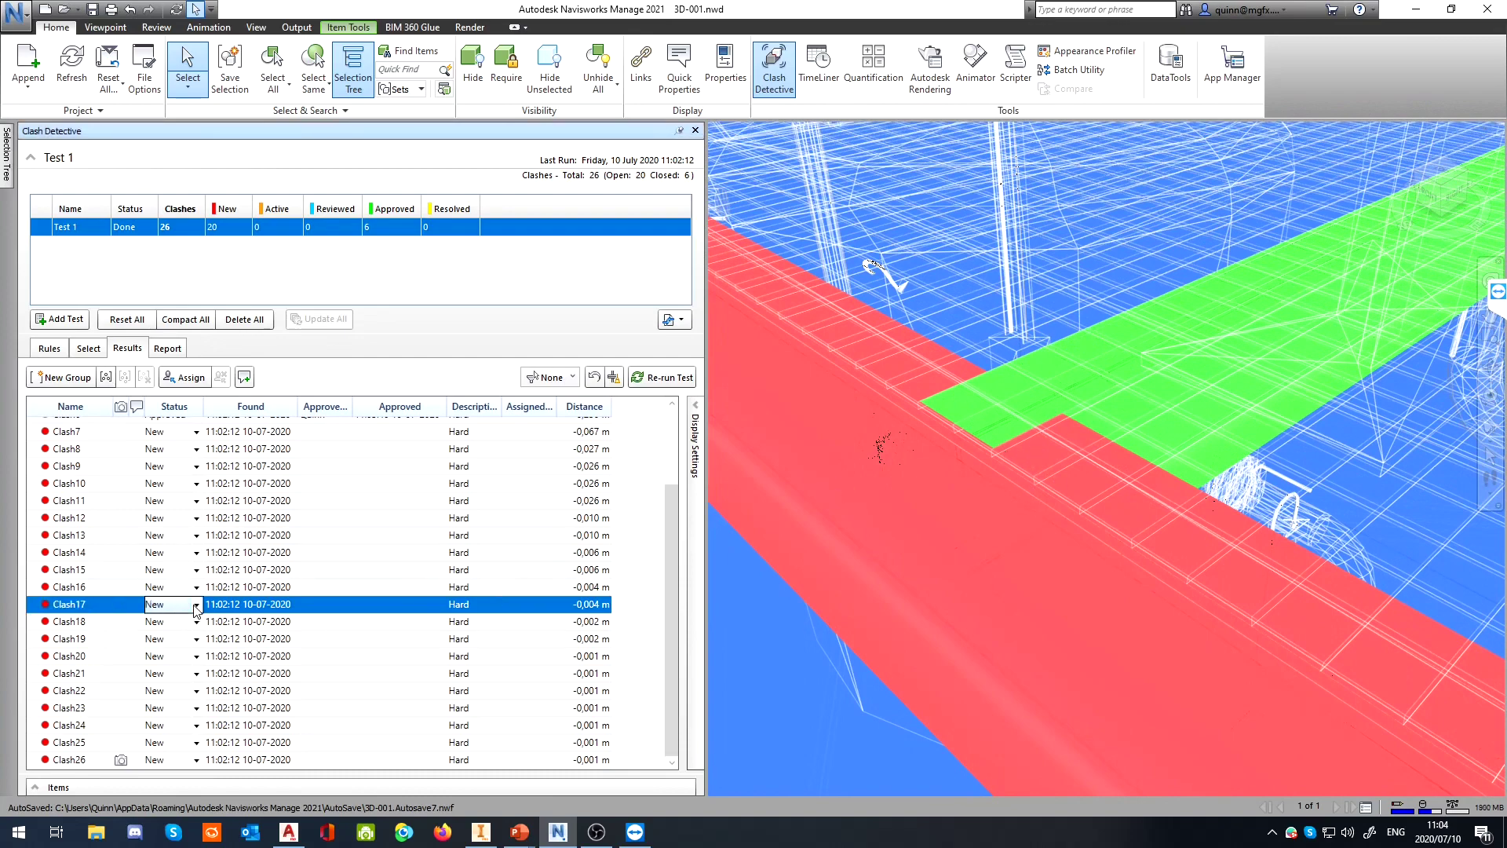
pyautogui.click(196, 605)
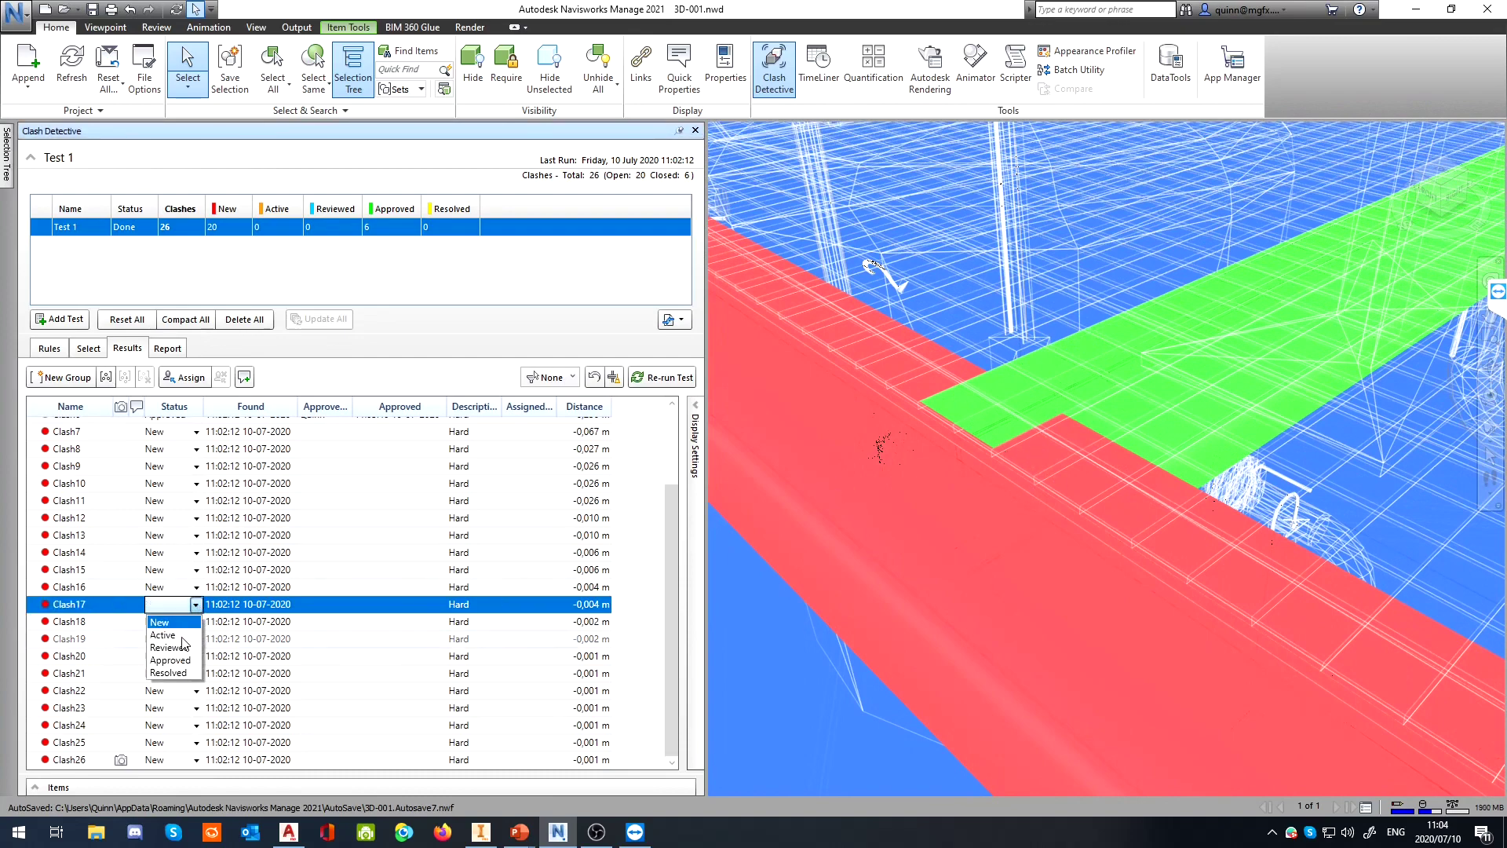
pyautogui.click(163, 635)
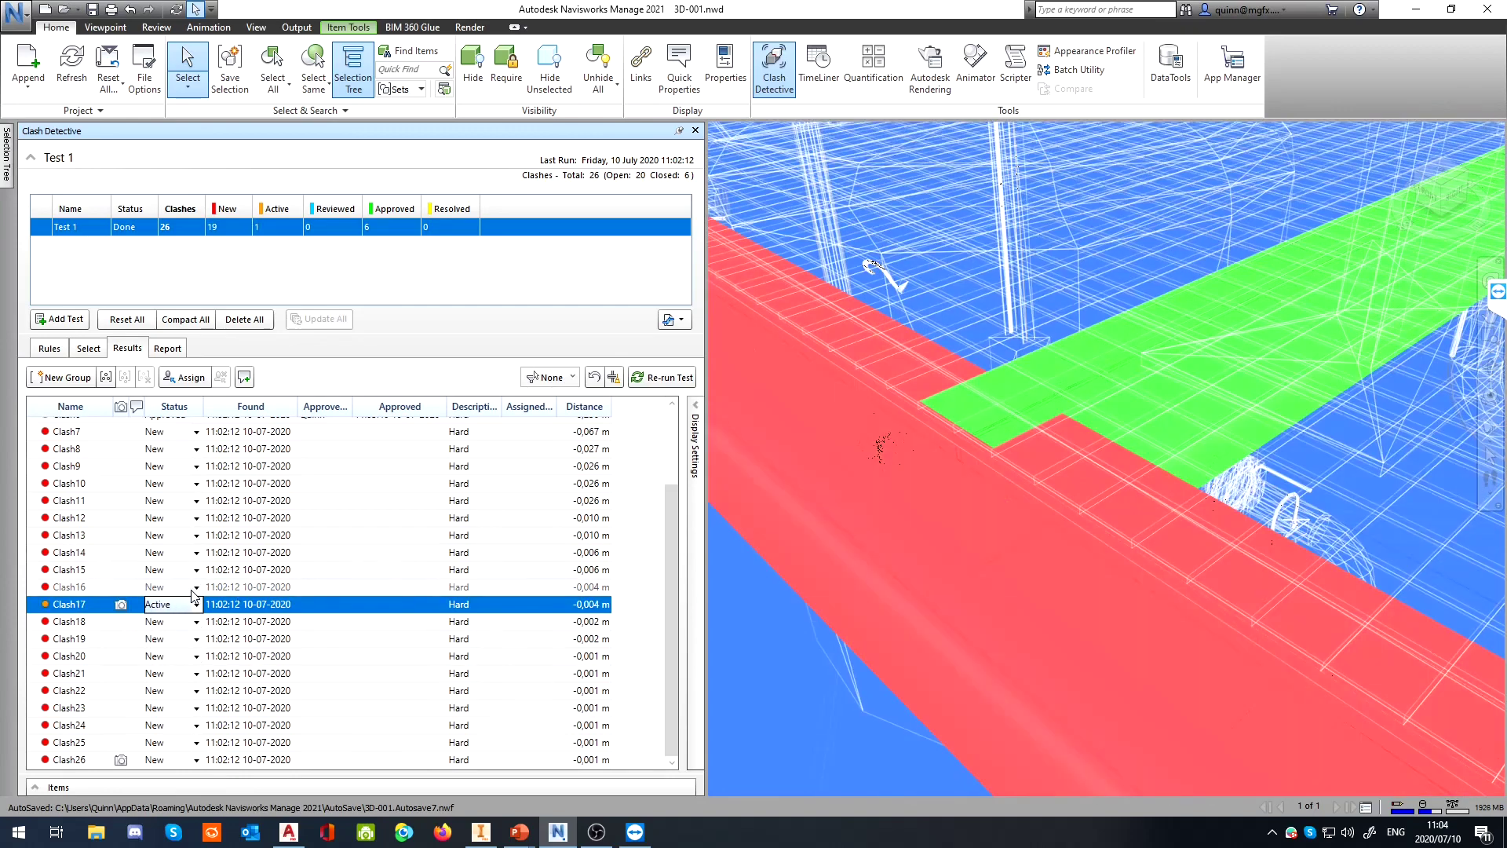
pyautogui.click(197, 595)
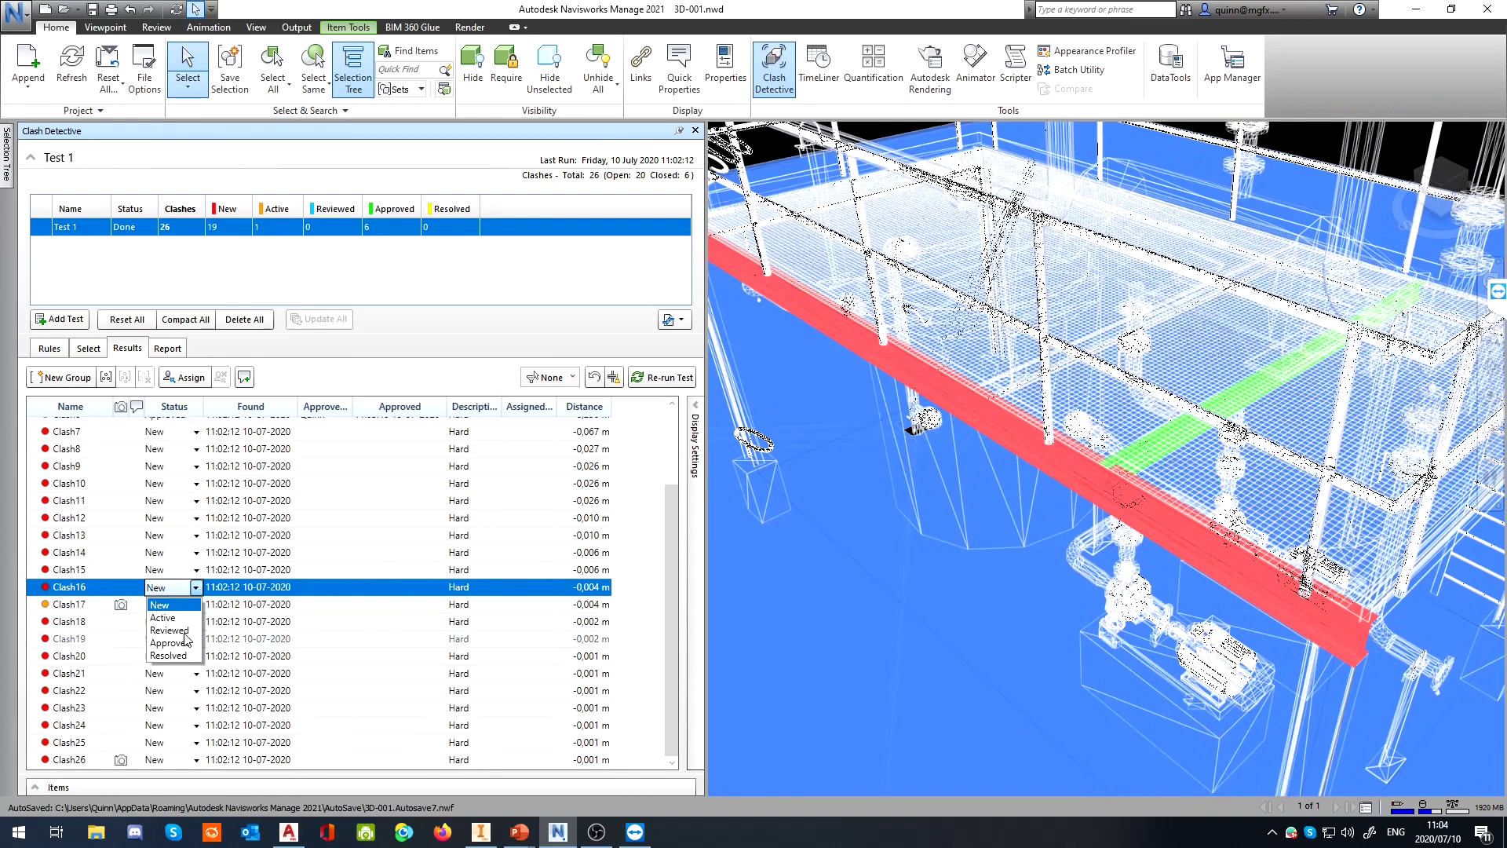
pyautogui.click(187, 630)
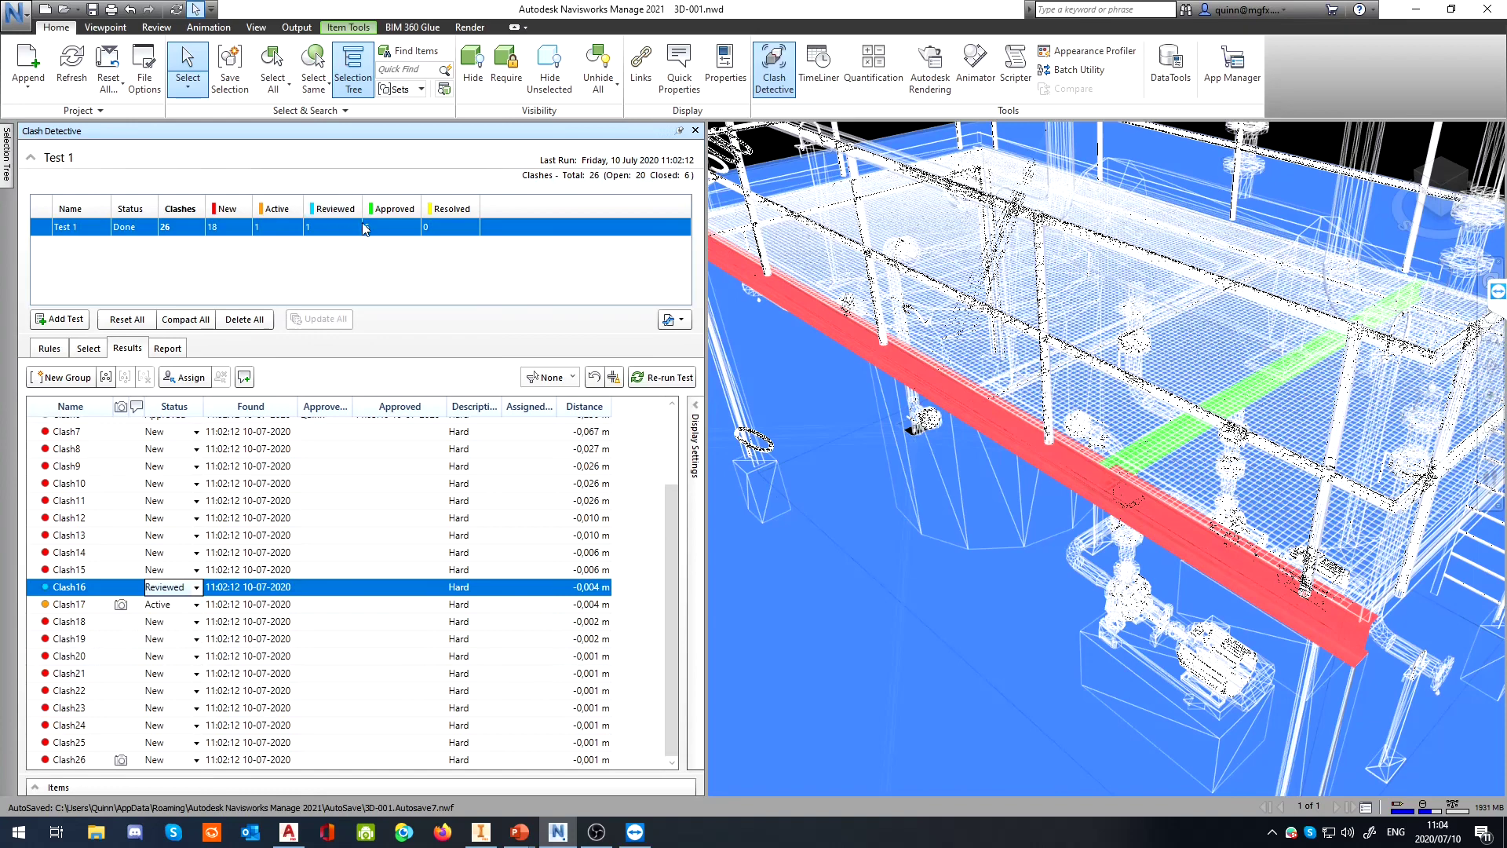
# Check which file types can be chosen for importing clash tests, and close the import dialog without importing
pyautogui.click(674, 324)
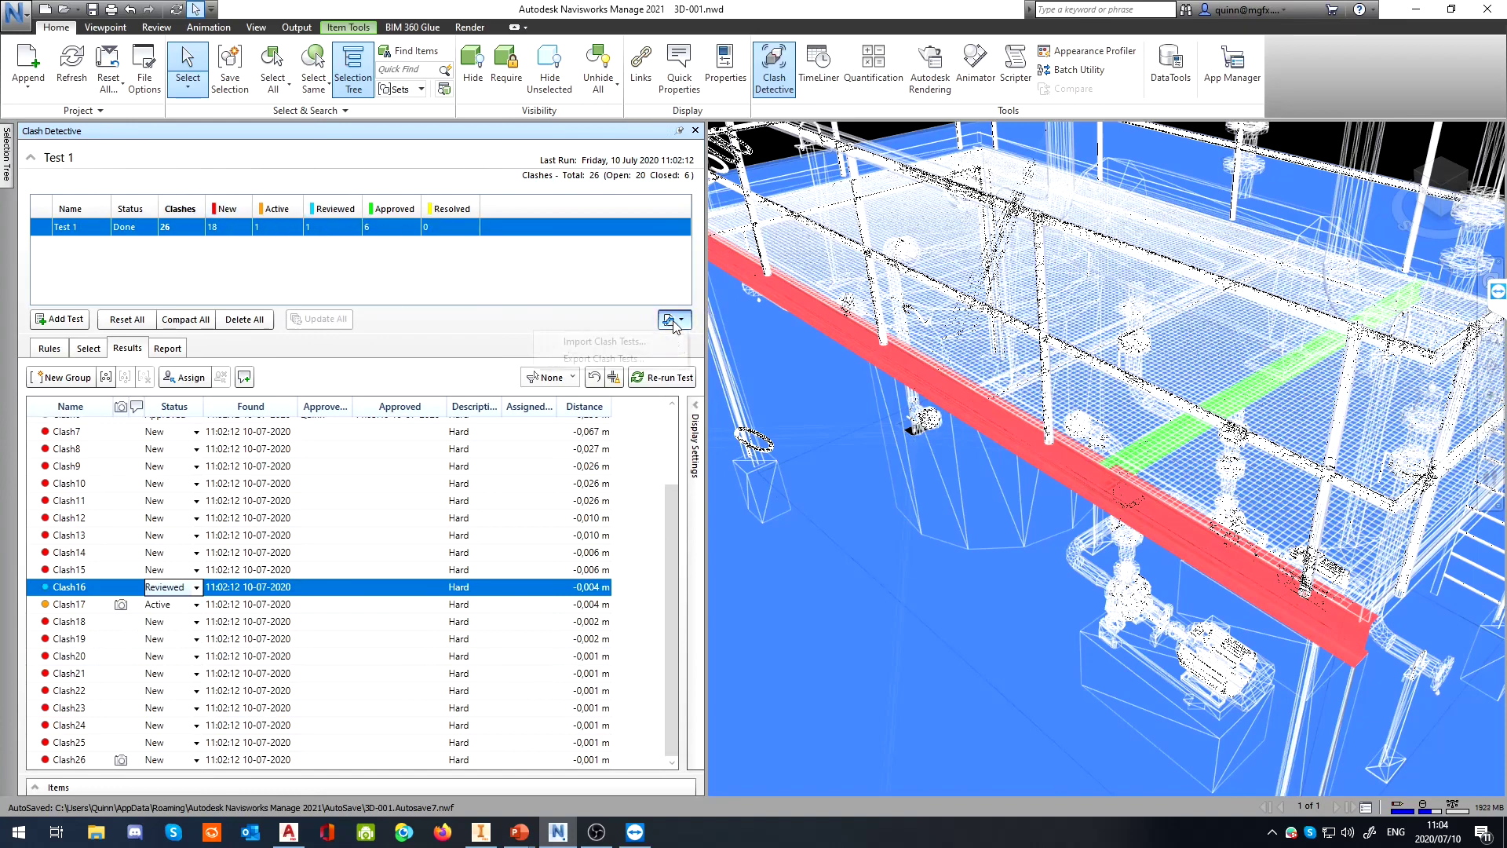
pyautogui.click(658, 346)
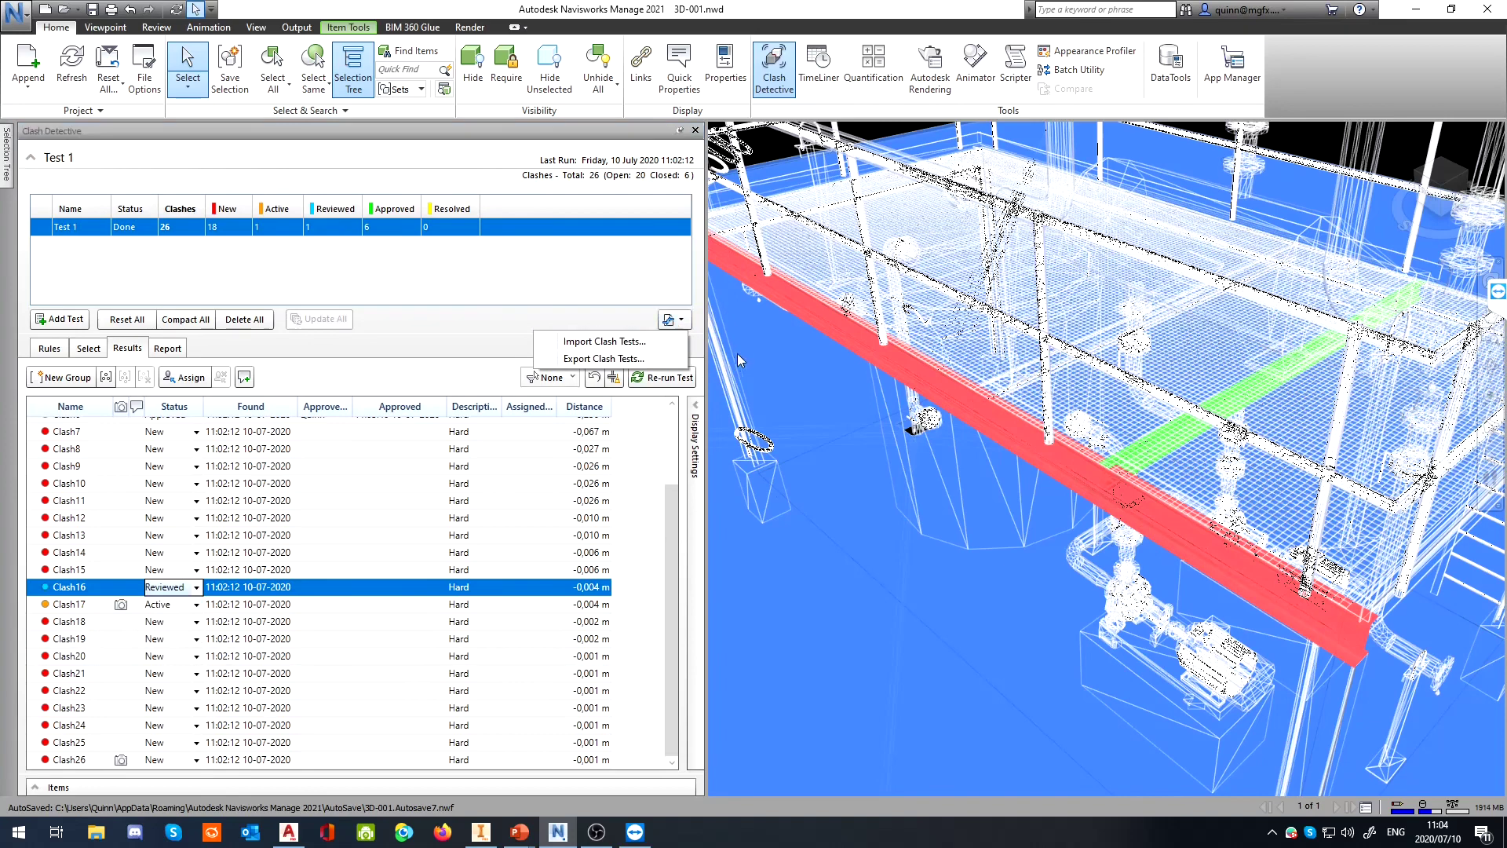
pyautogui.click(681, 375)
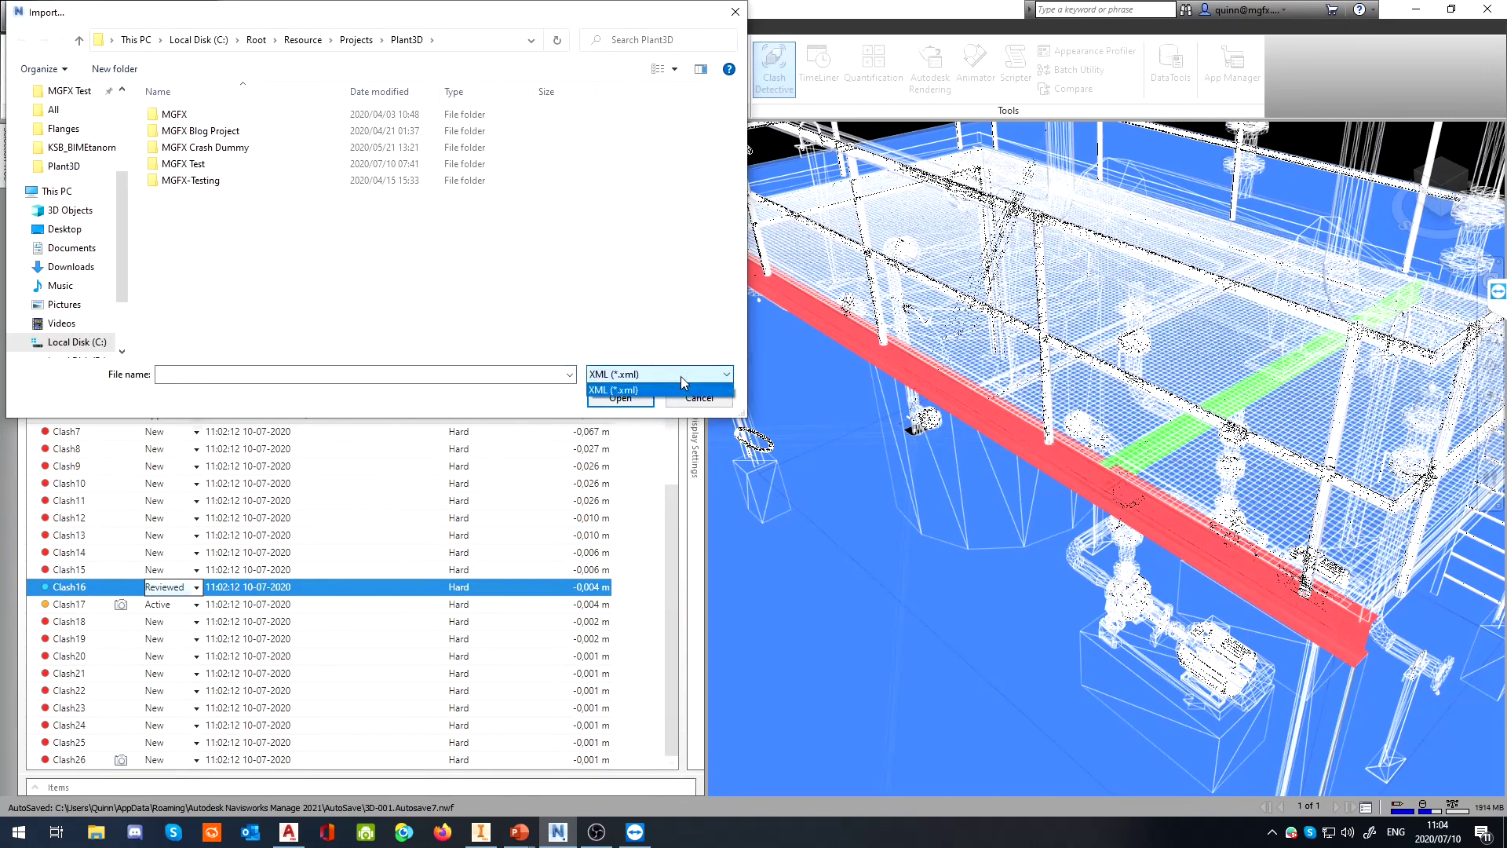
pyautogui.click(681, 377)
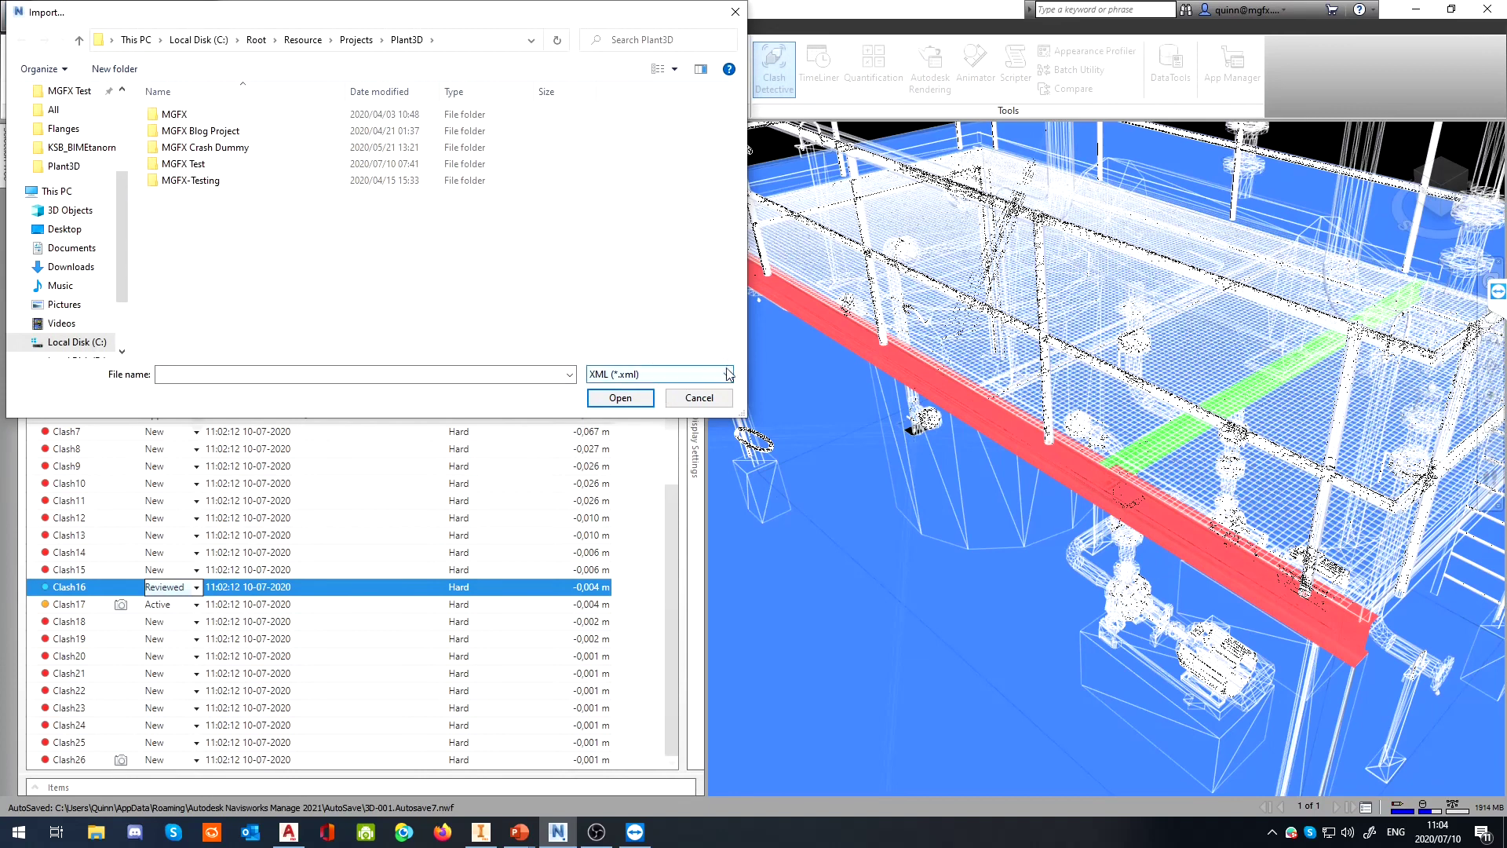
pyautogui.click(698, 397)
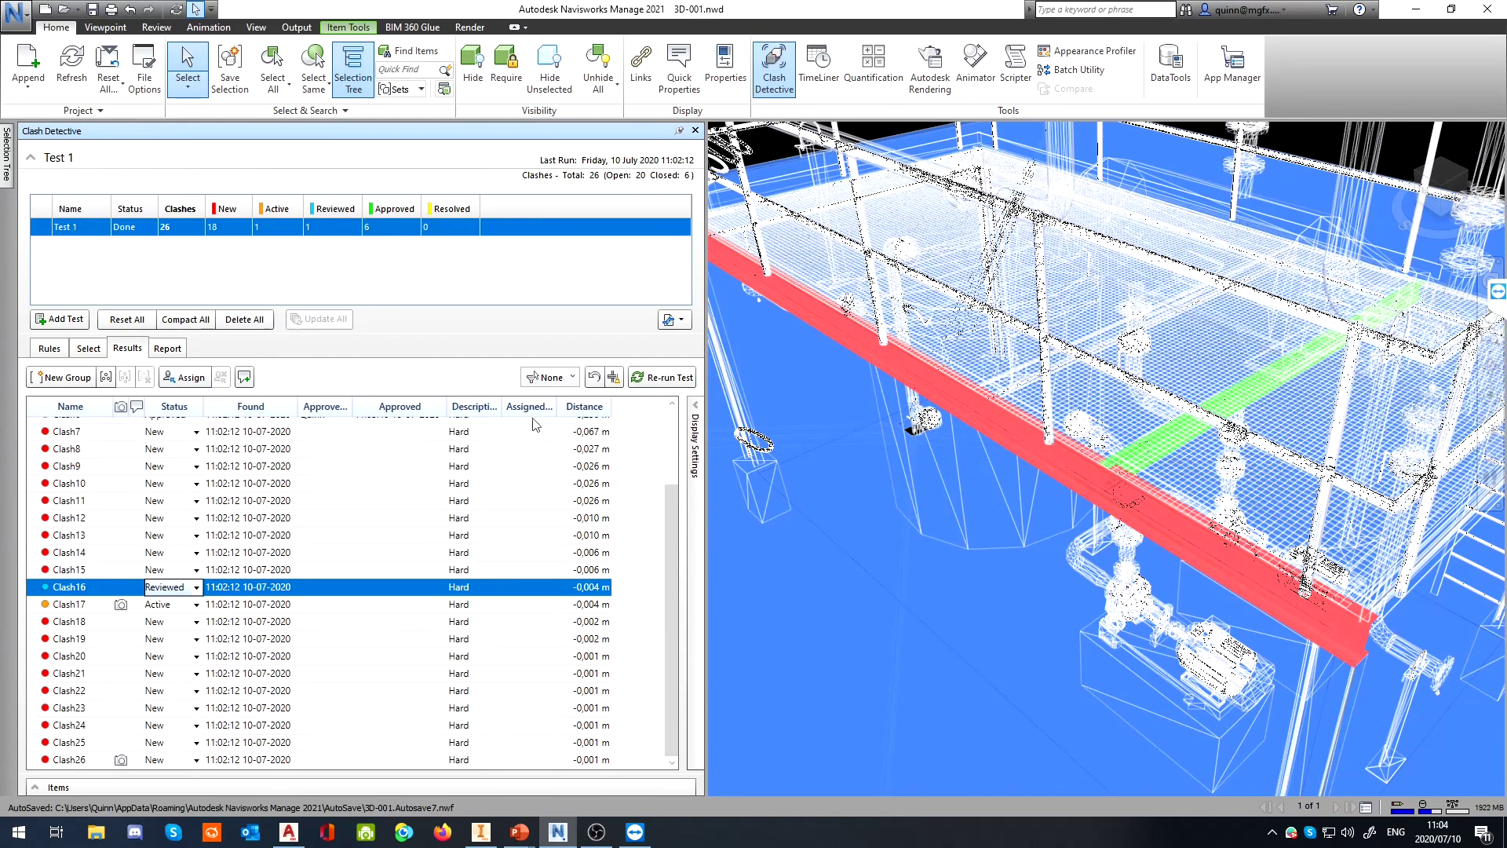
# Show Clash14 in the model, re-run the clash test Test 1 and look through its updated results list
pyautogui.click(358, 554)
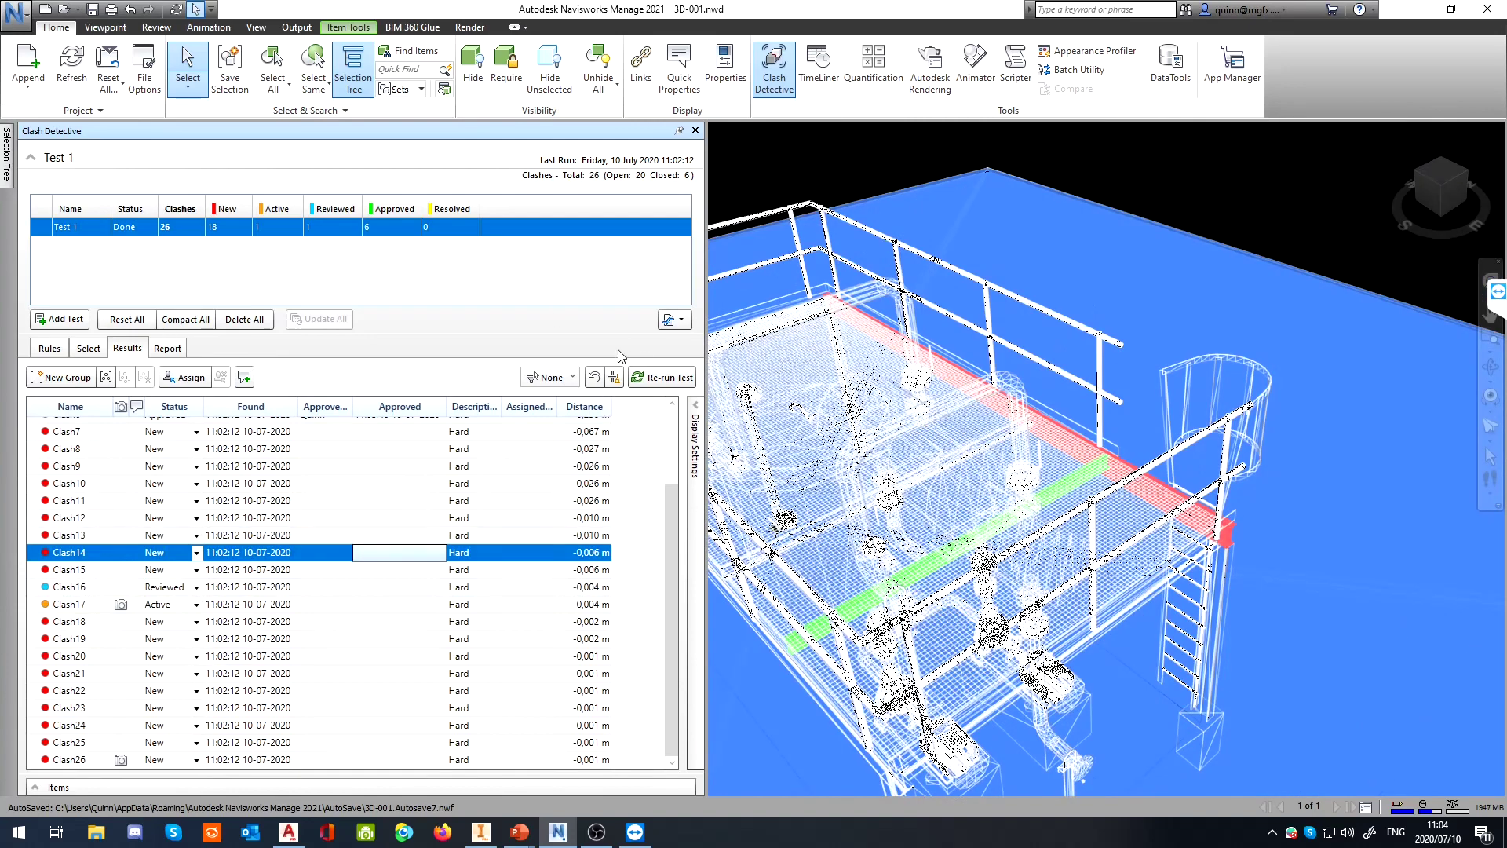
pyautogui.click(662, 377)
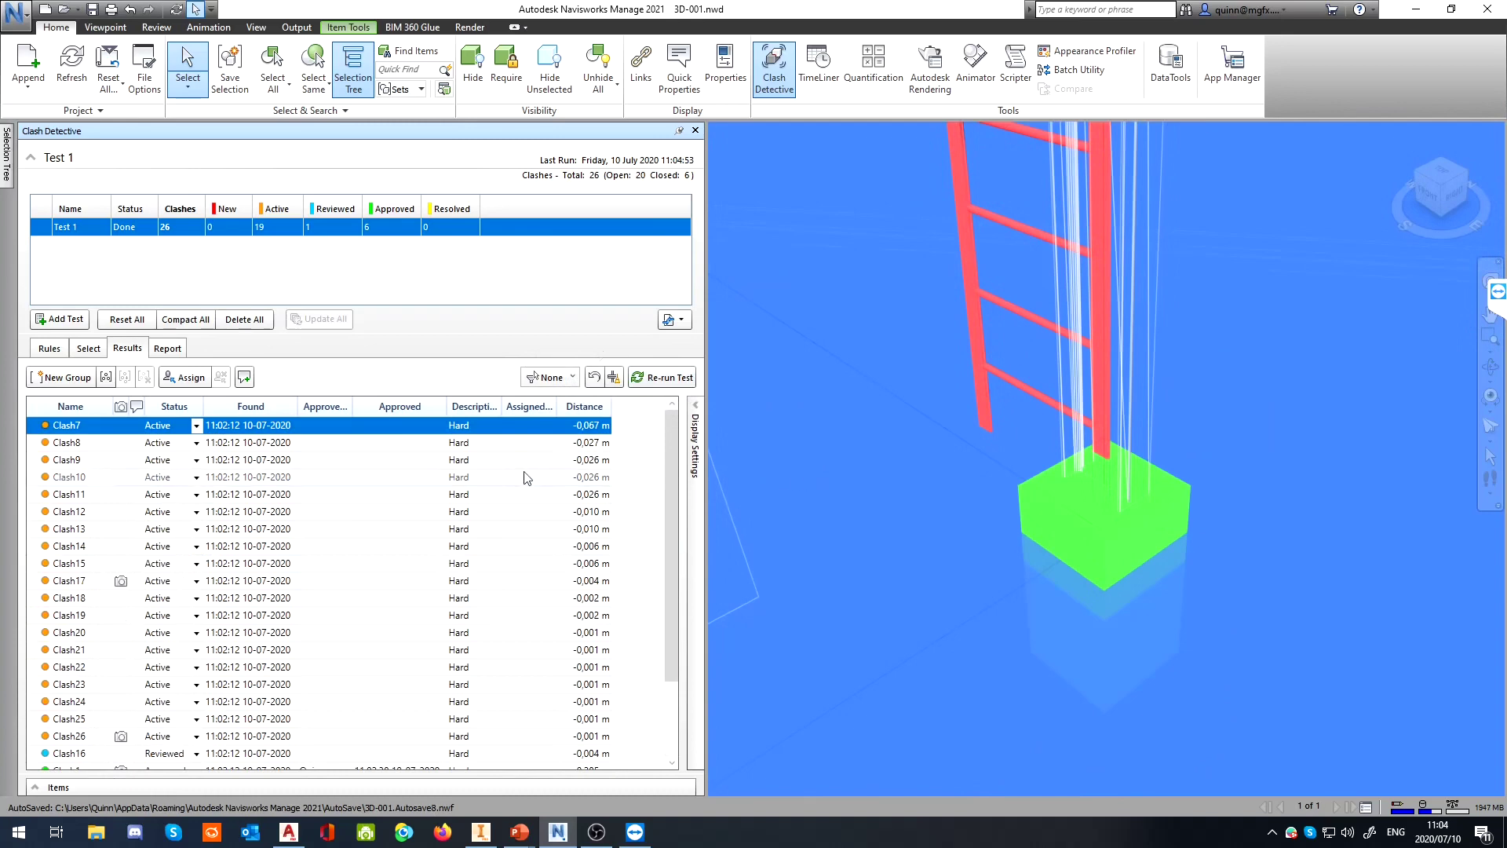
pyautogui.scroll(-2, 266, 542)
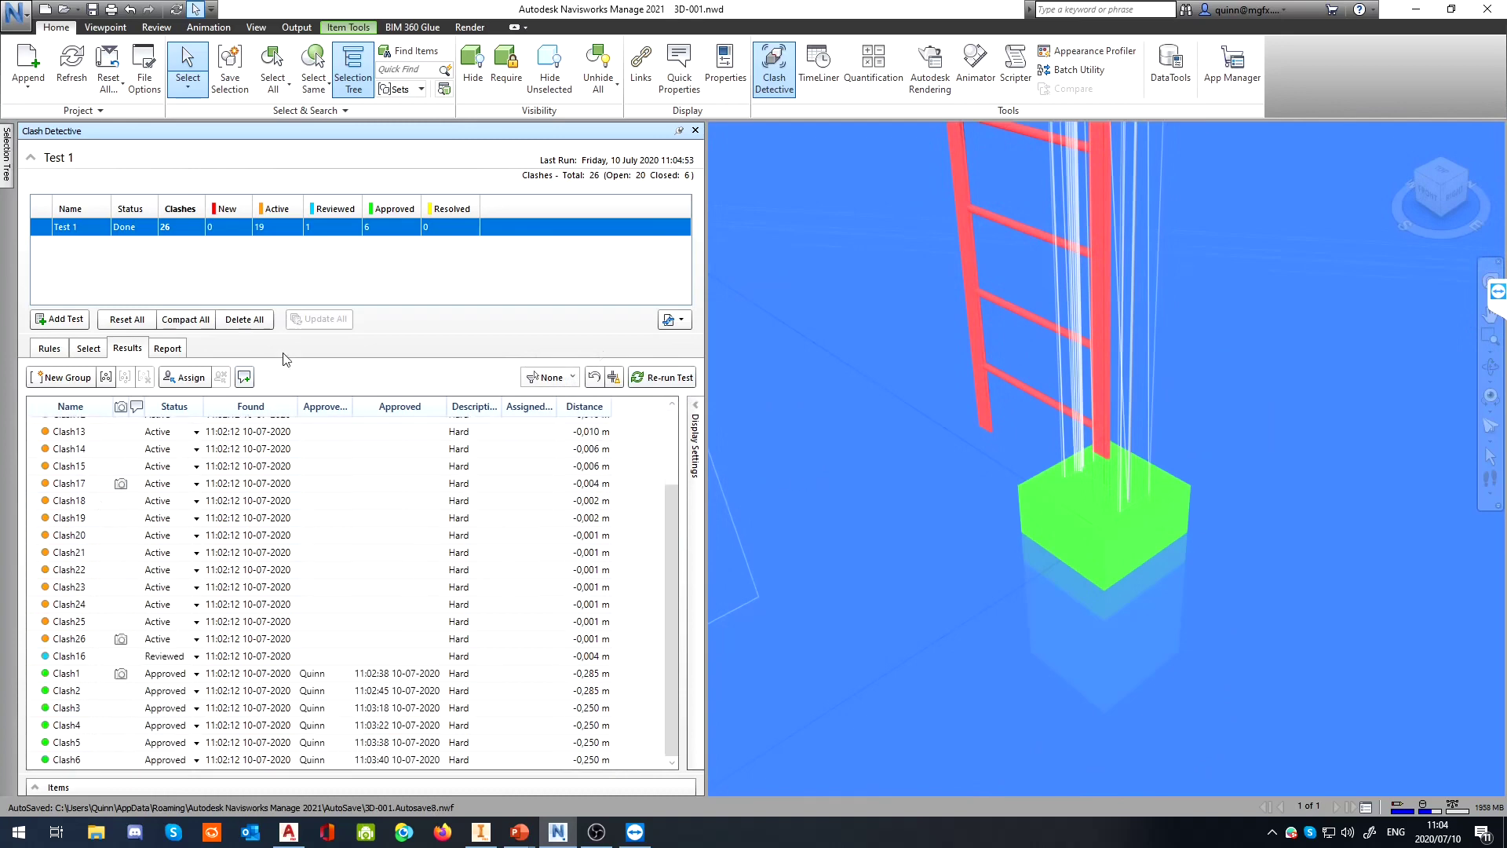
pyautogui.scroll(2, 141, 592)
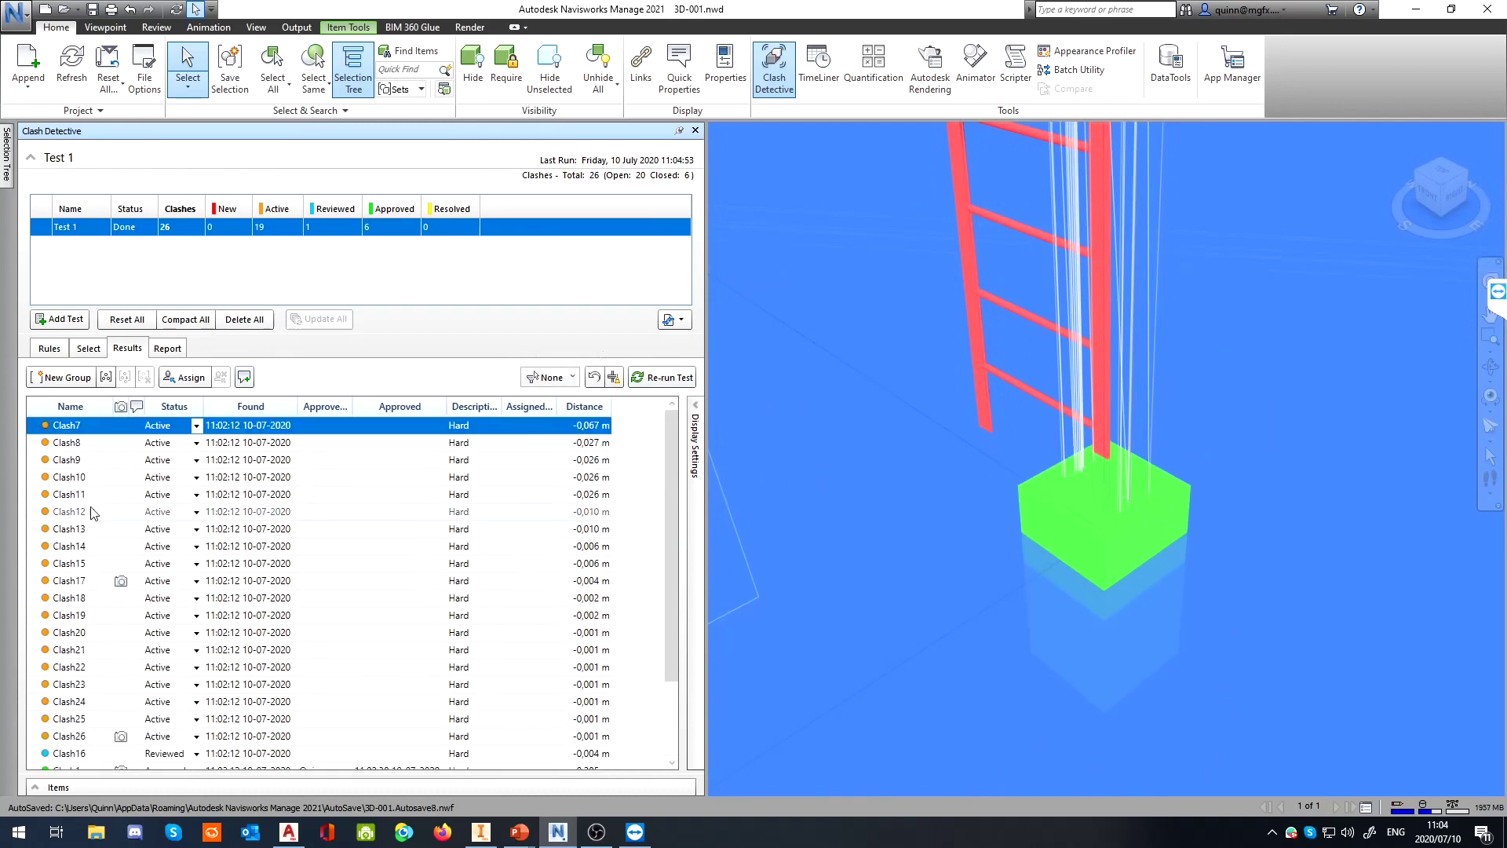
pyautogui.moveTo(942, 479); pyautogui.dragTo(987, 488, button='middle')
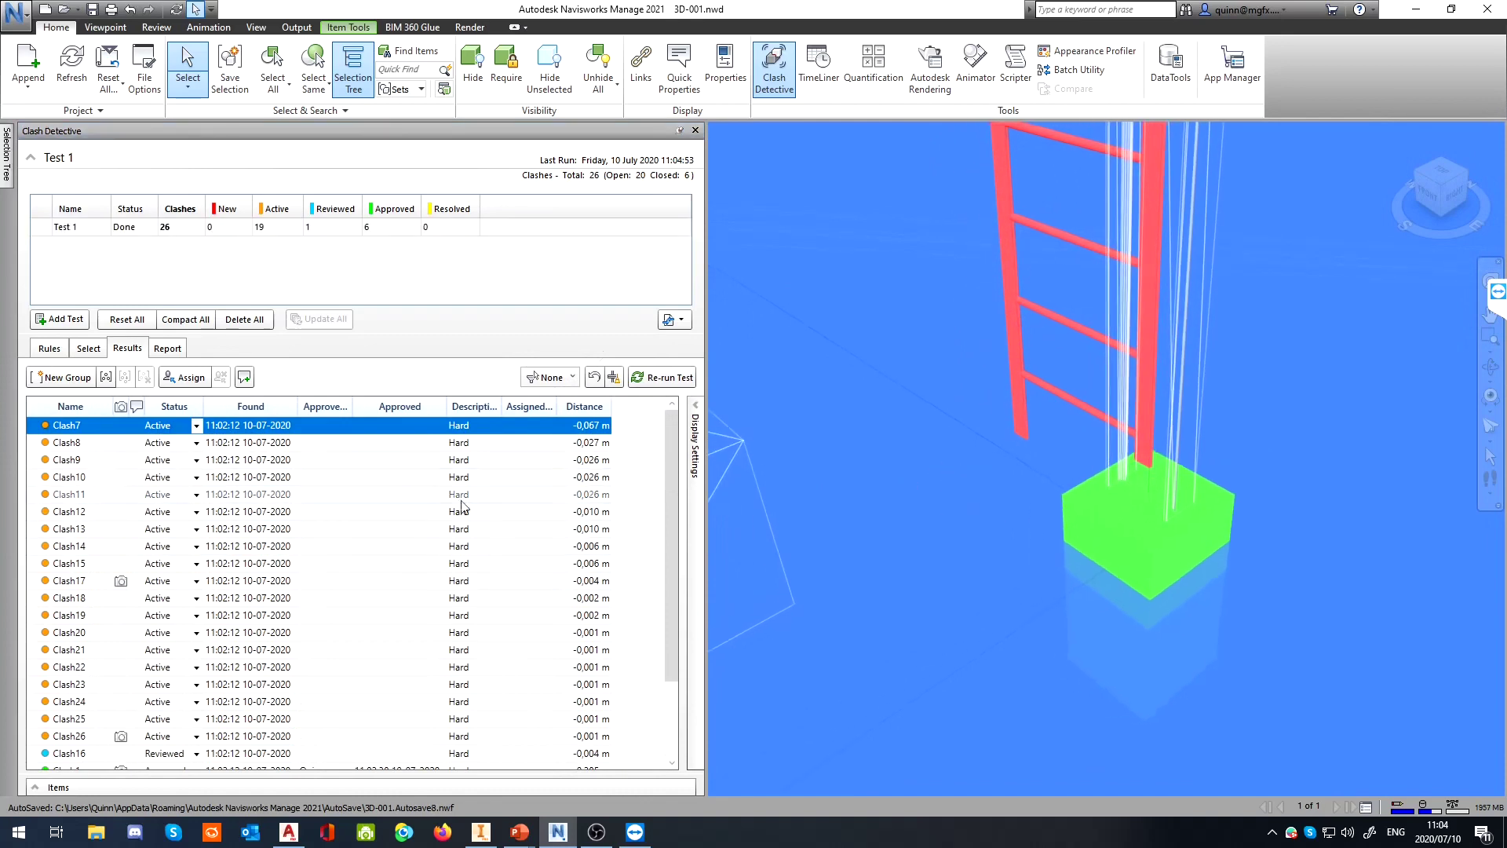
pyautogui.scroll(-2, 114, 608)
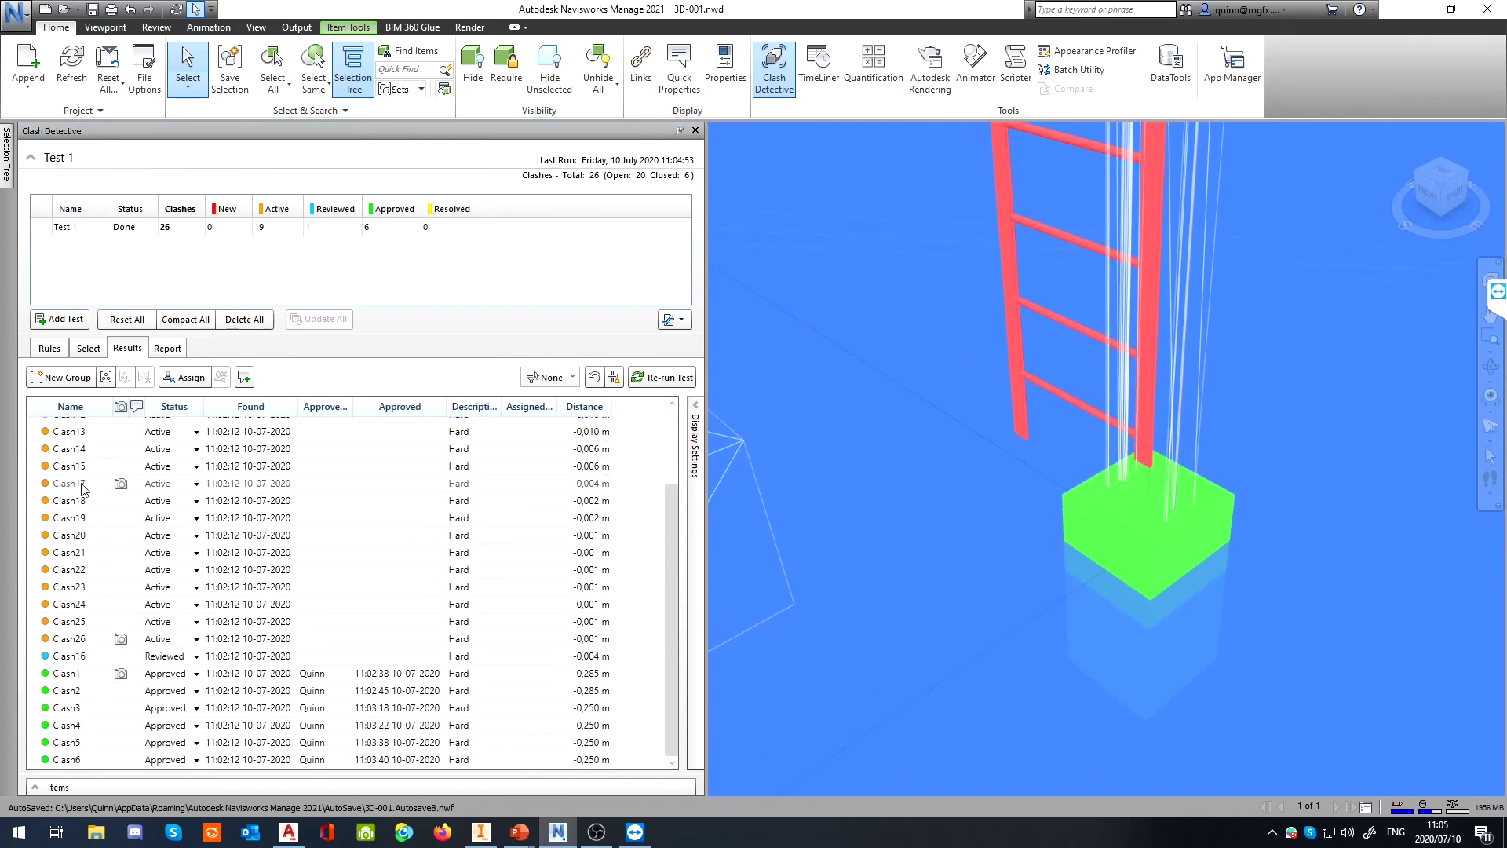
# Show the reviewed Clash16 and the approved Clash1, Clash3 and Clash5 in the model
pyautogui.click(69, 656)
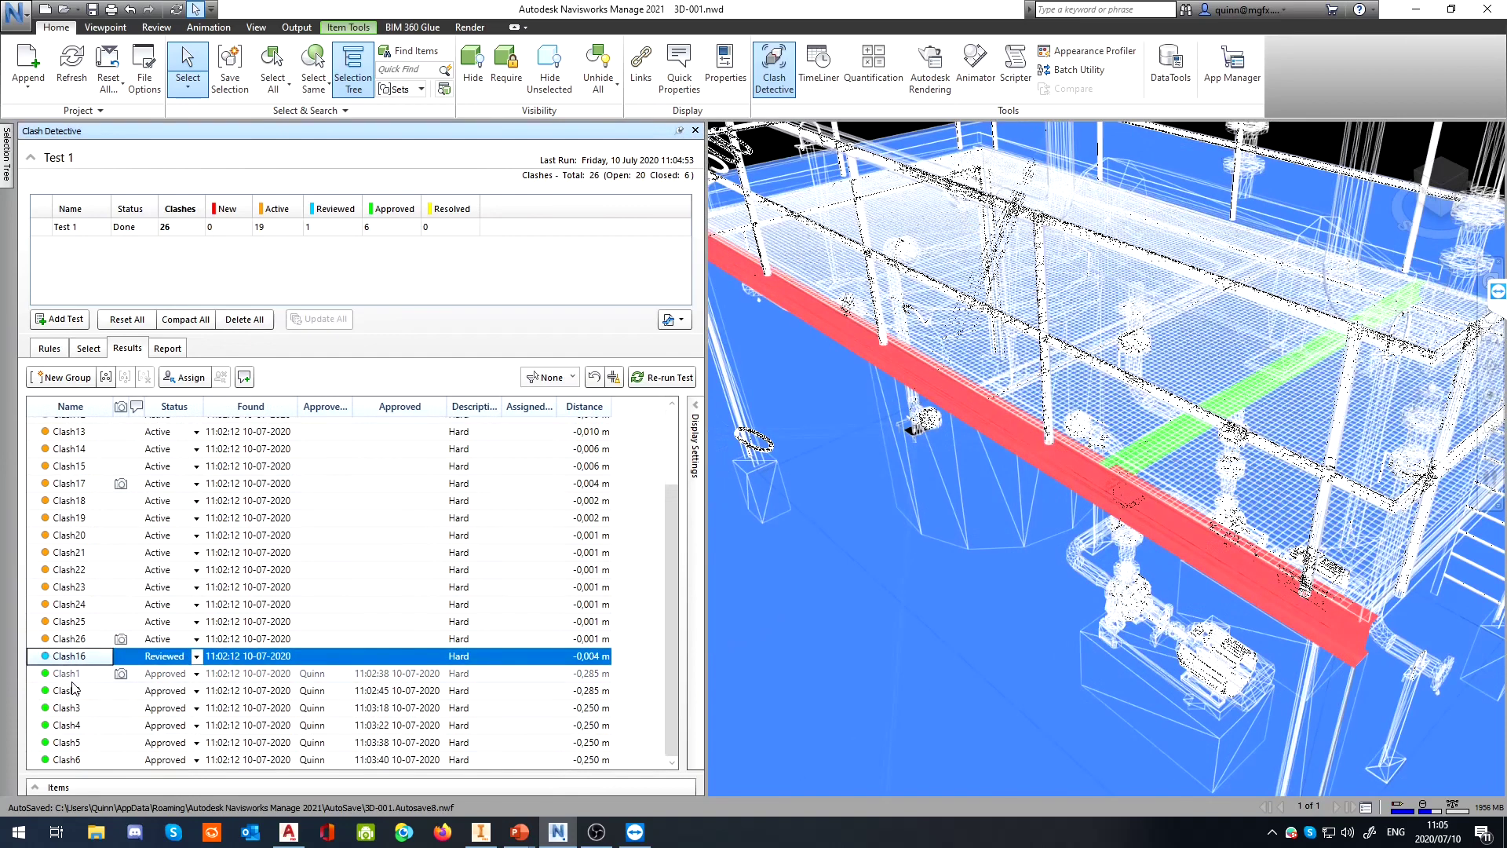
pyautogui.click(70, 677)
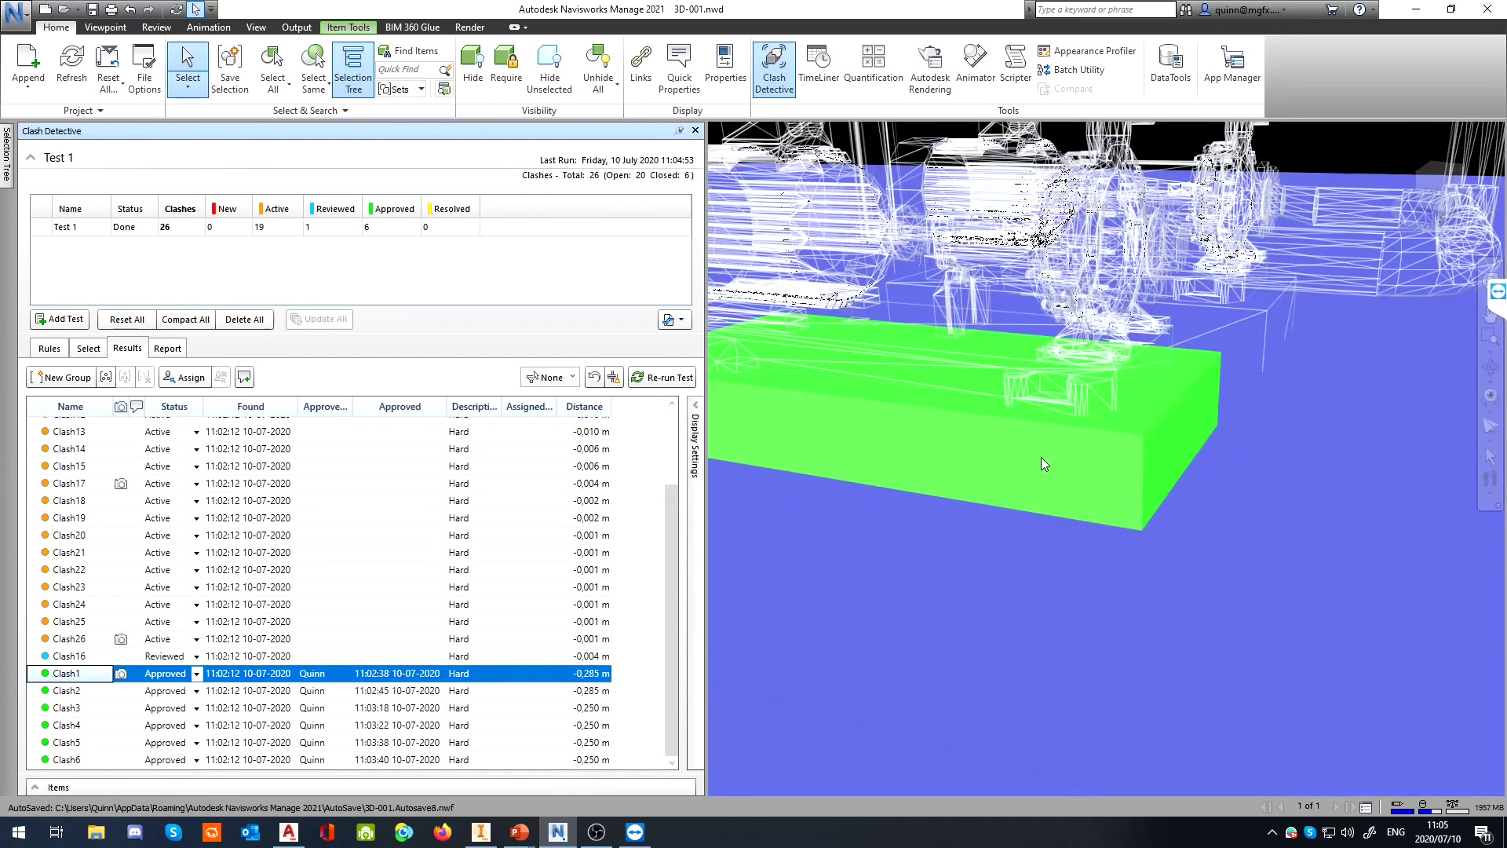
pyautogui.click(80, 709)
pyautogui.click(81, 741)
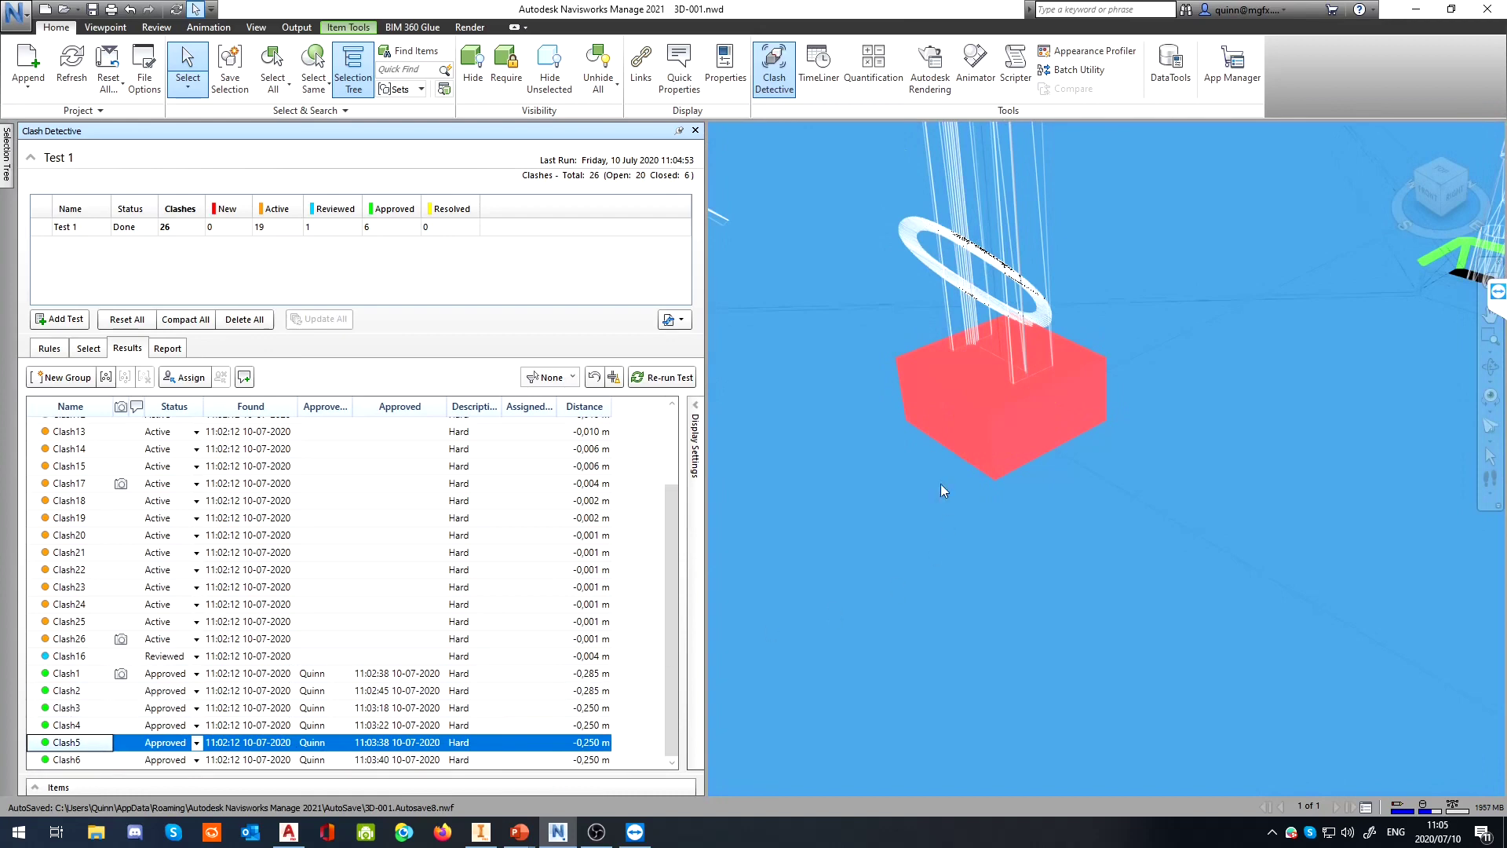
pyautogui.moveTo(943, 480); pyautogui.dragTo(1127, 601, button='middle')
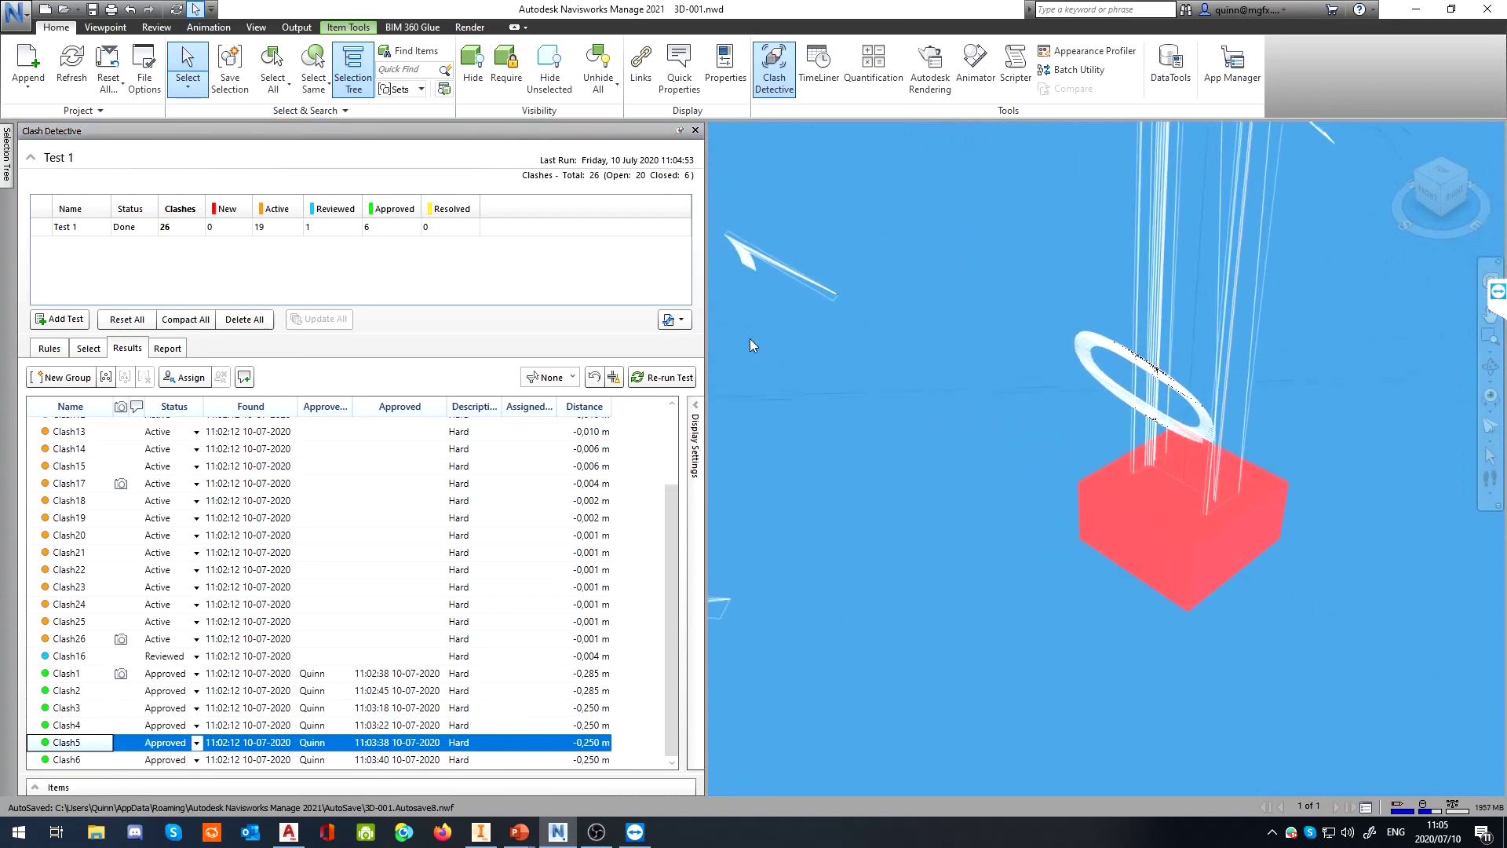
# Close the Clash Detective window, bring the whole platform into view and clear the selection
pyautogui.click(697, 132)
pyautogui.moveTo(1132, 299); pyautogui.dragTo(936, 430, button='middle')
pyautogui.scroll(-5, 936, 430)
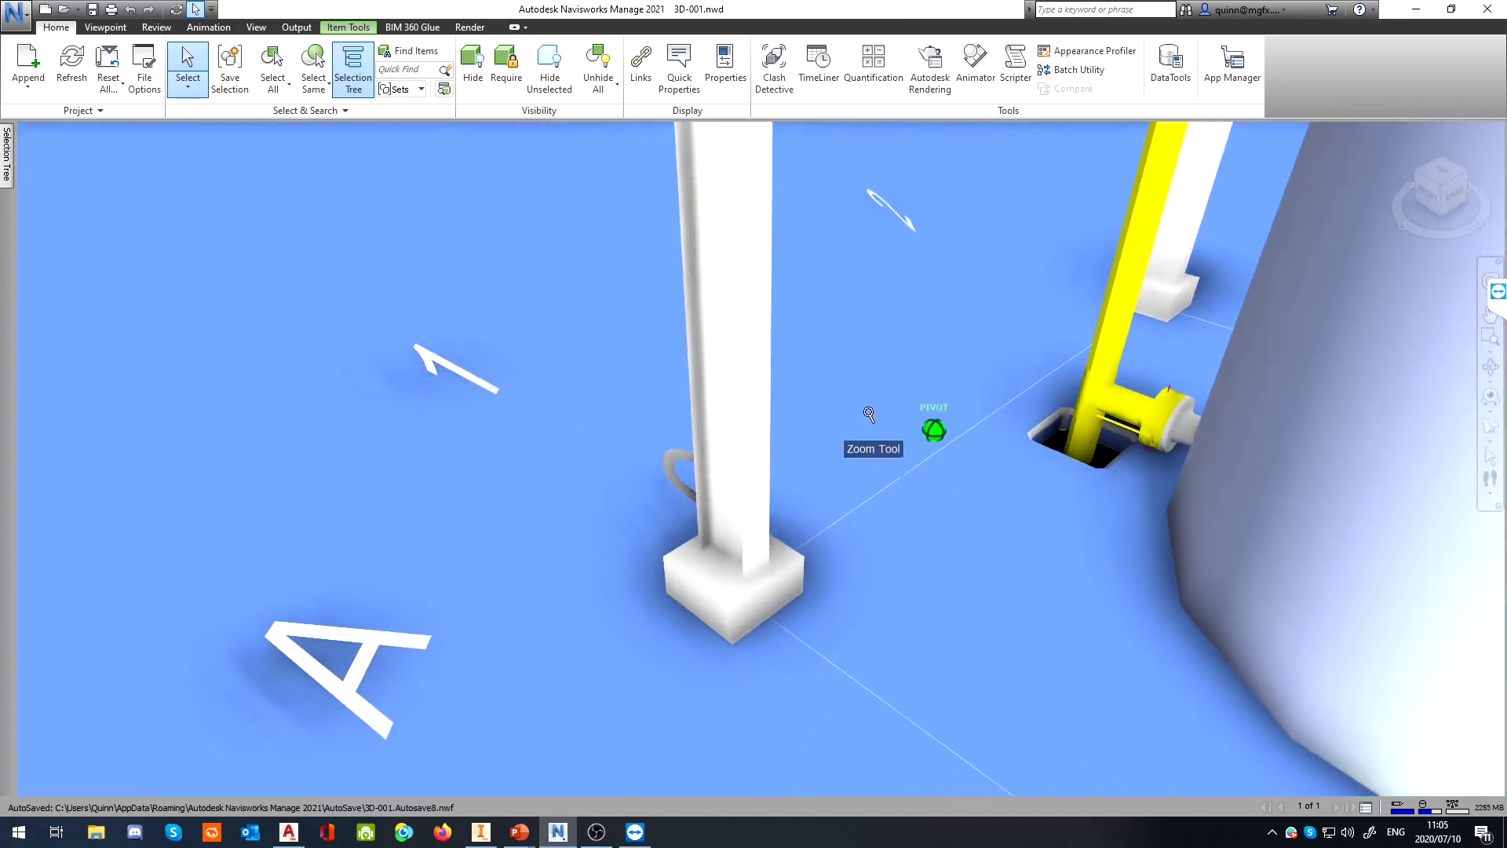
pyautogui.scroll(-10, 1080, 356)
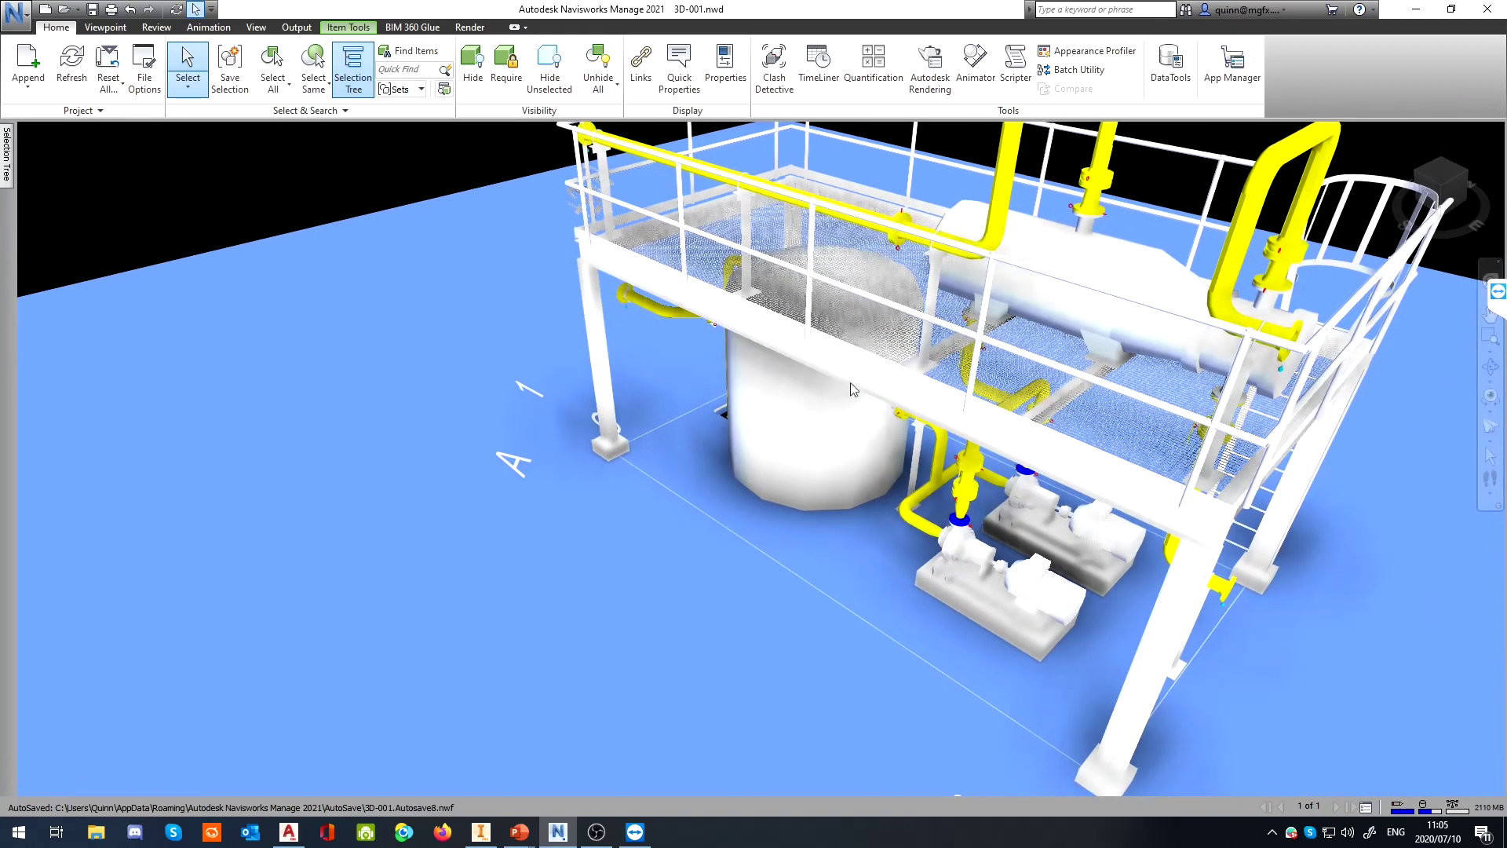
pyautogui.press('Escape')
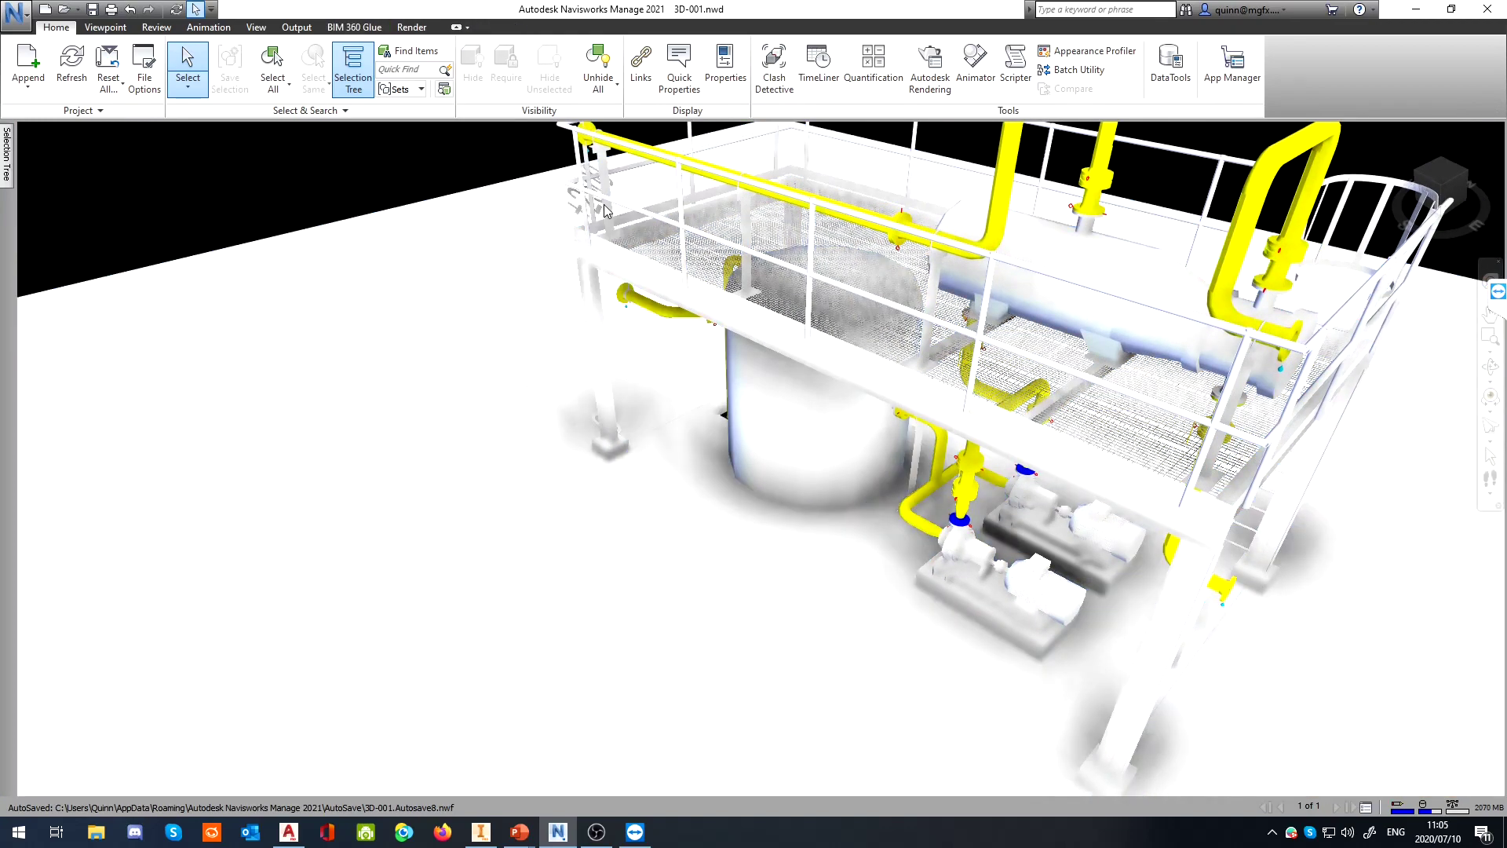
pyautogui.click(97, 32)
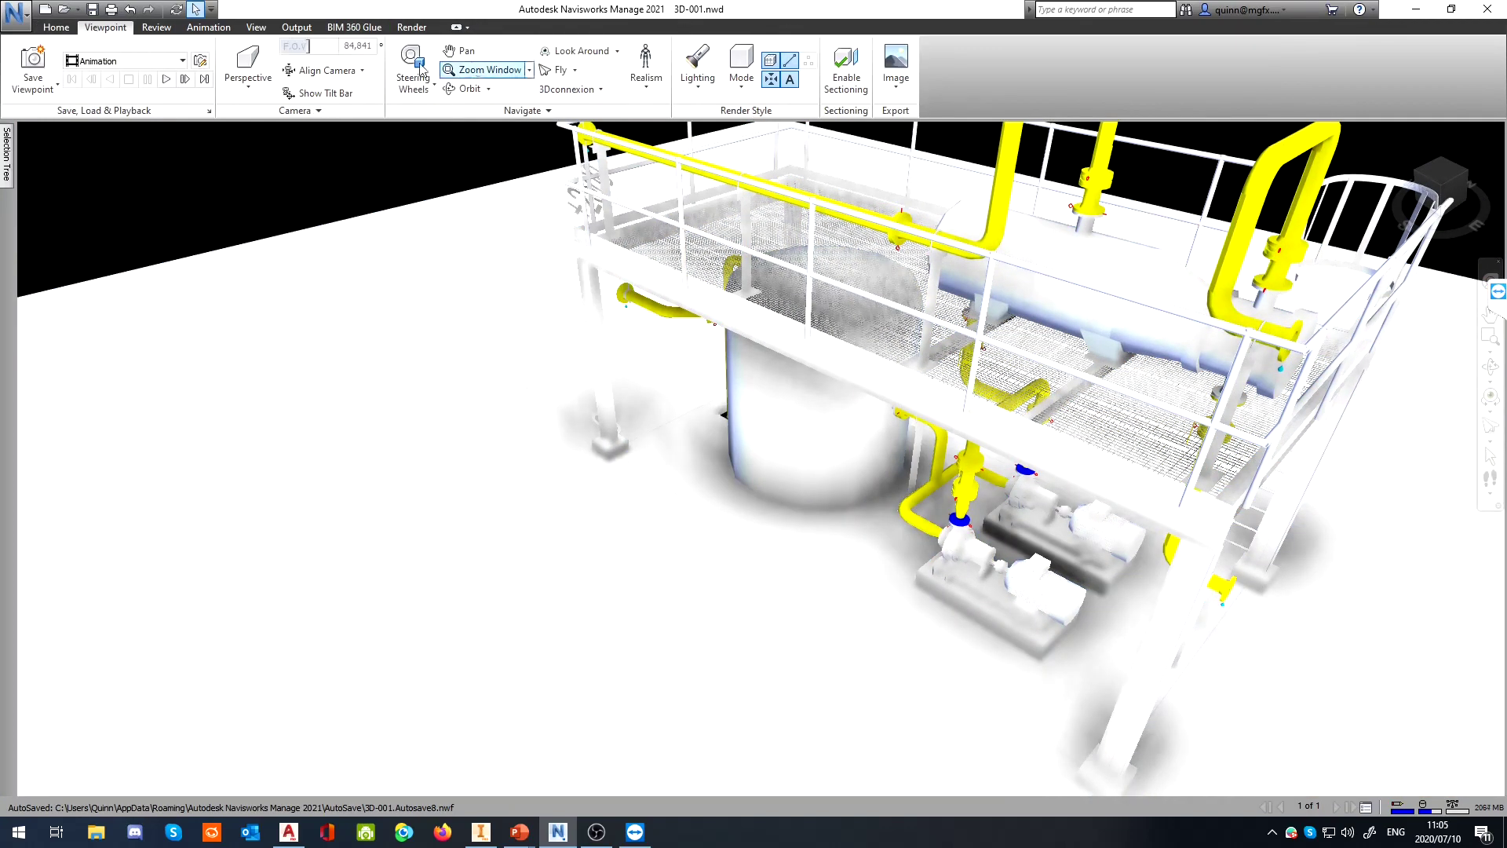
pyautogui.click(156, 28)
pyautogui.click(208, 29)
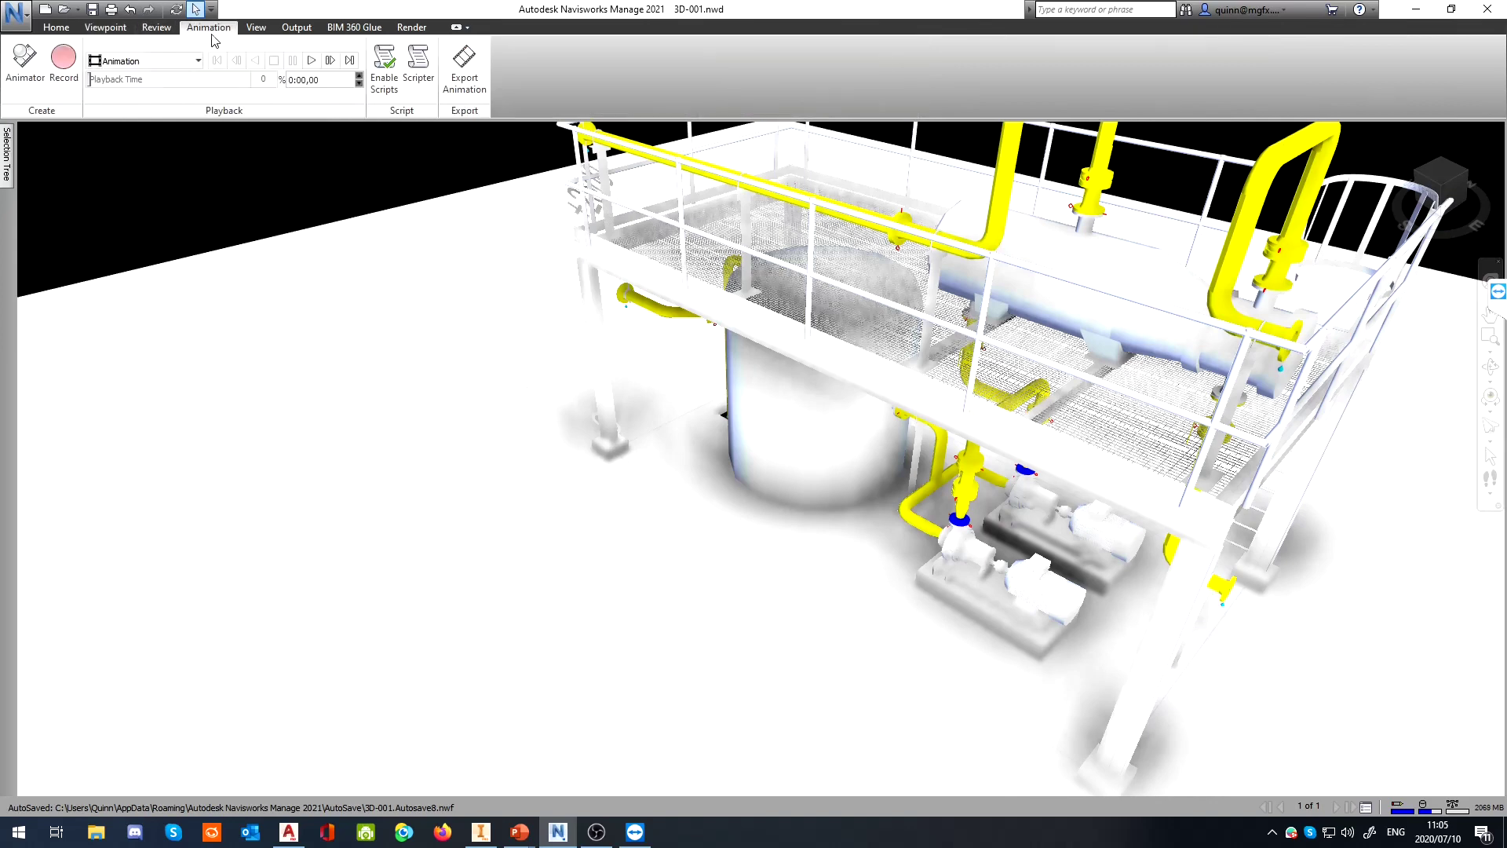
pyautogui.click(256, 28)
pyautogui.click(67, 30)
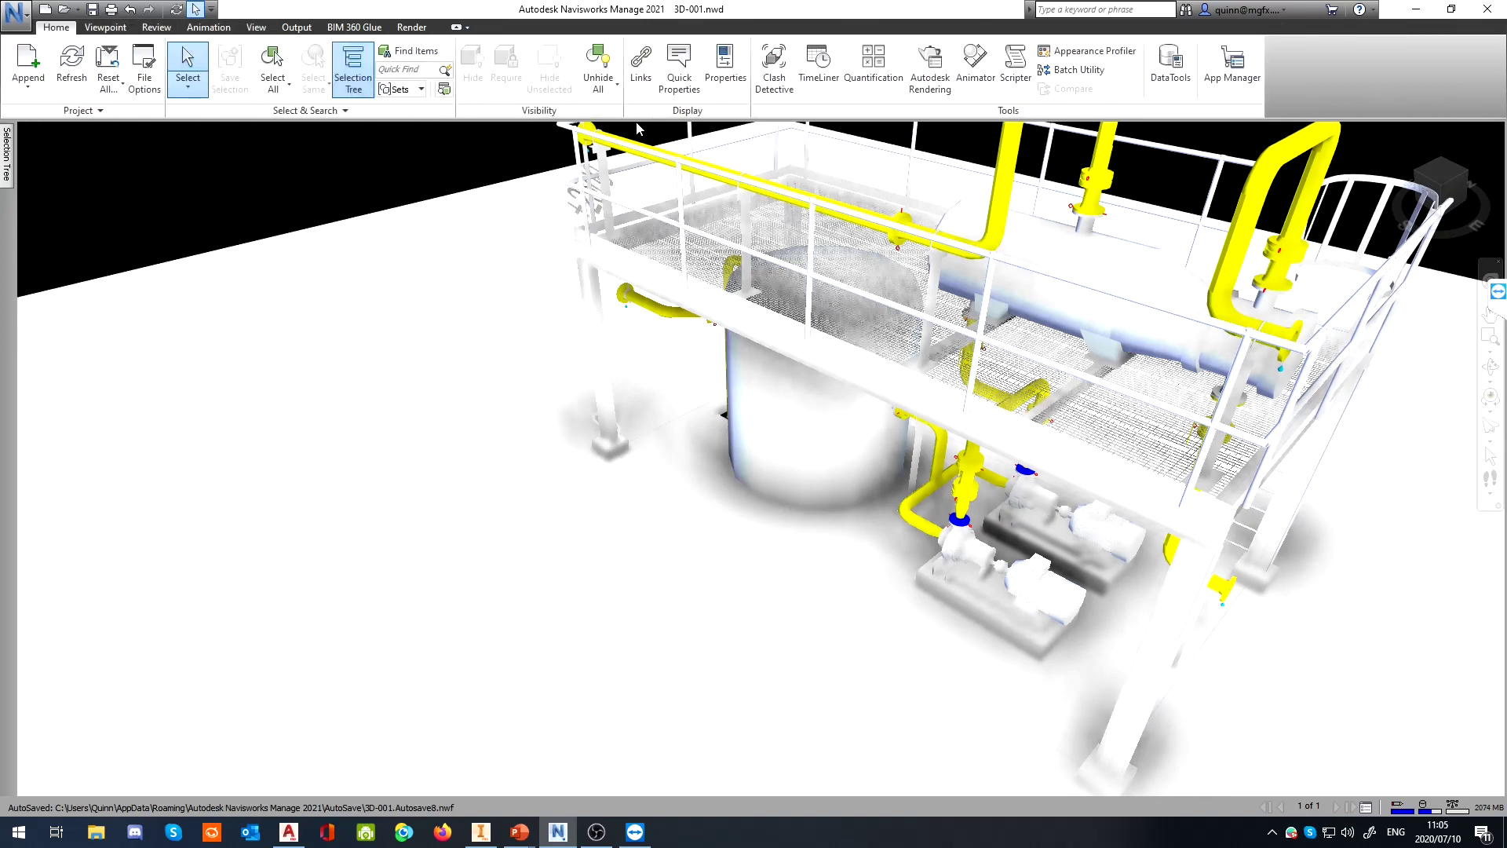
pyautogui.click(105, 28)
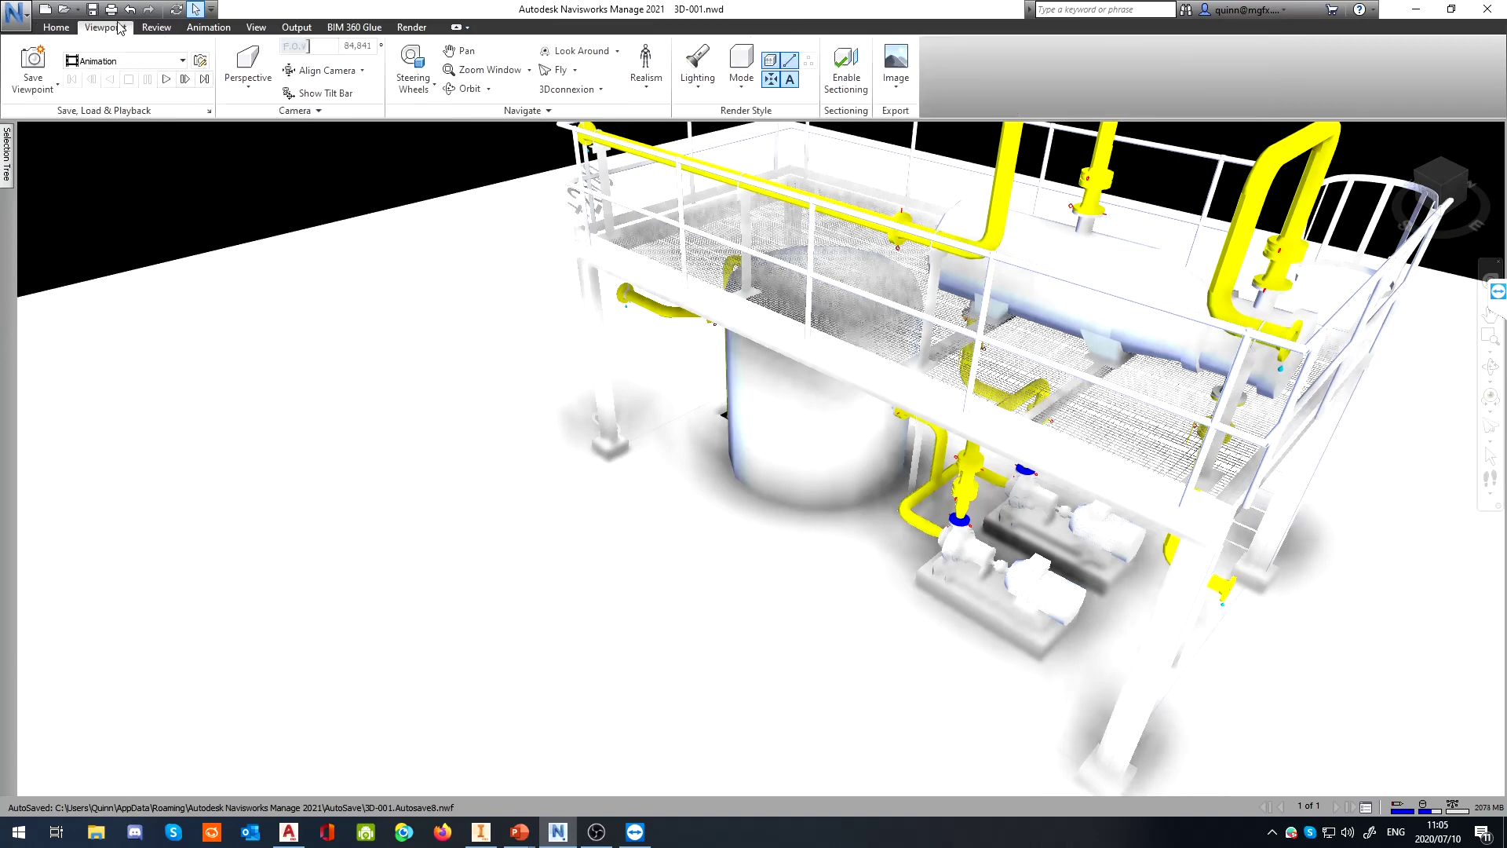
# Set the model's lighting to Scene Lights and change its render mode
pyautogui.click(697, 75)
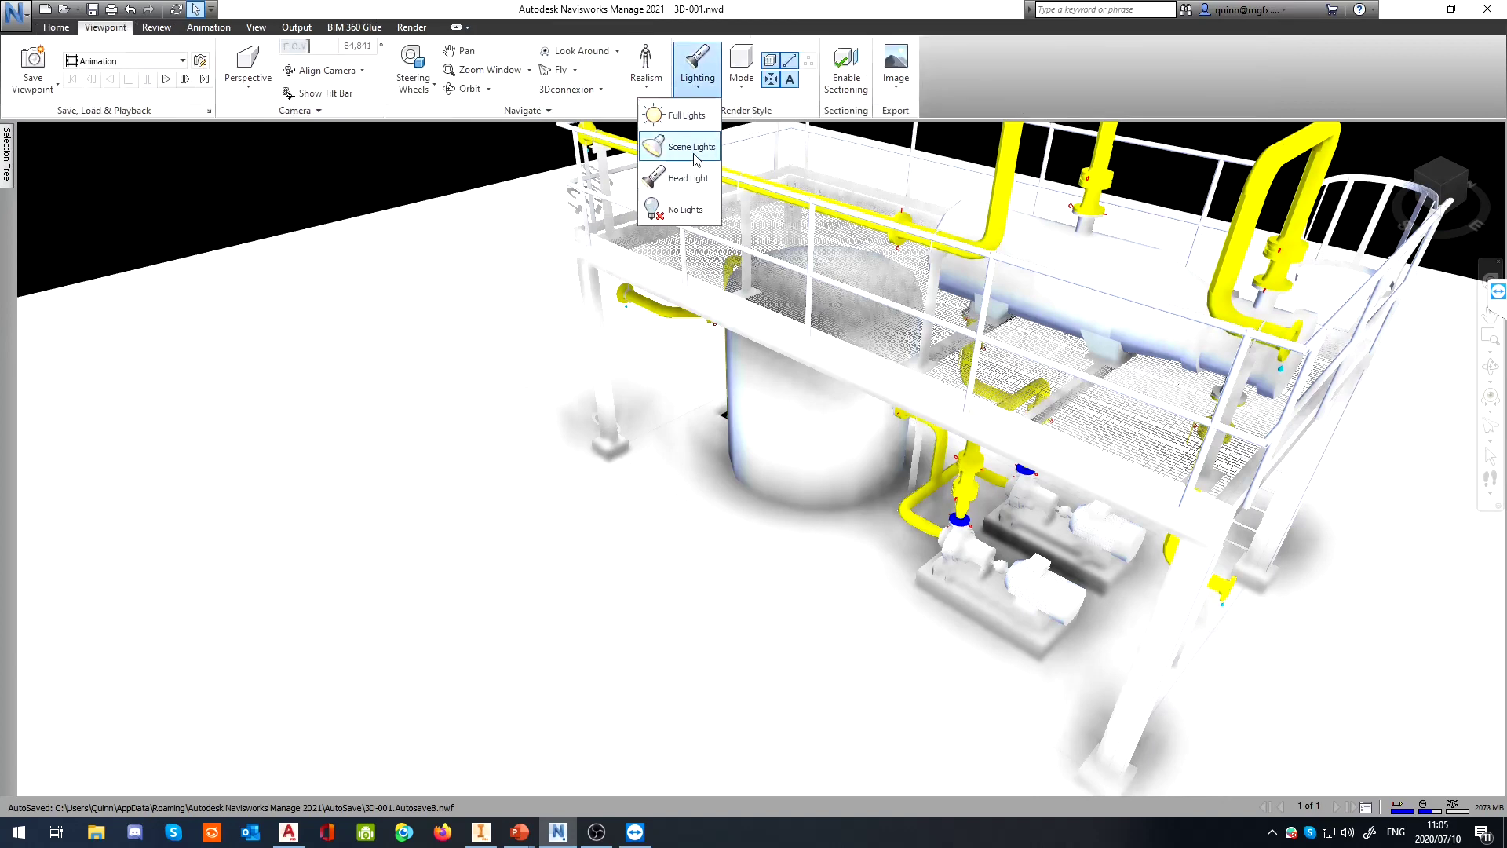
pyautogui.click(689, 149)
pyautogui.click(737, 90)
pyautogui.click(731, 118)
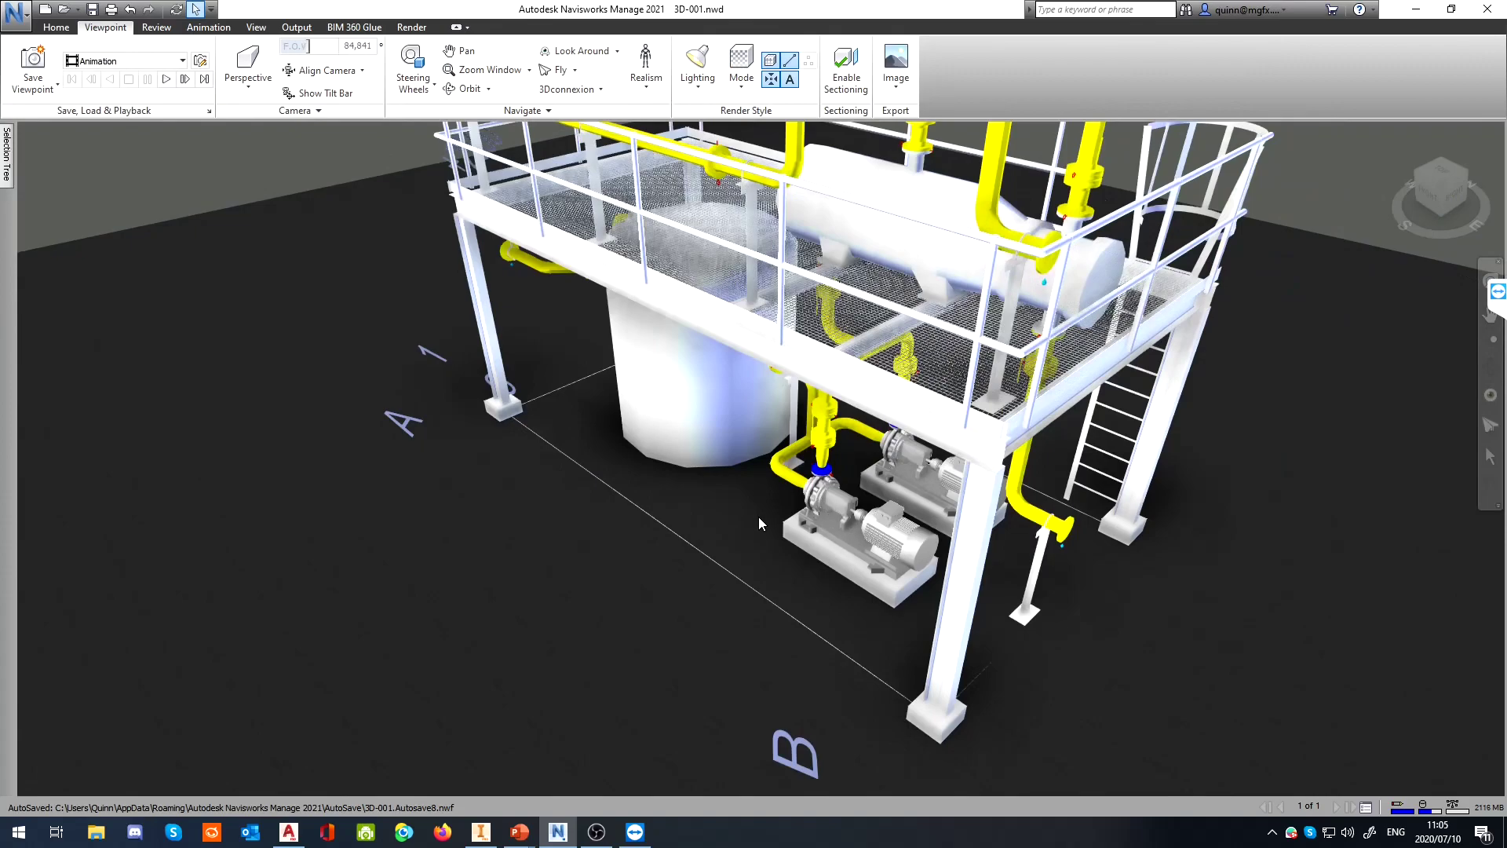
# Switch to the PowerPoint slideshow, view the slide on Inventor models for plant equipment, step back one slide and return to Navisworks
pyautogui.hotkey('alt', 'Tab')
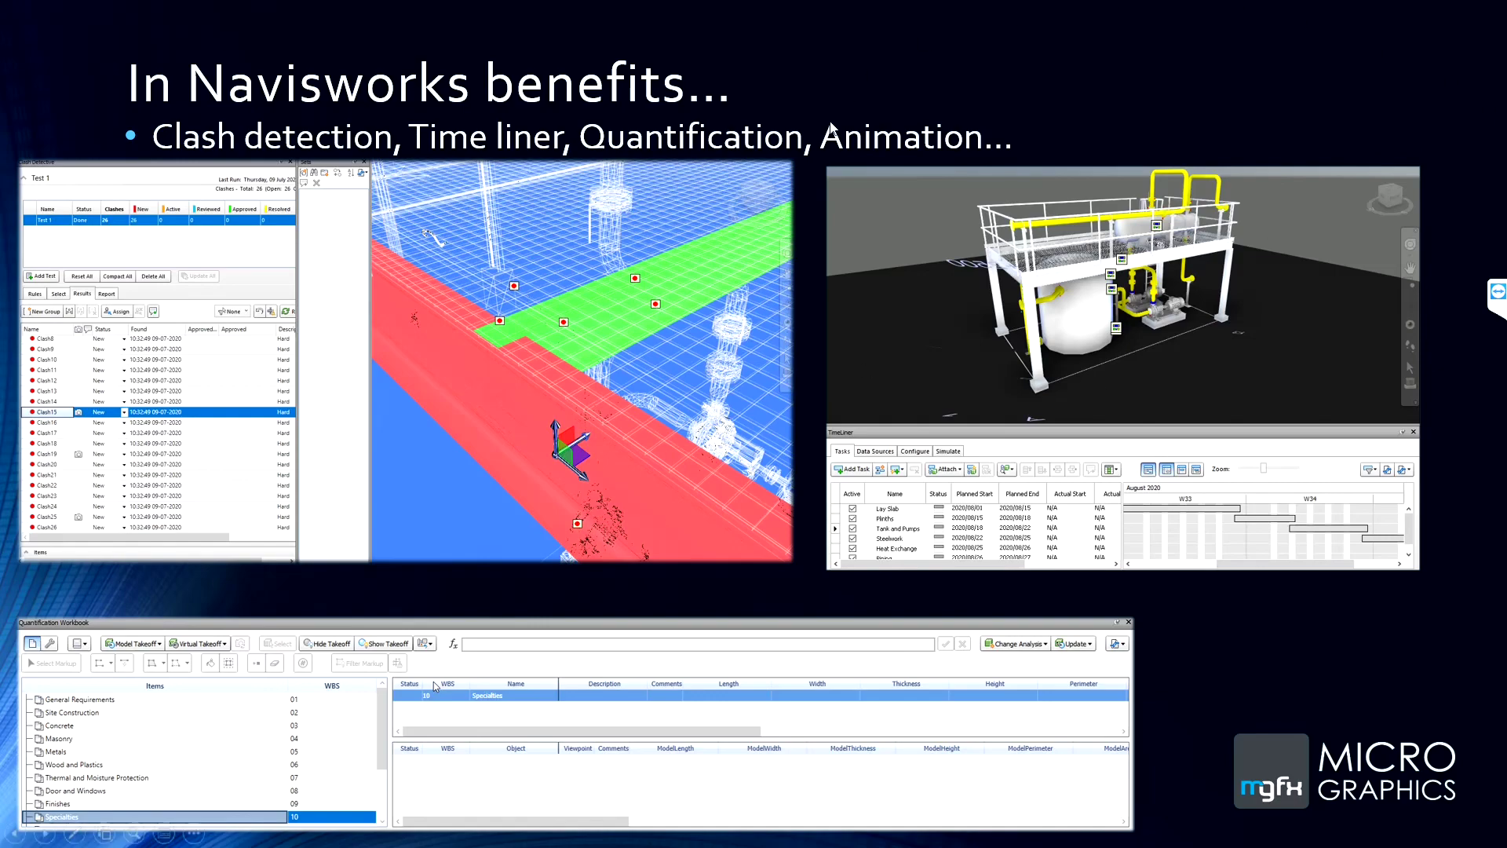
pyautogui.press('Right')
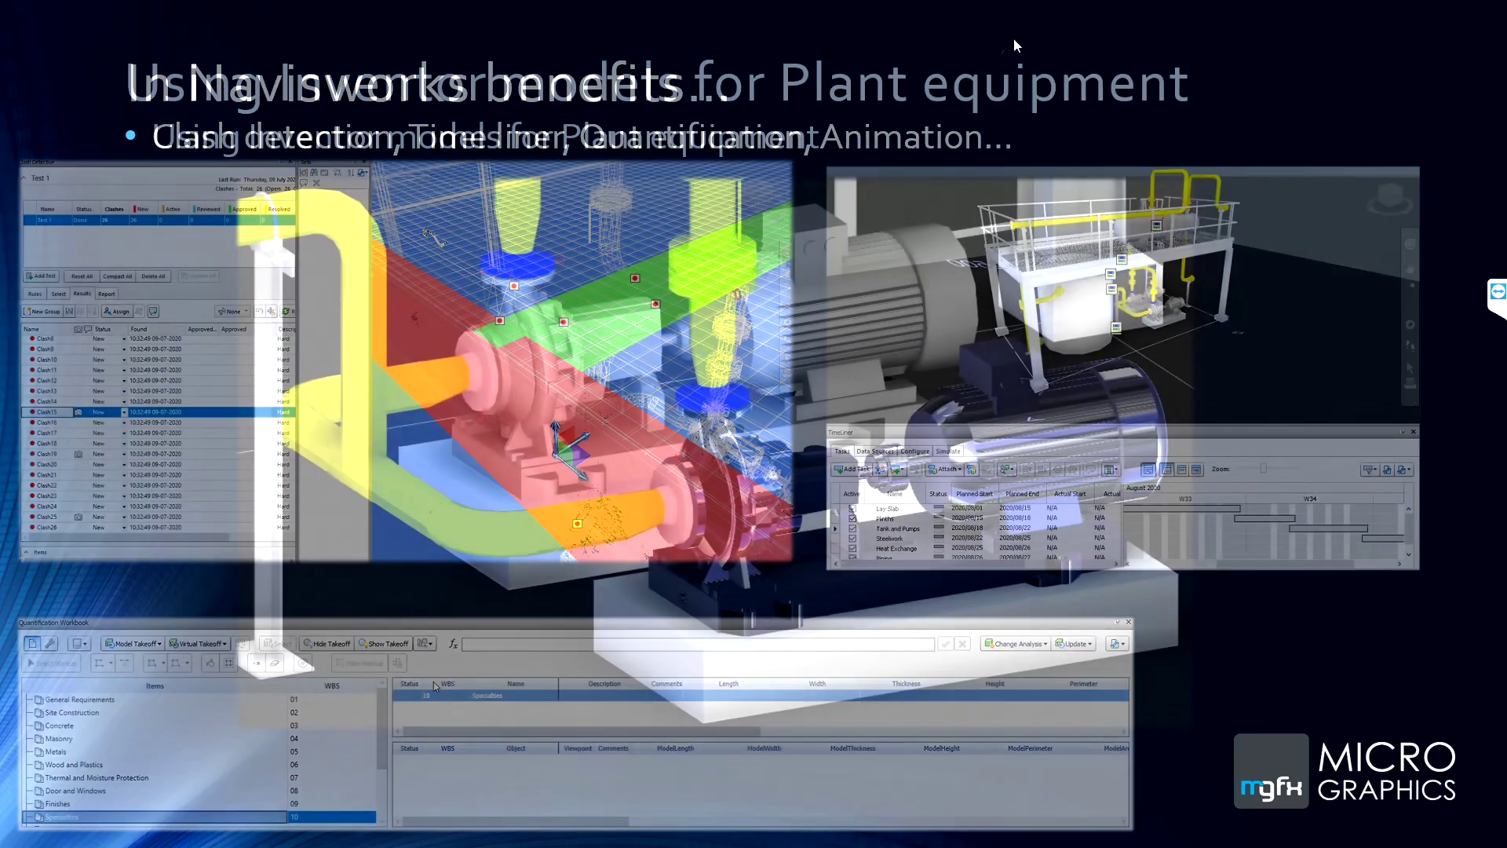
pyautogui.rightClick(984, 142)
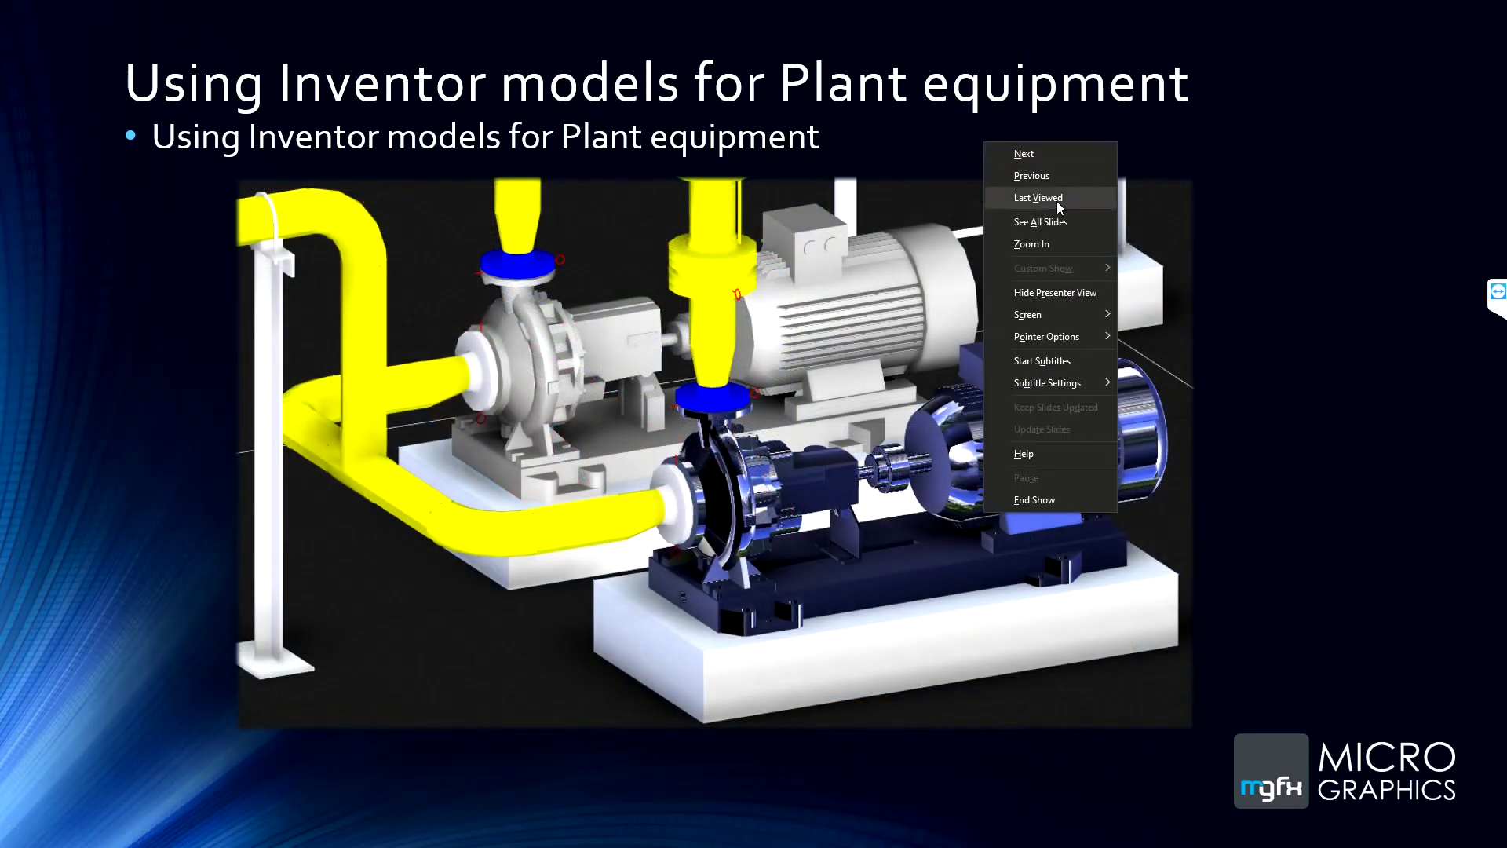
pyautogui.click(1034, 176)
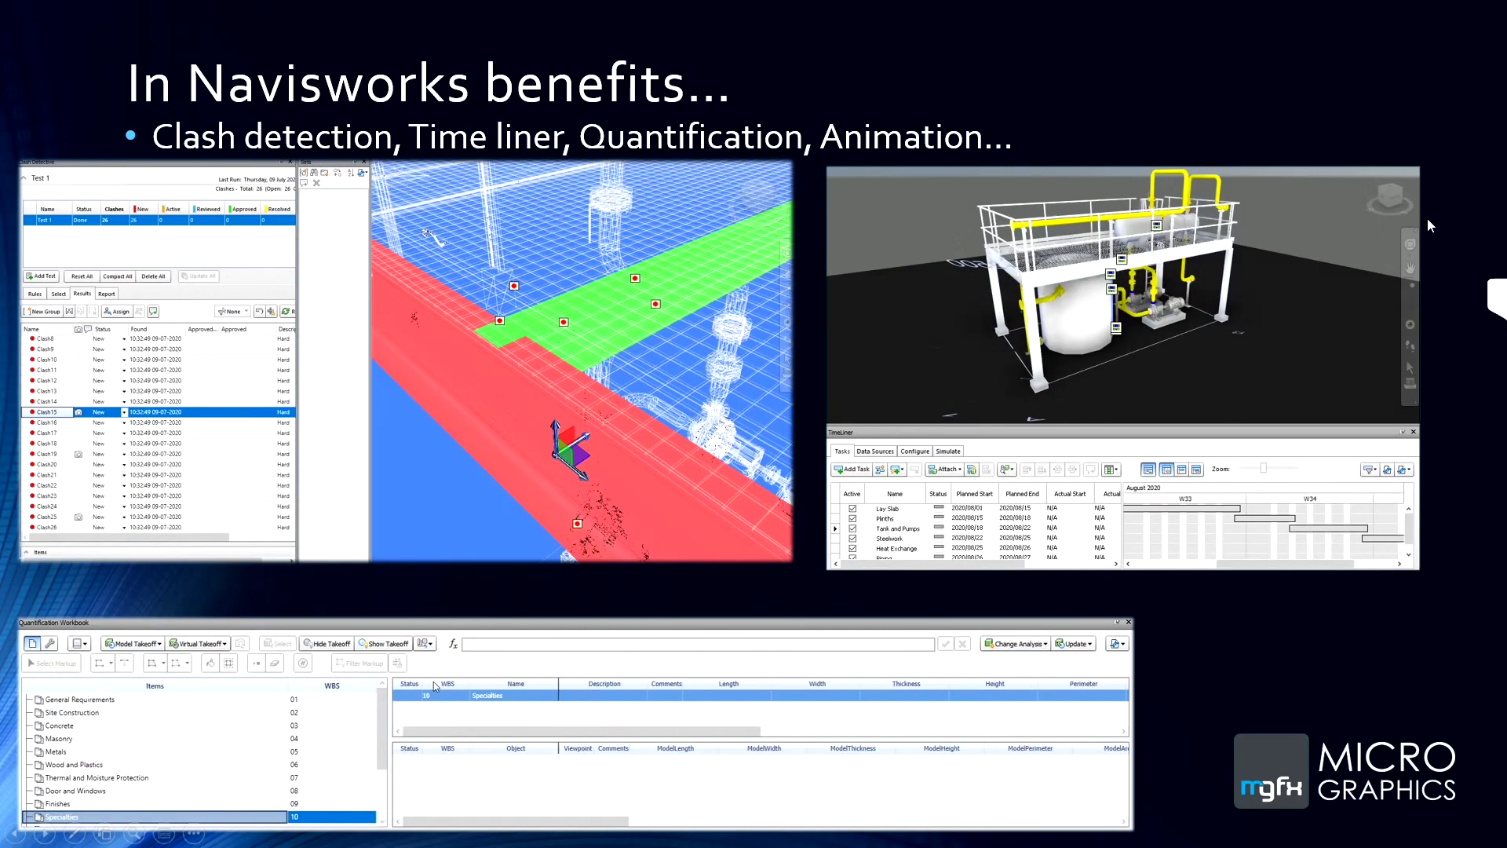
pyautogui.hotkey('alt', 'Tab')
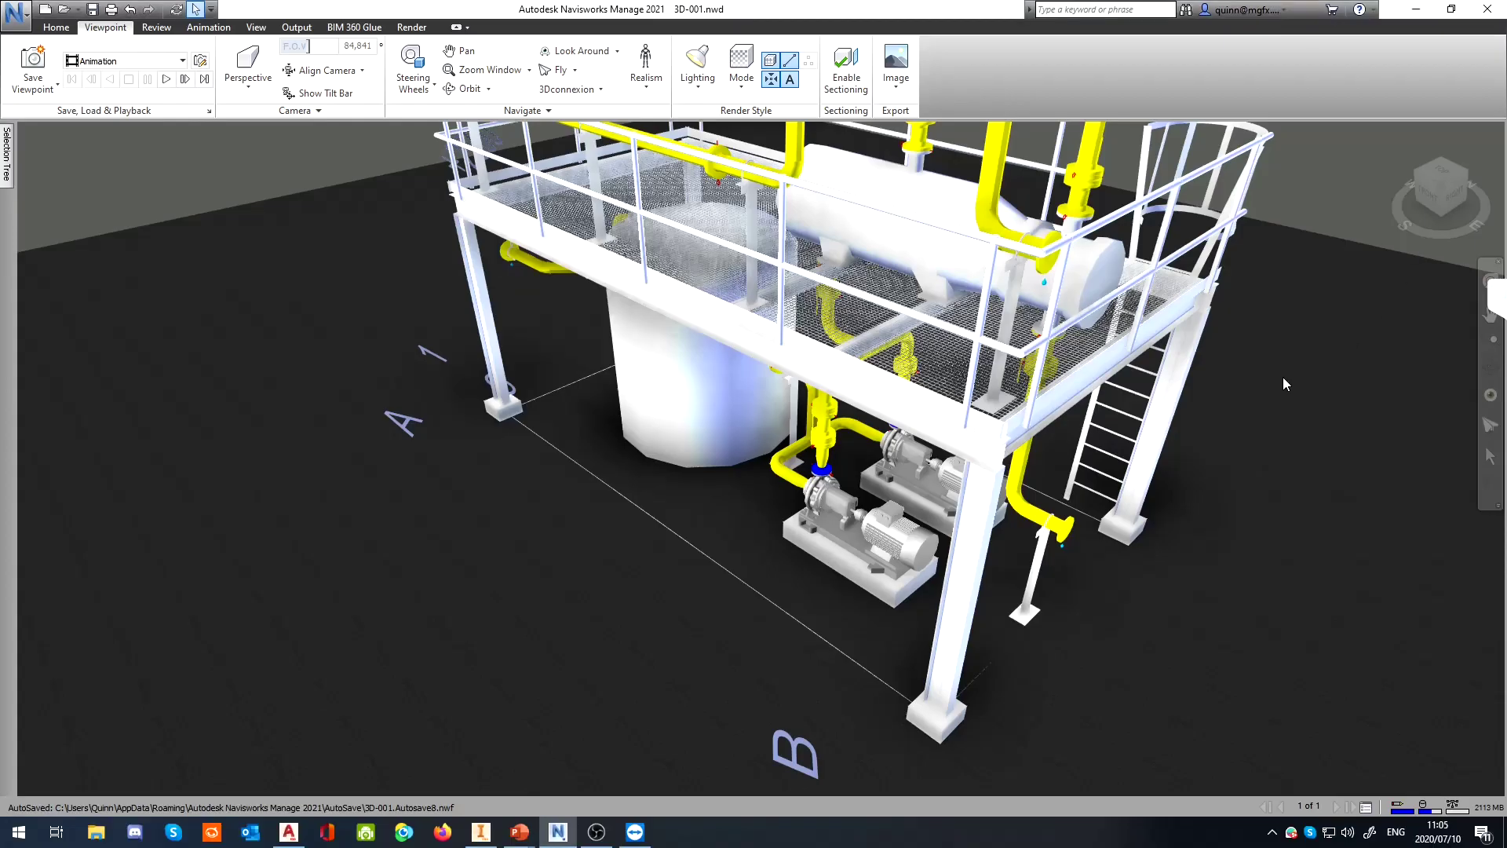
# Open 3D-002.nwd from the Plant3D folder, ignoring all unresolved external references, and view the pumps and platform
pyautogui.click(57, 26)
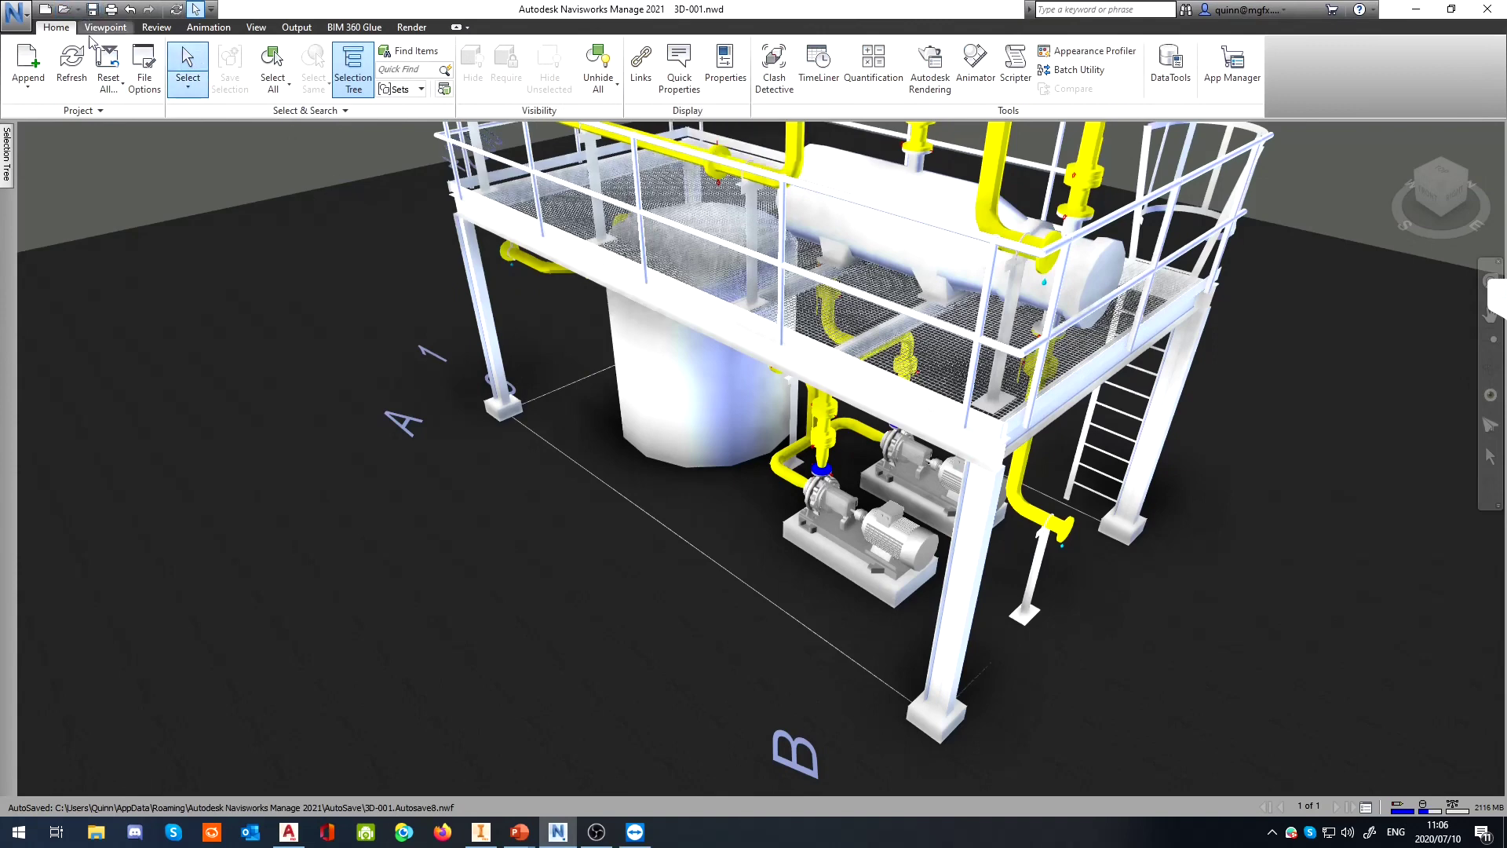
pyautogui.click(63, 10)
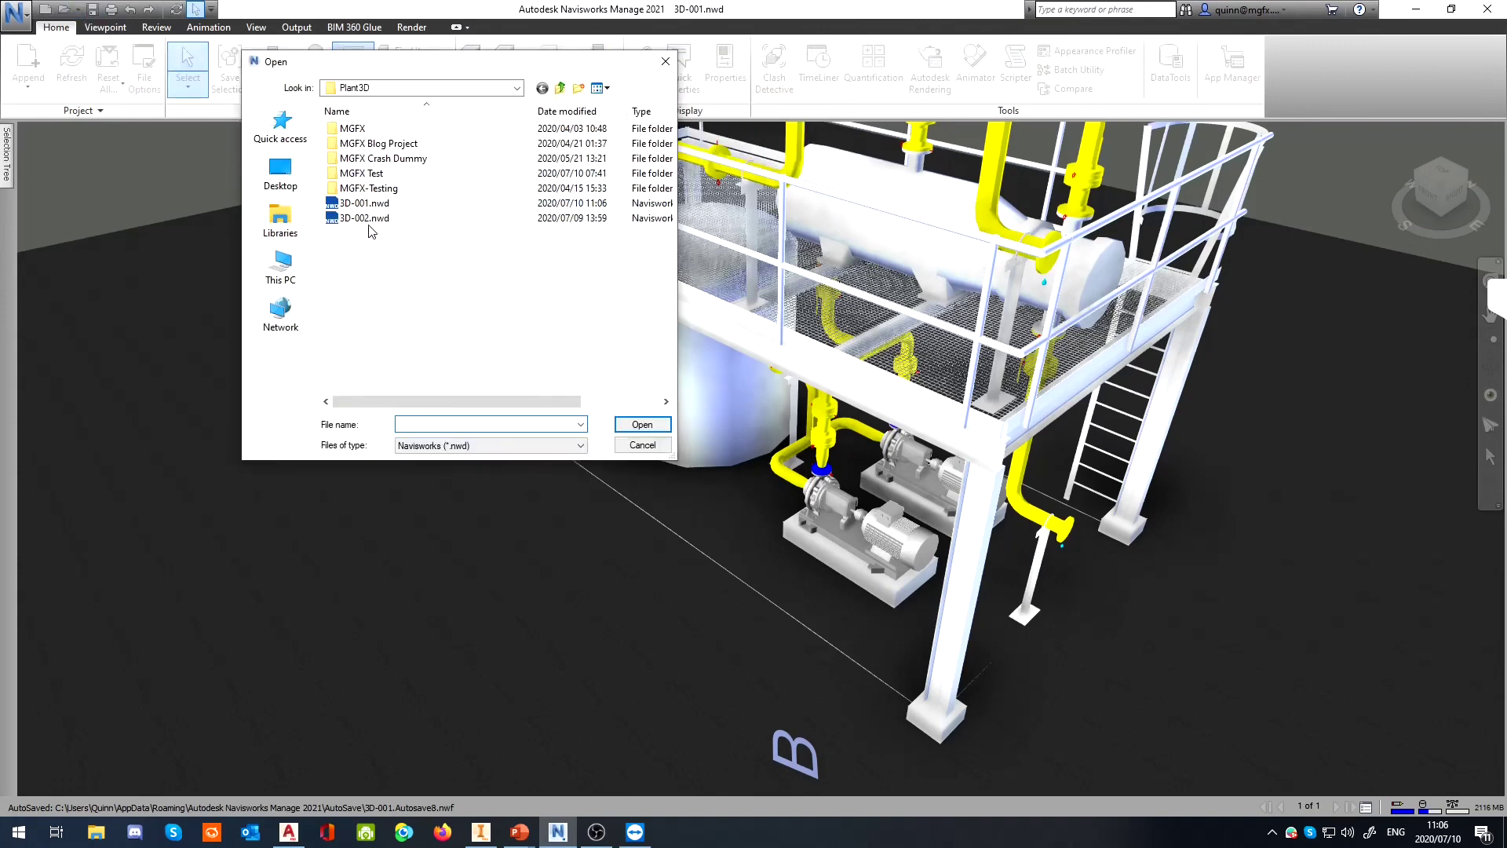
pyautogui.doubleClick(370, 220)
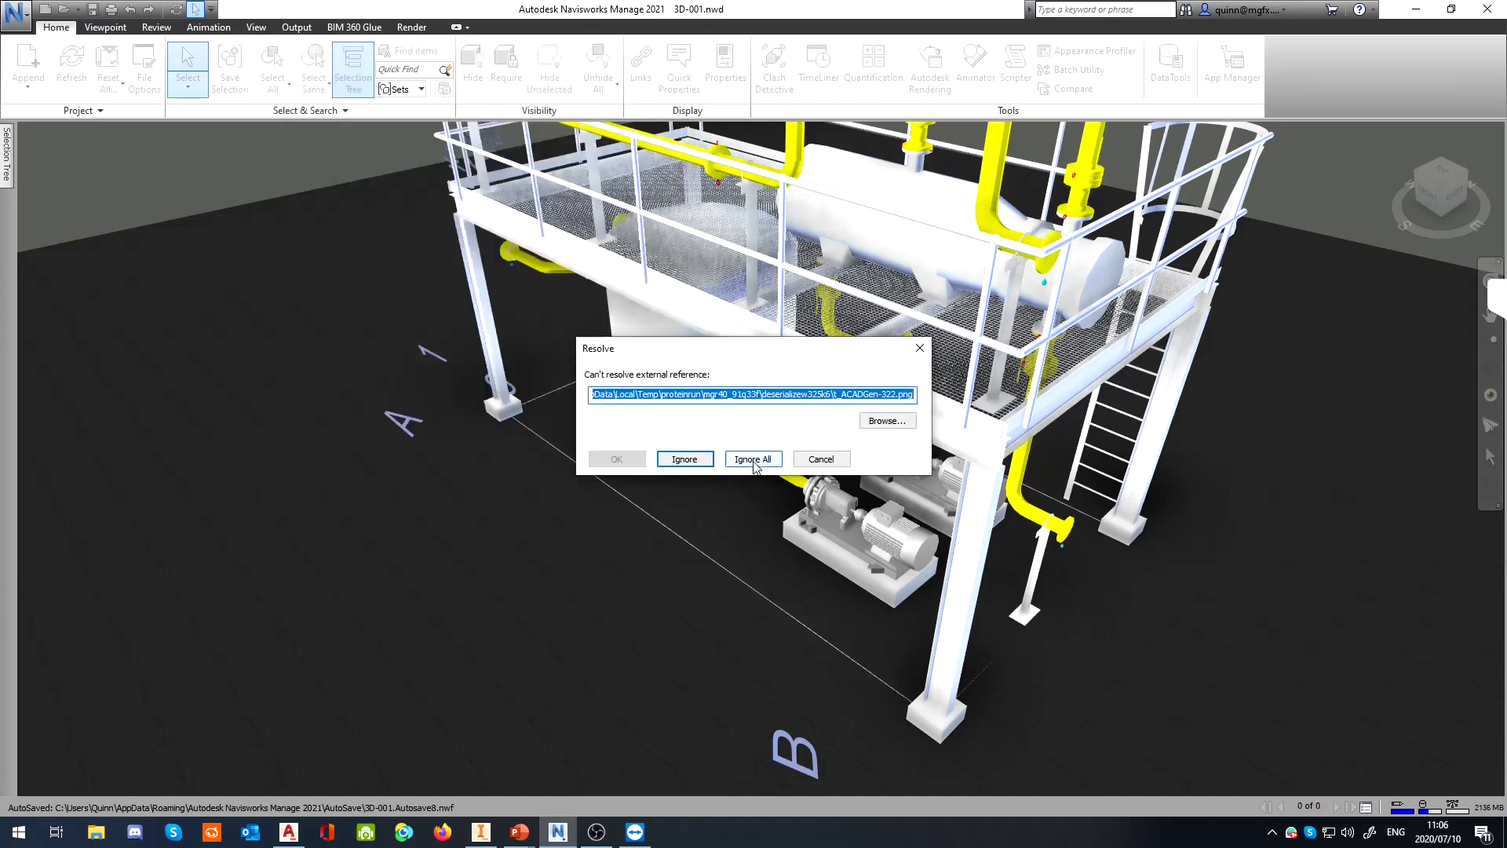
pyautogui.click(753, 461)
pyautogui.scroll(-8, 772, 398)
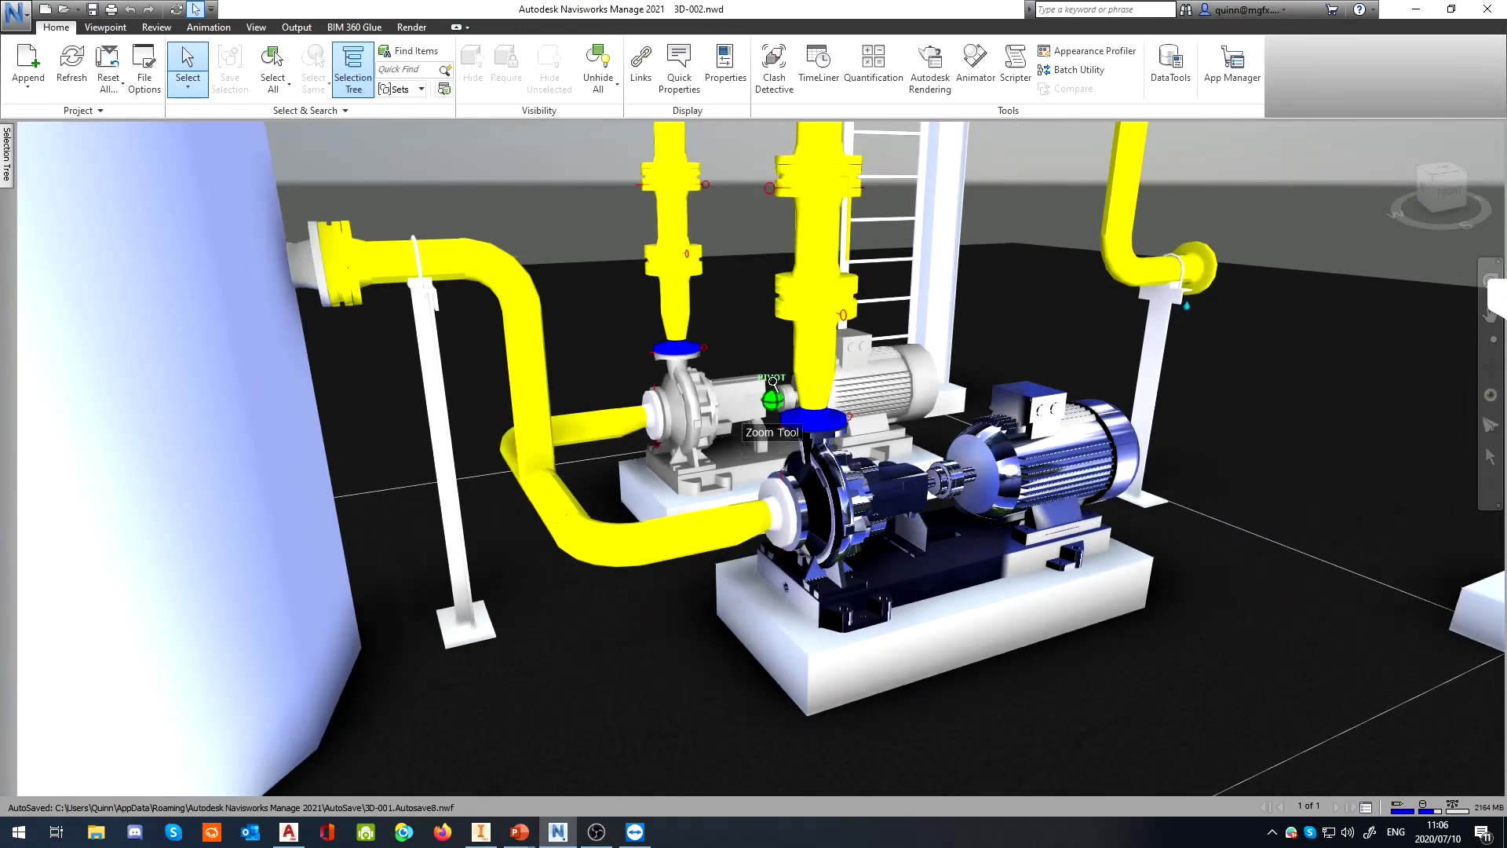
pyautogui.keyDown('shift'); pyautogui.moveTo(772, 399); pyautogui.dragTo(632, 333, button='middle'); pyautogui.keyUp('shift')
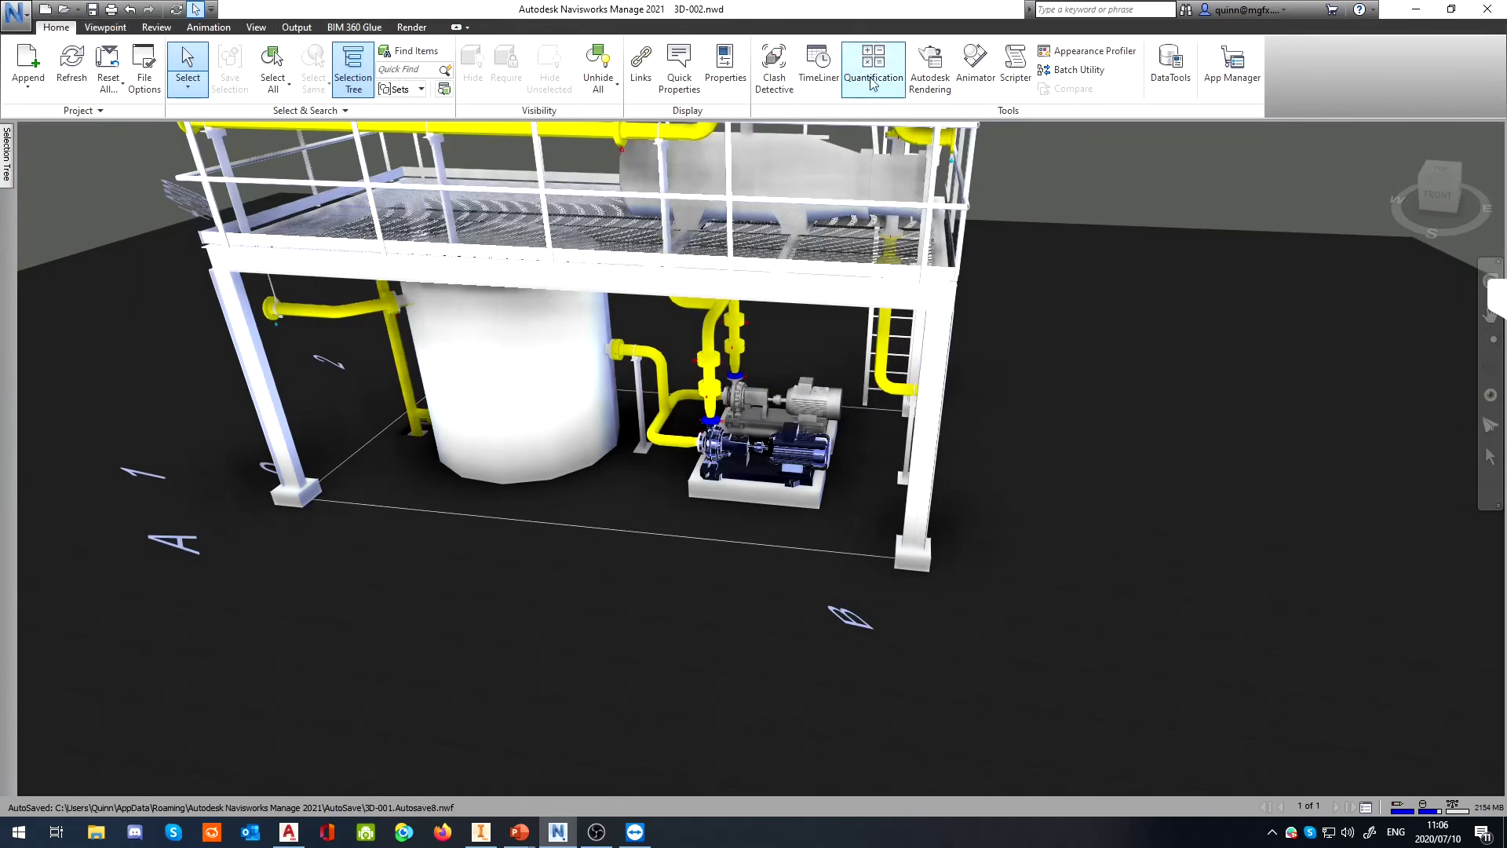
# Show the TimeLiner, open the Navisworks file set 3D-001.nwf and enlarge the TimeLiner to reveal the full task list
pyautogui.click(818, 67)
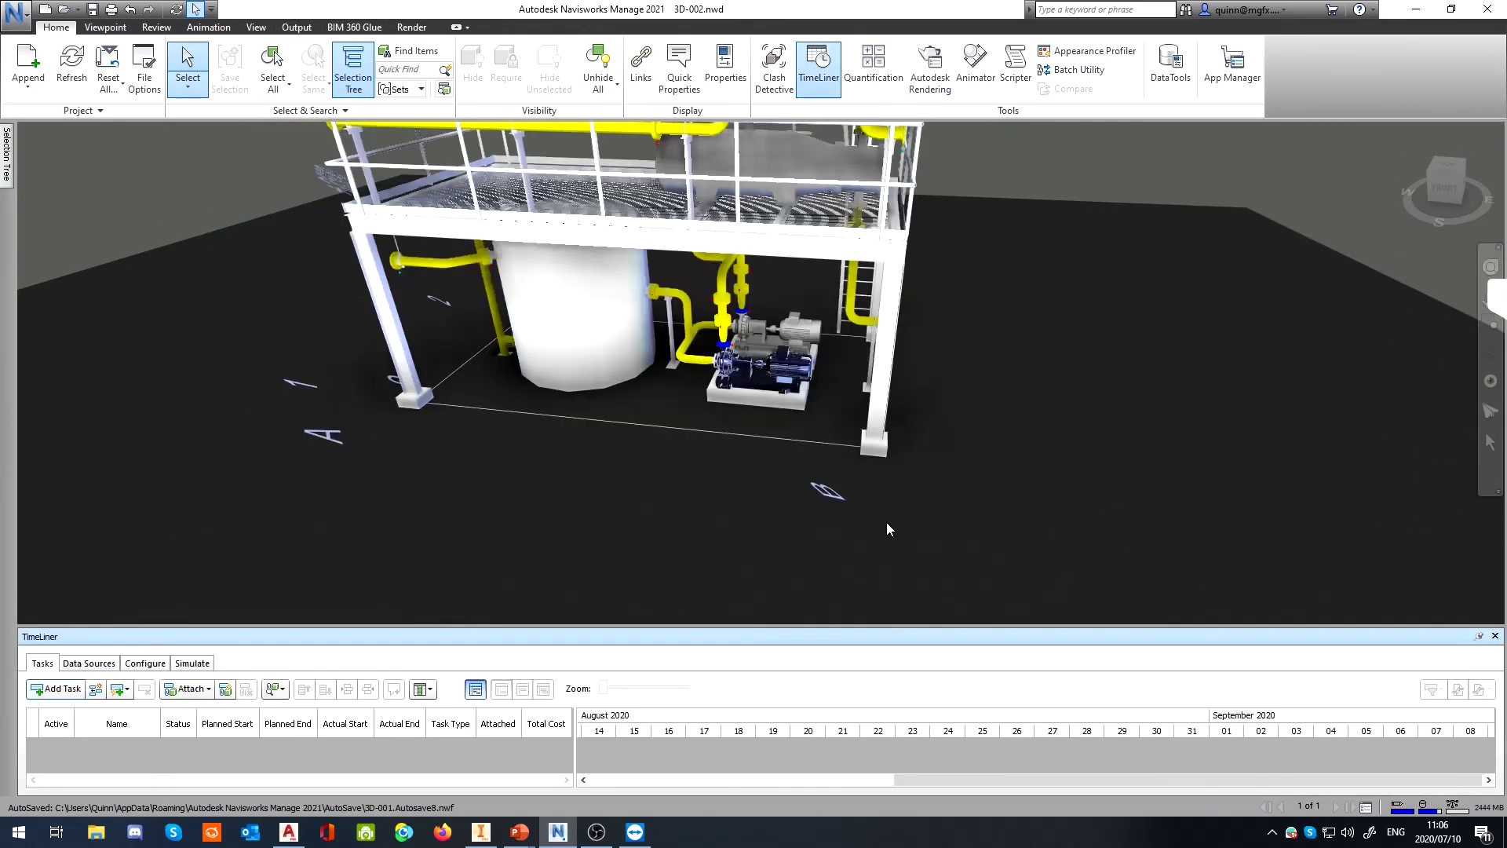
pyautogui.click(62, 8)
pyautogui.click(578, 444)
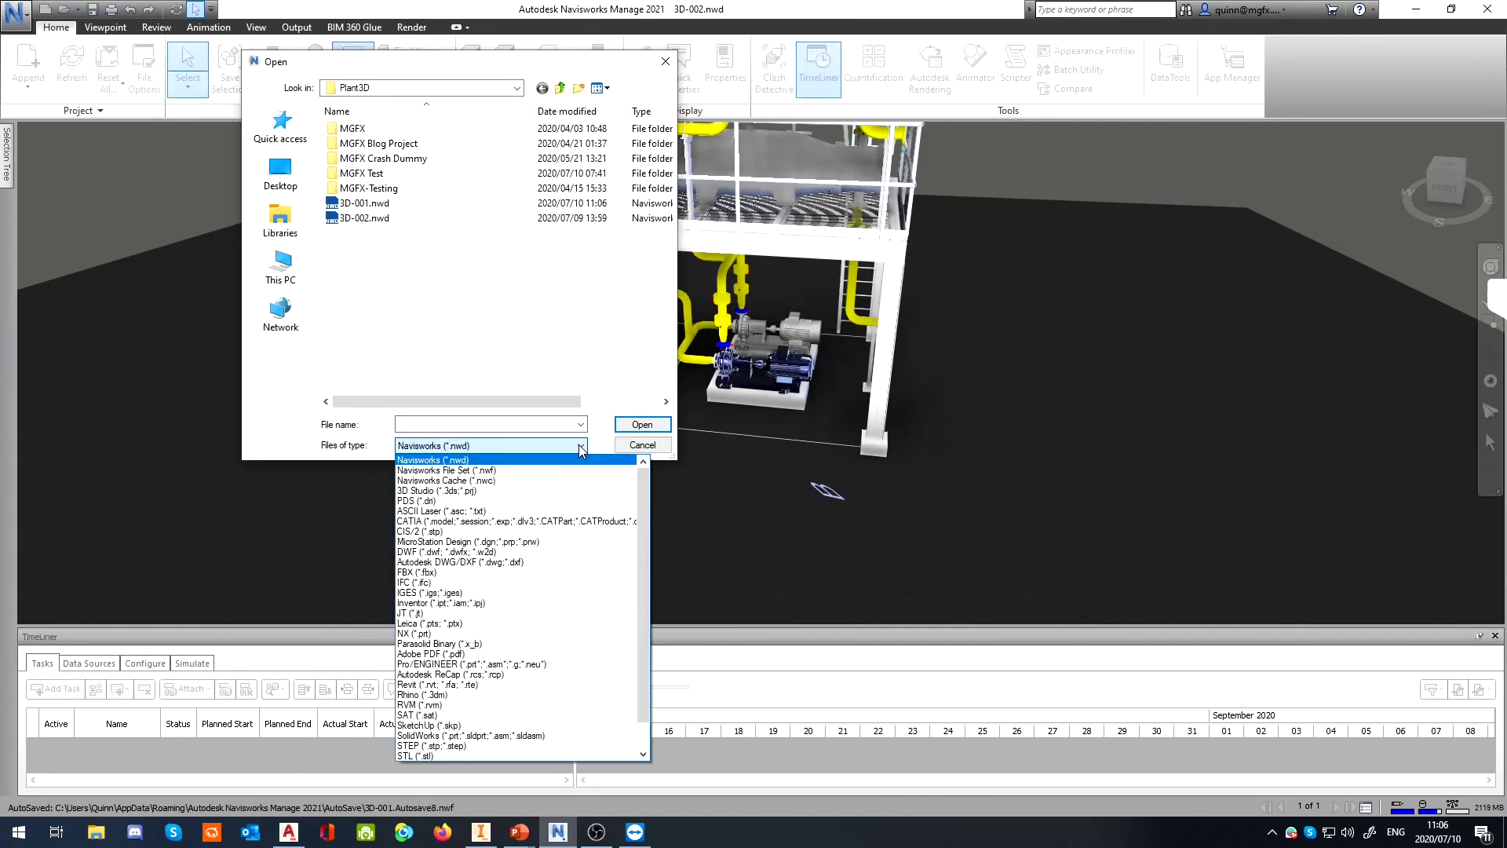
pyautogui.click(555, 468)
pyautogui.doubleClick(402, 204)
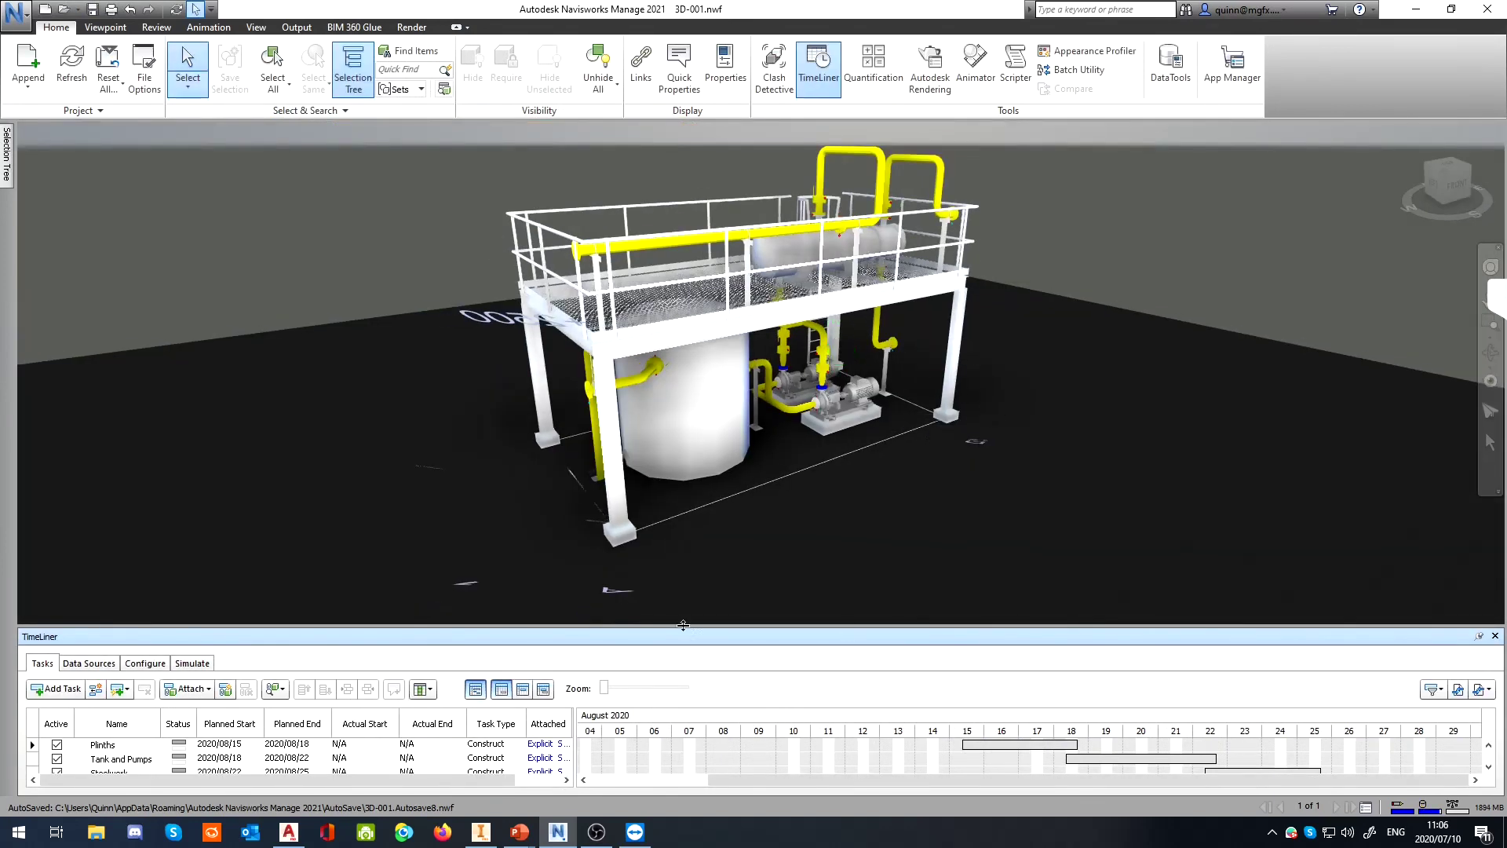
pyautogui.moveTo(677, 625); pyautogui.dragTo(679, 493)
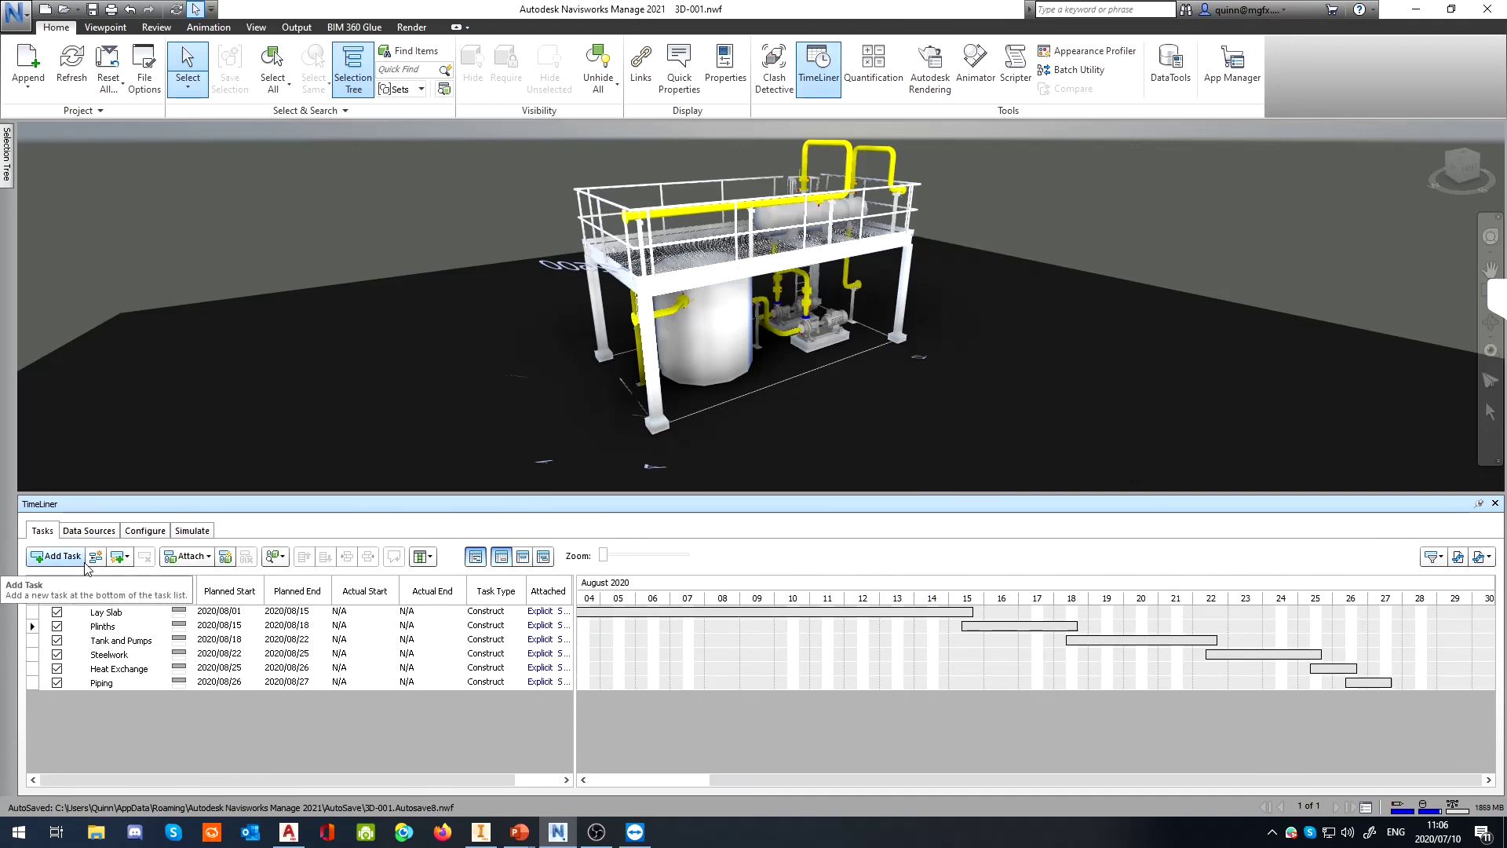
# Add a new task to the schedule with planned start, planned end and actual start set to 2020/07/10
pyautogui.click(114, 615)
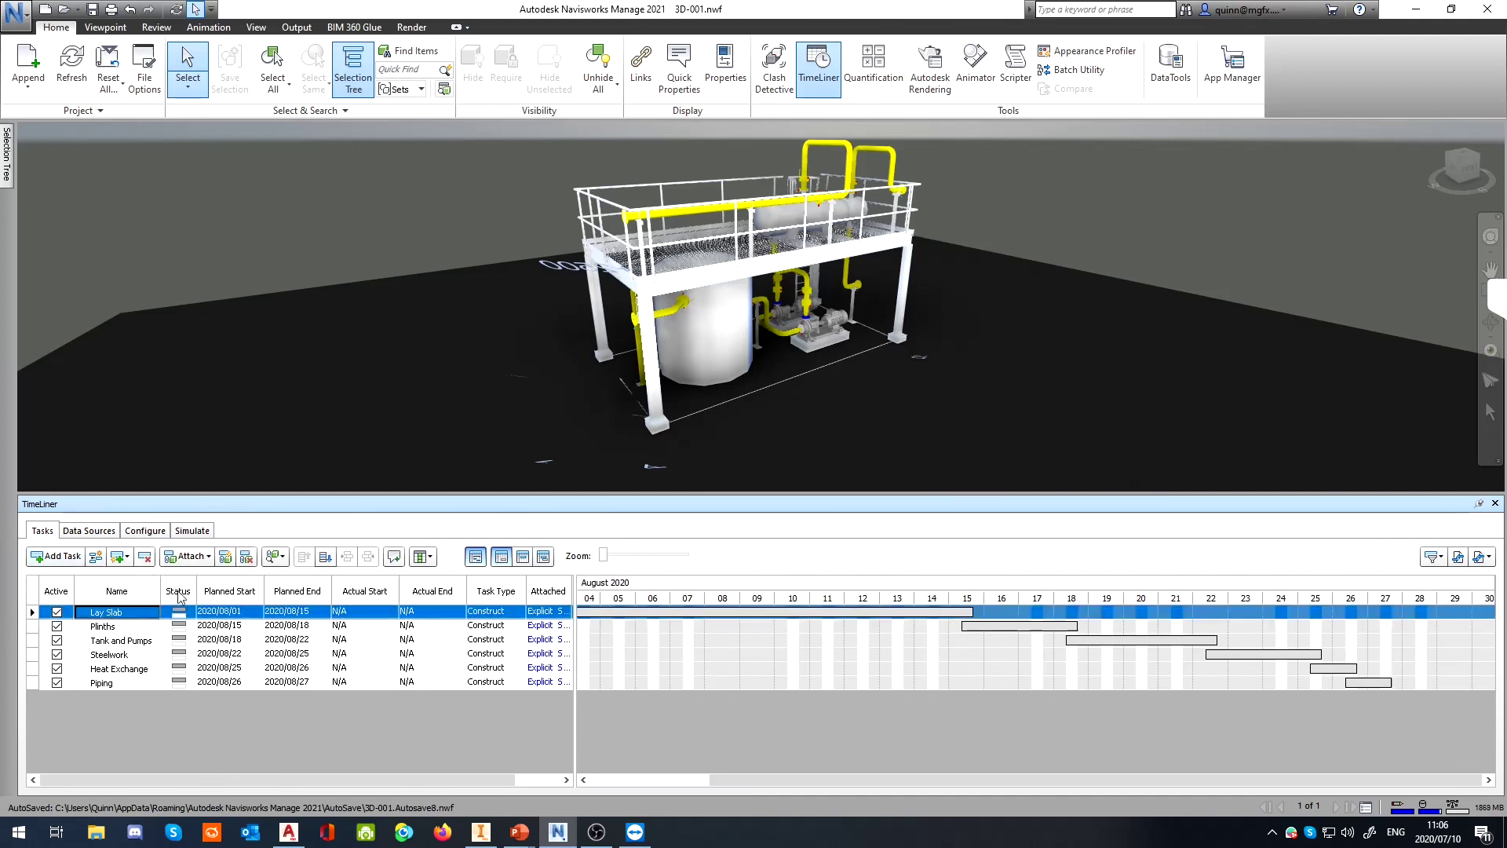
pyautogui.click(265, 274)
pyautogui.click(55, 556)
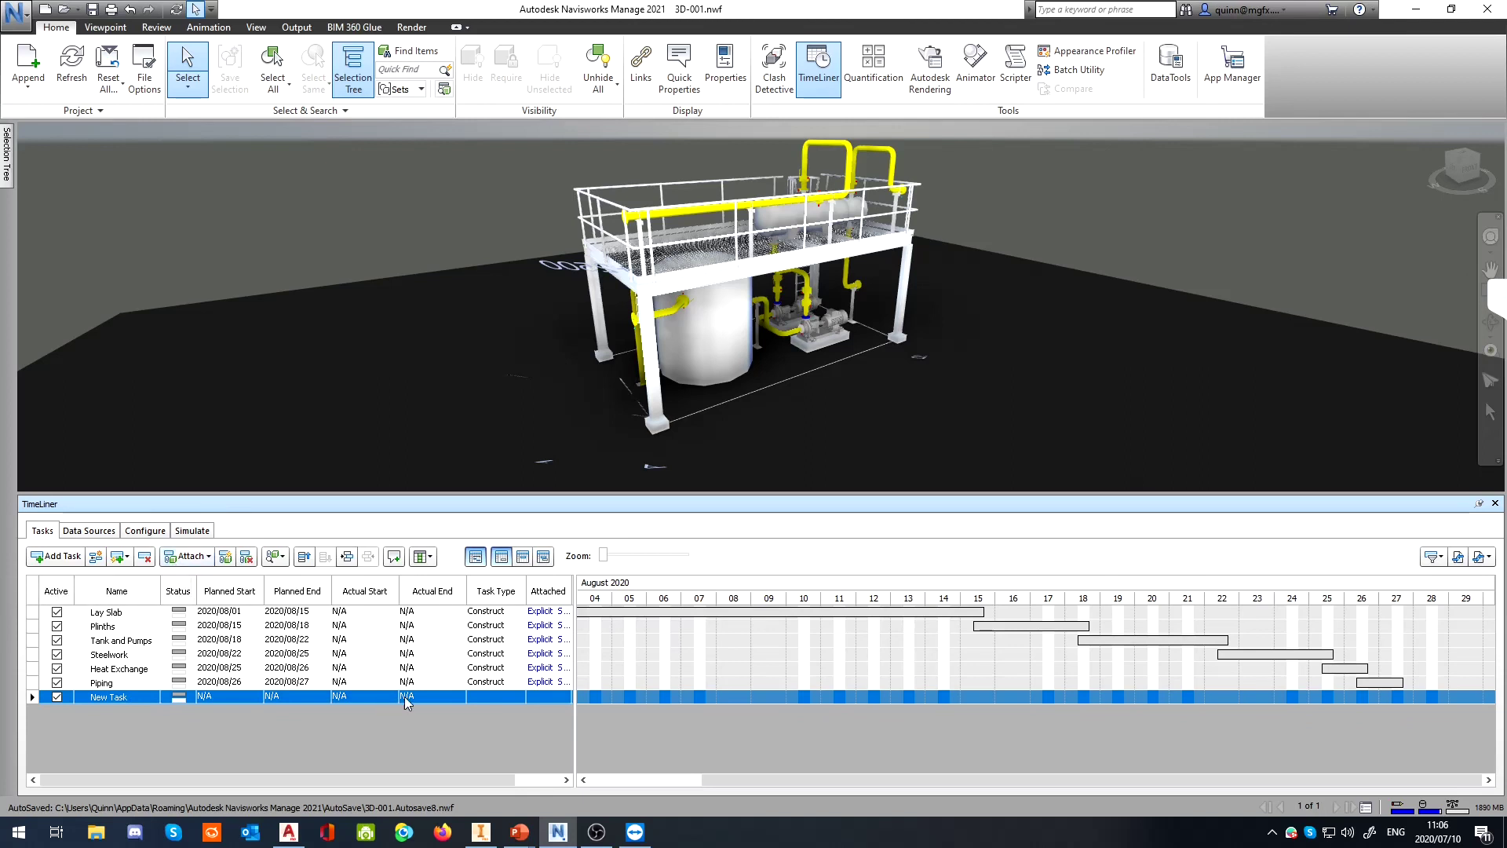
pyautogui.click(314, 699)
pyautogui.click(242, 699)
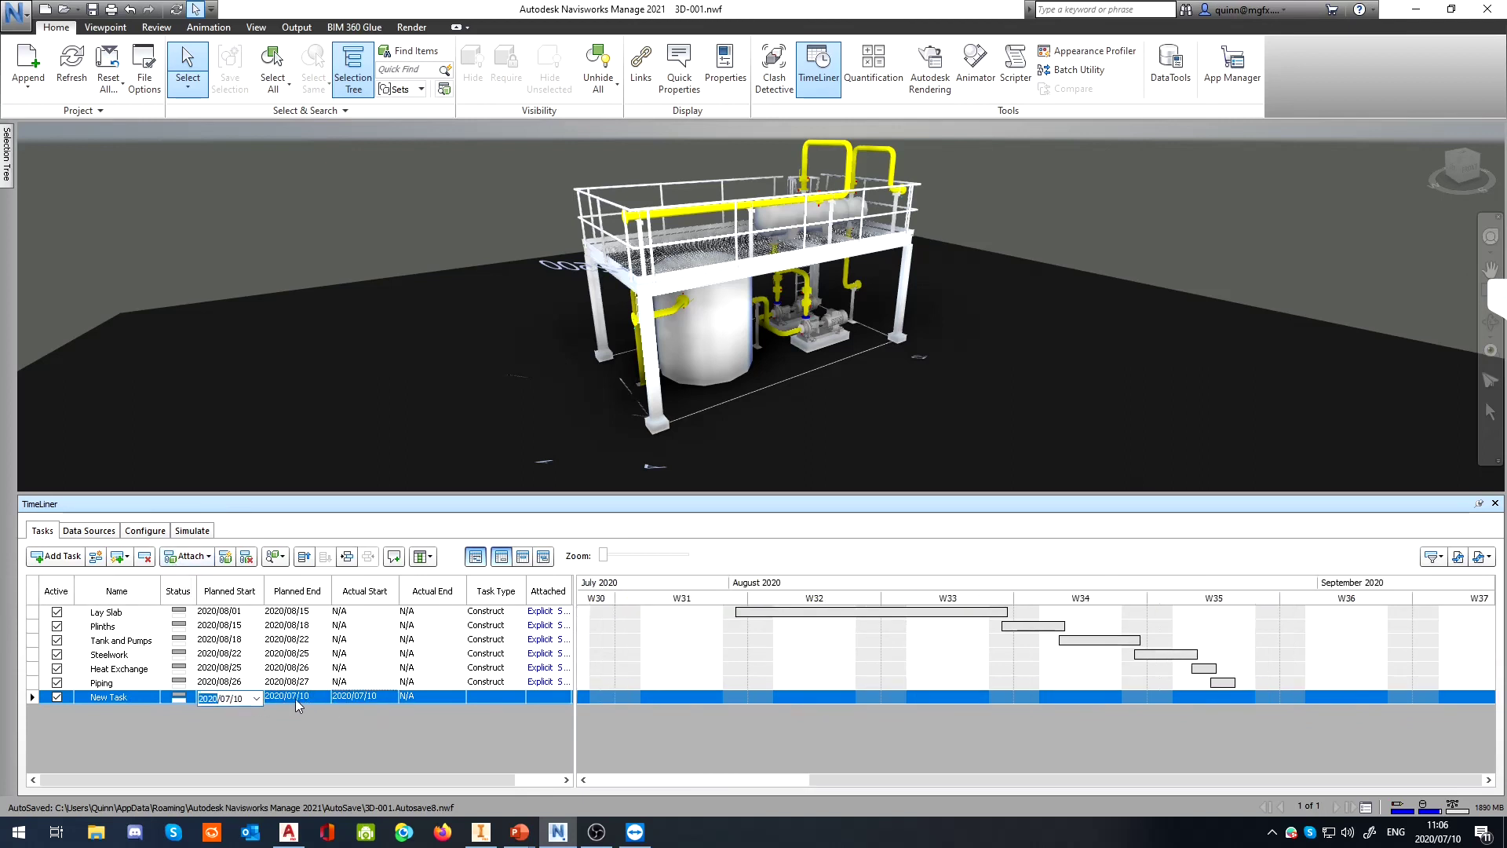
pyautogui.click(324, 699)
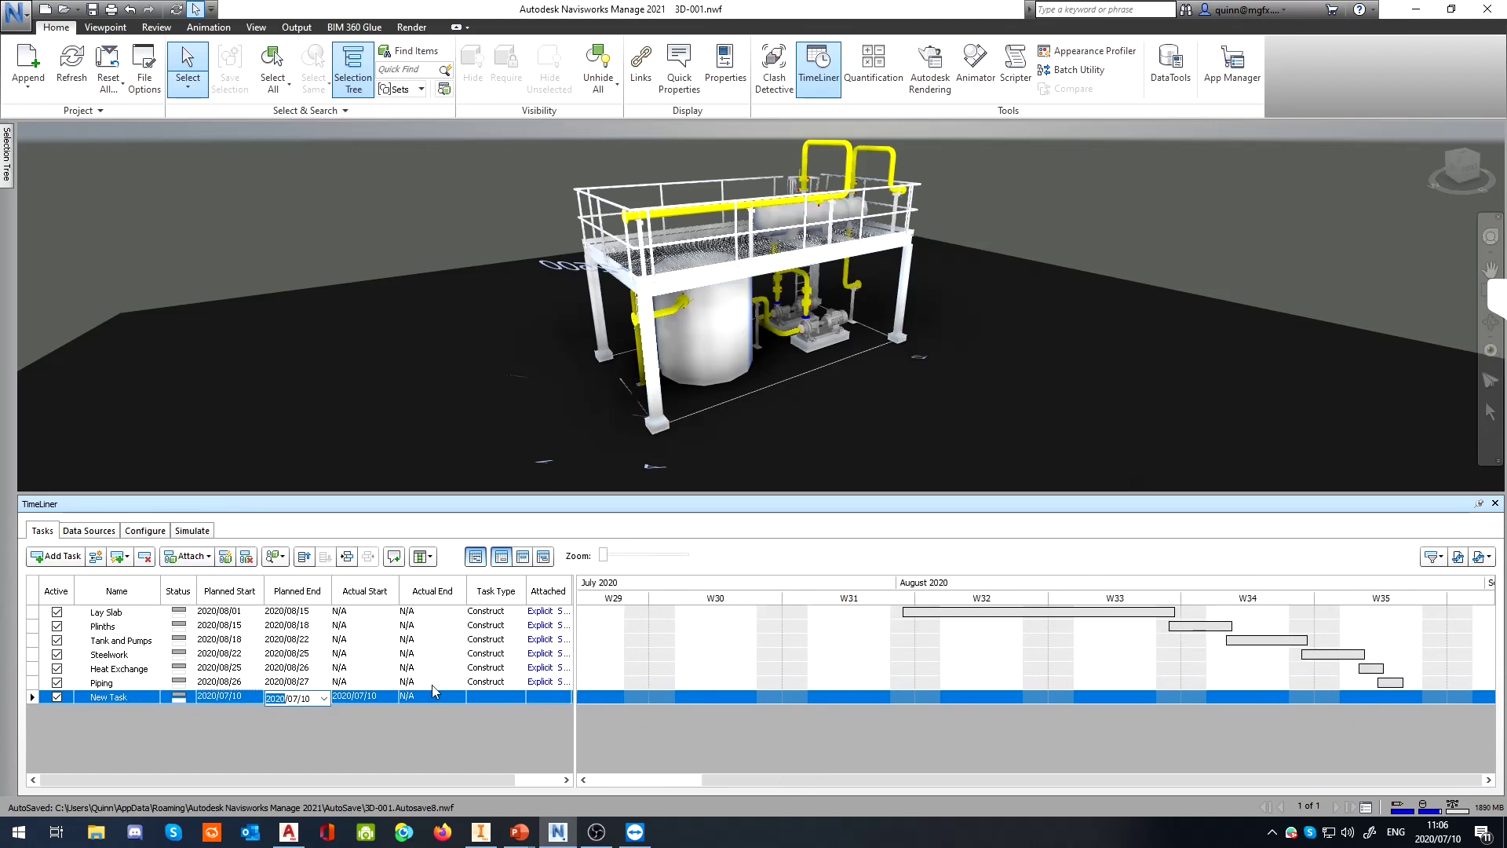
pyautogui.rightClick(112, 699)
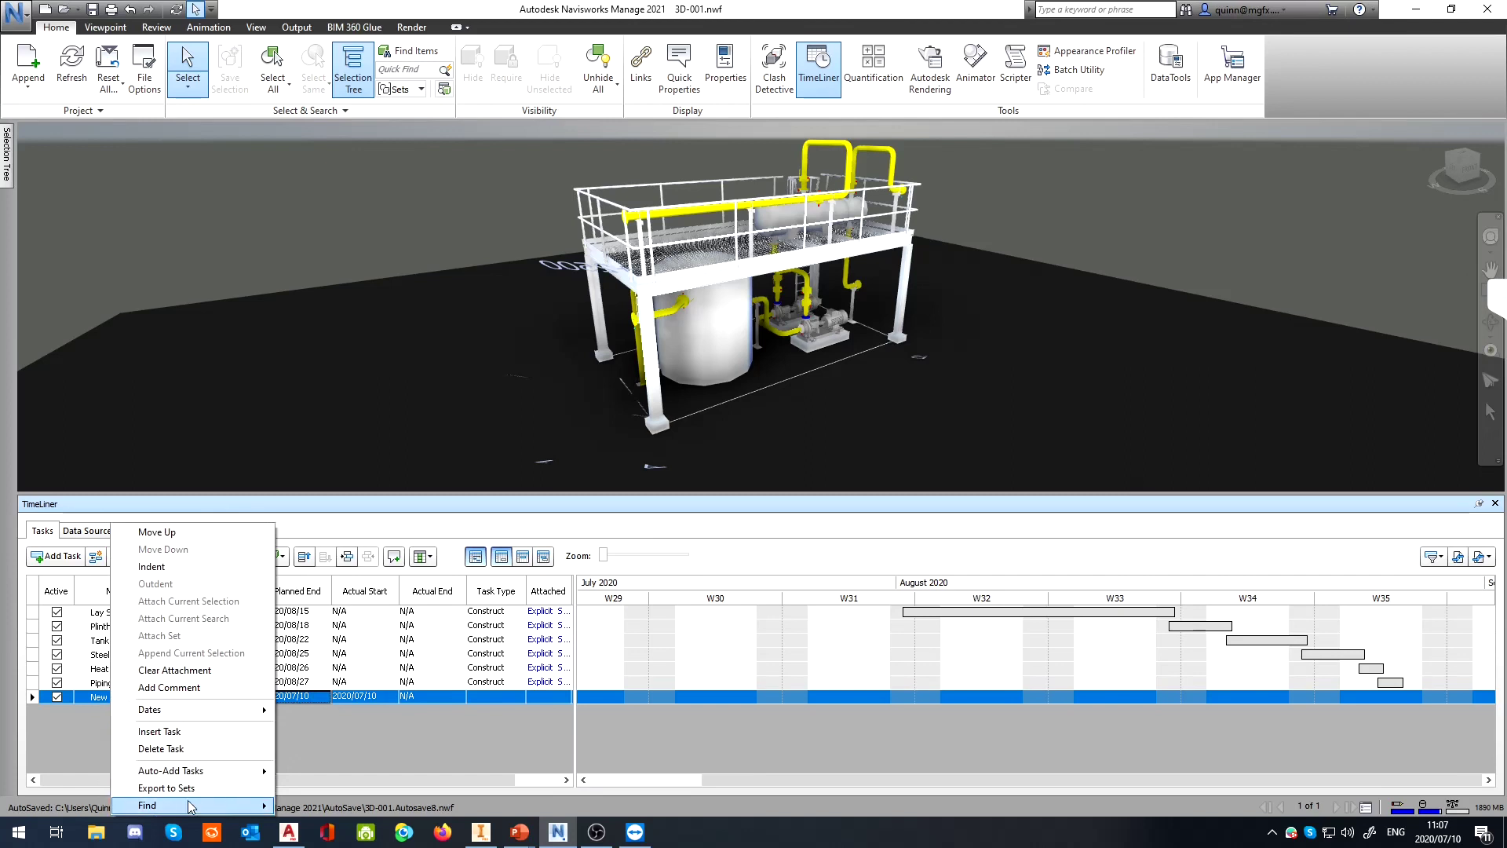
pyautogui.moveTo(208, 709)
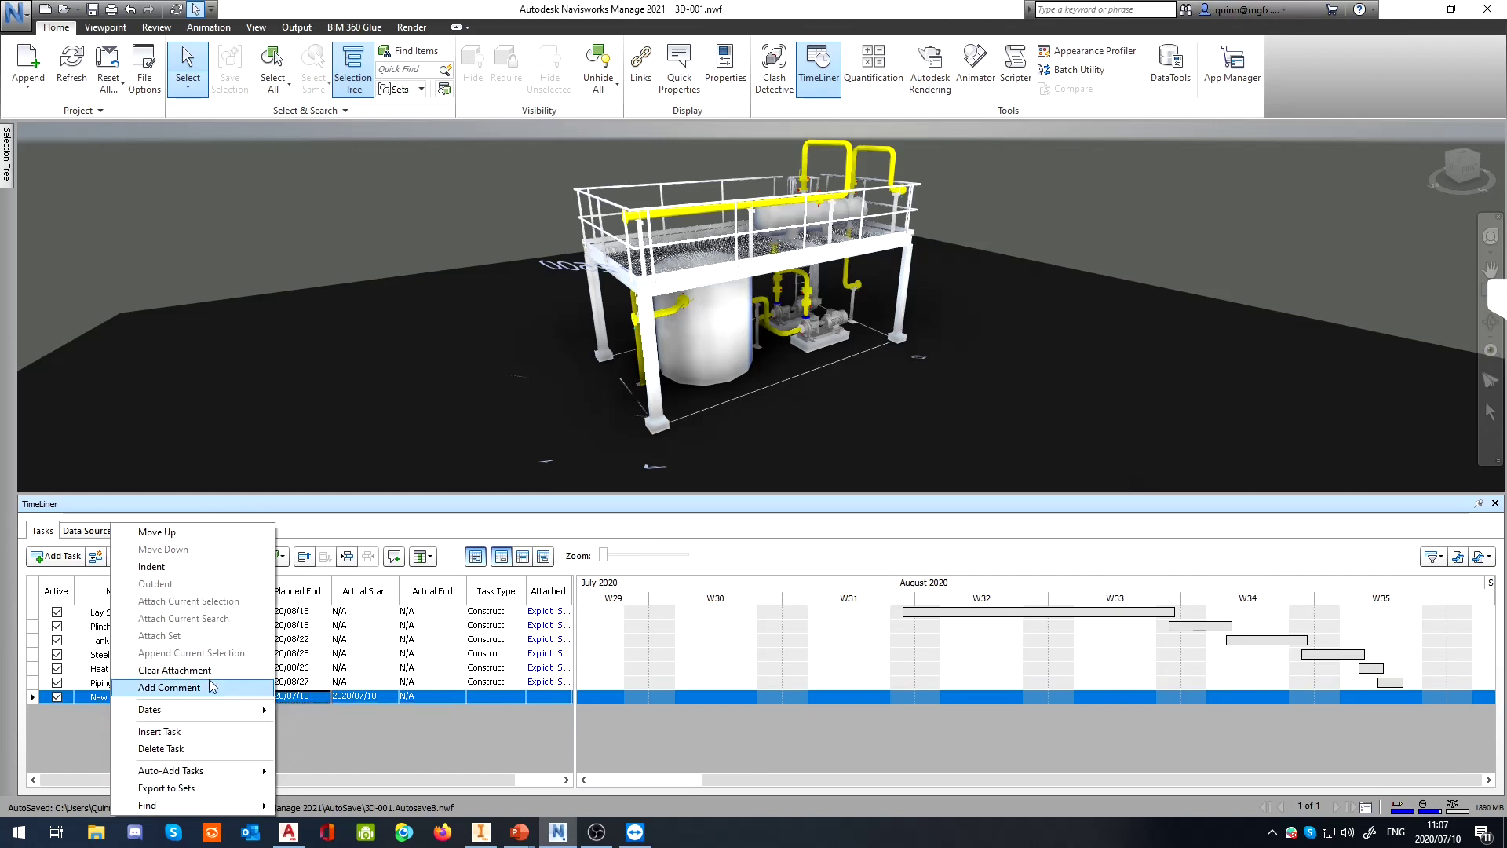
pyautogui.click(72, 742)
# Select the Lay Slab task, check the start of the schedule simulation and return to the task list
pyautogui.click(145, 617)
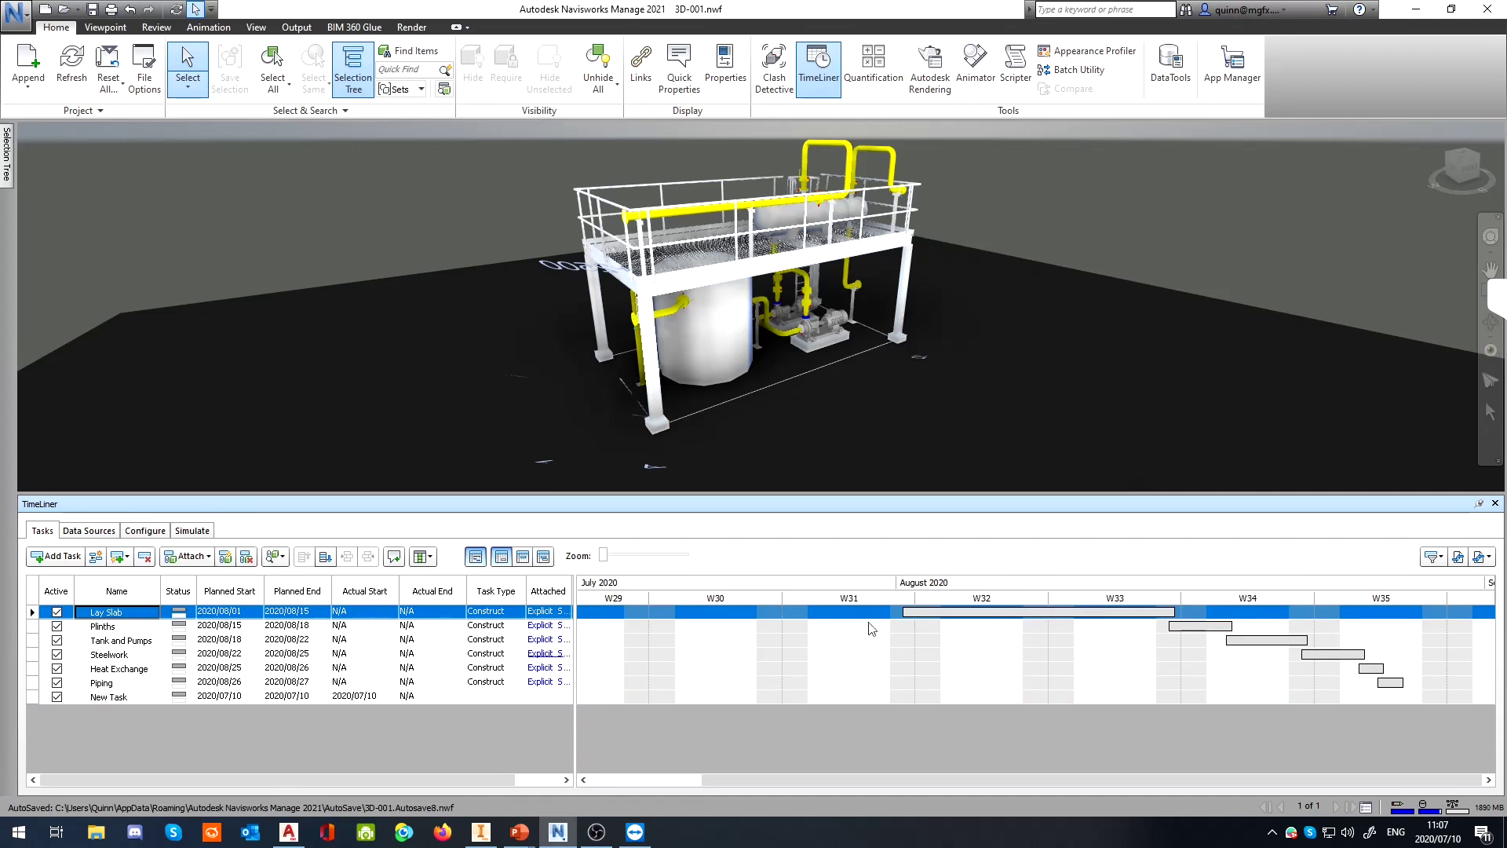
pyautogui.click(192, 530)
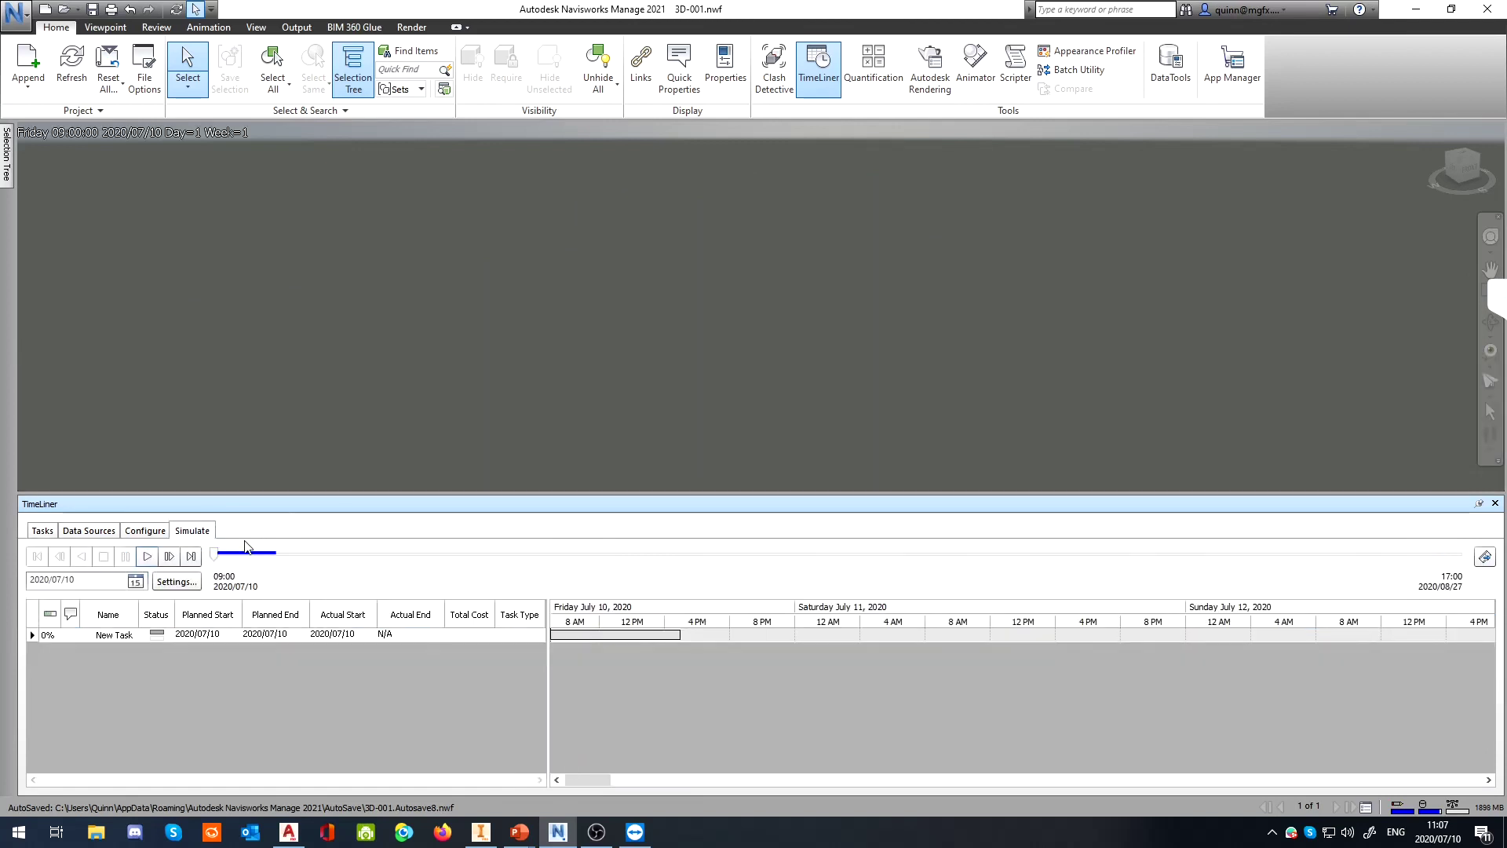
pyautogui.click(644, 695)
pyautogui.click(69, 533)
pyautogui.click(44, 532)
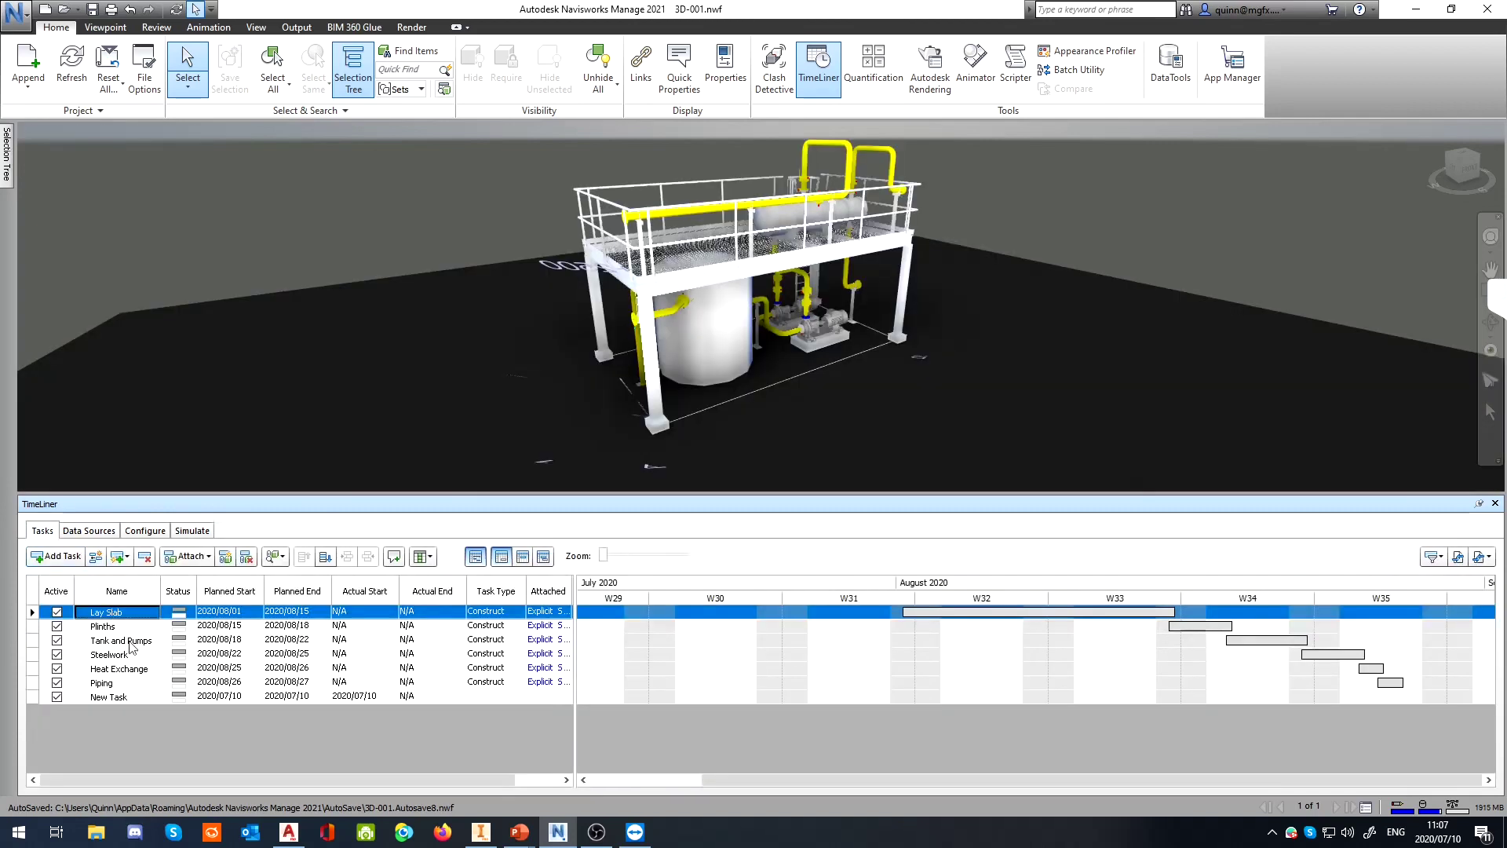
# Delete the newly added task from the schedule and select the Lay Slab task
pyautogui.click(111, 697)
pyautogui.rightClick(112, 698)
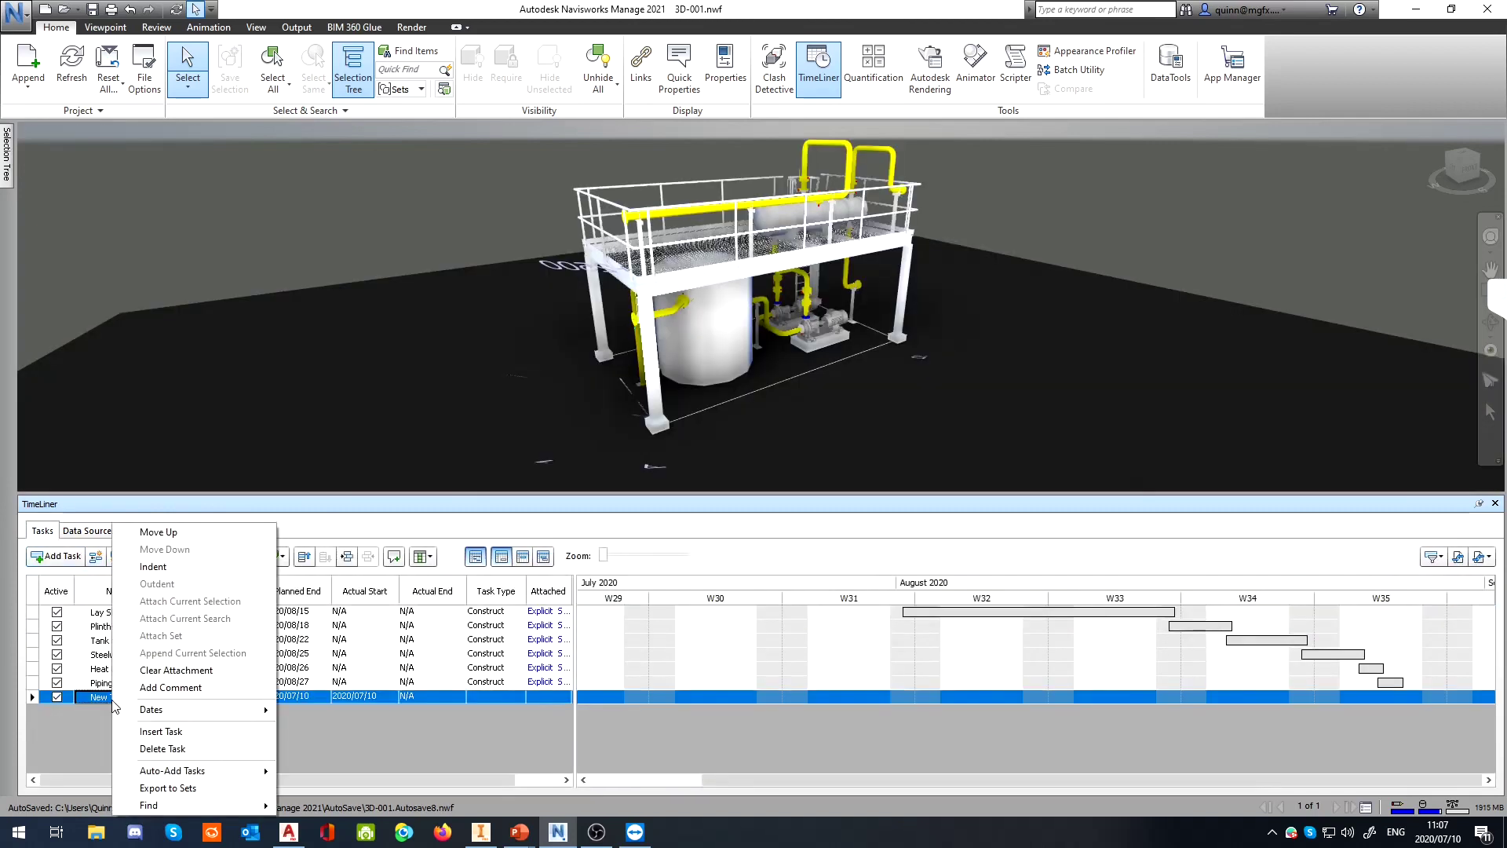
pyautogui.click(222, 749)
pyautogui.click(161, 615)
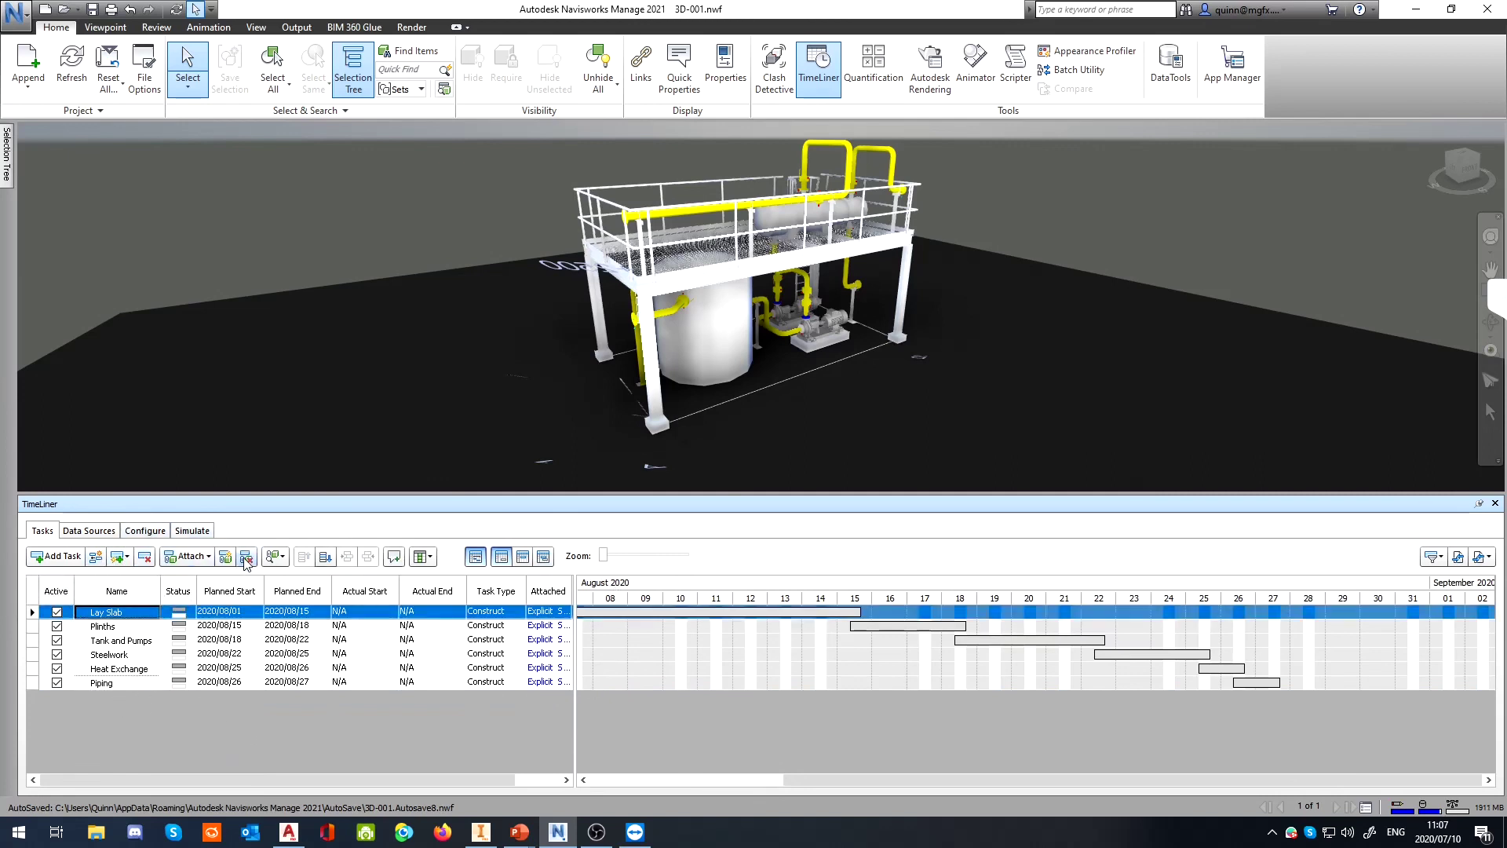
# Play the construction simulation, skip ahead to 2020/08/14, resume it and pause during the Tank and Pumps task
pyautogui.click(190, 532)
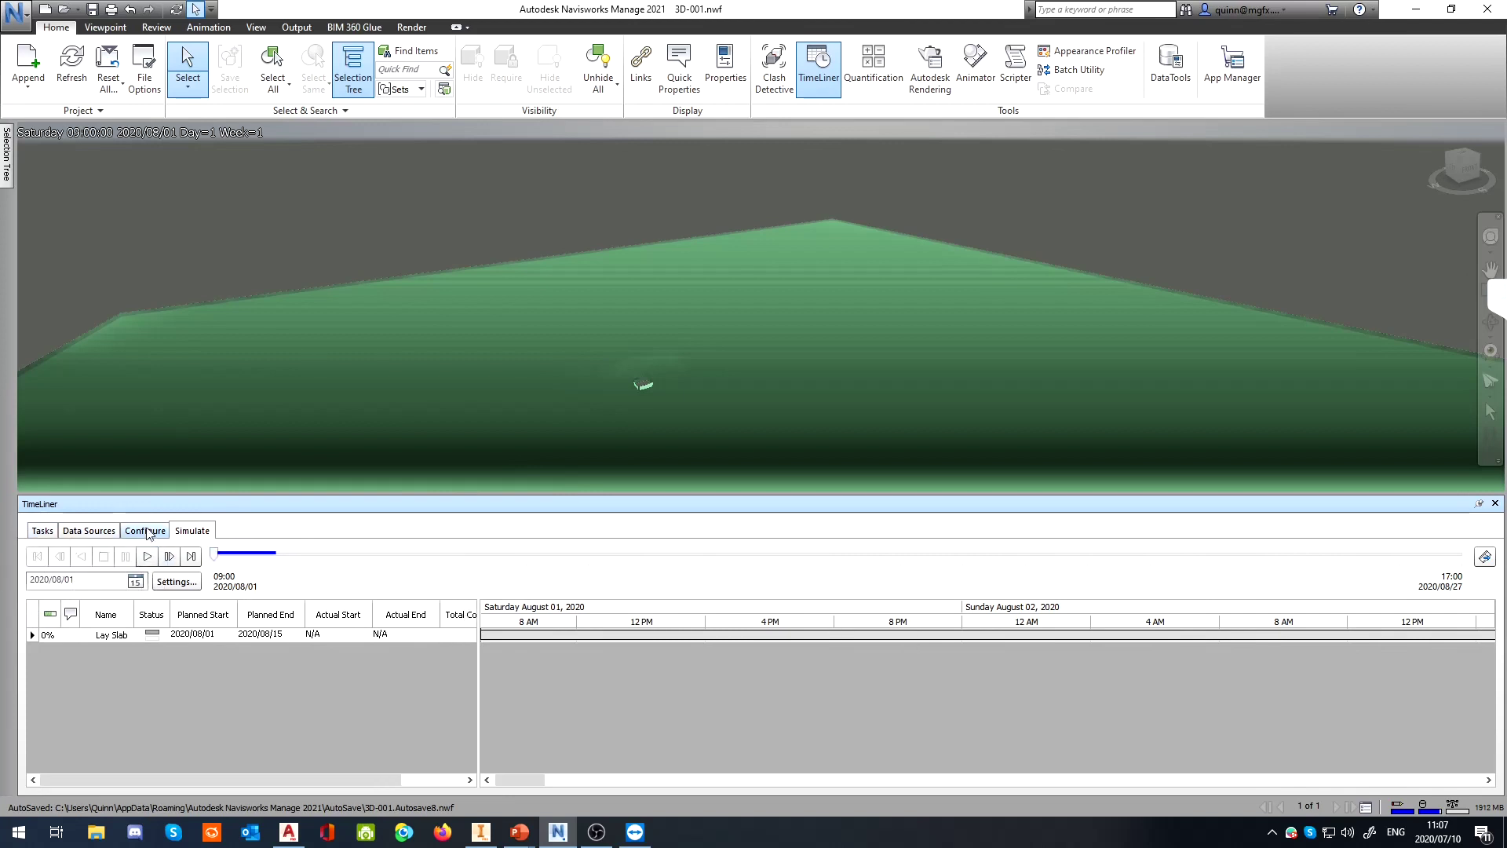
pyautogui.click(147, 556)
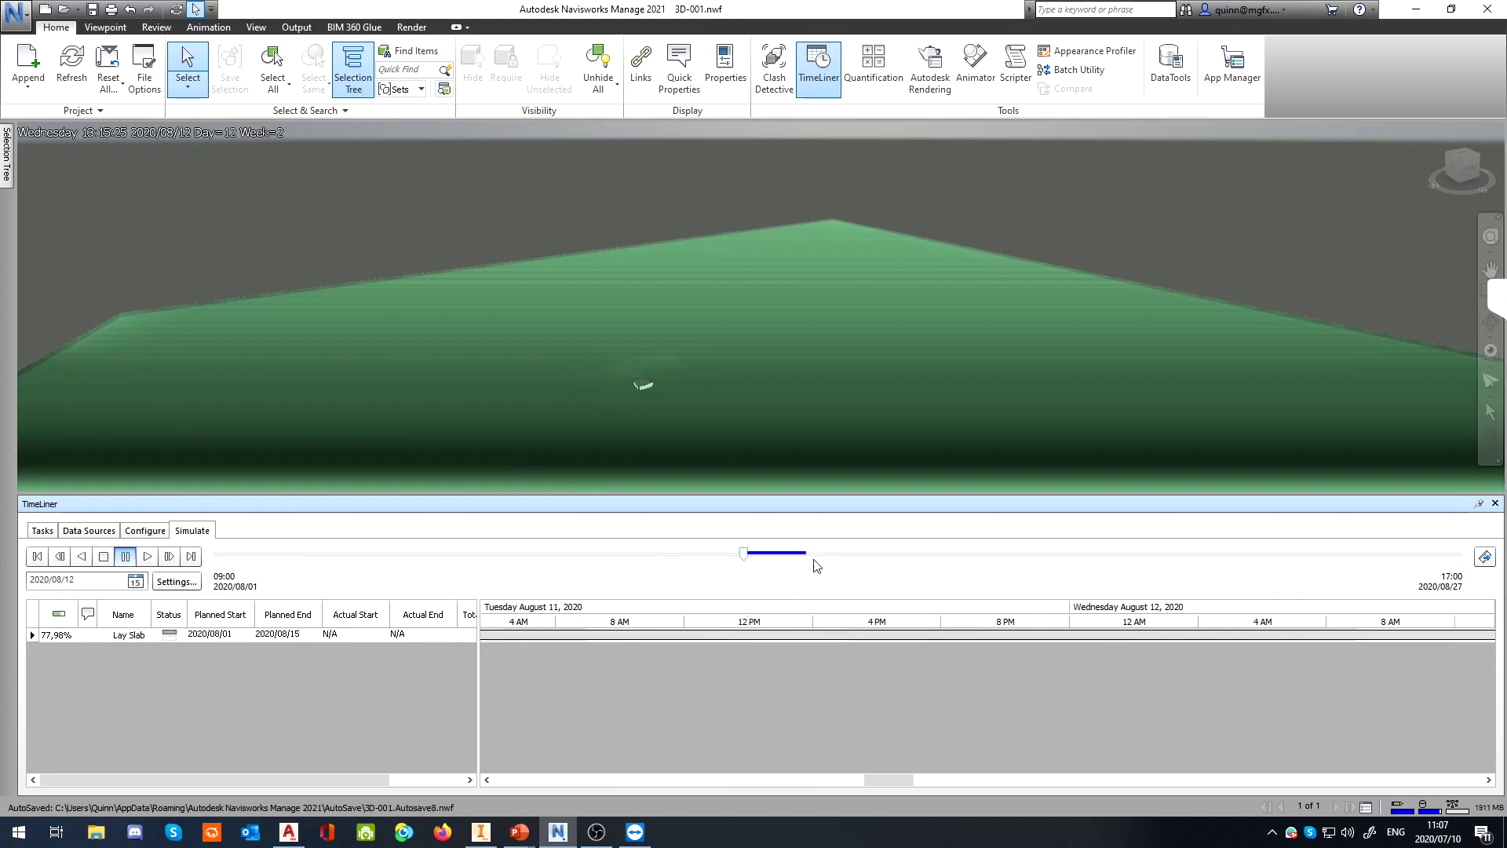
pyautogui.moveTo(749, 558); pyautogui.dragTo(871, 562)
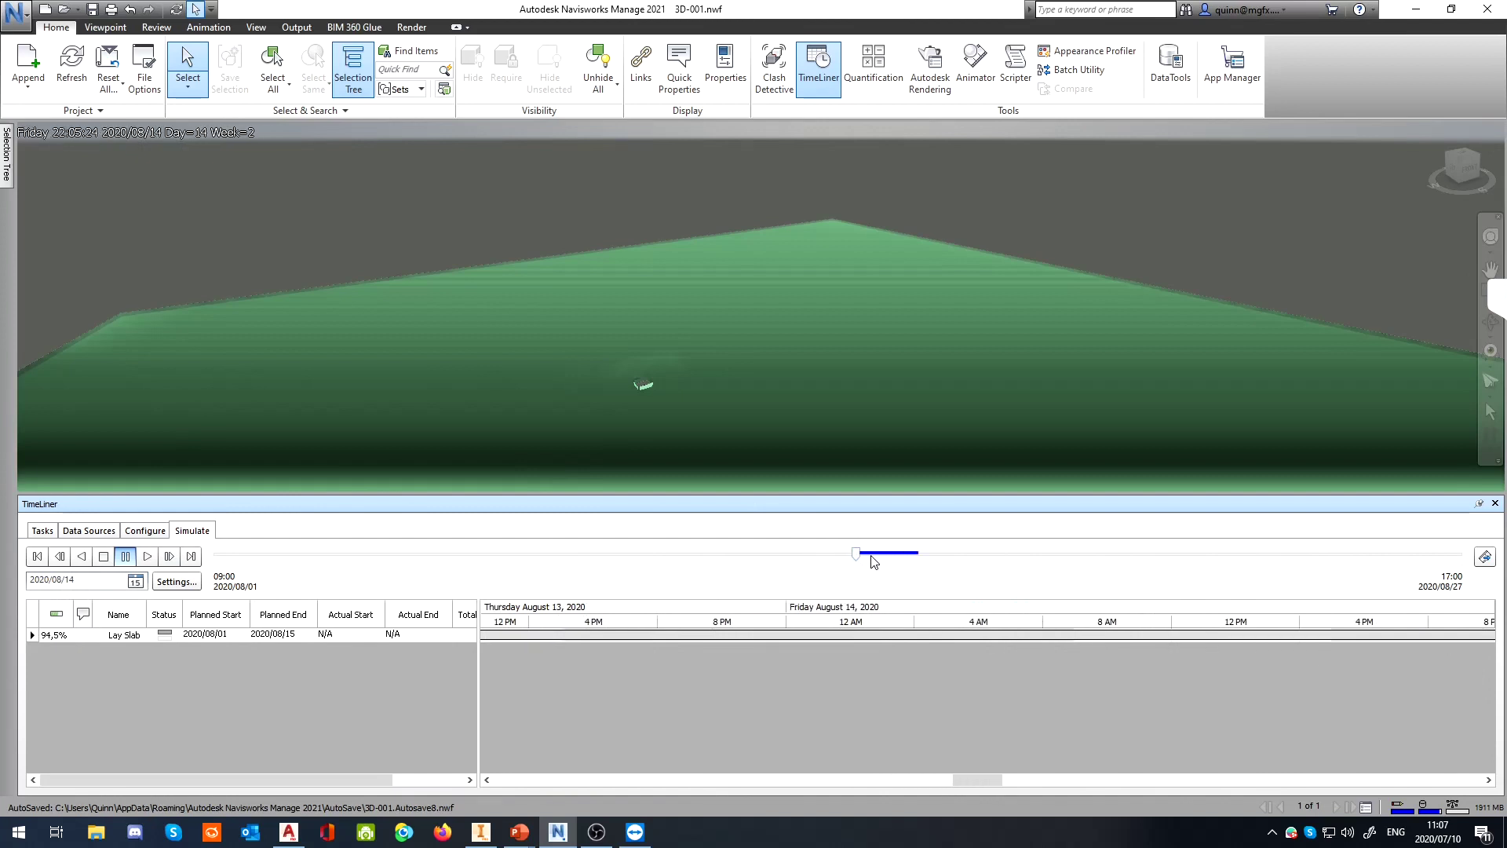
pyautogui.click(147, 556)
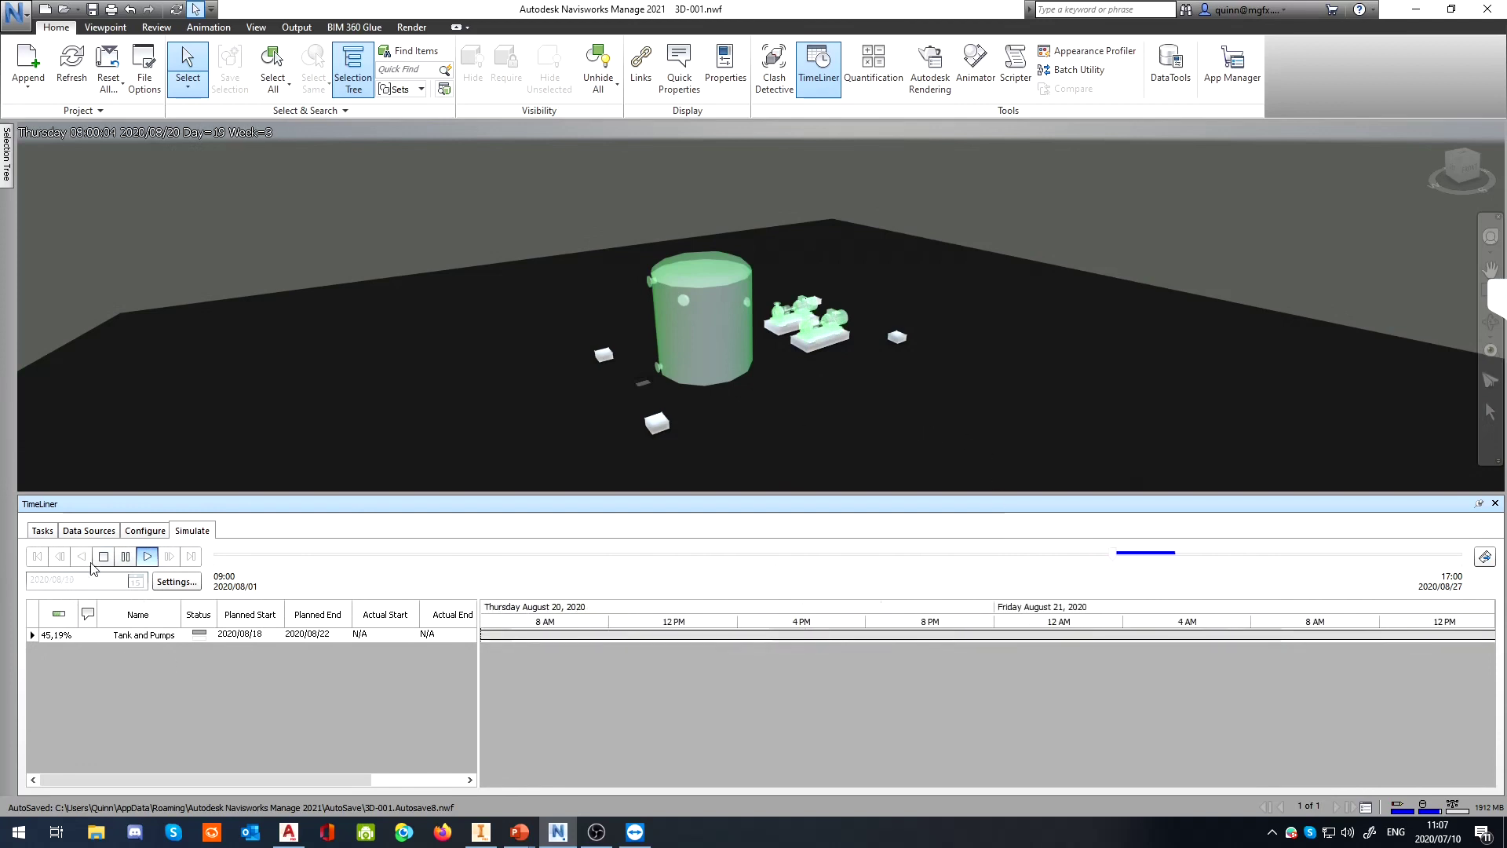
pyautogui.click(125, 558)
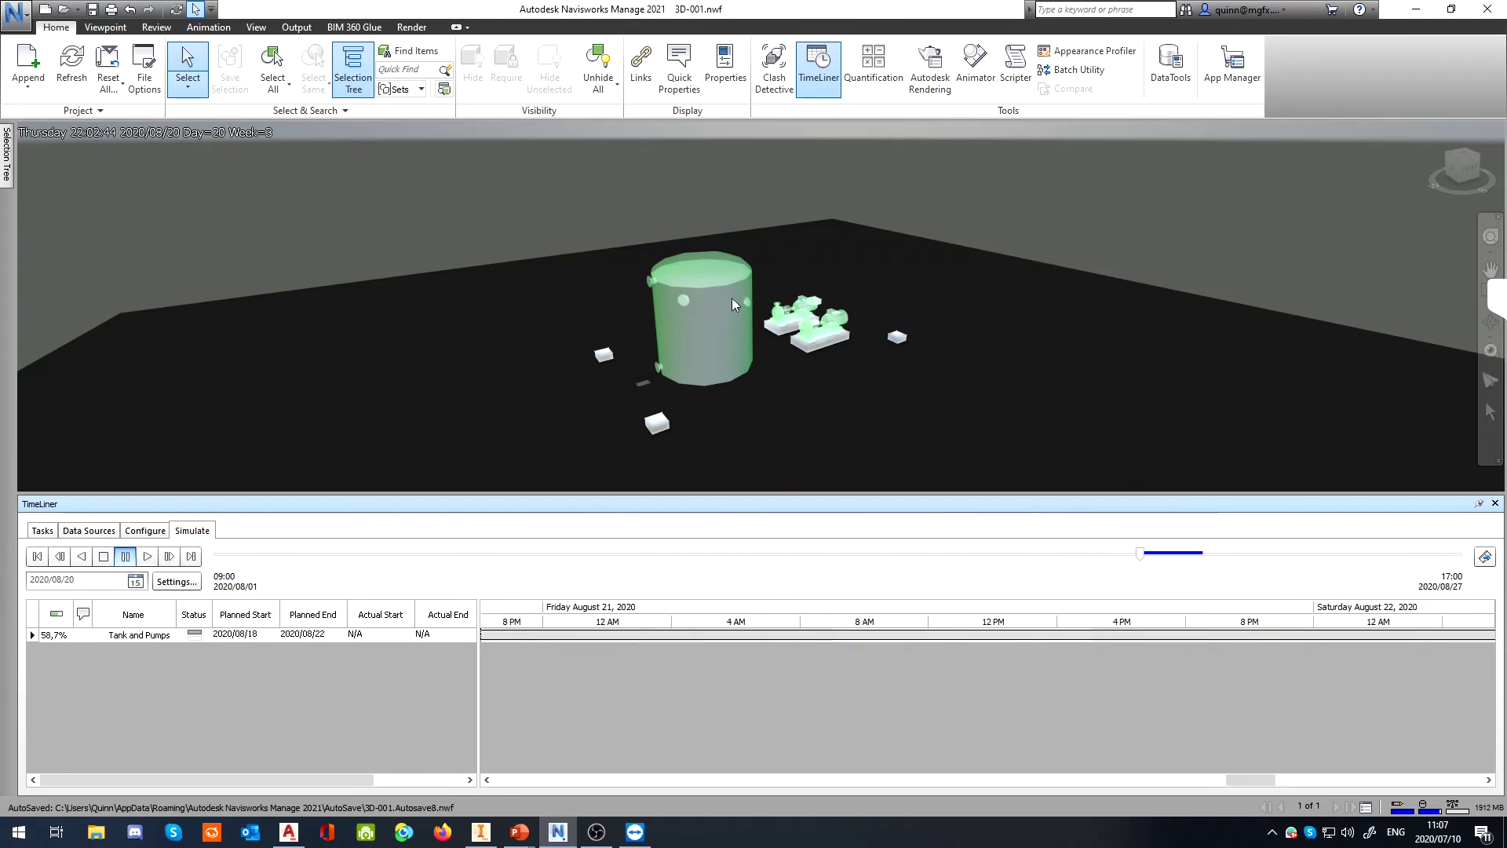
# Examine the tank and pumps up close in the paused simulation, and resume playback through the Steelwork task
pyautogui.scroll(3, 738, 308)
pyautogui.keyDown('shift'); pyautogui.moveTo(988, 406); pyautogui.dragTo(887, 414, button='middle'); pyautogui.keyUp('shift')
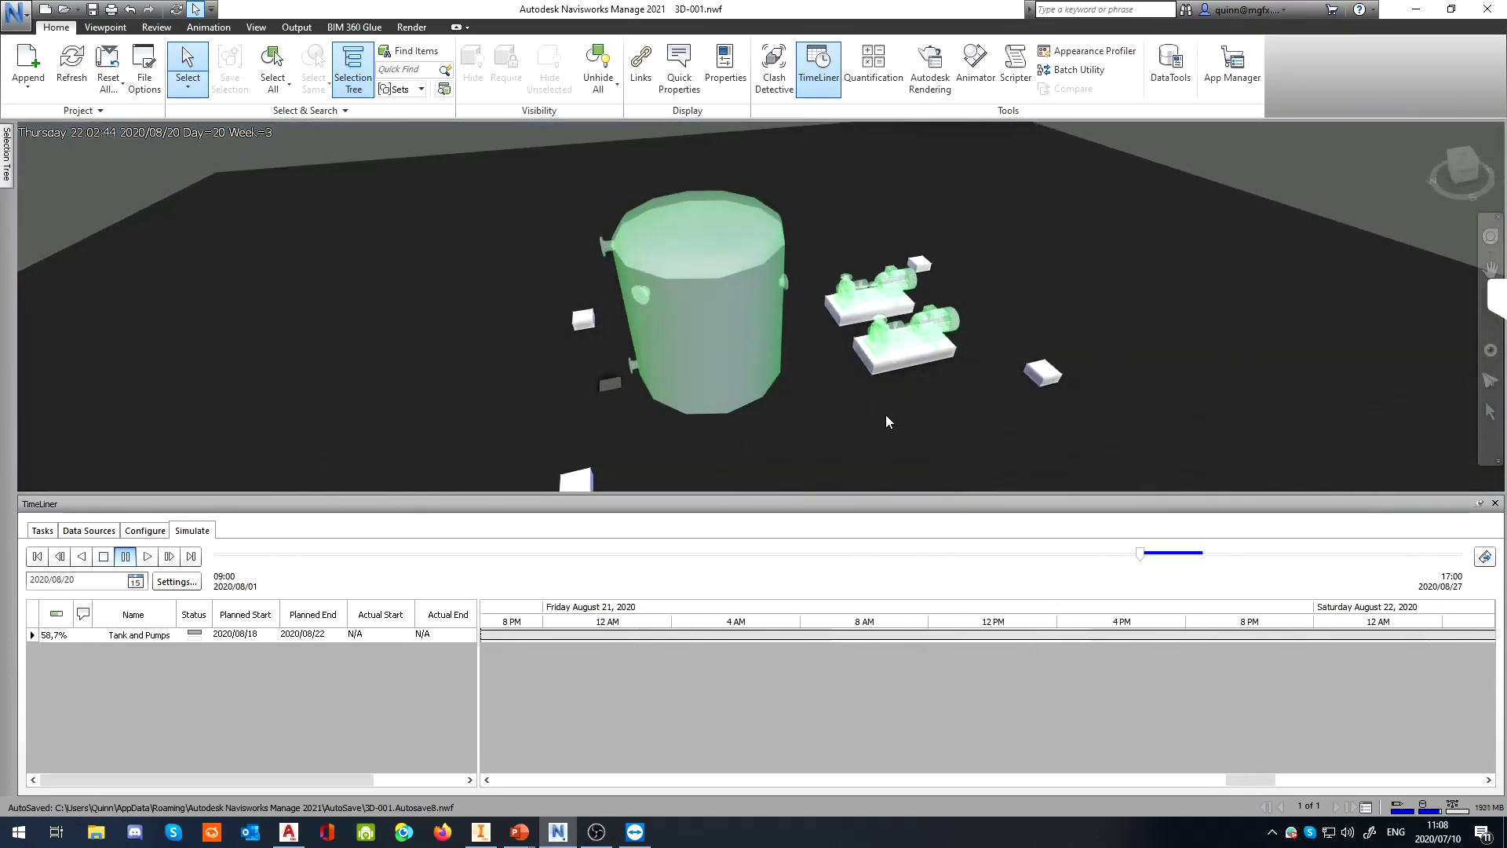
pyautogui.moveTo(735, 423); pyautogui.dragTo(761, 370, button='middle')
pyautogui.click(147, 557)
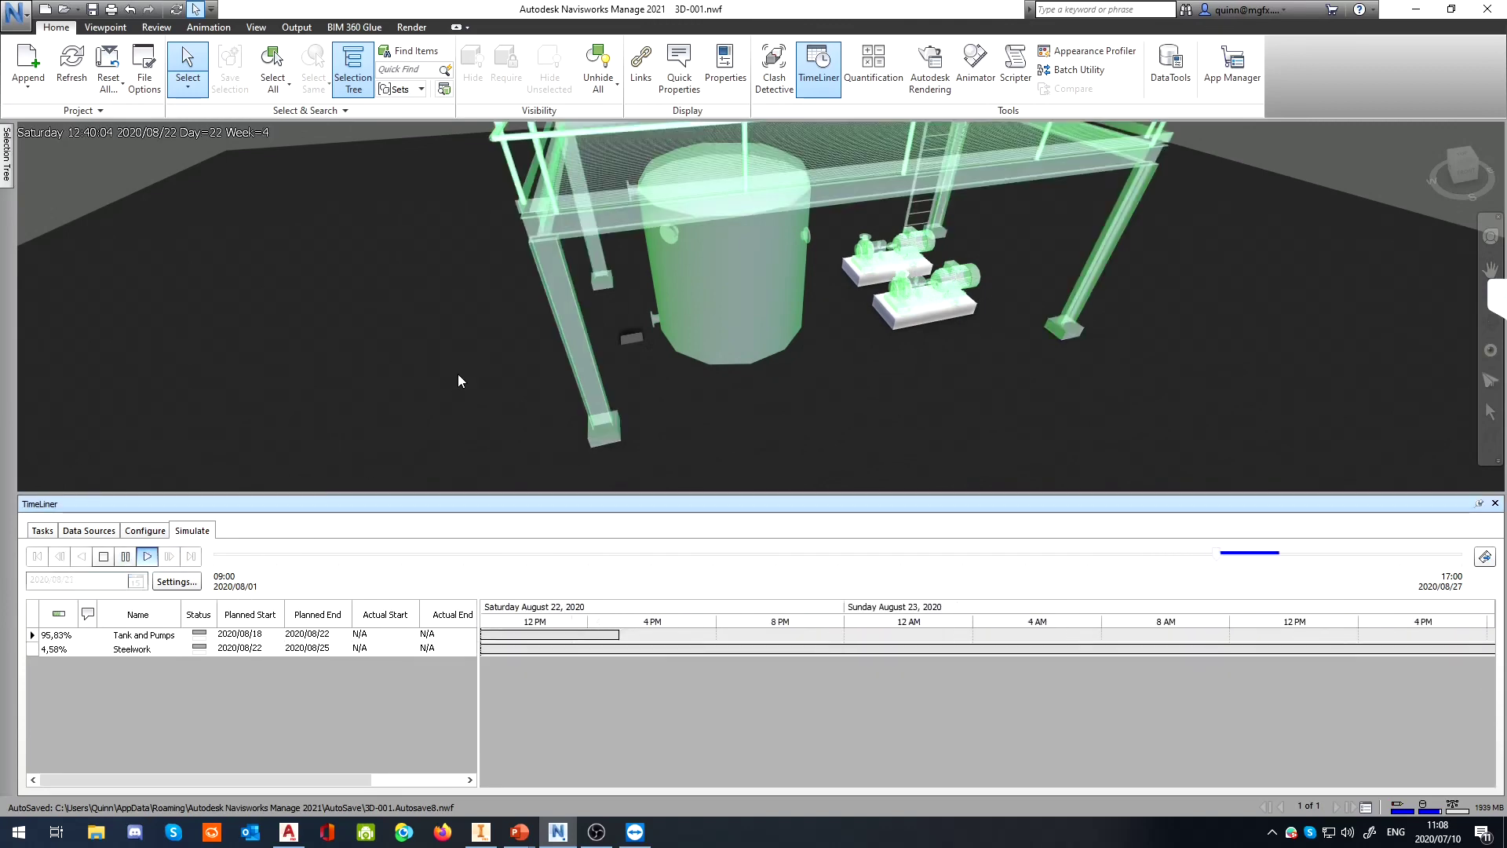
pyautogui.scroll(-3, 733, 367)
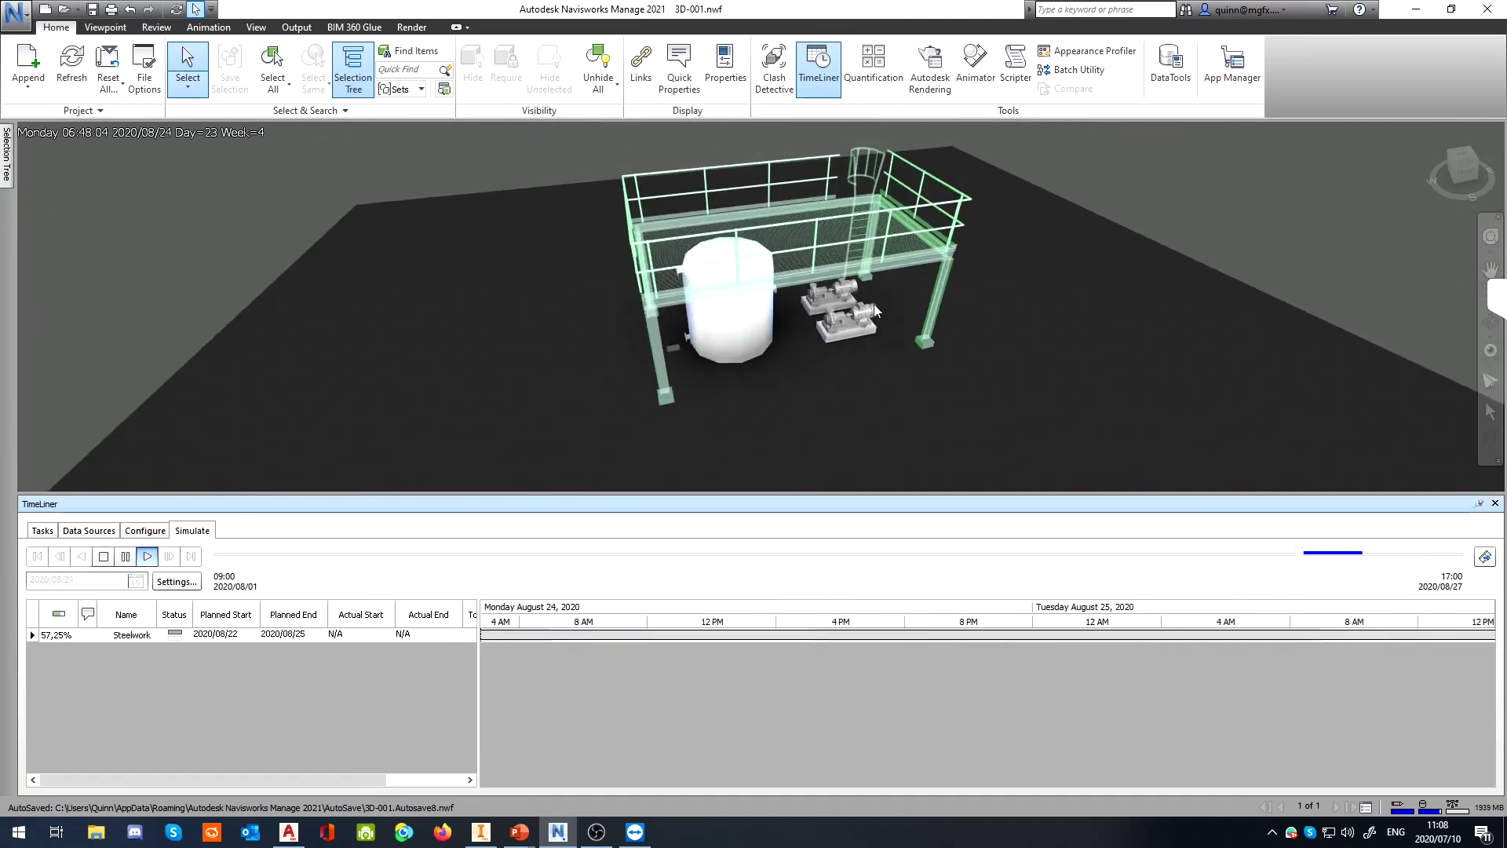
# Watch the simulation through the Piping task, play it backwards into the Steelwork task and stop it
pyautogui.moveTo(893, 299); pyautogui.dragTo(899, 337, button='middle')
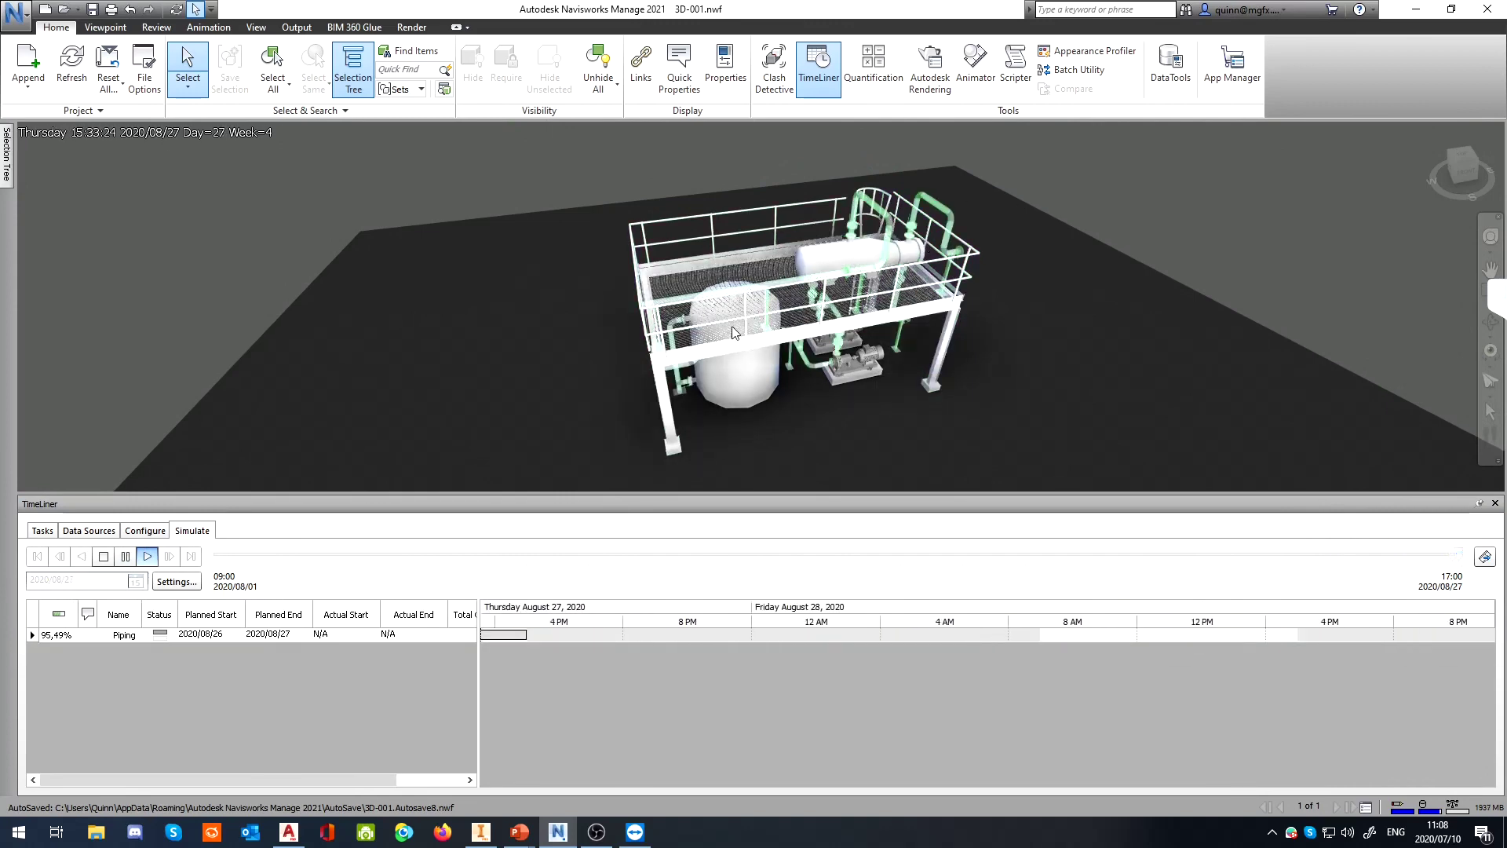
pyautogui.keyDown('shift'); pyautogui.moveTo(888, 408); pyautogui.dragTo(809, 380, button='middle'); pyautogui.keyUp('shift')
pyautogui.click(82, 556)
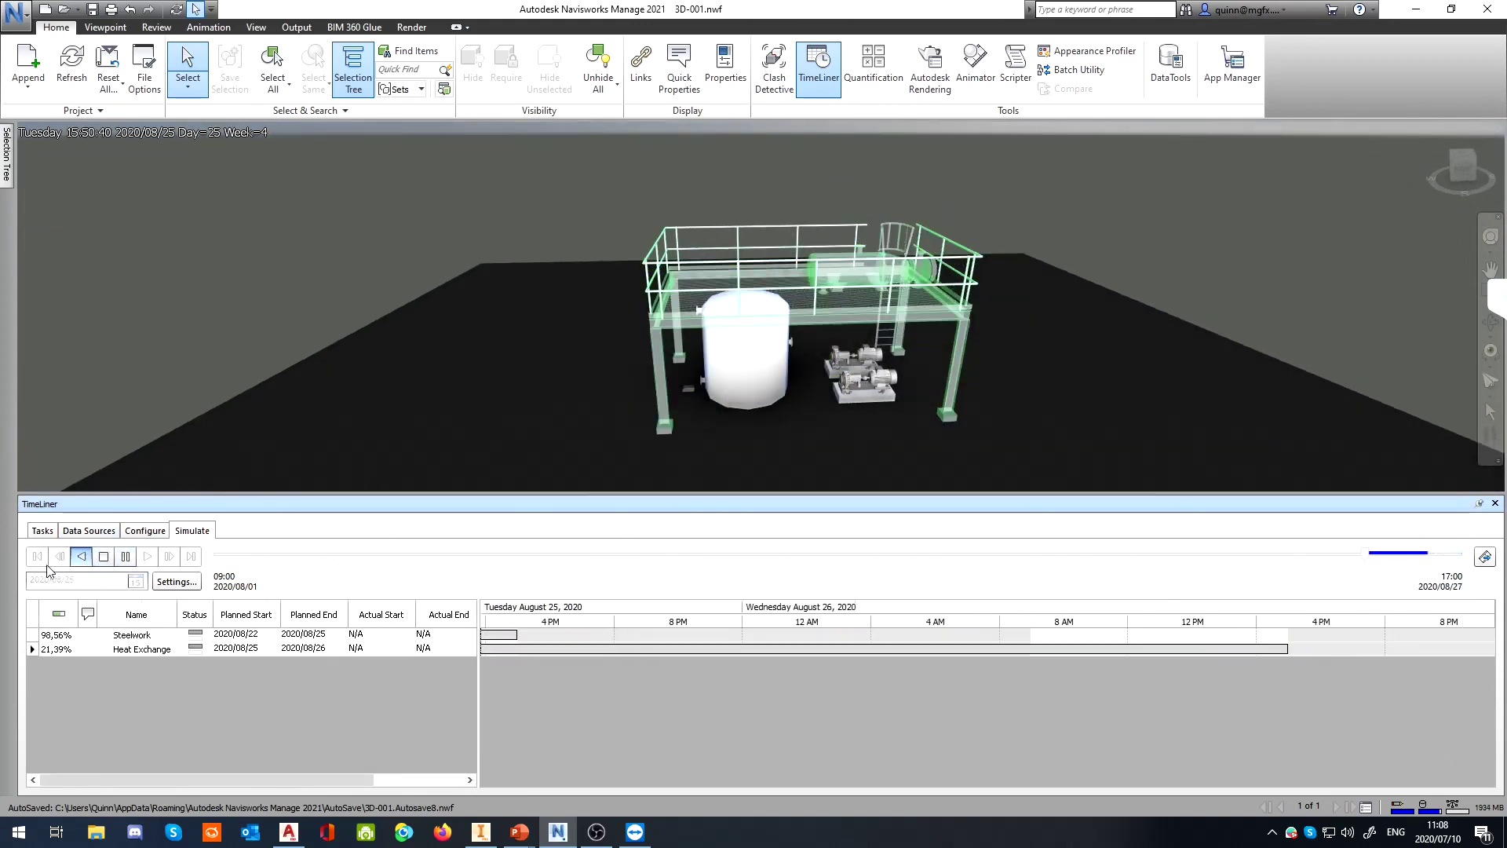
pyautogui.click(103, 558)
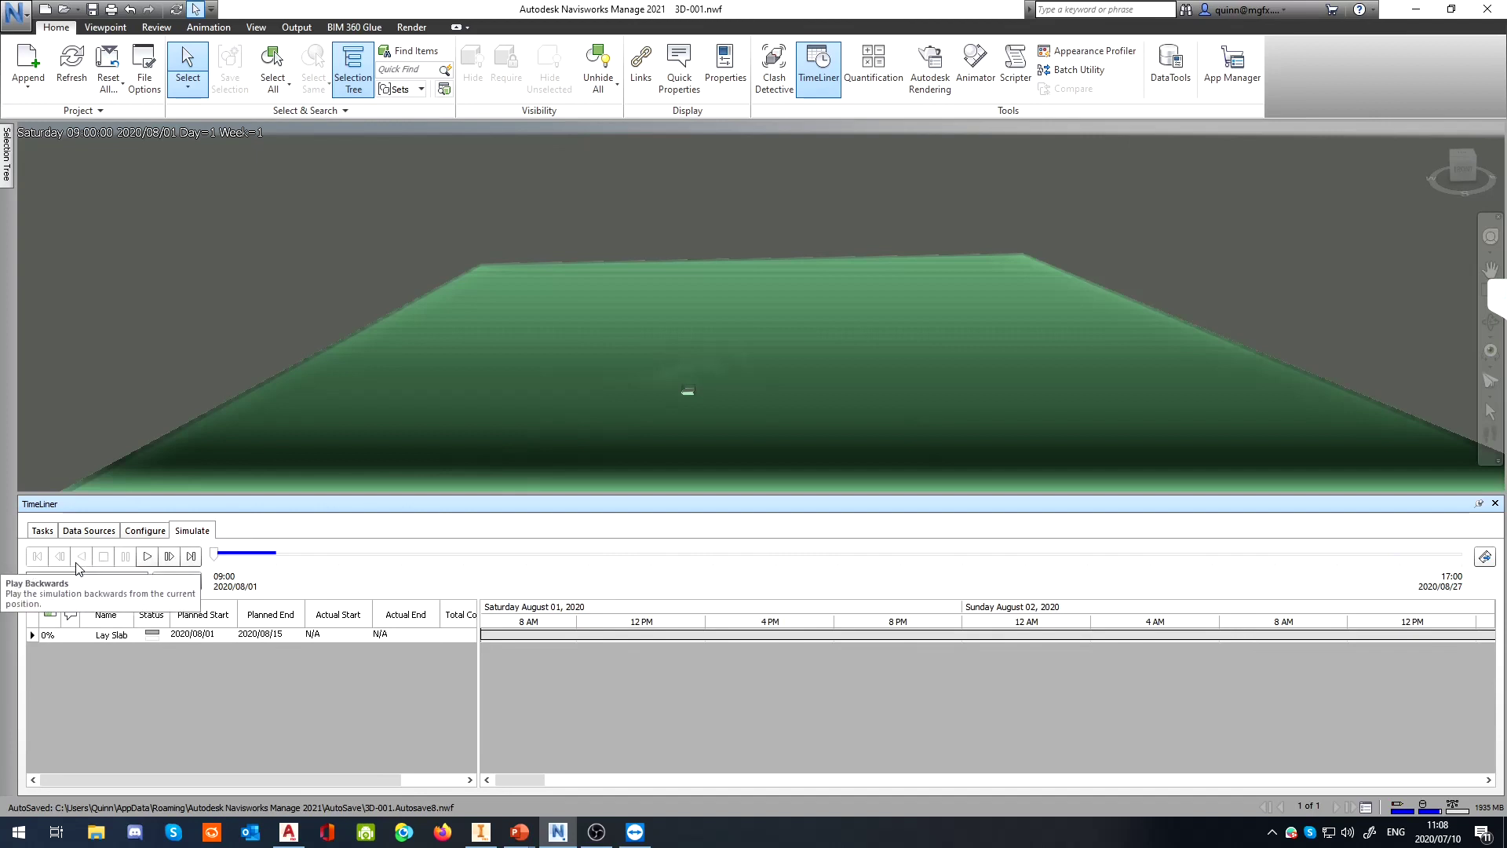
# Replay the simulation from the start, stop it, and scrub the timeline forward and back to 2020/08/13
pyautogui.click(147, 556)
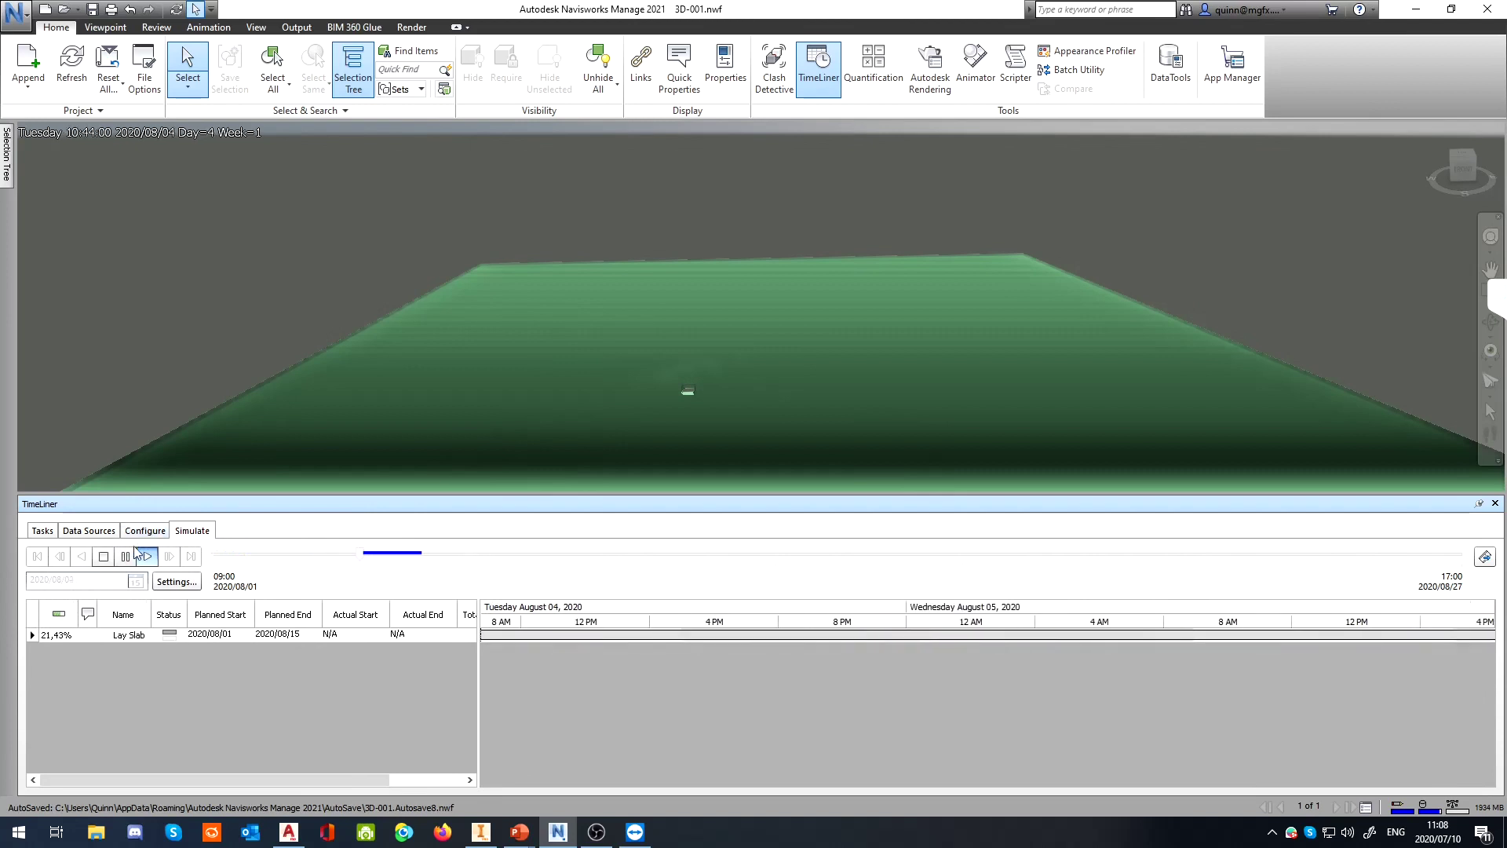
pyautogui.click(104, 556)
pyautogui.moveTo(216, 555); pyautogui.dragTo(837, 550)
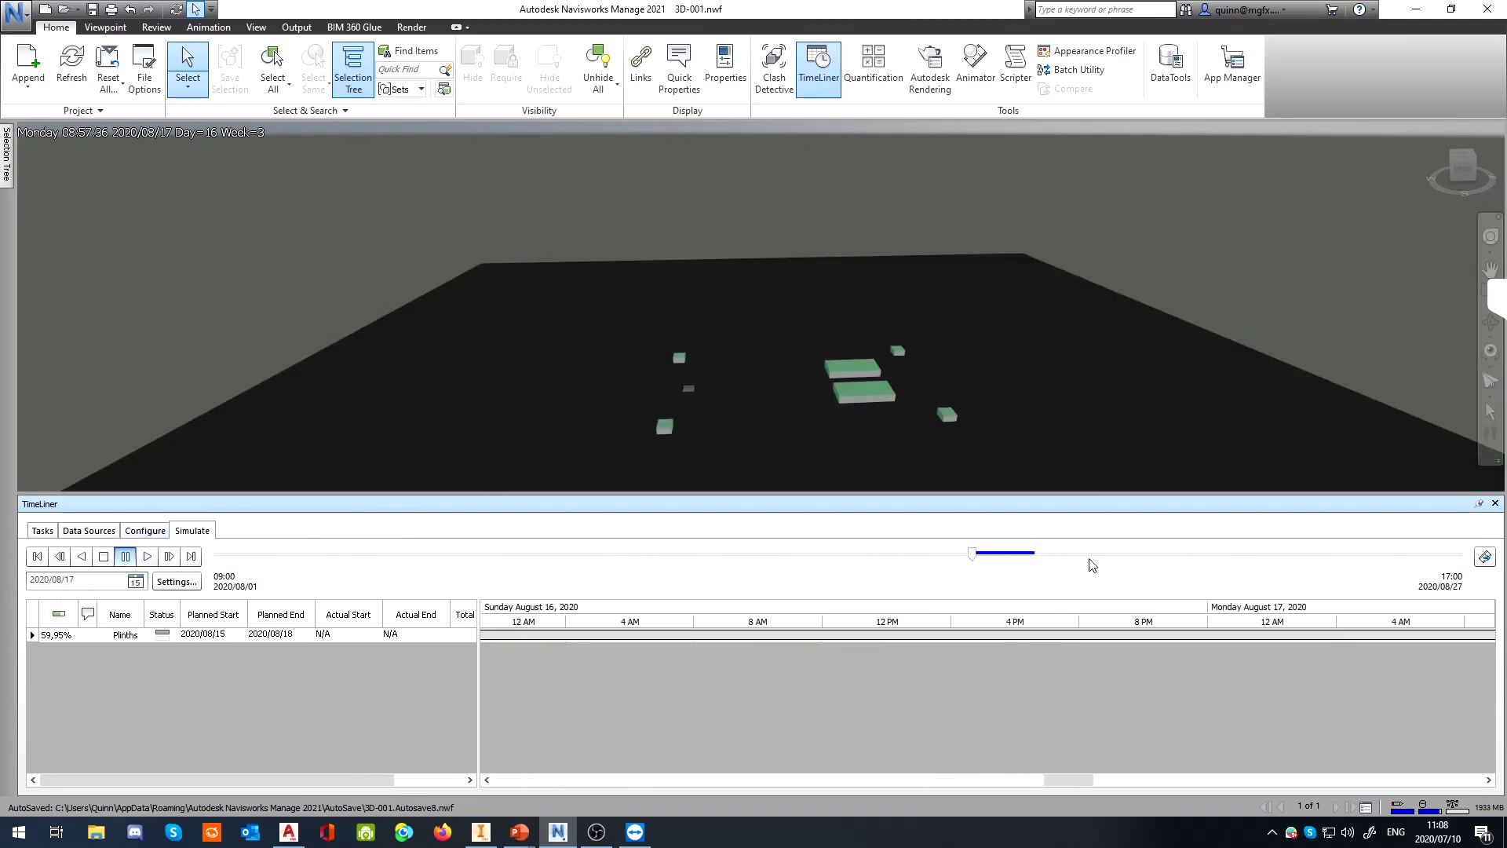
pyautogui.moveTo(973, 556); pyautogui.dragTo(767, 553)
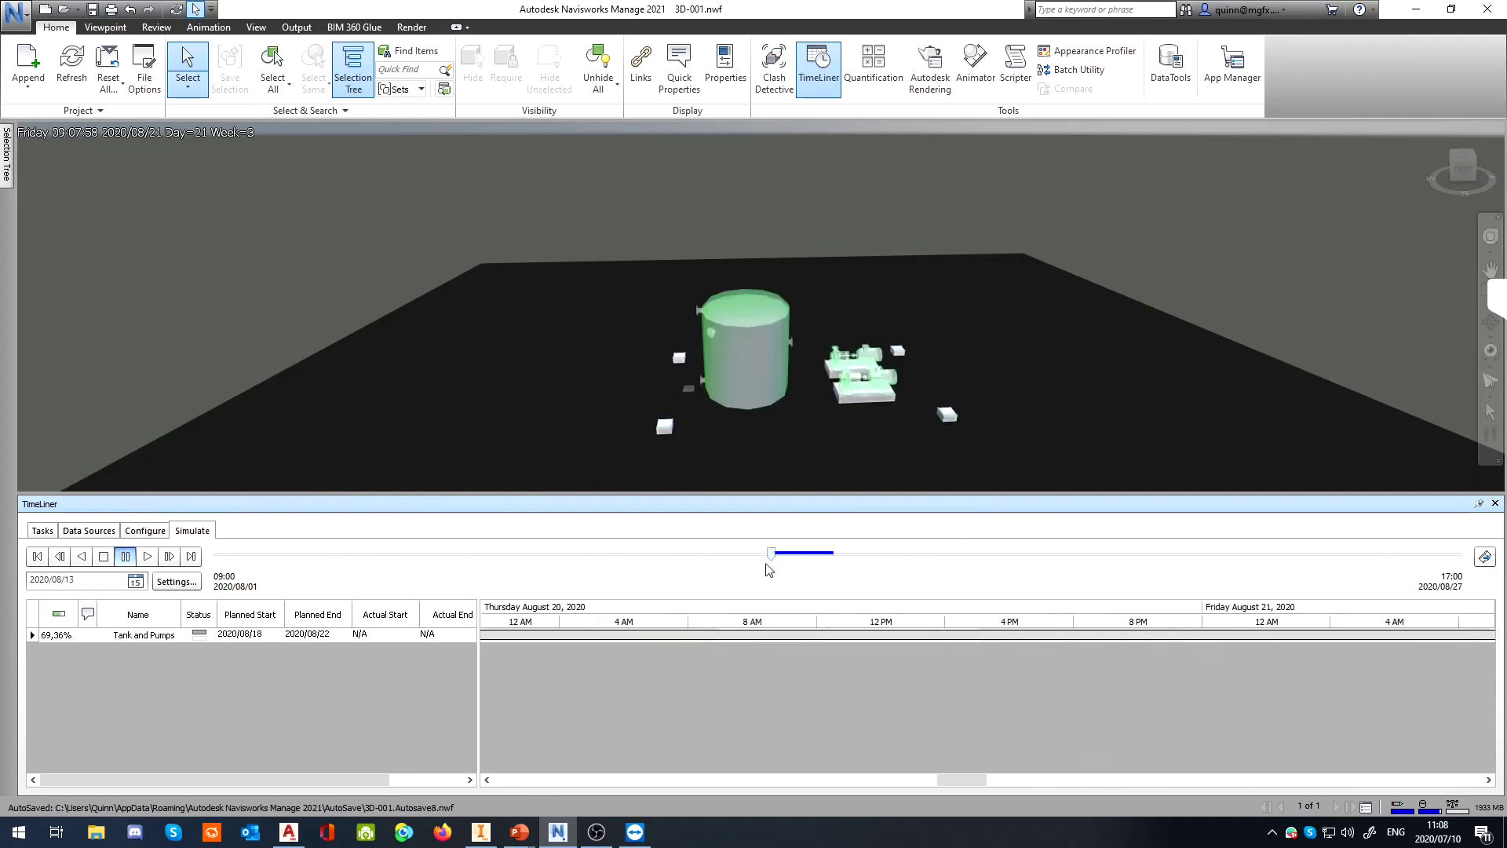
# Review the simulation settings for interval size, playback duration, overlay text and view, and close them without changes
pyautogui.click(175, 581)
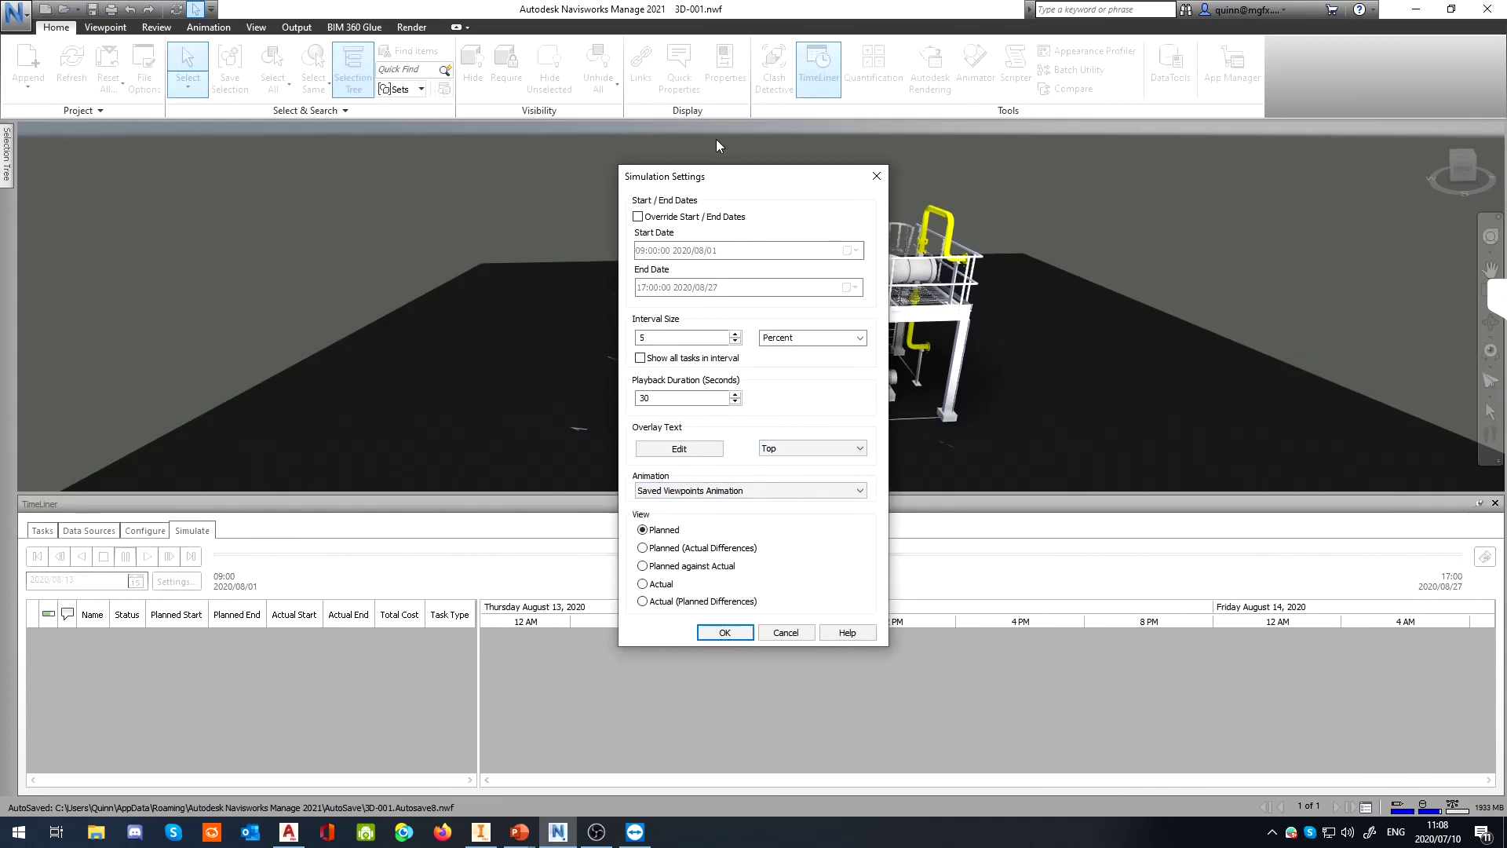
pyautogui.click(706, 628)
pyautogui.click(180, 583)
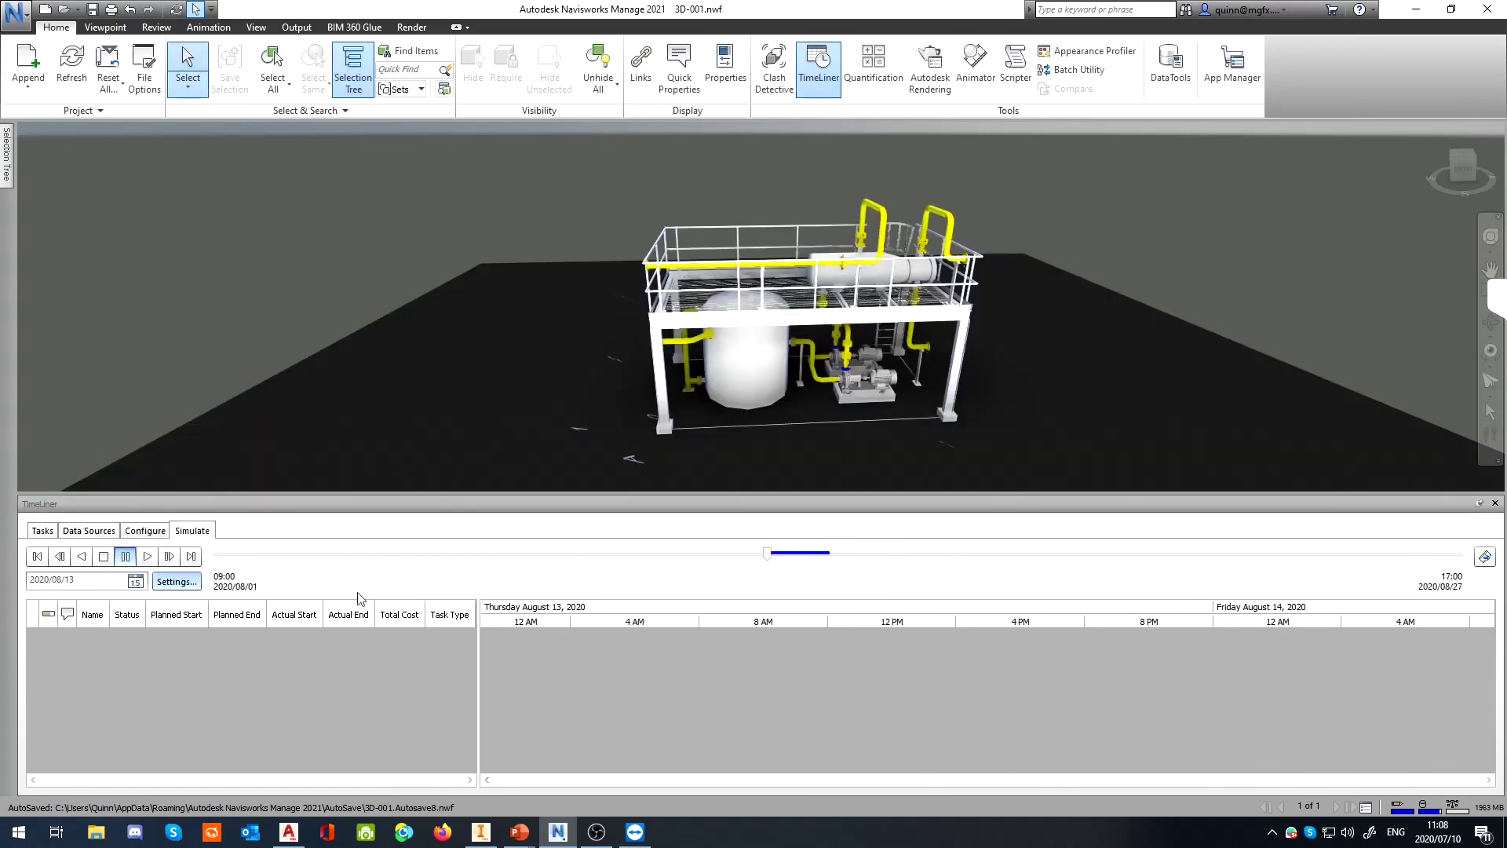
pyautogui.click(786, 633)
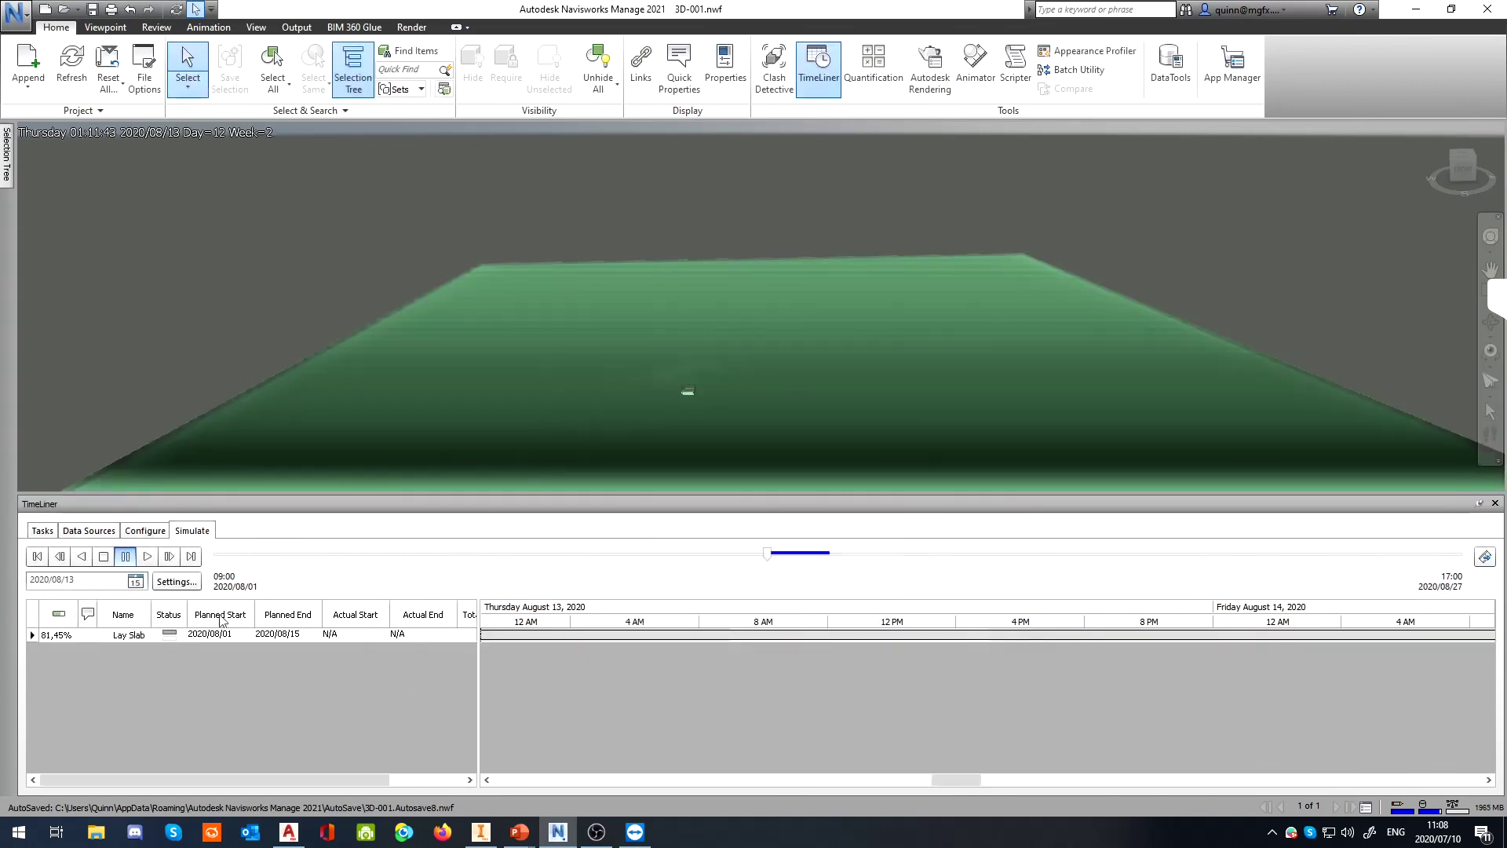
# Review the simulation's animation export options, cancel the export and return to the schedule's task list
pyautogui.click(89, 531)
pyautogui.click(42, 531)
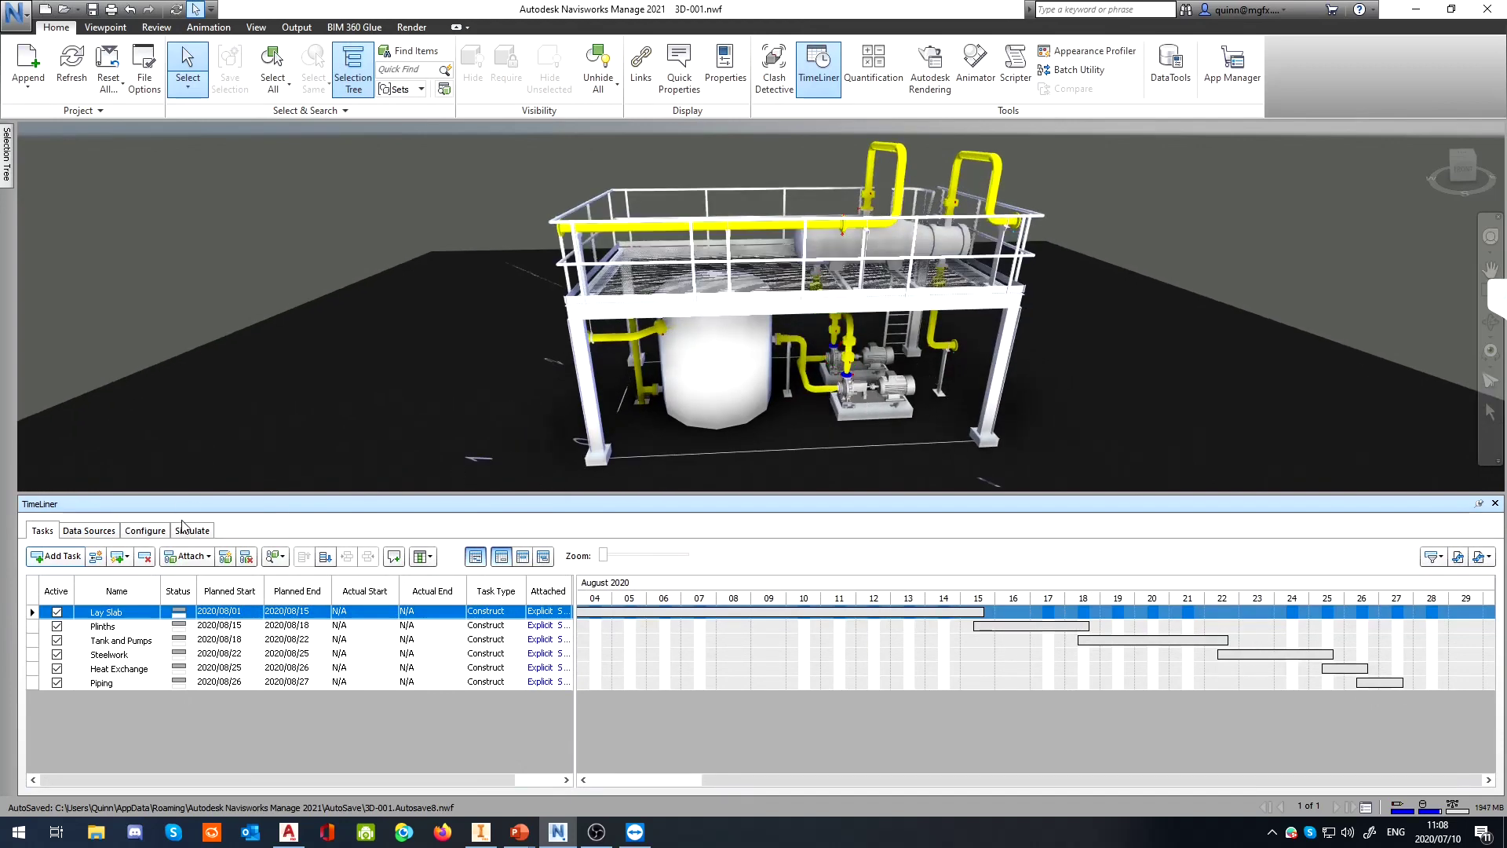
pyautogui.click(192, 531)
pyautogui.click(1484, 557)
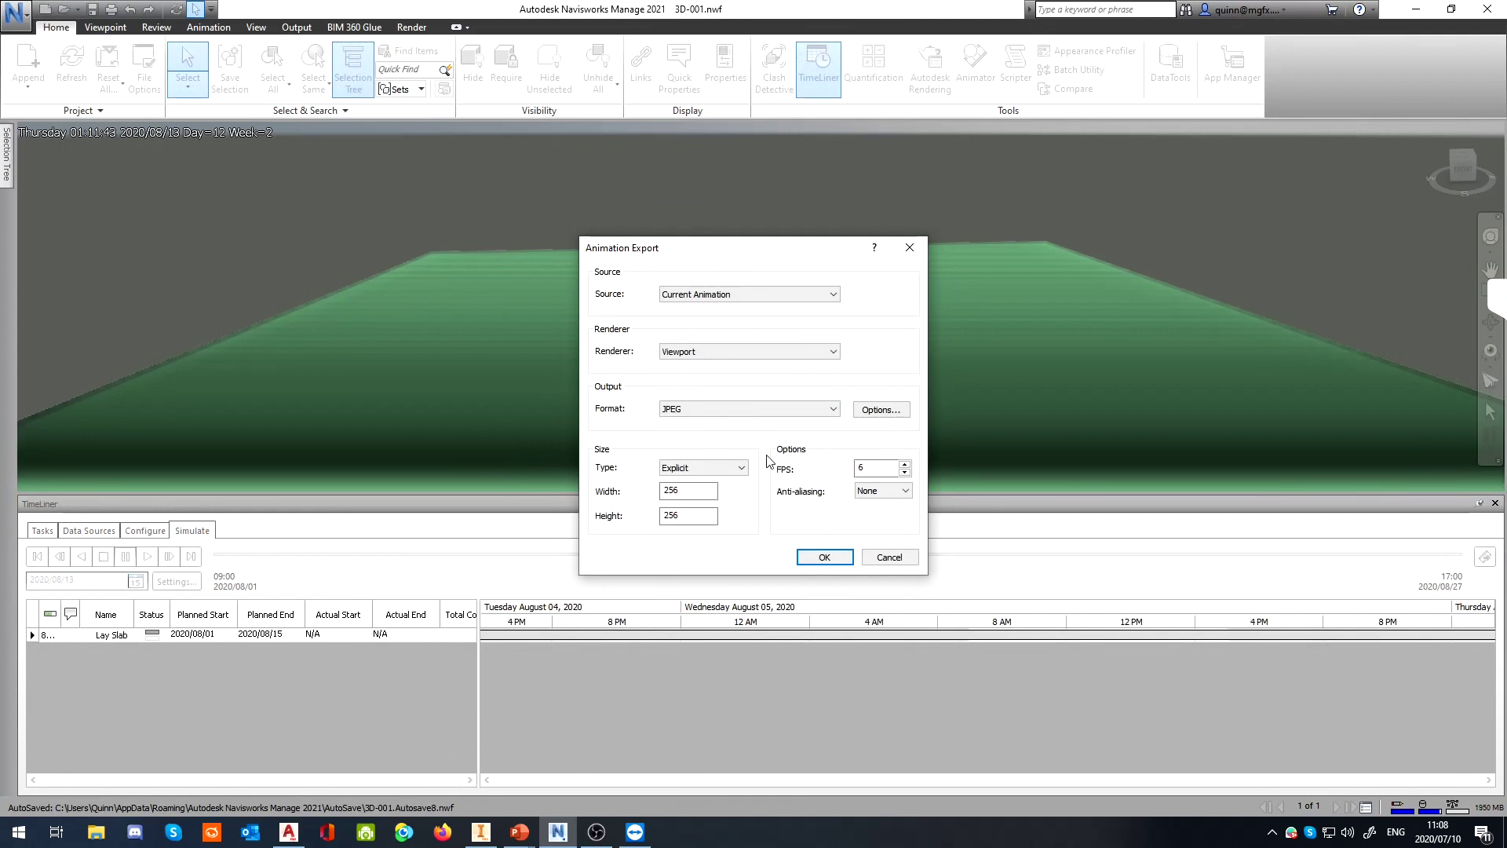
pyautogui.click(889, 557)
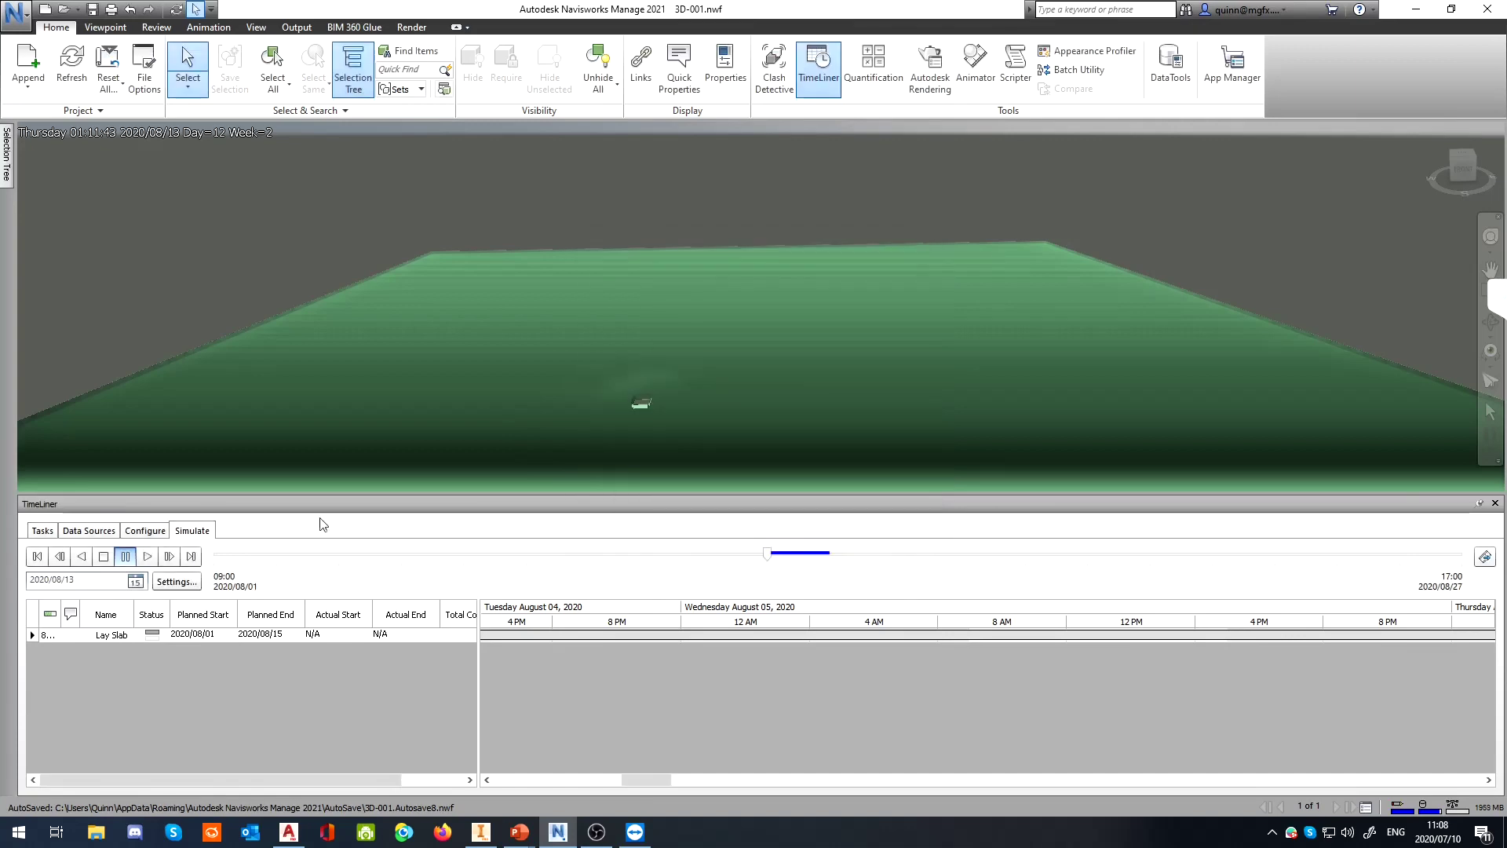
pyautogui.click(144, 531)
pyautogui.click(88, 531)
pyautogui.click(42, 531)
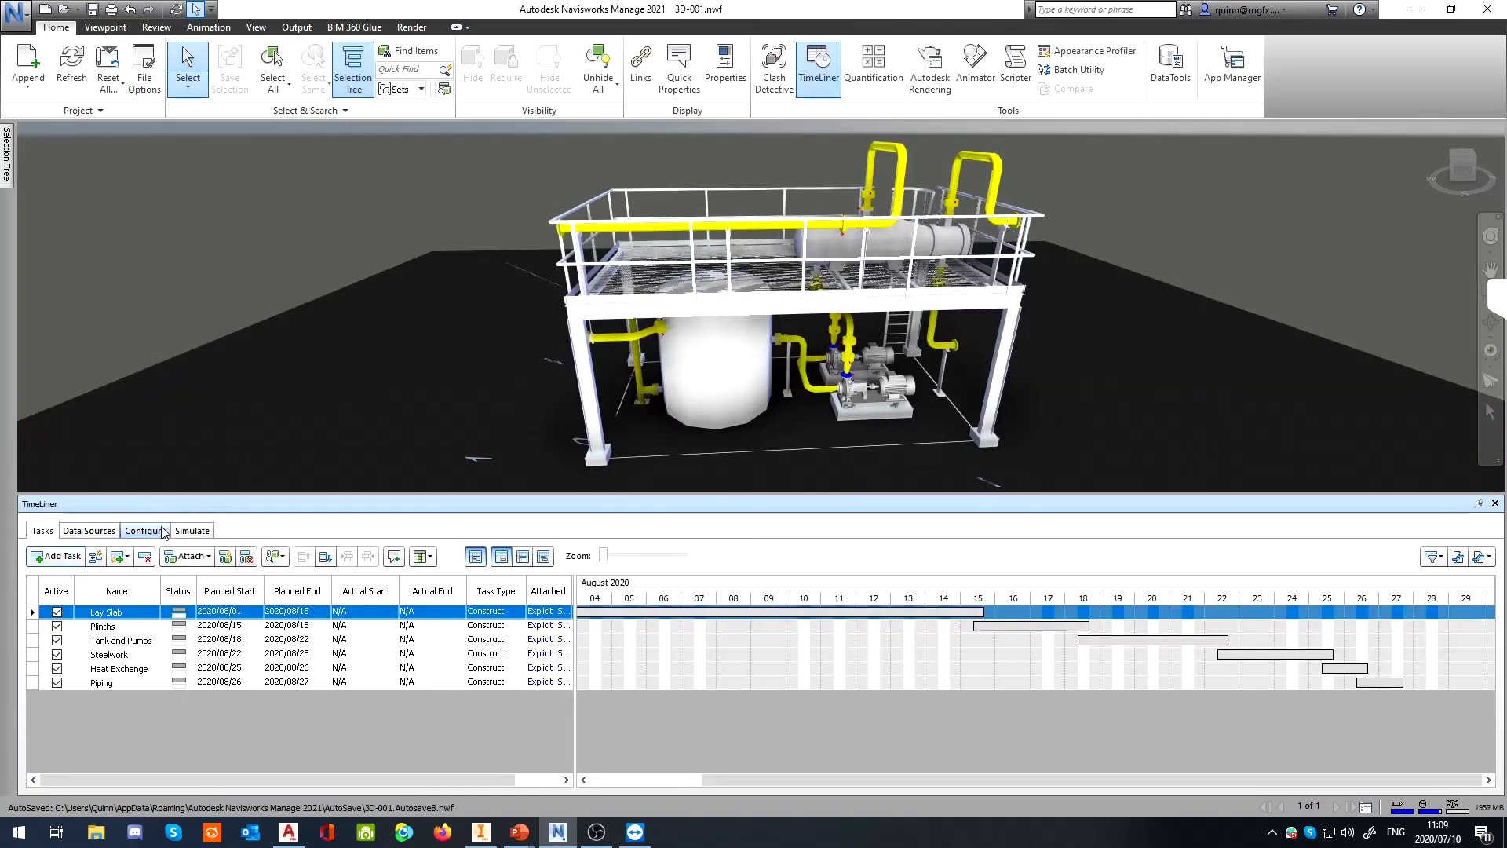
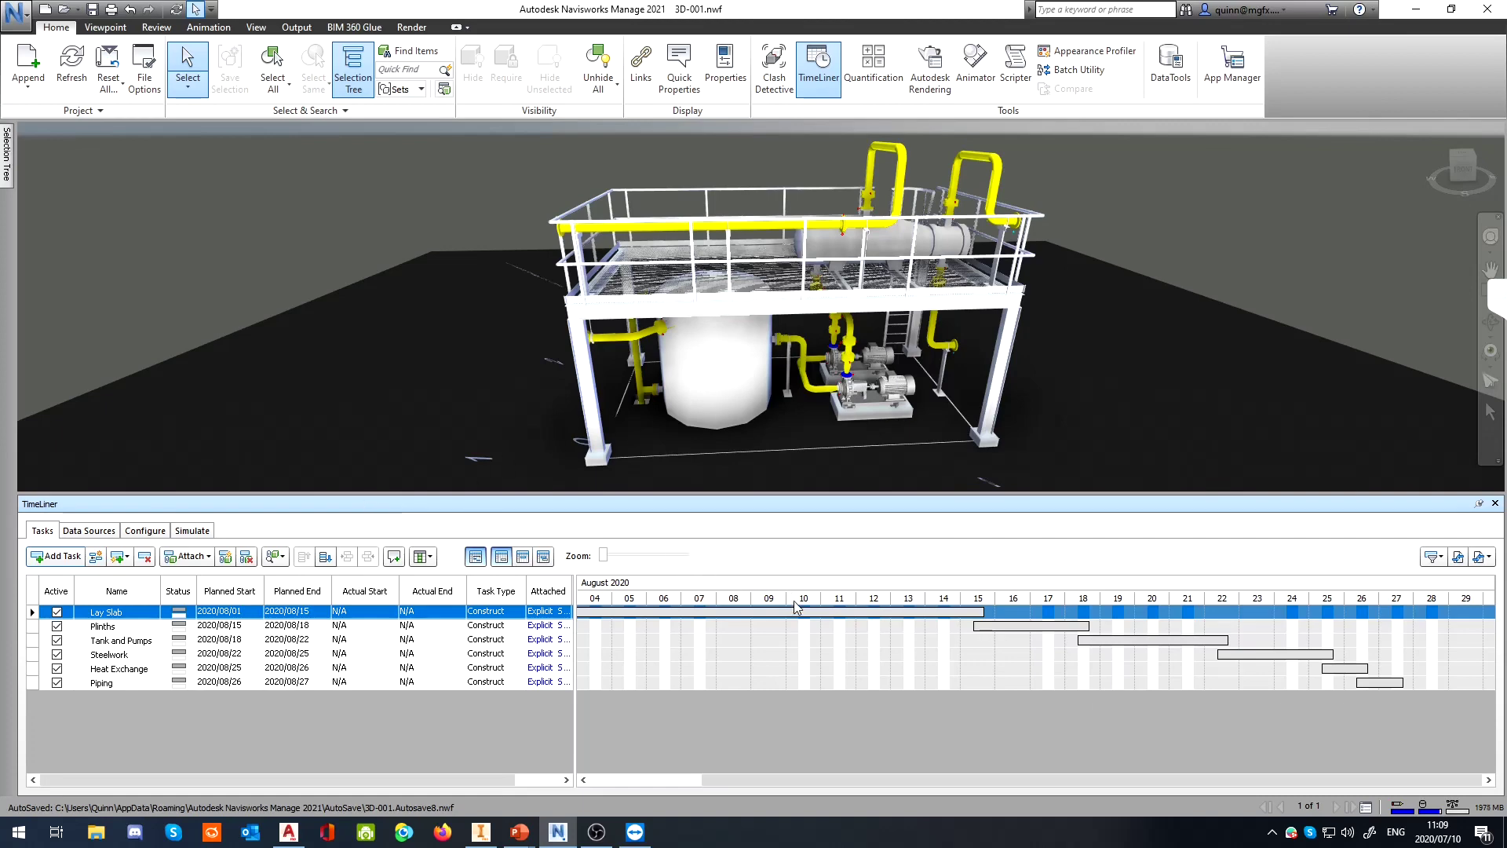
# Open the Quantification Workbook and close the TimeLiner
pyautogui.click(1339, 223)
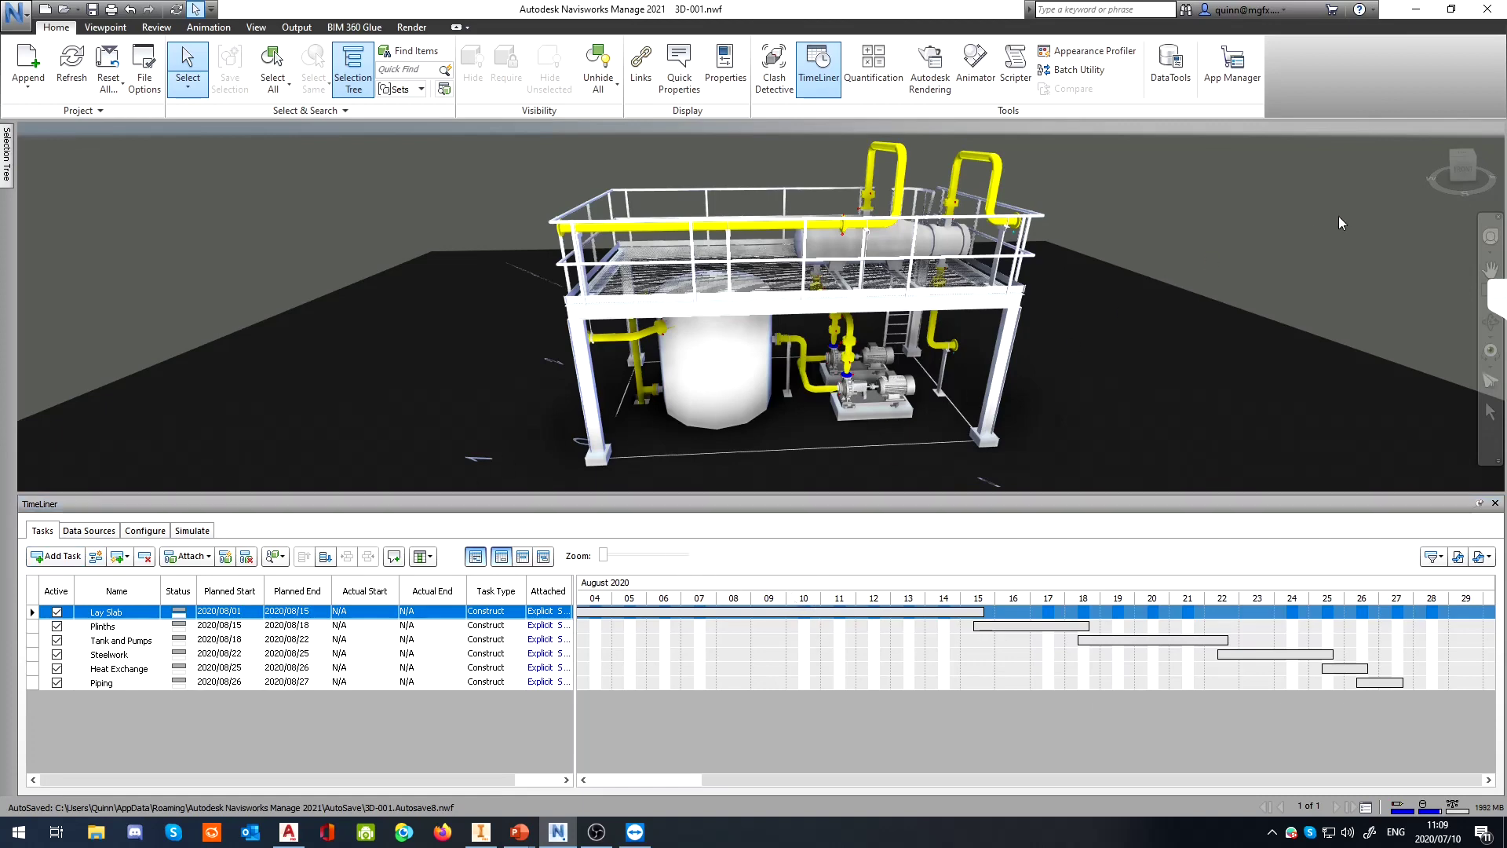
pyautogui.click(858, 89)
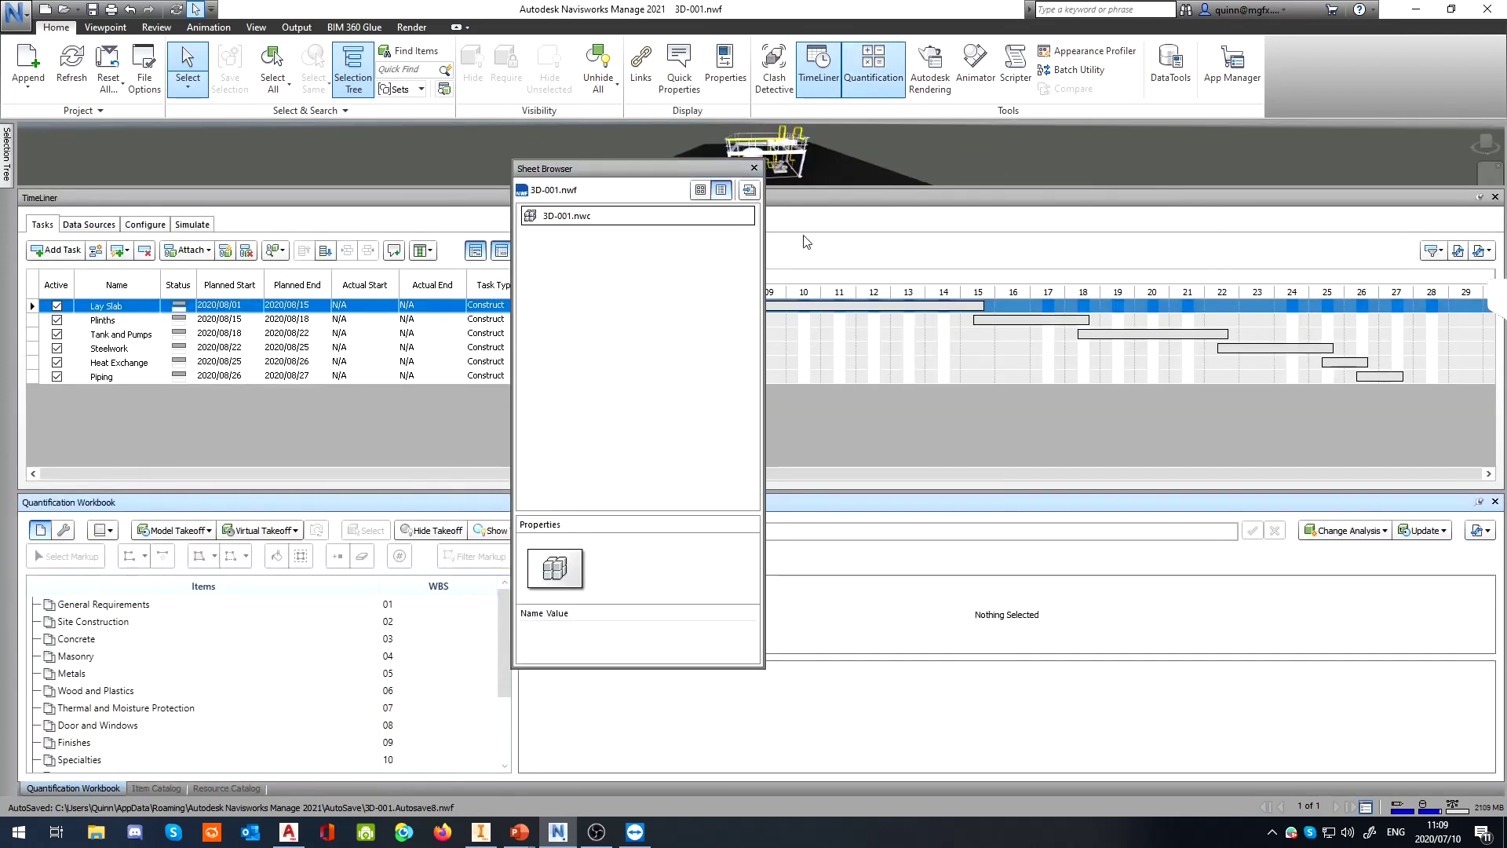
pyautogui.click(1495, 197)
# Examine the plant model from several angles, and highlight the whole 3D-001.nwc model before clearing the selection
pyautogui.scroll(-2, 1135, 433)
pyautogui.scroll(-3, 1135, 432)
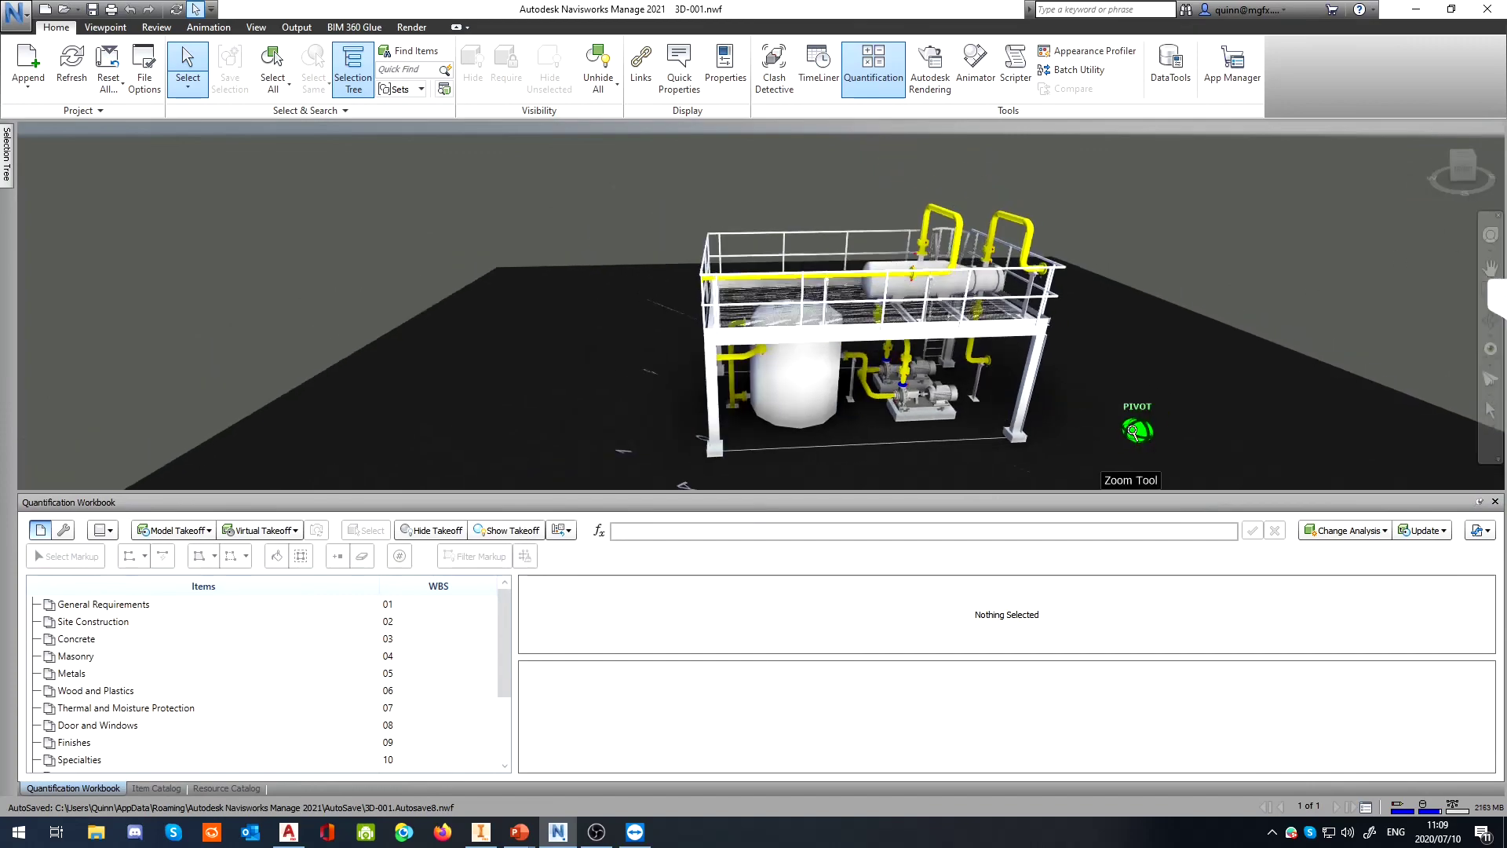
pyautogui.scroll(5, 848, 444)
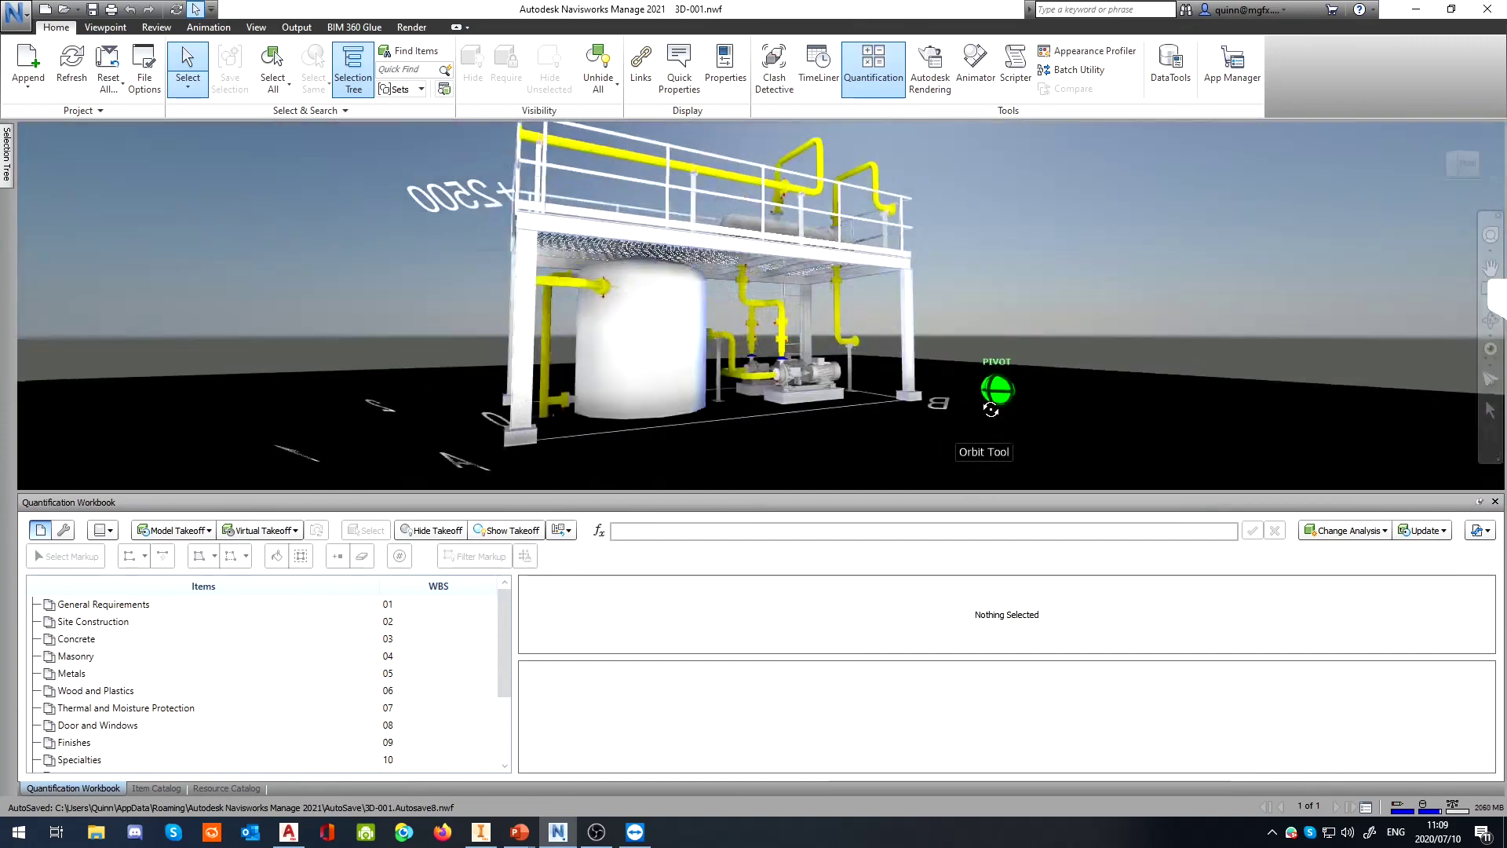
pyautogui.scroll(3, 891, 392)
pyautogui.scroll(-5, 888, 363)
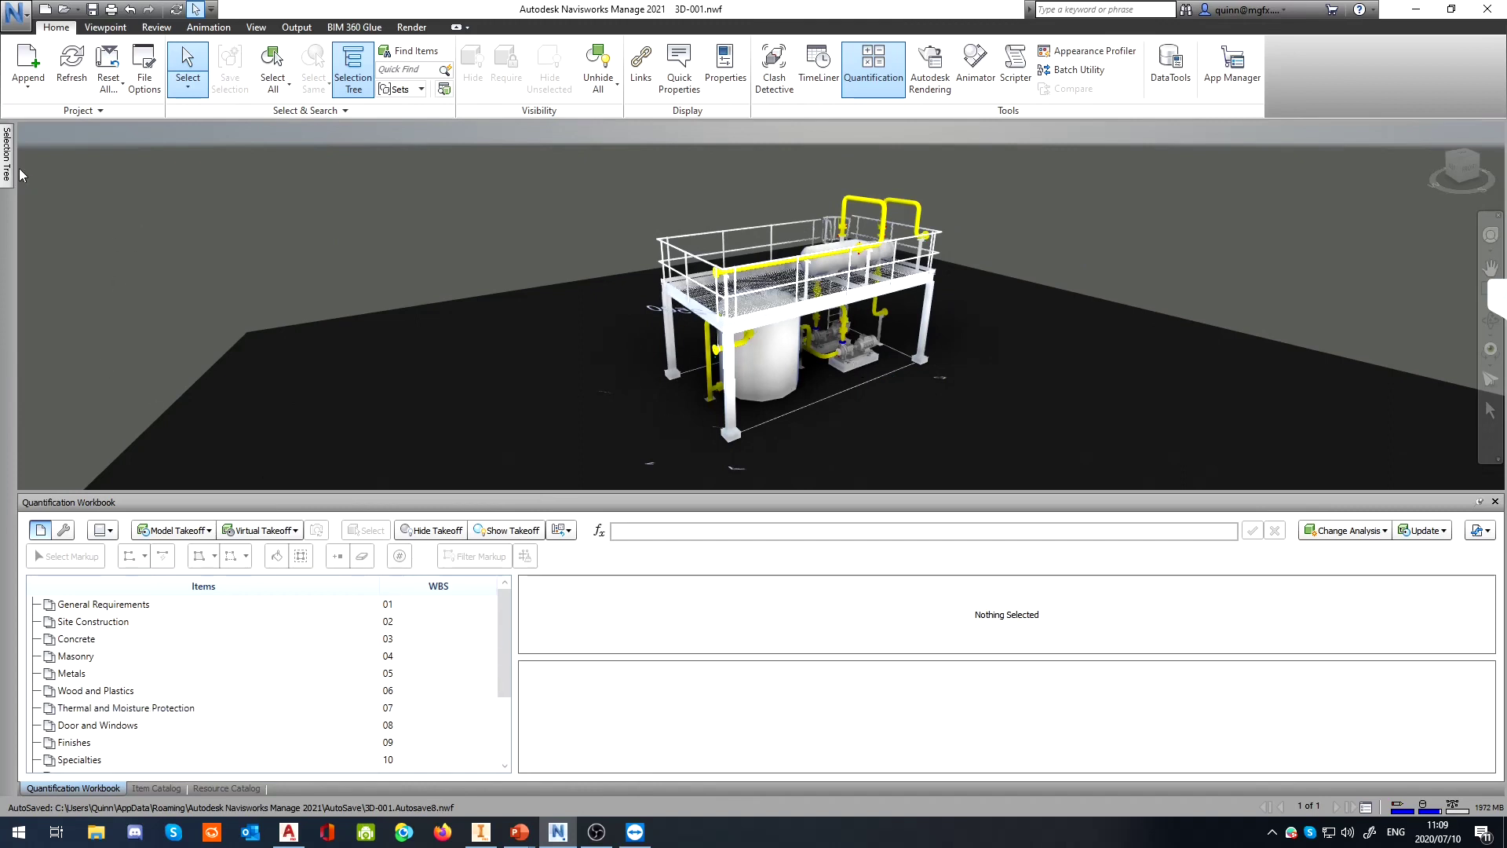
pyautogui.moveTo(7, 161)
pyautogui.click(73, 171)
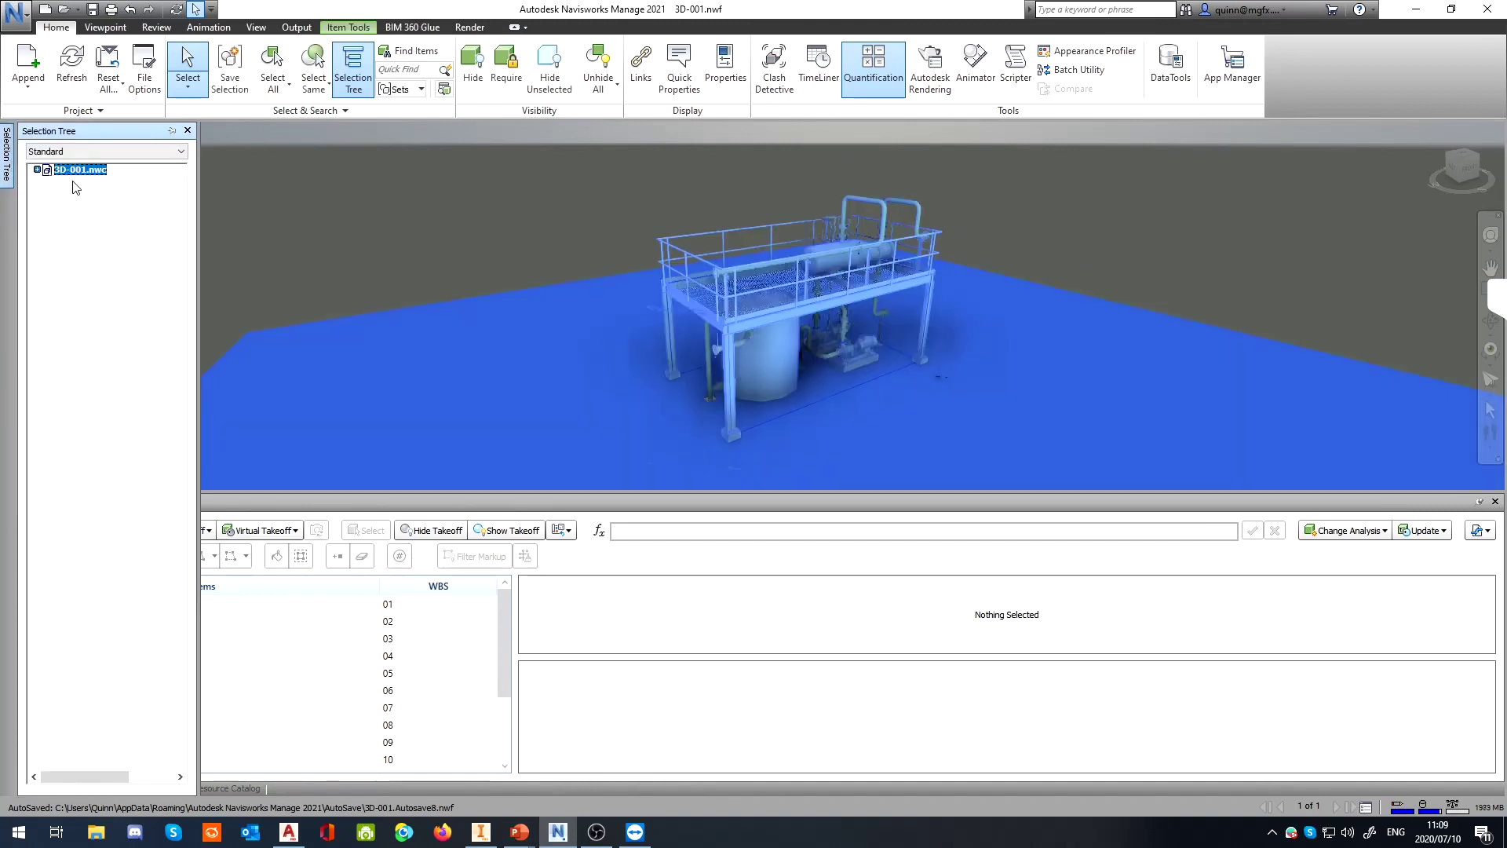
pyautogui.click(269, 197)
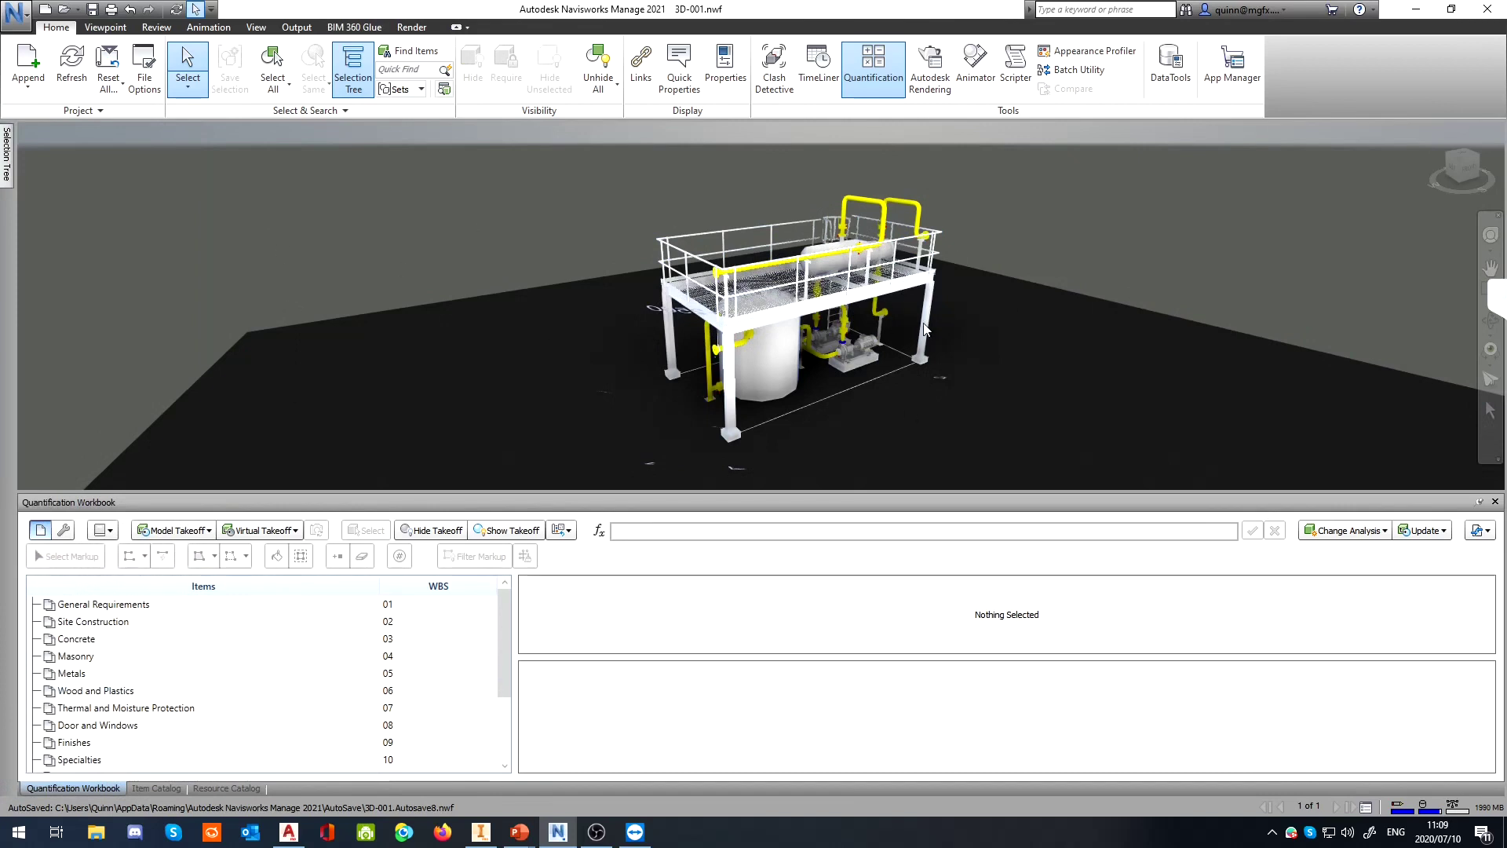
pyautogui.moveTo(925, 328); pyautogui.dragTo(916, 293, button='middle')
pyautogui.keyDown('shift'); pyautogui.moveTo(833, 250); pyautogui.dragTo(832, 275, button='middle'); pyautogui.keyUp('shift')
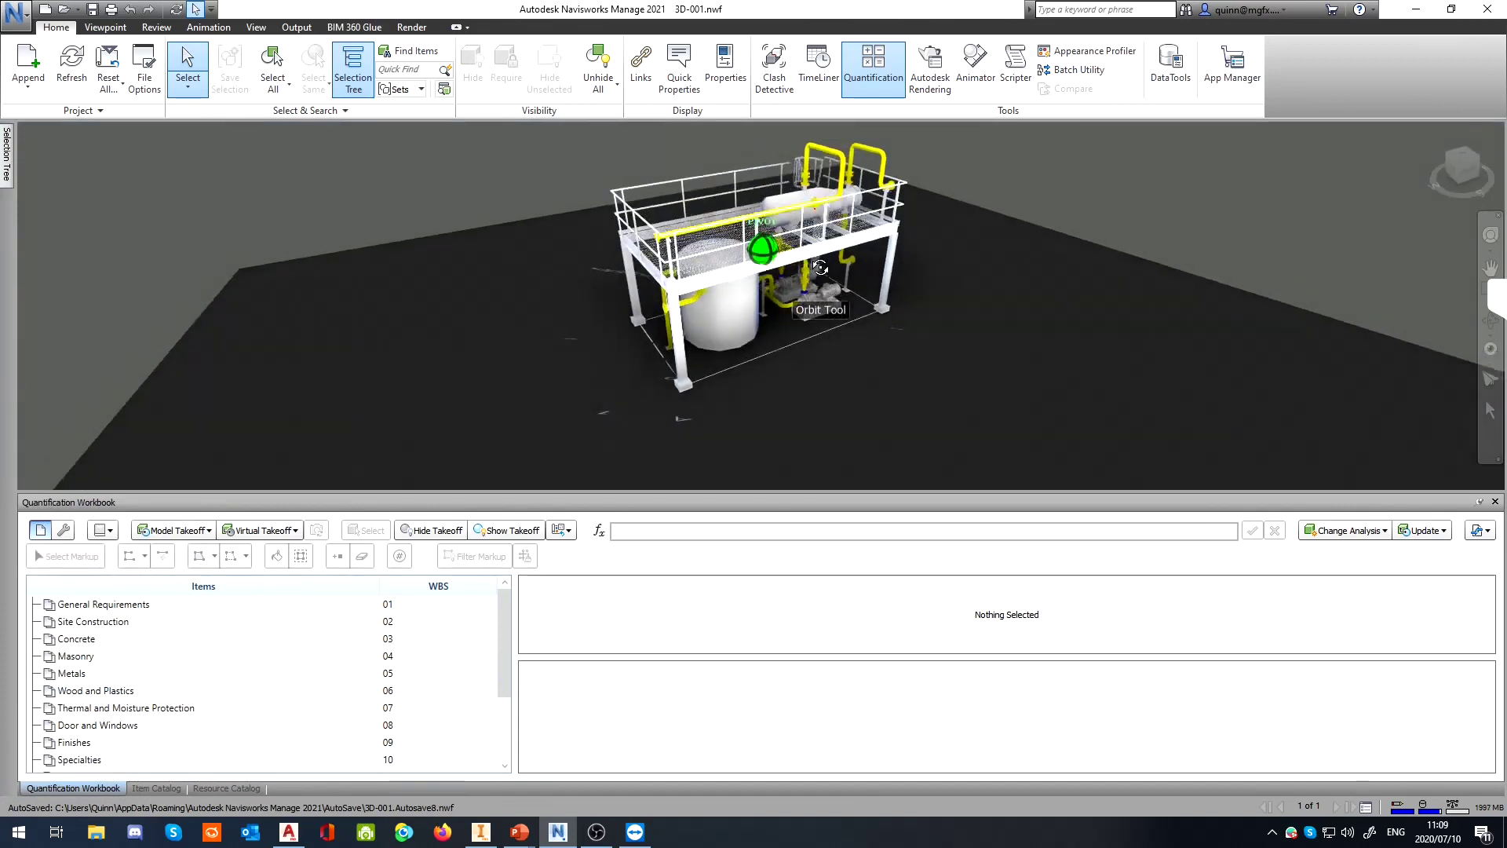
# Look through the takeoff item groups in the Quantification Workbook and in the Item Catalog
pyautogui.scroll(-2, 291, 701)
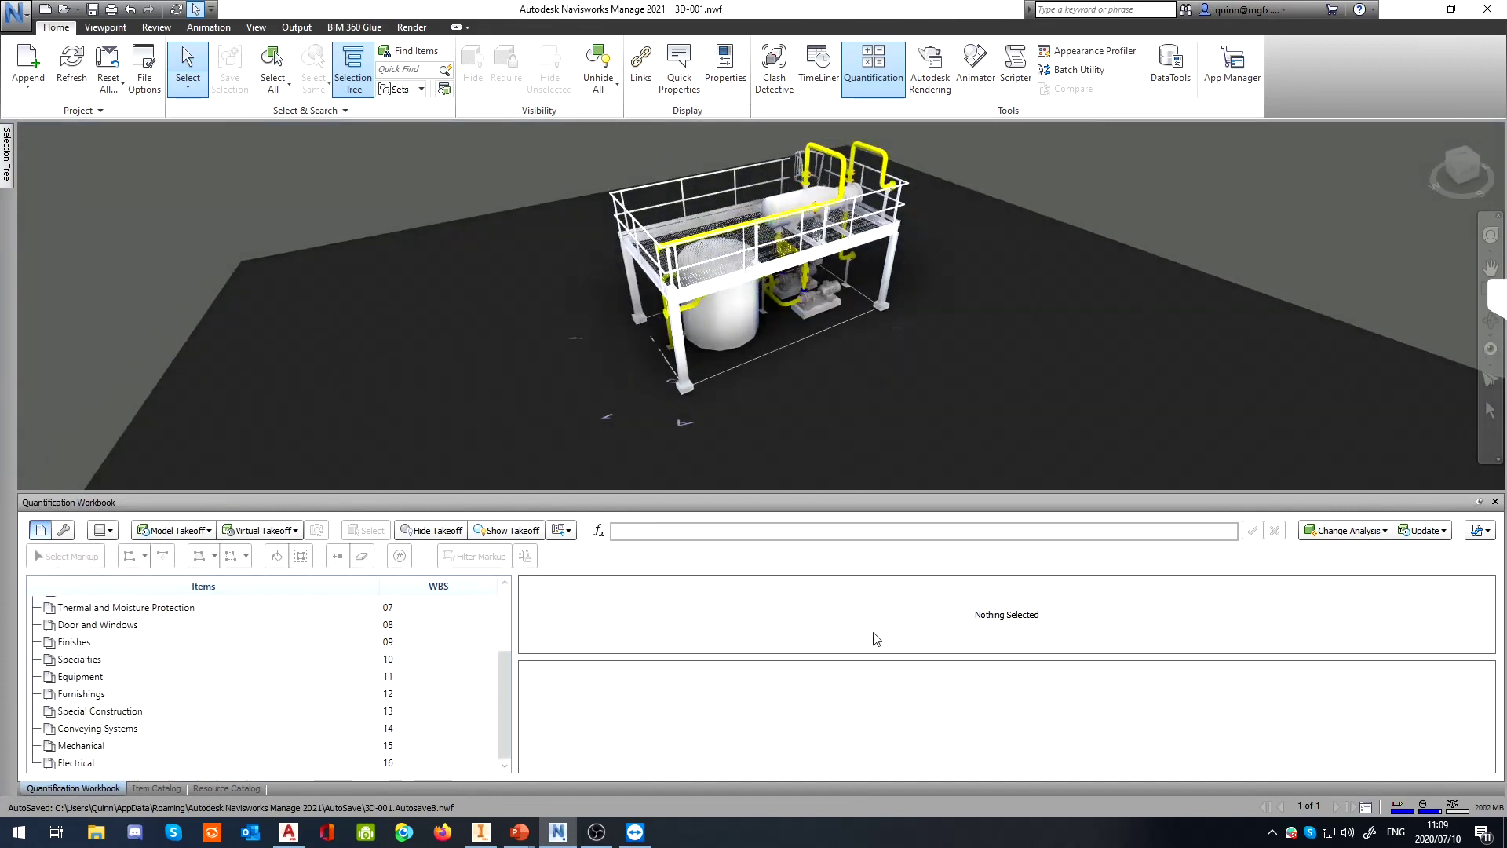
pyautogui.scroll(3, 835, 450)
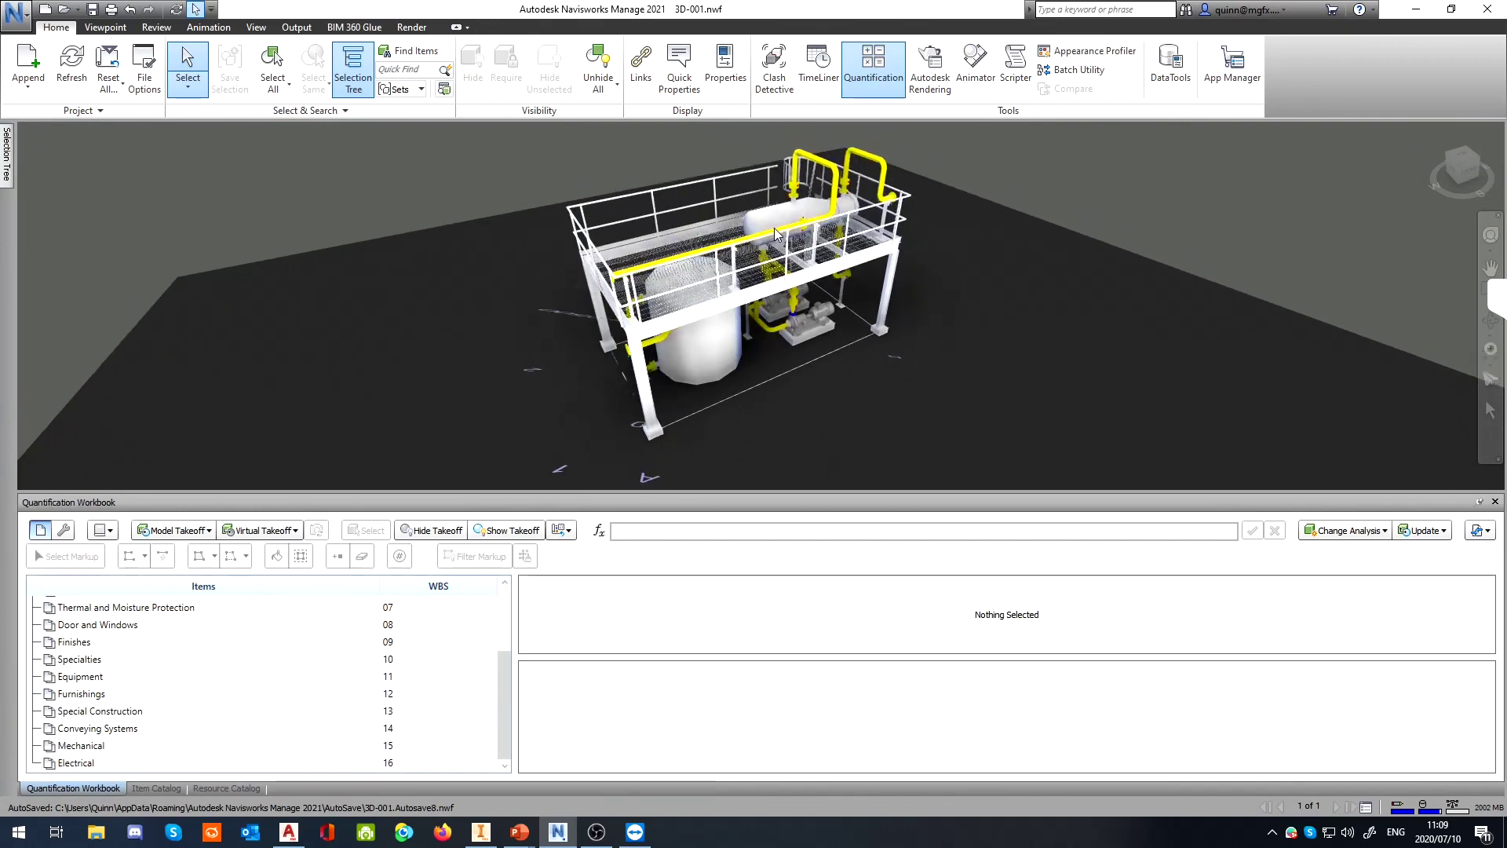
pyautogui.scroll(2, 335, 638)
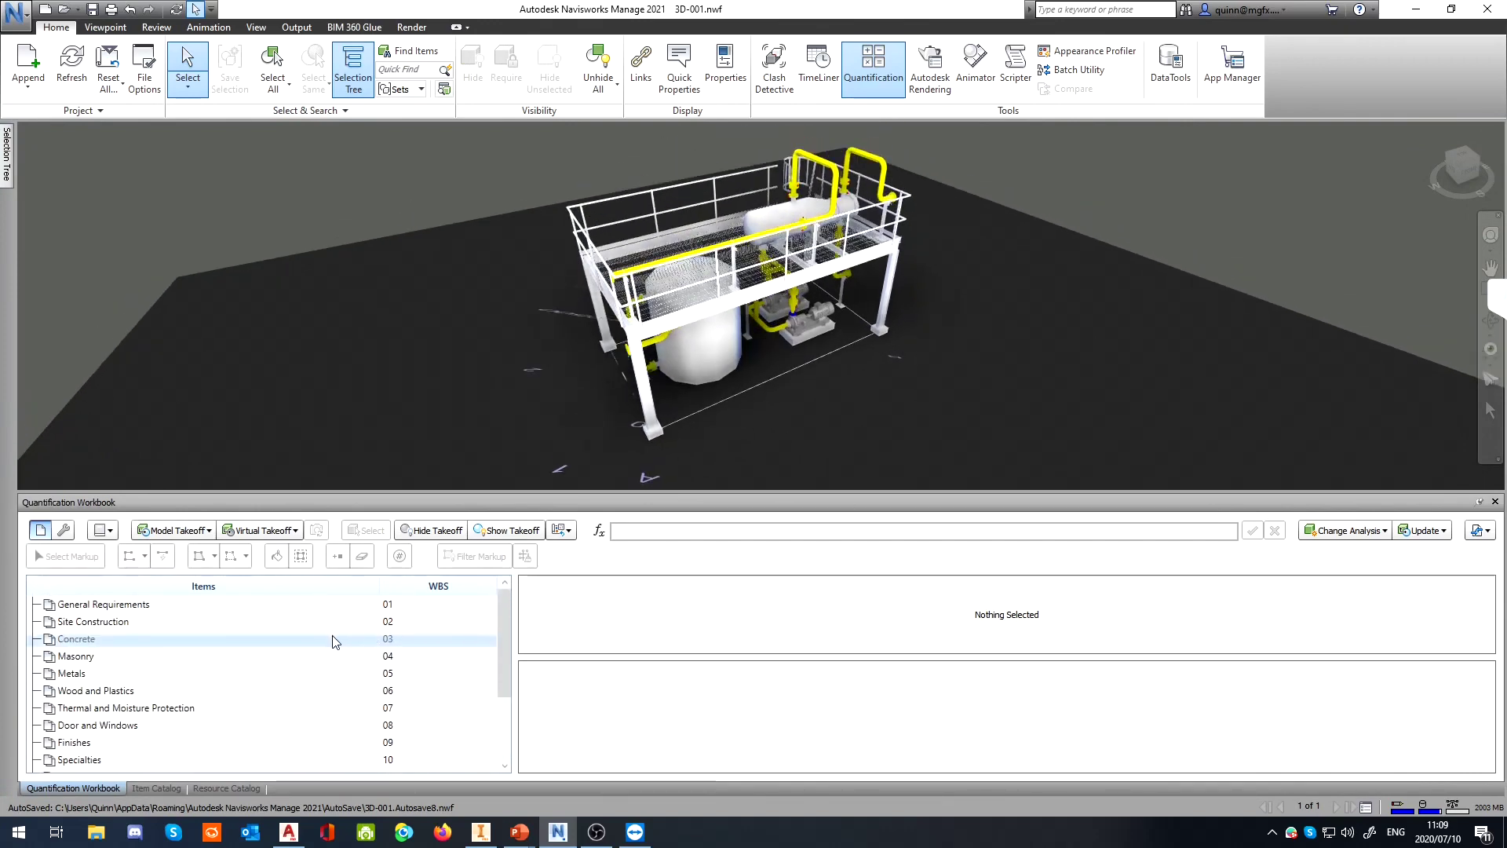
pyautogui.click(161, 789)
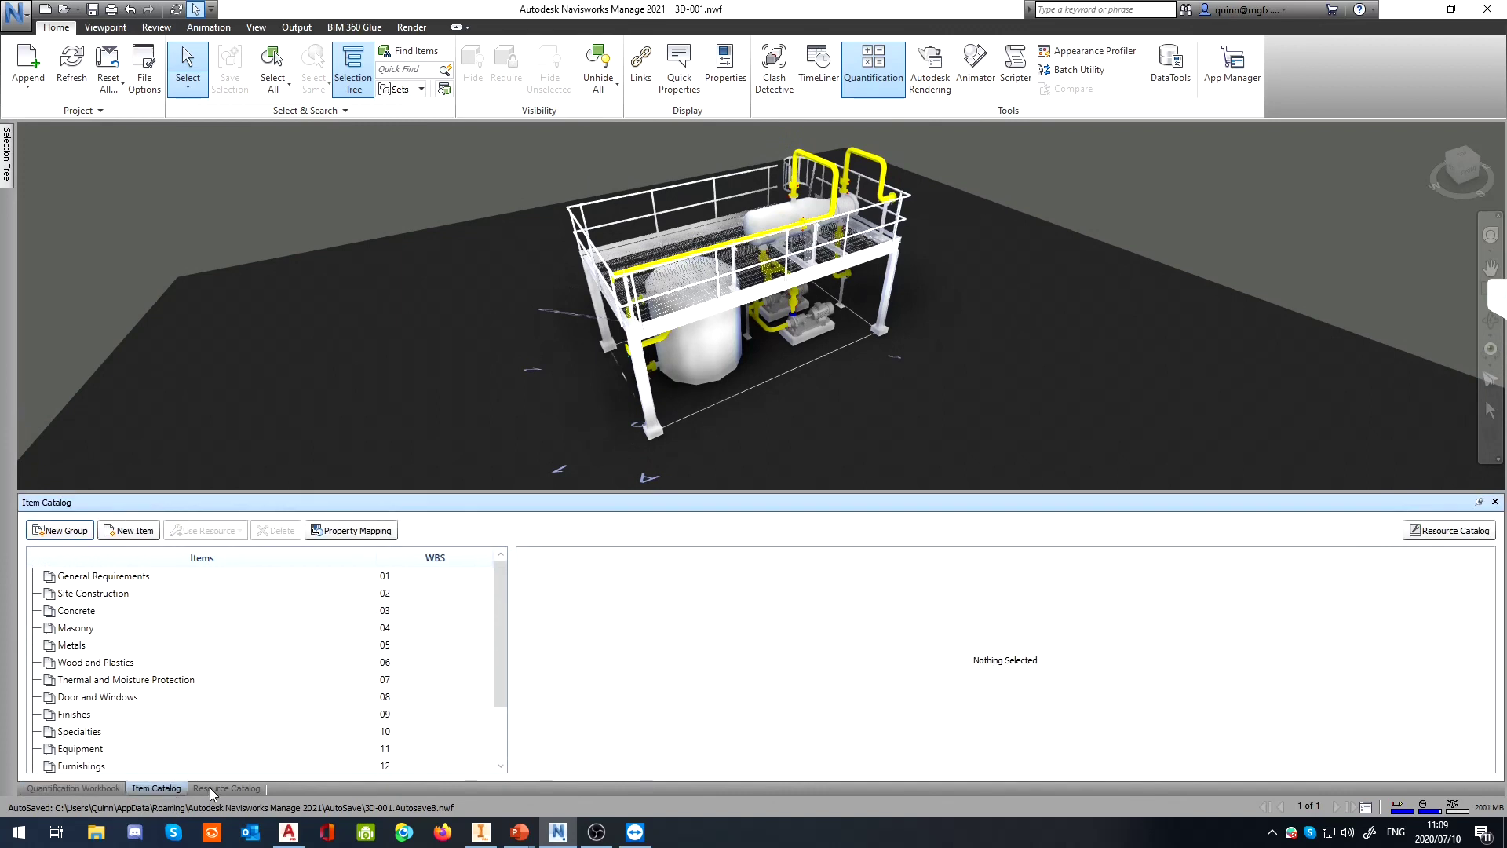
pyautogui.click(79, 787)
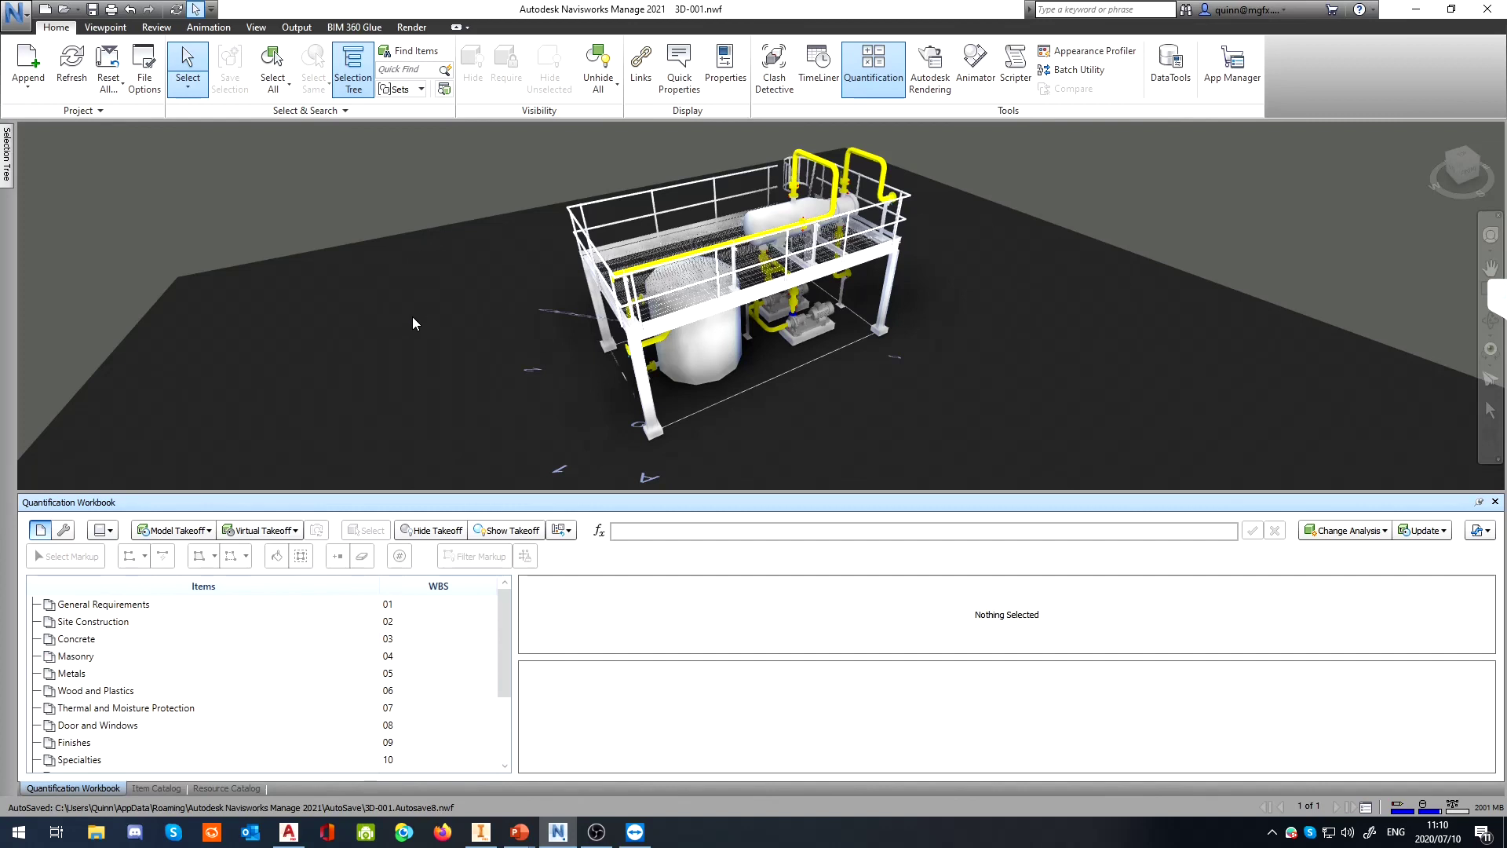
pyautogui.scroll(-1, 776, 409)
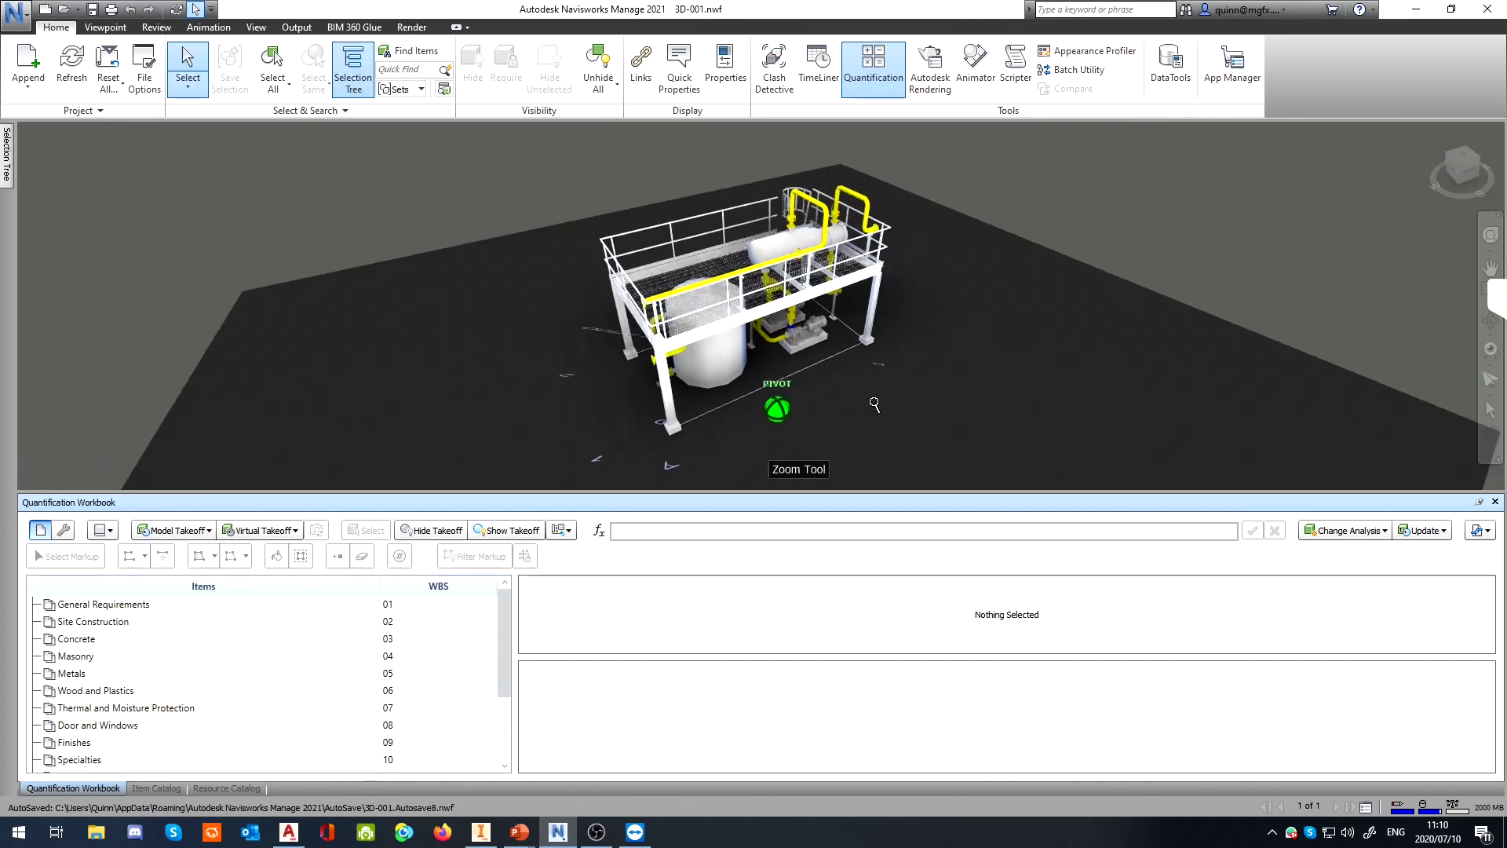
pyautogui.click(1201, 221)
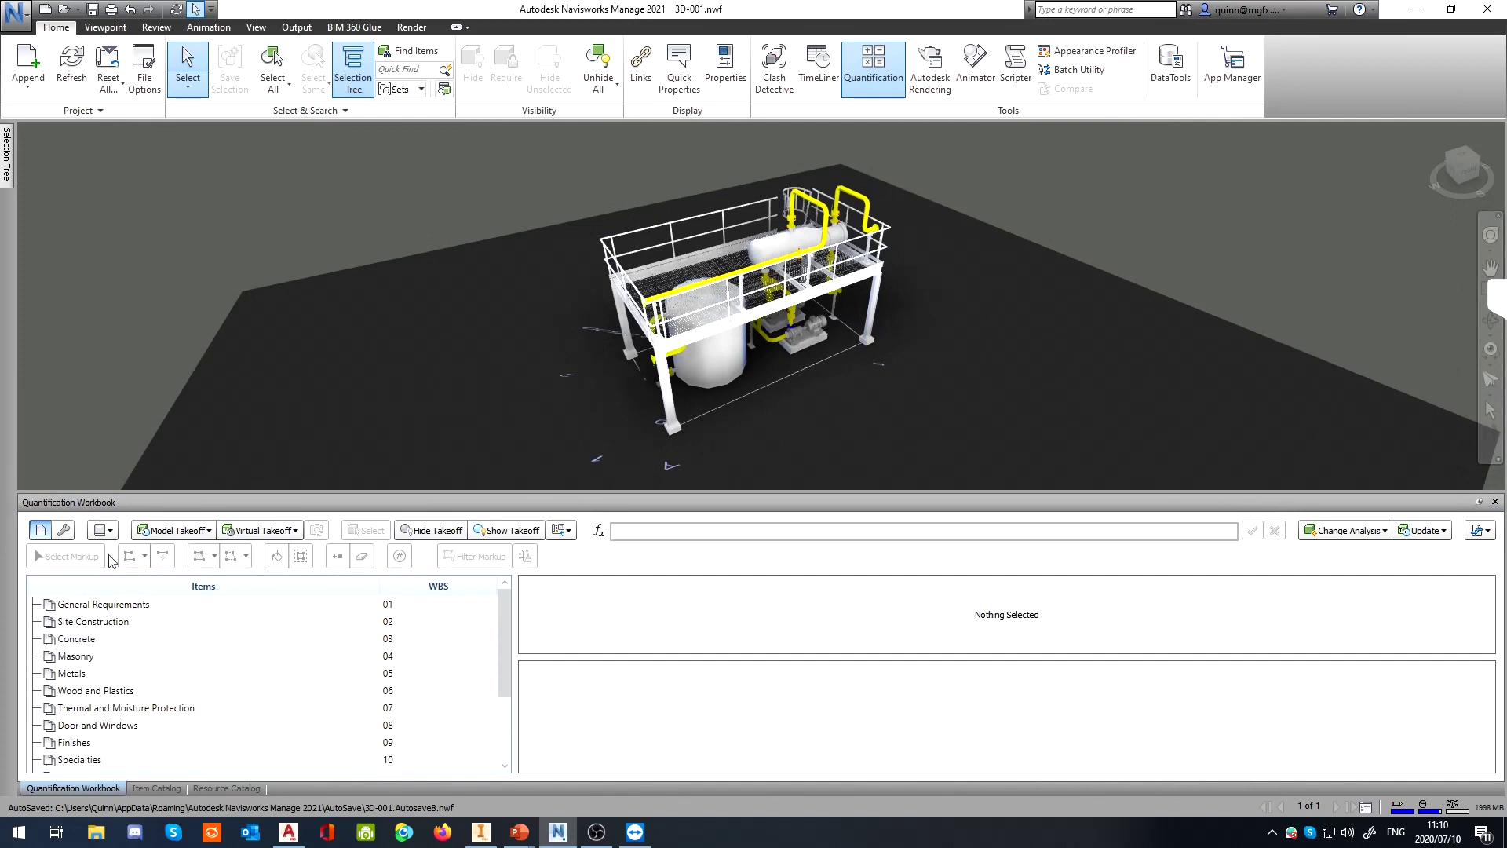
# Close the Quantification Workbook and the catalogs to return to the full model view
pyautogui.click(1495, 502)
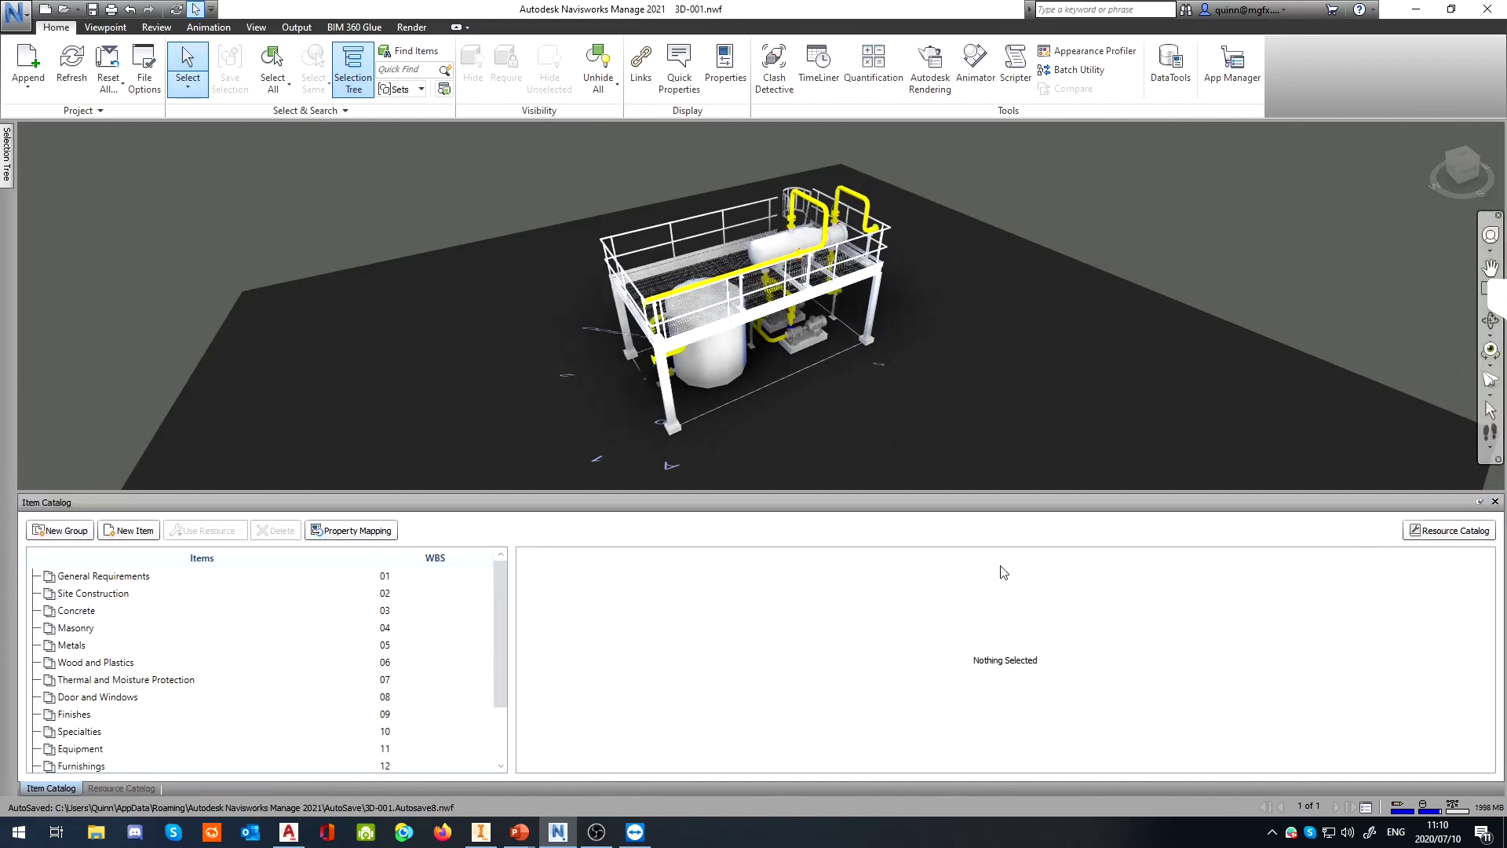
pyautogui.click(1496, 503)
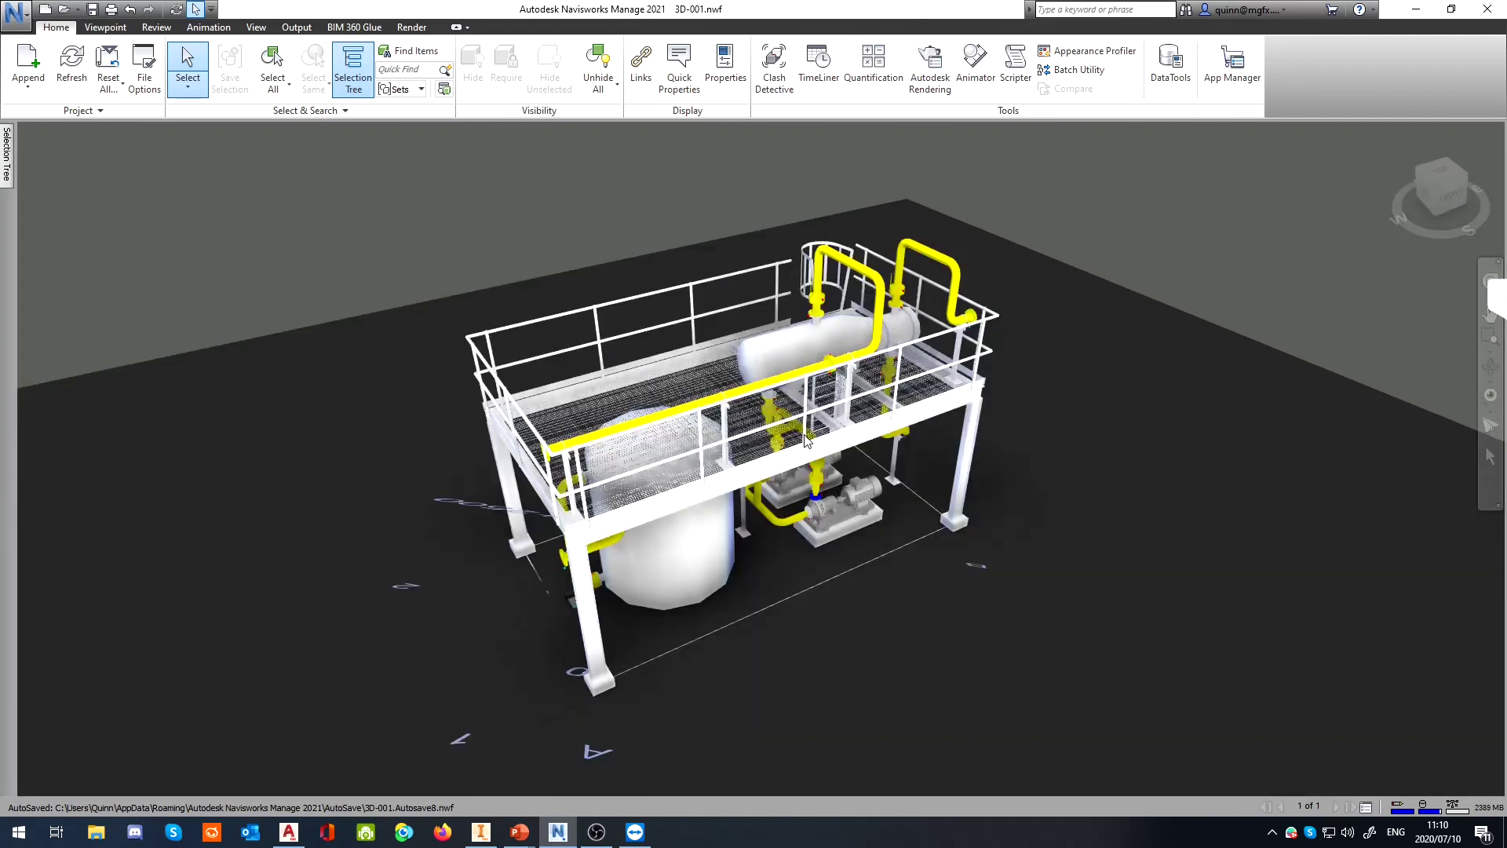
pyautogui.keyDown('shift'); pyautogui.moveTo(806, 495); pyautogui.dragTo(809, 628, button='middle'); pyautogui.keyUp('shift')
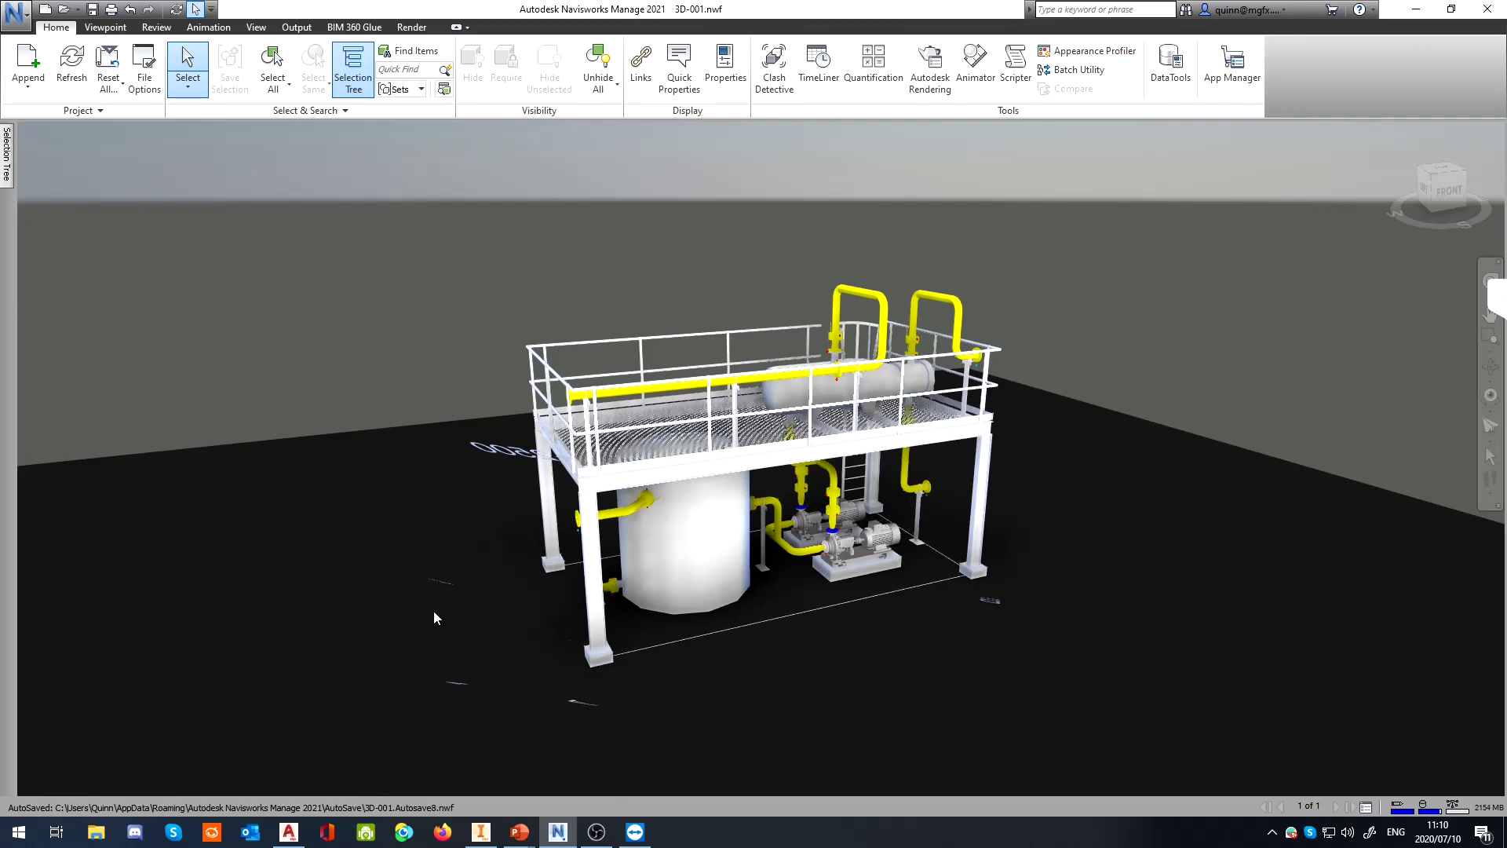
# Open the Animator, close it and open it again
pyautogui.click(976, 85)
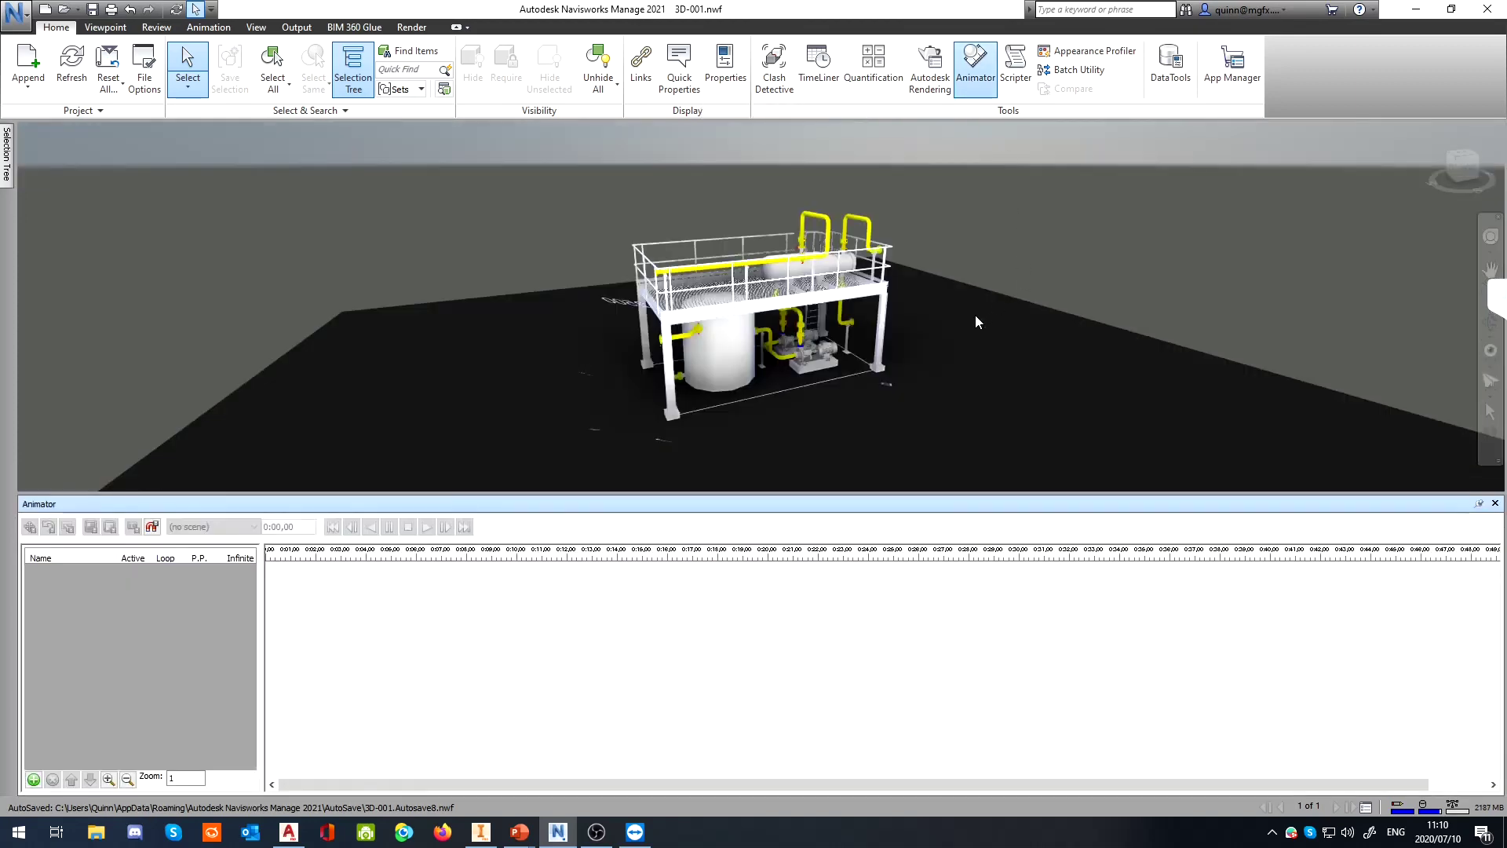
pyautogui.click(1495, 503)
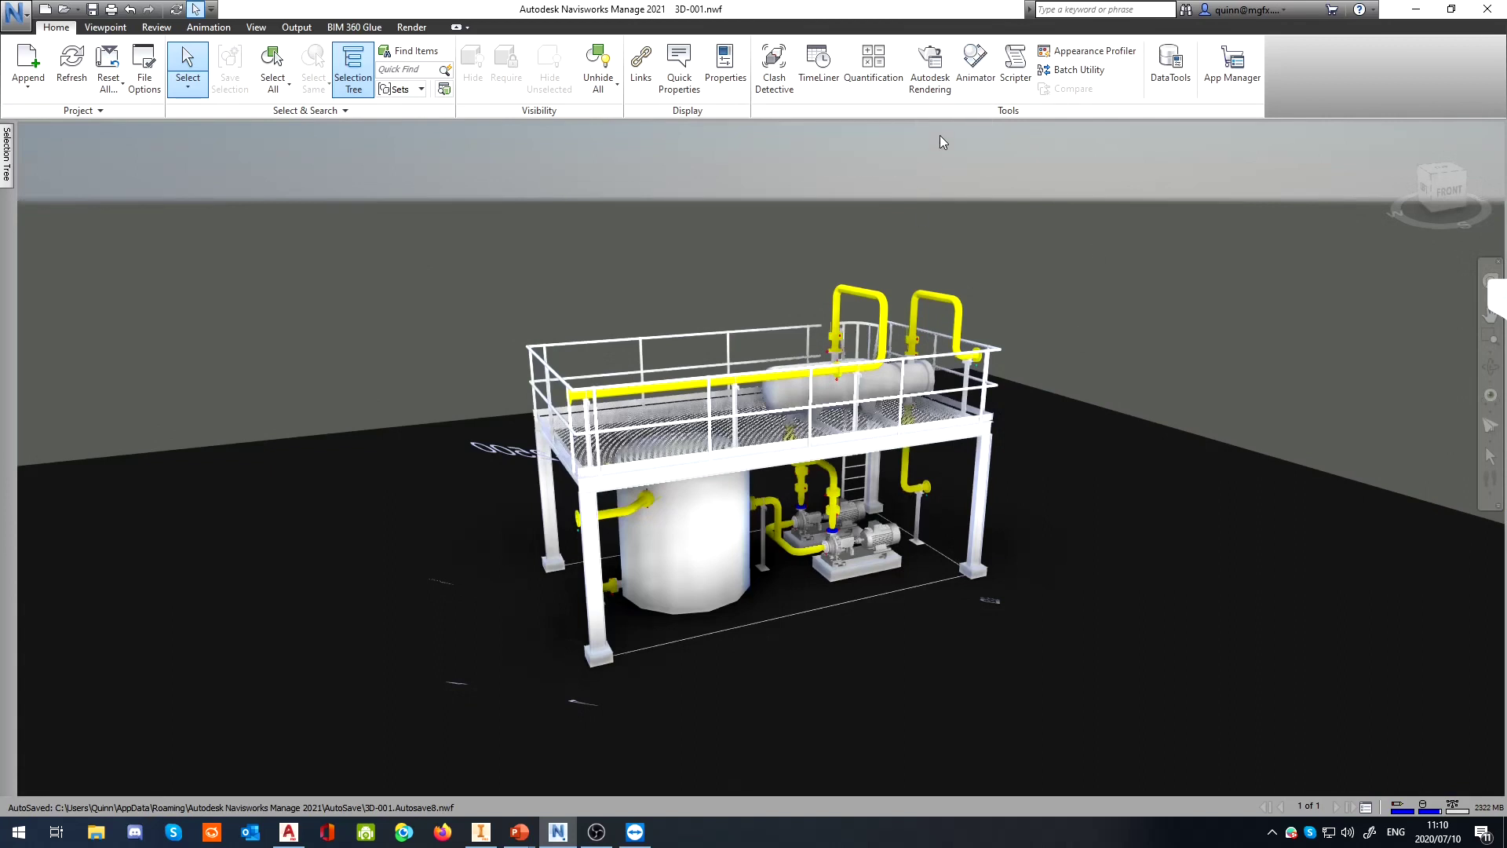
pyautogui.click(975, 67)
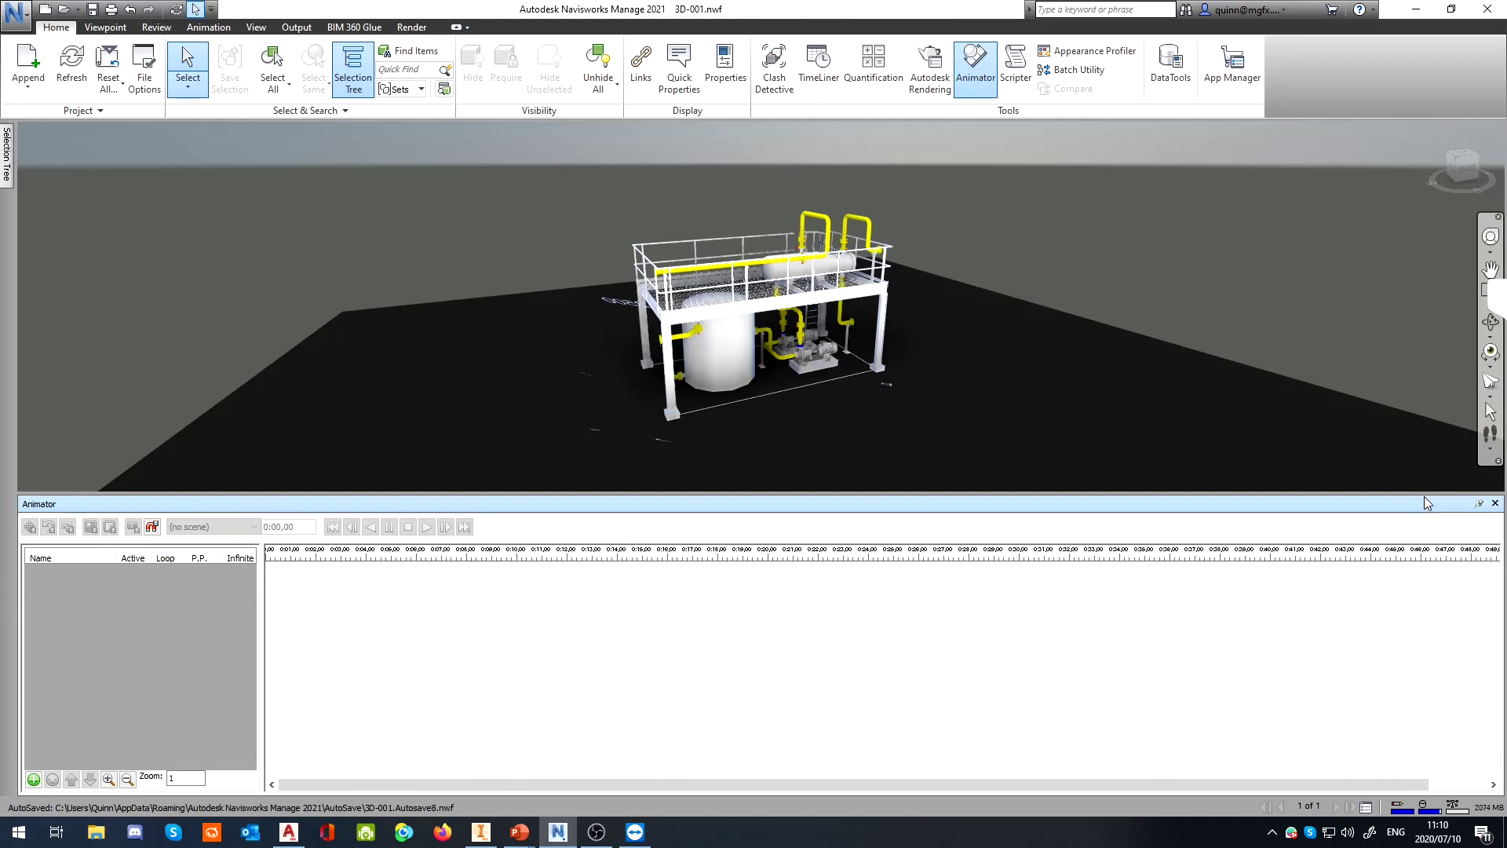
# Shrink the Animator timeline to enlarge the model view, and look at the plant from another angle
pyautogui.moveTo(1424, 495); pyautogui.dragTo(924, 618)
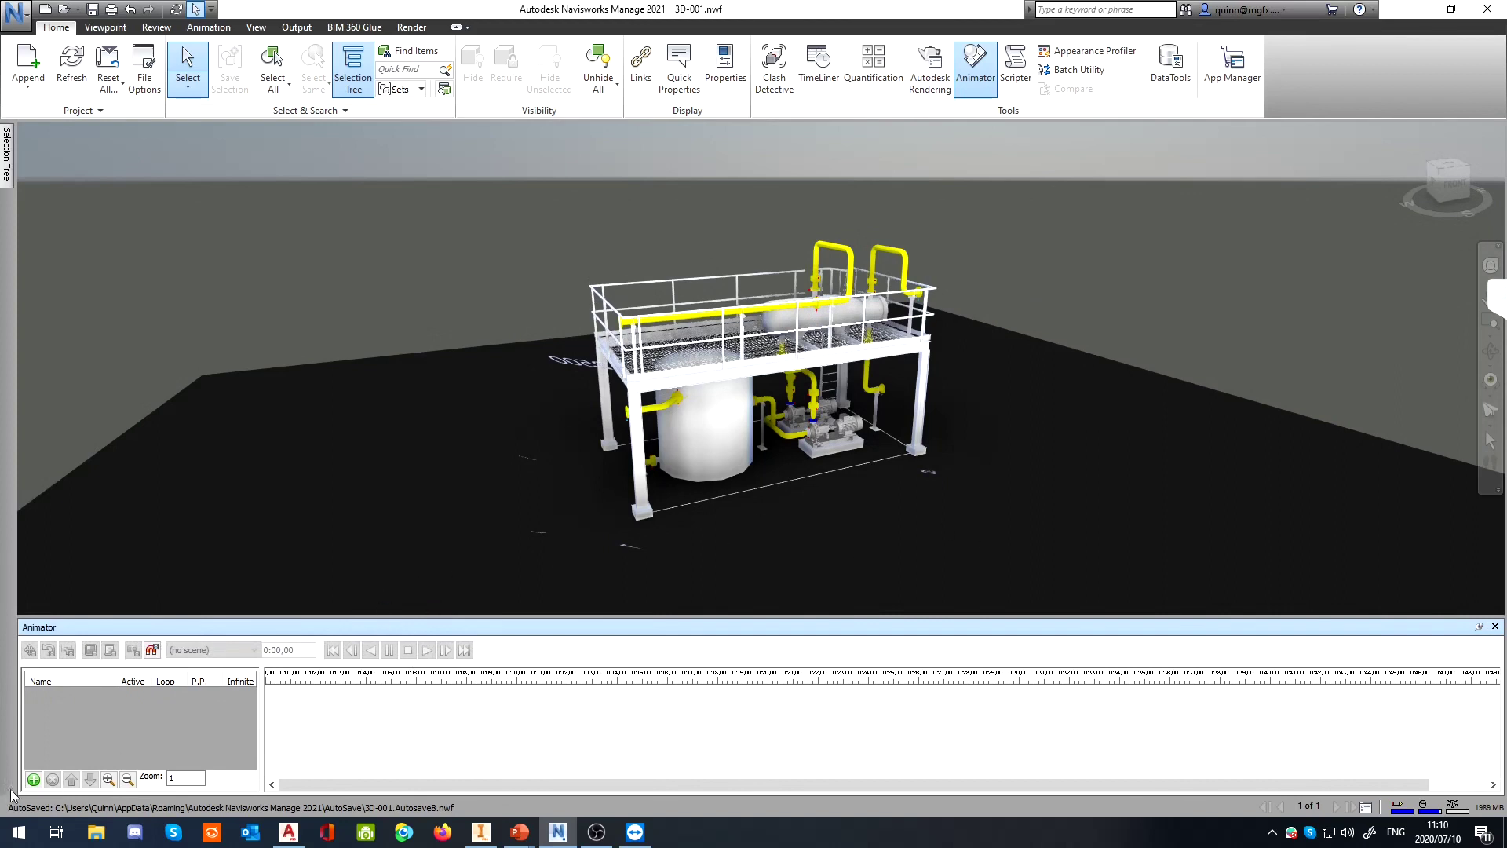
pyautogui.click(33, 780)
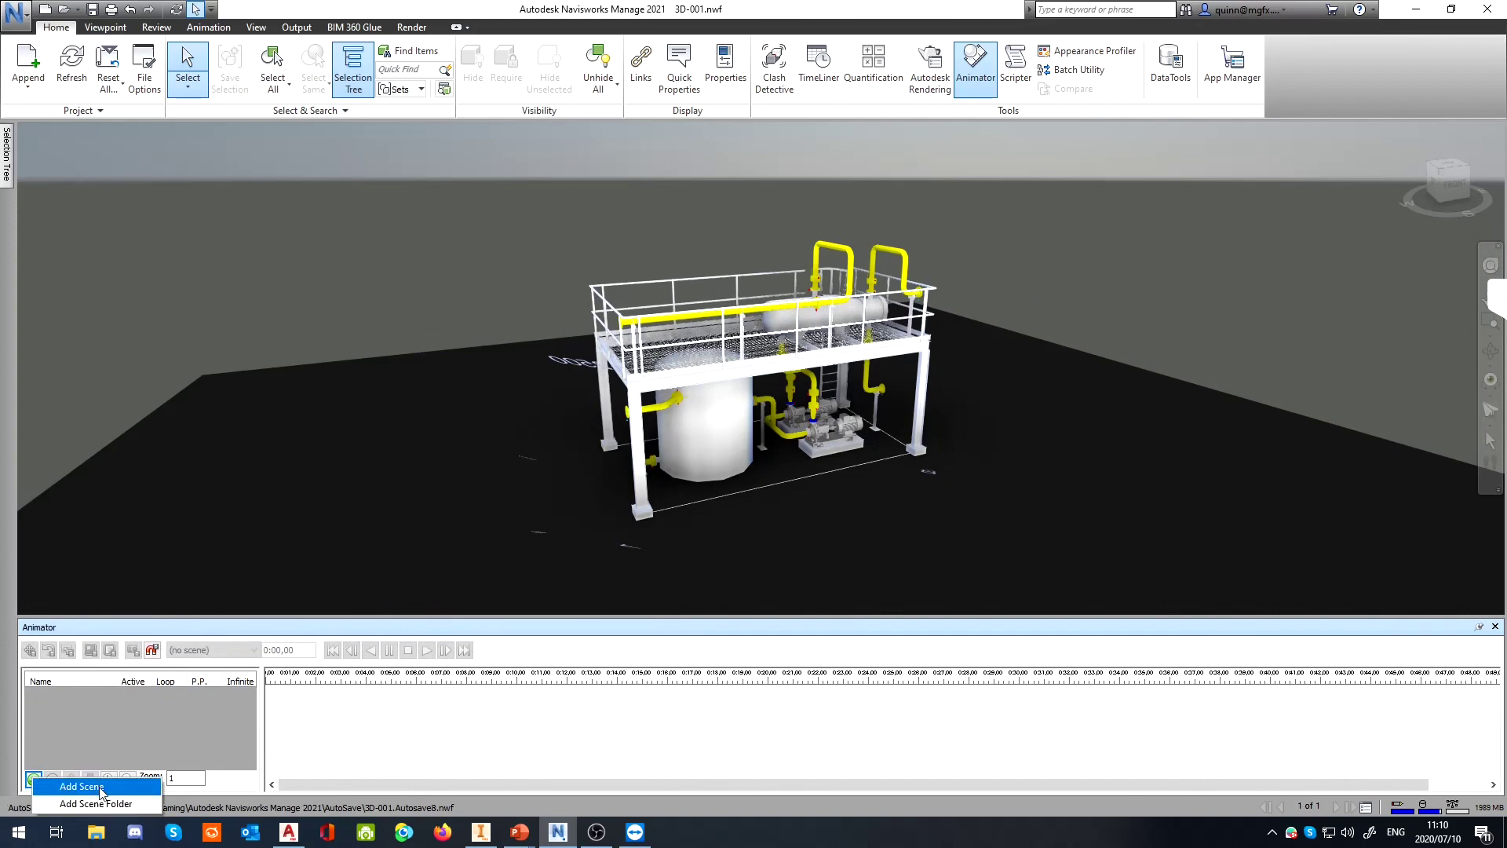
pyautogui.click(290, 289)
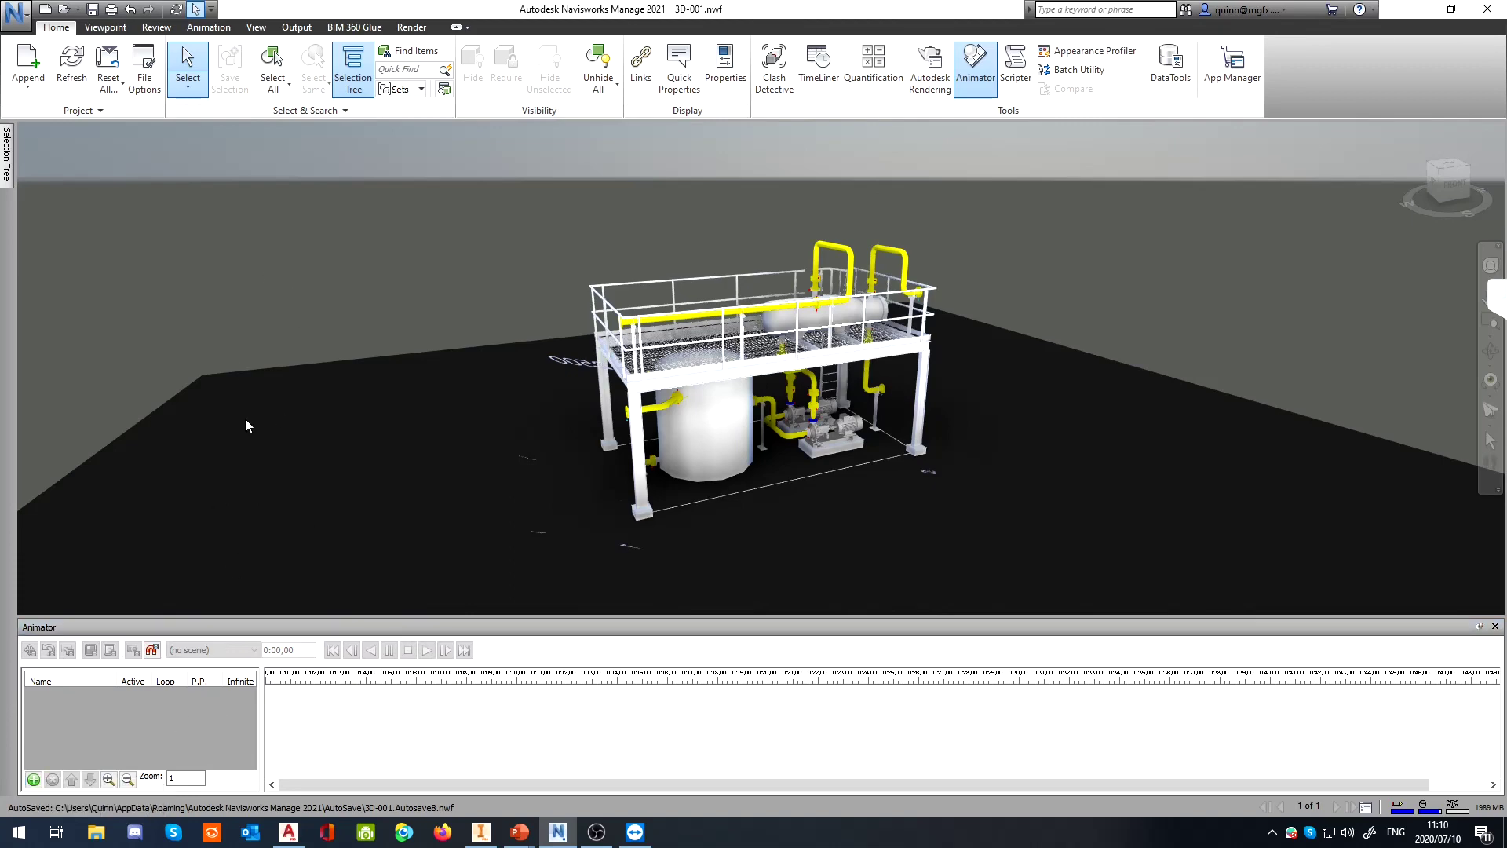
pyautogui.moveTo(650, 398)
pyautogui.keyDown('shift'); pyautogui.mouseDown(button='middle')
pyautogui.moveTo(747, 474)
pyautogui.moveTo(781, 432)
pyautogui.mouseUp(button='middle'); pyautogui.keyUp('shift')
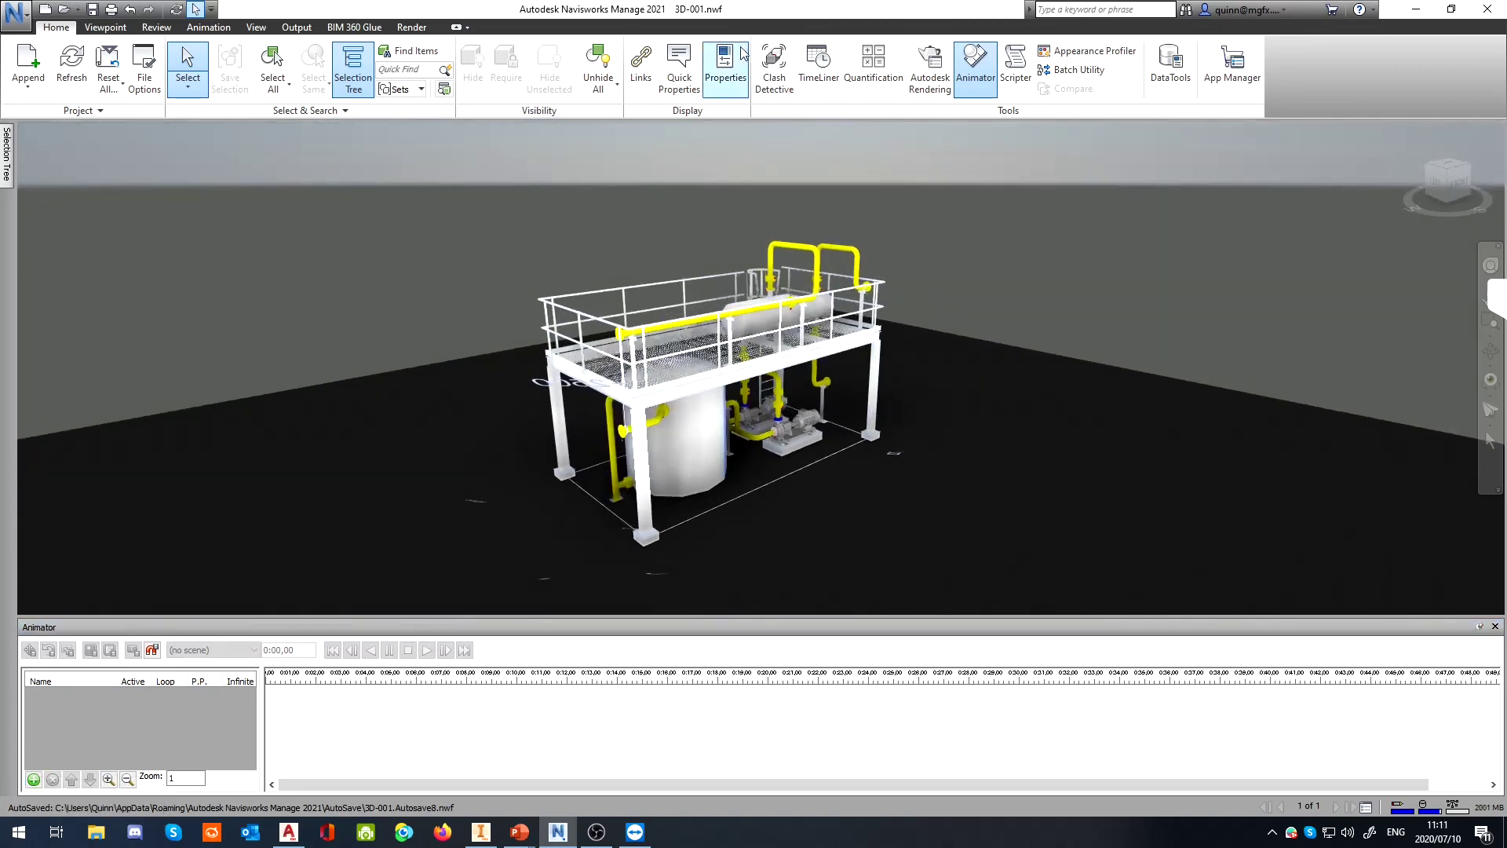
pyautogui.moveTo(540, 323); pyautogui.dragTo(586, 288, button='middle')
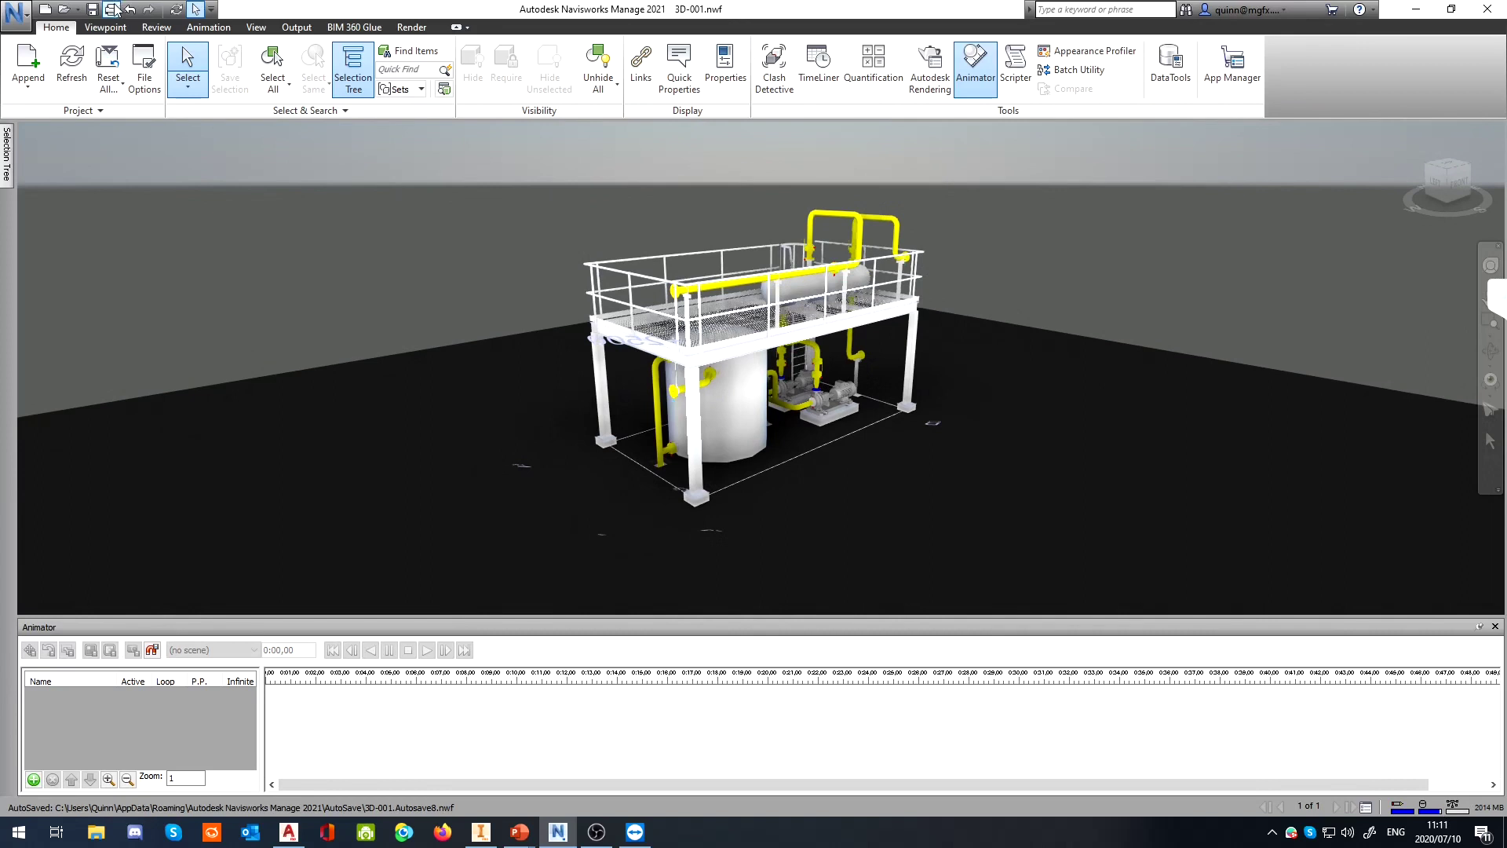
# Open the Navisworks file 3D-001.nwd in place of the current model, without saving the changes to 3D-001.nwf
pyautogui.click(65, 9)
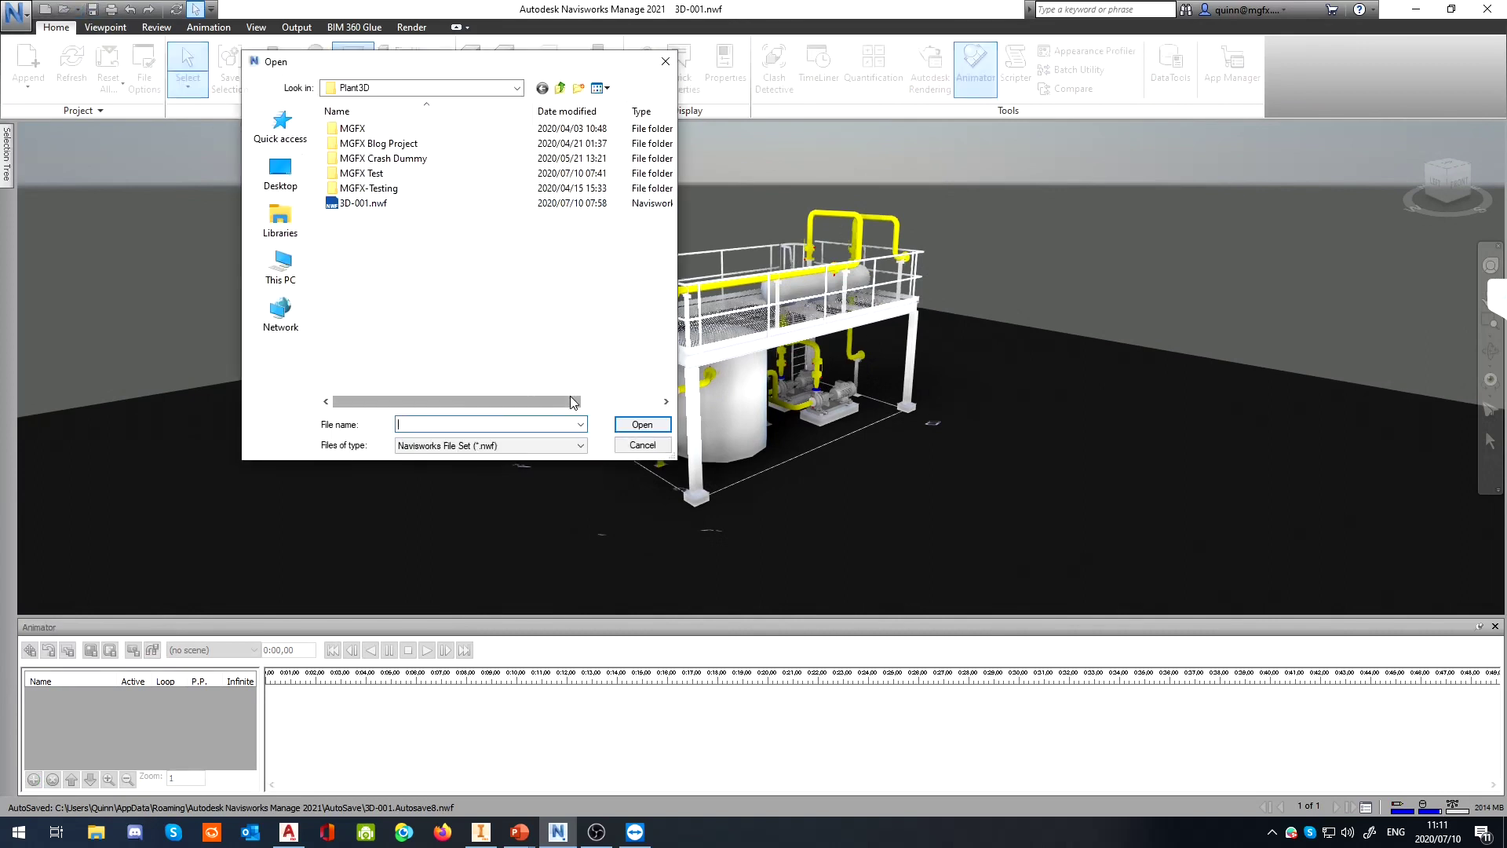
pyautogui.click(542, 445)
pyautogui.scroll(1, 547, 470)
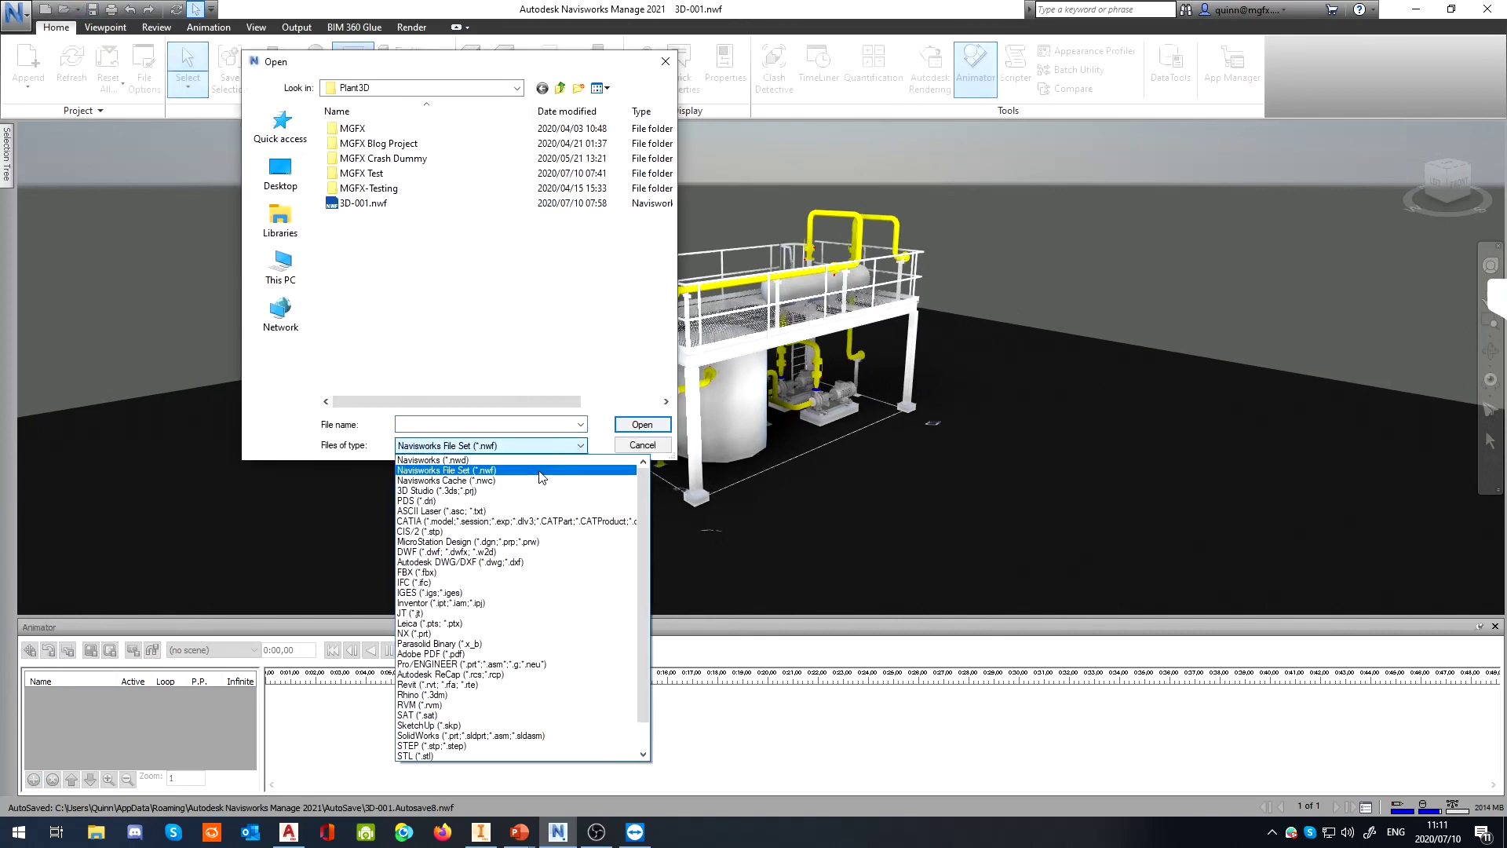
pyautogui.click(543, 461)
pyautogui.click(391, 205)
pyautogui.doubleClick(393, 206)
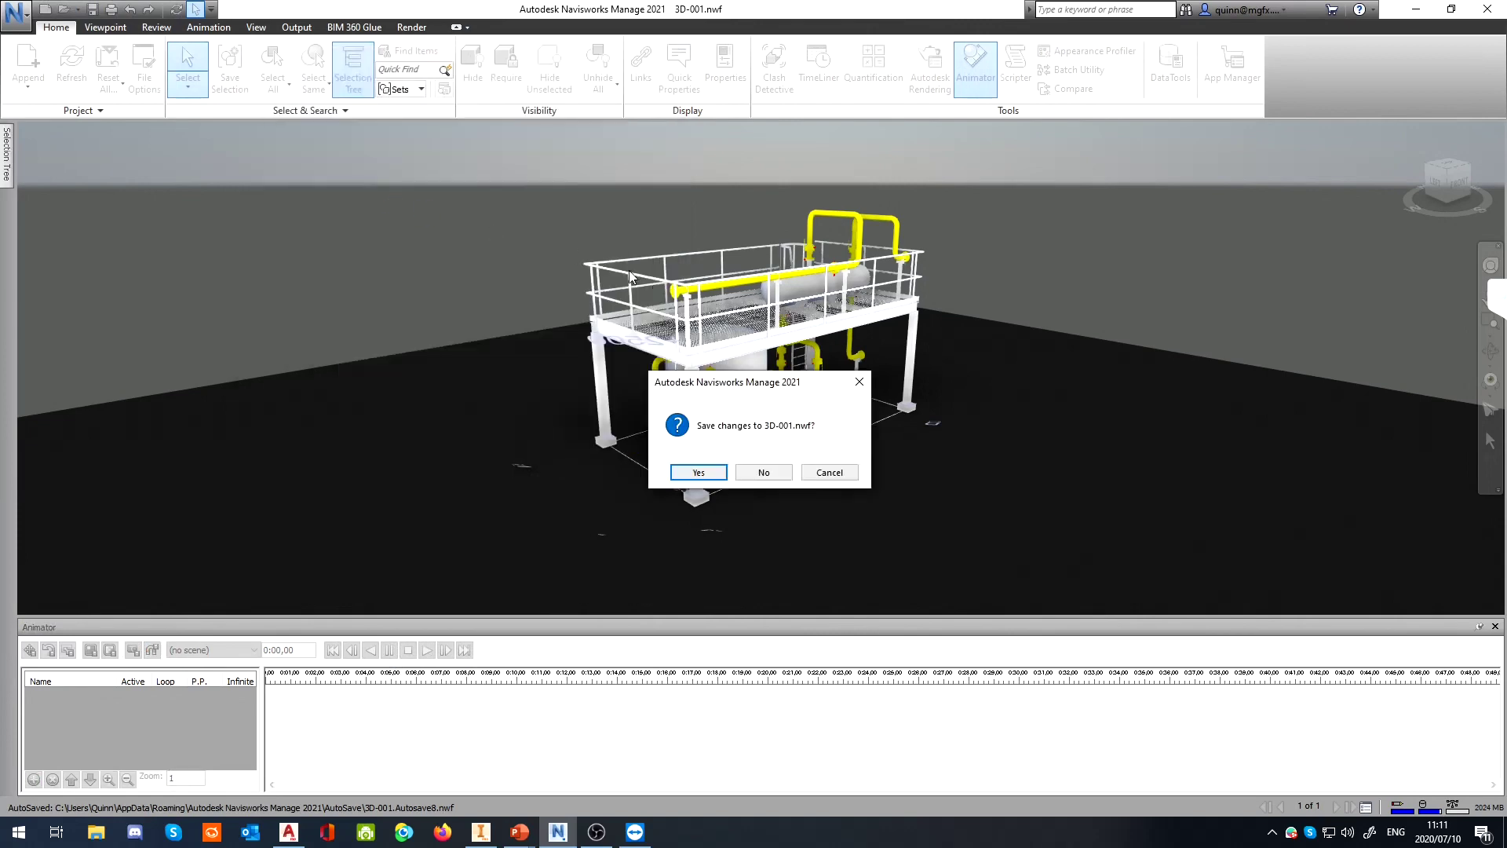
pyautogui.click(762, 471)
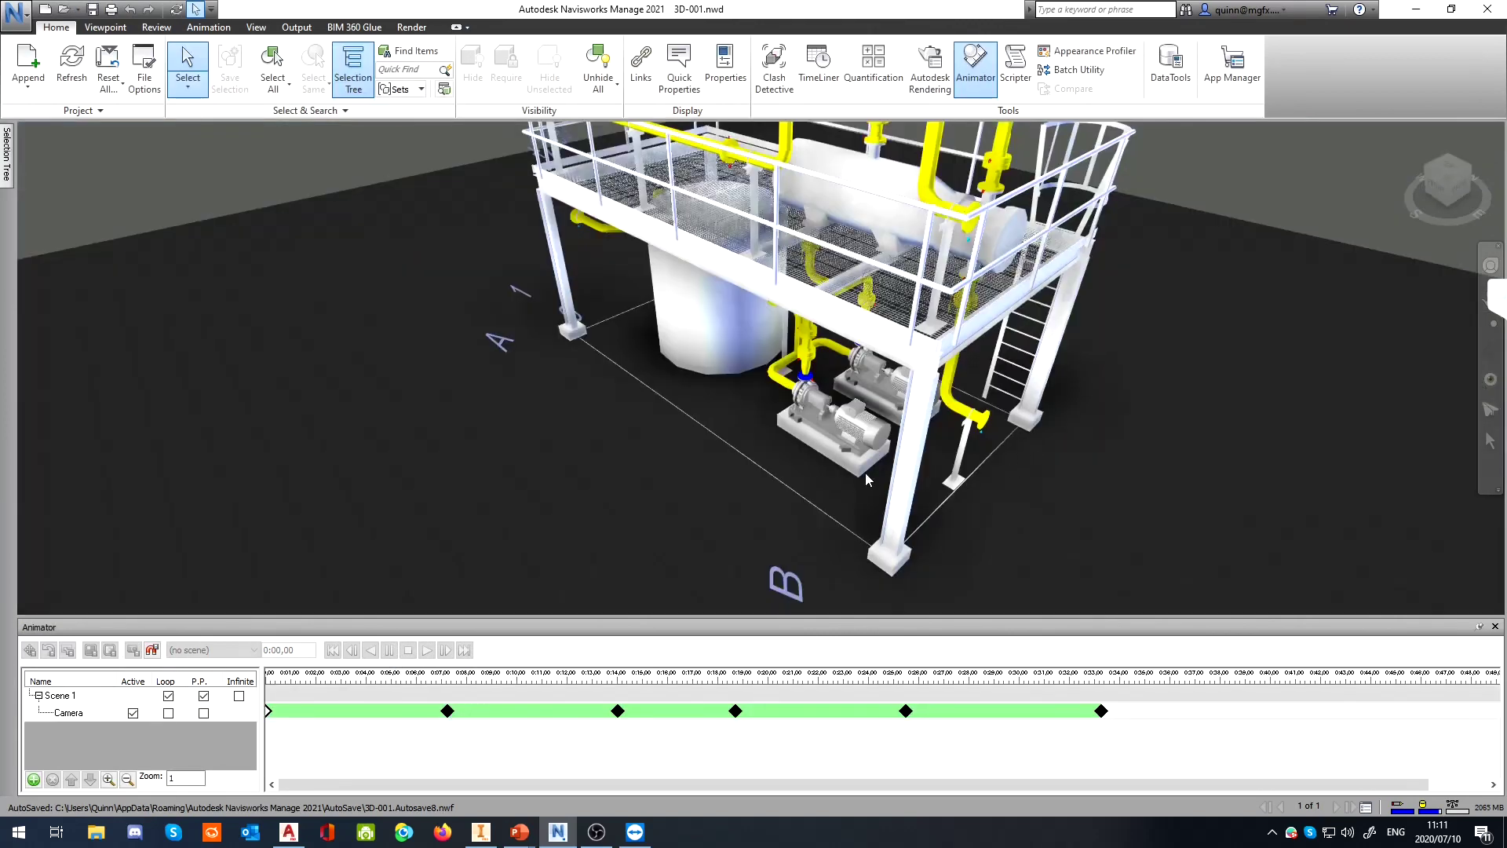
# Examine the opened plant model from other angles and check its list of saved viewpoints
pyautogui.keyDown('shift'); pyautogui.moveTo(866, 474); pyautogui.dragTo(838, 436, button='middle'); pyautogui.keyUp('shift')
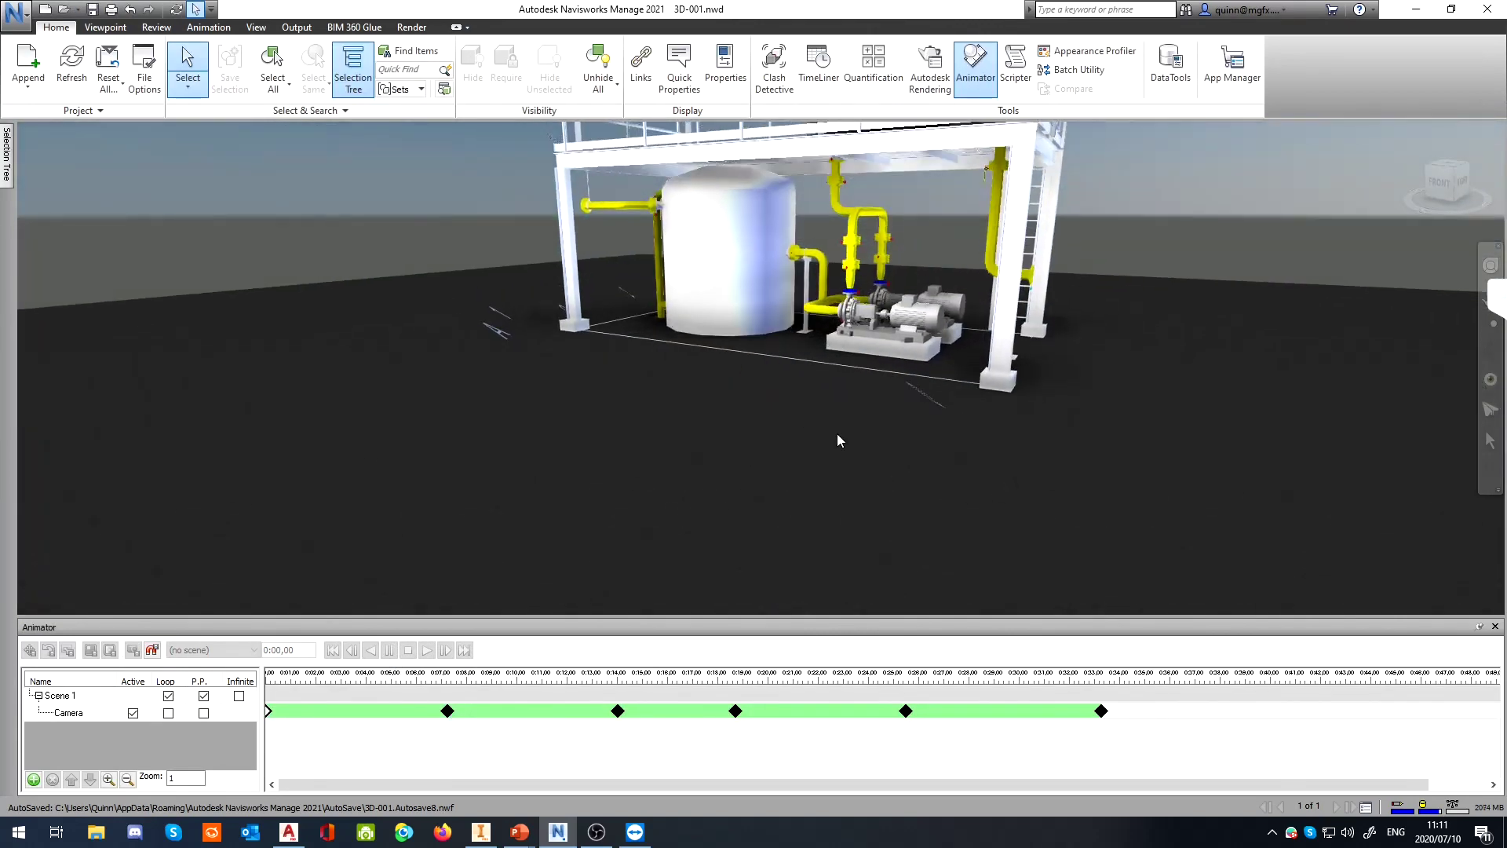
pyautogui.moveTo(698, 271); pyautogui.dragTo(642, 413, button='middle')
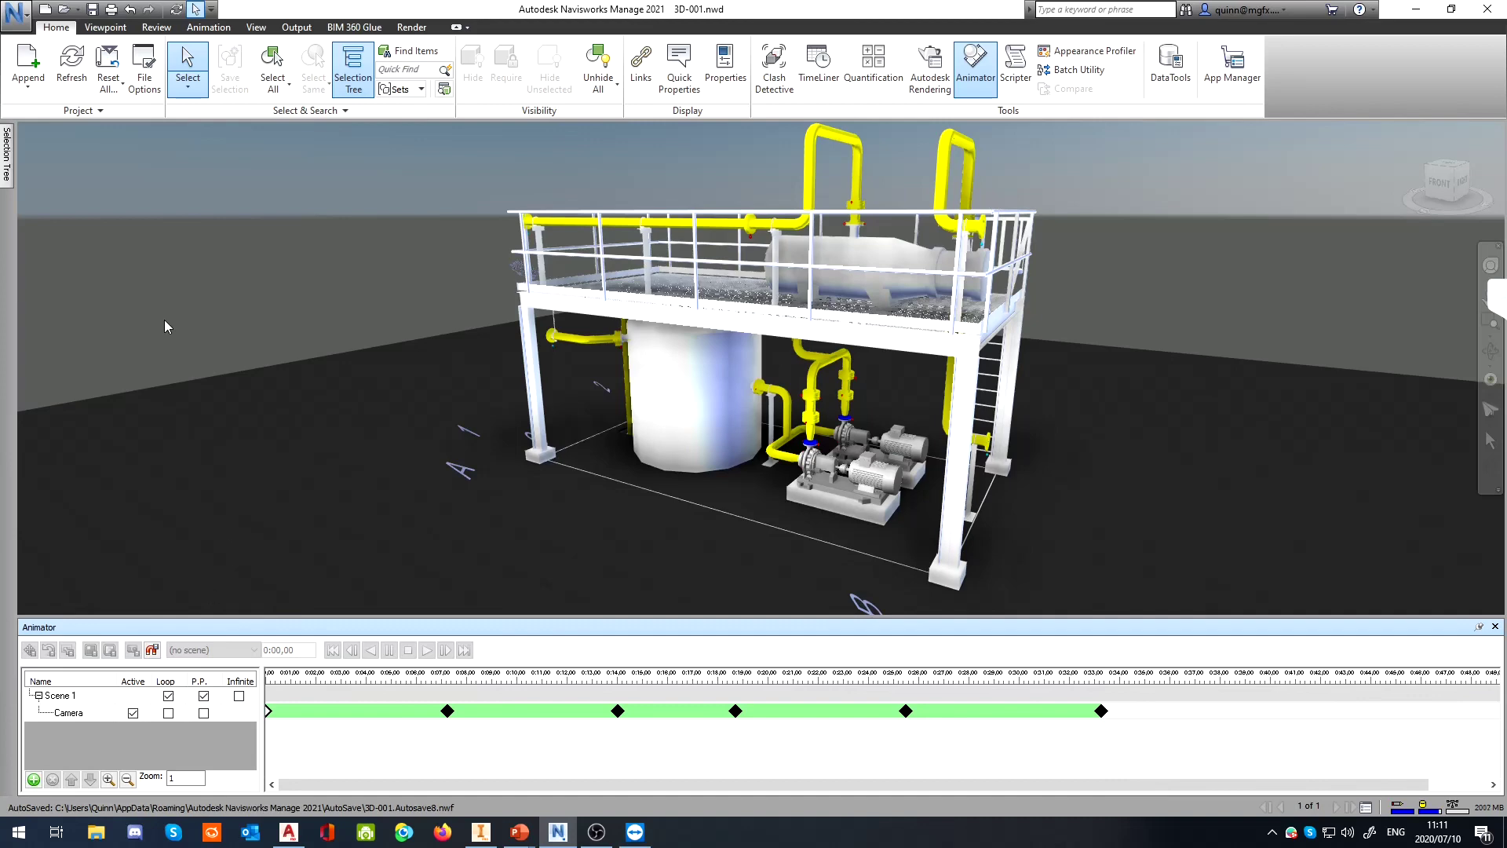
pyautogui.click(105, 27)
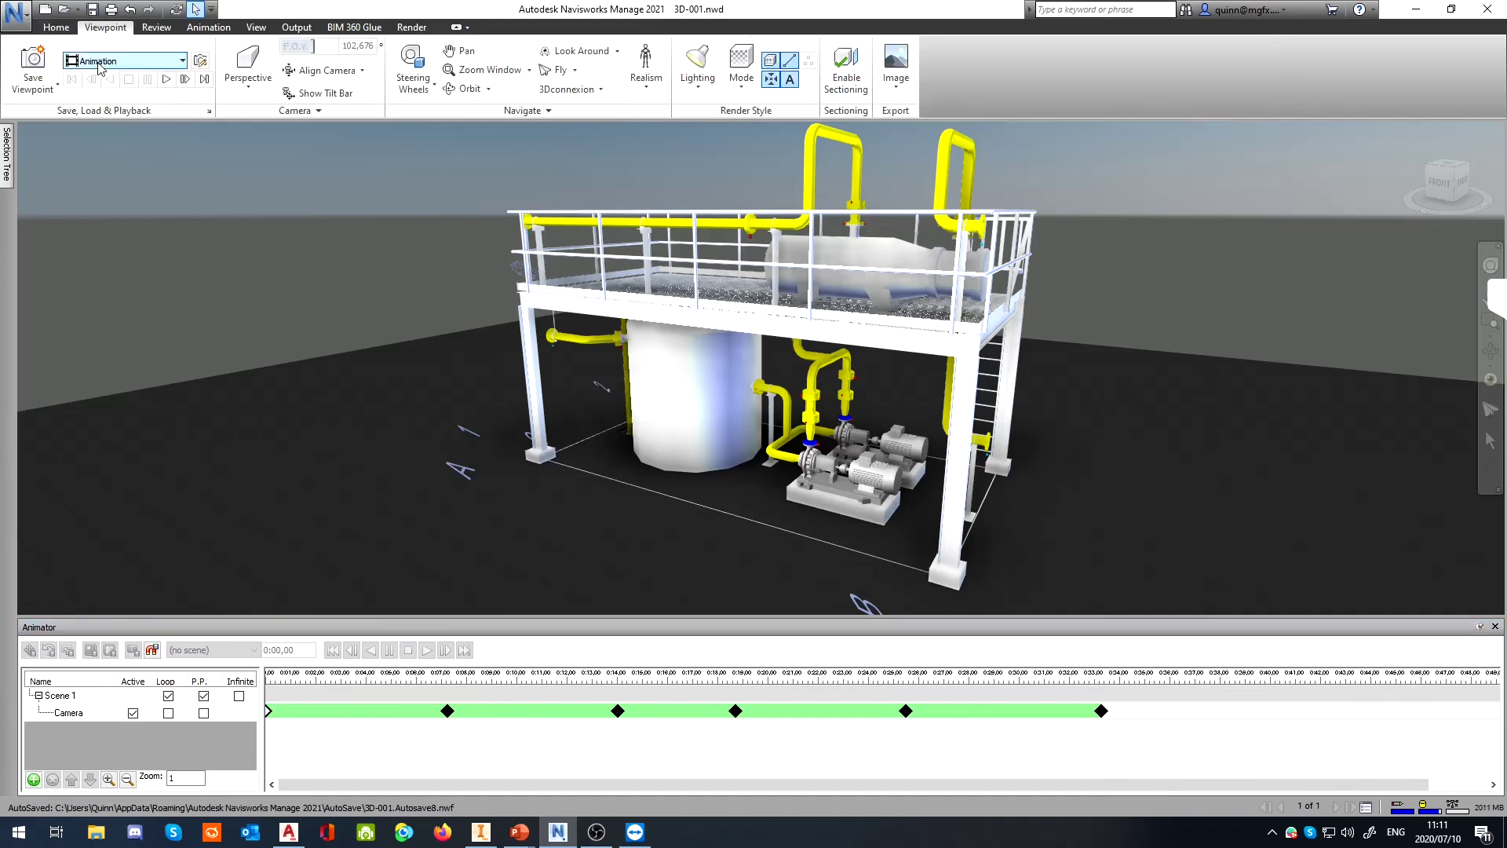
pyautogui.click(100, 67)
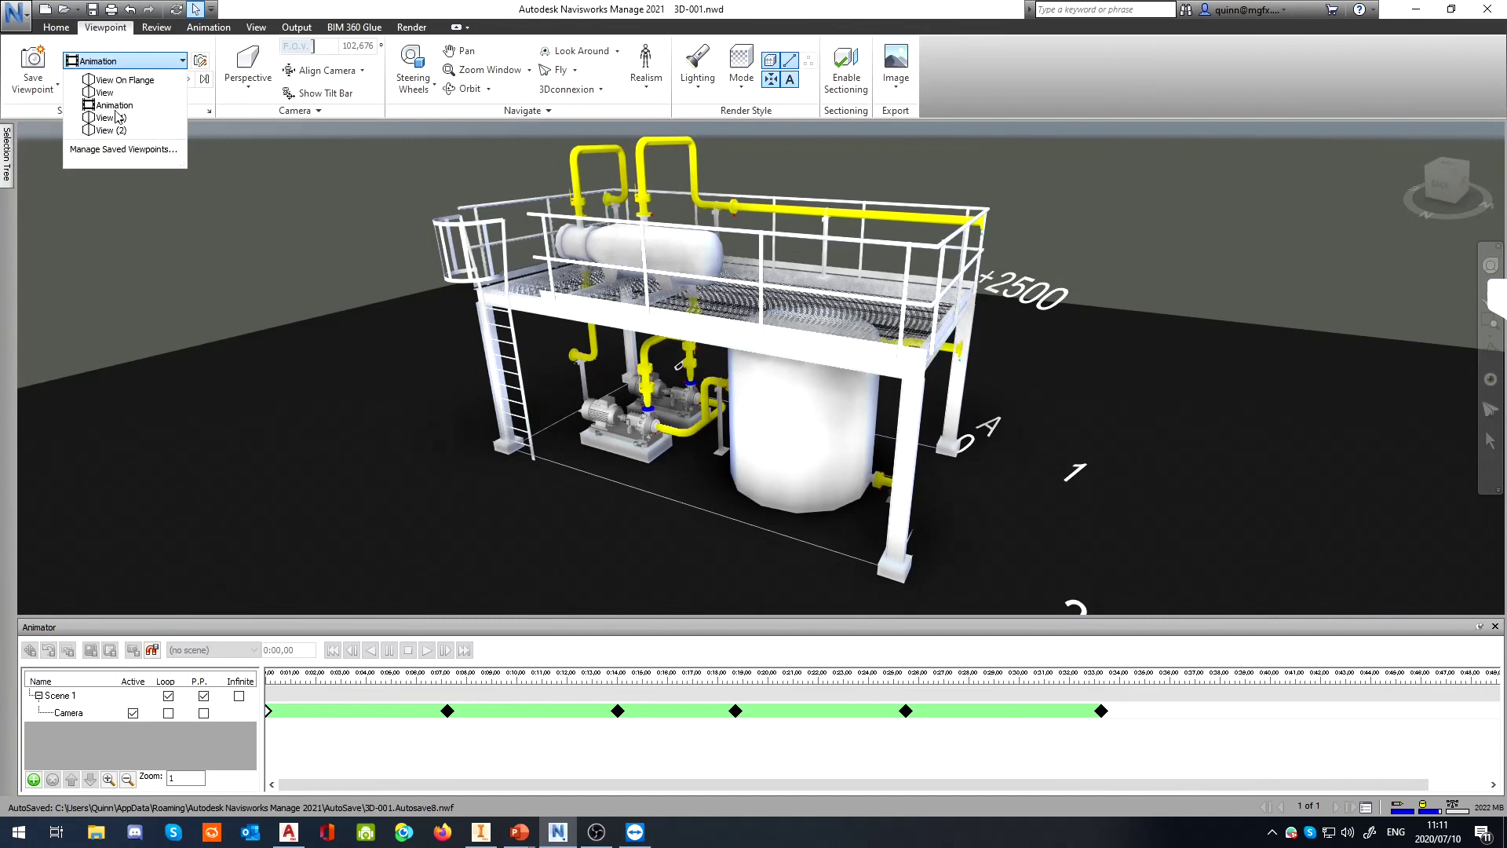
pyautogui.click(136, 48)
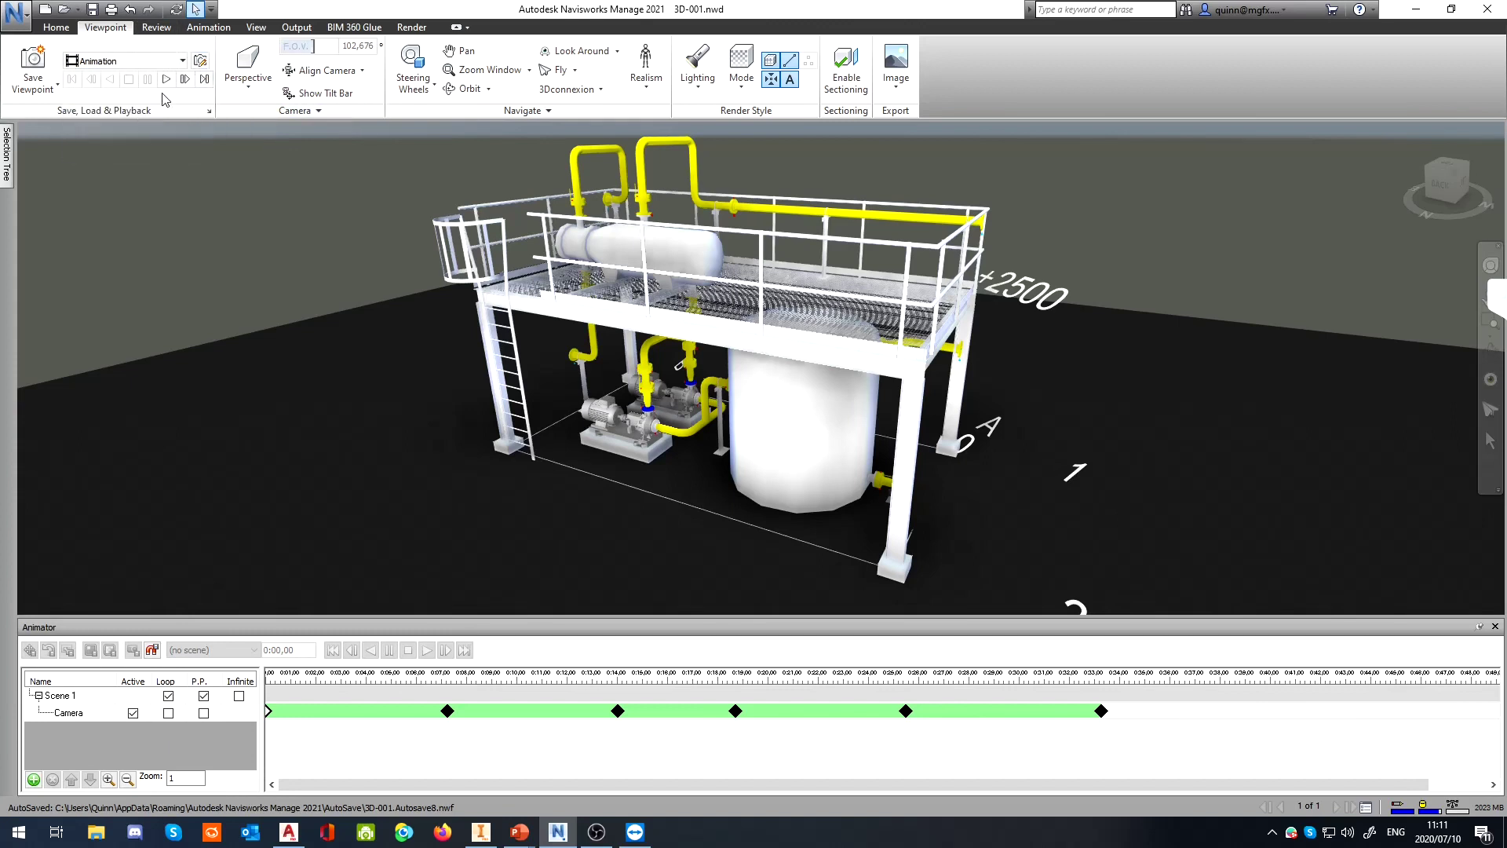
pyautogui.click(38, 91)
pyautogui.click(39, 92)
# Look through the review and view tools and the list of available windows for the saved viewpoints manager
pyautogui.click(157, 27)
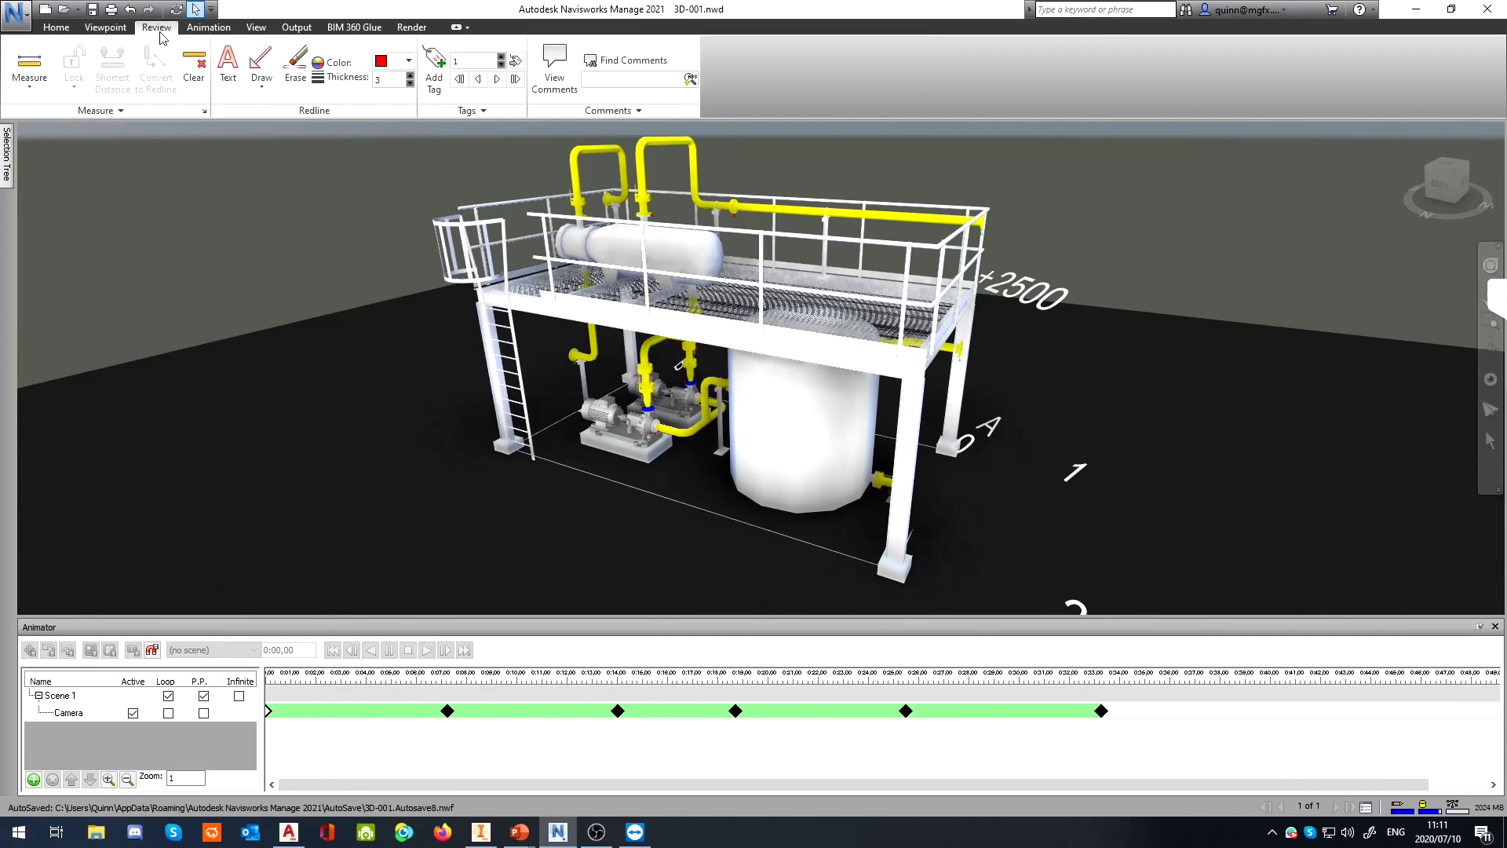
pyautogui.click(101, 30)
pyautogui.click(58, 32)
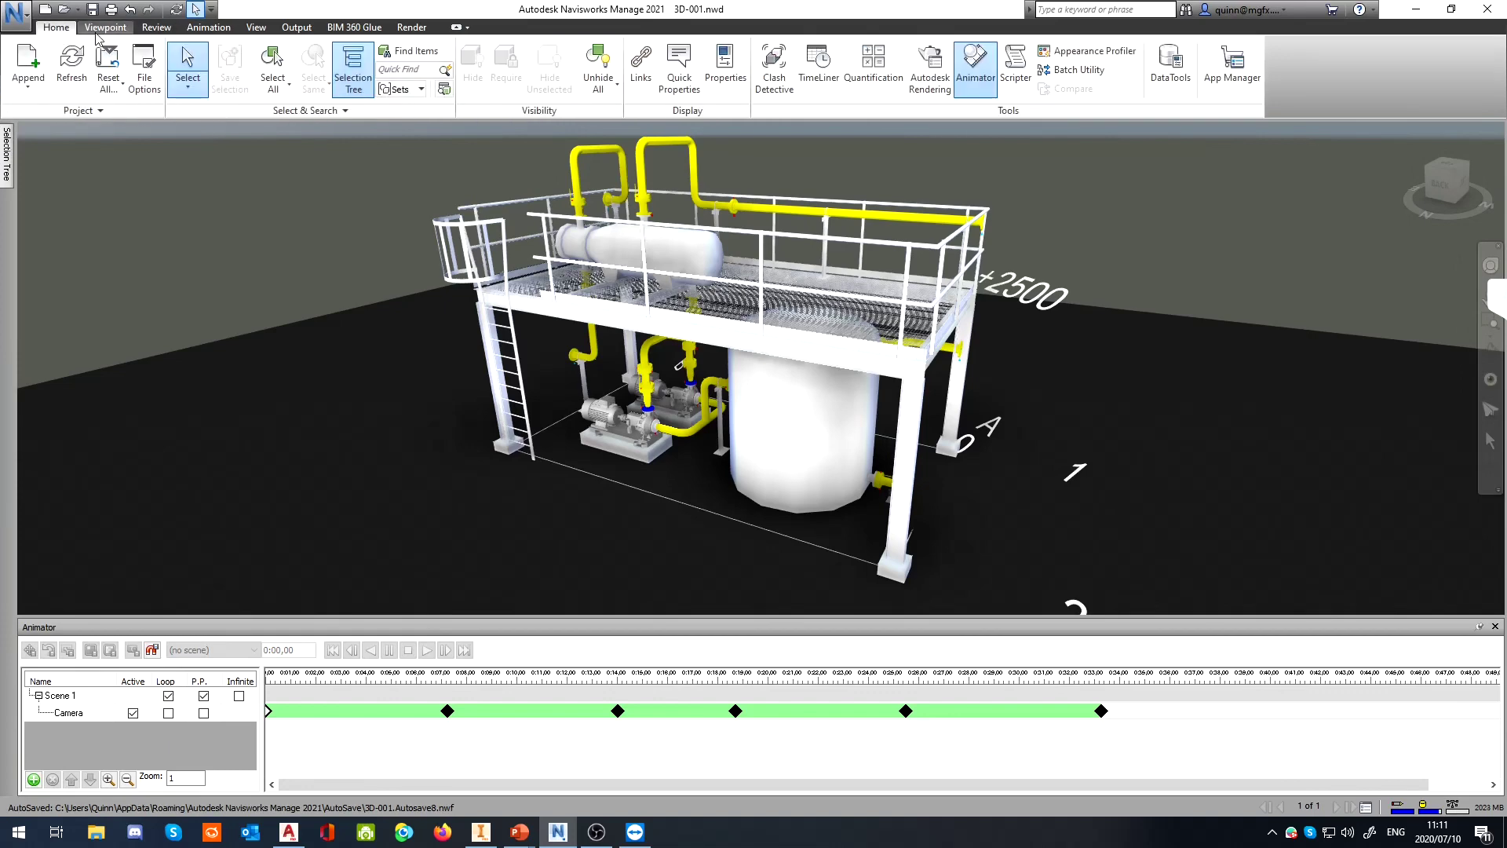
pyautogui.click(257, 28)
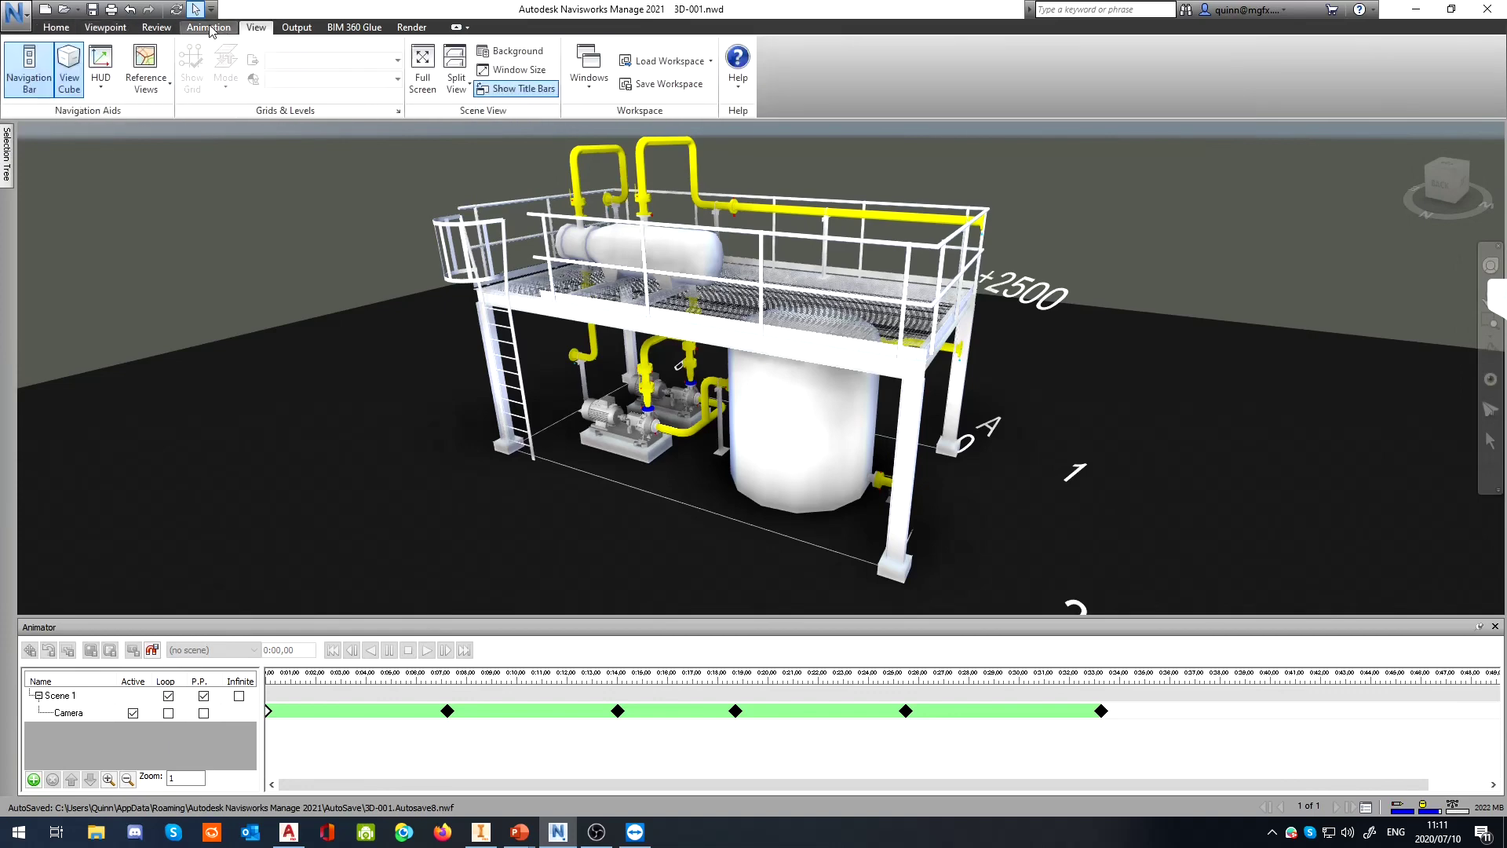
pyautogui.click(230, 29)
pyautogui.click(257, 28)
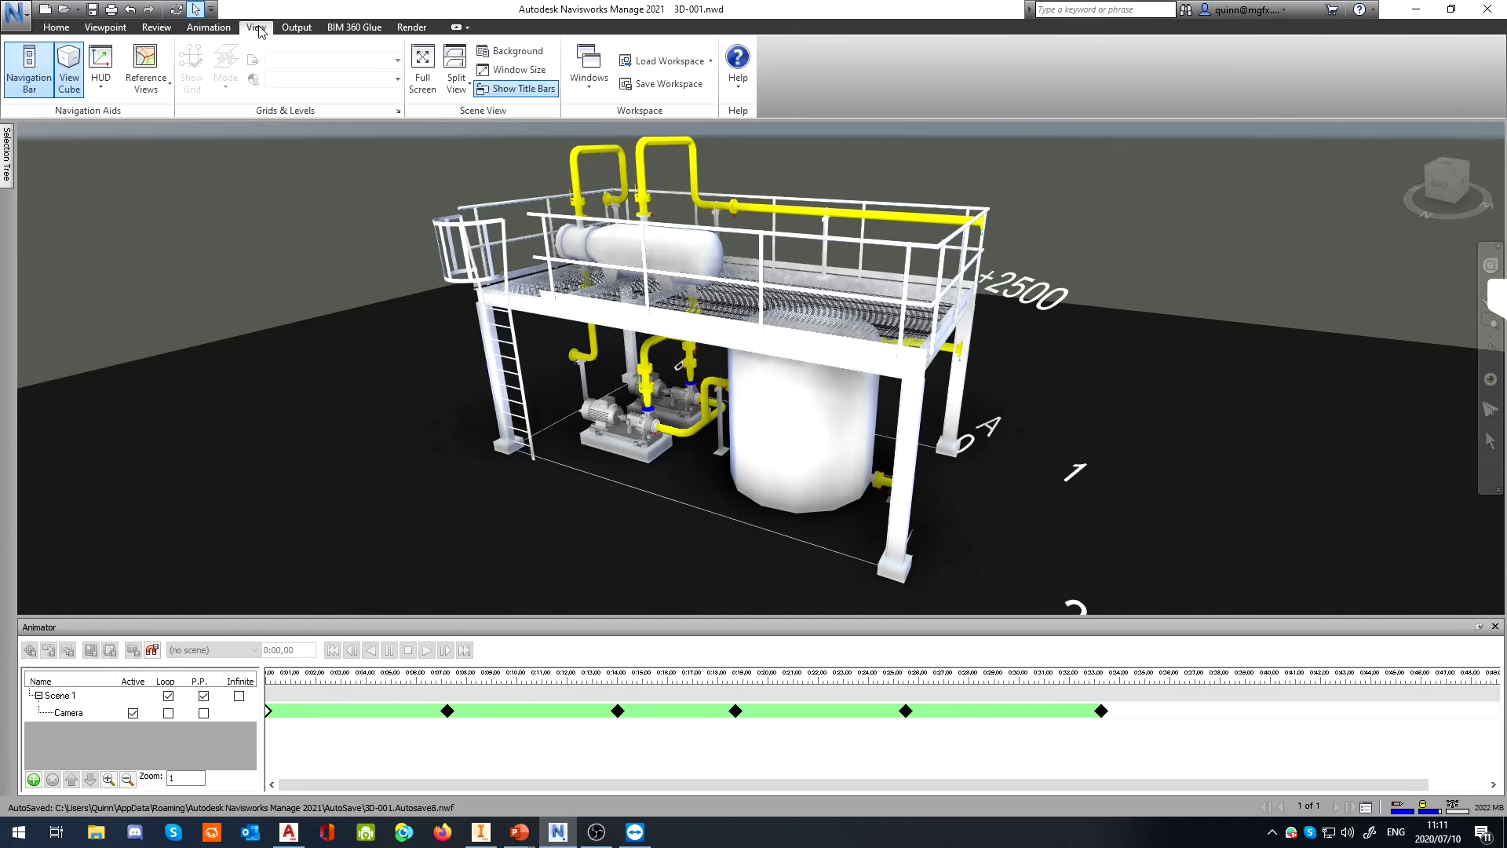
pyautogui.click(608, 91)
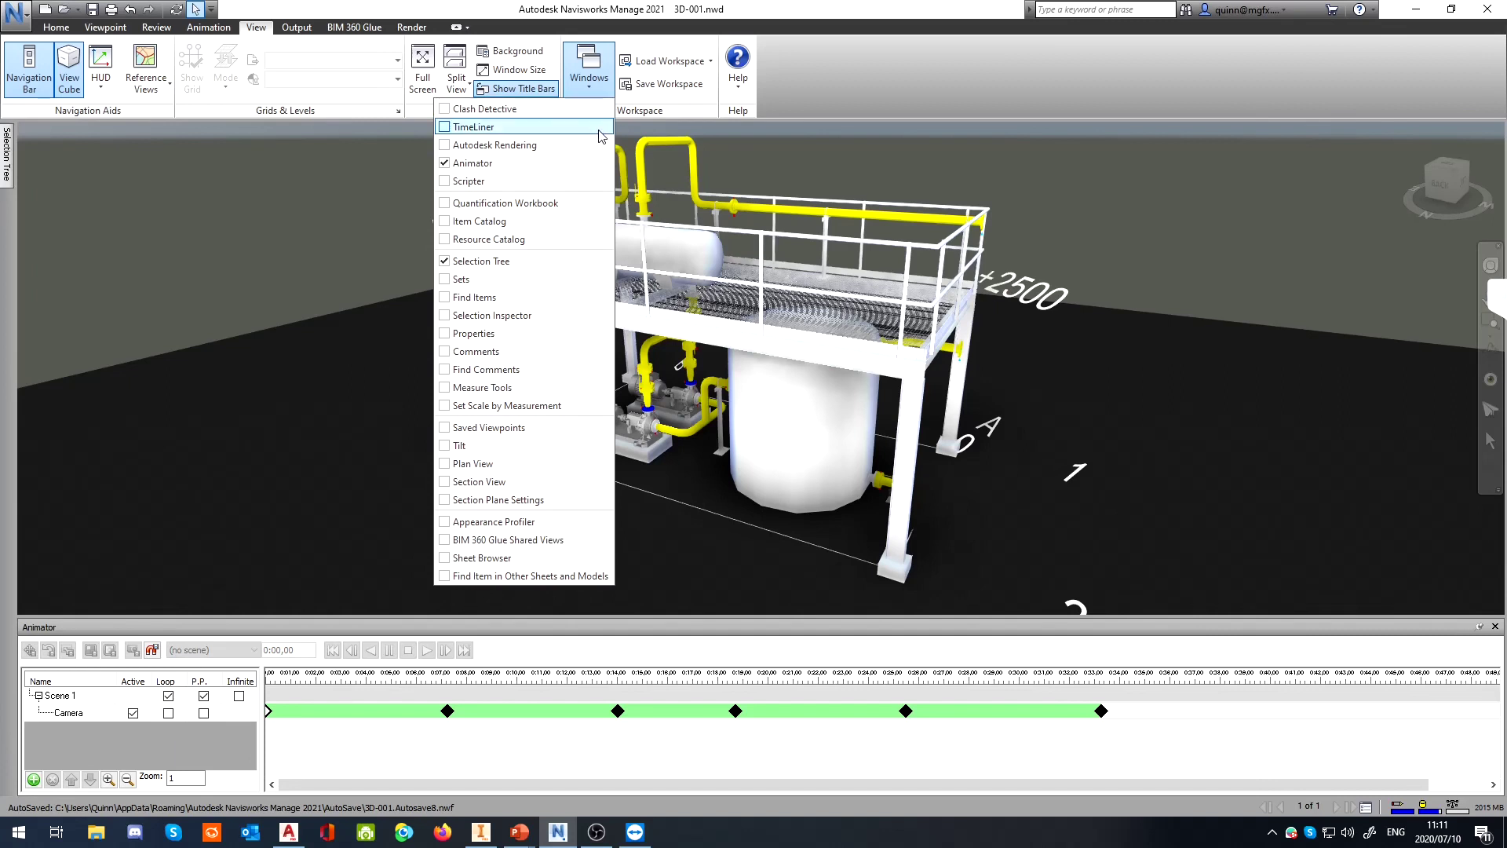
pyautogui.click(991, 10)
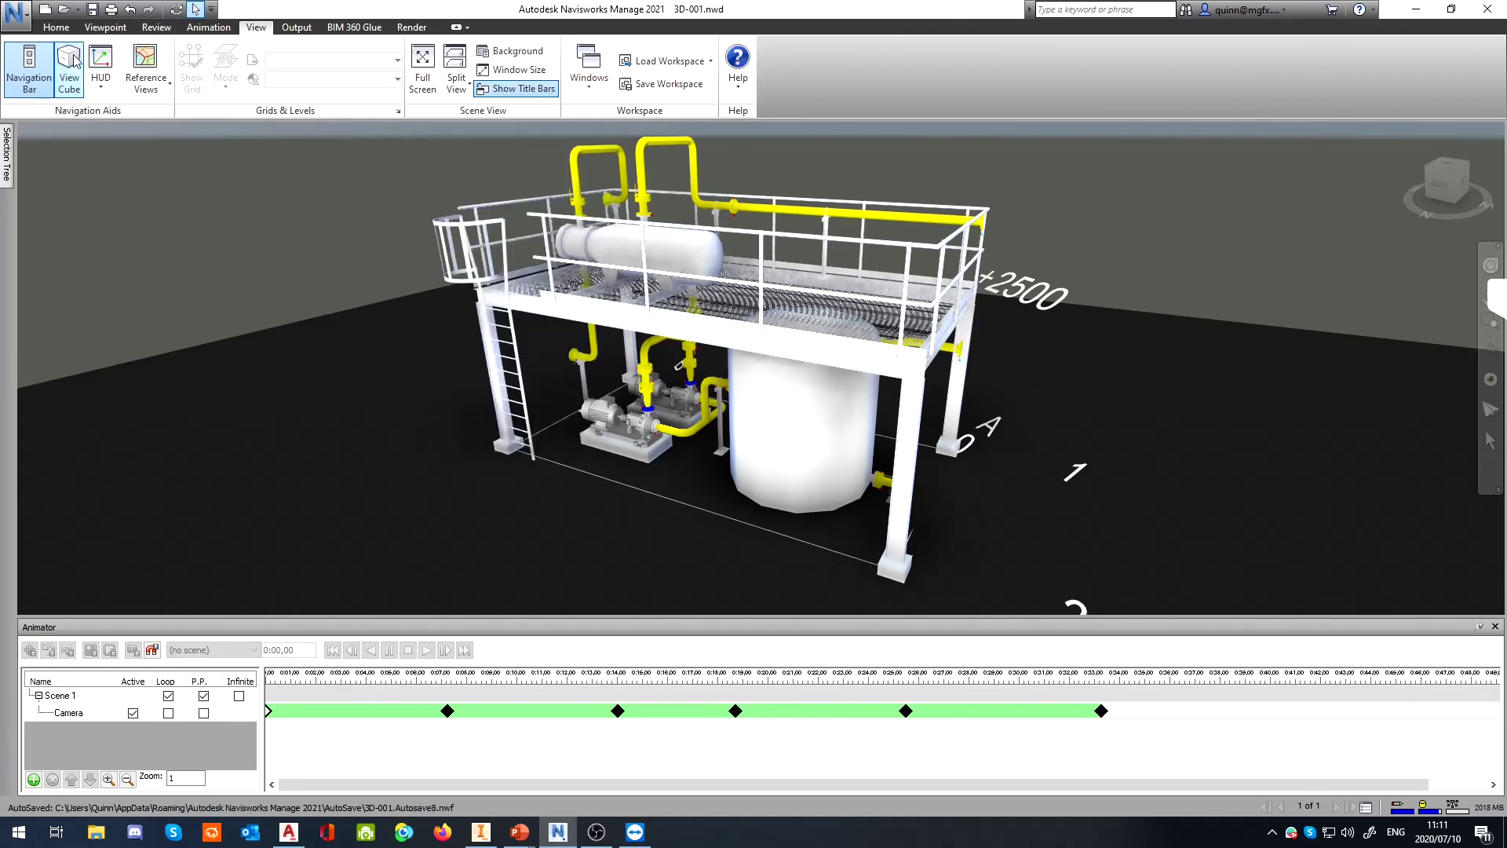
# Open the saved viewpoints manager and add a new, empty viewpoint animation to it
pyautogui.click(95, 29)
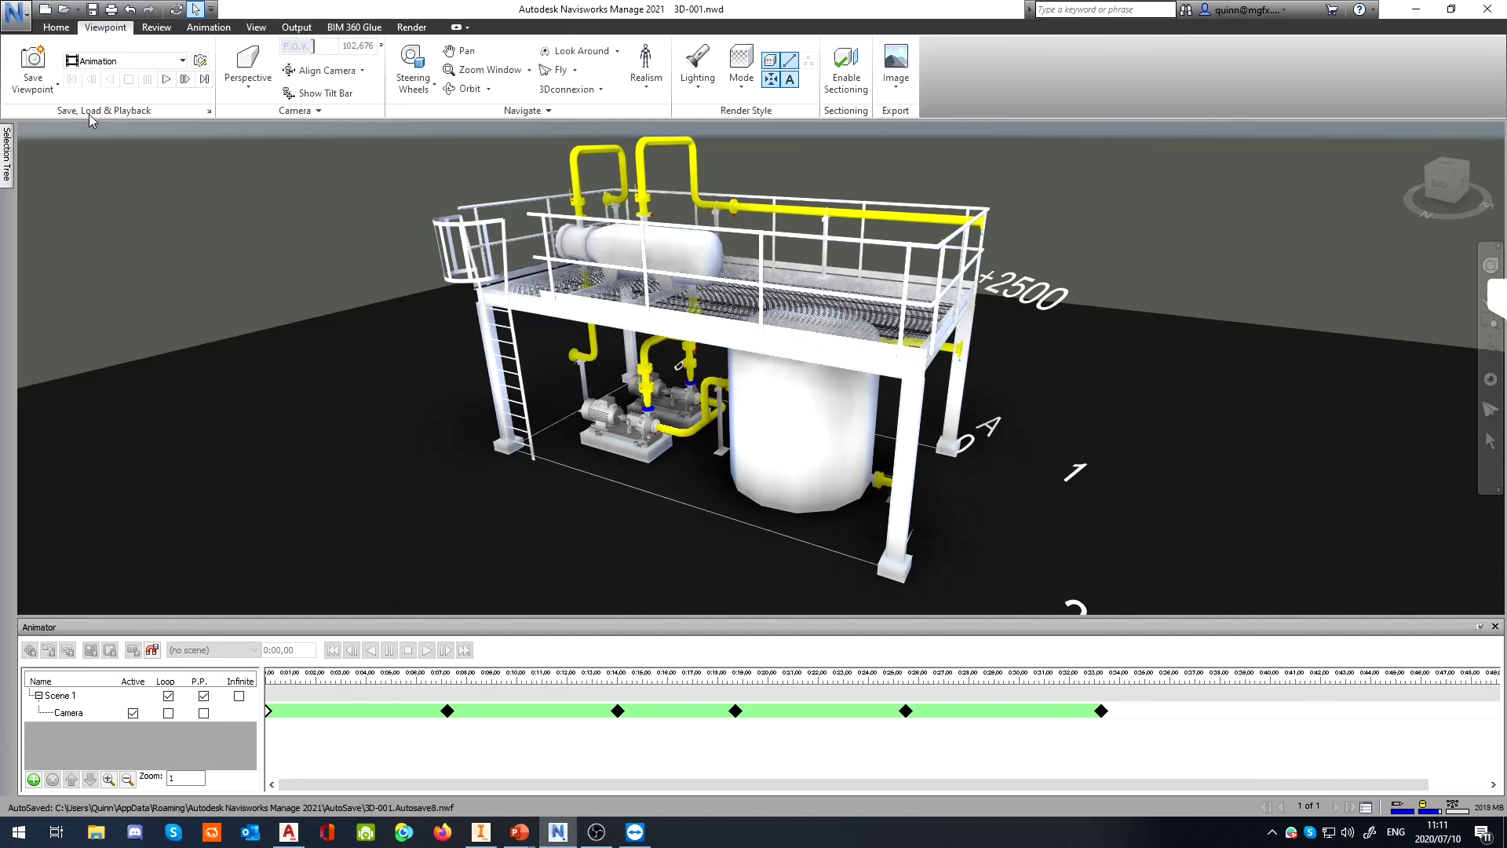
pyautogui.click(161, 62)
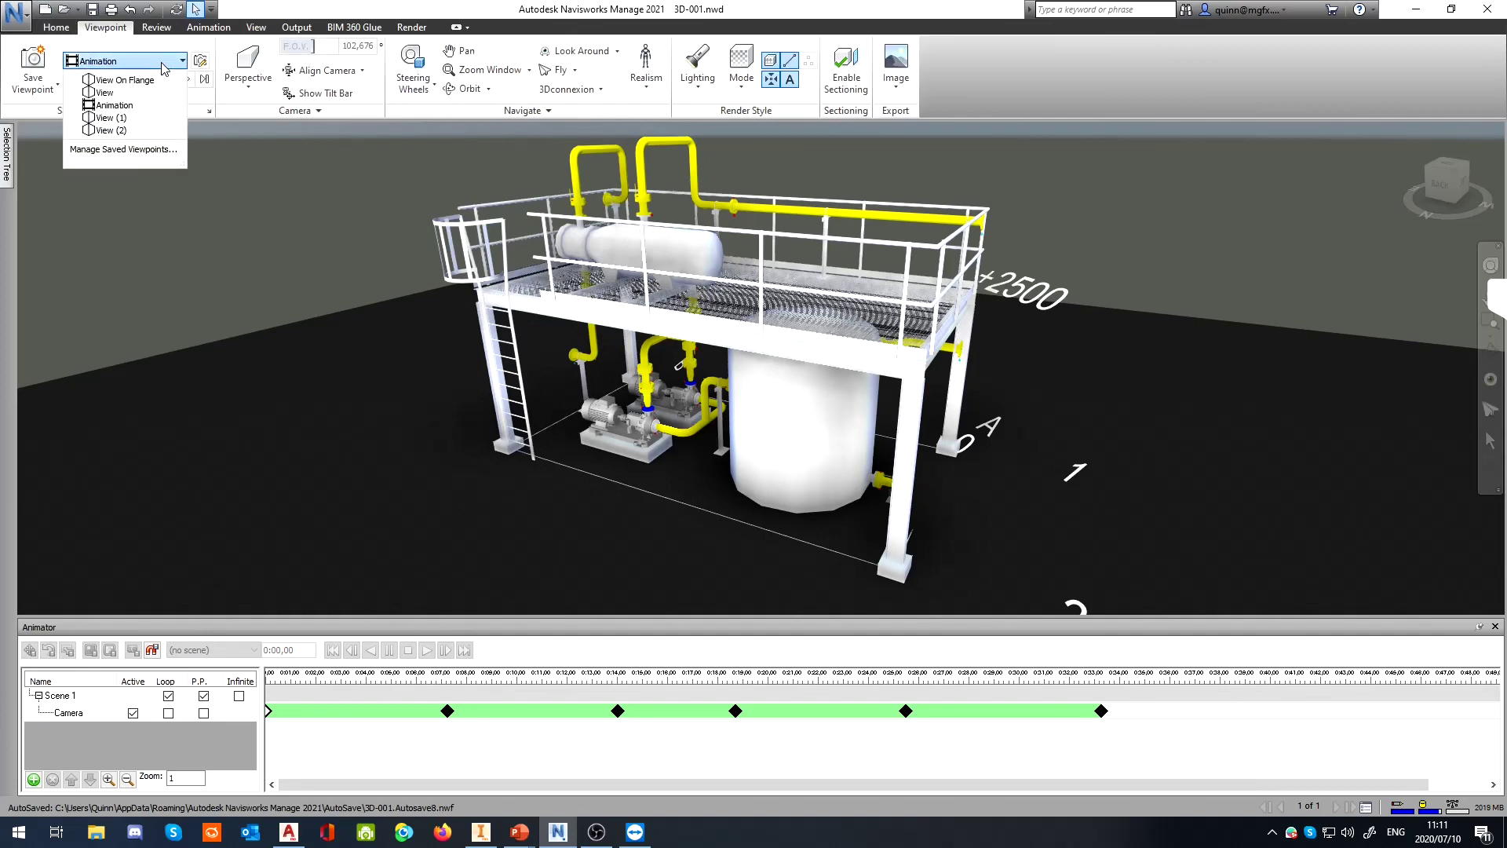
pyautogui.click(124, 149)
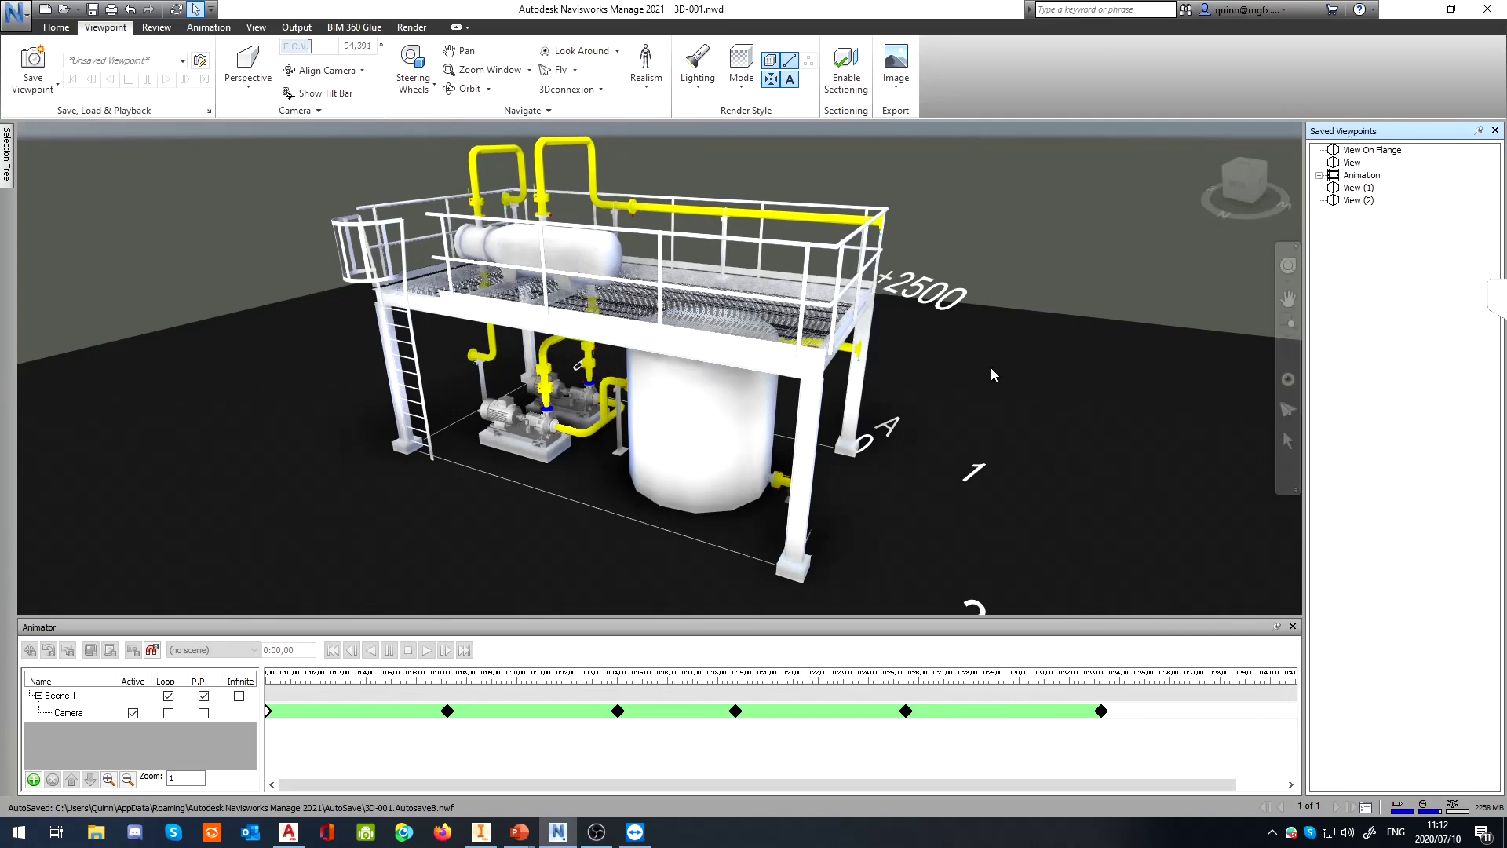
pyautogui.keyDown('shift'); pyautogui.moveTo(991, 368); pyautogui.dragTo(1067, 337, button='middle'); pyautogui.keyUp('shift')
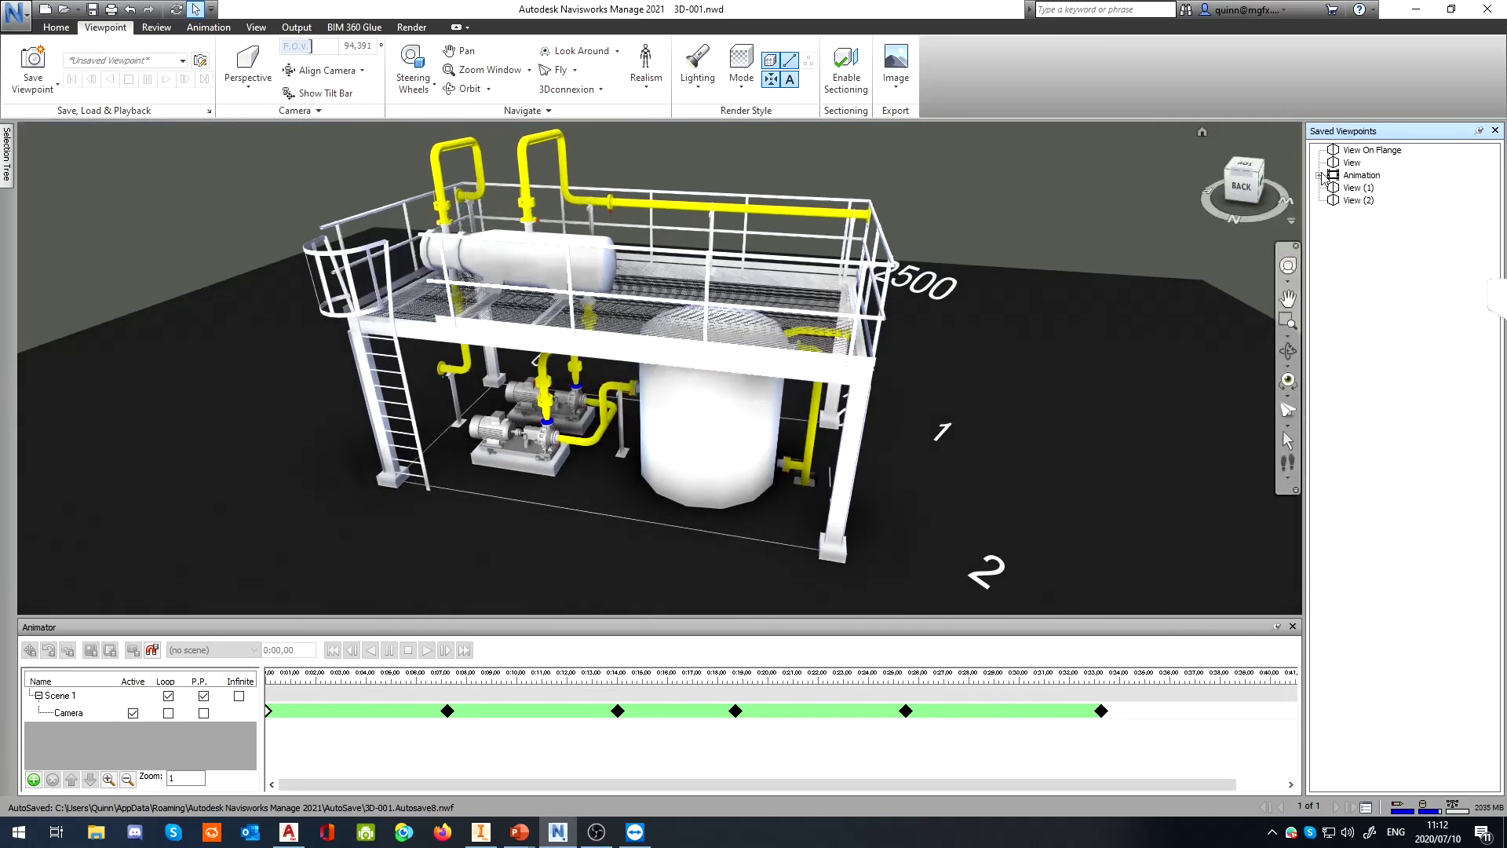
pyautogui.rightClick(1335, 286)
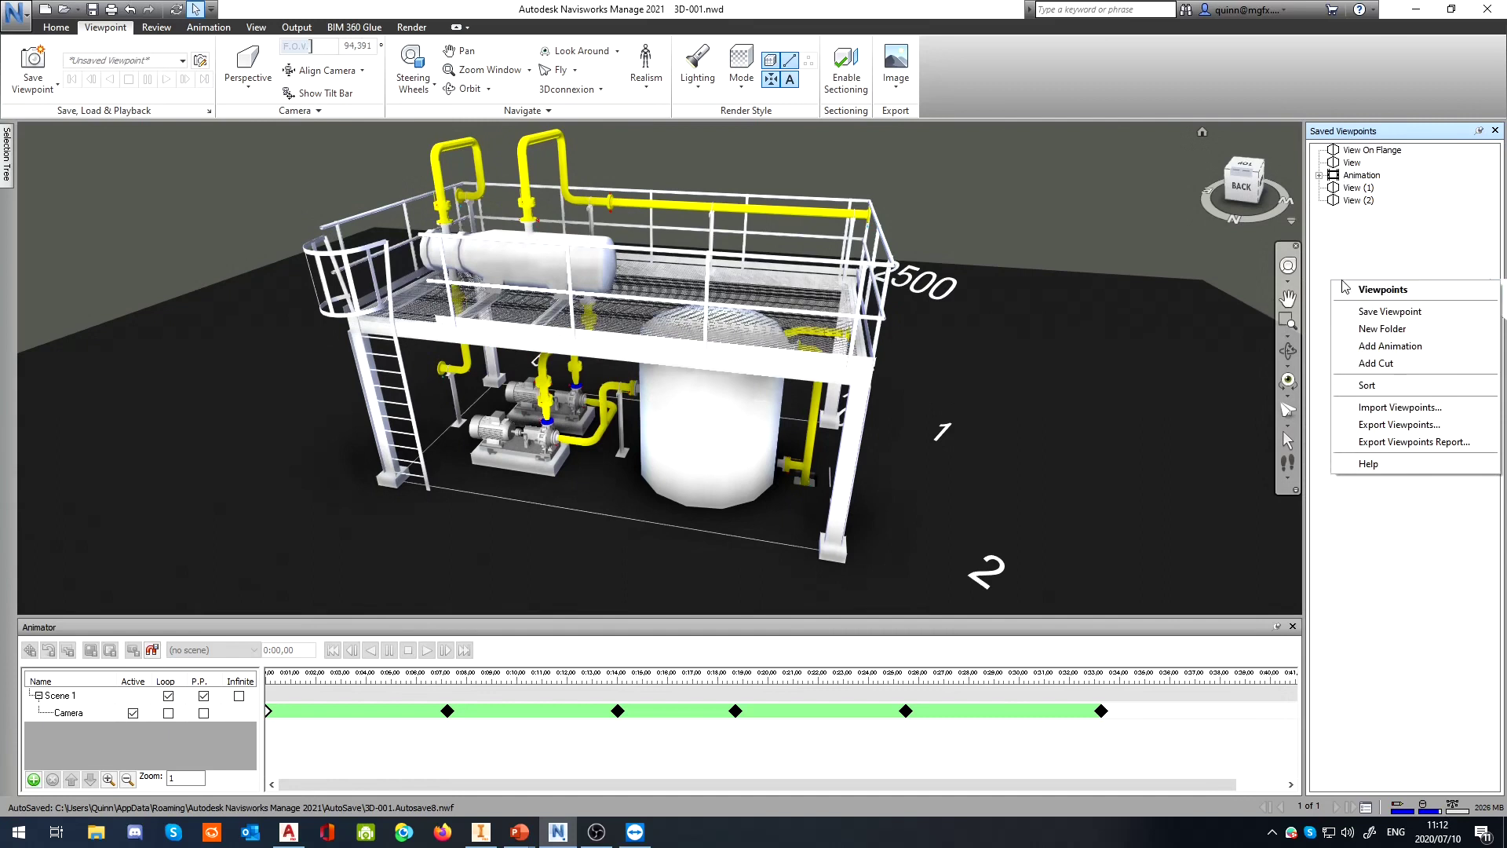
pyautogui.click(1390, 346)
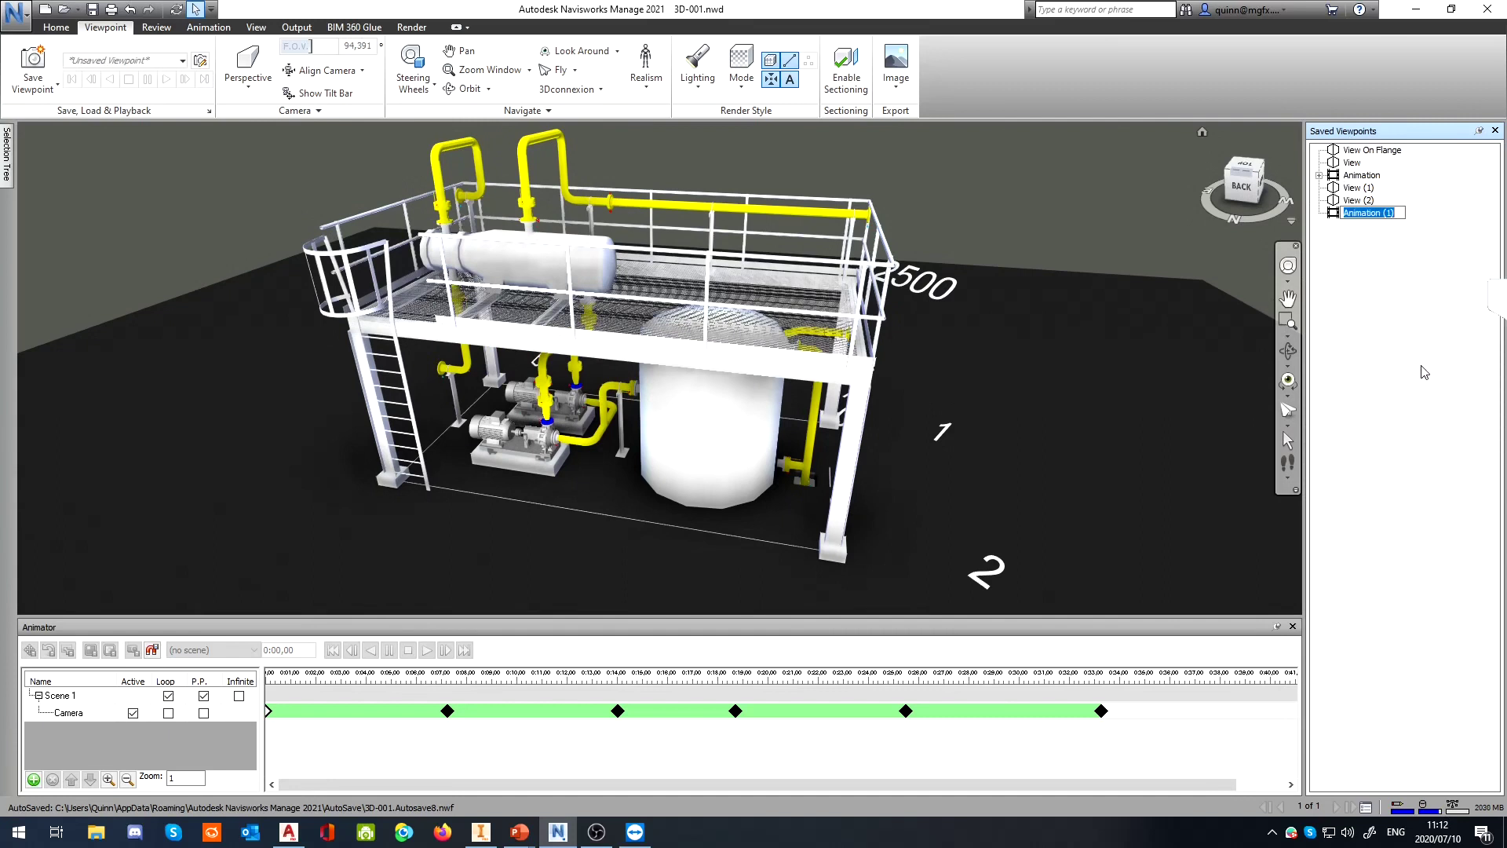
# Move the saved viewpoints View (1) and View (2) into the new viewpoint animation
pyautogui.click(1361, 190)
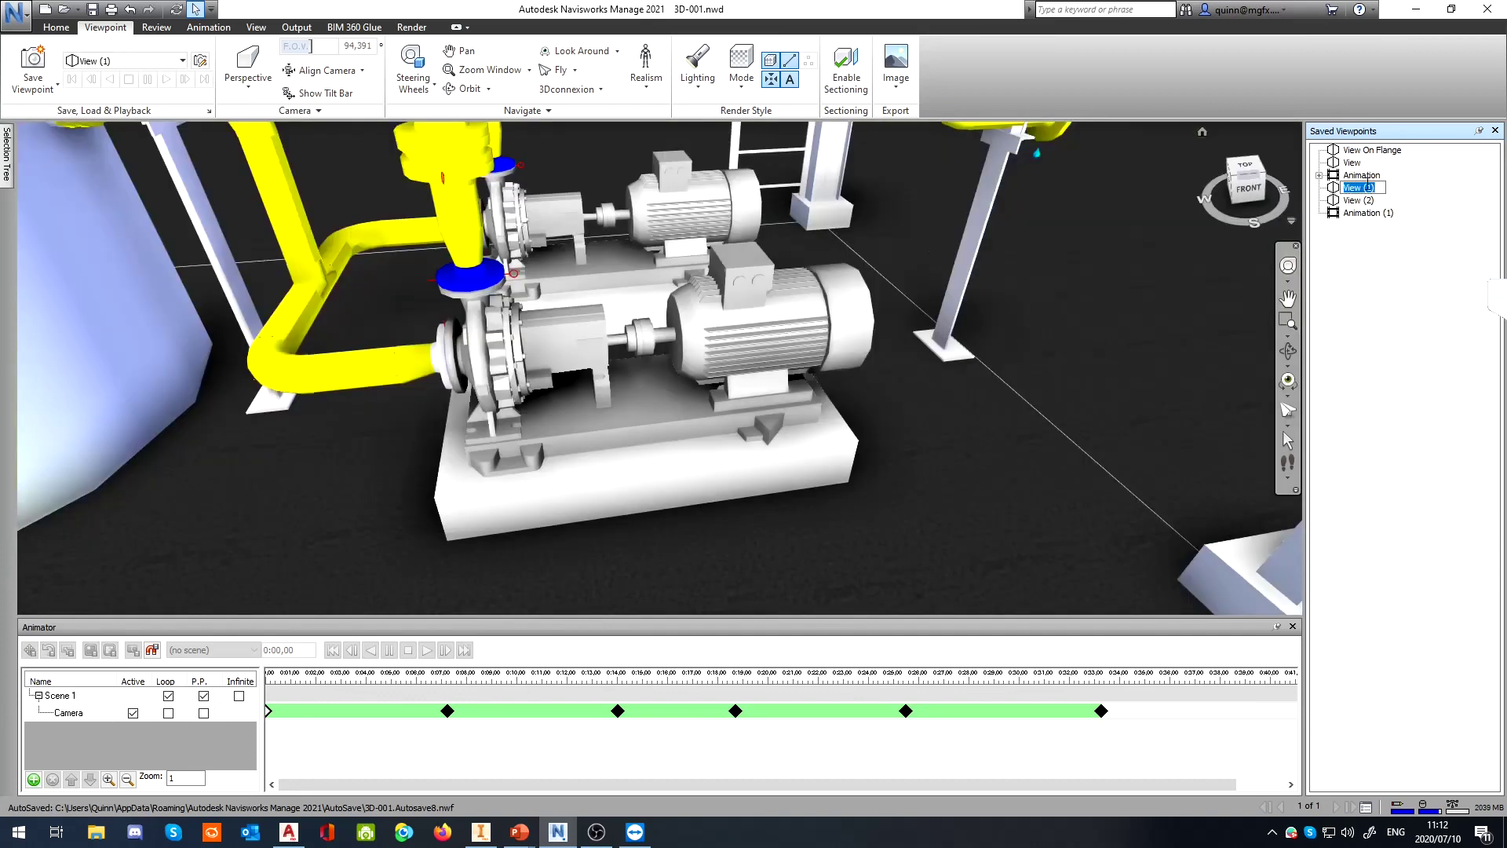
pyautogui.click(1341, 189)
pyautogui.moveTo(1332, 191); pyautogui.dragTo(1370, 275)
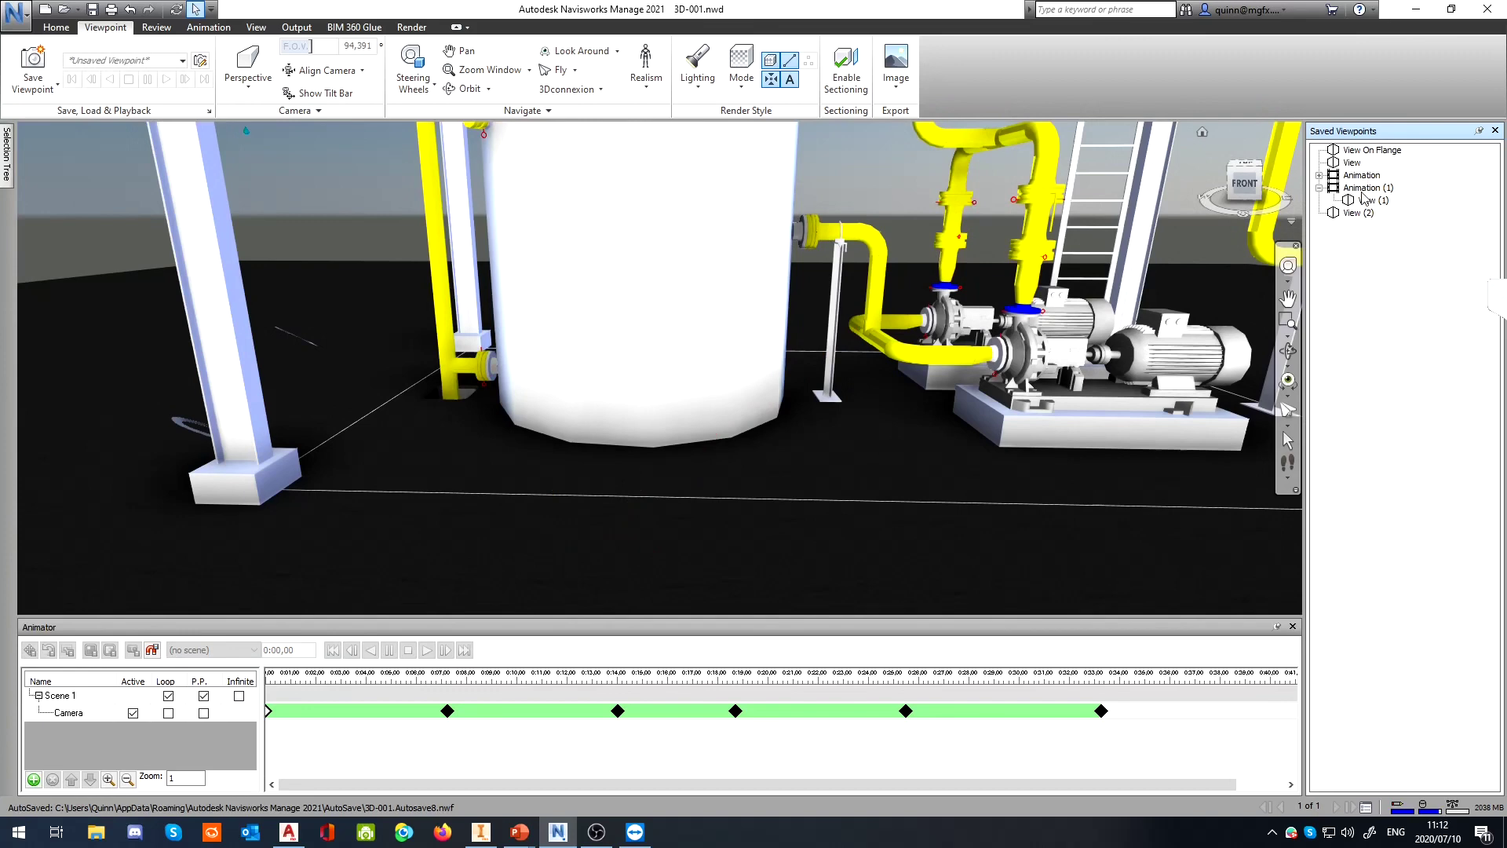
pyautogui.moveTo(1350, 212); pyautogui.dragTo(1368, 190)
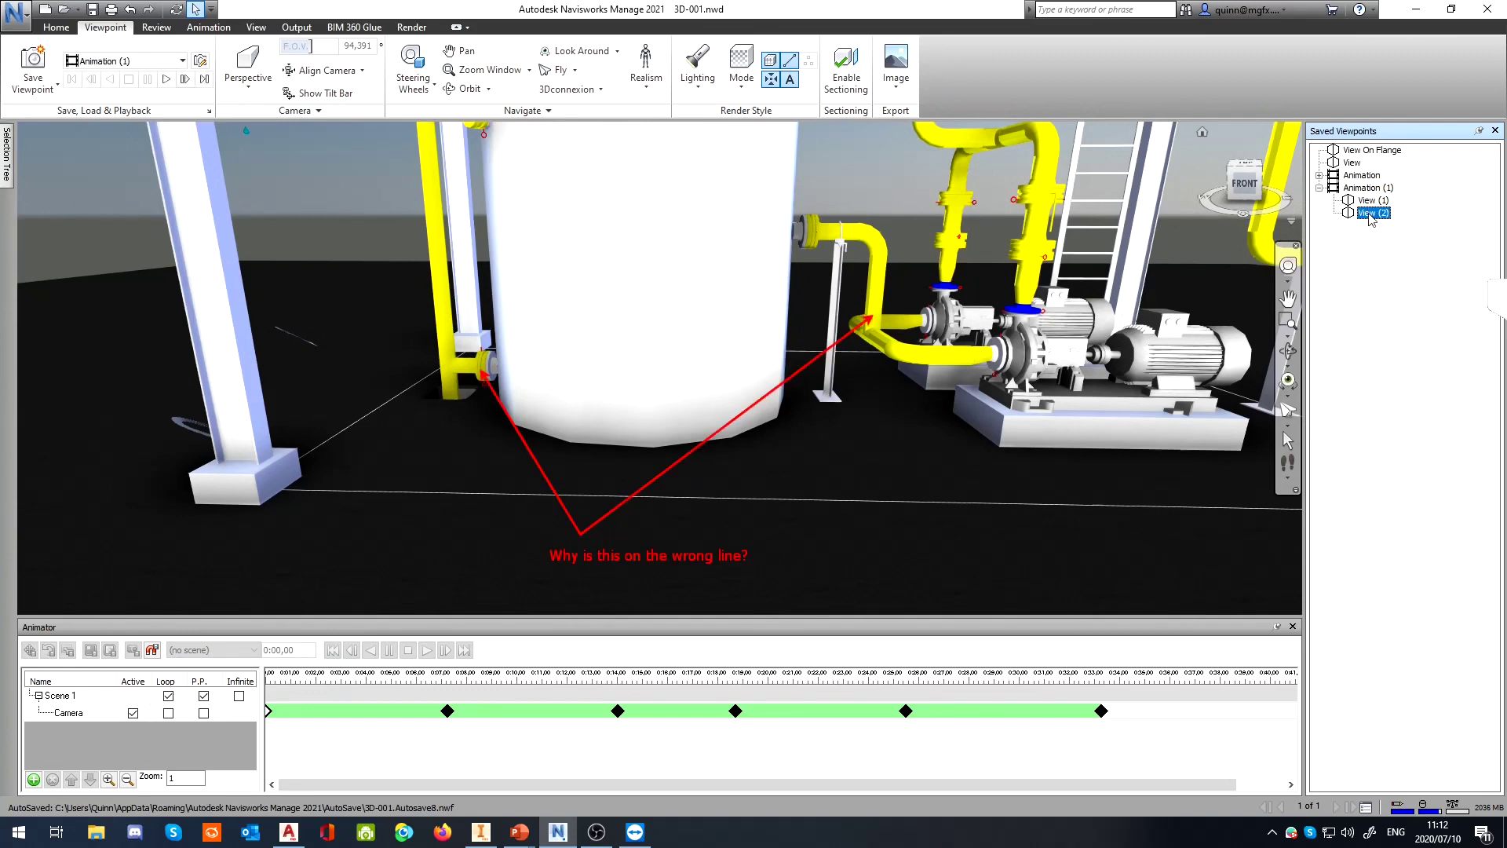
pyautogui.click(1354, 190)
pyautogui.rightClick(1352, 198)
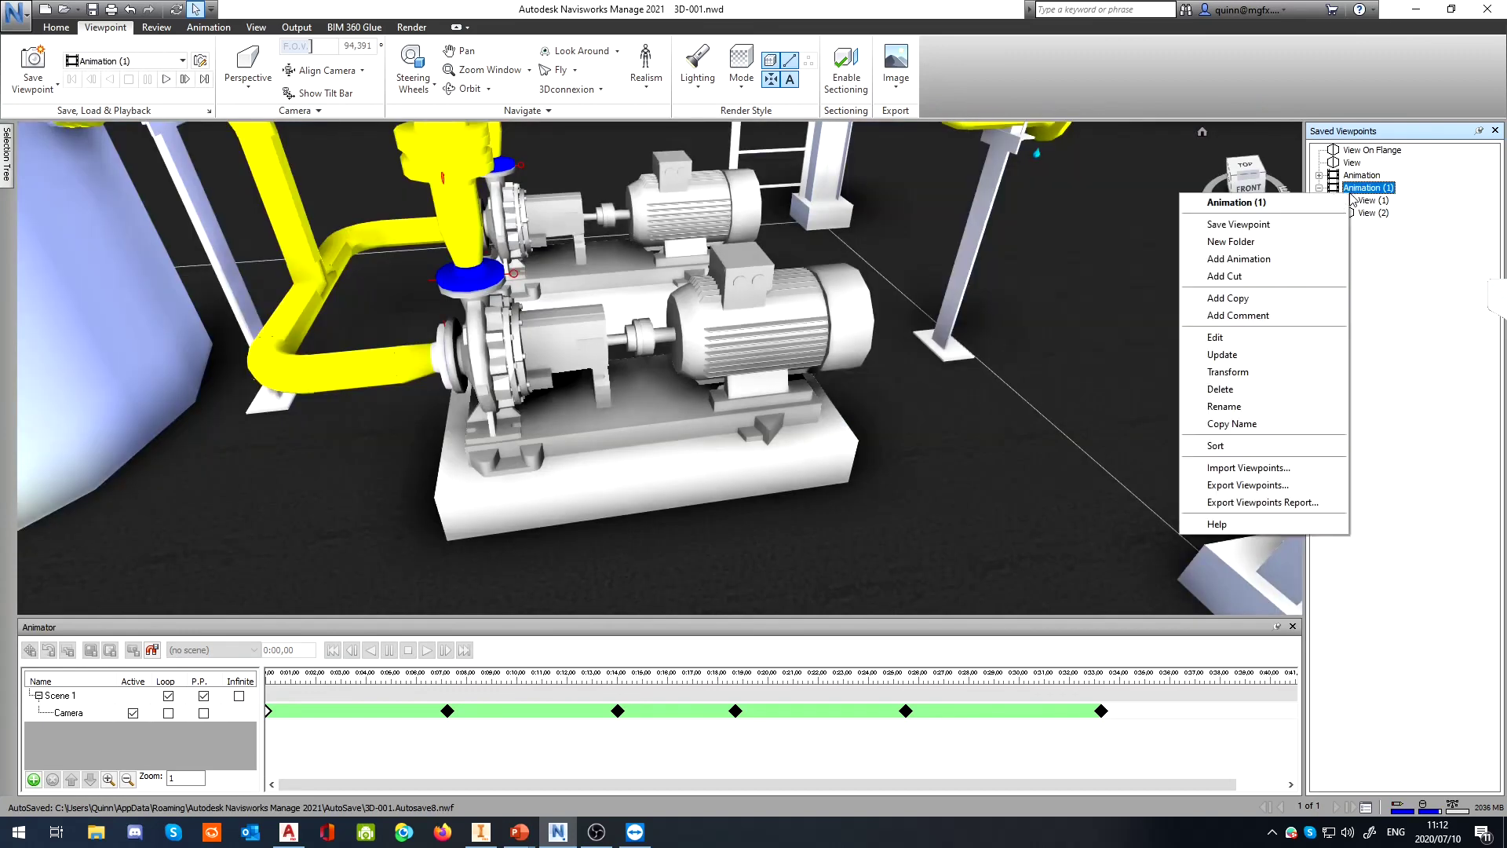
pyautogui.click(1442, 365)
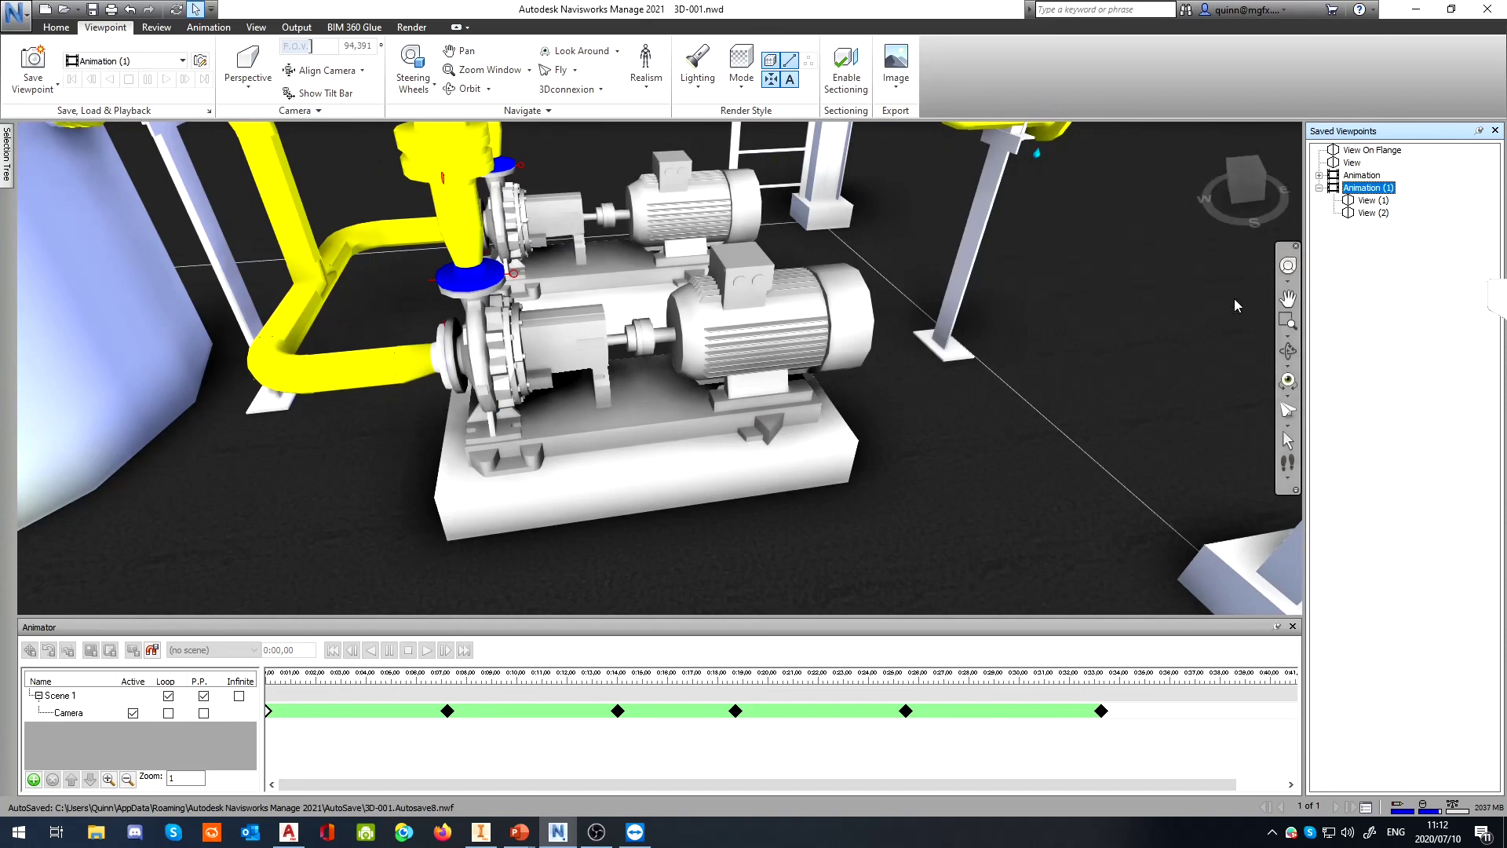
# Add a second scene to the Animator below Scene 1 and select it
pyautogui.click(452, 747)
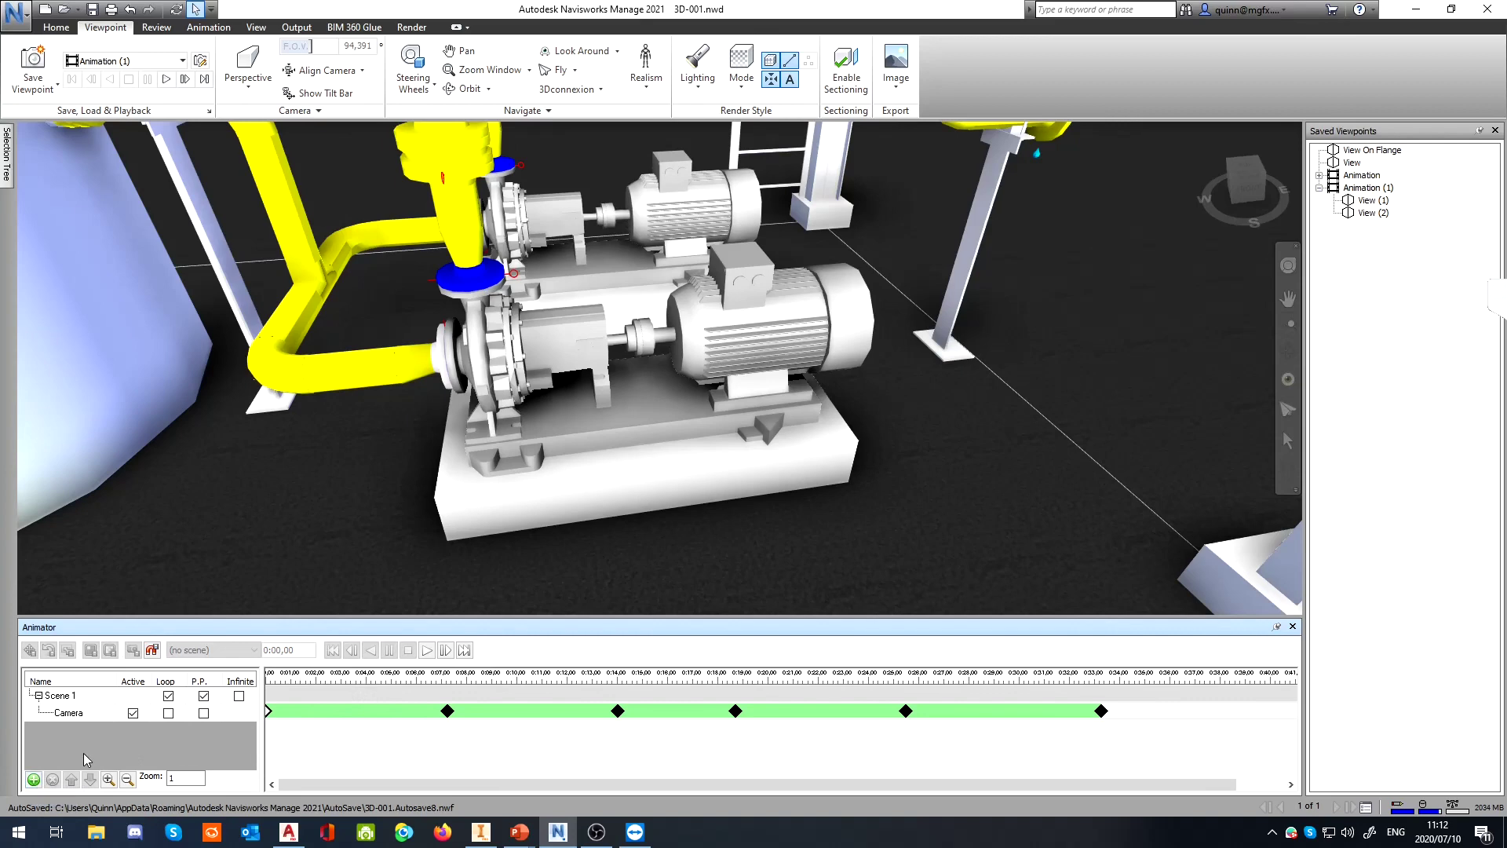
pyautogui.click(33, 780)
pyautogui.click(69, 788)
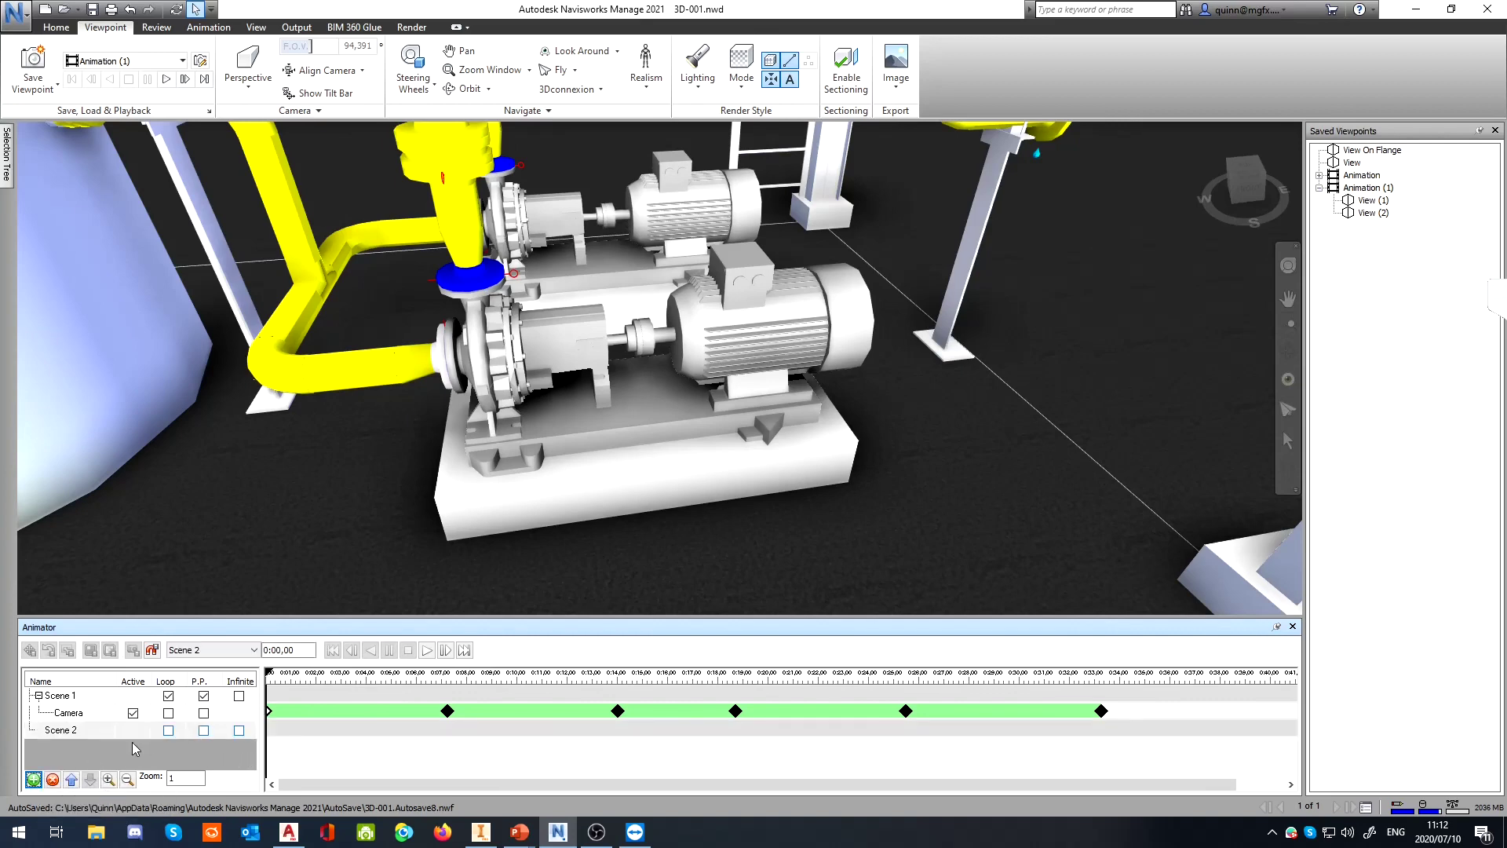
pyautogui.click(72, 730)
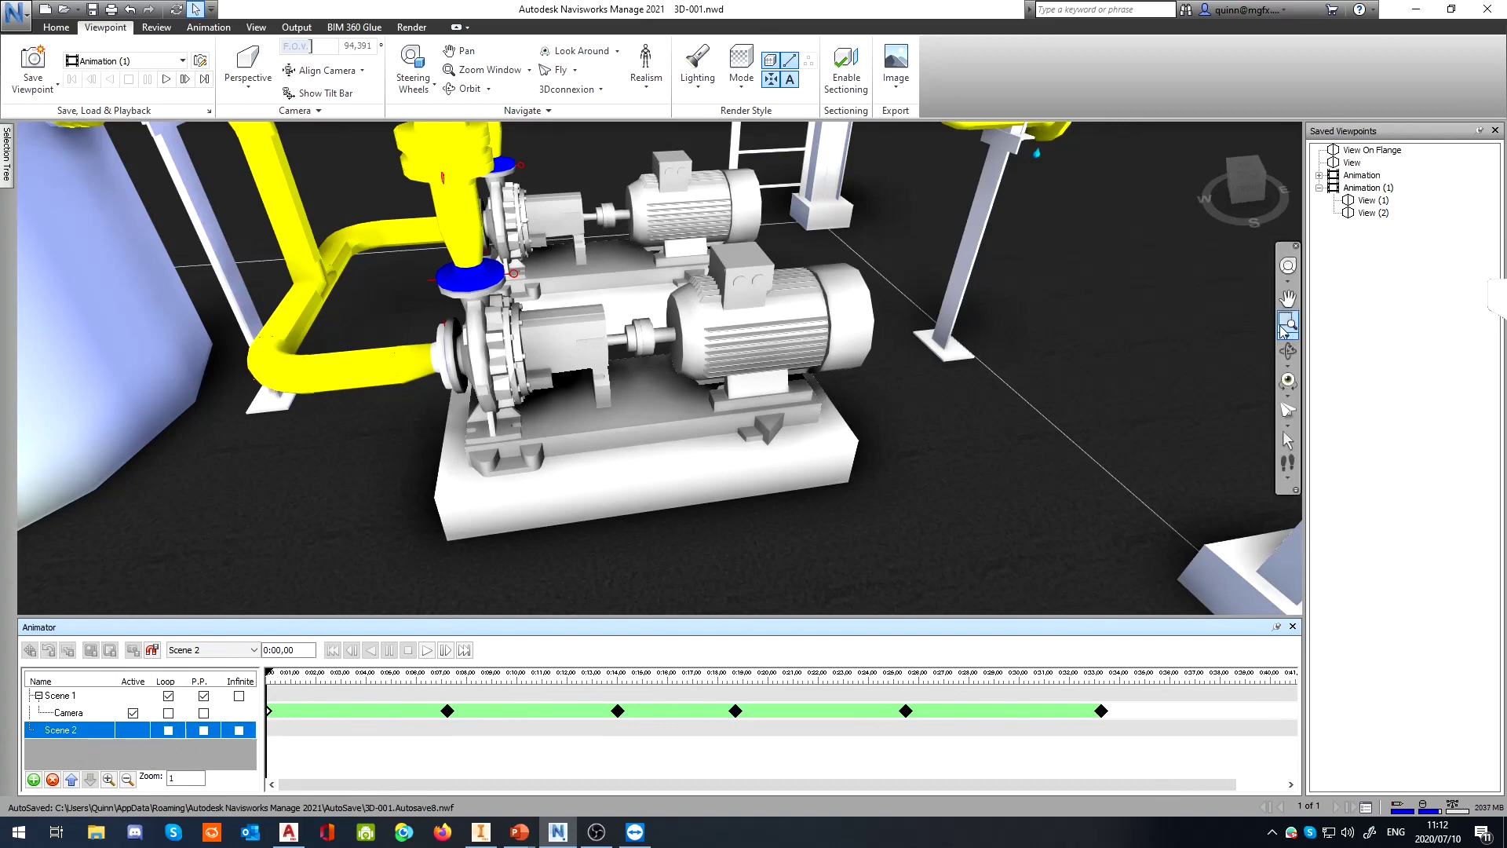
# Try to add a camera from the current viewpoint animation to Scene 2
pyautogui.rightClick(72, 731)
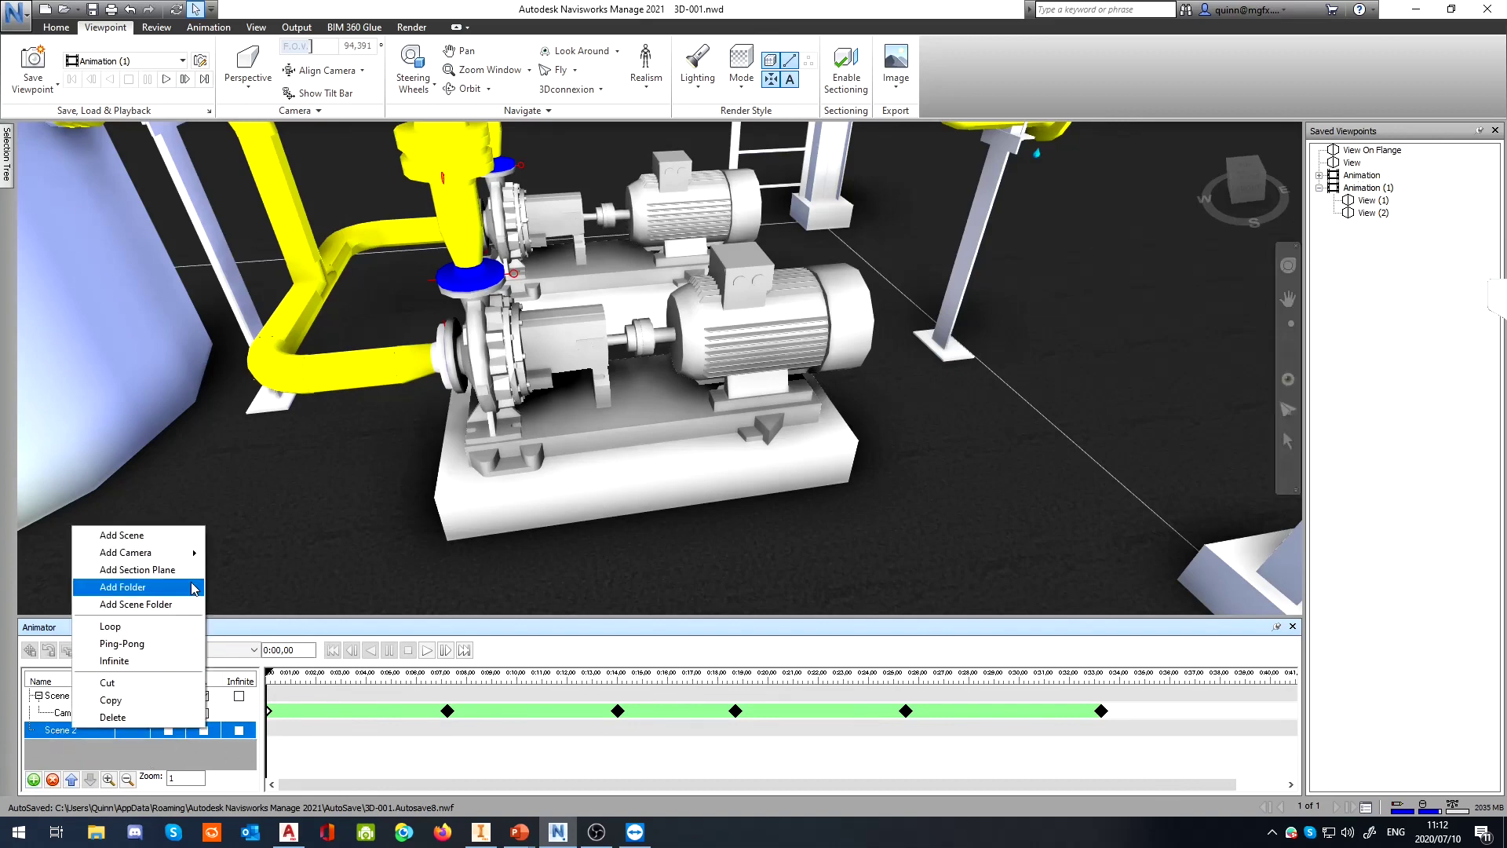
pyautogui.moveTo(185, 553)
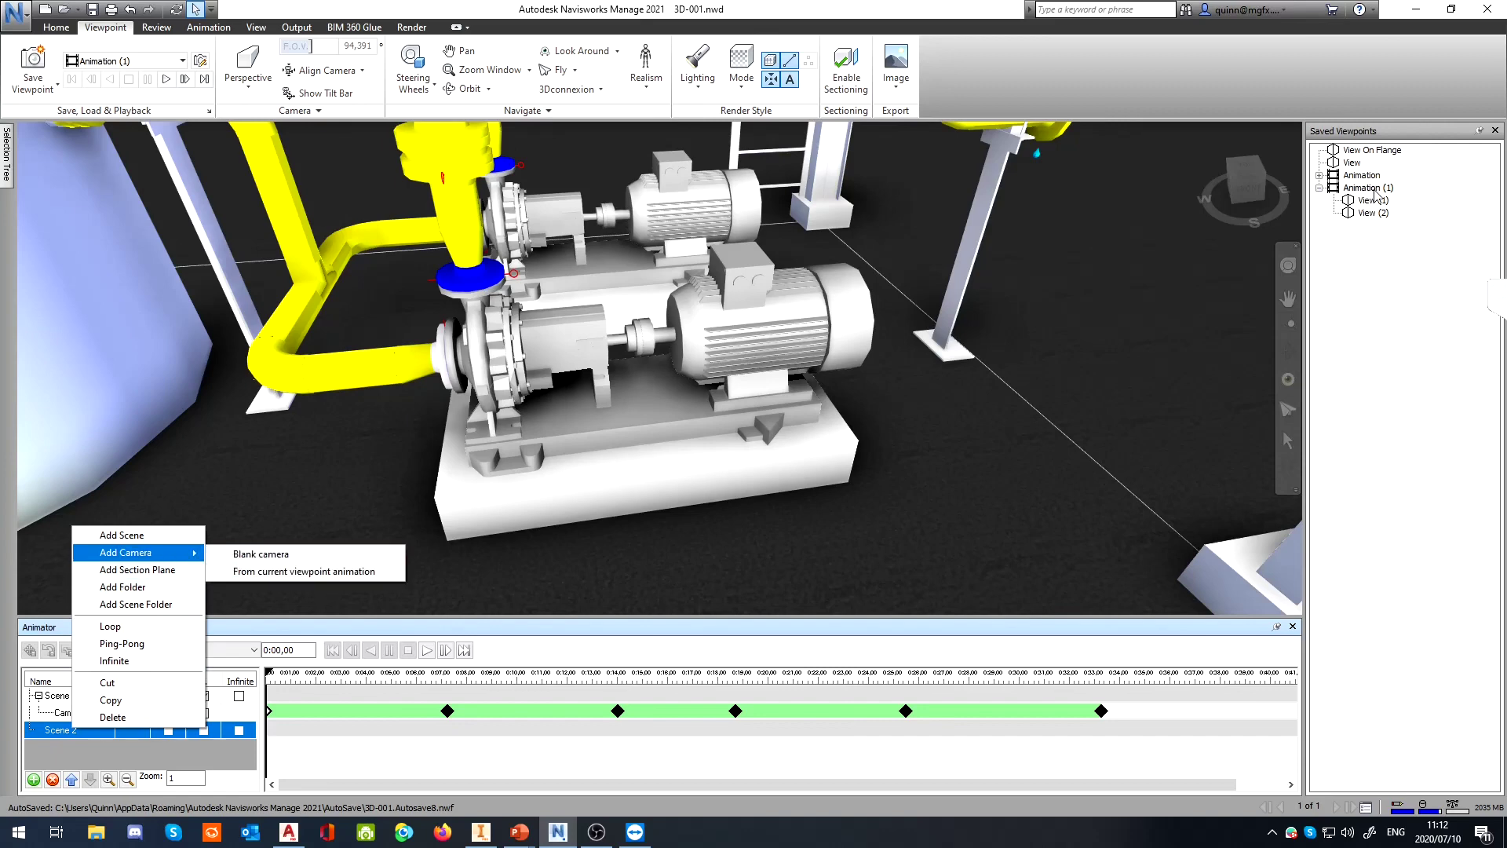
pyautogui.click(292, 554)
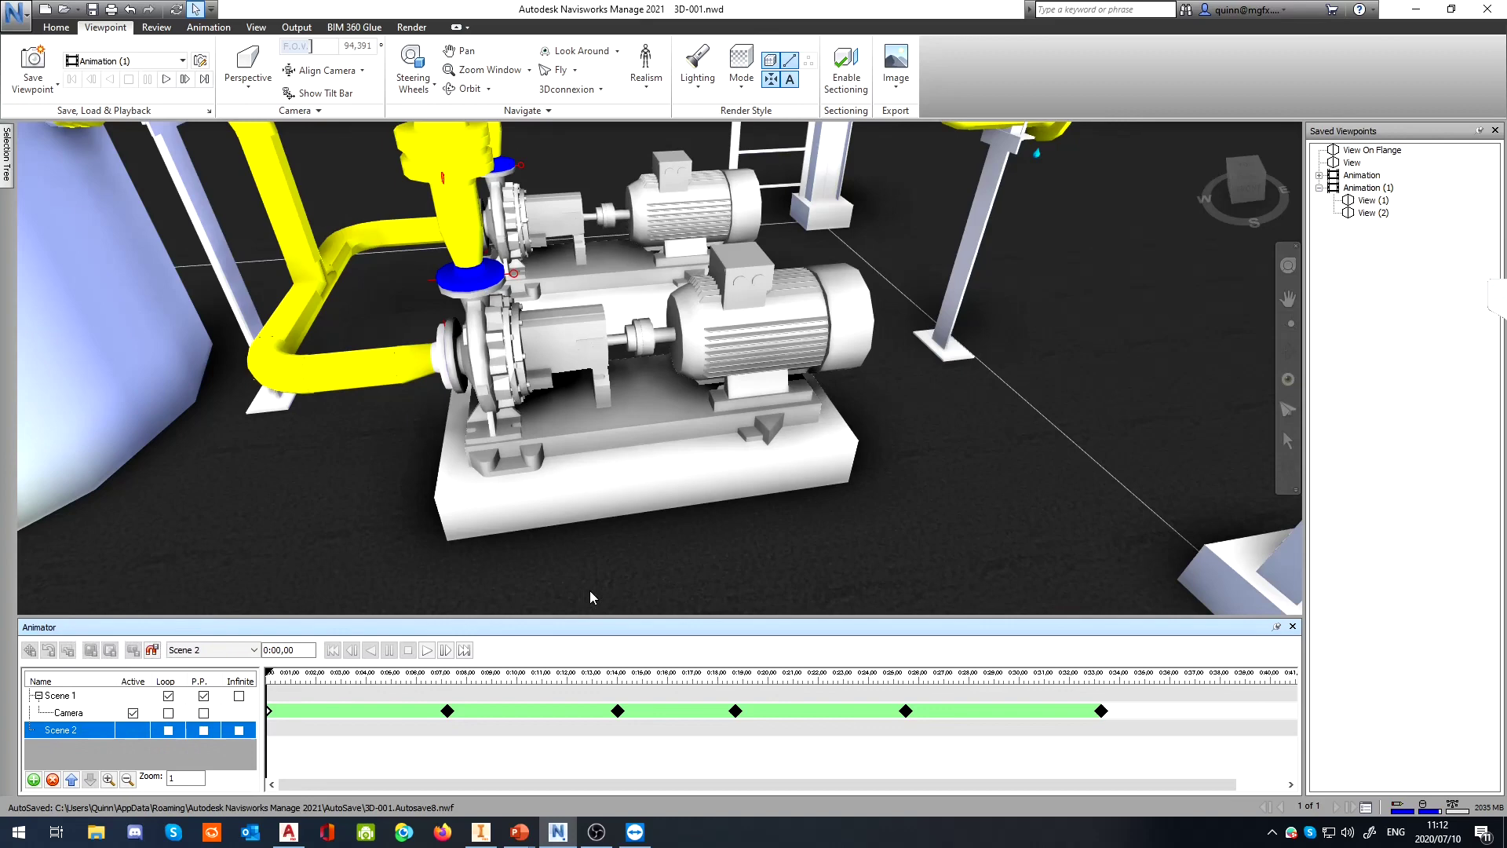
pyautogui.click(125, 759)
pyautogui.click(62, 714)
pyautogui.click(94, 732)
pyautogui.rightClick(58, 738)
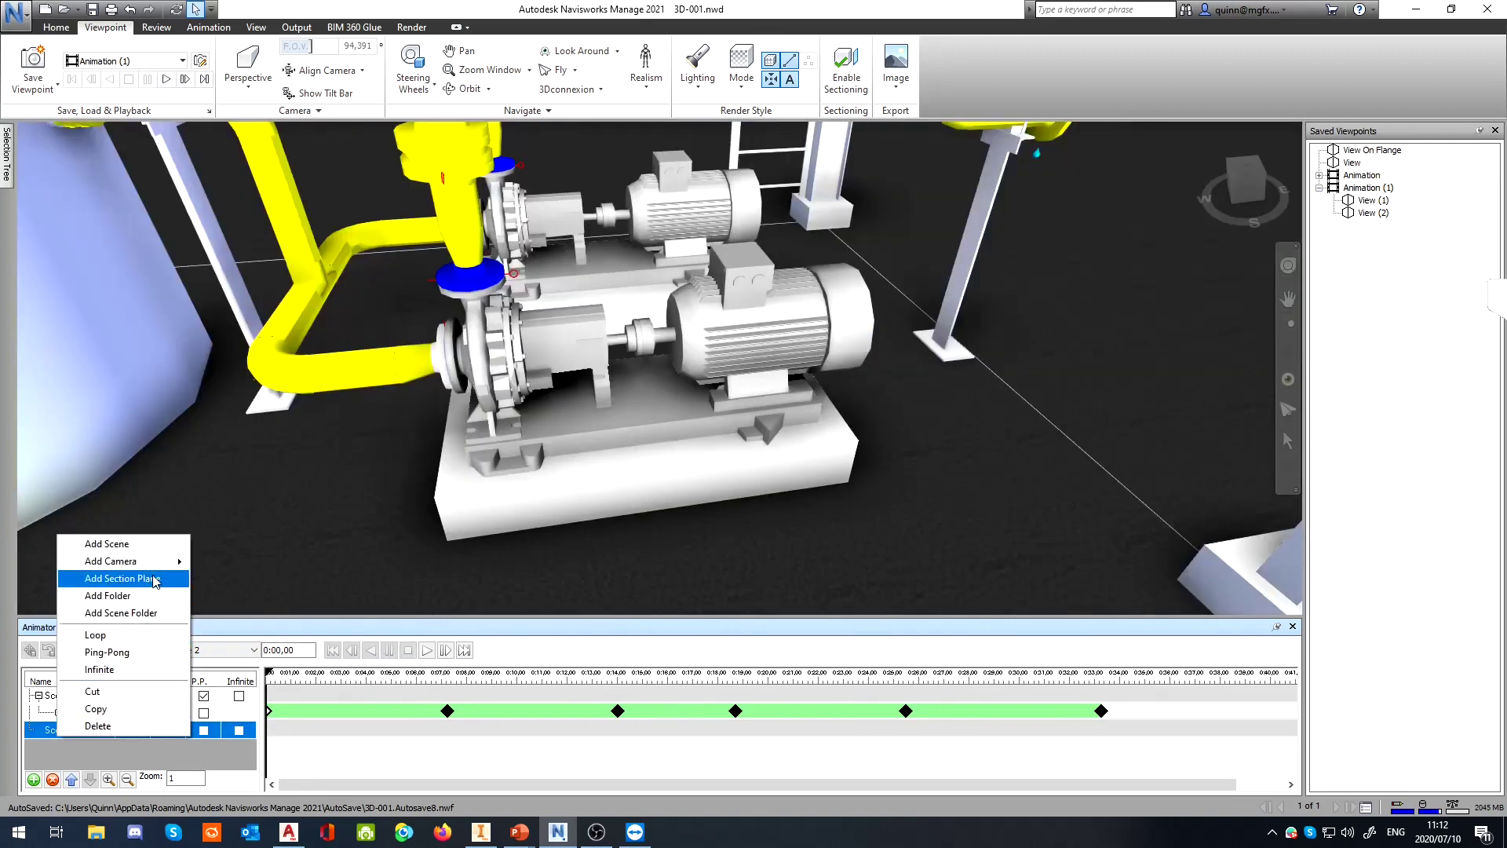
pyautogui.moveTo(168, 560)
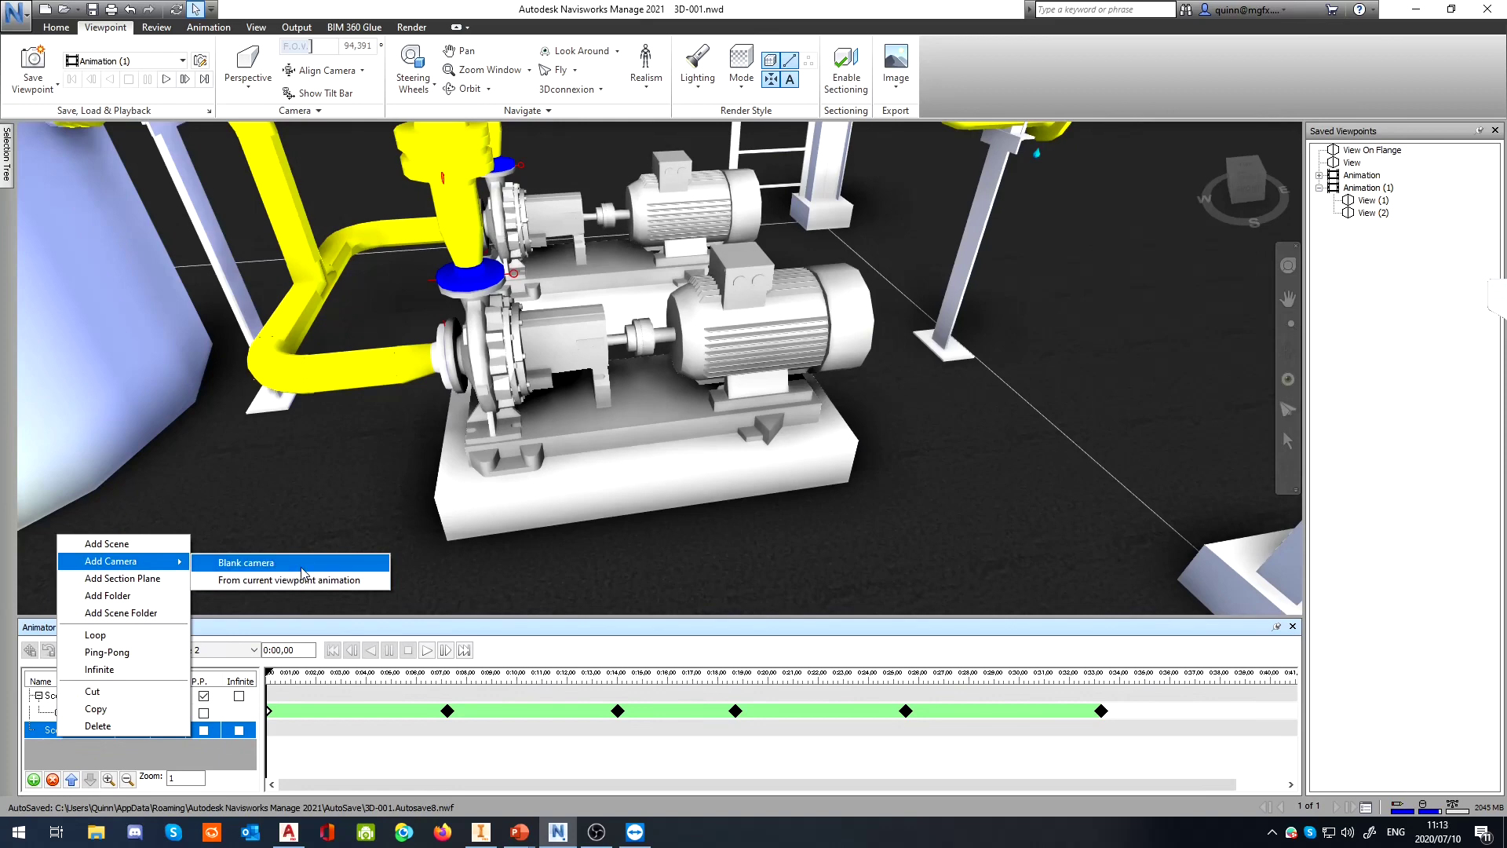
pyautogui.click(289, 580)
pyautogui.moveTo(89, 743); pyautogui.dragTo(94, 736, button='right')
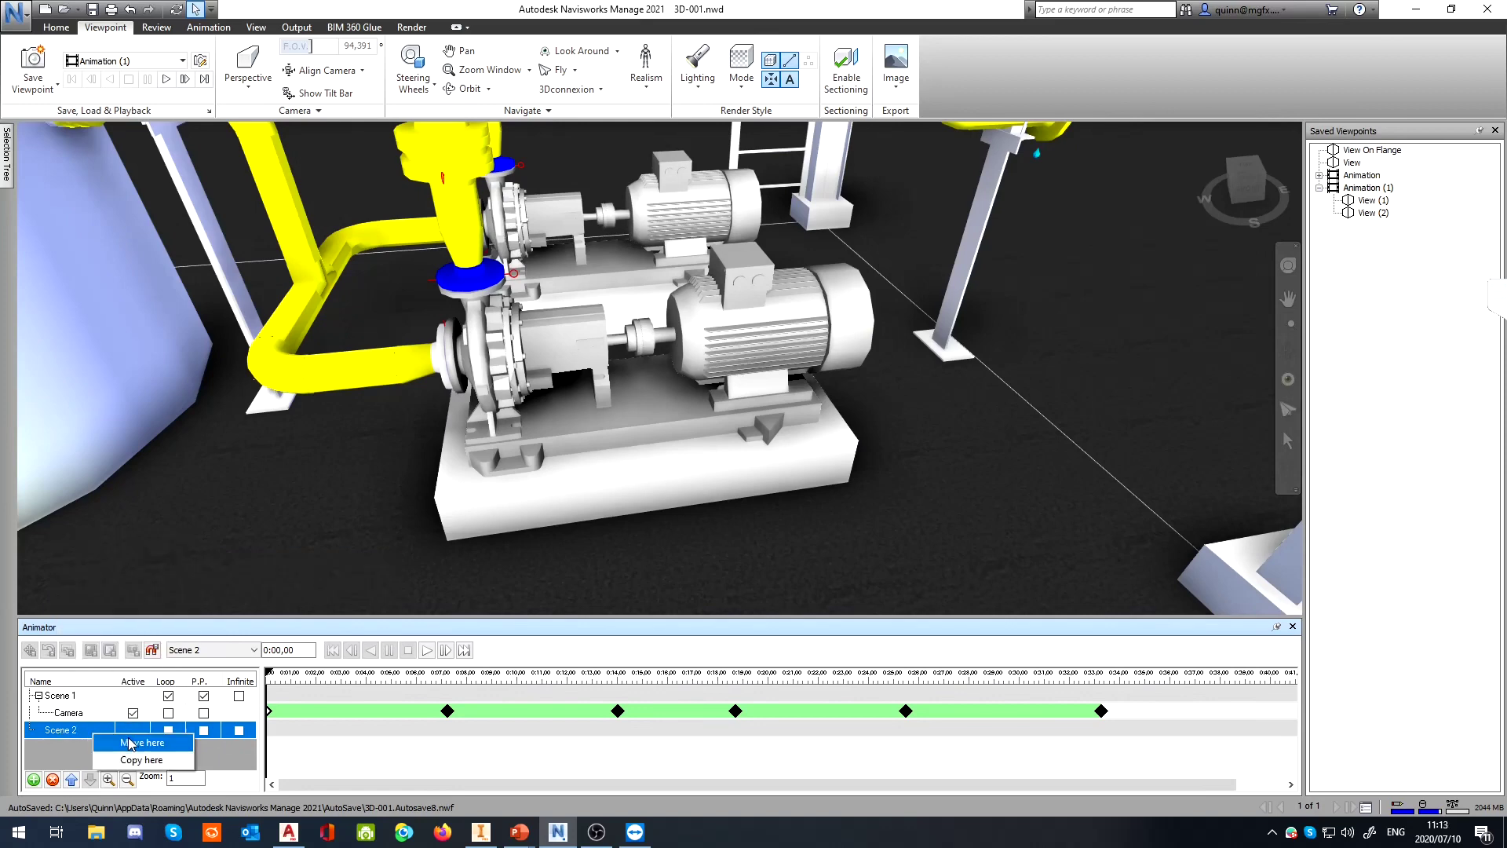
pyautogui.click(136, 743)
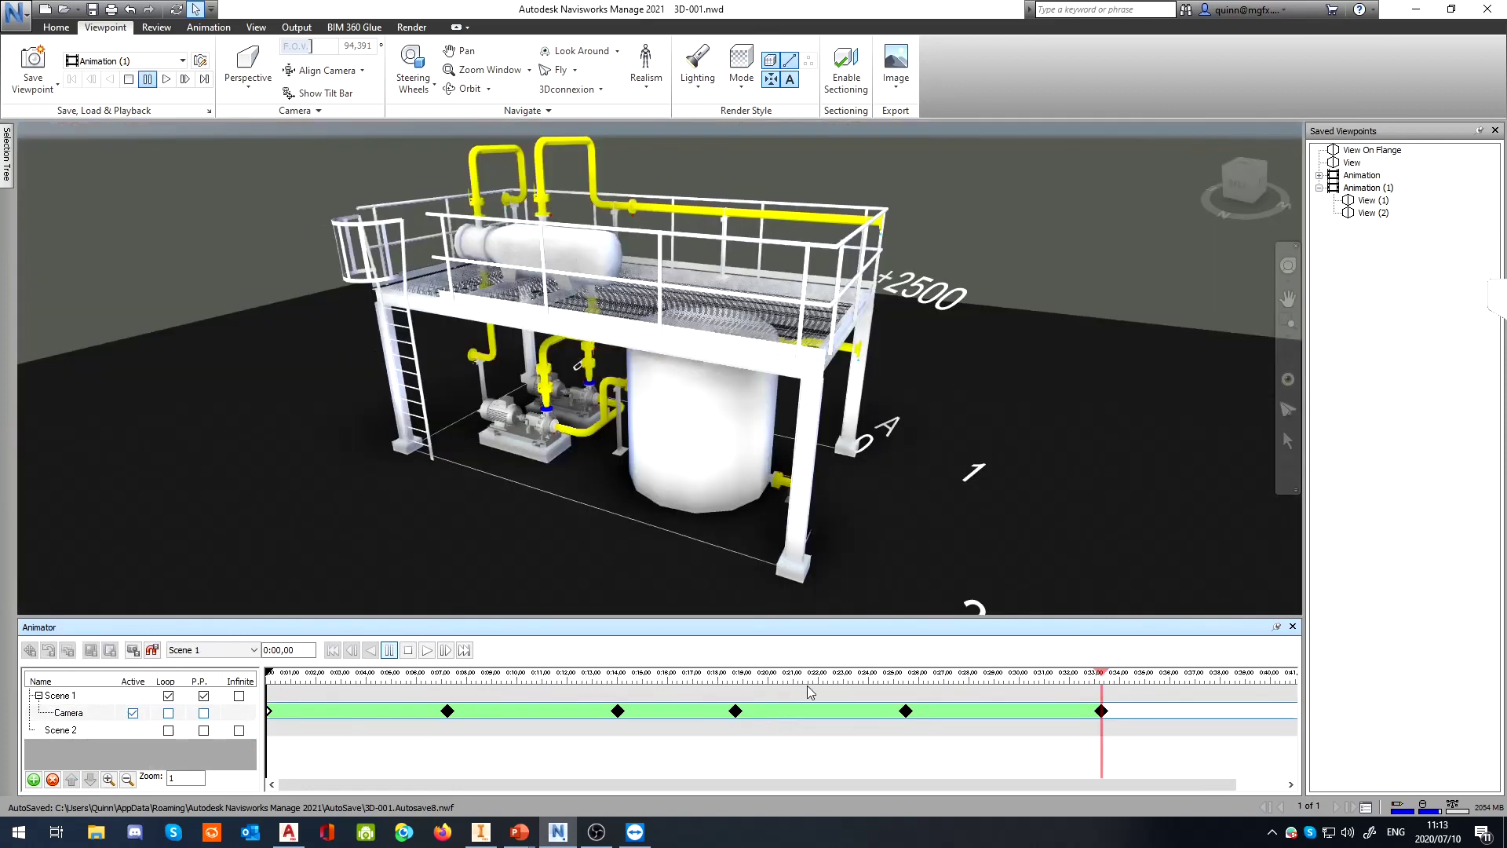
# Examine the saved viewpoint Animation (1), and step through frames 01 to 06 of the earlier viewpoint Animation
pyautogui.click(1400, 212)
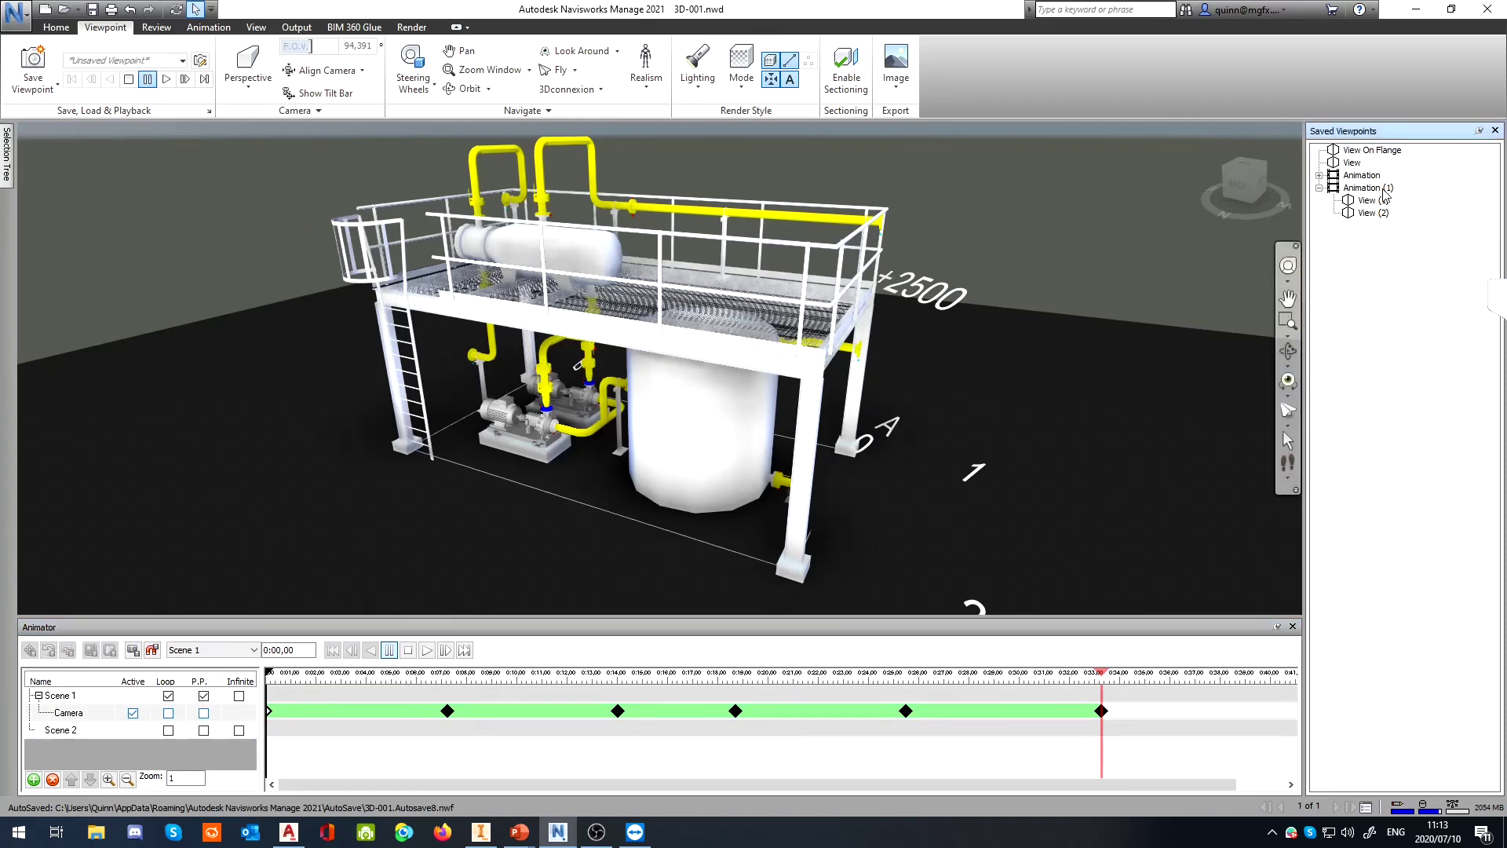
pyautogui.click(1384, 190)
pyautogui.rightClick(1350, 192)
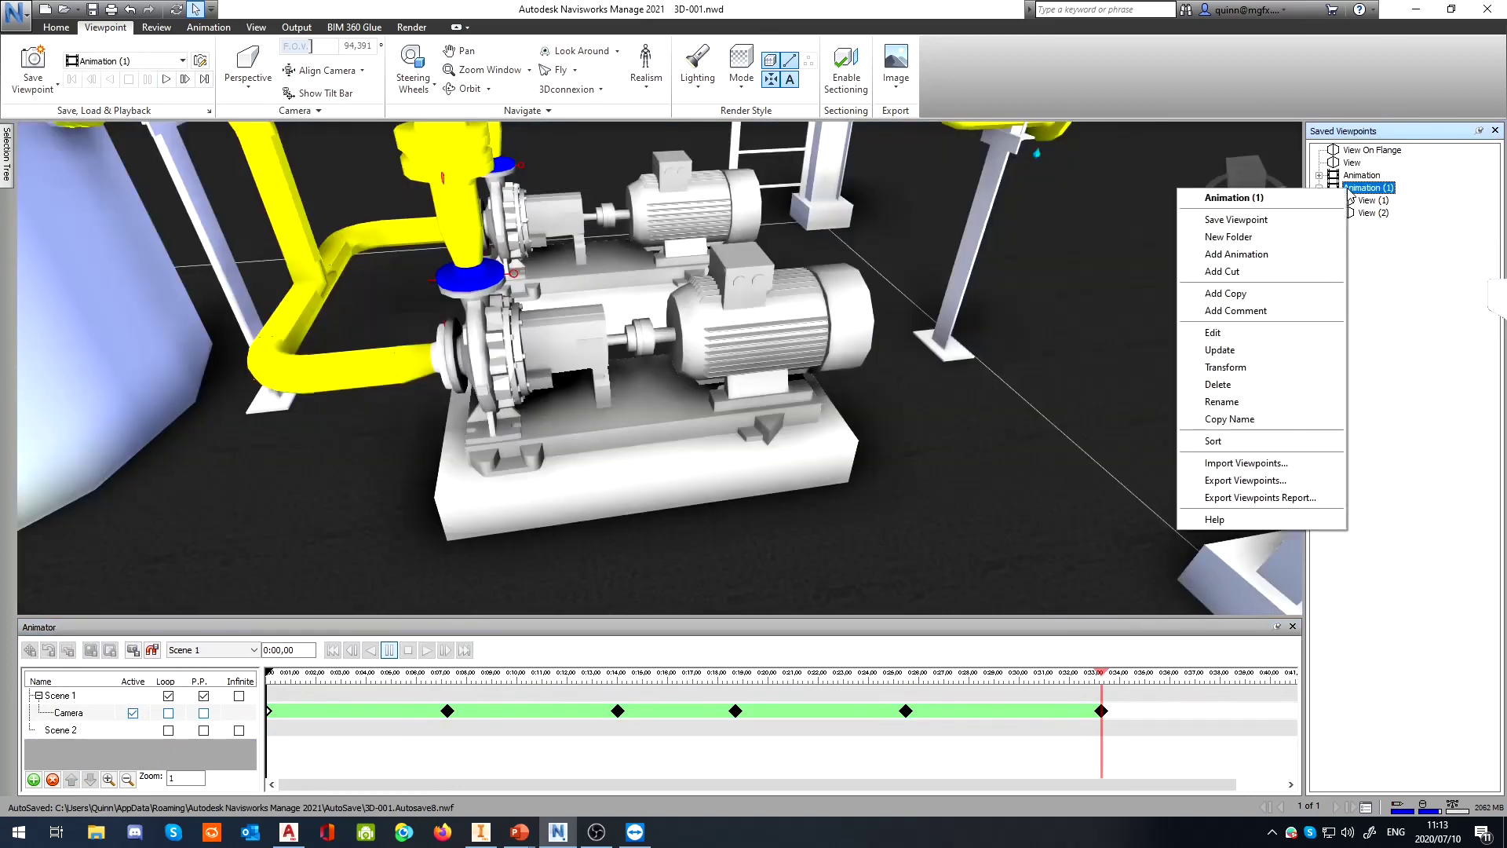
pyautogui.click(1351, 177)
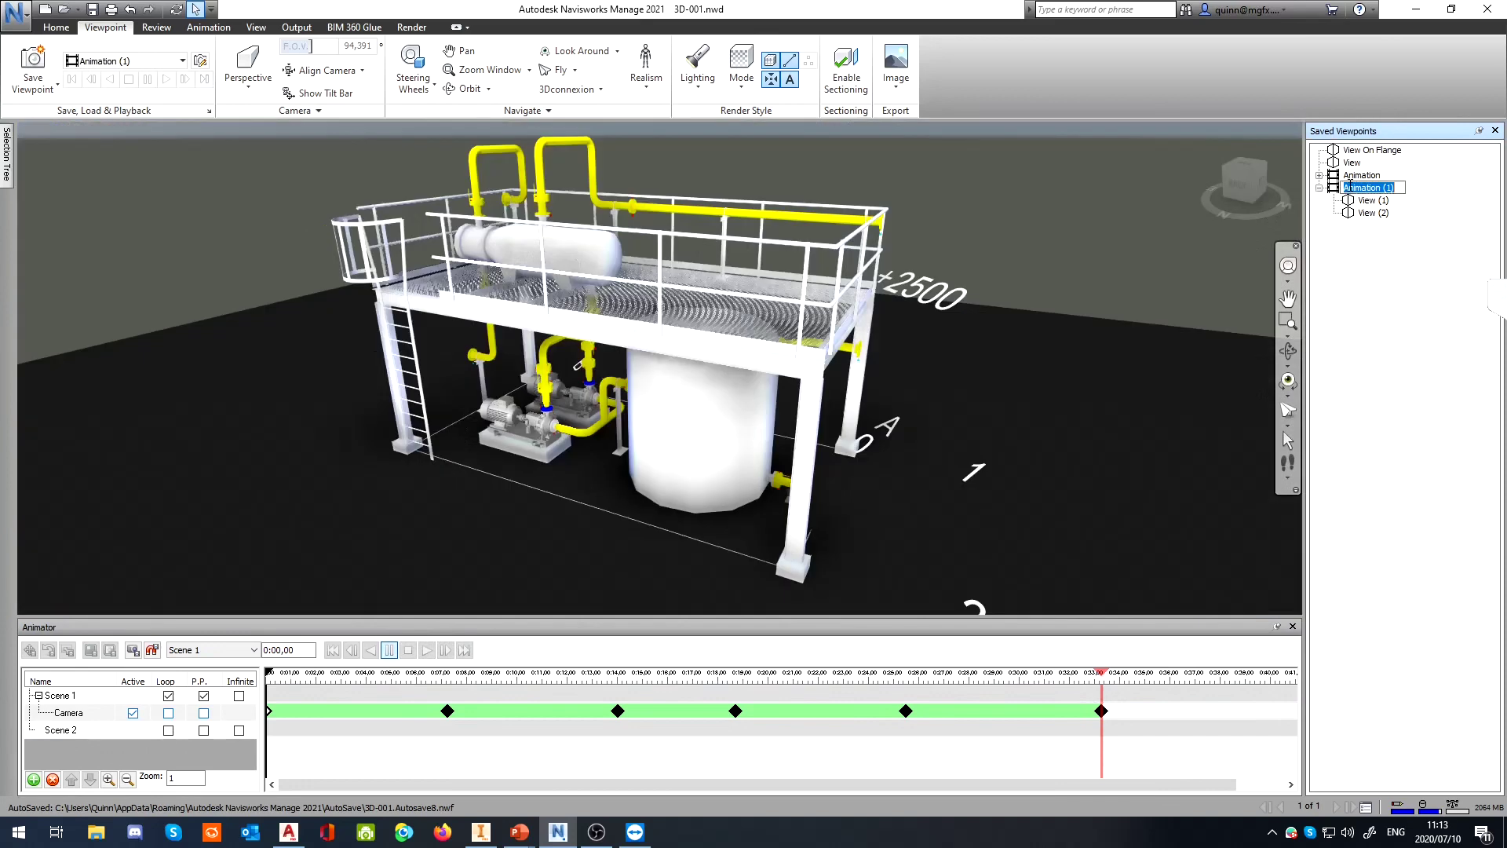
pyautogui.click(1320, 175)
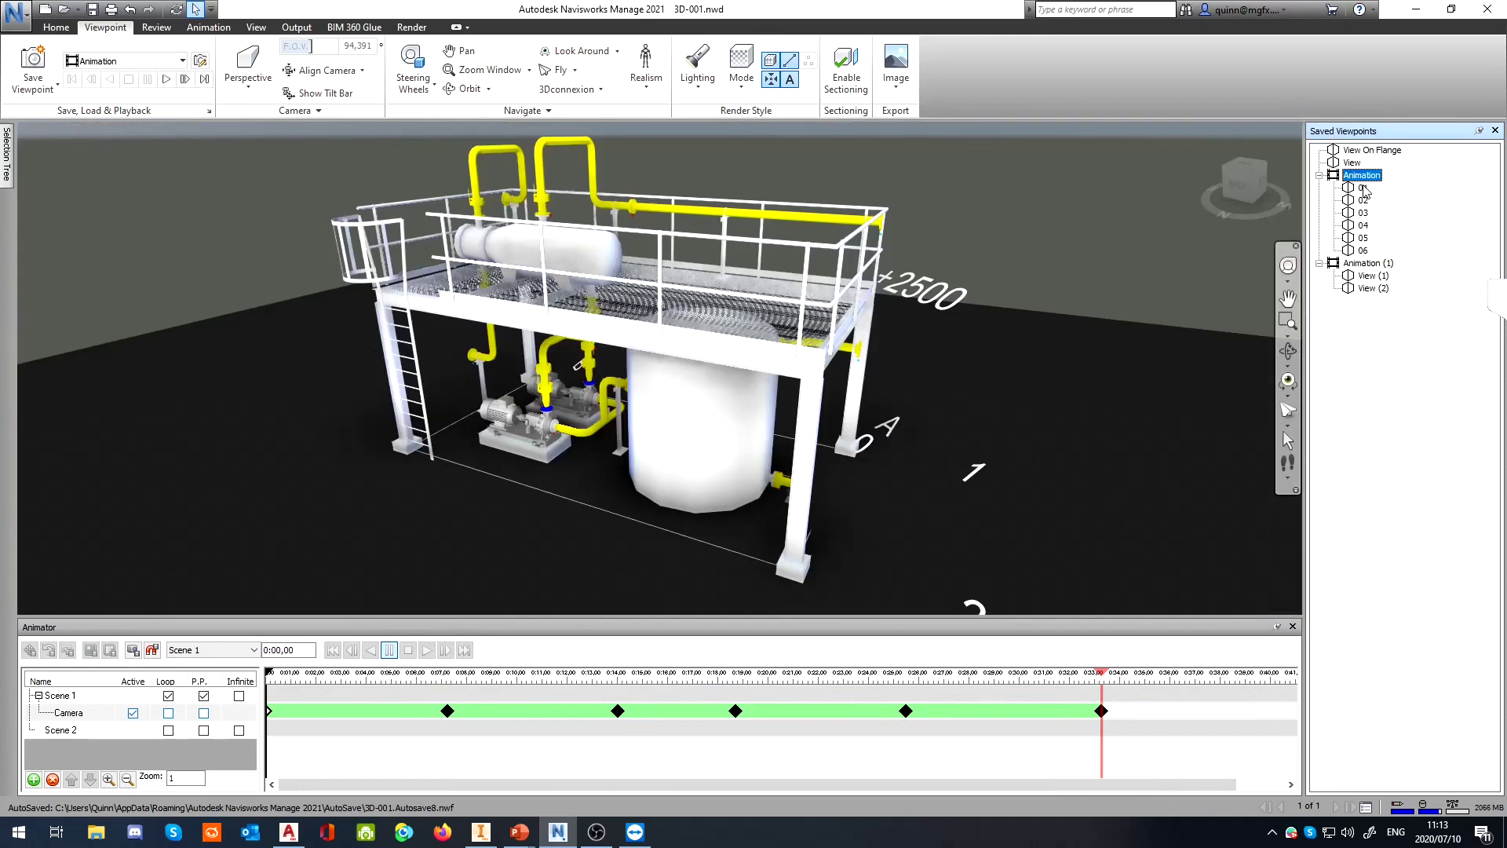
pyautogui.click(1364, 189)
pyautogui.click(1364, 201)
pyautogui.click(1364, 213)
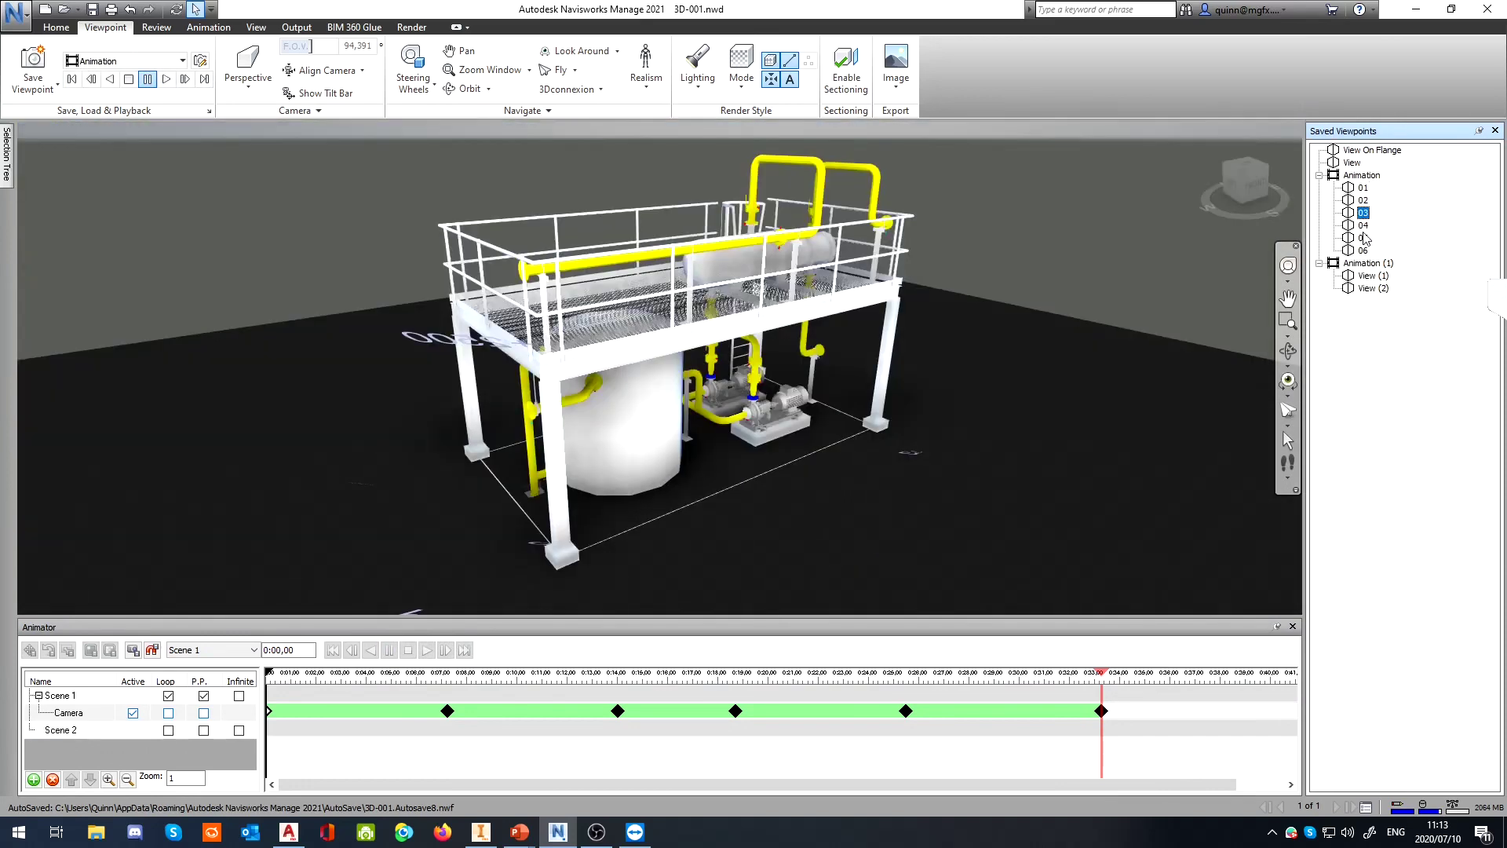
pyautogui.click(1363, 235)
pyautogui.click(1364, 226)
pyautogui.click(1364, 237)
pyautogui.click(1365, 251)
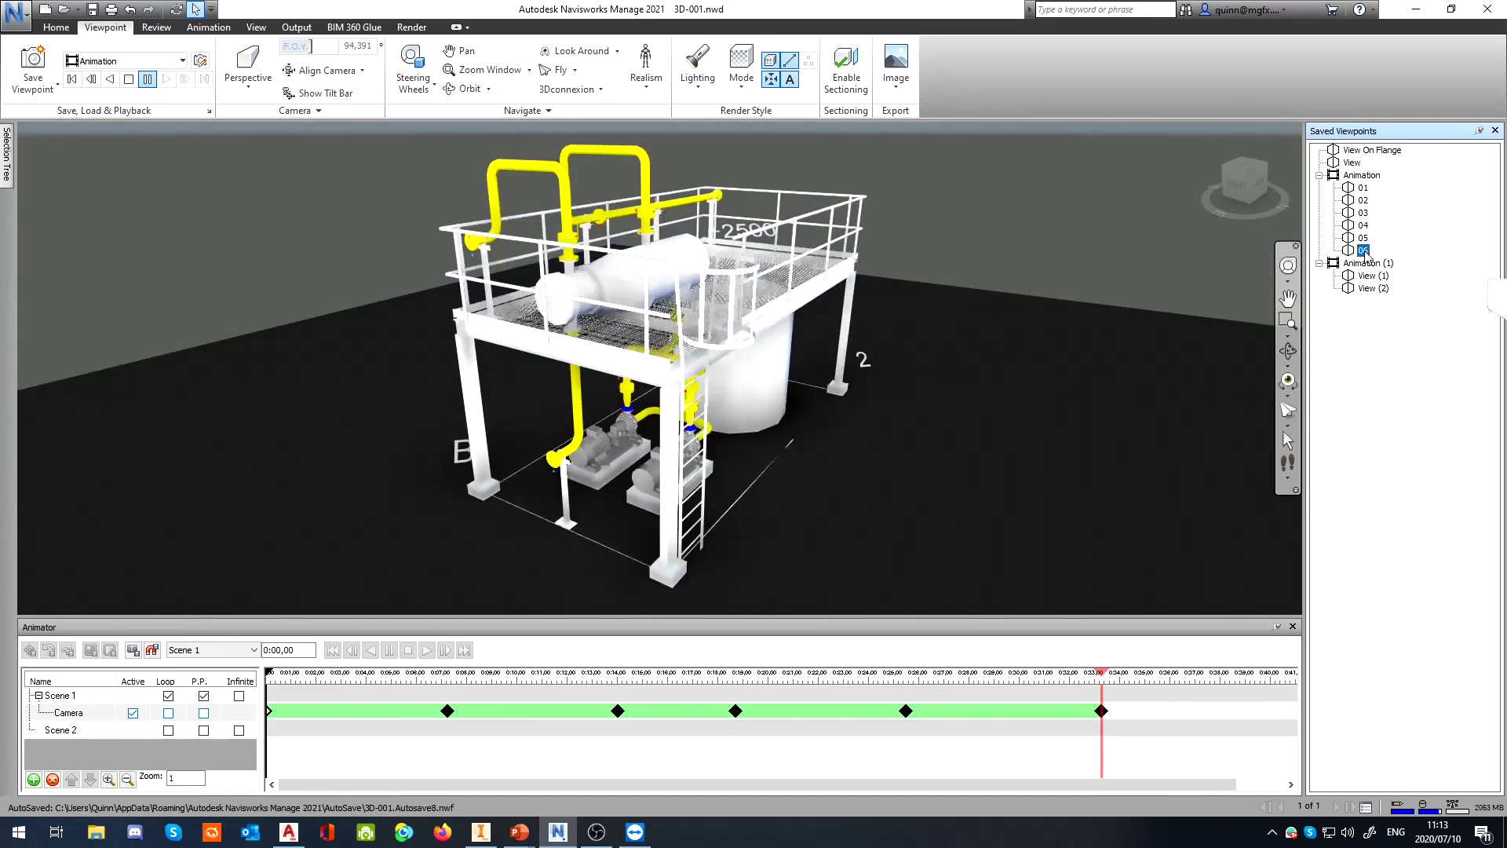
pyautogui.click(1364, 188)
pyautogui.rightClick(1370, 176)
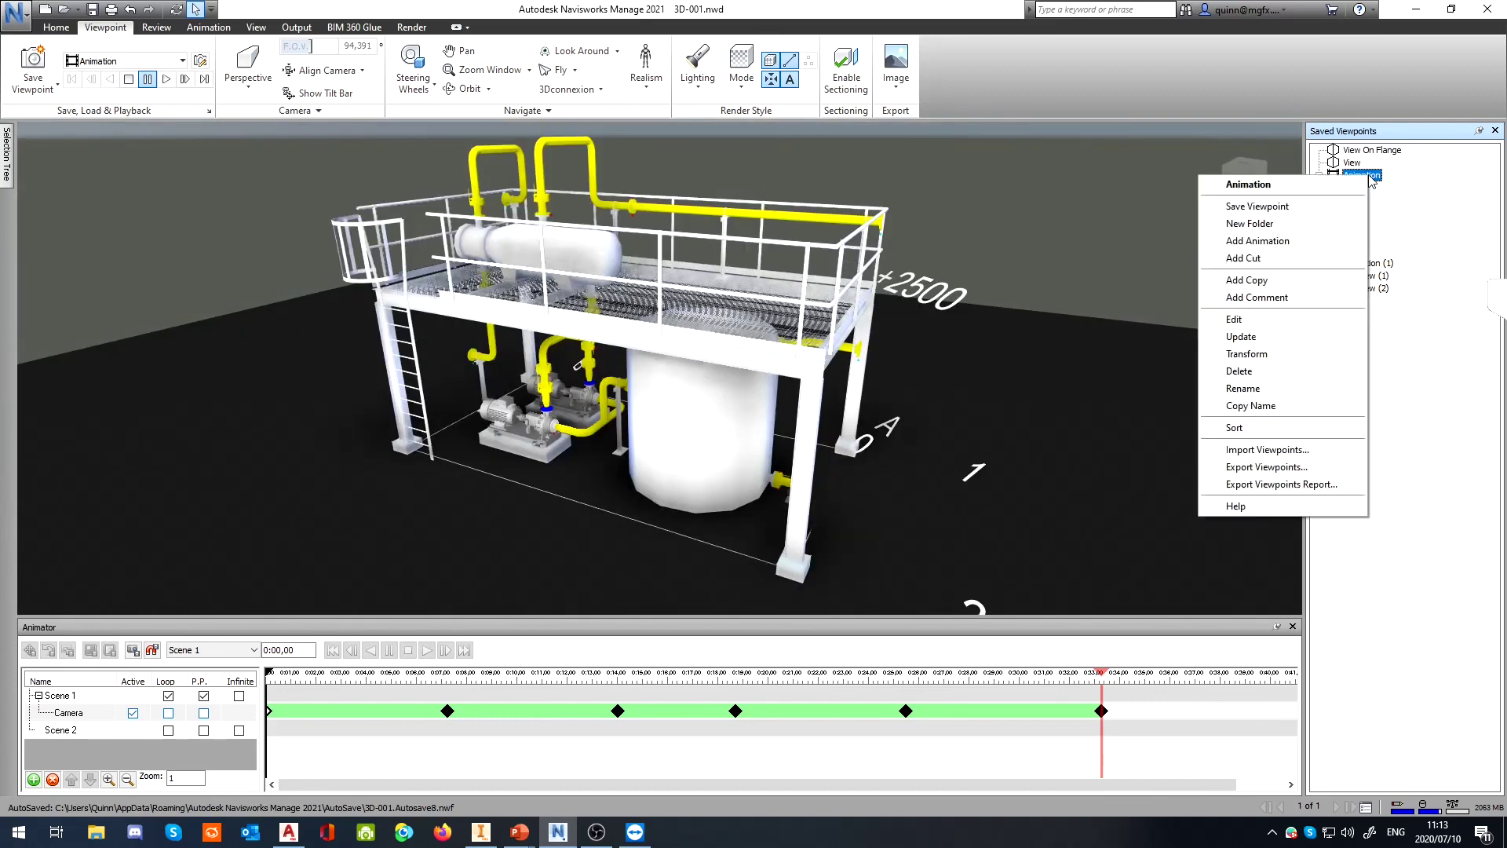
pyautogui.click(1418, 208)
# Play the camera animation of Scene 1 from the start in the Animator
pyautogui.moveTo(1102, 712); pyautogui.dragTo(313, 712)
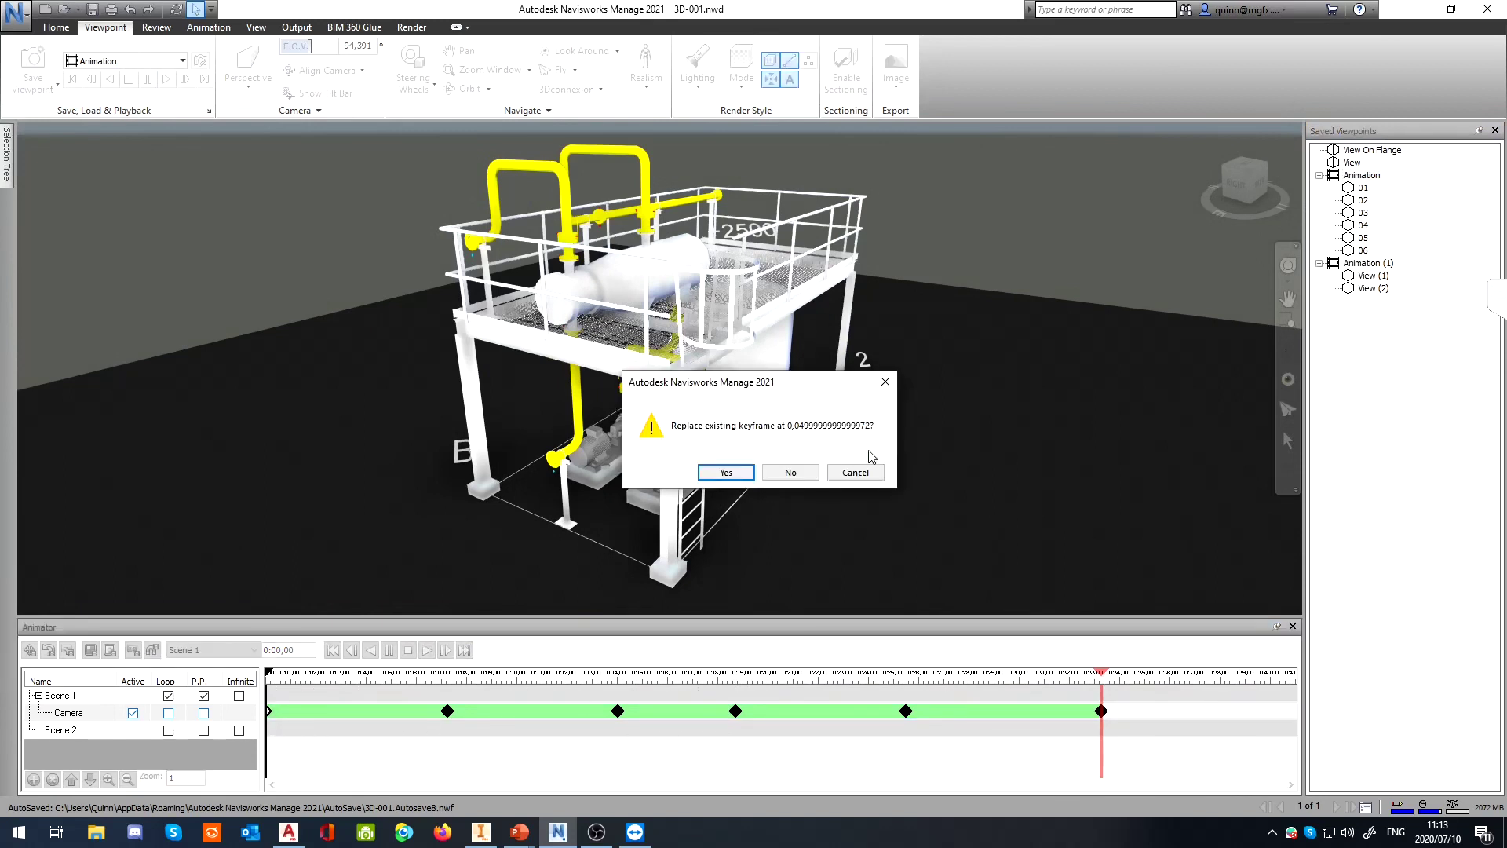
pyautogui.click(881, 471)
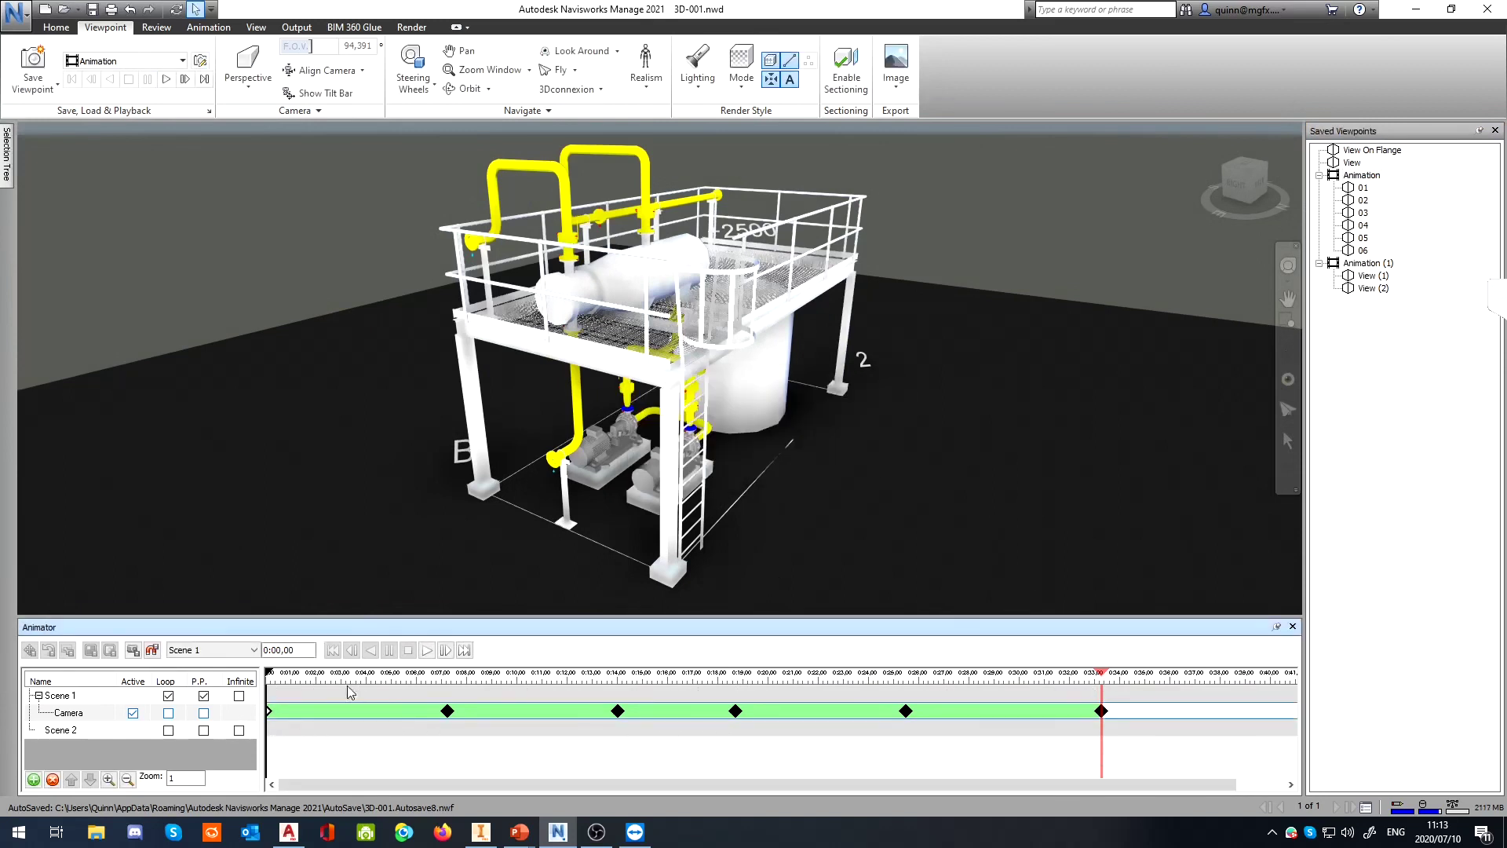
pyautogui.click(84, 710)
pyautogui.click(76, 698)
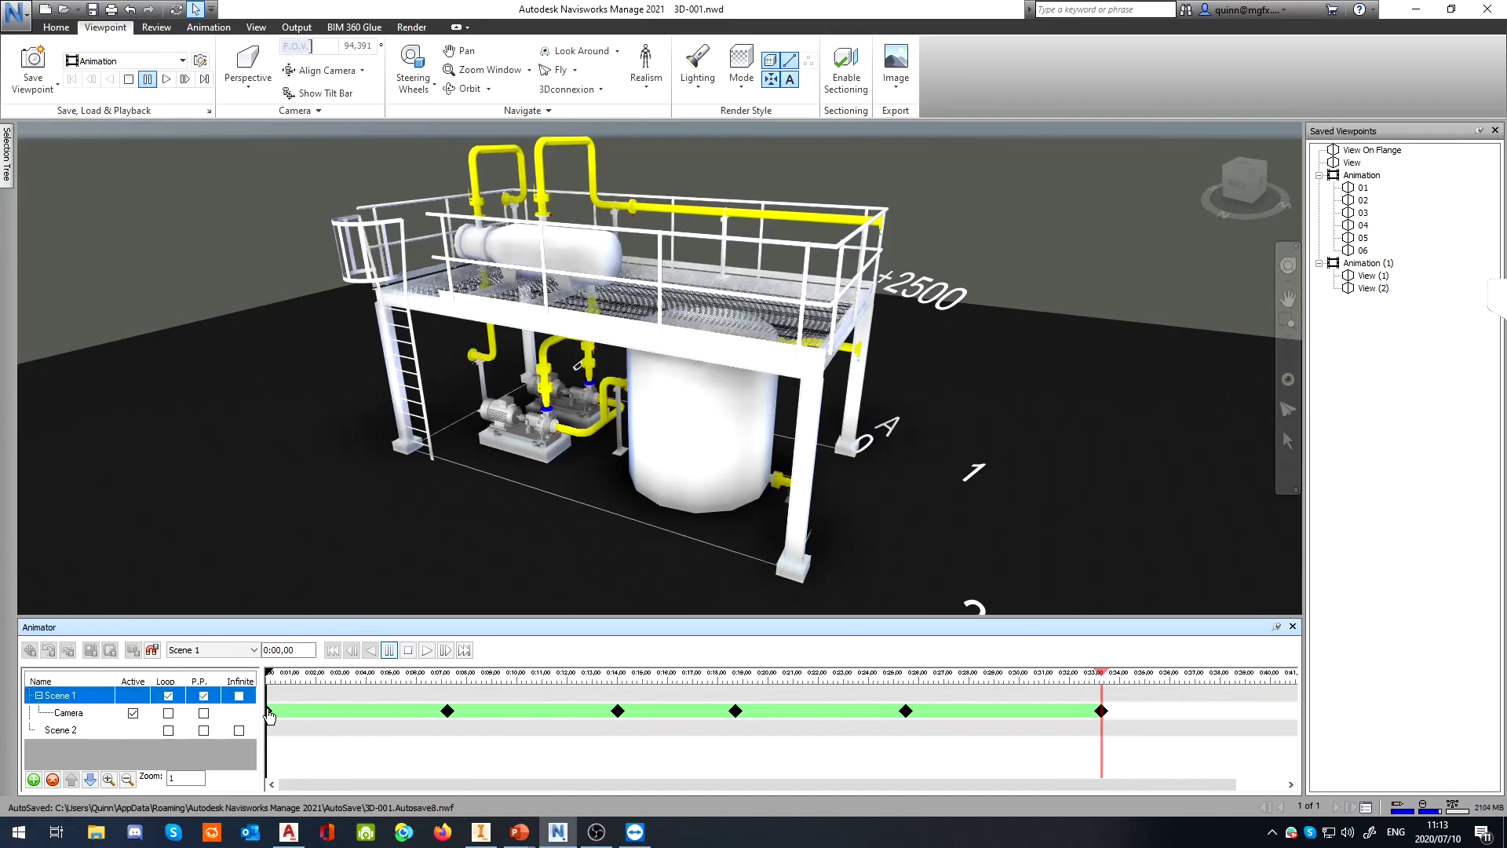
pyautogui.click(426, 650)
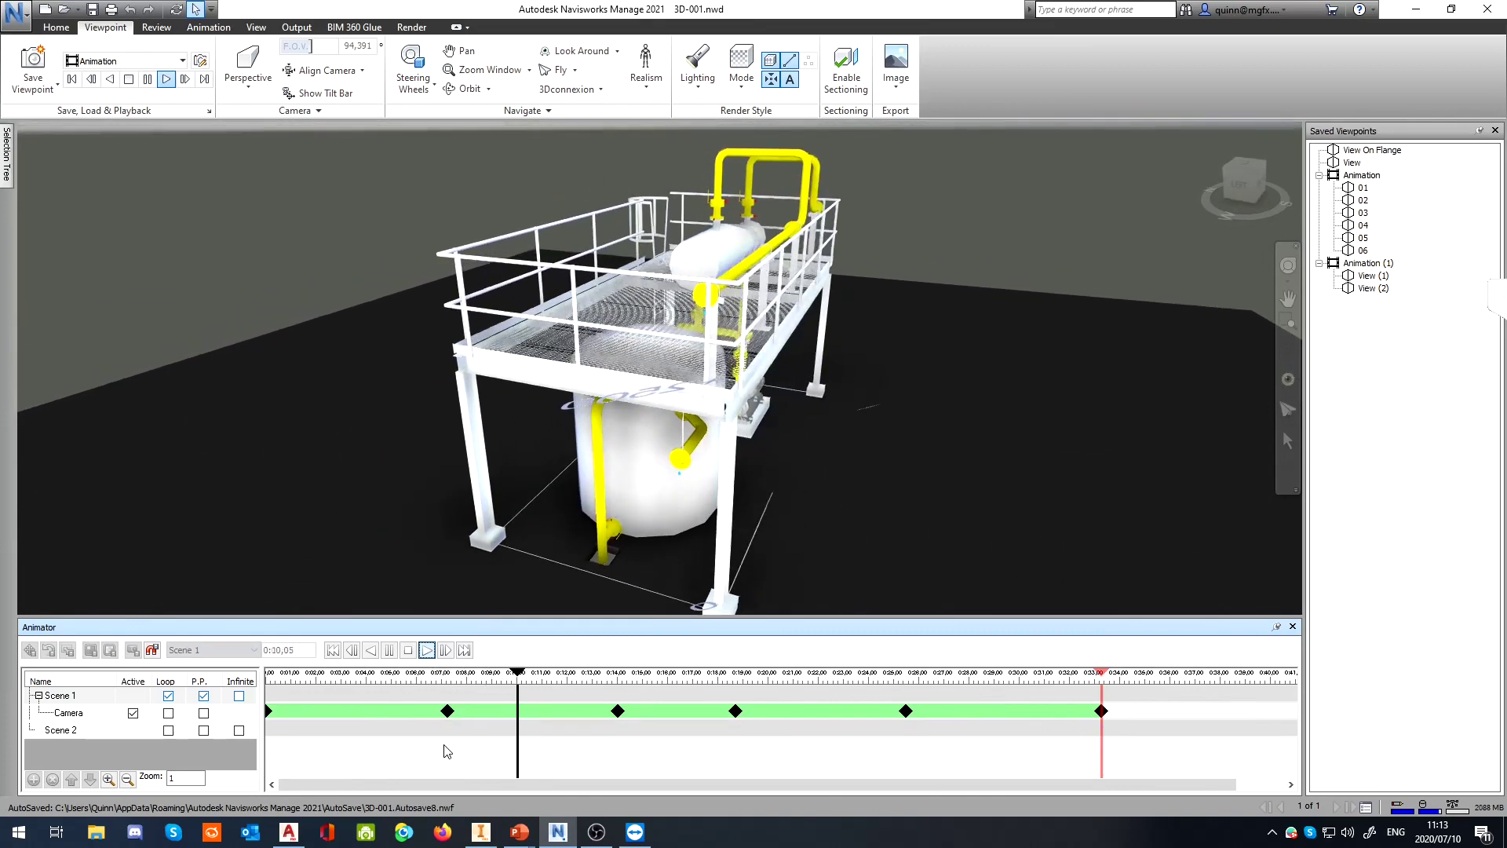
# Compare frames 01, 04 and 06 of the saved viewpoint Animation and check the options for adding another animation
pyautogui.click(1363, 189)
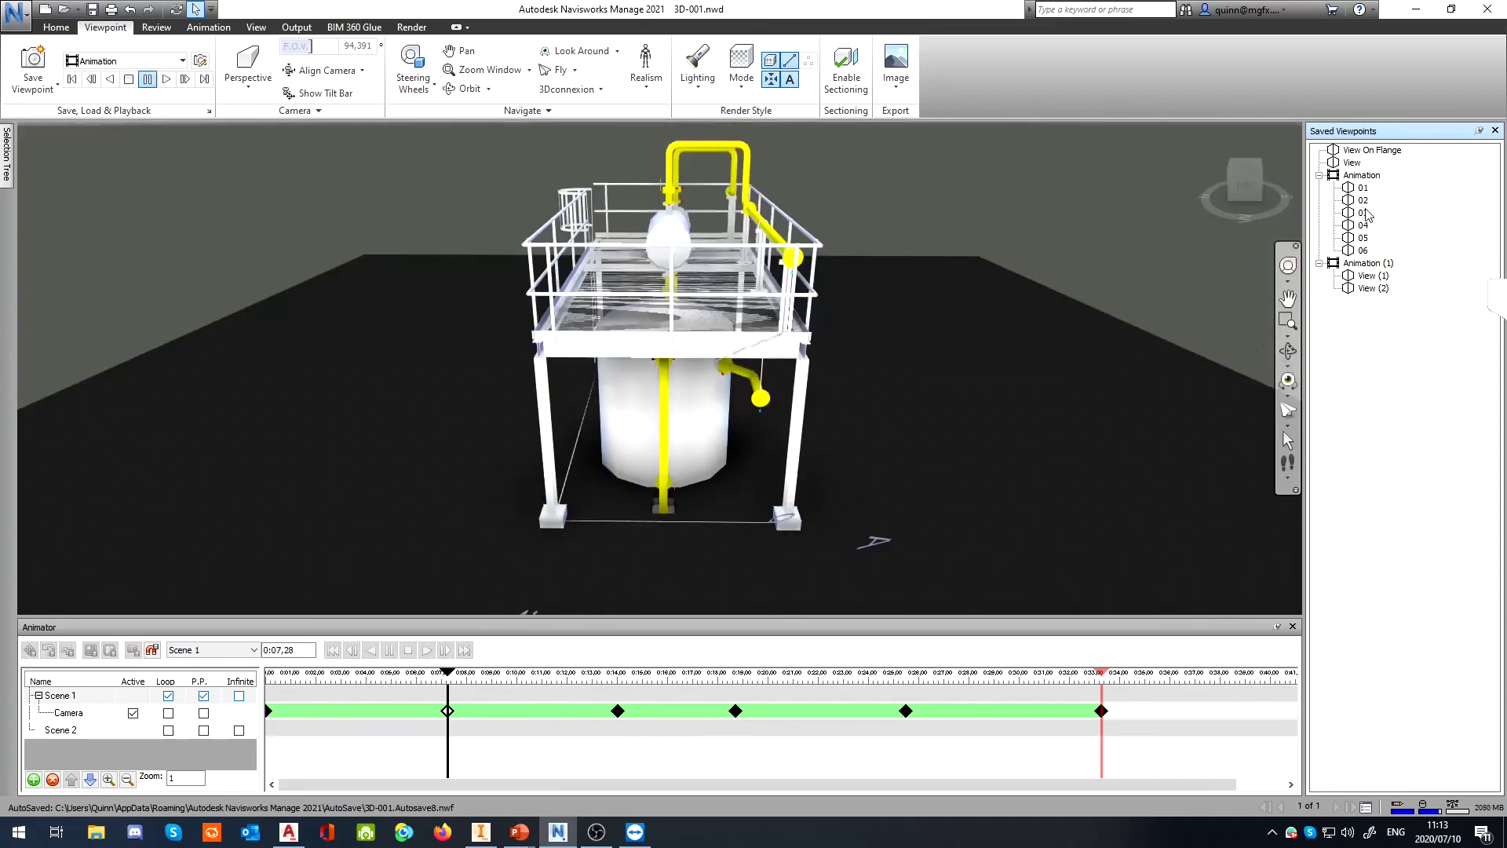
pyautogui.click(1364, 225)
pyautogui.click(1364, 250)
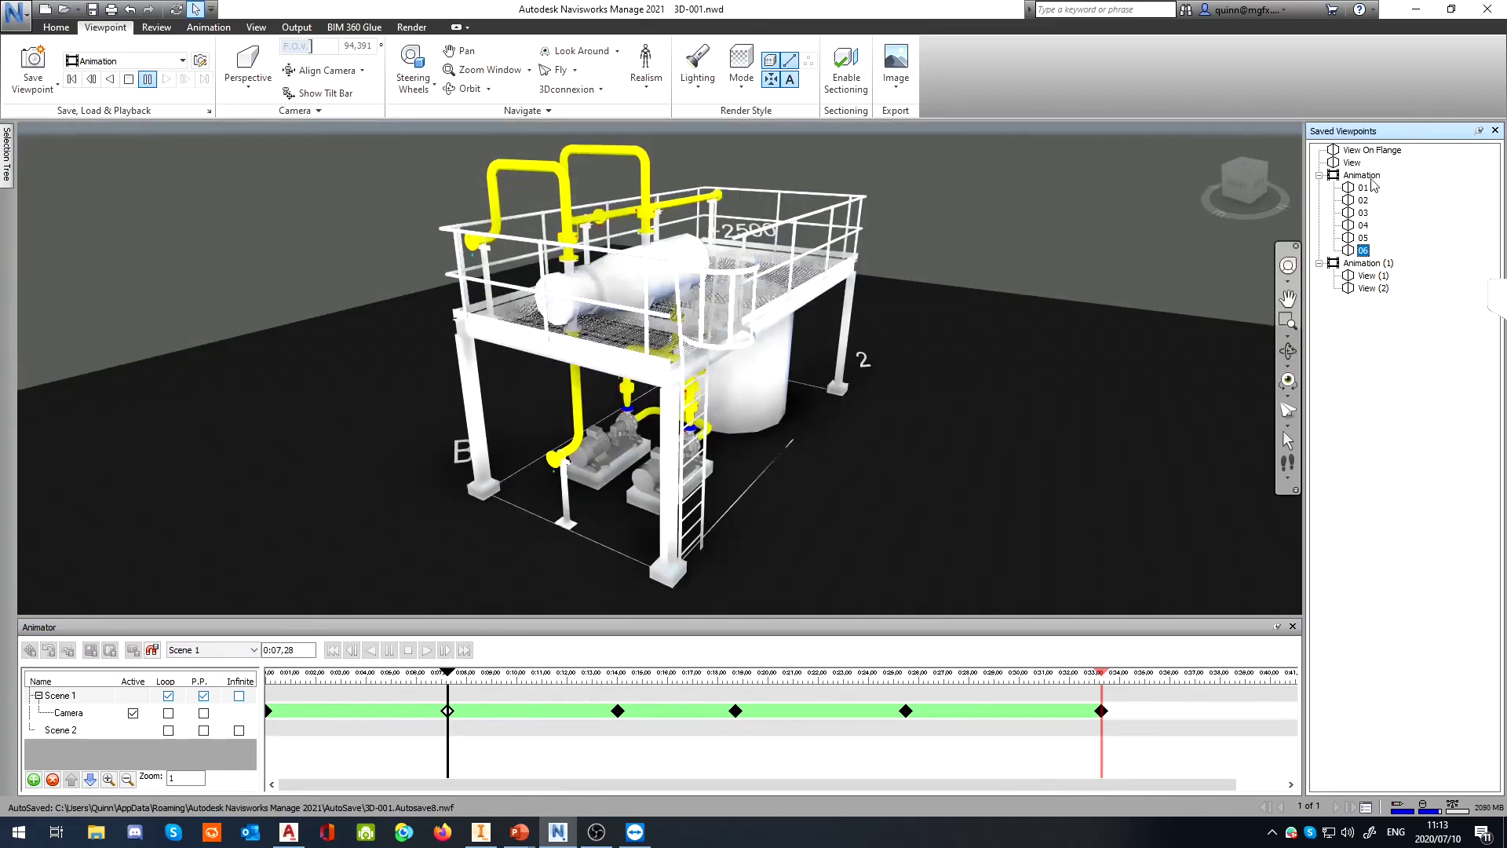
pyautogui.rightClick(1355, 361)
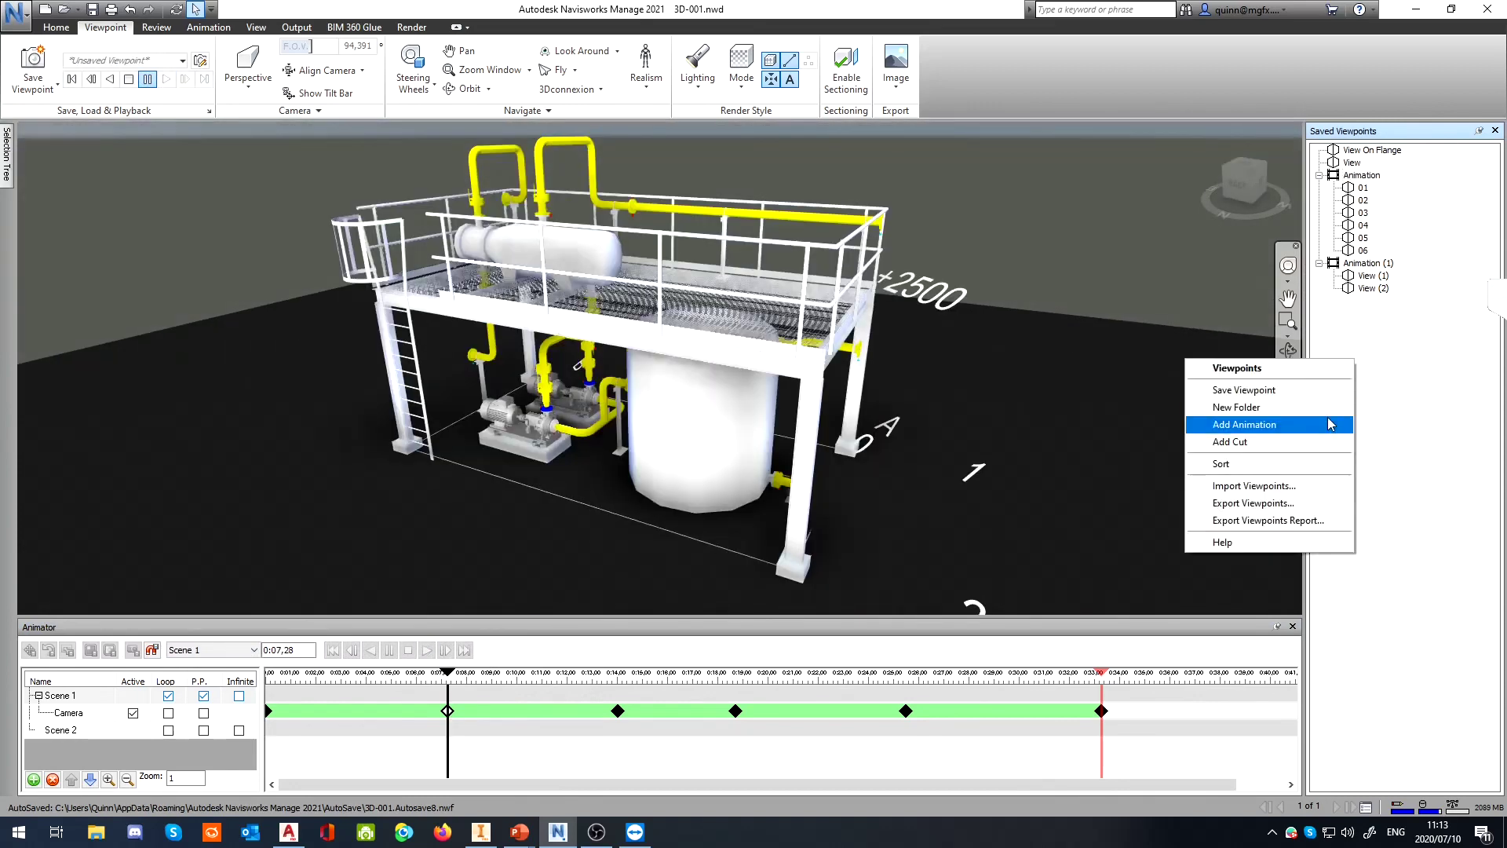
pyautogui.click(1433, 428)
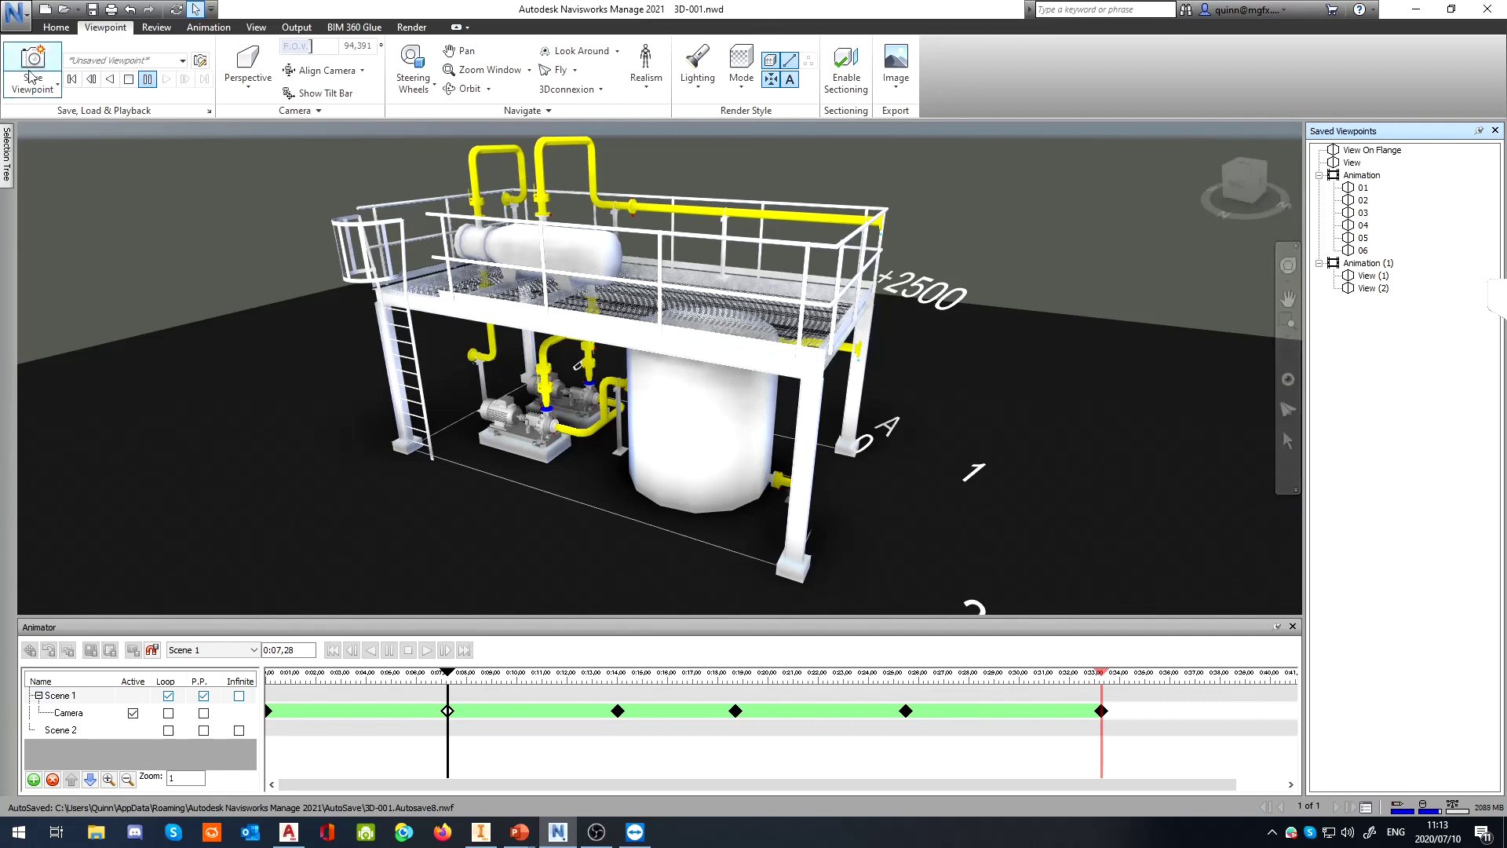
# Save a viewpoint looking at the structure from the corner at the large tank's end
pyautogui.moveTo(924, 425); pyautogui.dragTo(900, 419, button='middle')
pyautogui.press('super')
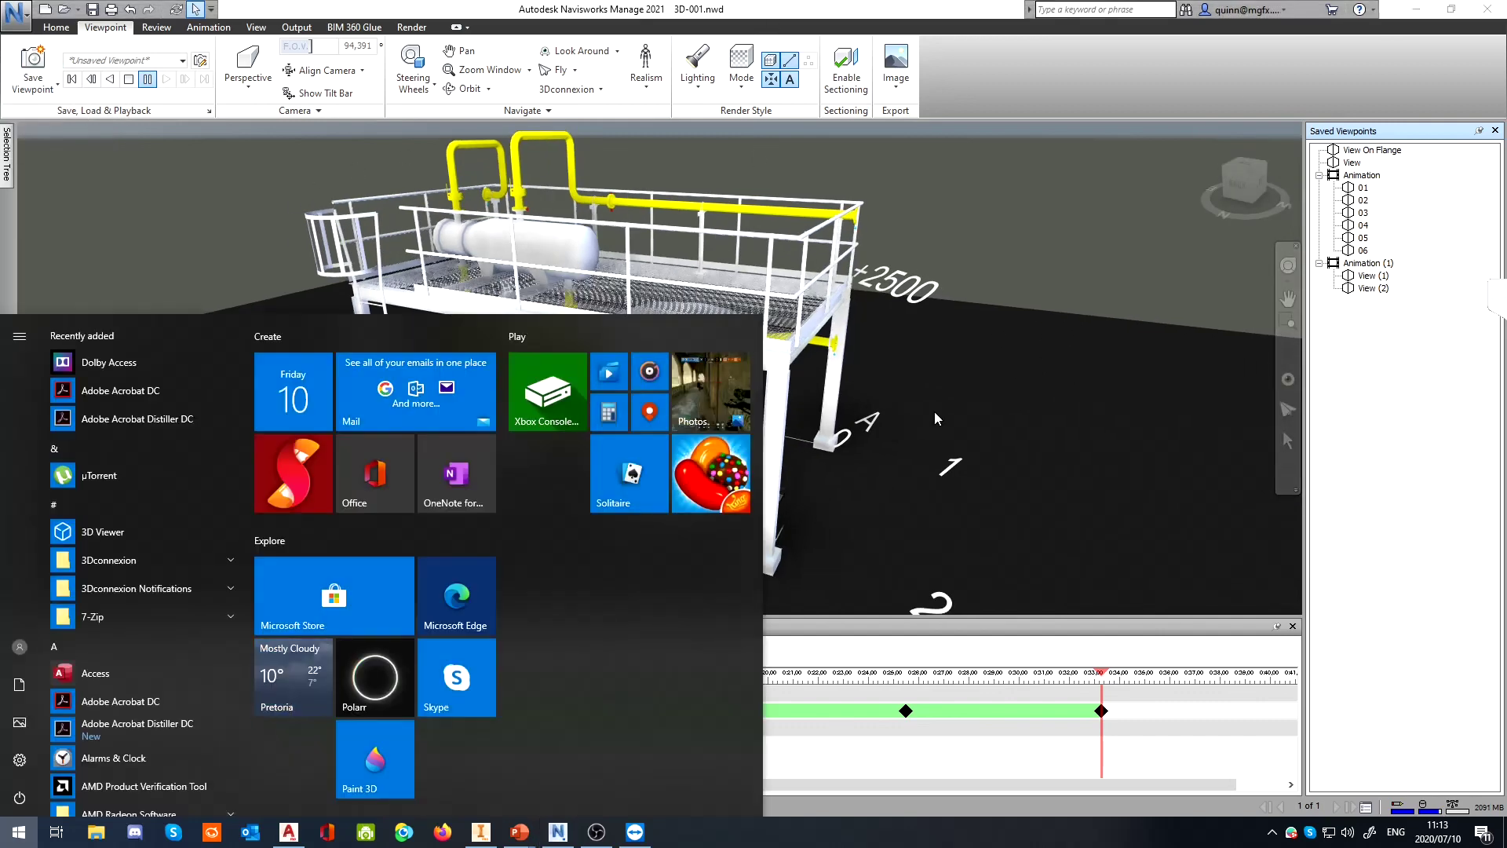
pyautogui.click(936, 413)
pyautogui.click(1040, 248)
pyautogui.keyDown('shift'); pyautogui.moveTo(1062, 347); pyautogui.dragTo(959, 397, button='middle'); pyautogui.keyUp('shift')
pyautogui.moveTo(959, 396); pyautogui.dragTo(977, 305, button='middle')
pyautogui.click(48, 60)
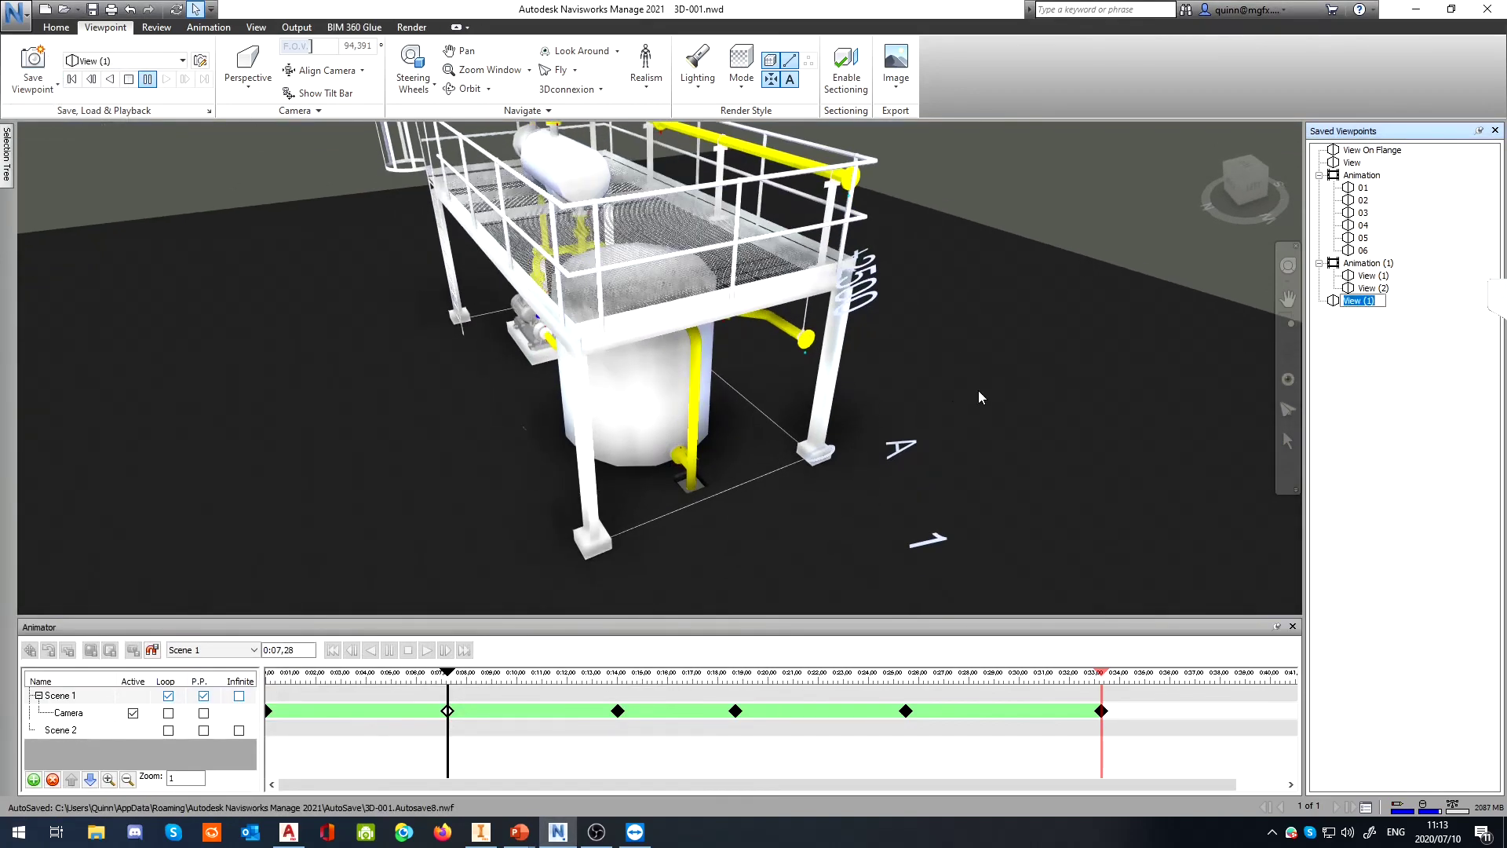
# Save three more viewpoints at successive angles around the structure, ending at the ladder and pump side
pyautogui.keyDown('shift'); pyautogui.moveTo(1042, 364); pyautogui.dragTo(626, 350, button='middle'); pyautogui.keyUp('shift')
pyautogui.click(41, 52)
pyautogui.keyDown('shift'); pyautogui.moveTo(1176, 278); pyautogui.dragTo(774, 314, button='middle'); pyautogui.keyUp('shift')
pyautogui.click(40, 56)
pyautogui.keyDown('shift'); pyautogui.moveTo(1041, 323); pyautogui.dragTo(608, 322, button='middle'); pyautogui.keyUp('shift')
pyautogui.click(40, 60)
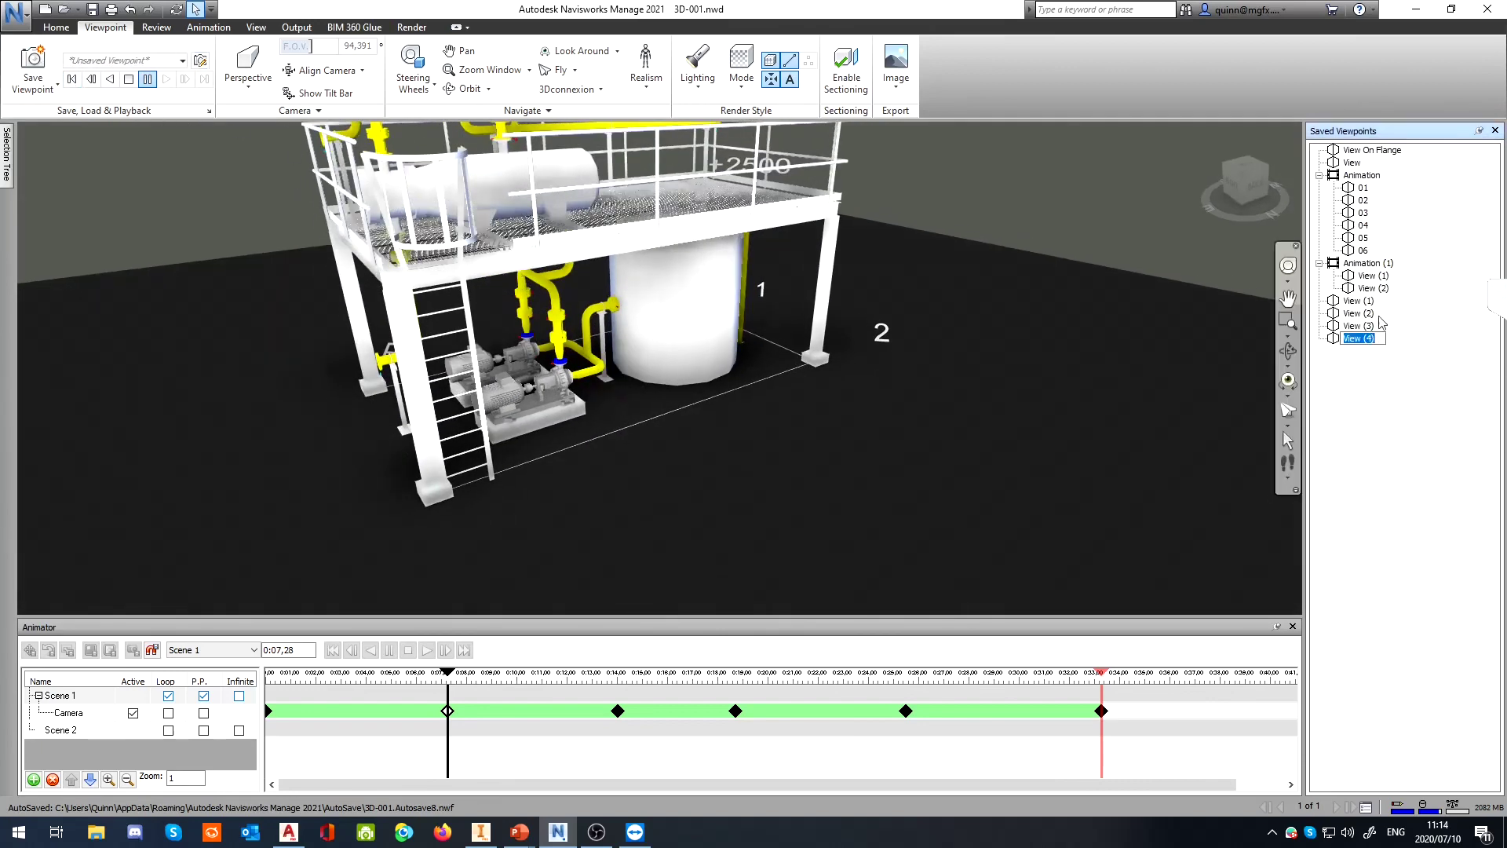
pyautogui.press('Return')
# Move the original View (1) and View (2) out of Animation (1) and place the newly saved viewpoints in it
pyautogui.rightClick(1373, 277)
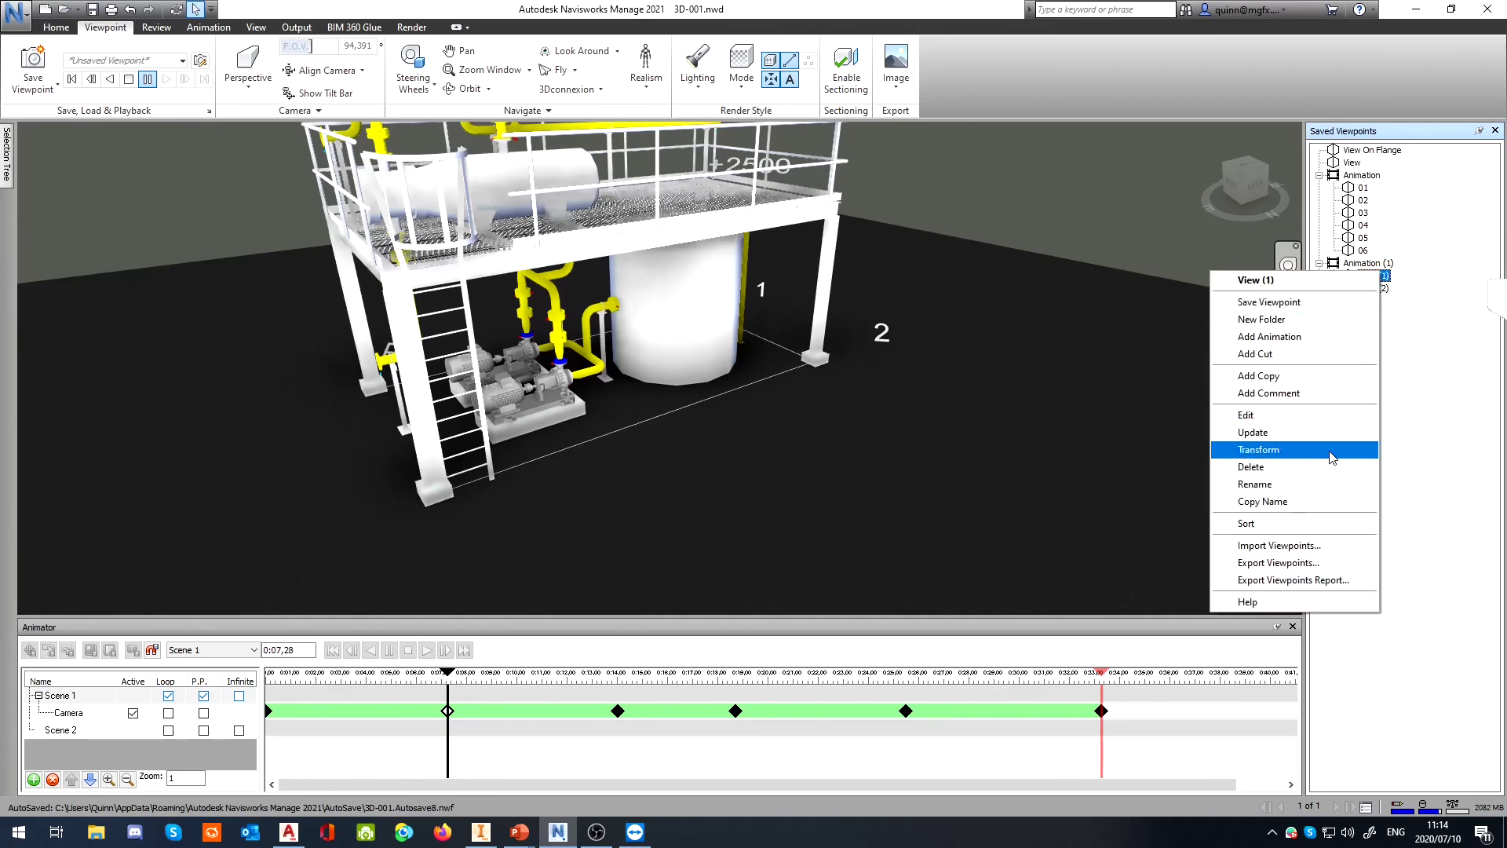
pyautogui.click(1443, 394)
pyautogui.moveTo(1374, 289); pyautogui.dragTo(1379, 377)
pyautogui.moveTo(1360, 276); pyautogui.dragTo(1362, 265)
pyautogui.doubleClick(1361, 264)
pyautogui.rightClick(1357, 270)
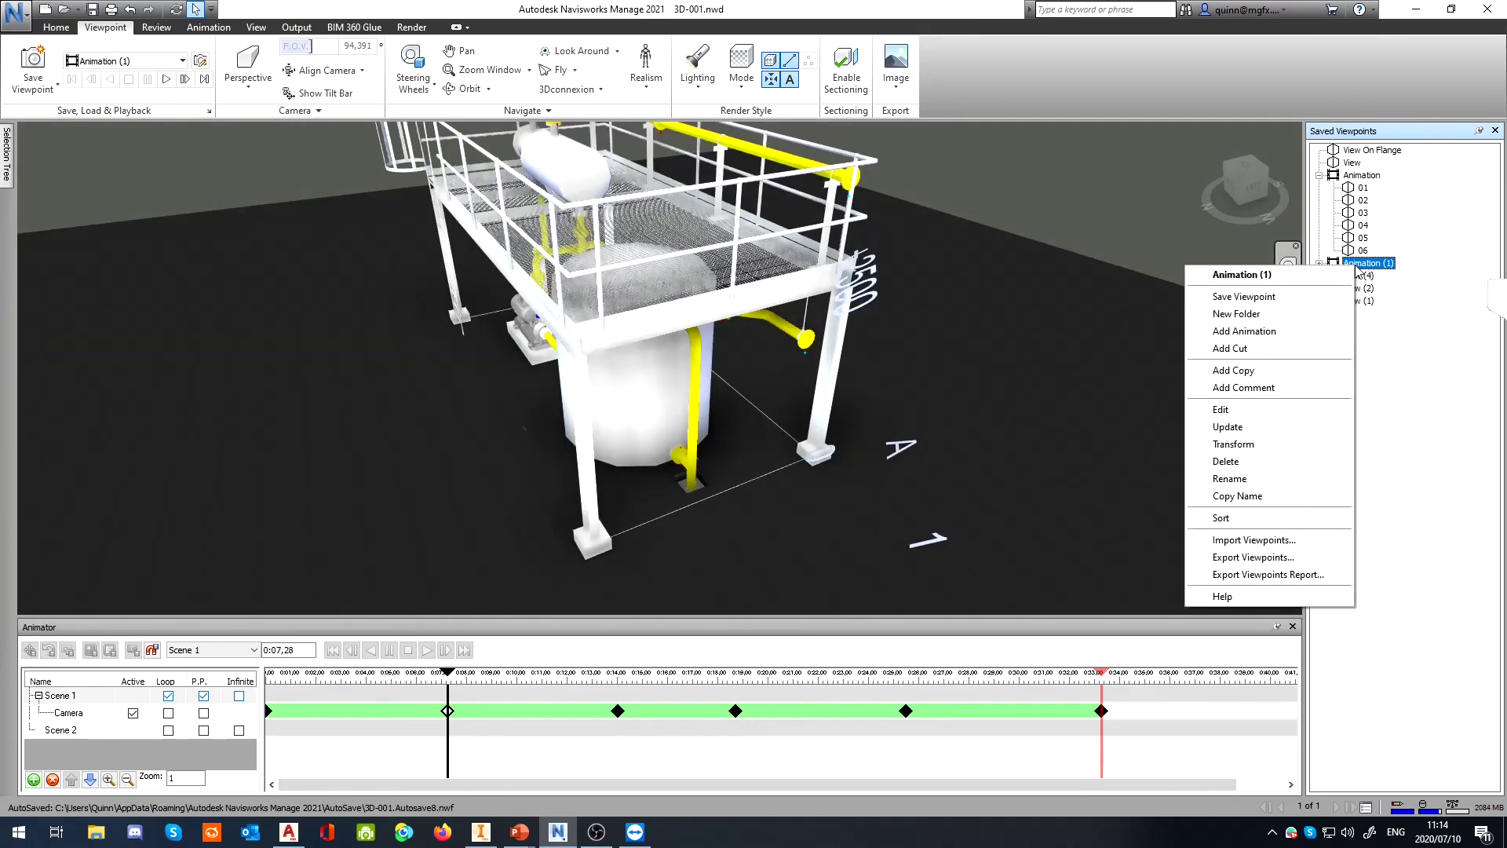
pyautogui.click(1452, 458)
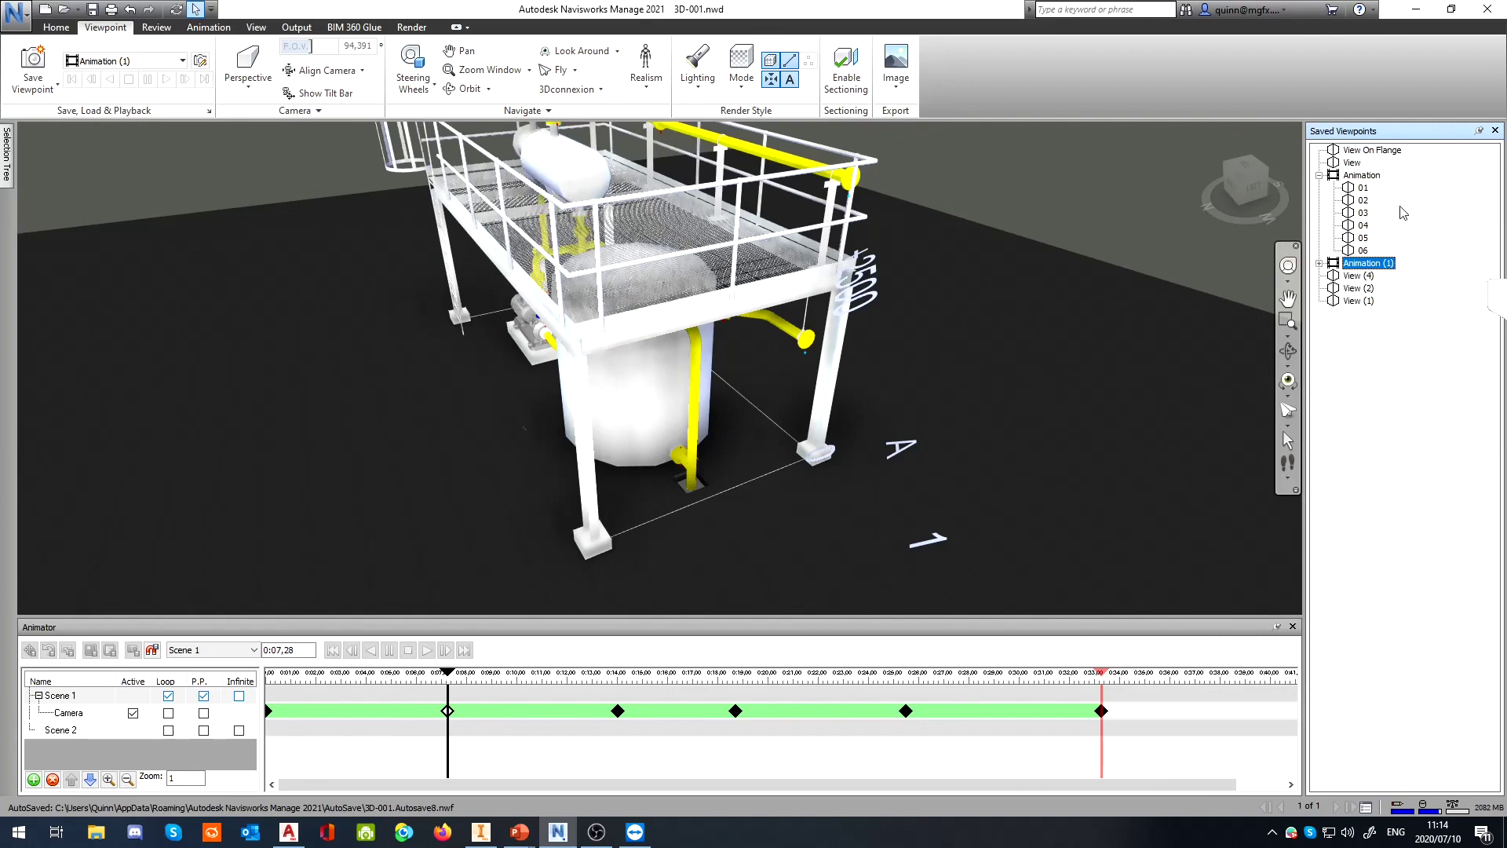
# View the structure from above, make Scene 2 the current Animator scene and play it
pyautogui.moveTo(884, 388); pyautogui.dragTo(898, 174, button='middle')
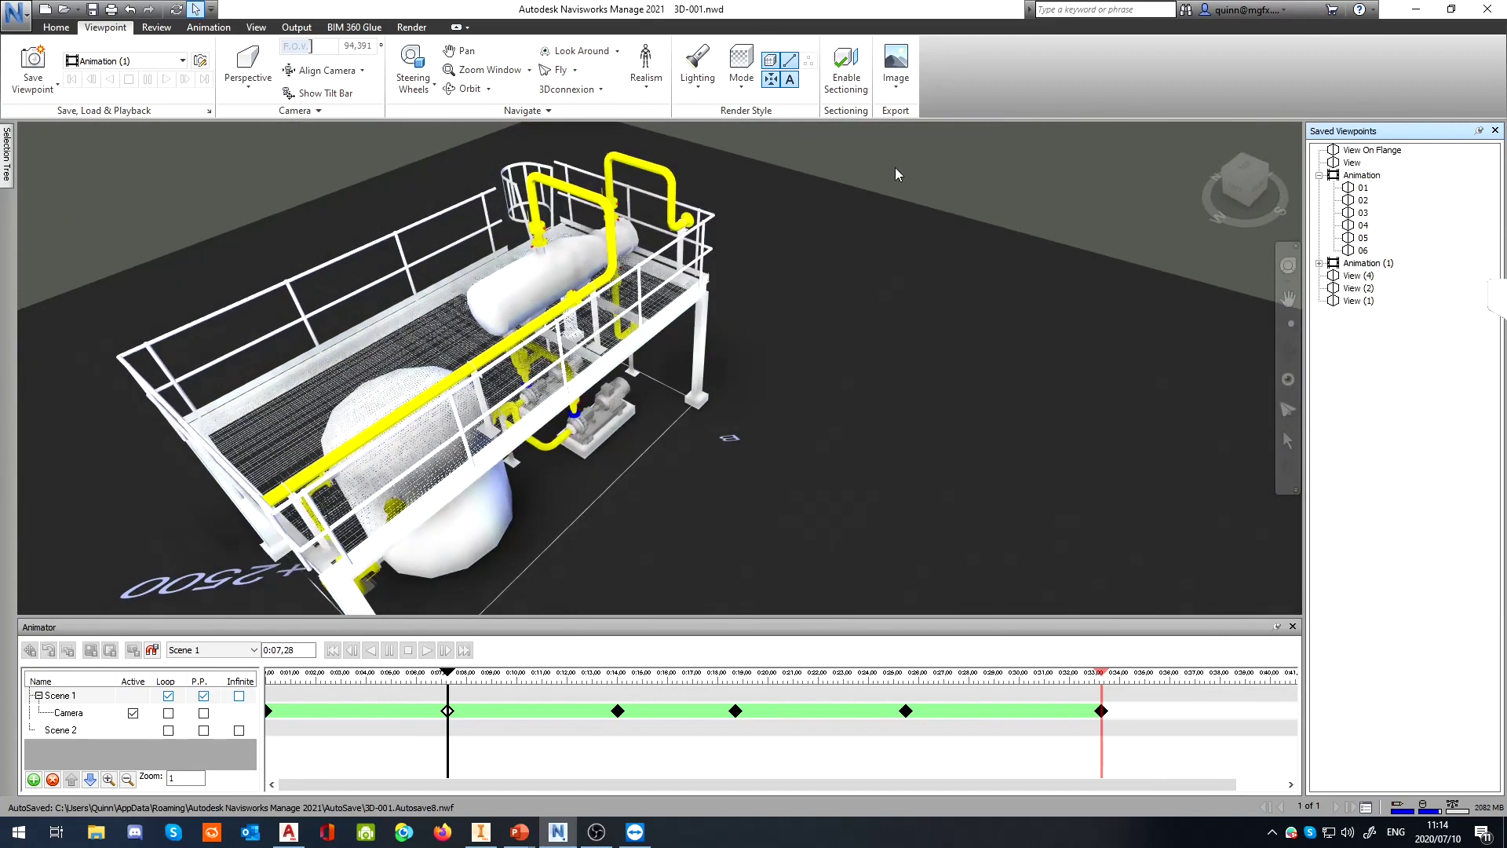
pyautogui.click(252, 649)
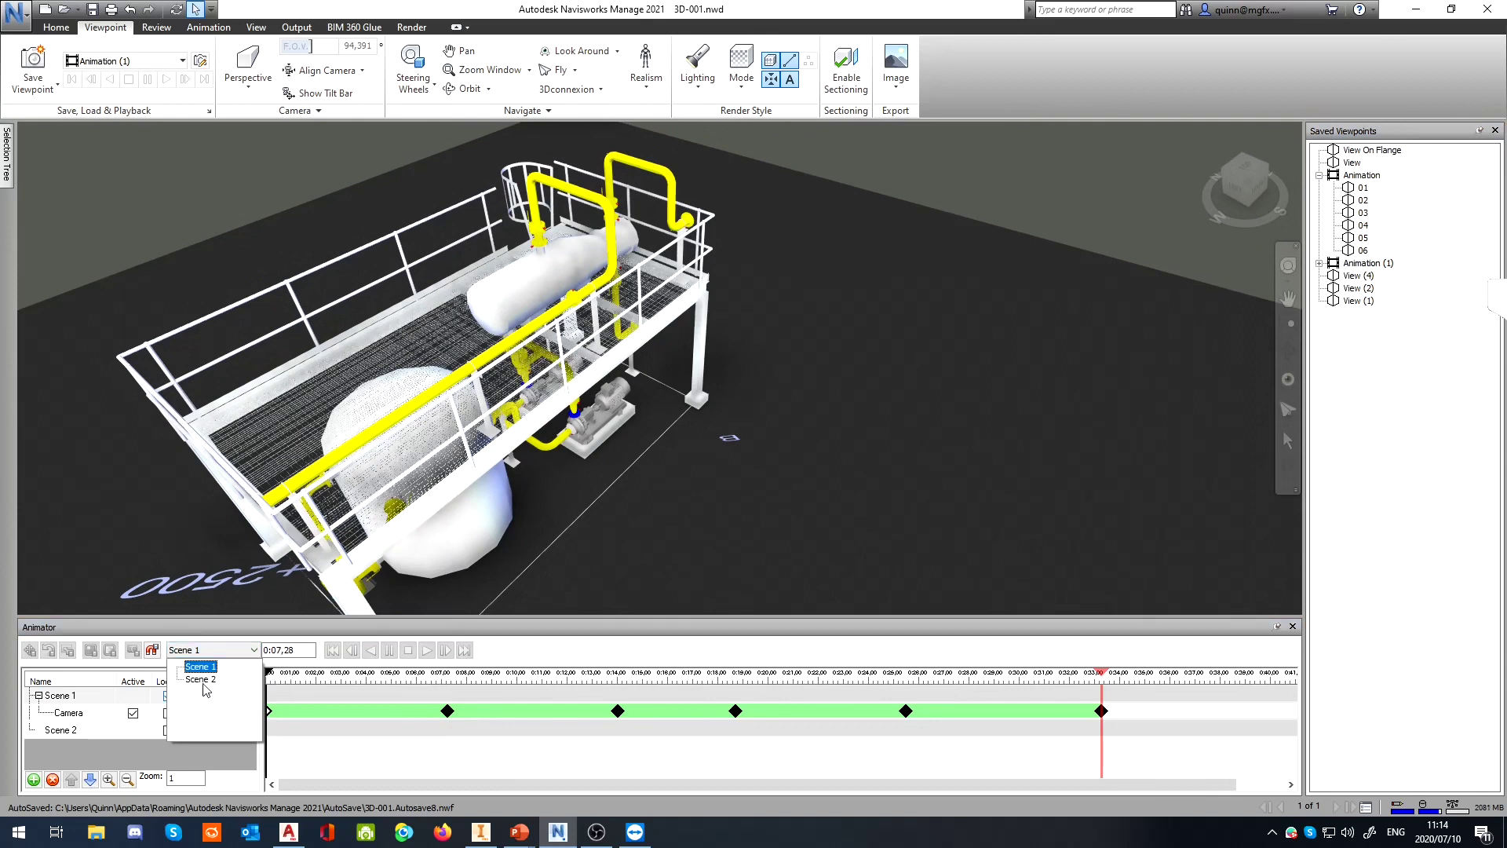
pyautogui.click(203, 682)
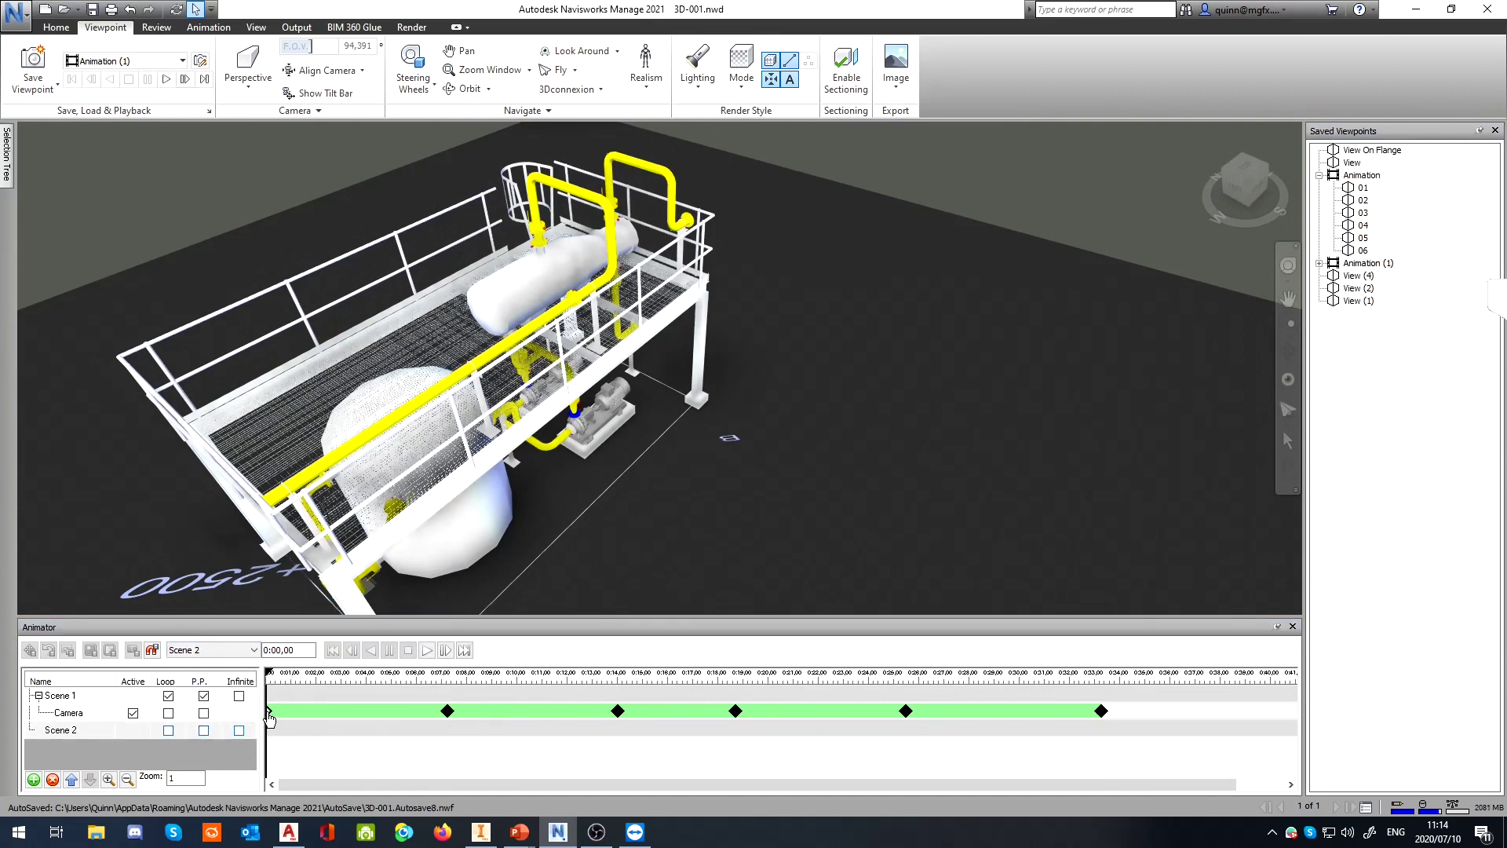
pyautogui.click(426, 650)
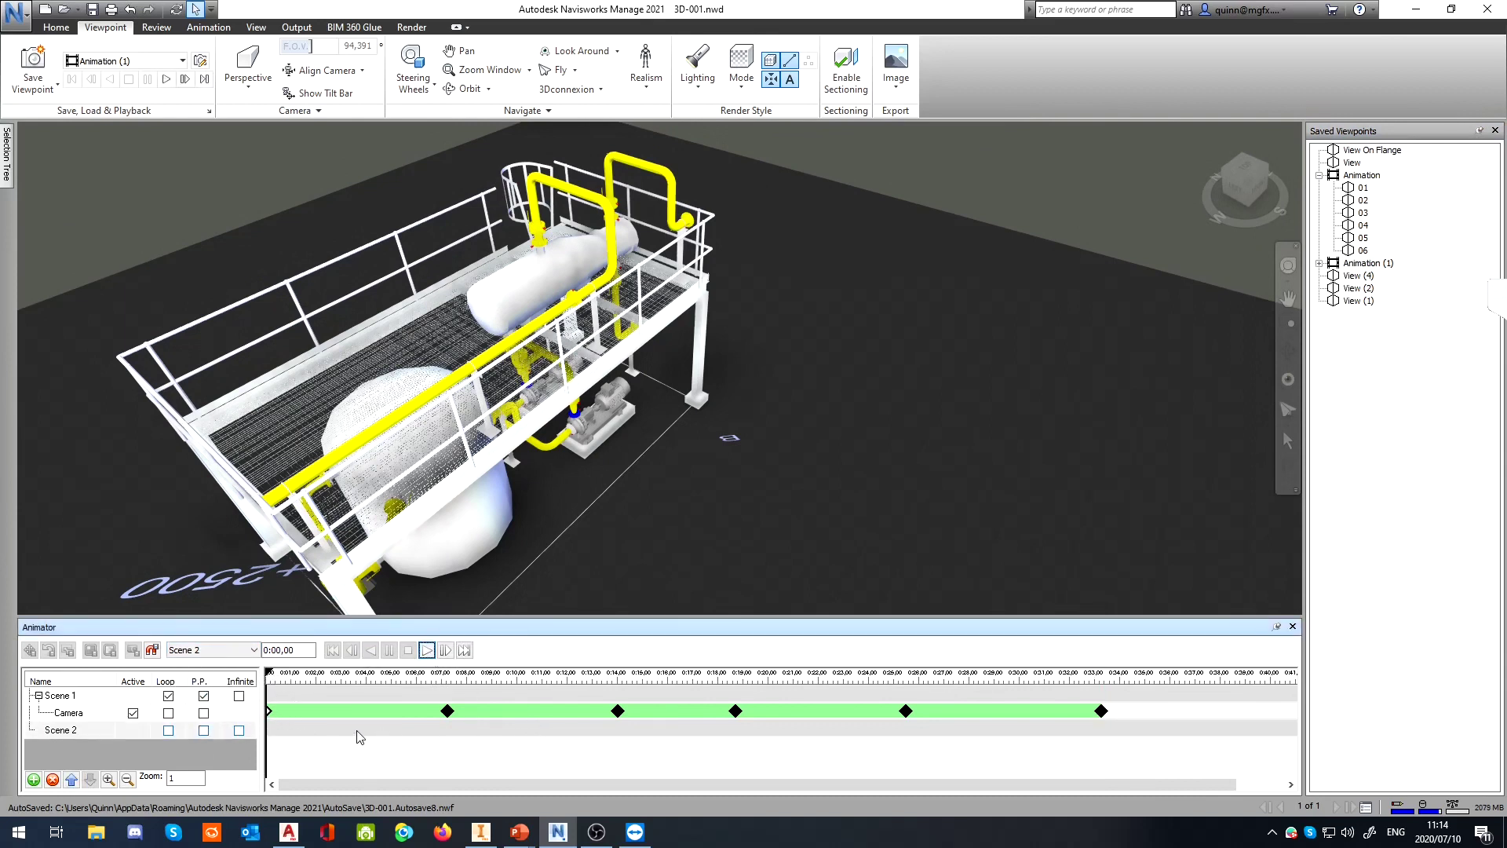
# Turn on looping for Scene 2, and play Scene 1 briefly as the current Animator scene
pyautogui.click(130, 732)
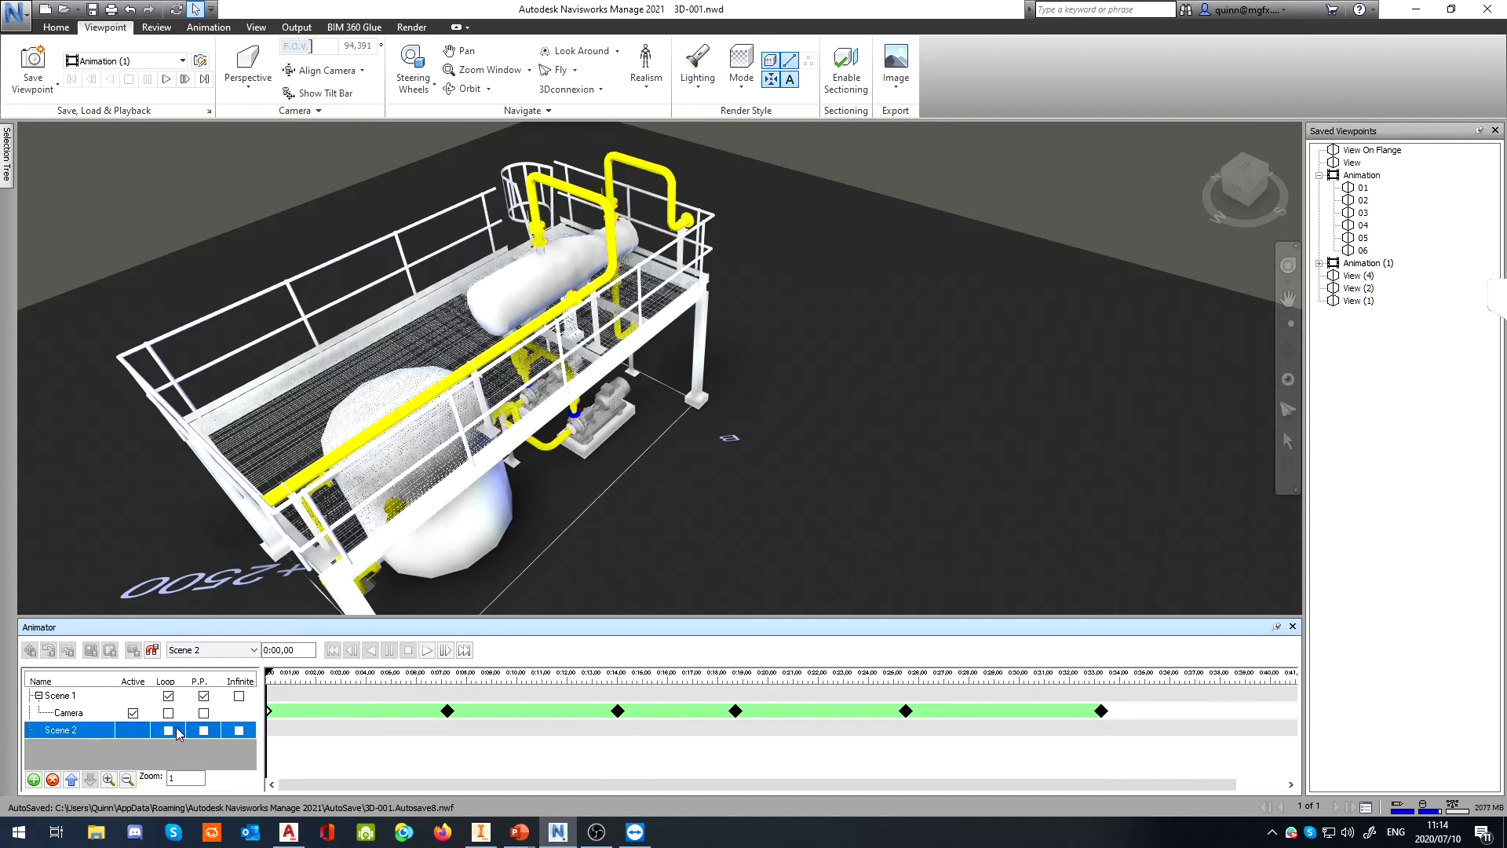
pyautogui.click(427, 650)
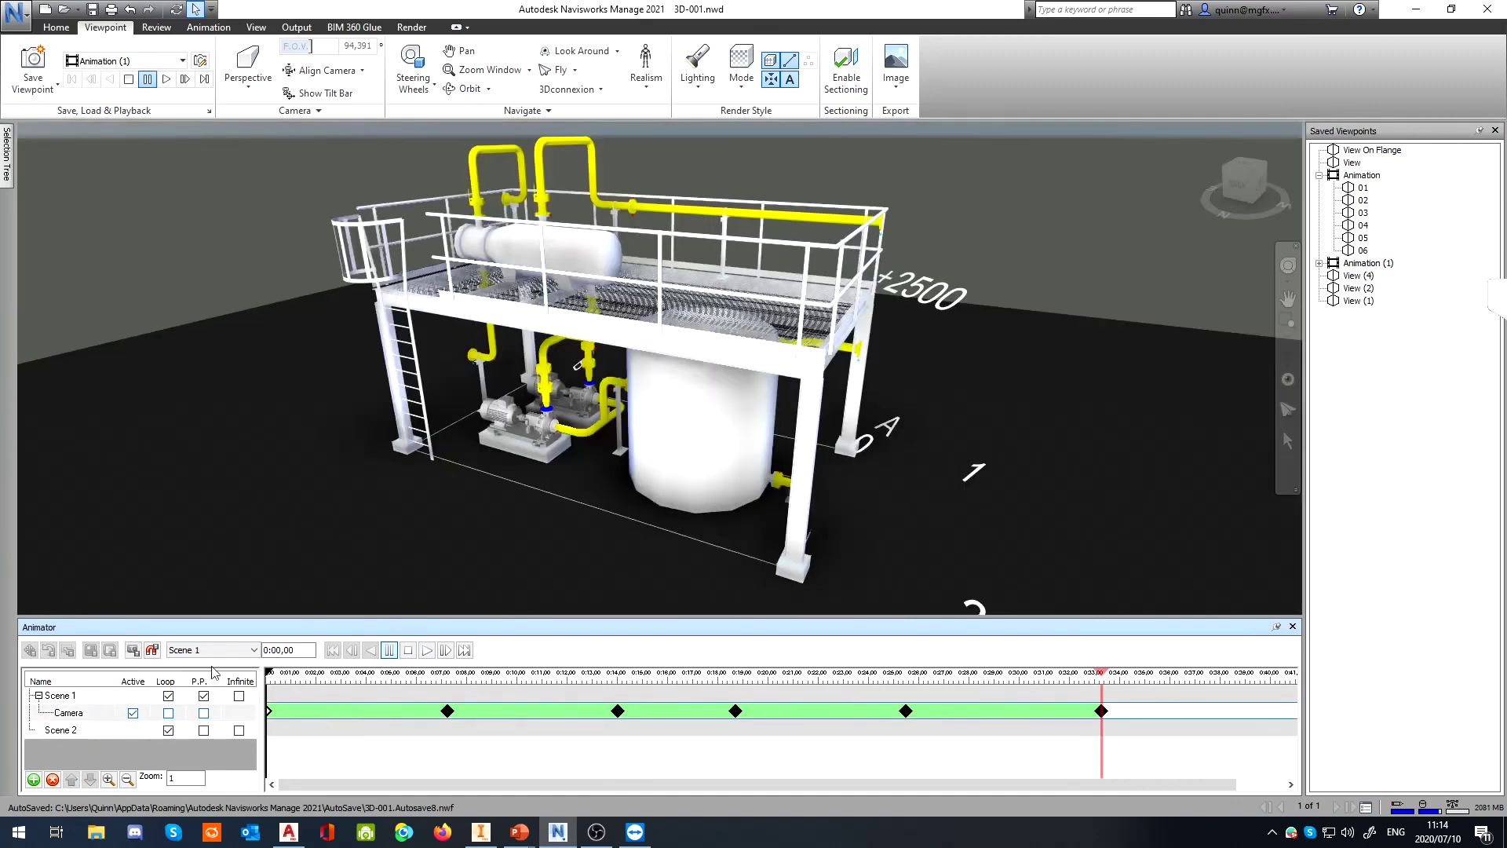
pyautogui.click(228, 651)
pyautogui.click(235, 663)
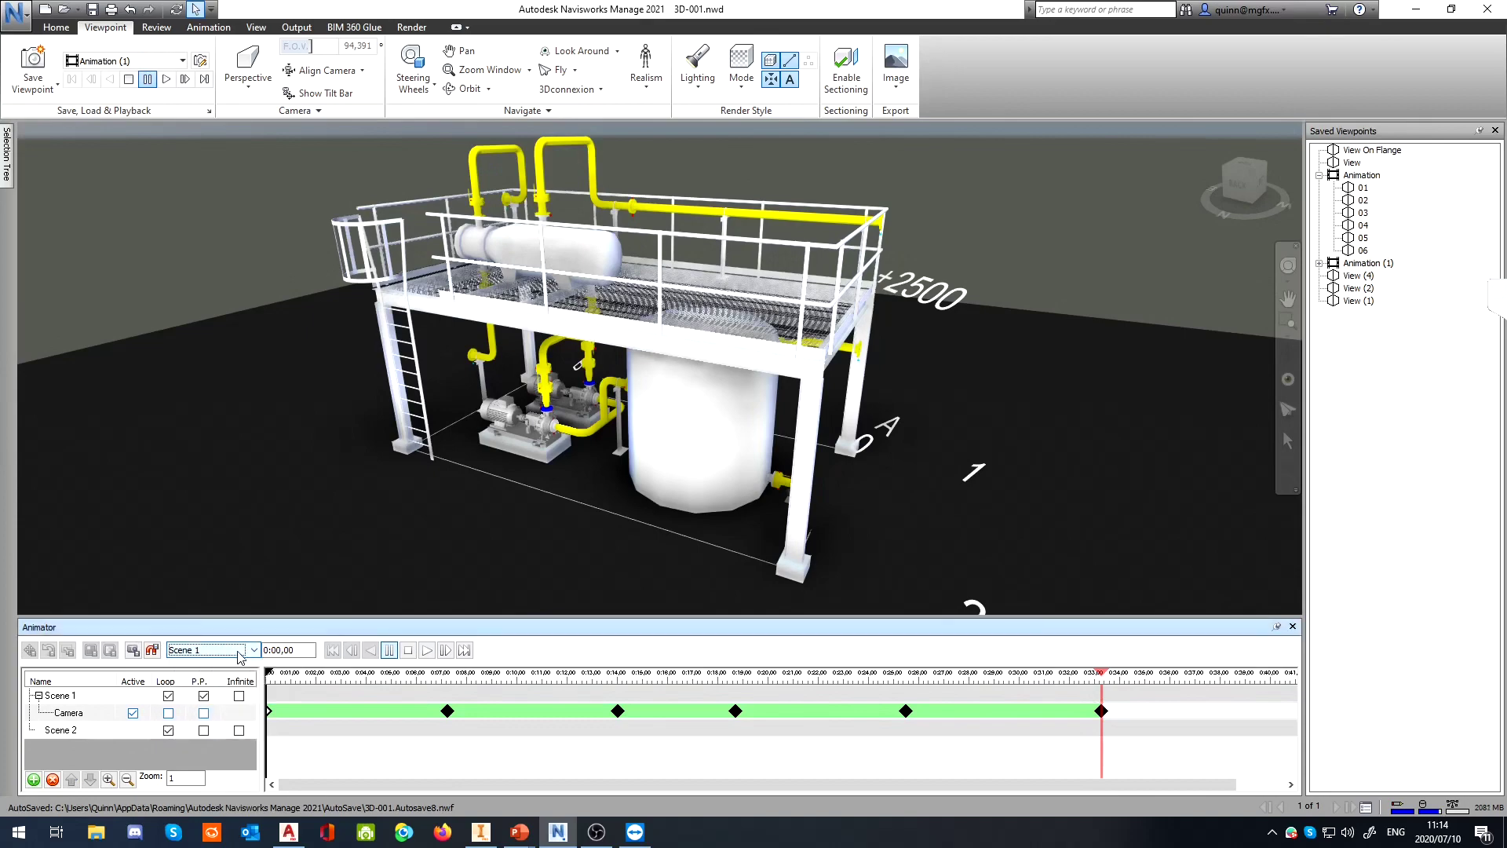
pyautogui.click(426, 650)
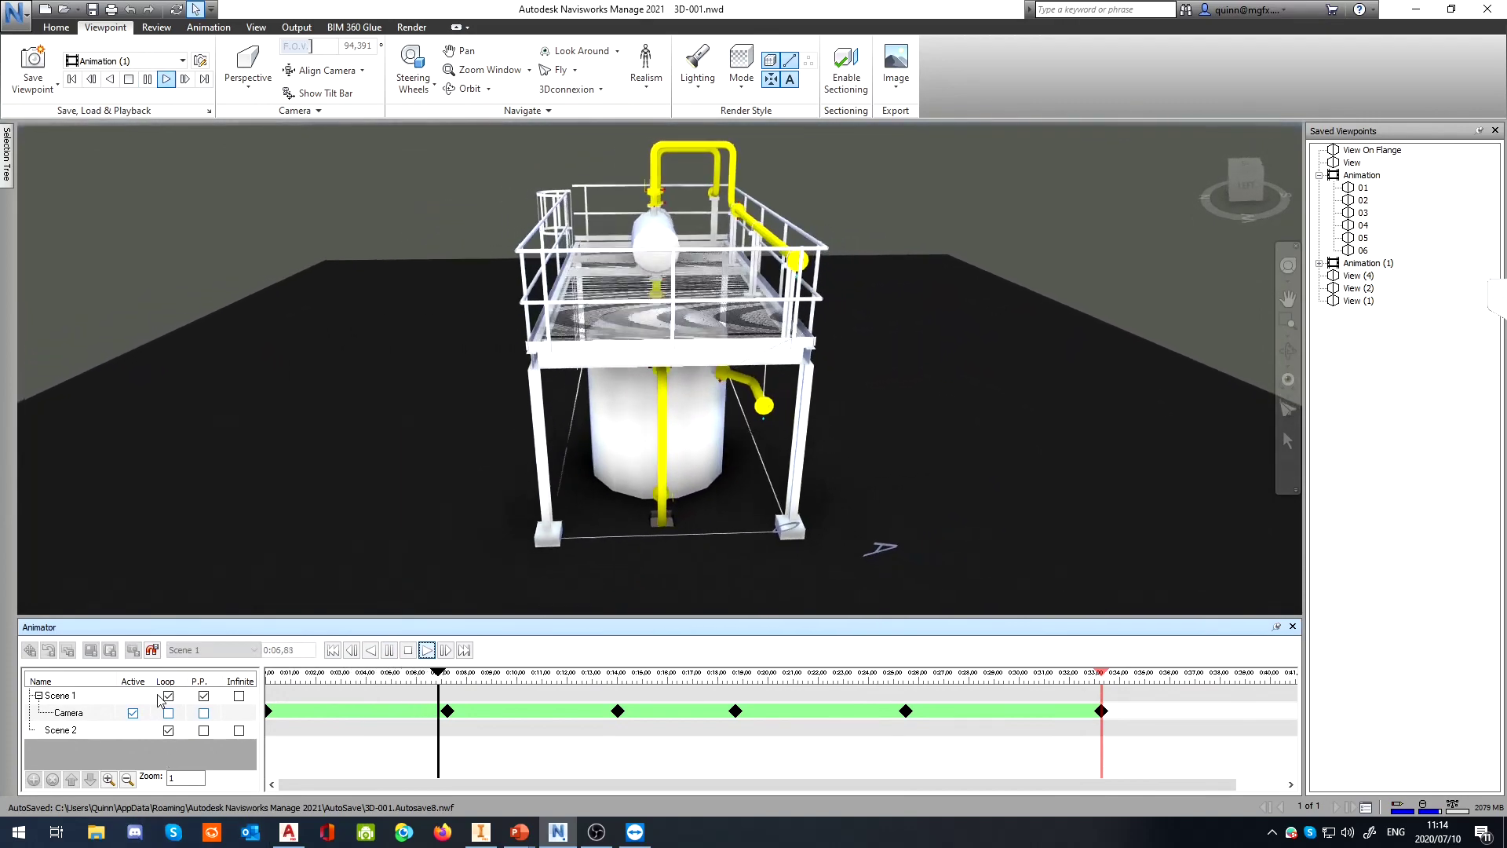
pyautogui.click(408, 652)
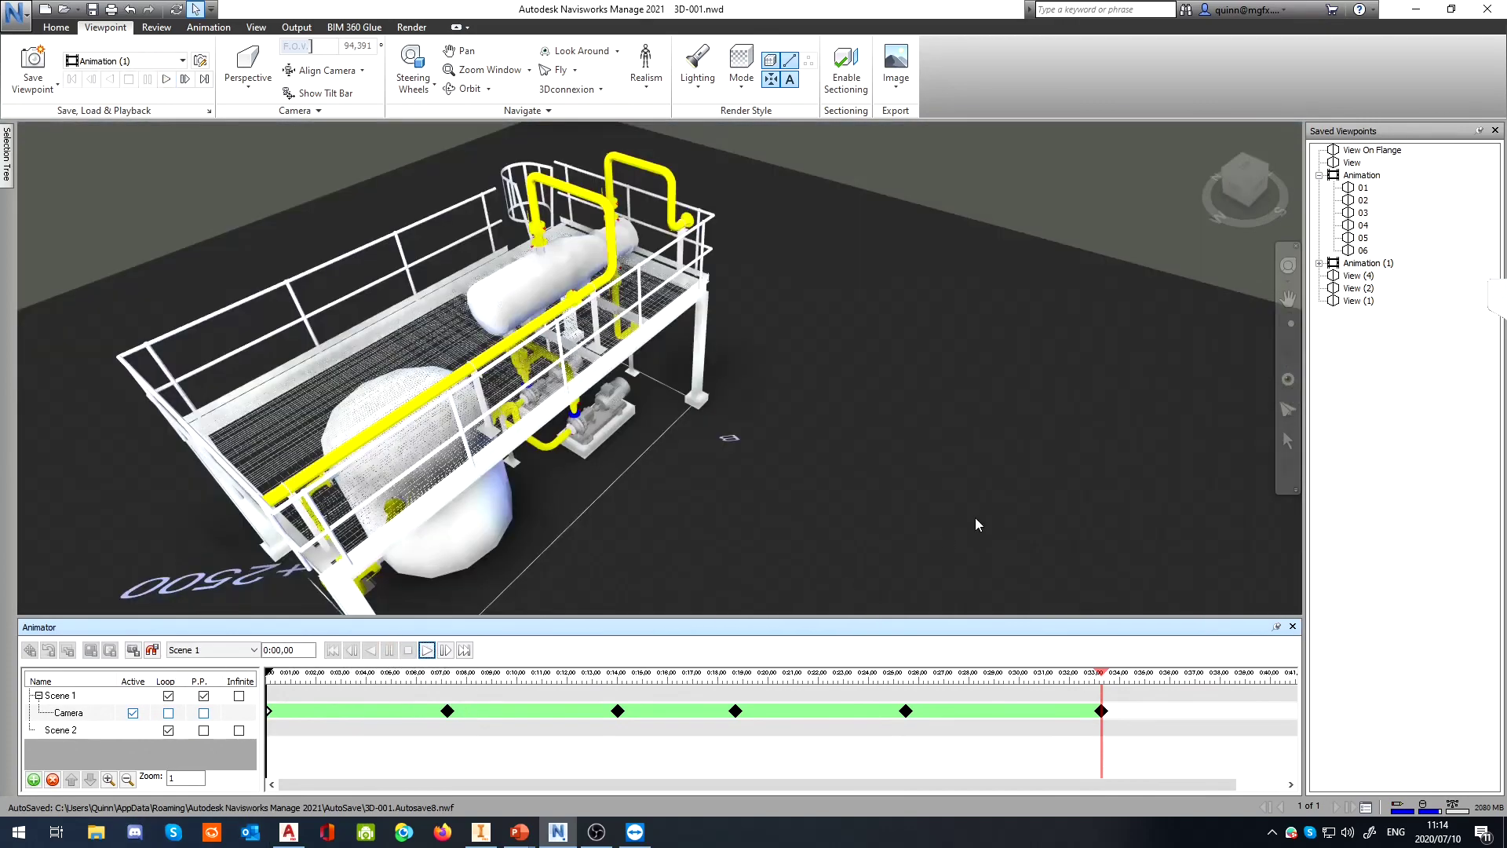
# Switch to the PowerPoint slide show and advance to the slide on using Inventor models for plant equipment
pyautogui.moveTo(876, 247); pyautogui.dragTo(964, 235, button='middle')
pyautogui.keyDown('shift'); pyautogui.moveTo(794, 535); pyautogui.dragTo(881, 463, button='middle'); pyautogui.keyUp('shift')
pyautogui.click(1420, 8)
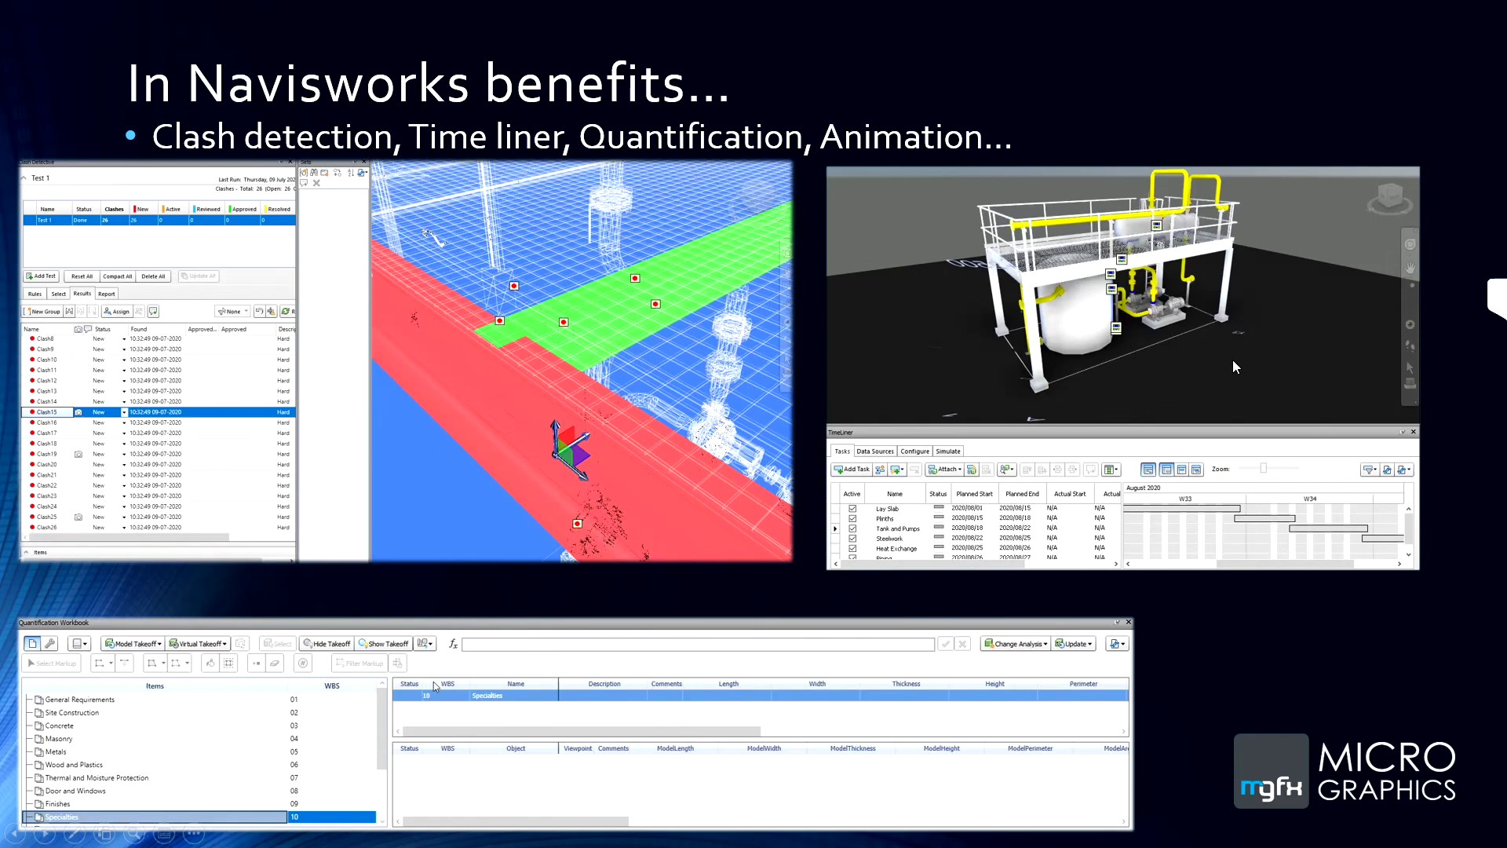
pyautogui.click(1195, 402)
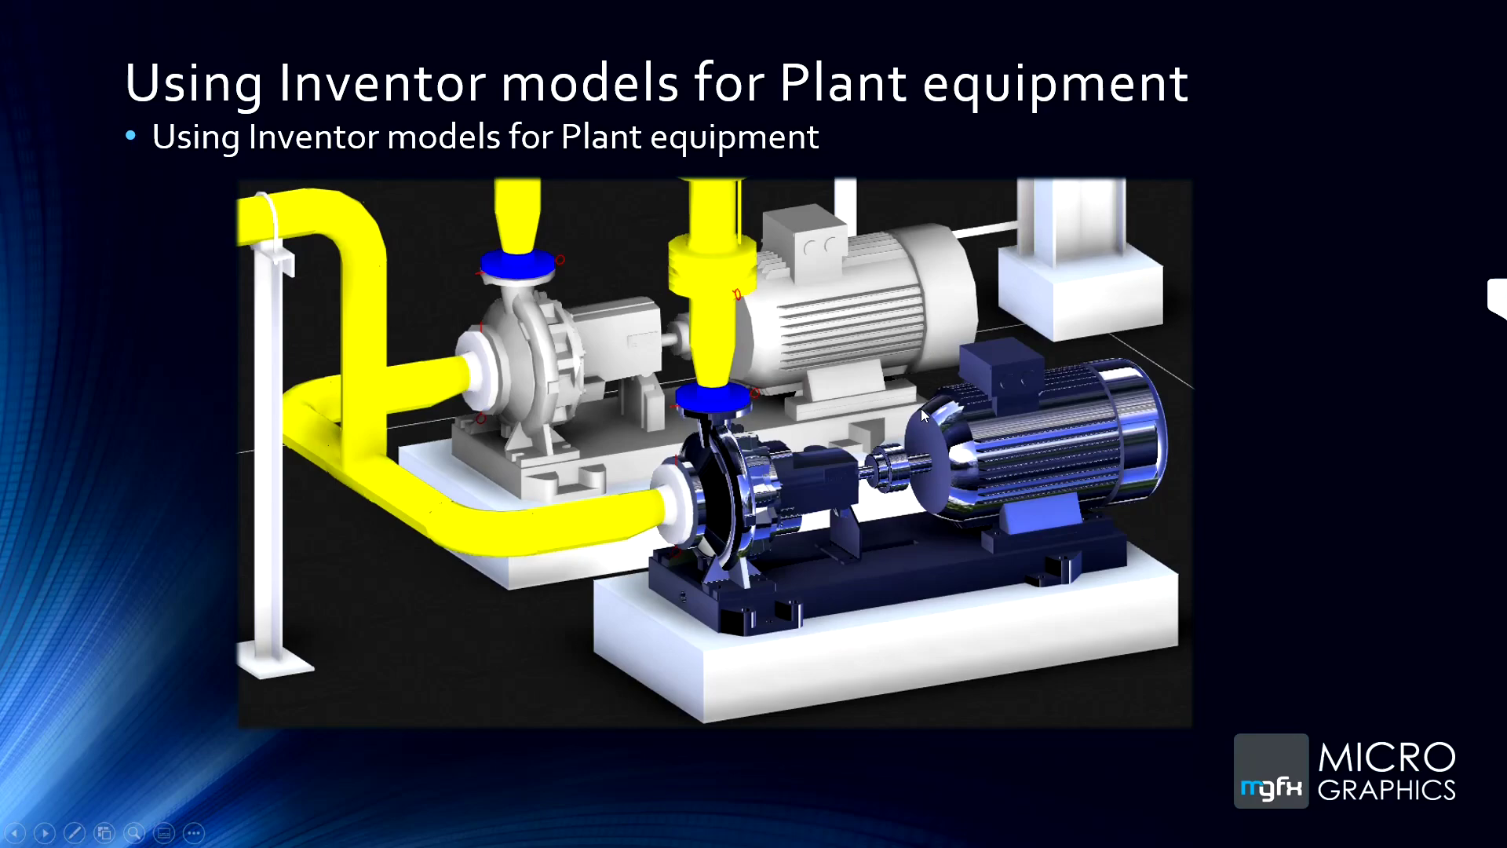
# Switch back to Navisworks and open 3D-002.nwd from the Plant3D folder, ignoring all unresolved external references
pyautogui.hotkey('alt', 'Tab')
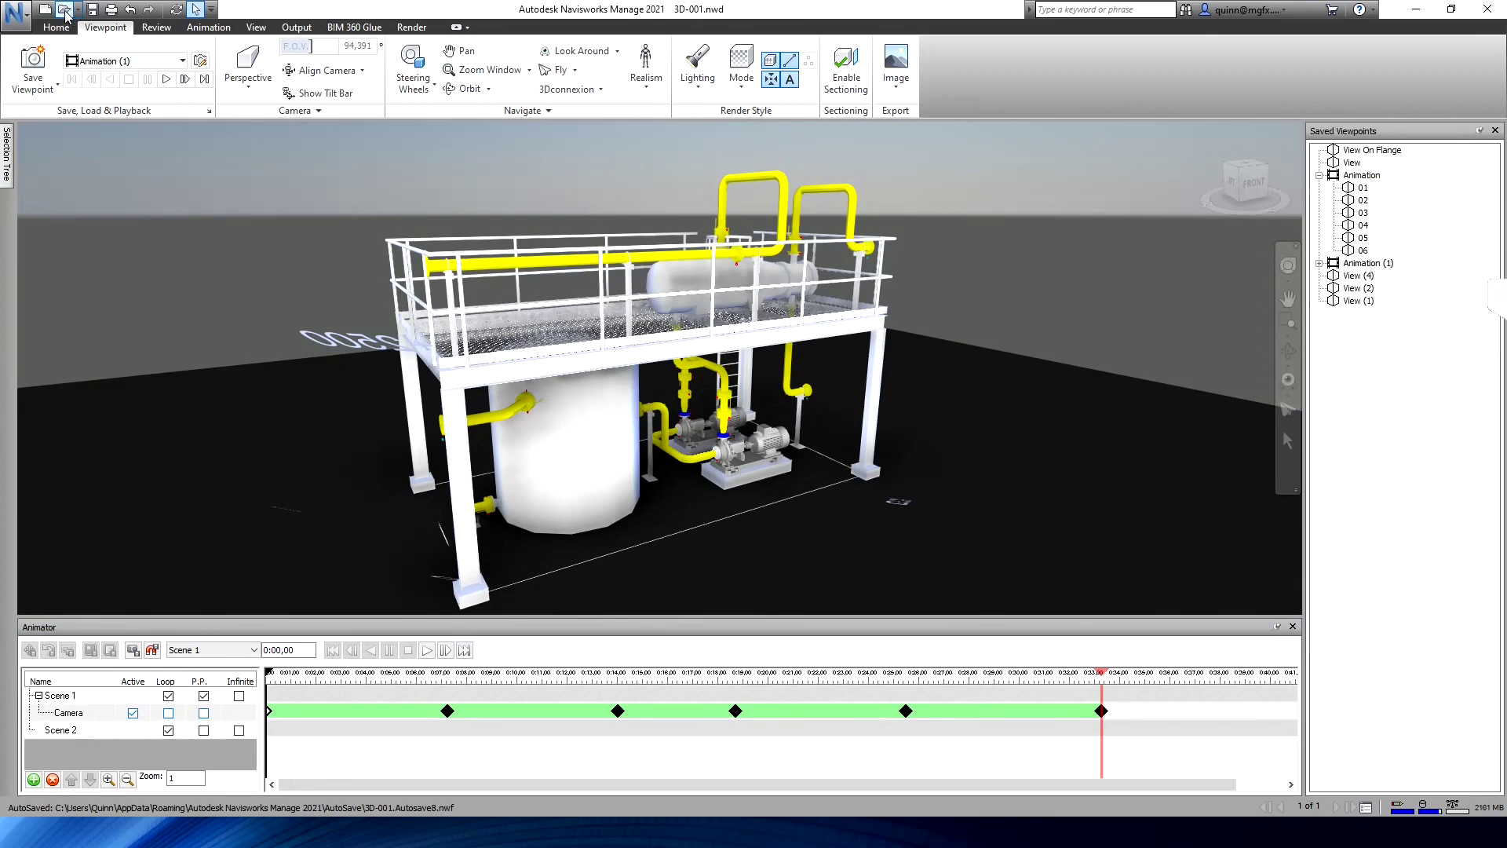
pyautogui.click(66, 16)
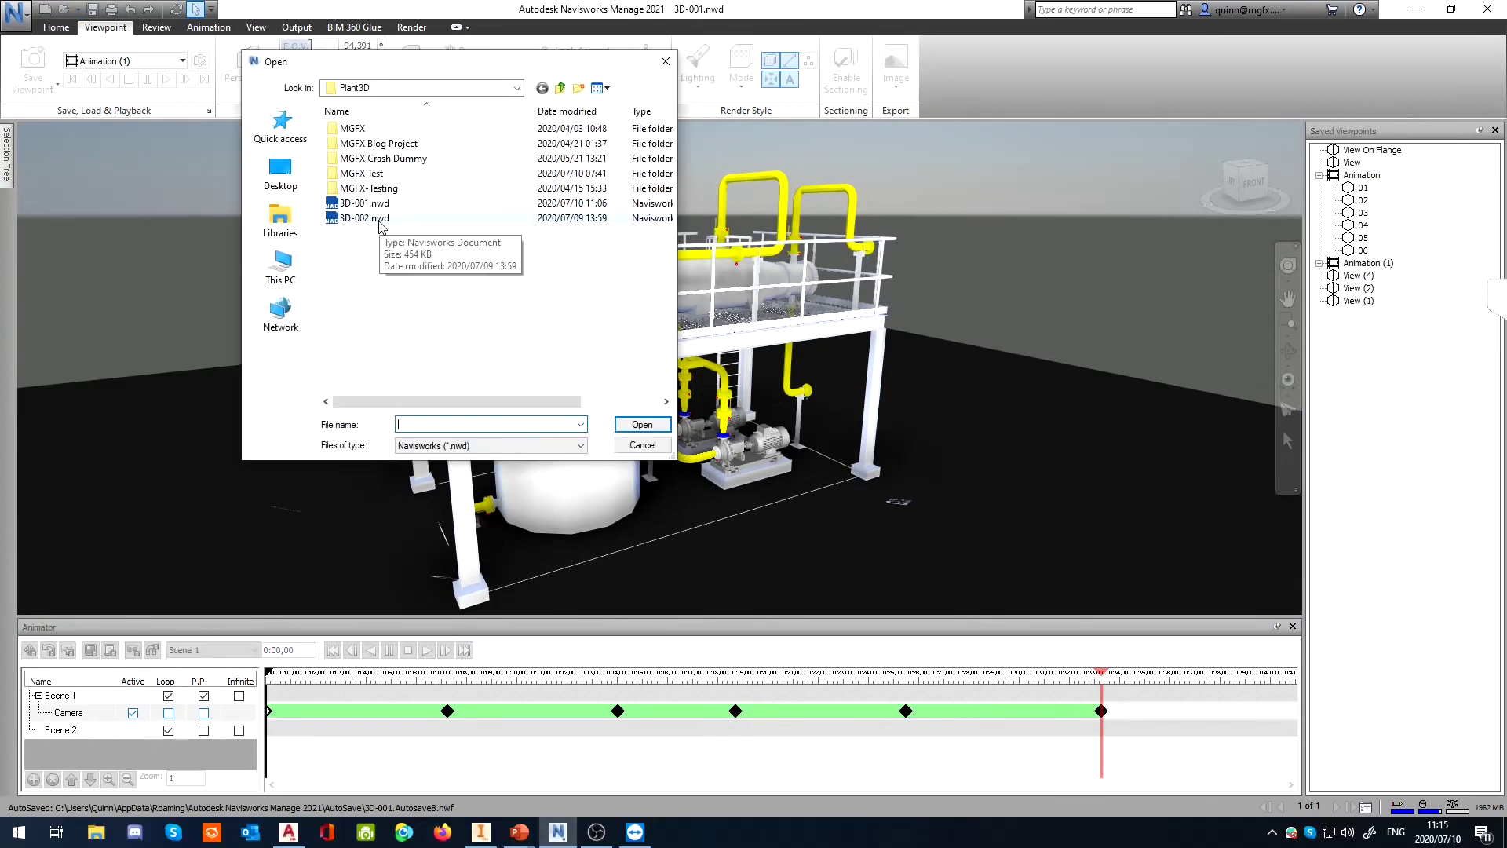
pyautogui.doubleClick(363, 218)
pyautogui.click(761, 473)
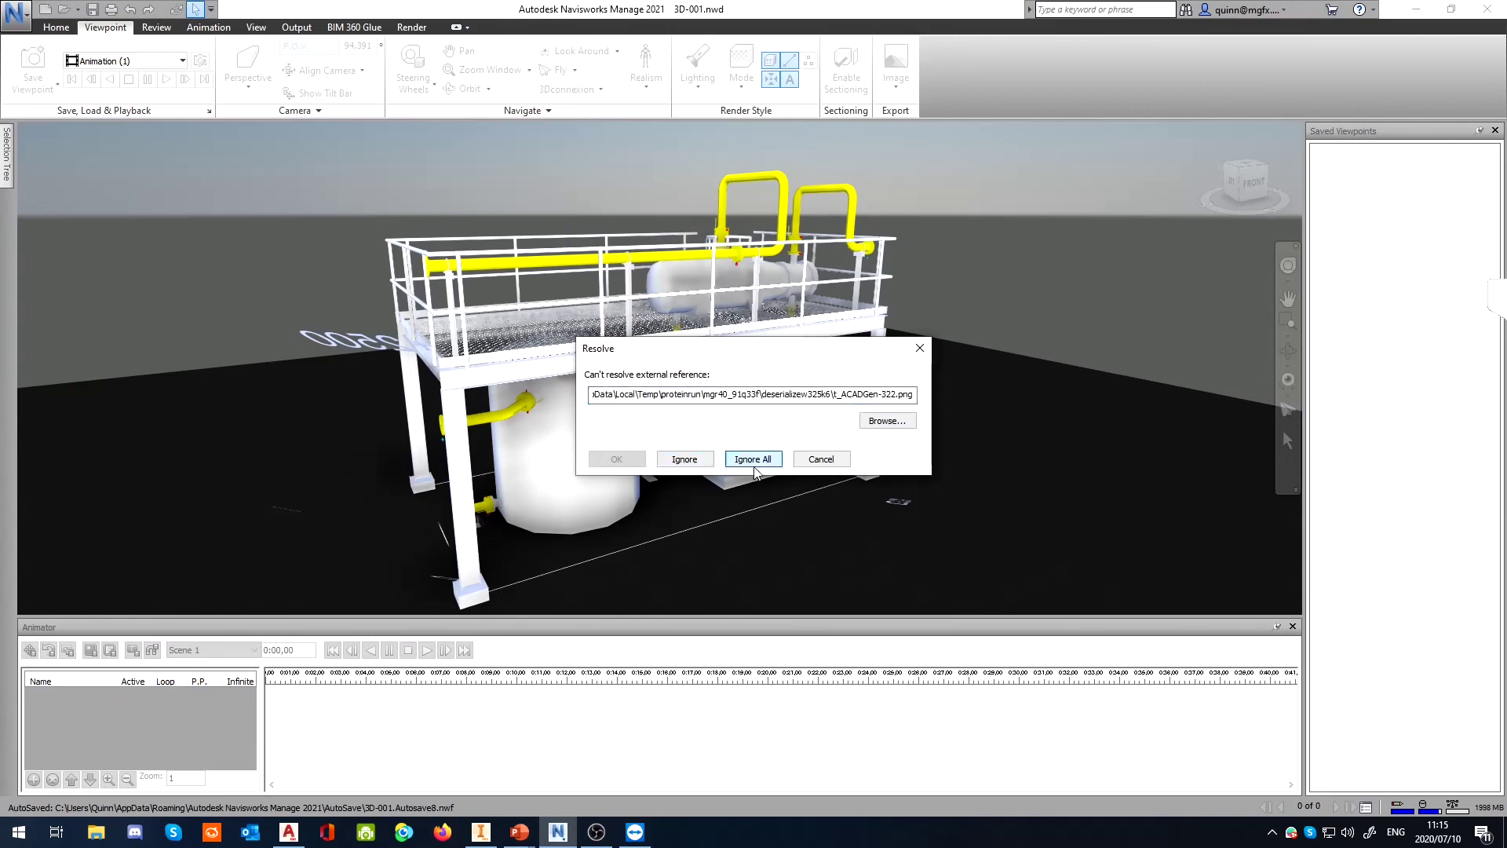
pyautogui.click(724, 459)
# Compare the detailed blue pump with the plain grey pump behind it, closing in on the grey pump's baseplate
pyautogui.scroll(5, 793, 592)
pyautogui.moveTo(955, 590); pyautogui.dragTo(878, 418, button='middle')
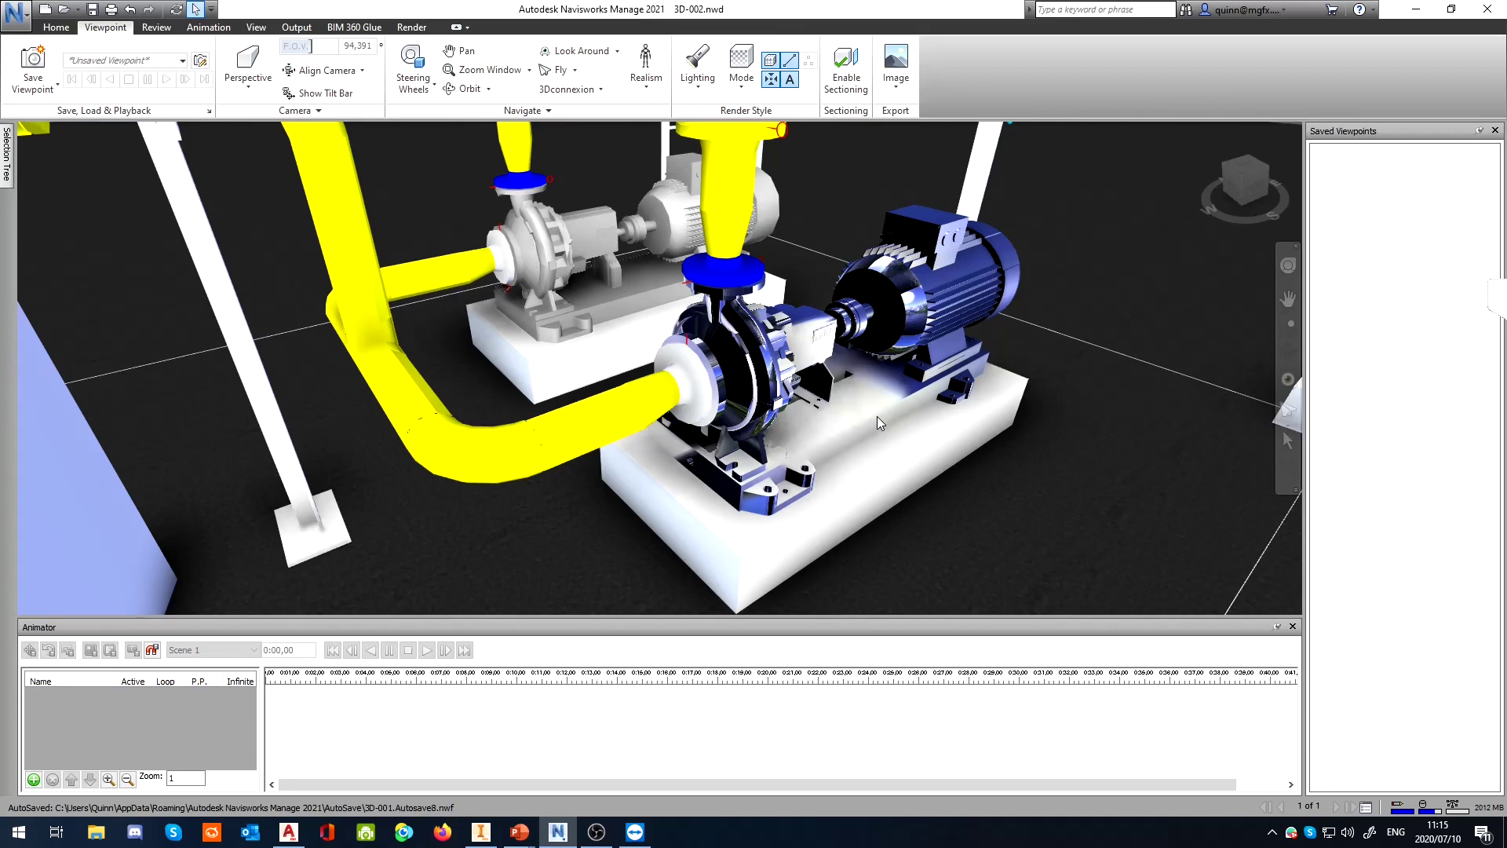
pyautogui.scroll(-3, 863, 412)
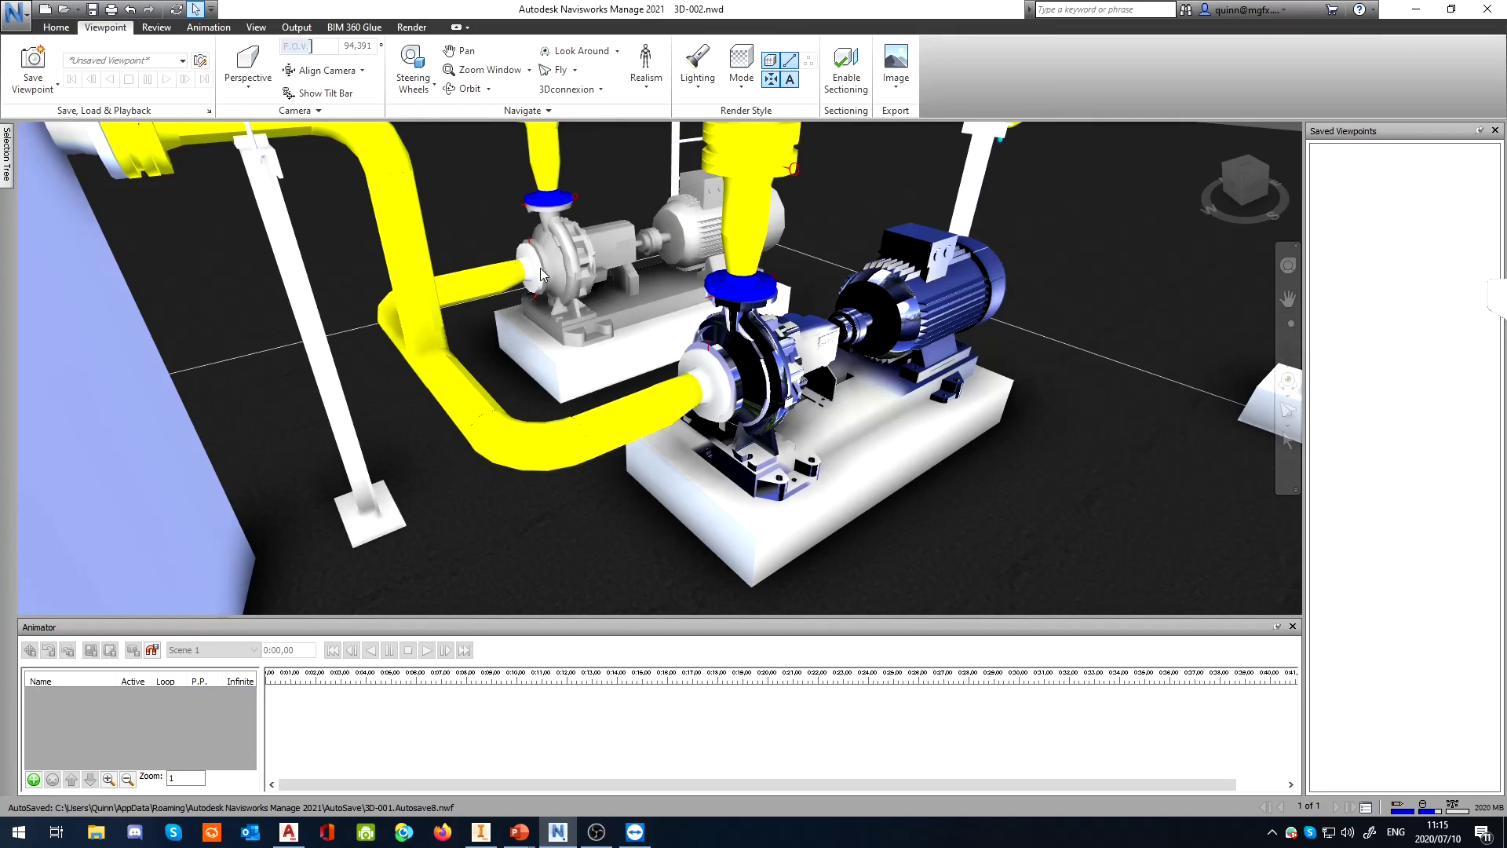
pyautogui.moveTo(629, 298)
pyautogui.keyDown('shift'); pyautogui.mouseDown(button='middle')
pyautogui.moveTo(622, 361)
pyautogui.moveTo(608, 360)
pyautogui.moveTo(614, 343)
pyautogui.moveTo(667, 377)
pyautogui.moveTo(916, 421)
pyautogui.mouseUp(button='middle'); pyautogui.keyUp('shift')
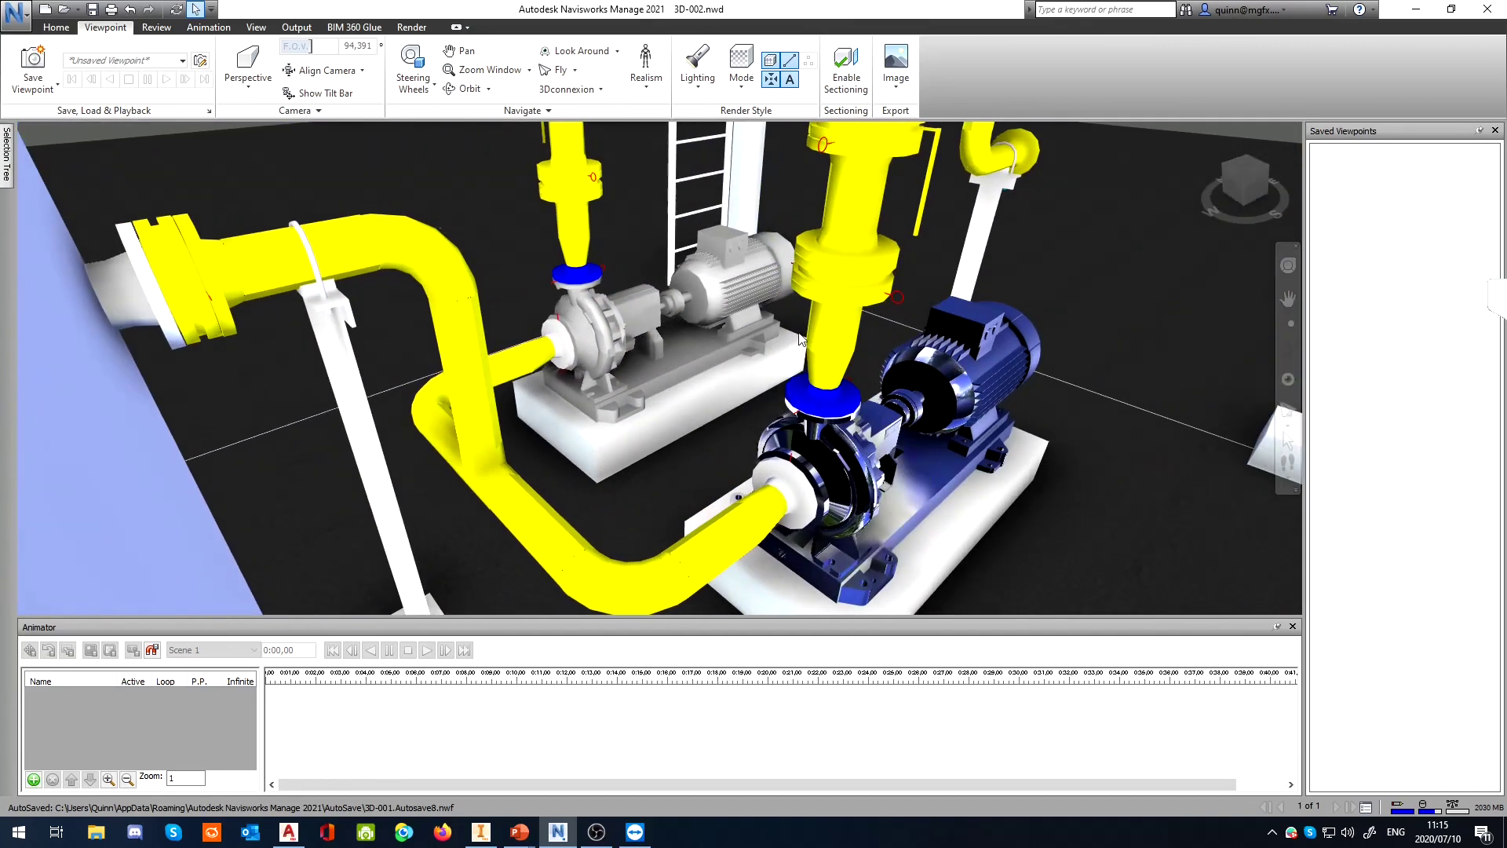
pyautogui.keyDown('shift'); pyautogui.moveTo(597, 330); pyautogui.dragTo(720, 358, button='middle'); pyautogui.keyUp('shift')
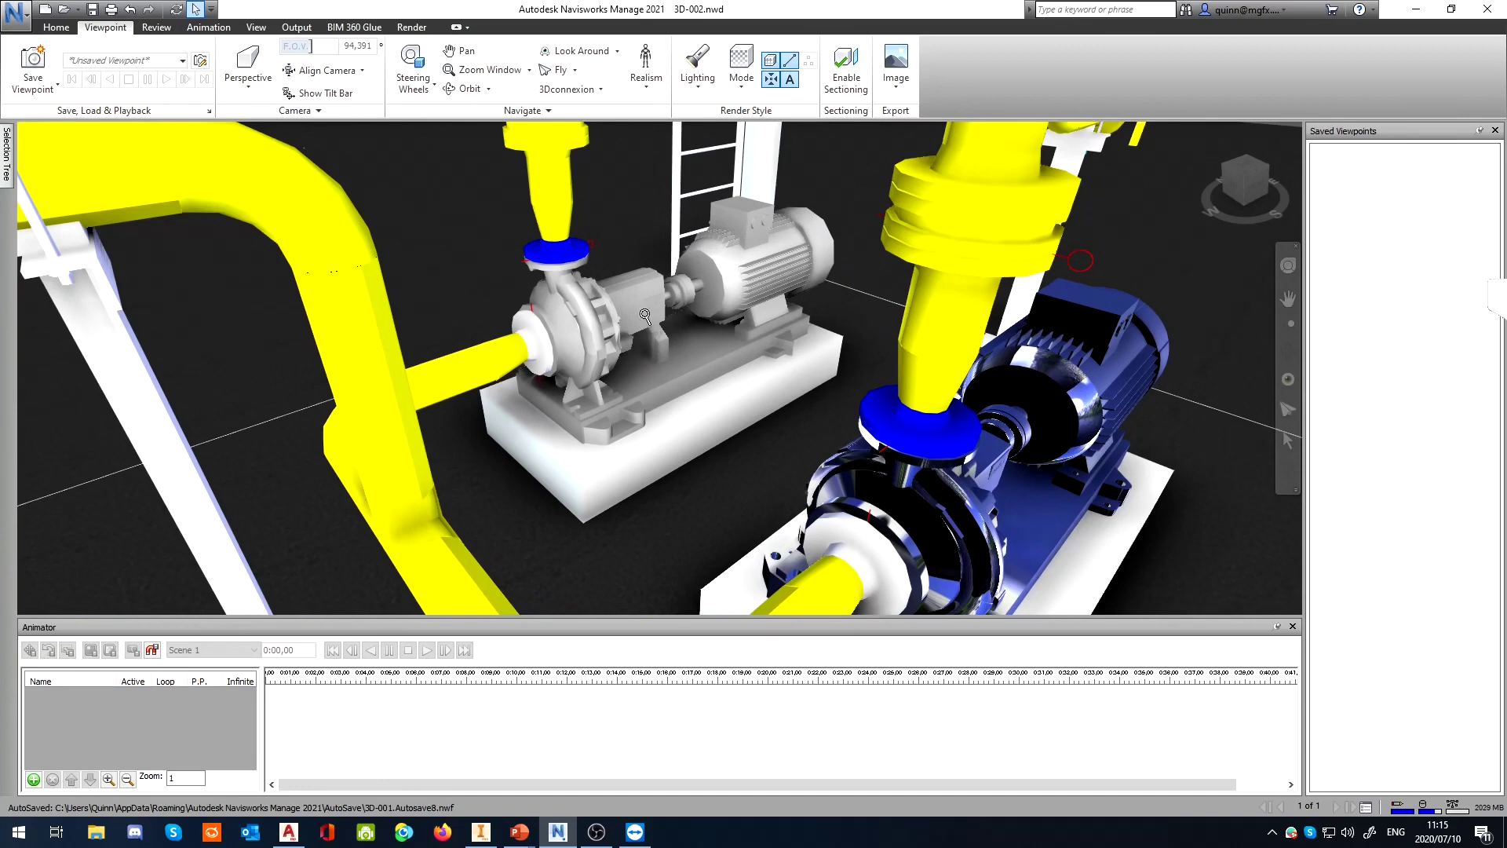
pyautogui.scroll(4, 710, 350)
pyautogui.moveTo(715, 463); pyautogui.dragTo(676, 438, button='middle')
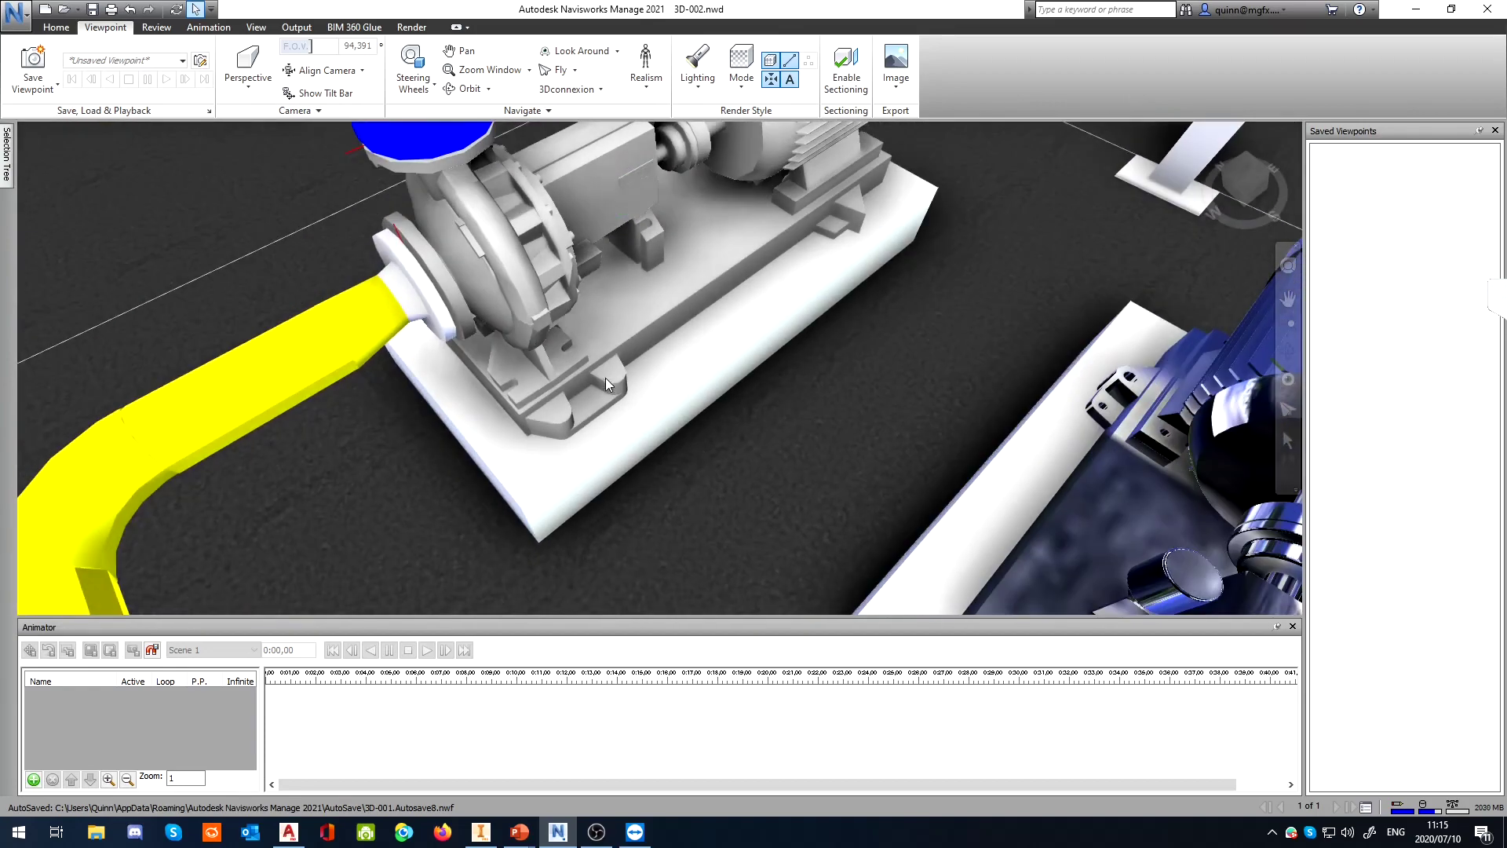
pyautogui.moveTo(605, 379)
pyautogui.keyDown('shift'); pyautogui.mouseDown(button='middle')
pyautogui.moveTo(656, 424)
pyautogui.moveTo(688, 414)
pyautogui.mouseUp(button='middle'); pyautogui.keyUp('shift')
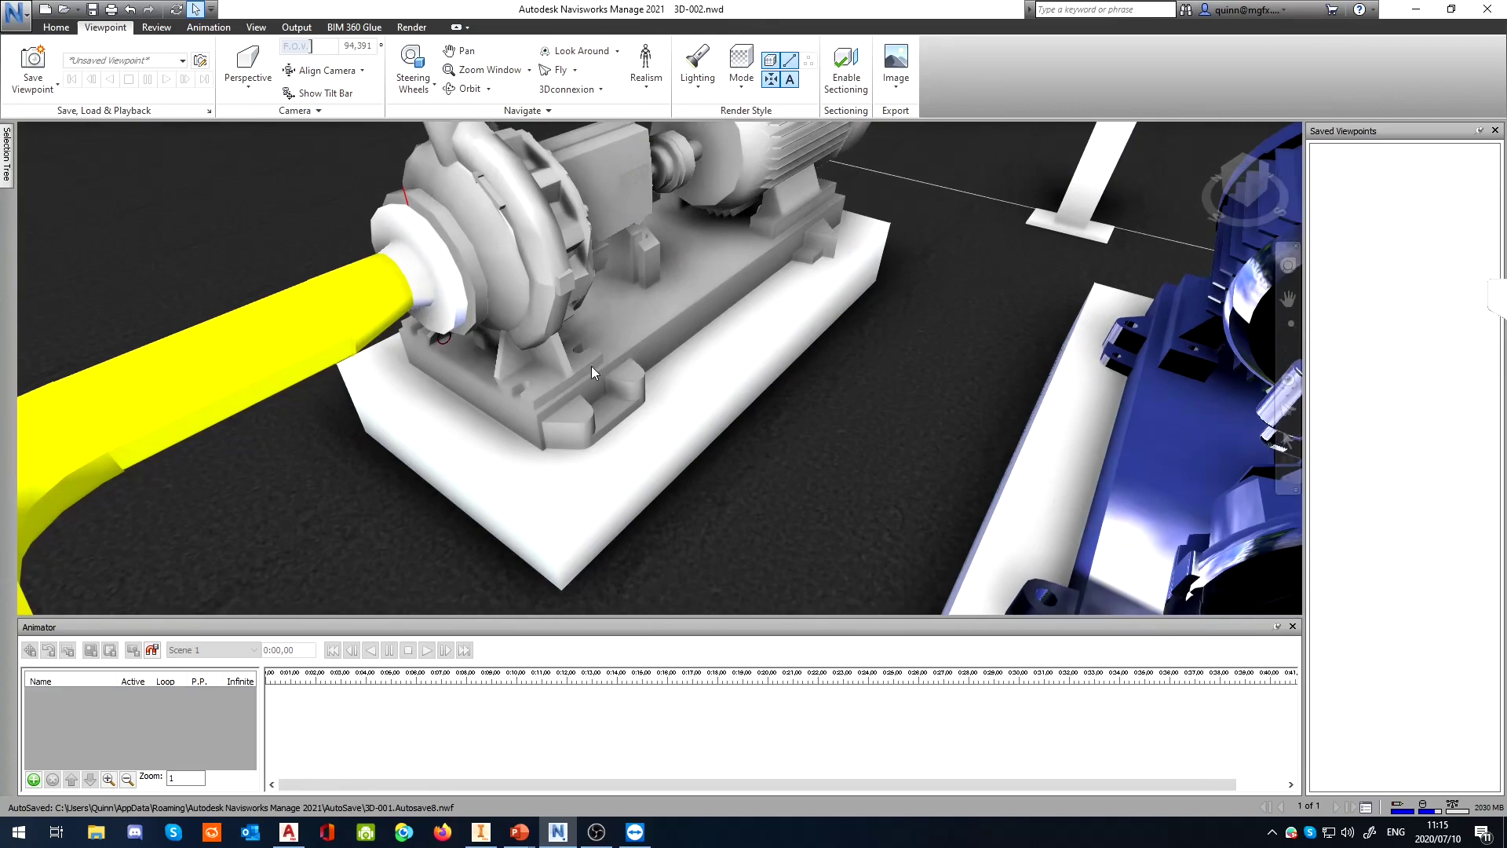
# Inspect the blue pump's casing, coupling and baseplate up close, and view it from the motor side
pyautogui.scroll(-4, 502, 276)
pyautogui.keyDown('shift'); pyautogui.moveTo(820, 455); pyautogui.dragTo(732, 421); pyautogui.keyUp('shift')
pyautogui.moveTo(843, 579); pyautogui.dragTo(989, 471, button='middle')
pyautogui.scroll(-1, 736, 526)
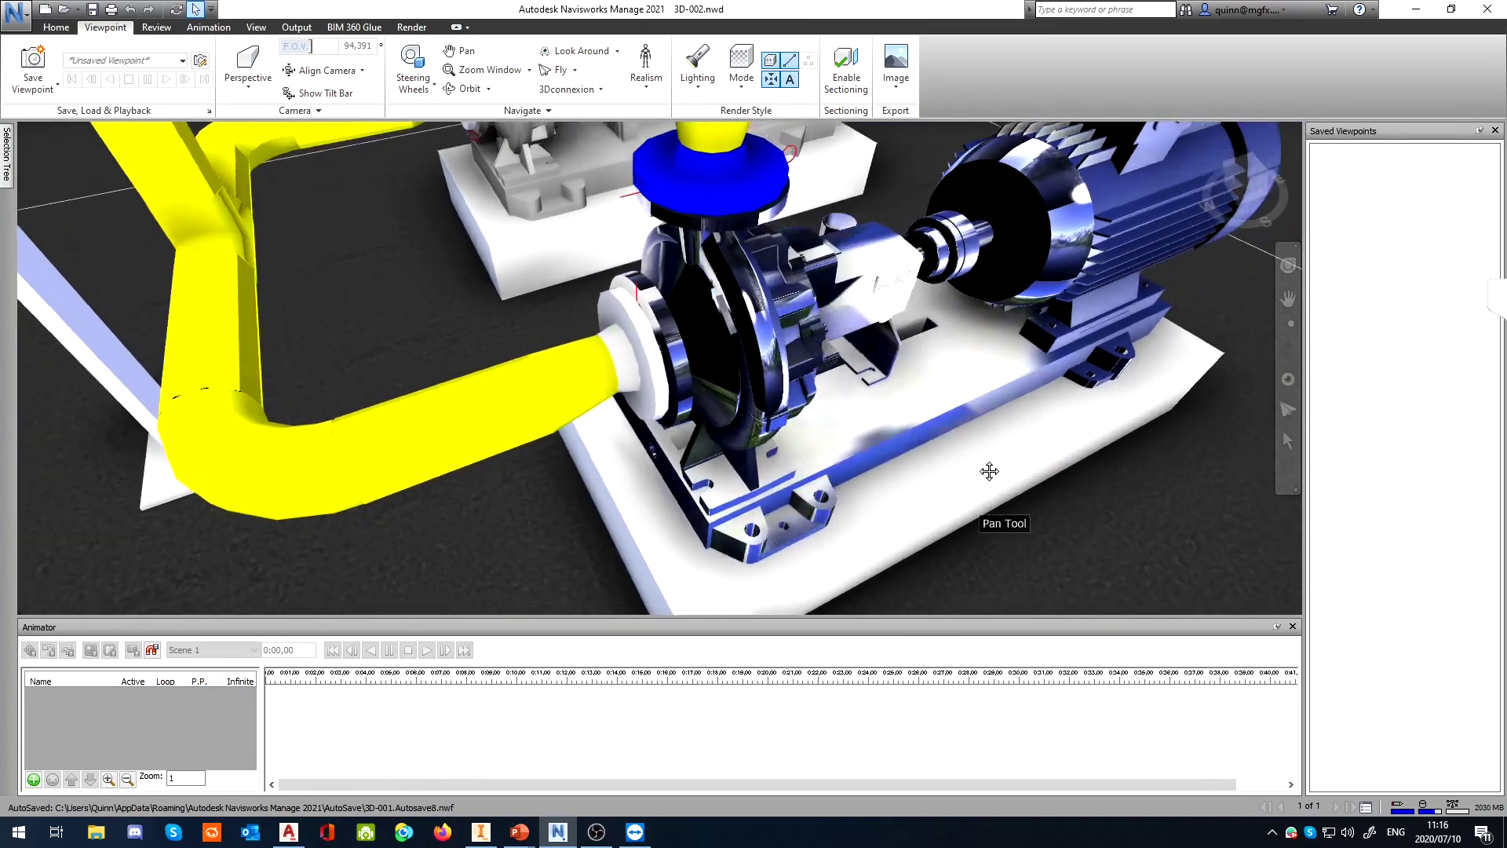
pyautogui.scroll(-5, 945, 478)
pyautogui.scroll(-5, 861, 572)
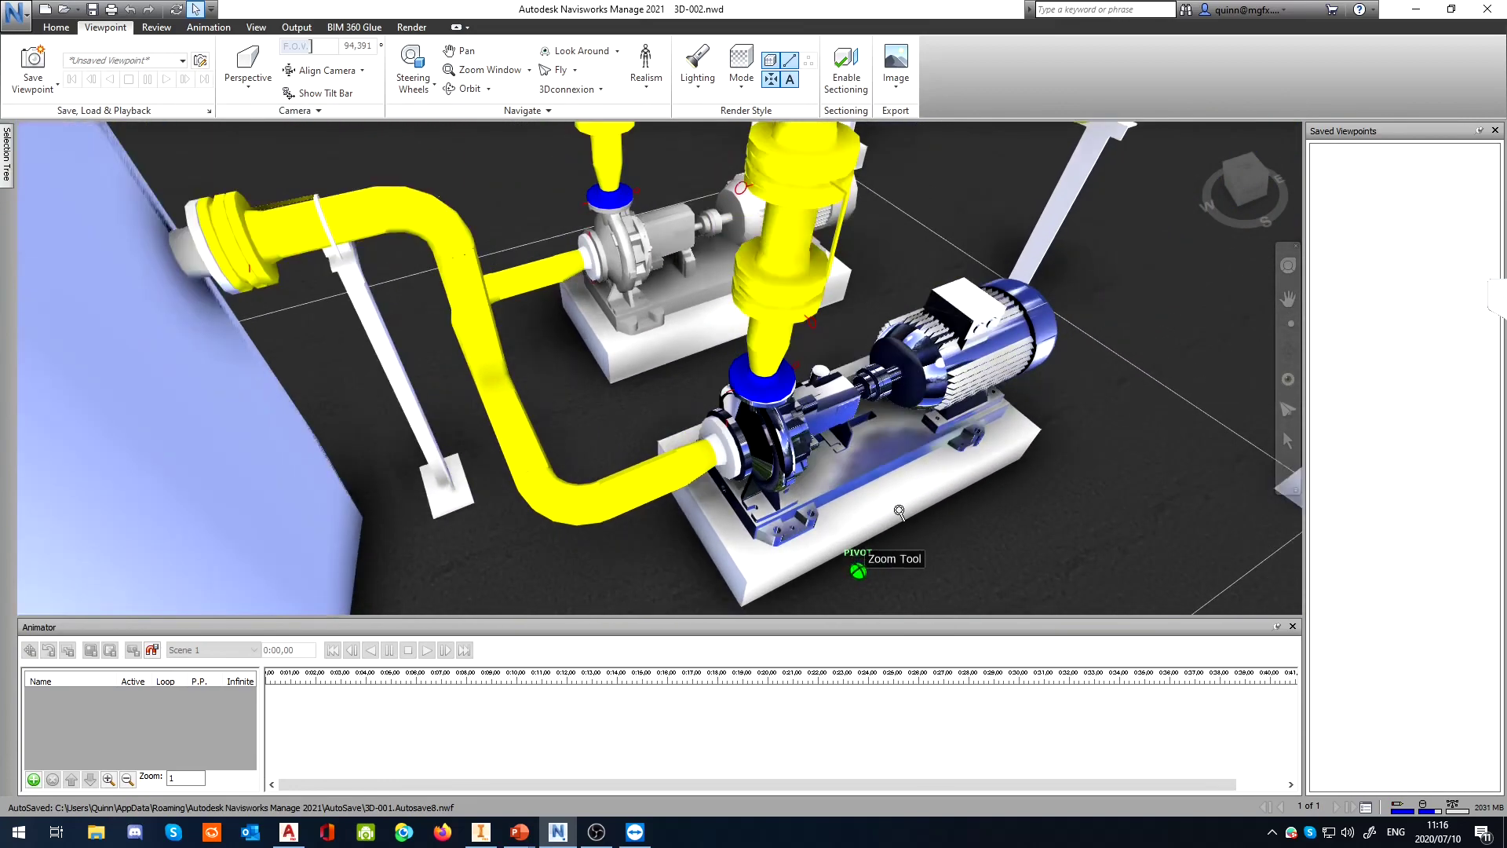
pyautogui.keyDown('shift'); pyautogui.moveTo(900, 512); pyautogui.dragTo(719, 489, button='middle'); pyautogui.keyUp('shift')
pyautogui.click(15, 11)
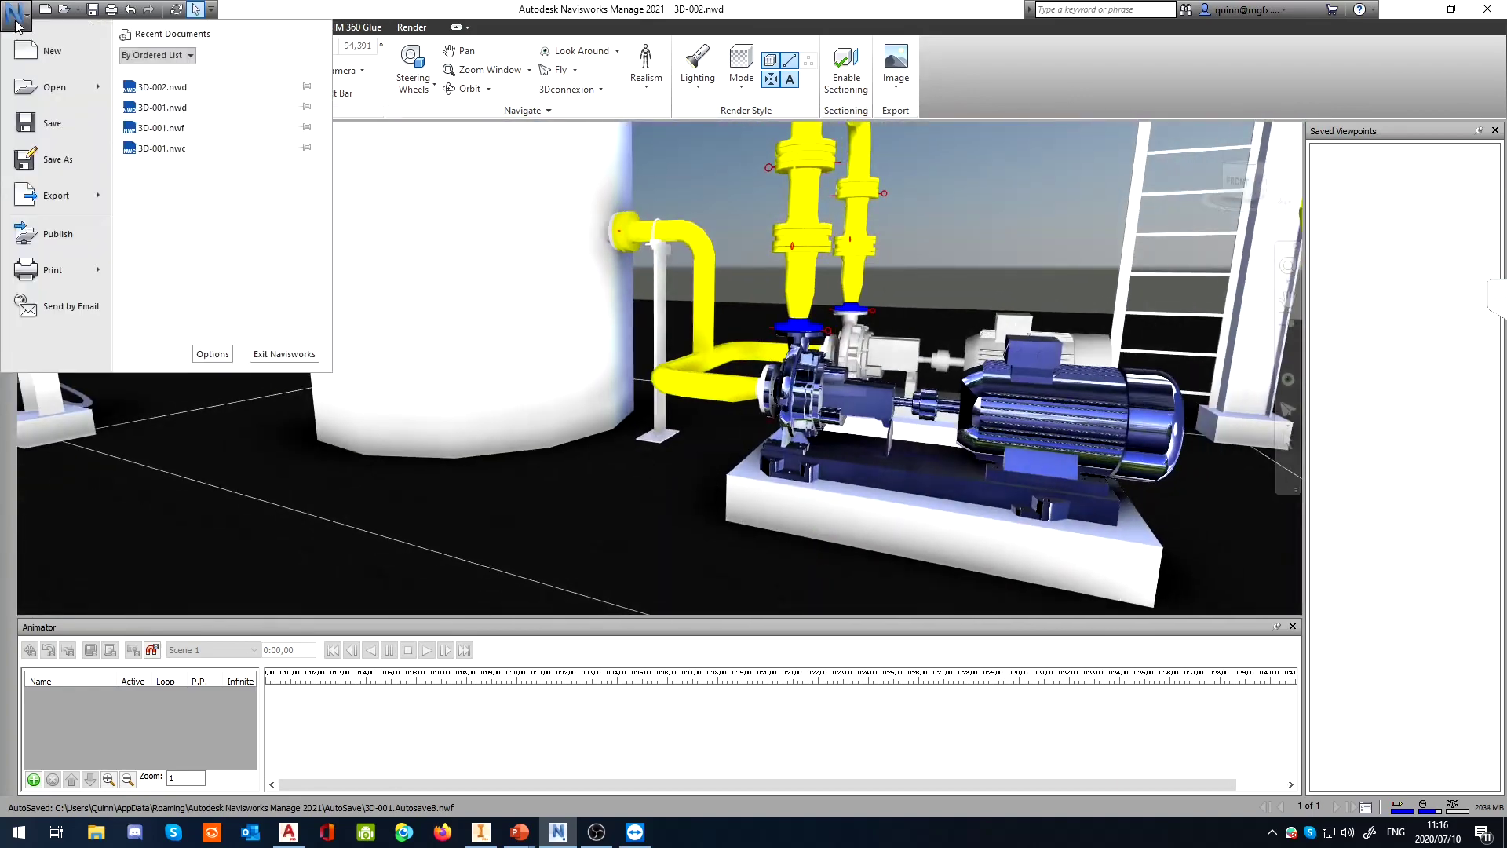
pyautogui.moveTo(66, 200)
pyautogui.click(430, 8)
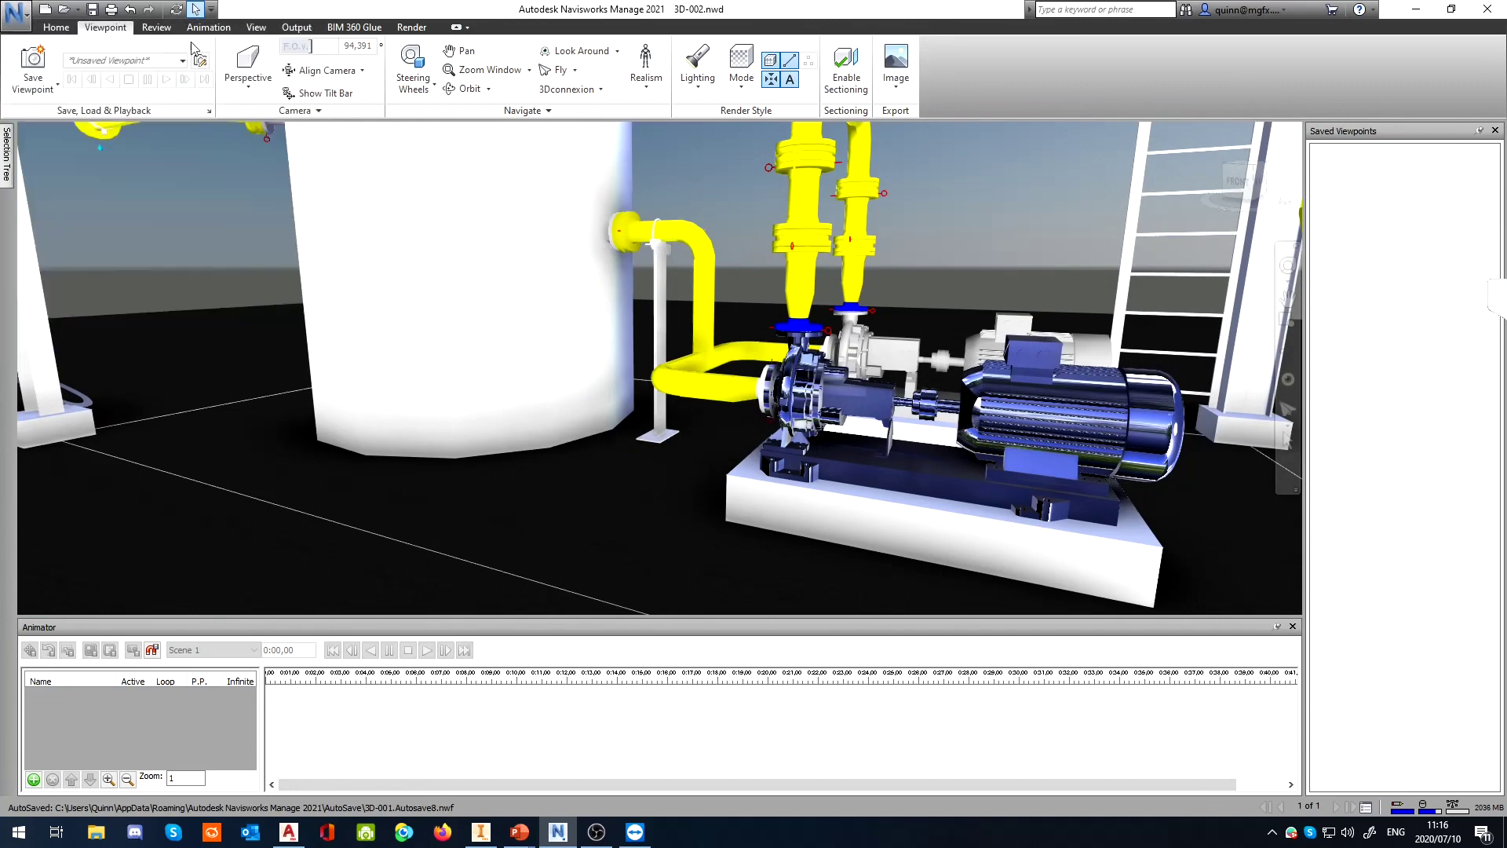
# Start merging a file into the model and set the file type to Inventor (*.ipt;*.iam;*.ipj)
pyautogui.click(56, 26)
pyautogui.click(45, 84)
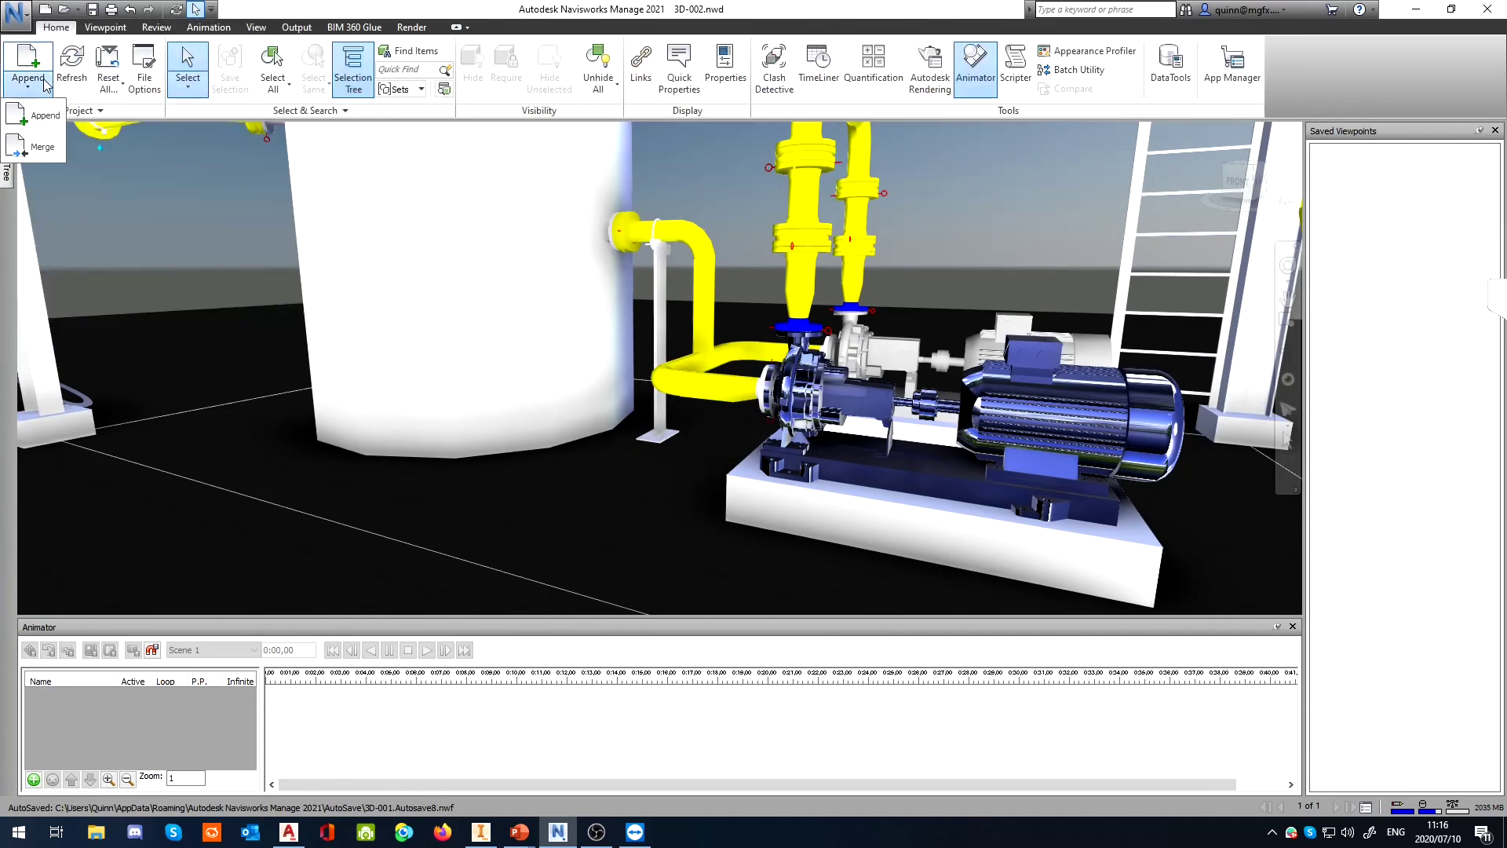
pyautogui.click(42, 147)
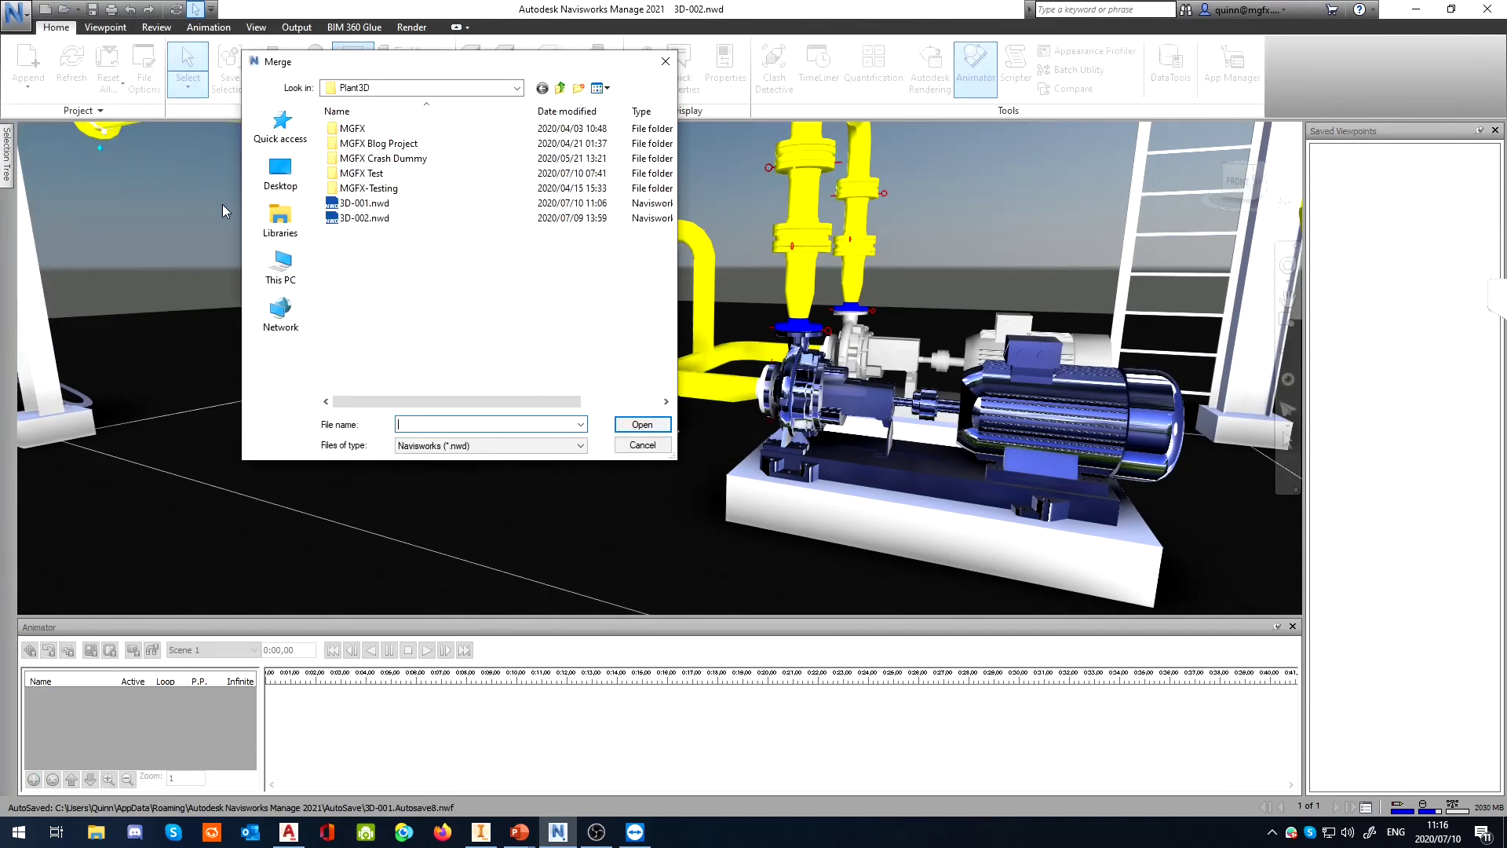
pyautogui.click(569, 448)
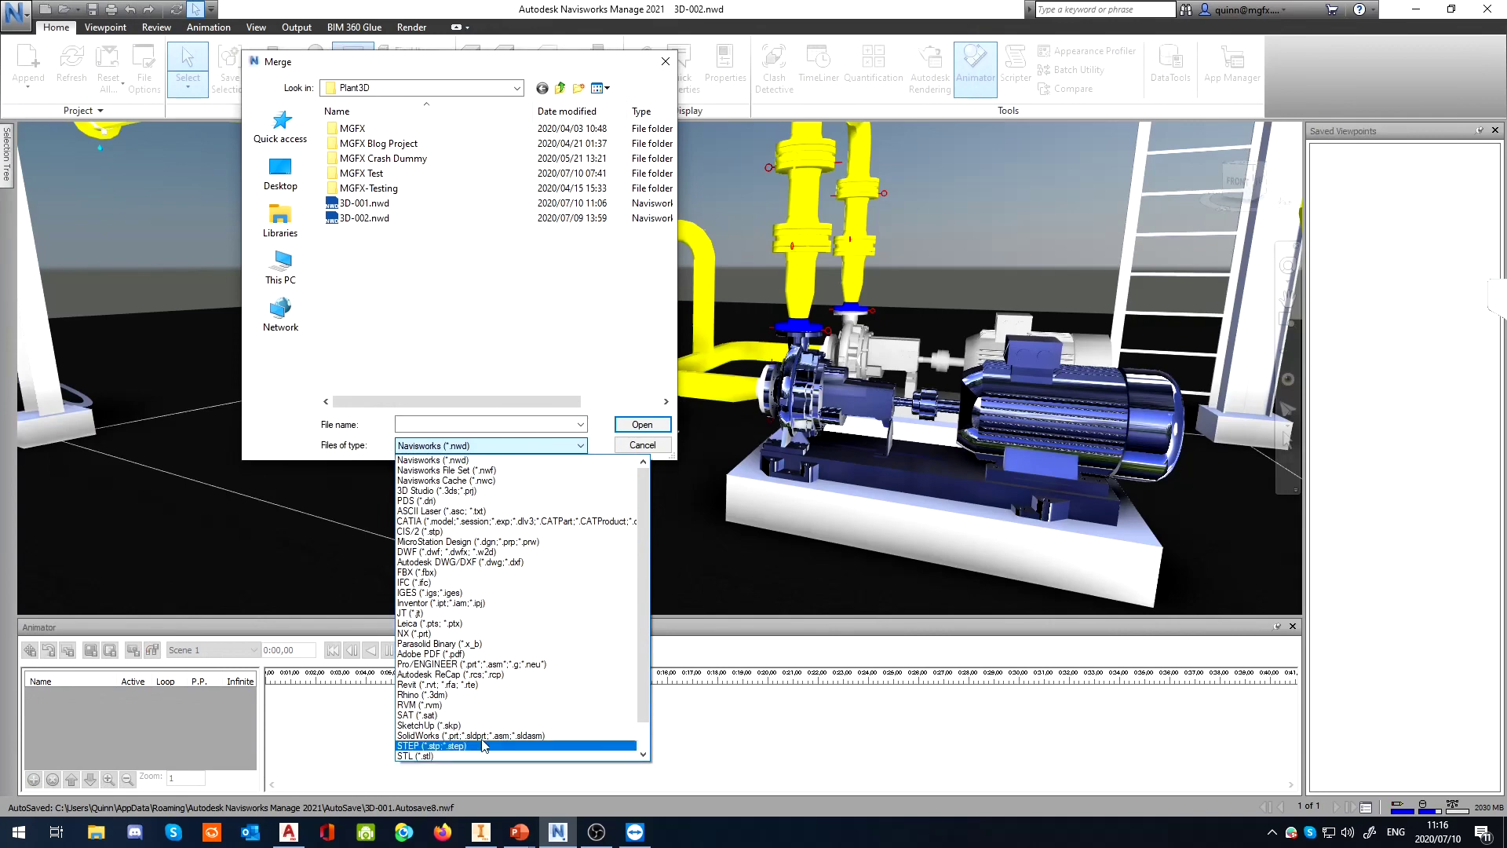
pyautogui.click(483, 601)
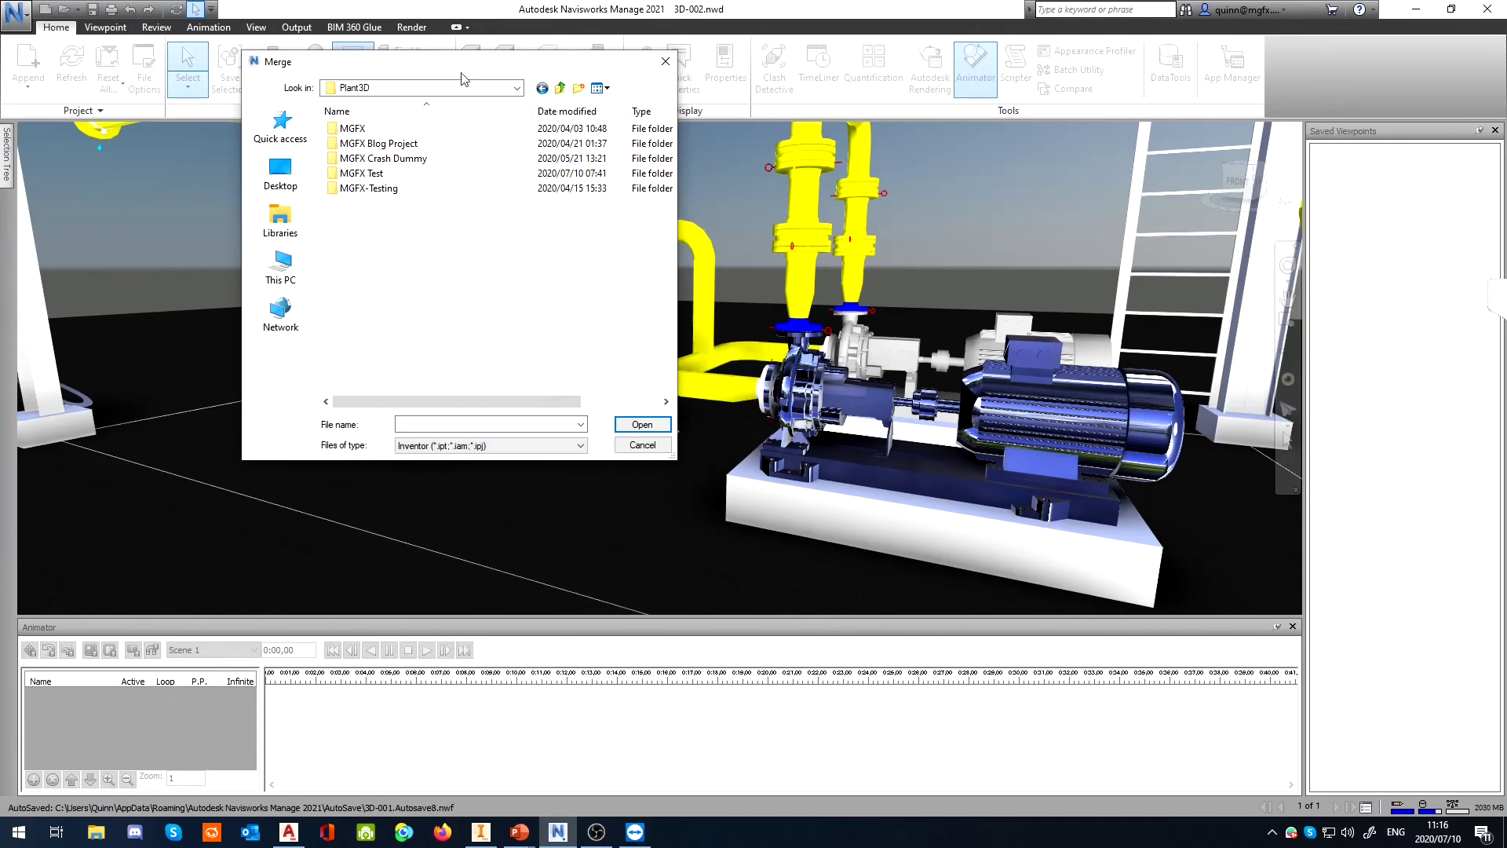
pyautogui.click(482, 86)
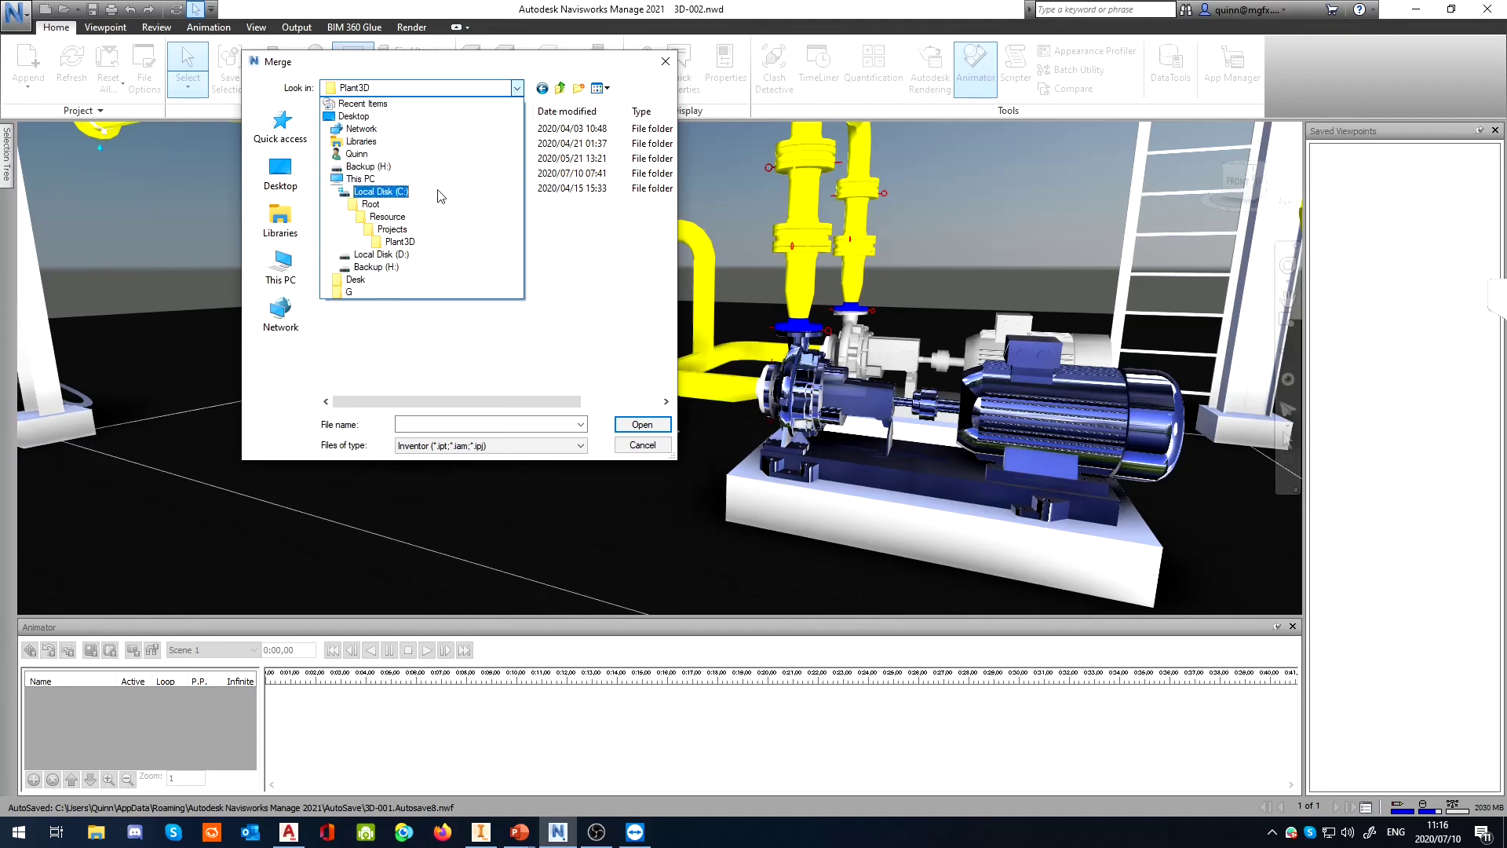
pyautogui.click(437, 154)
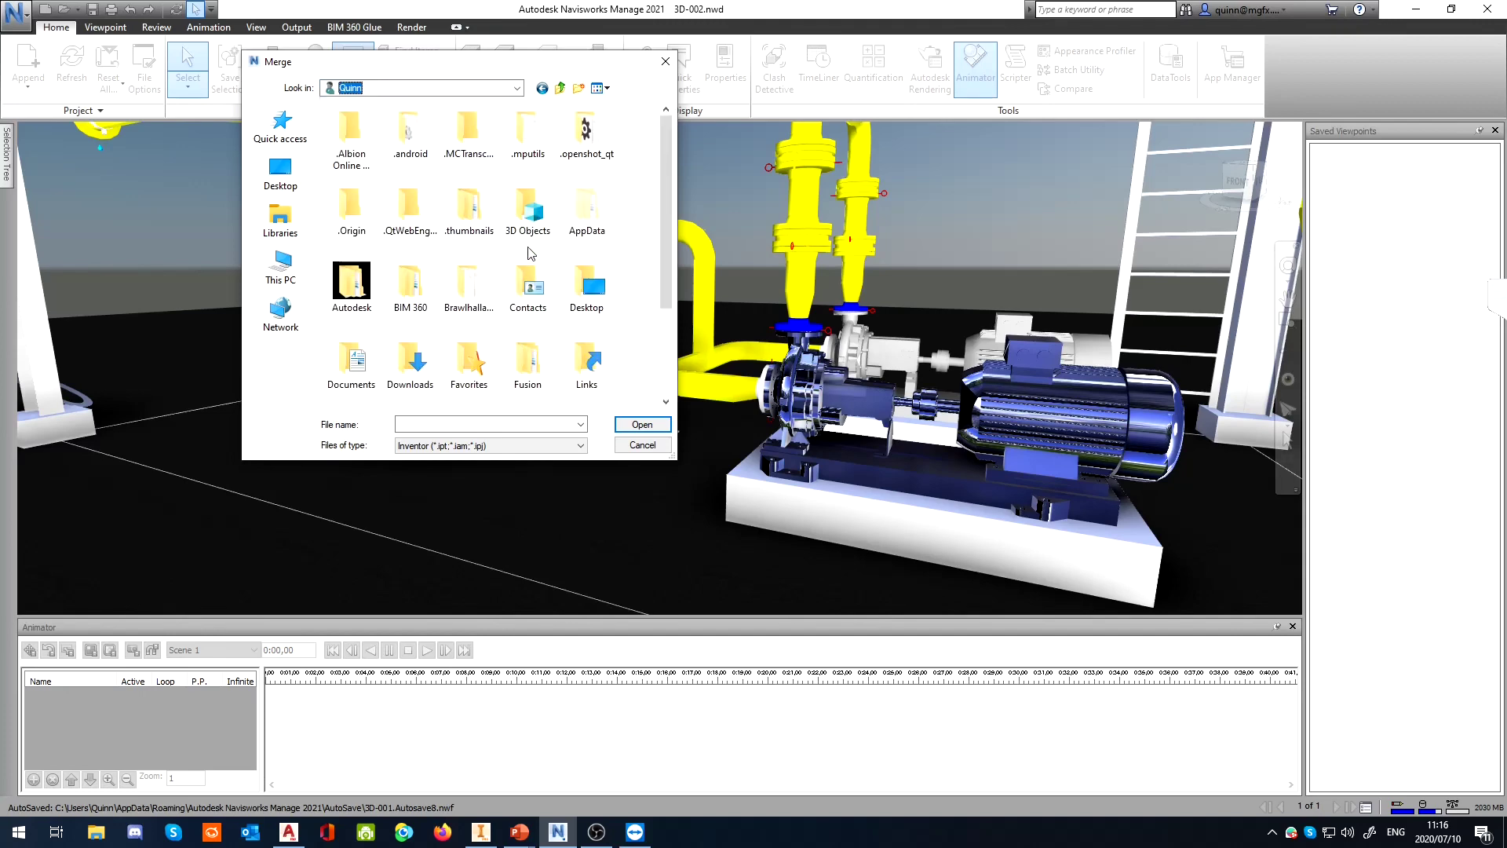
pyautogui.doubleClick(436, 364)
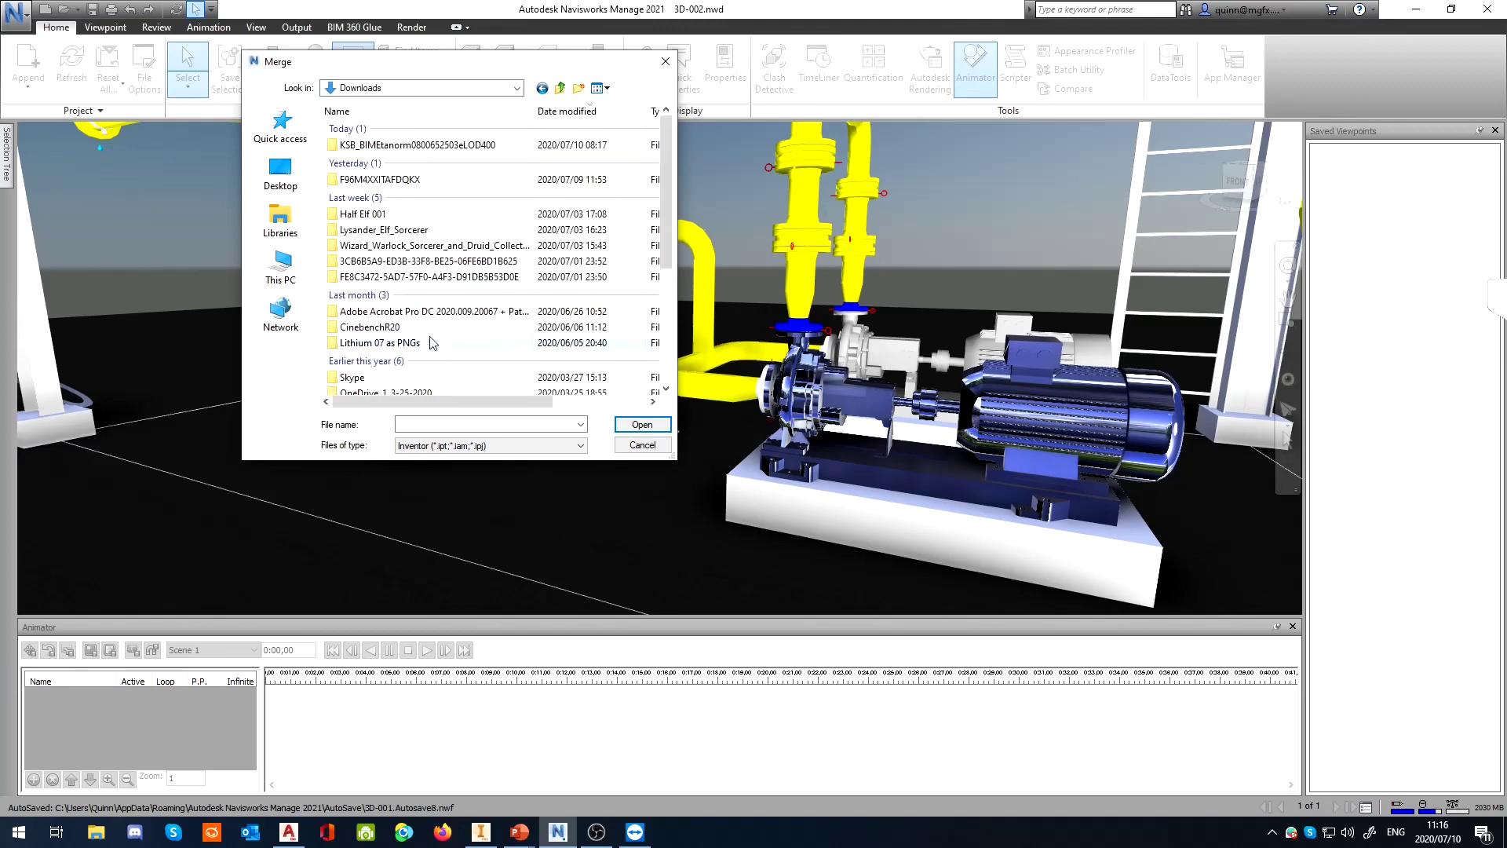
pyautogui.doubleClick(407, 148)
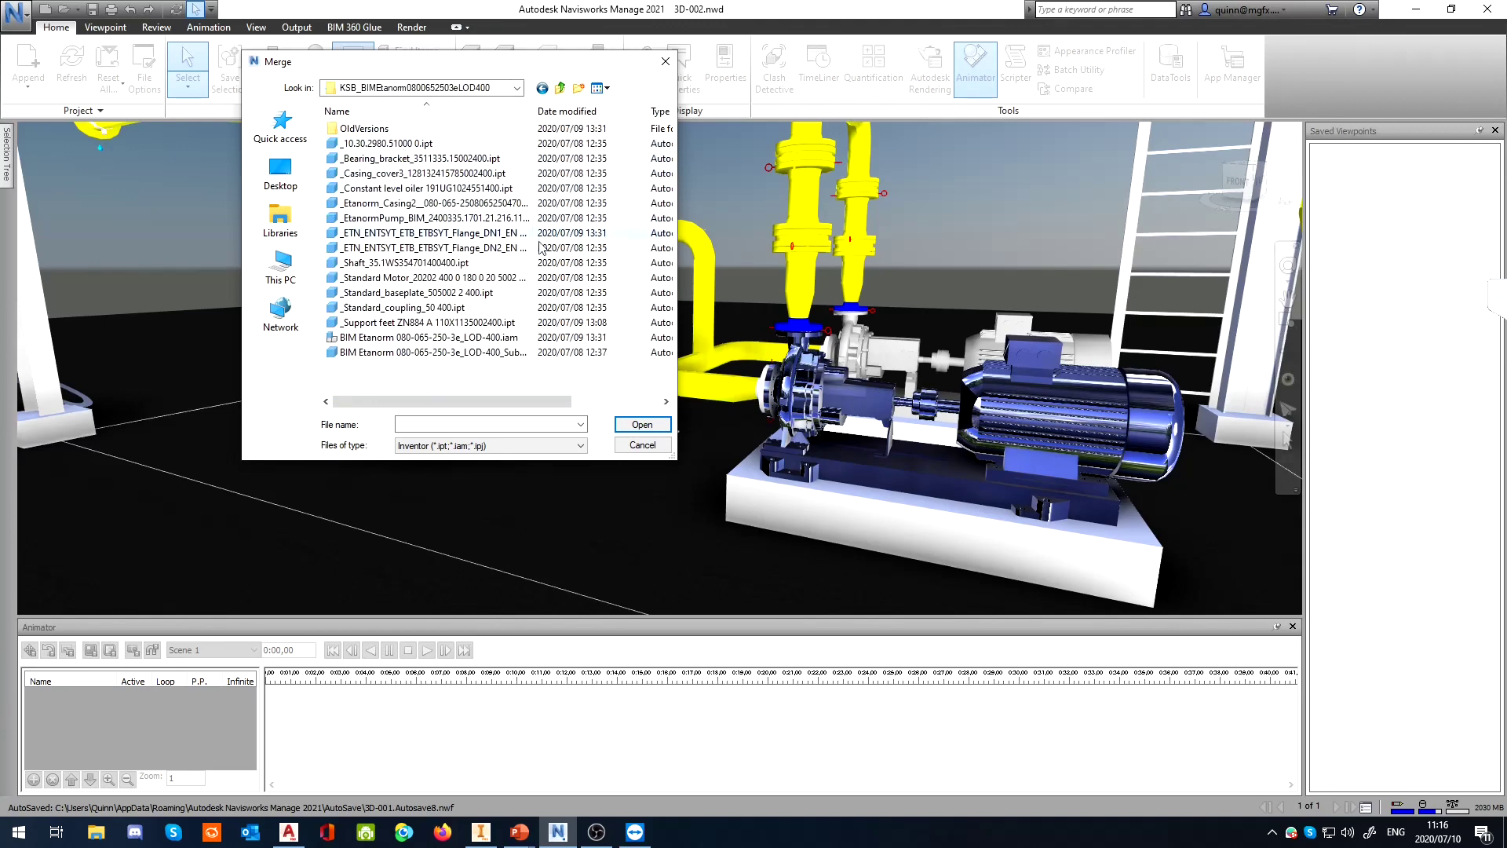
pyautogui.click(418, 339)
pyautogui.click(438, 353)
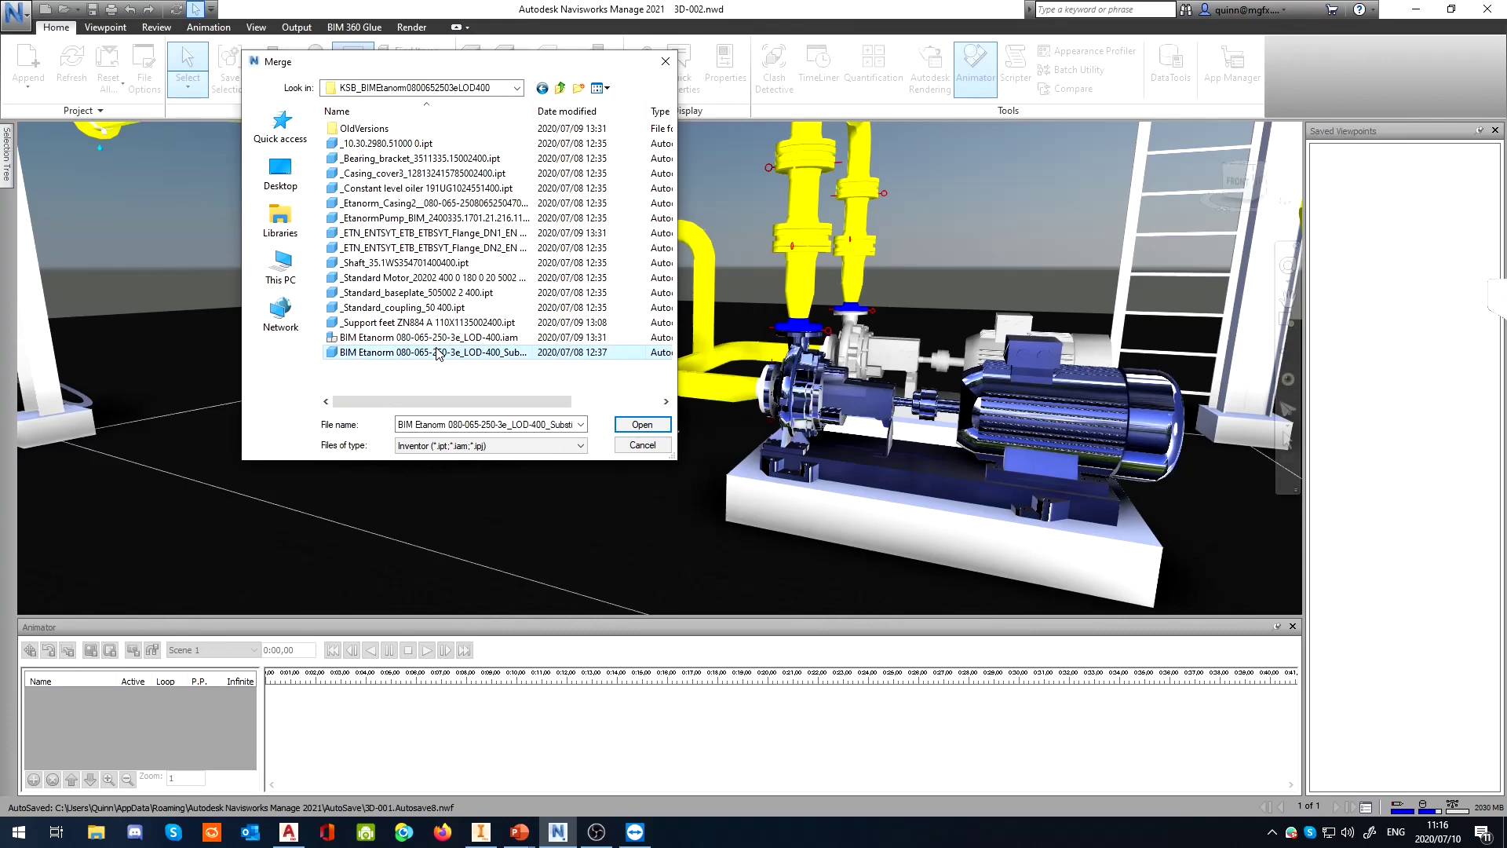
pyautogui.click(641, 424)
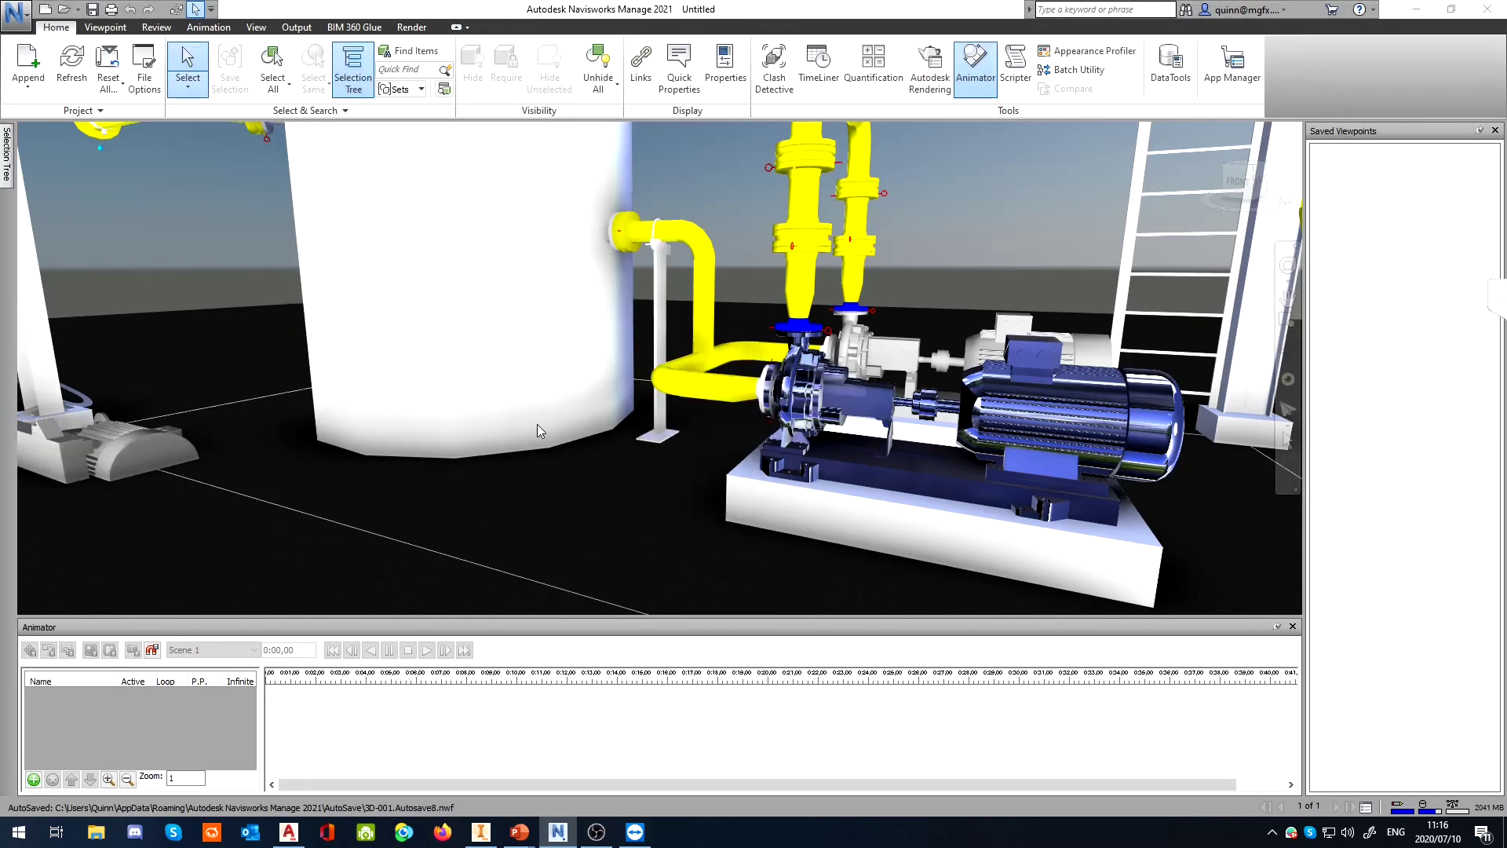
# Select the merged pump lying at the foot of the structure's corner column
pyautogui.moveTo(111, 521); pyautogui.dragTo(770, 428, button='middle')
pyautogui.keyDown('shift'); pyautogui.moveTo(185, 469); pyautogui.dragTo(297, 474, button='middle'); pyautogui.keyUp('shift')
pyautogui.moveTo(296, 474); pyautogui.dragTo(648, 180, button='middle')
pyautogui.moveTo(302, 507); pyautogui.dragTo(593, 308, button='middle')
pyautogui.click(593, 308)
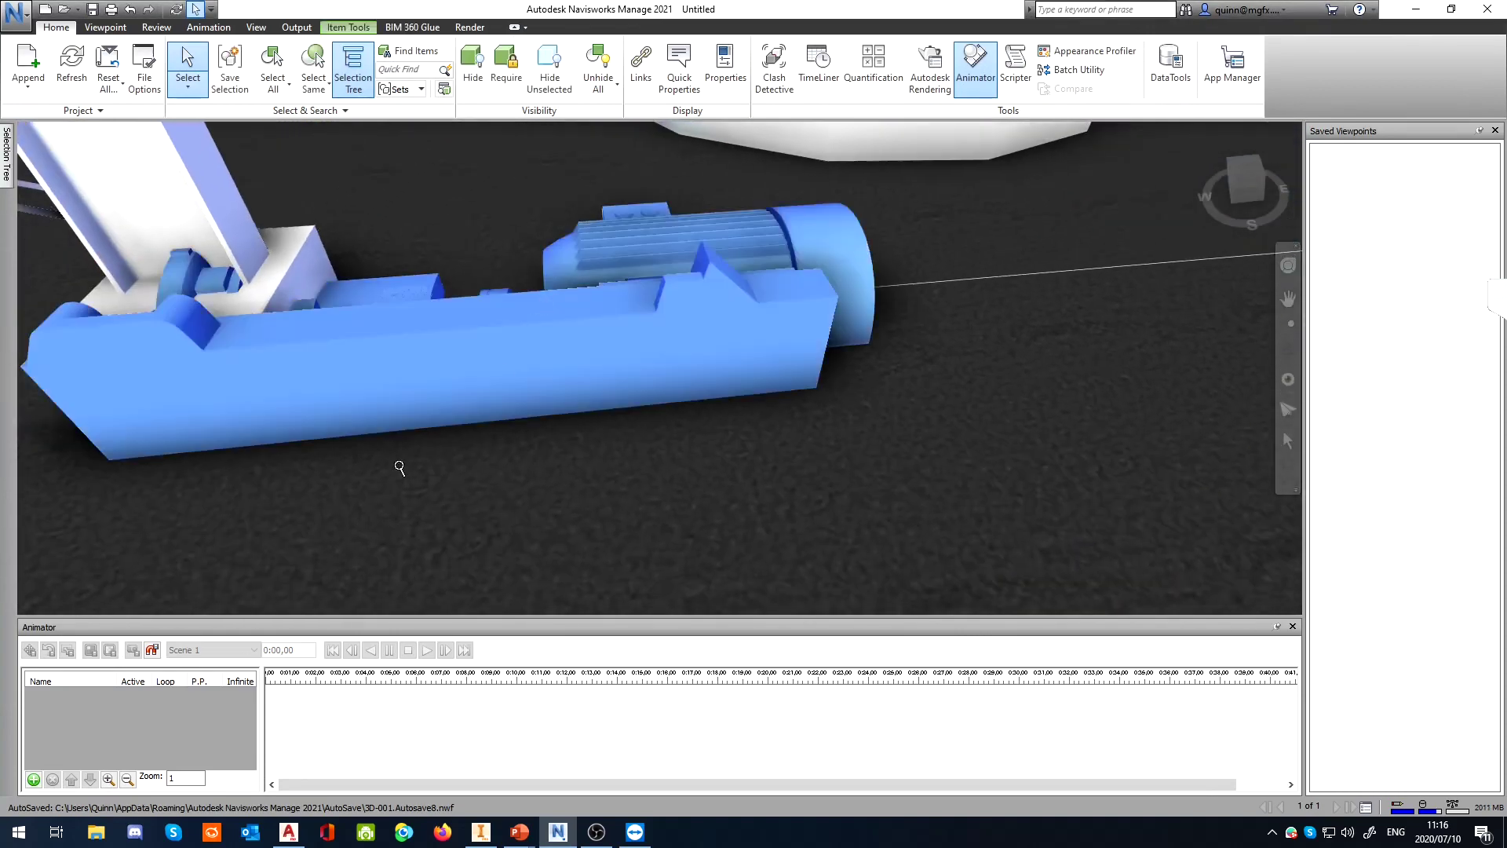
# View the selected pump's position relative to the corner column, the large tank and the two installed pumps
pyautogui.scroll(-2, 397, 463)
pyautogui.scroll(-3, 370, 505)
pyautogui.keyDown('shift'); pyautogui.moveTo(376, 498); pyautogui.dragTo(470, 479, button='middle'); pyautogui.keyUp('shift')
pyautogui.scroll(-4, 469, 478)
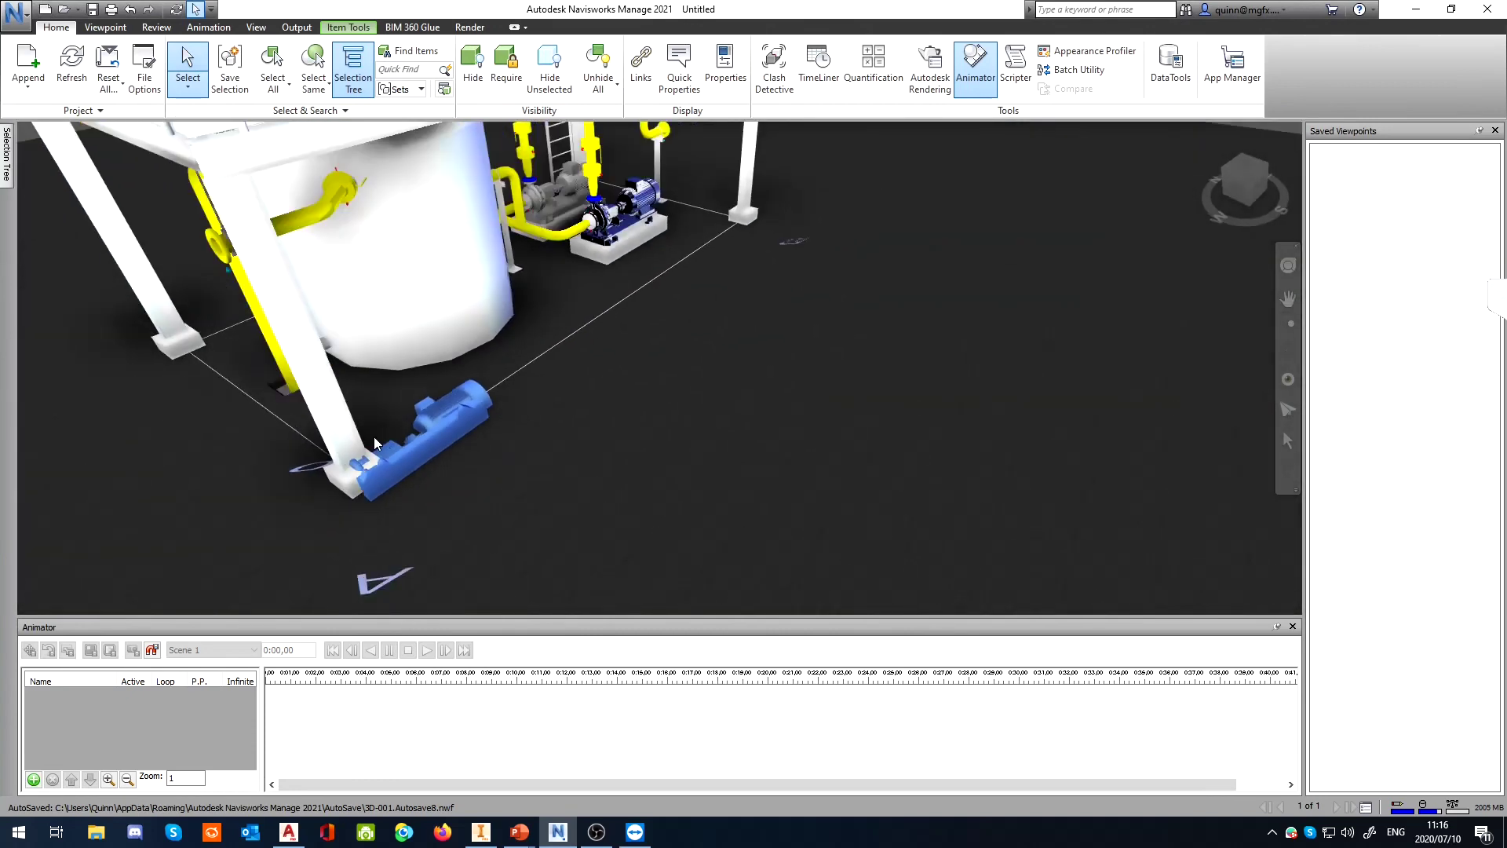
pyautogui.scroll(2, 345, 454)
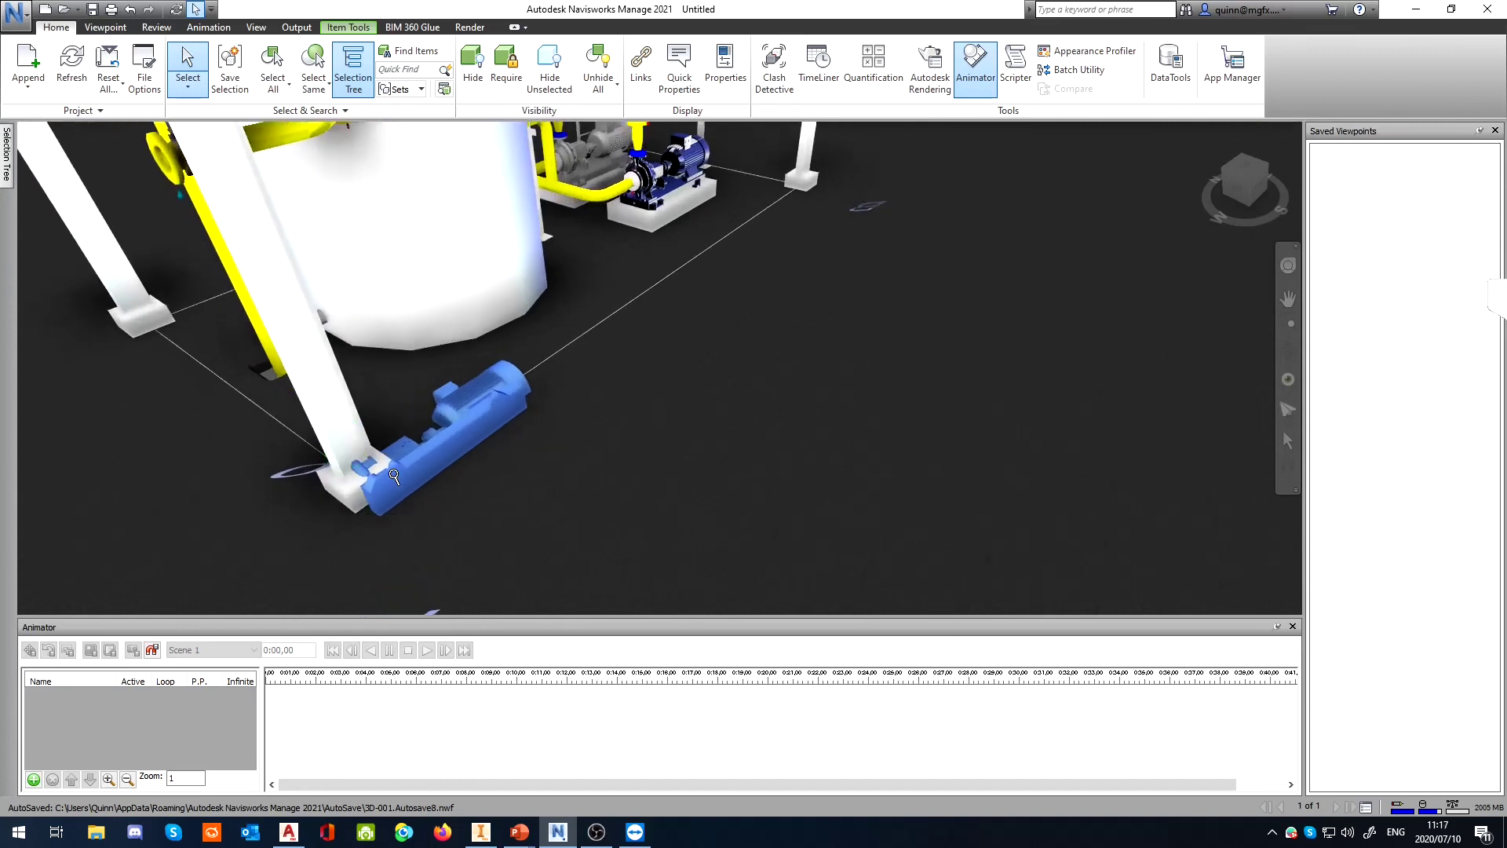
pyautogui.moveTo(397, 466); pyautogui.dragTo(512, 482, button='middle')
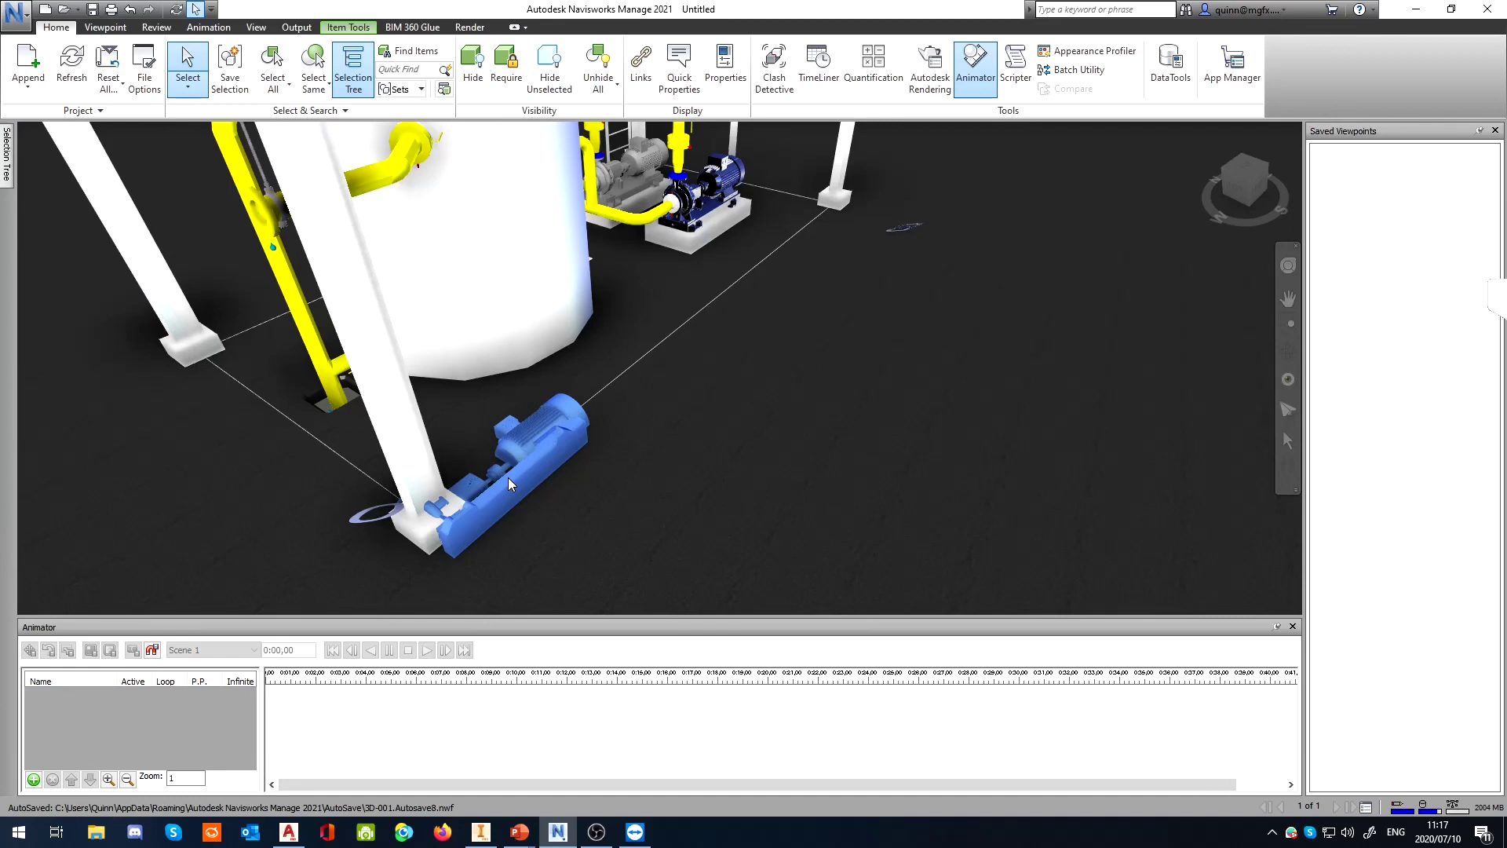
pyautogui.moveTo(619, 302); pyautogui.dragTo(614, 336, button='middle')
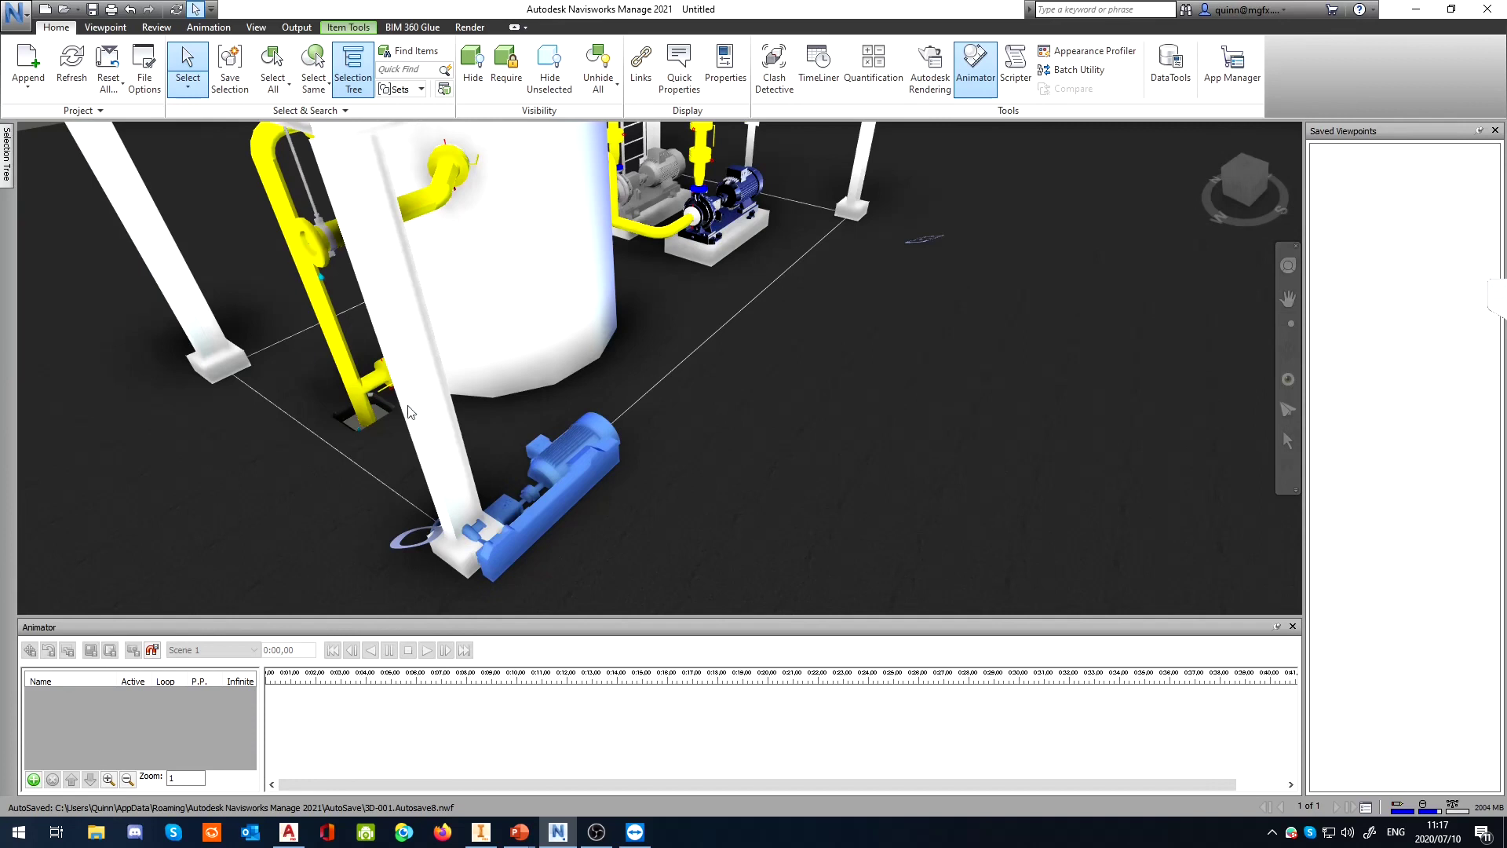
# Show the selected pump's properties in place of the saved viewpoints and review its Autodesk Material, Summary and Project data
pyautogui.click(1496, 130)
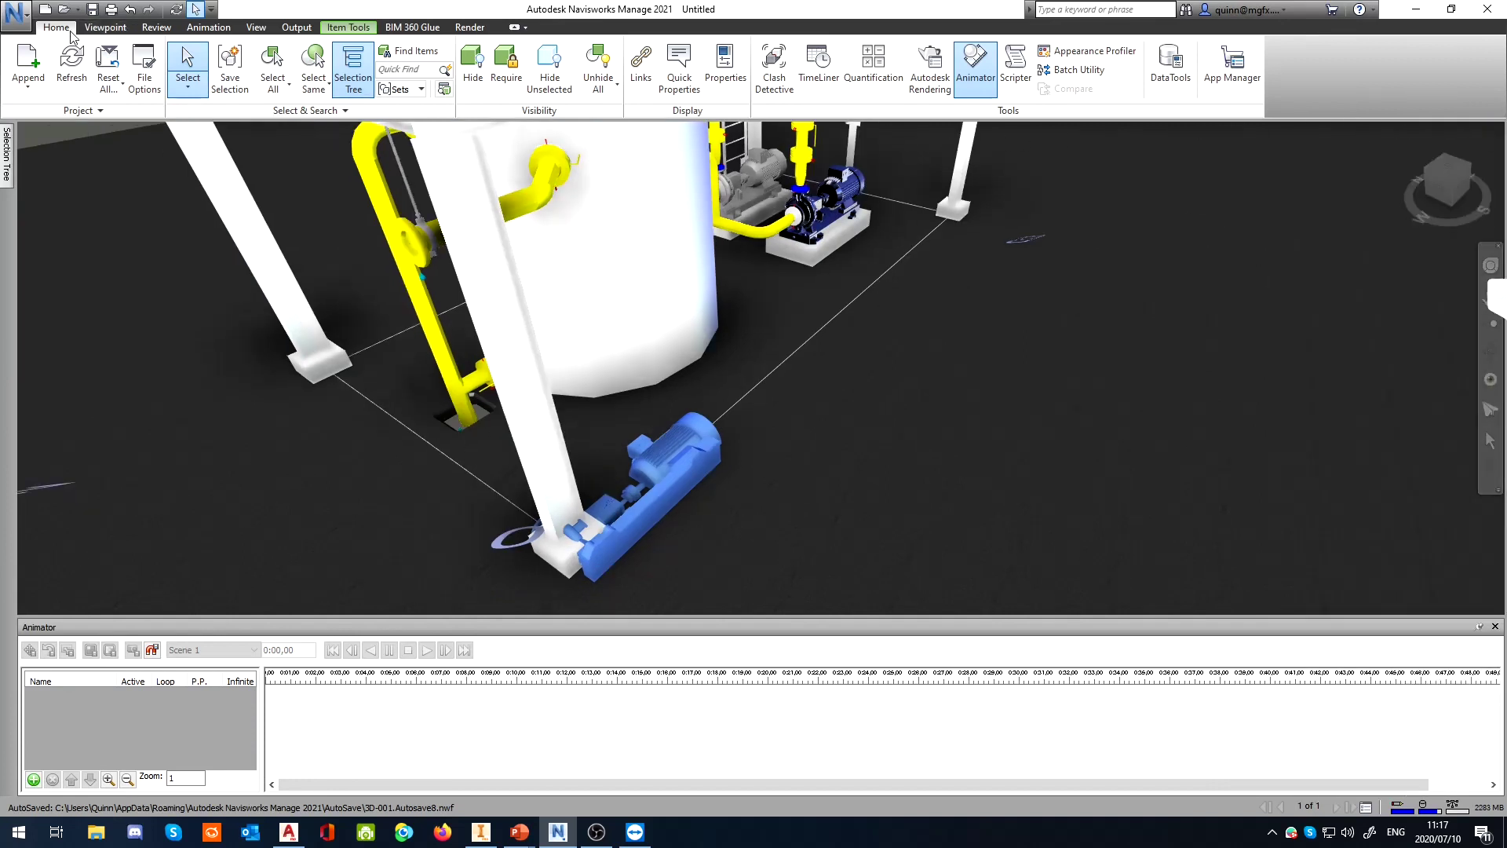
pyautogui.click(726, 67)
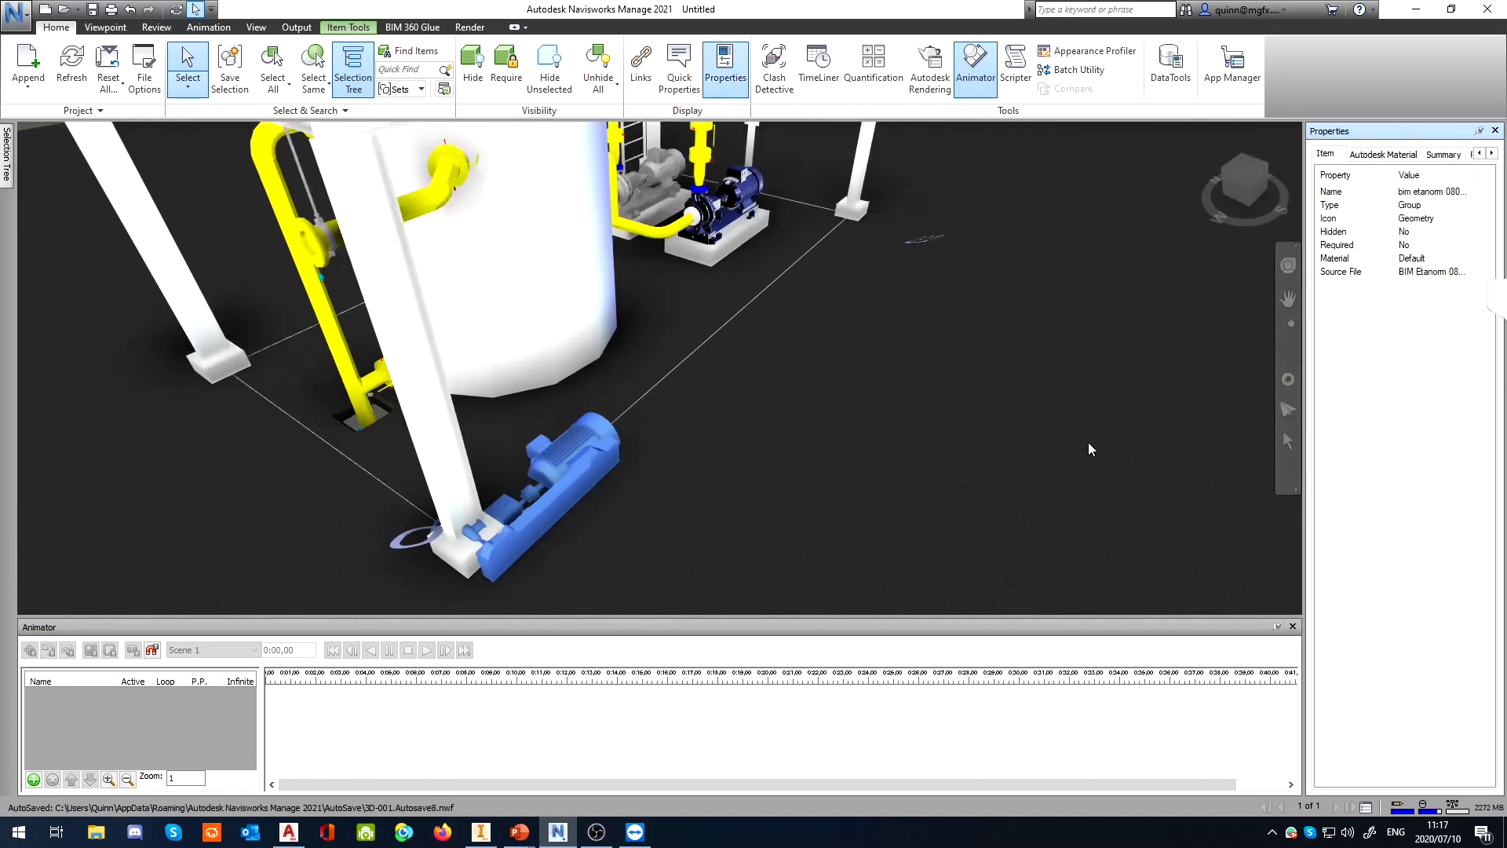
pyautogui.click(1383, 154)
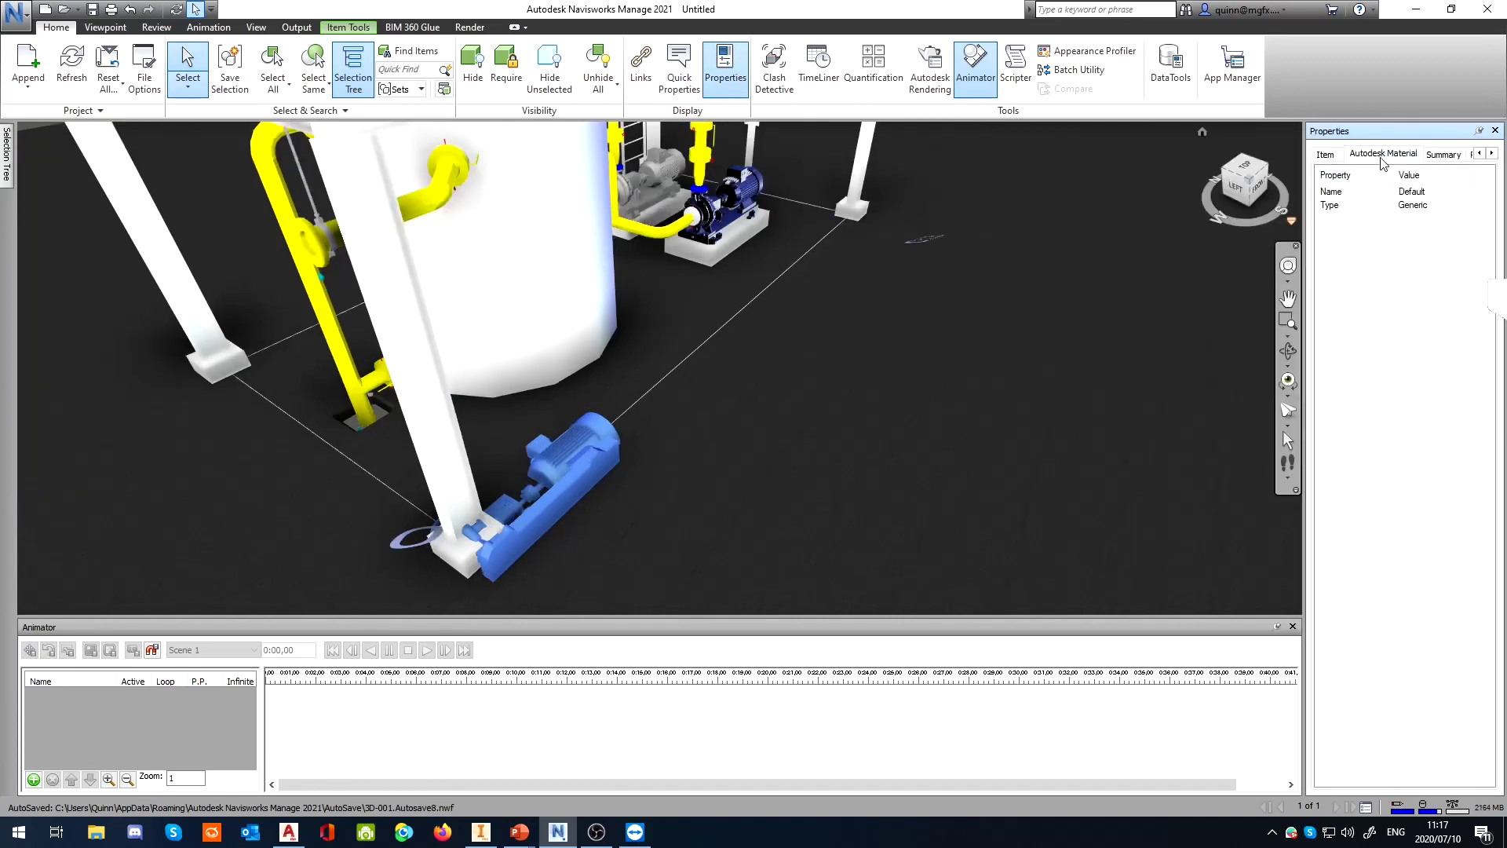
pyautogui.click(1444, 154)
pyautogui.click(1492, 153)
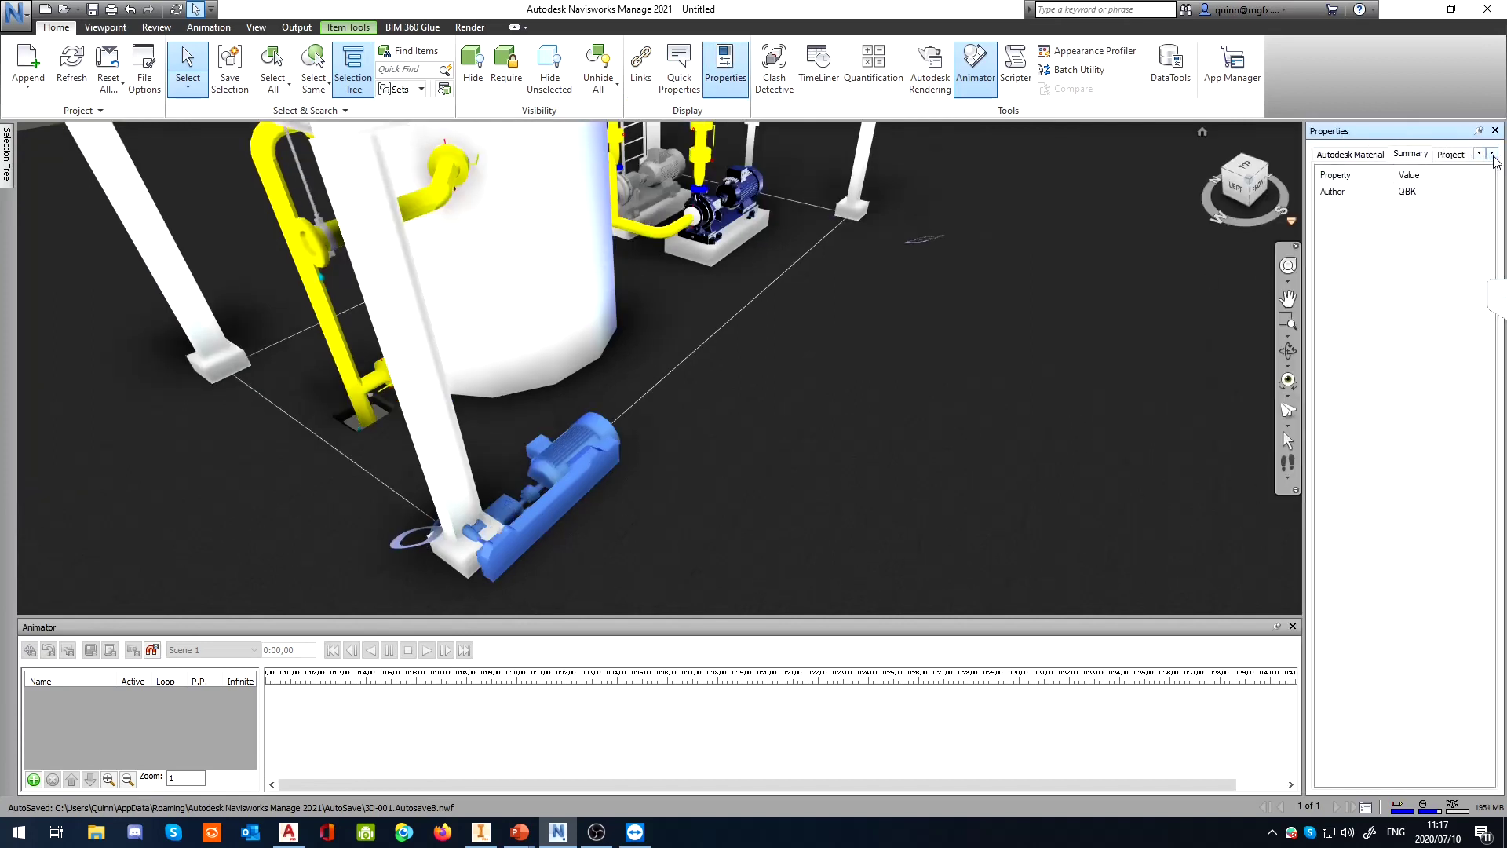
pyautogui.click(1464, 156)
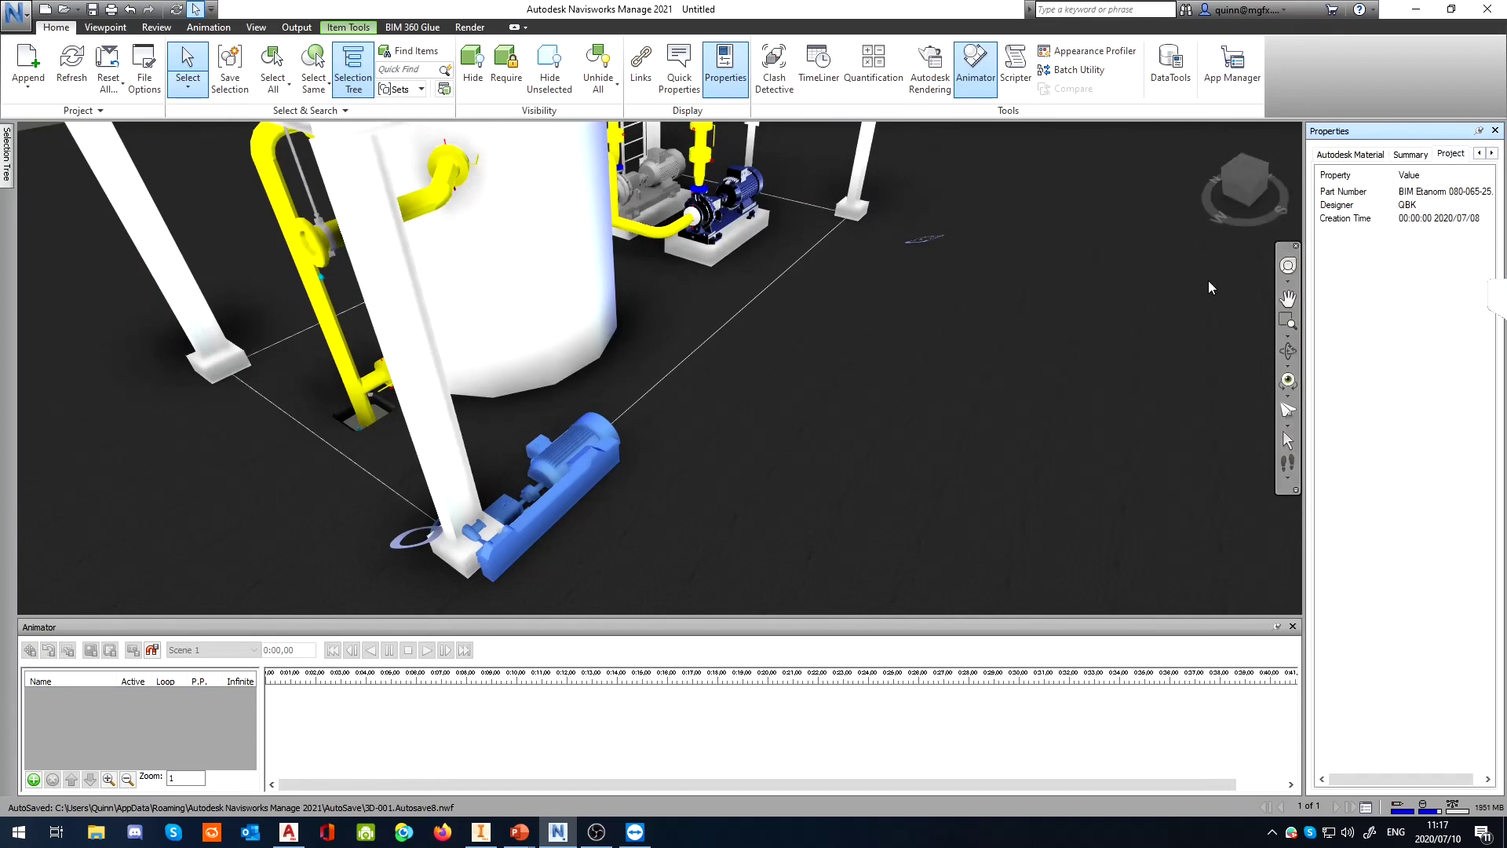
pyautogui.click(481, 832)
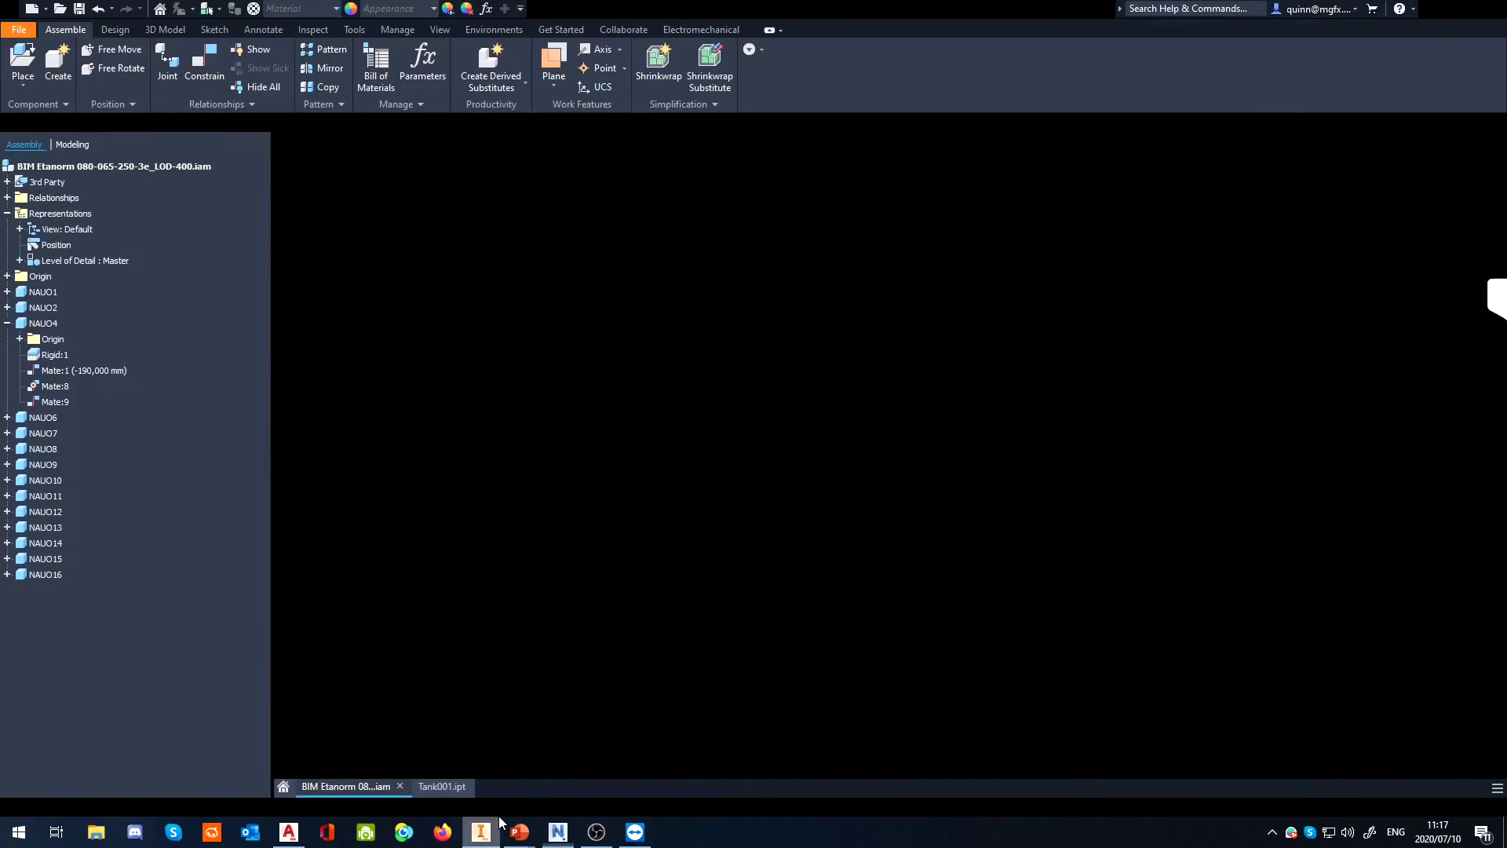
pyautogui.moveTo(1110, 515); pyautogui.dragTo(1077, 484, button='middle')
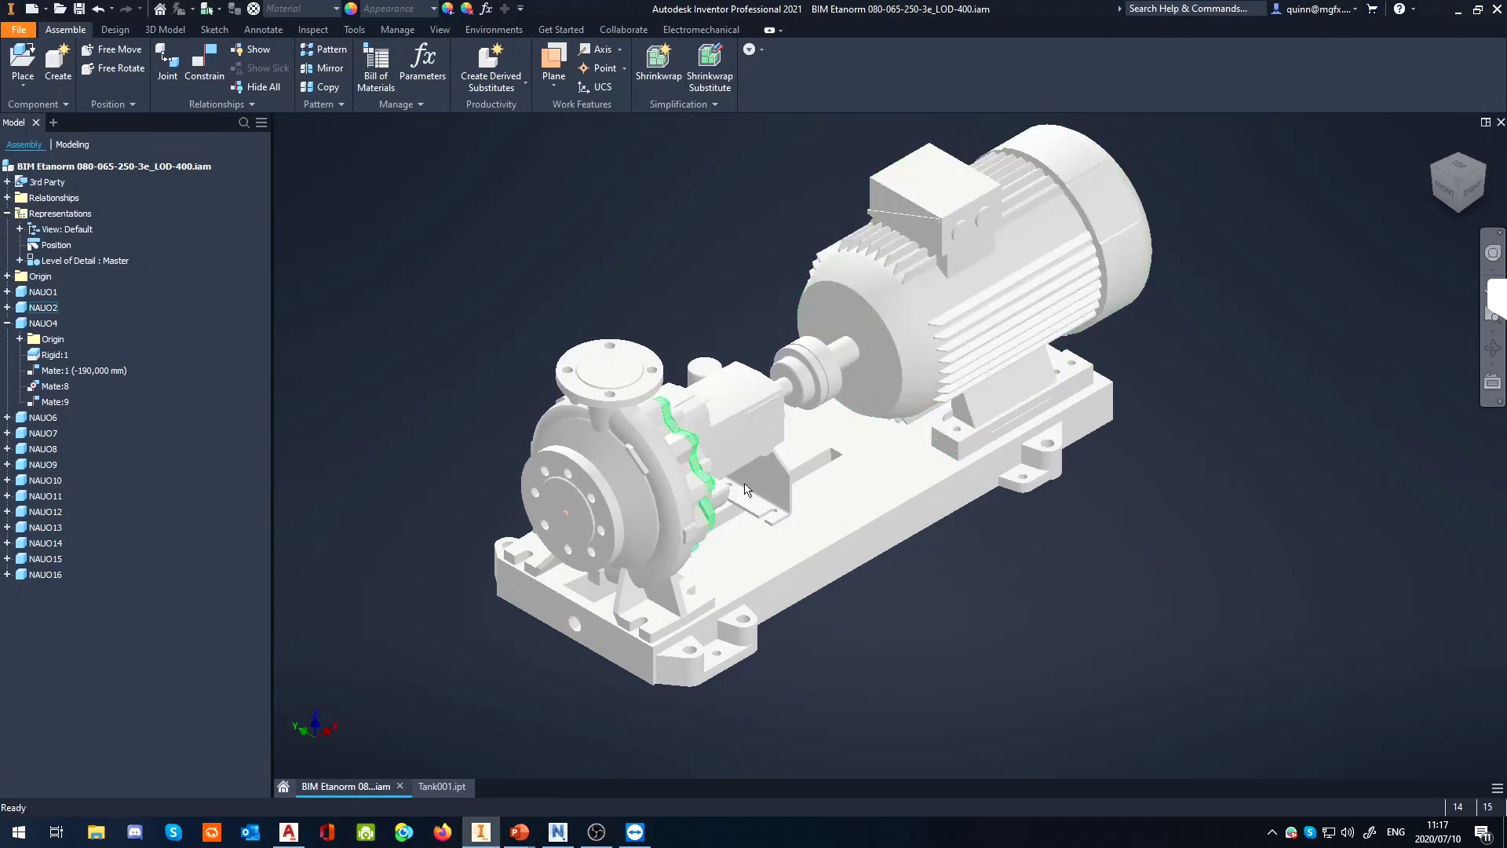
pyautogui.moveTo(1080, 602); pyautogui.dragTo(1104, 549, button='middle')
pyautogui.press('F6')
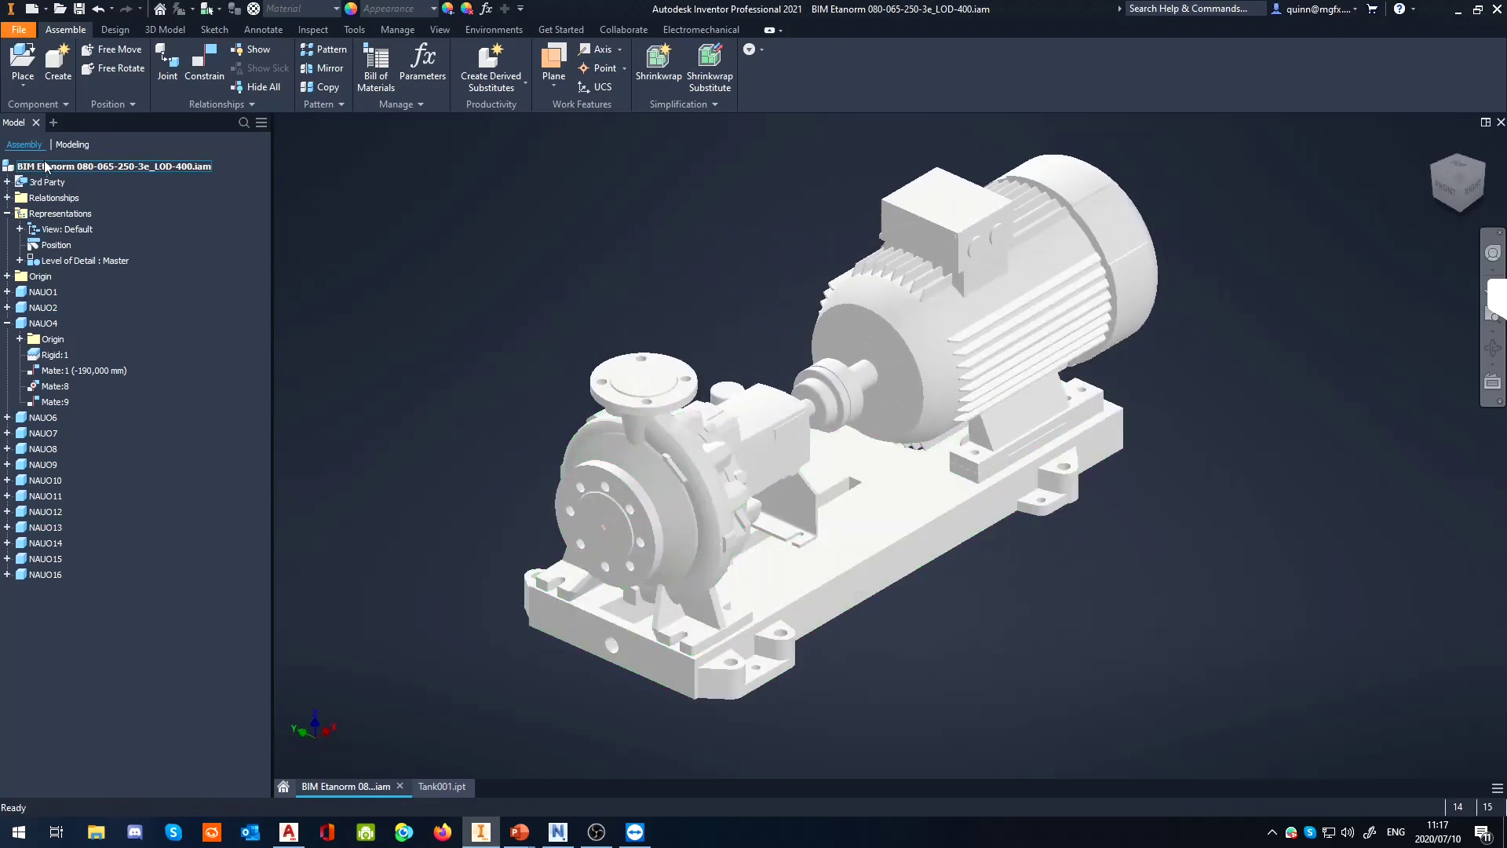
# Open the pump assembly's iProperties and review the Summary and Project data, highlighting the Description value
pyautogui.rightClick(50, 167)
pyautogui.click(124, 361)
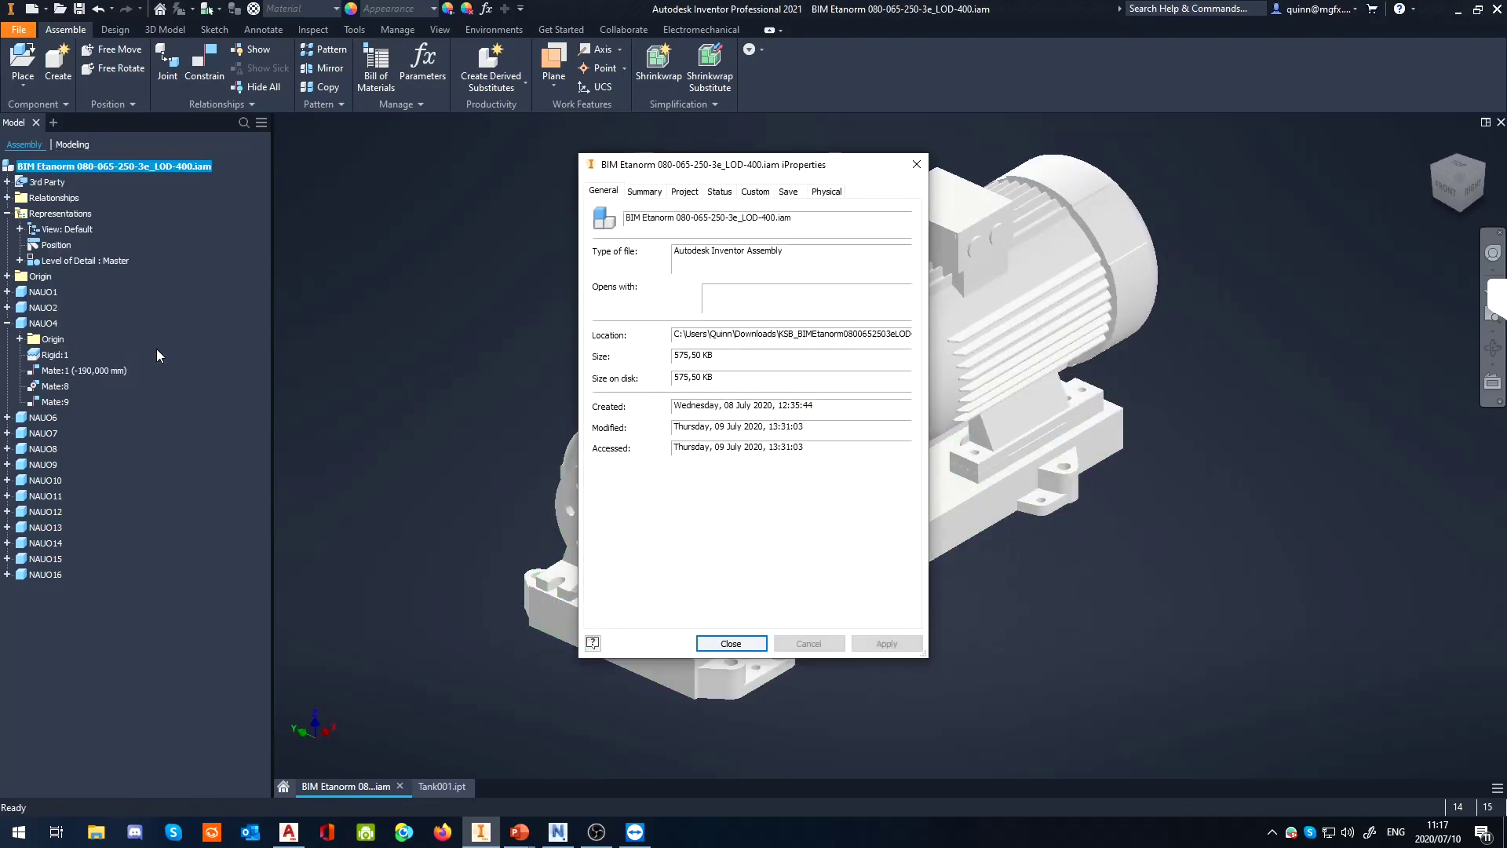
pyautogui.click(659, 194)
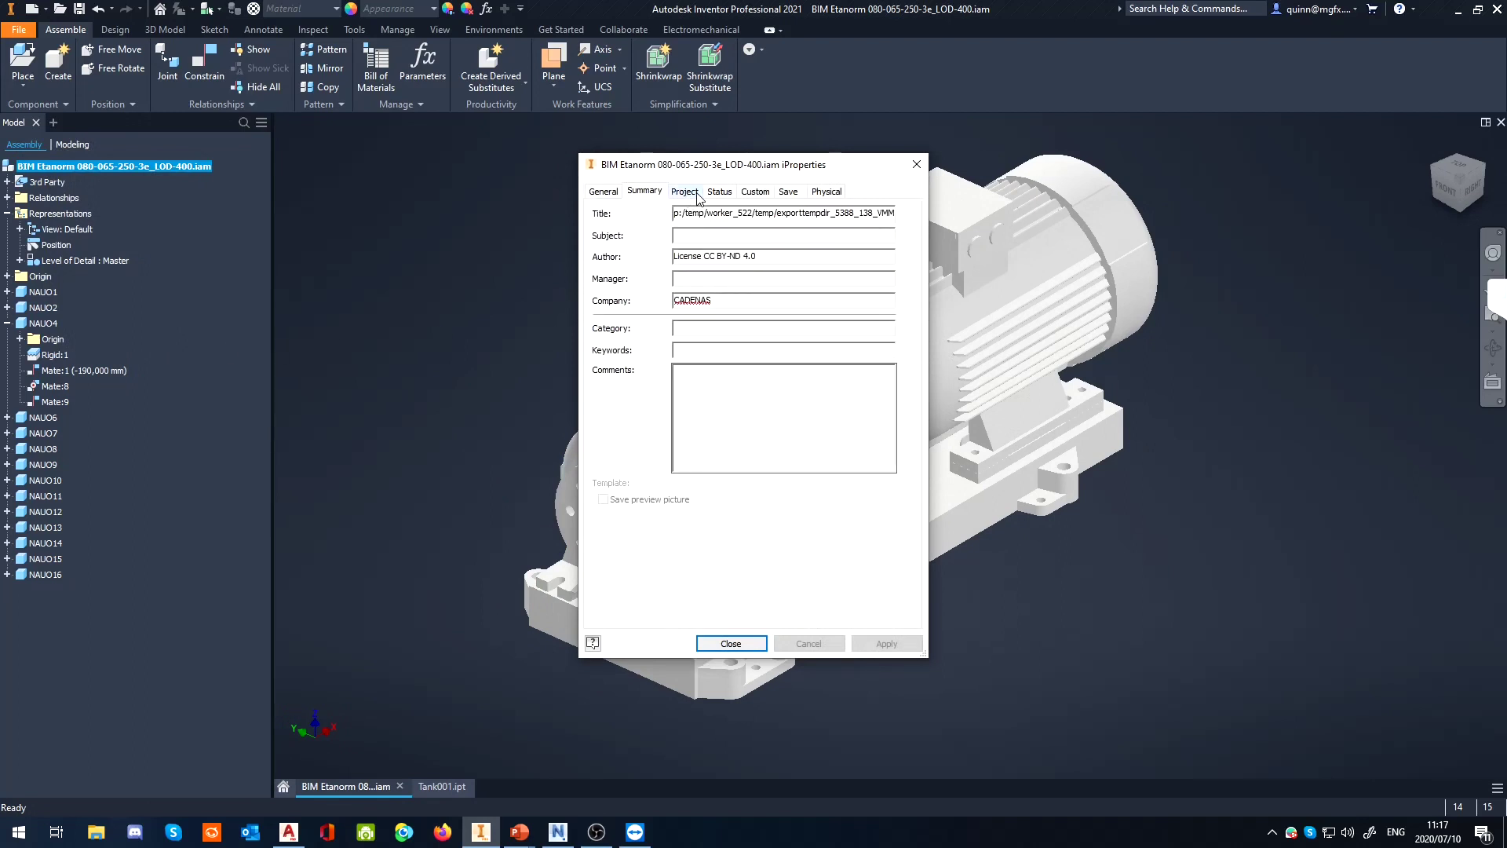
pyautogui.click(696, 196)
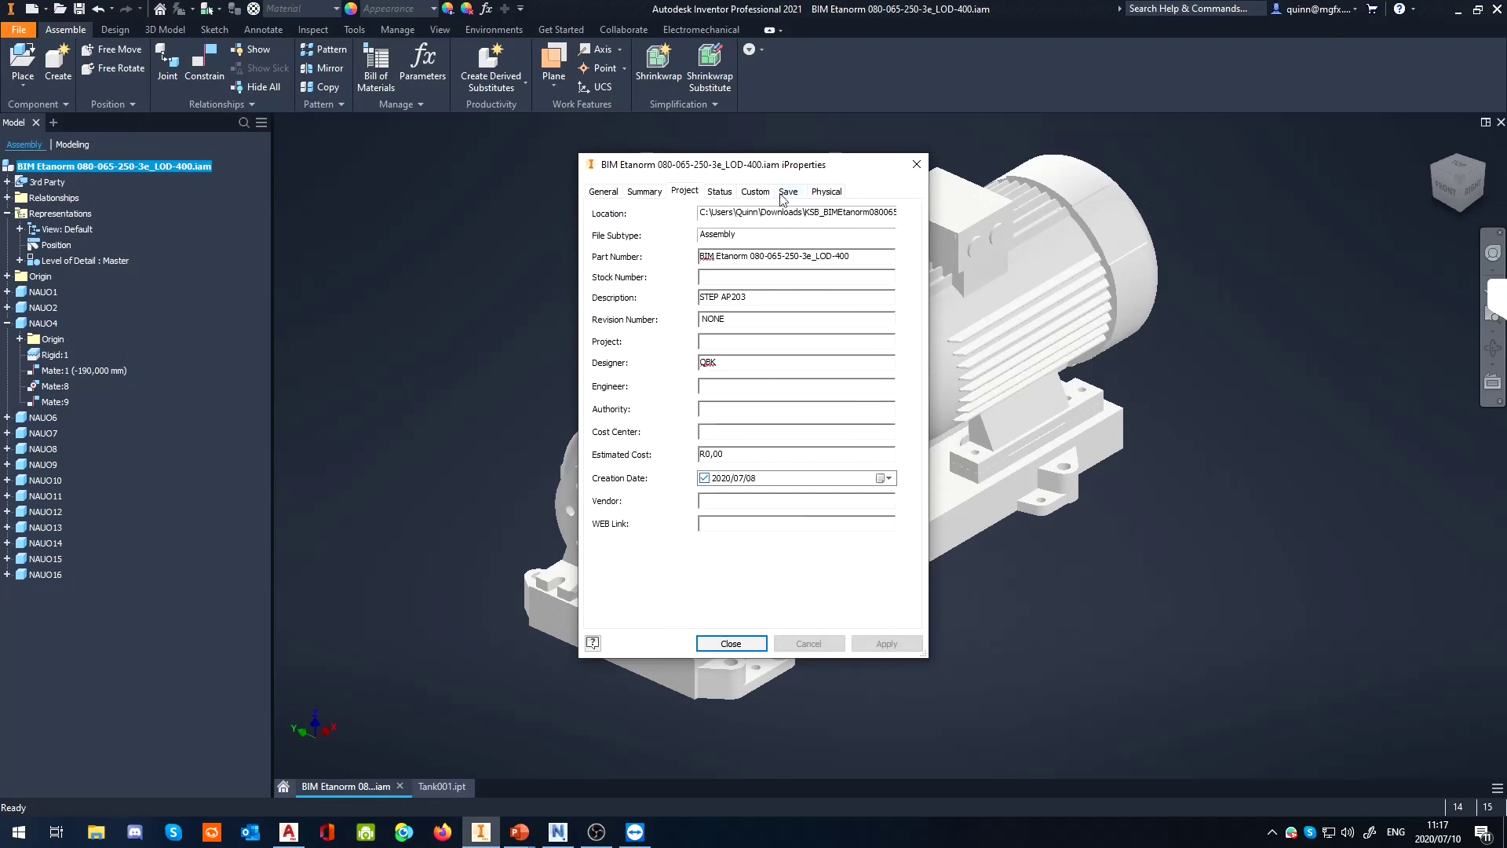
pyautogui.moveTo(797, 299); pyautogui.dragTo(693, 323)
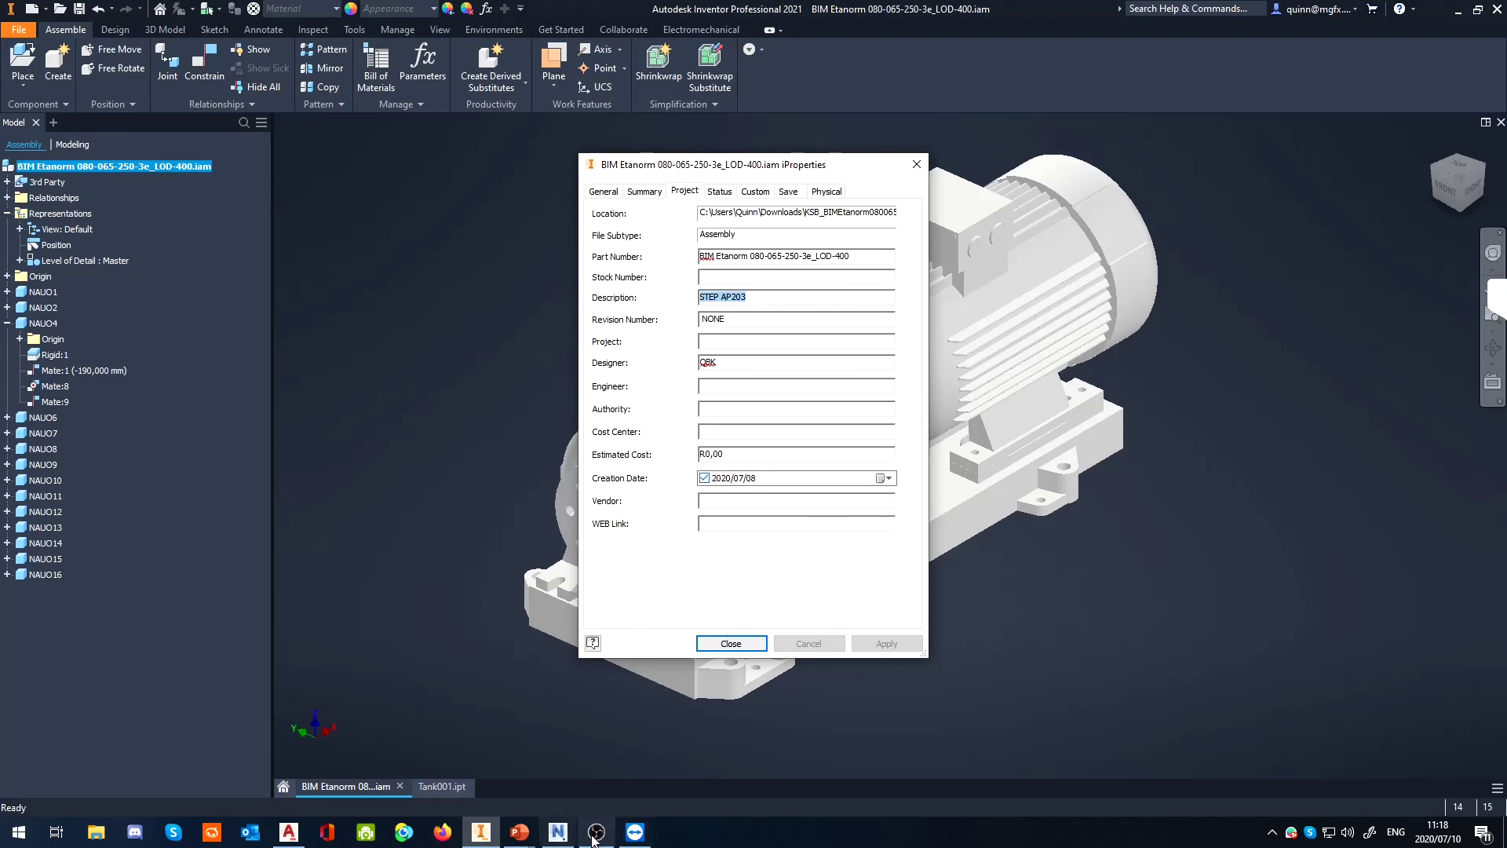
# Return to Navisworks and select the merged BIM Etanorm pump file at file level in the model's selection tree
pyautogui.click(557, 832)
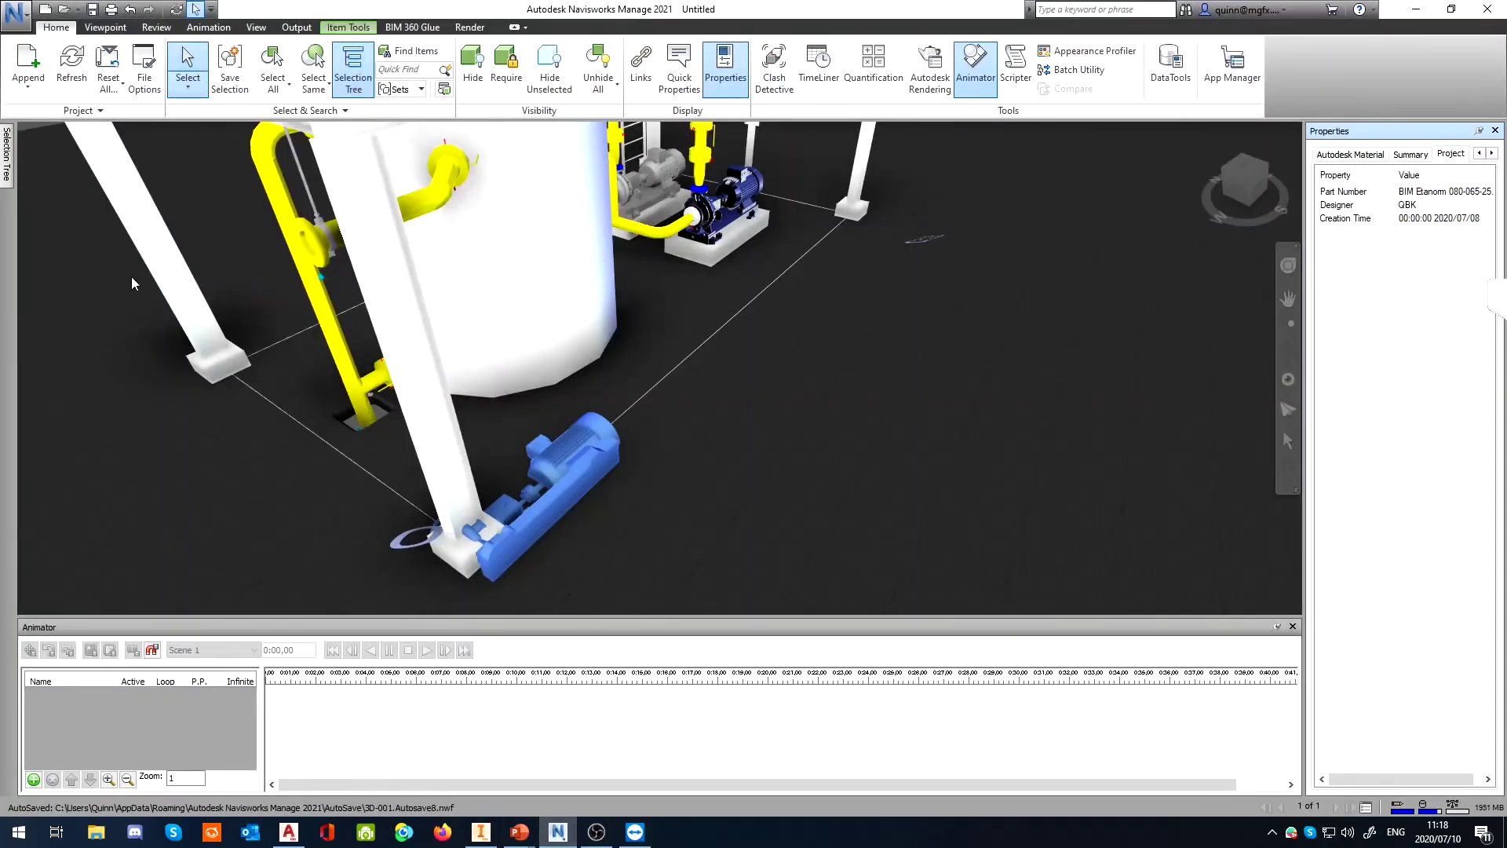
pyautogui.click(6, 157)
pyautogui.click(87, 182)
pyautogui.rightClick(86, 183)
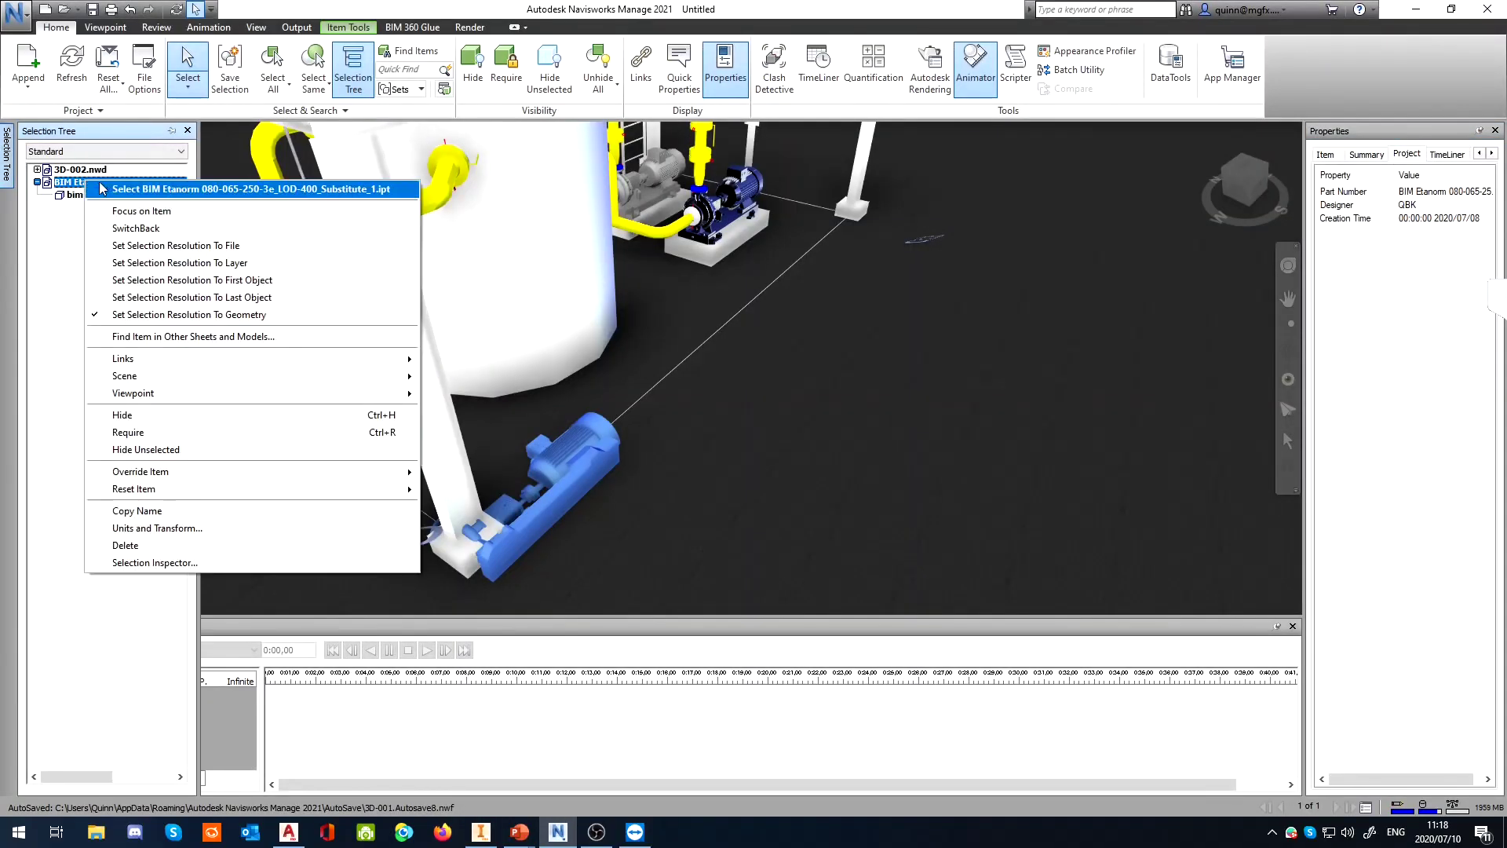
pyautogui.click(80, 619)
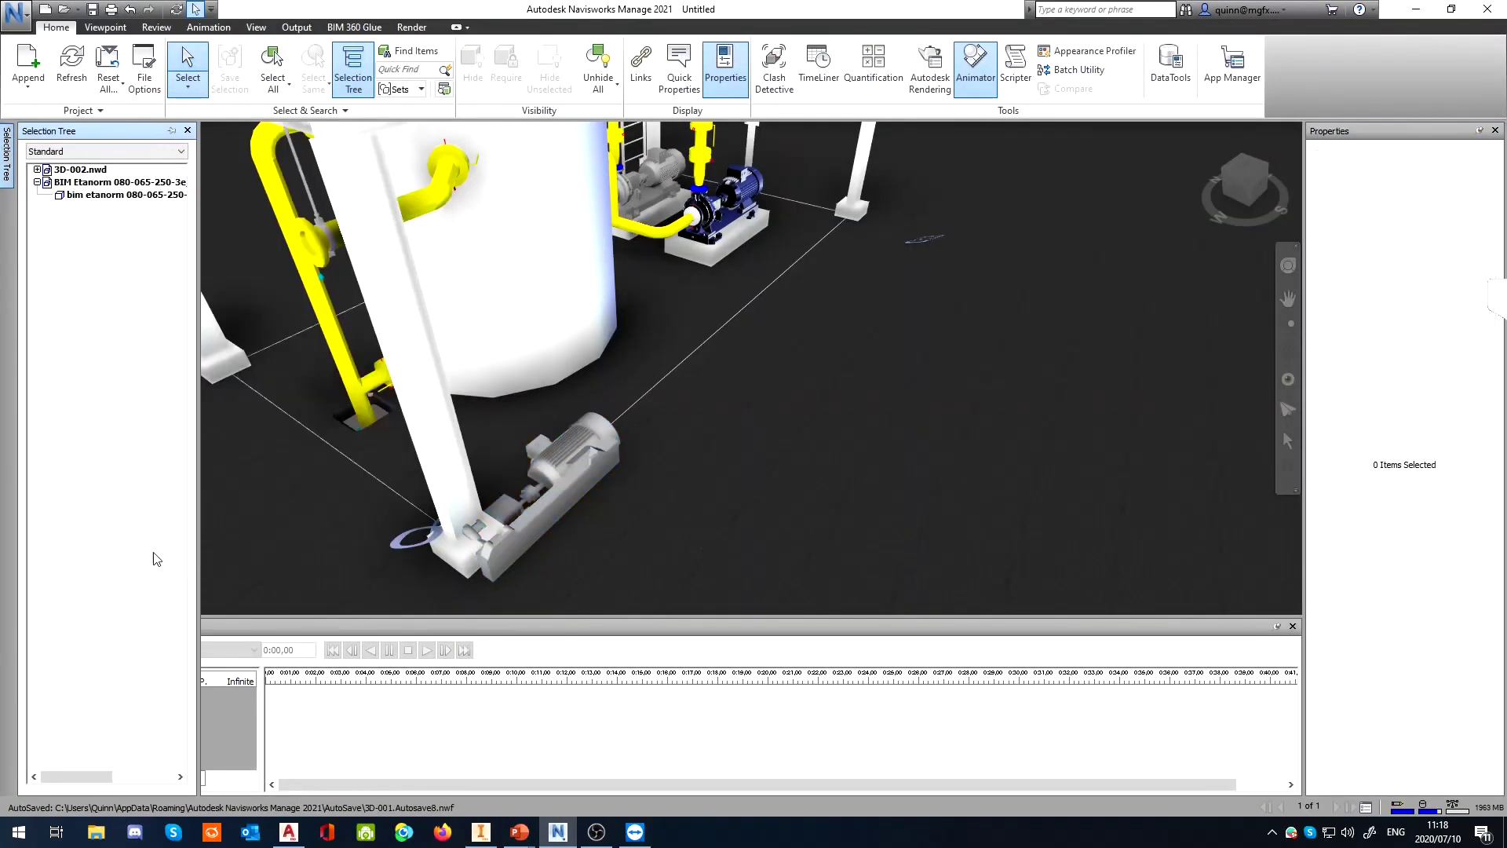
pyautogui.click(76, 184)
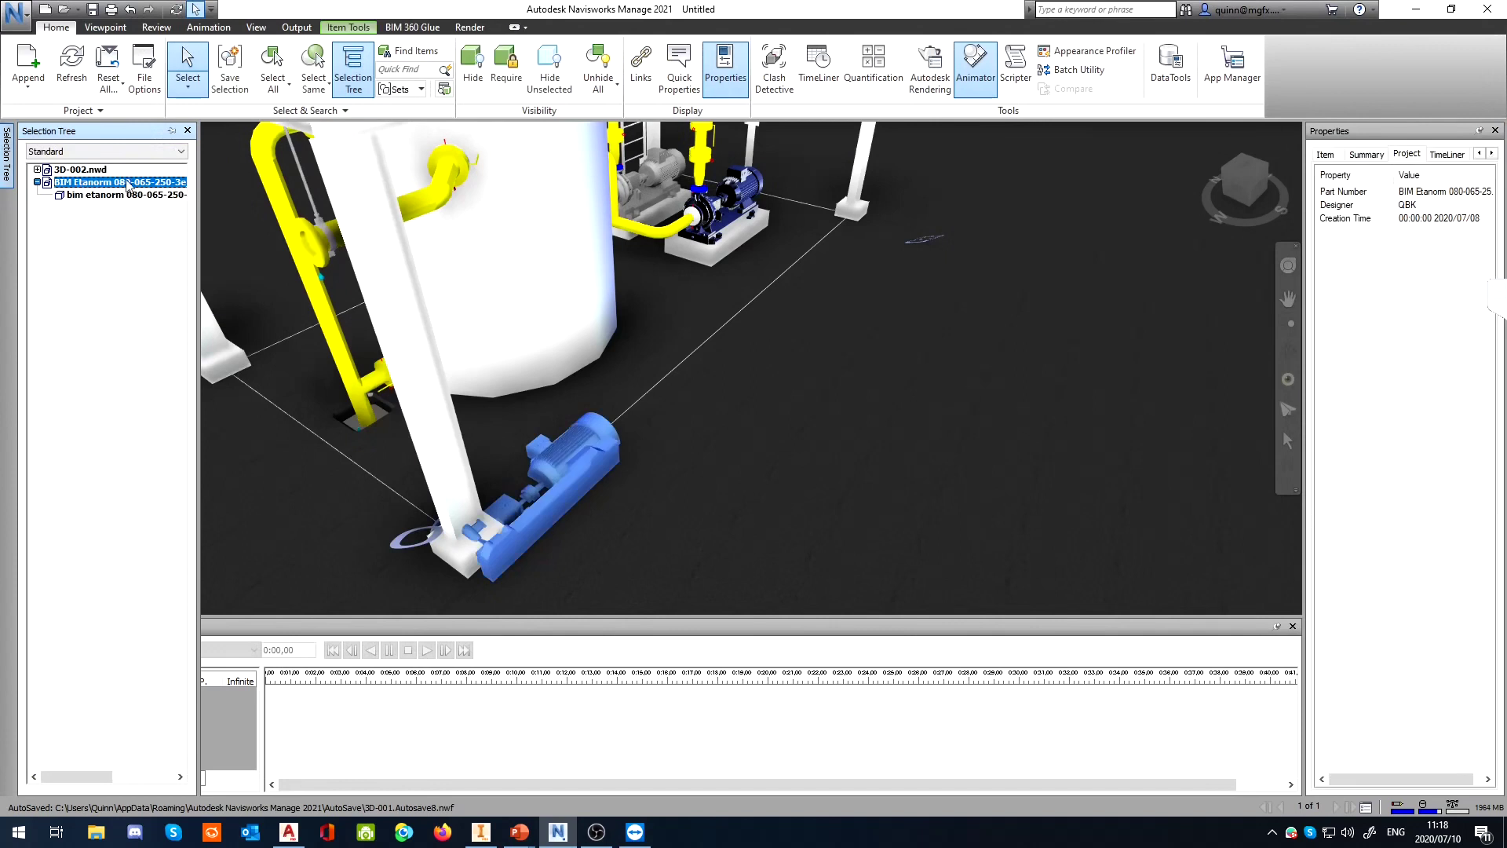
# Review the pump file's Summary, Item, TimeLiner, Material and Project properties
pyautogui.click(1361, 160)
pyautogui.click(1328, 159)
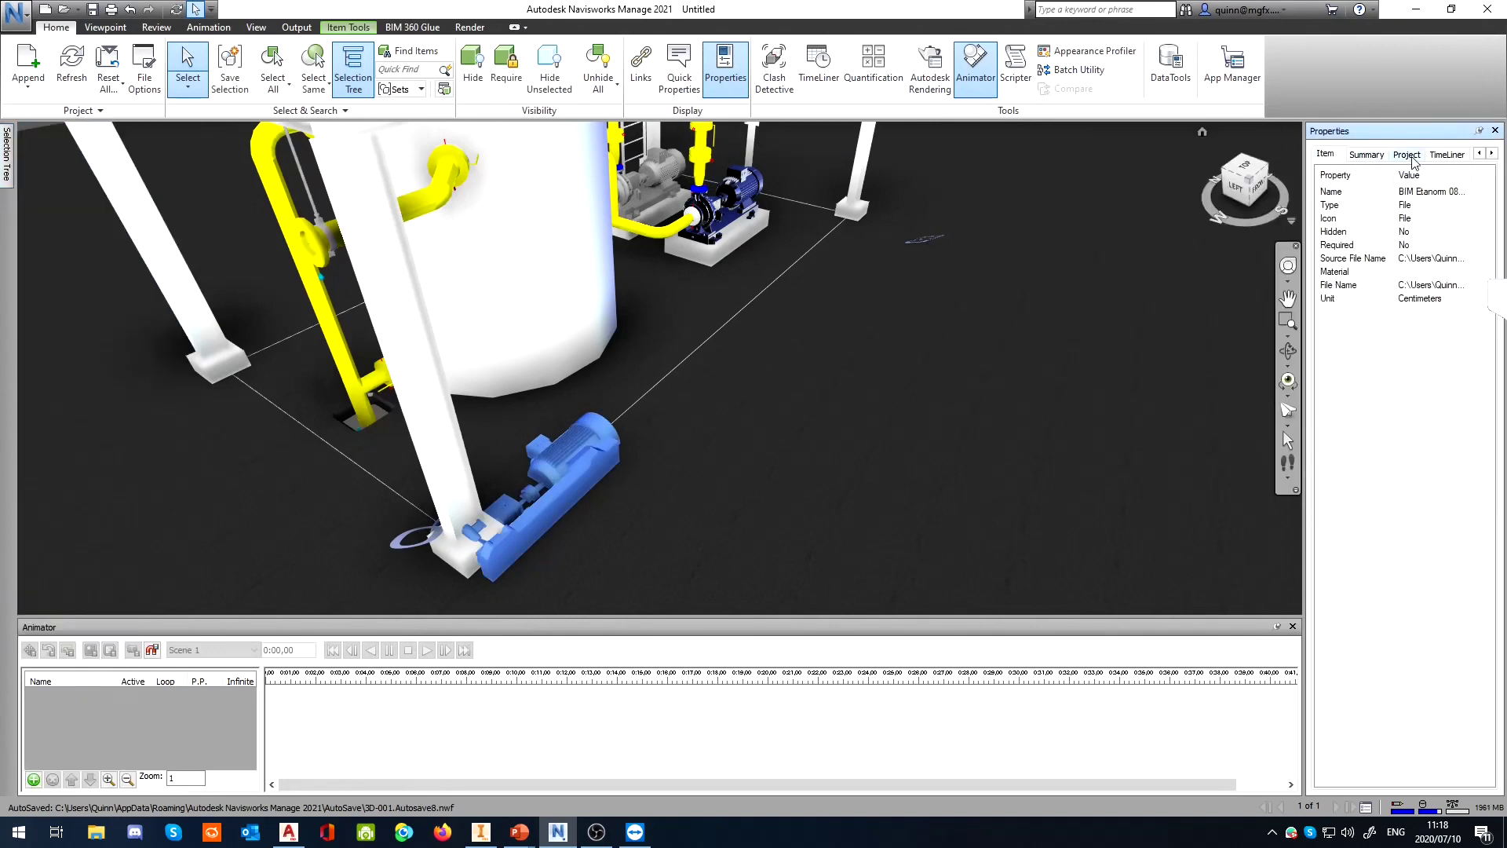
pyautogui.click(1444, 159)
pyautogui.click(1491, 154)
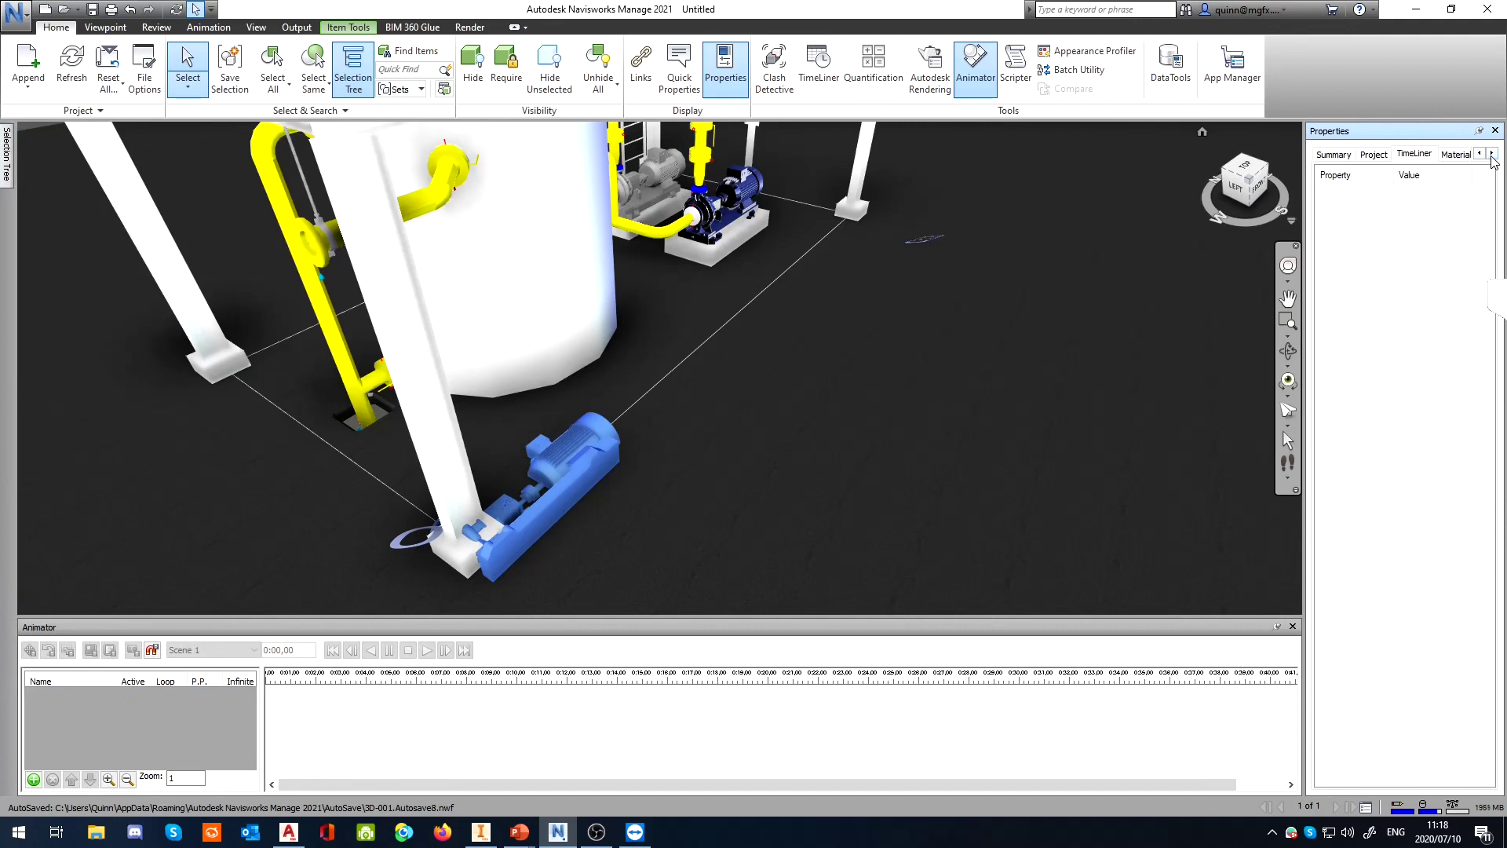
pyautogui.click(1491, 154)
pyautogui.click(1412, 155)
pyautogui.click(1370, 155)
pyautogui.click(1344, 159)
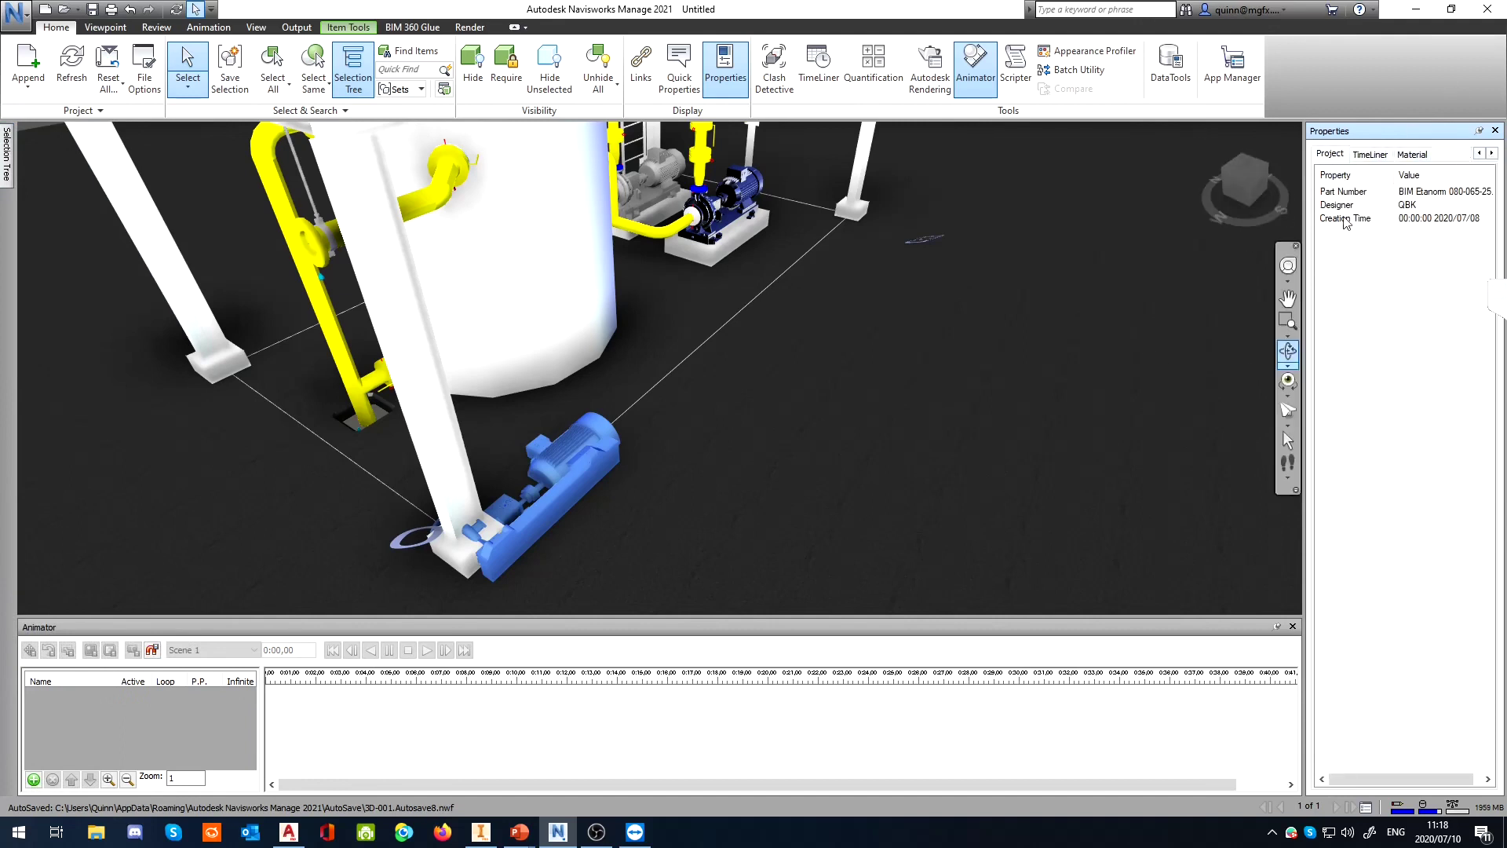
# Switch back to Inventor and examine the Project, Status, Custom and Physical iProperties of the pump assembly
pyautogui.moveTo(558, 832)
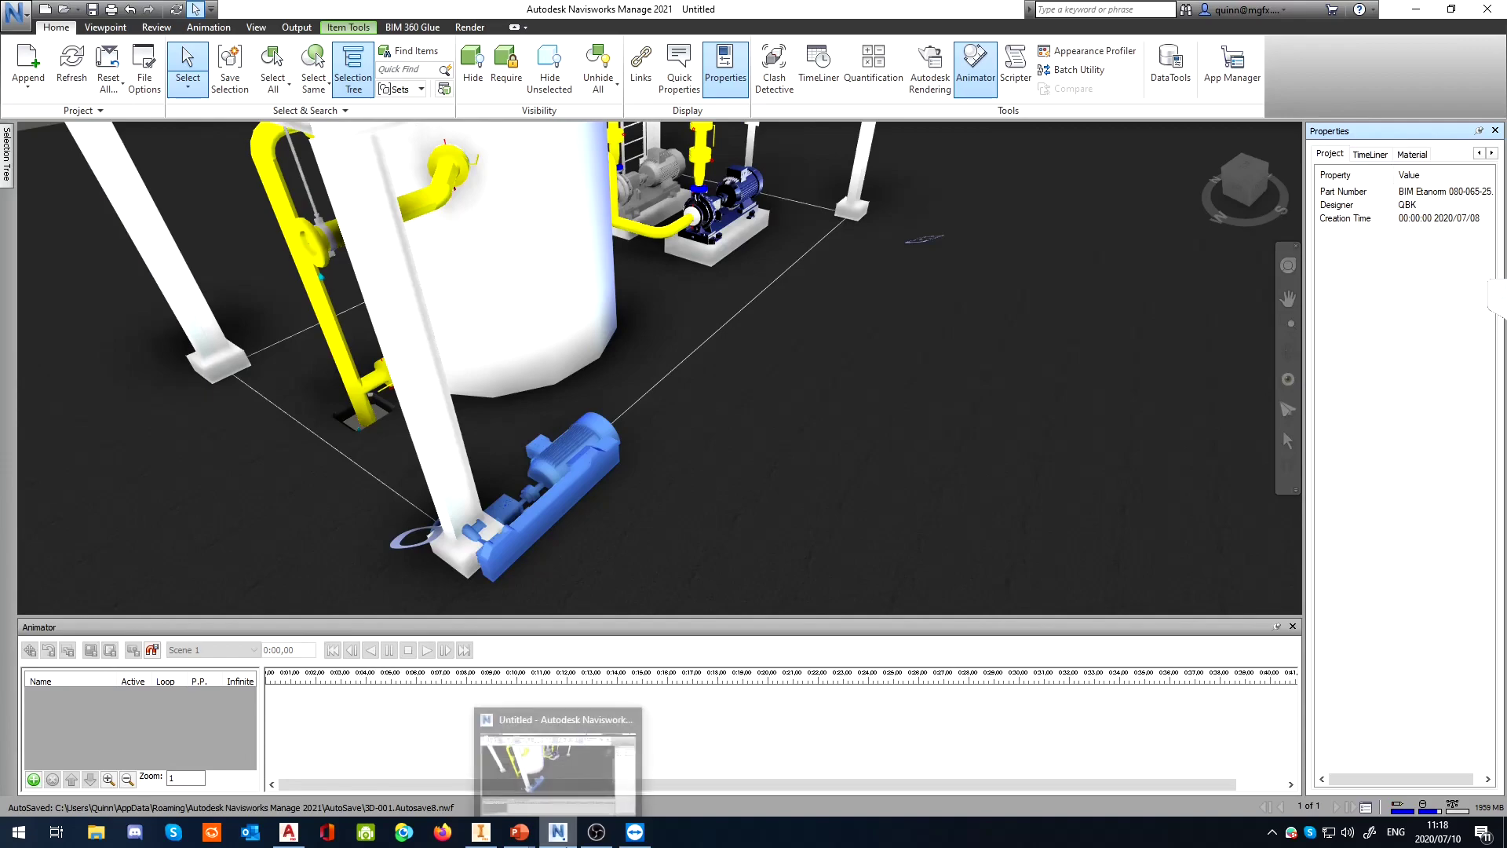
pyautogui.click(481, 832)
pyautogui.click(767, 275)
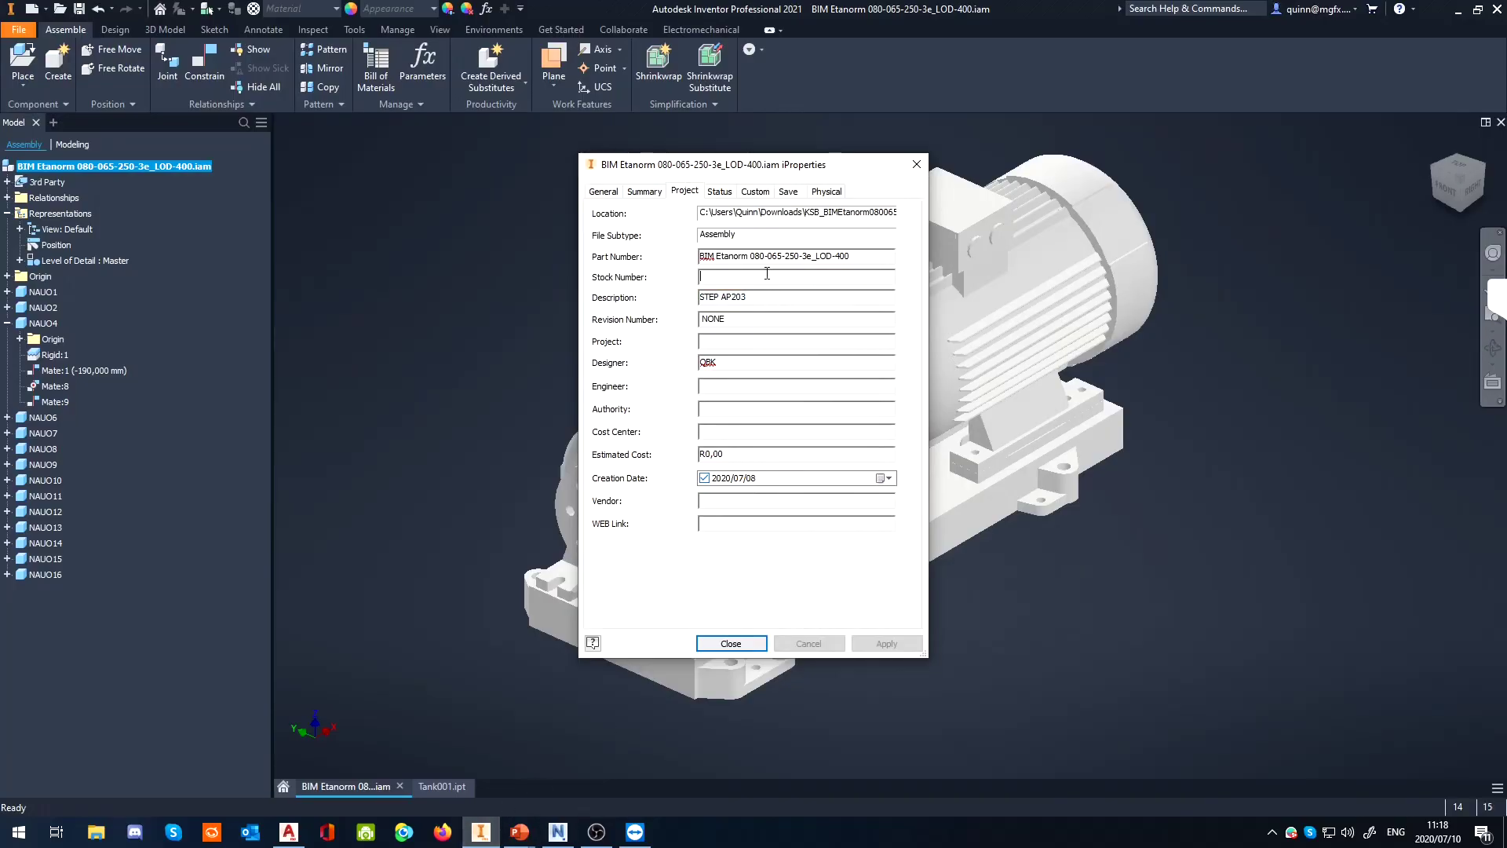
pyautogui.click(783, 428)
pyautogui.click(720, 192)
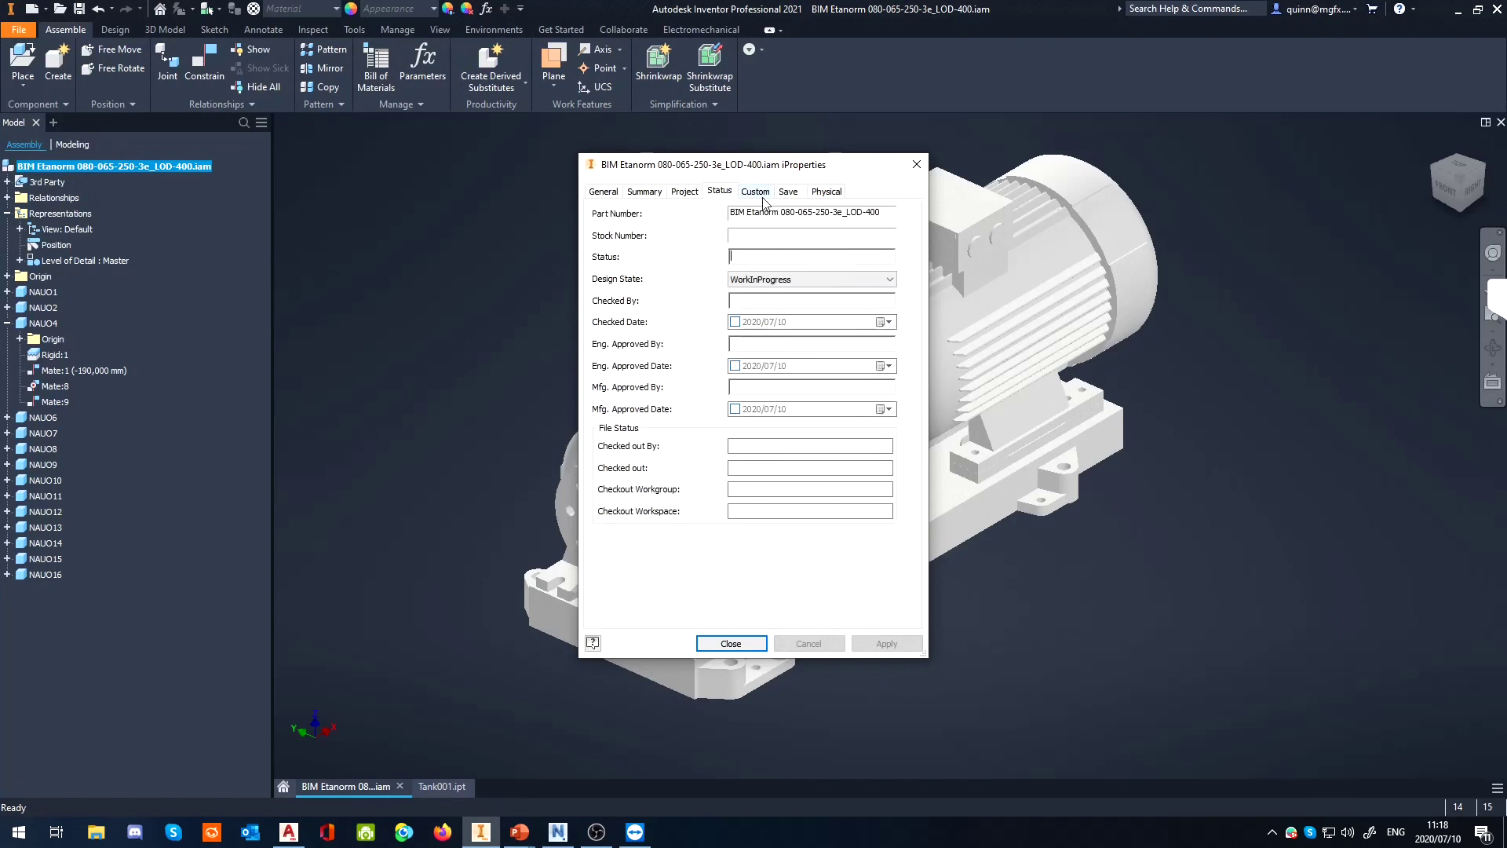
pyautogui.click(756, 192)
pyautogui.click(837, 193)
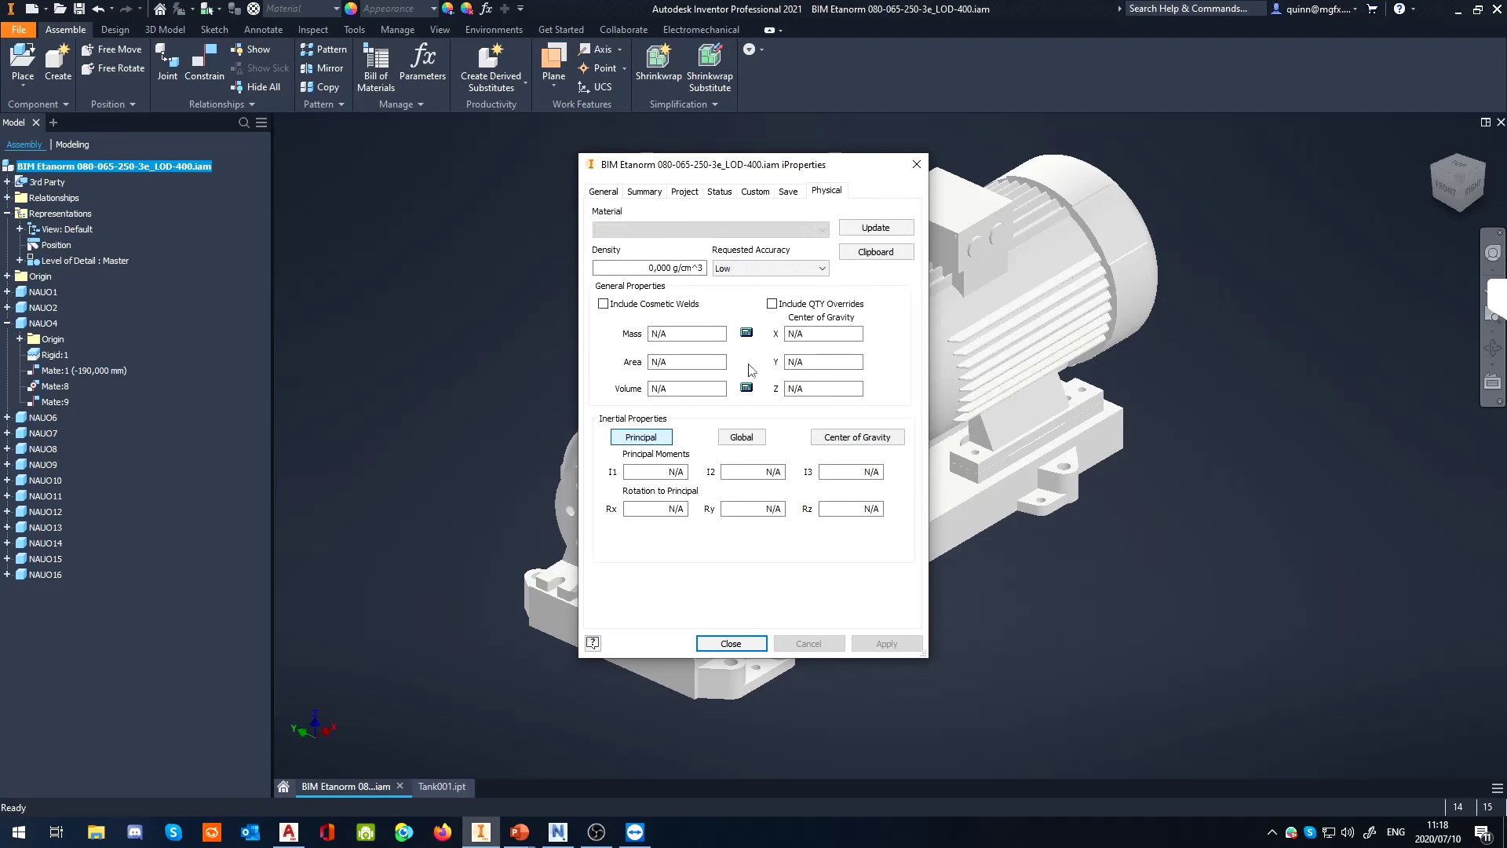
# Check the pump assembly's General and Project iProperties once more and close the iProperties
pyautogui.click(602, 191)
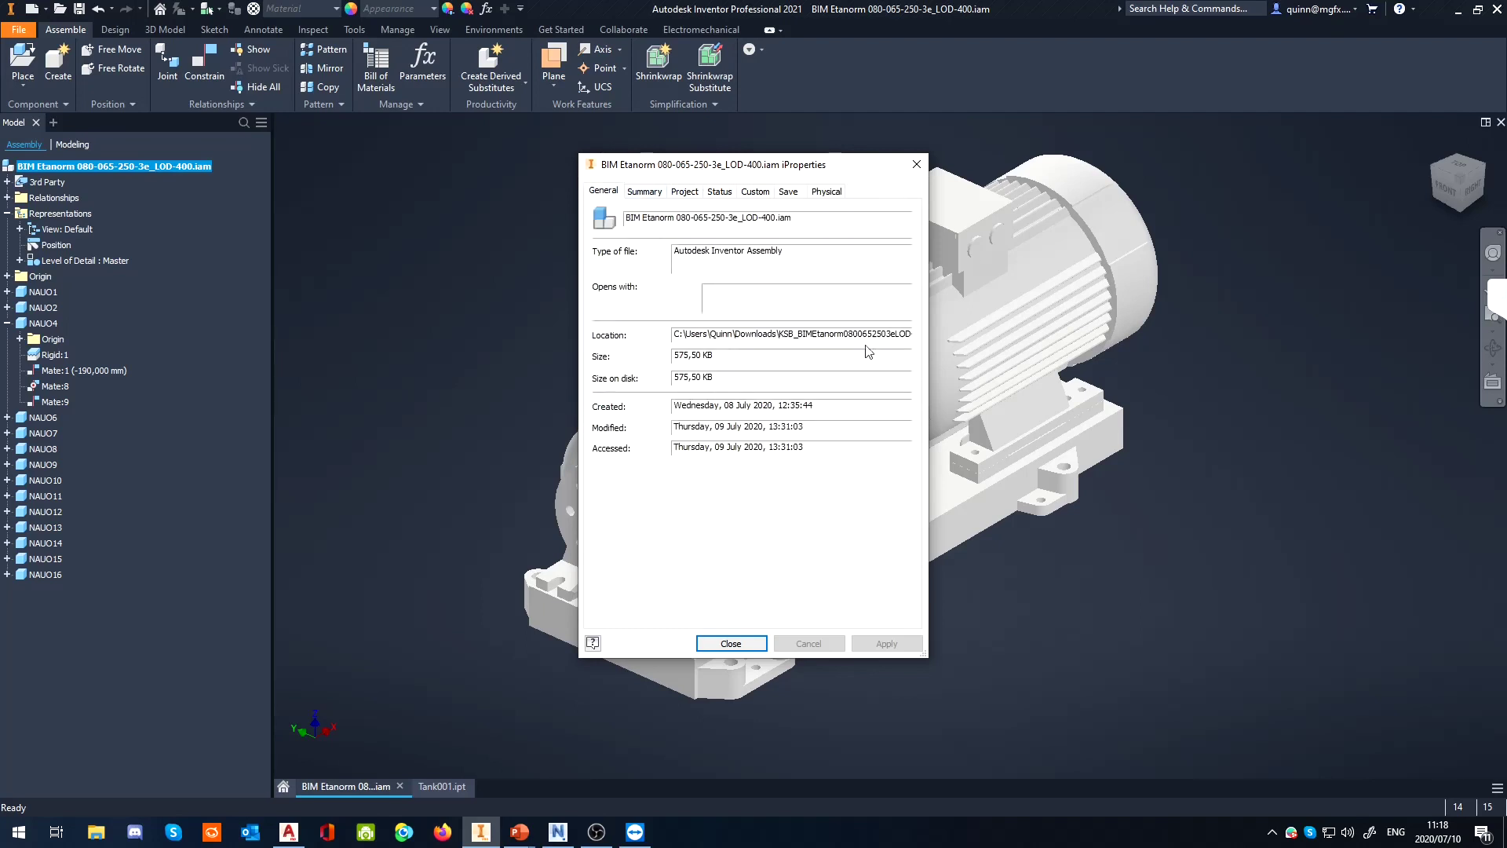
pyautogui.click(681, 196)
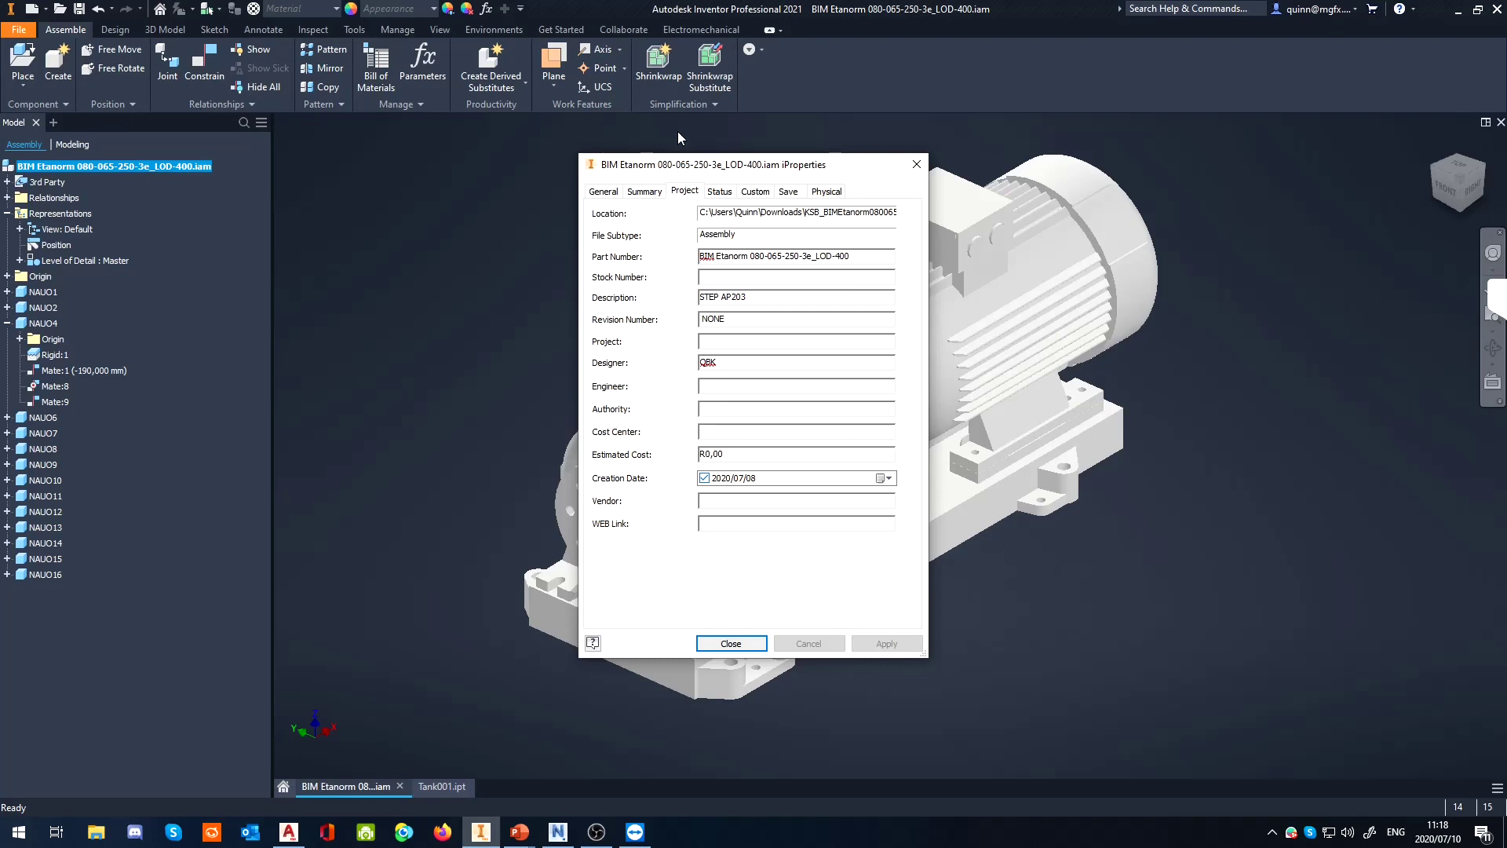
pyautogui.click(730, 644)
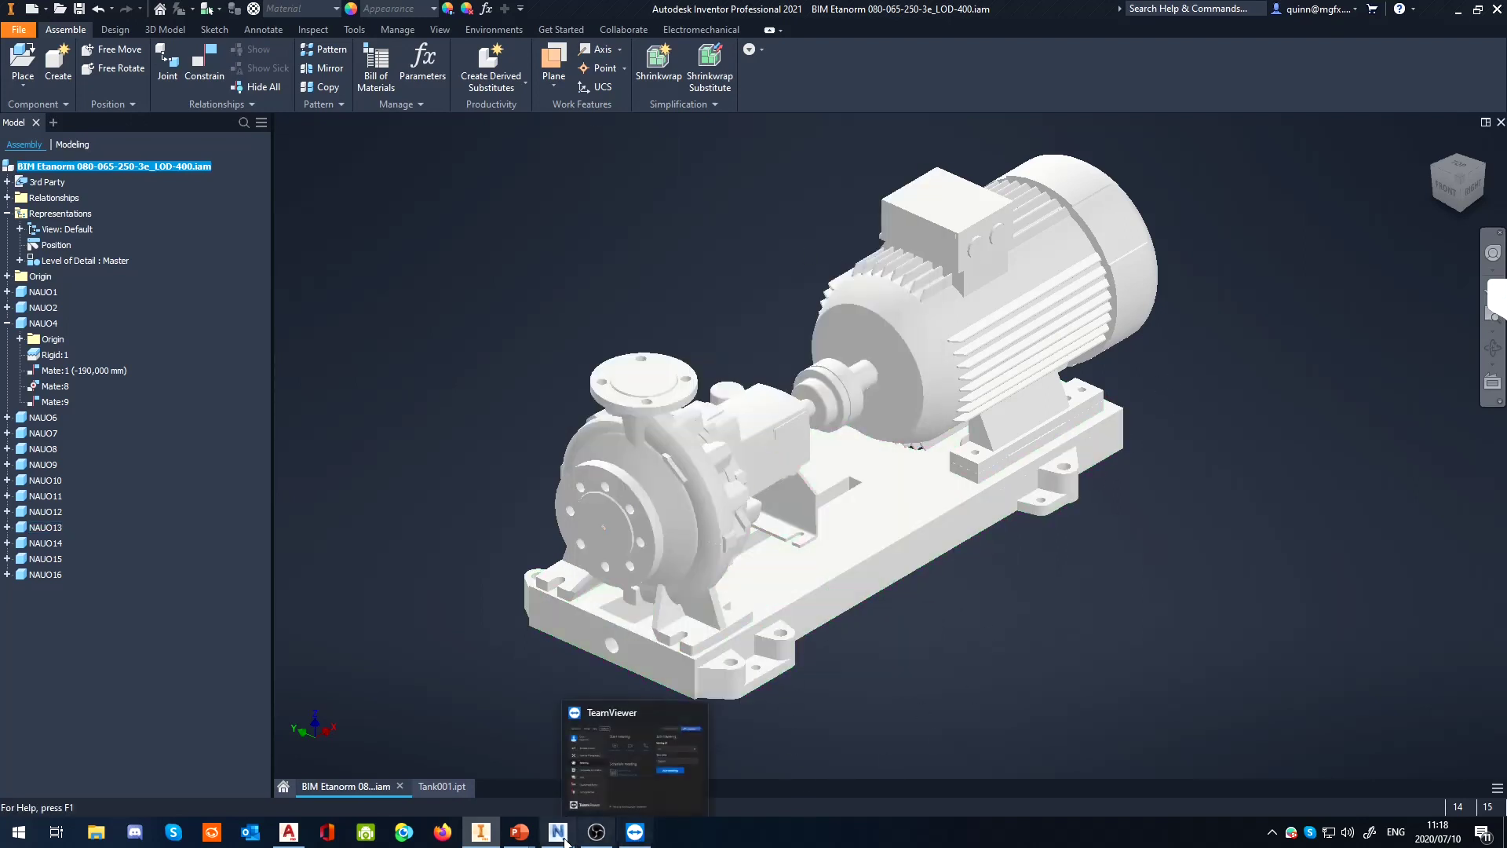
pyautogui.moveTo(519, 832)
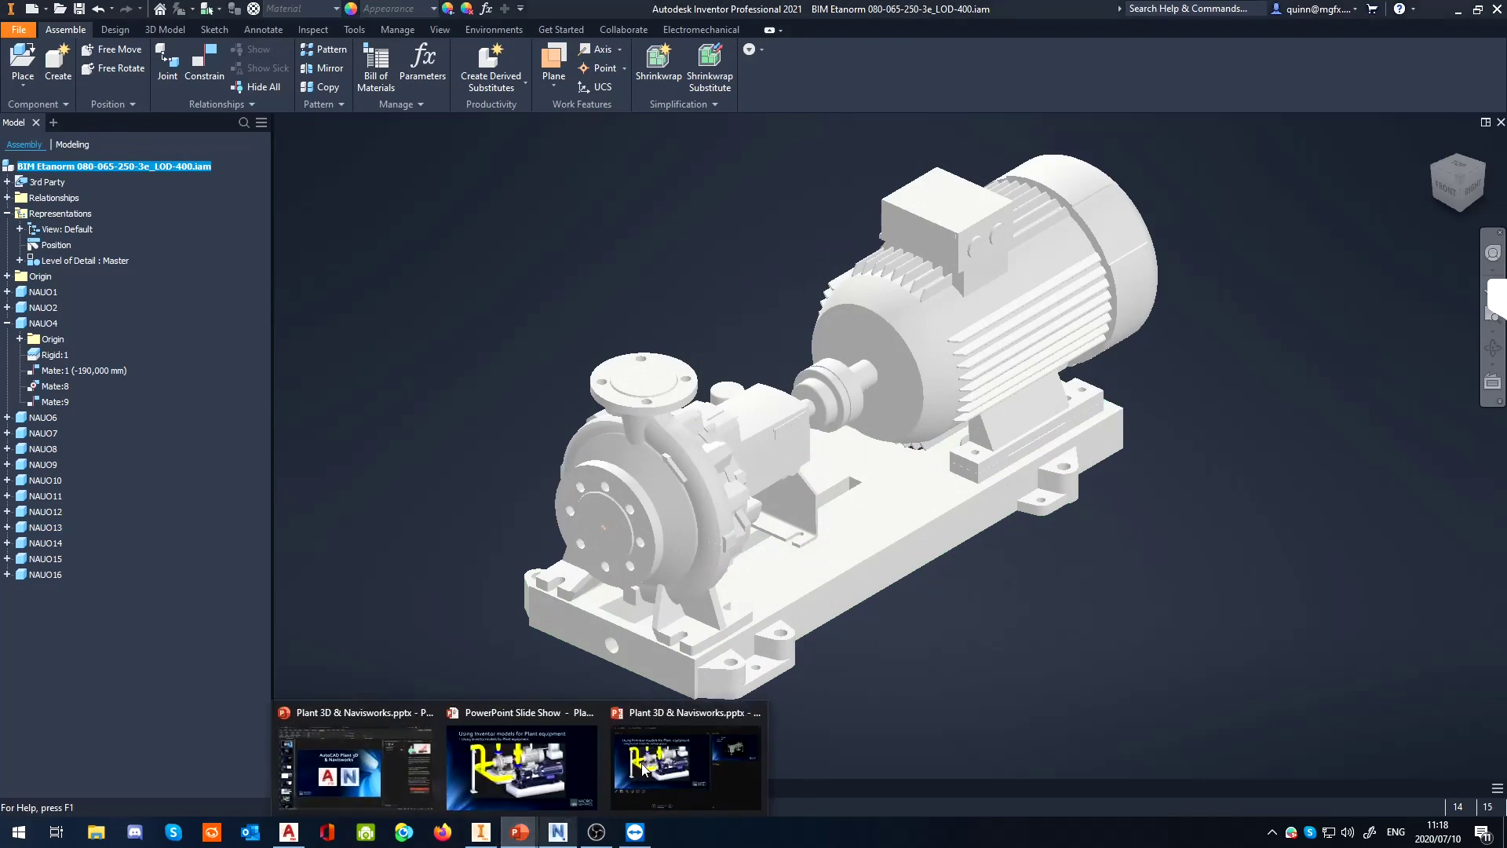